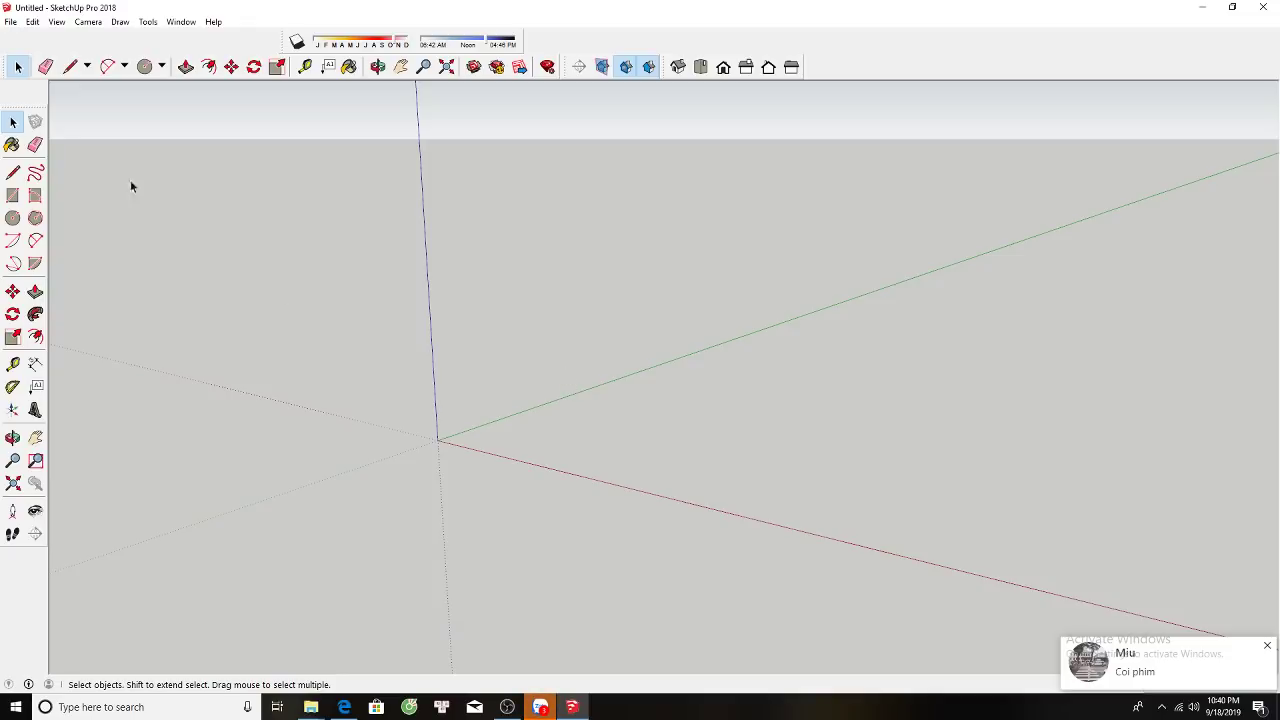
Import the house reference JPG as an image and place it in the model.
left_click(12, 25)
left_click(40, 212)
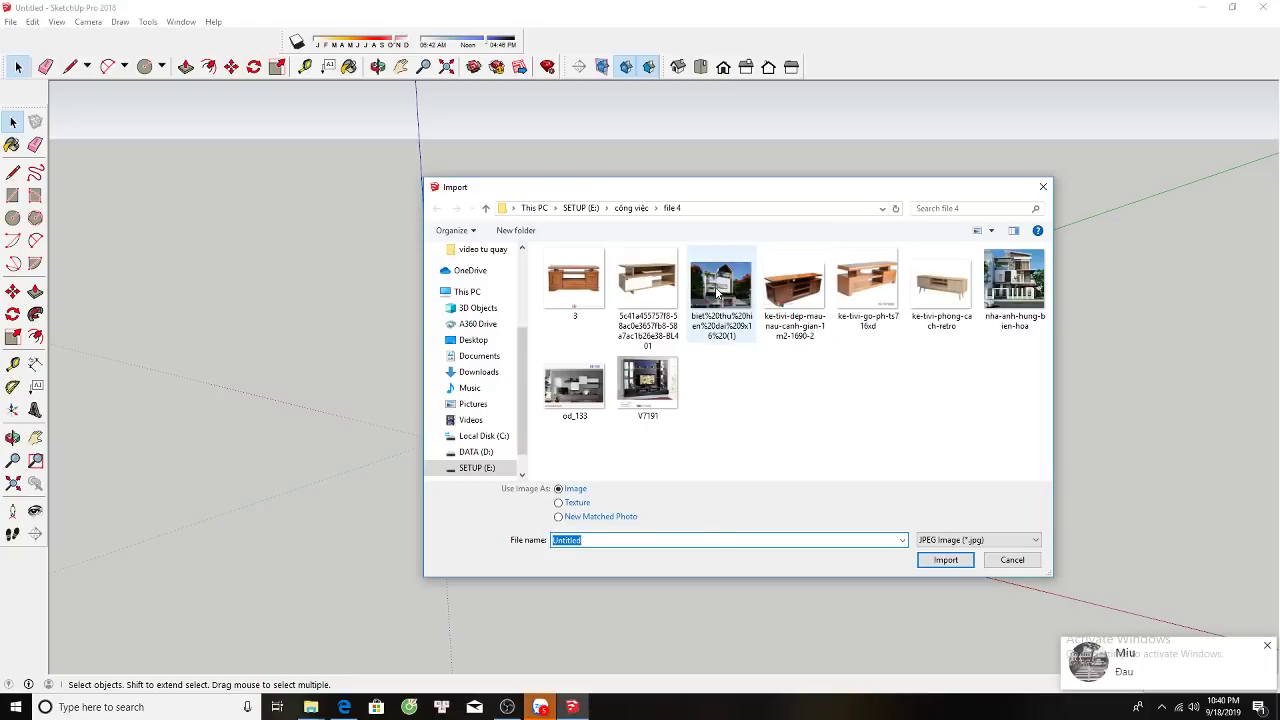
double_click(716, 288)
left_click(708, 424)
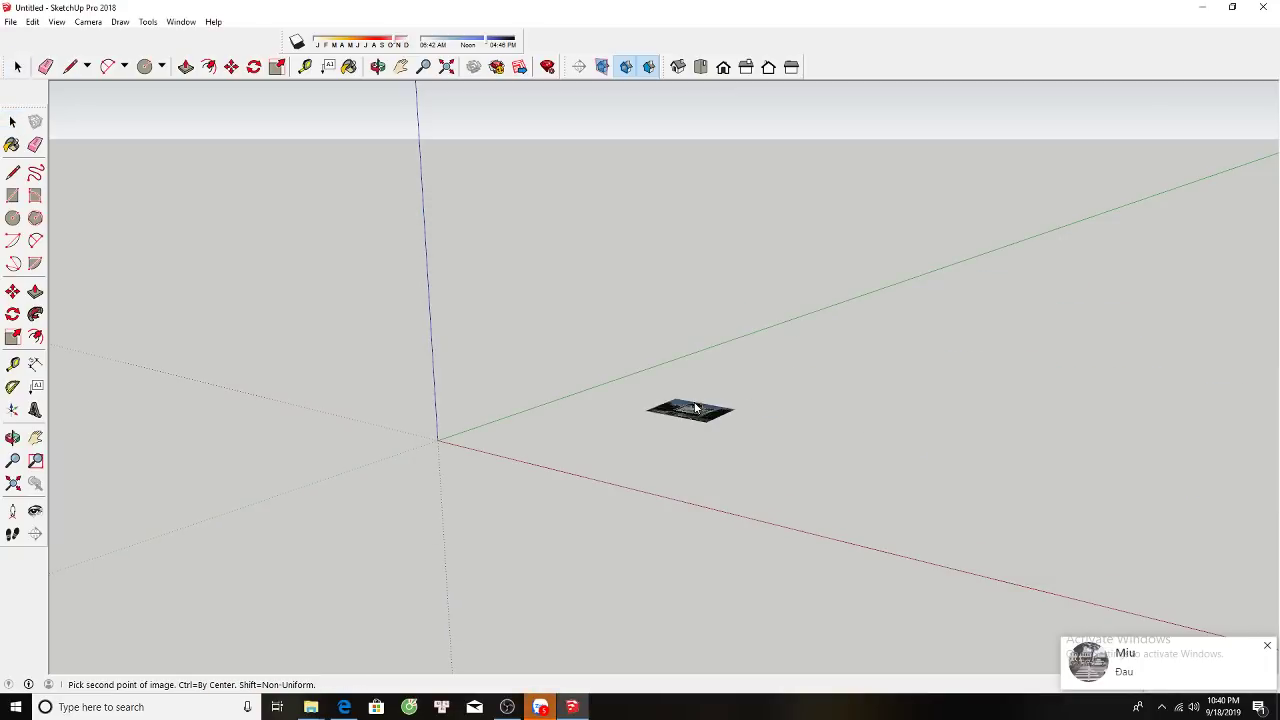
left_click(1033, 378)
Rotate the house photo 90° about its edge so it stands upright.
mouse_move(1033, 378)
middle_mouse_down()
mouse_move(840, 371)
mouse_move(946, 368)
mouse_move(951, 329)
middle_mouse_up()
key("q")
left_click(952, 329)
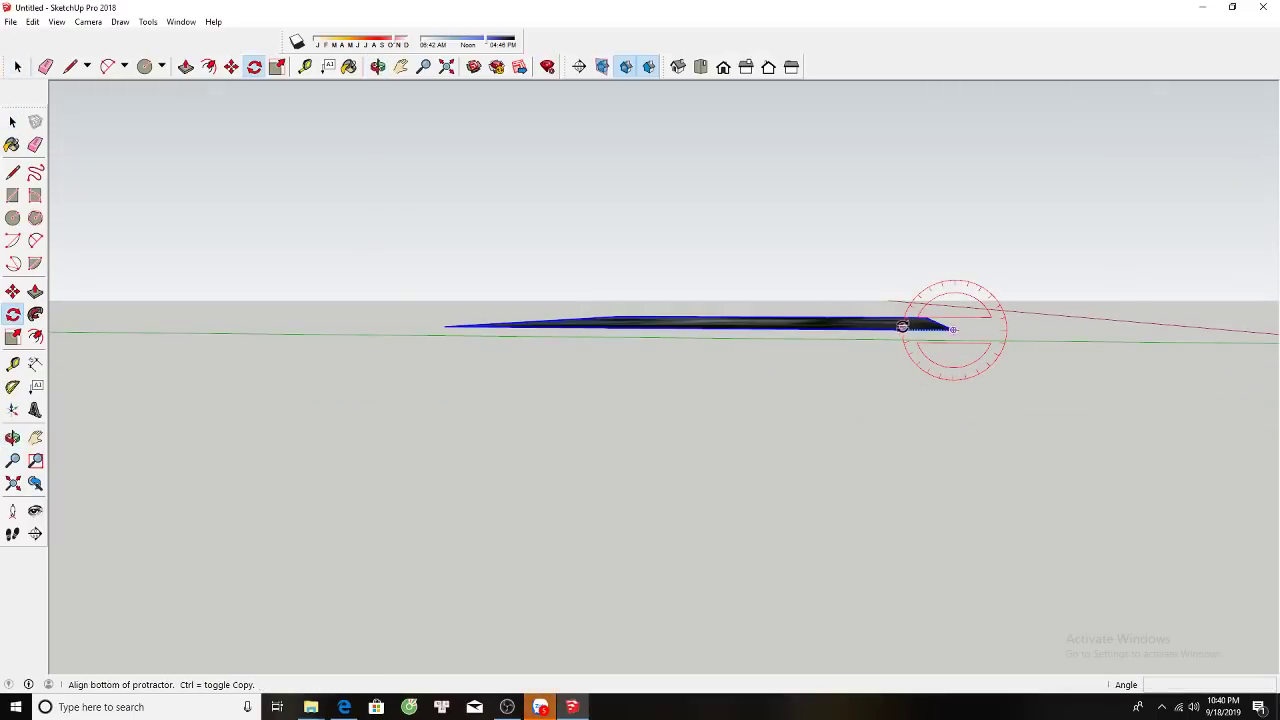
left_click(901, 329)
type("90")
key("Return")
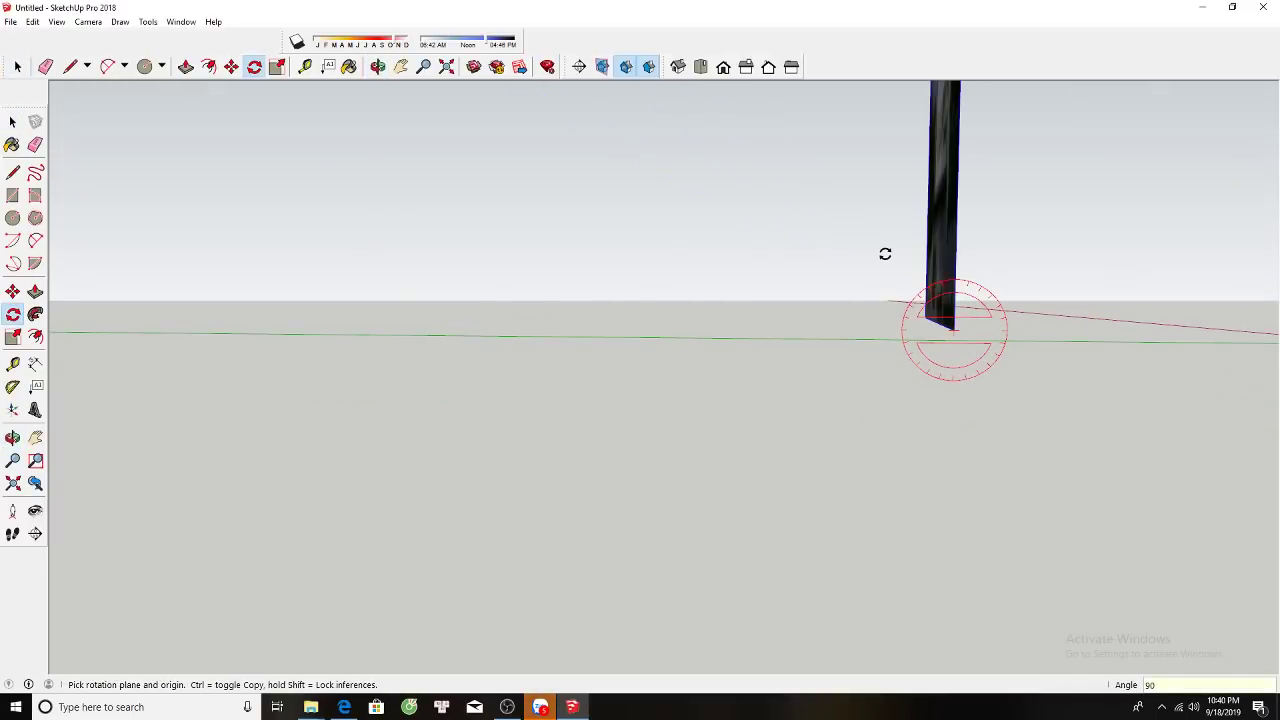
key("o")
mouse_move(886, 251)
left_mouse_down()
mouse_move(849, 330)
mouse_move(780, 387)
left_mouse_up()
scroll(780, 387, "down", 3)
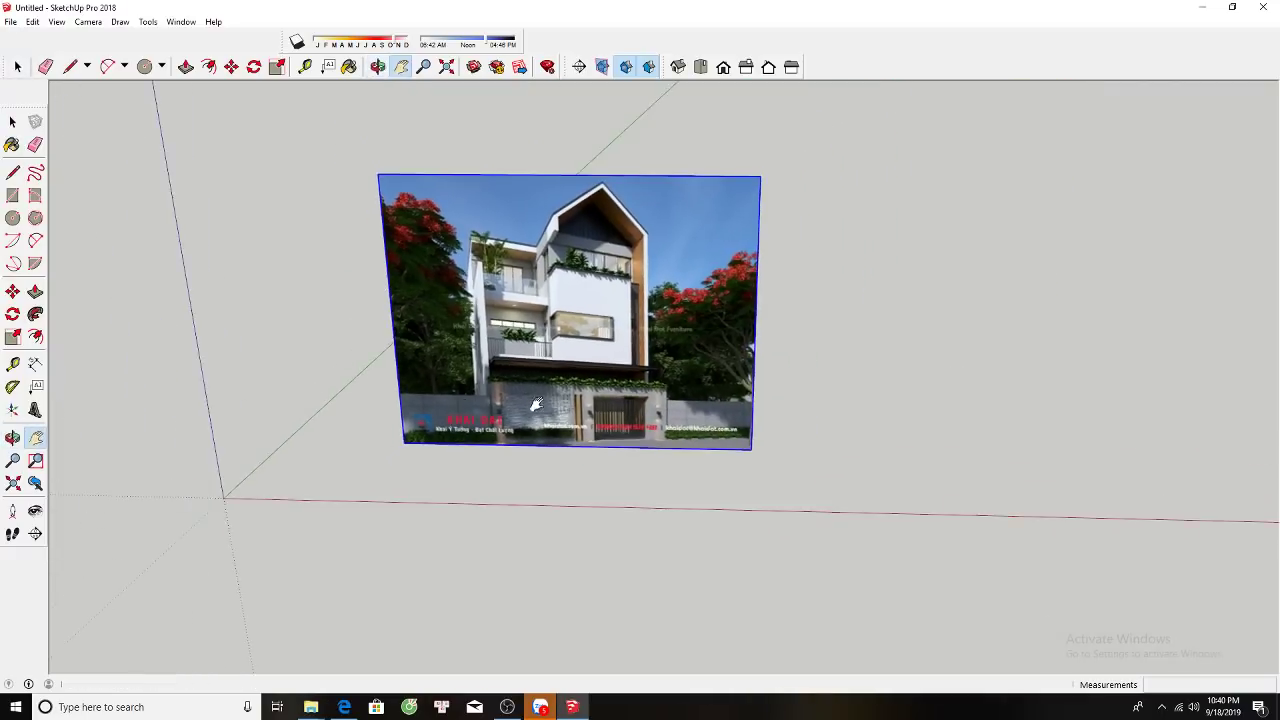
key("space")
middle_click_drag(780, 387, 871, 306)
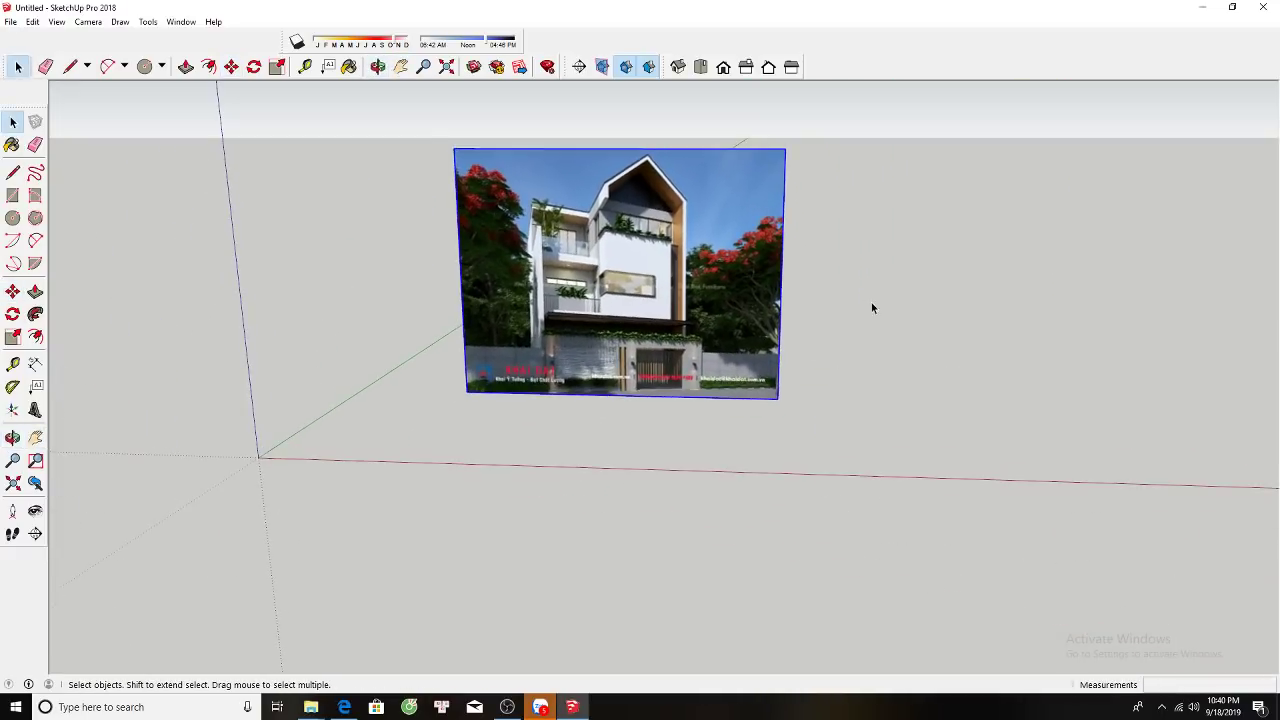
scroll(563, 316, "up", 3)
mouse_move(563, 316)
middle_mouse_down()
mouse_move(531, 436)
mouse_move(521, 378)
mouse_move(469, 357)
mouse_move(597, 510)
middle_mouse_up()
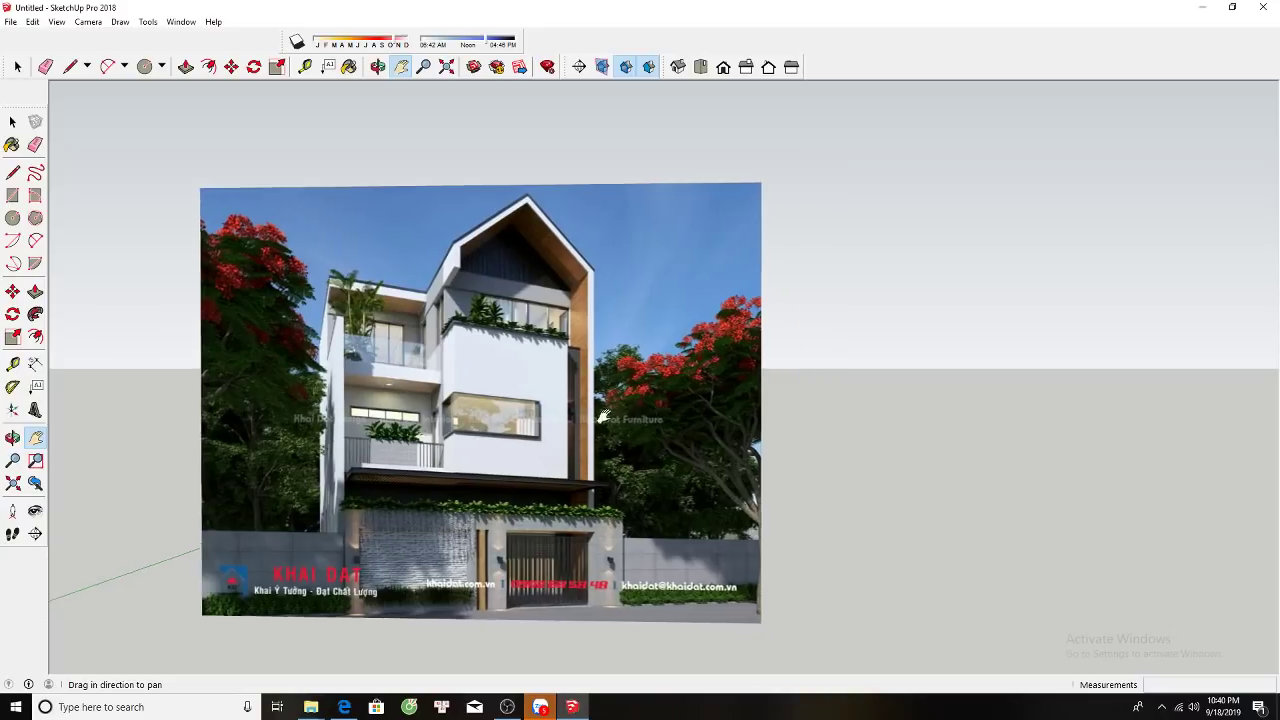
key("r")
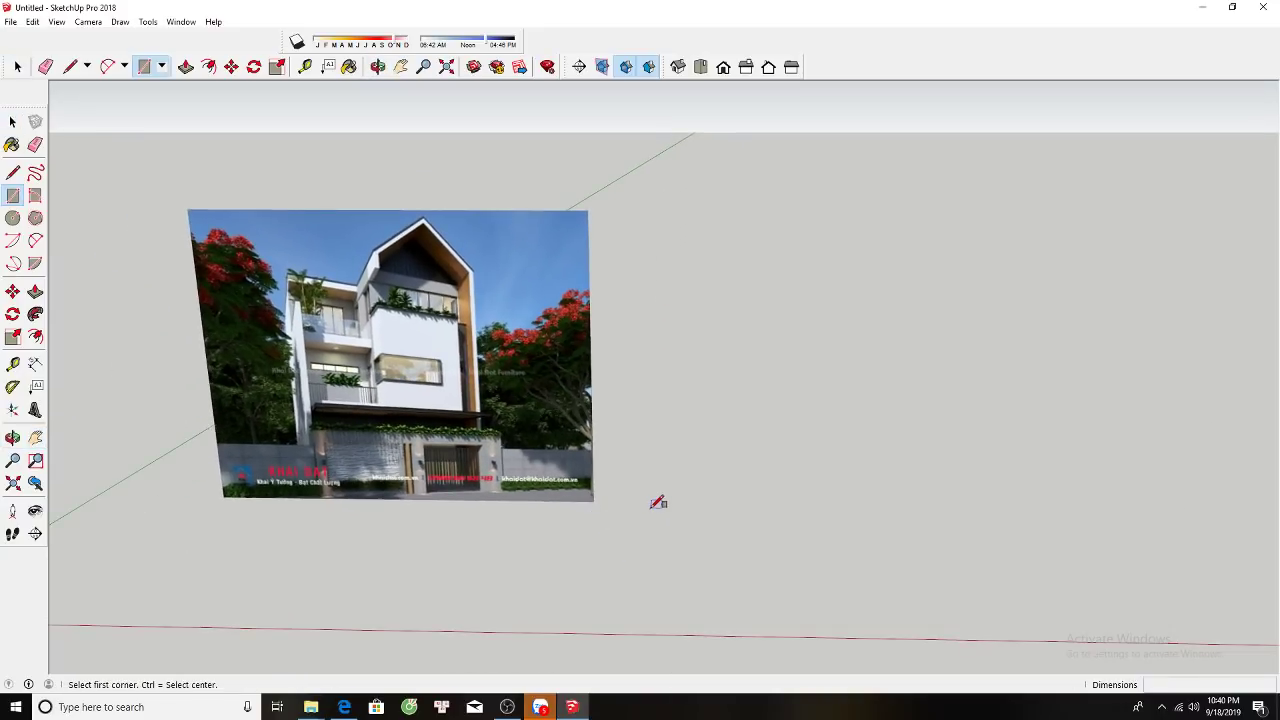
left_click(650, 510)
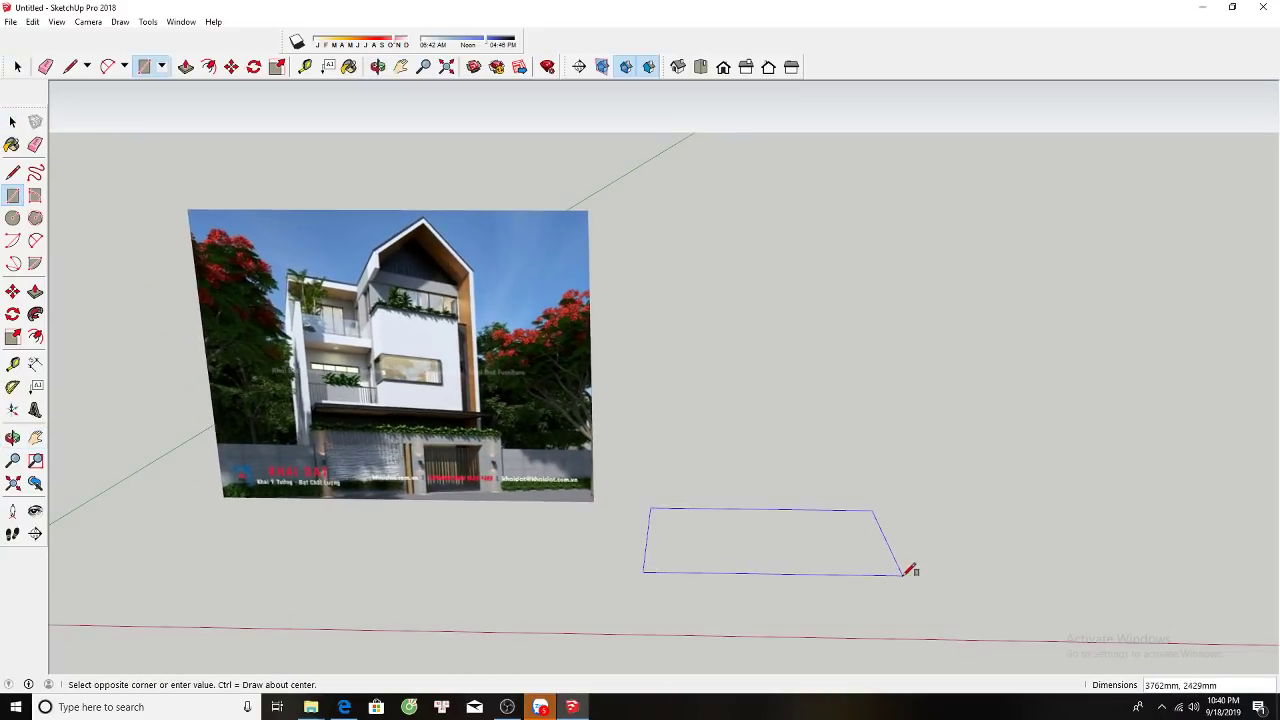
key("space")
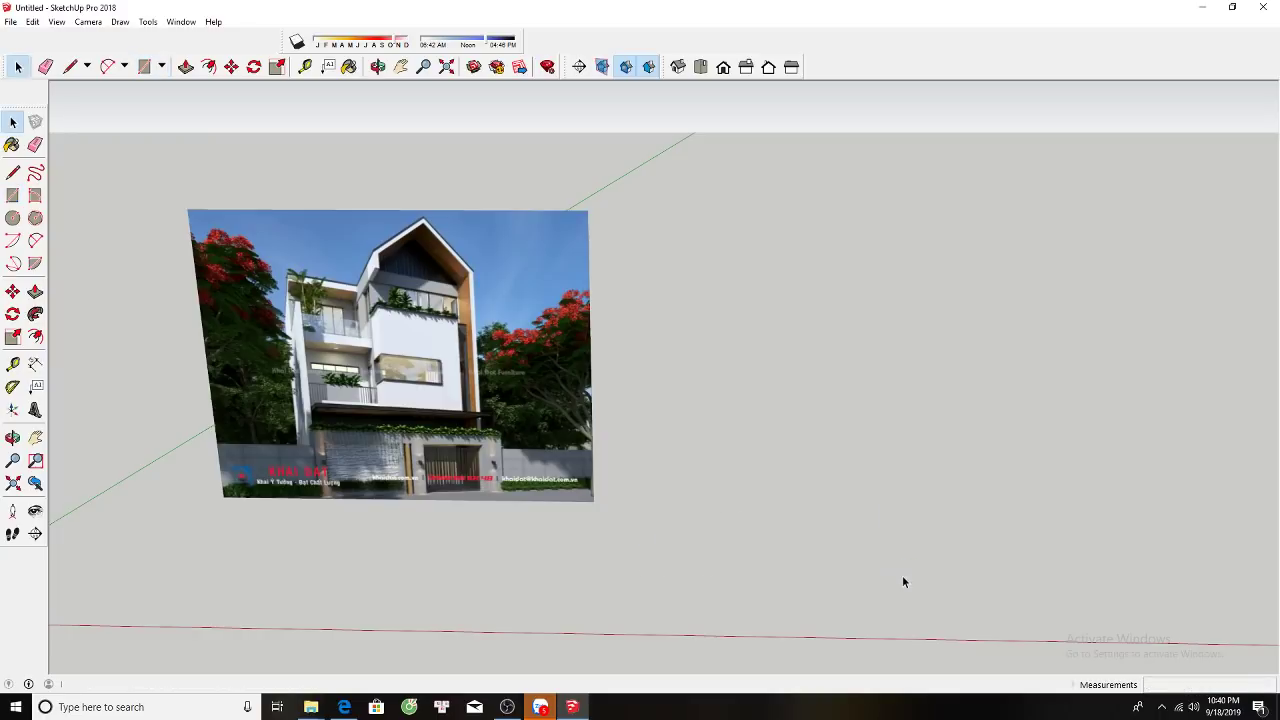
Try shrinking the house photo with Scale, then undo the change.
left_click(584, 214)
key("s")
left_click_drag(588, 210, 414, 364)
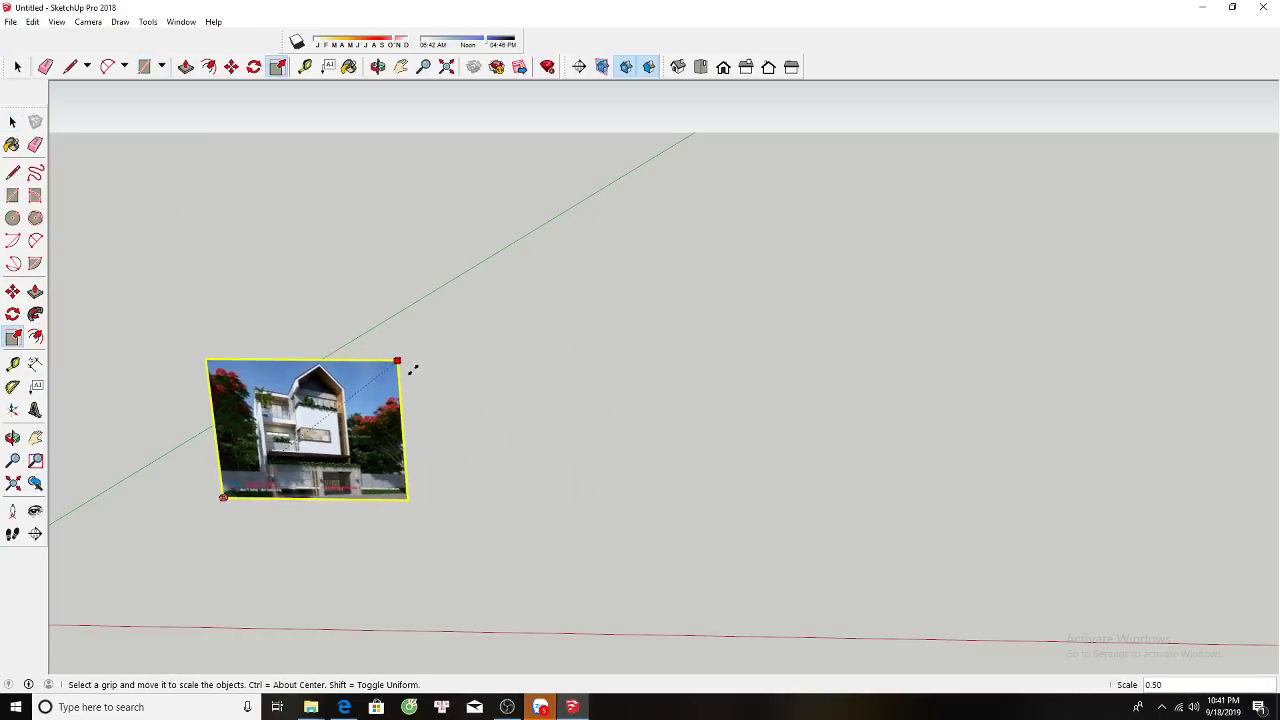
key("space")
key("ctrl+z")
Draw the 12000 by 15000 ground rectangle beside the photo.
key("r")
left_click(490, 526)
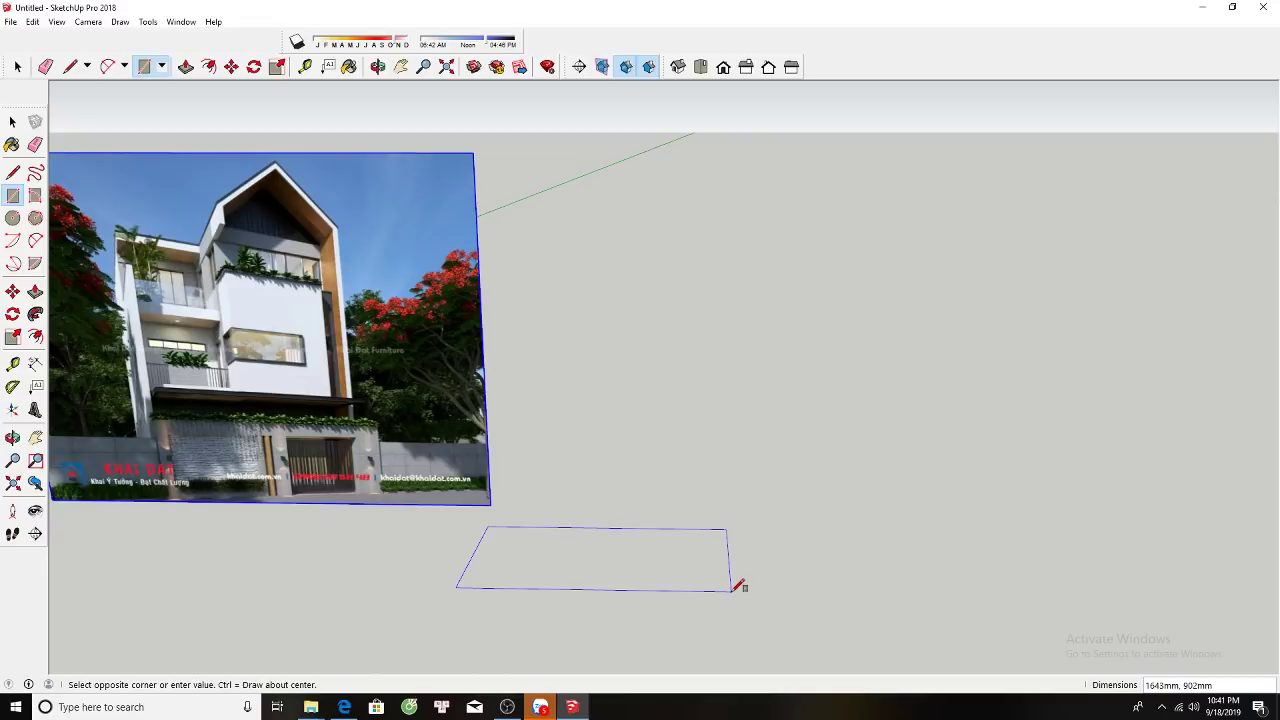
type("12")
type("00")
type("0,15000")
key("Return")
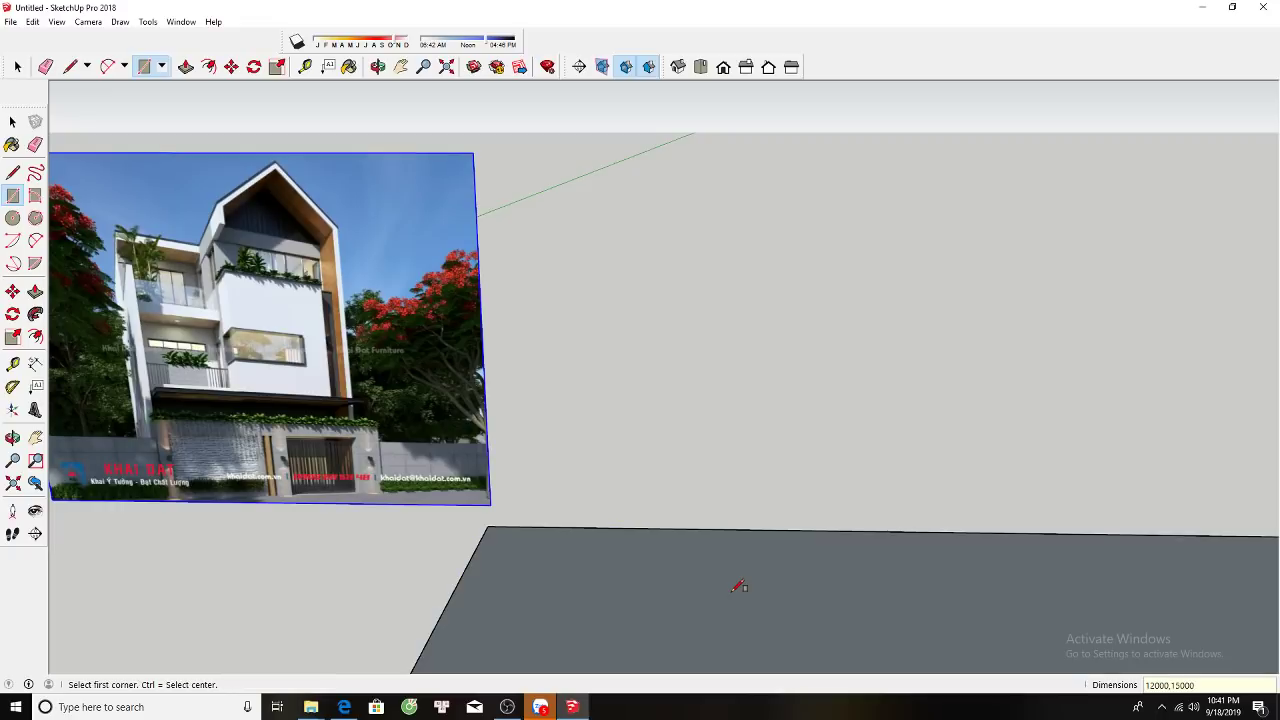
Rotate the new ground face into line with the photo.
key("space")
scroll(536, 400, "down", 3)
scroll(522, 440, "down", 3)
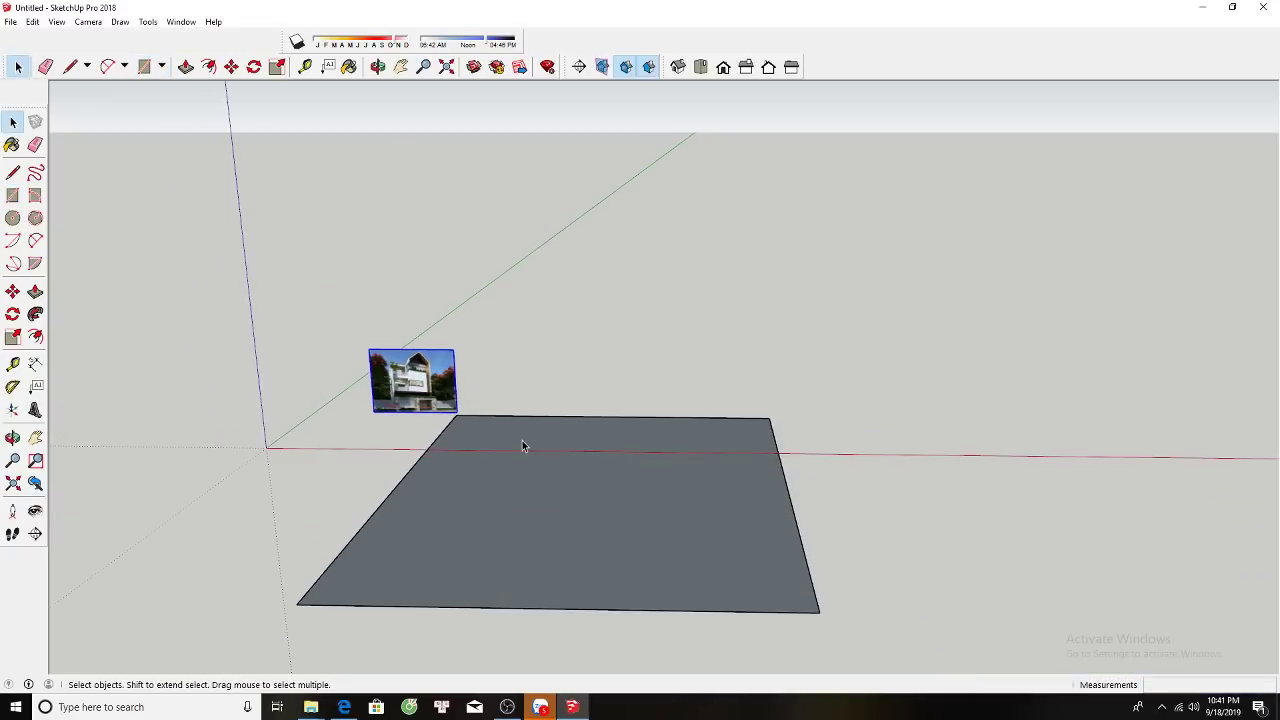
left_click(522, 440)
key("q")
left_click(509, 461)
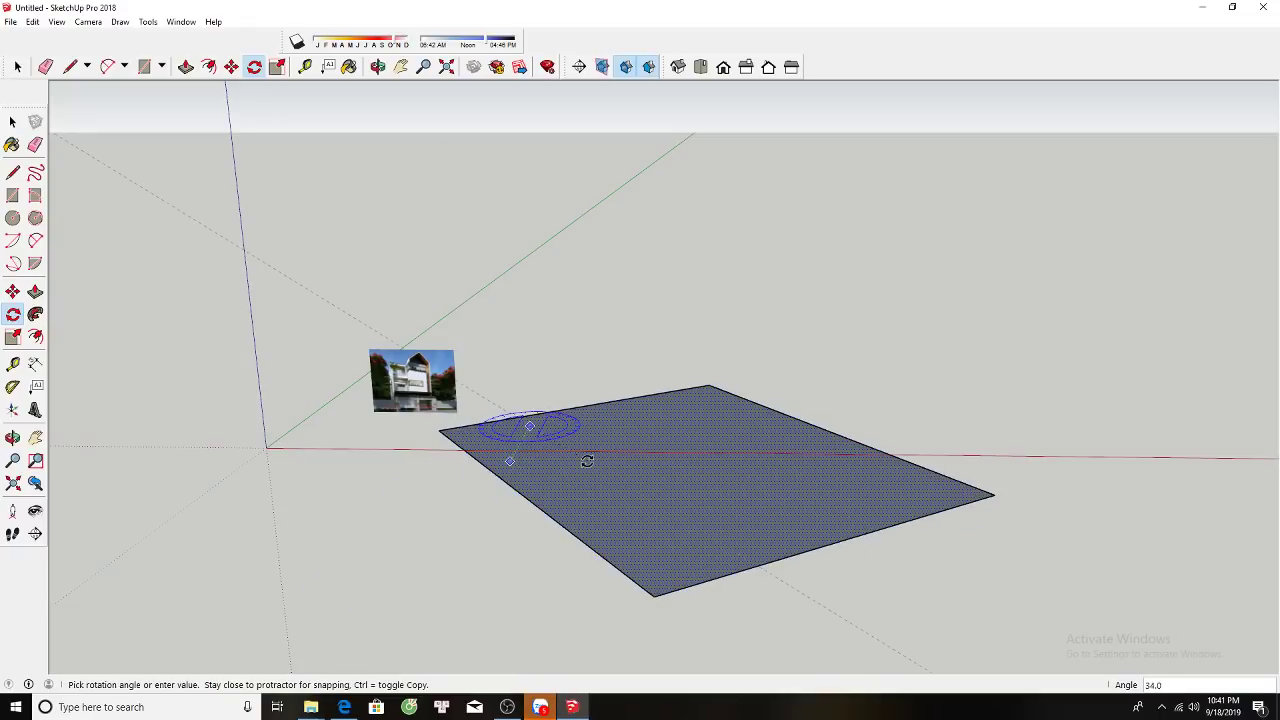
type("690")
key("Return")
key("space")
Scale the house photo up from its corner grip.
scroll(440, 388, "up", 1)
left_click(440, 388)
key("s")
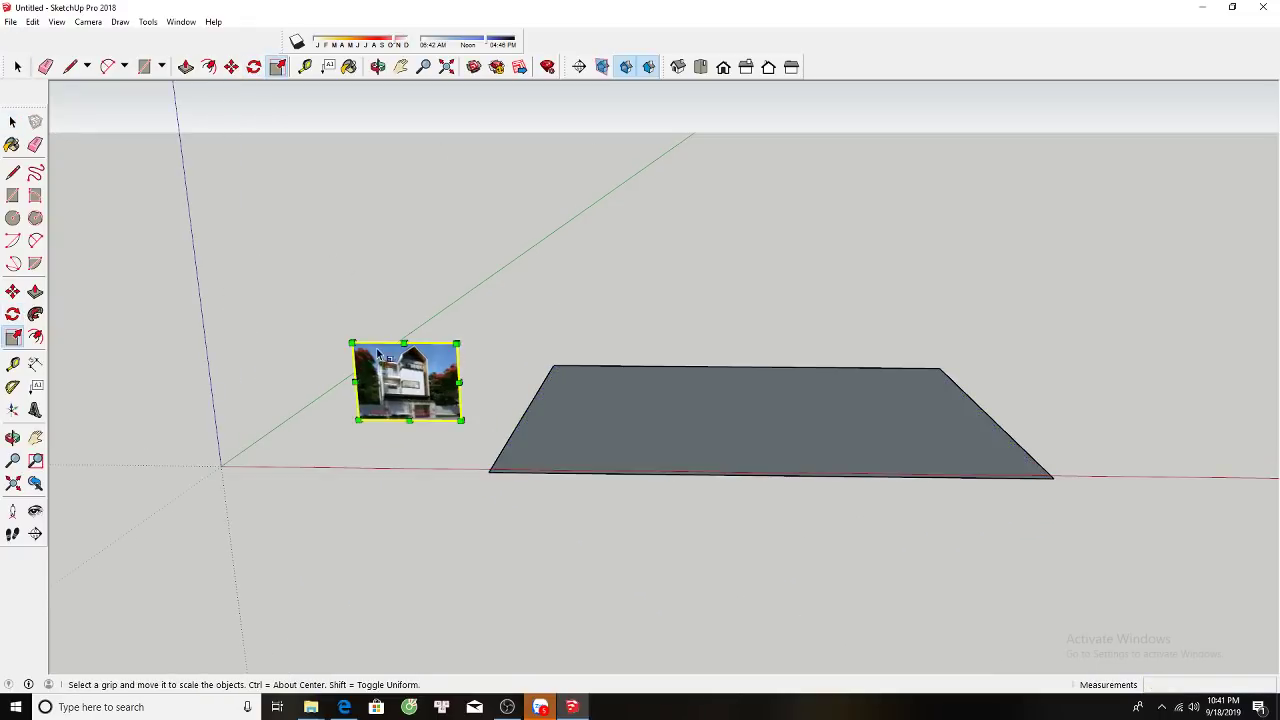
left_click_drag(353, 343, 108, 167)
key("space")
scroll(537, 355, "down", 1)
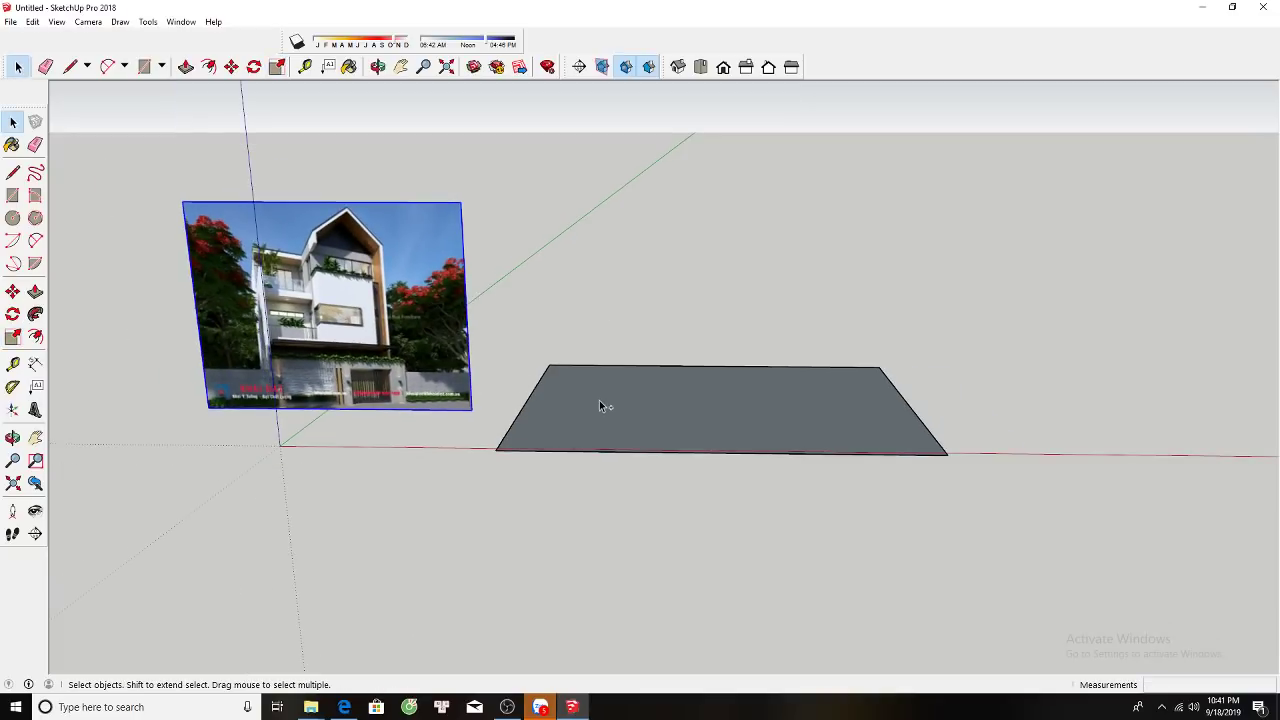
left_click(600, 405, "shift")
middle_click_drag(583, 457, 720, 337)
Push/pull the ground face up into a thick base slab.
key("m")
key("space")
scroll(720, 330, "up", 1)
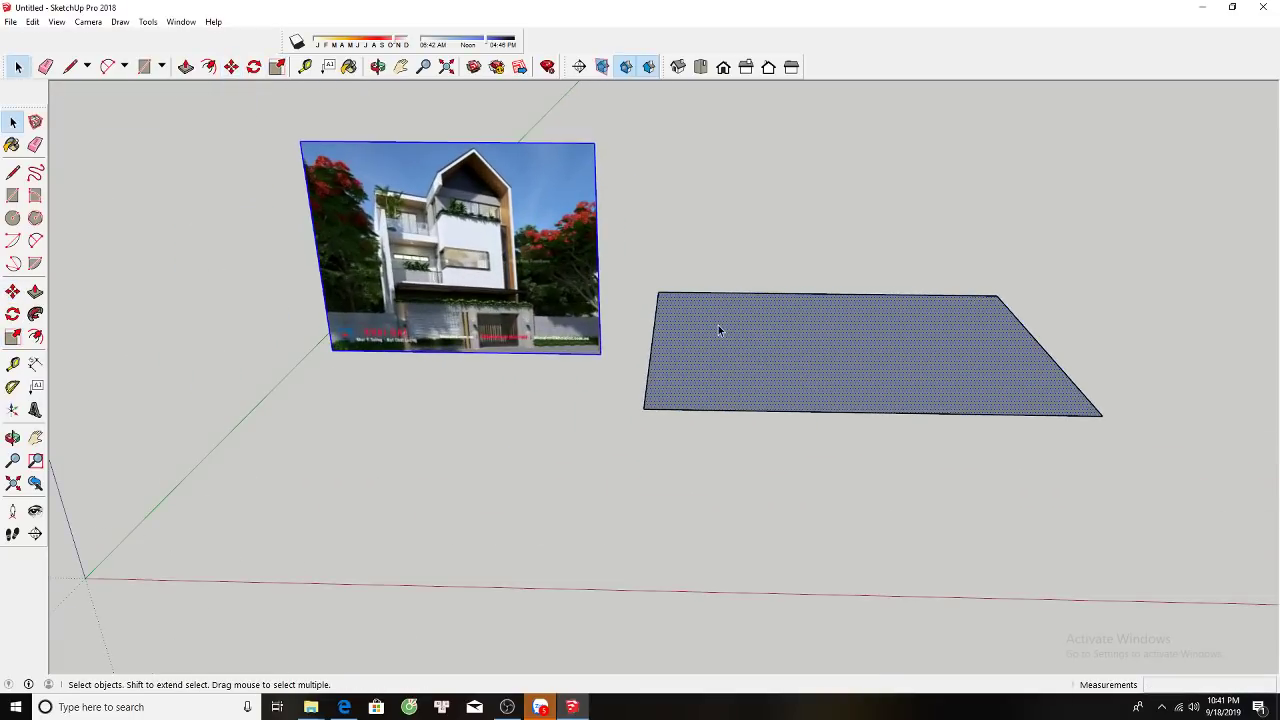
left_click(718, 325)
scroll(710, 330, "up", 1)
key("p")
left_click_drag(699, 329, 698, 347)
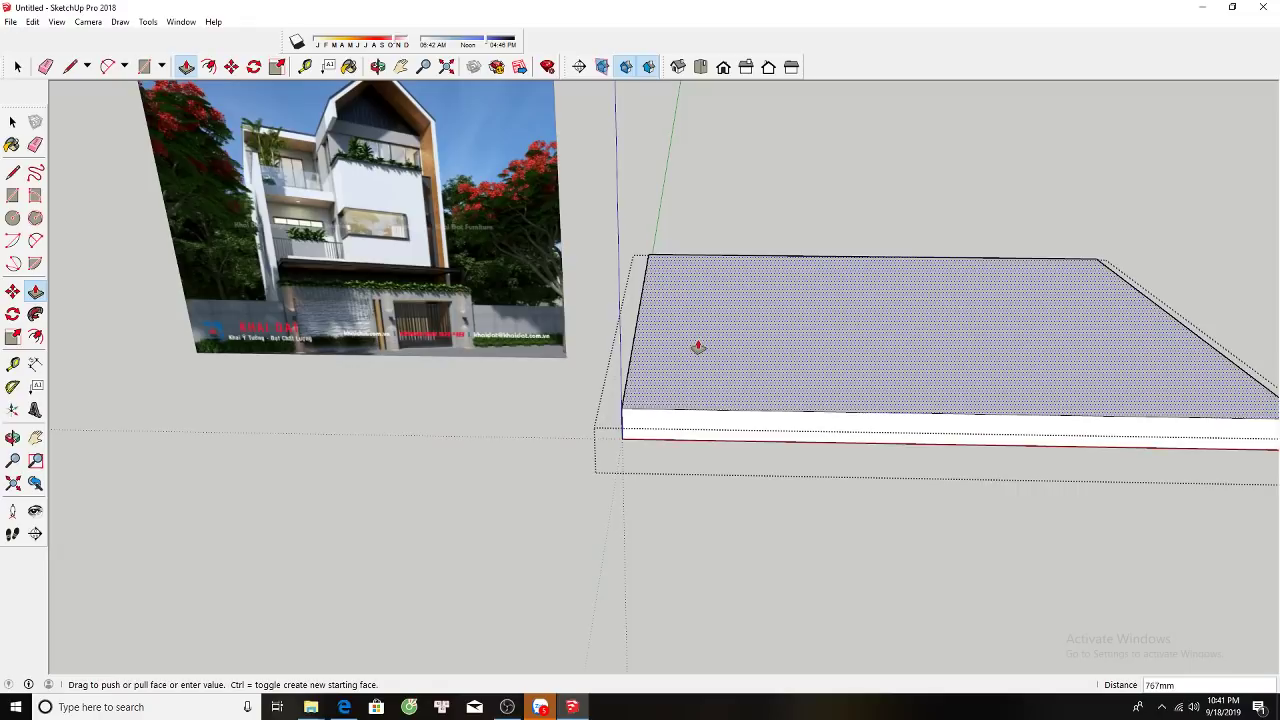
left_click(698, 347)
Copy the slab from its front-left corner to start a stepped layer.
key("space")
scroll(695, 460, "up", 1)
middle_click_drag(695, 460, 506, 369)
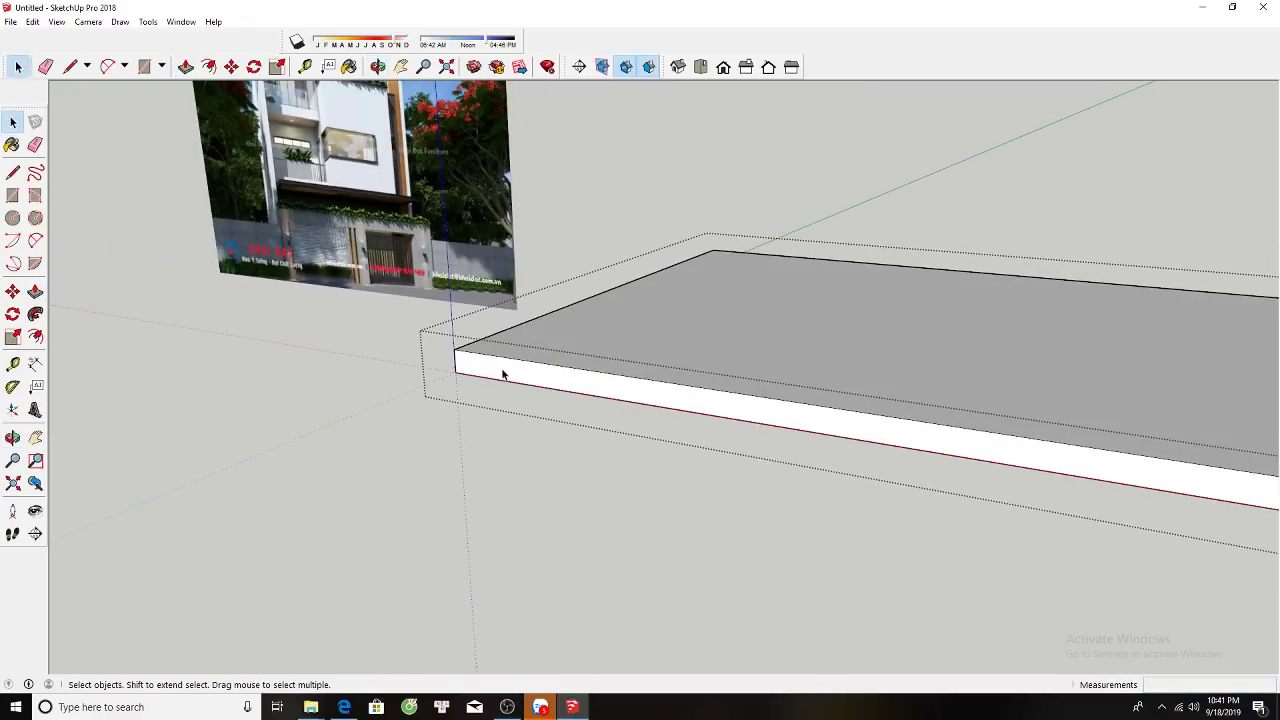
triple_click(506, 369)
key("m")
key("ctrl")
left_click(454, 350)
left_click(458, 370)
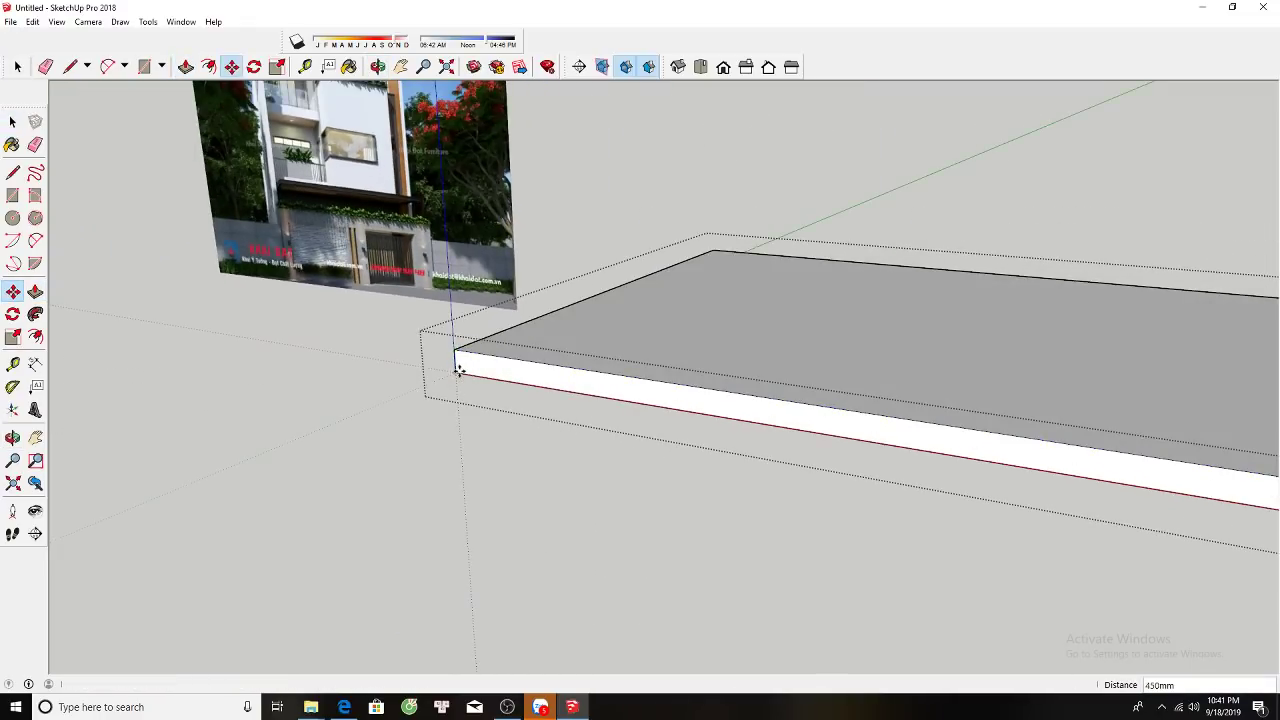
Push the slab's side face out 300 mm, repeating it for a third step.
key("p")
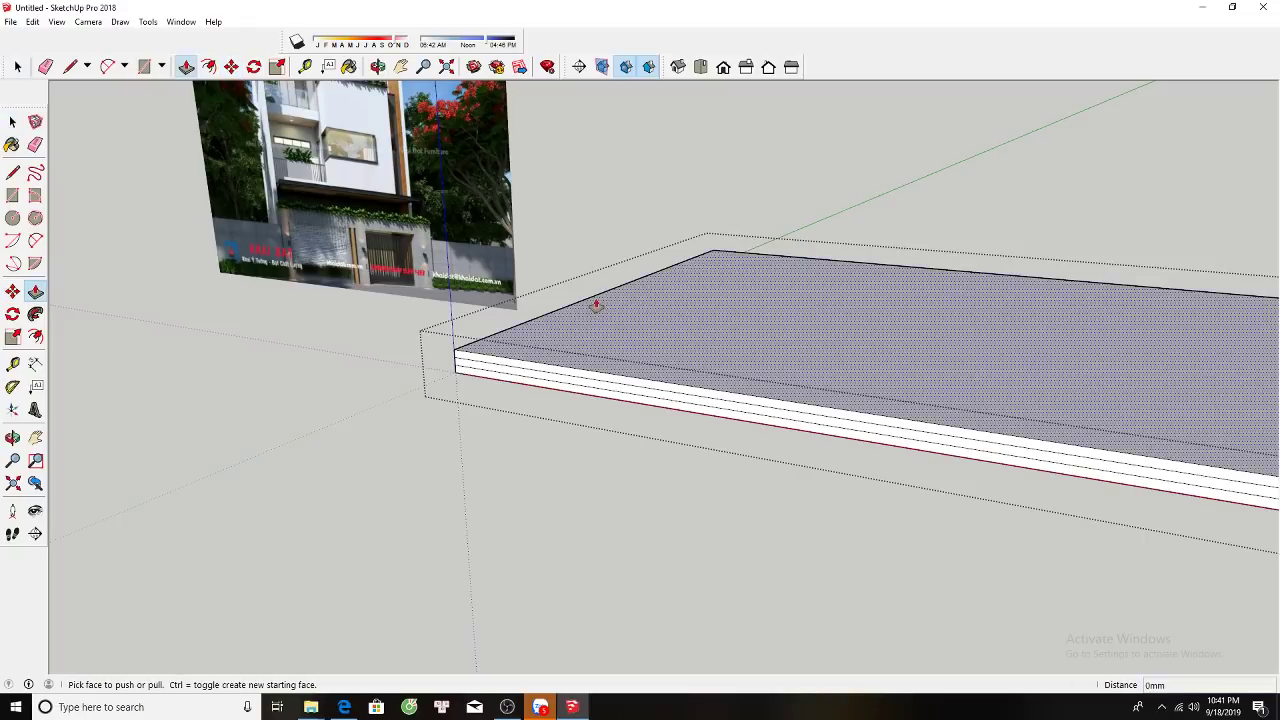
scroll(594, 303, "up", 1)
left_click(541, 396)
type("300")
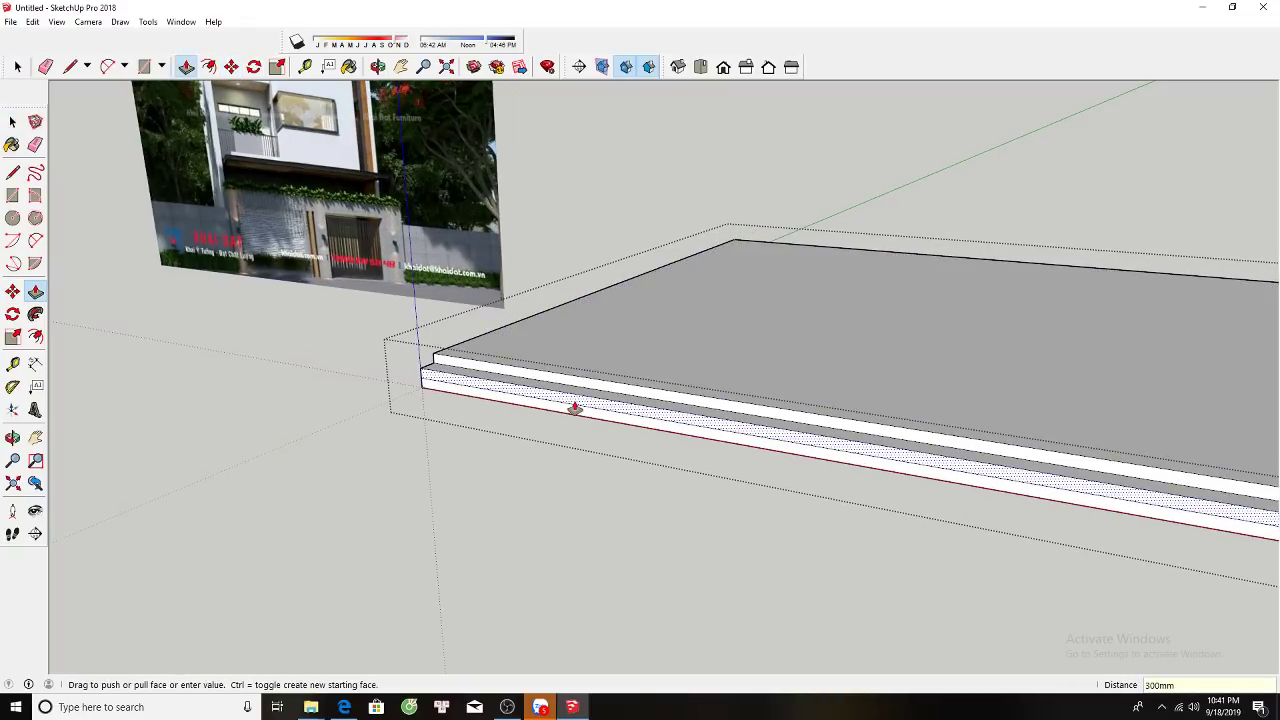
left_click(584, 393)
double_click(584, 393)
Copy the slab's front top edge 15 back.
key("space")
middle_click_drag(586, 385, 489, 420)
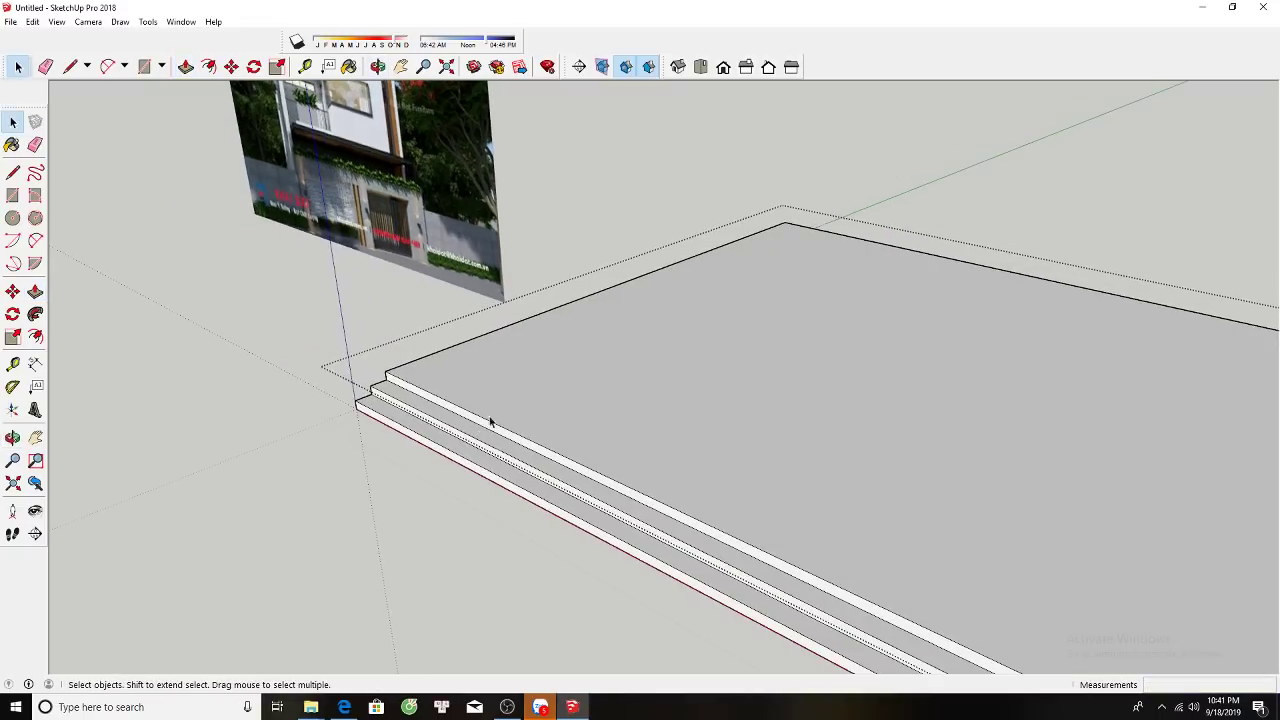
left_click(489, 423)
key("m")
key("ctrl")
left_click(491, 420)
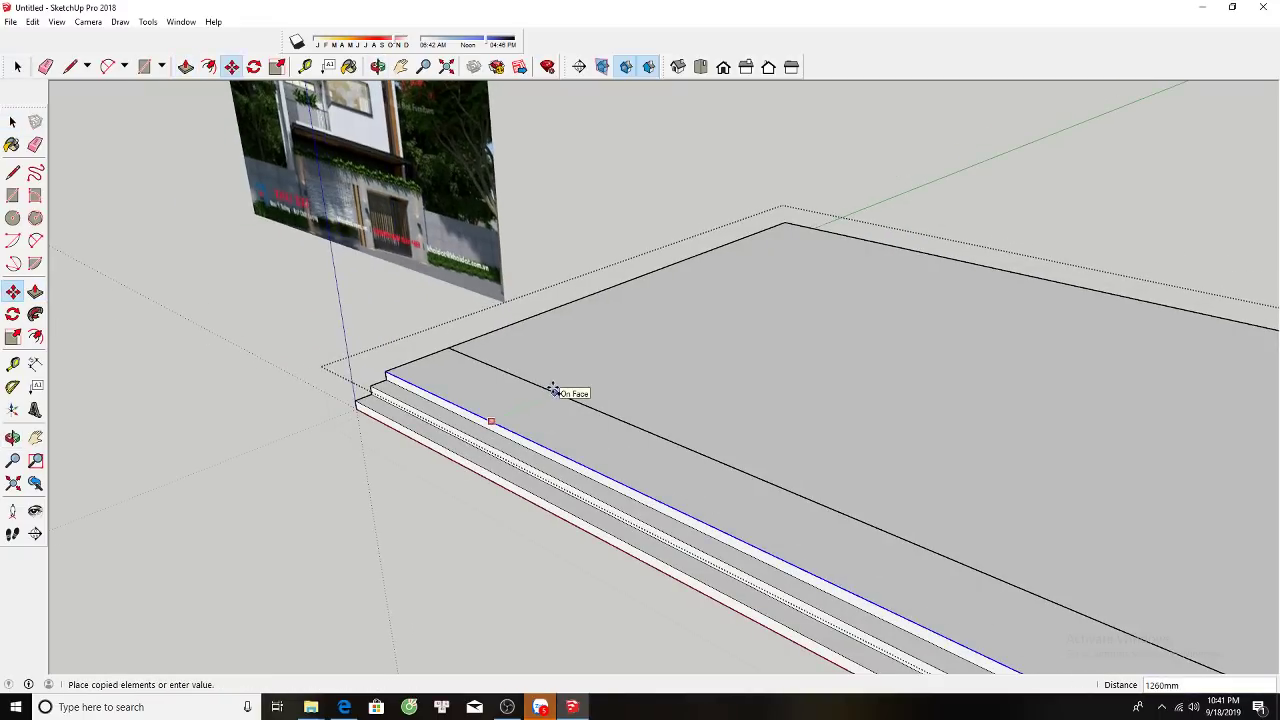
type("1500")
key("Return")
Open the slab group and window-select its right end.
key("space")
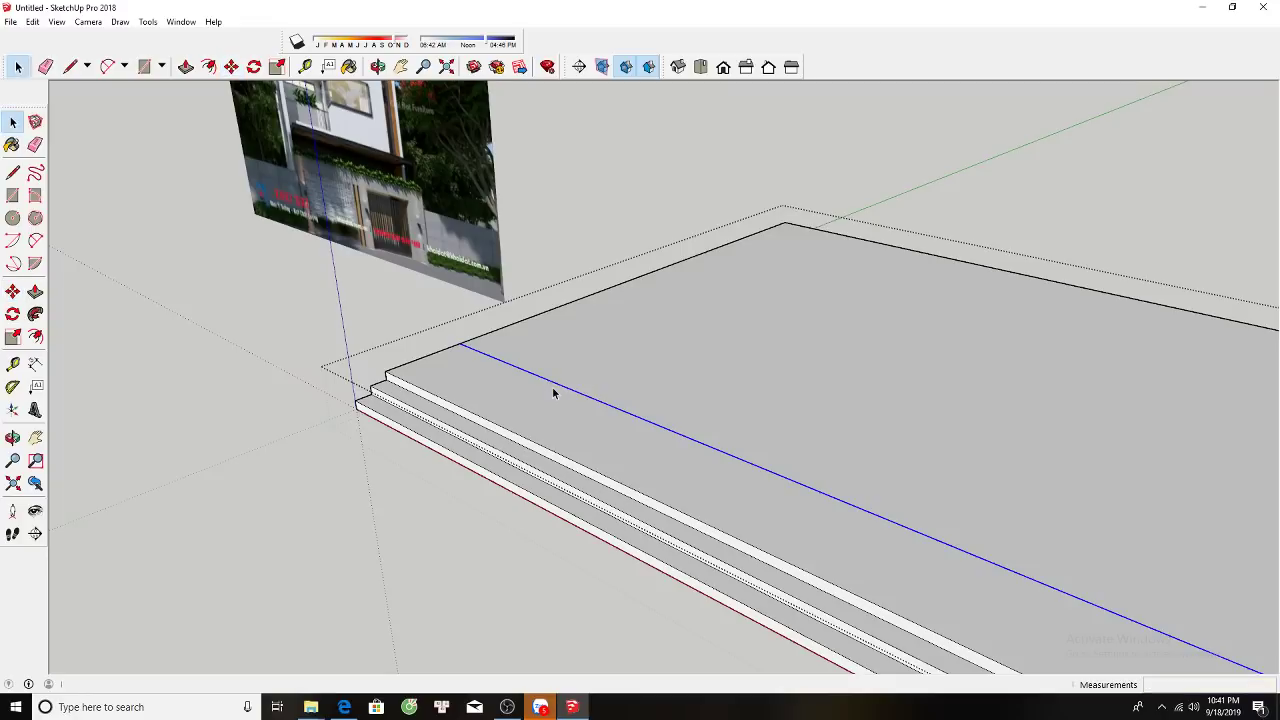
scroll(555, 388, "down", 5)
middle_click_drag(555, 388, 783, 332)
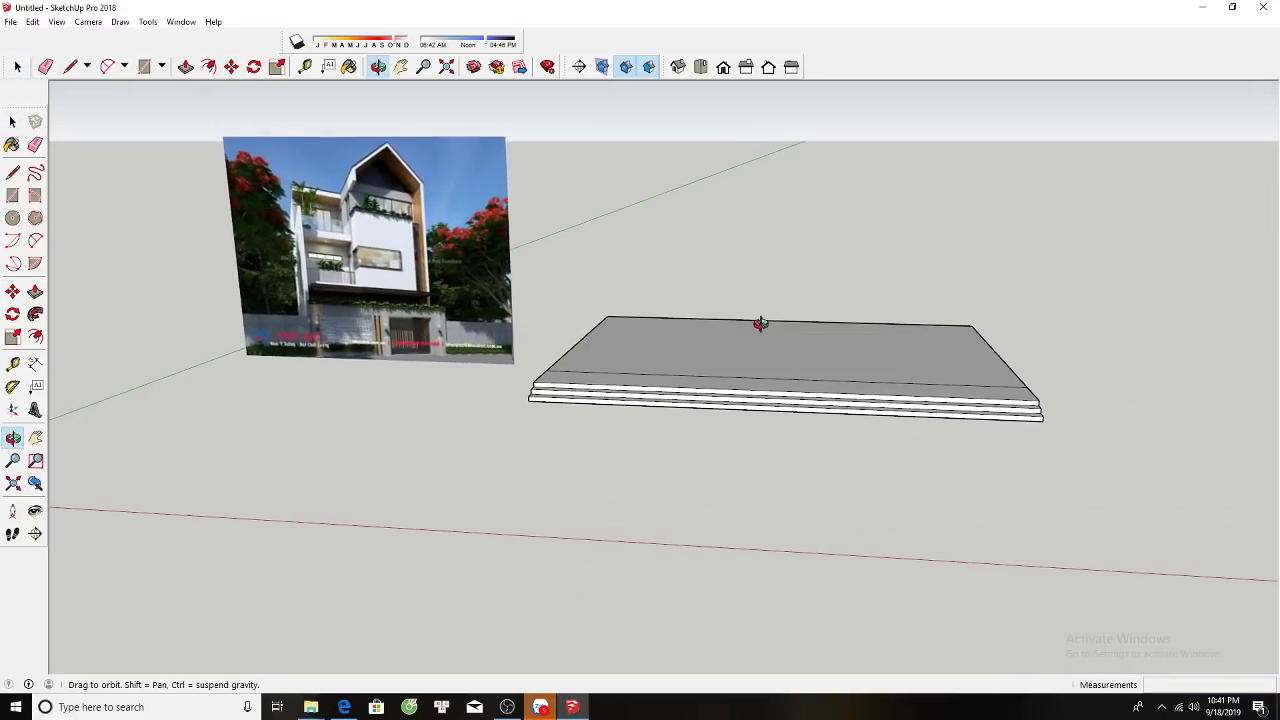
double_click(932, 348)
left_click_drag(900, 254, 1079, 484)
key("m")
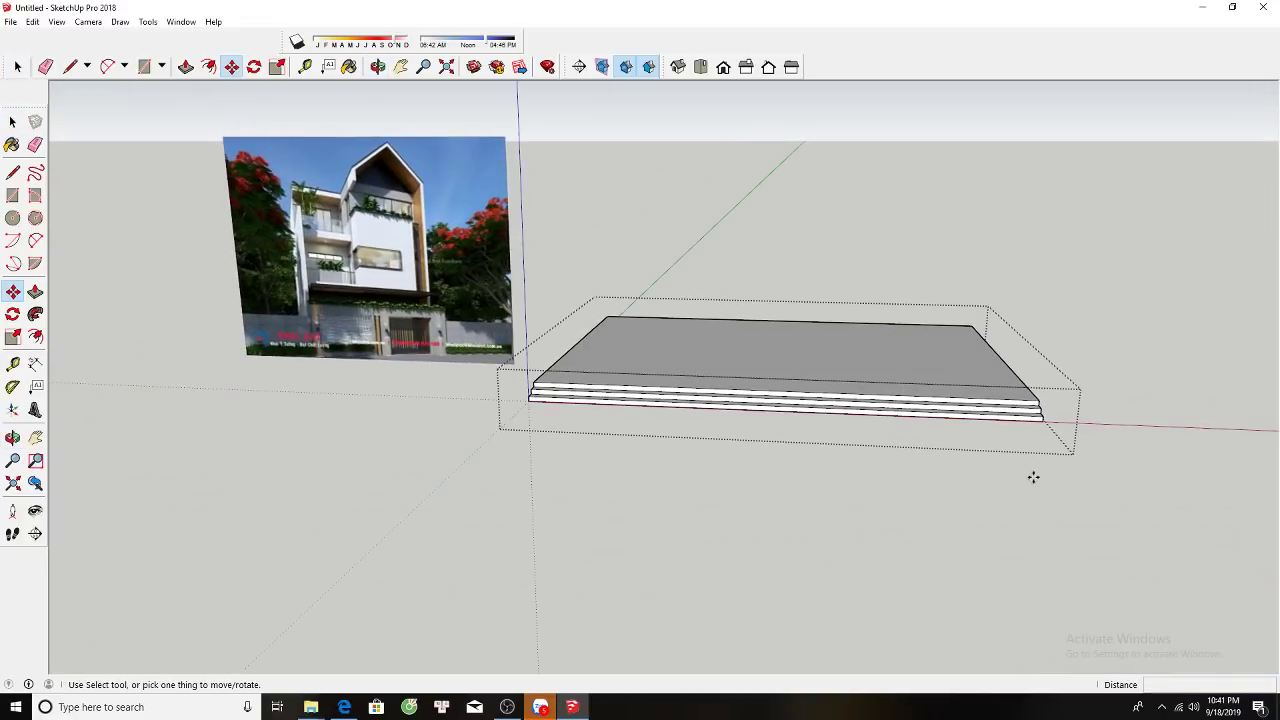
key("space")
left_click_drag(918, 256, 1117, 510)
Move the selected right end 2000 mm along the red axis and exit the group.
key("m")
left_click(1117, 477)
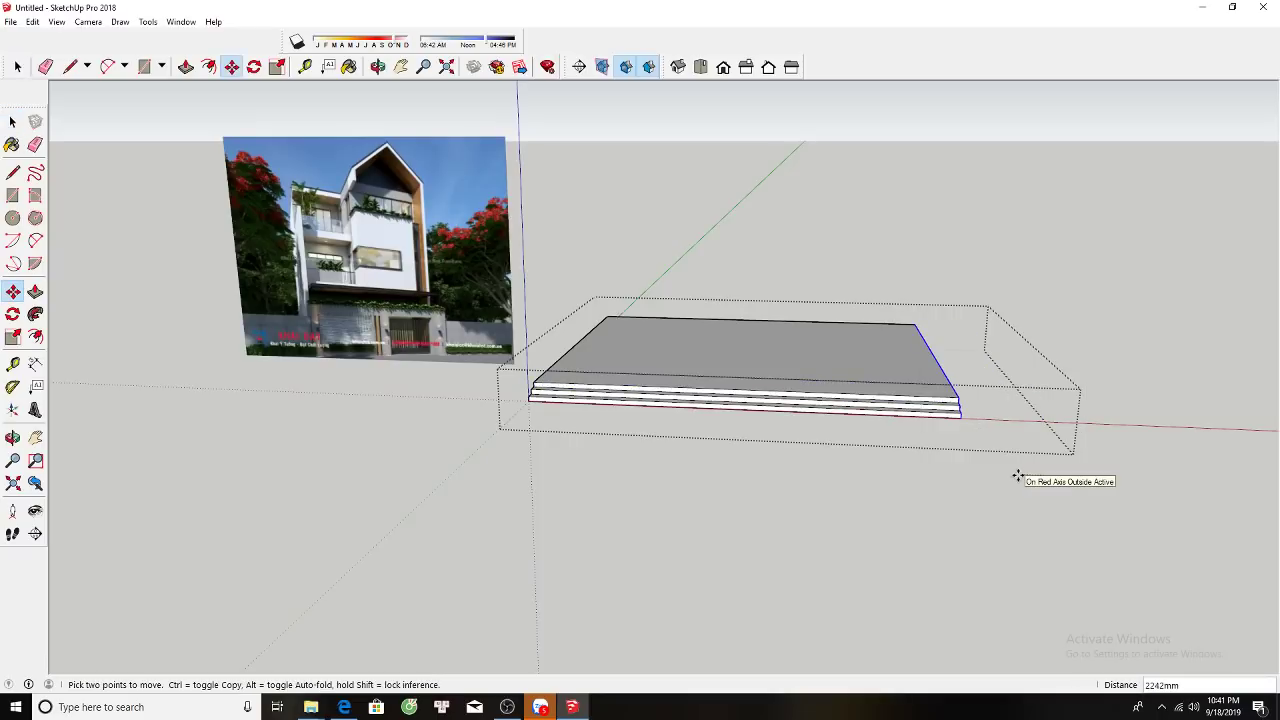
type("2000")
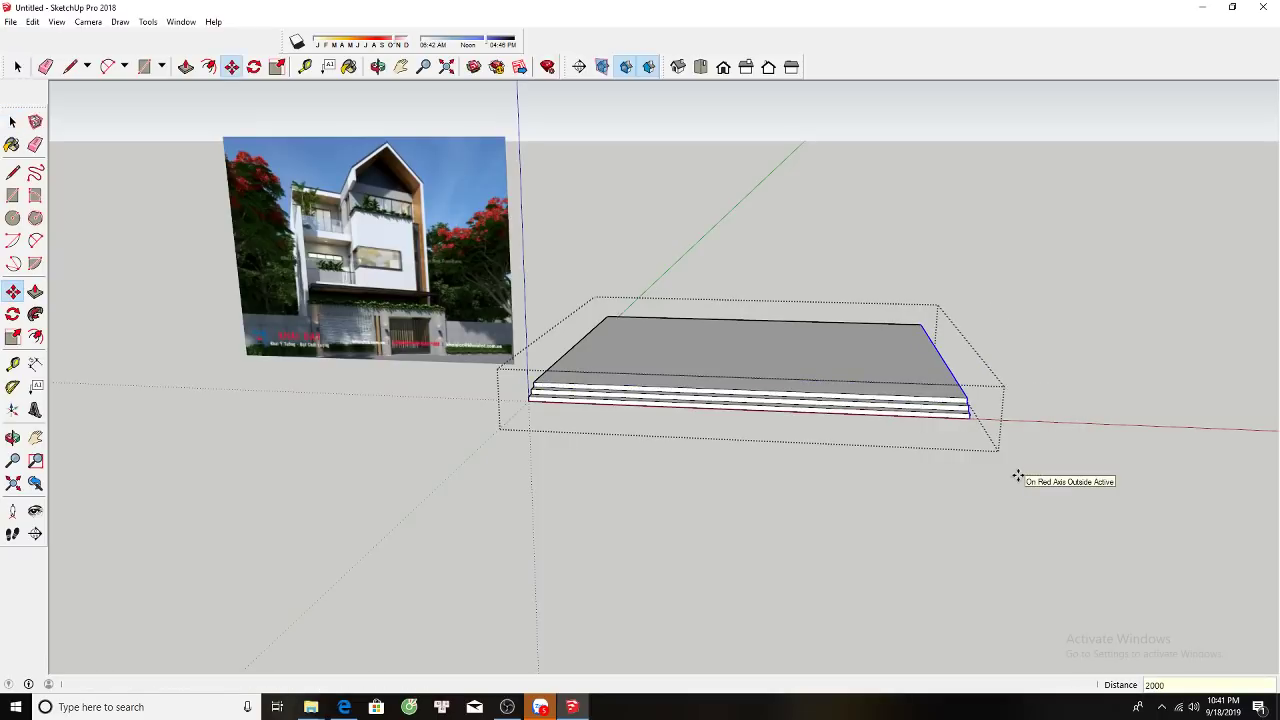
key("Return")
key("space")
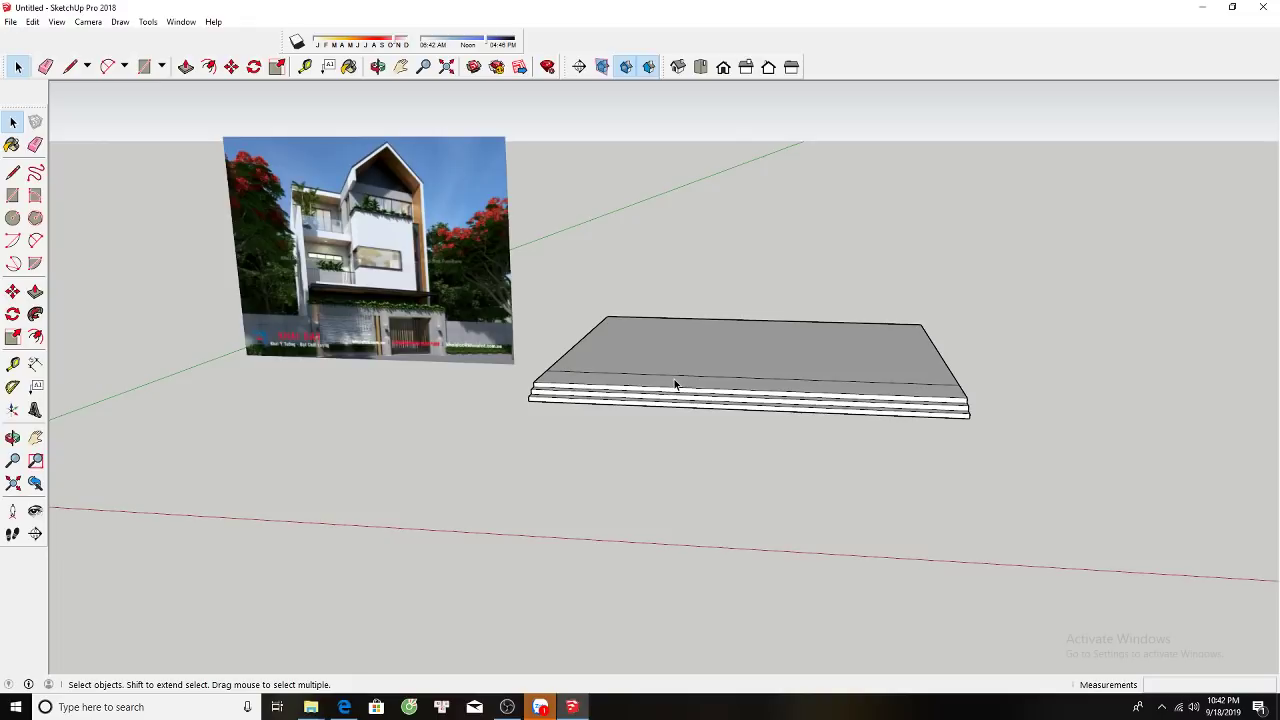
Draw a 13000 by 9900 mm rectangle across the slab's top.
scroll(690, 362, "up", 2)
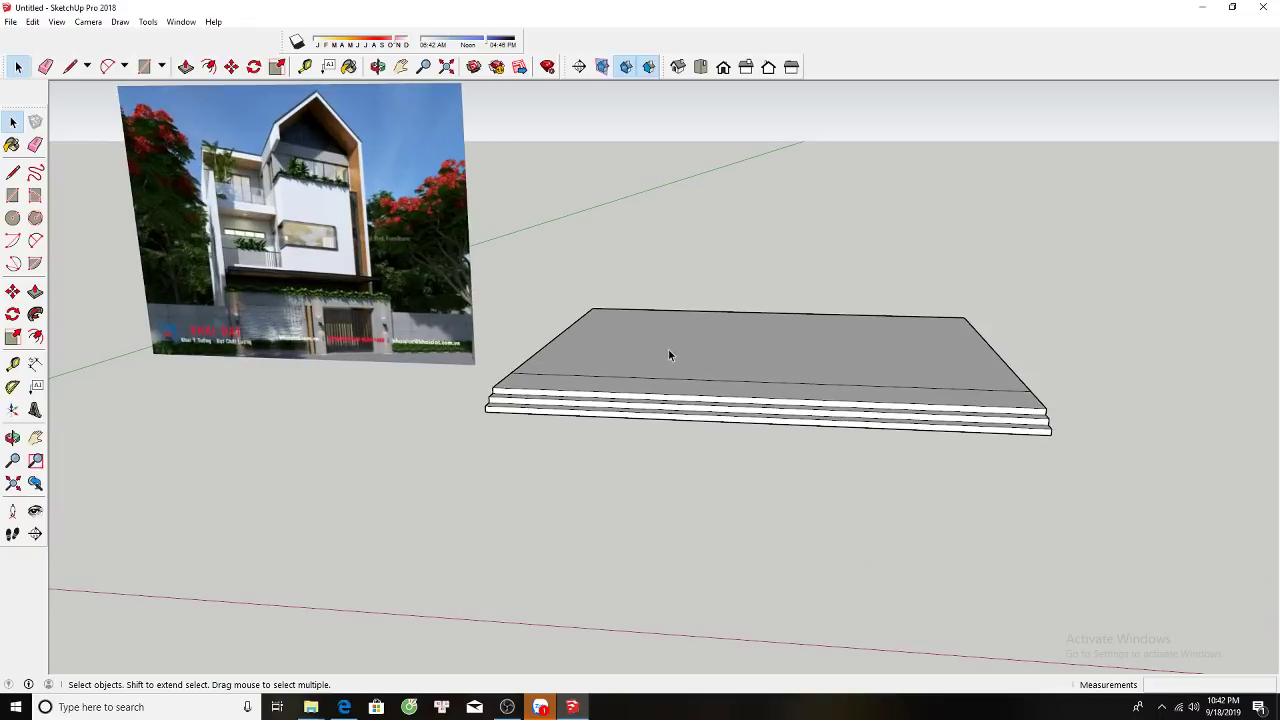
scroll(378, 332, "up", 3)
scroll(281, 287, "up", 2)
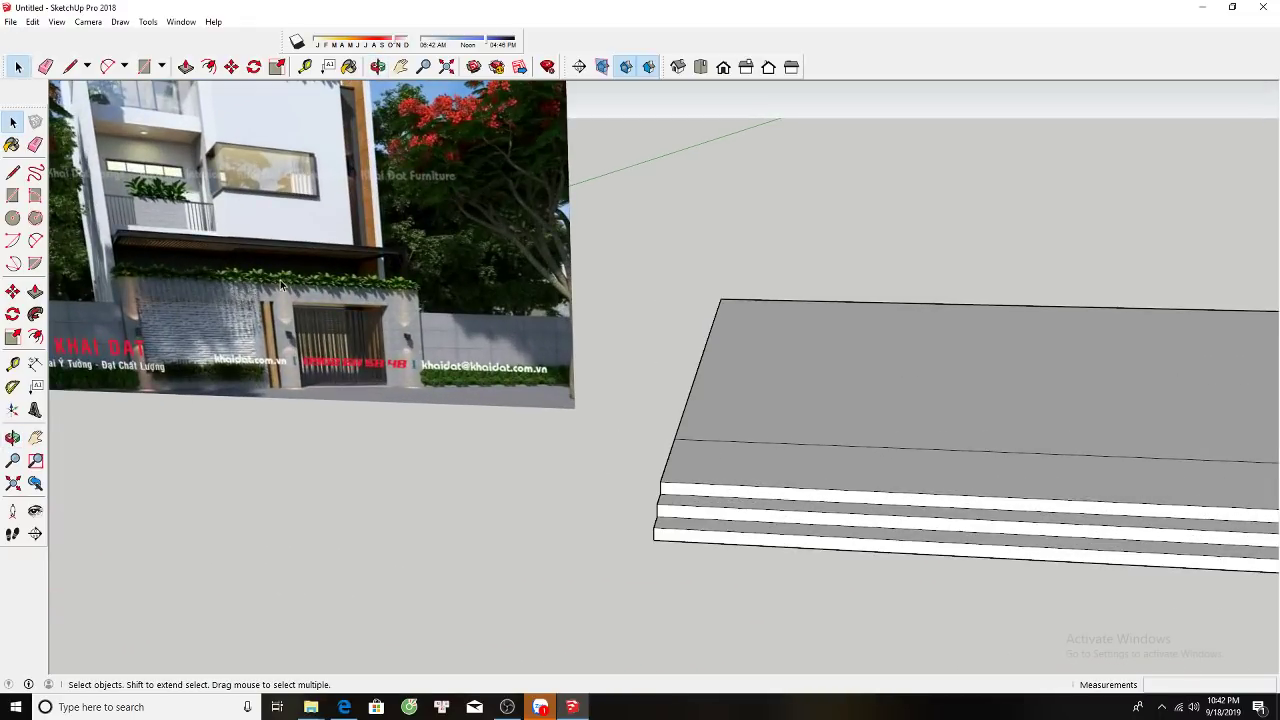
scroll(281, 287, "down", 2)
key("r")
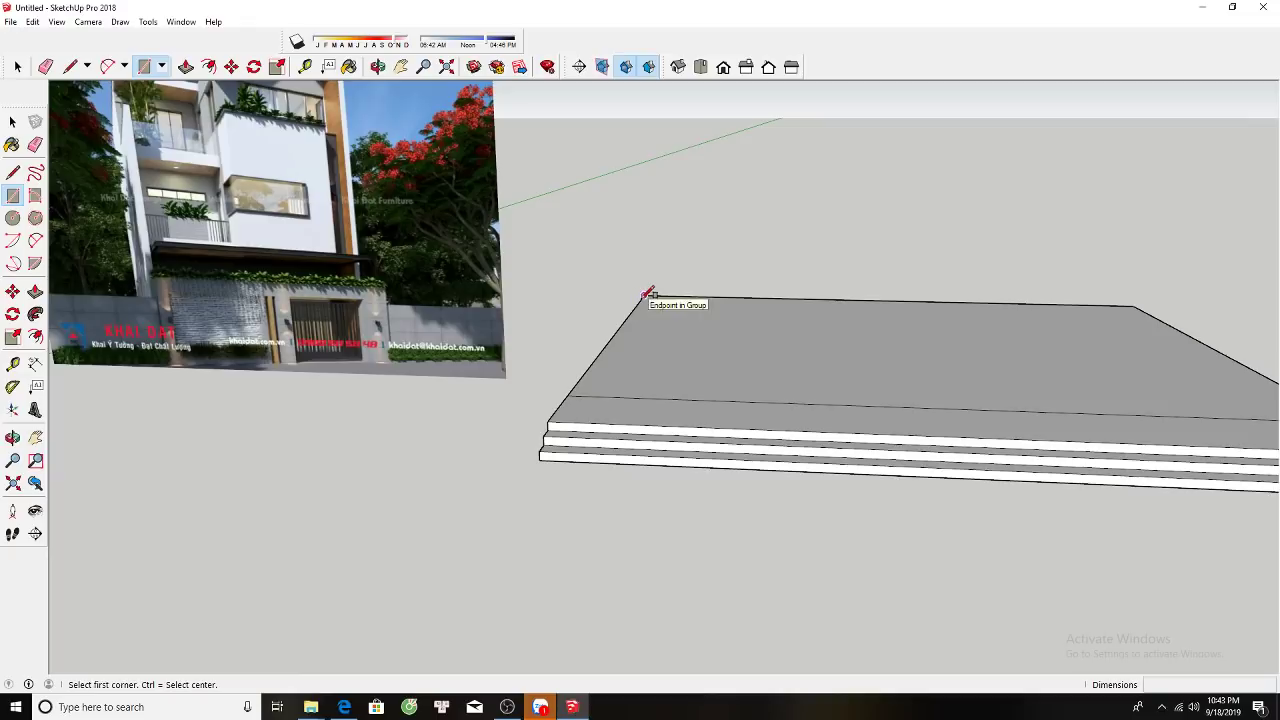
left_click(644, 295)
scroll(643, 300, "down", 2)
left_click(1174, 394)
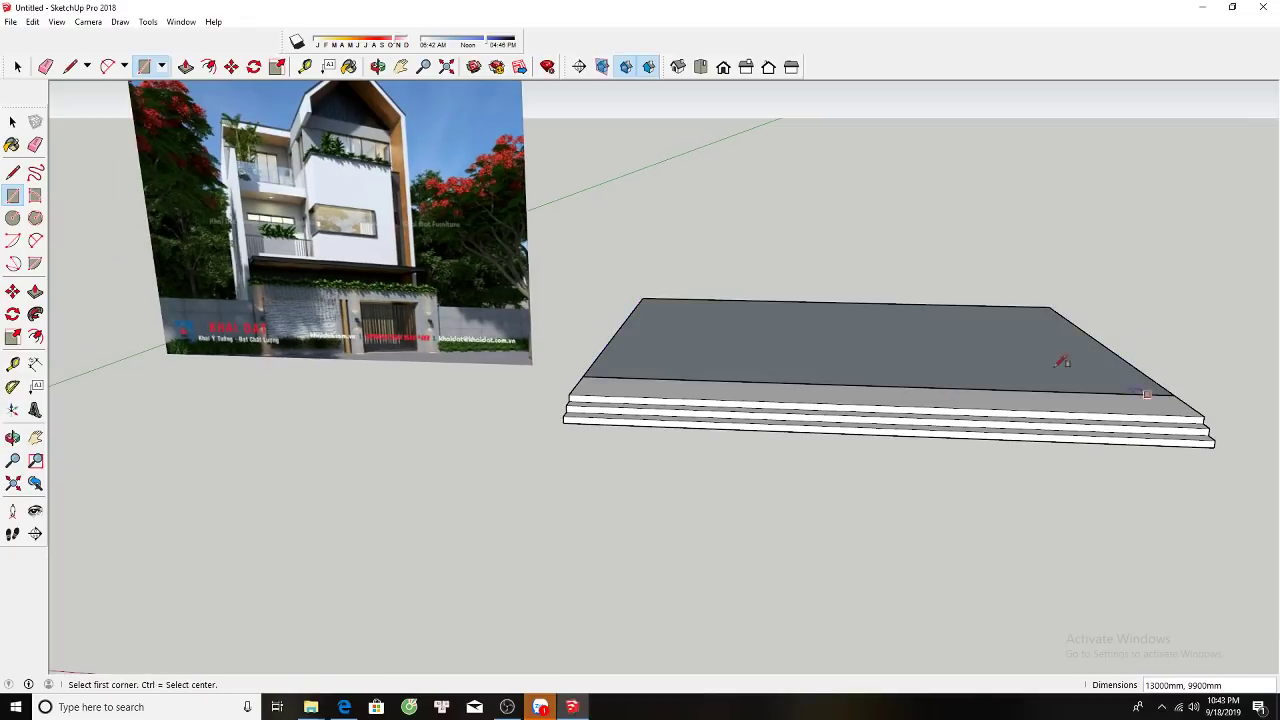
key("space")
Pull the rectangle up 4500 mm into a tall box.
left_click(962, 352)
key("p")
left_click(950, 346)
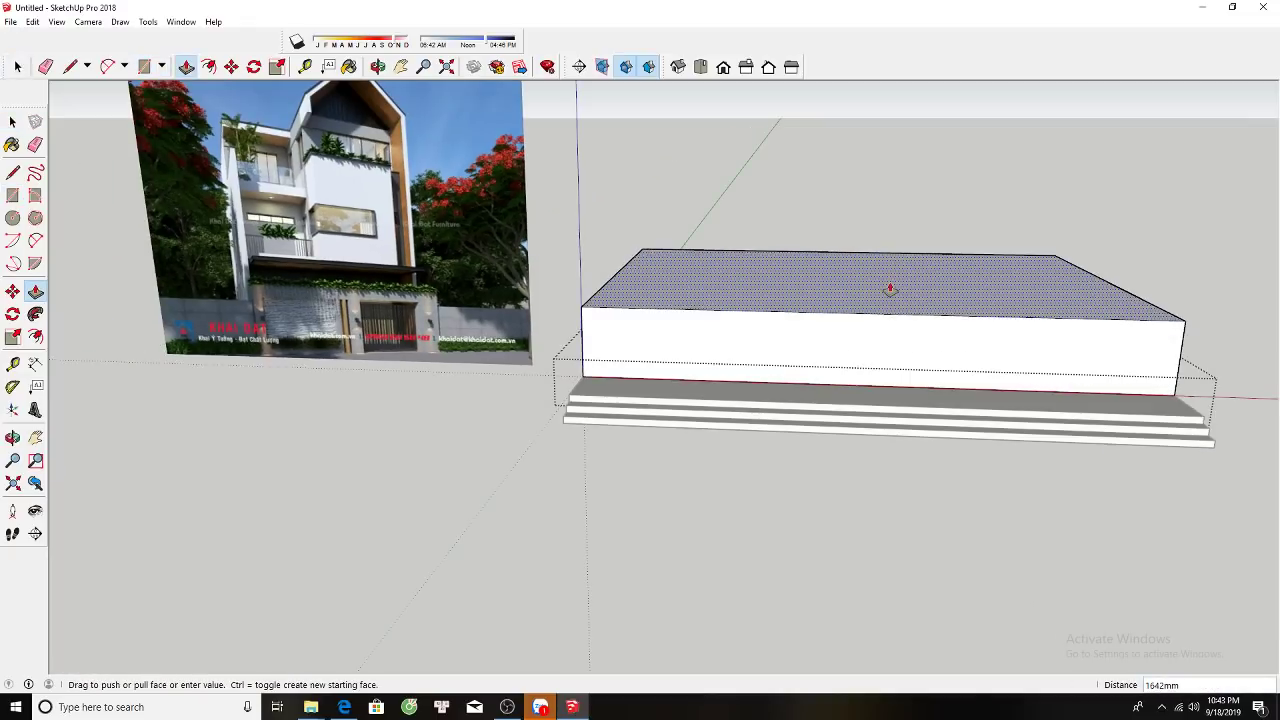
type("4500")
key("Return")
key("space")
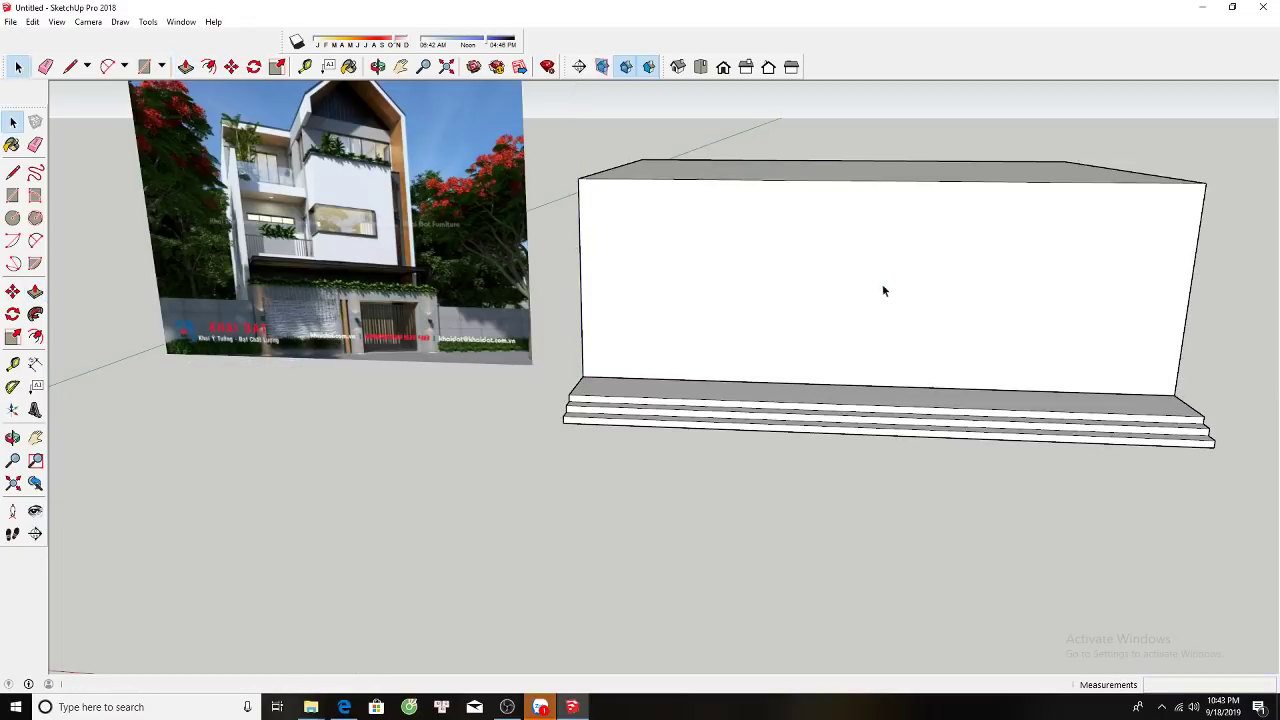
scroll(278, 280, "up", 3)
scroll(150, 154, "up", 2)
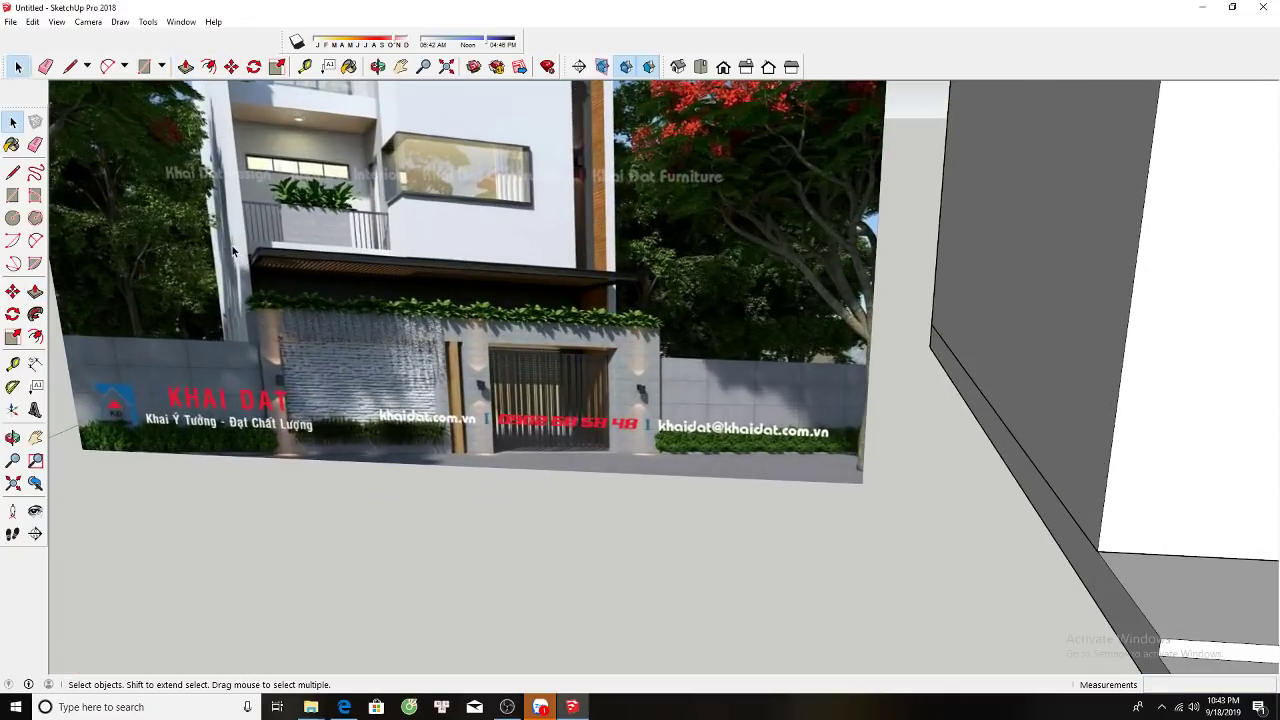
scroll(370, 289, "down", 3)
mouse_move(370, 289)
middle_mouse_down()
mouse_move(837, 349)
mouse_move(674, 240)
mouse_move(644, 258)
middle_mouse_up()
Draw a rectangle on the box's left face and push it out 200 mm.
key("r")
left_click(634, 152)
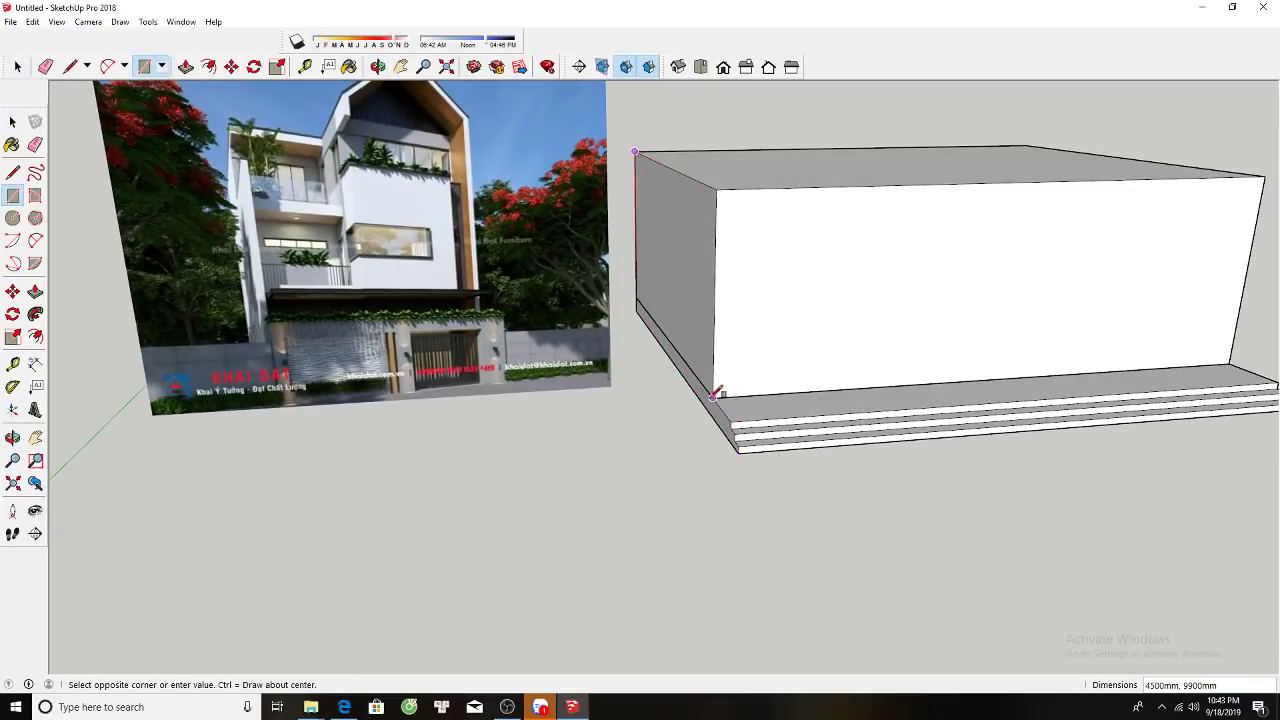
left_click(738, 449)
key("space")
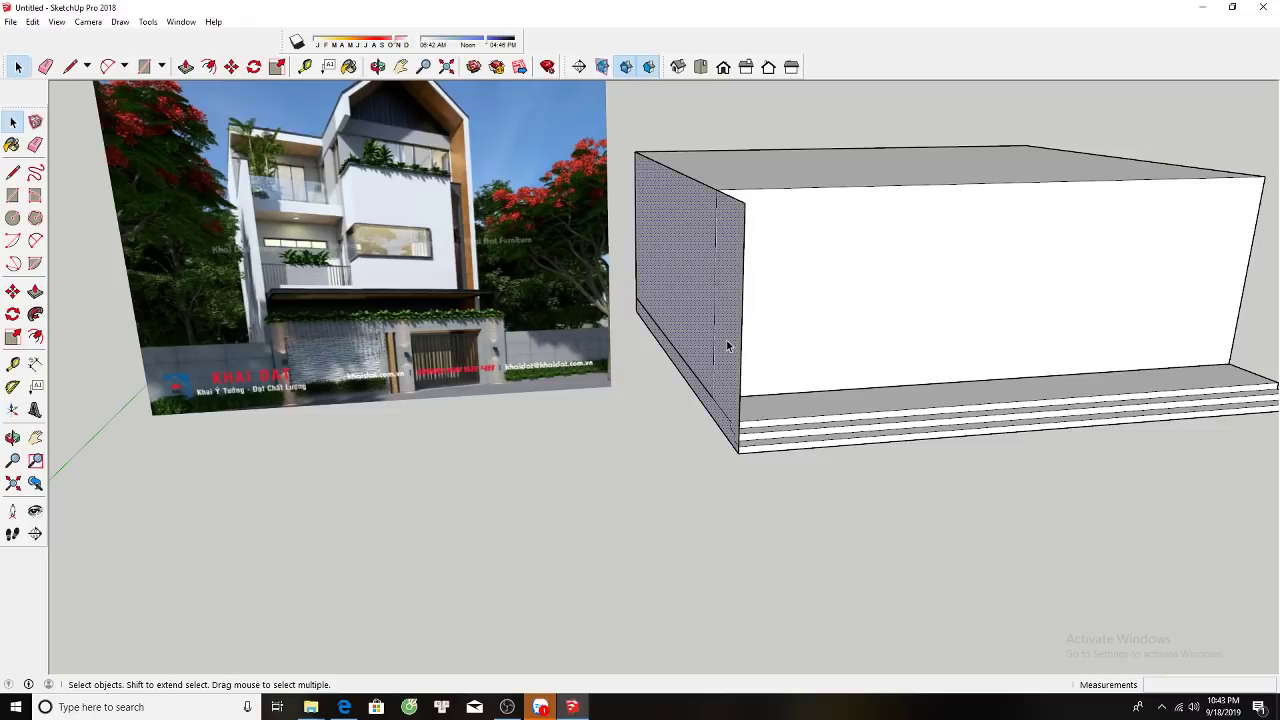
key("p")
left_click(726, 340)
type("200")
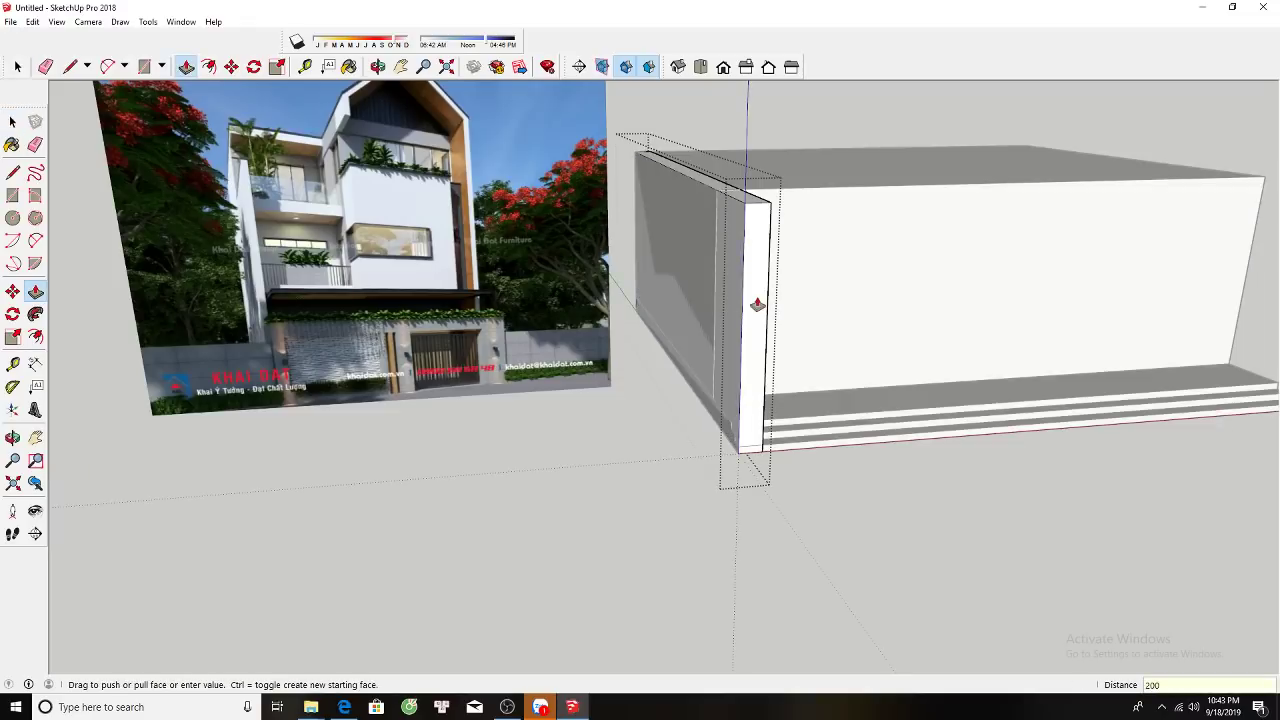
key("Return")
key("space")
Push the left side face back 200 mm from a near-front view.
mouse_move(724, 353)
middle_mouse_down()
mouse_move(770, 230)
mouse_move(737, 210)
mouse_move(712, 224)
mouse_move(743, 434)
mouse_move(749, 392)
mouse_move(630, 393)
middle_mouse_up()
key("p")
left_click(737, 206)
left_click(712, 224)
key("space")
Cancel a push on the bottom step and select the left wall panel from the front.
left_click(743, 434)
key("p")
left_click(749, 392)
key("space")
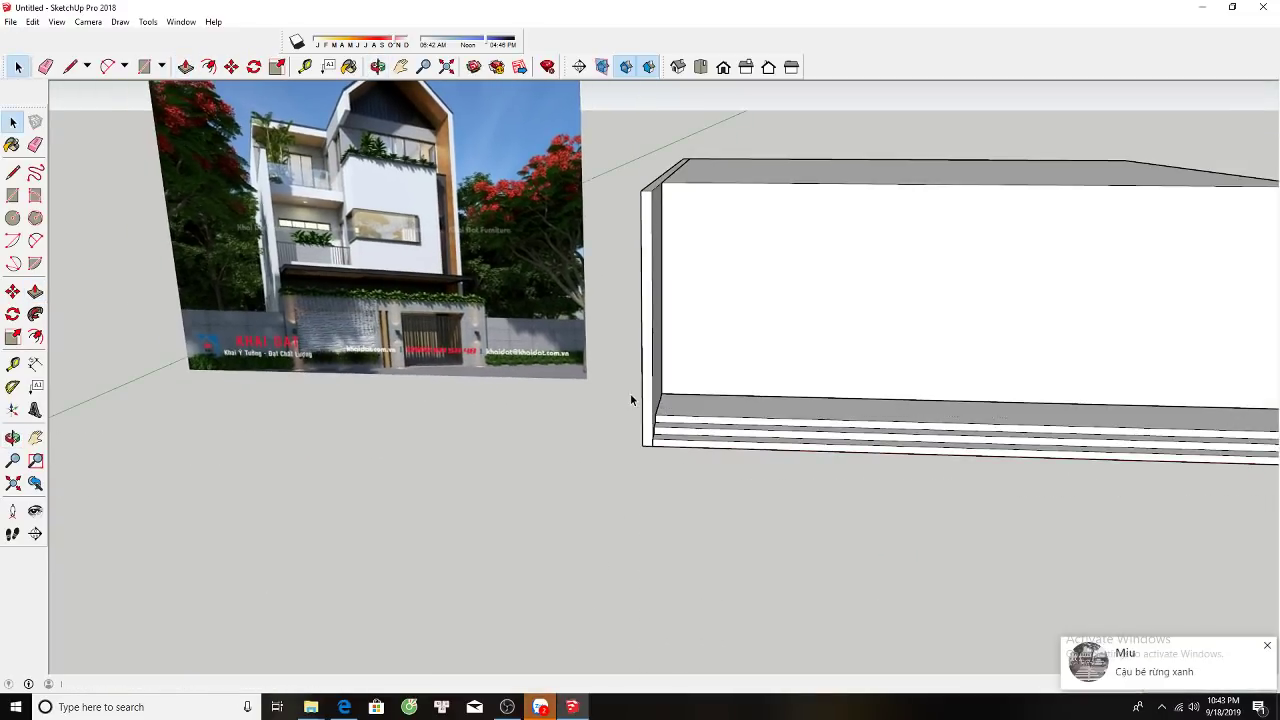
mouse_move(697, 435)
middle_mouse_down()
mouse_move(737, 351)
mouse_move(651, 389)
mouse_move(677, 366)
mouse_move(669, 377)
middle_mouse_up()
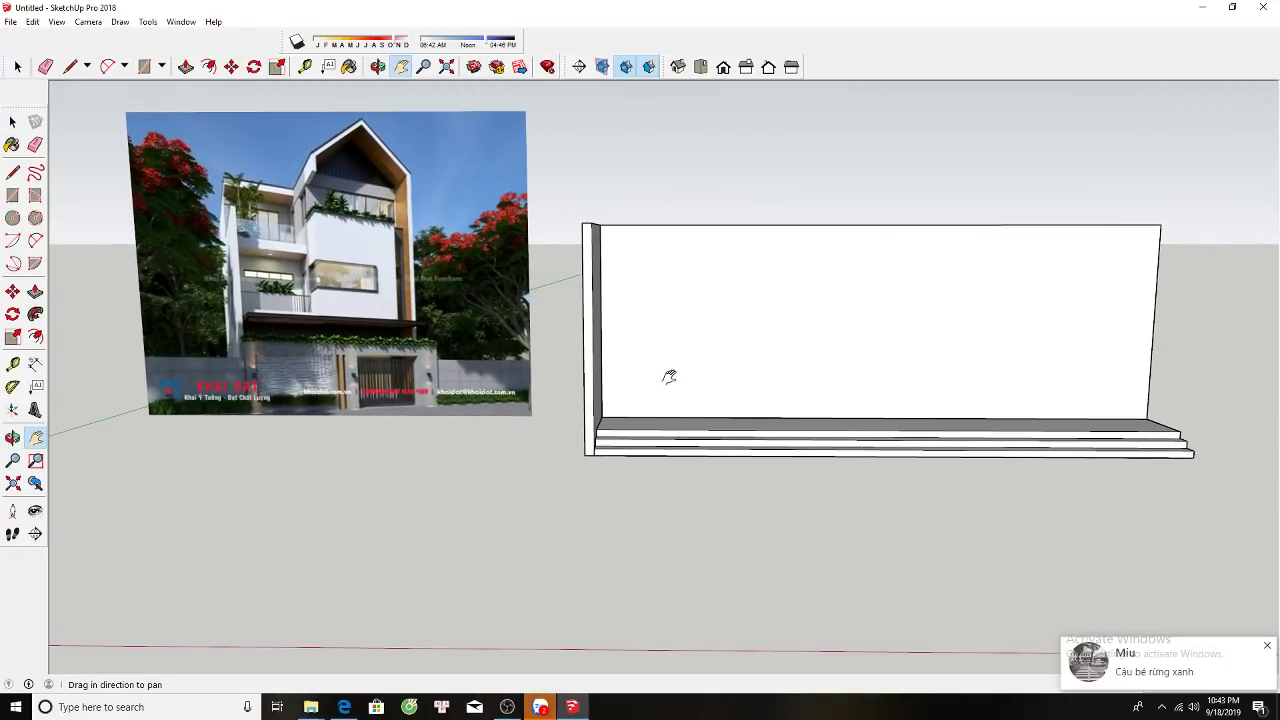
left_click_drag(707, 354, 680, 354)
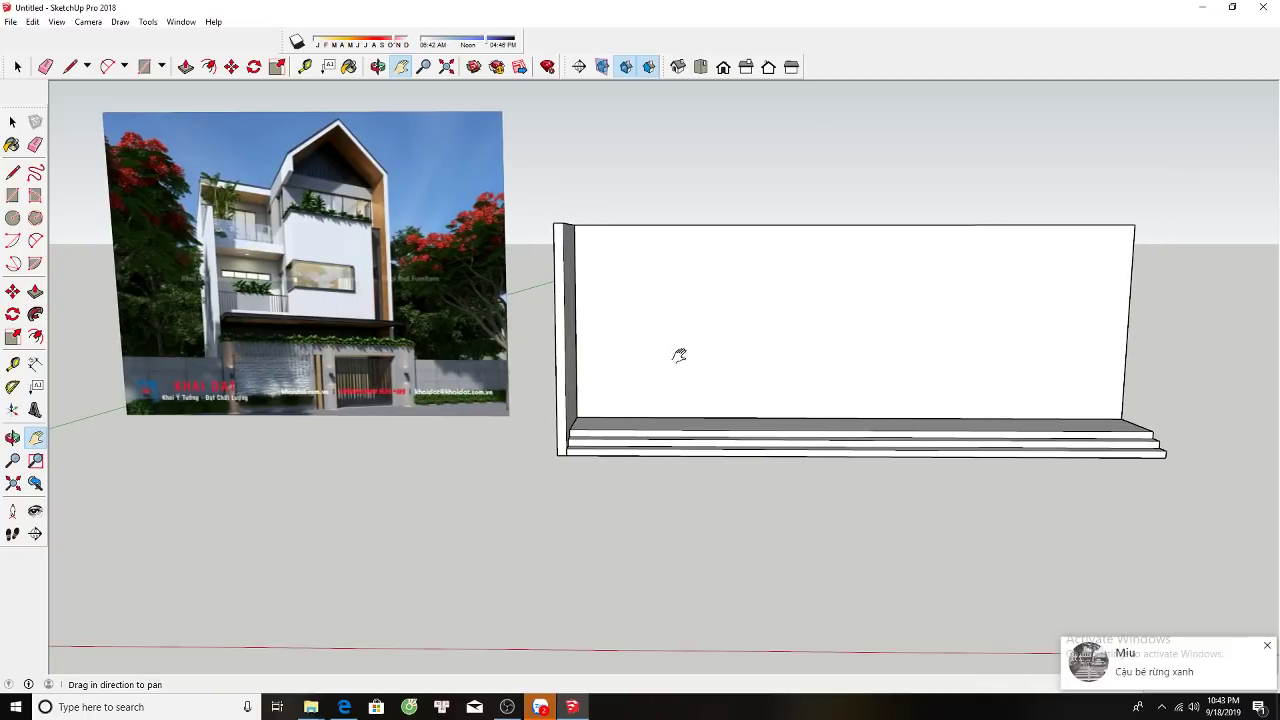
key("space")
left_click(565, 292)
Copy the left side wall panel 12800 mm to the box's right end and push its outer face.
key("m")
mouse_move(565, 292)
middle_mouse_down()
mouse_move(555, 240)
mouse_move(563, 268)
mouse_move(566, 253)
middle_mouse_up()
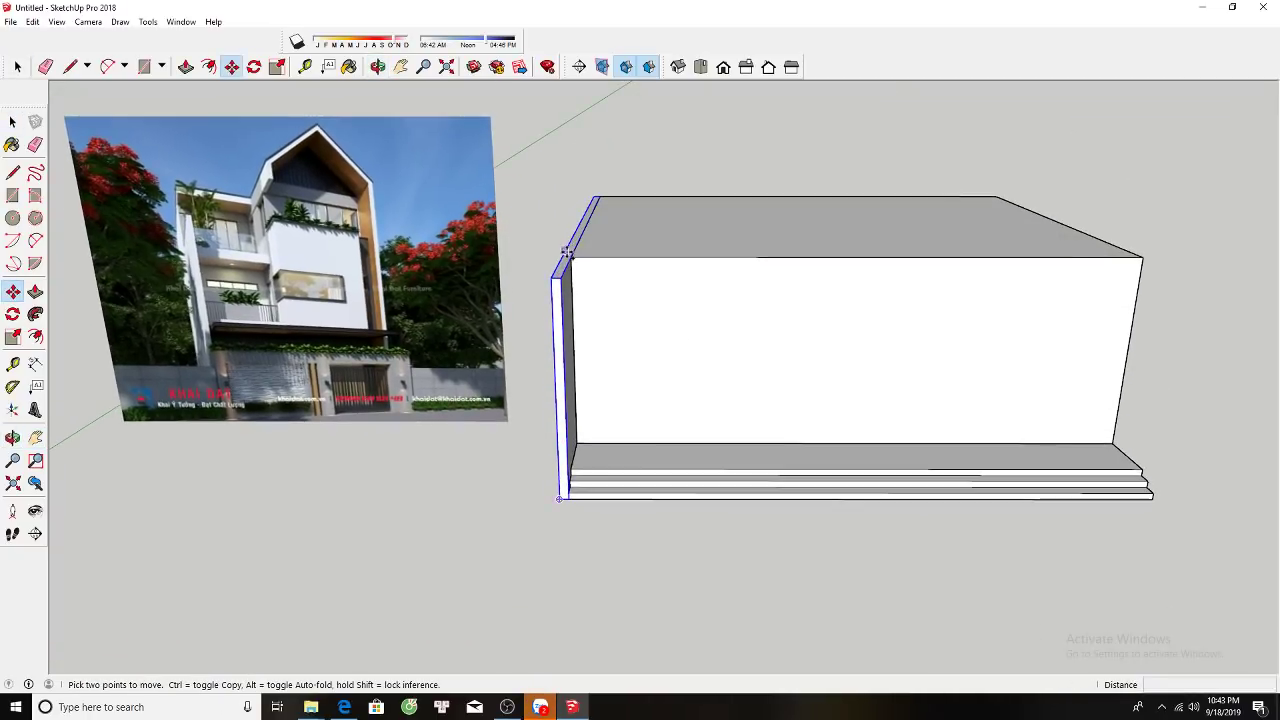
left_click(573, 255)
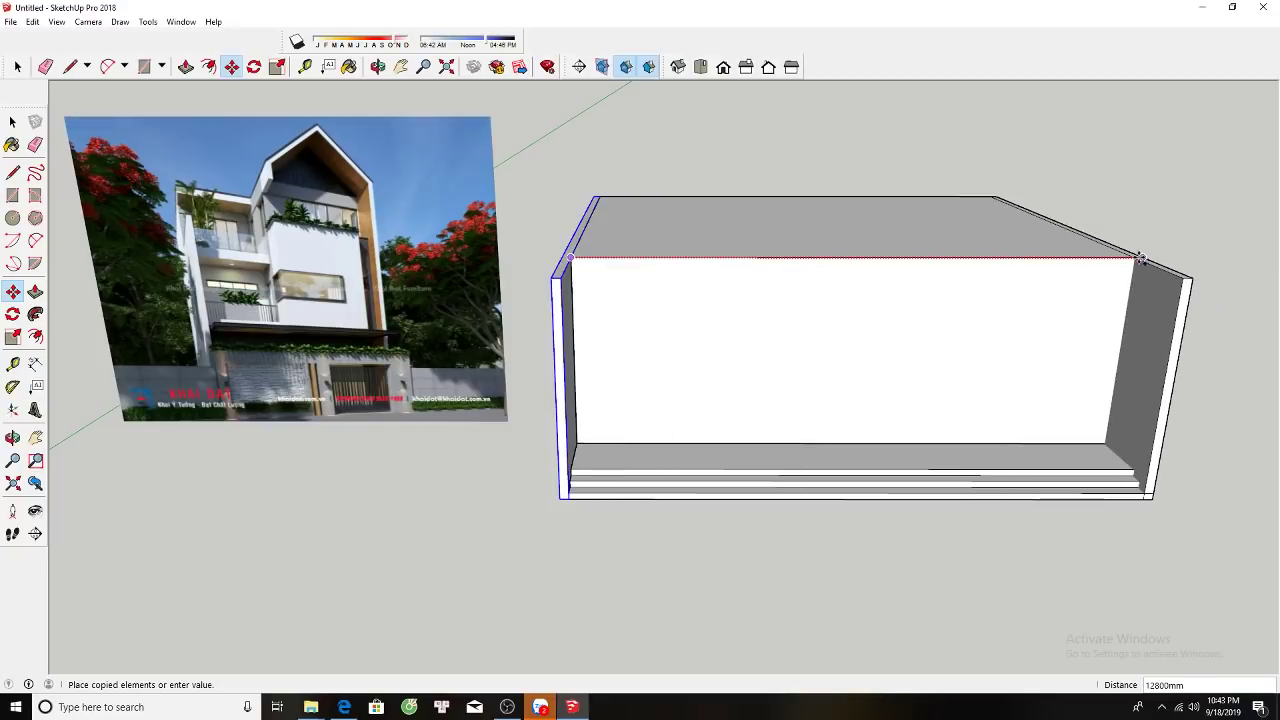
left_click(1139, 259)
key("space")
middle_click_drag(1139, 259, 919, 327)
key("p")
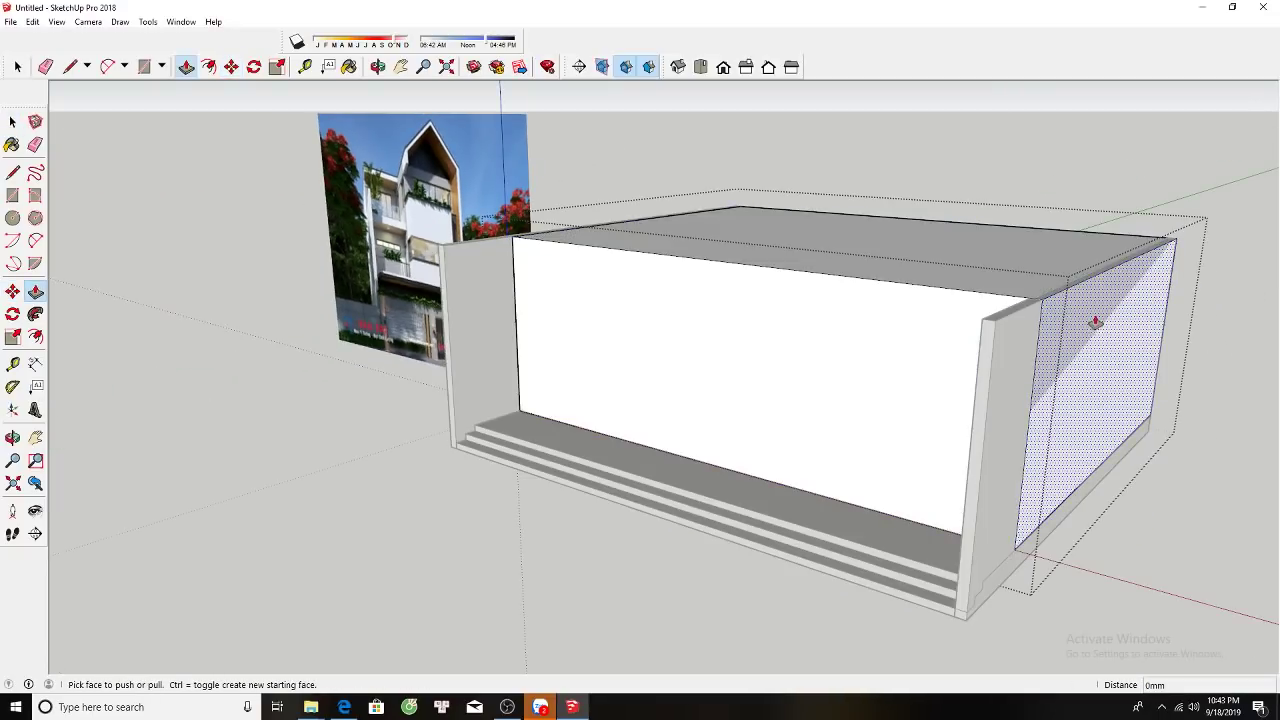
left_click(1096, 325)
left_click(1003, 326)
Push the steps' right end in 200 mm to meet the new right wall.
middle_click_drag(980, 323, 914, 589)
key("space")
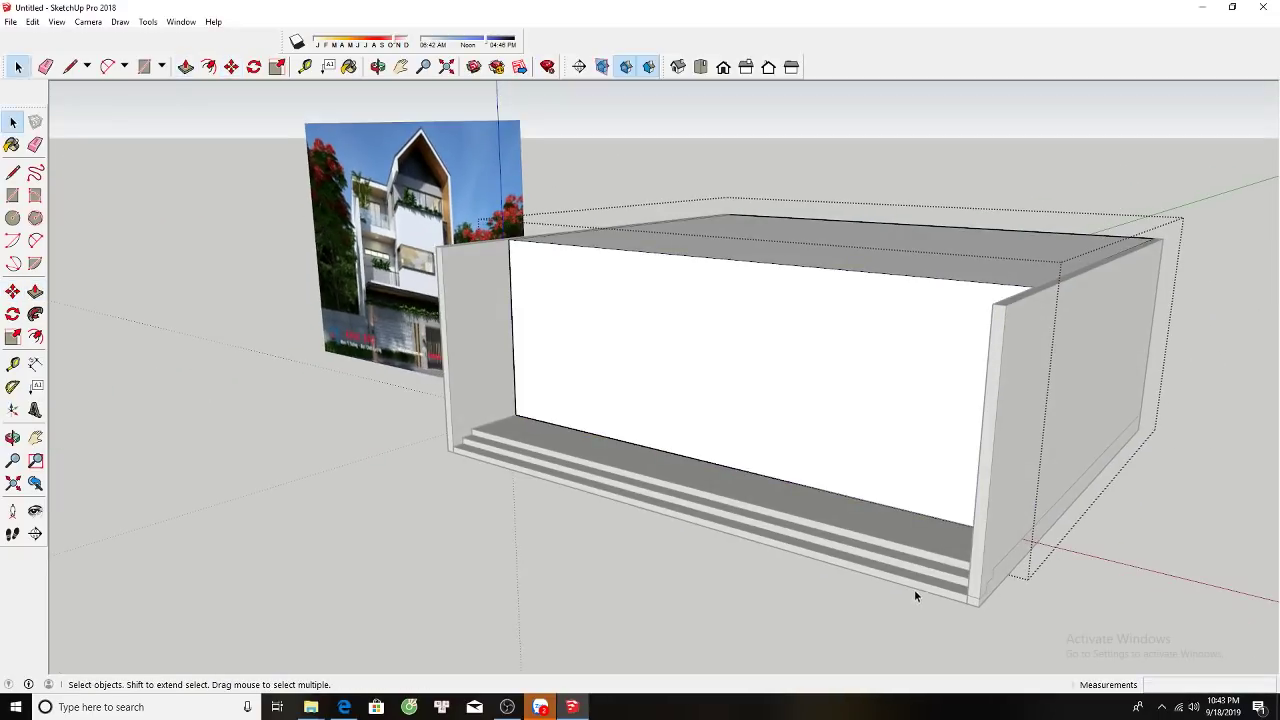
left_click(930, 570)
key("p")
left_click(970, 578)
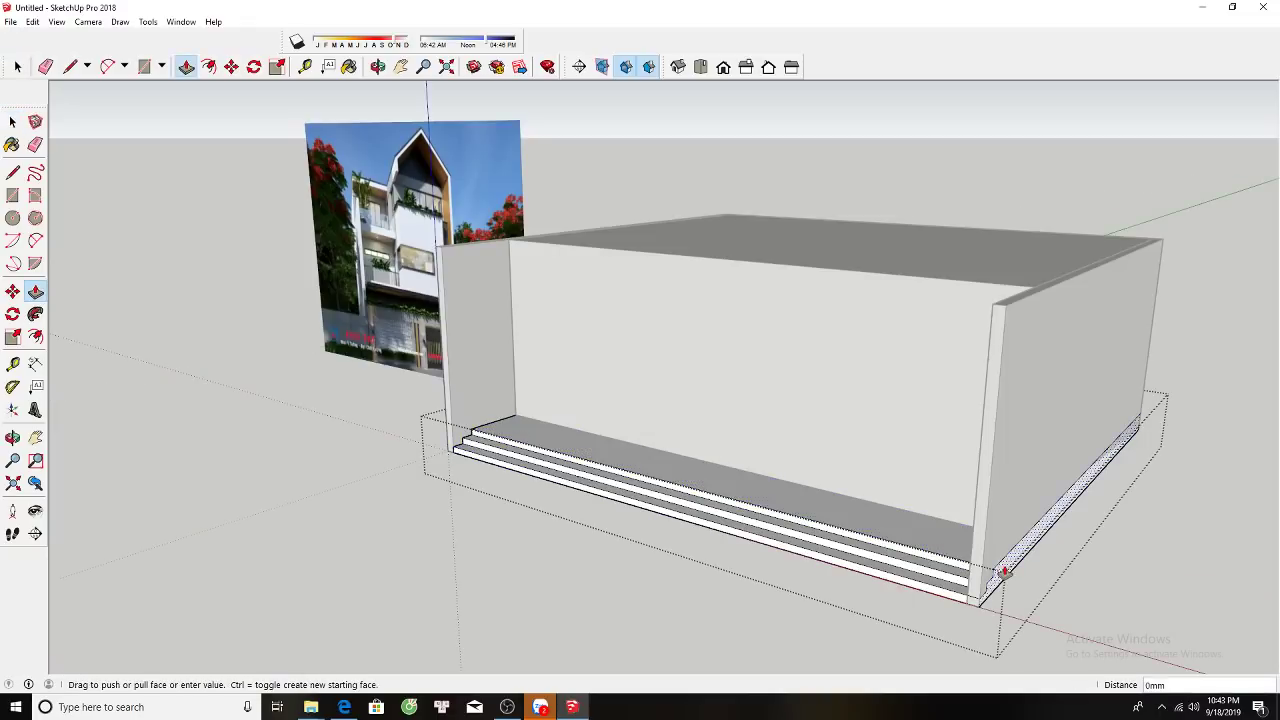
left_click(980, 490)
key("space")
middle_click_drag(980, 490, 1056, 507)
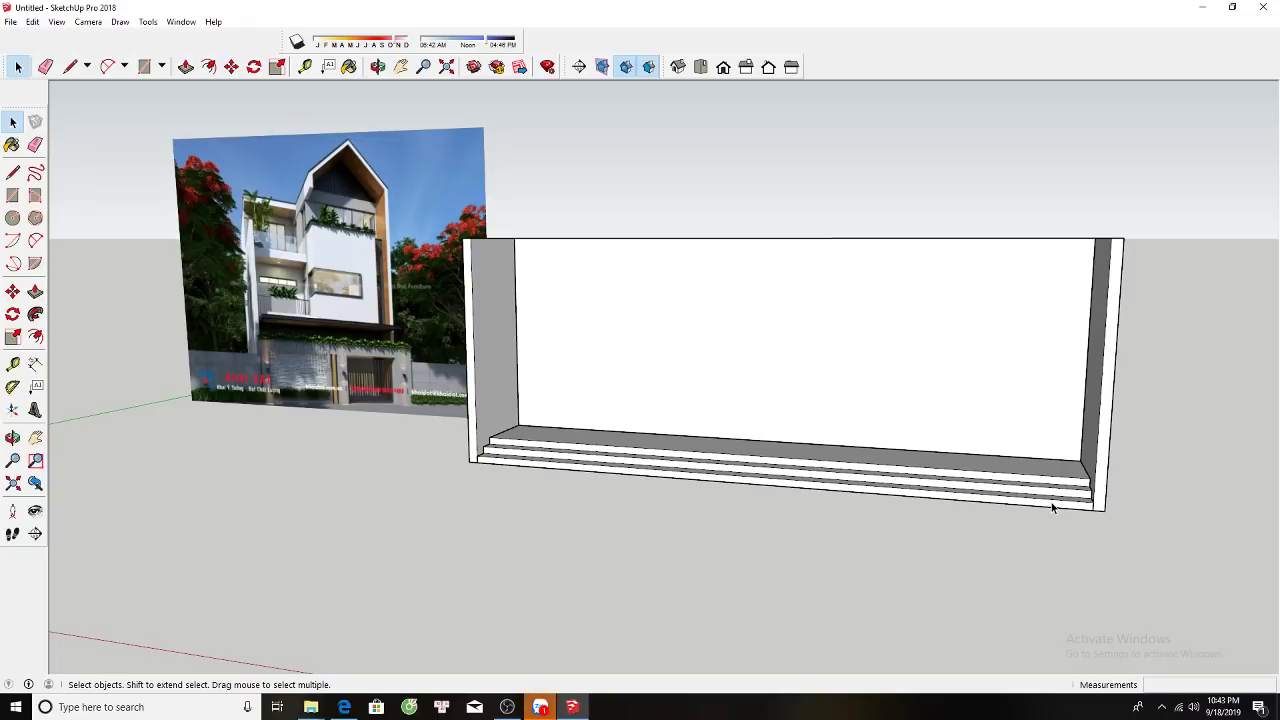
mouse_move(1026, 432)
middle_mouse_down()
mouse_move(957, 437)
mouse_move(931, 469)
mouse_move(927, 458)
mouse_move(934, 506)
mouse_move(969, 463)
mouse_move(951, 483)
middle_mouse_up()
key("space")
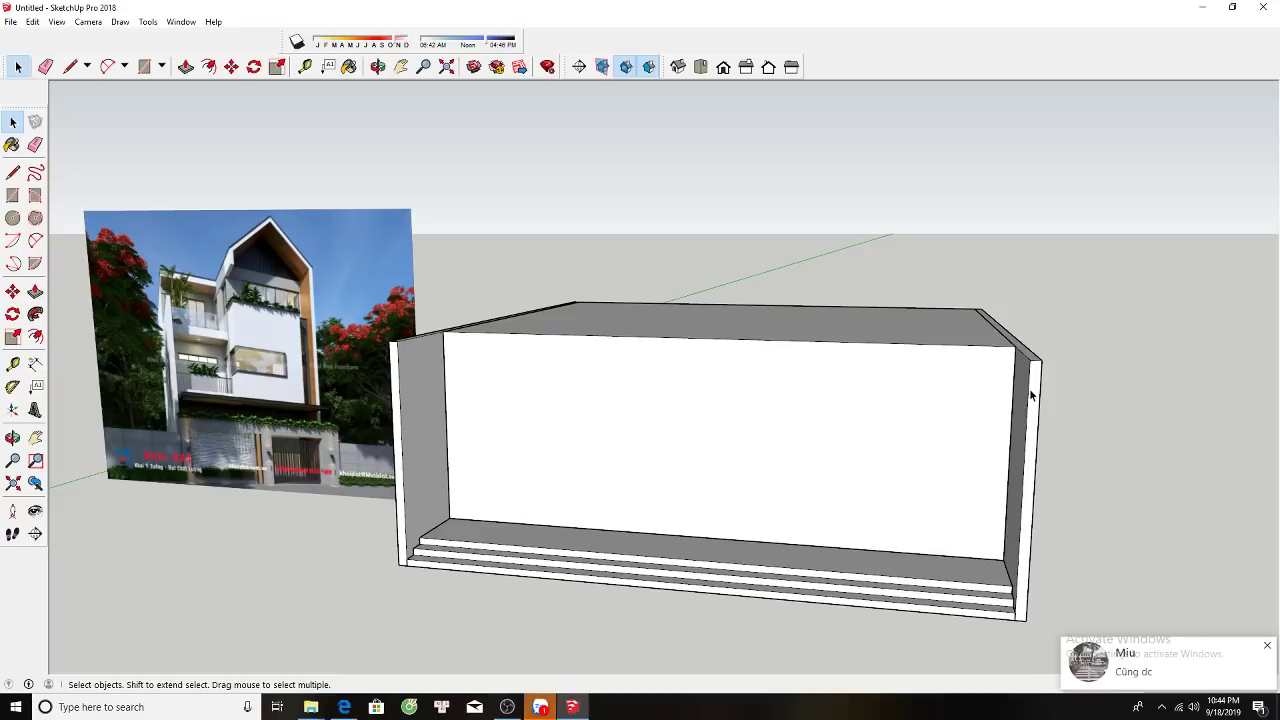
Raise the right side wall's top face to a new, taller height.
double_click(1026, 410)
key("p")
left_click_drag(1029, 290, 1030, 108)
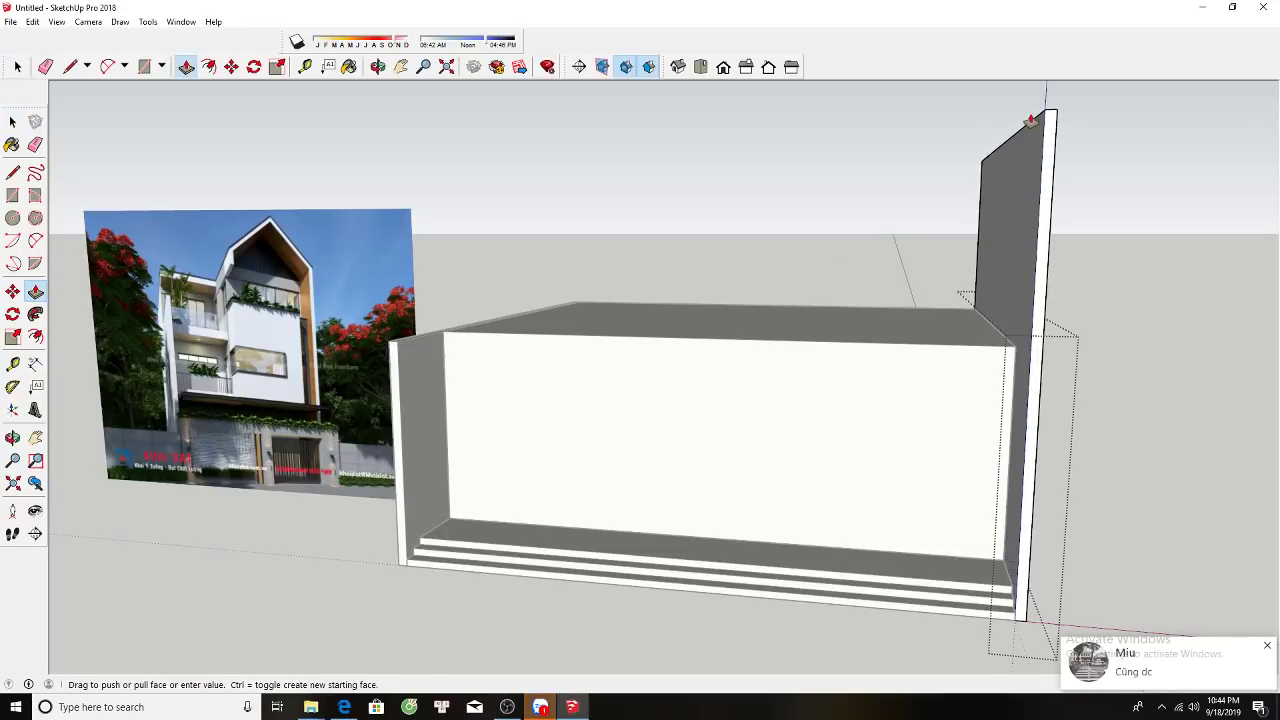
mouse_move(1030, 108)
middle_mouse_down("shift")
mouse_move(1020, 190)
mouse_move(837, 457)
middle_mouse_up("shift")
left_click(1020, 190)
key("space")
Zoom and pan so the reference photo sits on the left and the box on the right.
key("h")
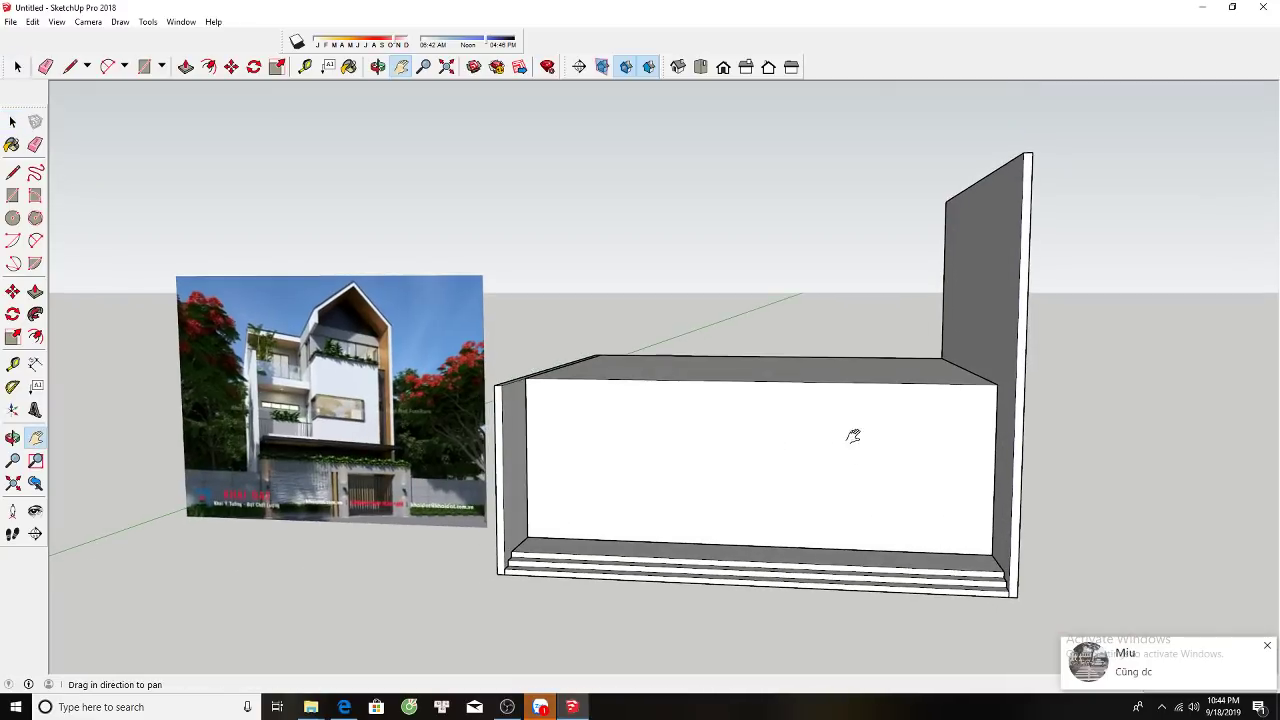
left_click_drag(849, 434, 843, 423)
scroll(268, 450, "up", 3)
scroll(268, 450, "up", 2)
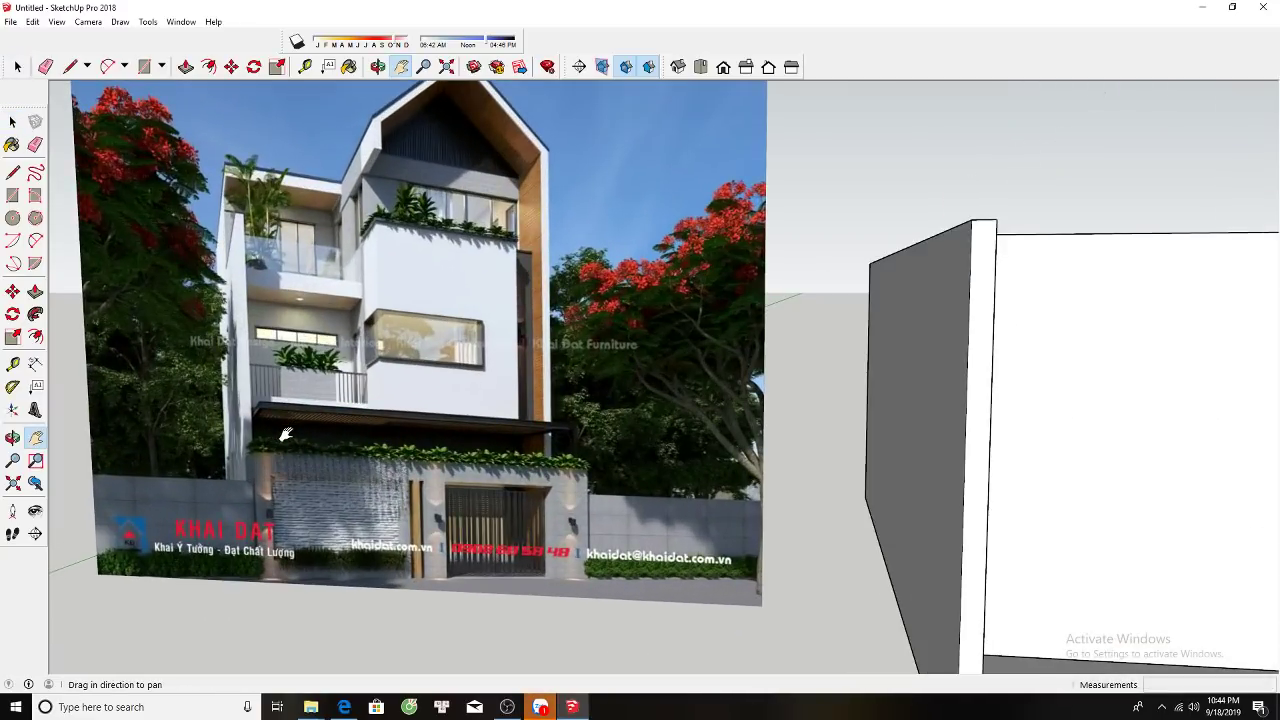
scroll(268, 450, "down", 2)
scroll(280, 450, "down", 2)
left_click_drag(799, 513, 797, 510)
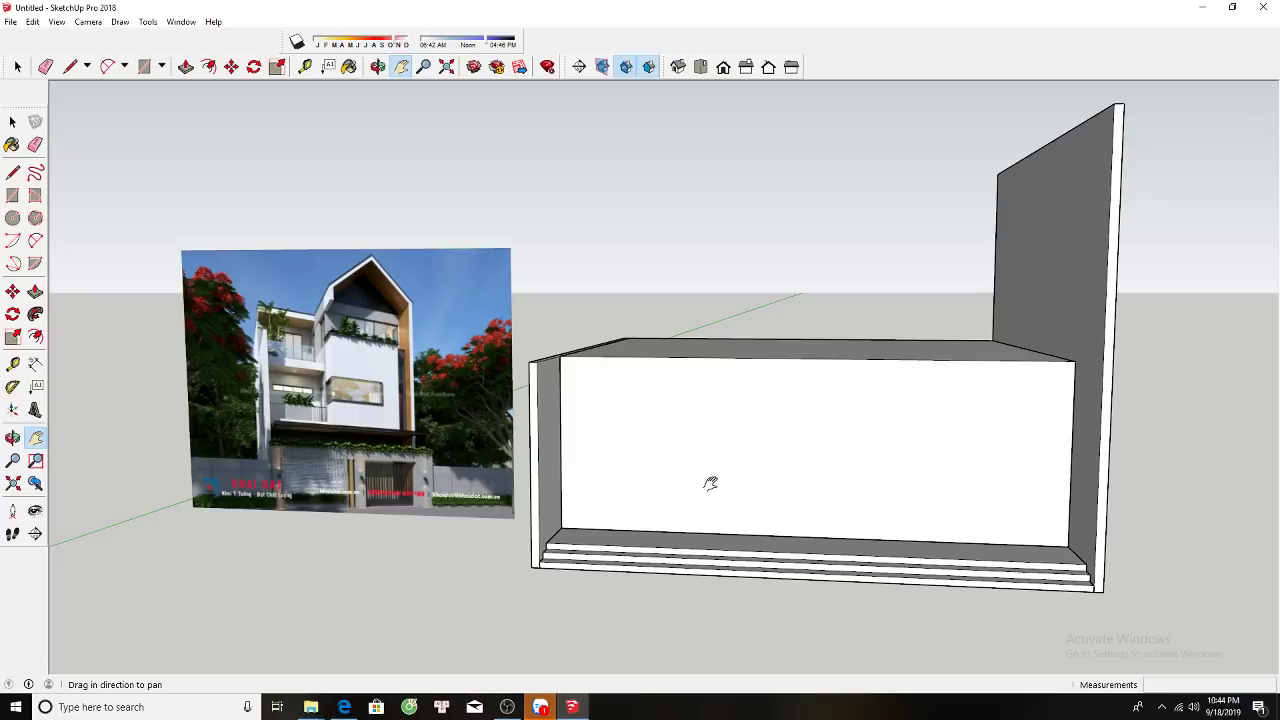
scroll(723, 489, "up", 2)
scroll(694, 429, "up", 2)
scroll(623, 434, "up", 2)
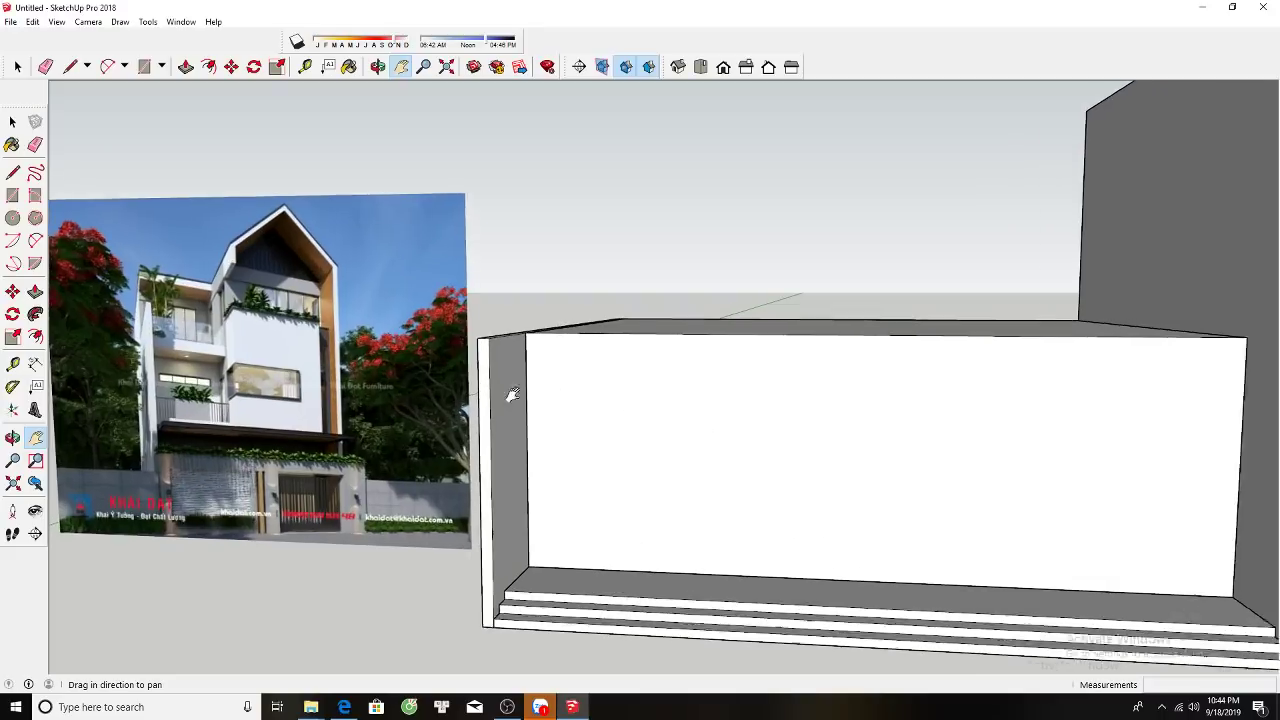
scroll(512, 394, "up", 3)
scroll(219, 462, "up", 2)
scroll(284, 433, "up", 1)
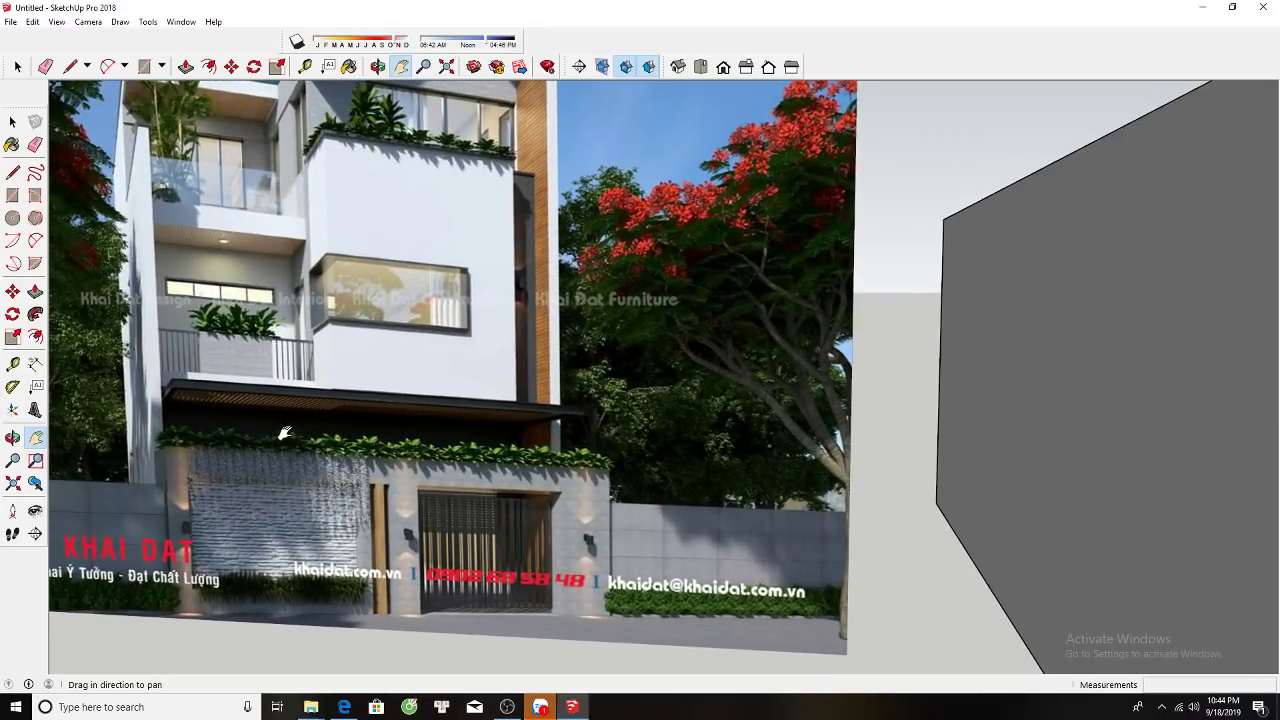
scroll(284, 433, "down", 3)
scroll(777, 391, "down", 2)
mouse_move(777, 391)
left_mouse_down()
mouse_move(651, 383)
mouse_move(688, 409)
left_mouse_up()
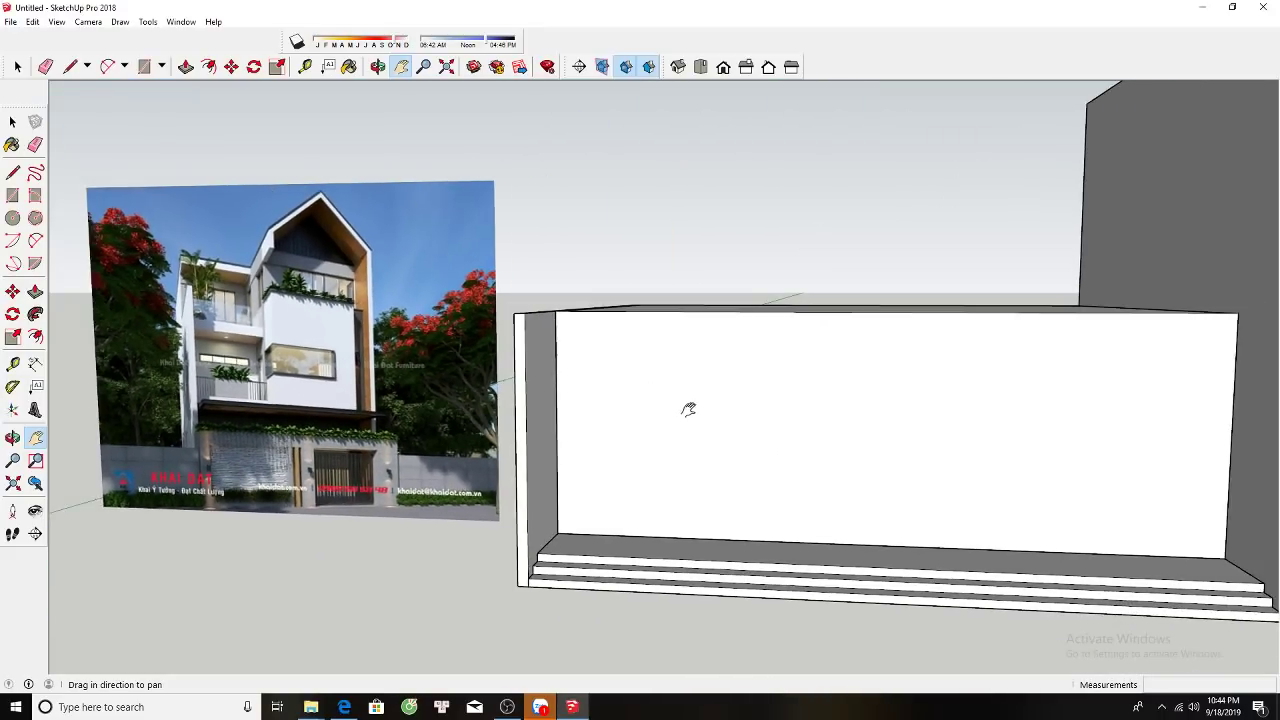
scroll(510, 440, "up", 1)
scroll(378, 438, "up", 2)
scroll(238, 447, "down", 2)
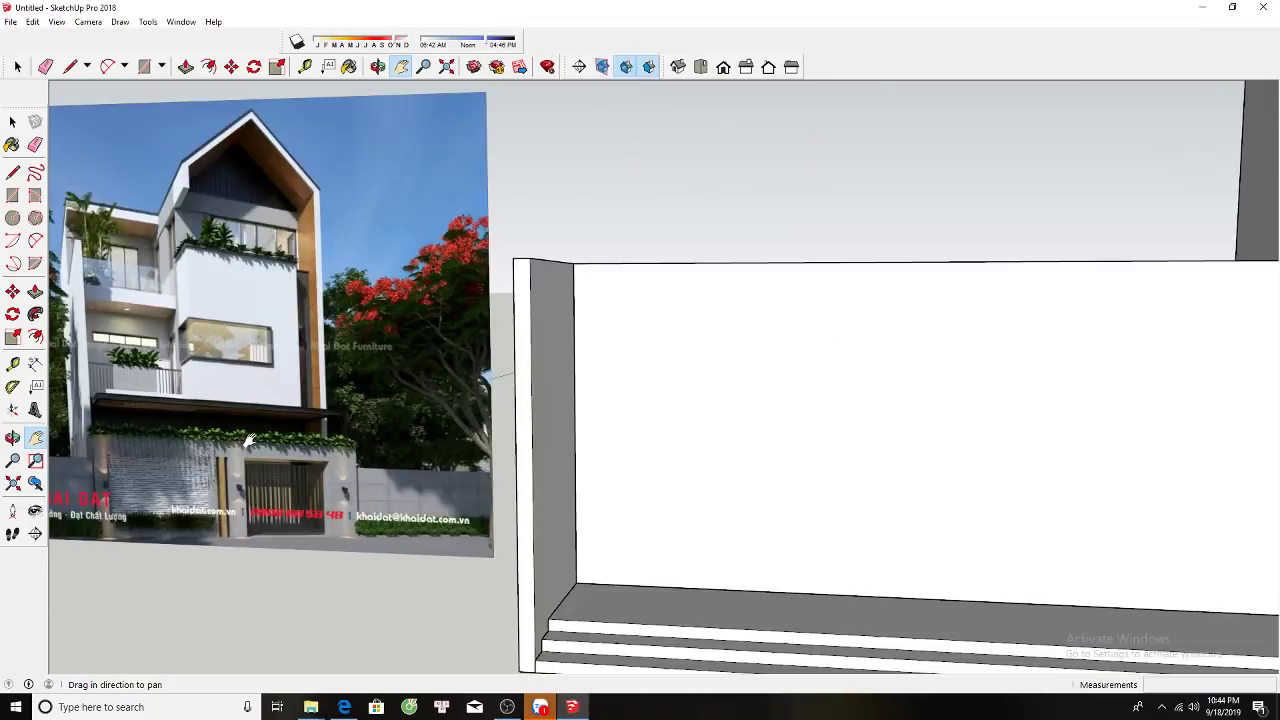
scroll(680, 429, "down", 1)
mouse_move(680, 429)
left_mouse_down()
mouse_move(651, 409)
mouse_move(668, 400)
left_mouse_up()
Copy the wall's left edge across the front face as vertical dividing lines at offsets such as 2000 mm.
key("space")
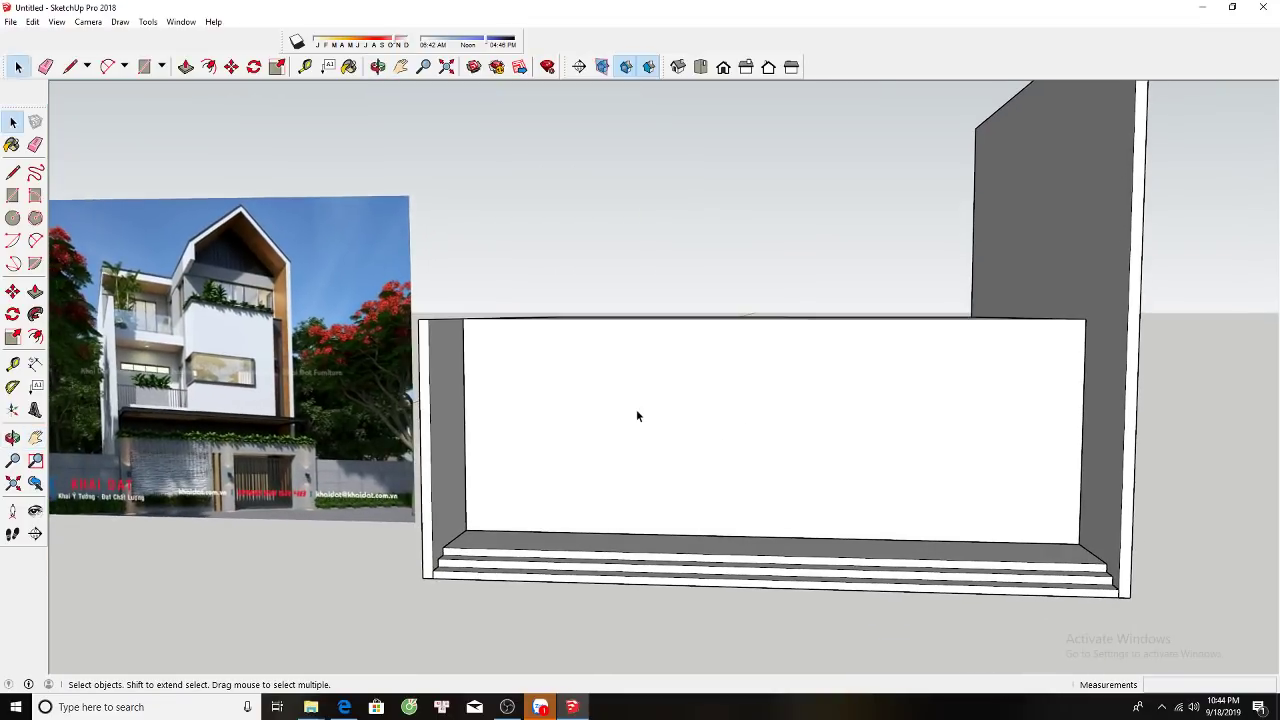
double_click(636, 409)
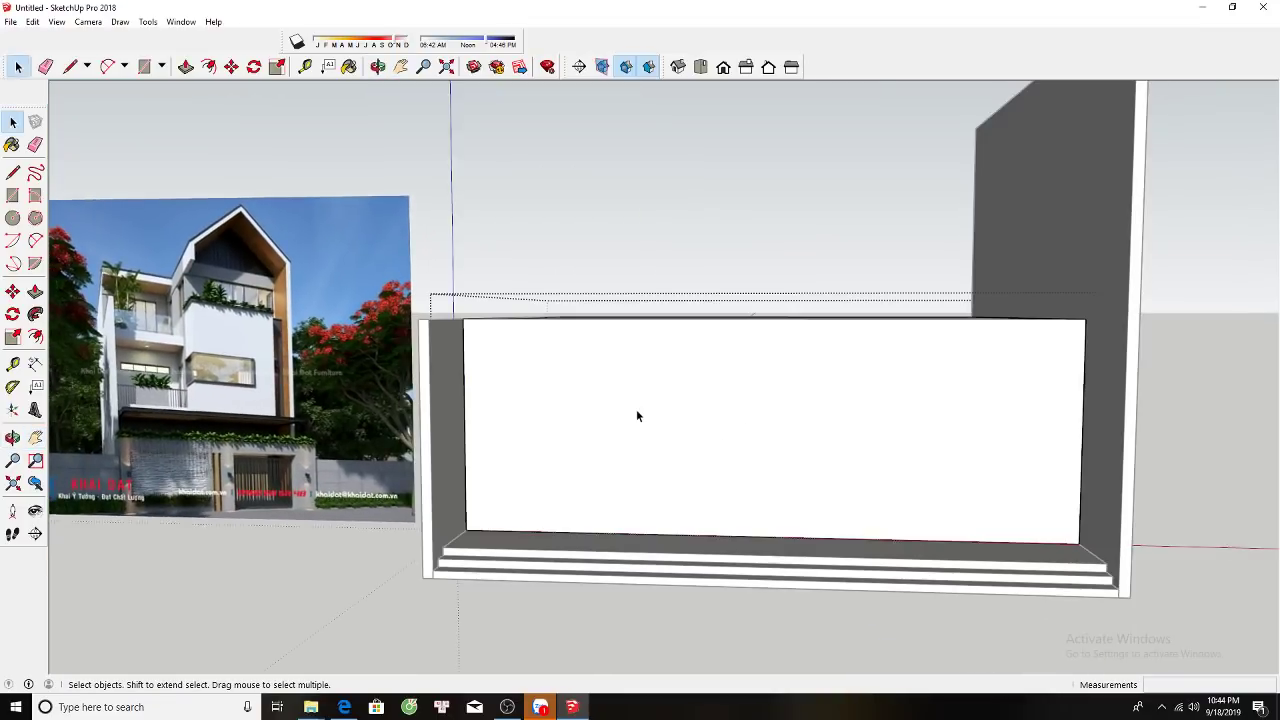
key("m")
key("ctrl")
left_click(463, 377)
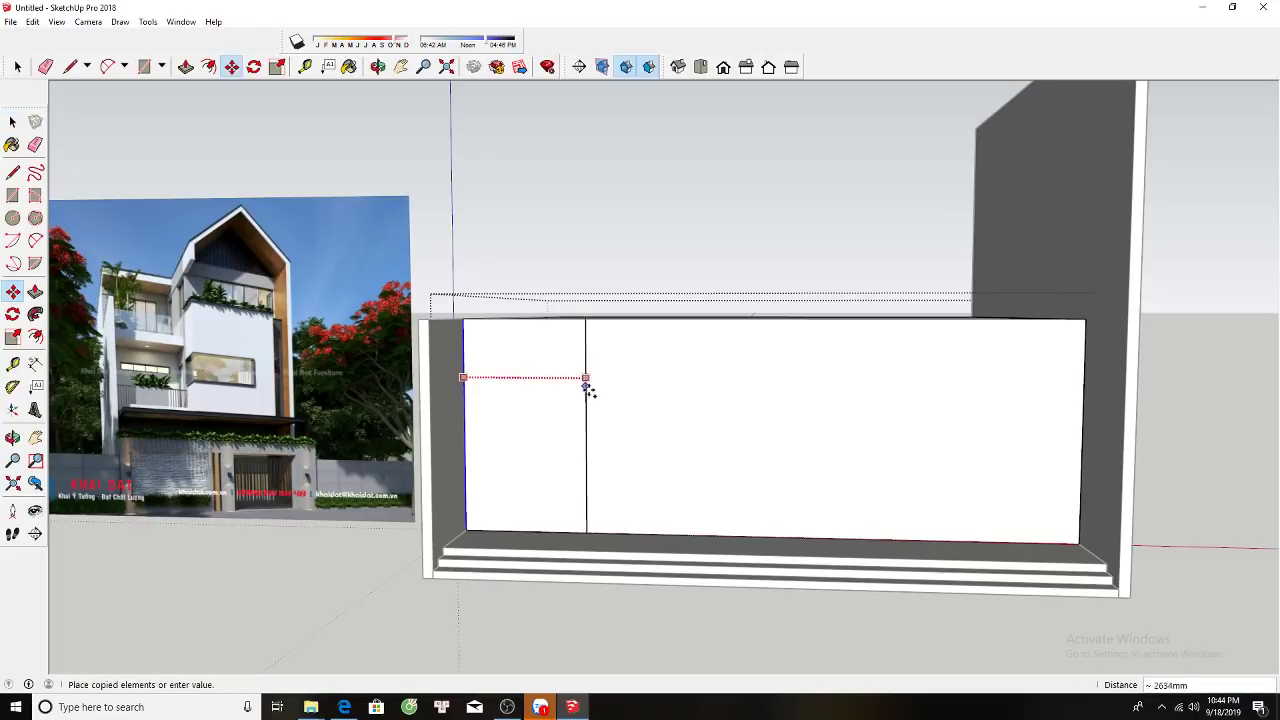
scroll(586, 389, "down", 1)
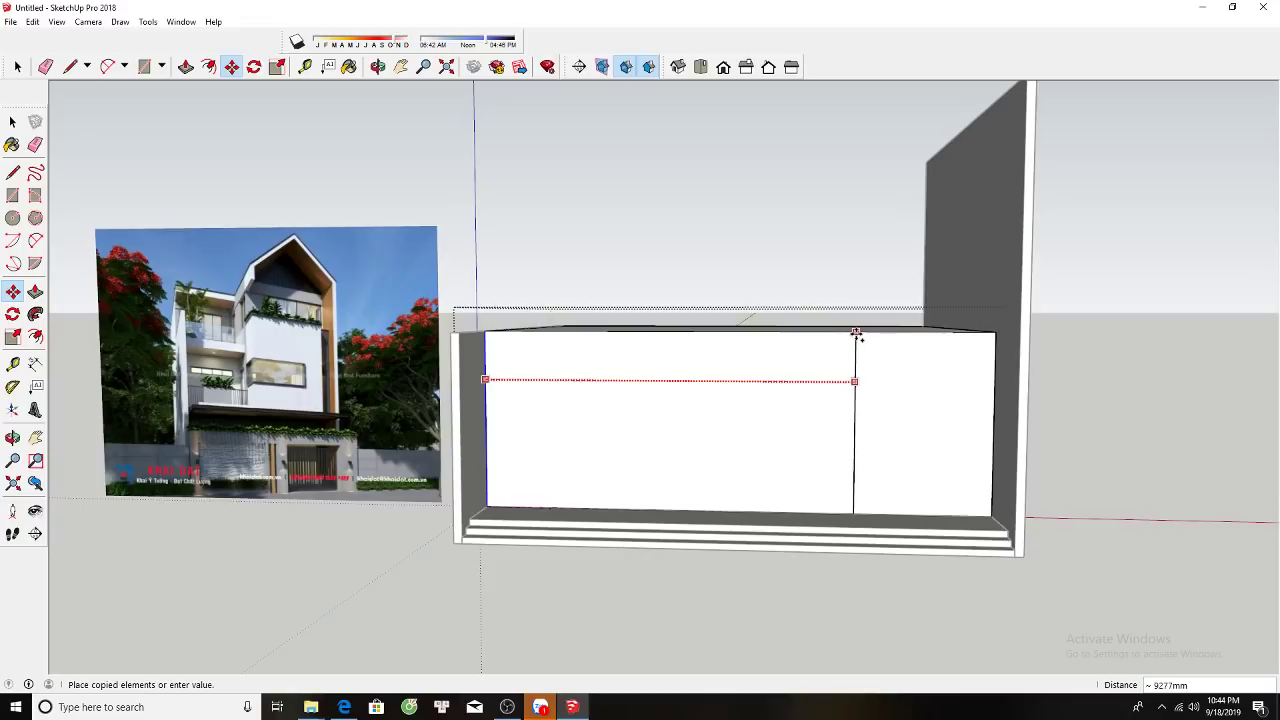
left_click(855, 333)
left_click(855, 332)
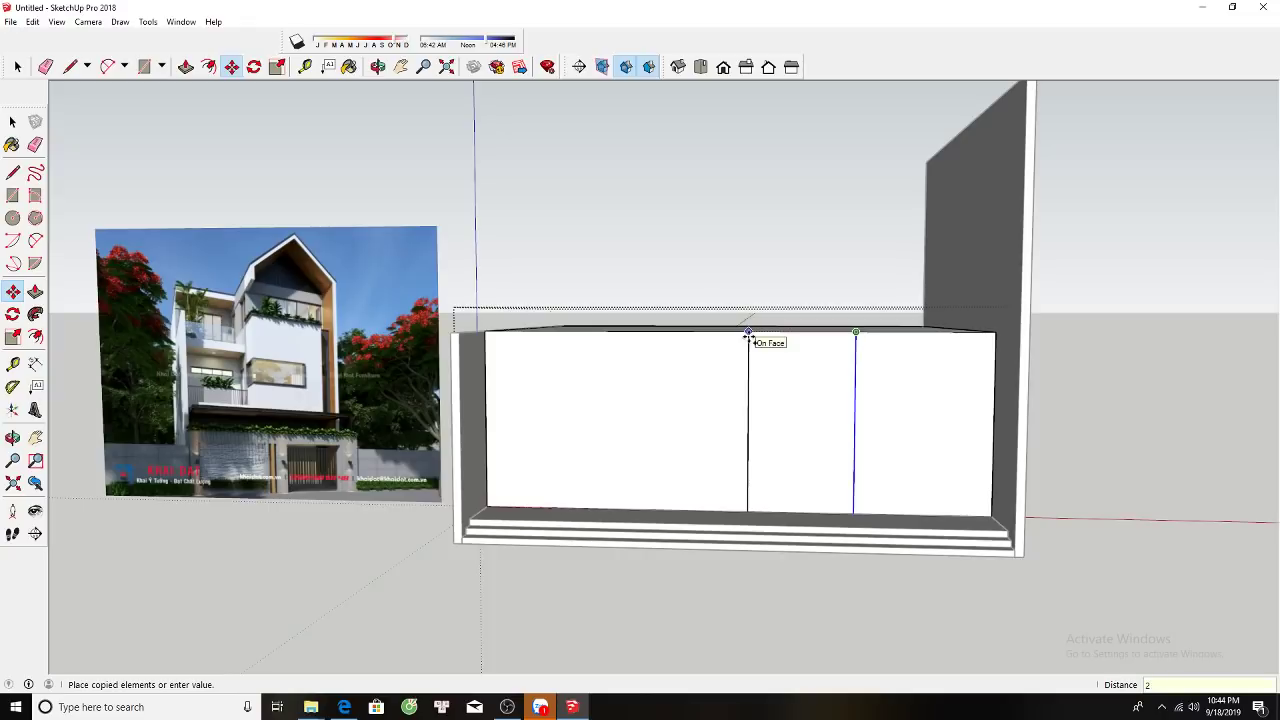
type("0")
key("Return")
key("space")
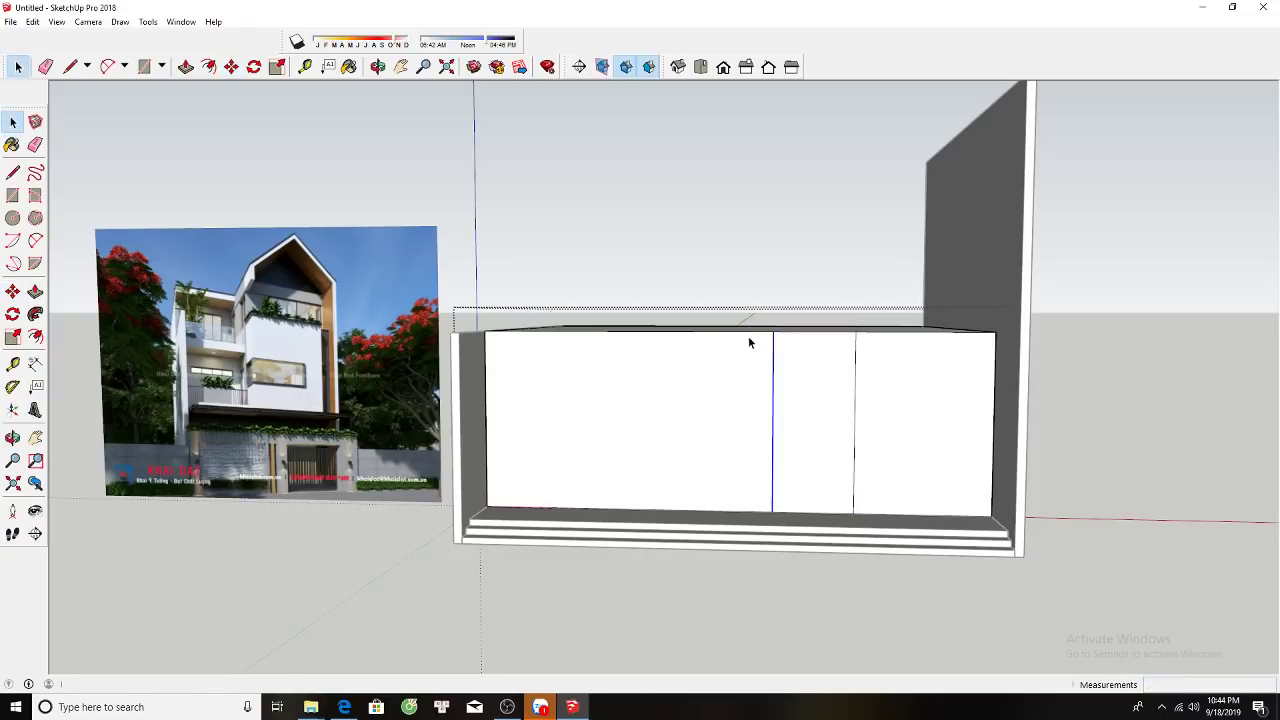
Copy the narrow panel face one bay to the right.
left_click(777, 340)
key("m")
key("ctrl")
left_click(773, 332)
left_click(855, 332)
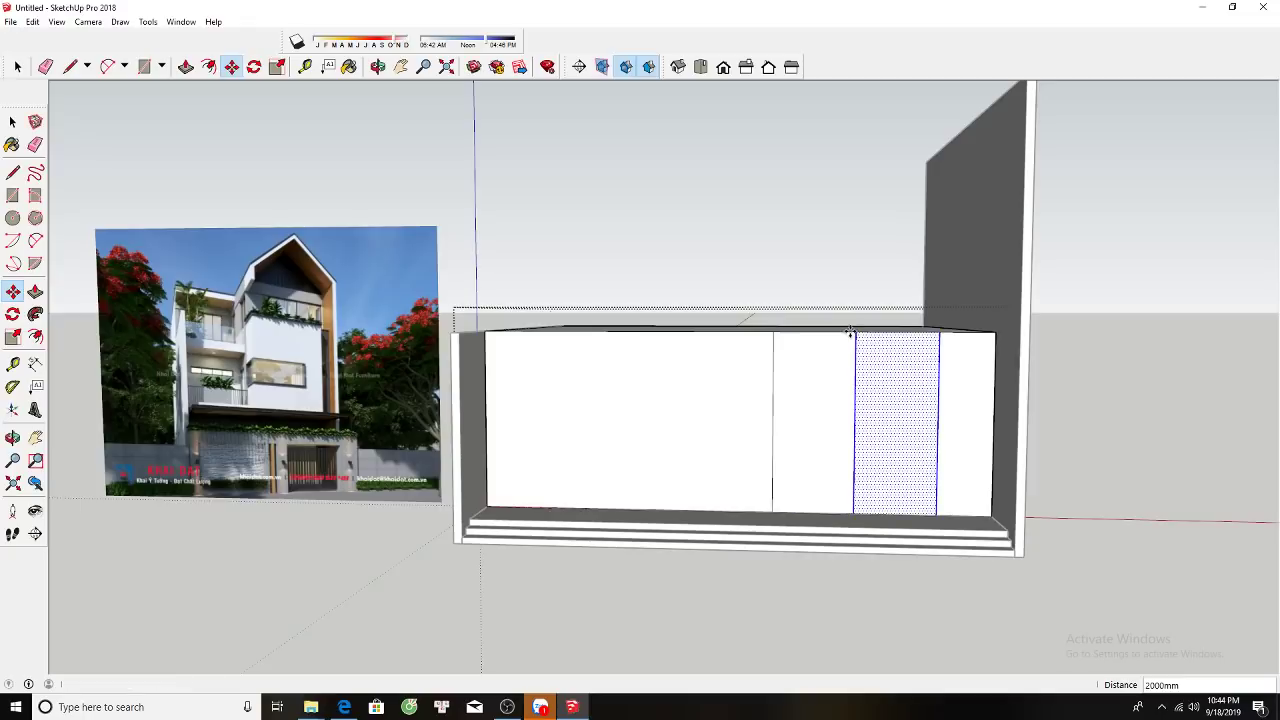
key("space")
mouse_move(850, 380)
middle_mouse_down()
mouse_move(843, 397)
mouse_move(781, 332)
middle_mouse_up()
Push the box's top face down to hollow out the box.
key("f")
left_click(781, 332)
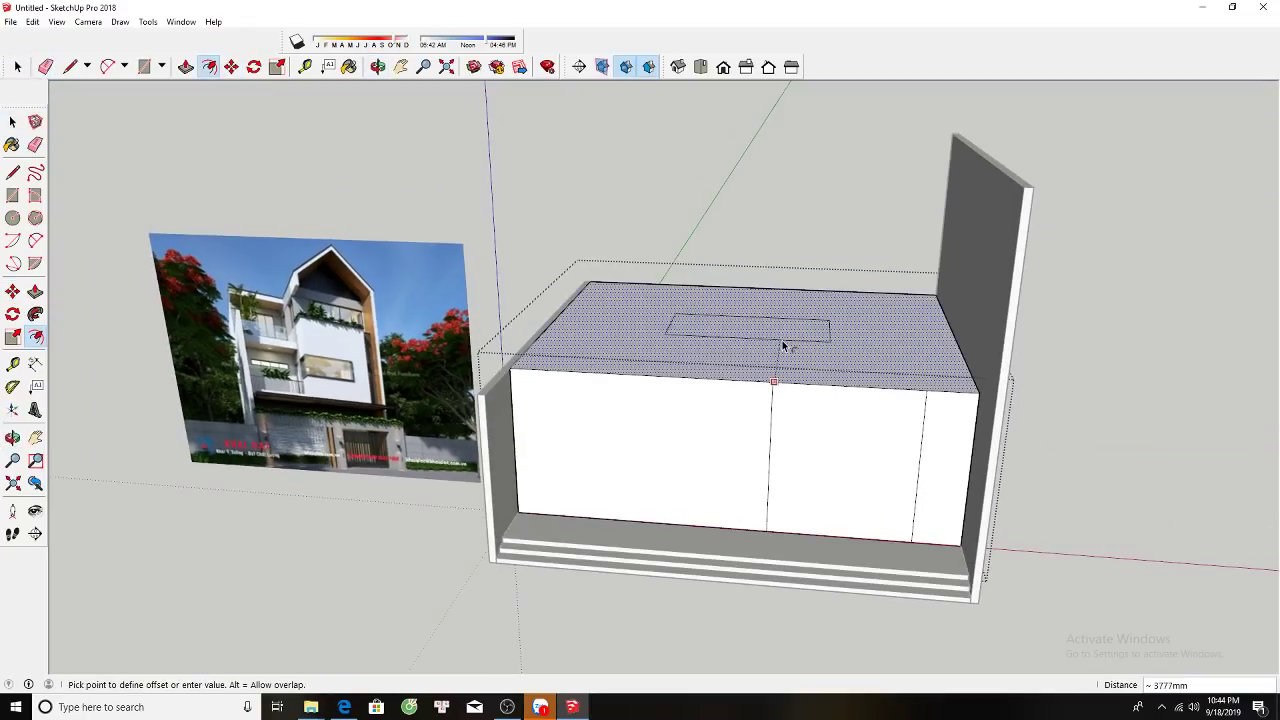
key("Escape")
key("space")
left_click(807, 320)
key("p")
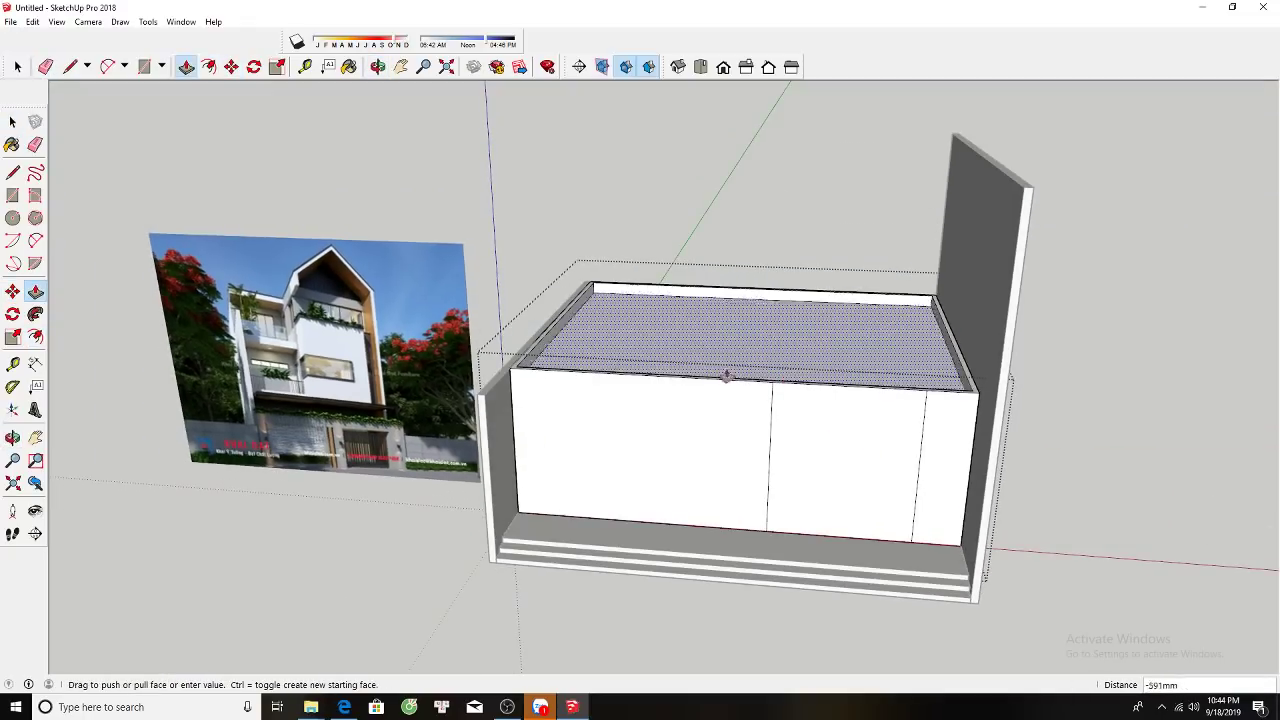
left_click_drag(726, 371, 622, 550)
mouse_move(709, 449)
middle_mouse_down()
mouse_move(686, 391)
mouse_move(625, 365)
mouse_move(600, 240)
middle_mouse_up()
key("space")
Draw a rectangle over the opening and pull it up slightly as a thin new top.
key("r")
scroll(594, 251, "up", 3)
left_click(594, 255)
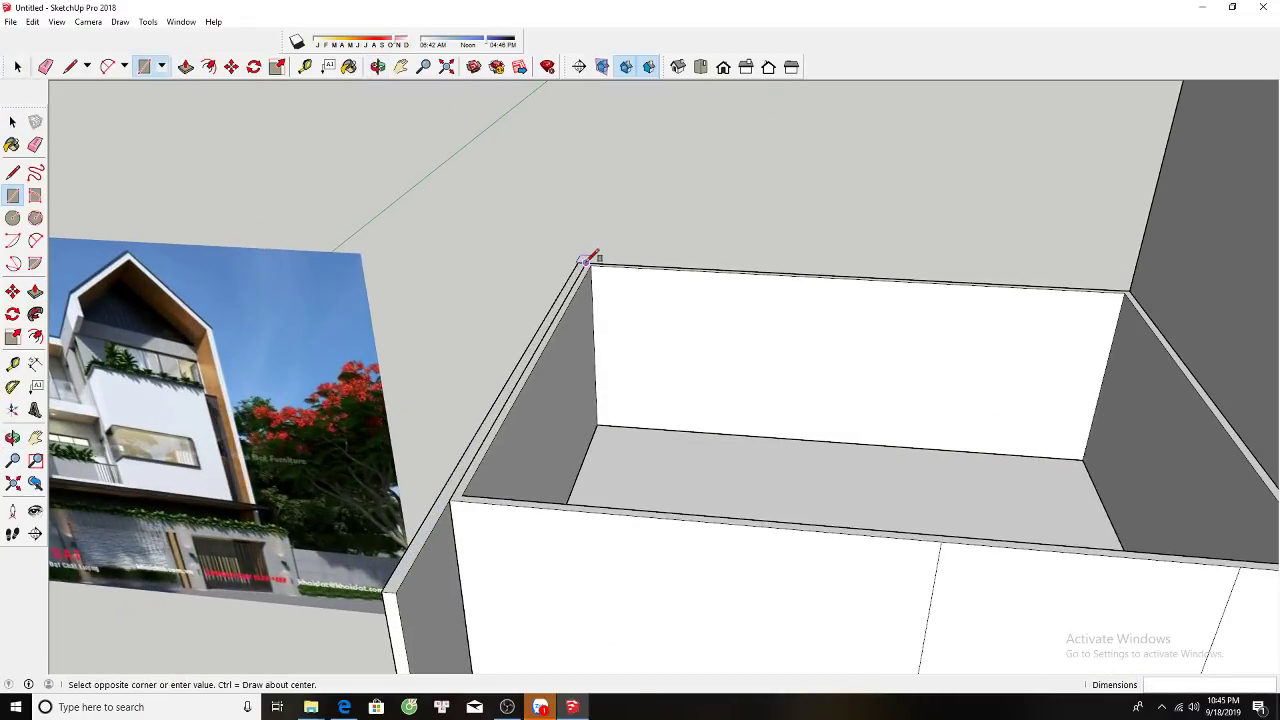
scroll(594, 255, "down", 3)
middle_click_drag(963, 381, 1014, 429)
left_click(1020, 437)
key("space")
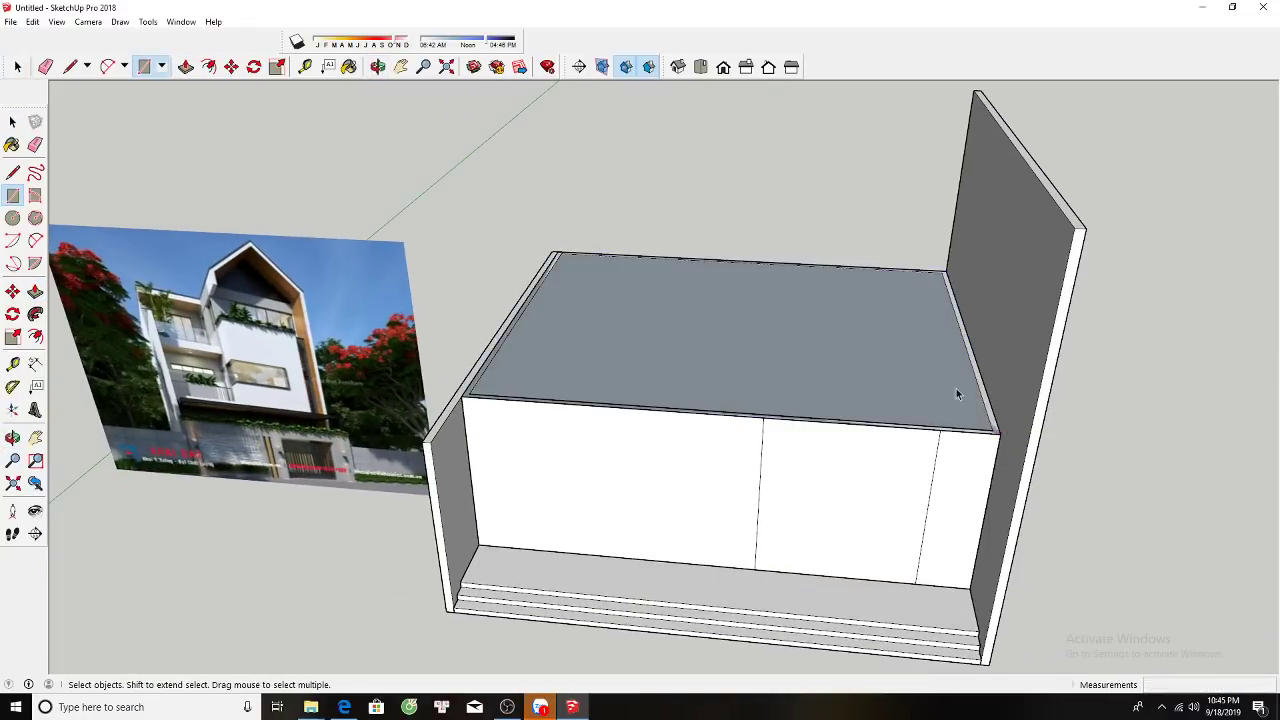
key("p")
left_click(923, 389)
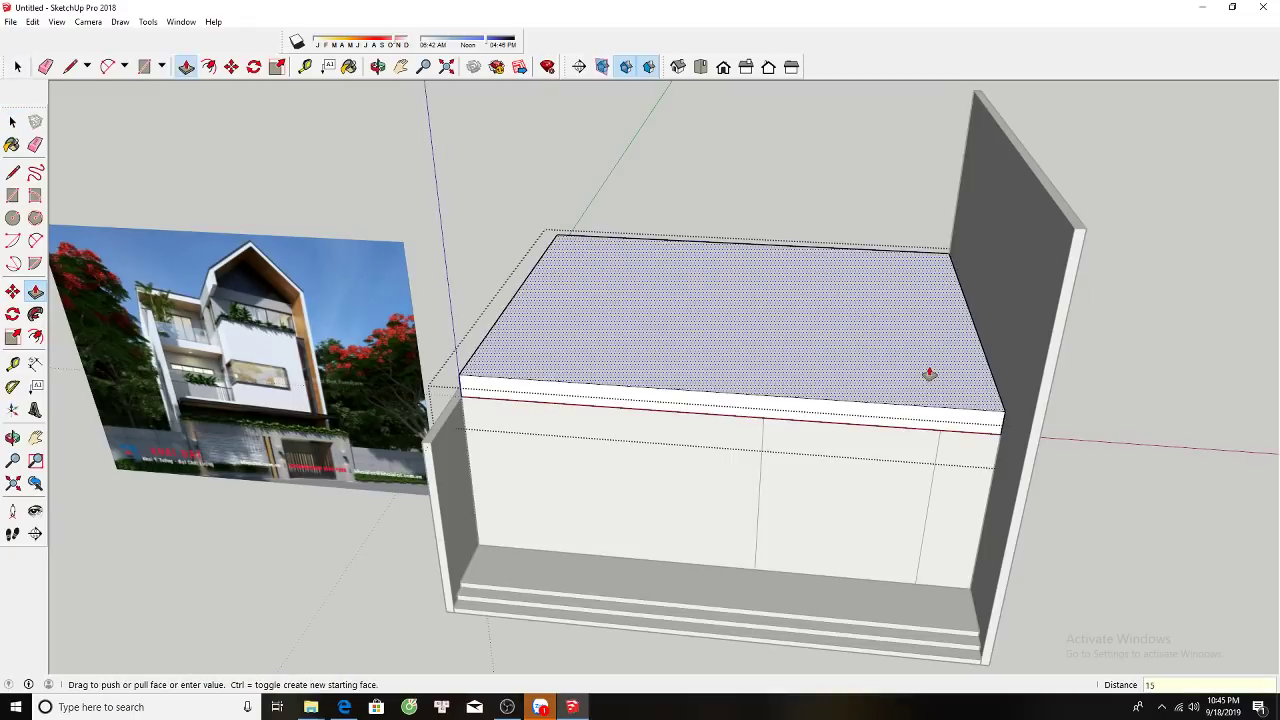
key("Return")
Raise the left side wall panel to a new height.
scroll(445, 415, "up", 2)
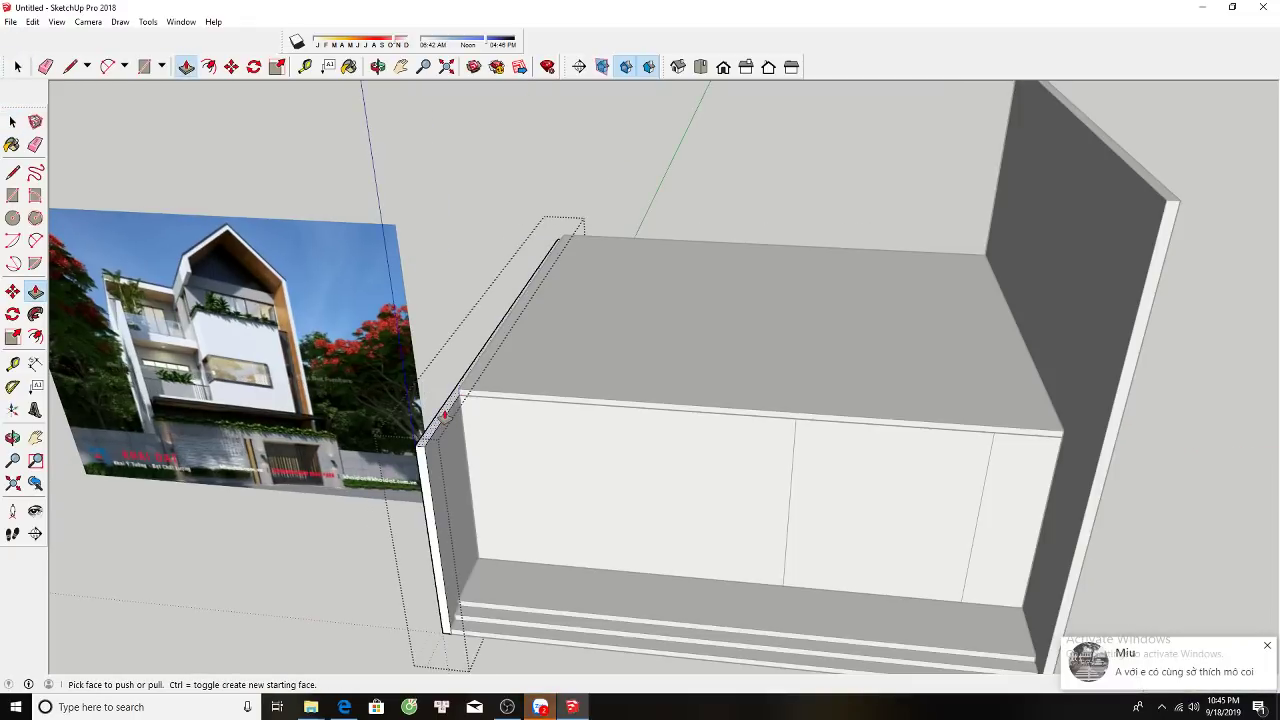
scroll(445, 415, "down", 1)
left_click(445, 415)
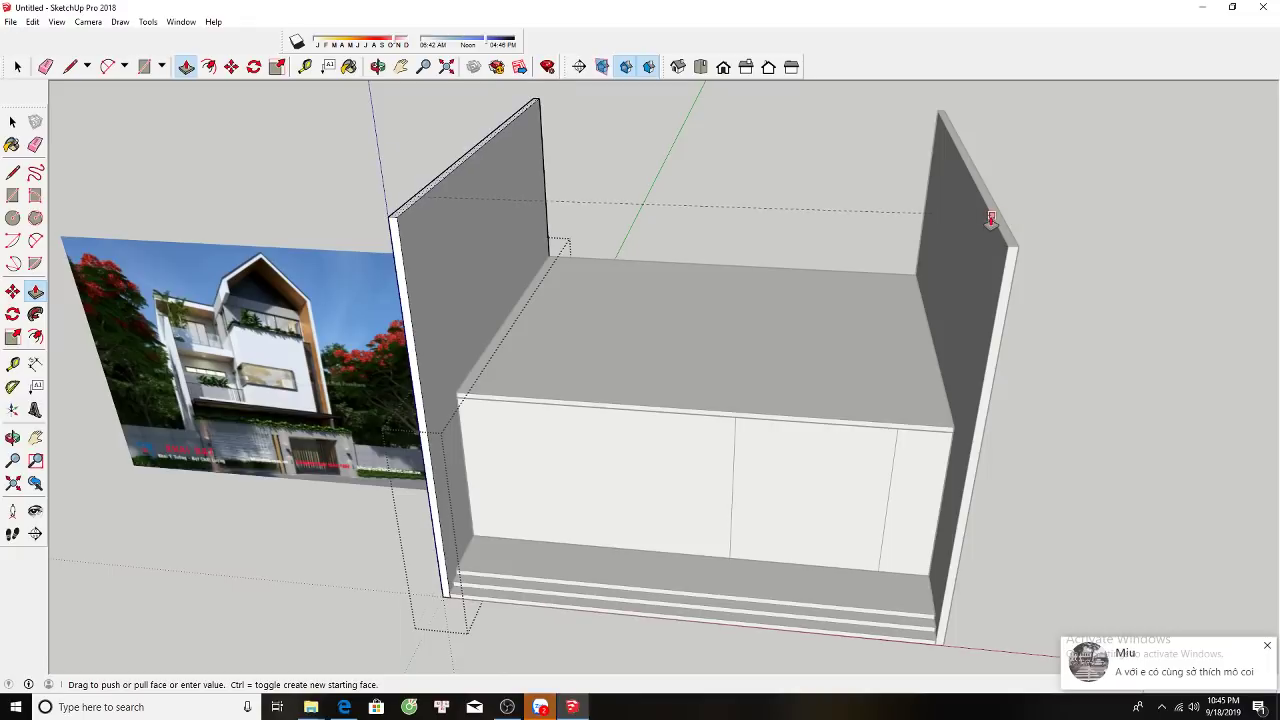
left_click(990, 220)
key("space")
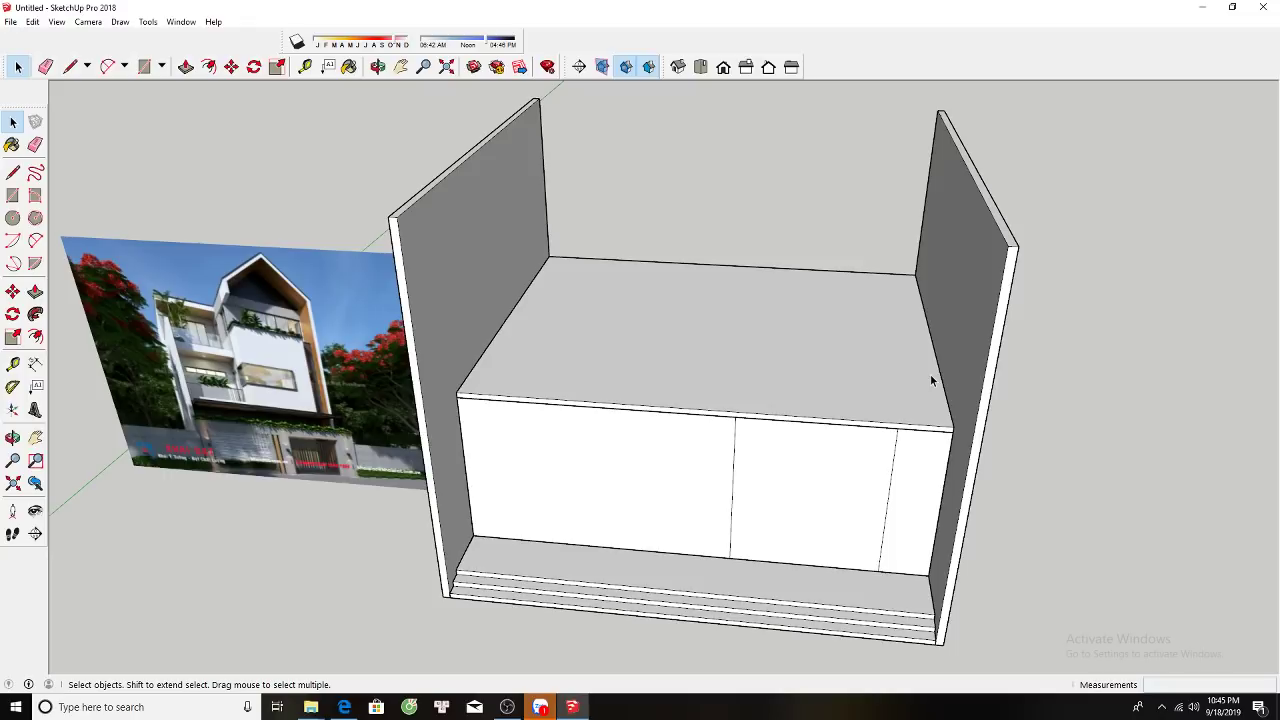
Draw a rectangular strip along the front wall's top edge and thicken it into a slab.
mouse_move(930, 374)
middle_mouse_down()
mouse_move(846, 383)
mouse_move(791, 277)
mouse_move(831, 274)
middle_mouse_up()
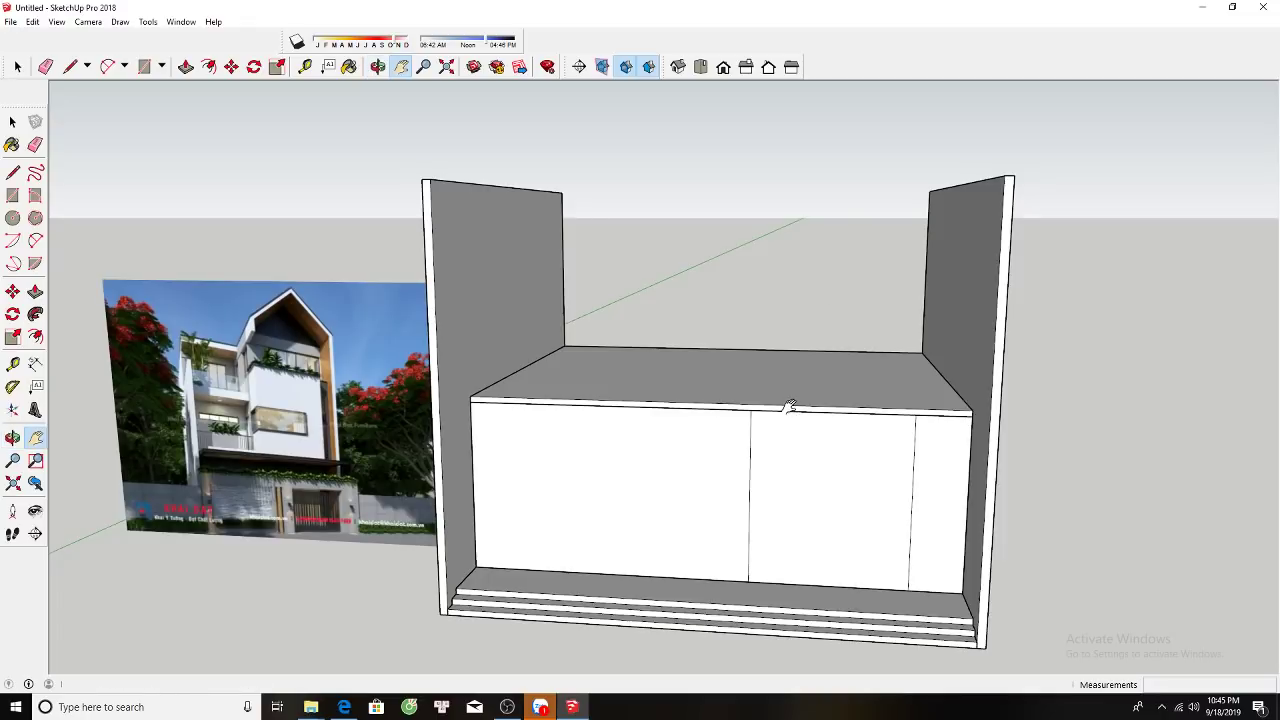
scroll(241, 477, "up", 2)
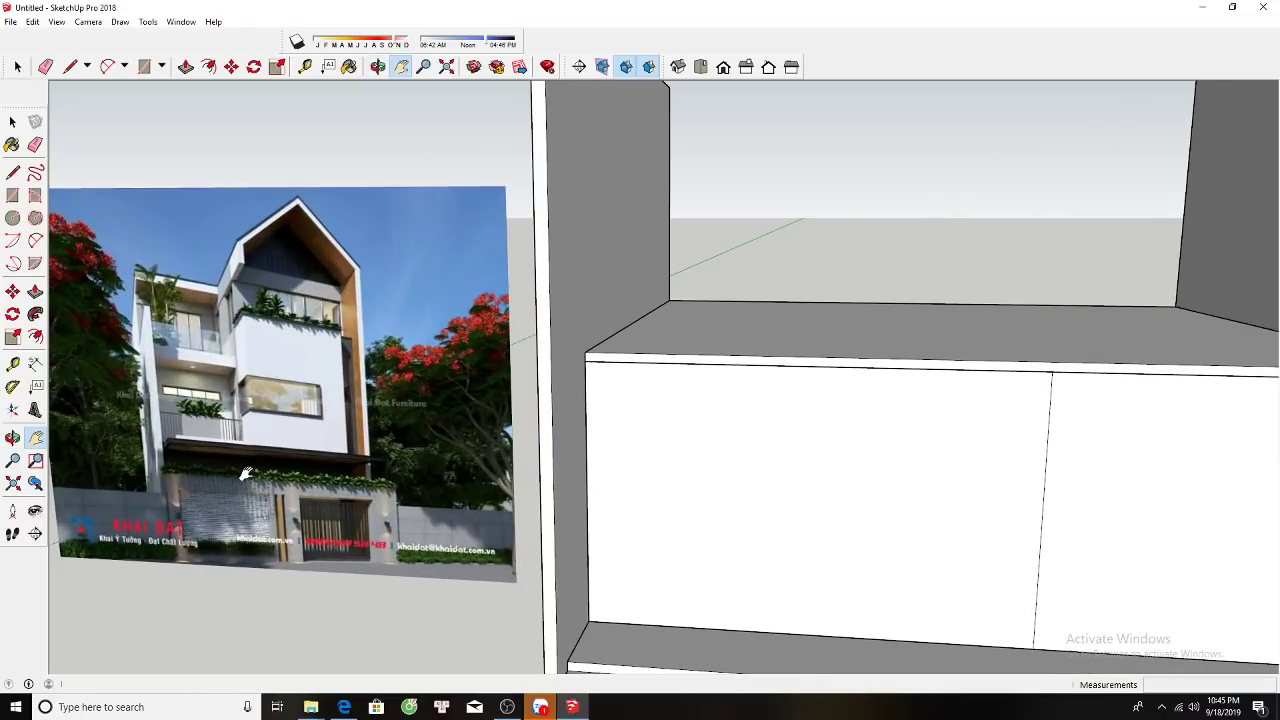
scroll(245, 474, "down", 2)
scroll(528, 352, "up", 1)
key("r")
scroll(452, 342, "up", 3)
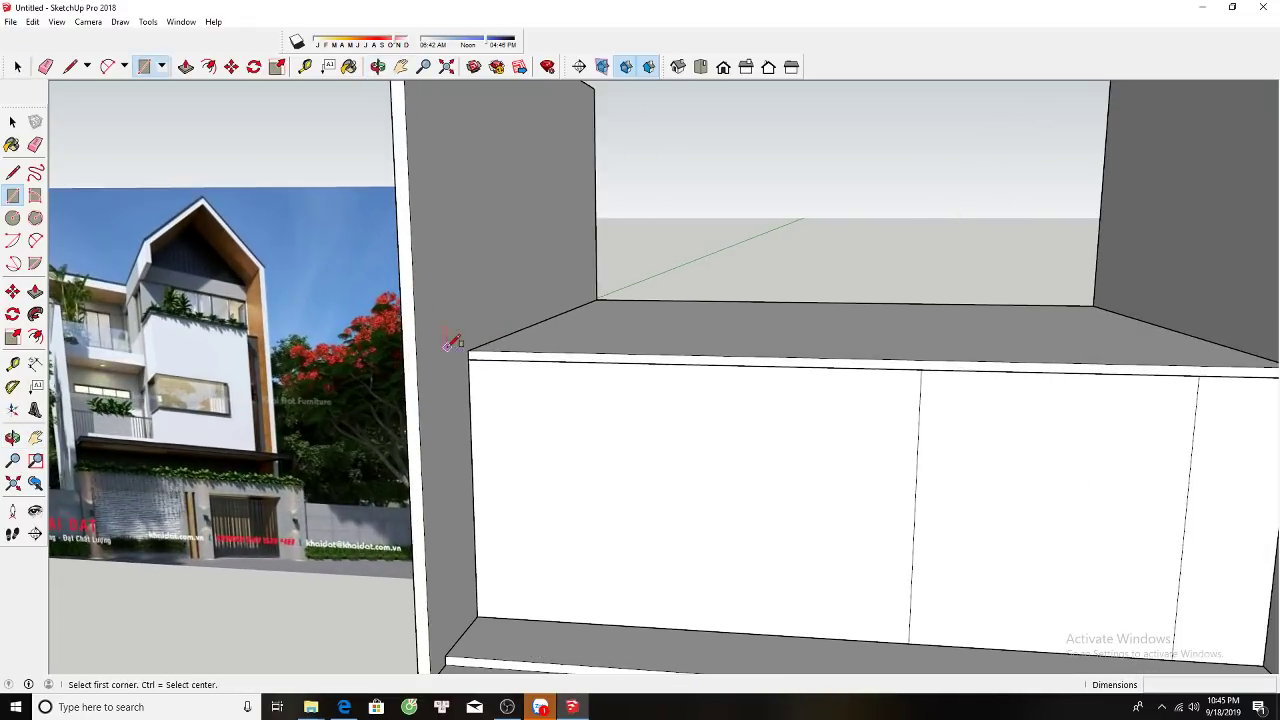
left_click(468, 352)
scroll(468, 352, "down", 2)
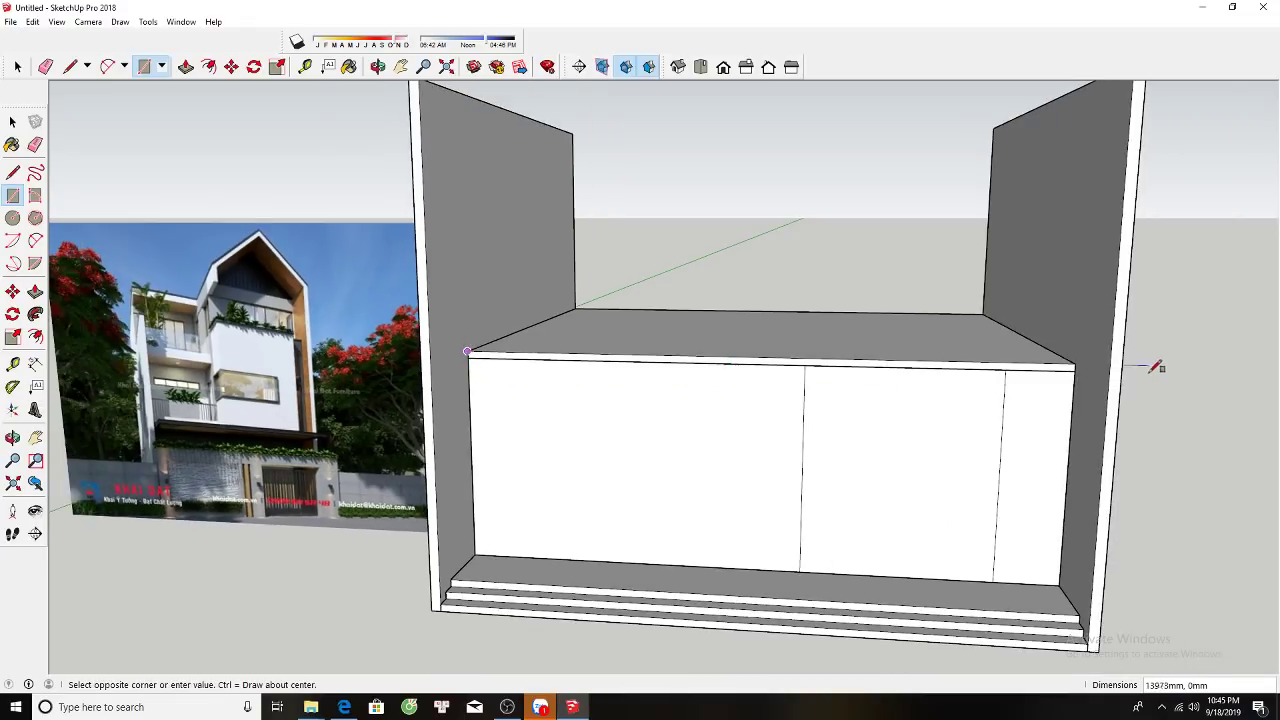
left_click(1064, 368)
scroll(1063, 368, "up", 2)
key("space")
left_click(1060, 370)
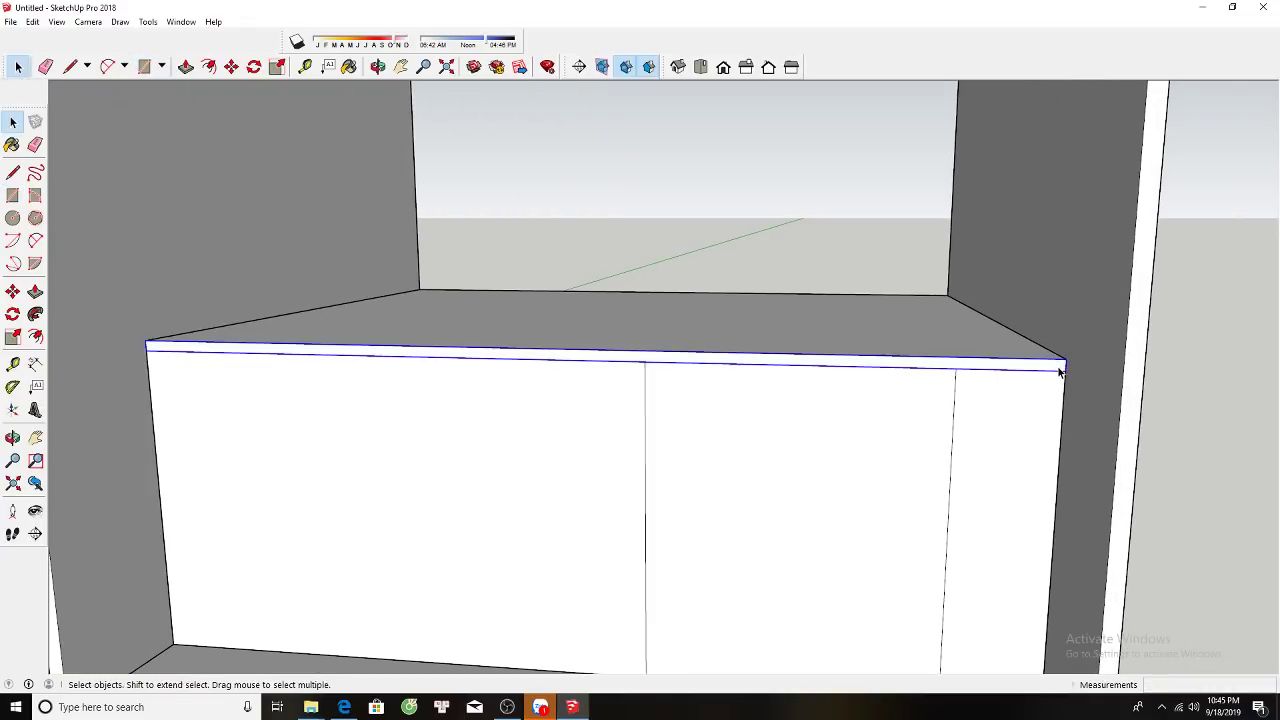
key("p")
left_click(1060, 370)
left_click(1128, 322)
key("space")
Pull the slab's front face forward so it overhangs as a canopy.
scroll(1128, 322, "down", 3)
scroll(1018, 416, "down", 1)
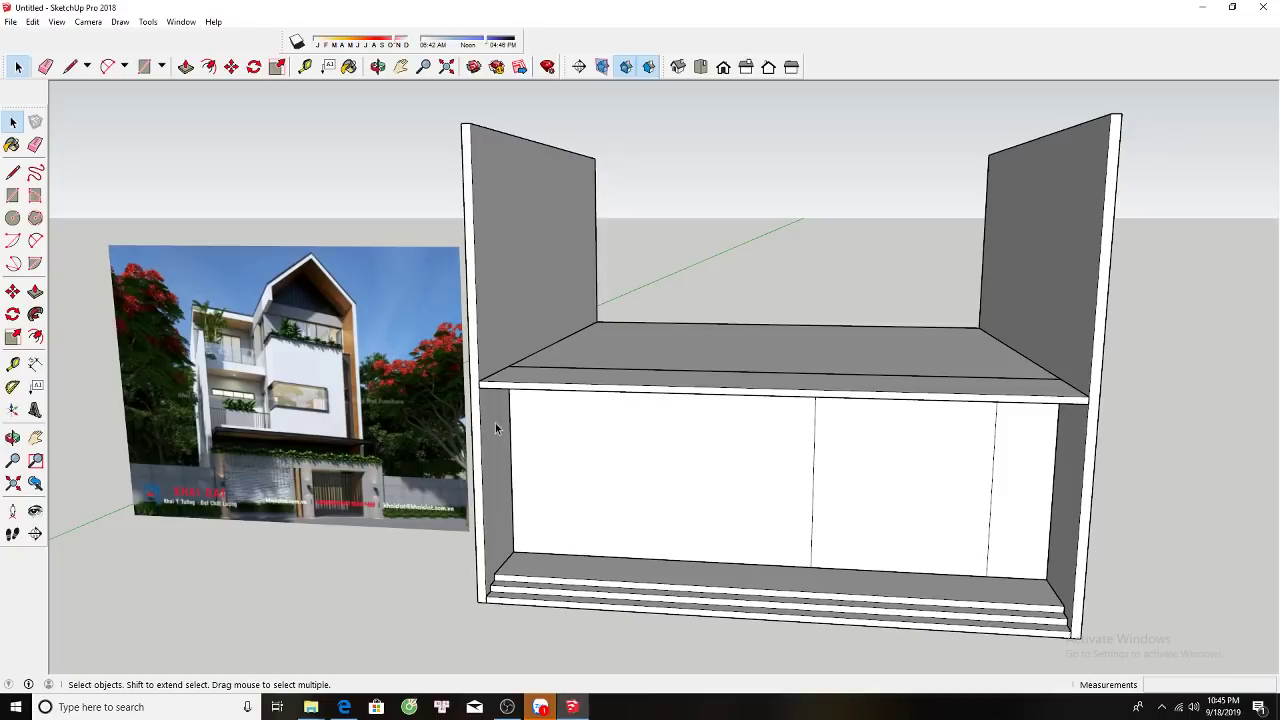
middle_click_drag(1100, 440, 1128, 446)
scroll(1128, 446, "up", 3)
key("p")
left_click(1100, 443)
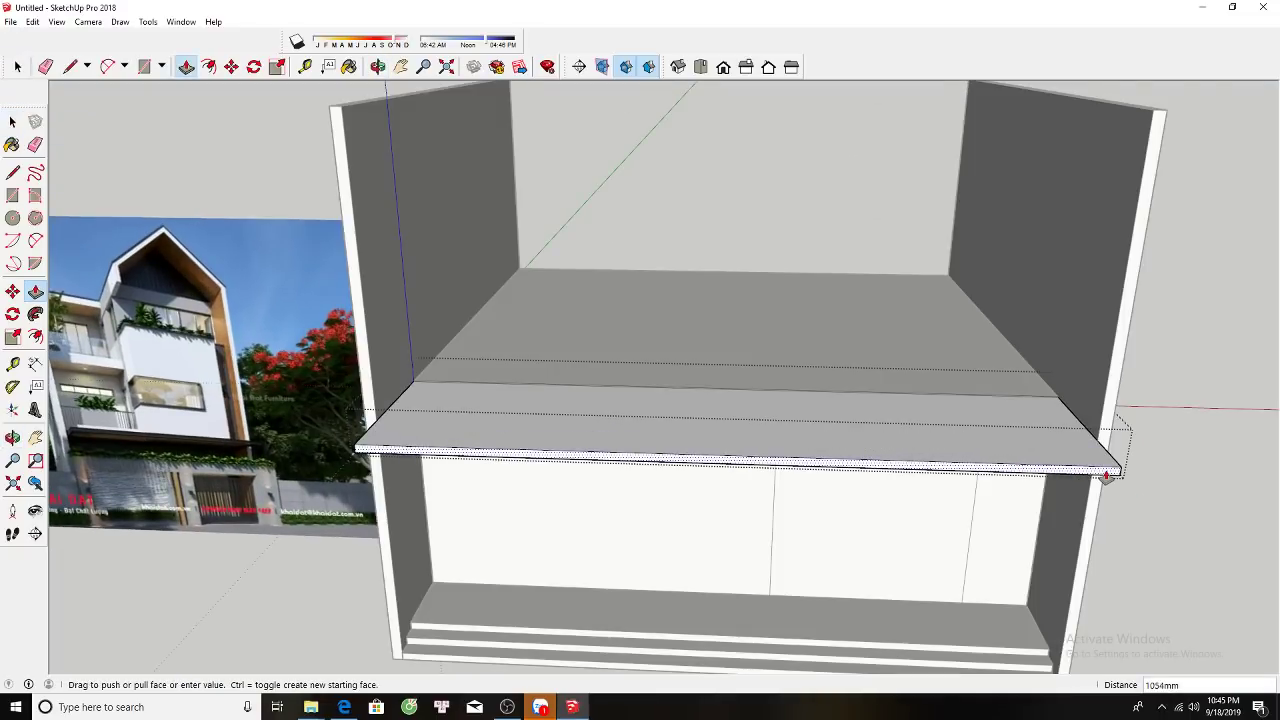
left_click(1107, 476)
Push the slab's underside by a typed 8 to make the canopy thinner.
key("space")
scroll(1000, 450, "down", 2)
mouse_move(1000, 450)
middle_mouse_down()
mouse_move(743, 420)
mouse_move(683, 400)
middle_mouse_up()
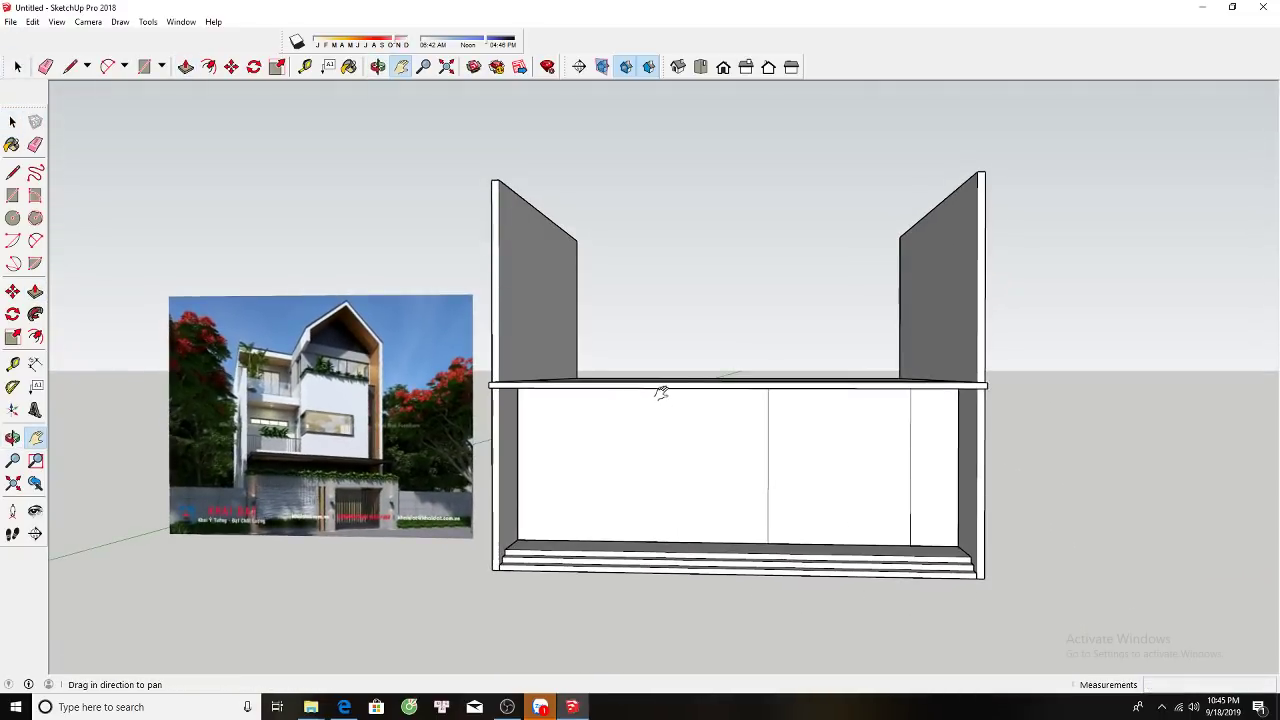
scroll(661, 393, "up", 2)
key("space")
key("p")
left_click(611, 366)
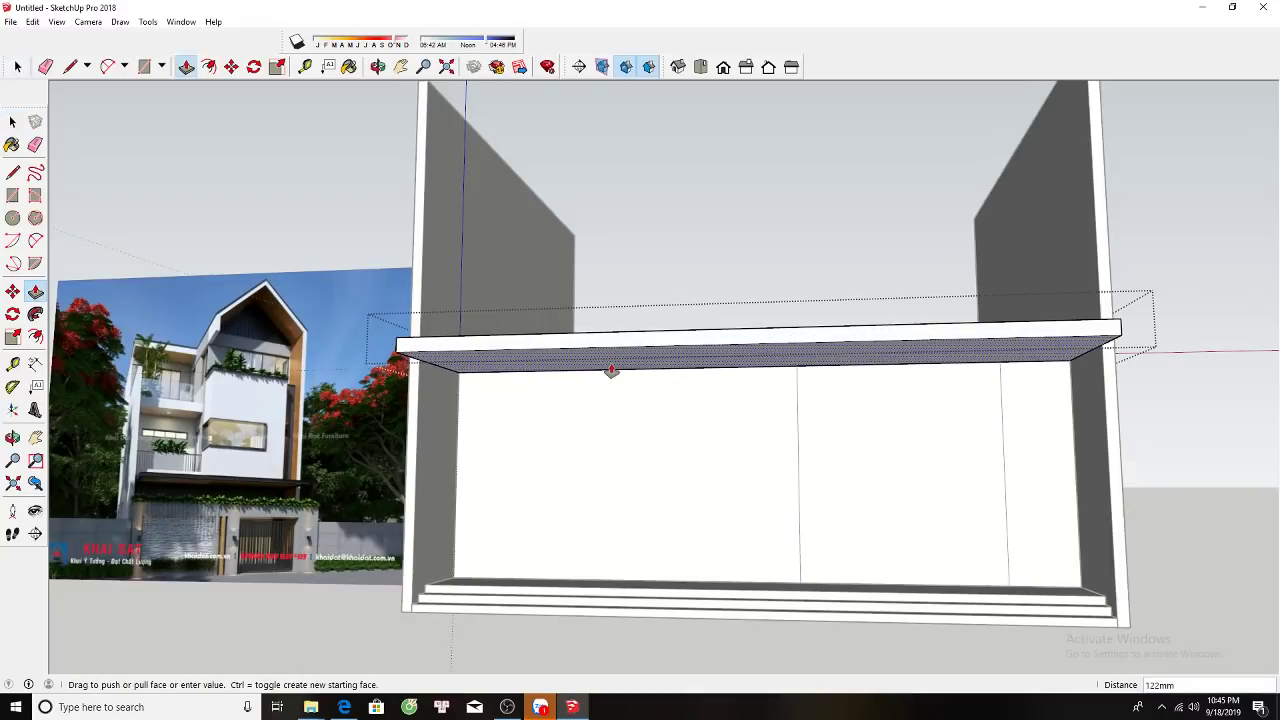
type("18")
key("Return")
key("space")
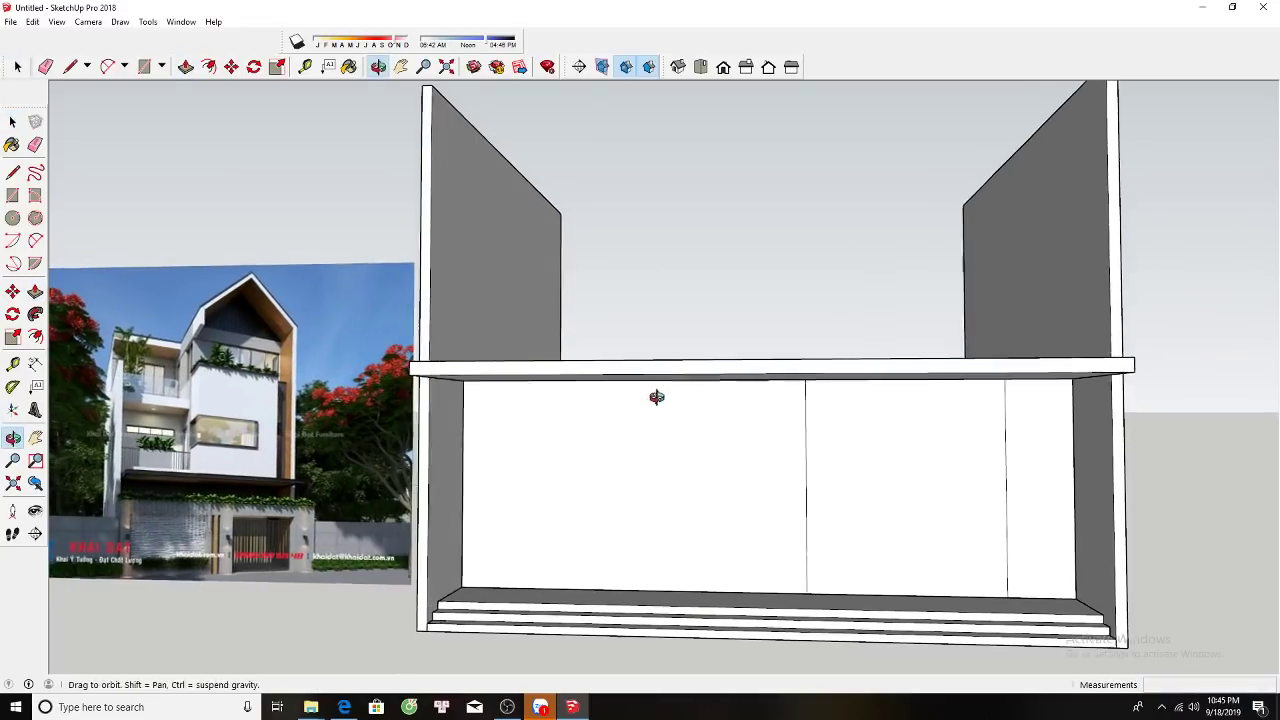
scroll(143, 478, "up", 2)
scroll(143, 478, "down", 1)
scroll(677, 397, "down", 2)
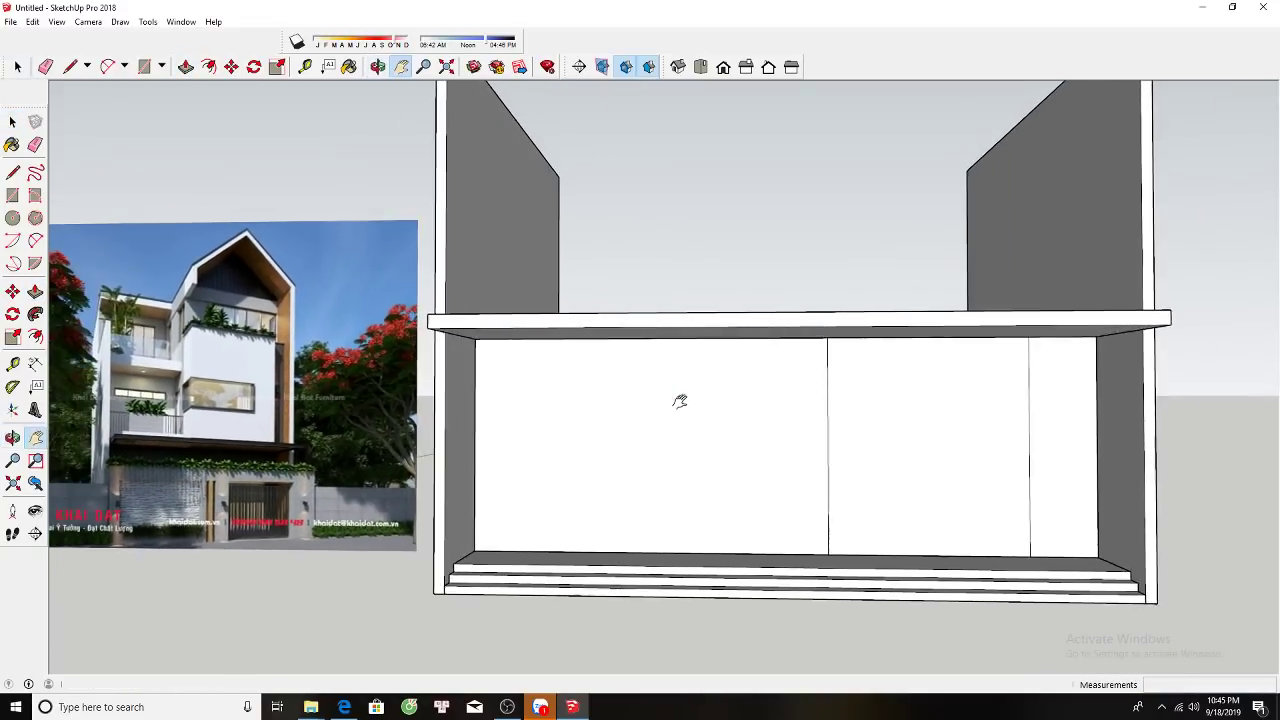
middle_click_drag(677, 400, 825, 363, "shift")
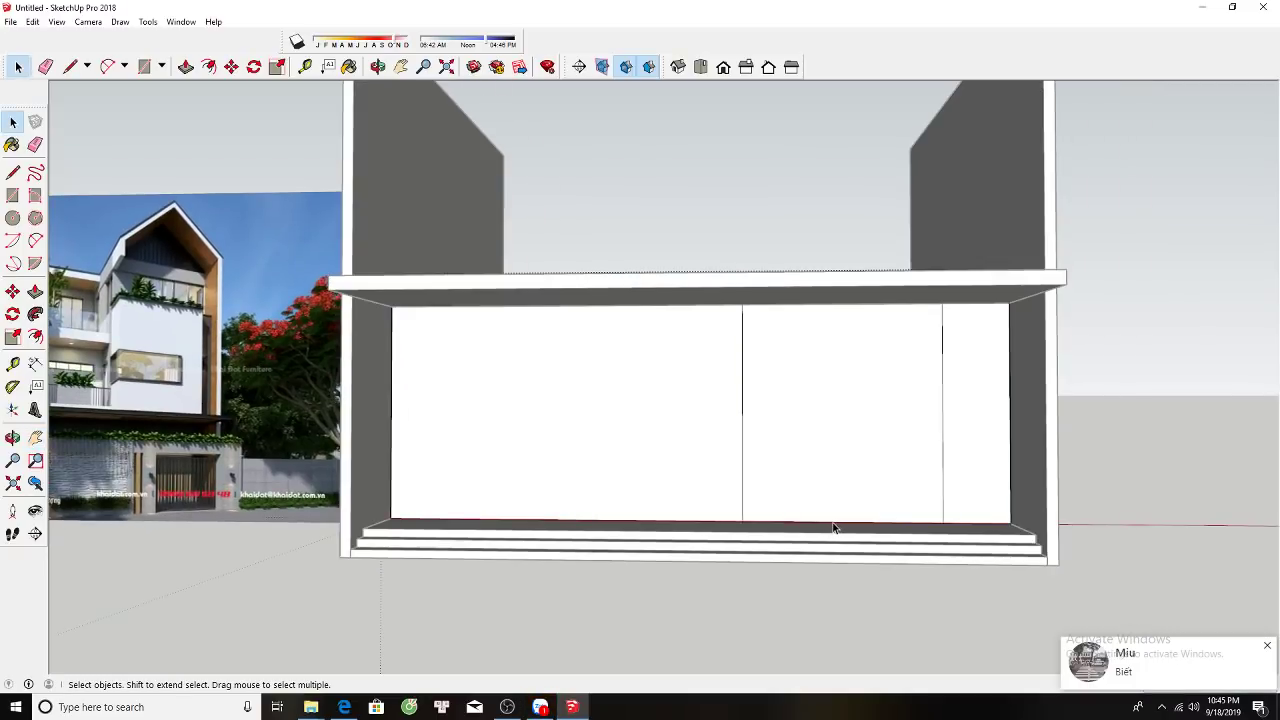
Copy the right wall section's bottom edge 2100 mm up to mark the door height.
key("m")
key("ctrl")
left_click(838, 521)
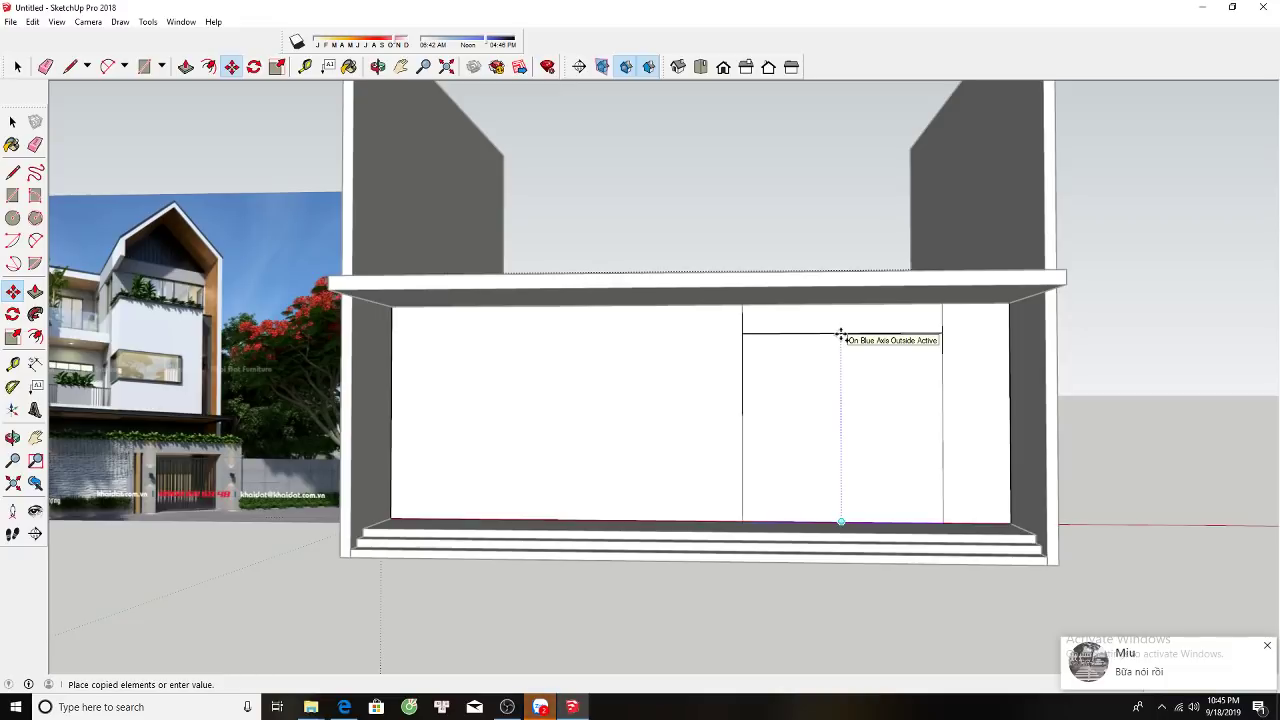
key("Escape")
key("space")
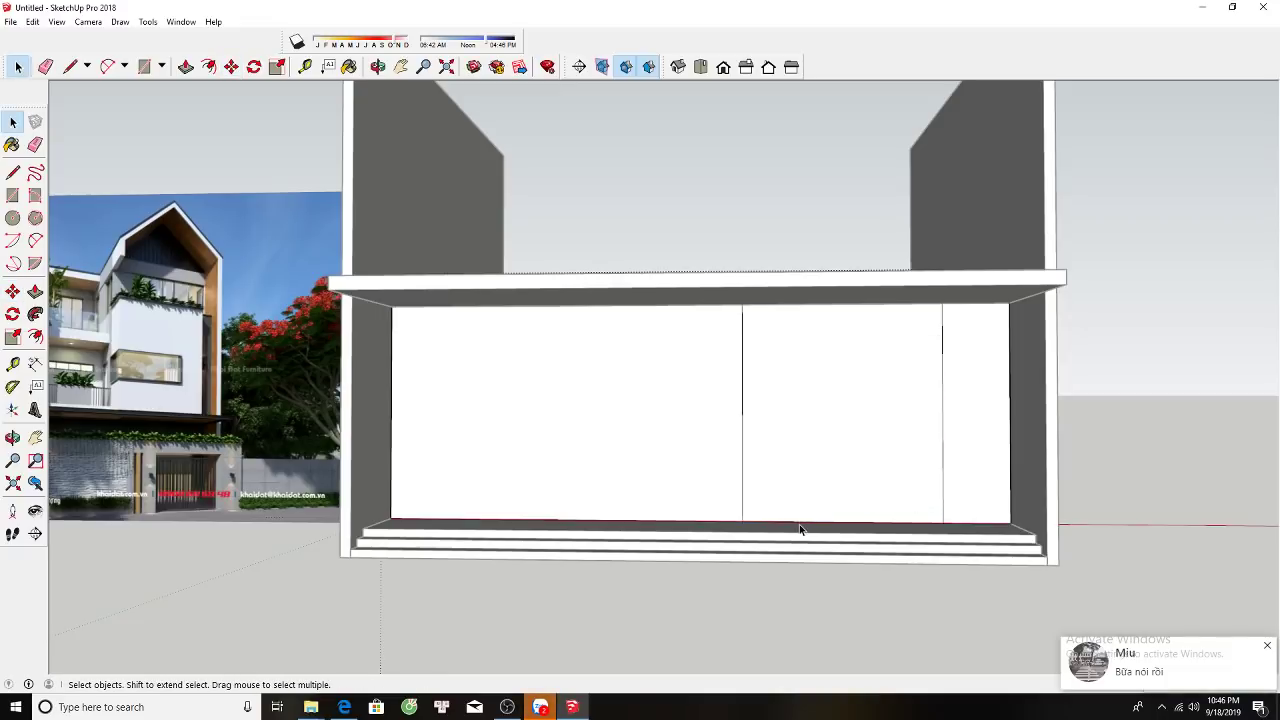
left_click(799, 522)
key("m")
key("ctrl")
left_click(799, 522)
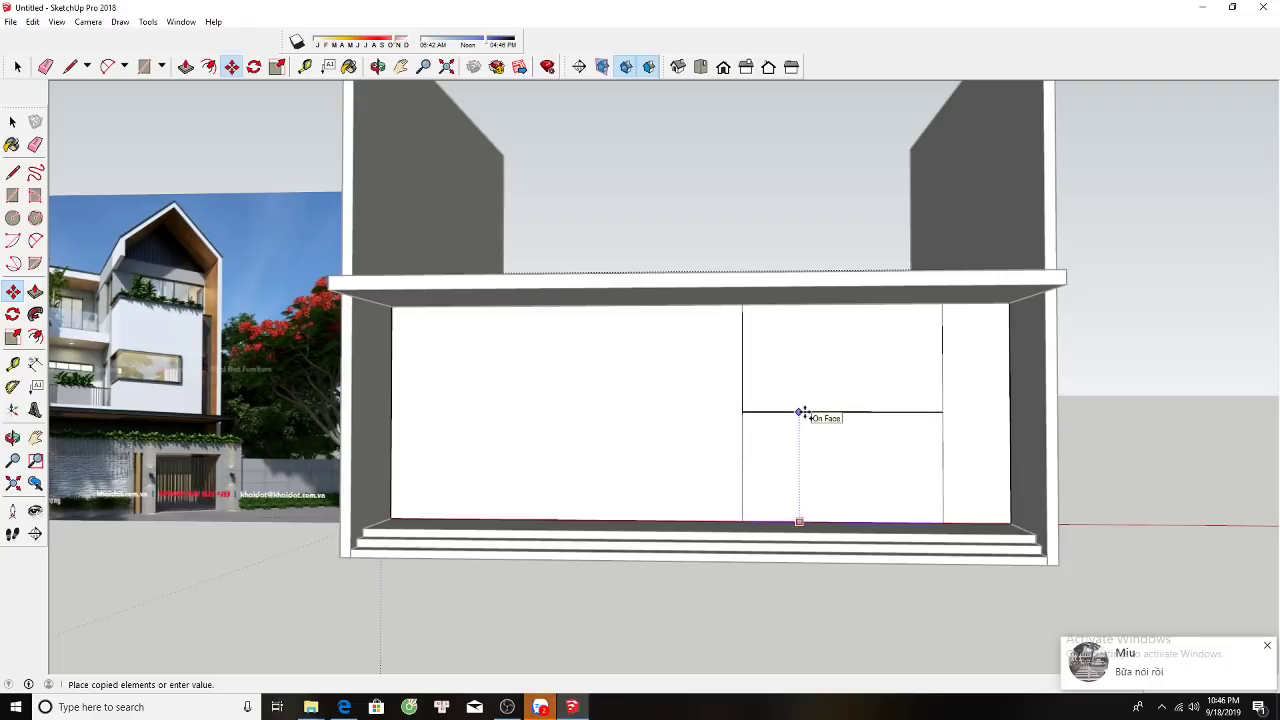
type("2100")
key("Return")
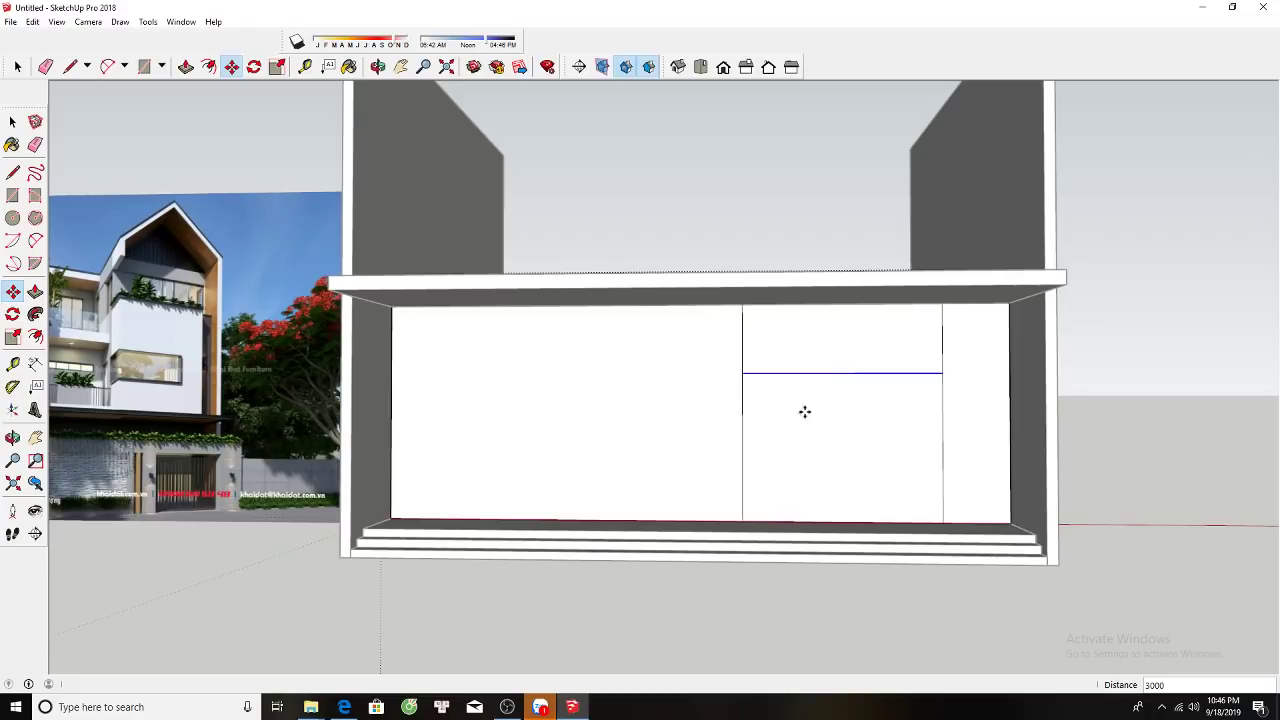
Raise the copied door-head line higher and erase the two verticals above it.
left_click(802, 374)
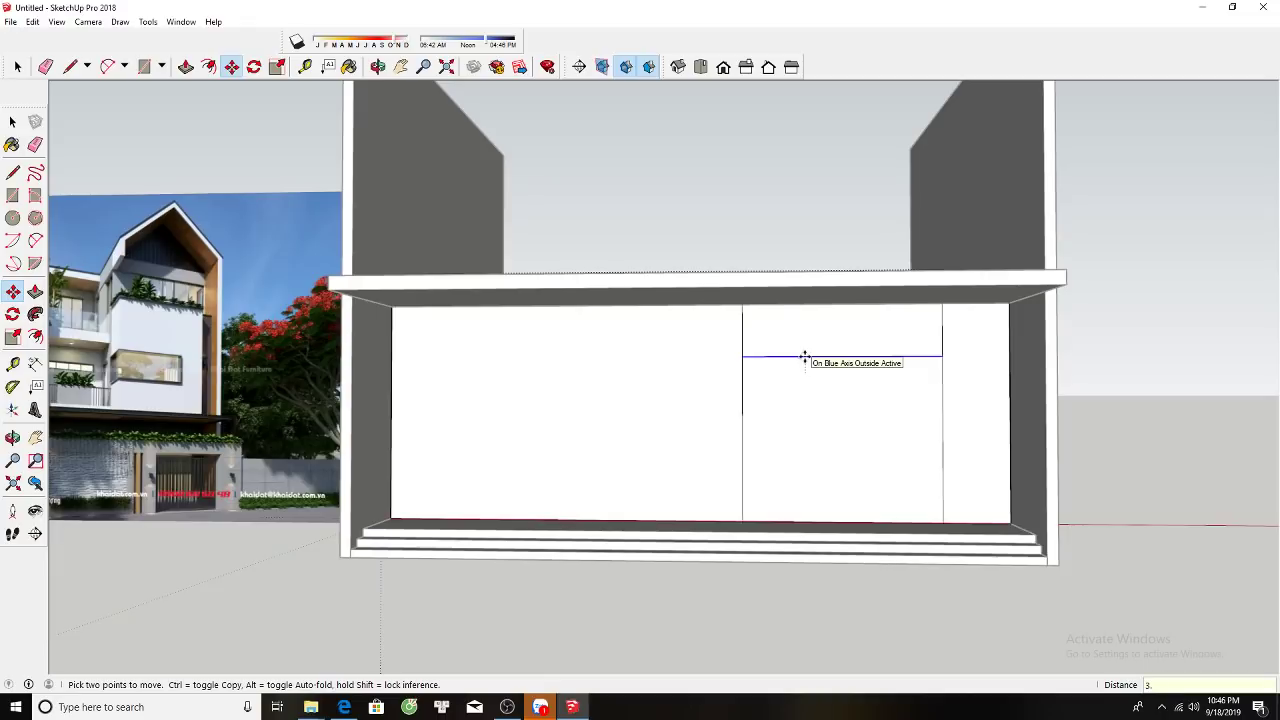
key("Return")
key("e")
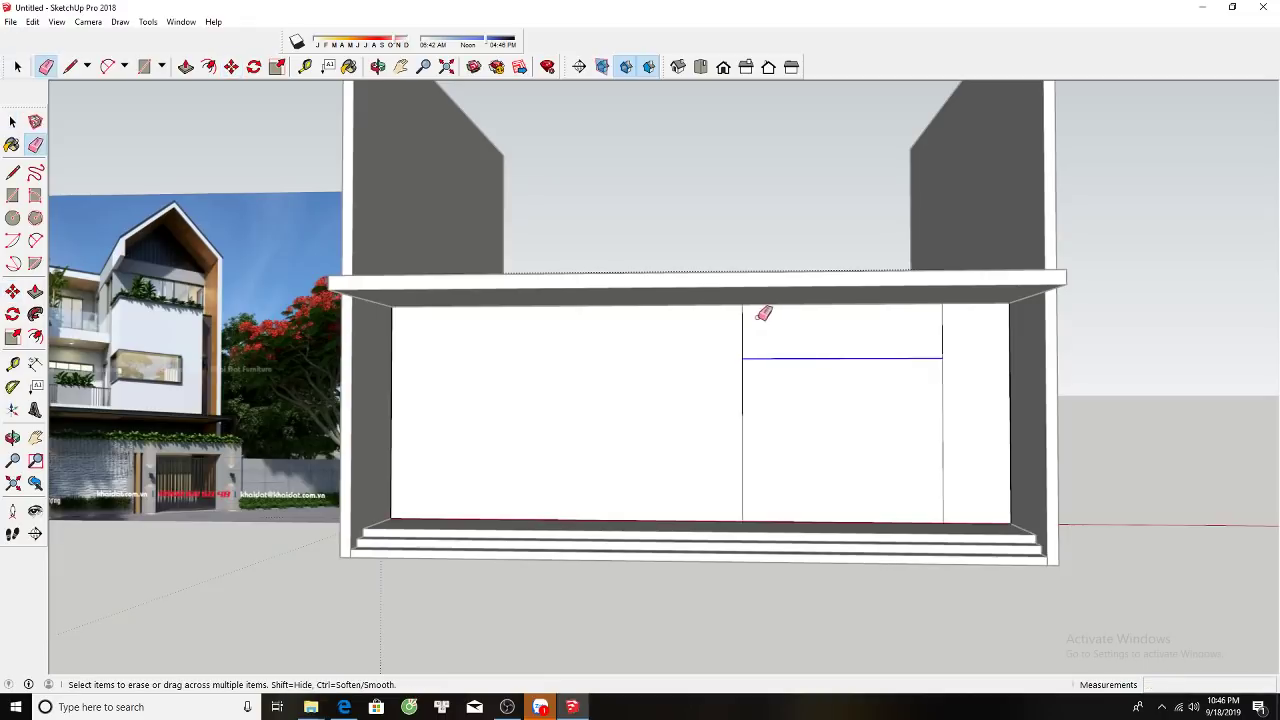
left_click(742, 330)
left_click(942, 330)
Push the right door face into the wall to form a recessed opening.
middle_click_drag(955, 331, 803, 423)
key("p")
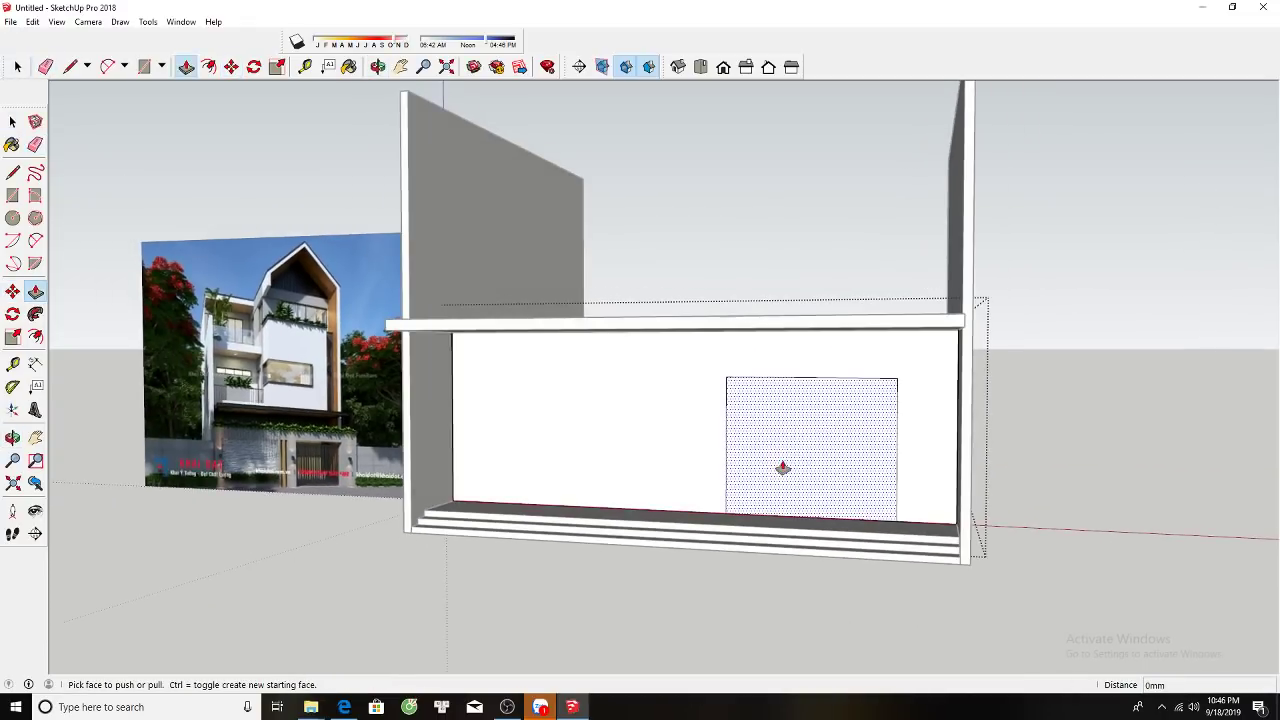
left_click(777, 431)
left_click(782, 427)
key("space")
mouse_move(743, 469)
middle_mouse_down()
mouse_move(600, 449)
mouse_move(637, 443)
middle_mouse_up()
double_click(640, 447)
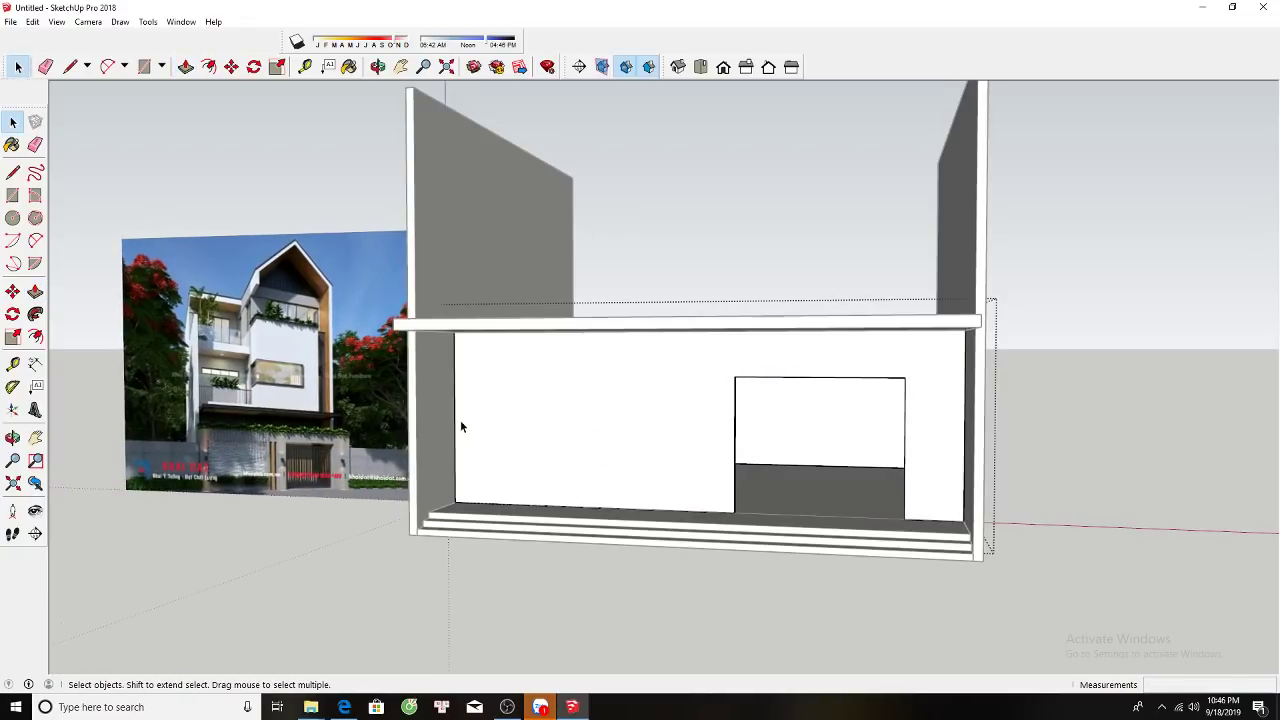
Copy the wall's left inner edge twice to form the left opening's two vertical sides.
left_click(454, 421)
key("m")
key("ctrl")
left_click(452, 411)
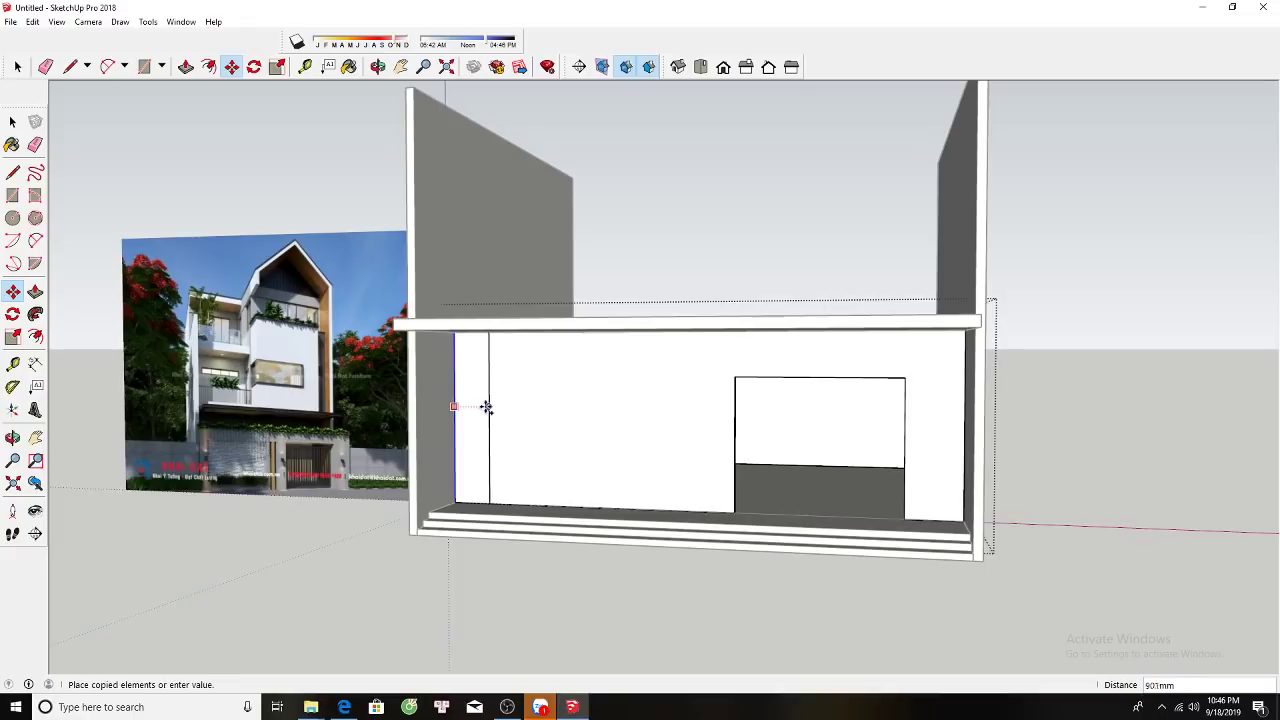
left_click(482, 405)
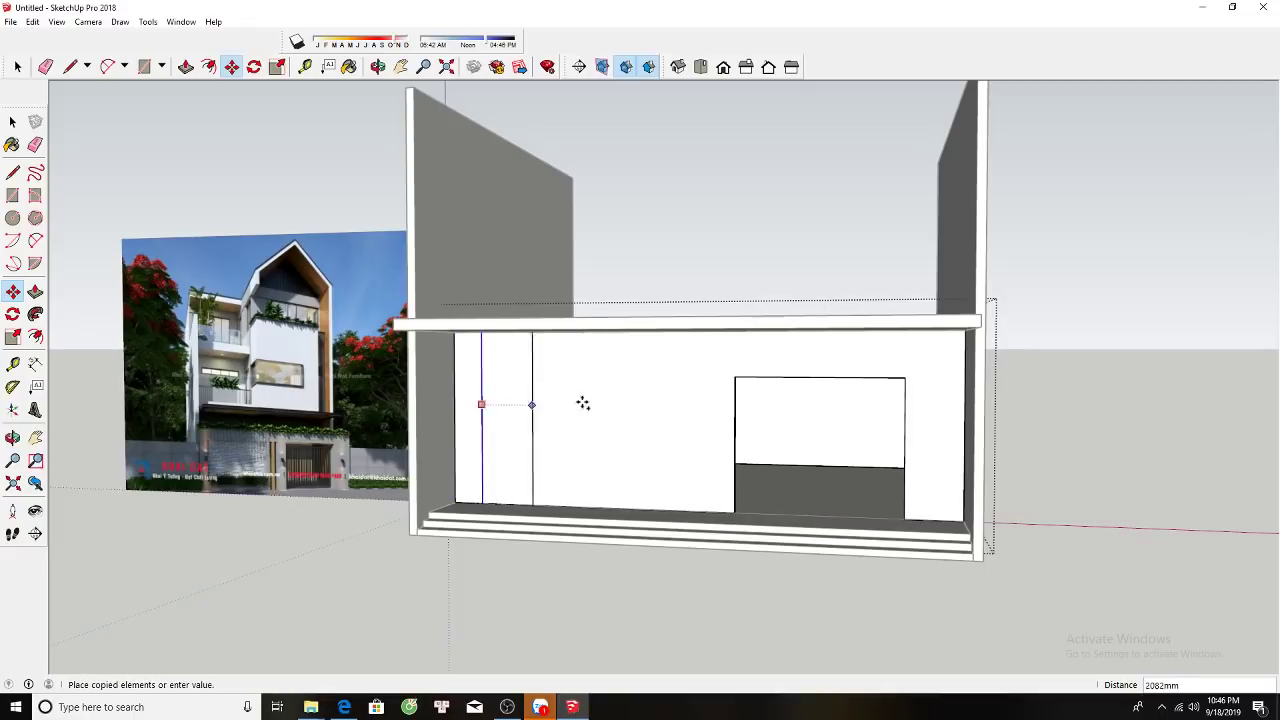
left_click(633, 404)
key("space")
Copy the left section's bottom edge up to door height for the opening's top.
left_click(600, 508)
key("m")
key("ctrl")
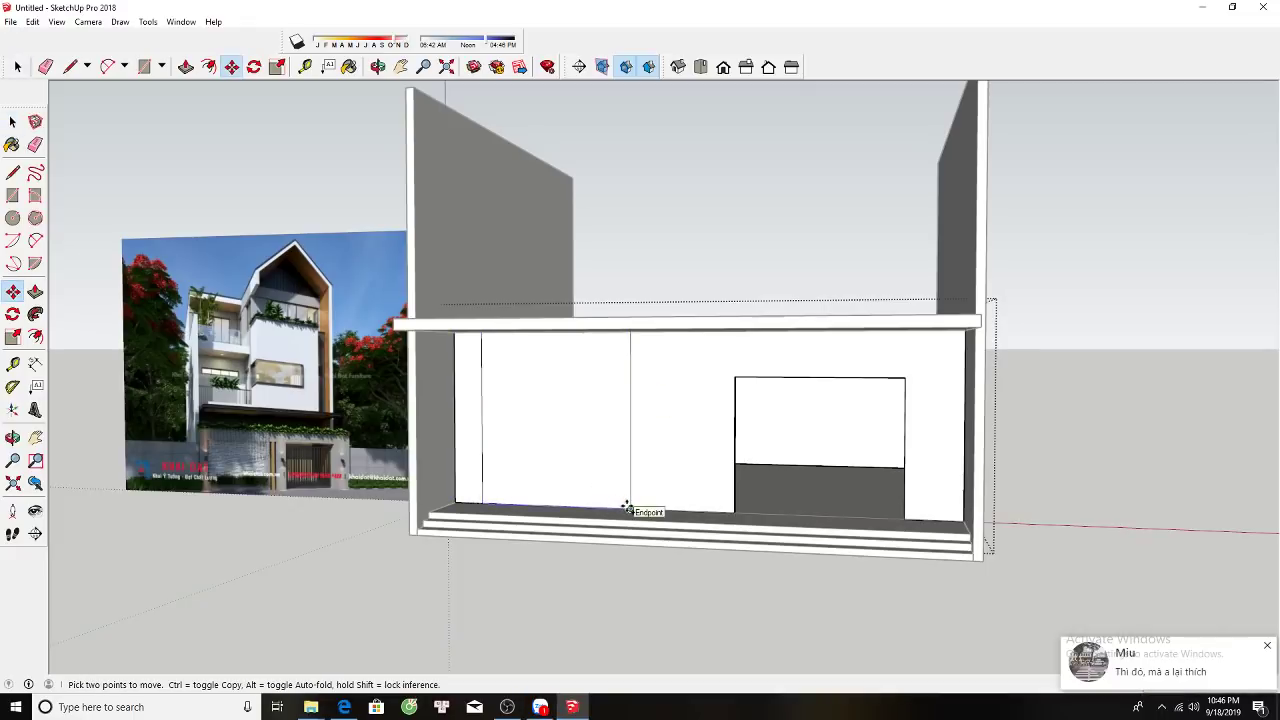
left_click(628, 506)
left_click(738, 378)
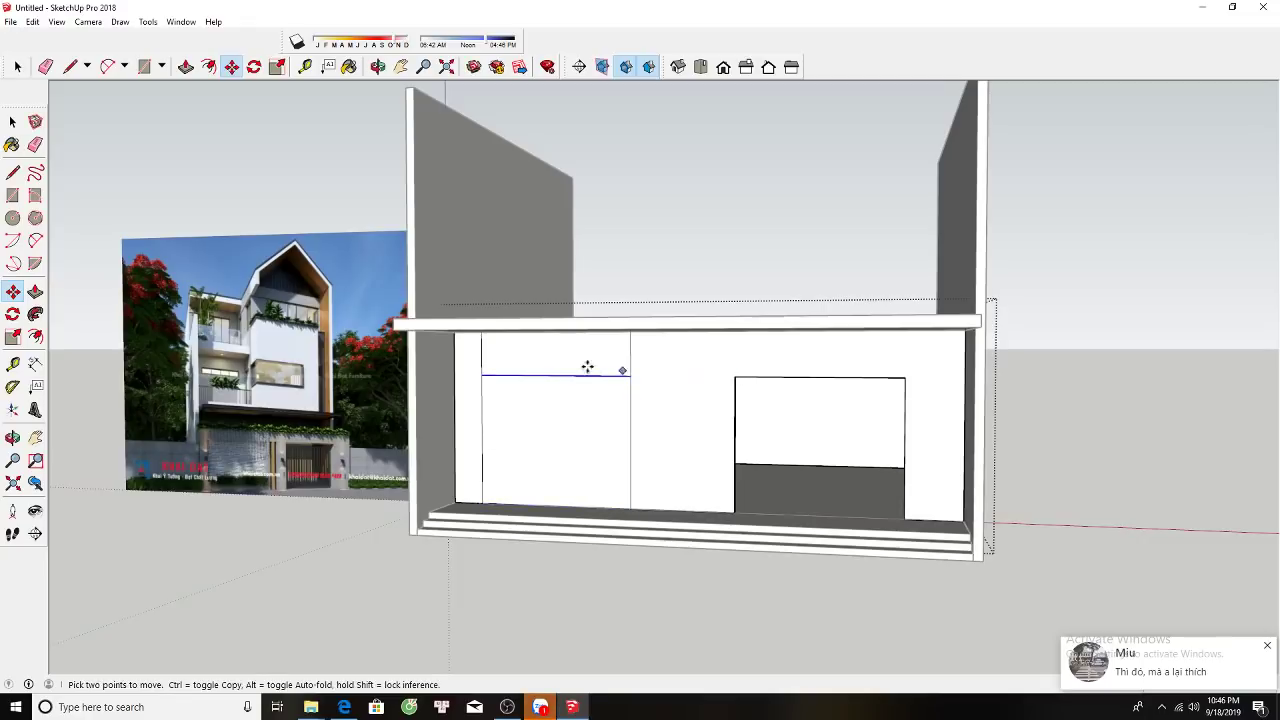
Erase the stray edge above the new door and push the left door face through.
key("e")
left_click(486, 357)
left_click_drag(486, 357, 649, 363)
key("p")
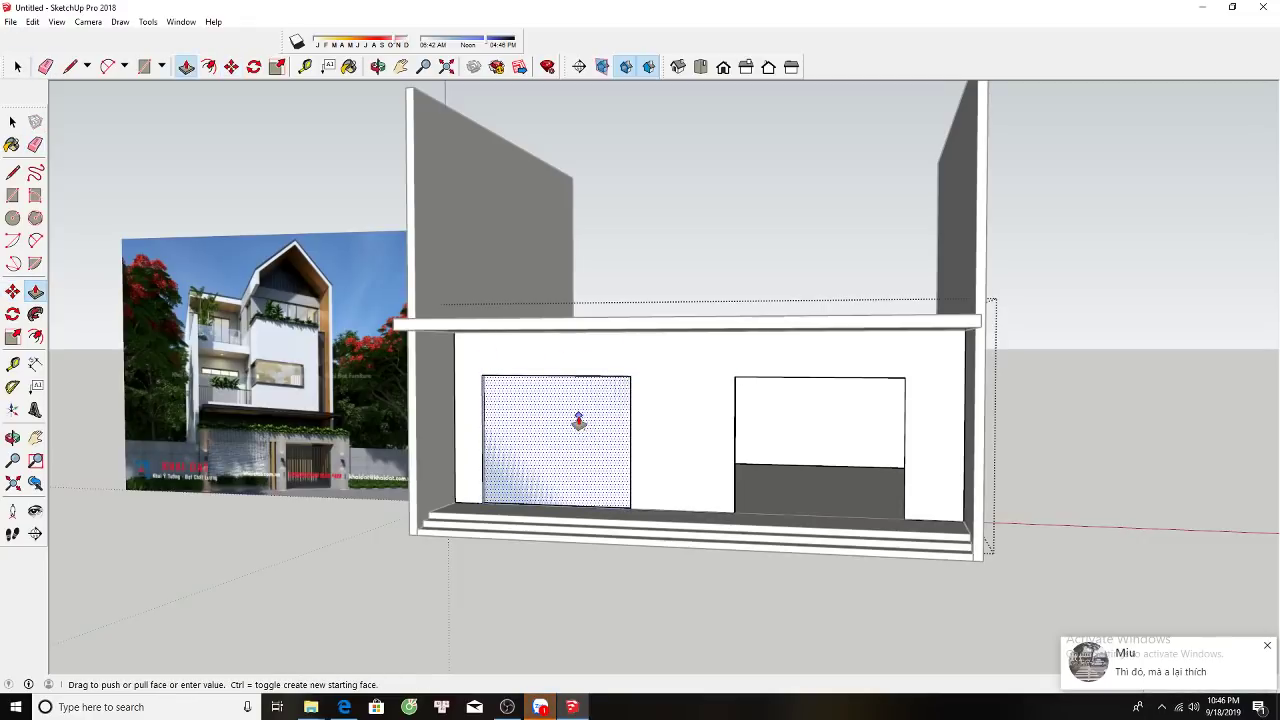
double_click(578, 417)
key("space")
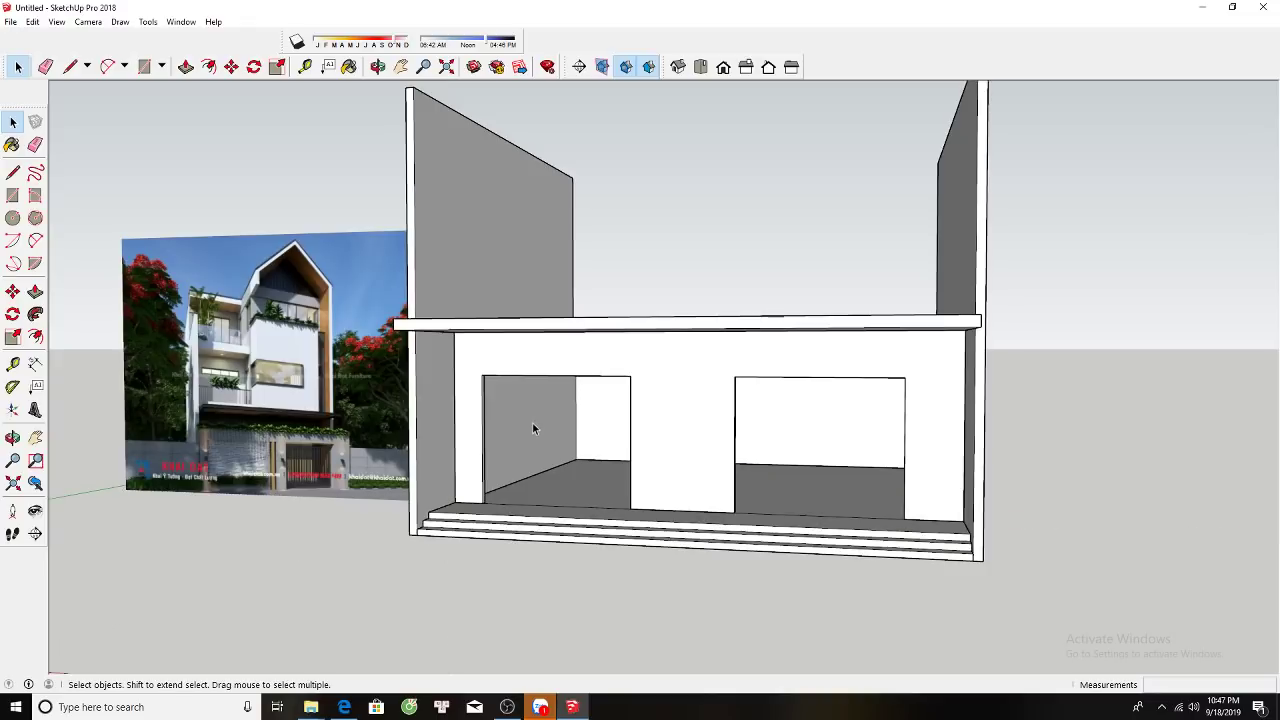
Copy the left opening's bottom edge 300 mm up and extrude that strip into a sill.
scroll(523, 389, "up", 1)
scroll(490, 460, "up", 4)
scroll(475, 502, "up", 3)
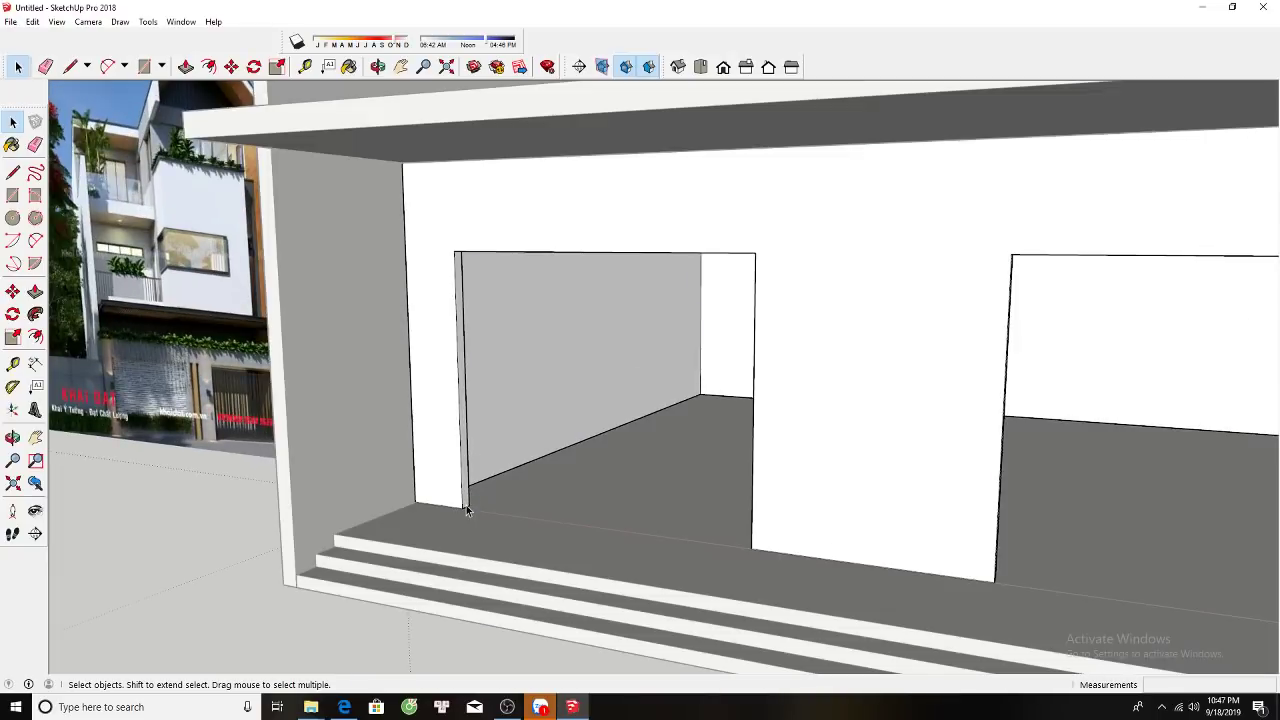
scroll(470, 500, "up", 3)
key("m")
left_click(460, 505)
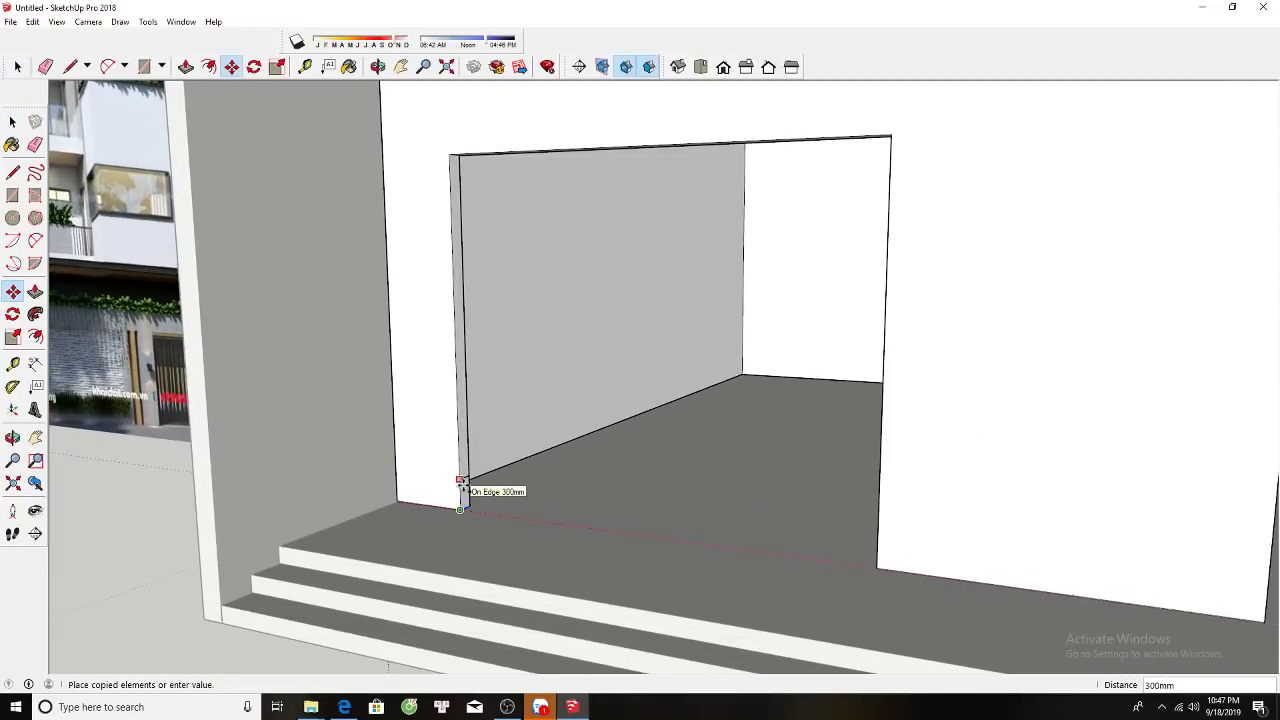
type("300")
left_click(460, 484)
key("p")
left_click_drag(462, 500, 925, 414)
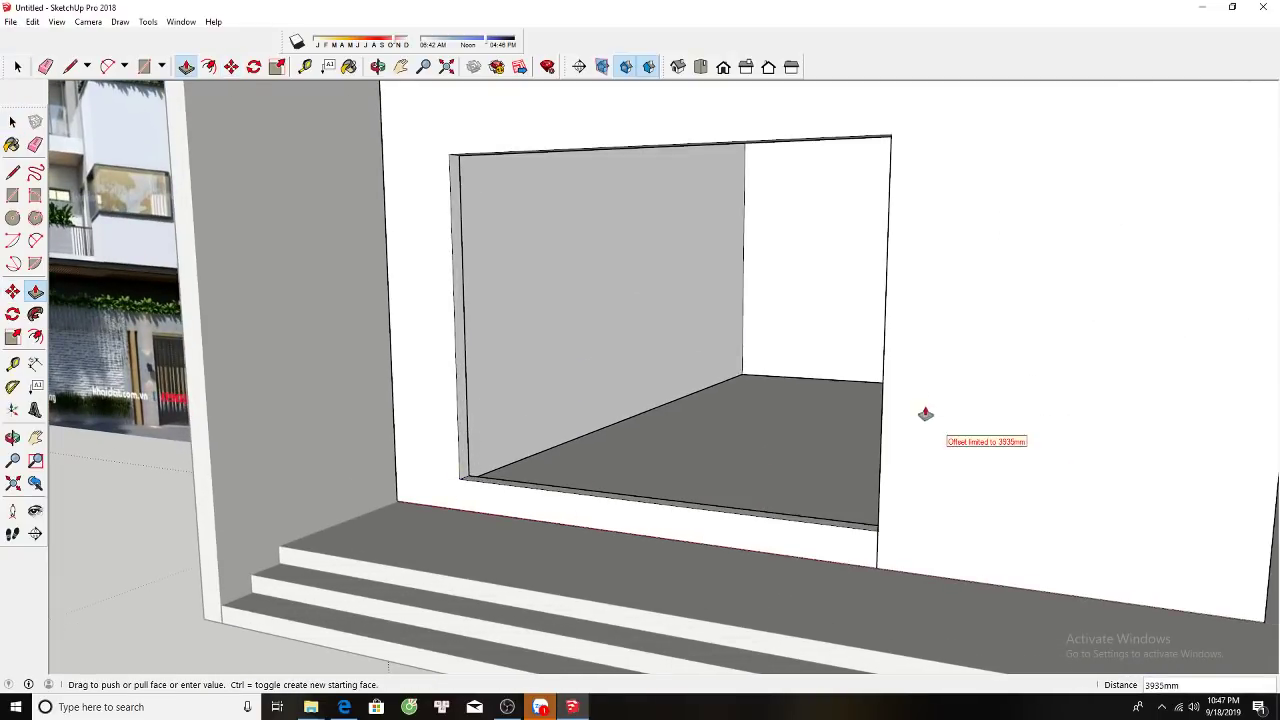
key("e")
Draw a rectangle filling the window opening to close it with a new face.
key("space")
scroll(871, 563, "down", 3)
mouse_move(811, 502)
middle_mouse_down()
mouse_move(537, 205)
mouse_move(857, 523)
middle_mouse_up()
key("r")
left_click(514, 164)
scroll(1022, 580, "up", 3)
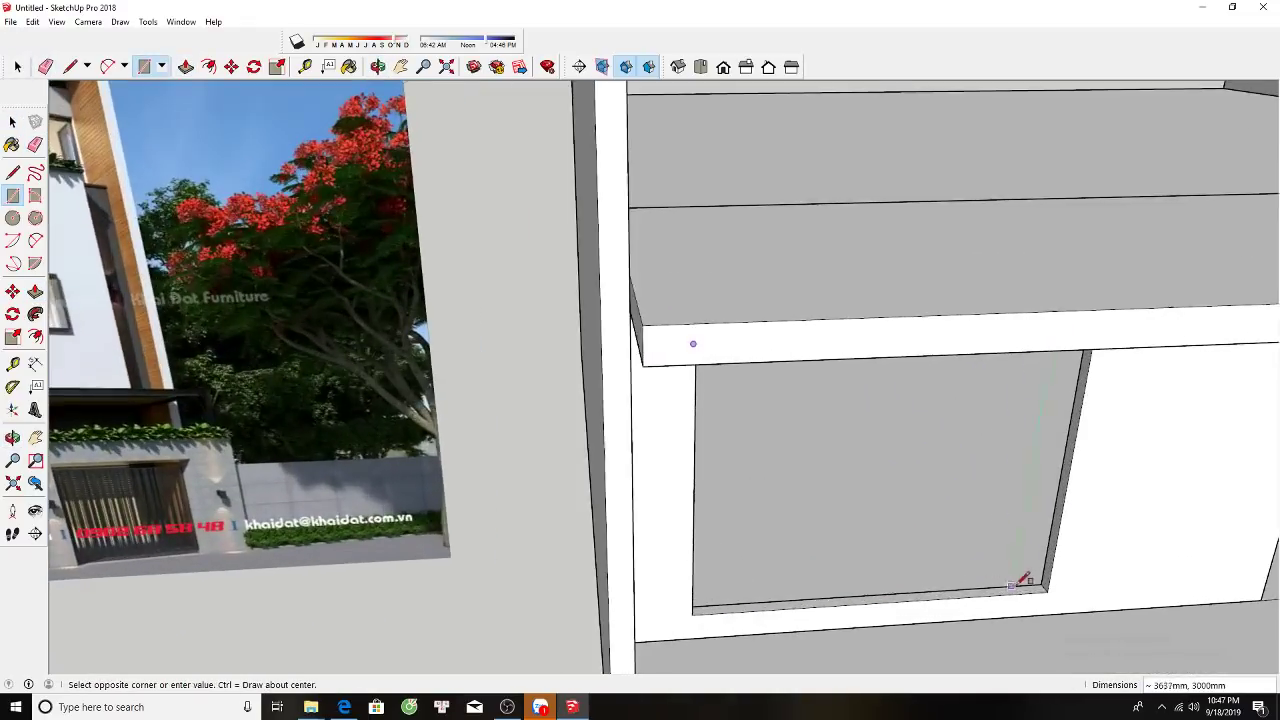
left_click(1022, 580)
key("space")
Offset the new window face inward to outline the window frame.
scroll(1040, 580, "down", 3)
middle_click_drag(486, 426, 569, 450)
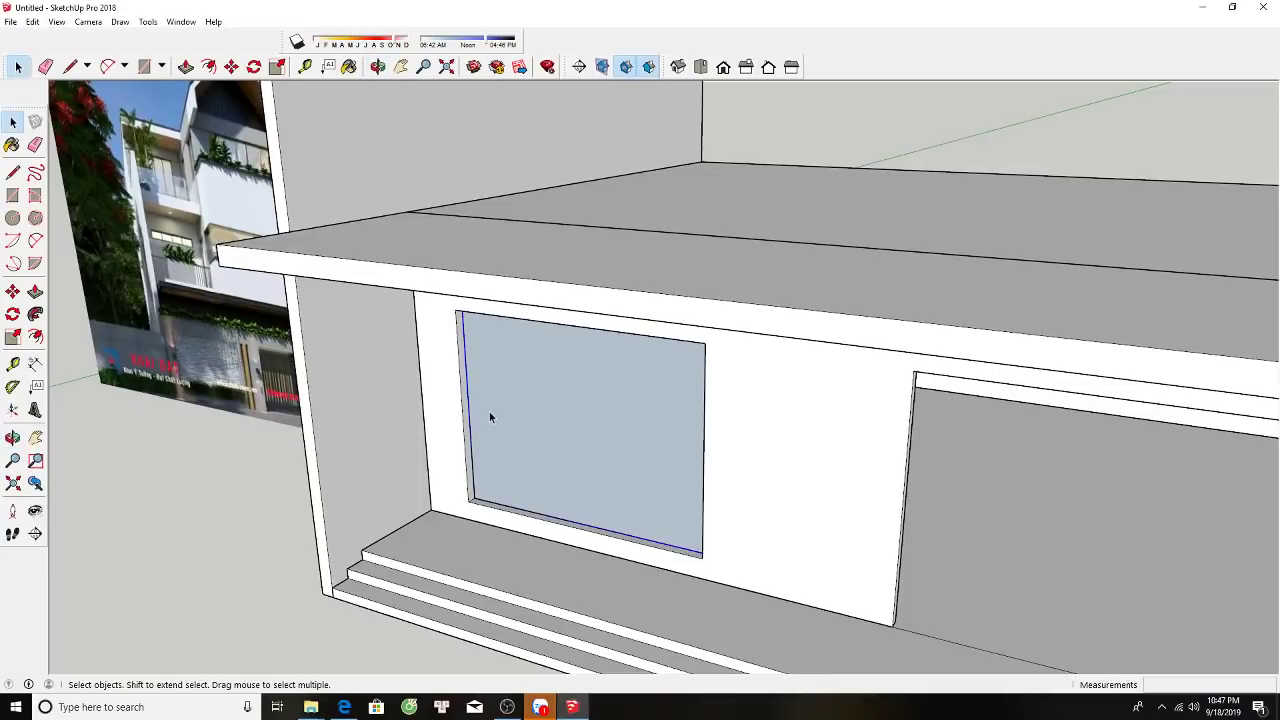
key("p")
middle_click_drag(489, 417, 466, 394)
key("space")
middle_click_drag(437, 323, 560, 334)
key("f")
left_click(512, 284)
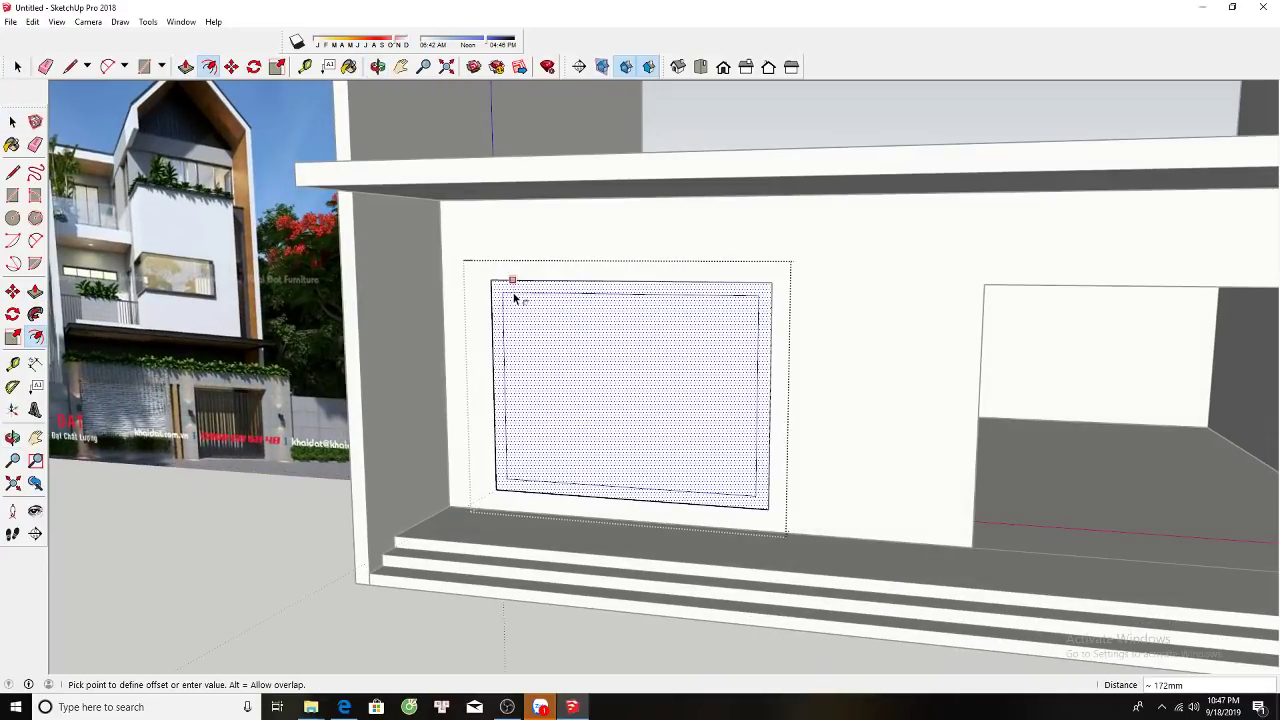
left_click(514, 298)
Push the inner window face through the wall to open the window.
key("space")
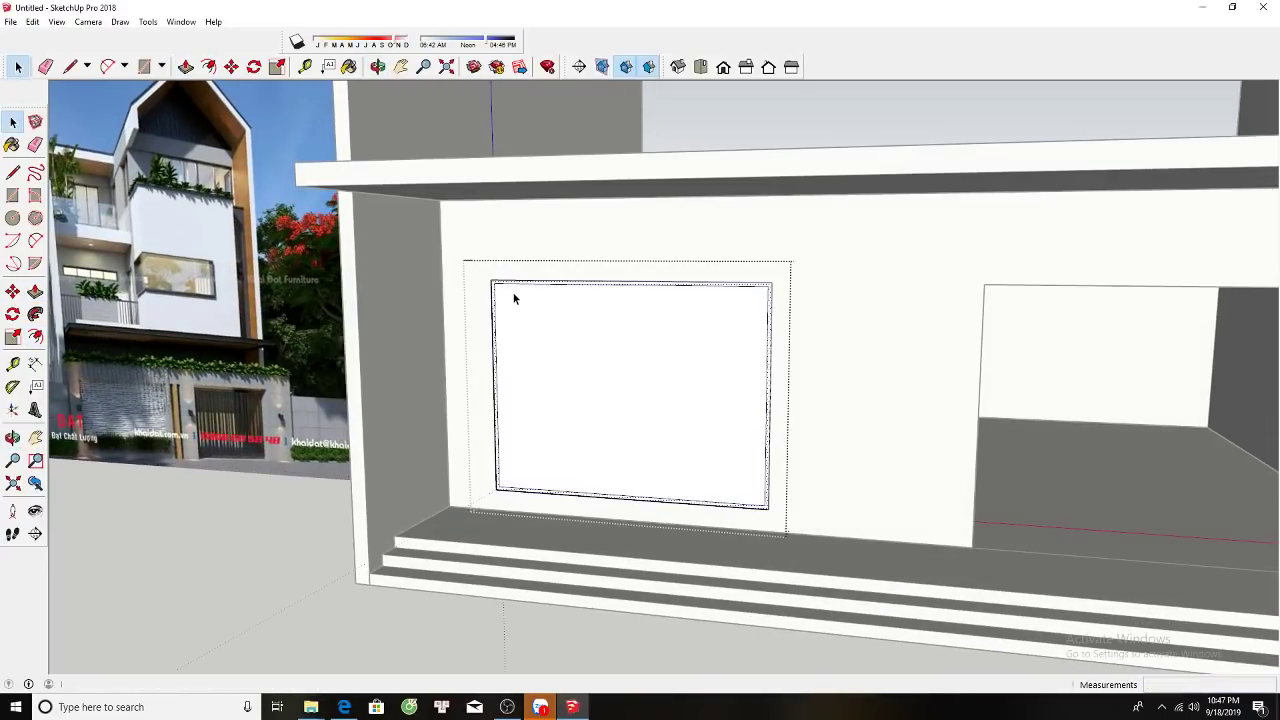
left_click(537, 371)
key("p")
middle_click_drag(537, 371, 533, 367)
double_click(533, 367)
key("space")
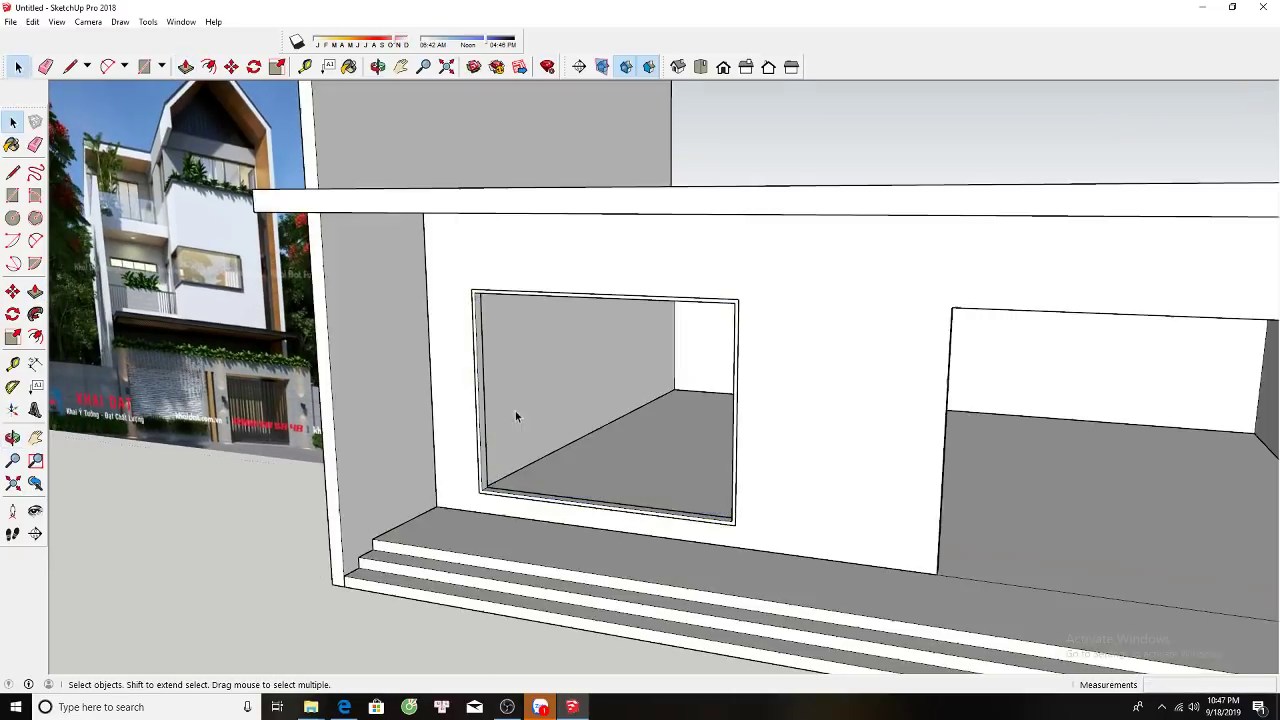
Draw a pane rectangle across the window opening and select it.
mouse_move(514, 414)
middle_mouse_down()
mouse_move(480, 231)
mouse_move(760, 537)
middle_mouse_up()
scroll(482, 234, "up", 3)
key("r")
left_click(483, 235)
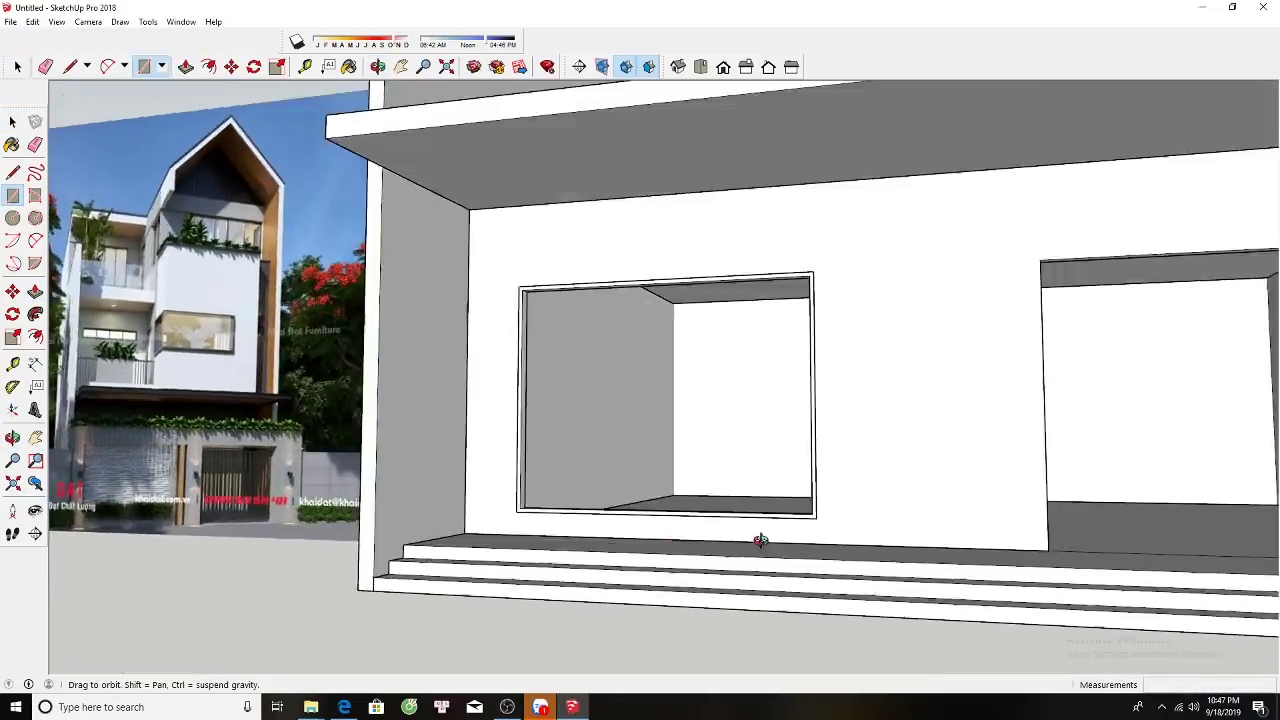
scroll(903, 523, "up", 4)
scroll(912, 522, "up", 1)
left_click(912, 522)
key("space")
left_click(868, 416)
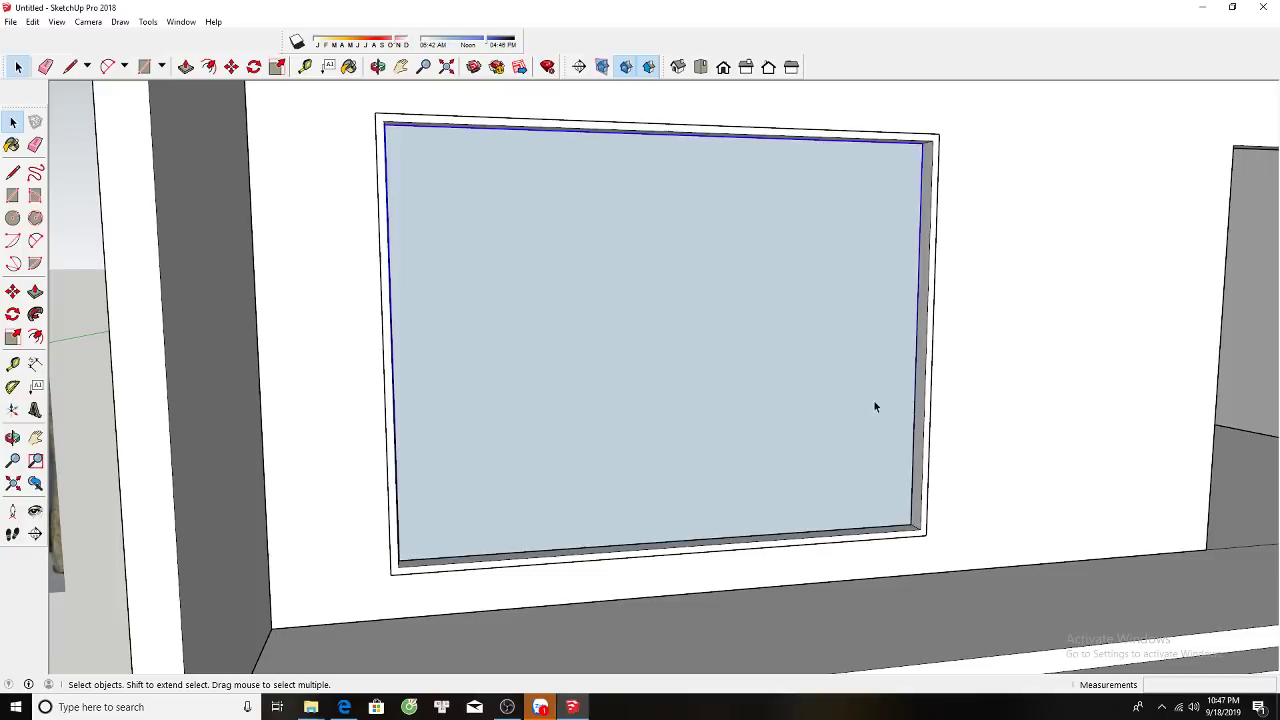
Offset the pane outline 20 mm and delete the inner pane face.
key("f")
left_click(896, 350)
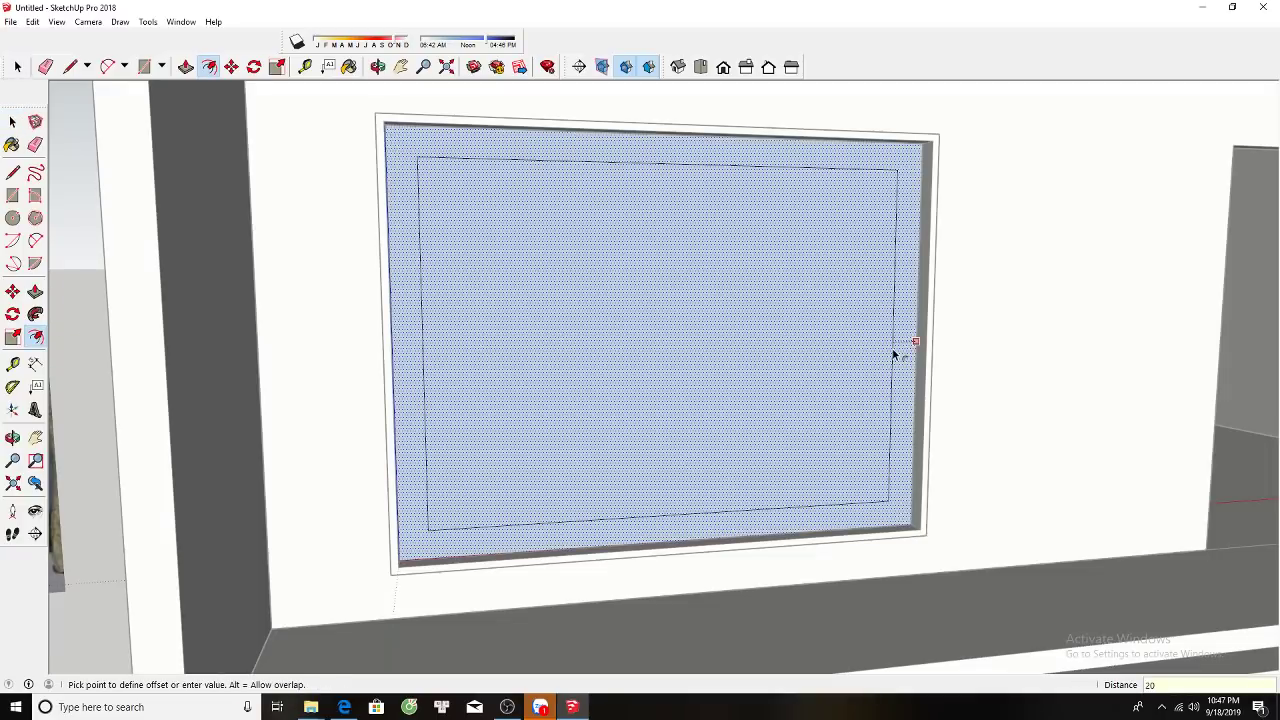
left_click(892, 348)
key("space")
left_click(892, 348)
key("Delete")
Push/pull the remaining frame face to thicken the window frame.
scroll(914, 326, "up", 5)
key("p")
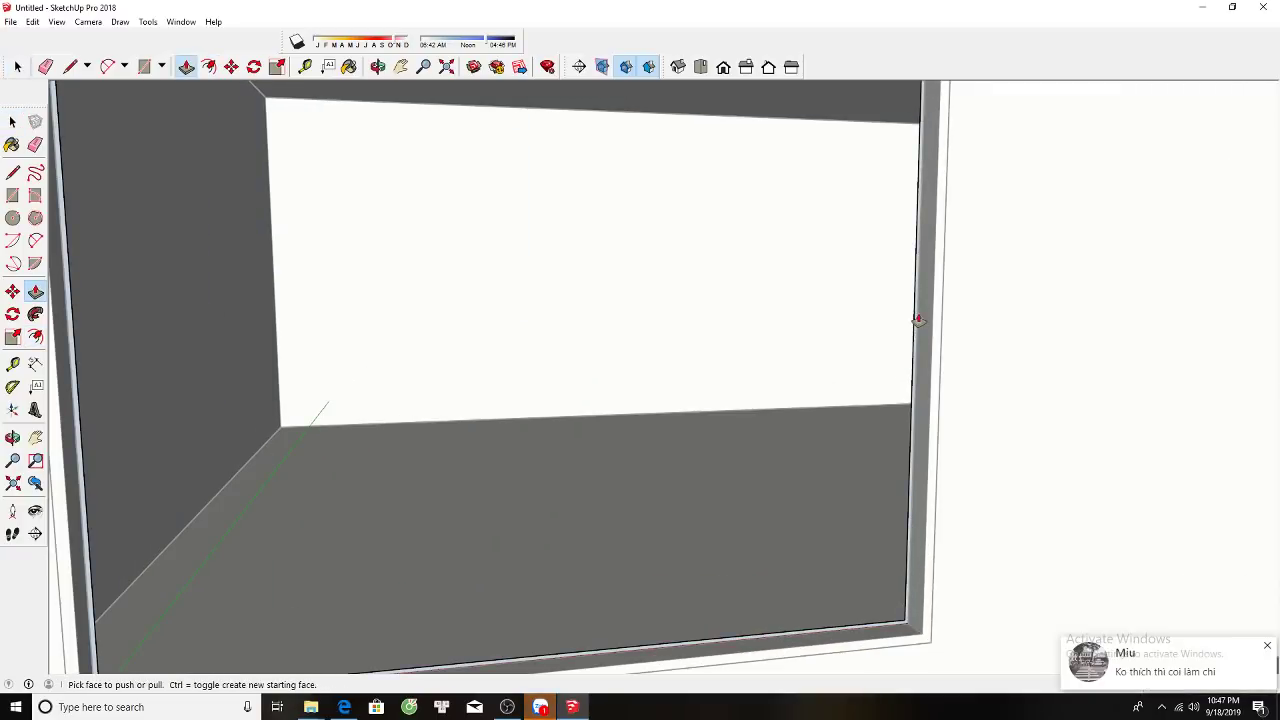
left_click(915, 323)
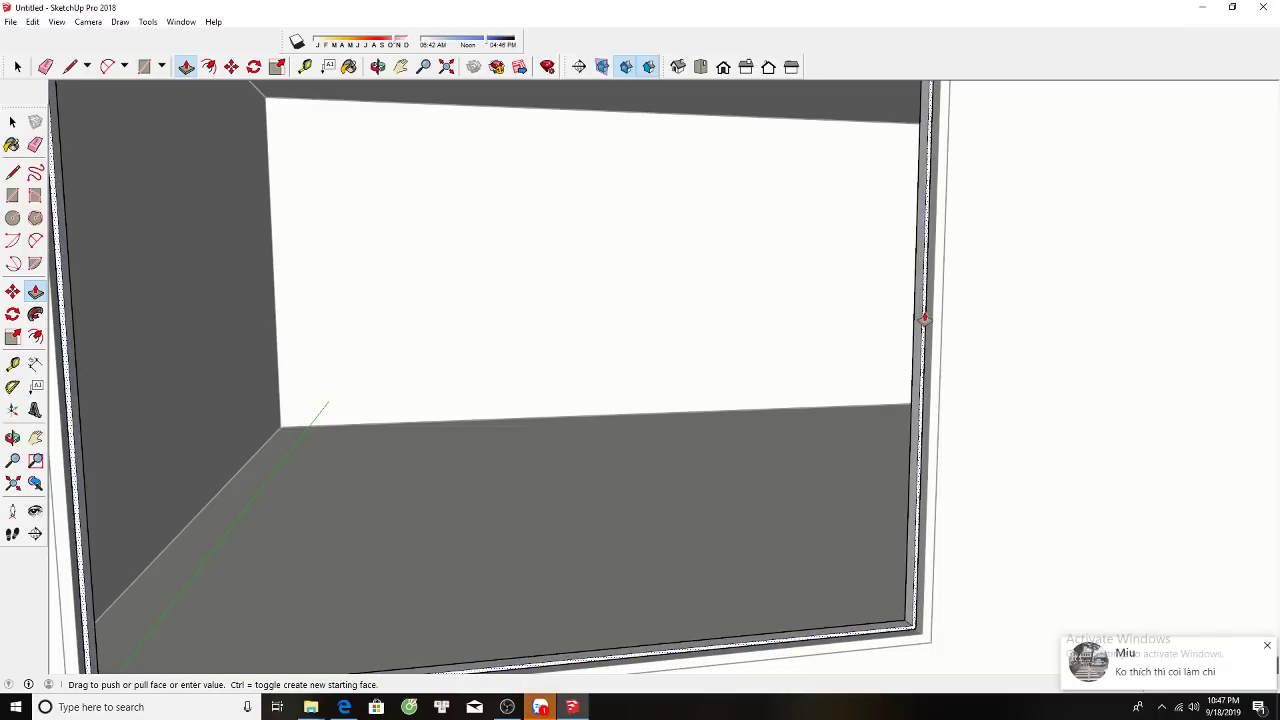
key("space")
scroll(855, 365, "down", 5)
mouse_move(855, 365)
middle_mouse_down()
mouse_move(647, 374)
mouse_move(523, 240)
mouse_move(865, 563)
mouse_move(1000, 537)
middle_mouse_up()
Draw a new glass rectangle inside the window opening.
key("r")
scroll(503, 200, "up", 3)
left_click(520, 227)
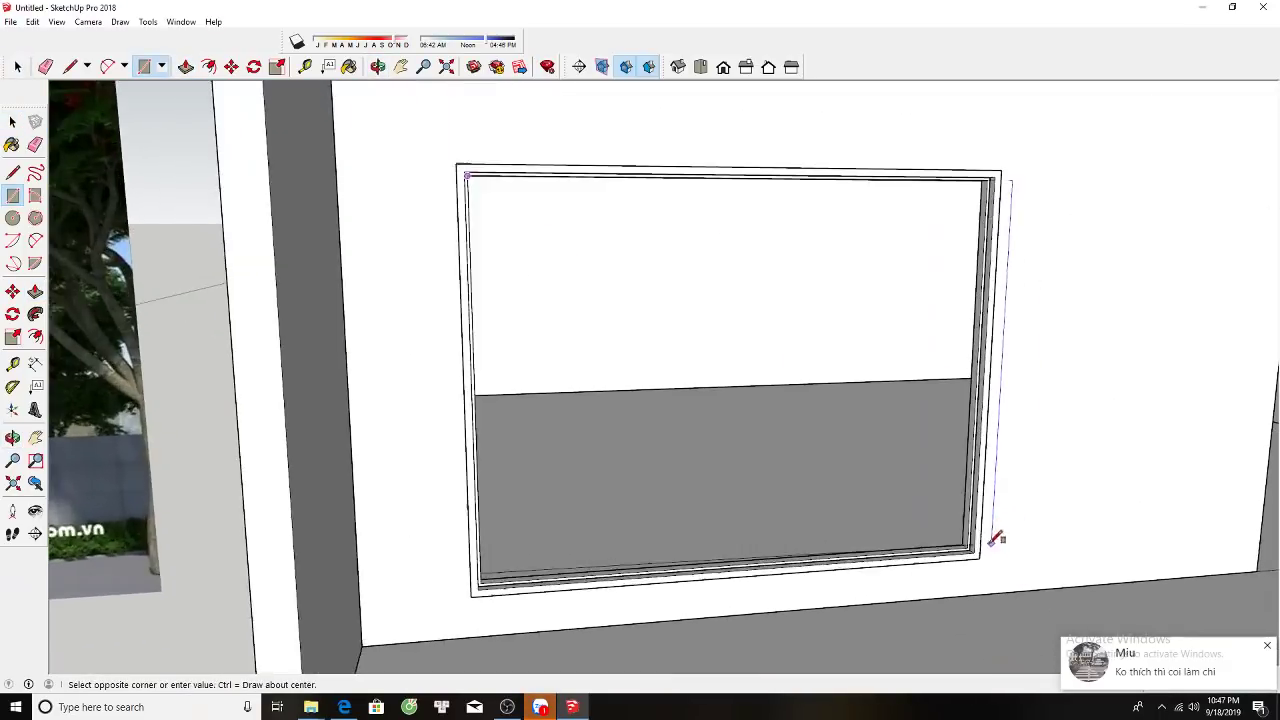
scroll(963, 537, "up", 3)
left_click(957, 540)
key("space")
Stretch the glass pane's right edge onto the frame.
key("m")
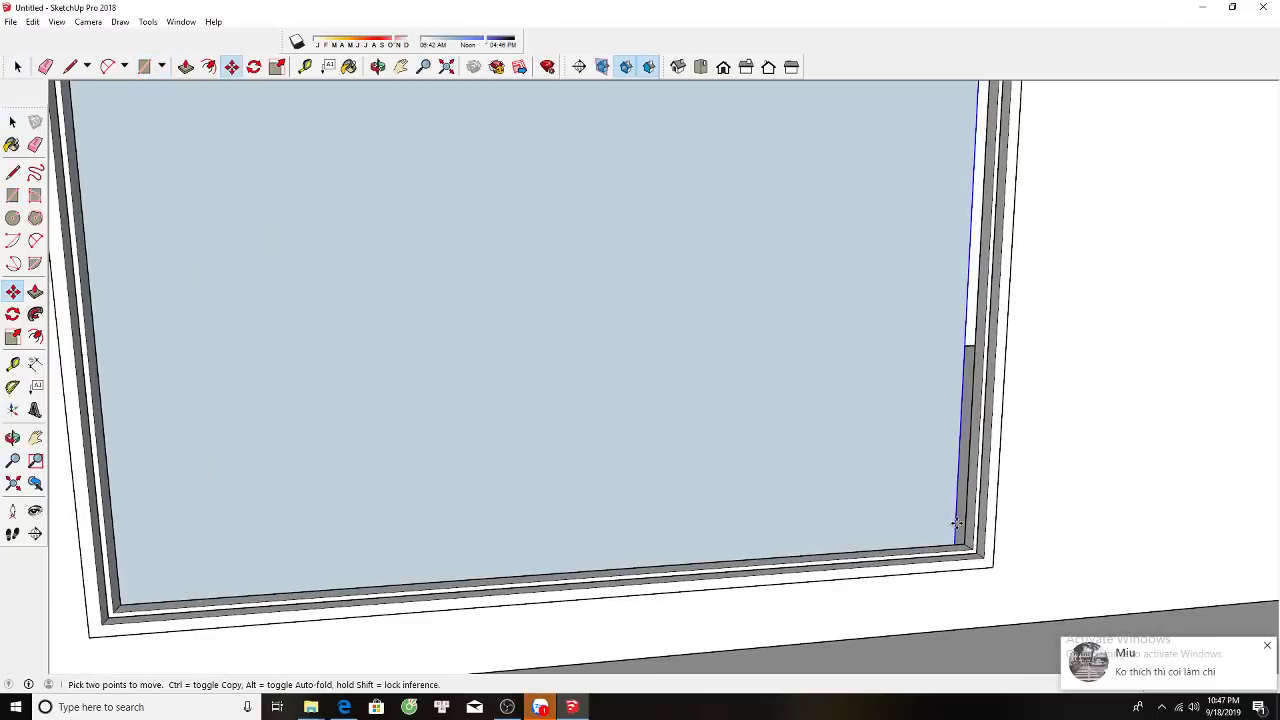
left_click_drag(957, 540, 966, 518)
key("space")
left_click(932, 510)
Push the glass pane 20 mm back into the frame.
key("p")
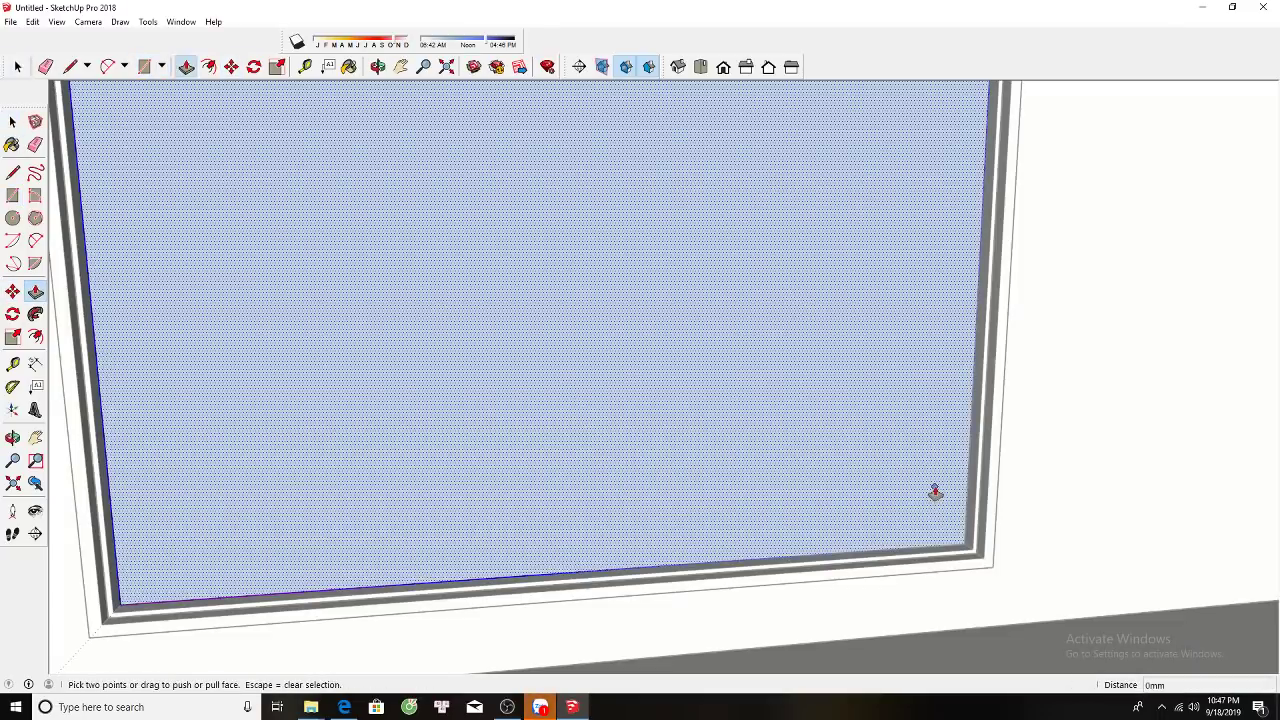
left_click(935, 495)
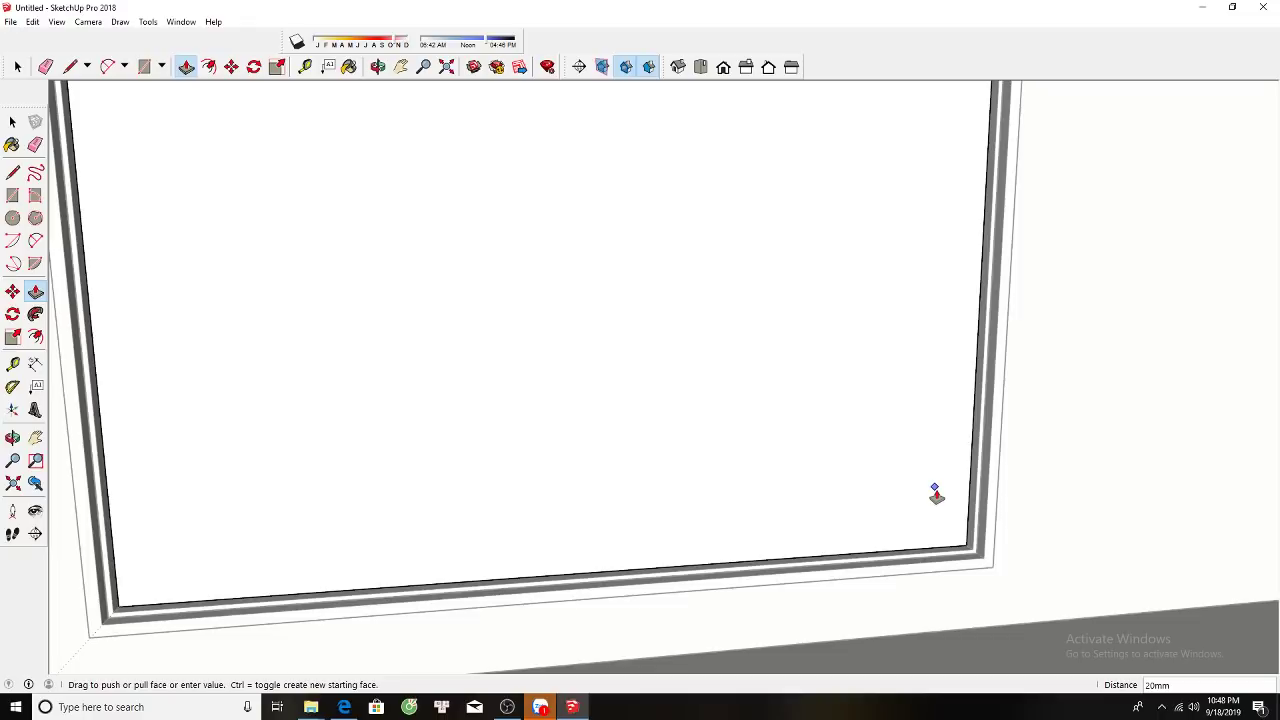
key("space")
scroll(791, 517, "down", 5)
scroll(787, 513, "down", 3)
mouse_move(787, 513)
middle_mouse_down("shift")
mouse_move(674, 414)
mouse_move(690, 450)
mouse_move(731, 437)
mouse_move(857, 446)
mouse_move(805, 395)
mouse_move(666, 337)
mouse_move(937, 558)
middle_mouse_up("shift")
scroll(690, 450, "down", 2)
Draw a rectangle corner to corner across the right doorway opening.
scroll(666, 337, "up", 3)
key("r")
left_click(624, 322)
scroll(630, 340, "down", 3)
scroll(920, 558, "up", 3)
scroll(903, 557, "up", 2)
scroll(917, 557, "up", 2)
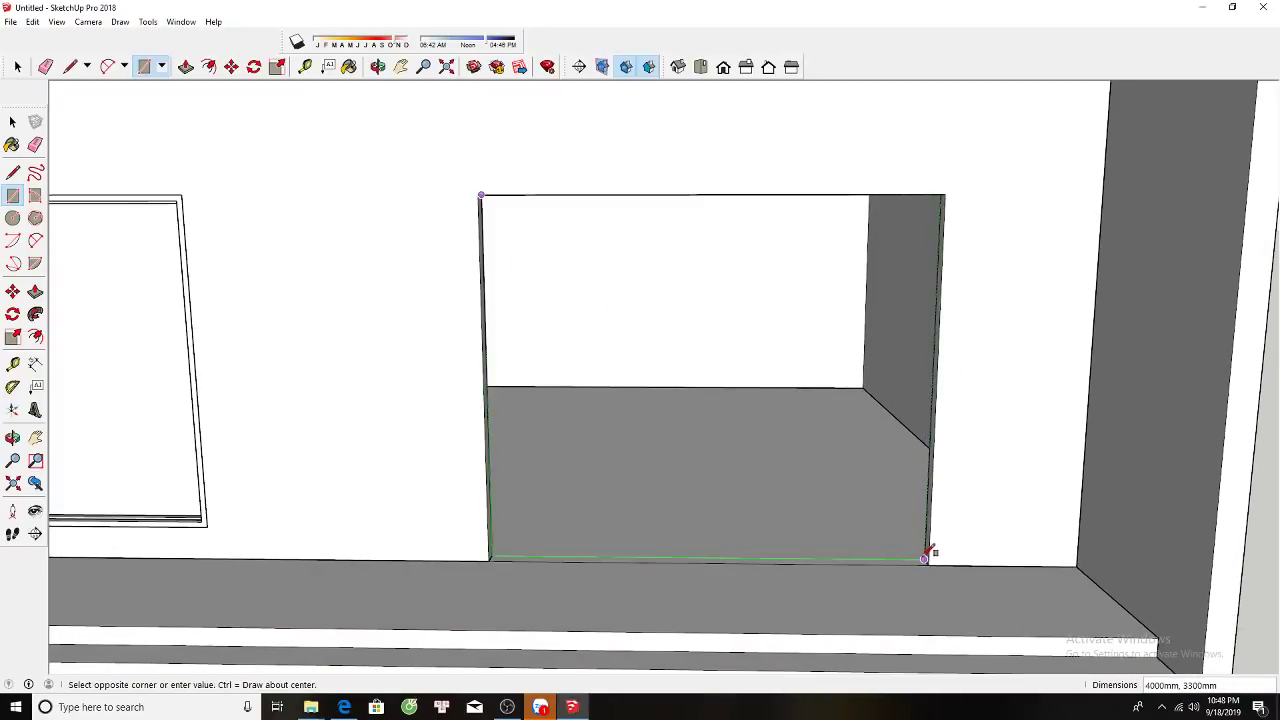
left_click(928, 560)
key("space")
Open the wall group and select the new doorway face.
double_click(875, 454)
key("p")
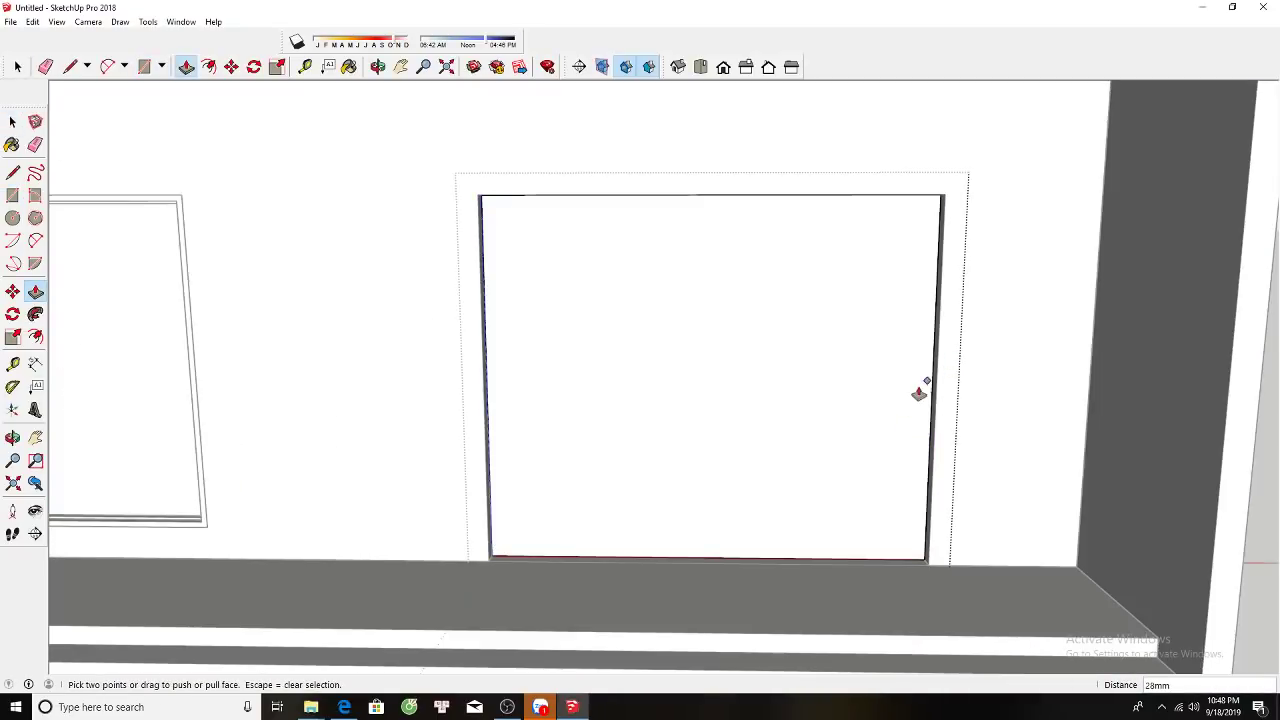
key("space")
left_click(918, 412)
key("p")
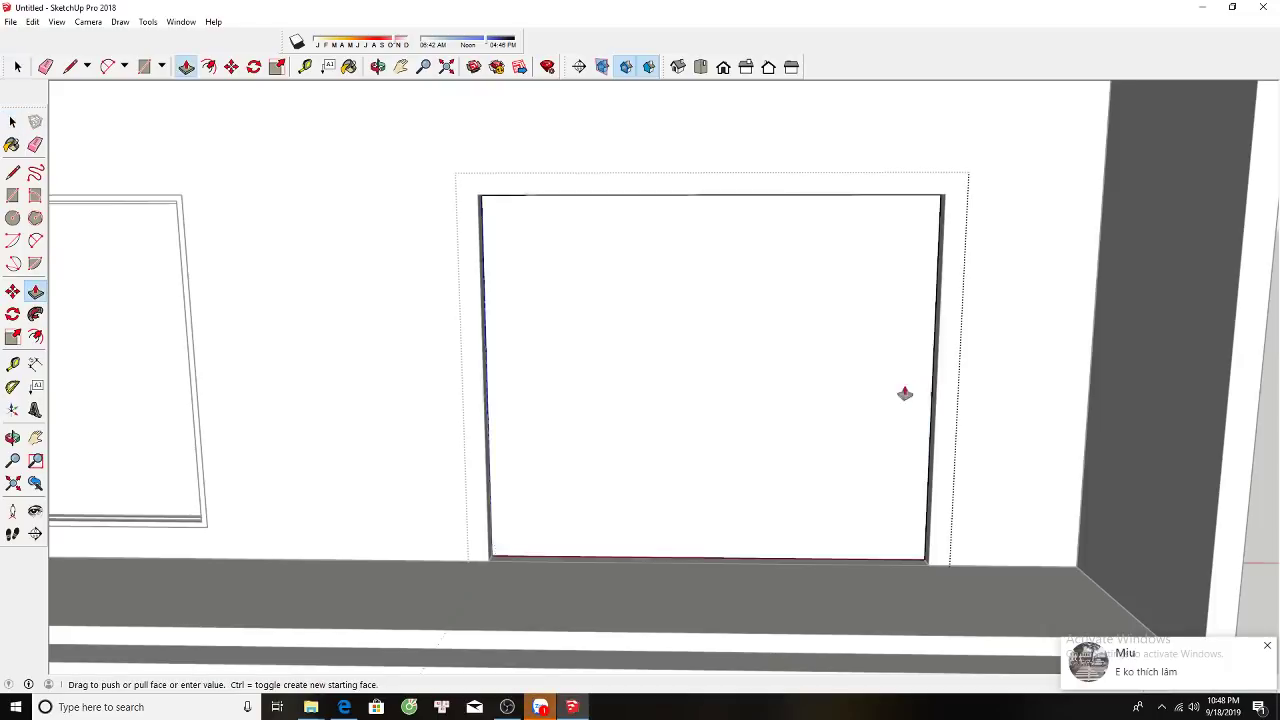
key("space")
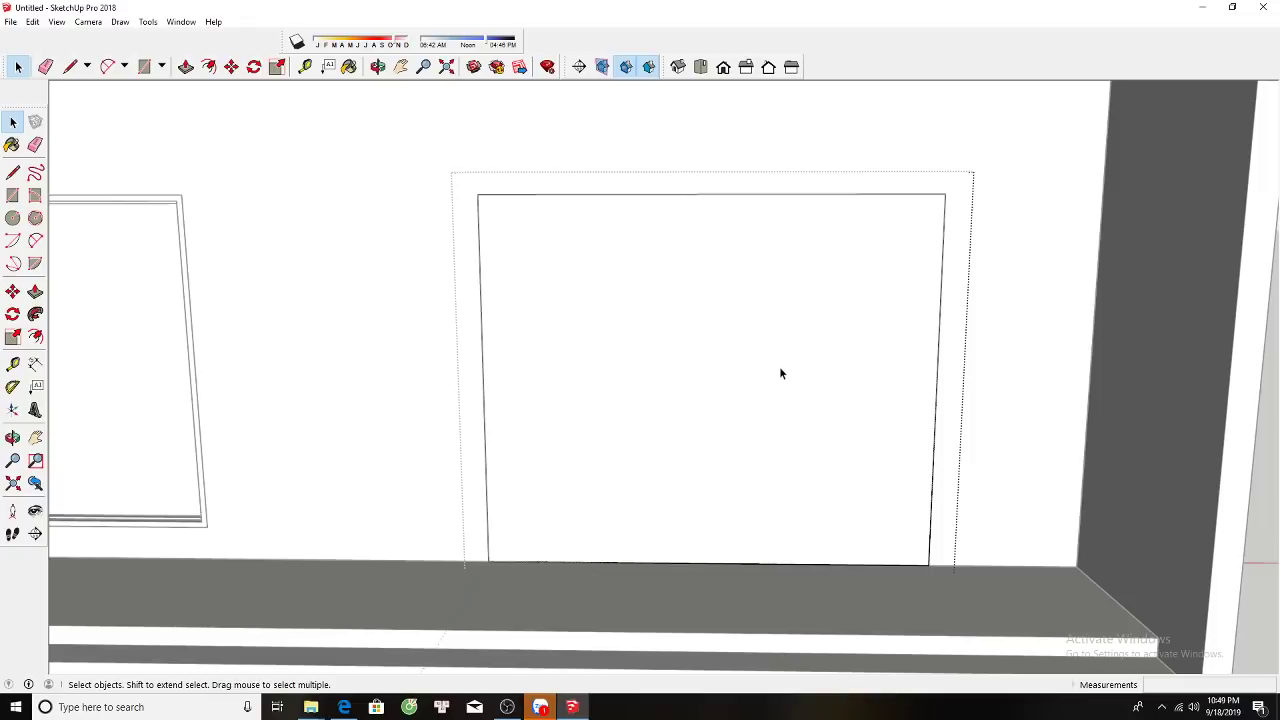
Inset the door face outline by 50 mm to form the frame.
middle_click_drag(690, 365, 608, 291)
left_click(608, 291)
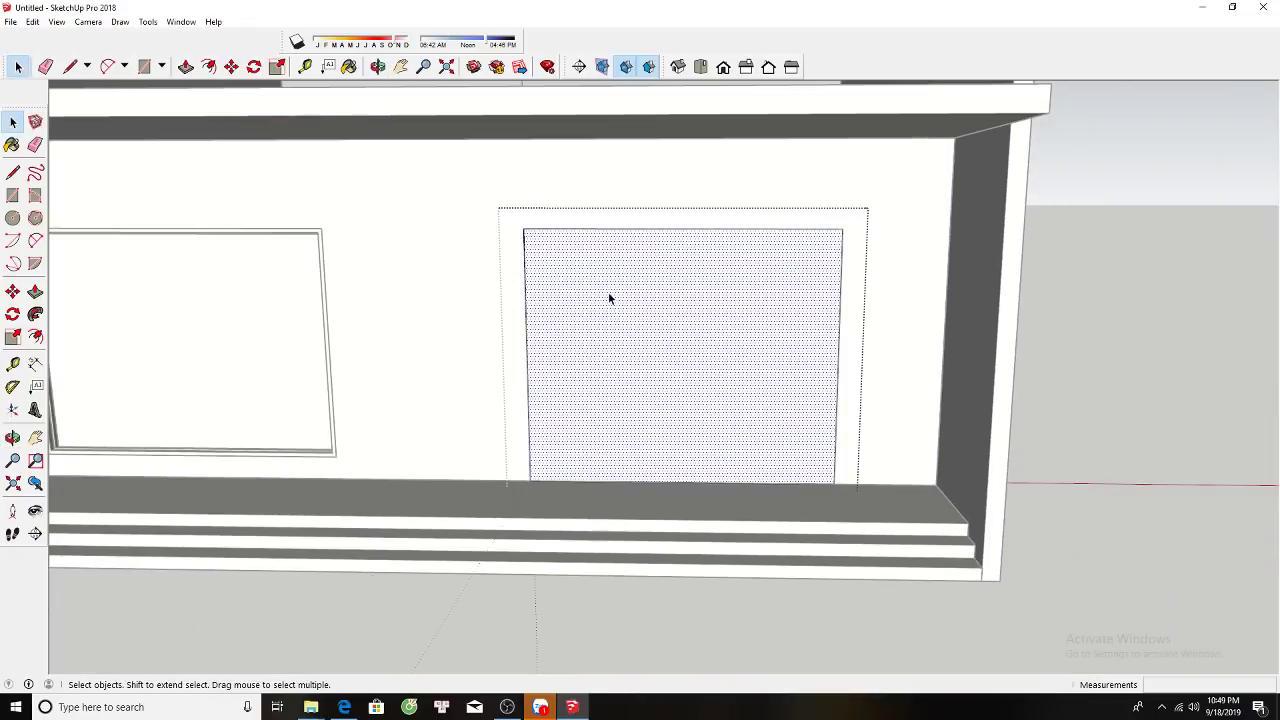
key("f")
left_click(544, 228)
type("50")
key("Return")
key("space")
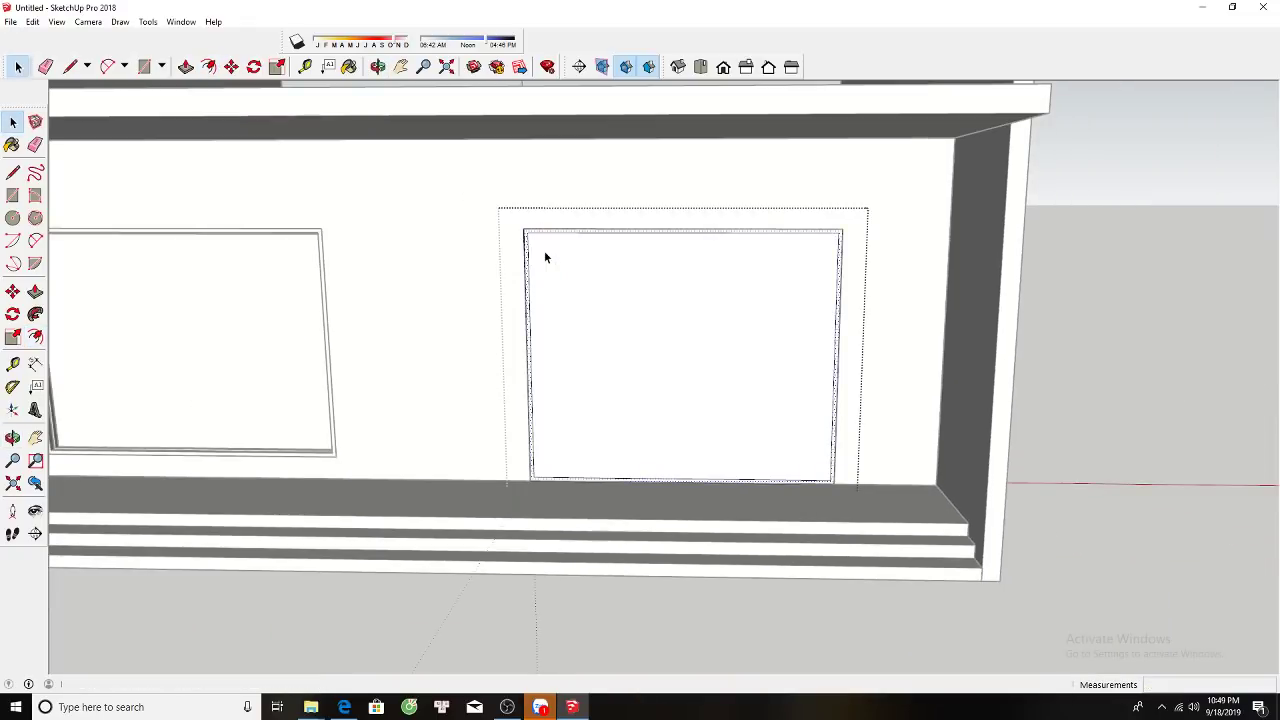
Recess the inner door face 150 mm and push the bottom strip flush with the floor.
scroll(616, 341, "down", 3)
key("p")
left_click(551, 291)
type("150")
key("Return")
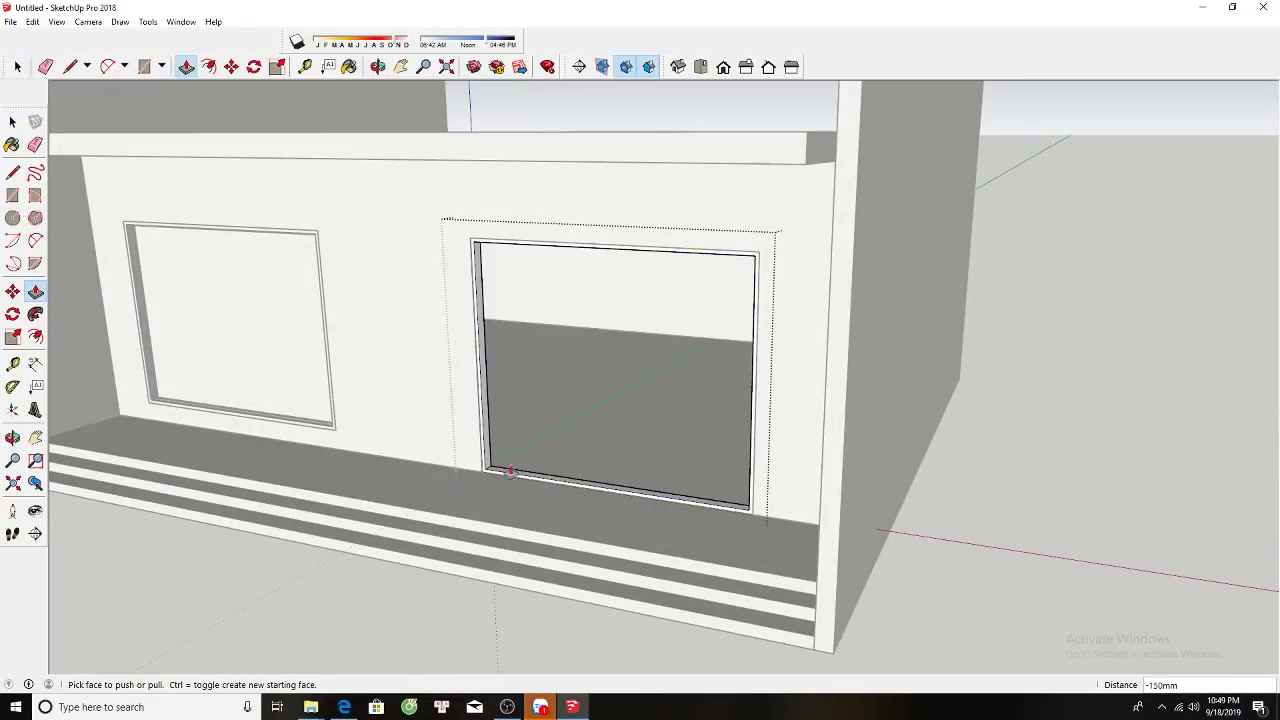
scroll(501, 467, "up", 5)
left_click(501, 467)
left_click(486, 471)
key("space")
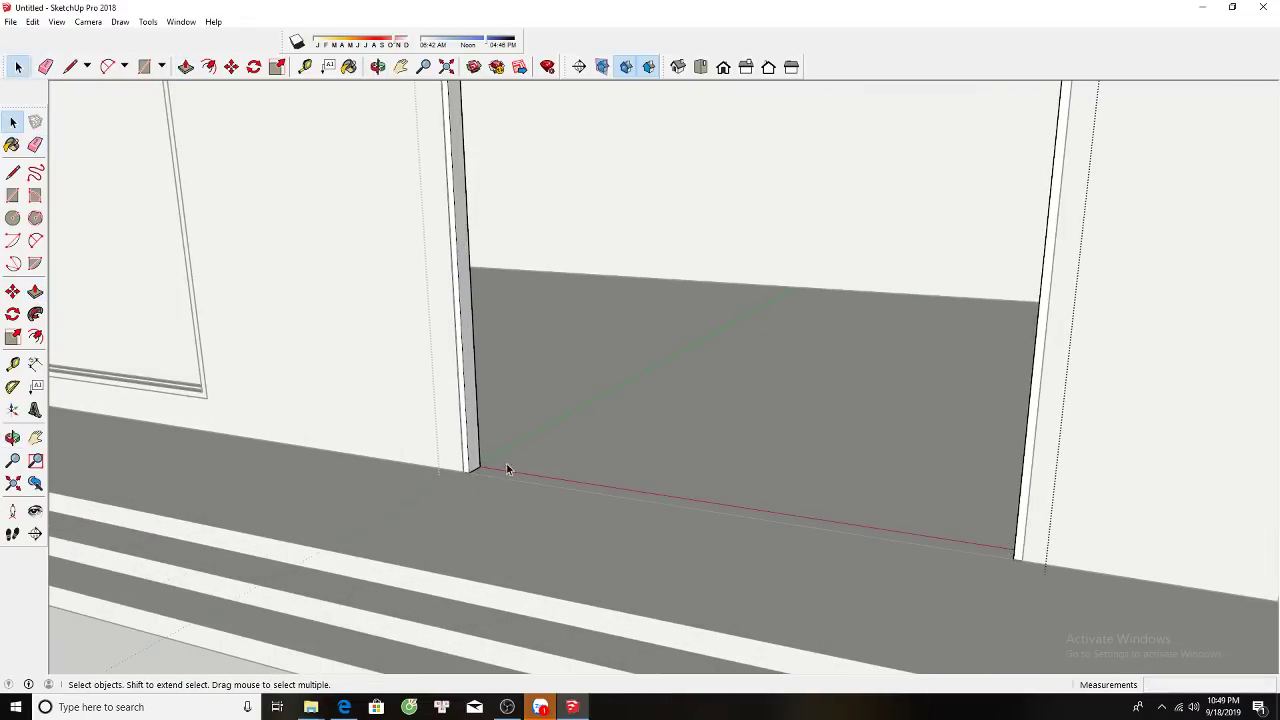
Start a Move-copy of a door-frame strip, then cancel it.
left_click(474, 472)
key("m")
key("ctrl")
left_click(469, 467)
scroll(469, 467, "down", 2)
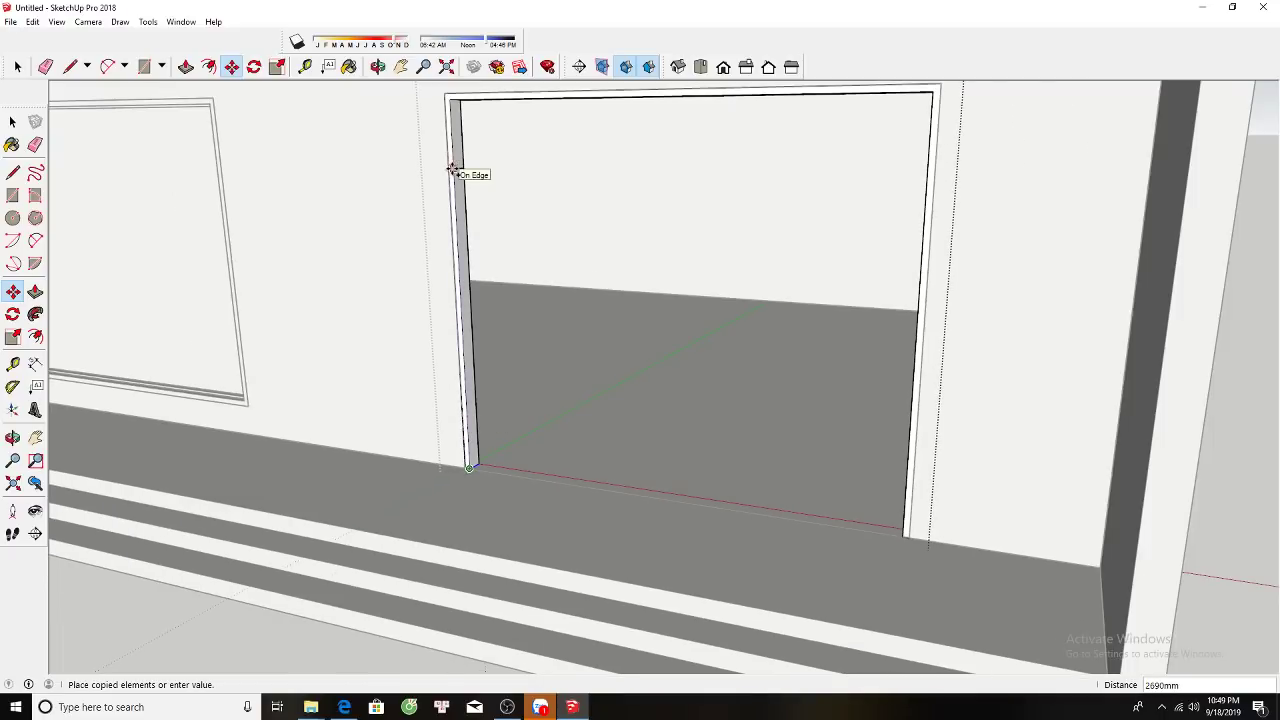
type("2600")
key("Escape")
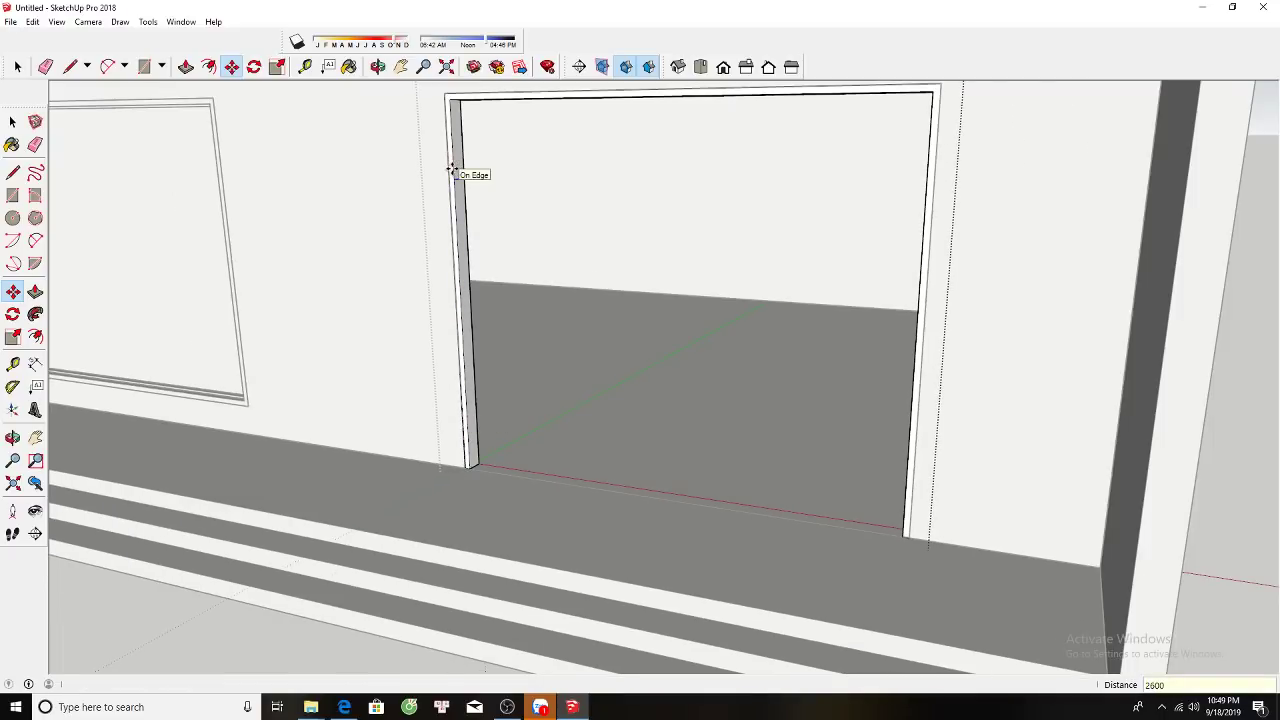
scroll(466, 175, "up", 2)
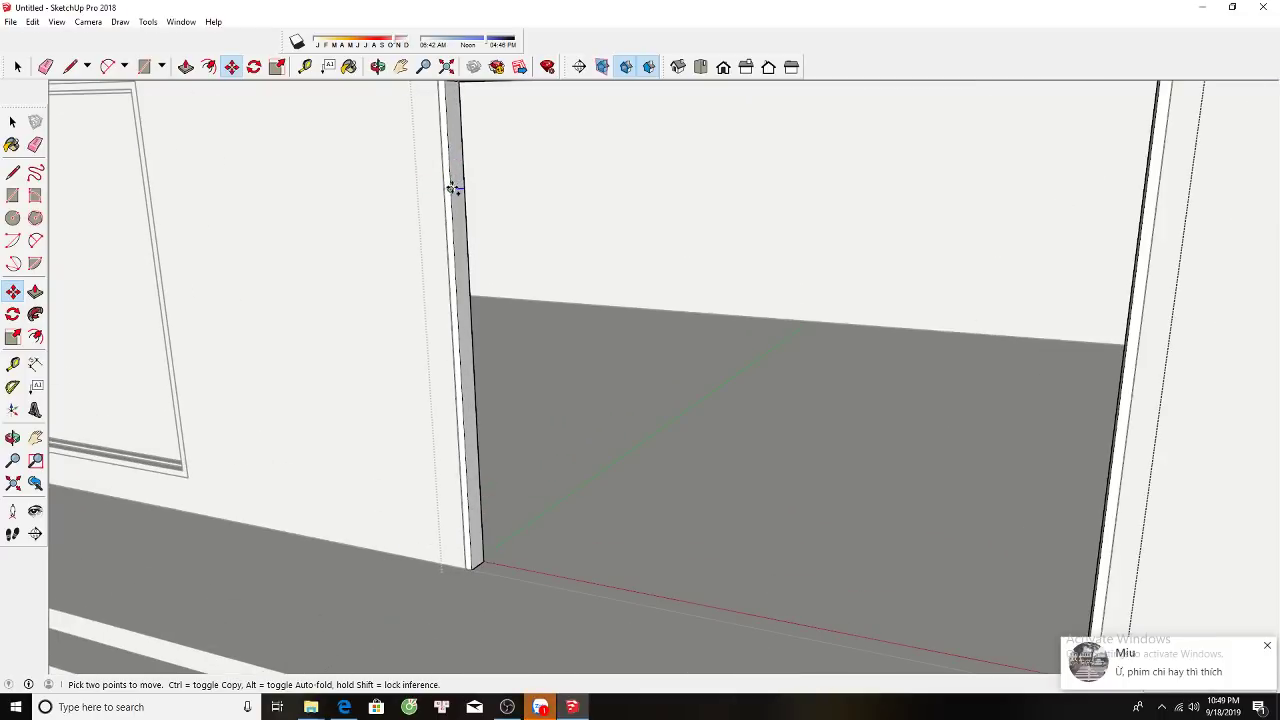
Pick a face of the door frame with Push/Pull to shape the transom bar.
left_click(451, 188)
key("space")
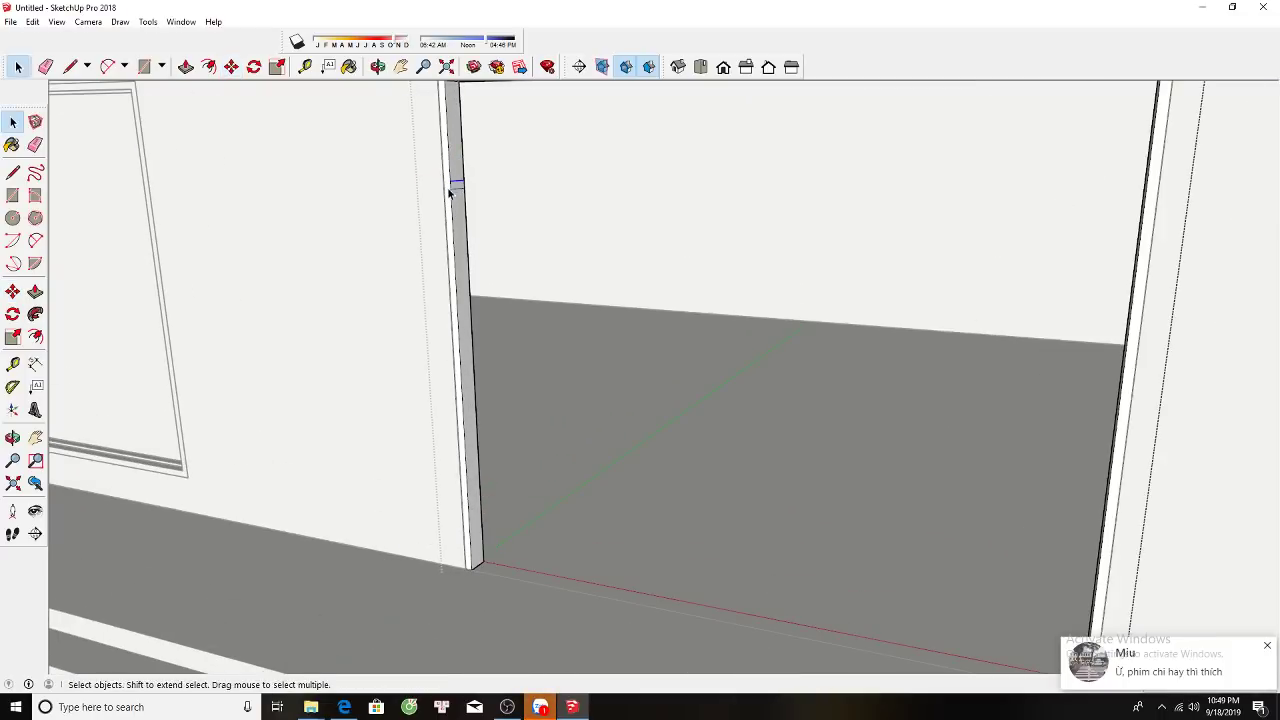
key("p")
left_click(449, 190)
scroll(922, 175, "down", 3)
key("e")
scroll(894, 189, "up", 2)
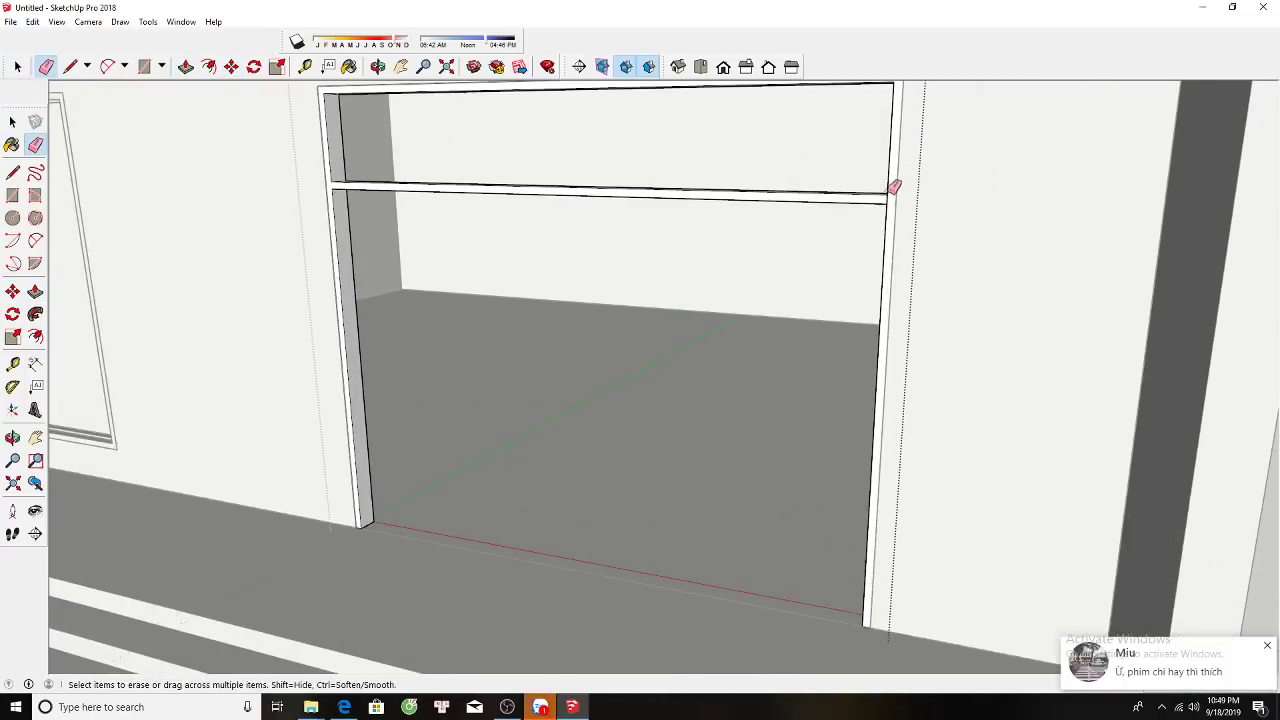
scroll(894, 192, "up", 2)
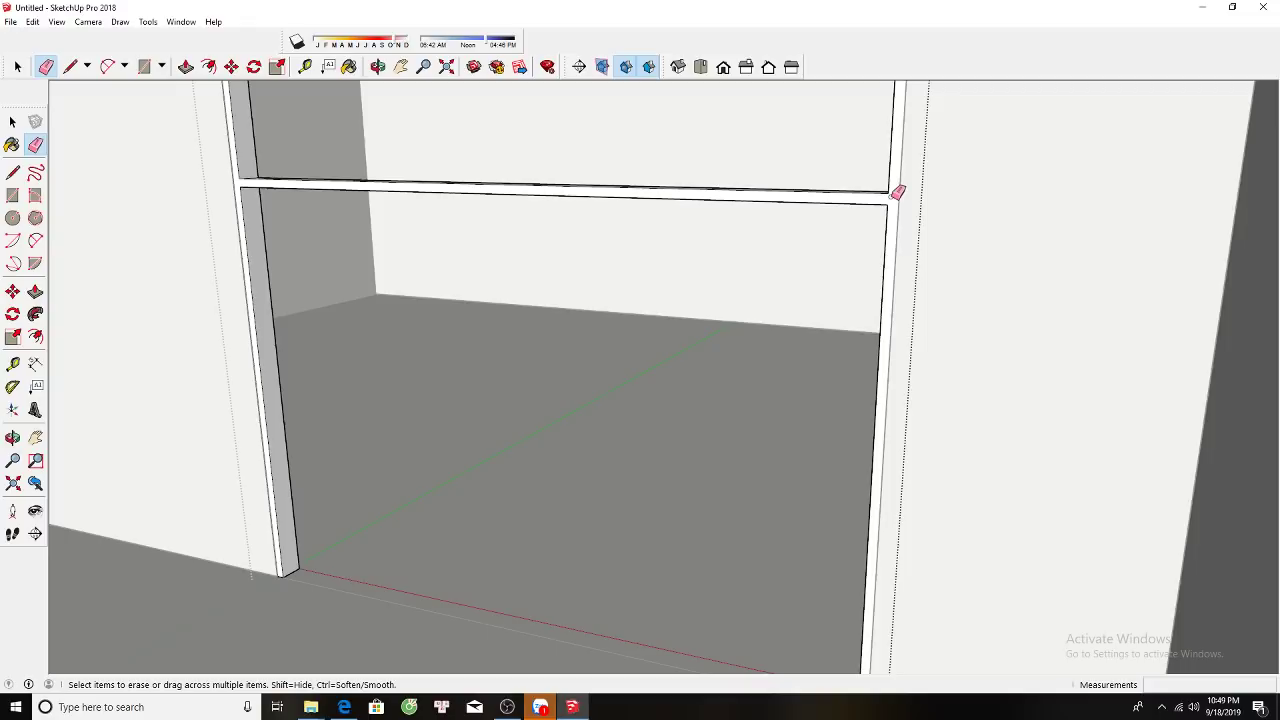
scroll(680, 351, "down", 3)
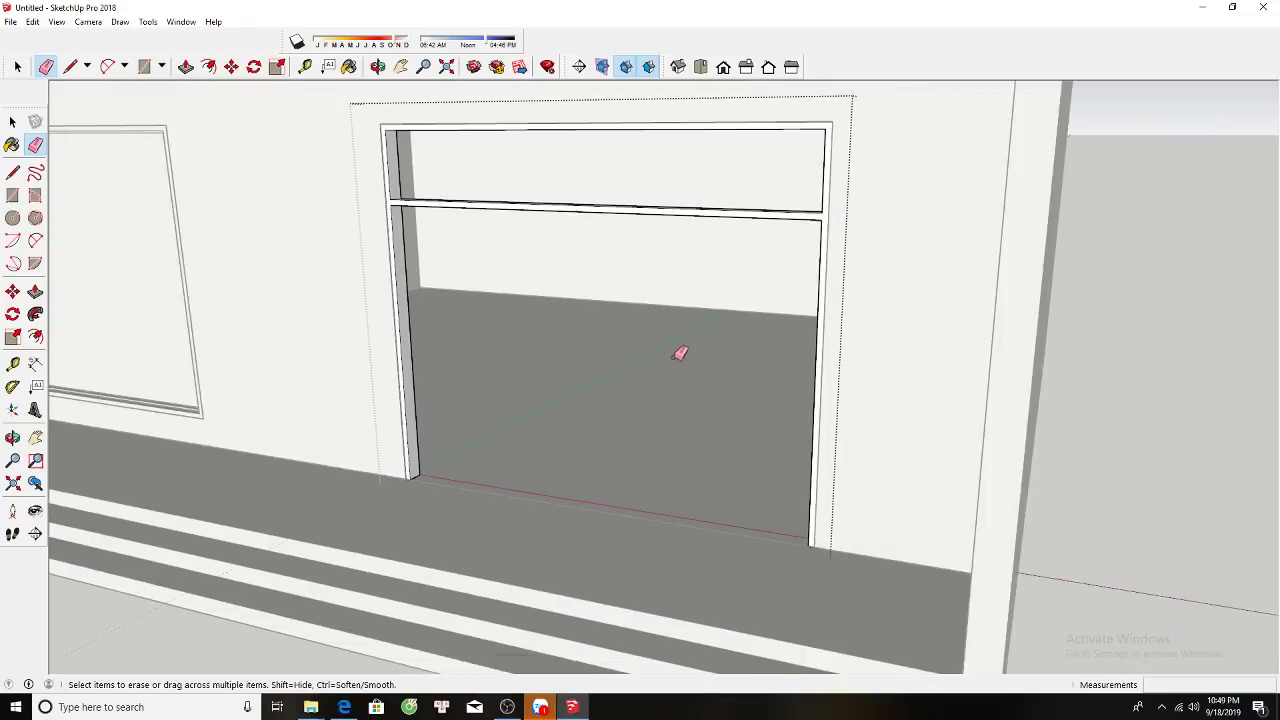
scroll(600, 300, "down", 2)
key("space")
scroll(469, 205, "up", 3)
scroll(469, 205, "up", 2)
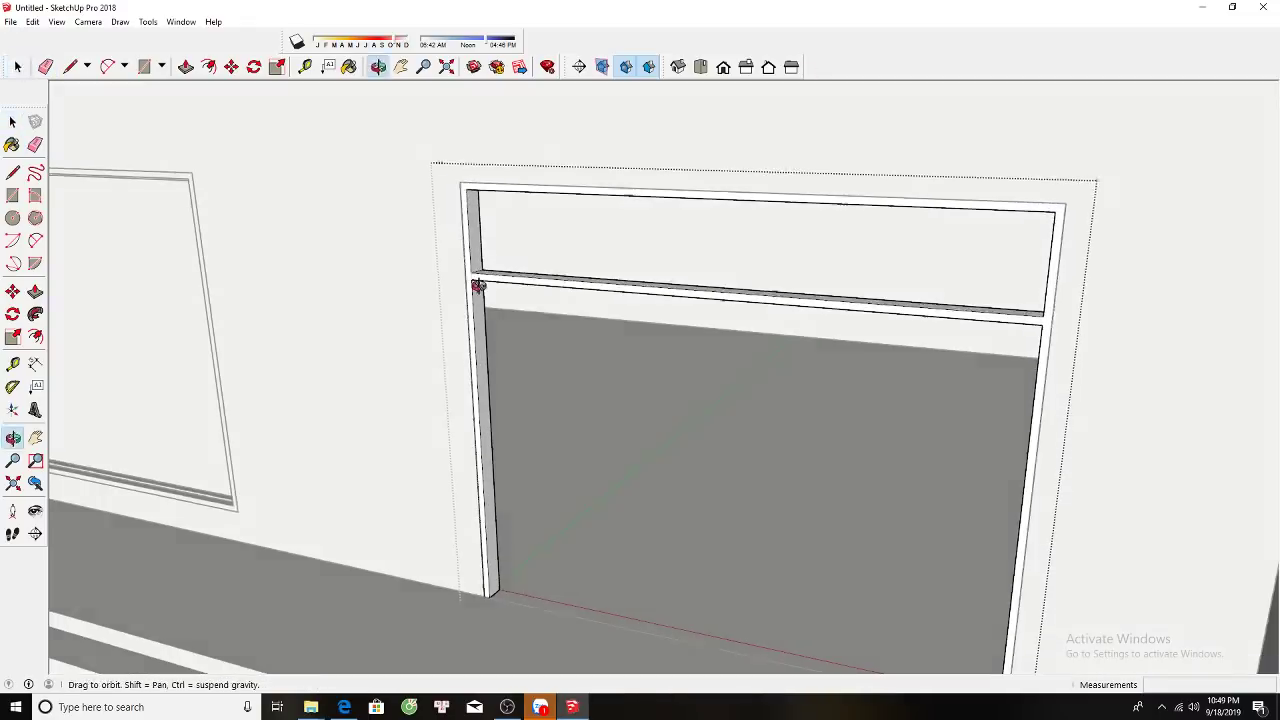
Copy an edge 50 mm along the top bar to mark the mullion width.
middle_click_drag(474, 220, 476, 283)
key("m")
key("ctrl")
left_click(470, 279)
scroll(470, 279, "down", 1)
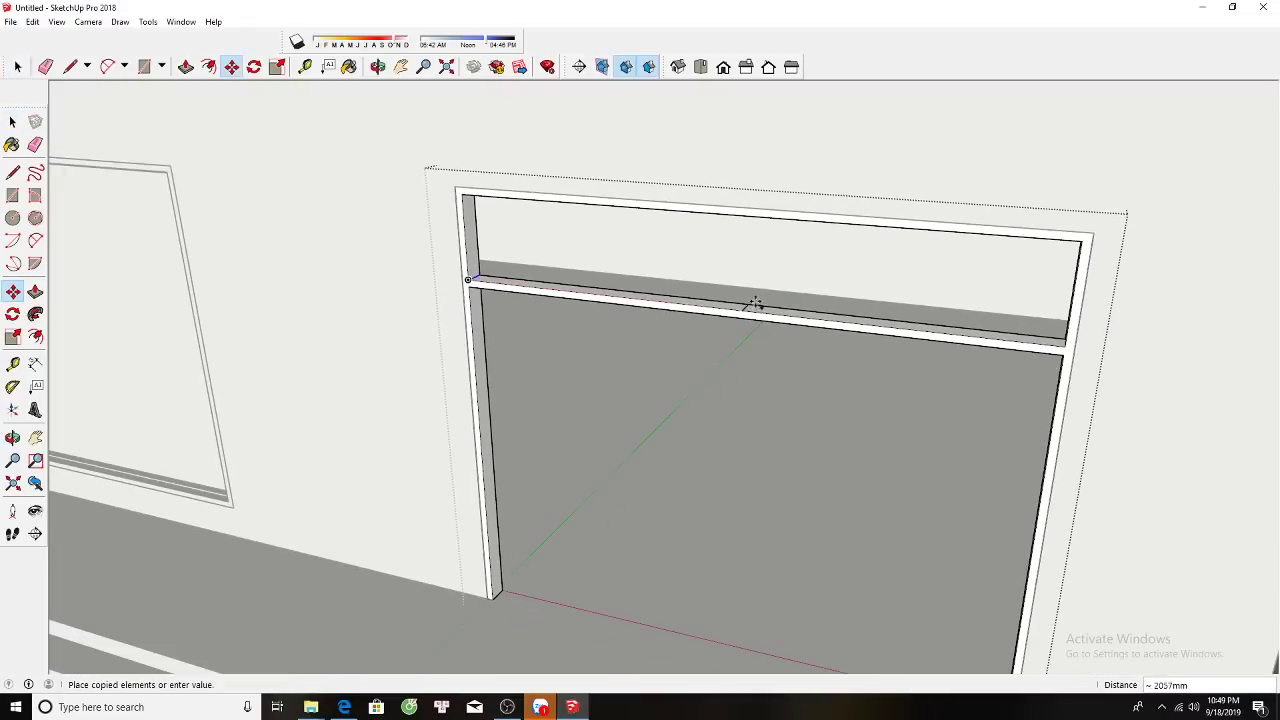
scroll(740, 311, "up", 2)
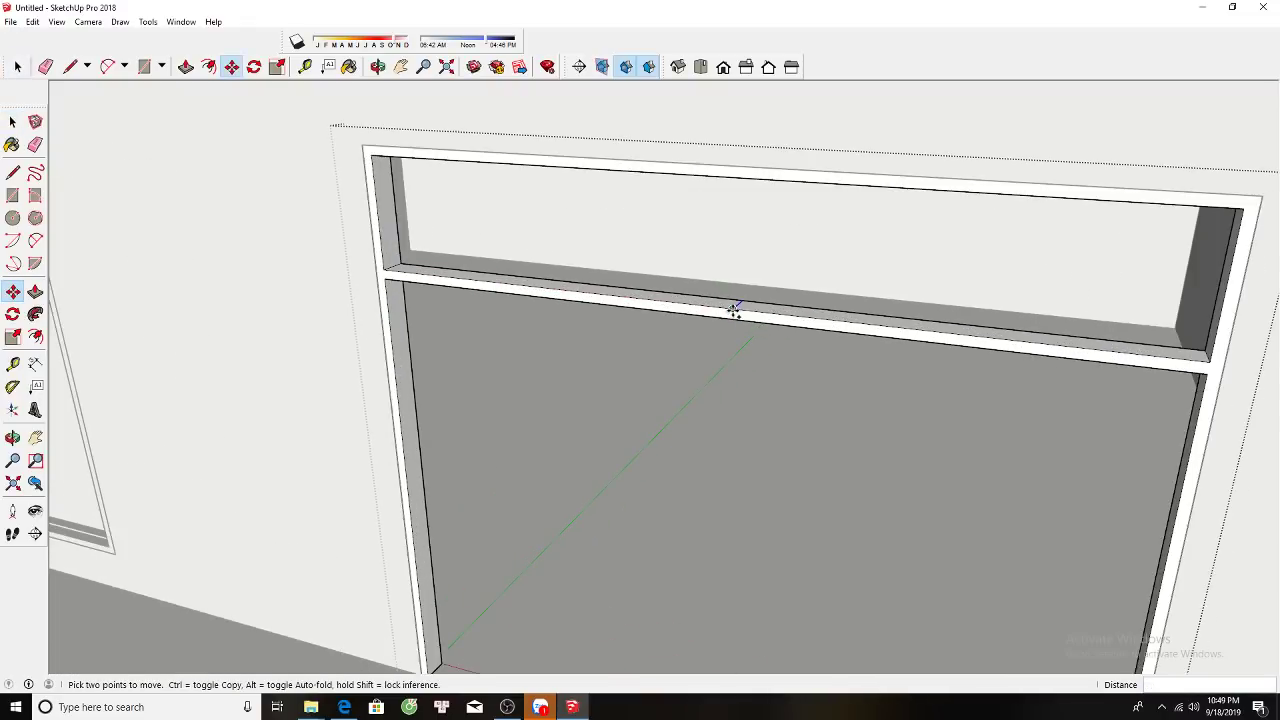
left_click(716, 311)
key("space")
scroll(728, 308, "up", 2)
scroll(731, 305, "up", 1)
Pull the small face up into a vertical mullion reaching the top frame.
key("m")
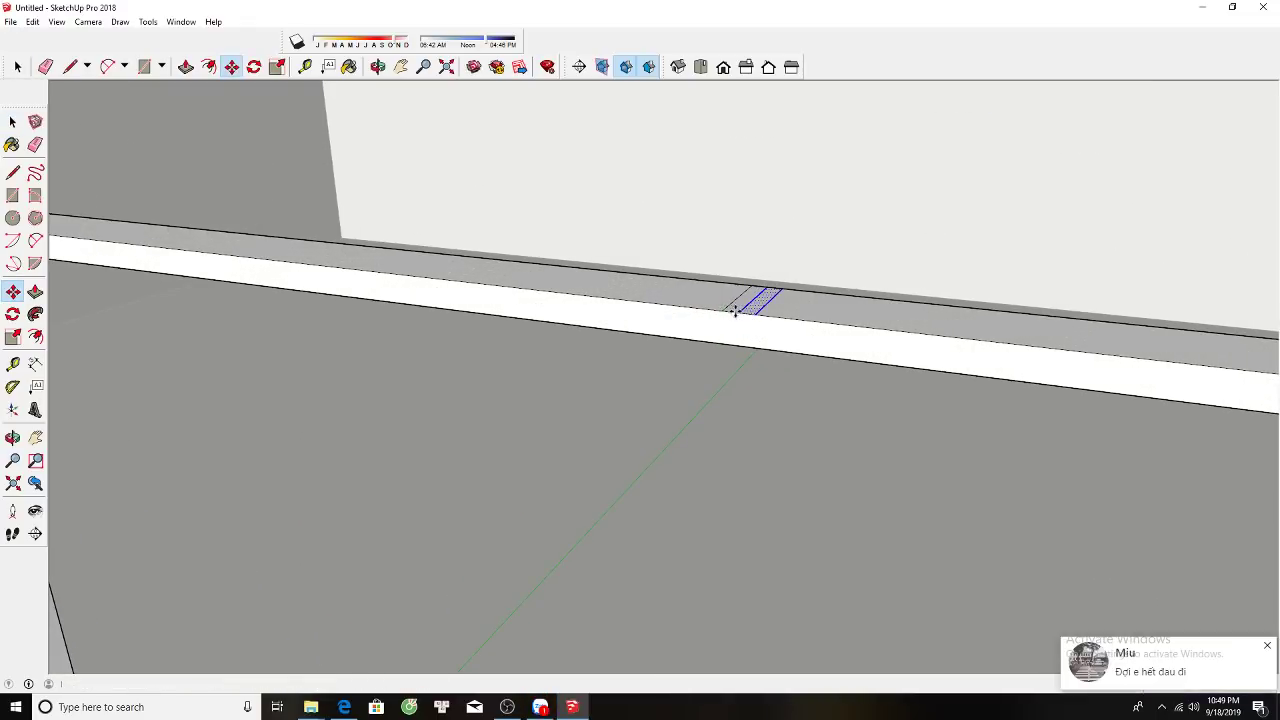
key("e")
scroll(743, 305, "down", 1)
key("p")
scroll(745, 307, "down", 3)
left_click_drag(743, 306, 762, 188)
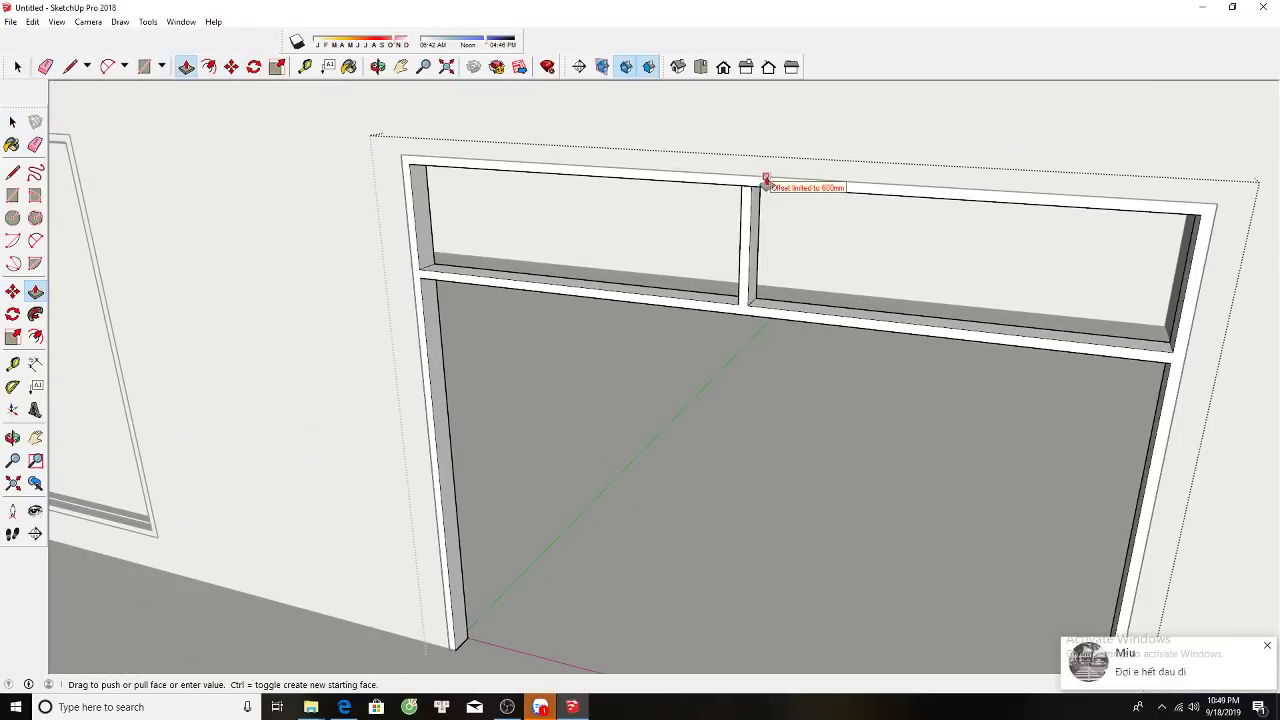
left_click(762, 188)
Erase the leftover edge where the mullion meets the frame.
scroll(757, 180, "up", 2)
key("e")
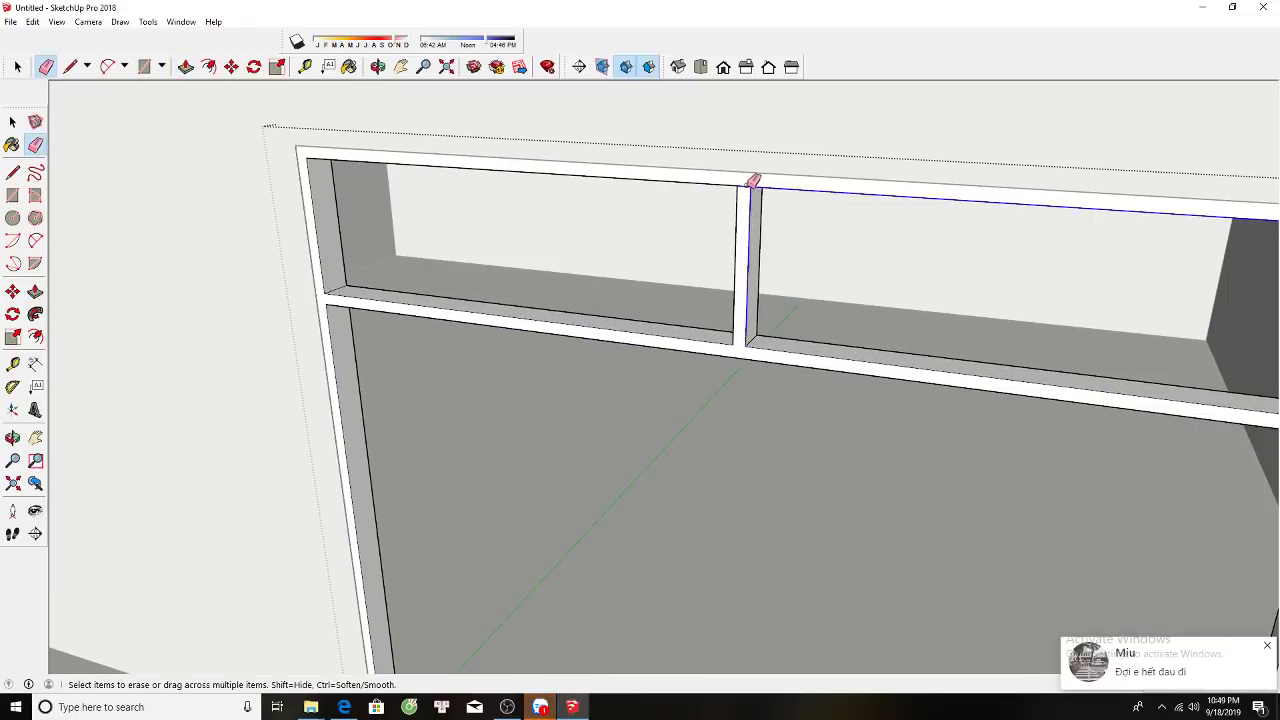
scroll(748, 182, "up", 1)
left_click(747, 181)
key("space")
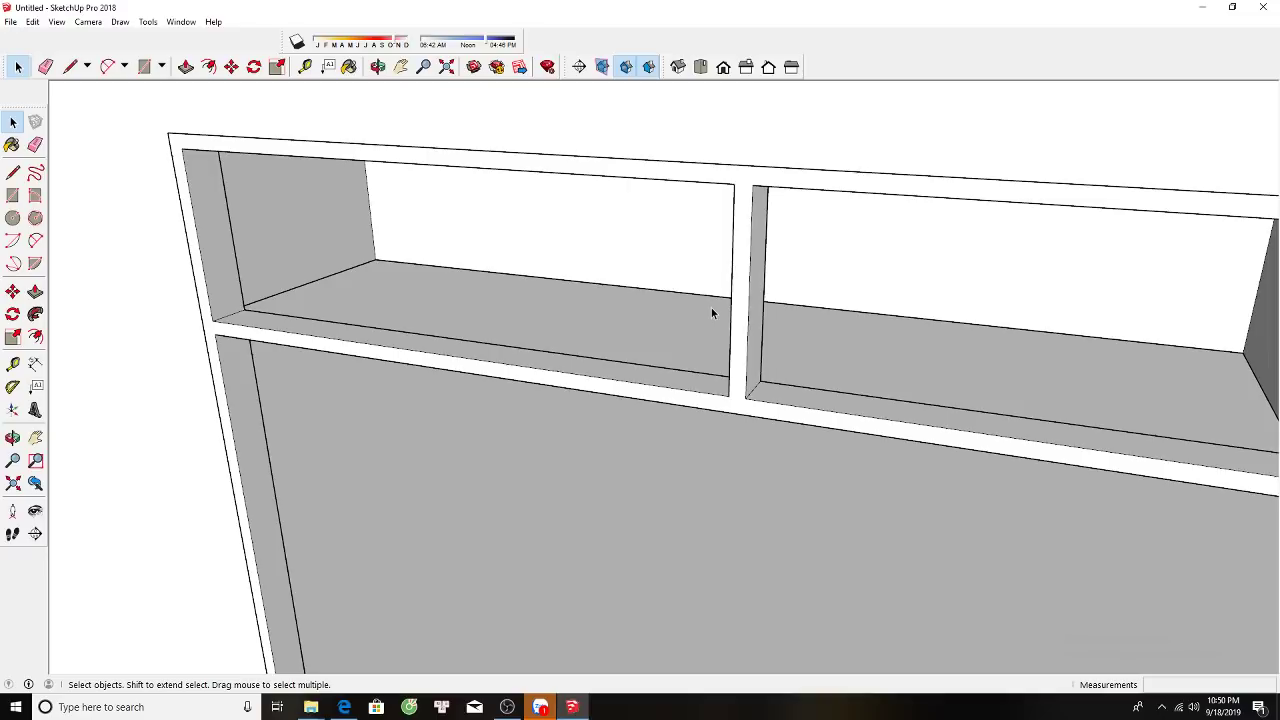
Draw a rectangle filling the doorway from the header's lower-left corner.
mouse_move(711, 313)
middle_mouse_down()
mouse_move(577, 316)
mouse_move(509, 220)
mouse_move(480, 263)
middle_mouse_up()
key("r")
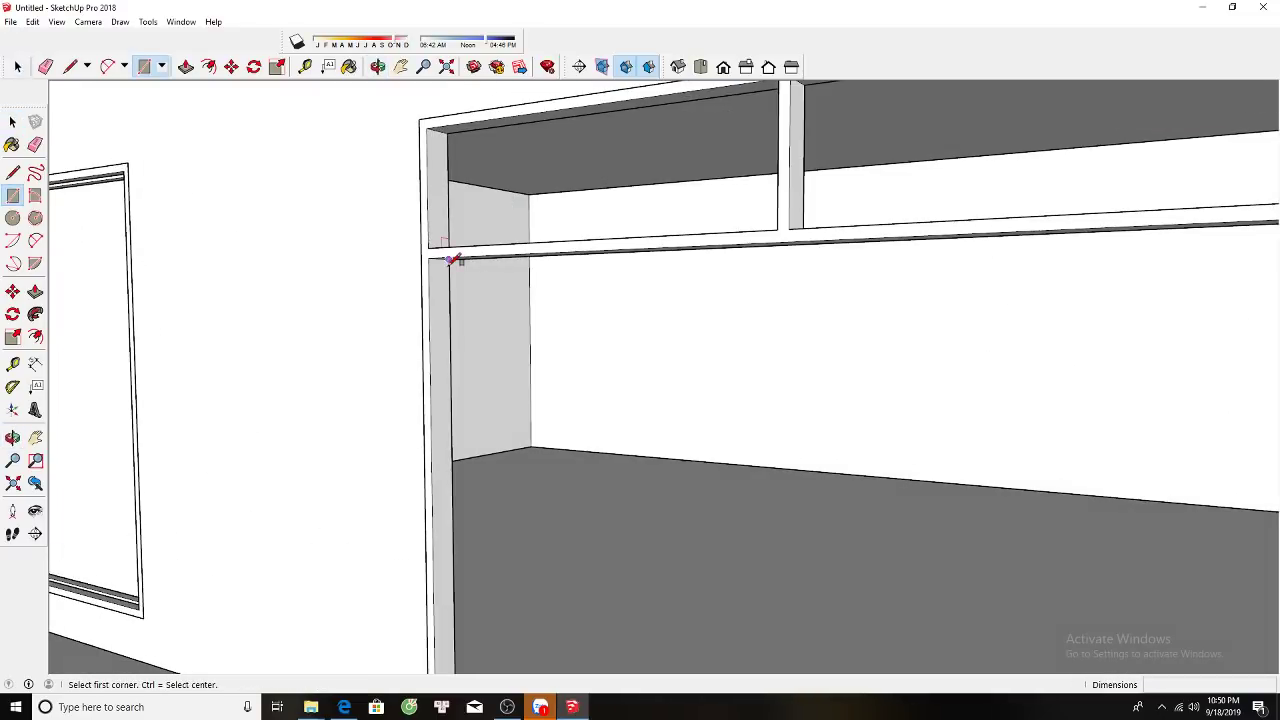
left_click(454, 257)
scroll(452, 260, "down", 3)
middle_click_drag(525, 340, 857, 457)
scroll(870, 470, "up", 5)
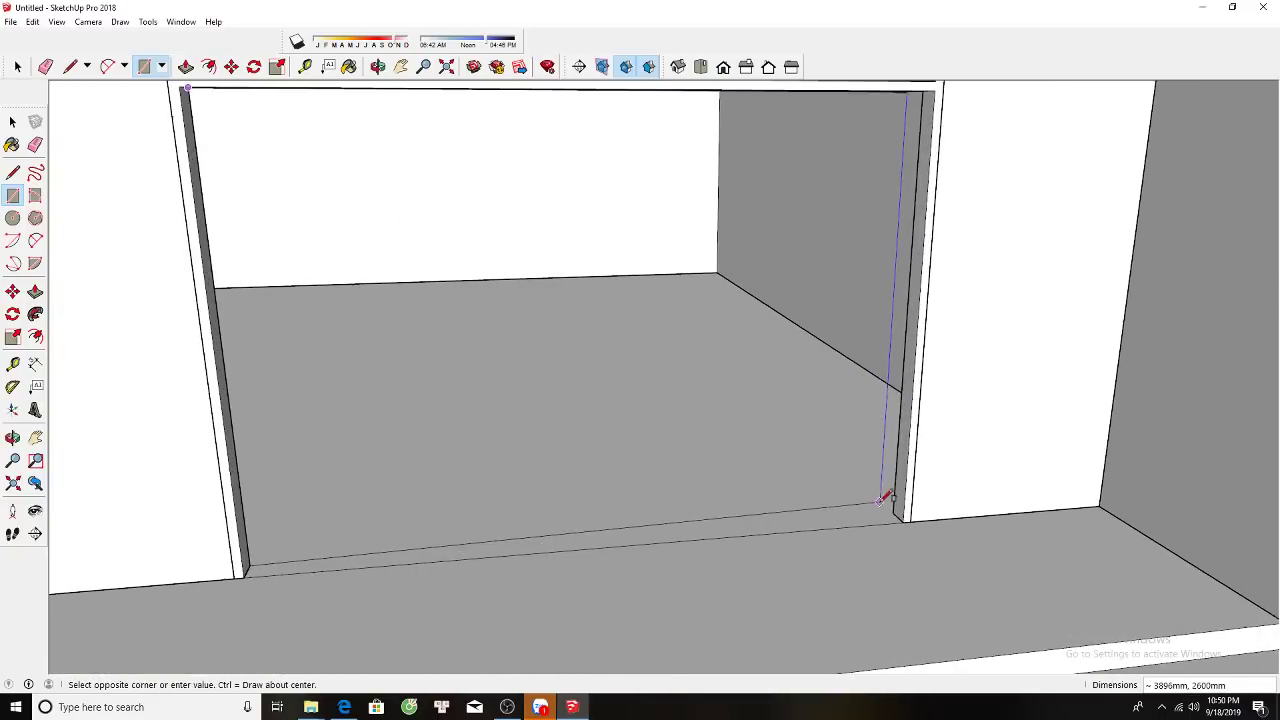
left_click(896, 515)
key("space")
Copy the left door edge to the far side and array it with /4.
key("p")
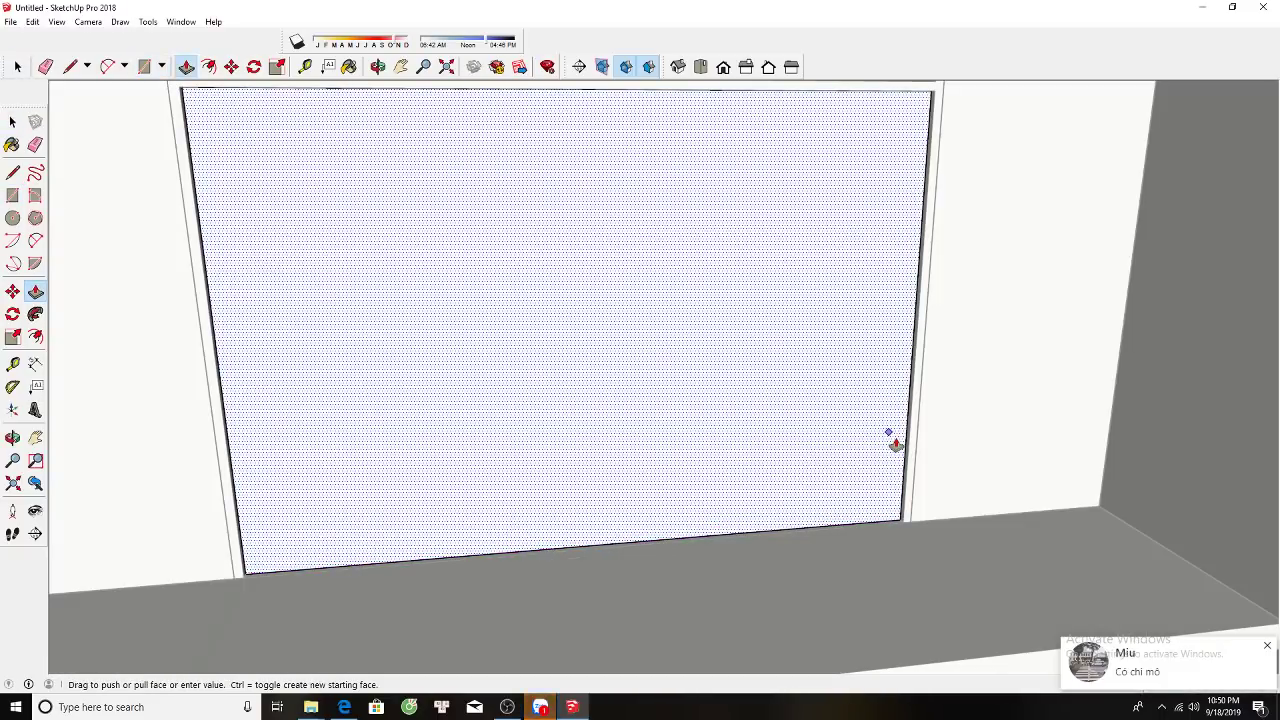
mouse_move(895, 443)
middle_mouse_down()
mouse_move(522, 476)
mouse_move(409, 380)
middle_mouse_up()
key("space")
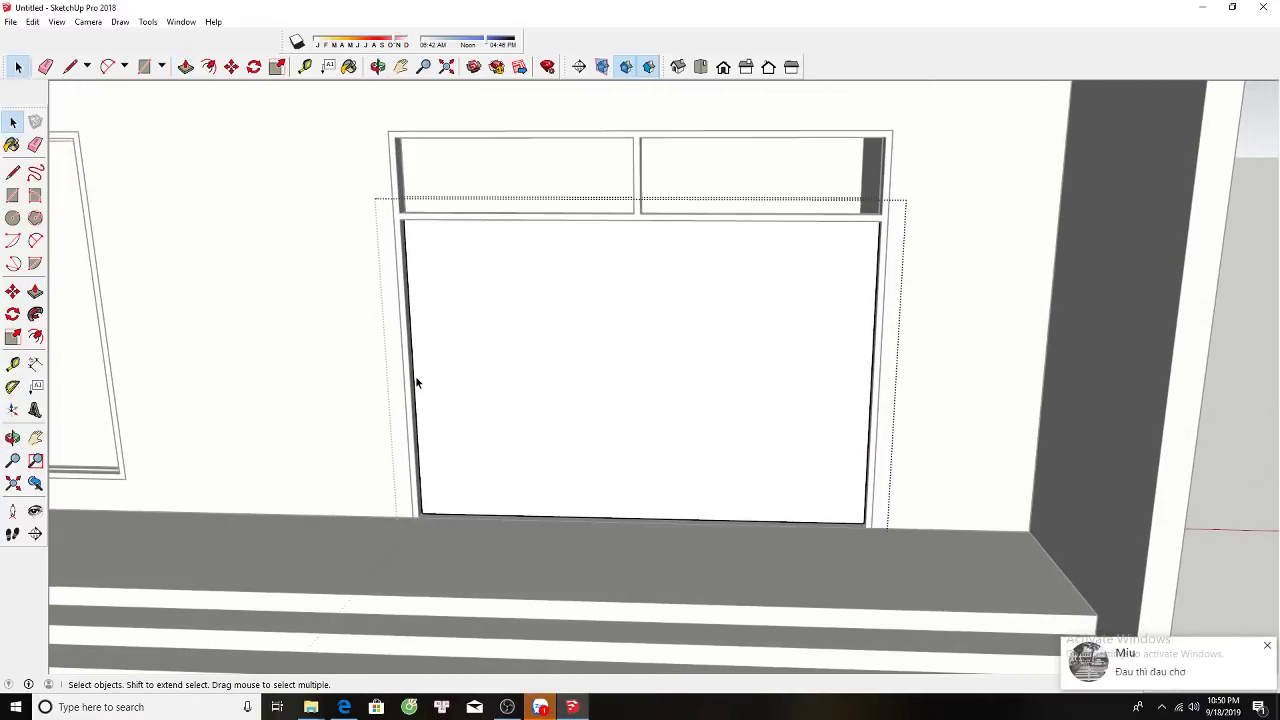
left_click(414, 380)
key("m")
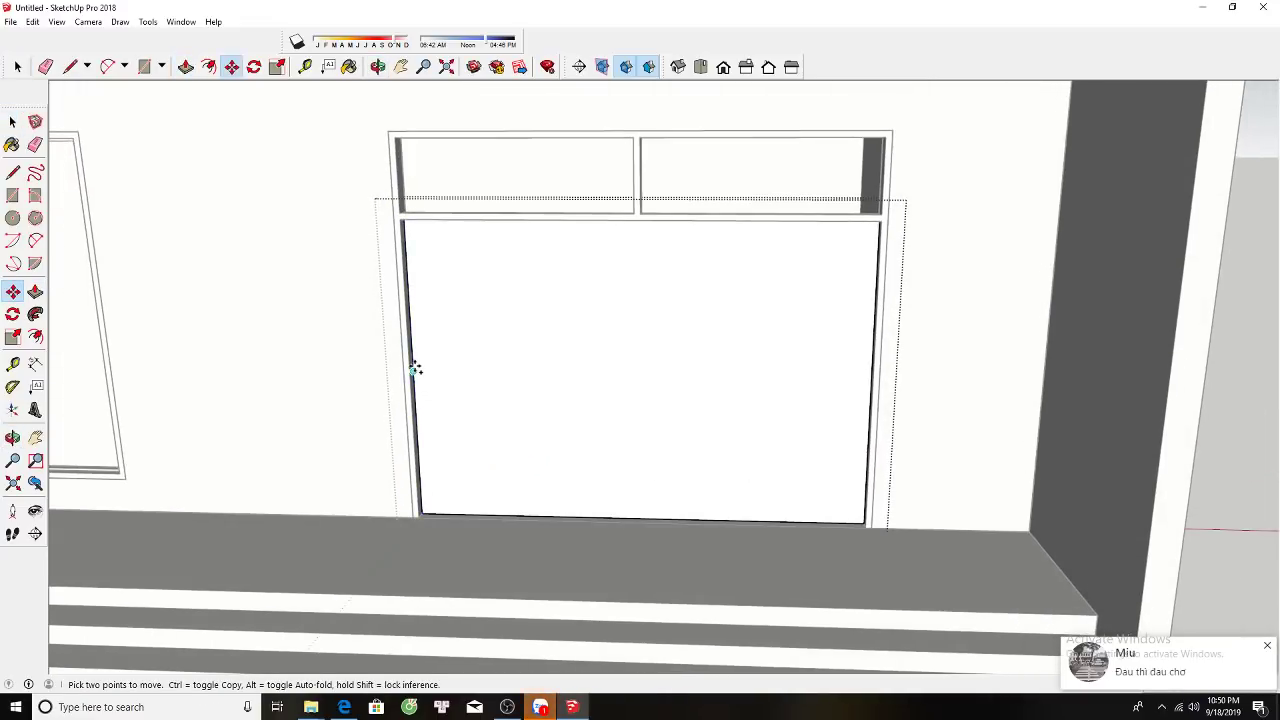
key("ctrl")
left_click(414, 366)
scroll(850, 370, "up", 1)
scroll(850, 370, "up", 1)
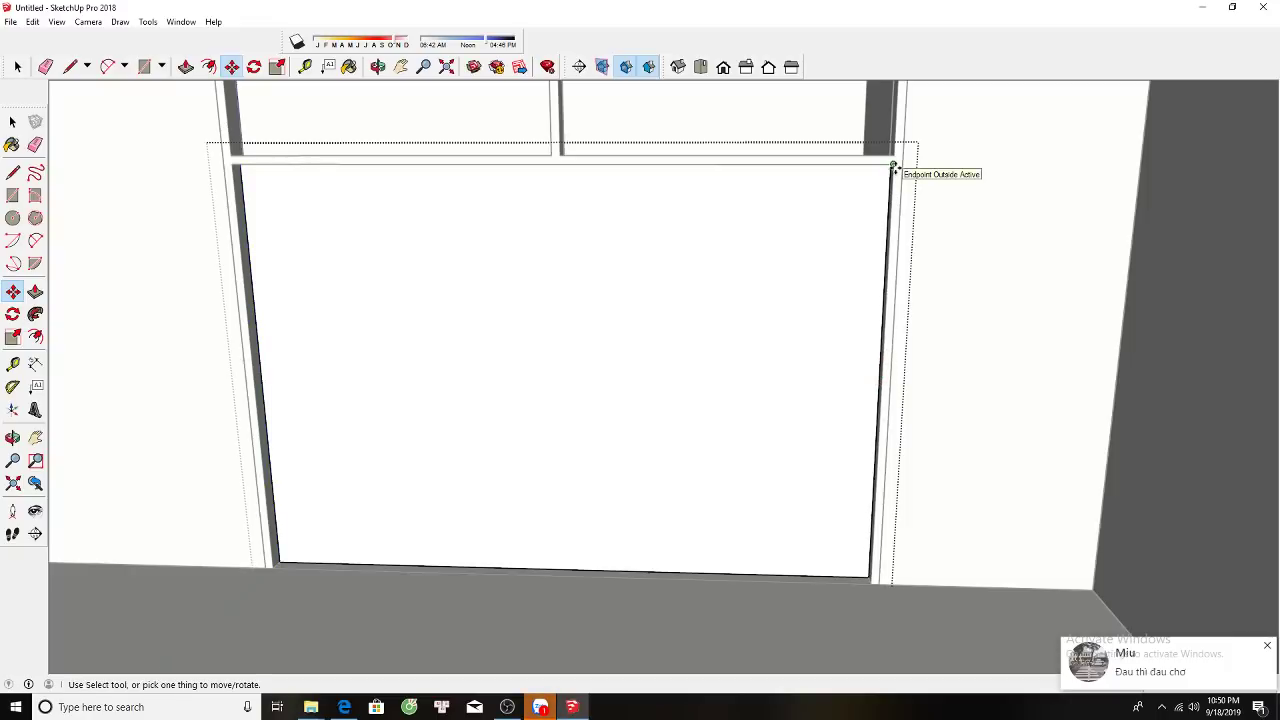
type("/4")
key("Return")
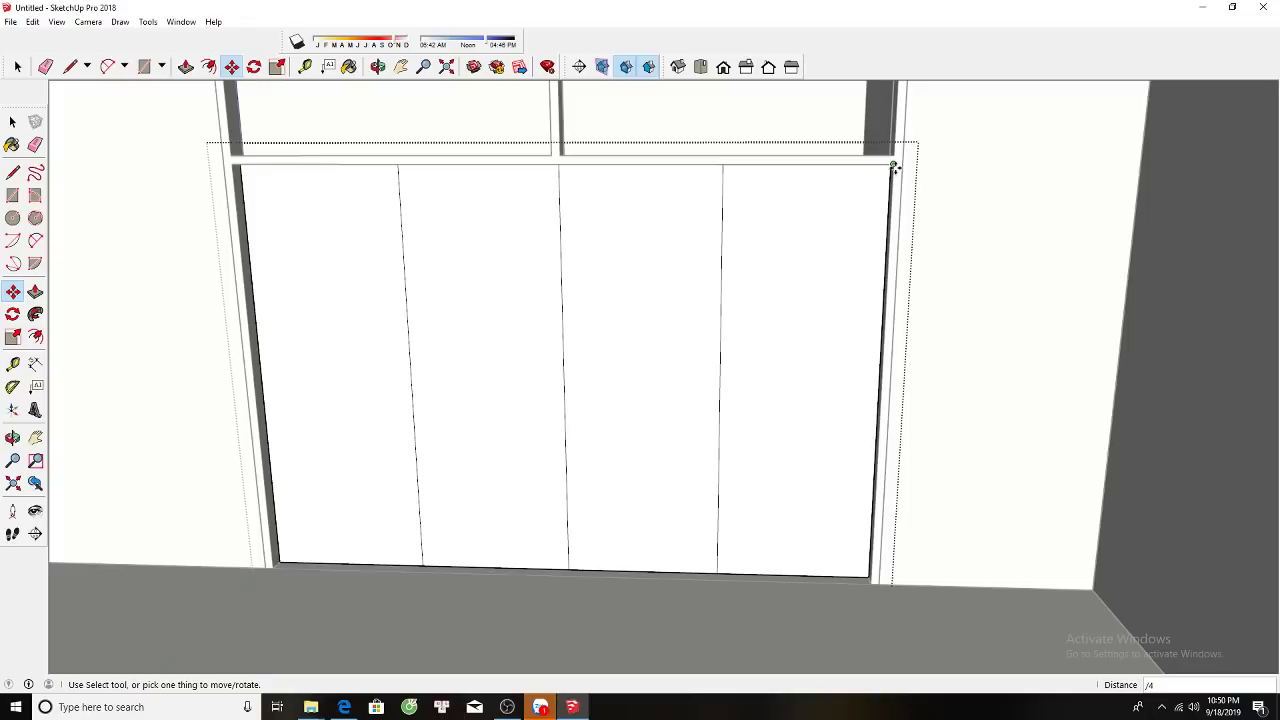
Push the three right door panels through to remove them.
key("p")
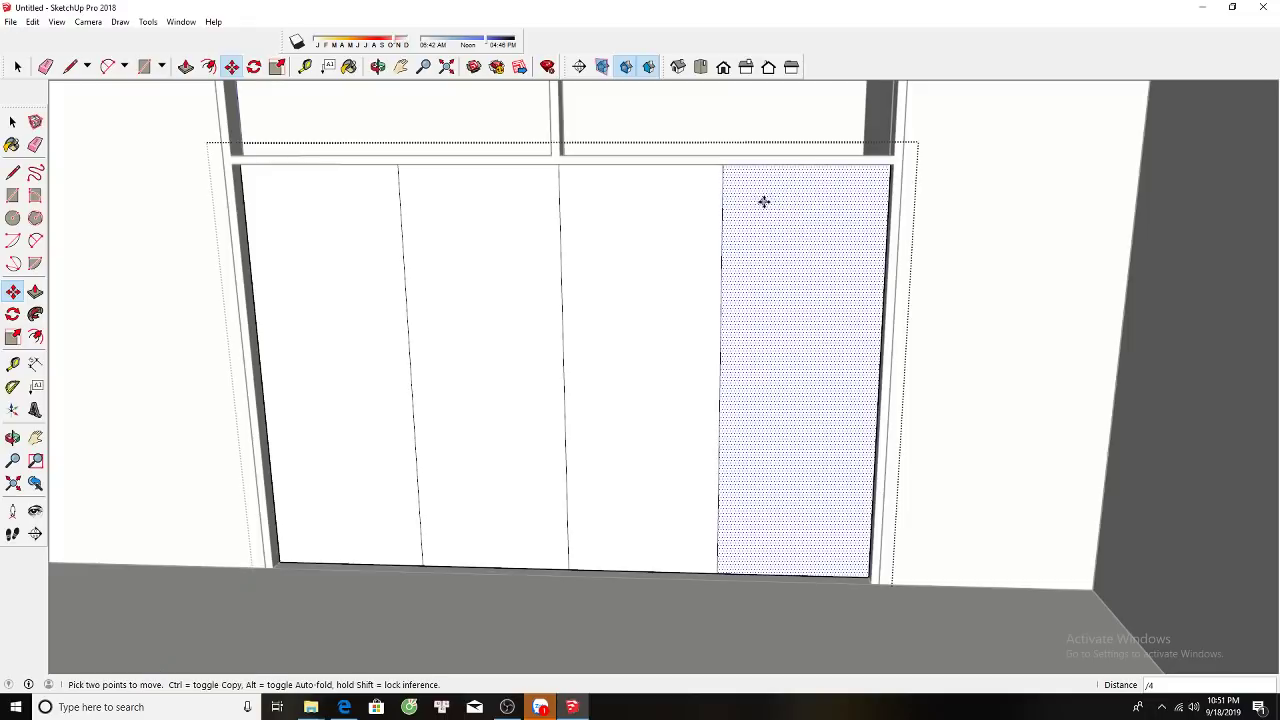
middle_click_drag(766, 200, 784, 318)
left_click(784, 318)
left_click(784, 318)
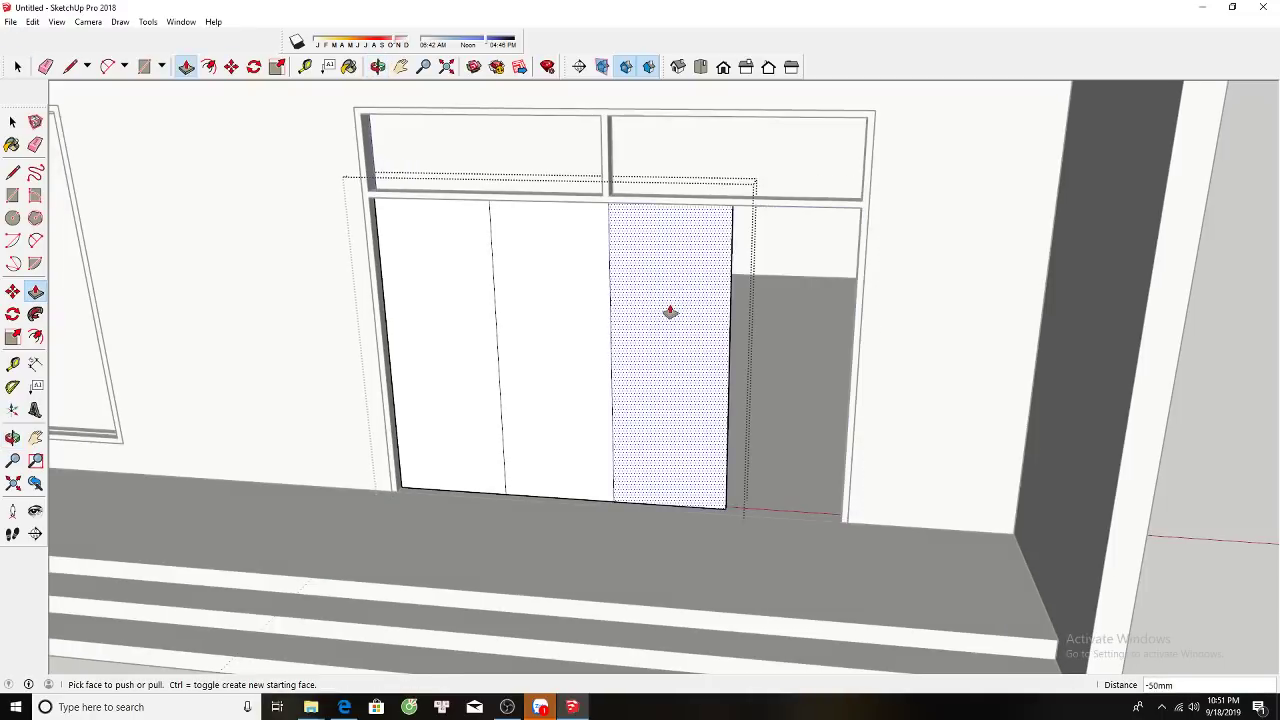
double_click(669, 309)
double_click(551, 318)
Offset the left panel 100 and push its centre through to make a hollow frame.
key("f")
left_click(421, 196)
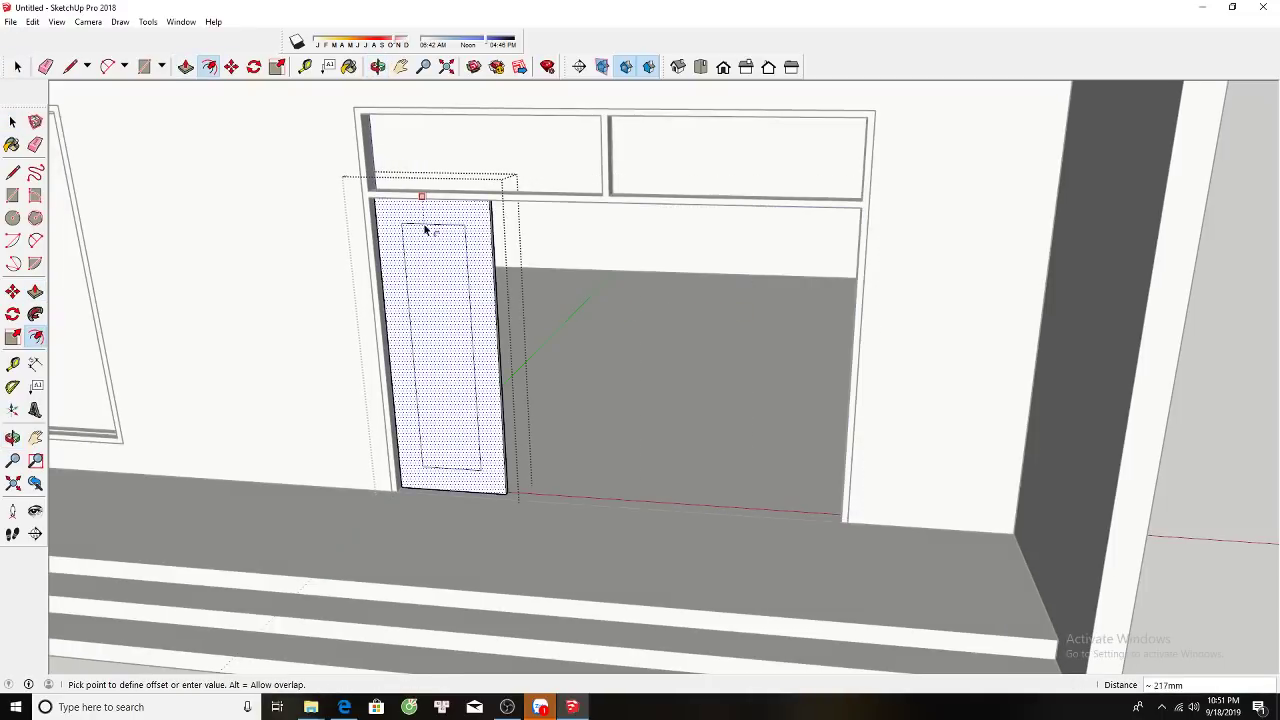
type("100")
key("Return")
key("space")
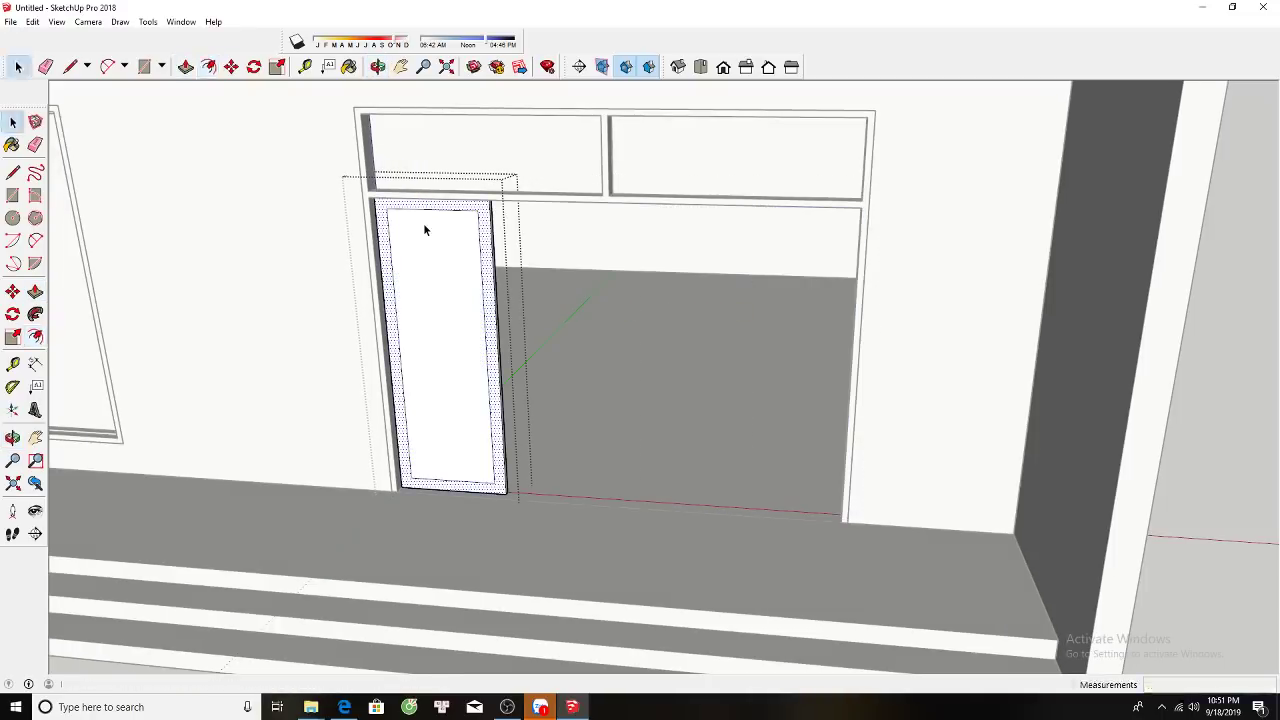
left_click(423, 223)
key("Delete")
key("p")
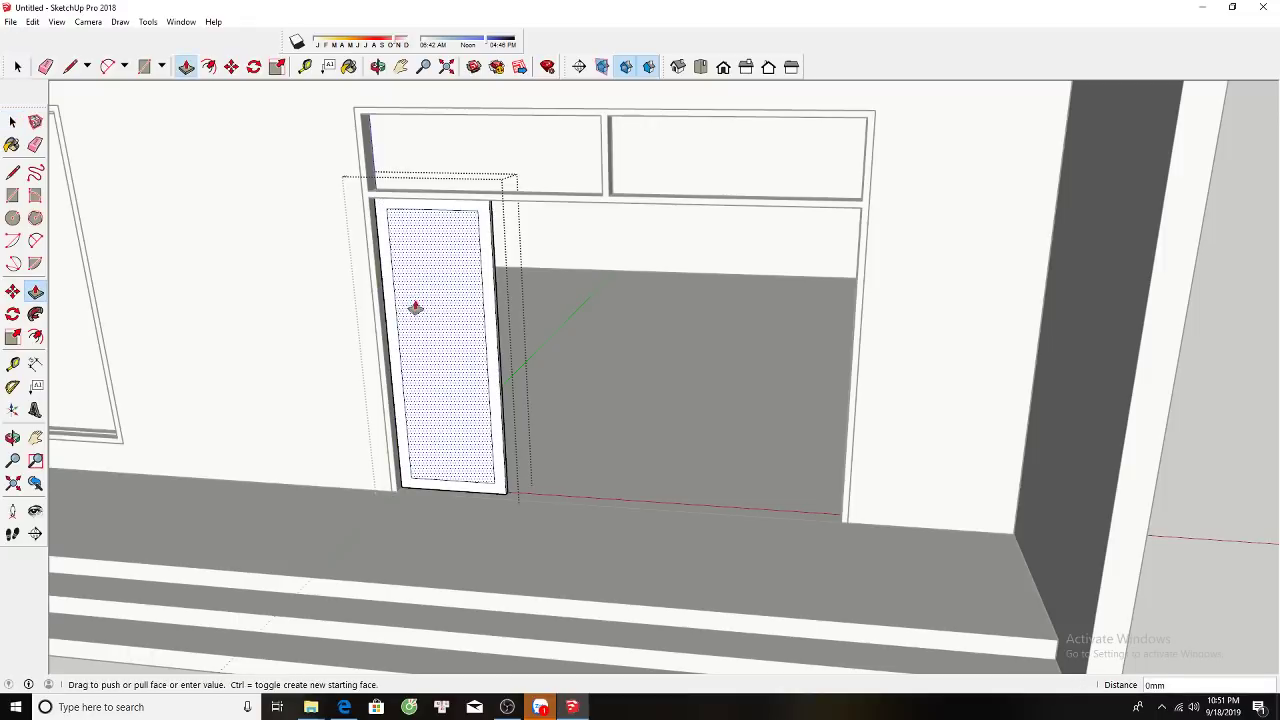
left_click(417, 303)
left_click(423, 277)
key("space")
Copy the framed door to the right with 3x, giving four doors.
left_click(380, 211)
key("m")
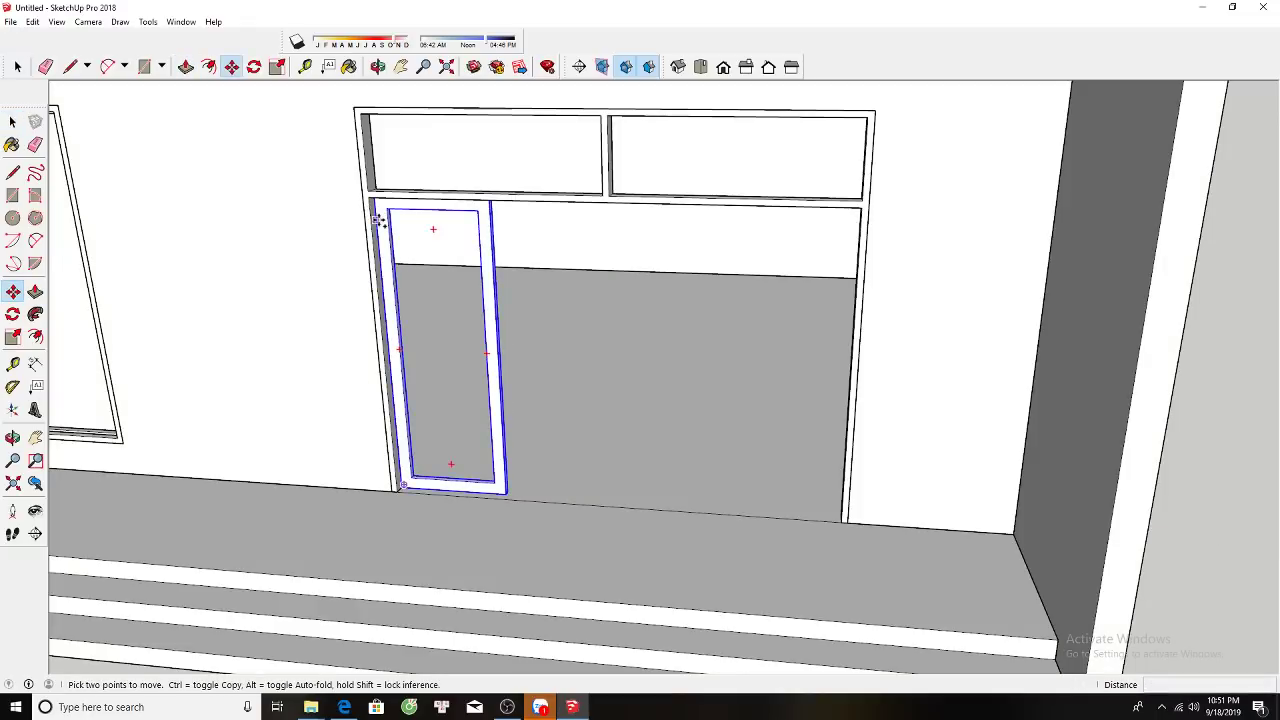
key("ctrl")
left_click(380, 214)
left_click(492, 218)
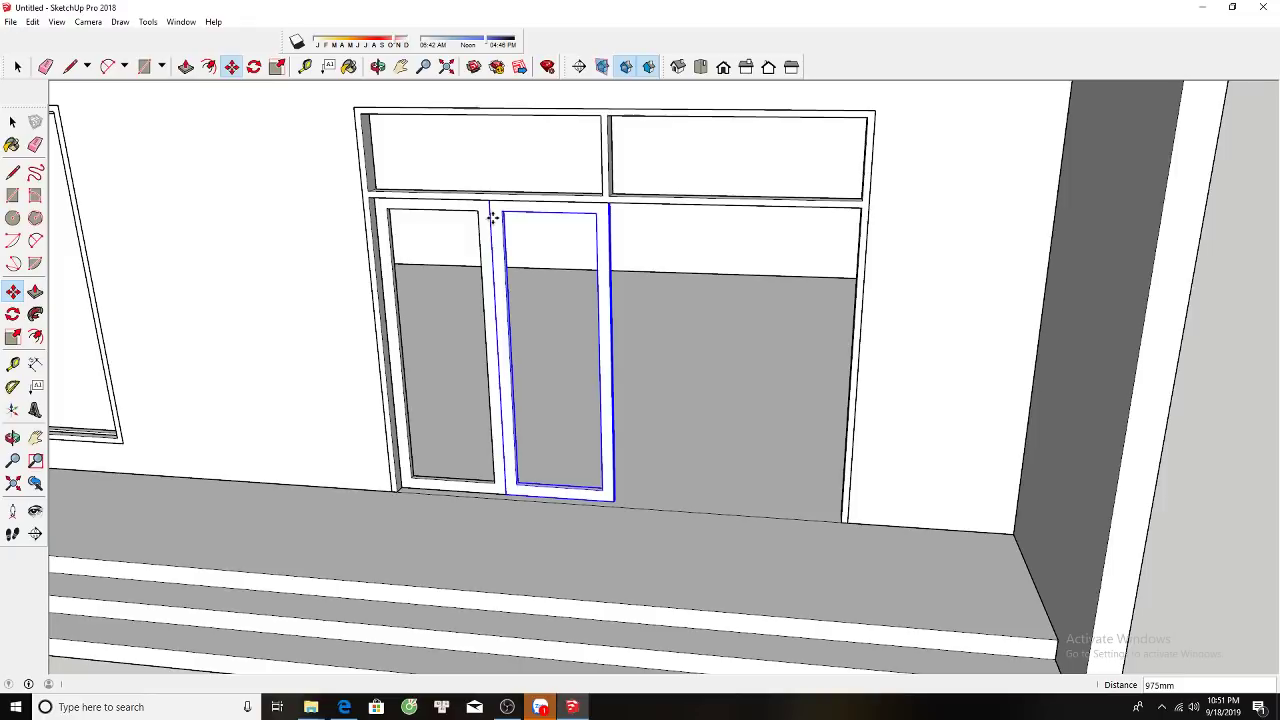
type("3x")
key("Return")
key("space")
Orbit and zoom to a frontal view to review the four doors.
scroll(563, 300, "down", 5)
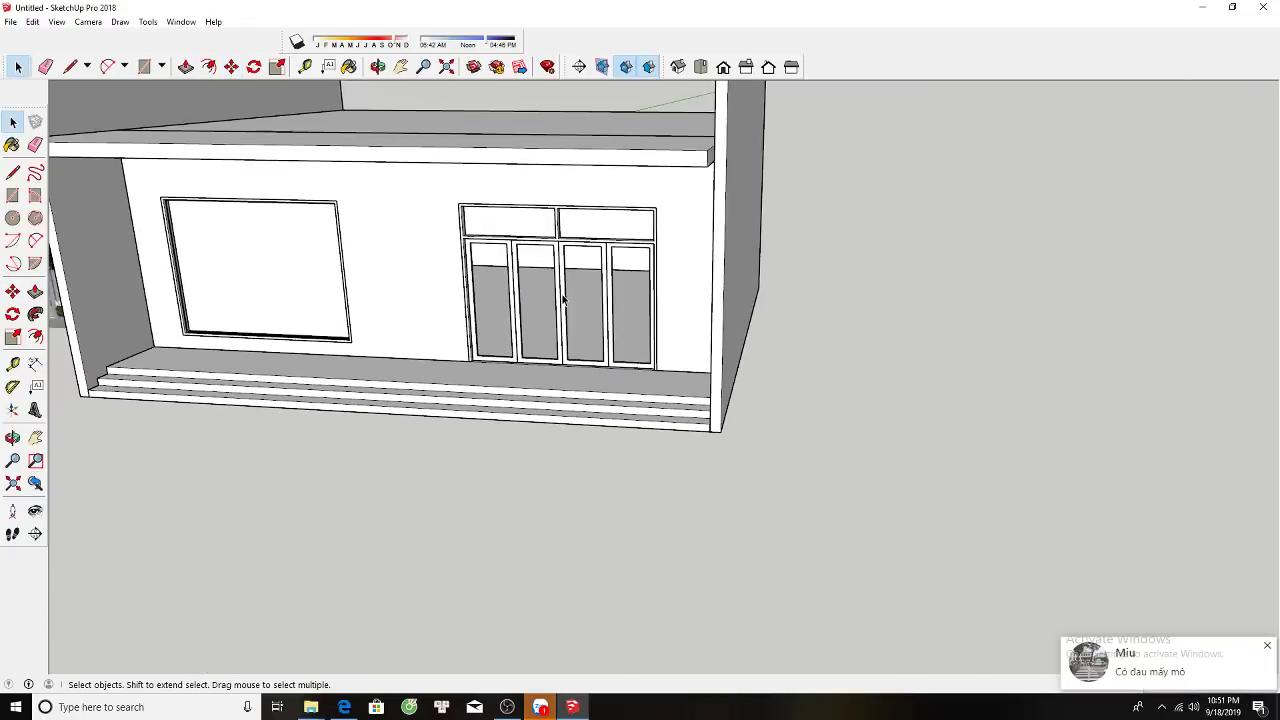
middle_click_drag(563, 300, 531, 257)
scroll(640, 323, "down", 3)
scroll(606, 357, "down", 2)
scroll(414, 337, "up", 2)
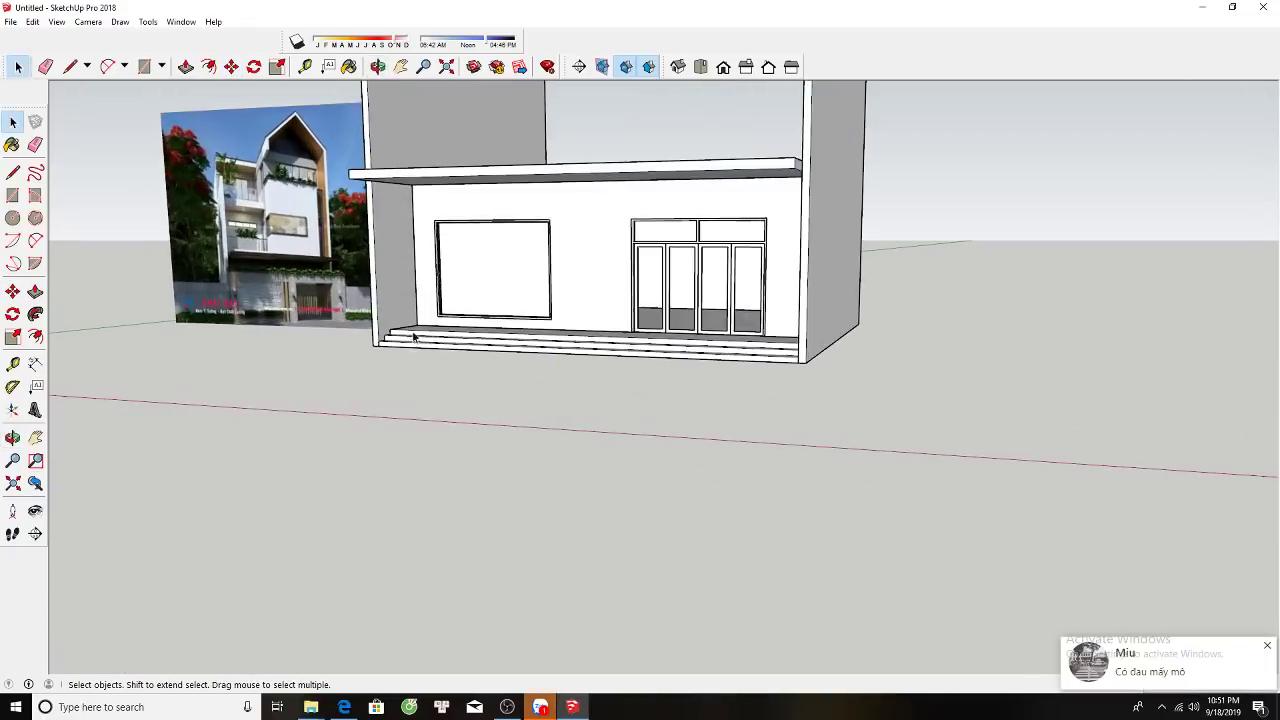
scroll(293, 285, "up", 3)
scroll(293, 285, "down", 2)
scroll(854, 186, "down", 1)
scroll(820, 205, "up", 3)
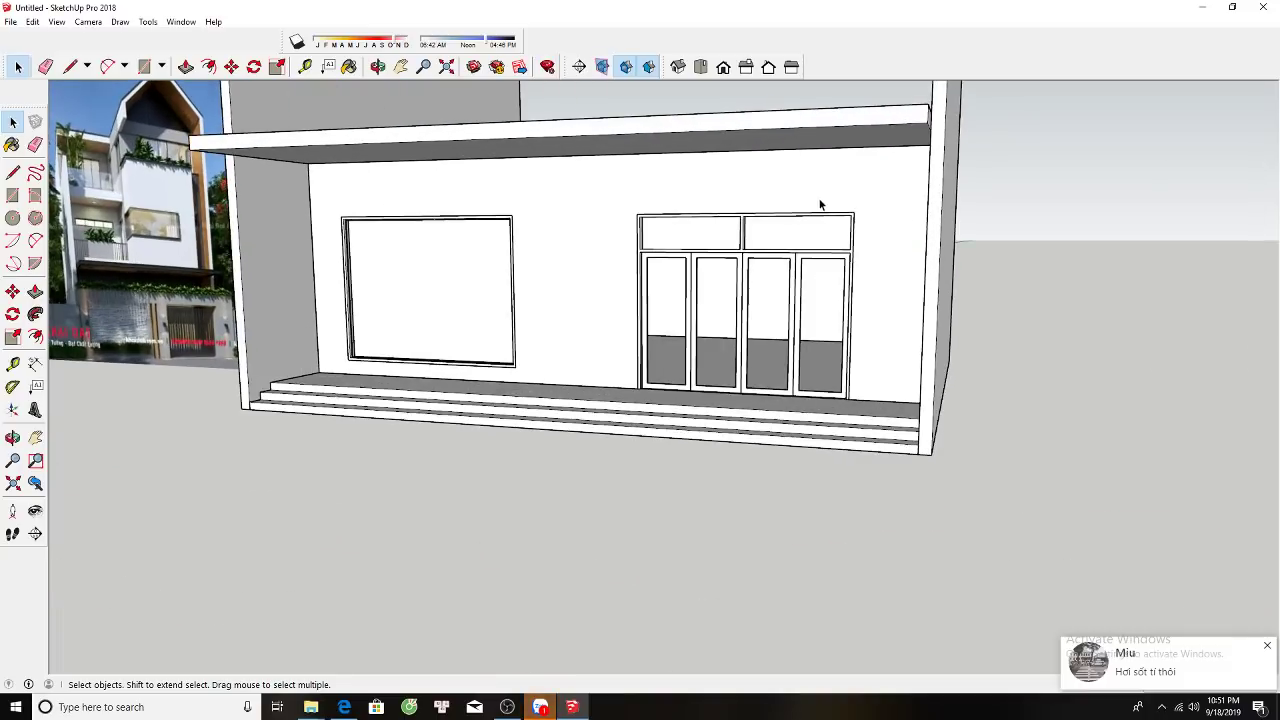
scroll(691, 229, "up", 2)
scroll(691, 229, "down", 3)
middle_click_drag(674, 229, 663, 225)
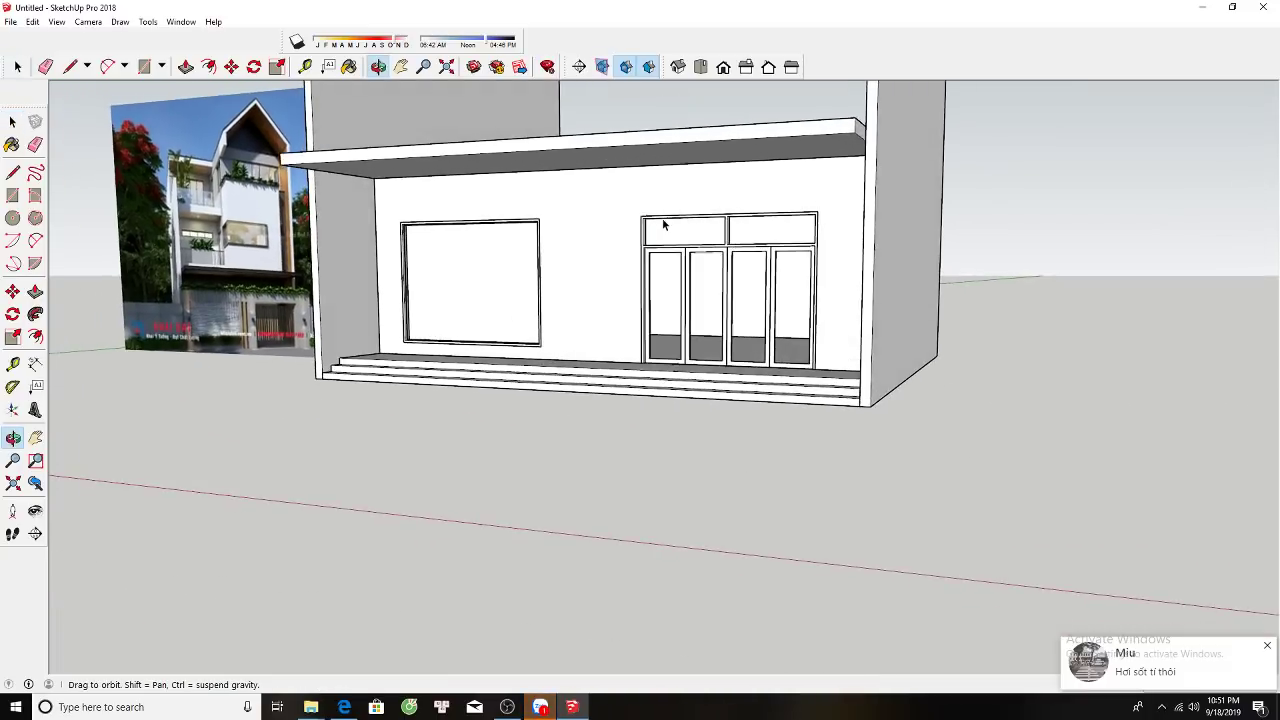
scroll(663, 225, "up", 3)
scroll(649, 220, "up", 3)
Draw a rectangle over the left transom opening above the doors.
key("r")
left_click(574, 160)
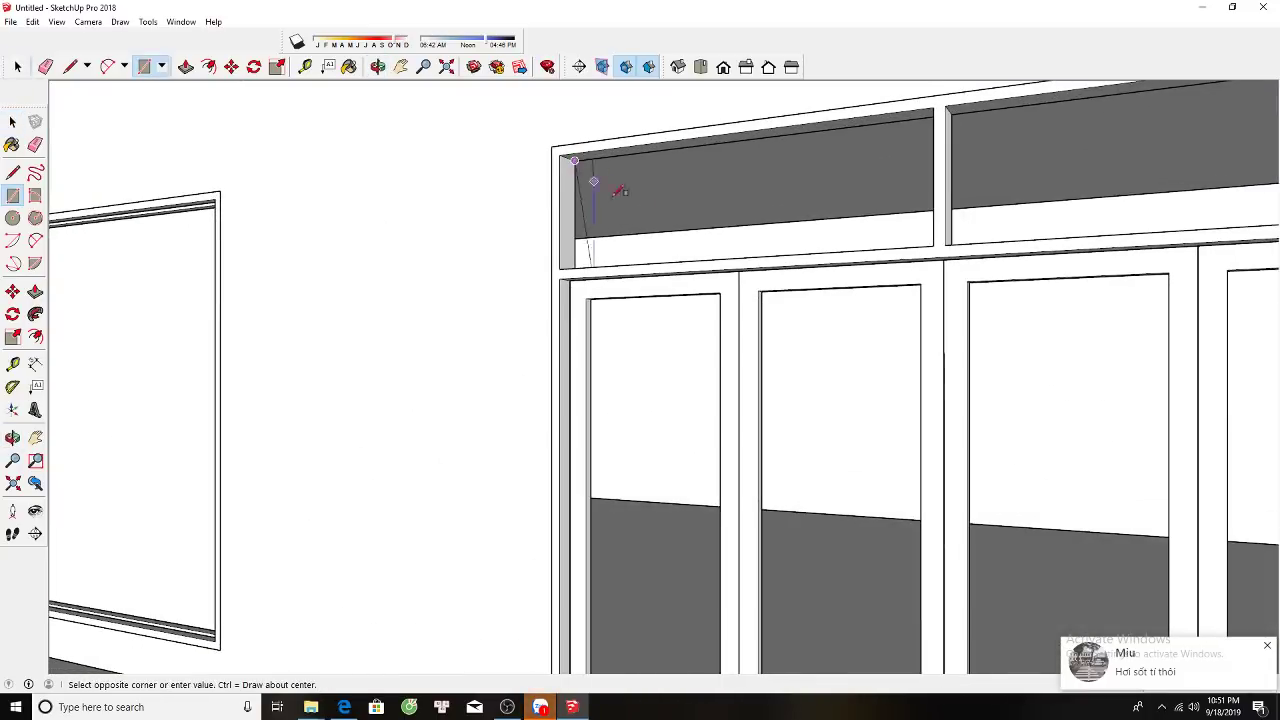
scroll(618, 190, "down", 3)
scroll(928, 277, "up", 3)
scroll(934, 294, "up", 2)
left_click(934, 300)
key("space")
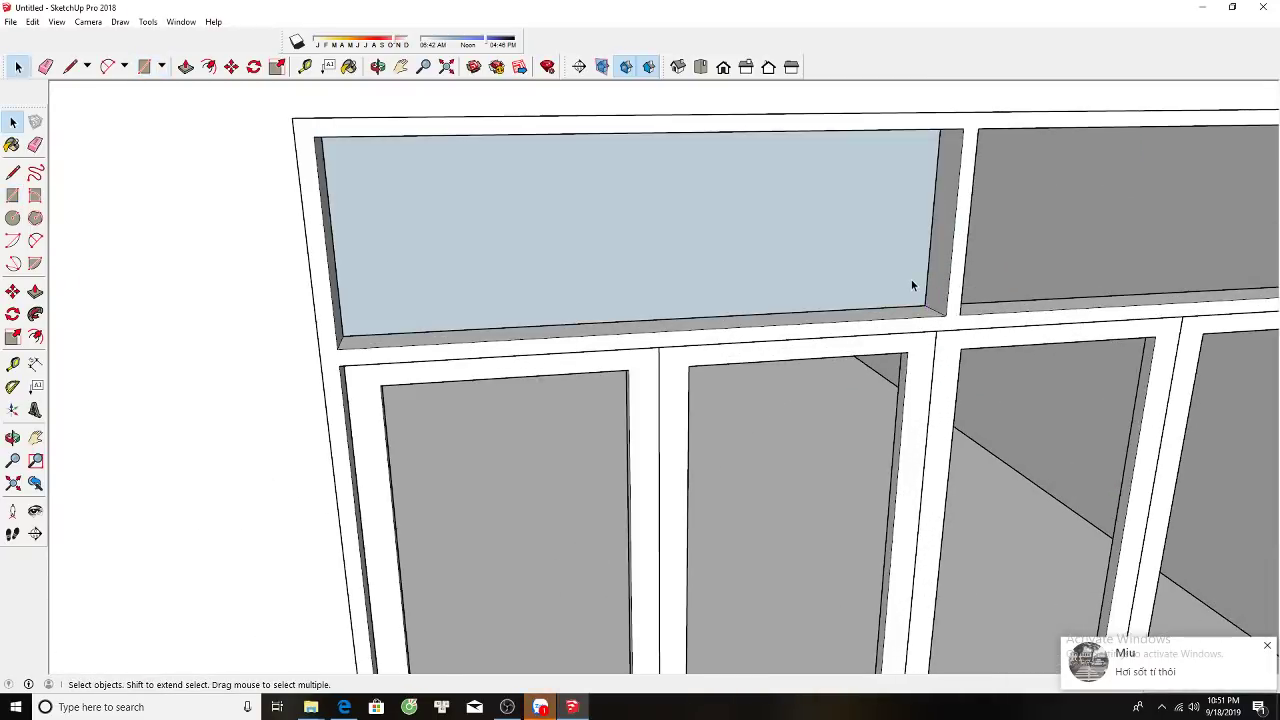
Offset the transom face inward and push/pull it into an inset frame.
key("f")
left_click(916, 226)
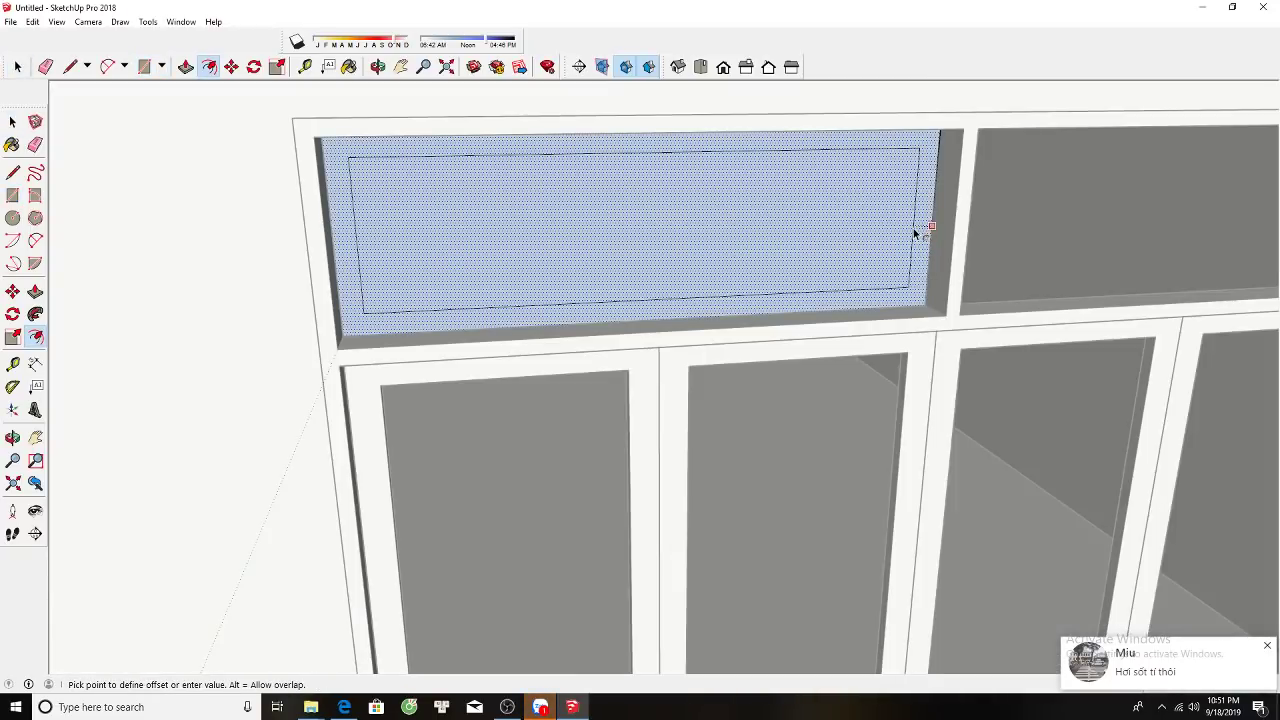
left_click(913, 228)
key("space")
key("p")
left_click(888, 285)
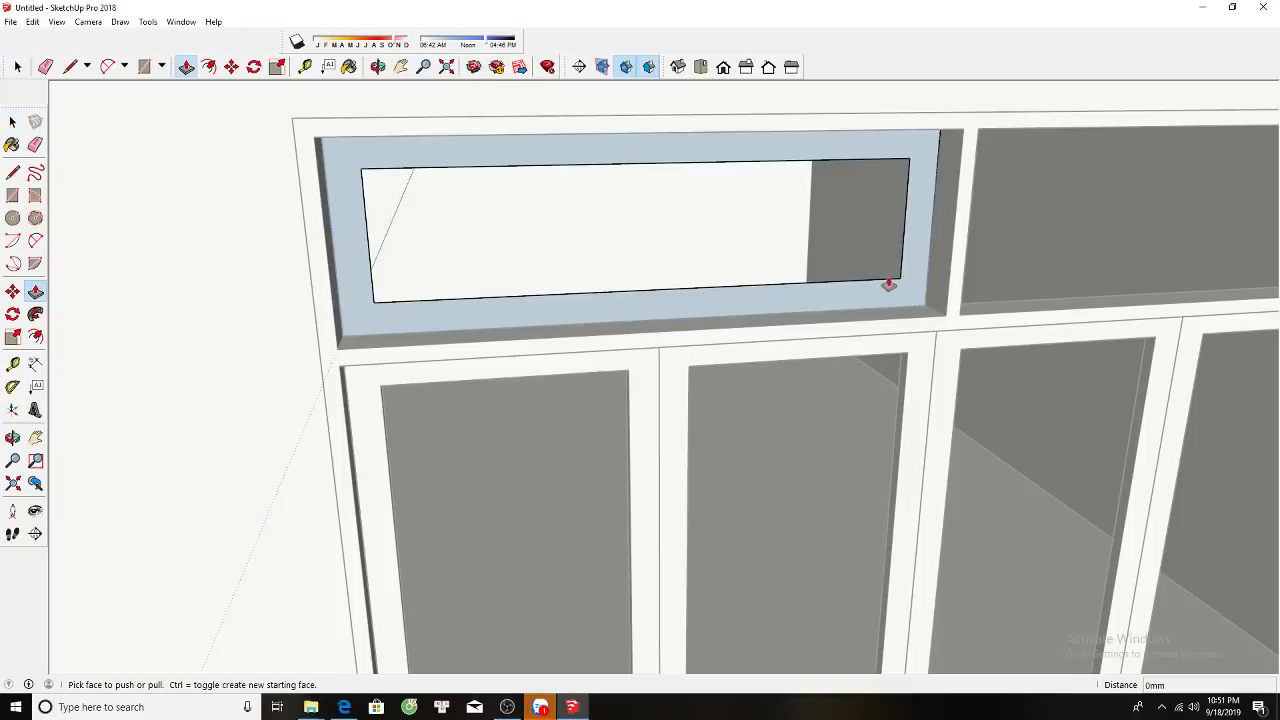
left_click(888, 285)
left_click(920, 349)
key("space")
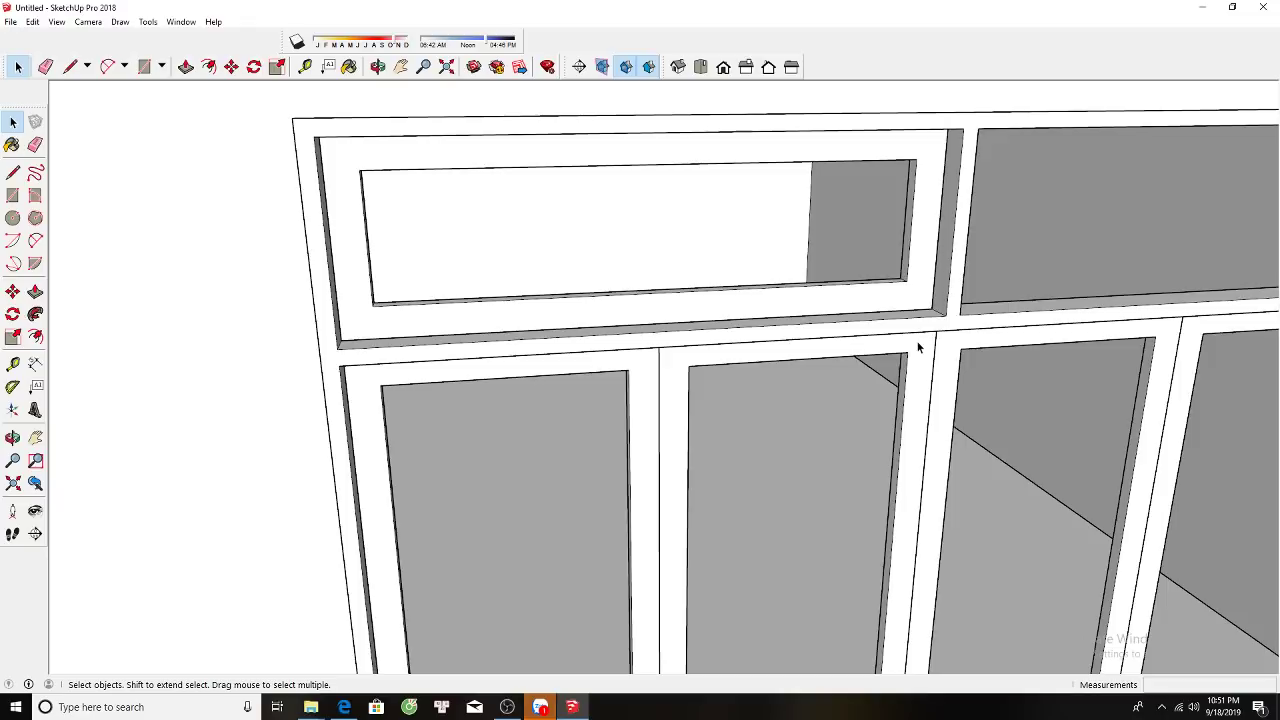
Copy the left transom frame into the right transom opening.
scroll(918, 347, "down", 2)
scroll(906, 294, "down", 2)
left_click(722, 296)
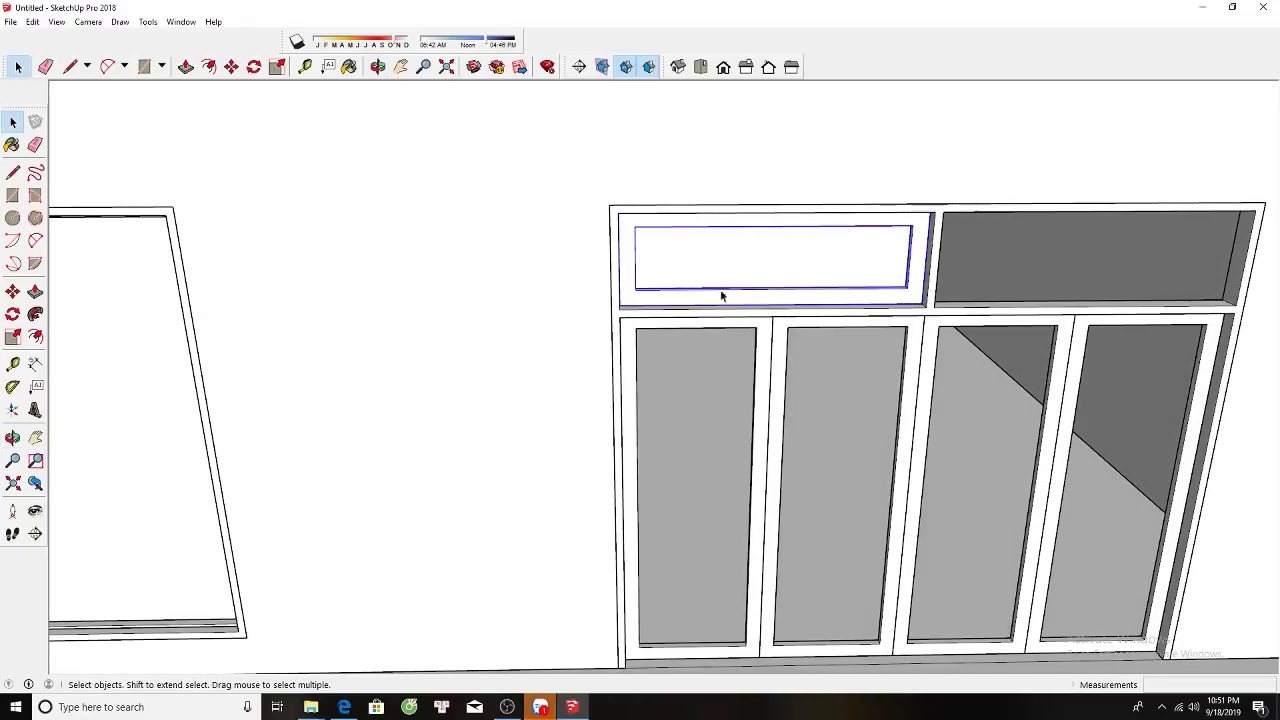
key("m")
left_click(619, 307)
key("ctrl")
left_click(938, 310)
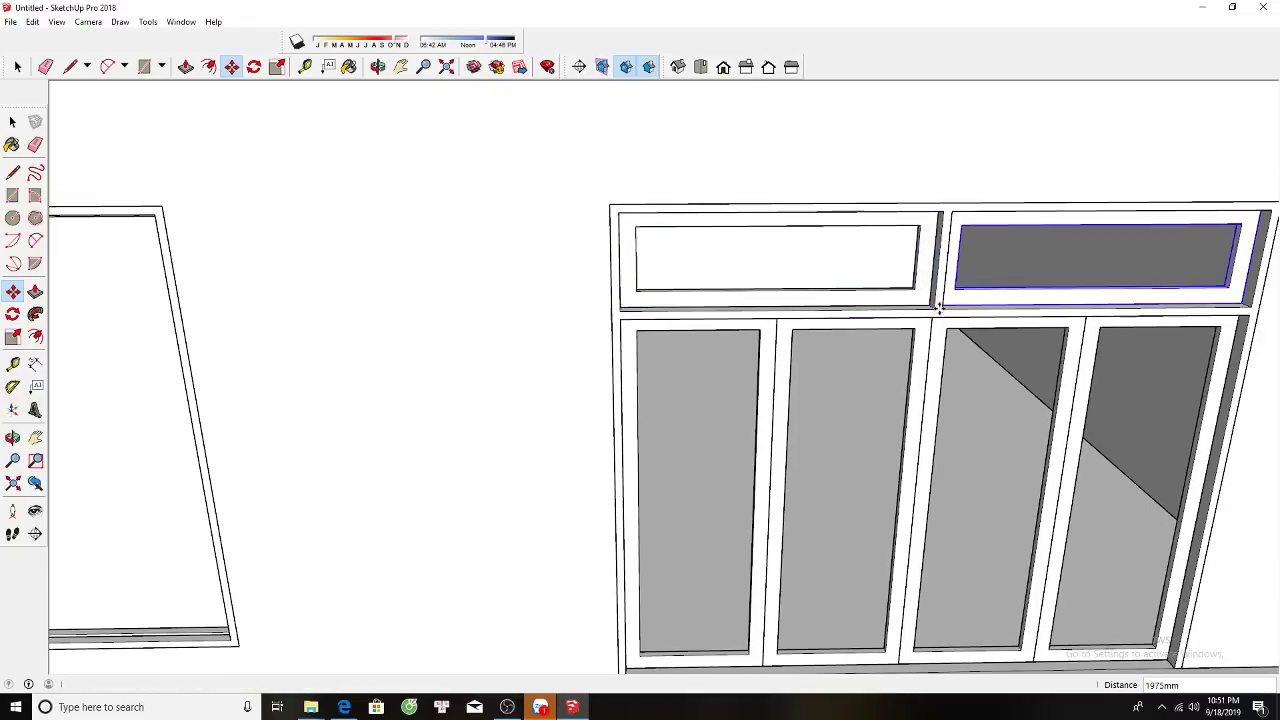
middle_click_drag(938, 310, 868, 320)
Select the transom and four door frames and move them 53 mm onto the outer frame corner.
key("space")
left_click(868, 318, "shift")
left_click(776, 350, "shift")
left_click(776, 350, "shift")
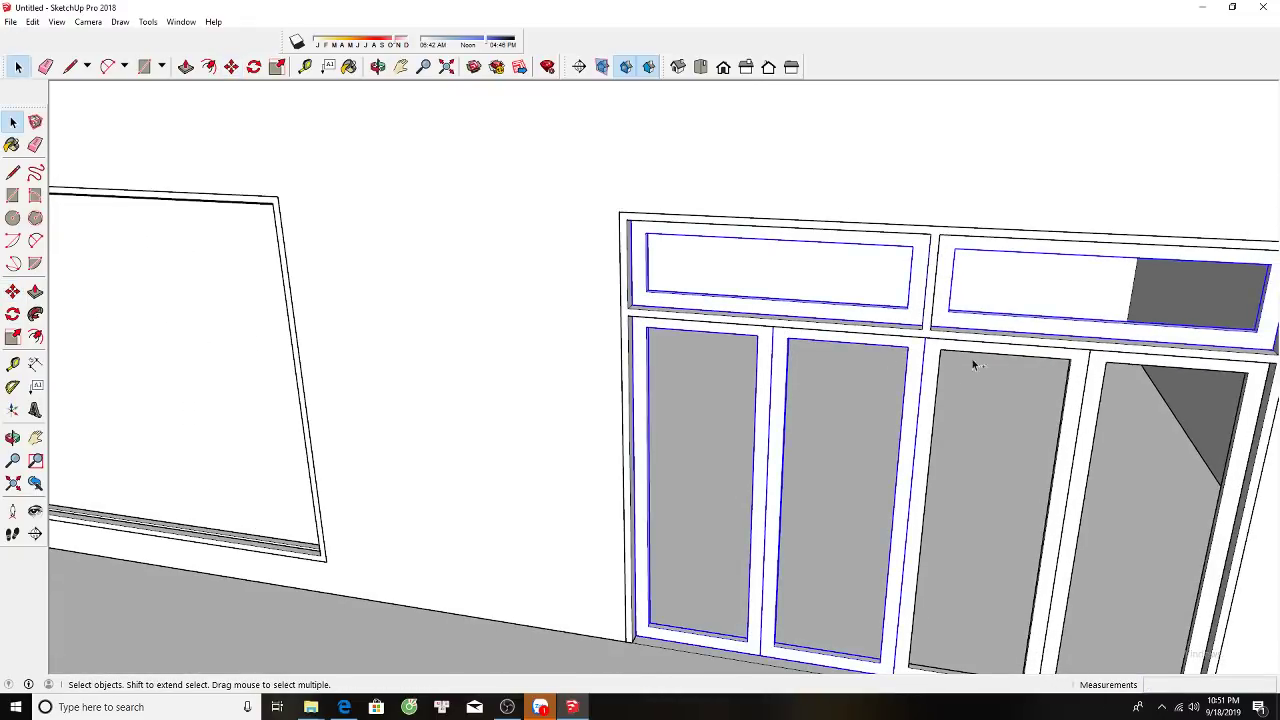
left_click(1070, 363, "shift")
left_click(1094, 366, "shift")
middle_click_drag(1094, 366, 600, 340)
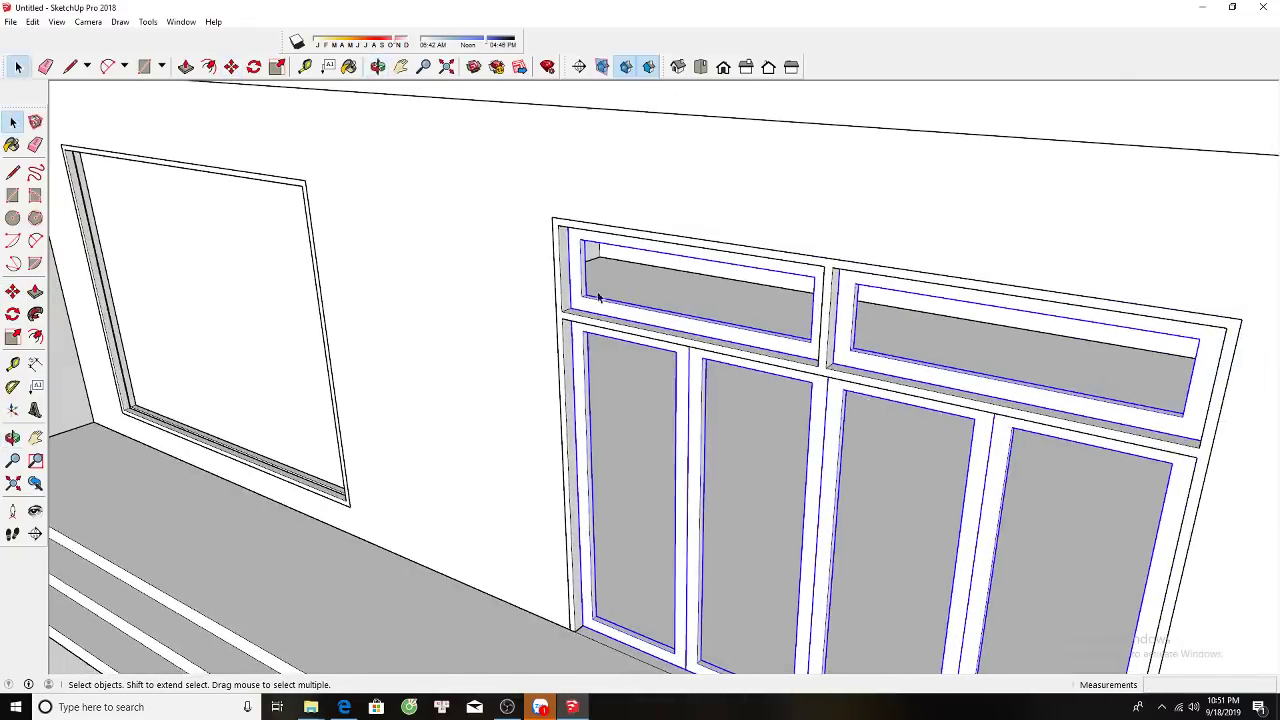
scroll(509, 342, "up", 5)
key("m")
left_click(454, 411)
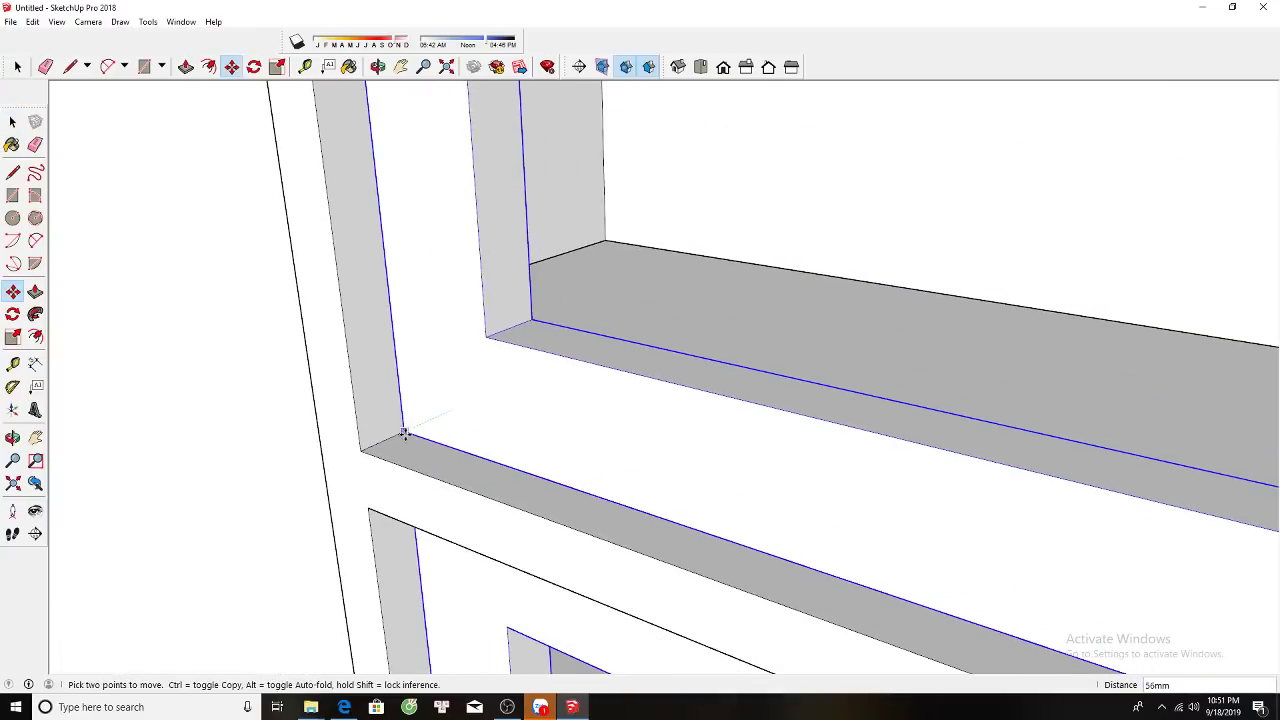
left_click(408, 432)
scroll(408, 432, "down", 4)
scroll(408, 432, "down", 4)
scroll(1037, 370, "down", 3)
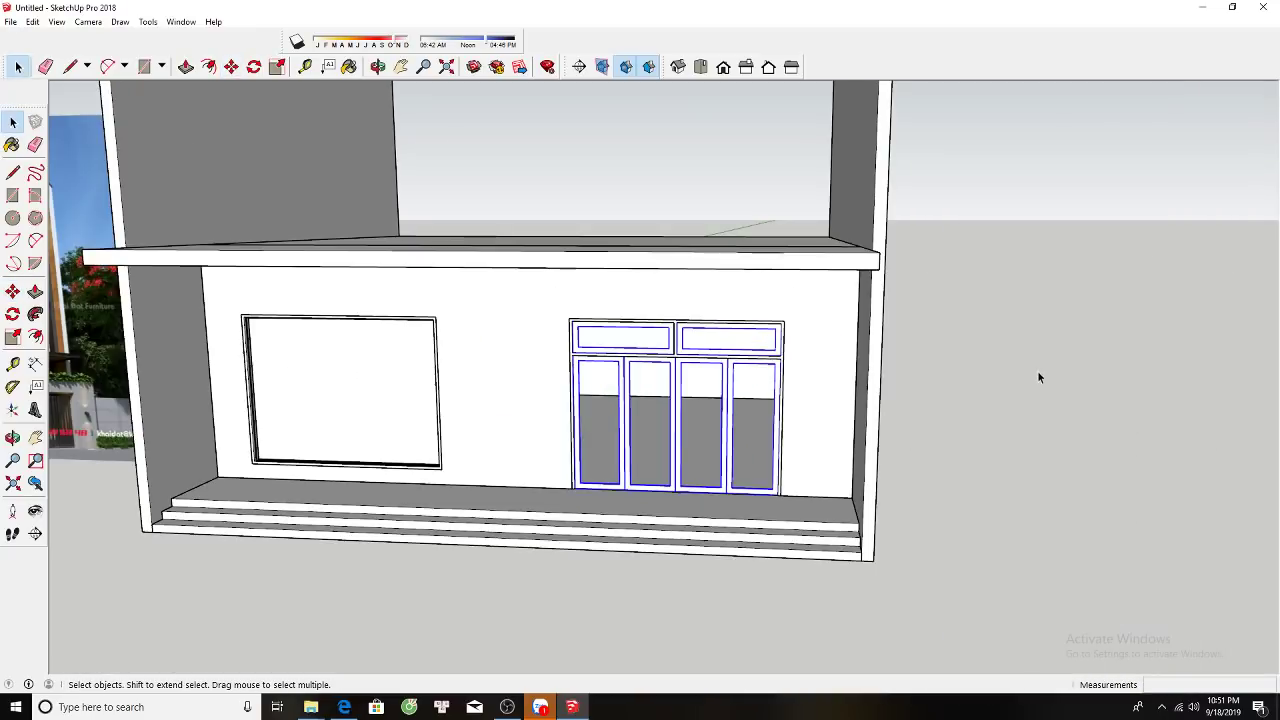
middle_click_drag(1037, 370, 720, 394)
Draw a rectangle across the door openings from the door frame's inner corner.
scroll(623, 343, "up", 3)
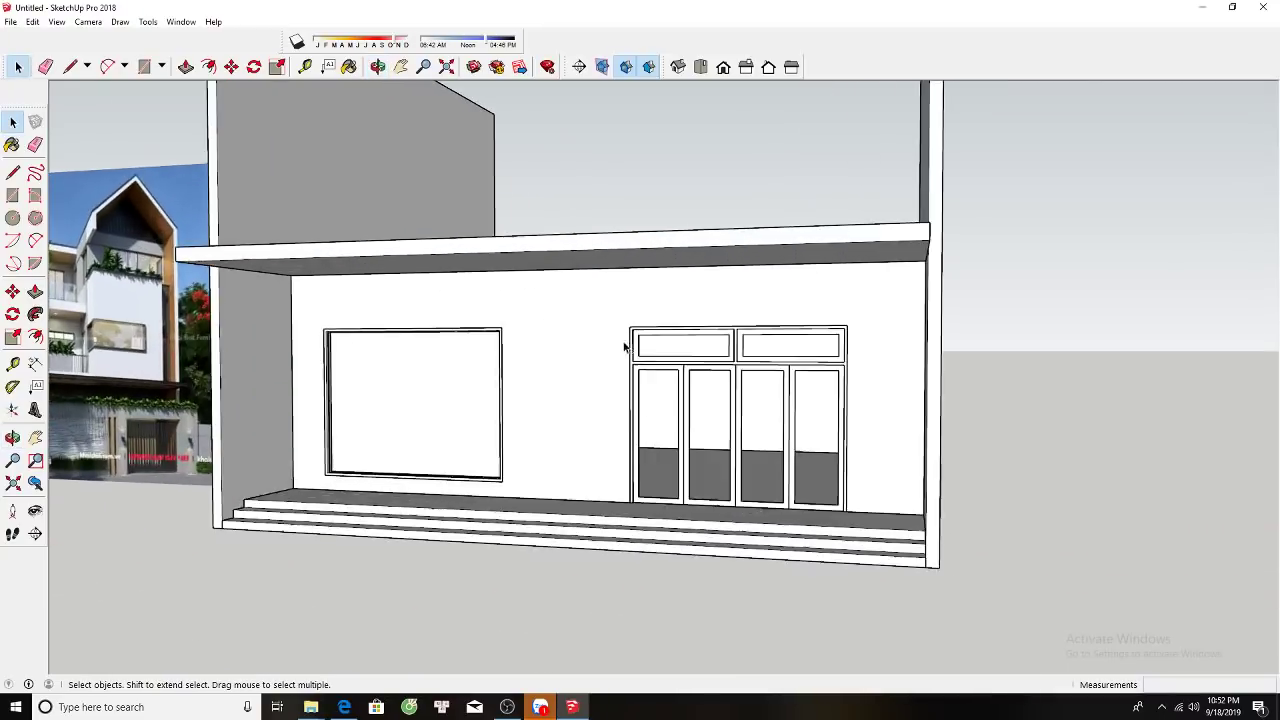
scroll(641, 333, "up", 3)
key("r")
scroll(641, 333, "up", 3)
scroll(575, 305, "up", 3)
scroll(508, 288, "down", 3)
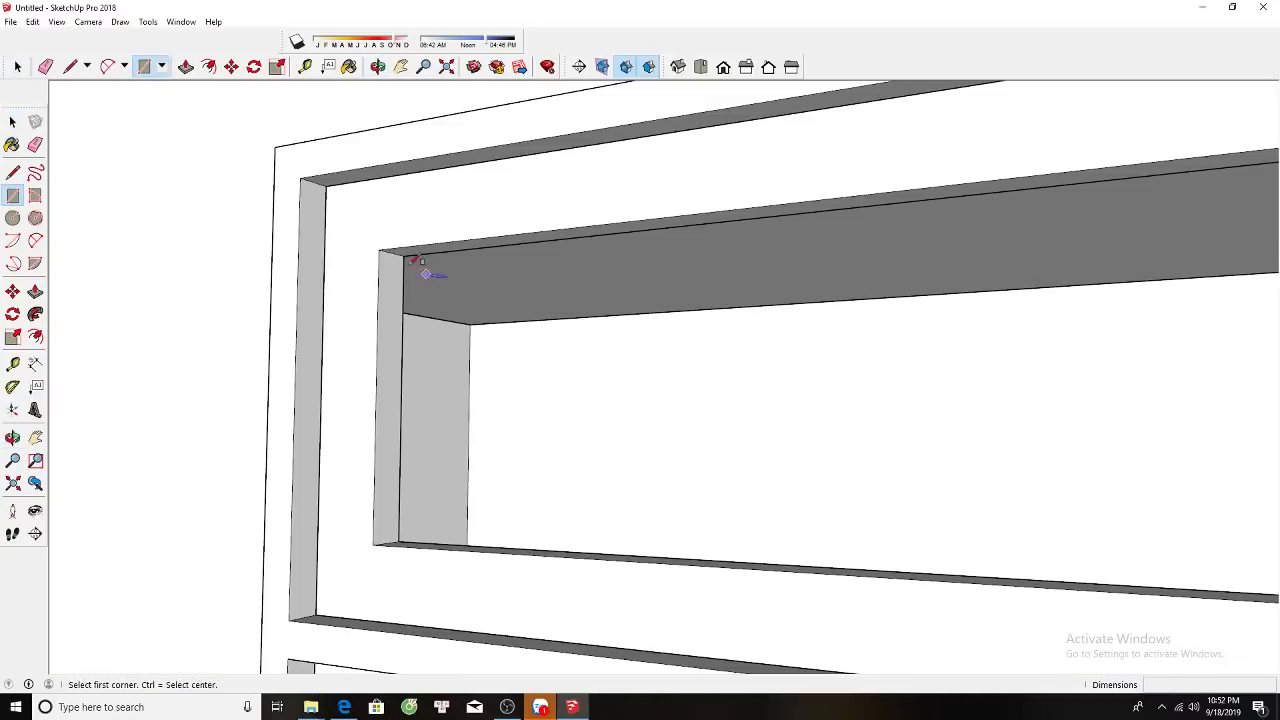
left_click(404, 252)
scroll(408, 251, "down", 2)
scroll(423, 277, "down", 3)
scroll(620, 423, "down", 3)
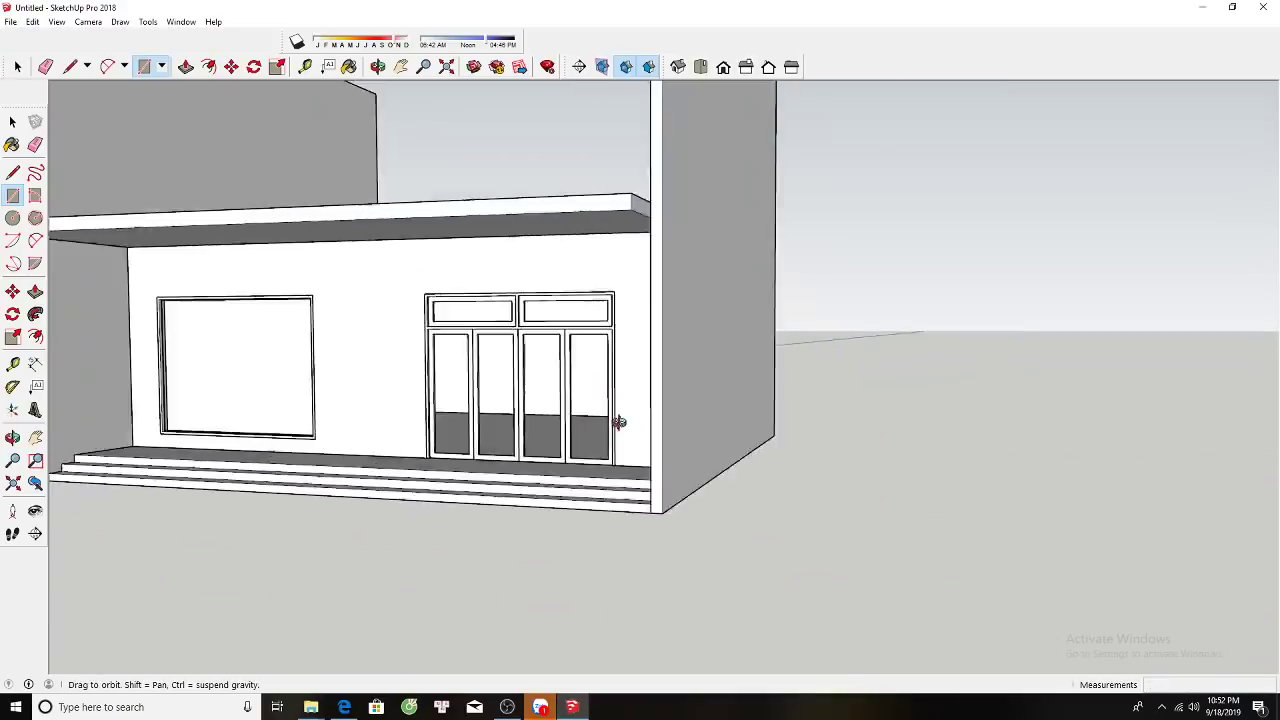
middle_click_drag(620, 423, 700, 460)
scroll(748, 500, "up", 3)
scroll(748, 500, "up", 3)
left_click(763, 514)
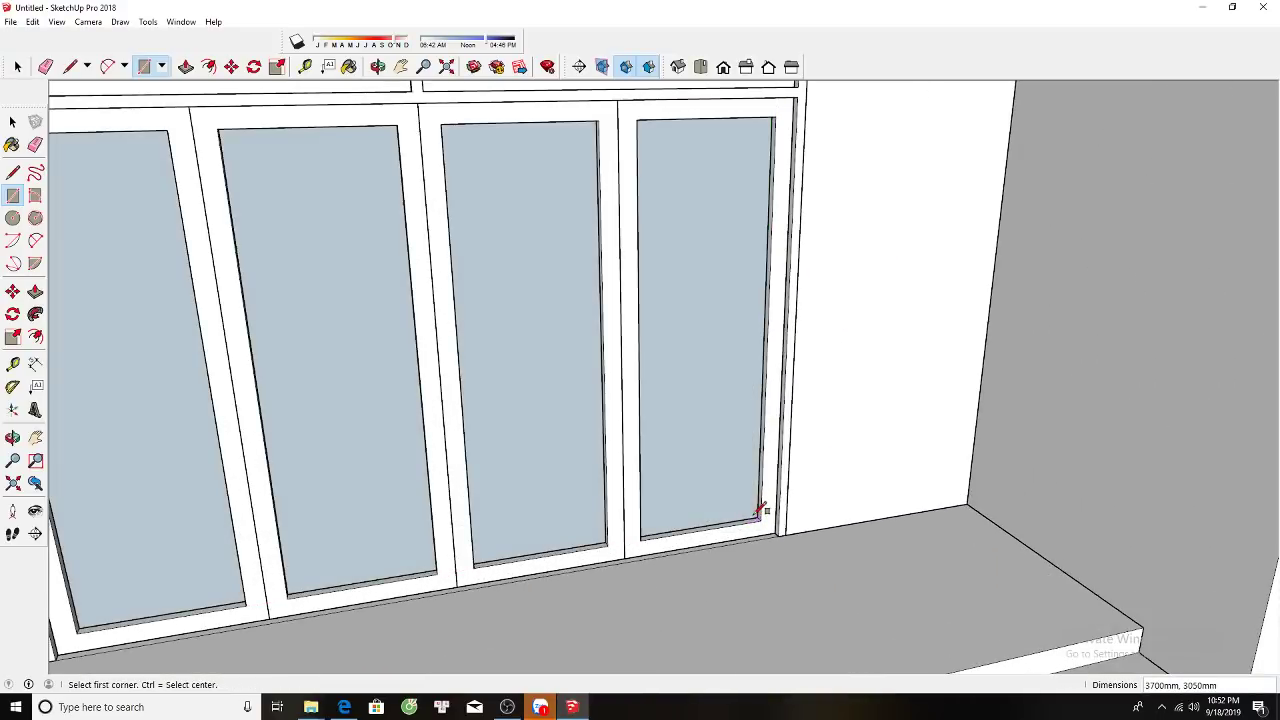
key("space")
Push the rectangle behind the doors so all four leaves show solid panes.
key("p")
left_click(728, 432)
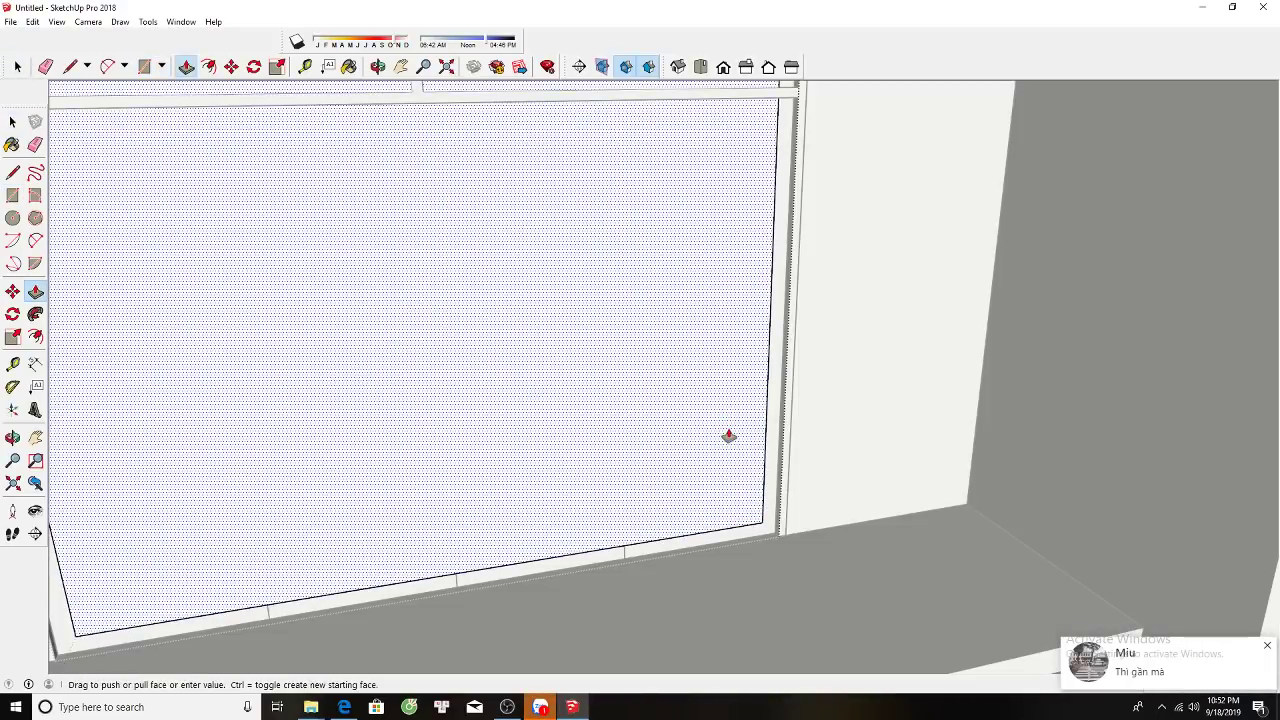
left_click(729, 436)
scroll(727, 434, "down", 2)
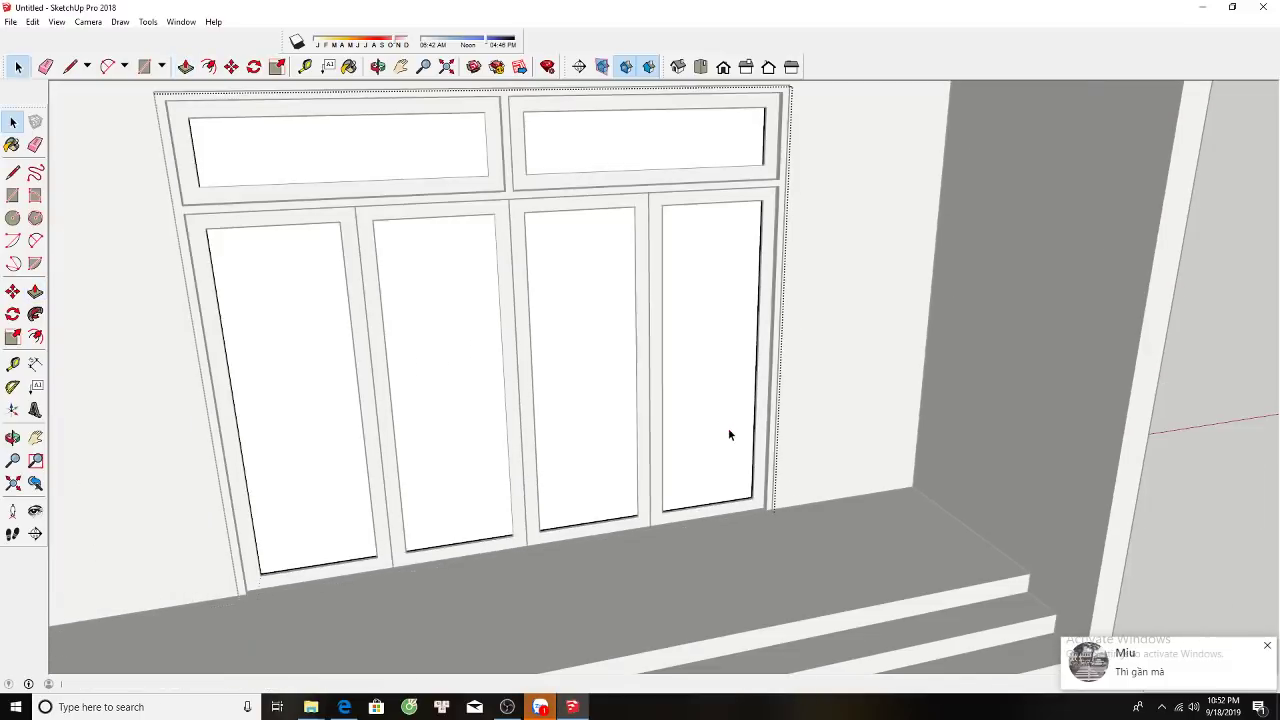
scroll(730, 460, "down", 2)
key("space")
Pan and zoom to bring the whole facade and large window into view.
middle_click_drag(733, 483, 500, 354, "shift")
scroll(420, 350, "down", 3)
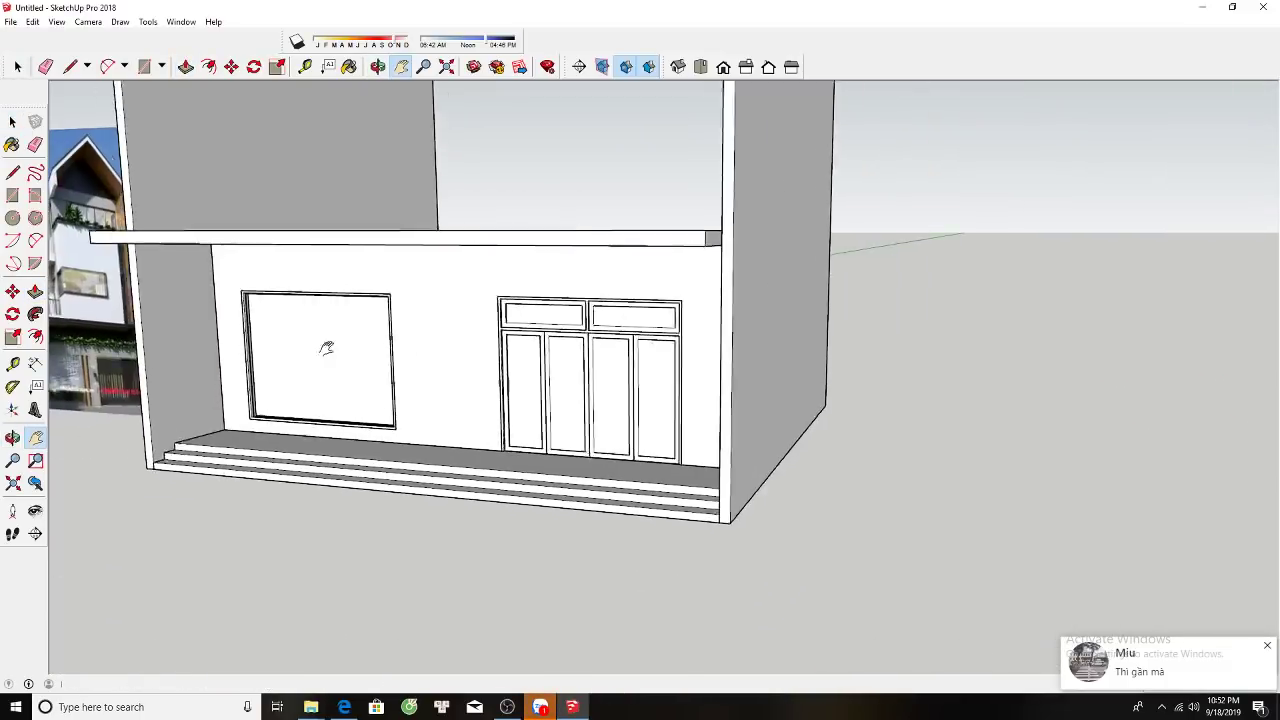
mouse_move(326, 346)
middle_mouse_down("shift")
mouse_move(594, 381)
mouse_move(431, 343)
middle_mouse_up("shift")
scroll(594, 381, "up", 3)
scroll(500, 460, "up", 2)
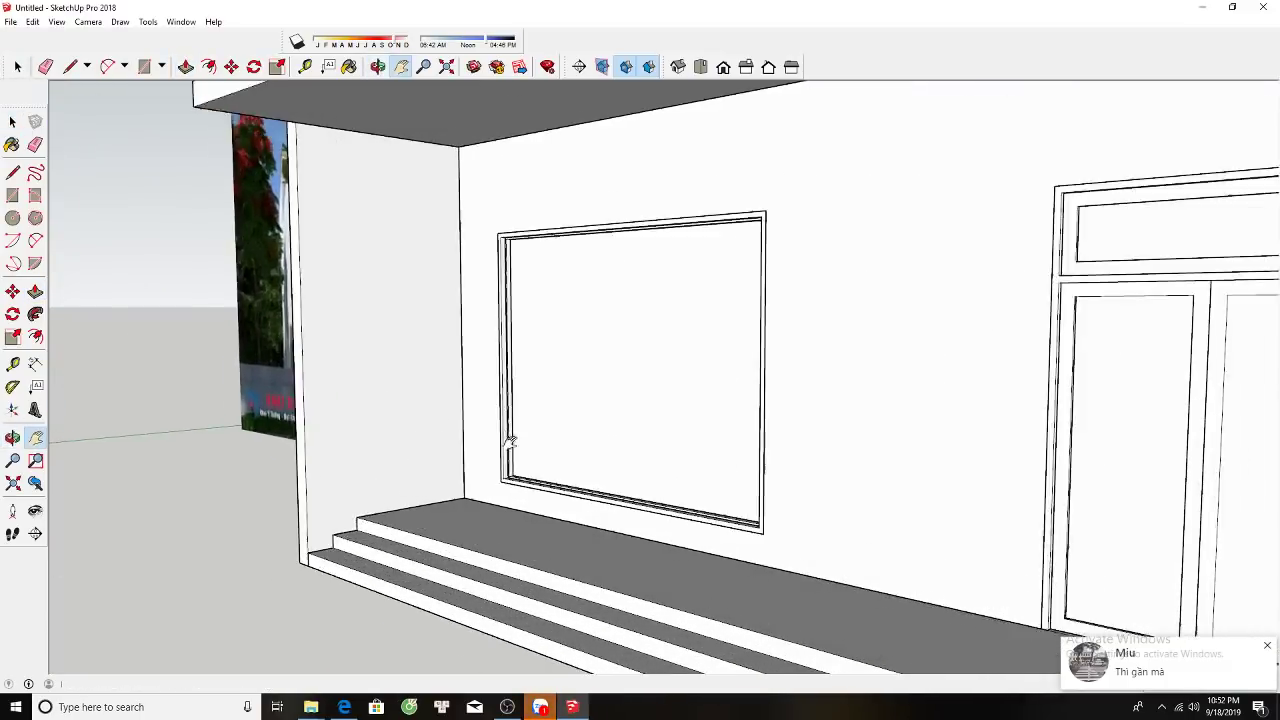
scroll(513, 497, "up", 2)
scroll(513, 497, "up", 3)
key("space")
left_click(505, 494)
middle_click_drag(505, 494, 505, 482)
key("m")
left_click(506, 482)
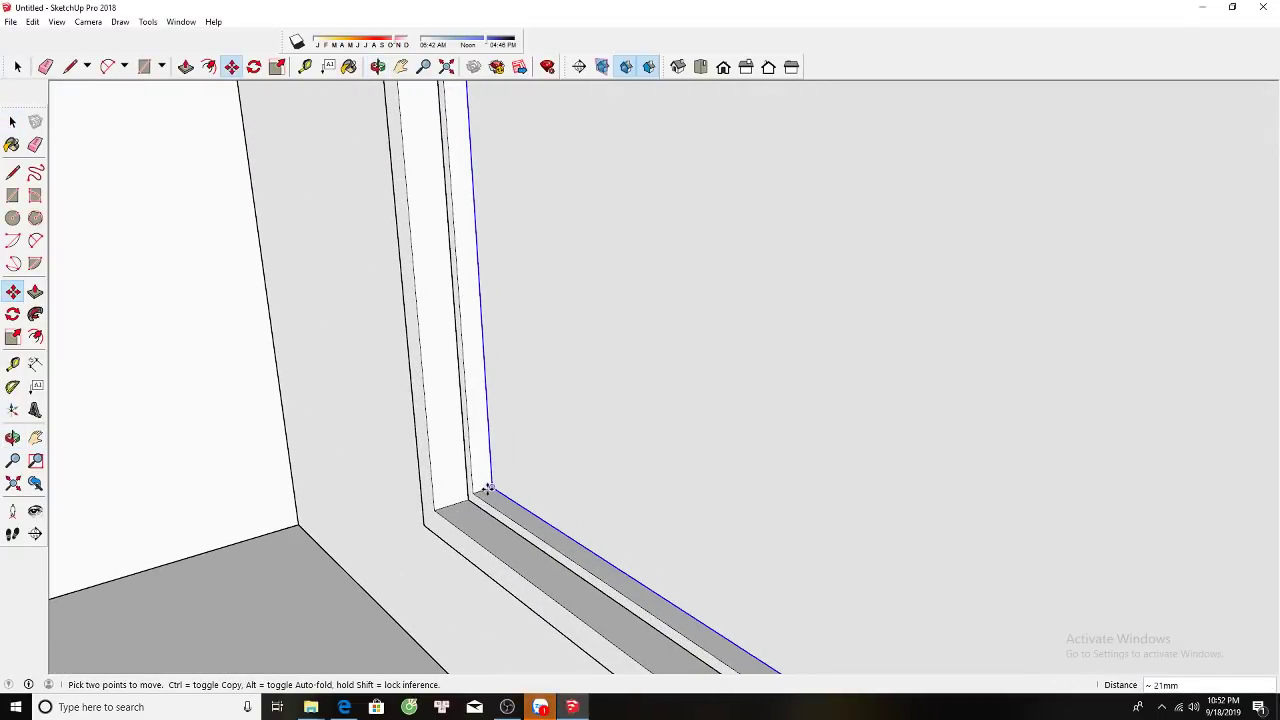
key("space")
key("m")
key("space")
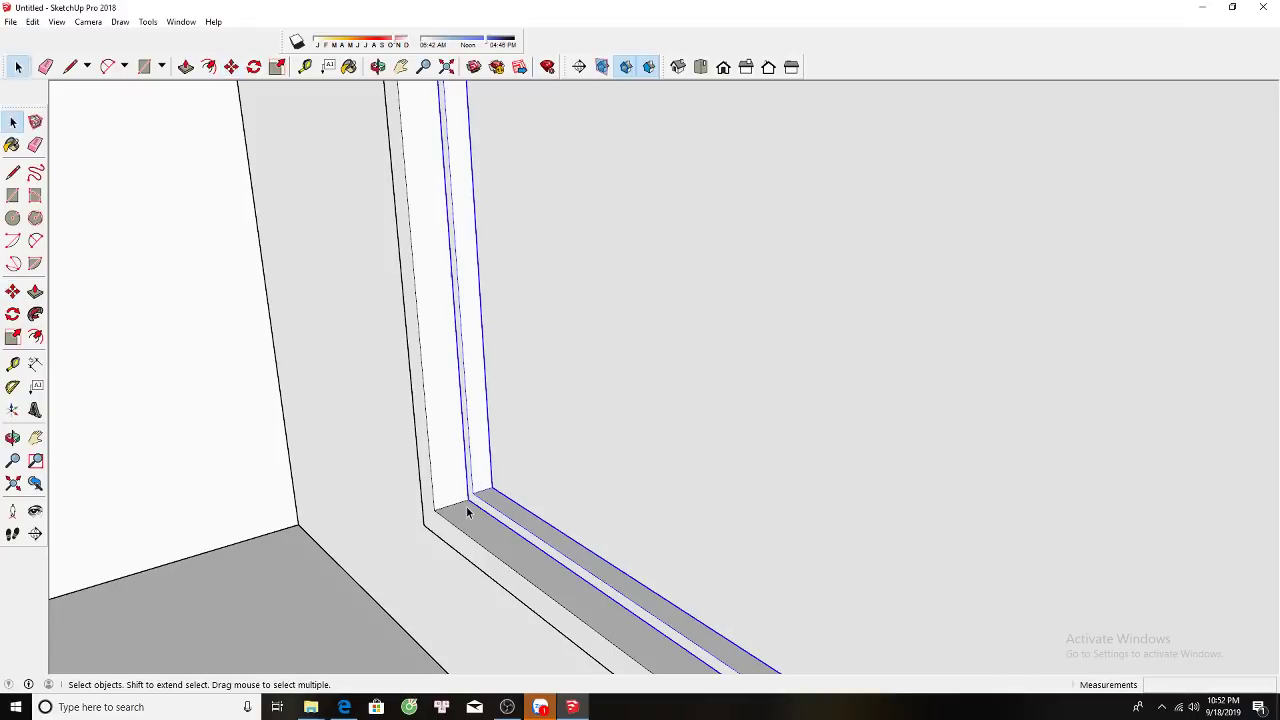
key("m")
scroll(472, 500, "down", 2)
key("space")
scroll(552, 490, "down", 2)
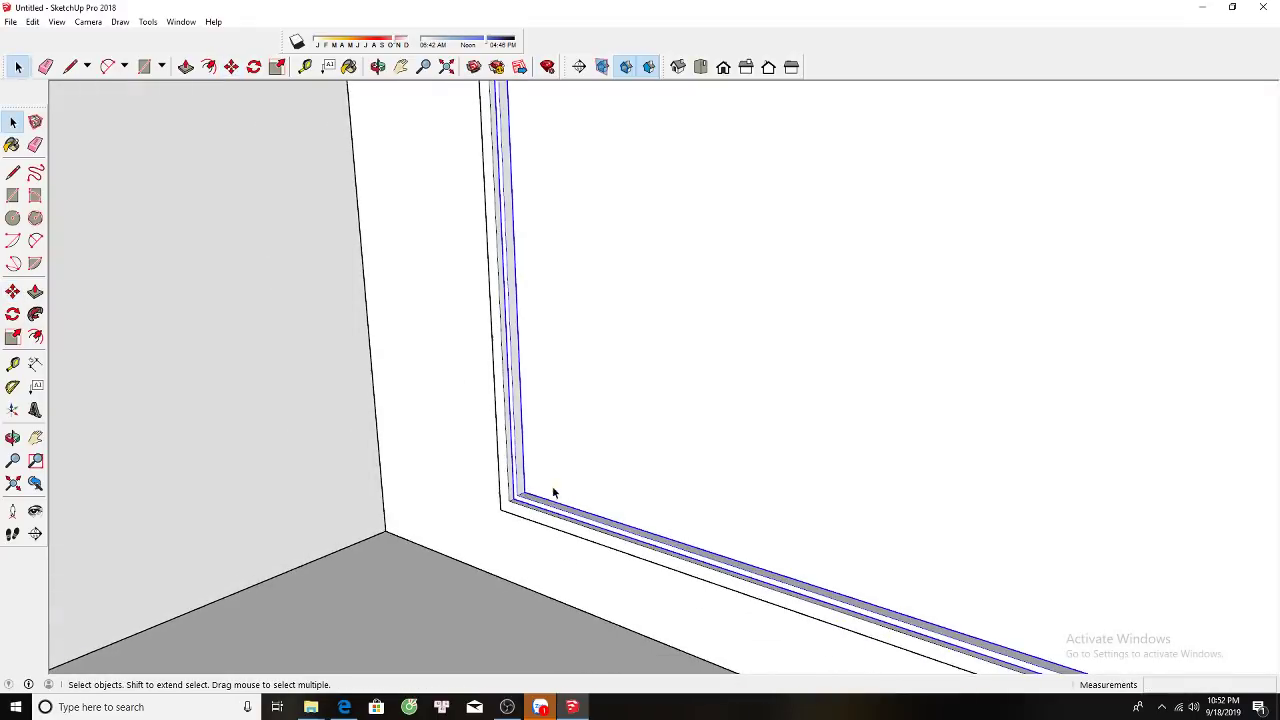
scroll(545, 500, "down", 3)
mouse_move(541, 503)
middle_mouse_down()
mouse_move(305, 511)
mouse_move(634, 433)
middle_mouse_up()
left_click(305, 511)
scroll(648, 424, "down", 2)
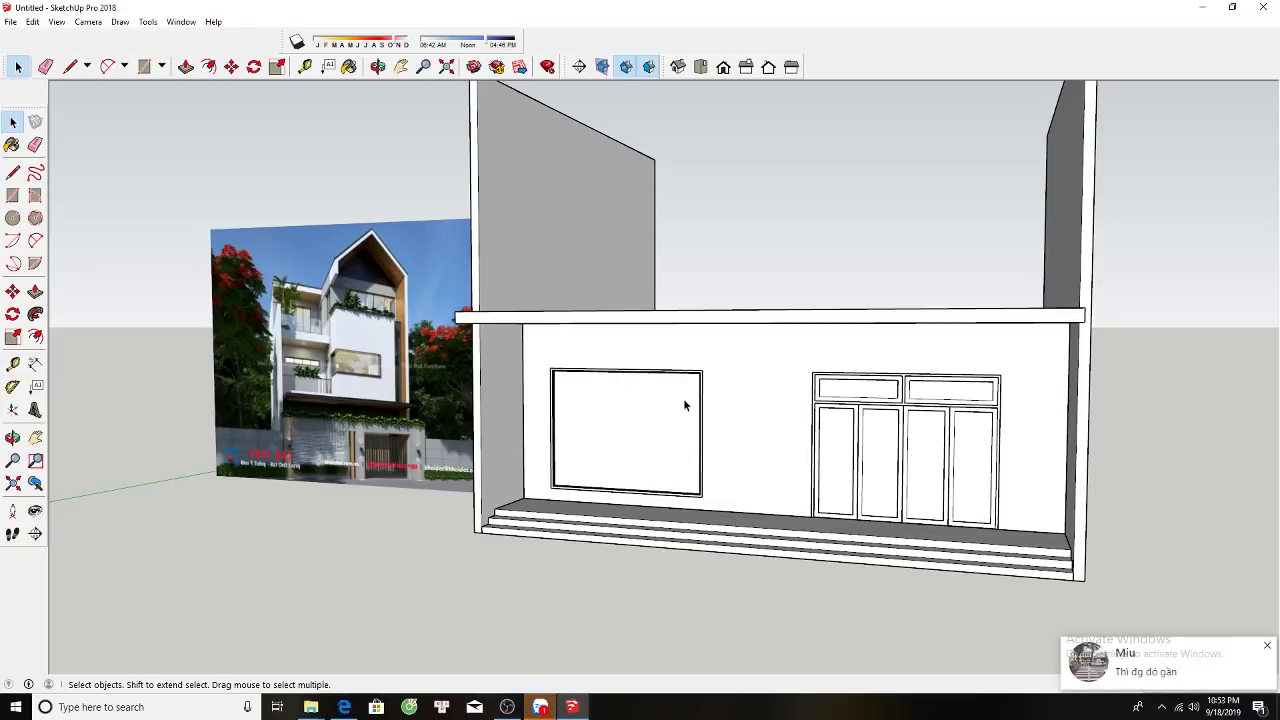
scroll(680, 400, "up", 2)
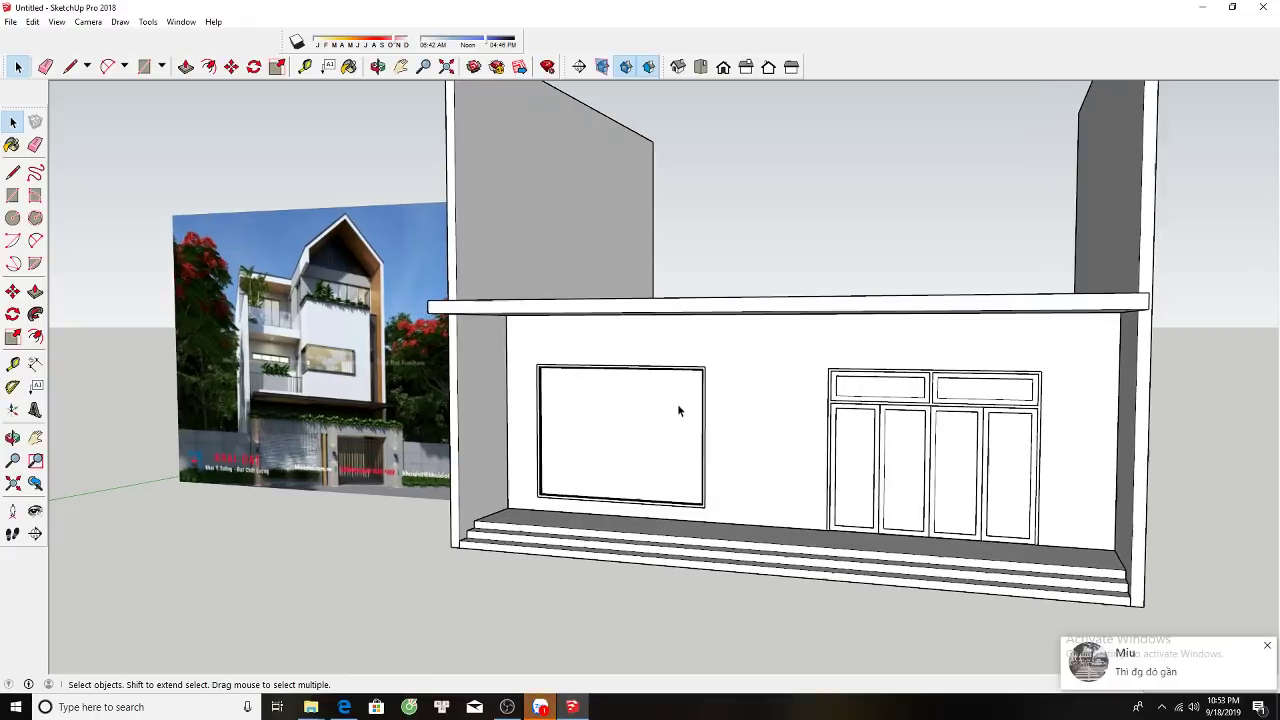
scroll(700, 415, "up", 2)
mouse_move(697, 428)
middle_mouse_down("shift")
mouse_move(628, 434)
mouse_move(583, 390)
mouse_move(517, 394)
middle_mouse_up("shift")
scroll(674, 443, "up", 2)
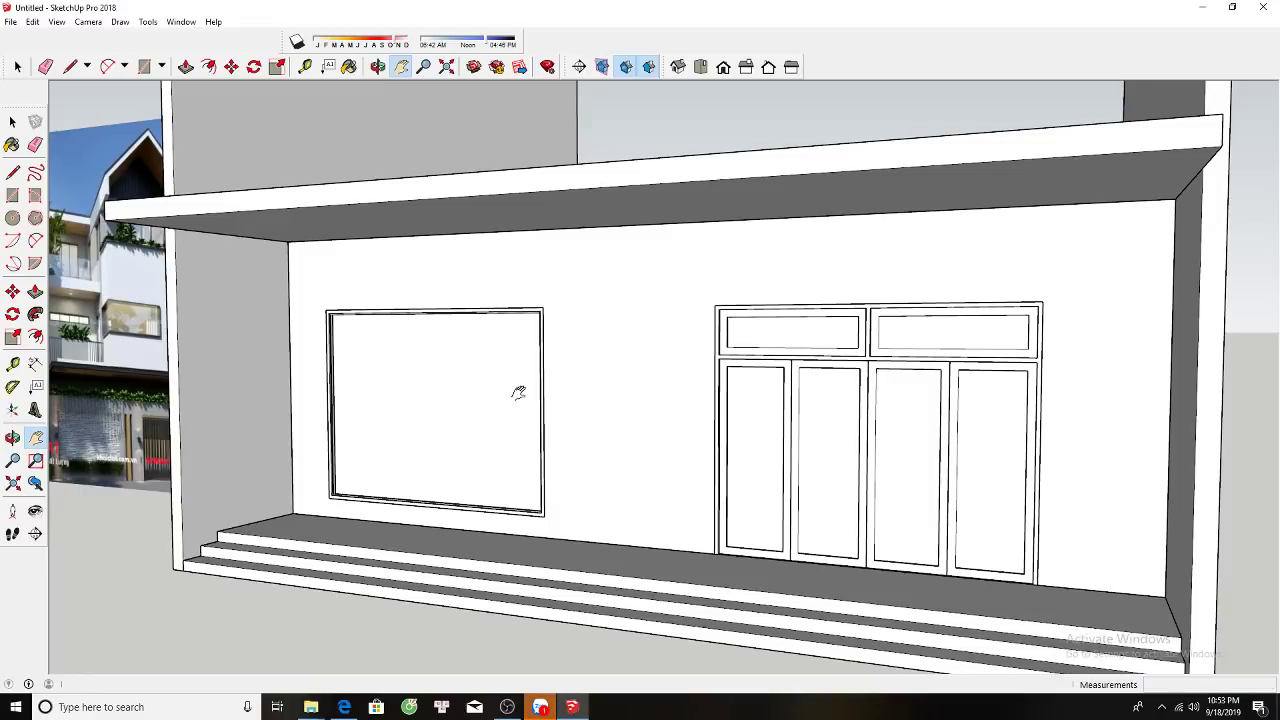
scroll(577, 420, "down", 2)
middle_click_drag(631, 429, 737, 437)
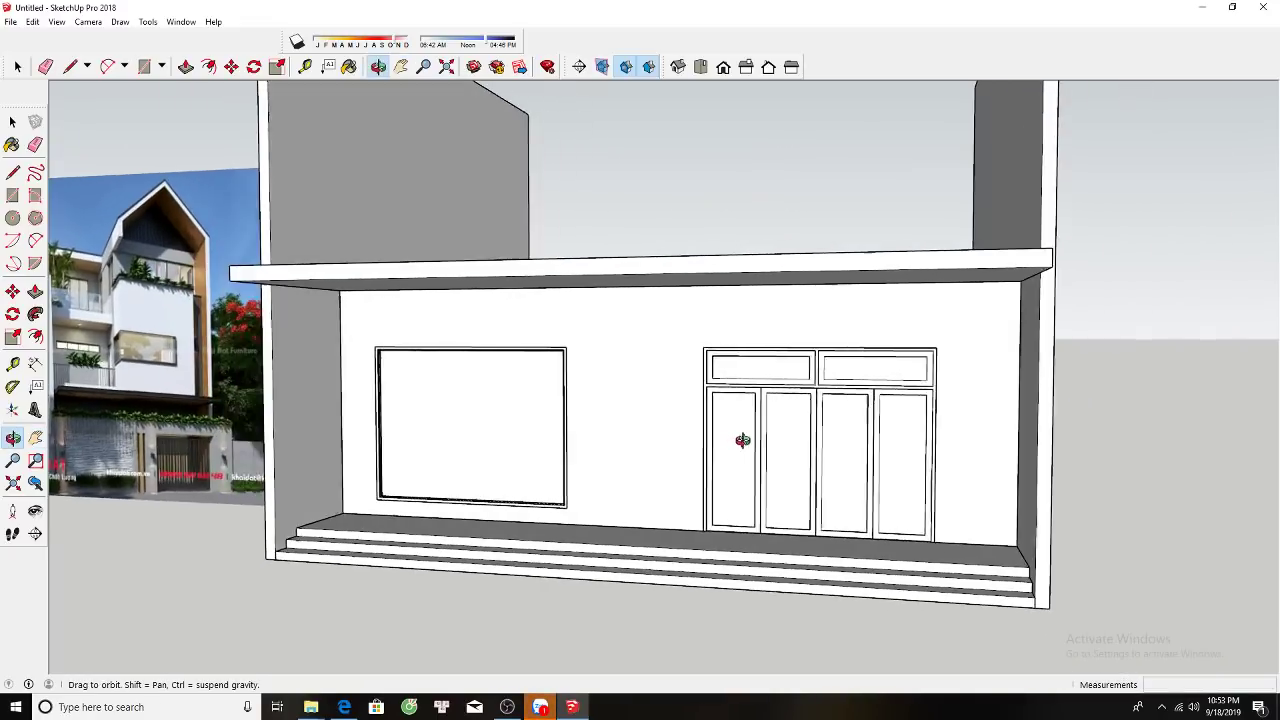
scroll(575, 412, "down", 1)
scroll(620, 405, "up", 1)
scroll(610, 400, "up", 1)
scroll(650, 400, "up", 1)
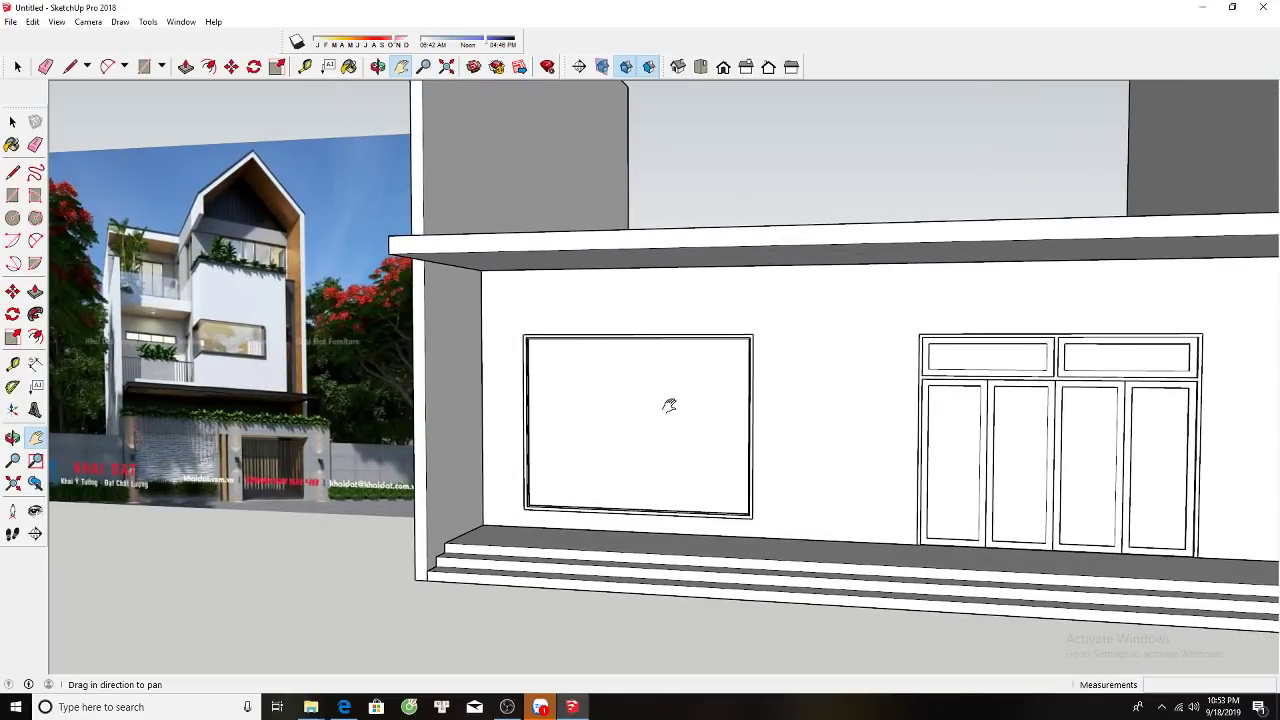
middle_click_drag(666, 406, 671, 505)
Push the slab's inner top face down, leaving a thin rim around the canopy edges.
key("f")
left_click(424, 340)
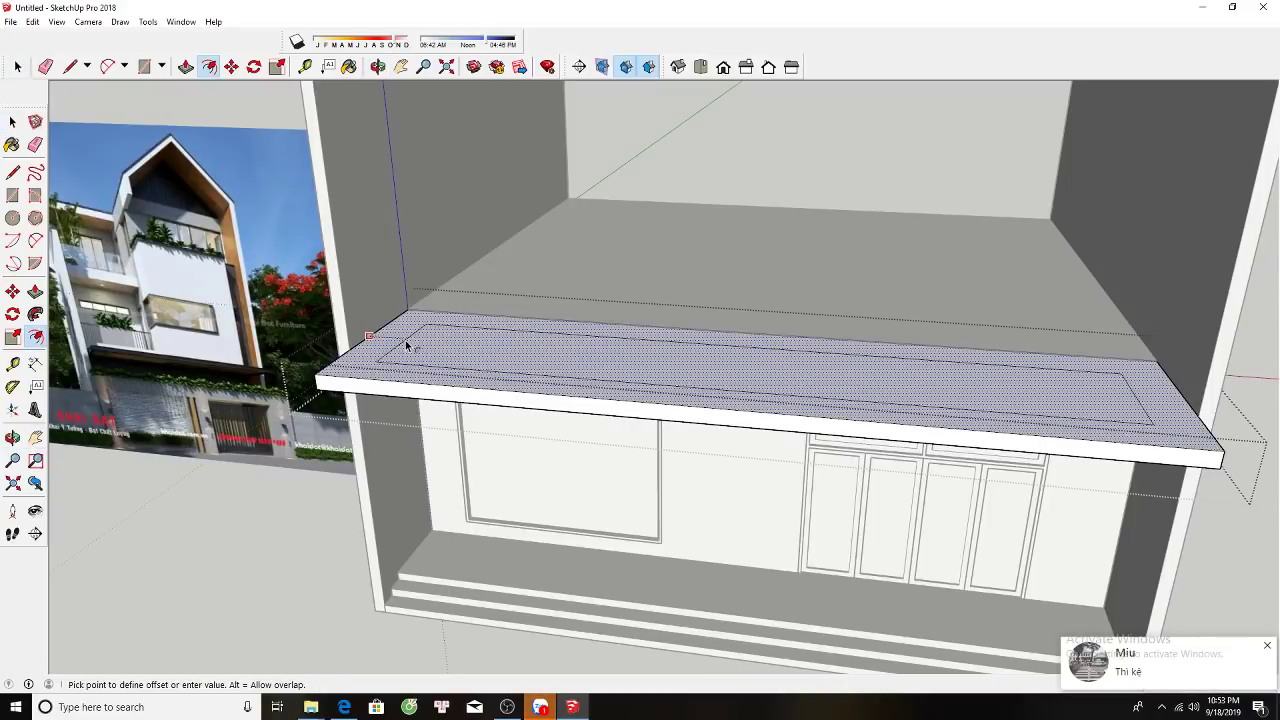
key("space")
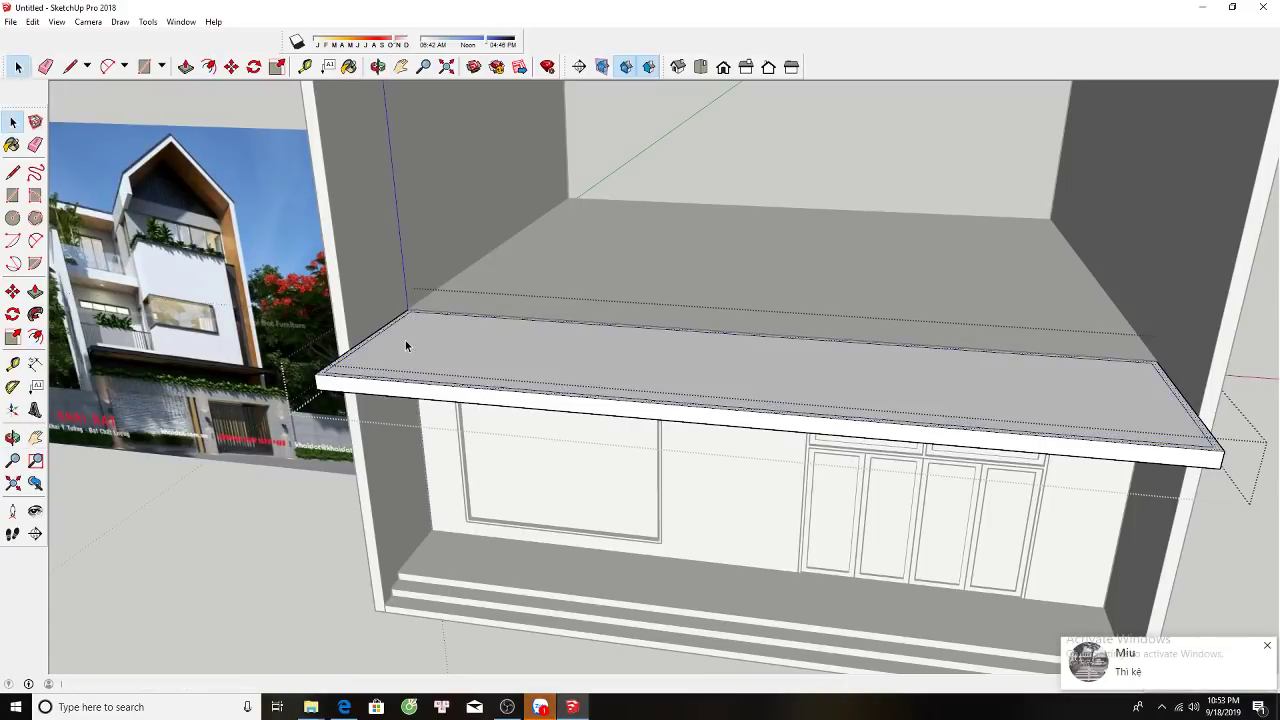
scroll(472, 408, "up", 3)
key("p")
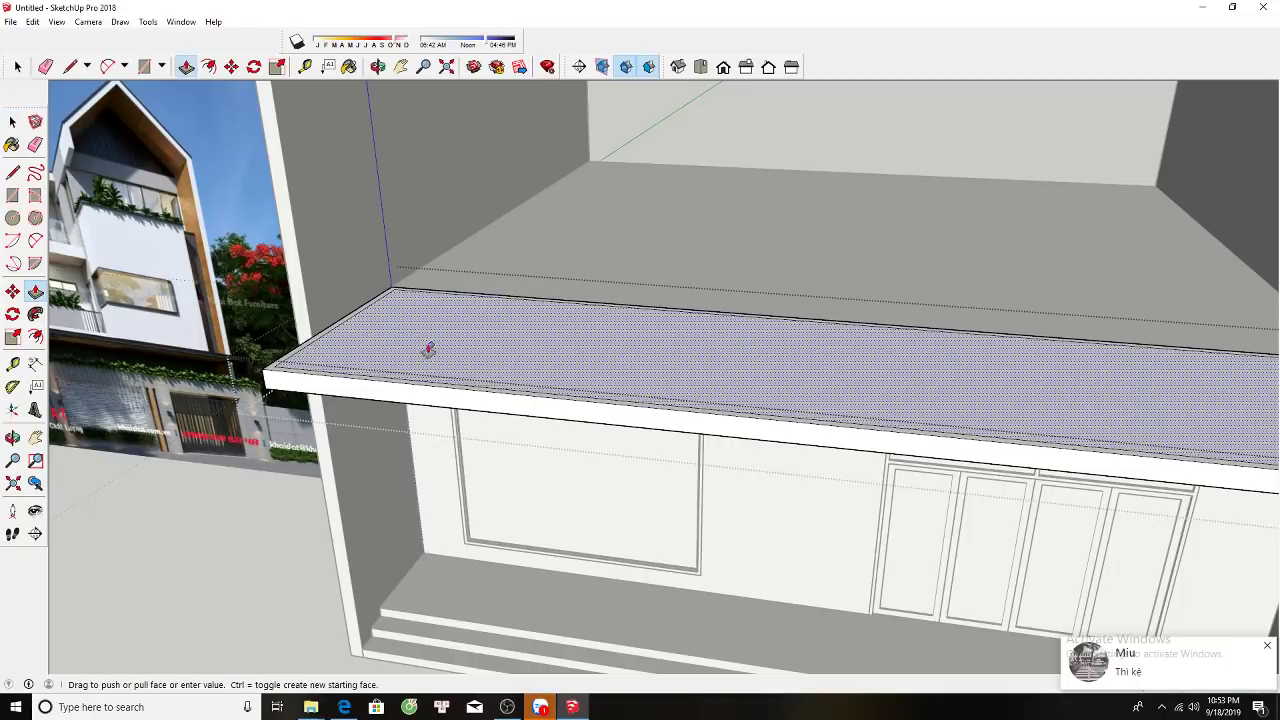
left_click(389, 357)
left_click(410, 360)
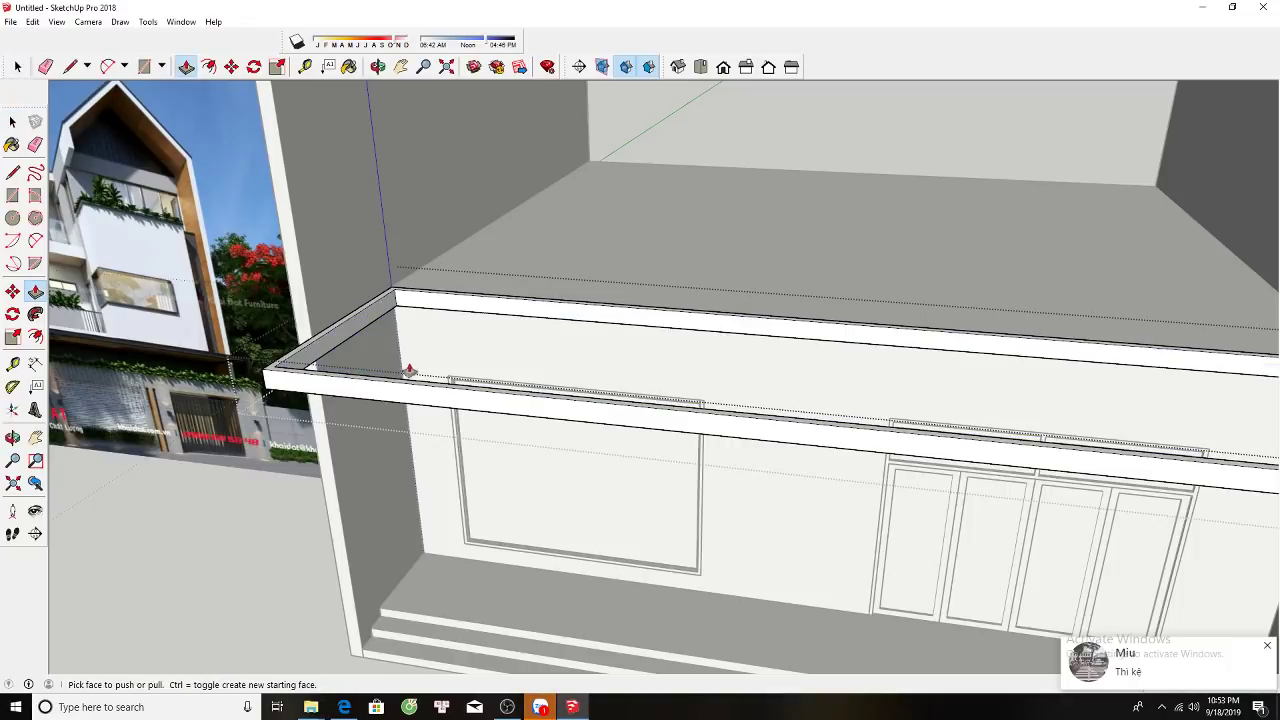
key("space")
scroll(355, 395, "down", 2)
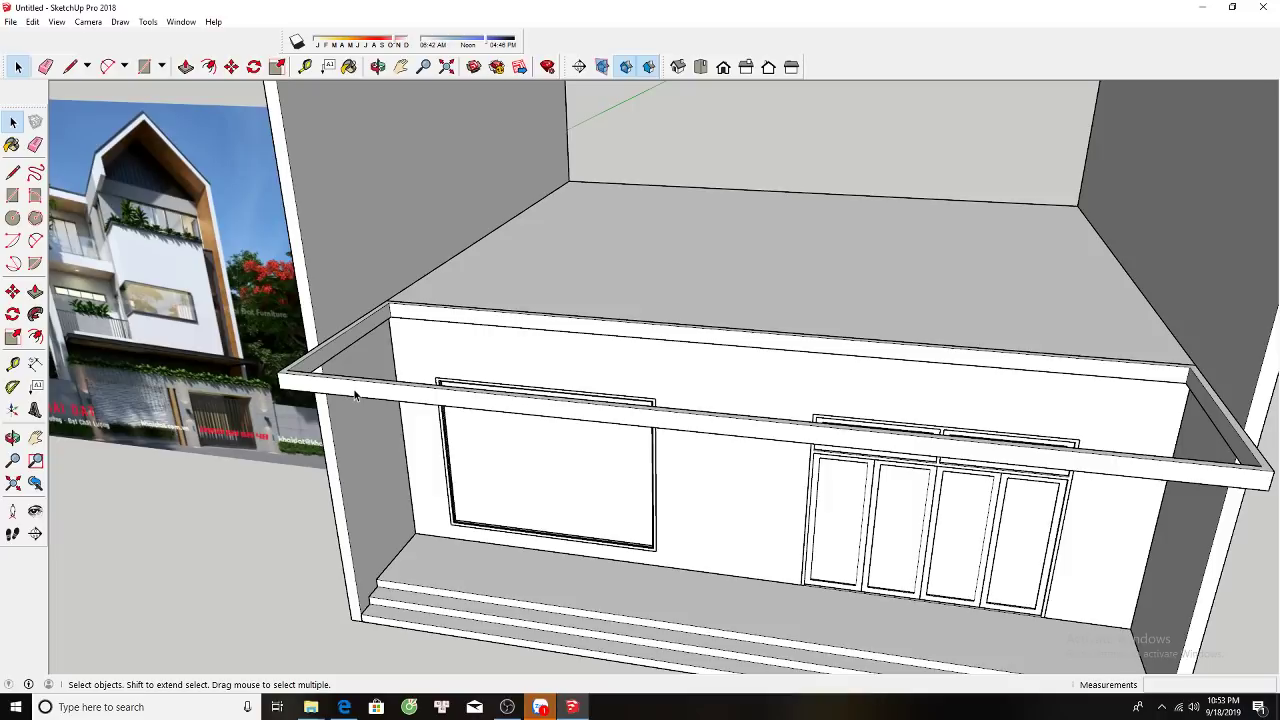
Draw a 250×2954 mm slat rectangle across the rail and raise it into a thin bar.
scroll(438, 348, "down", 2)
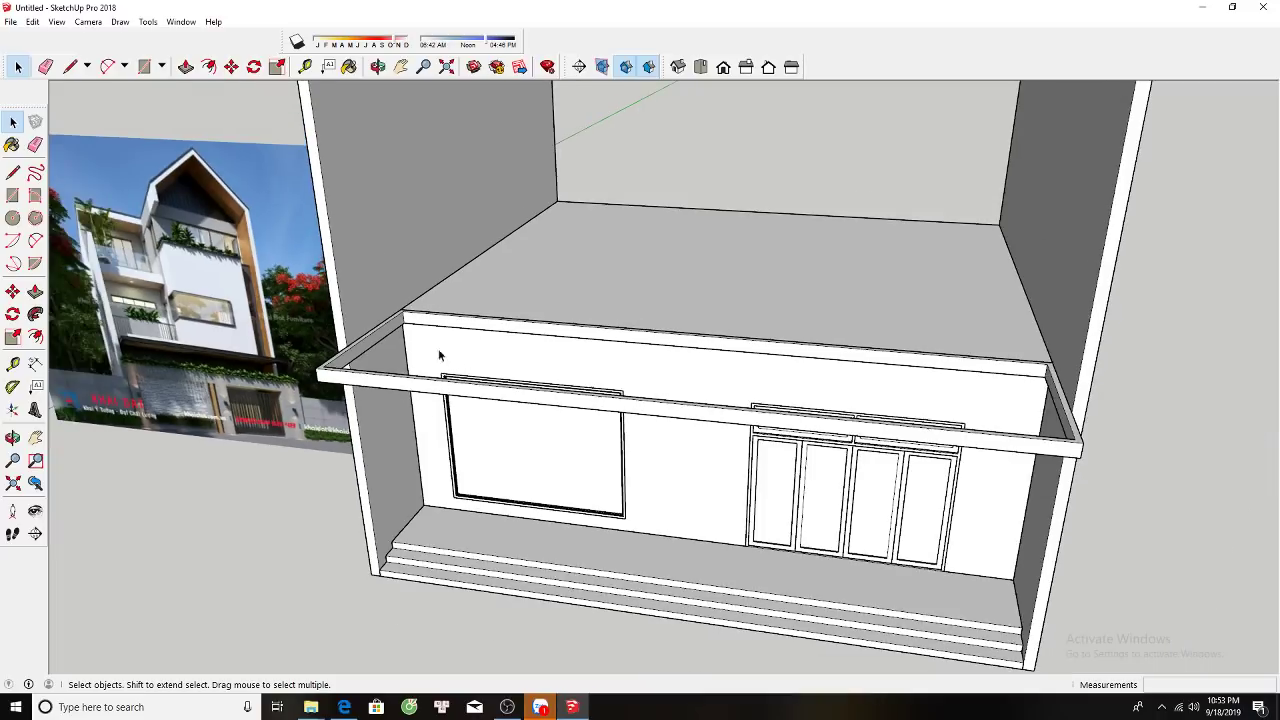
scroll(415, 335, "up", 4)
key("r")
left_click(412, 301)
scroll(255, 395, "up", 1)
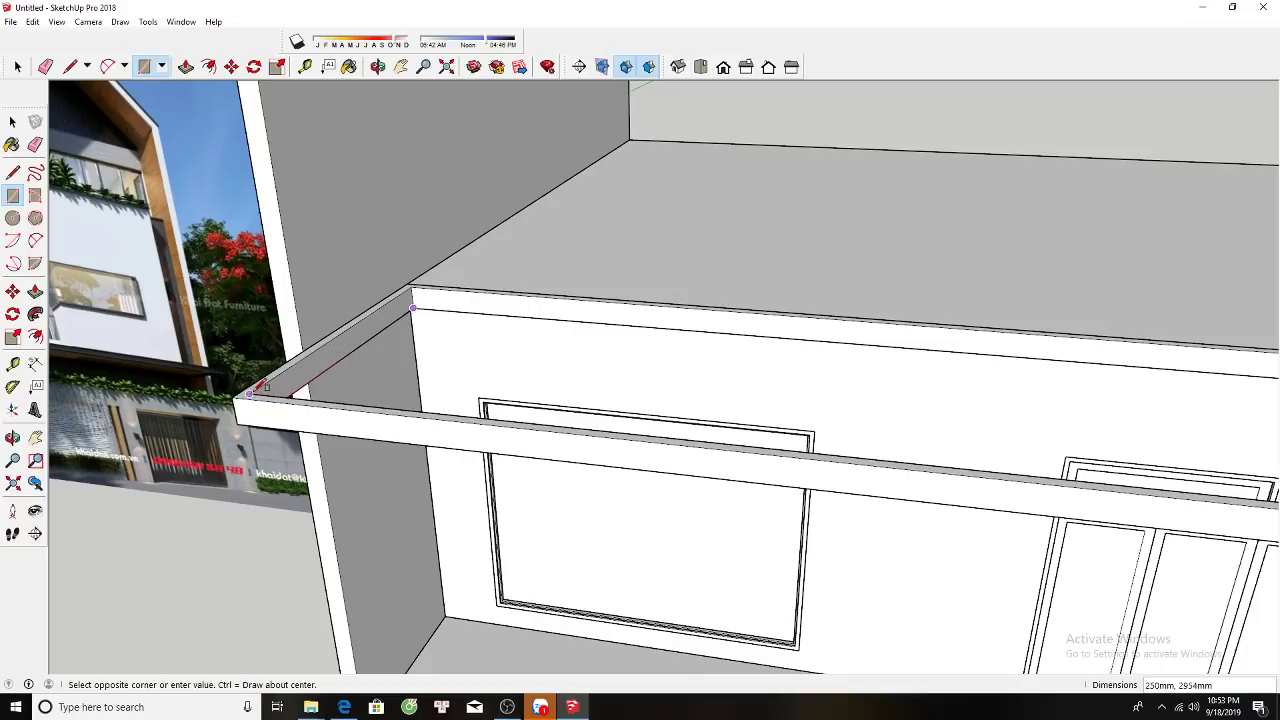
left_click(258, 388)
key("space")
left_click(330, 360)
key("p")
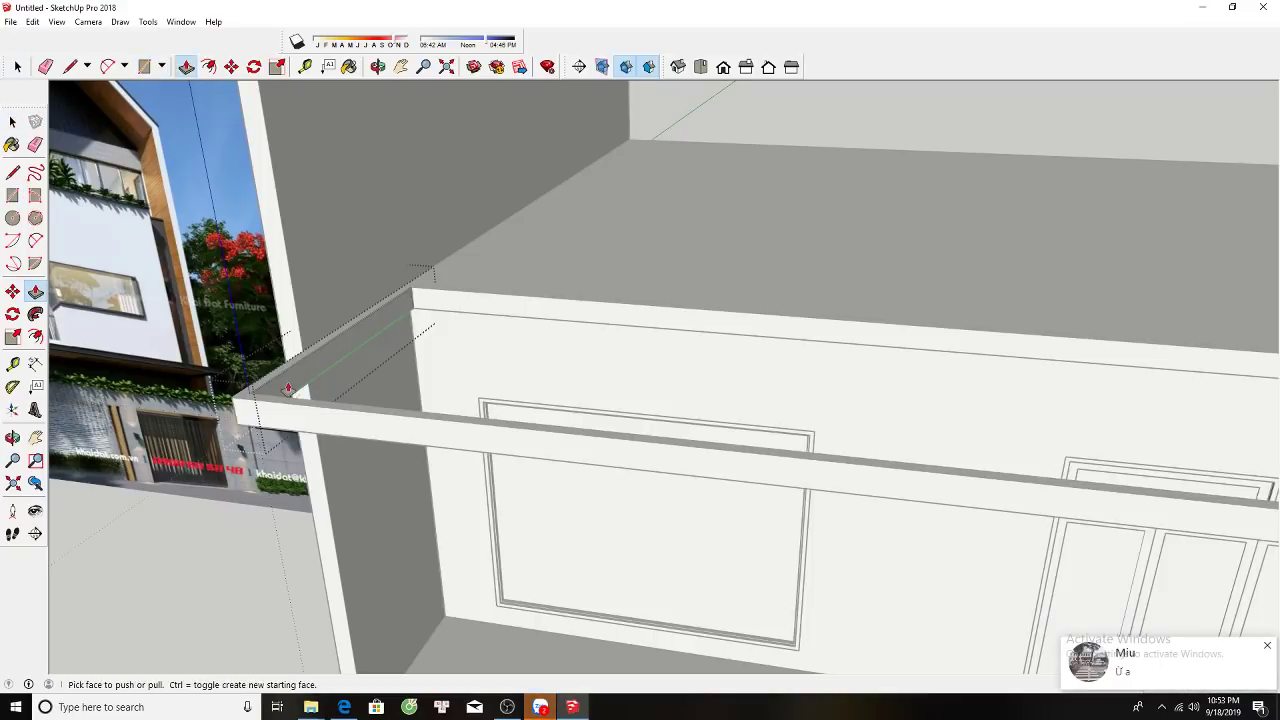
scroll(273, 378, "up", 1)
scroll(273, 378, "up", 1)
left_click_drag(273, 378, 280, 372)
key("space")
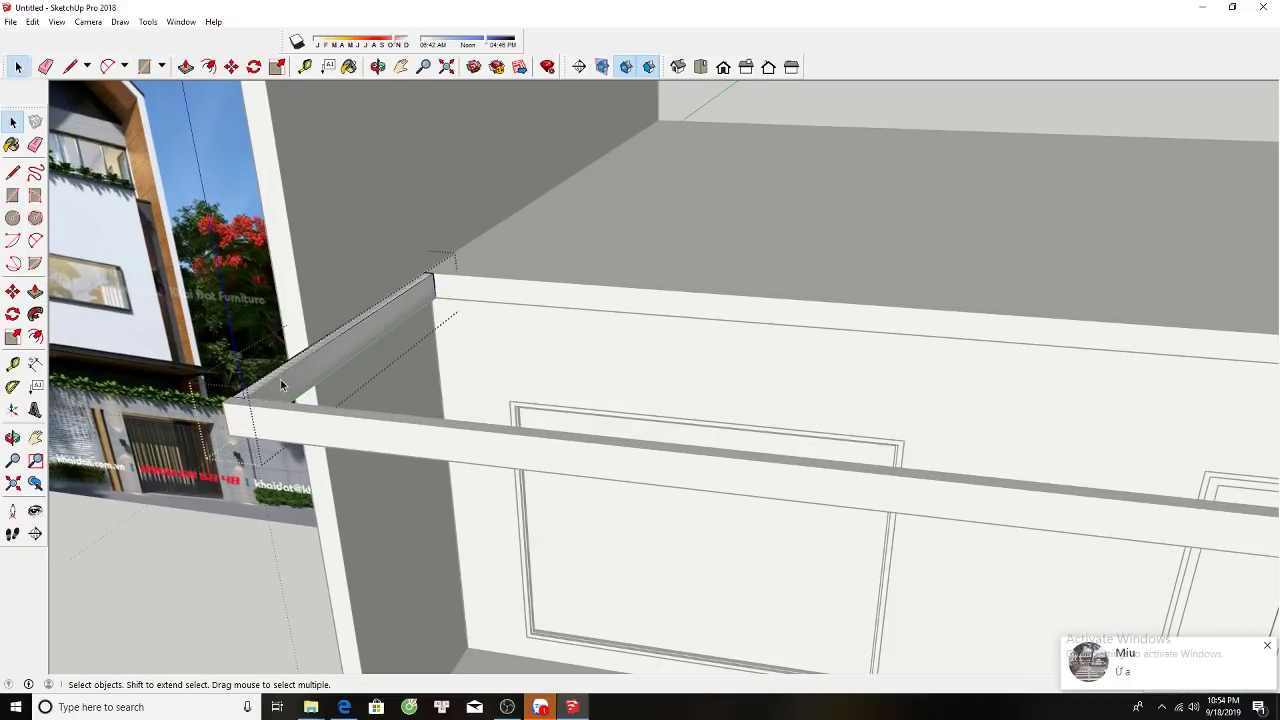
Copy the whole slat to the far end of the canopy frame.
key("m")
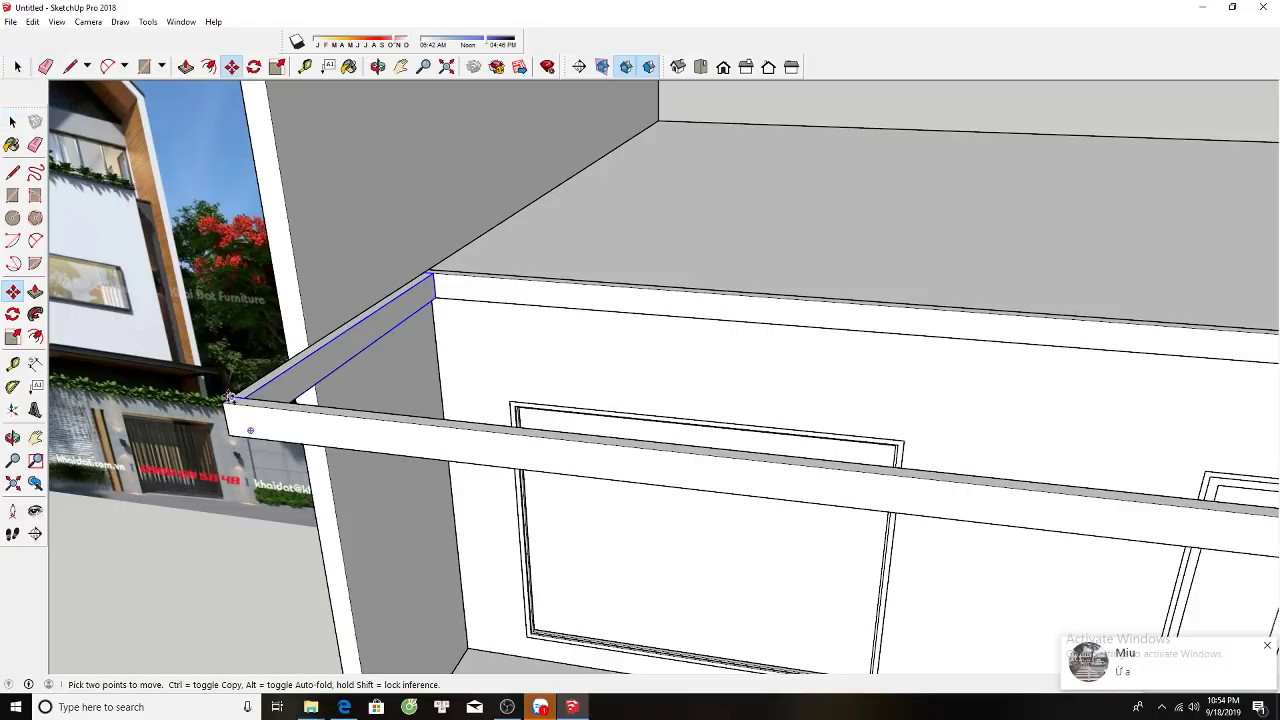
key("space")
left_click(258, 388)
double_click(258, 390)
key("m")
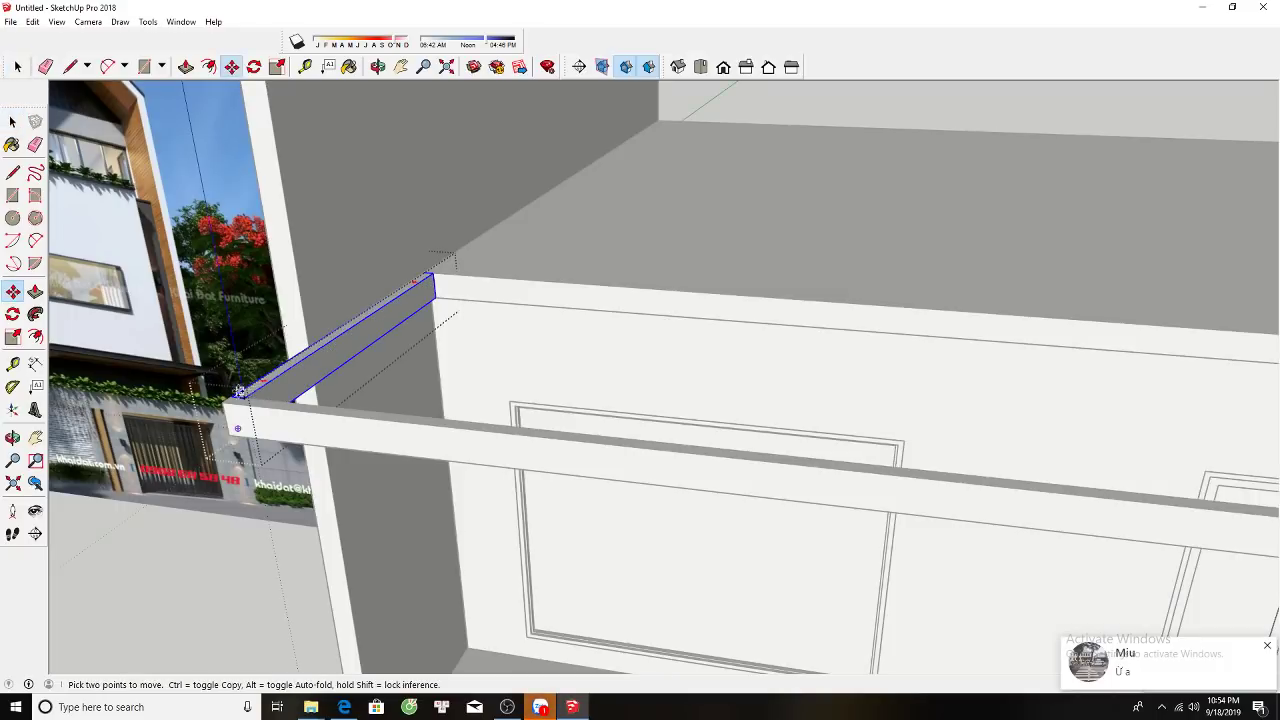
key("ctrl")
left_click(236, 396)
scroll(236, 396, "down", 5)
scroll(676, 432, "up", 5)
scroll(676, 432, "up", 2)
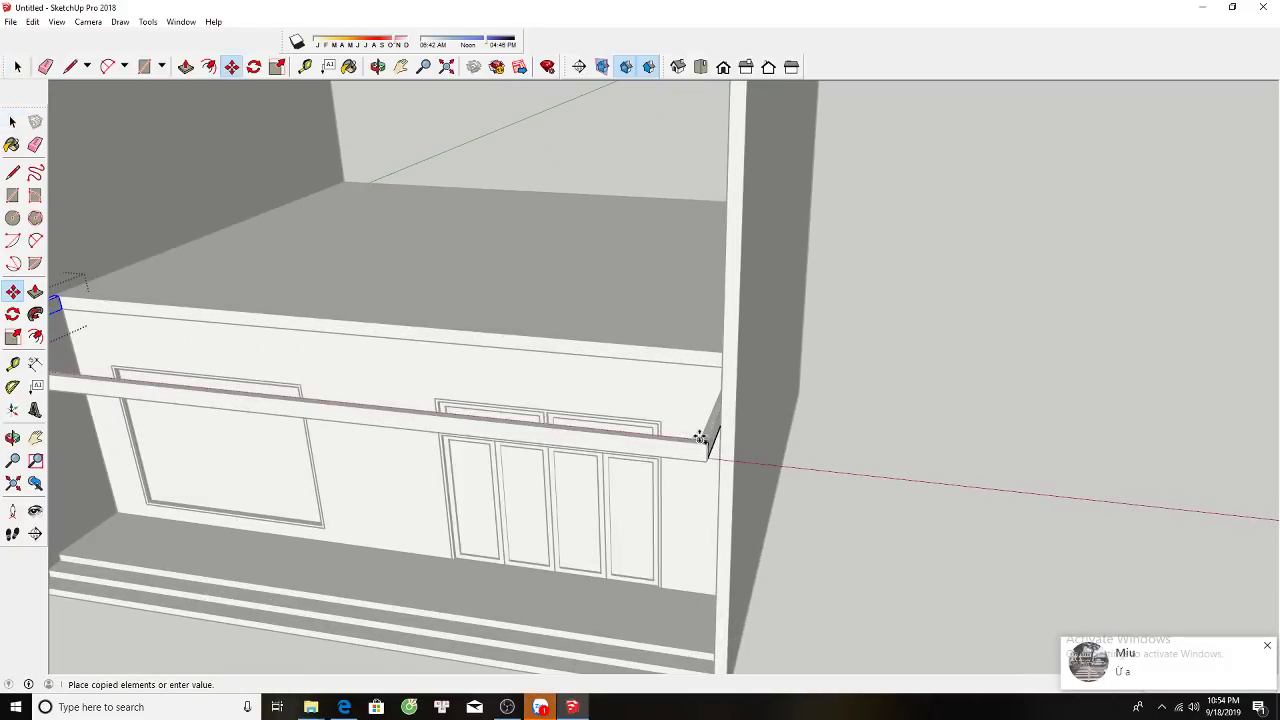
left_click(700, 433)
Array the copy with /30 into evenly spaced slats between the two ends.
type("/")
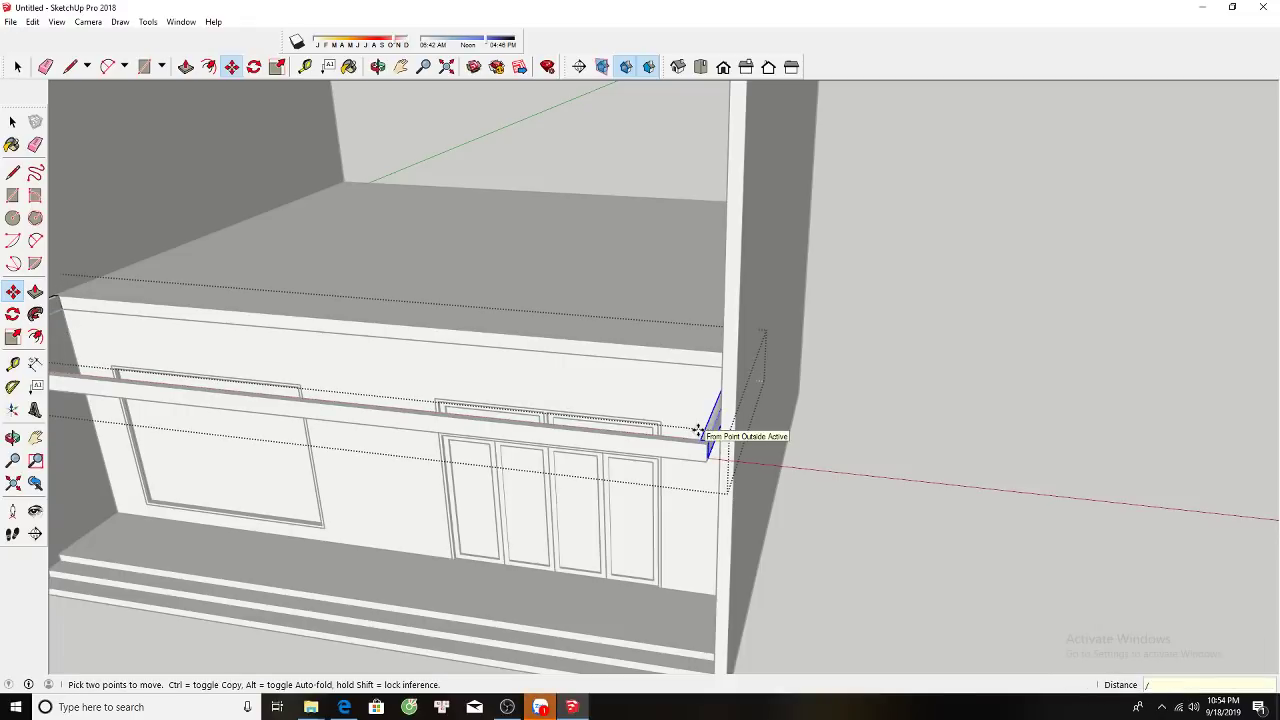
type("30")
key("Return")
key("space")
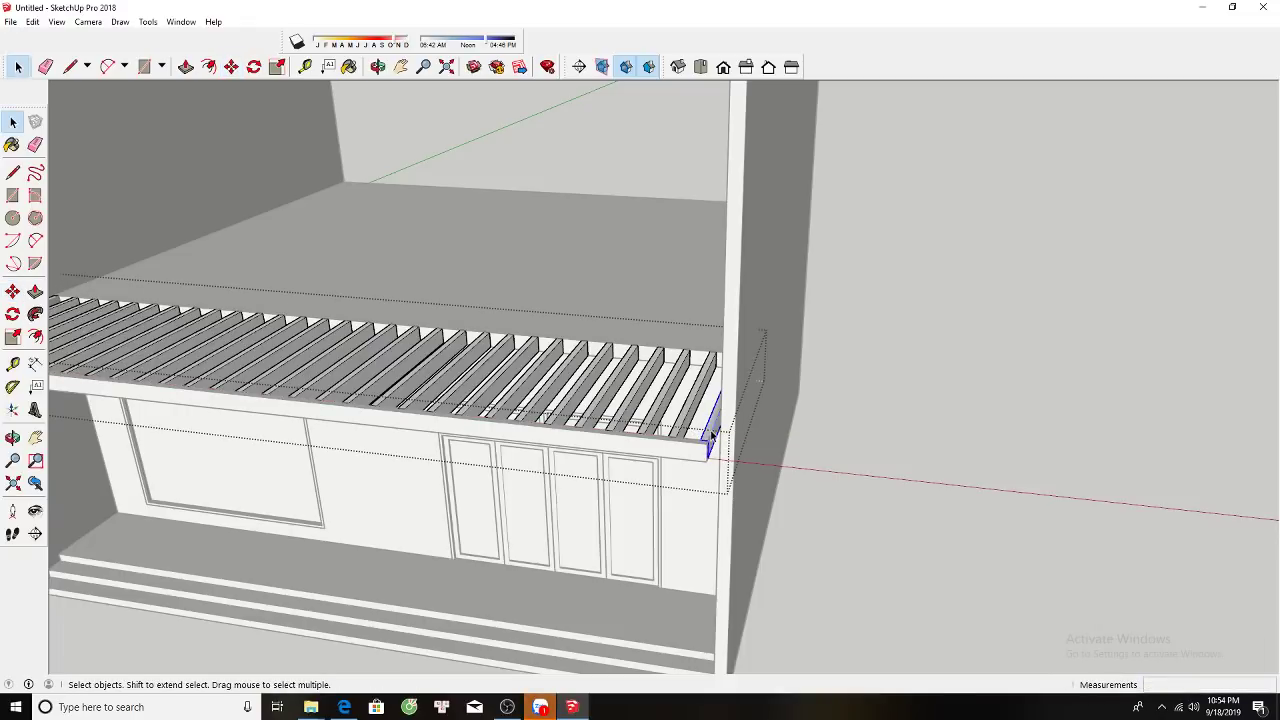
scroll(700, 433, "down", 3)
scroll(388, 402, "up", 1)
scroll(388, 402, "down", 1)
mouse_move(388, 402)
middle_mouse_down()
mouse_move(563, 331)
mouse_move(460, 371)
mouse_move(514, 363)
mouse_move(483, 354)
middle_mouse_up()
Draw a rectangle covering the whole slatted canopy frame.
key("f")
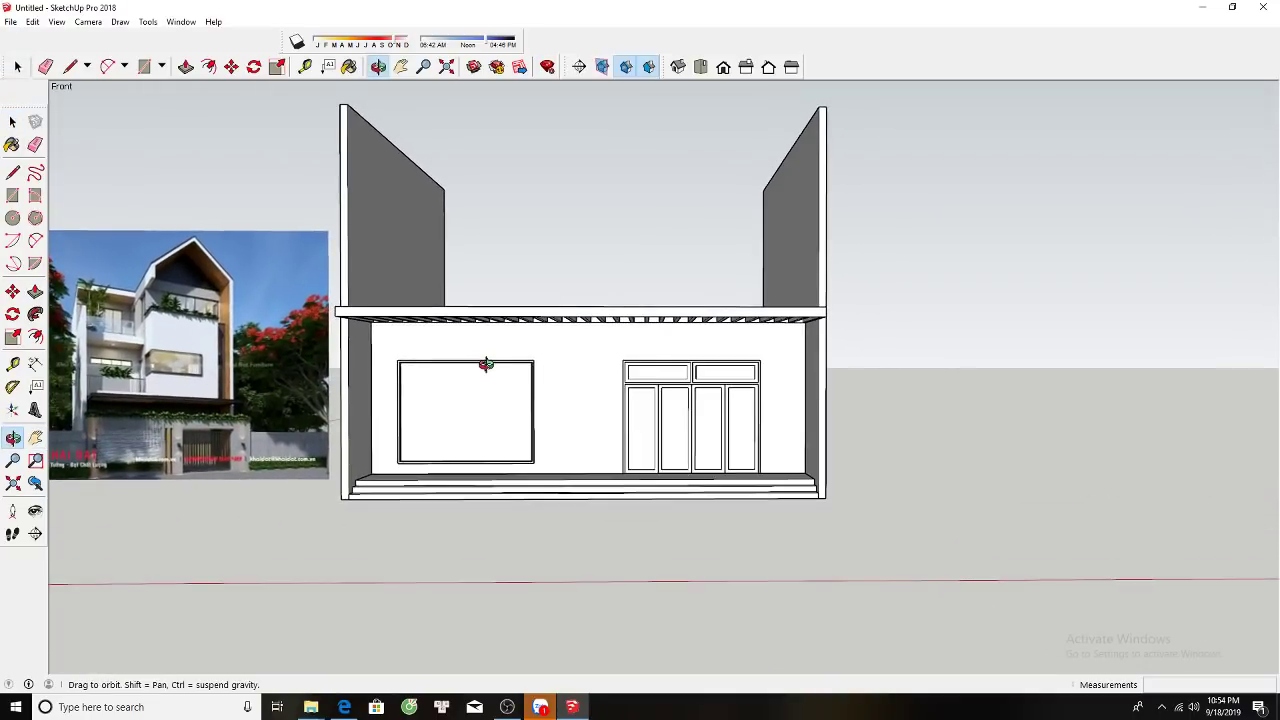
scroll(486, 380, "up", 2)
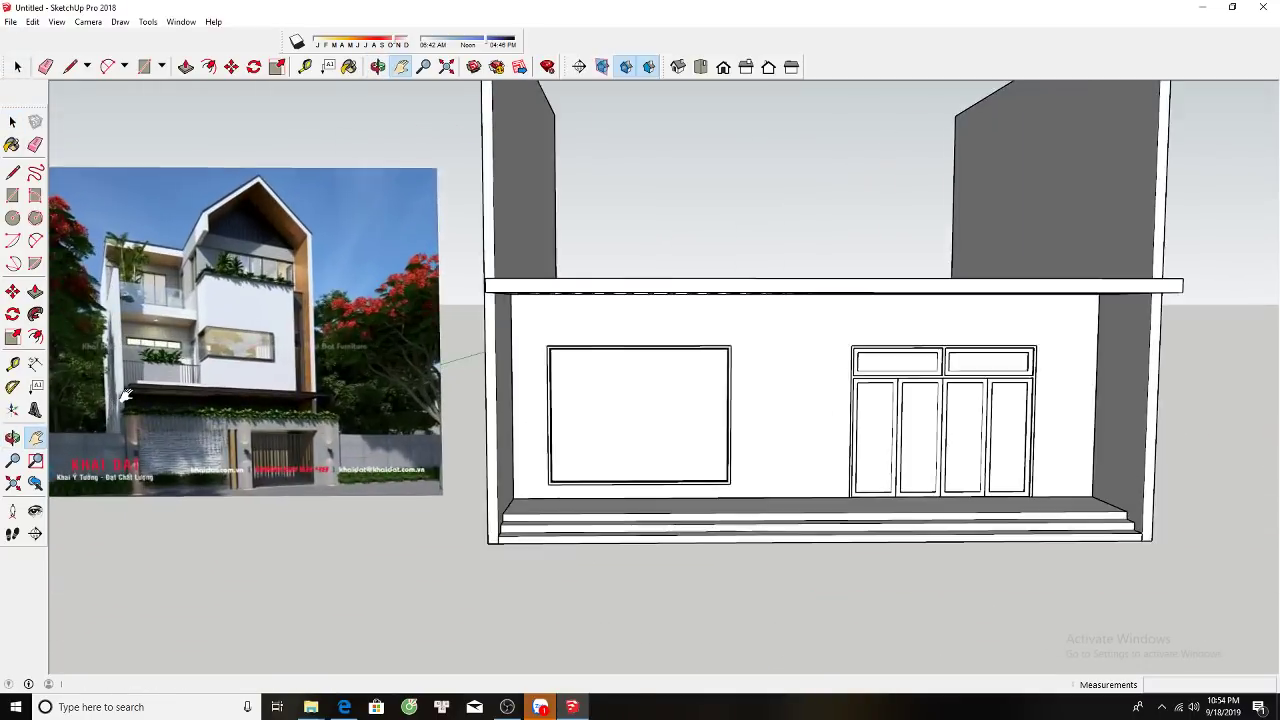
scroll(486, 380, "up", 1)
mouse_move(486, 380)
middle_mouse_down()
mouse_move(549, 498)
mouse_move(443, 297)
mouse_move(449, 340)
mouse_move(1068, 433)
middle_mouse_up()
key("r")
left_click(449, 340)
scroll(1006, 443, "up", 1)
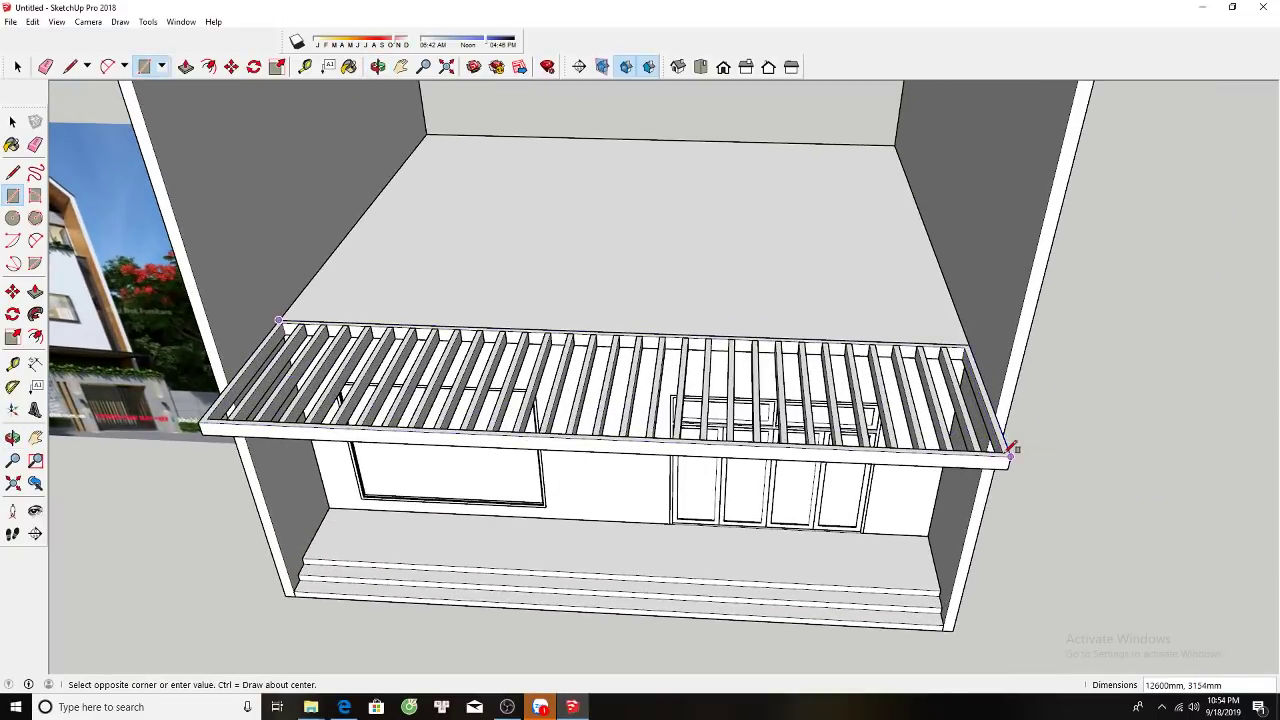
left_click(1006, 447)
key("space")
scroll(1000, 447, "up", 1)
scroll(995, 448, "up", 2)
Pull the canopy's top face up 20 mm, then zoom out to see the building.
key("p")
left_click(986, 440)
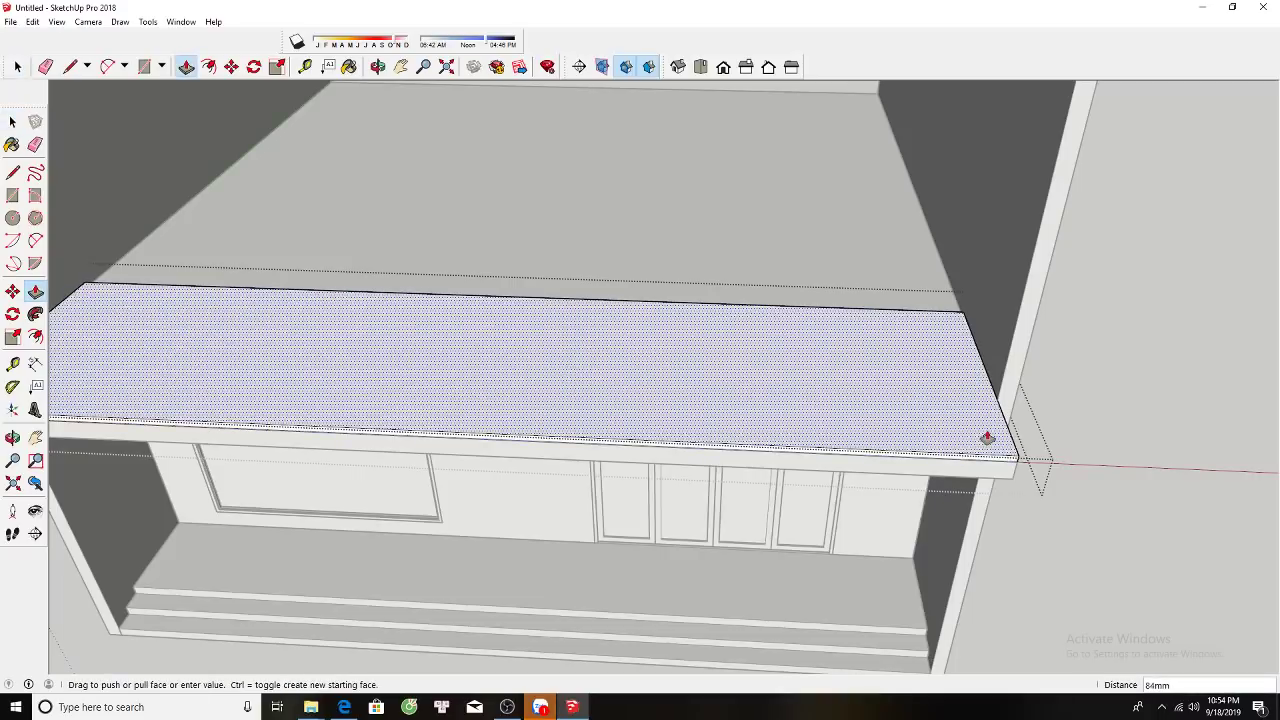
key("Escape")
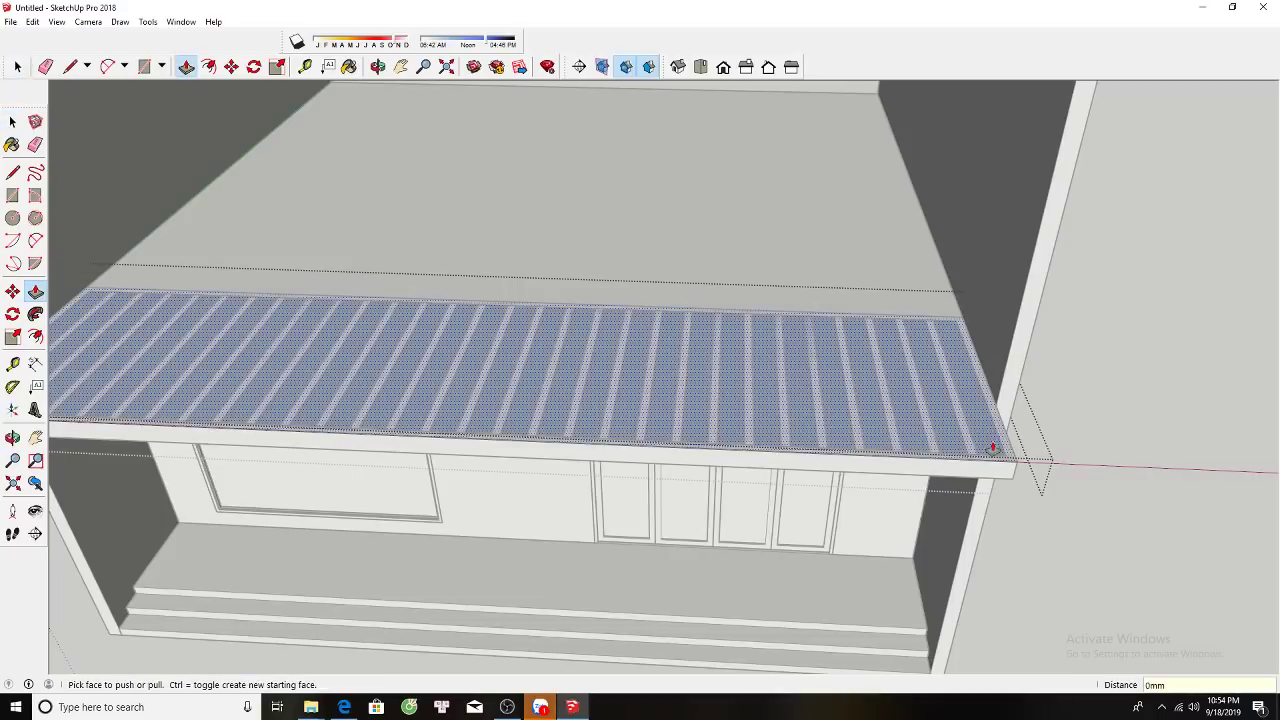
scroll(986, 442, "up", 1)
scroll(986, 445, "up", 1)
left_click(986, 447)
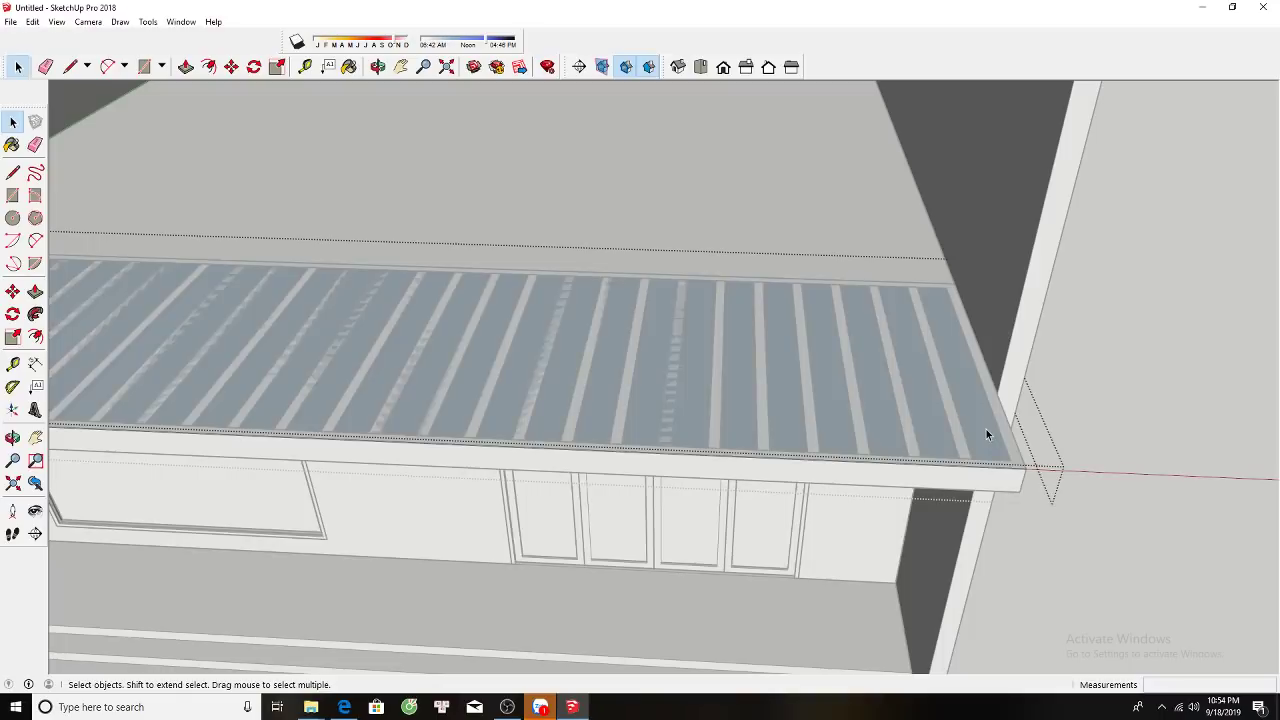
type("20")
key("Return")
scroll(980, 463, "up", 1)
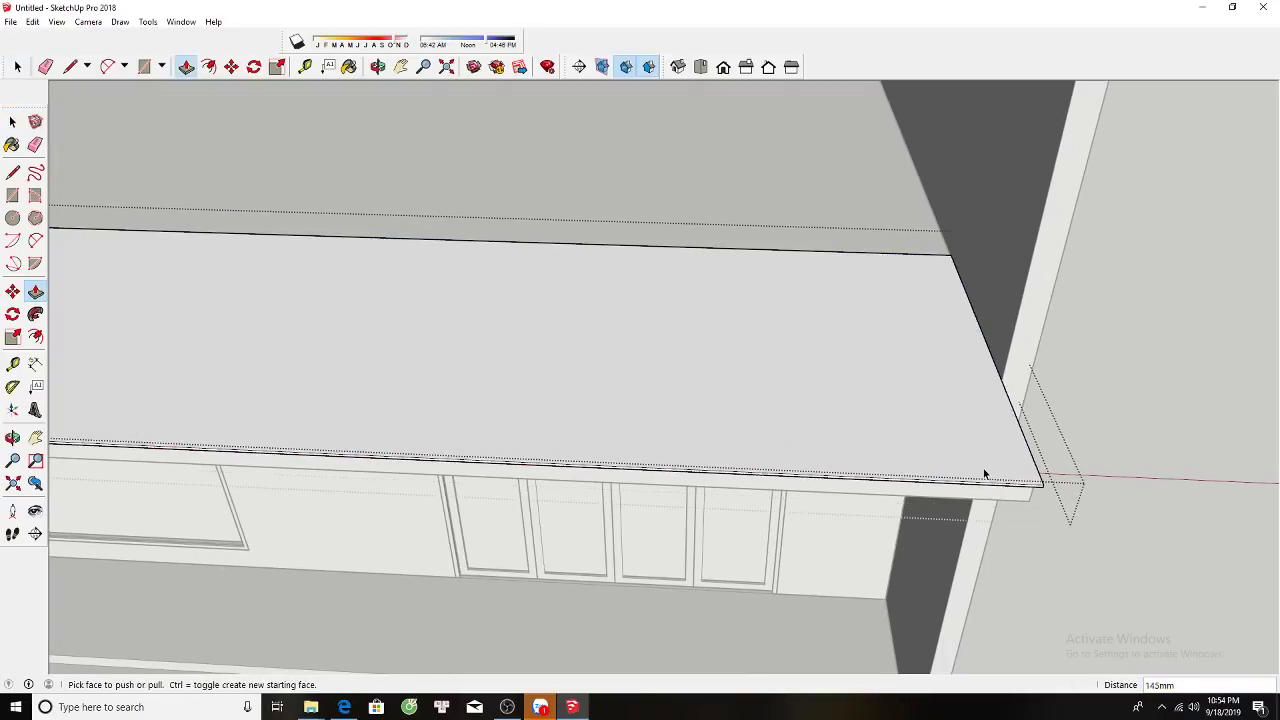
scroll(960, 470, "down", 10)
mouse_move(946, 466)
middle_mouse_down("shift")
mouse_move(822, 350)
mouse_move(790, 345)
middle_mouse_up("shift")
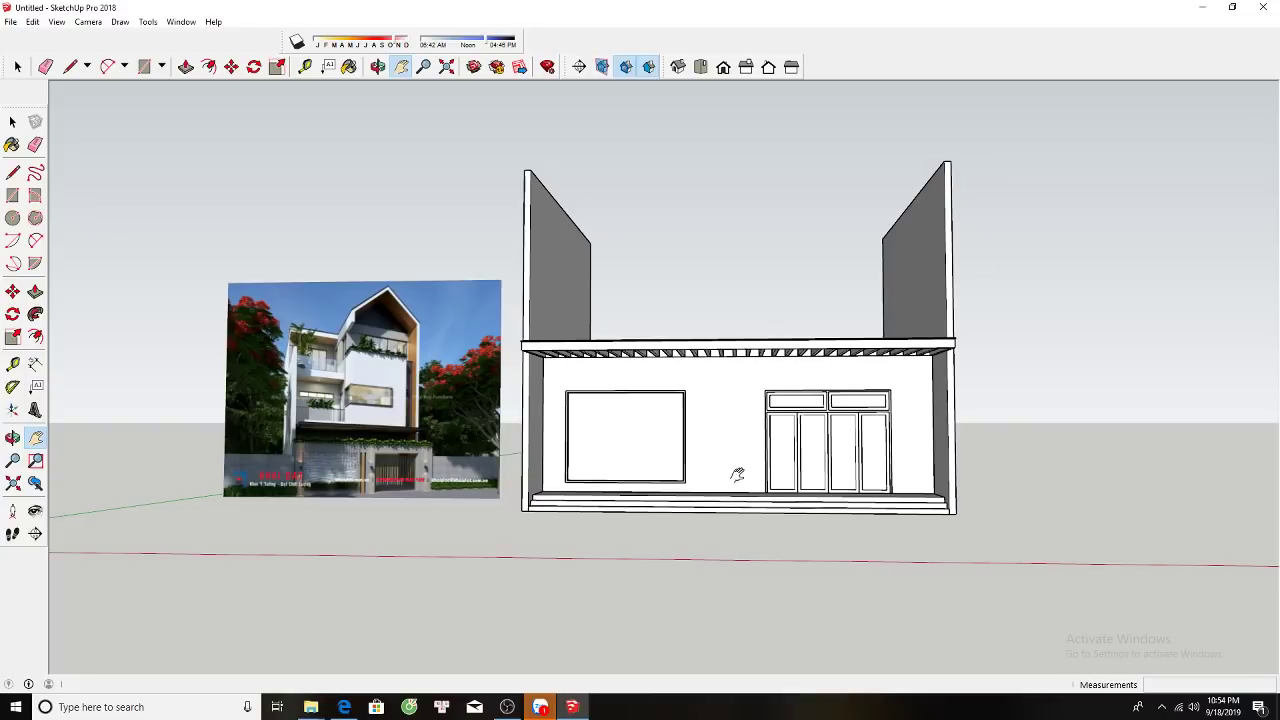
Orbit and zoom to look down on the flat upper deck between the tall side walls.
left_click_drag(630, 469, 663, 417)
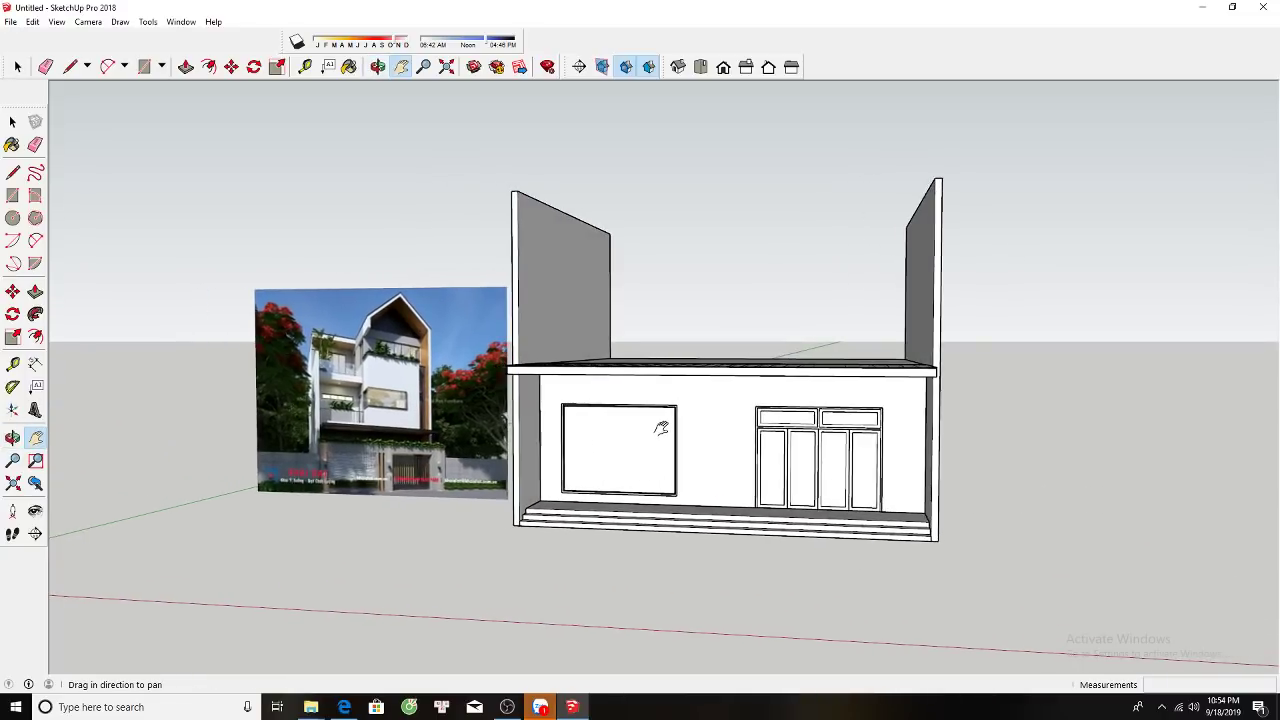
scroll(663, 420, "up", 2)
mouse_move(663, 423)
middle_mouse_down()
mouse_move(691, 529)
mouse_move(680, 457)
middle_mouse_up()
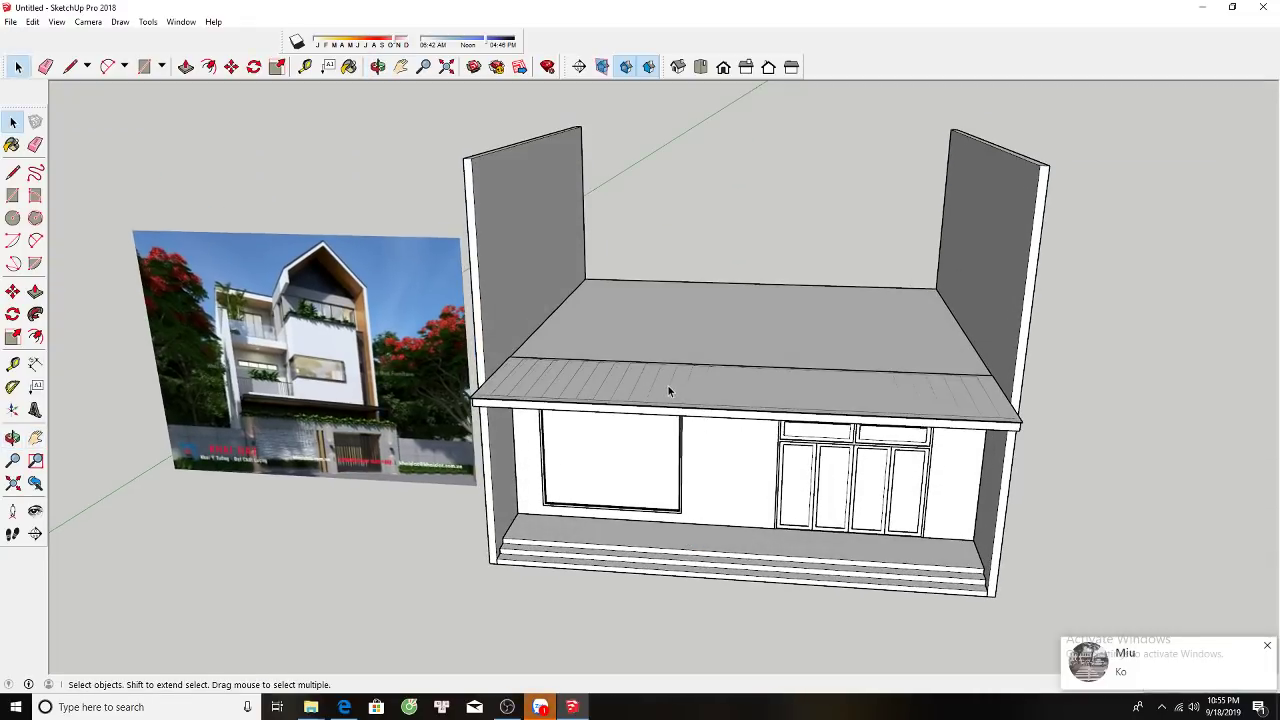
mouse_move(667, 360)
left_mouse_down()
mouse_move(628, 434)
mouse_move(645, 441)
left_mouse_up()
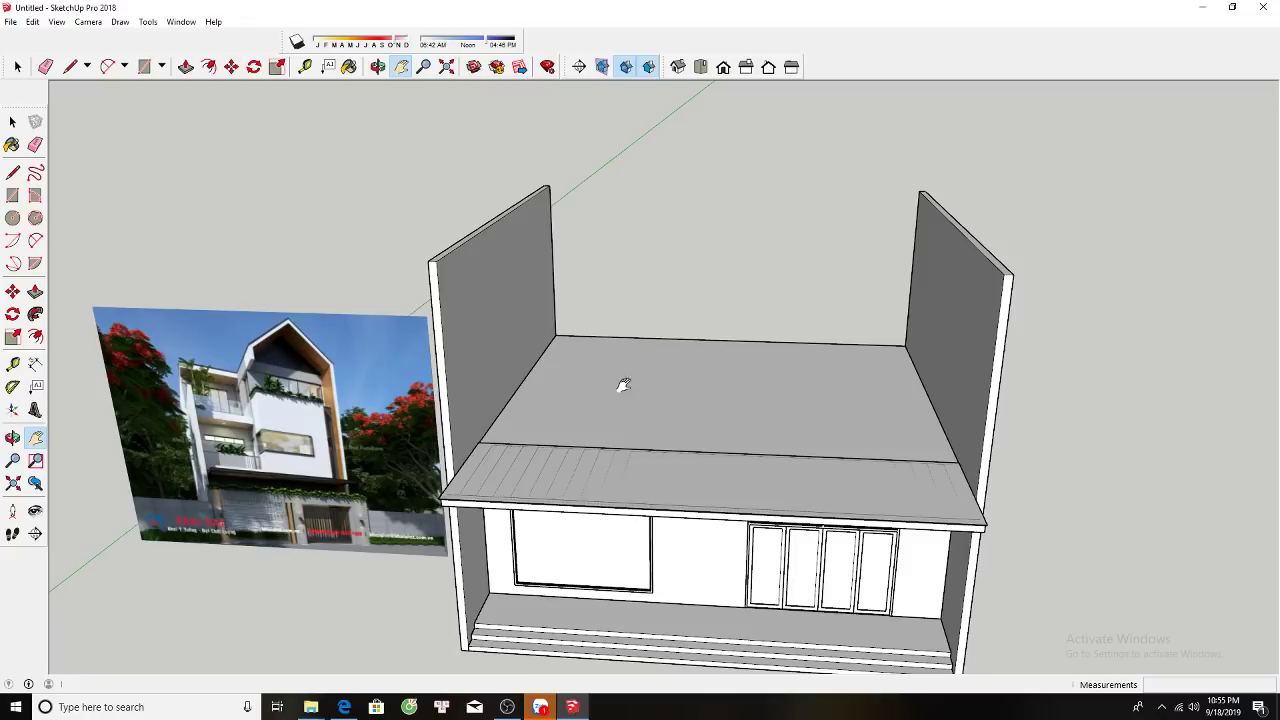
scroll(412, 432, "up", 3)
scroll(450, 440, "up", 1)
scroll(530, 457, "down", 2)
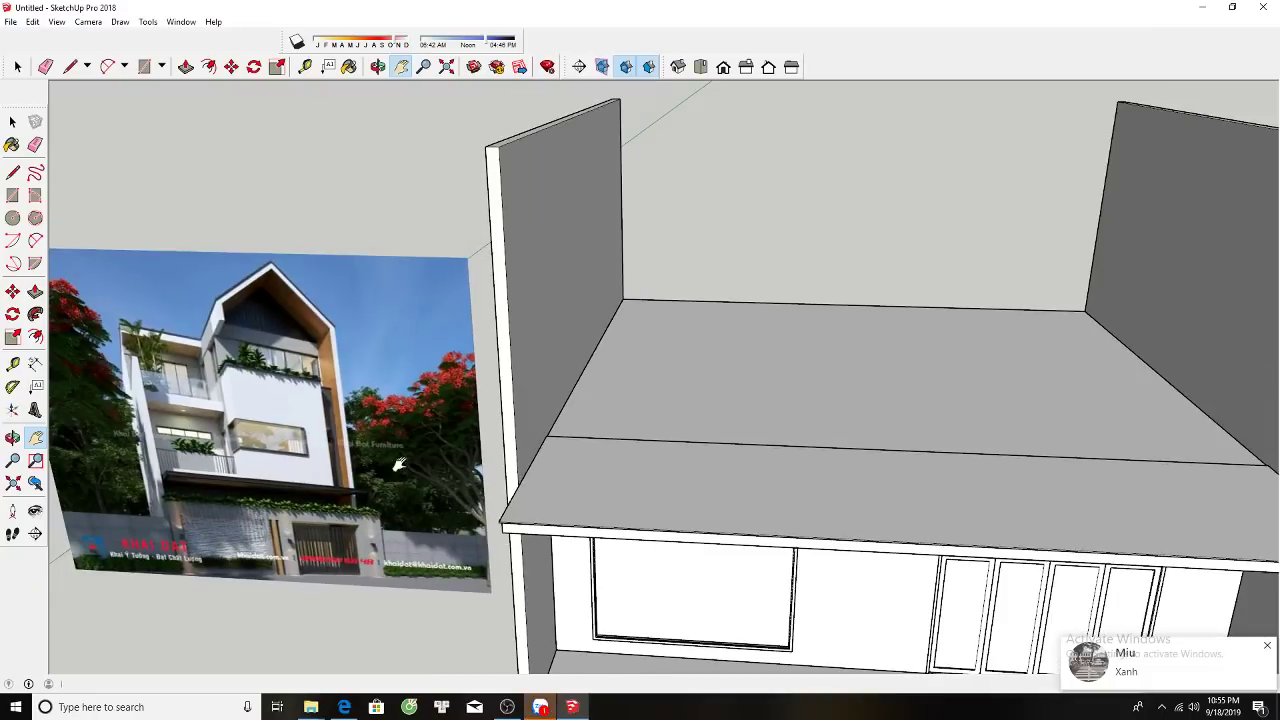
Start a rectangle at the roof's wall corner, then cancel it after reorienting the view.
left_click_drag(523, 449, 629, 380)
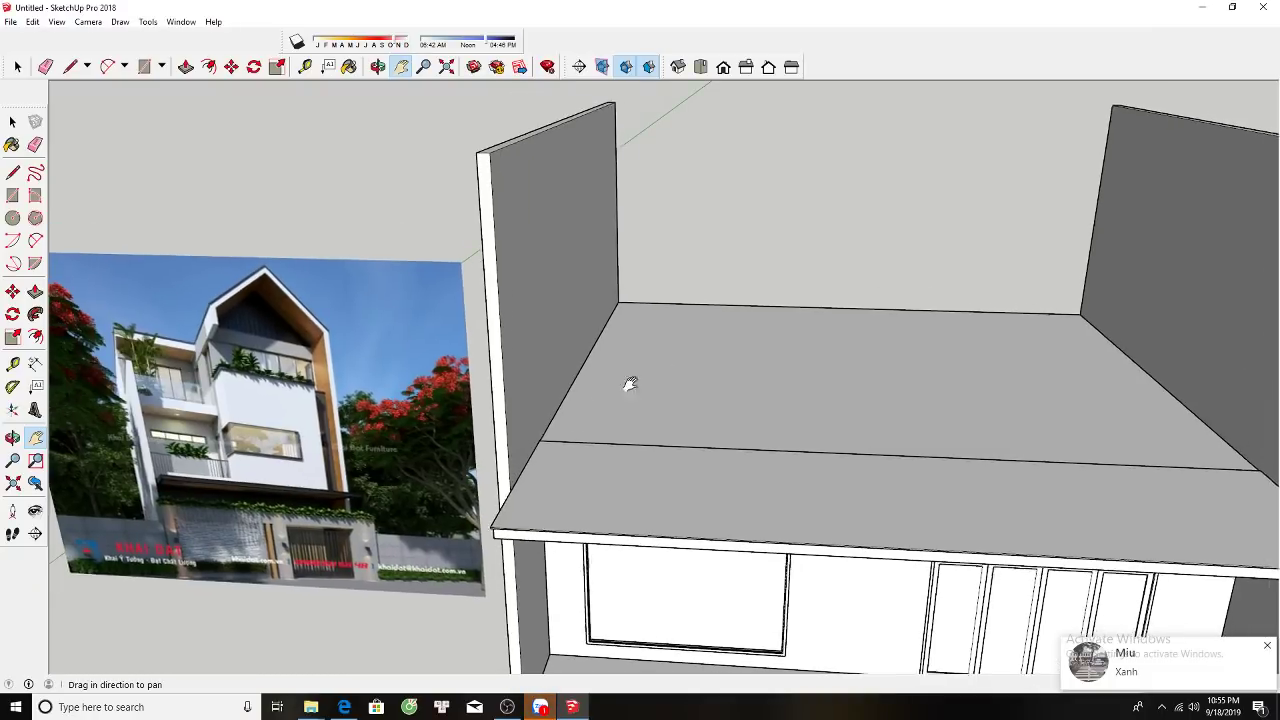
key("r")
left_click(598, 322)
scroll(594, 320, "down", 1)
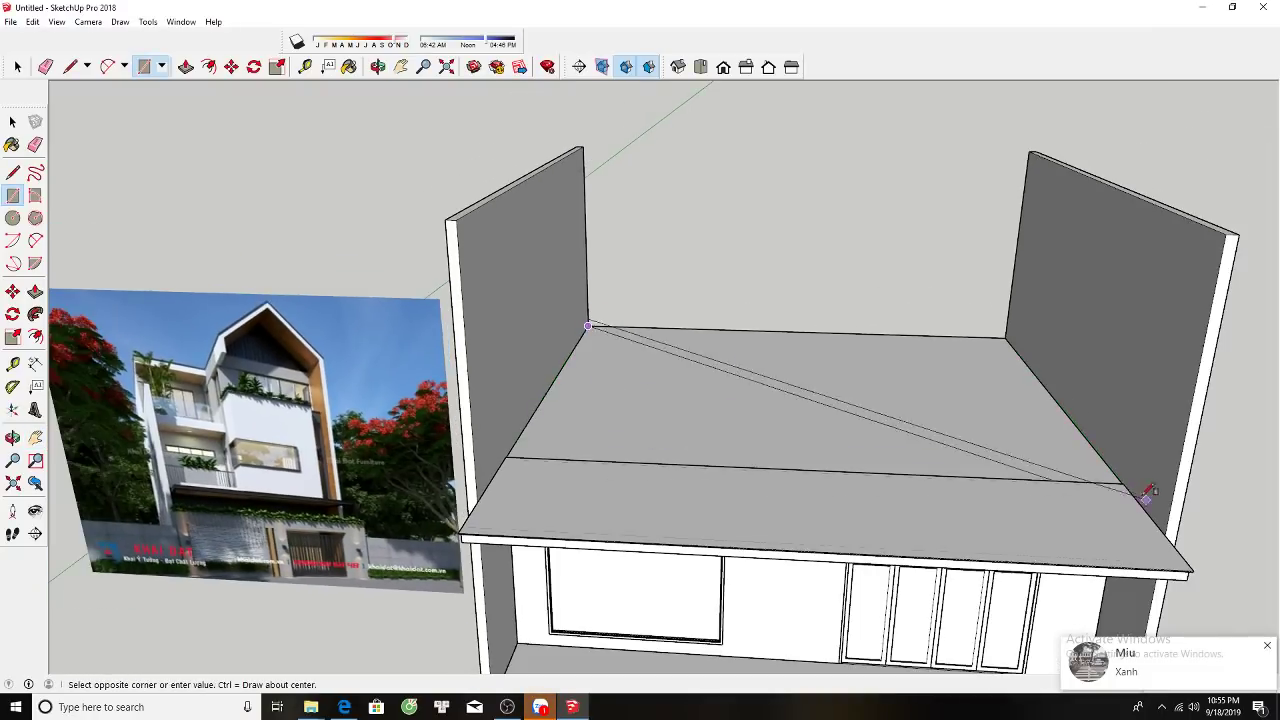
scroll(1123, 483, "up", 1)
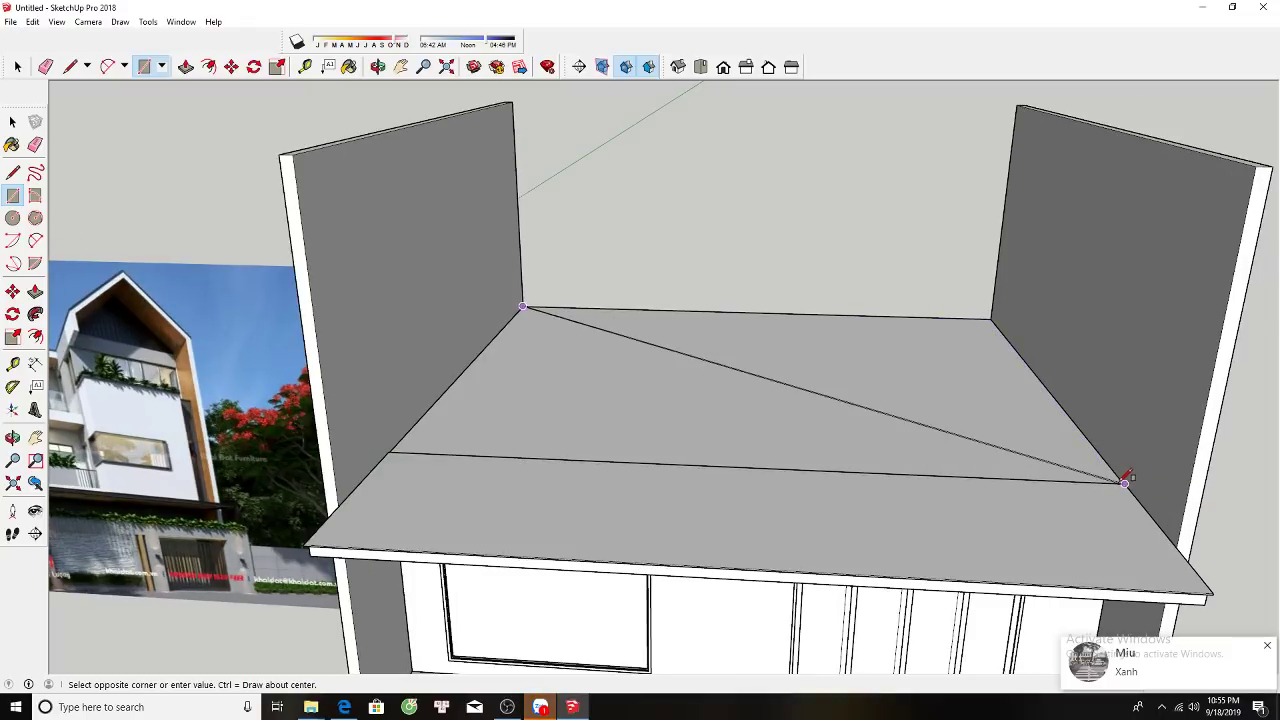
scroll(1126, 482, "up", 2)
scroll(1127, 481, "up", 2)
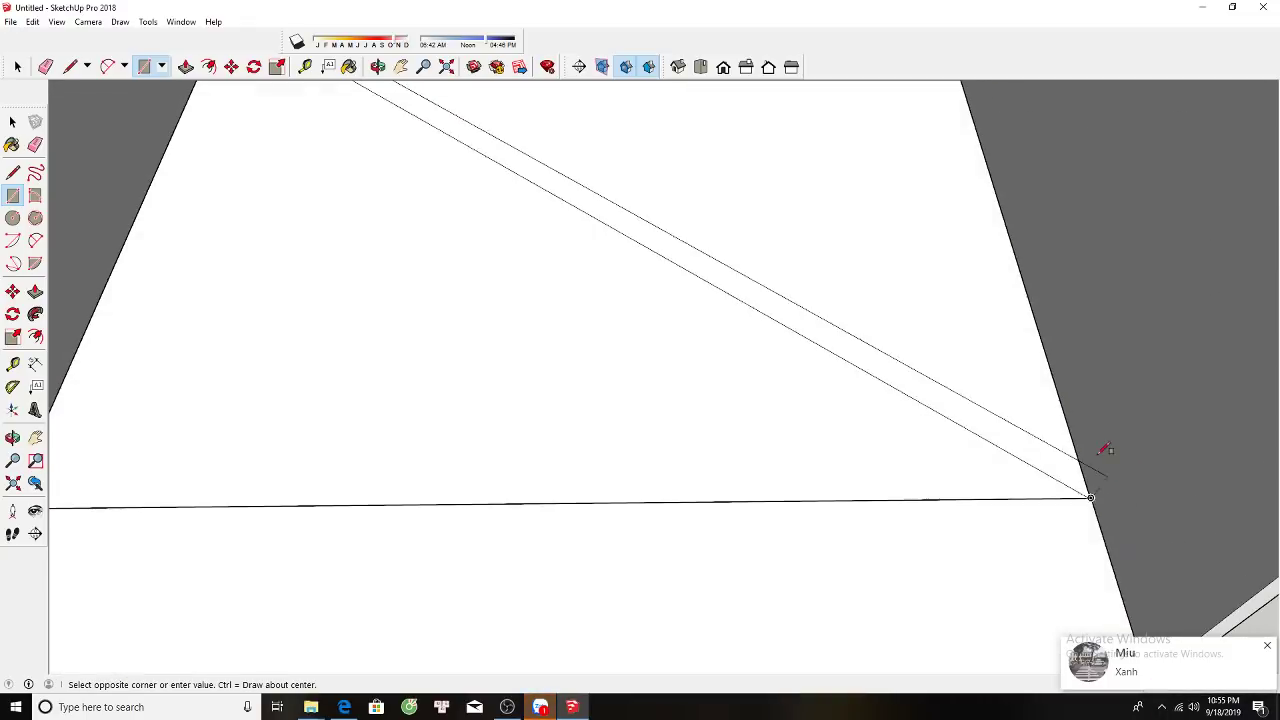
scroll(1100, 499, "up", 1)
middle_click_drag(1094, 529, 790, 218)
key("space")
Select the roof face, then return to the Rectangle tool.
left_click(792, 219)
key("p")
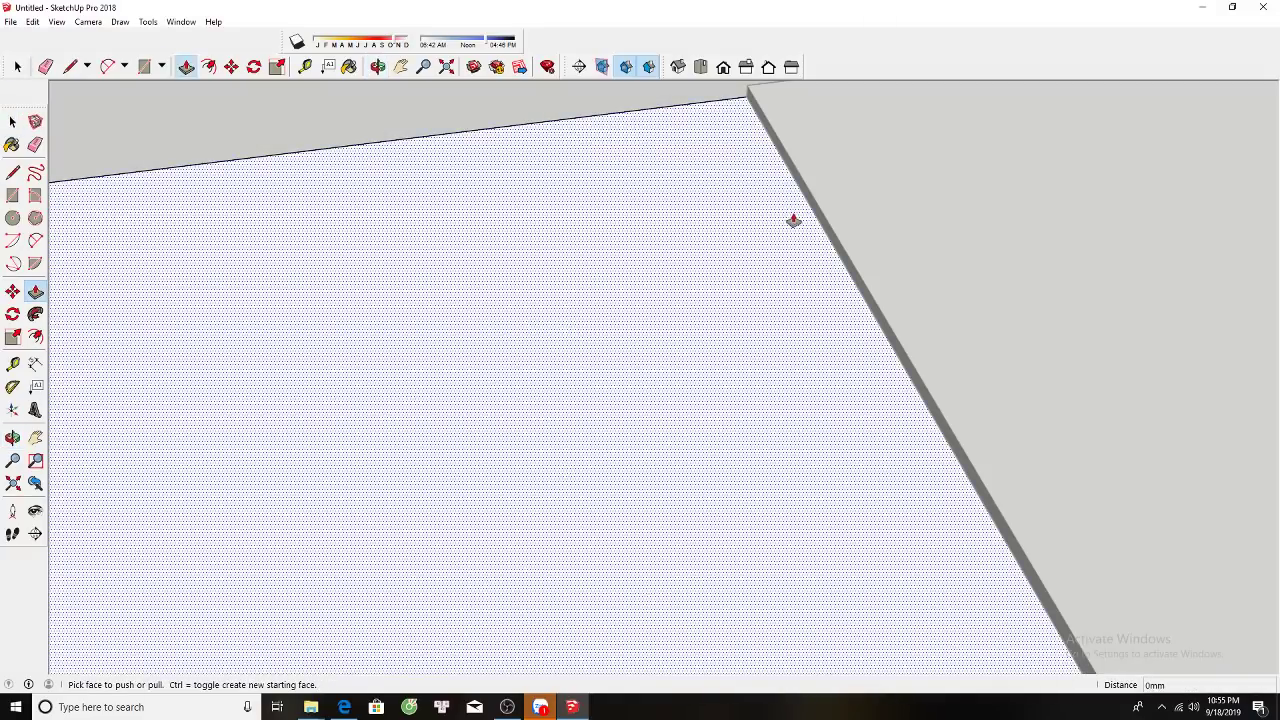
key("space")
key("r")
key("space")
key("r")
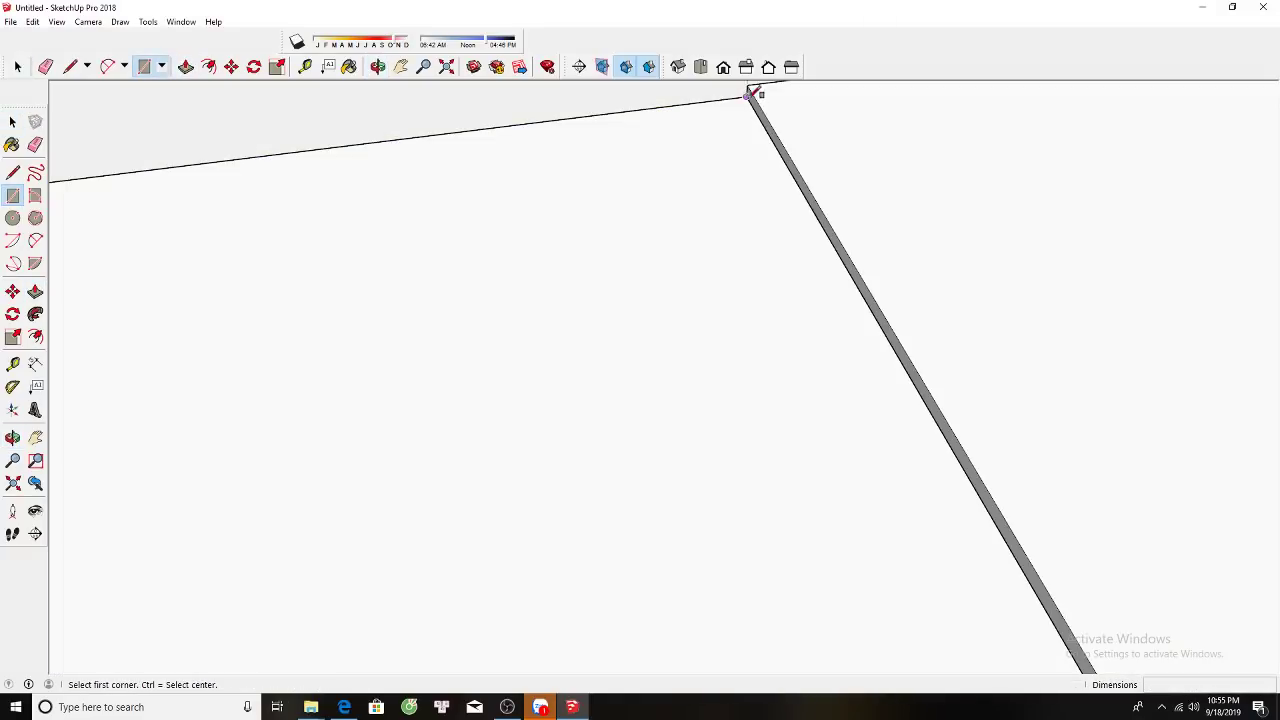
Draw a rectangle on the roof from the top corner to the near corner.
left_click(747, 92)
scroll(747, 92, "down", 5)
scroll(680, 294, "down", 3)
scroll(686, 286, "down", 3)
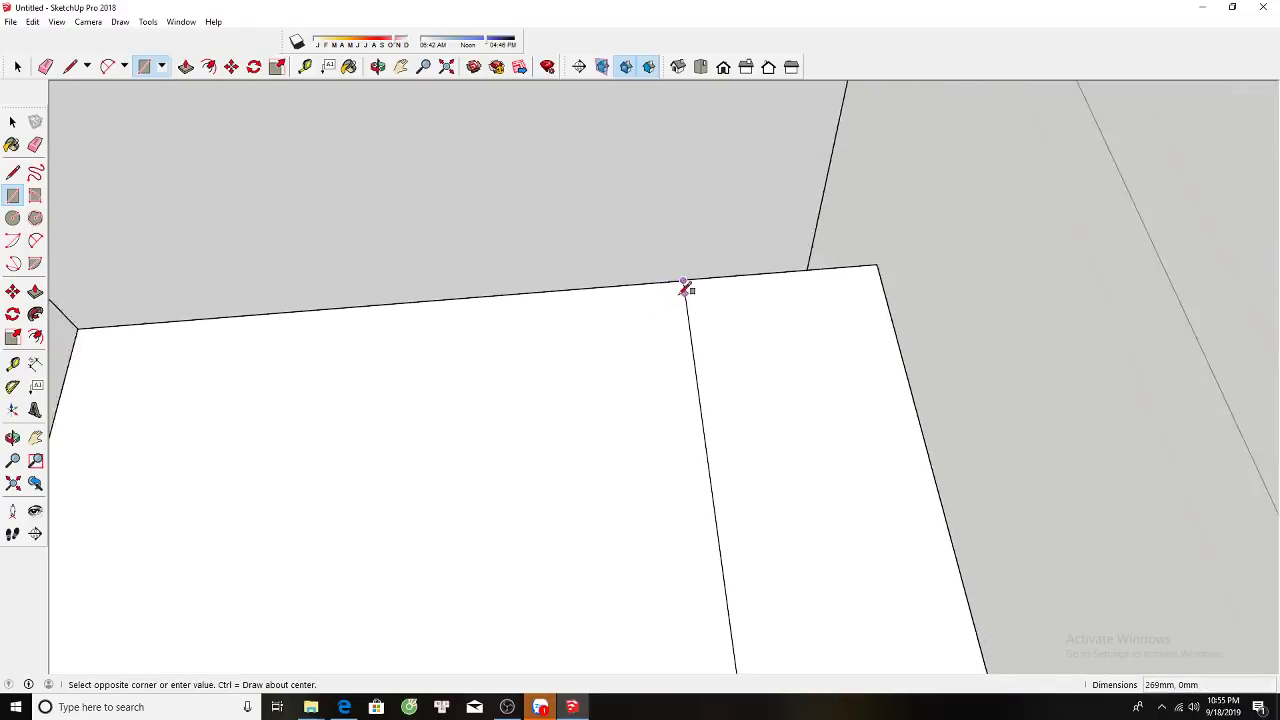
scroll(683, 290, "down", 3)
middle_click_drag(683, 290, 974, 306)
scroll(706, 489, "up", 3)
scroll(840, 437, "up", 3)
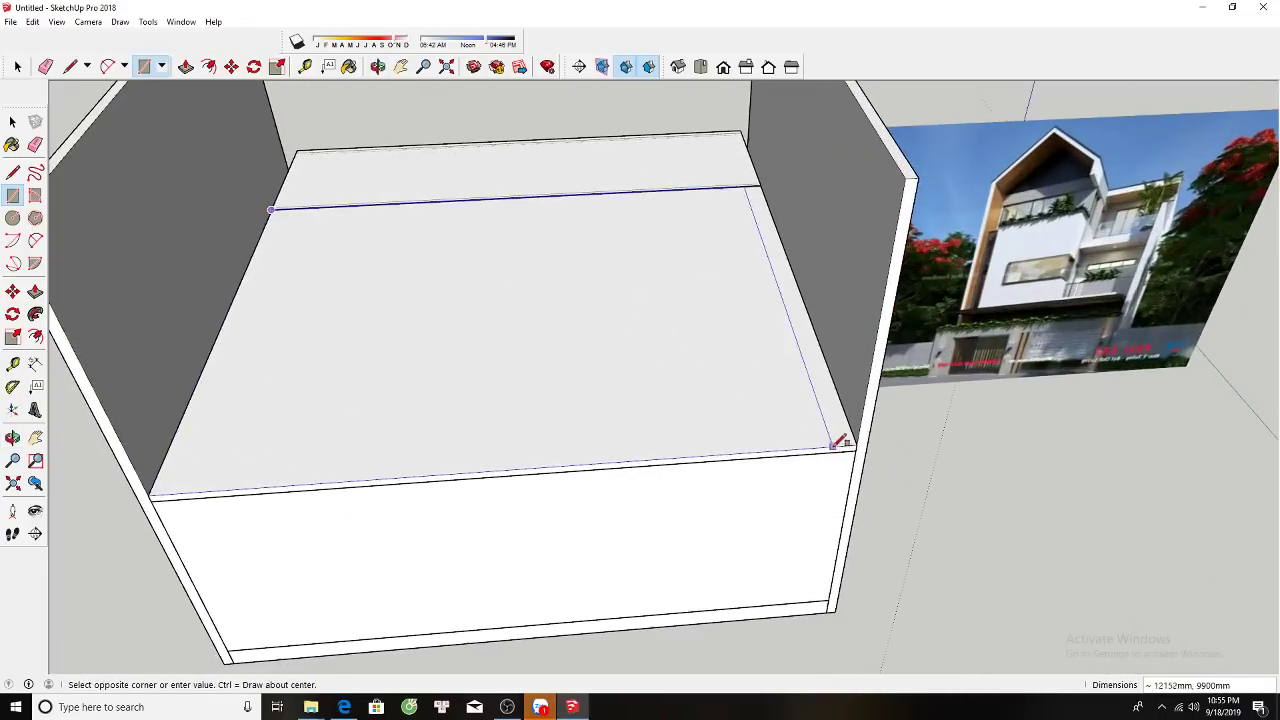
left_click(858, 437)
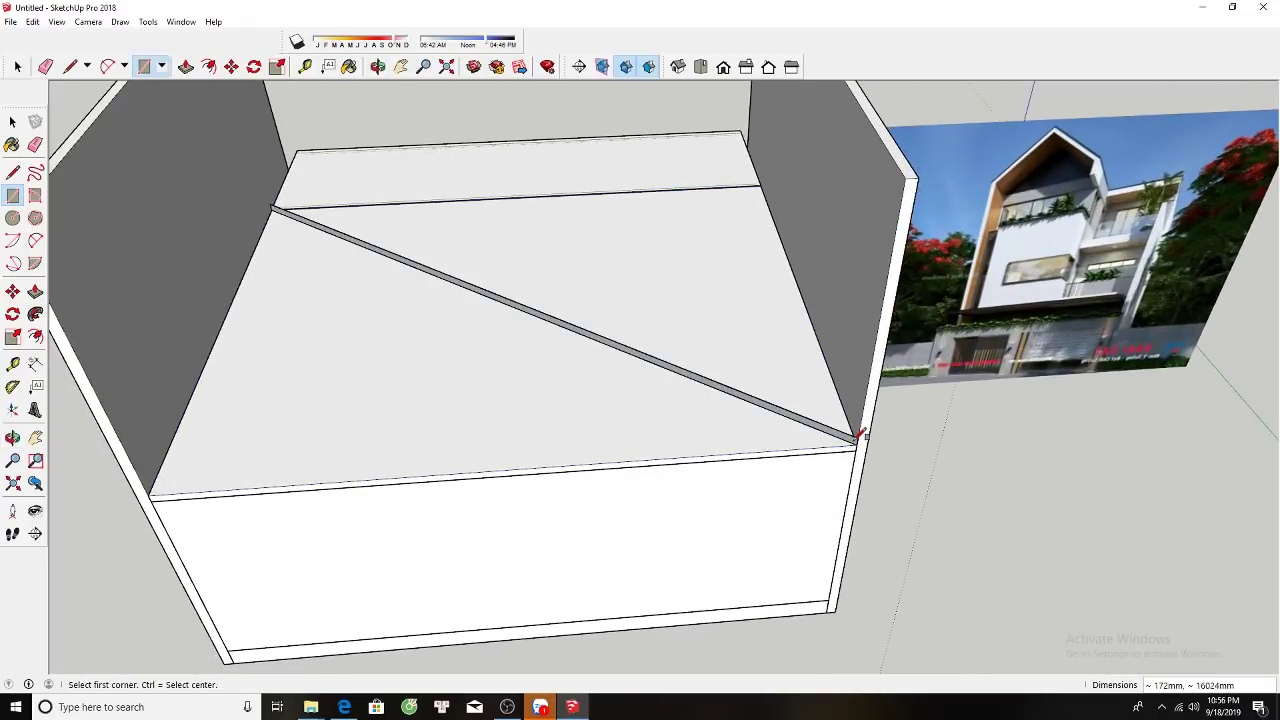
scroll(285, 205, "up", 5)
scroll(285, 205, "up", 3)
Draw a rectangle from the near-right corner to the back-left corner between the walls.
left_click(280, 204)
scroll(275, 210, "down", 2)
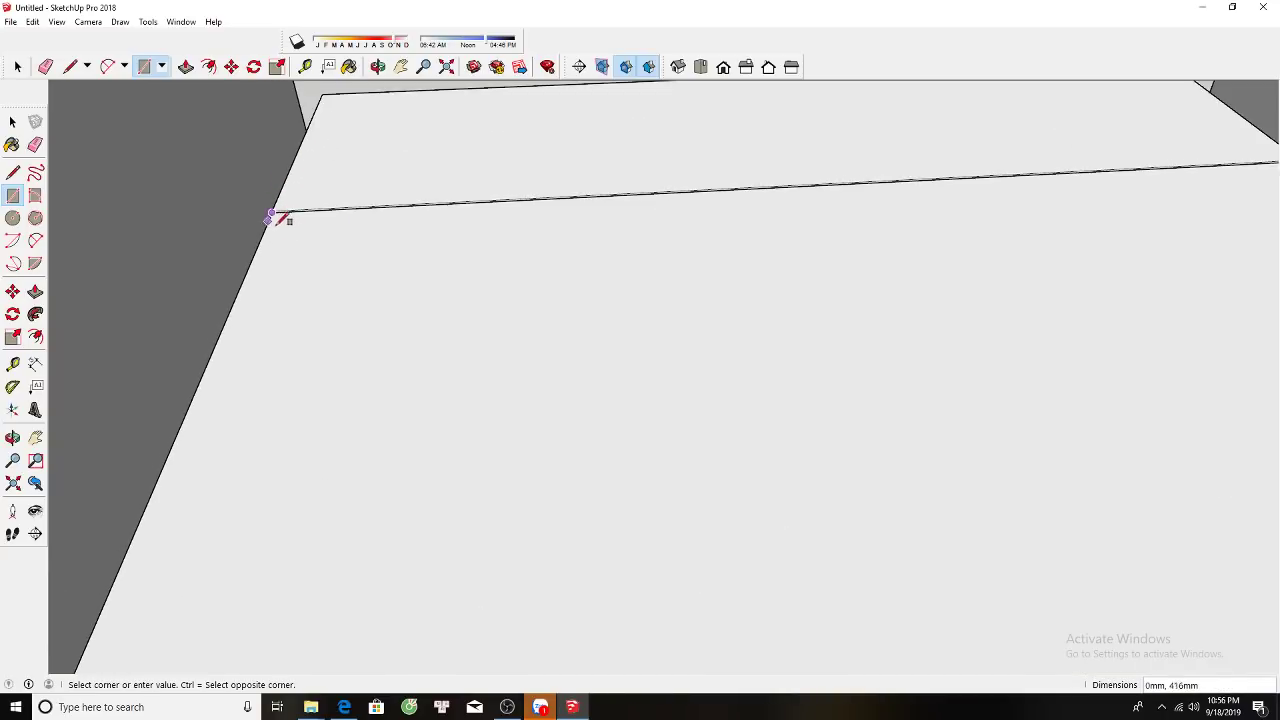
scroll(300, 235, "down", 3)
scroll(759, 331, "down", 5)
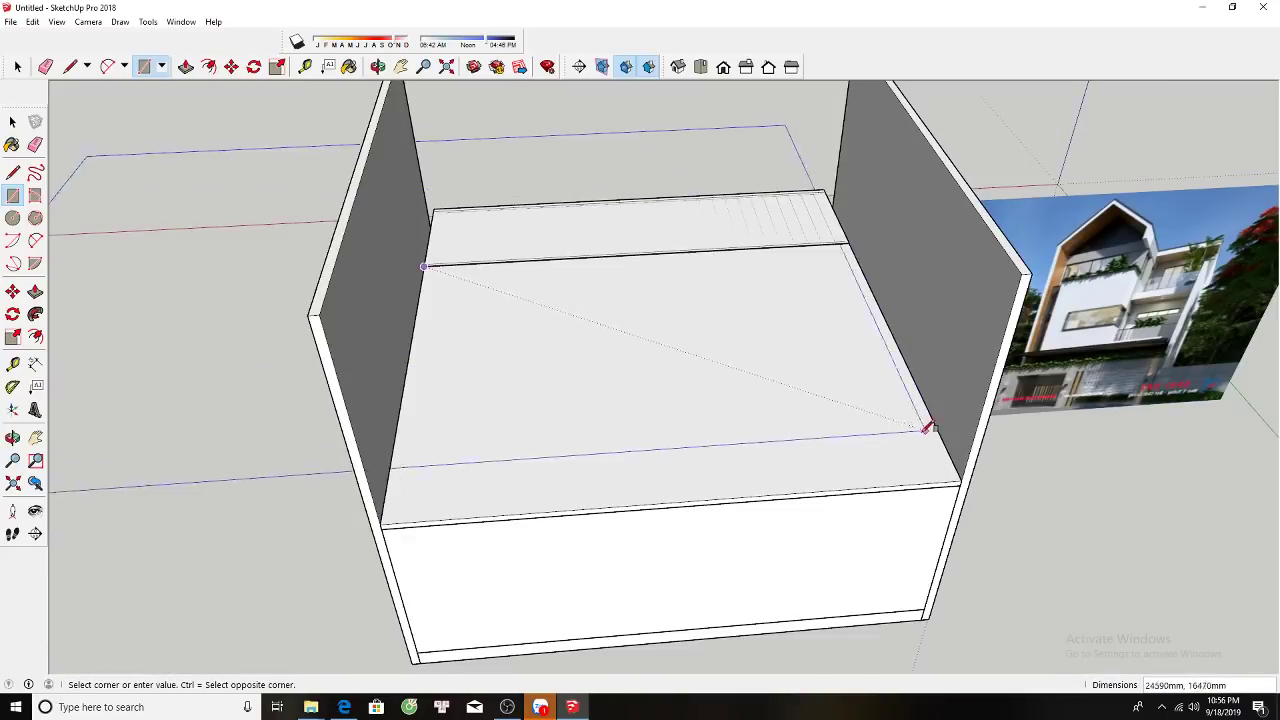
left_click(960, 482)
scroll(420, 286, "up", 5)
scroll(386, 289, "up", 3)
left_click(384, 290)
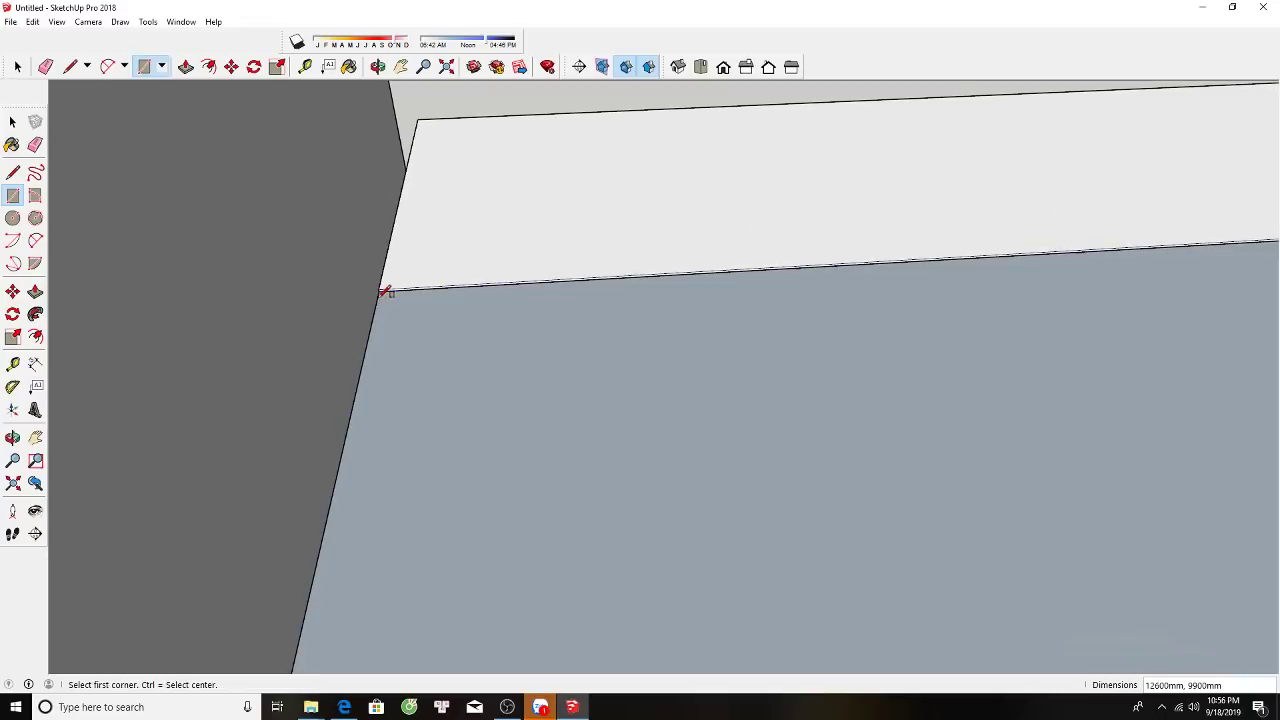
key("space")
Push/Pull the new roof face upward to form the raised upper wall.
scroll(411, 310, "down", 3)
scroll(415, 315, "down", 3)
key("p")
left_click_drag(423, 326, 266, 246)
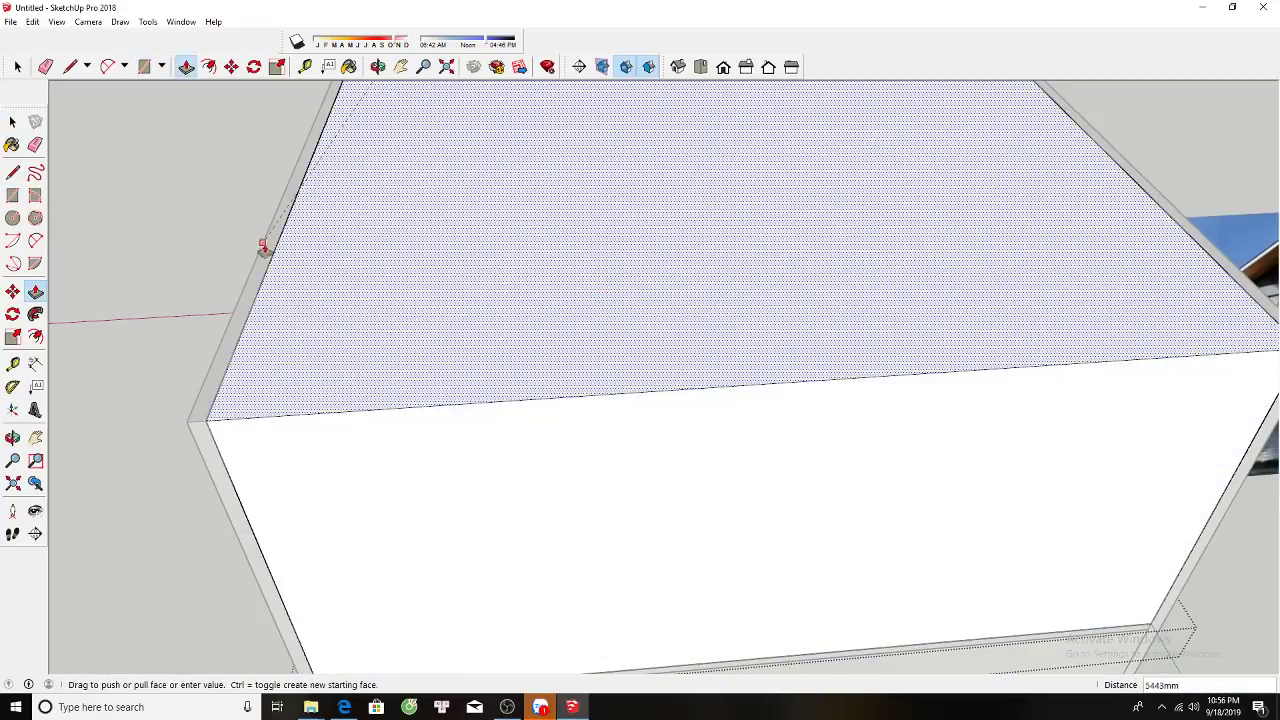
Orbit and pan back to a front view of the facade.
middle_click_drag(266, 246, 928, 303)
scroll(928, 303, "down", 5)
mouse_move(755, 240)
middle_mouse_down()
mouse_move(617, 200)
mouse_move(606, 165)
middle_mouse_up()
scroll(612, 176, "up", 2)
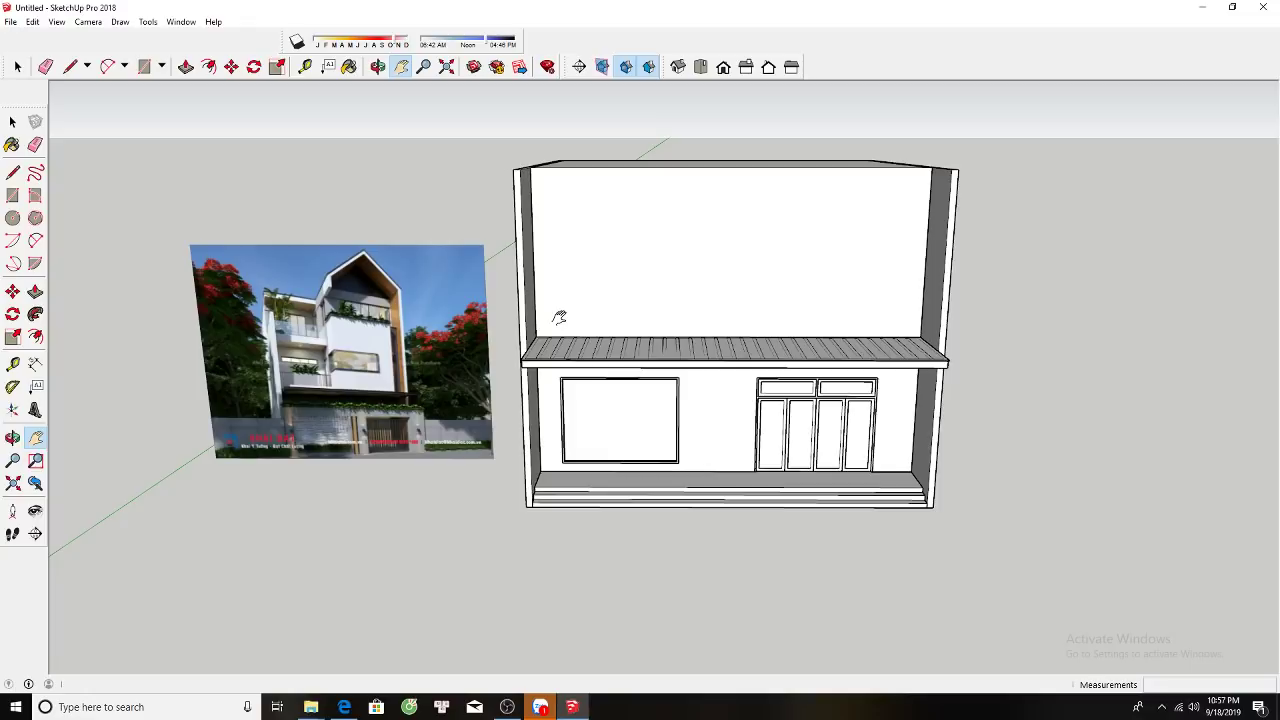
Inside the house group, copy the upper front wall's left edge about 4690mm to the right.
middle_click_drag(680, 430, 686, 371)
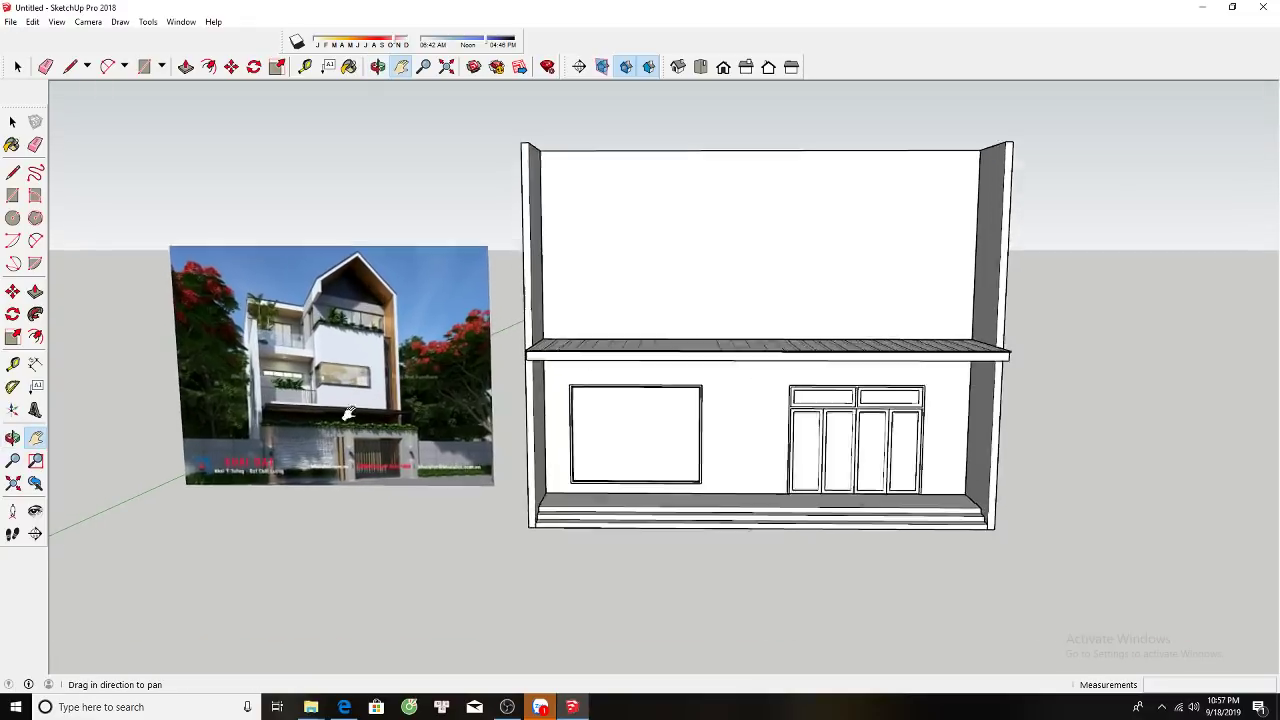
scroll(322, 418, "up", 3)
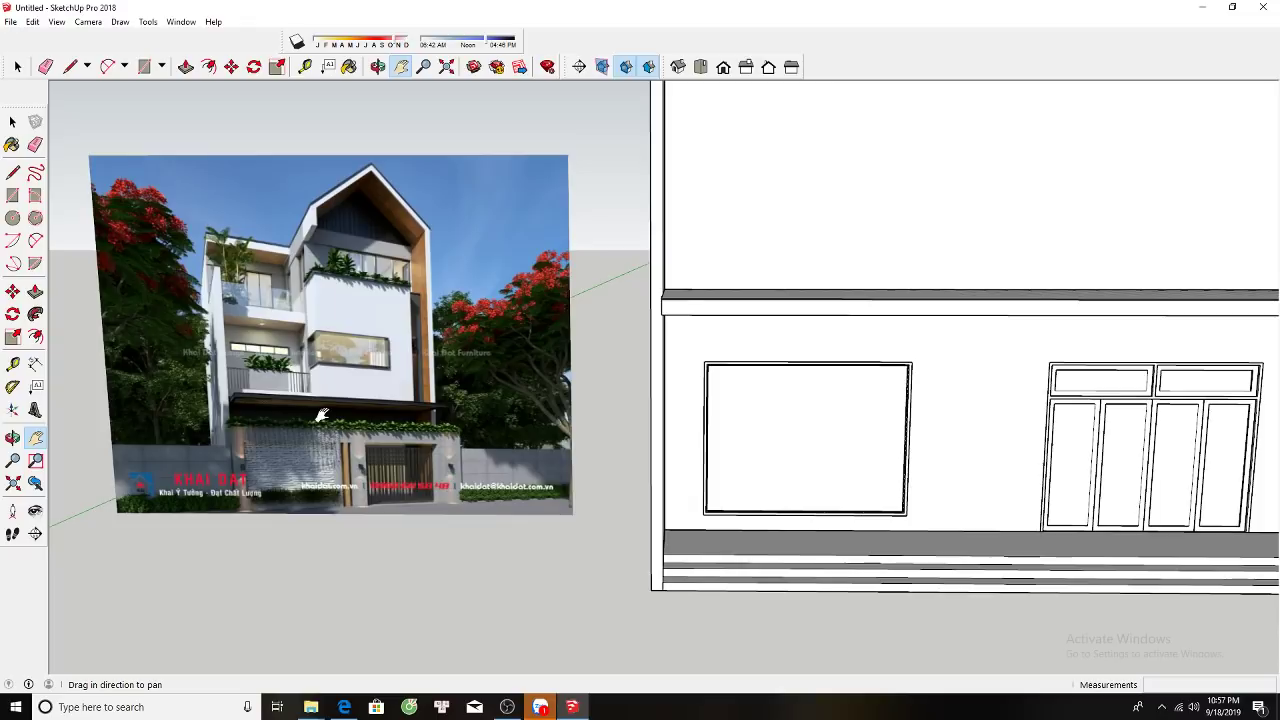
scroll(322, 416, "down", 3)
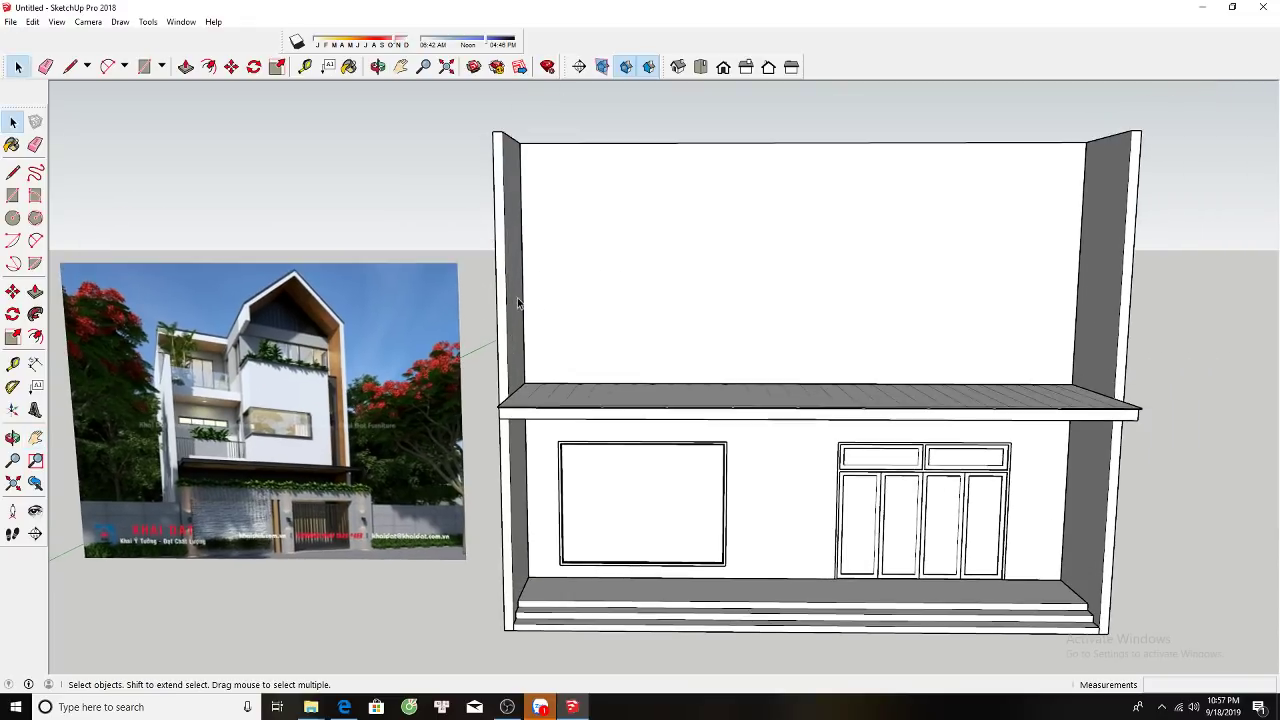
double_click(536, 295)
left_click(526, 298)
key("m")
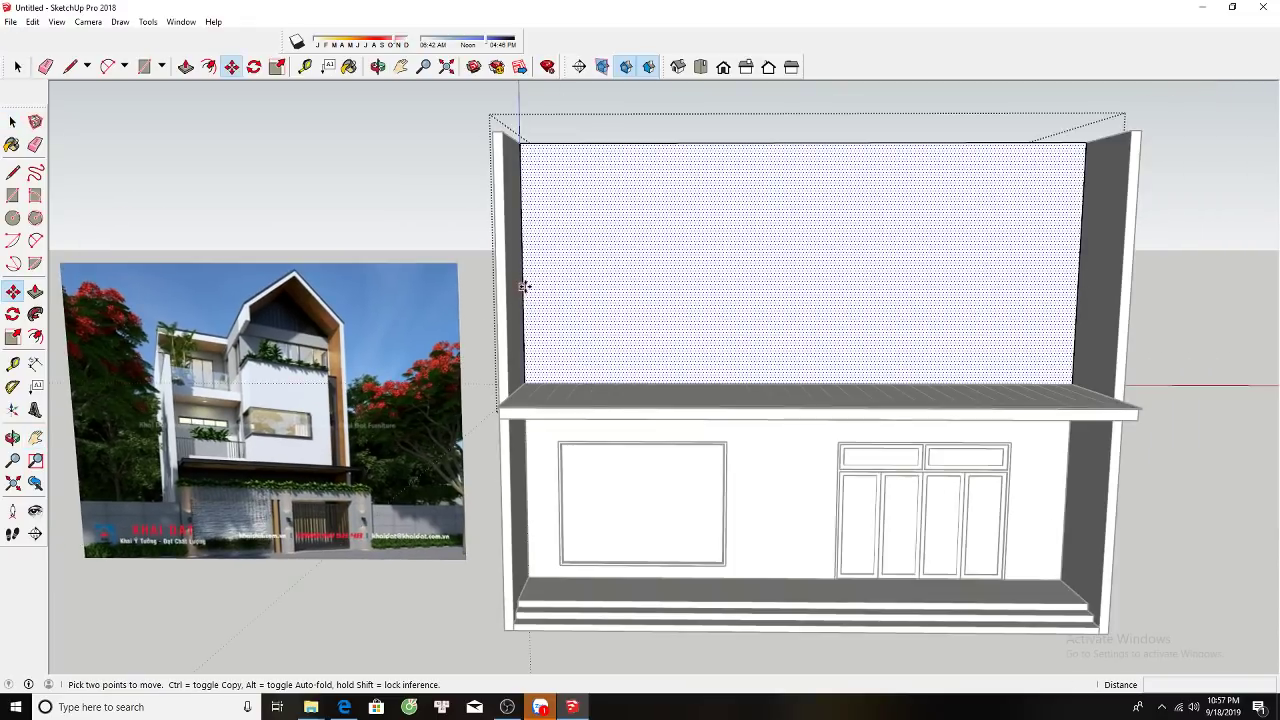
left_click(521, 275, "ctrl")
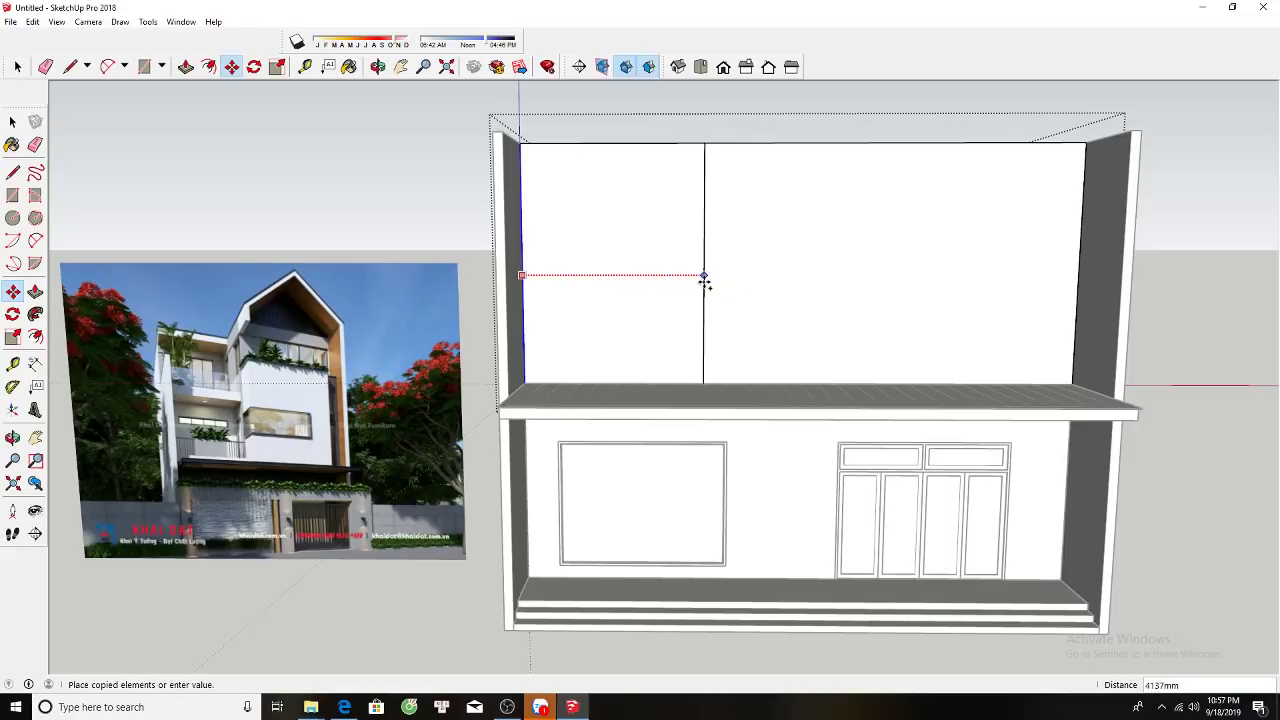
left_click(727, 440)
Push the left part of the upper front wall inward to set it back.
key("space")
middle_click_drag(726, 443, 642, 355)
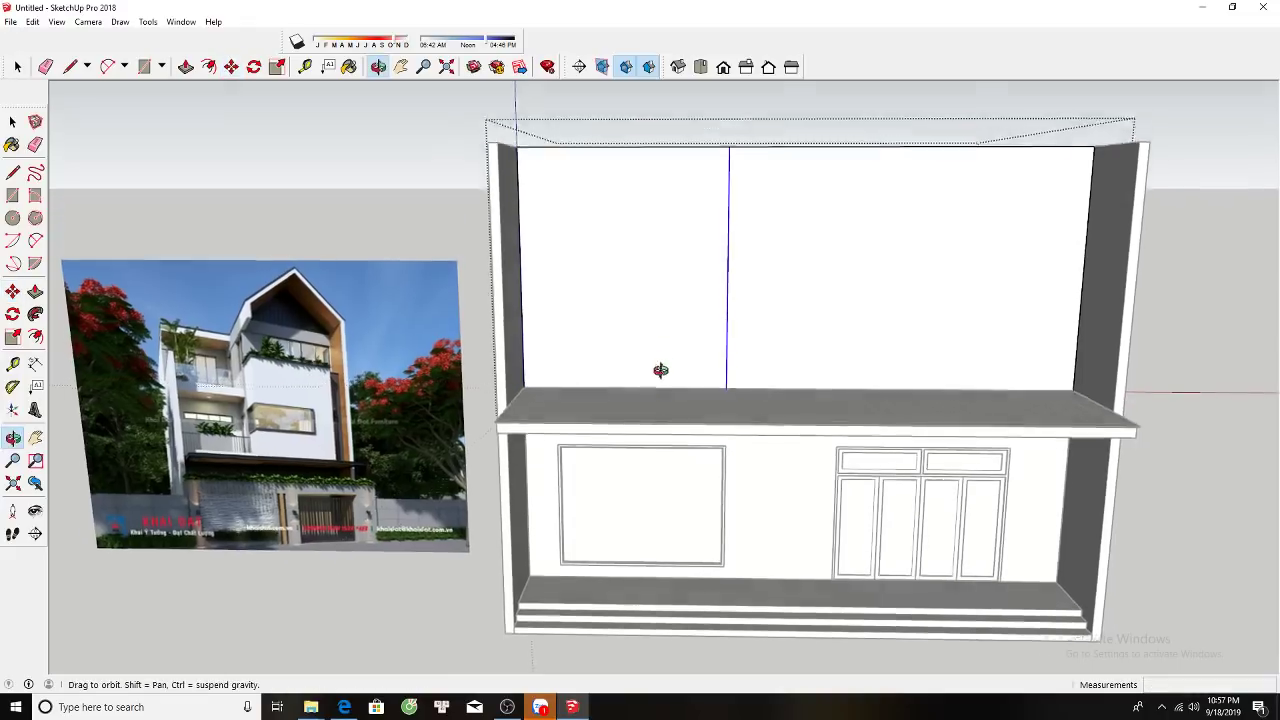
key("p")
left_click(642, 355)
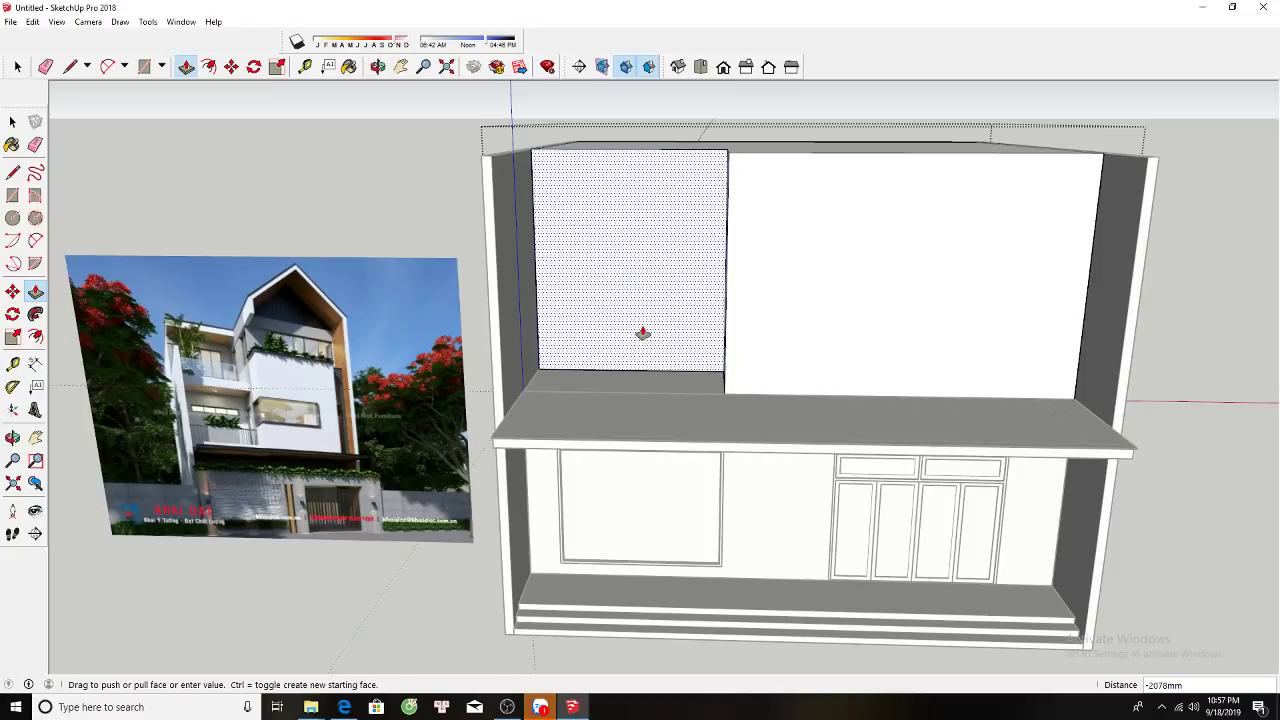
key("Return")
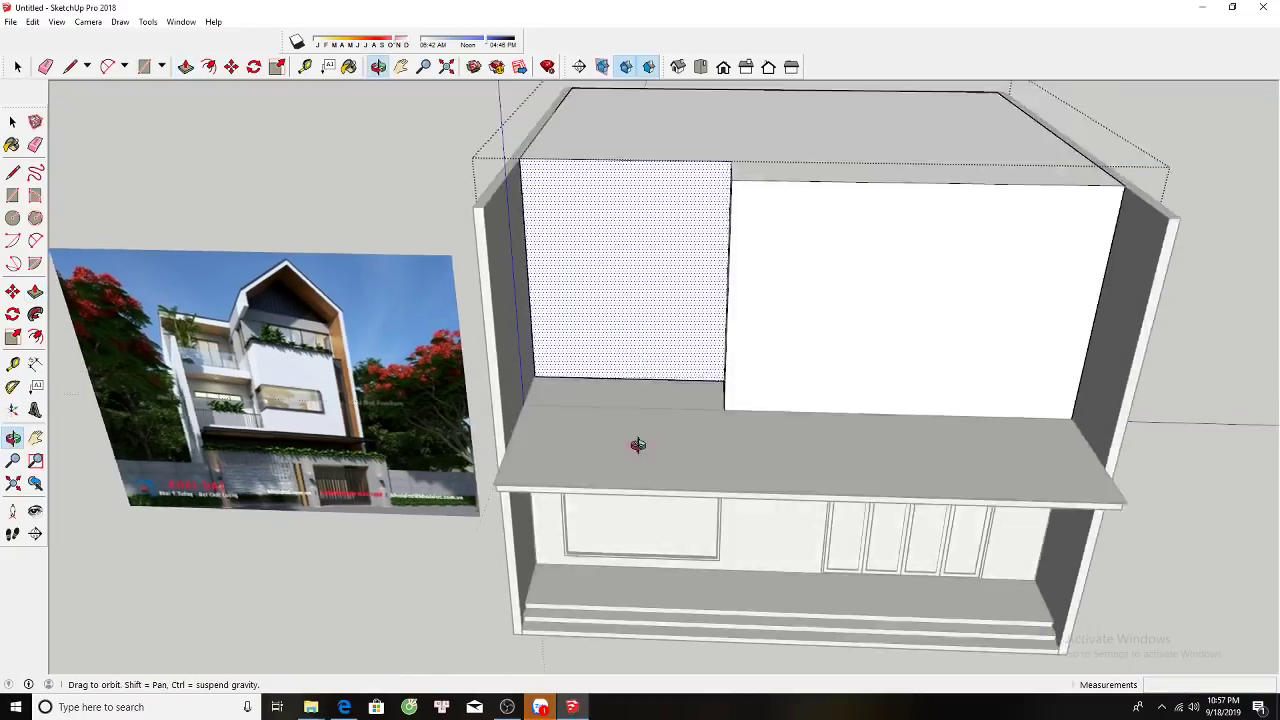
Offset the upper volume's top face inward, then push the inner face down to form a parapet.
middle_click_drag(643, 333, 691, 206)
key("f")
left_click(714, 171)
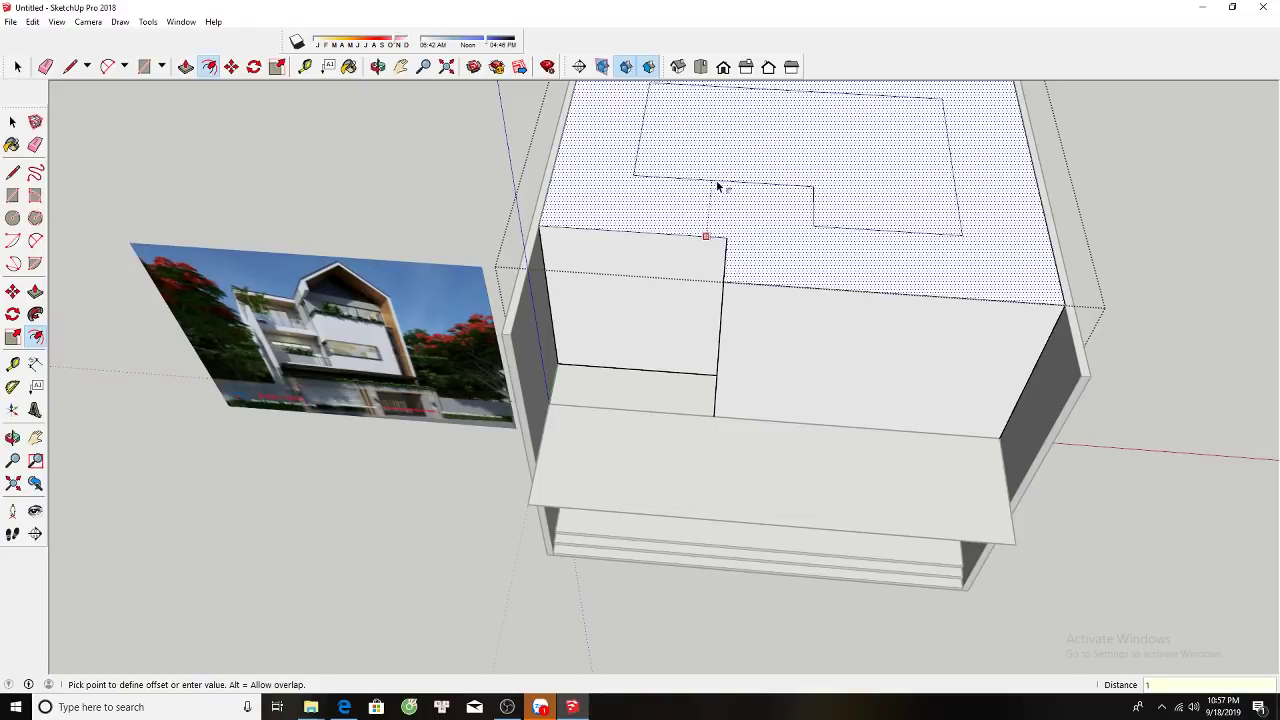
type("00")
key("Return")
key("p")
left_click(880, 206)
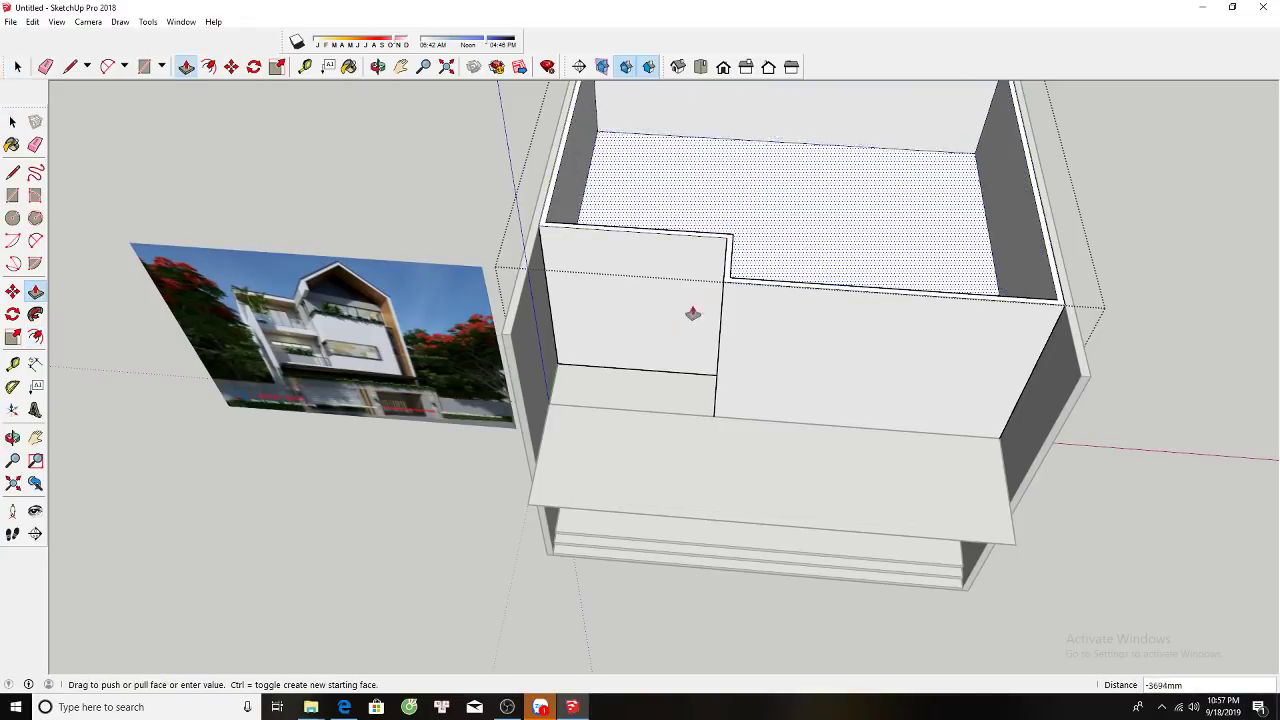
left_click(720, 380)
key("space")
mouse_move(777, 220)
middle_mouse_down()
mouse_move(736, 376)
mouse_move(751, 138)
mouse_move(449, 355)
middle_mouse_up()
scroll(449, 355, "up", 3)
mouse_move(683, 224)
middle_mouse_down()
mouse_move(614, 309)
mouse_move(643, 214)
mouse_move(671, 314)
mouse_move(651, 249)
mouse_move(640, 260)
mouse_move(806, 271)
mouse_move(803, 297)
middle_mouse_up()
Scale the whole house to 0.88 of its width.
key("space")
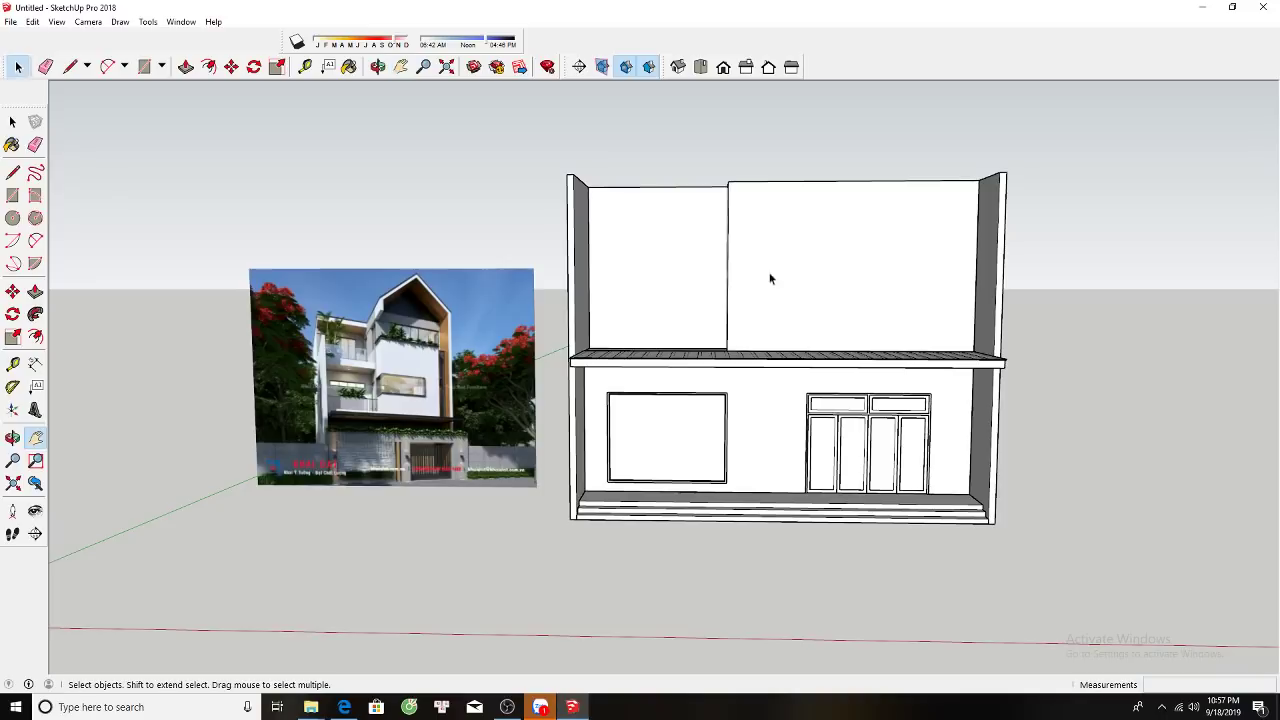
mouse_move(534, 123)
left_mouse_down()
mouse_move(757, 334)
mouse_move(1065, 545)
left_mouse_up()
key("s")
mouse_move(1065, 545)
middle_mouse_down()
mouse_move(998, 338)
mouse_move(980, 352)
middle_mouse_up()
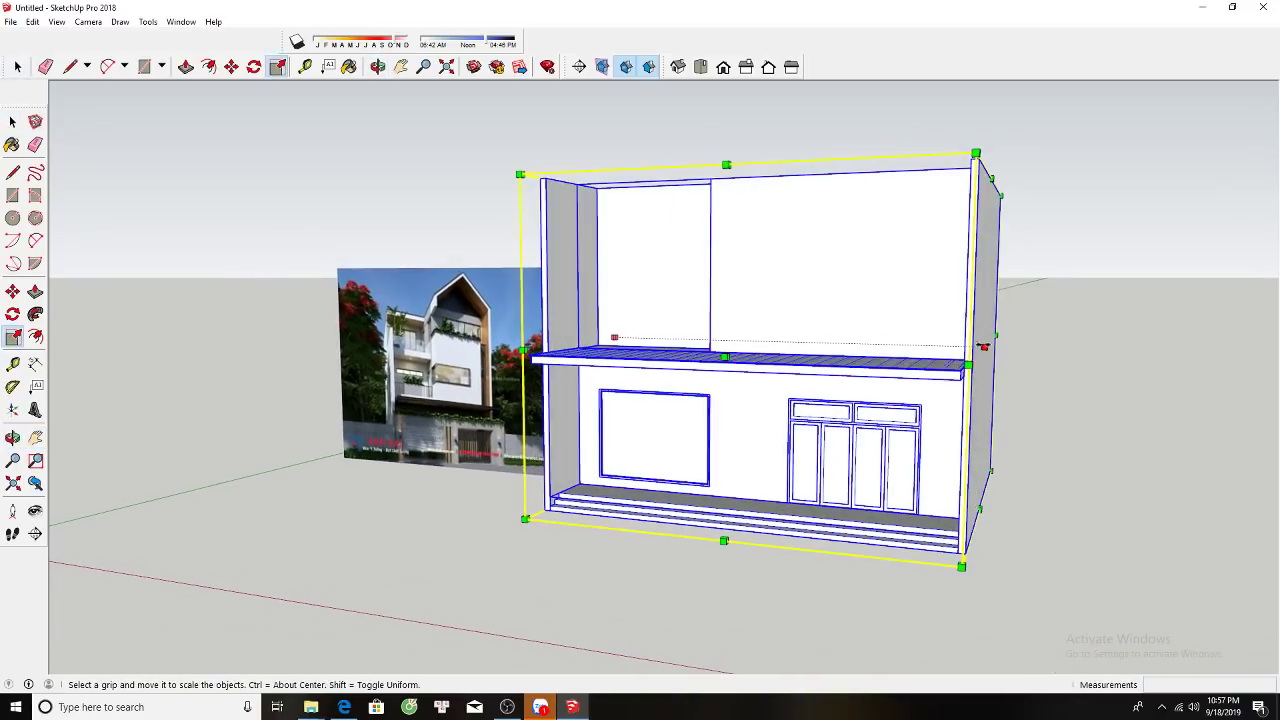
left_click_drag(978, 348, 934, 344)
middle_click_drag(934, 344, 1003, 340)
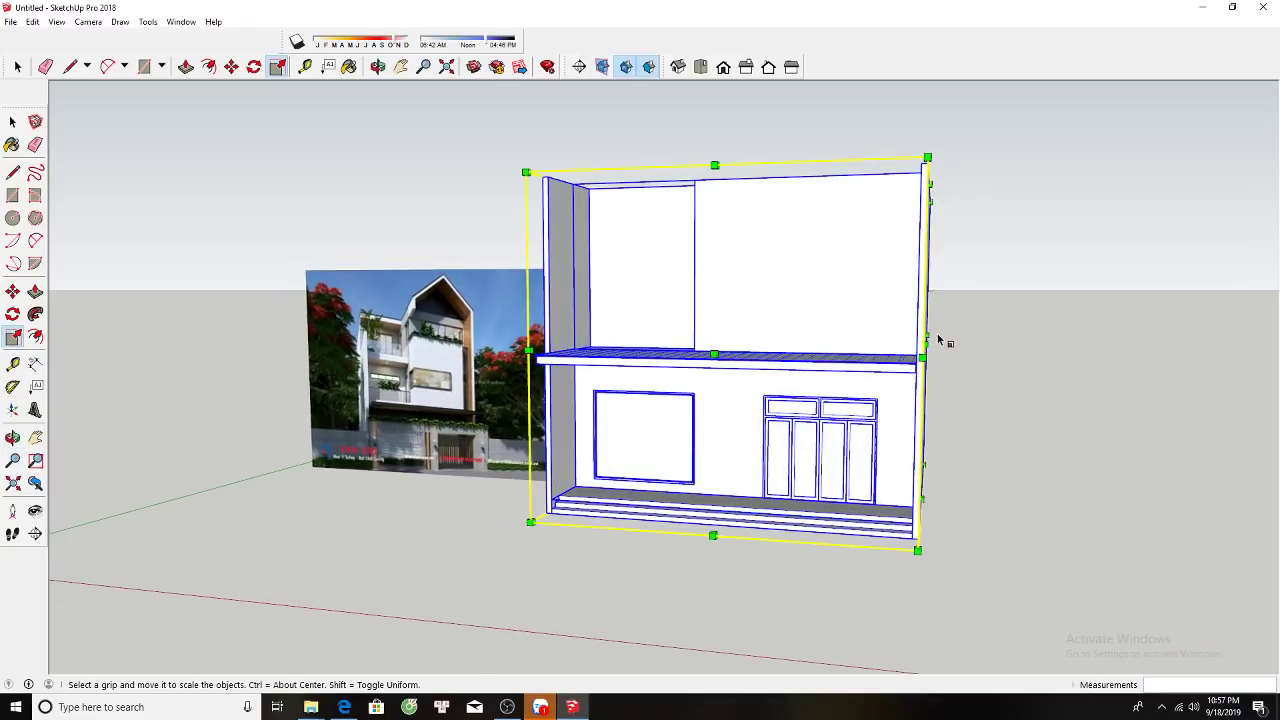
In front view, copy the upper wall's right edge inward near the right end.
key("space")
left_click(929, 323)
key("h")
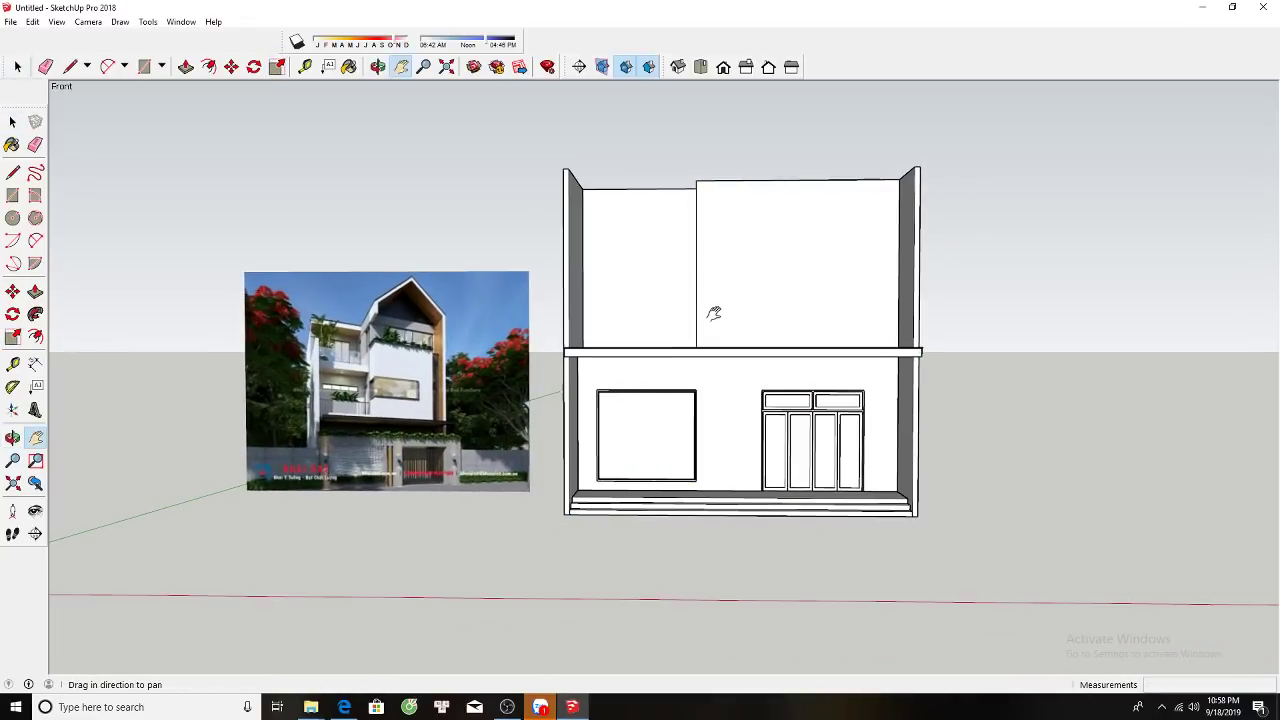
left_click_drag(714, 314, 719, 346)
scroll(722, 337, "up", 2)
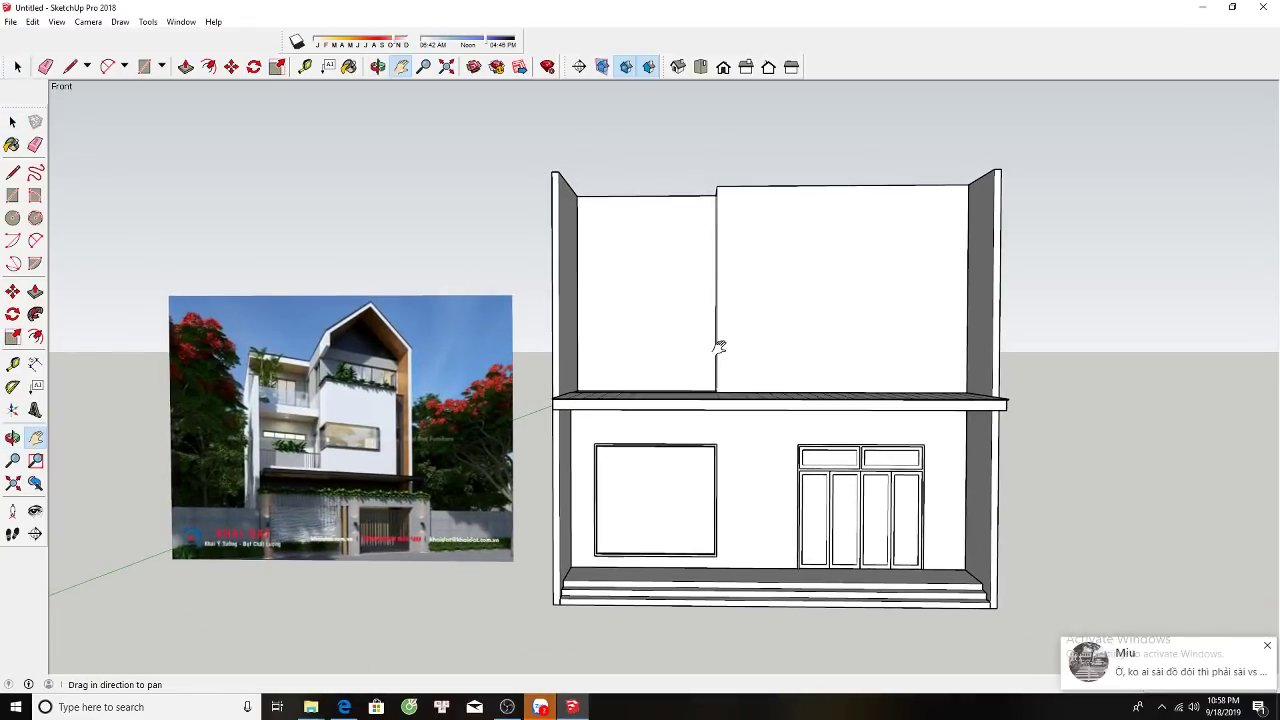
key("space")
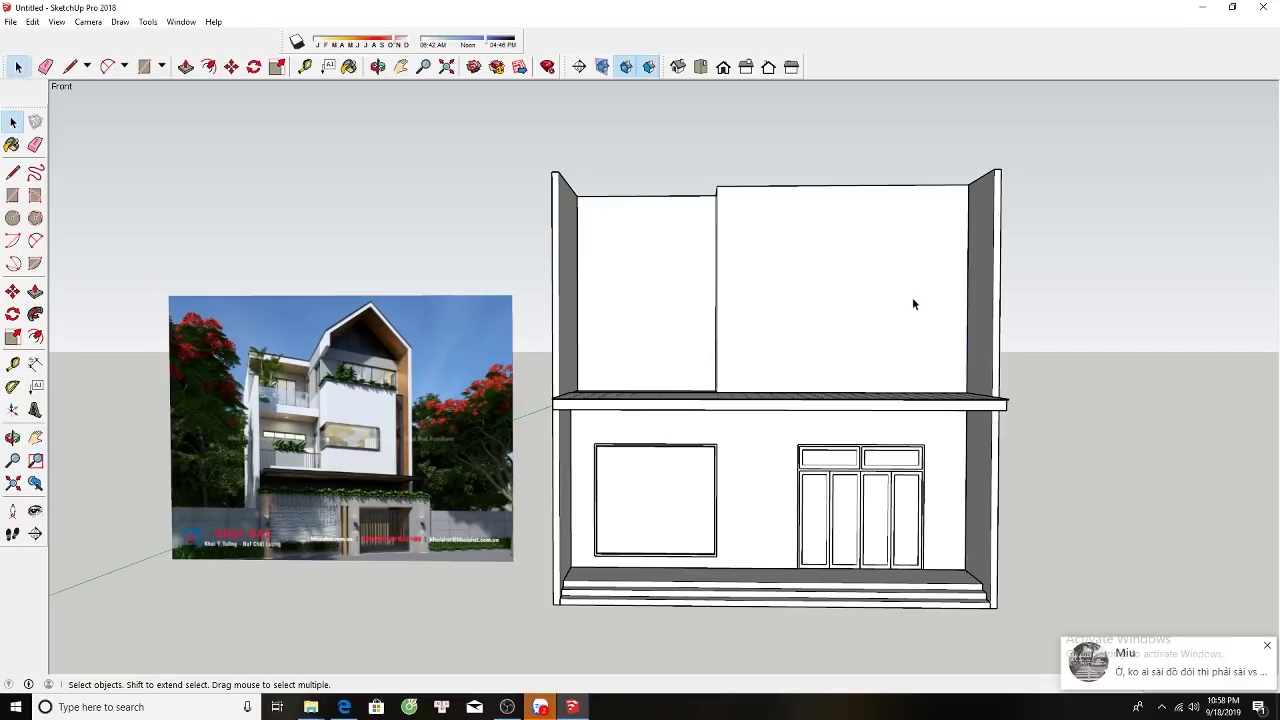
left_click(913, 299)
key("m")
key("ctrl")
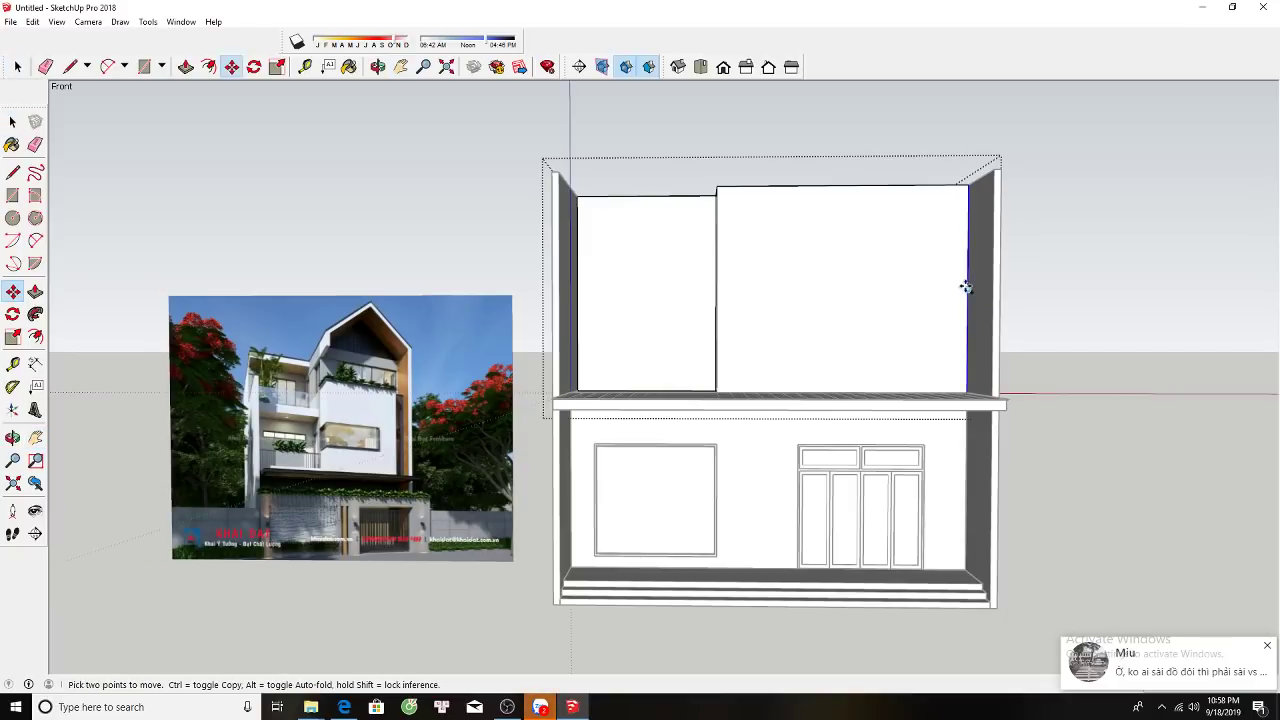
left_click(967, 290)
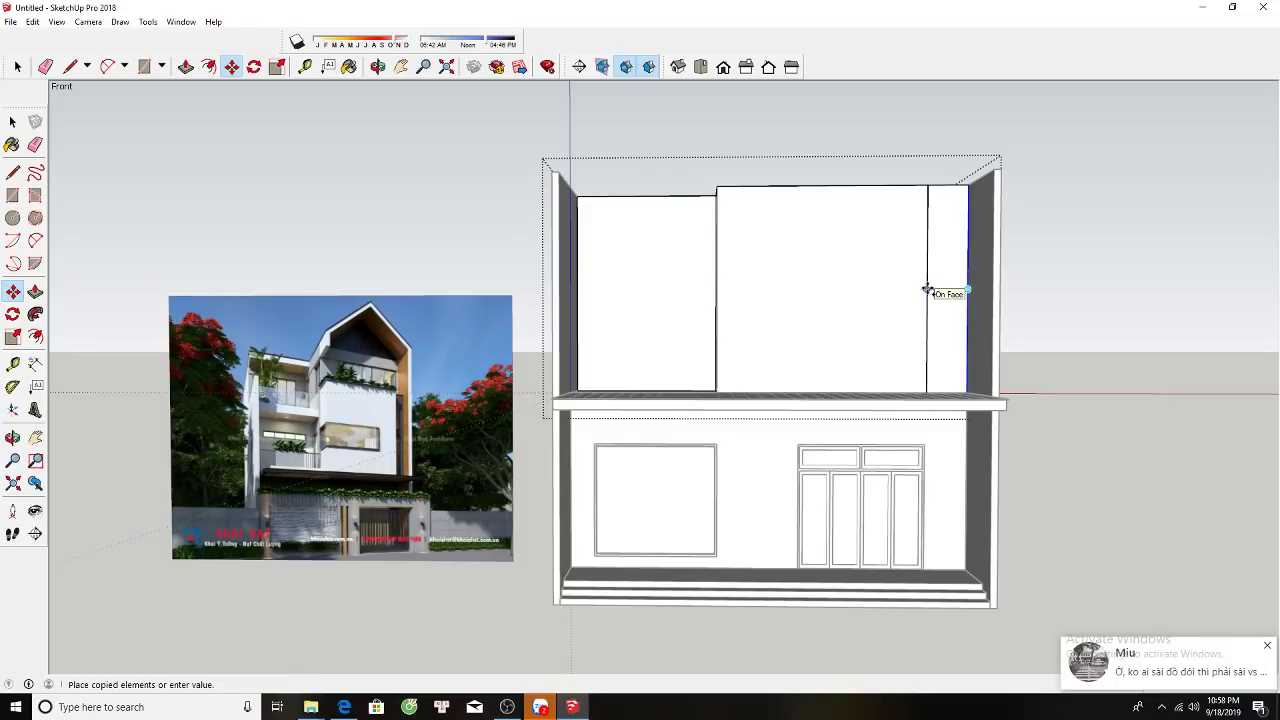
left_click(923, 448)
Push the left front section of the upper storey back.
mouse_move(923, 448)
middle_mouse_down()
mouse_move(919, 382)
mouse_move(946, 264)
mouse_move(1020, 343)
mouse_move(946, 378)
middle_mouse_up()
key("p")
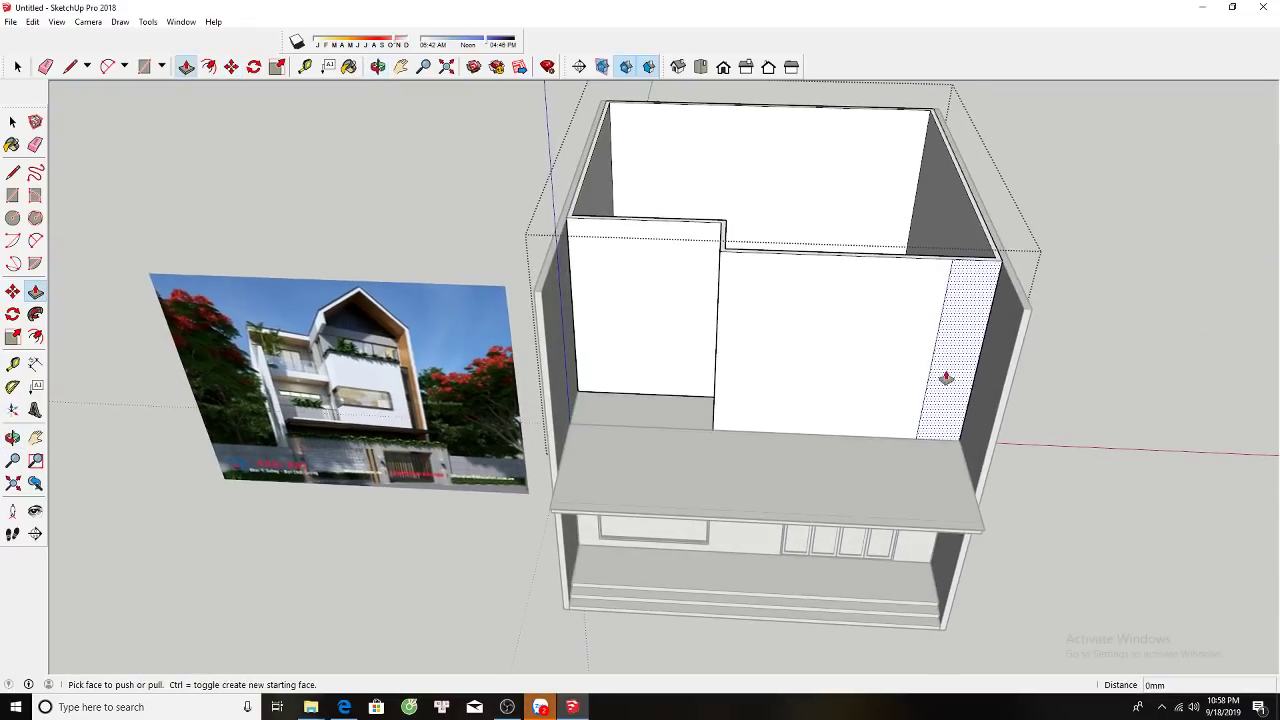
double_click(968, 298)
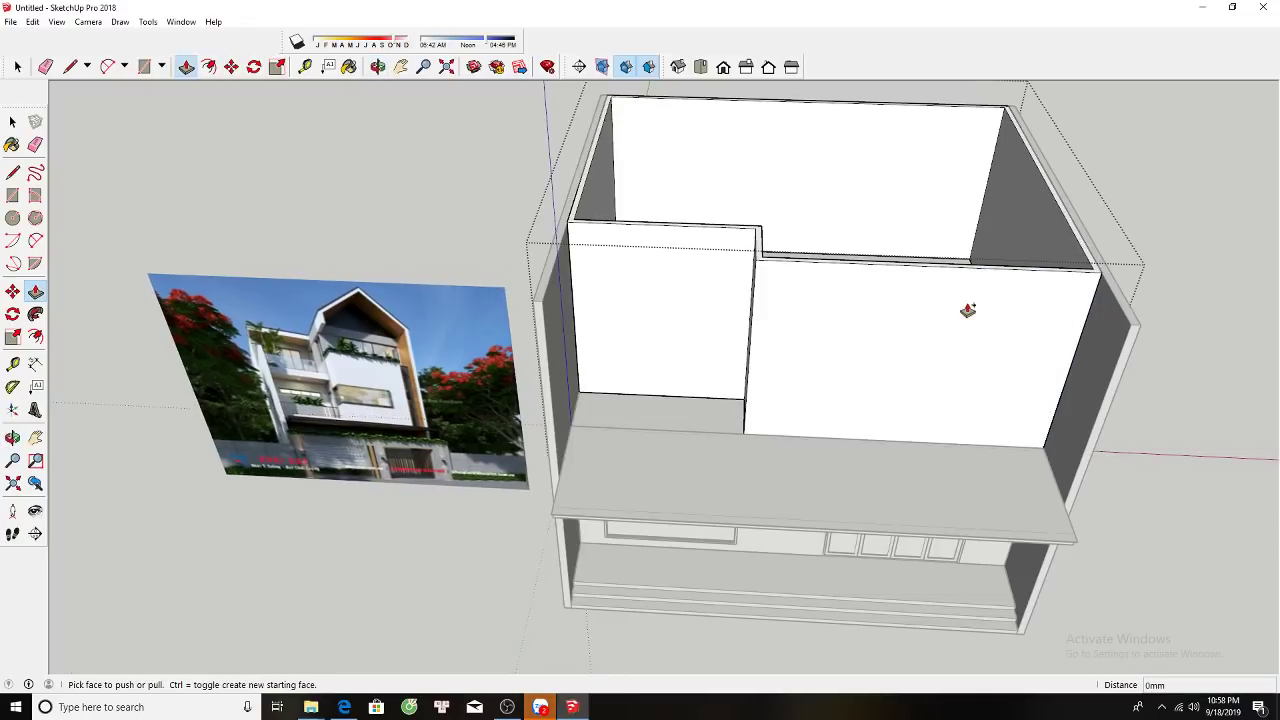
key("ctrl+z")
key("ctrl+z")
scroll(968, 310, "down", 2)
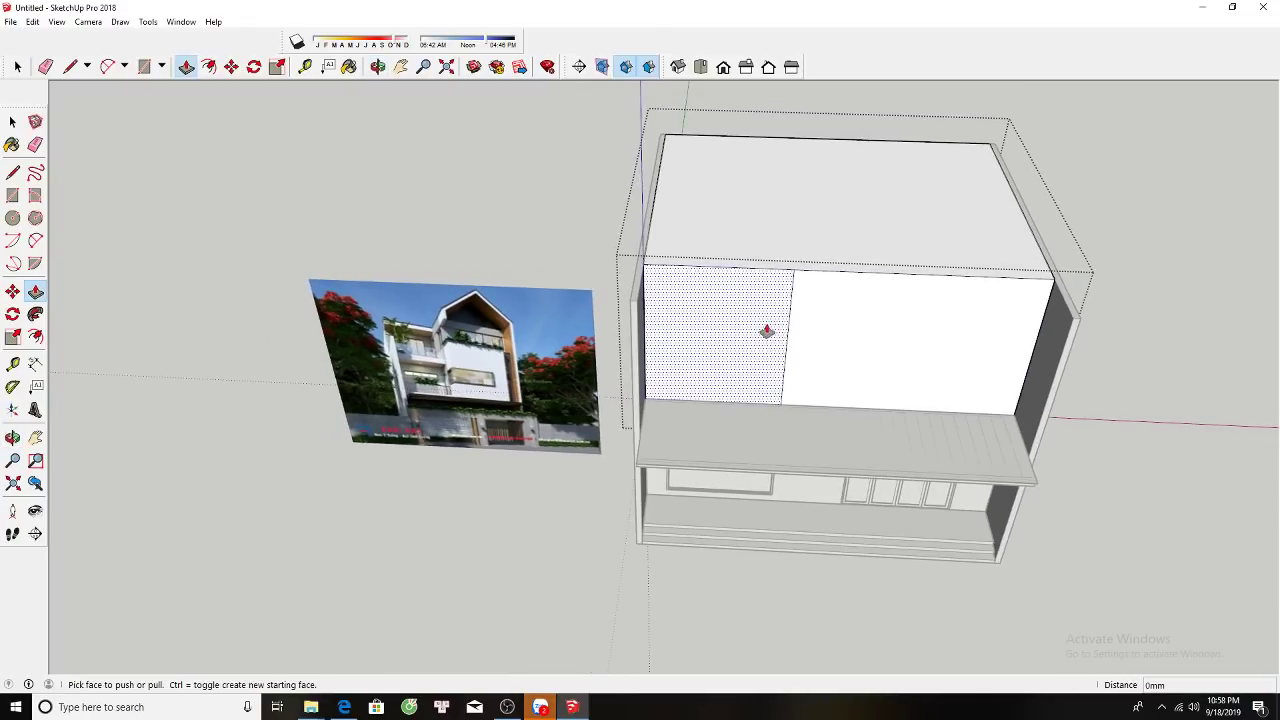
mouse_move(766, 331)
left_mouse_down()
mouse_move(767, 317)
mouse_move(758, 331)
left_mouse_up()
type("15")
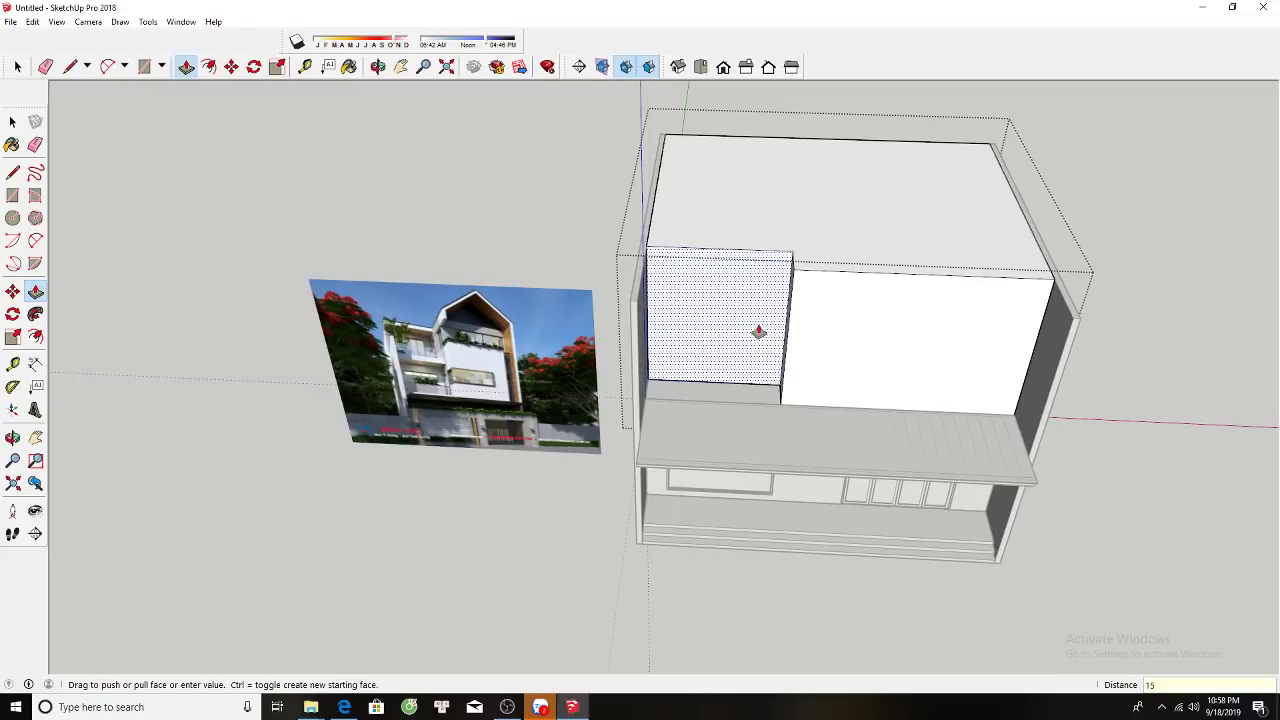
type("0")
key("Return")
Rescale the whole house to 0.95 of its width.
middle_click_drag(758, 331, 1010, 370)
key("space")
left_click(1010, 370)
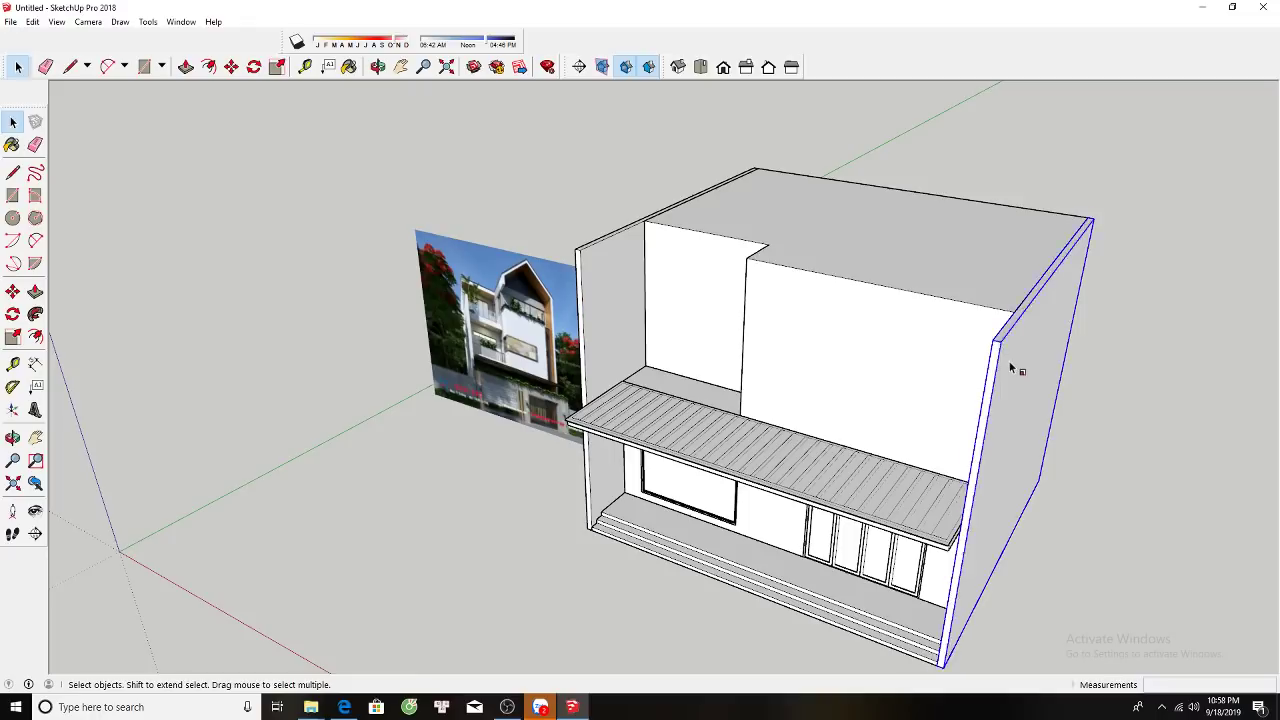
scroll(870, 310, "down", 2)
left_click_drag(577, 166, 1136, 581)
key("s")
left_click_drag(990, 399, 946, 391)
Inside the house group, copy the upper wall's right edge slightly inward.
key("space")
middle_click_drag(946, 391, 884, 297)
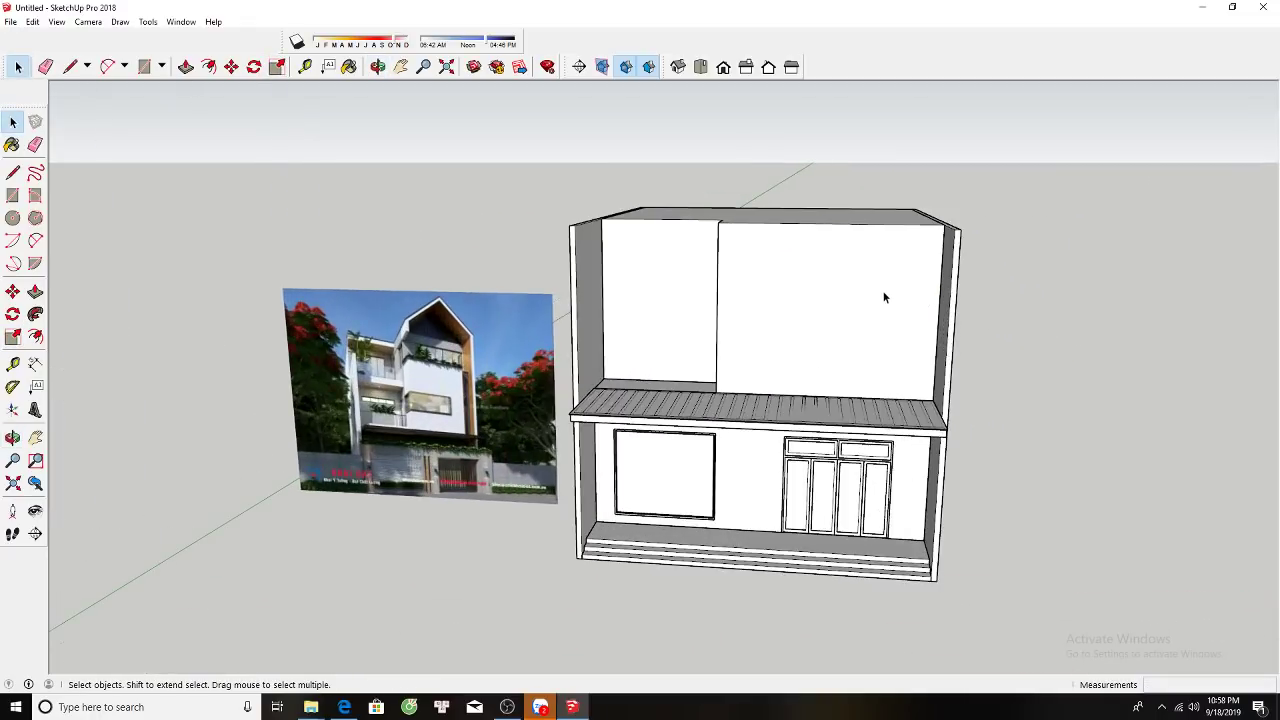
double_click(884, 297)
scroll(919, 286, "up", 2)
key("m")
key("ctrl")
left_click(945, 270)
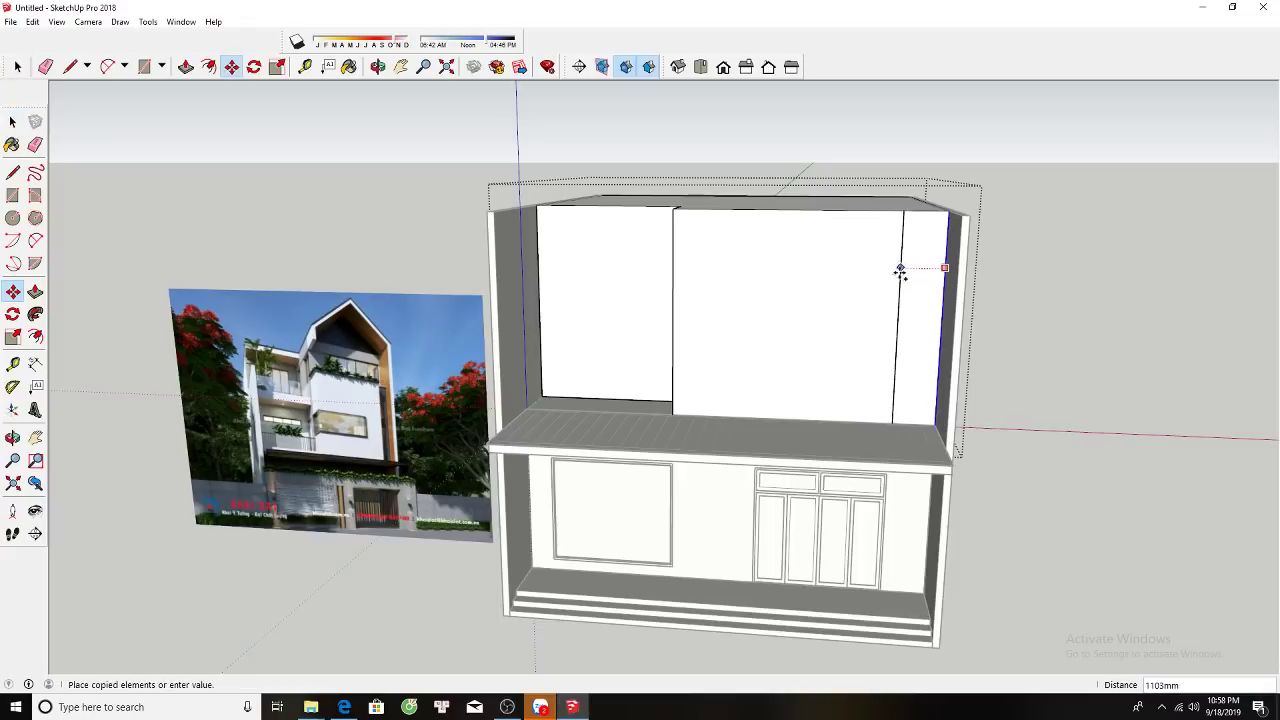
left_click(899, 270)
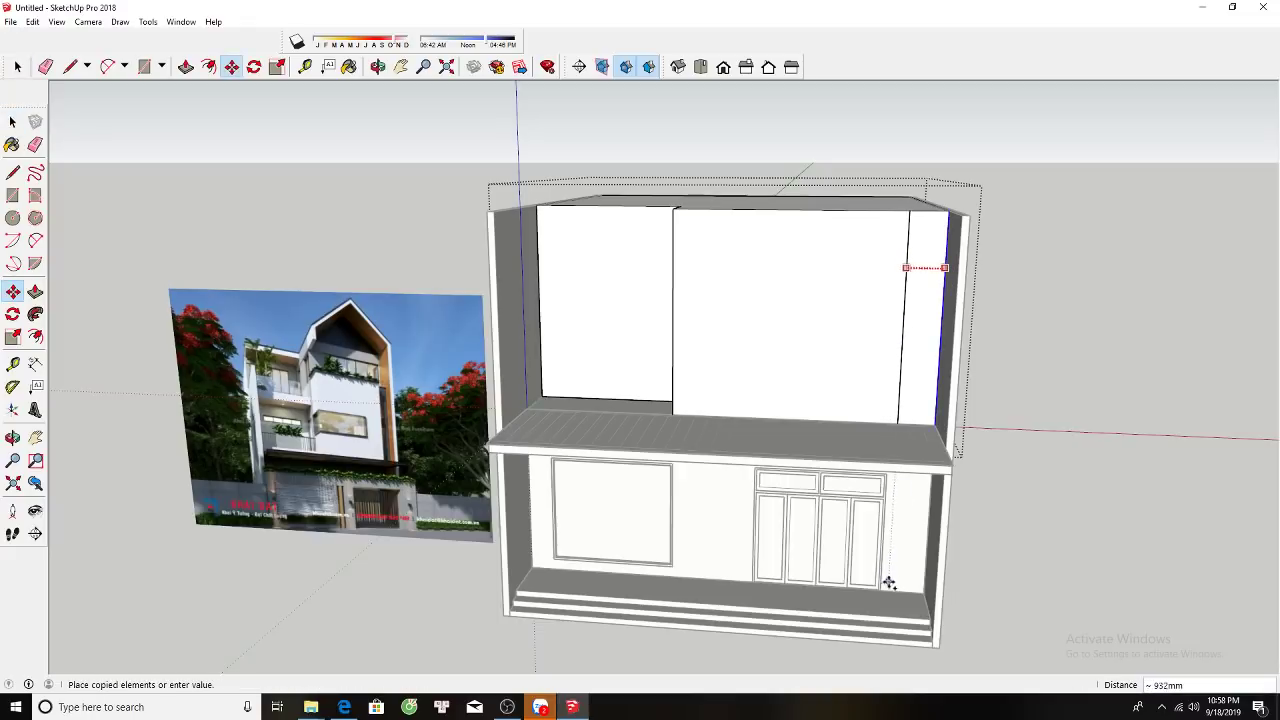
Push the narrow right strip of the upper wall back 939 mm.
key("p")
left_click(919, 320)
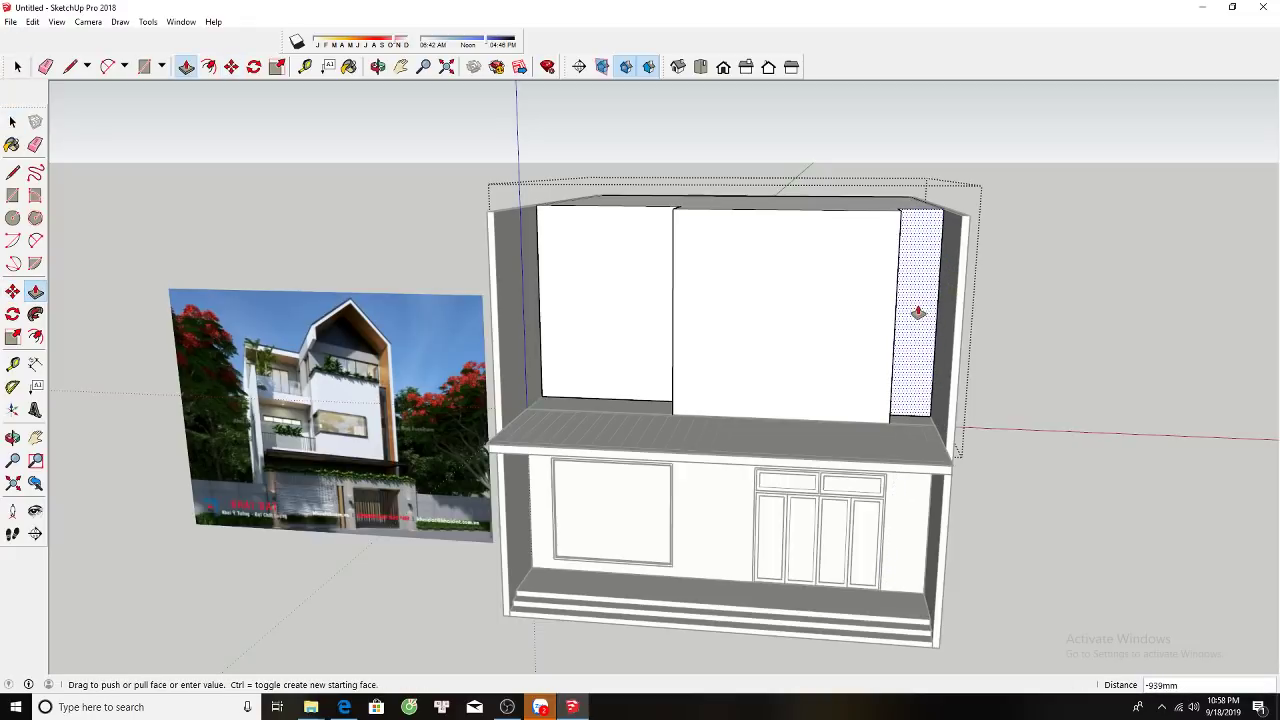
left_click(918, 313)
key("space")
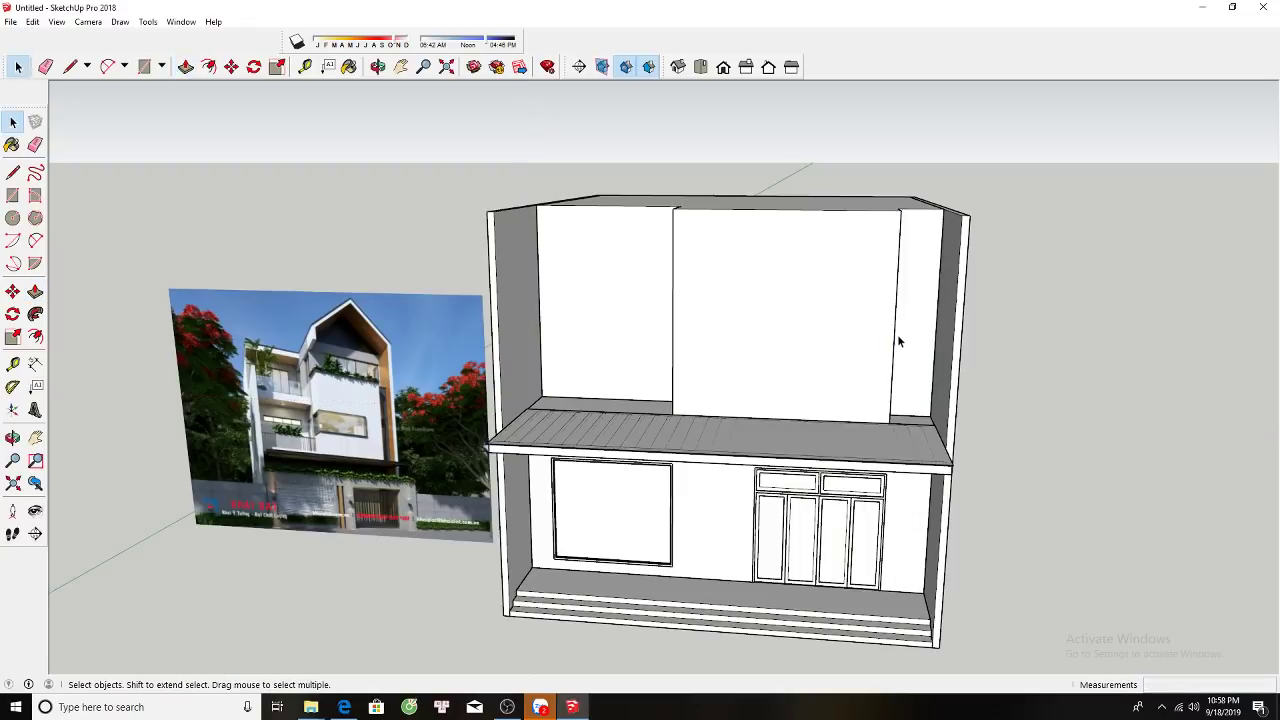
mouse_move(897, 340)
middle_mouse_down()
mouse_move(831, 343)
mouse_move(851, 253)
middle_mouse_up()
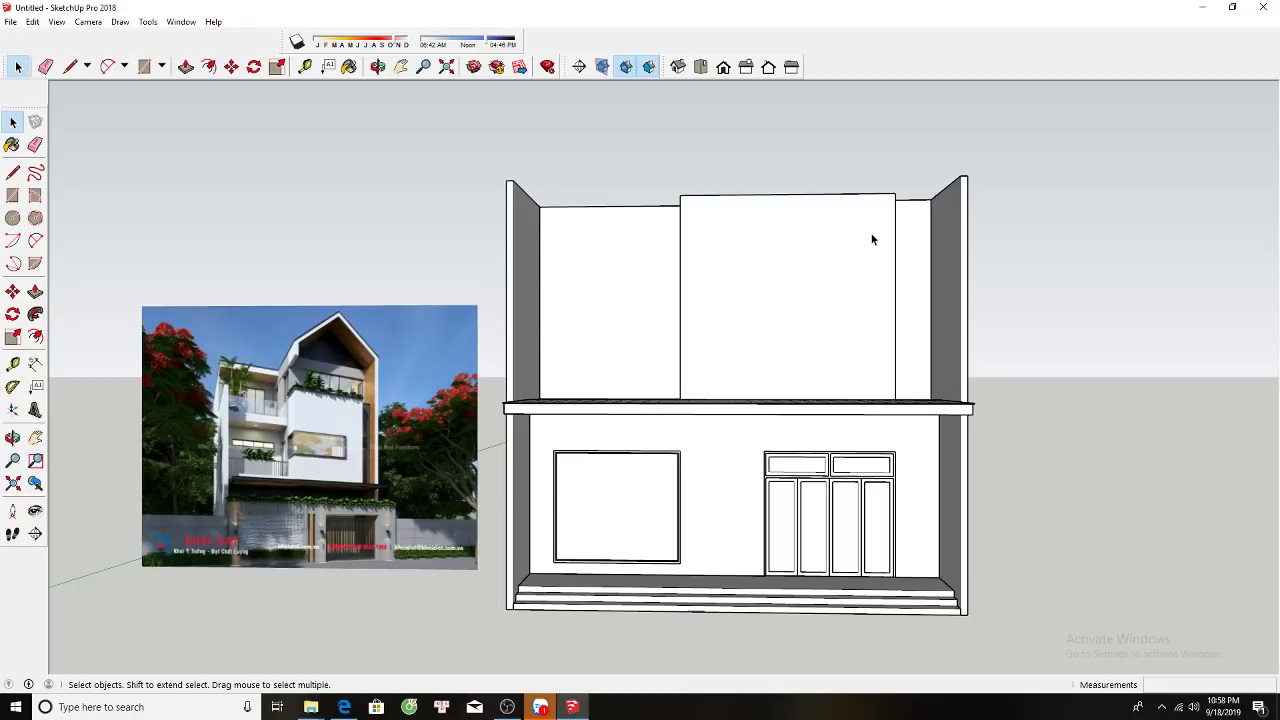
Inset the upper box's top face and push the inner face down to hollow the box.
key("h")
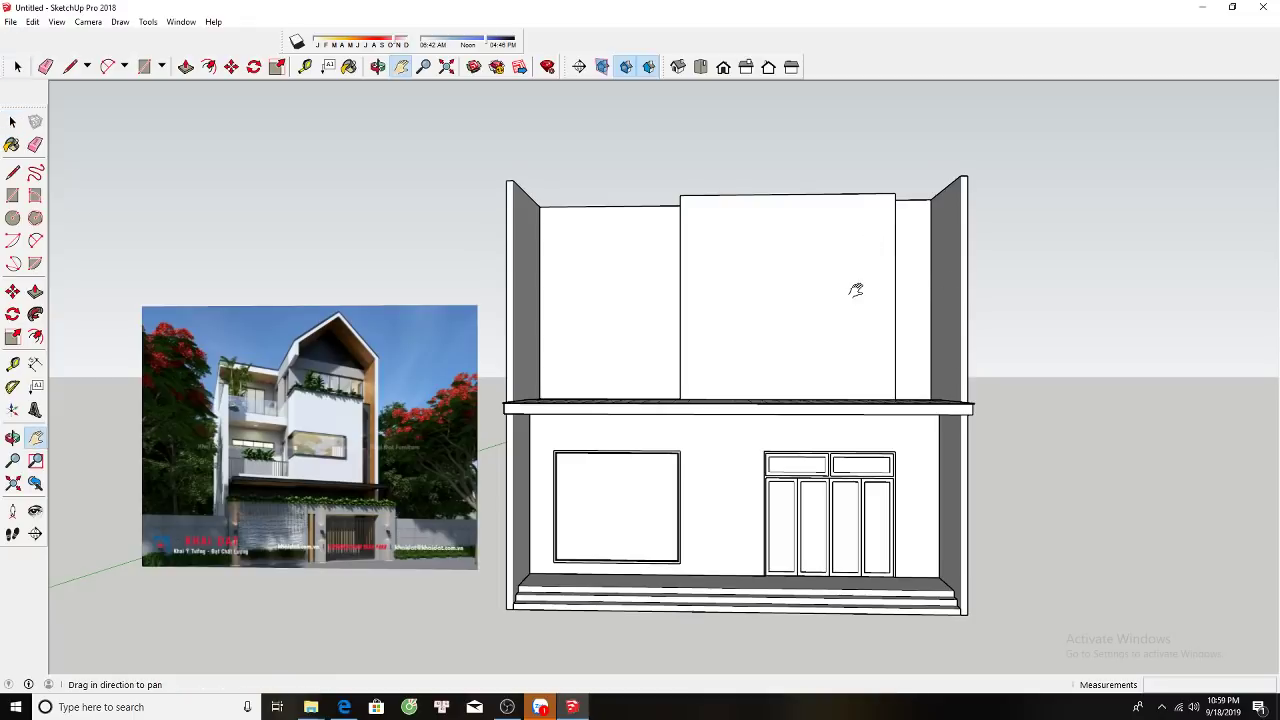
mouse_move(857, 286)
middle_mouse_down()
mouse_move(871, 300)
mouse_move(861, 311)
middle_mouse_up()
mouse_move(752, 293)
middle_mouse_down()
mouse_move(766, 314)
mouse_move(766, 218)
middle_mouse_up()
key("space")
key("f")
left_click(769, 207)
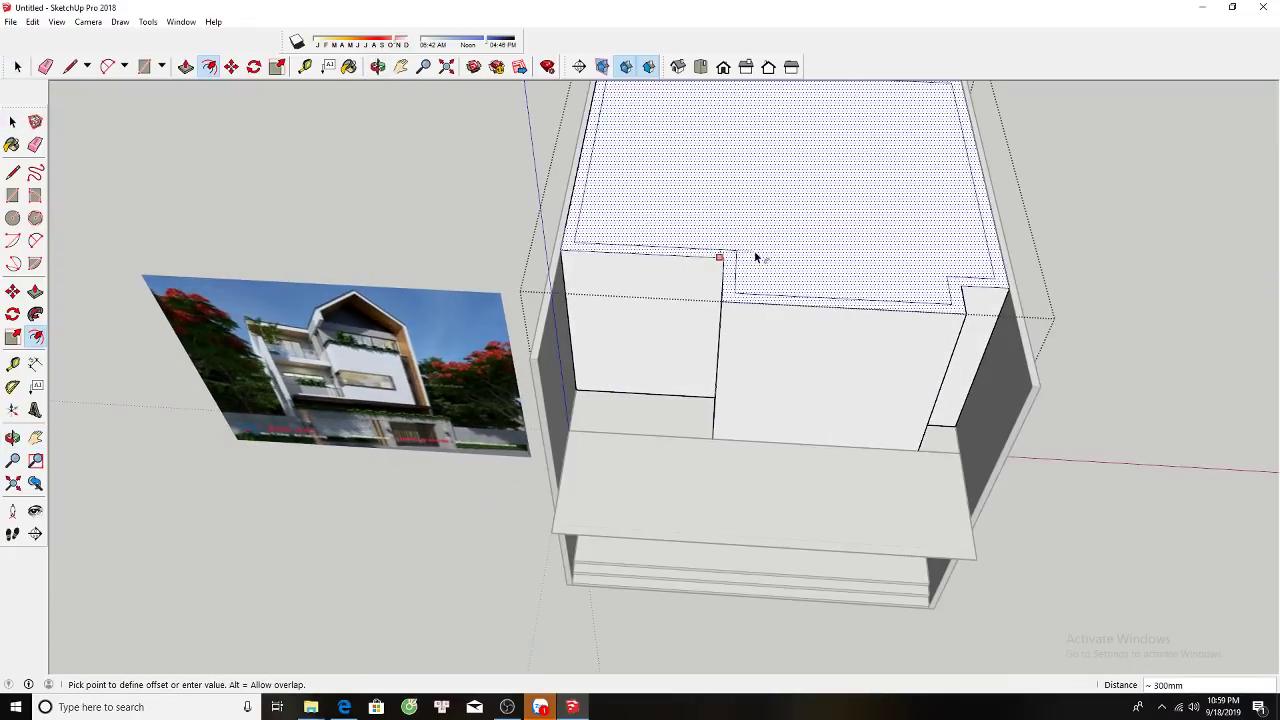
key("Return")
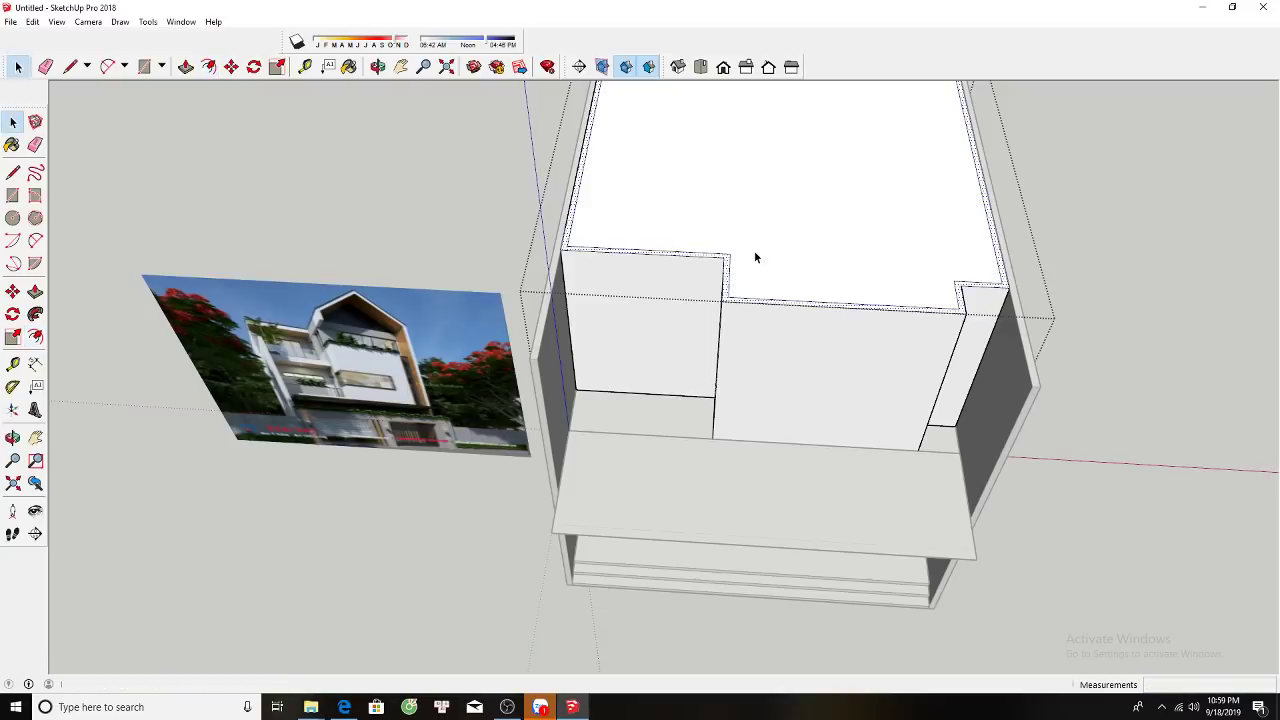
key("space")
left_click(789, 217)
key("p")
mouse_move(789, 217)
left_mouse_down()
mouse_move(634, 349)
mouse_move(627, 407)
left_mouse_up()
left_click(627, 407)
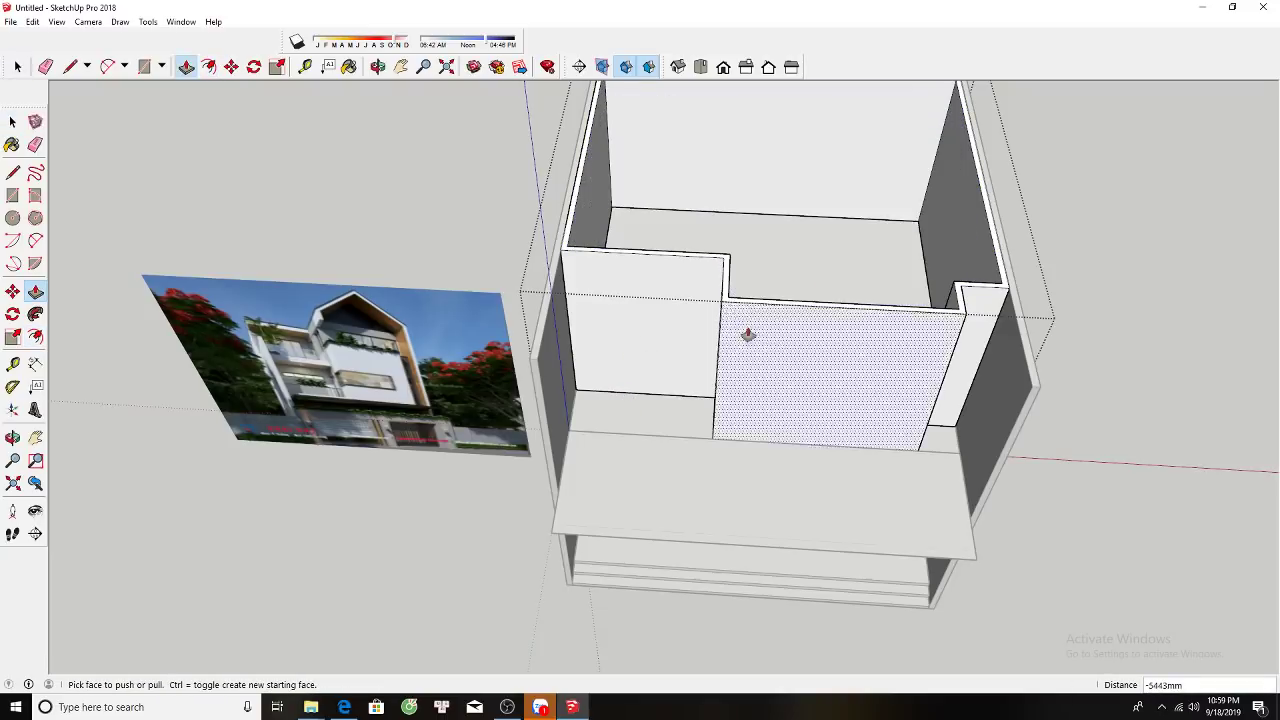
Pull the right side wall's top upward into a tall panel.
key("space")
mouse_move(737, 297)
middle_mouse_down()
mouse_move(671, 364)
mouse_move(713, 240)
mouse_move(694, 286)
mouse_move(657, 200)
mouse_move(689, 306)
mouse_move(661, 307)
middle_mouse_up()
scroll(661, 307, "up", 3)
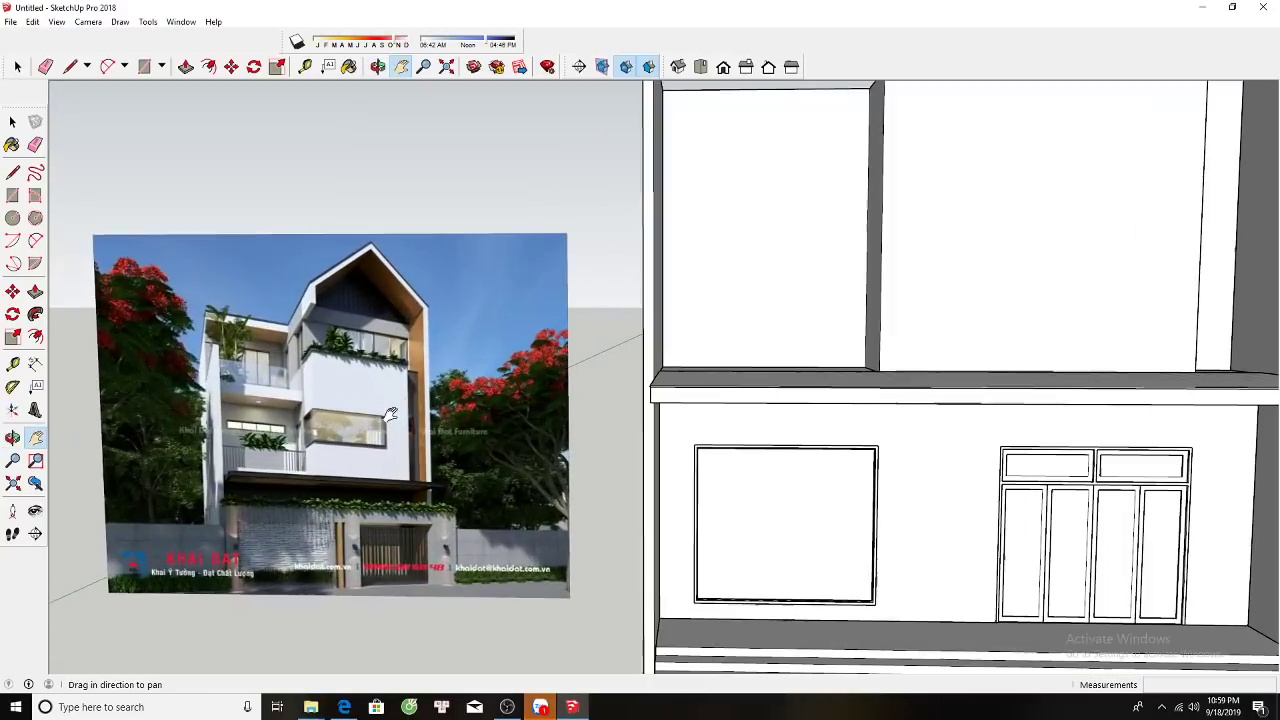
scroll(771, 297, "down", 2)
mouse_move(771, 297)
middle_mouse_down()
mouse_move(746, 556)
mouse_move(640, 334)
mouse_move(560, 206)
middle_mouse_up()
key("r")
key("space")
mouse_move(565, 285)
middle_mouse_down()
mouse_move(666, 291)
mouse_move(958, 390)
middle_mouse_up()
key("p")
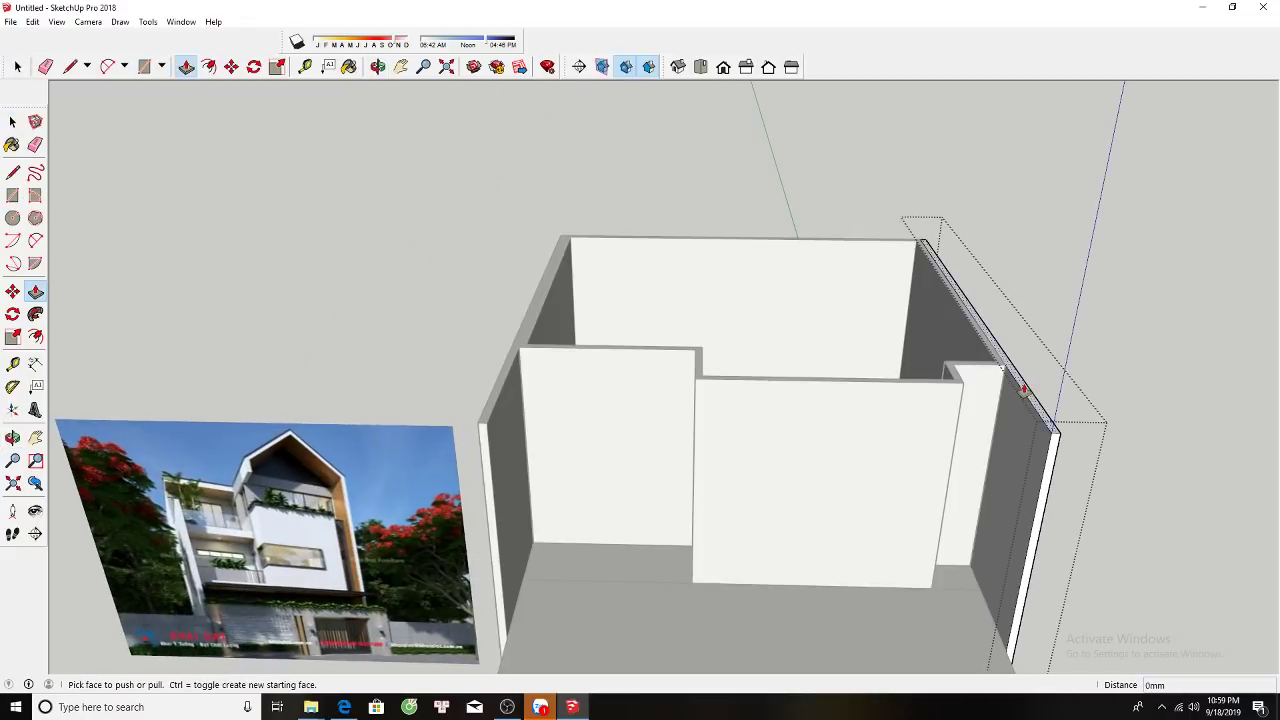
left_click(1026, 391)
left_click(1045, 215)
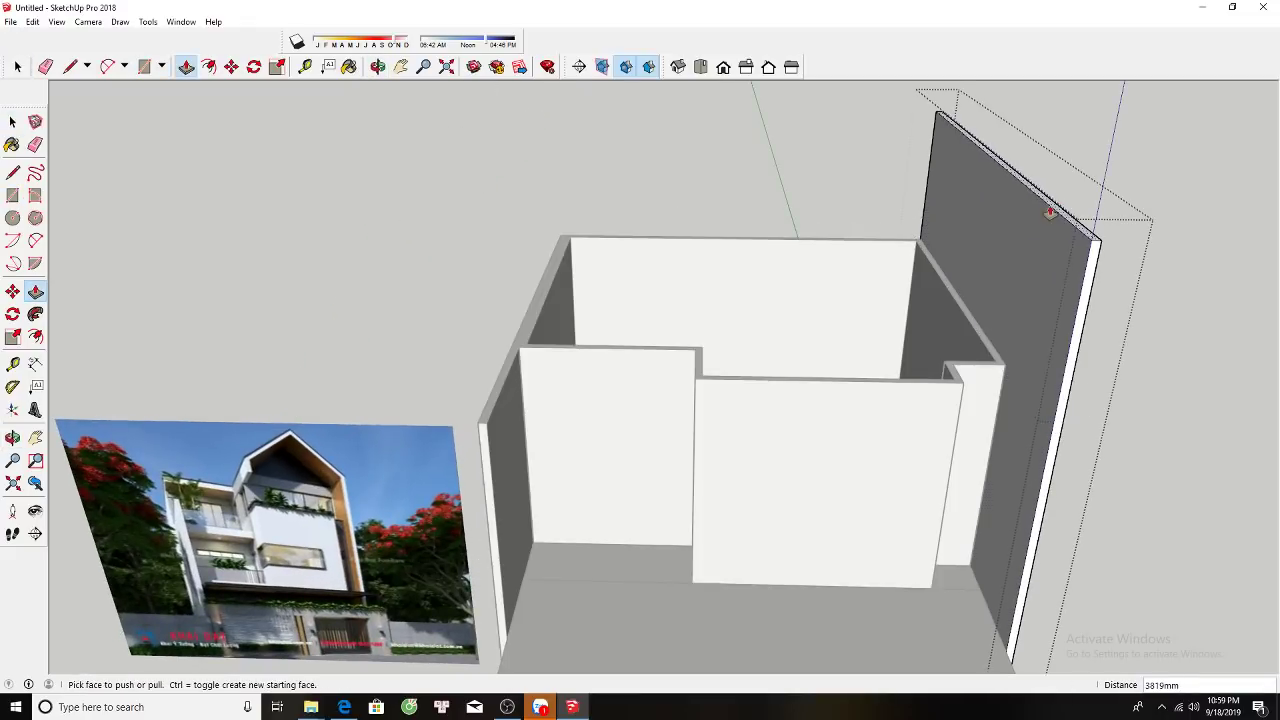
Pull the left side wall's top upward into a matching tall panel.
left_click(500, 377)
left_click(500, 378)
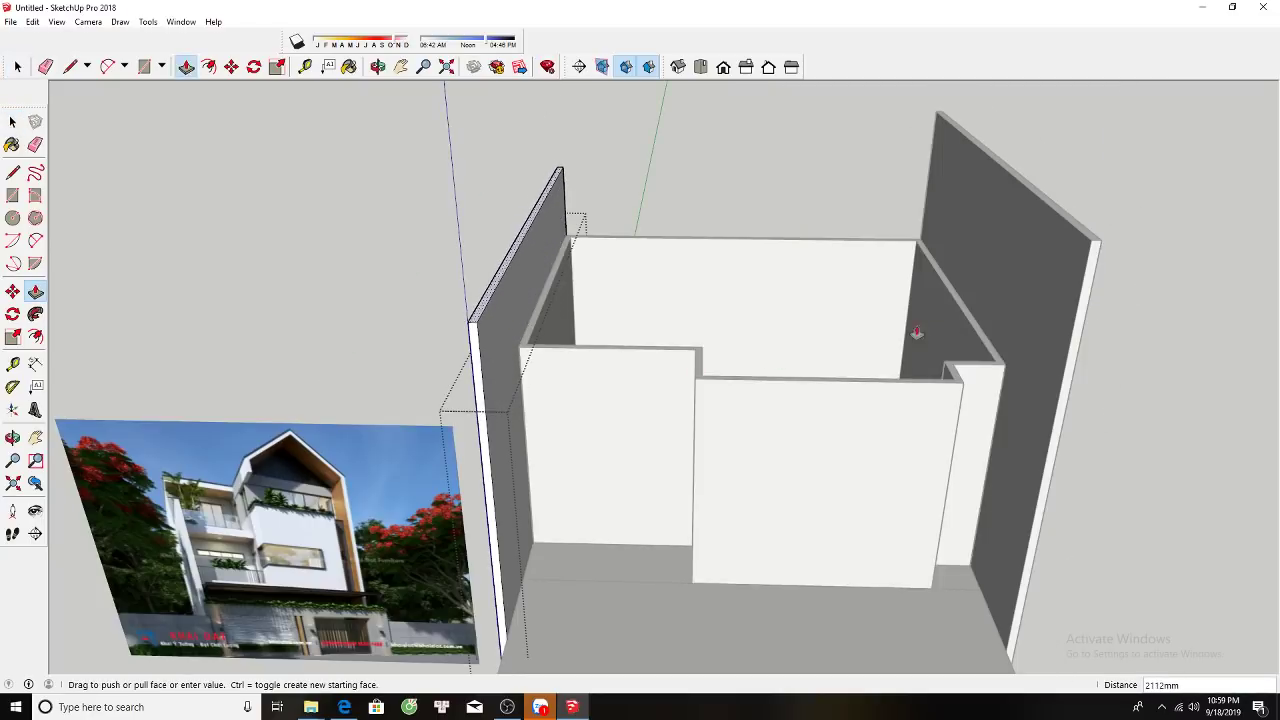
left_click(874, 320)
key("space")
mouse_move(706, 352)
middle_mouse_down()
mouse_move(709, 209)
mouse_move(720, 291)
mouse_move(620, 443)
mouse_move(513, 143)
middle_mouse_up()
key("l")
scroll(520, 140, "up", 2)
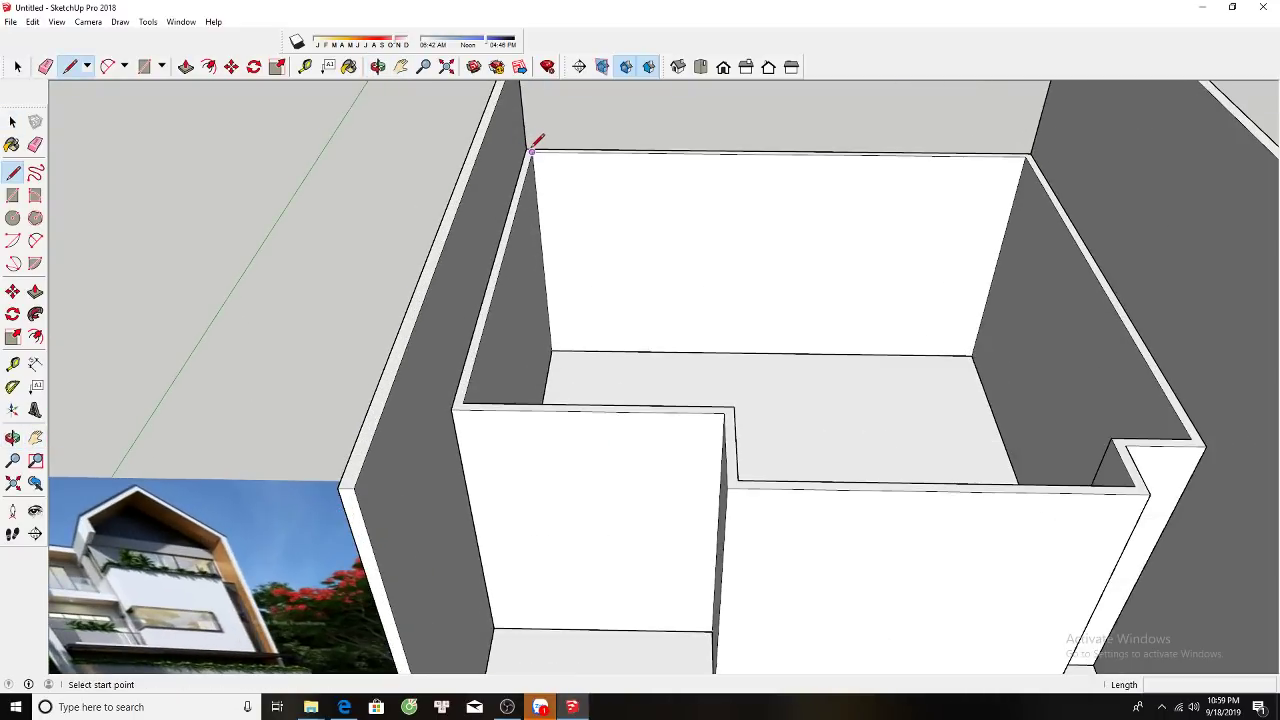
Select the right-hand upper panel face and place a copy of it with Move.
scroll(531, 150, "down", 3)
key("space")
middle_click_drag(715, 351, 737, 151)
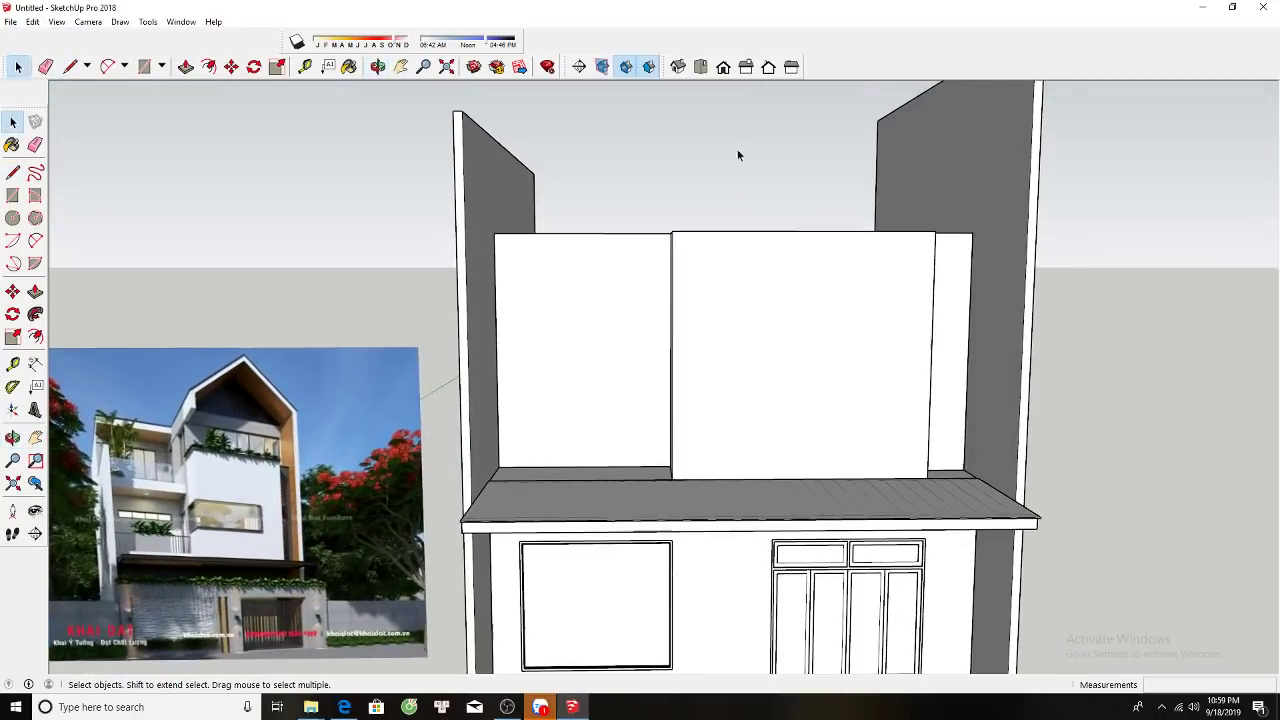
mouse_move(714, 323)
middle_mouse_down()
mouse_move(700, 286)
mouse_move(708, 297)
middle_mouse_up()
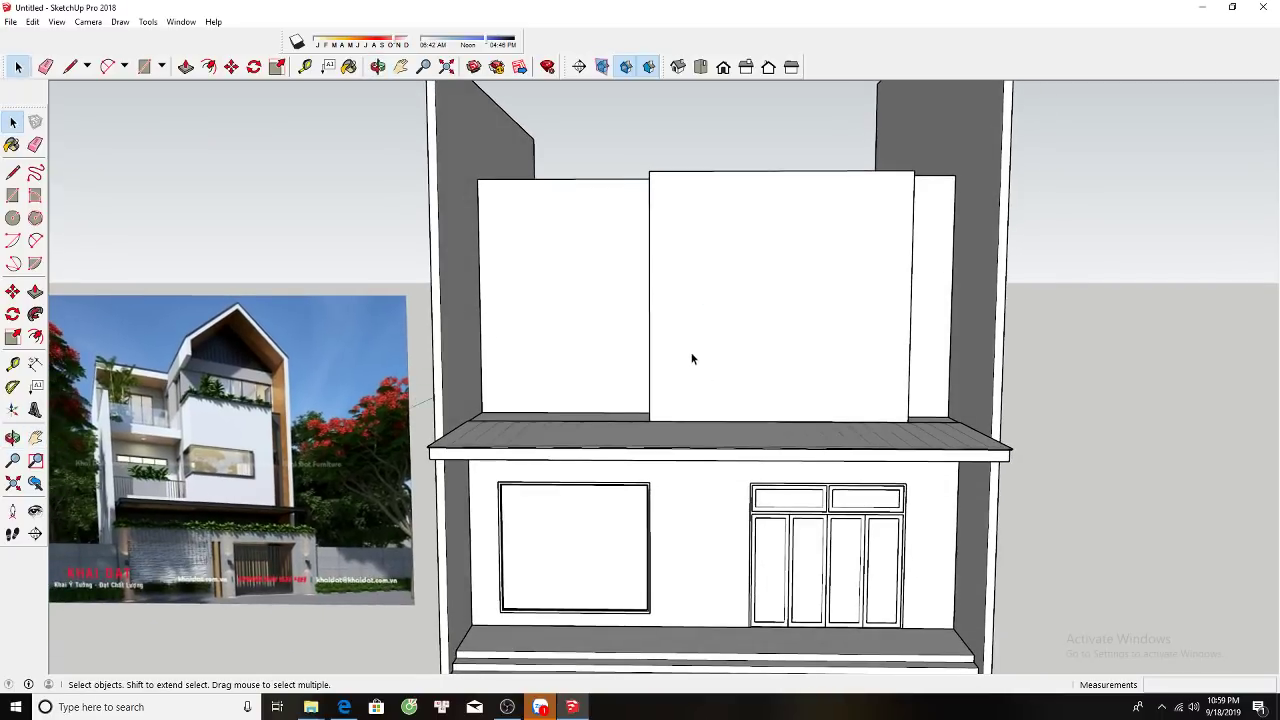
mouse_move(691, 357)
middle_mouse_down()
mouse_move(663, 353)
mouse_move(726, 380)
mouse_move(654, 428)
middle_mouse_up()
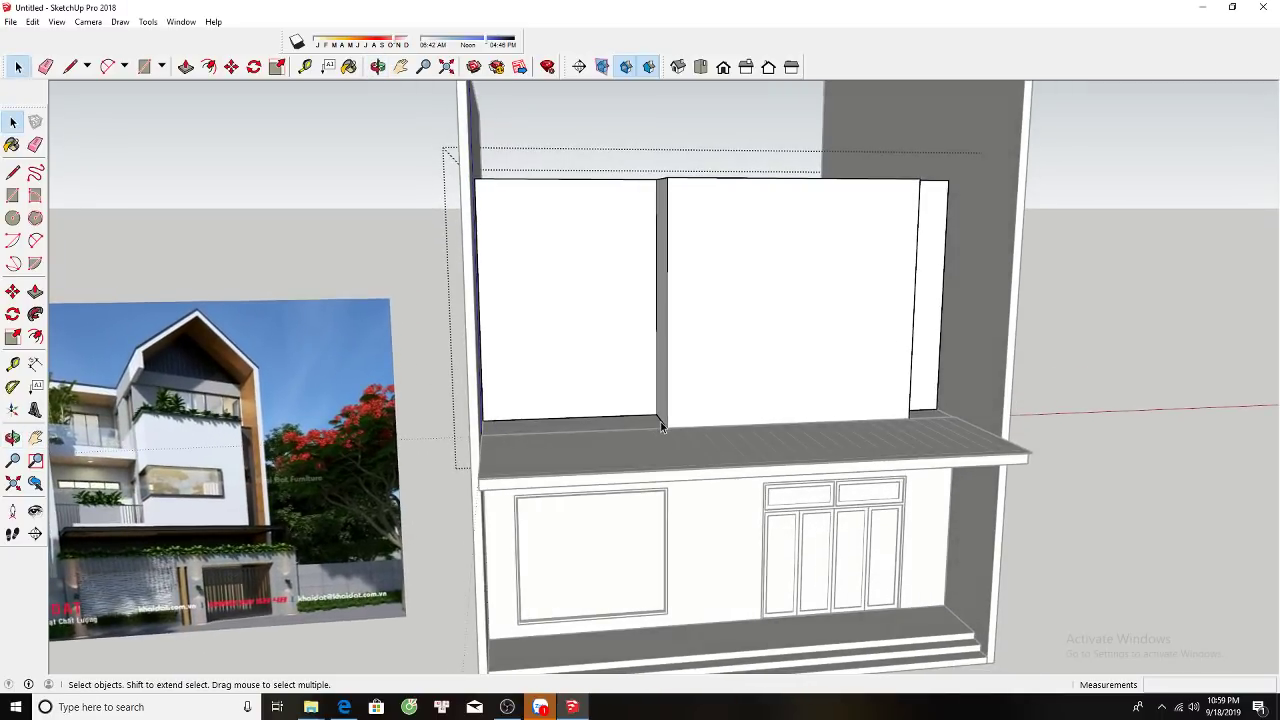
left_click(672, 429)
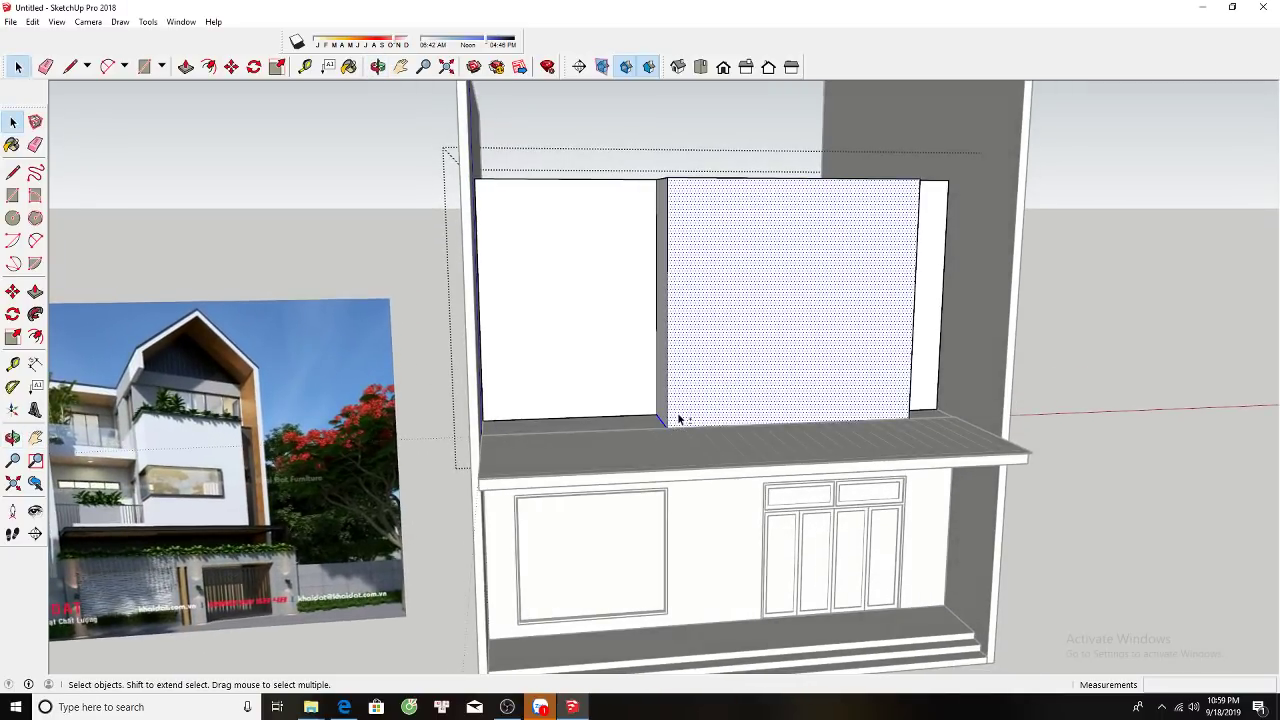
left_click(676, 428)
scroll(674, 430, "up", 3)
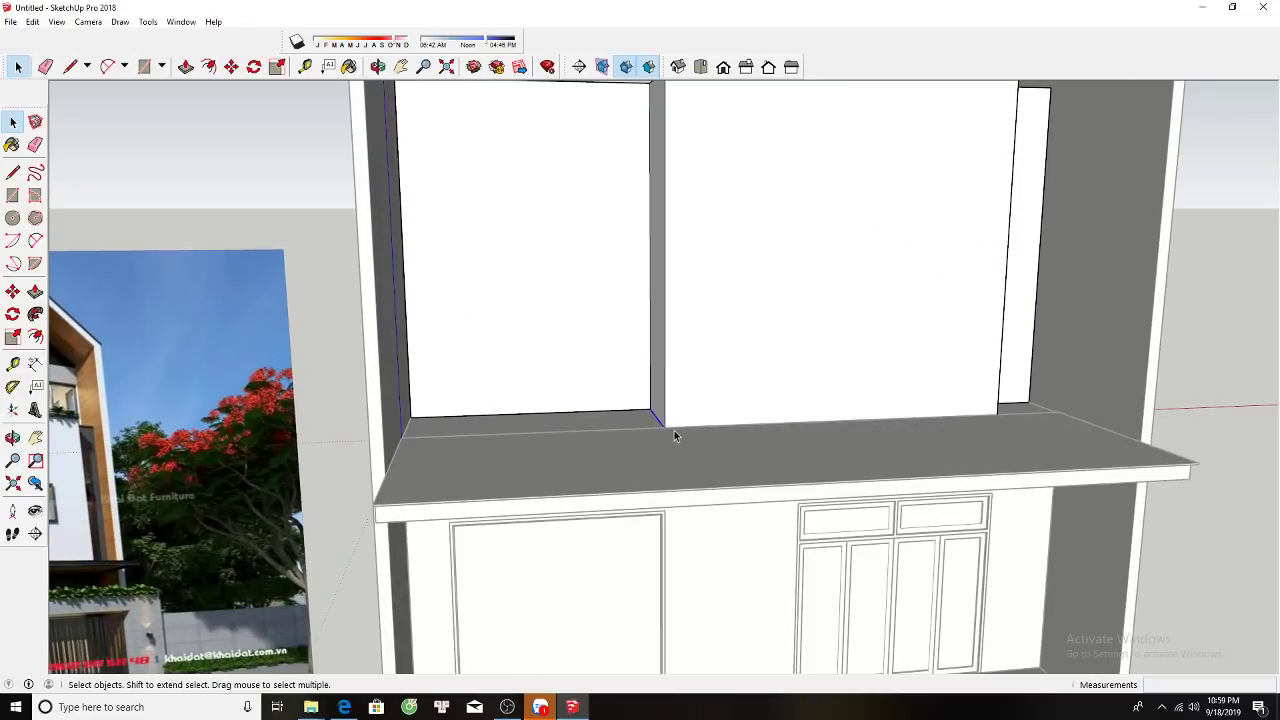
scroll(661, 423, "down", 1)
scroll(661, 423, "down", 3)
key("m")
left_click(667, 428)
key("ctrl")
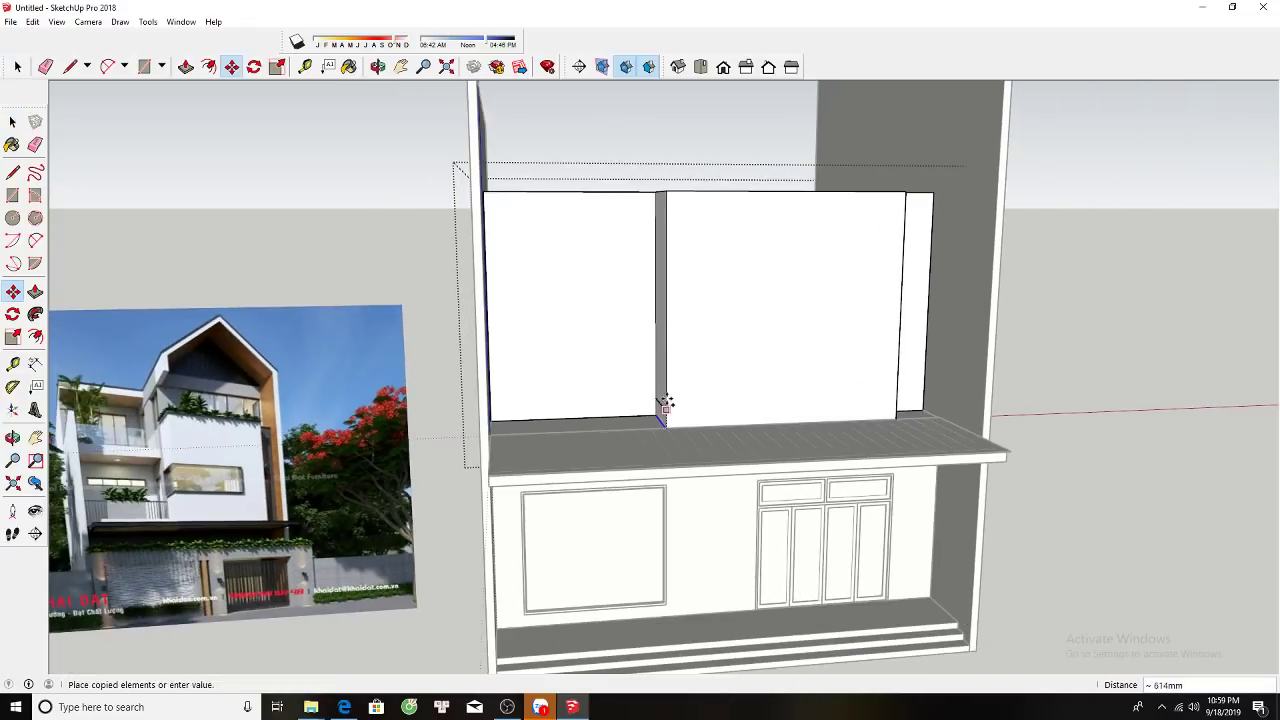
left_click(671, 417)
Open the upper boxes group to edit it in isolation.
key("space")
mouse_move(671, 417)
middle_mouse_down()
mouse_move(634, 366)
mouse_move(660, 400)
middle_mouse_up()
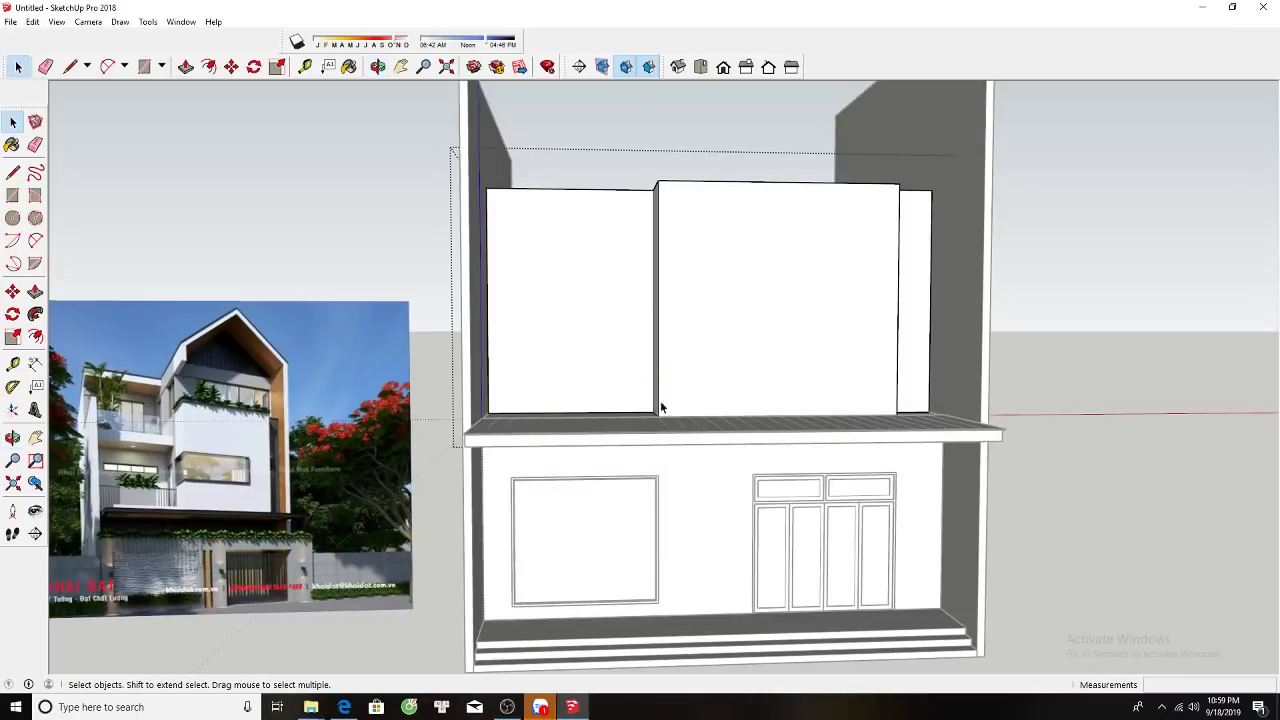
double_click(676, 399)
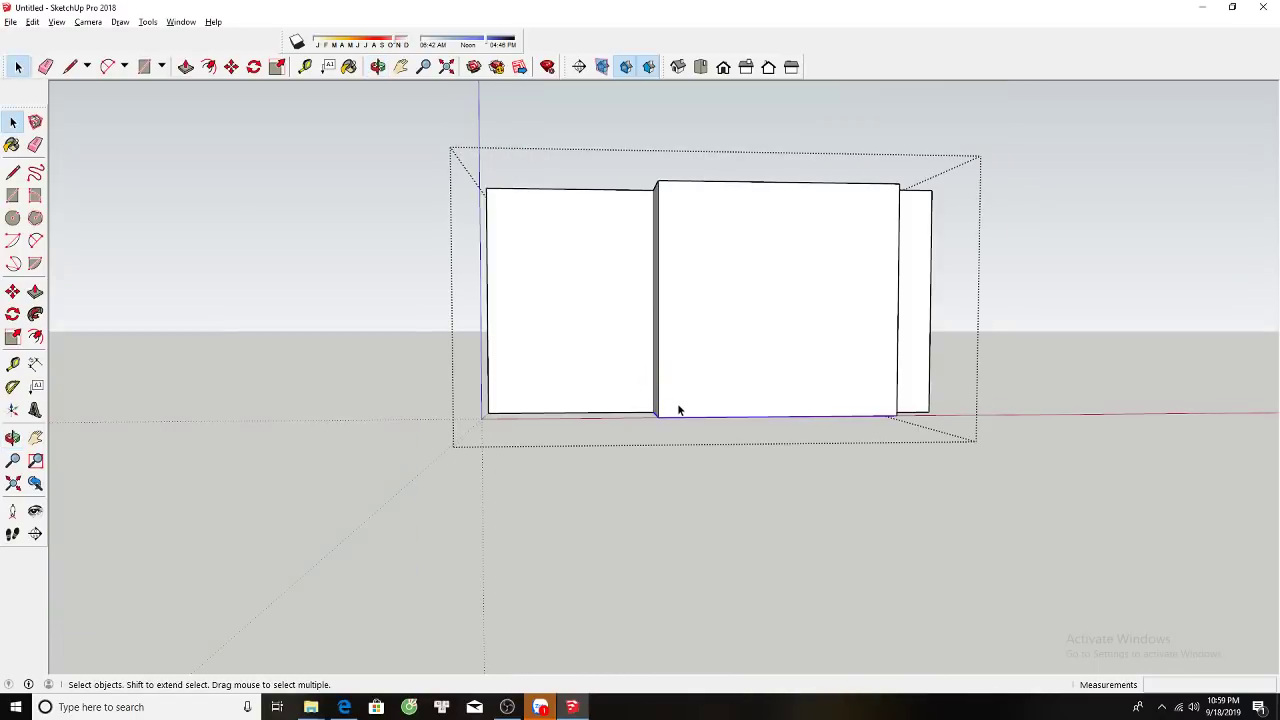
middle_click_drag(657, 418, 687, 437)
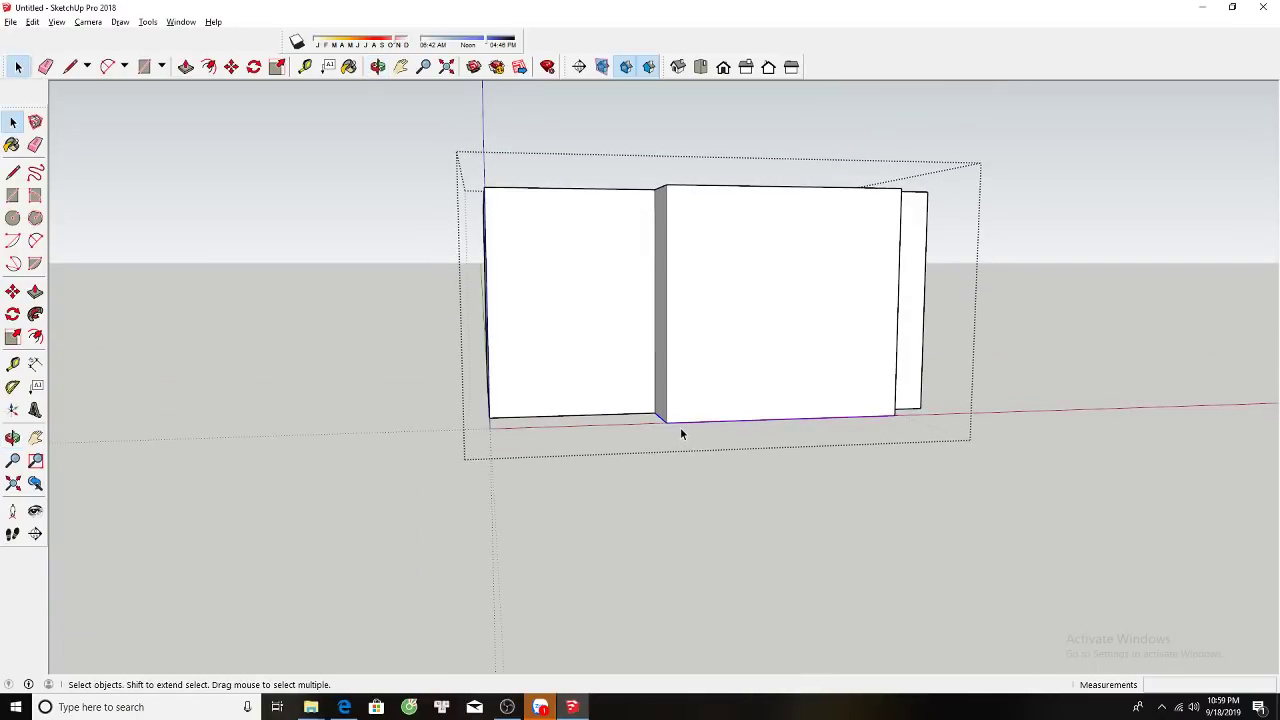
Copy the middle box's bottom edge partway up its front face.
key("m")
key("ctrl")
left_click(665, 410)
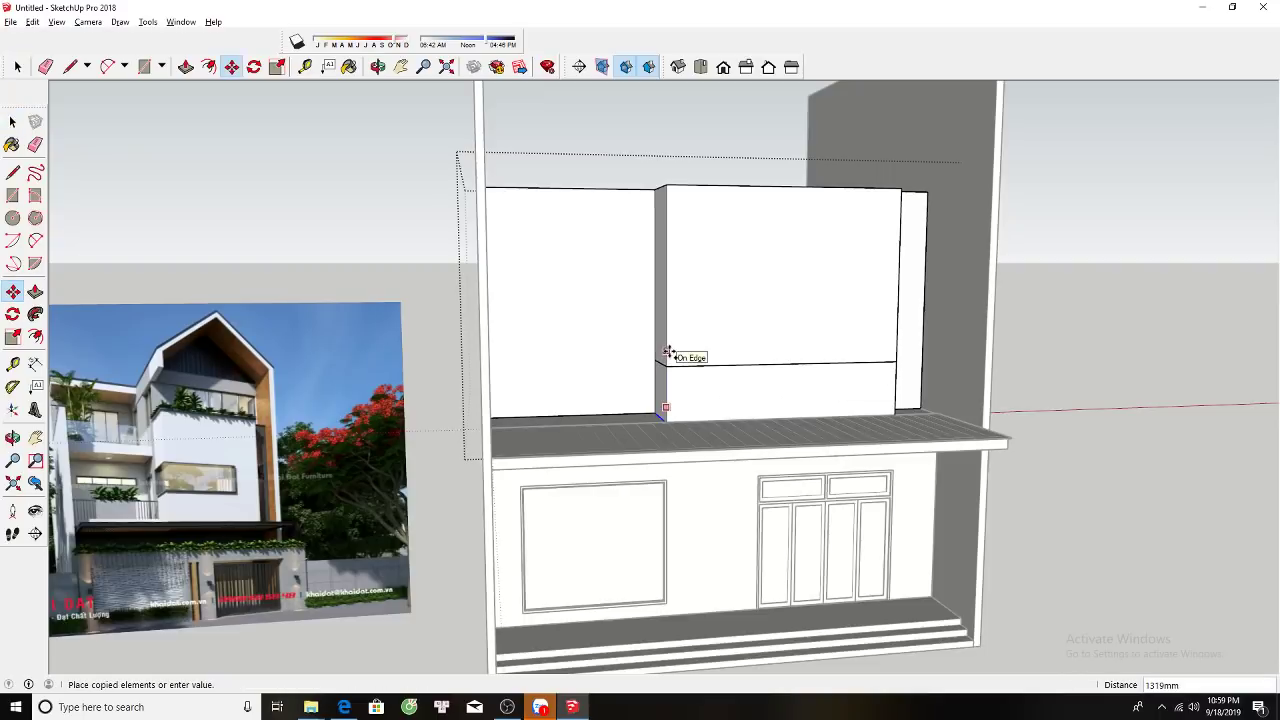
left_click(668, 355)
mouse_move(666, 351)
middle_mouse_down()
mouse_move(560, 326)
mouse_move(620, 331)
mouse_move(654, 354)
middle_mouse_up()
Copy that new edge higher up to bound a horizontal band.
key("m")
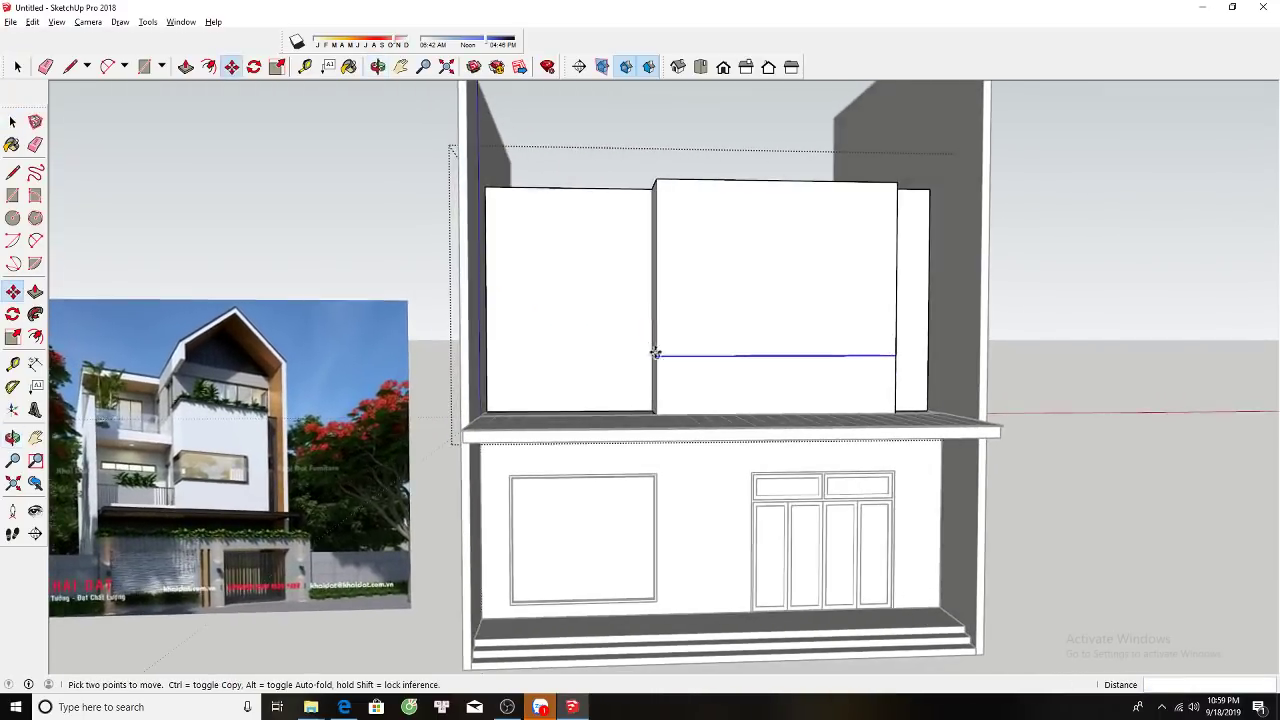
left_click(656, 355)
key("ctrl")
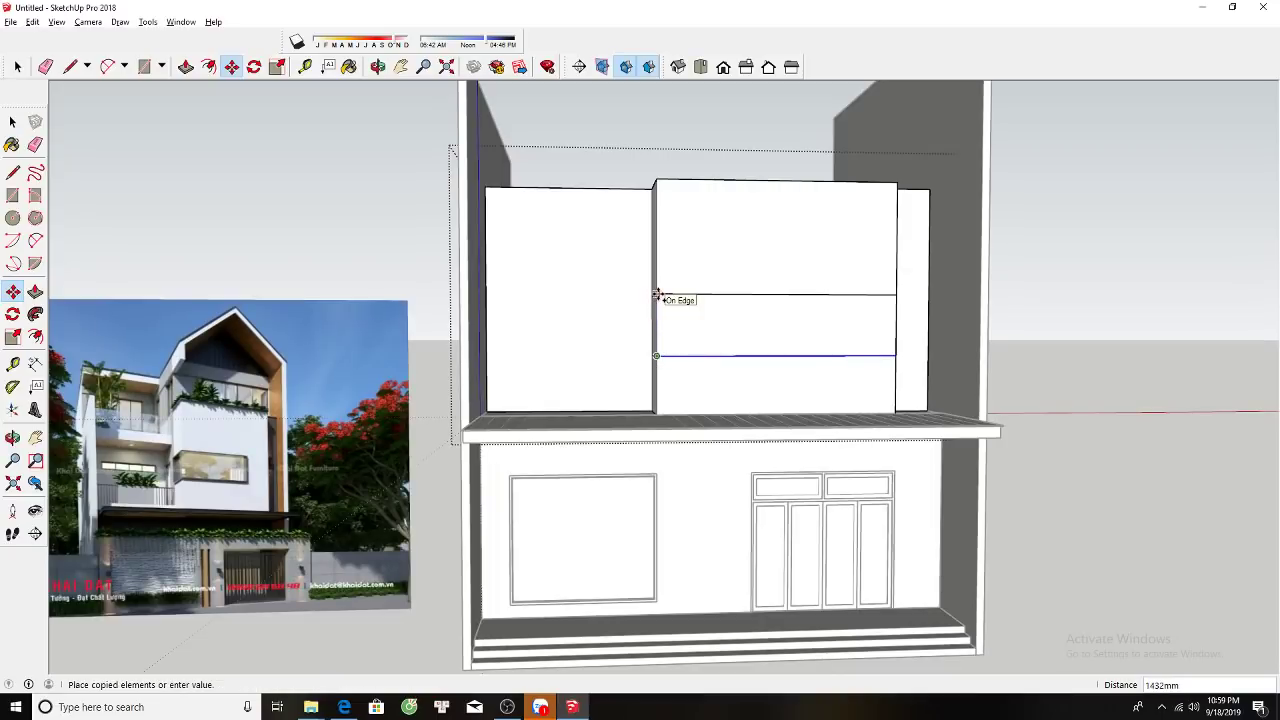
left_click(658, 290)
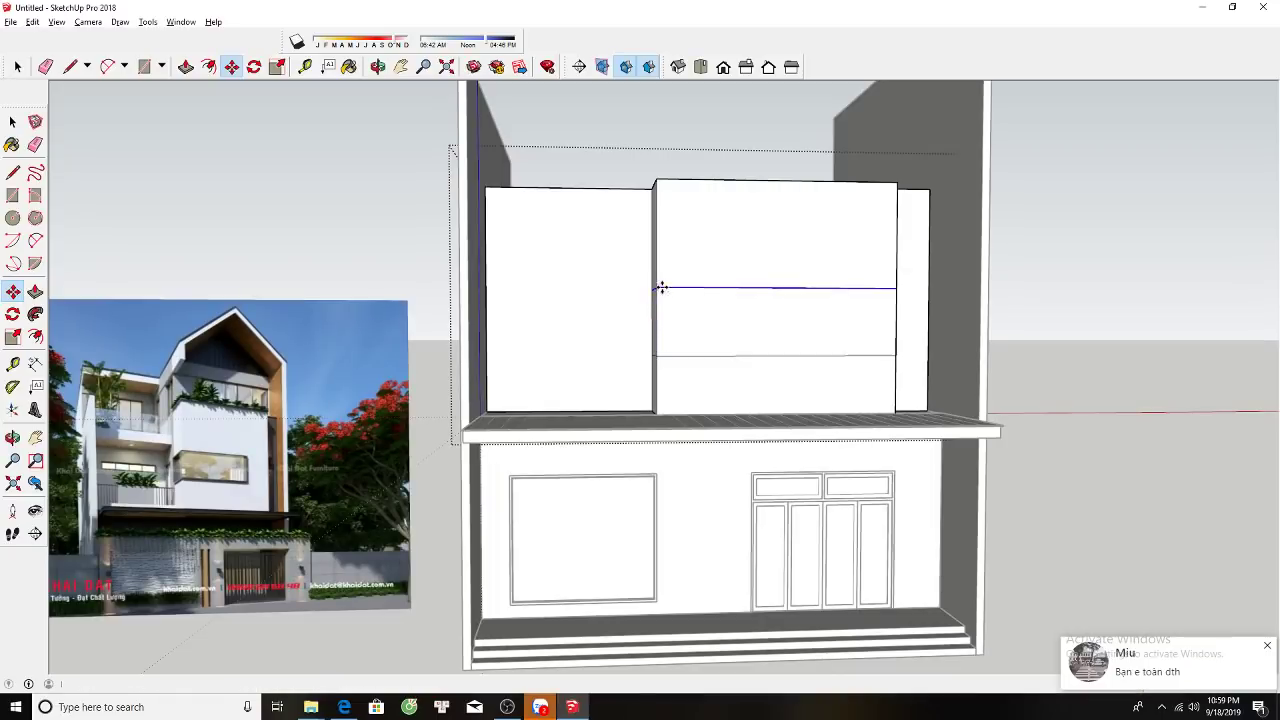
middle_click_drag(660, 287, 680, 334)
Select the band face between the two new edges for Push/Pull.
key("space")
left_click(706, 341)
key("p")
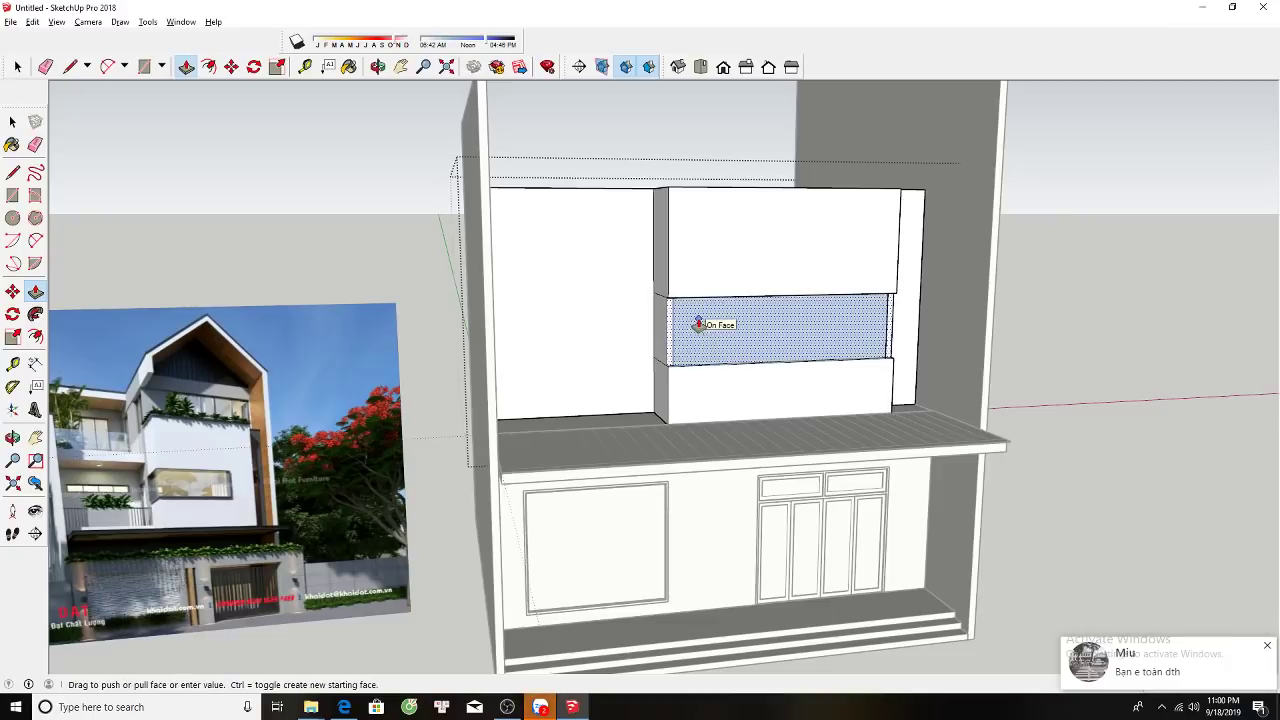
mouse_move(765, 335)
middle_mouse_down()
mouse_move(733, 375)
mouse_move(674, 337)
mouse_move(640, 380)
mouse_move(654, 394)
mouse_move(623, 209)
middle_mouse_up()
scroll(674, 337, "up", 3)
Delete the selected band face and check the result from above left.
key("e")
key("Delete")
scroll(660, 400, "up", 3)
scroll(668, 407, "down", 2)
scroll(647, 201, "up", 3)
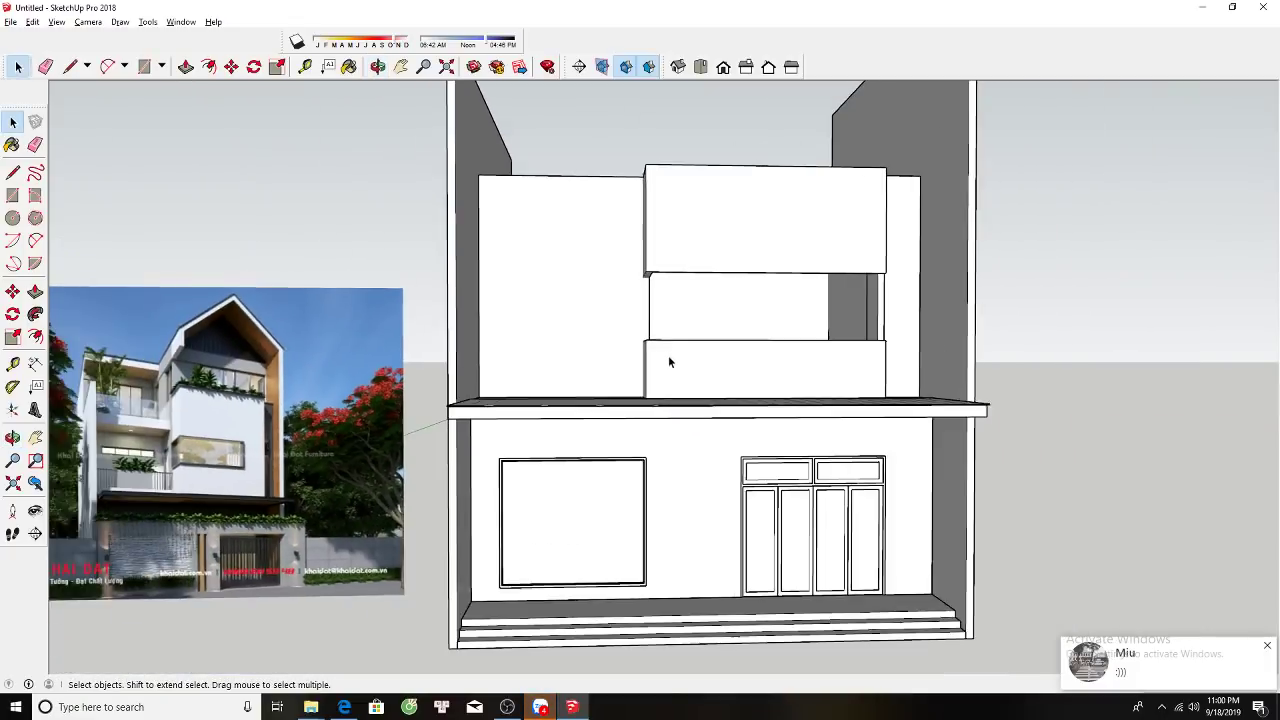
mouse_move(669, 362)
middle_mouse_down()
mouse_move(643, 363)
mouse_move(900, 317)
mouse_move(888, 288)
middle_mouse_up()
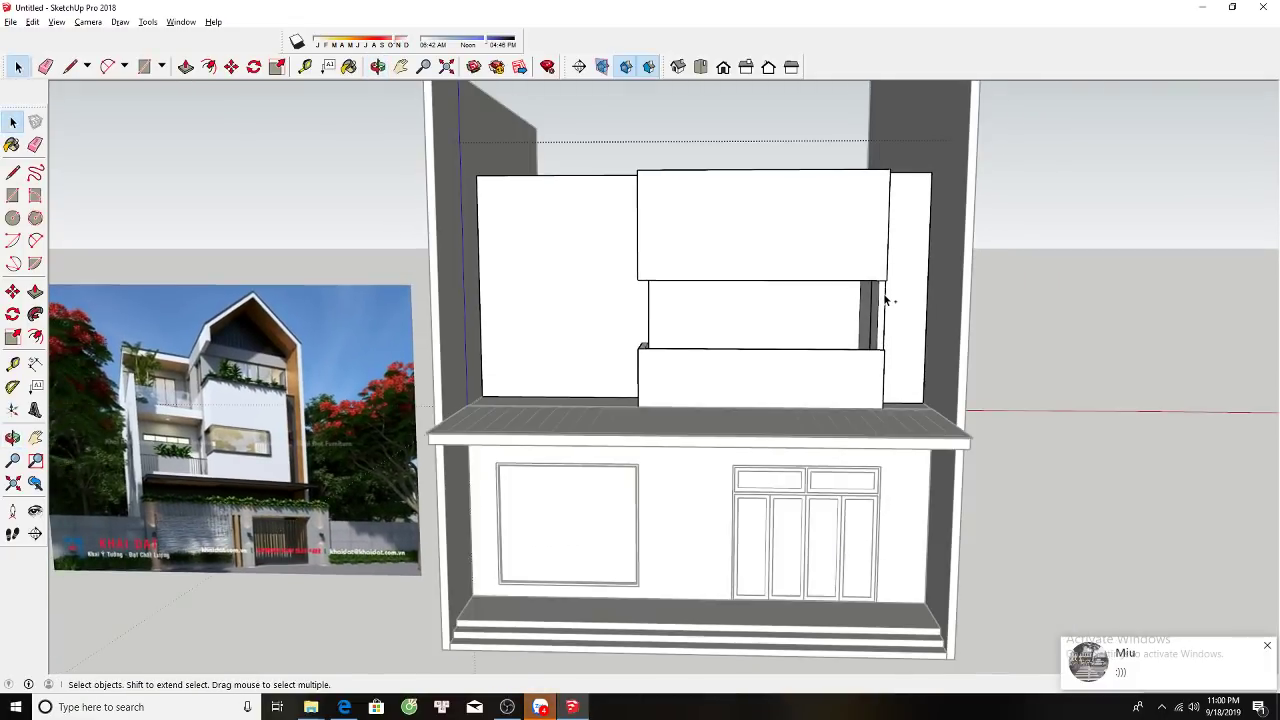
Undo the deletion and copy an edge up onto the middle panel again.
key("ctrl+z")
key("m")
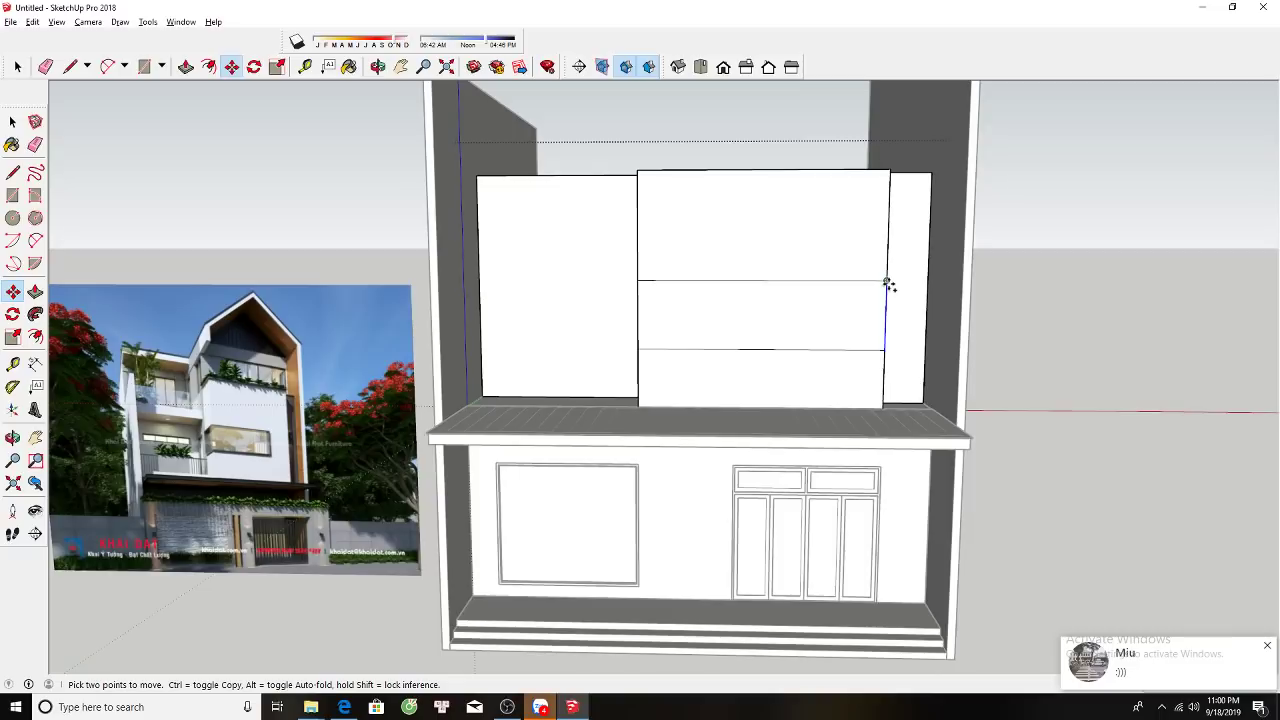
left_click(826, 350)
left_click(826, 282)
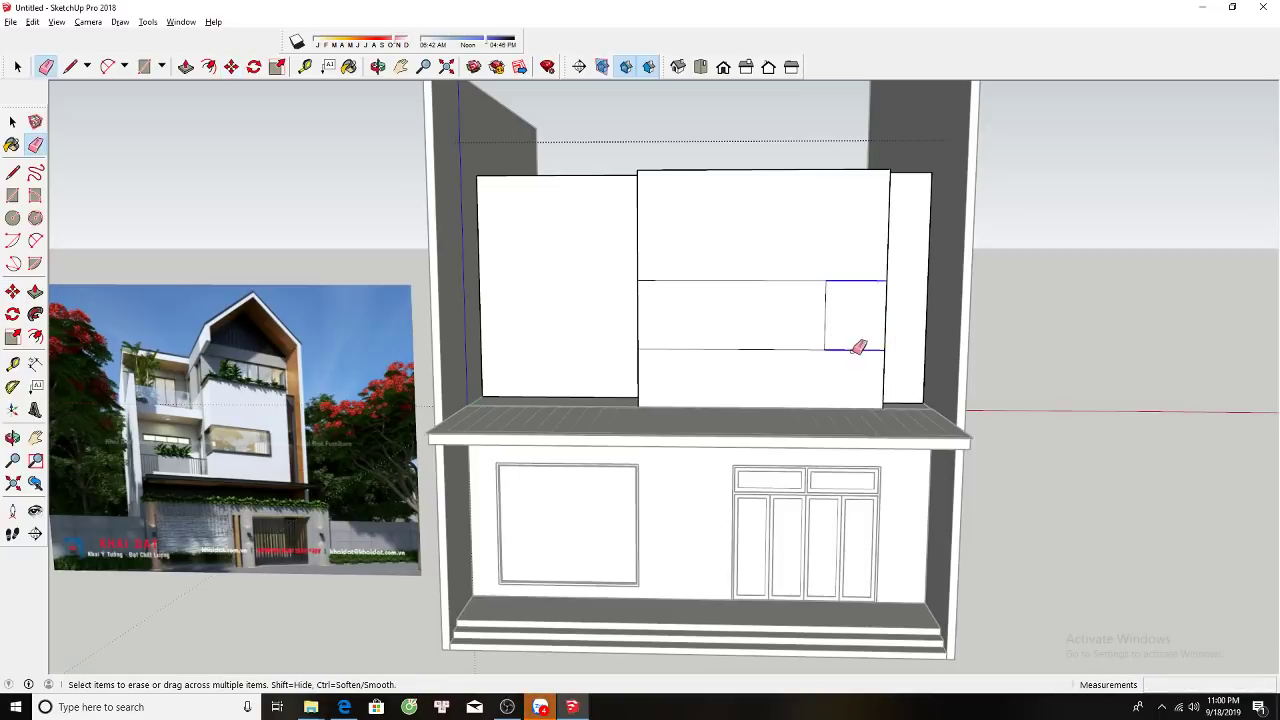
middle_click_drag(857, 343, 863, 374)
Push the band on the middle box in by 150 mm.
key("p")
left_click_drag(689, 334, 679, 309)
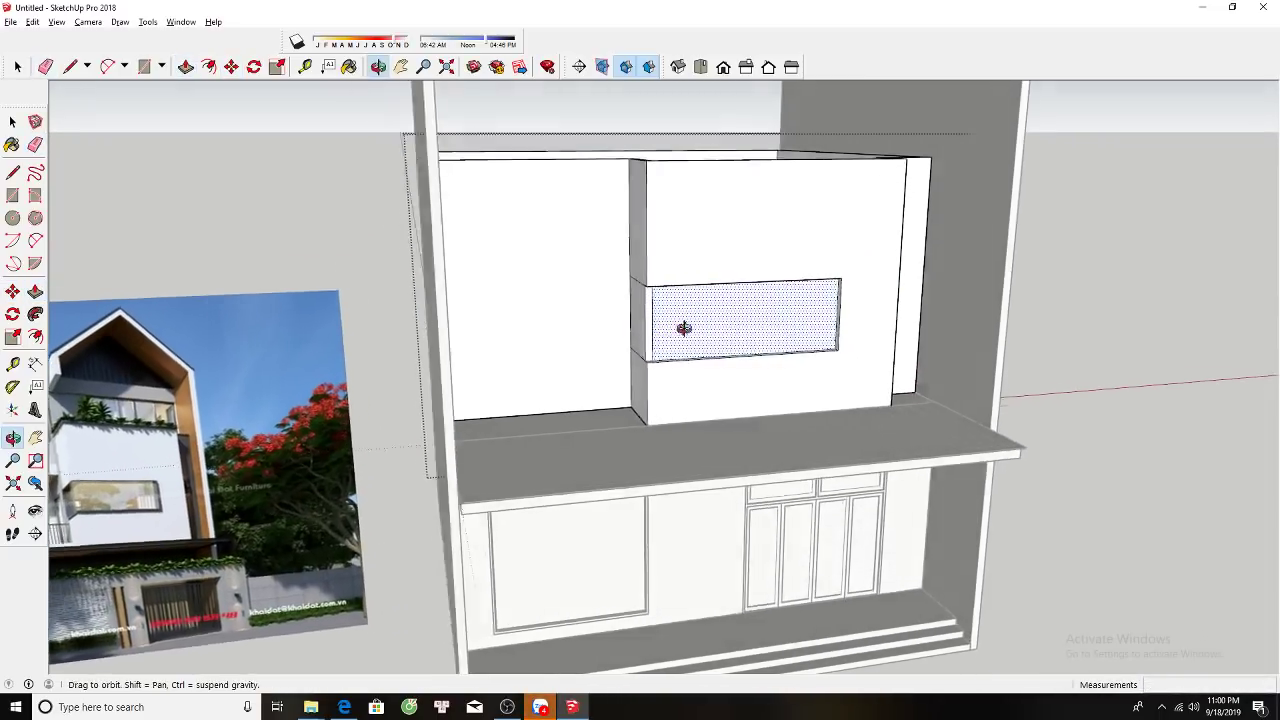
mouse_move(680, 329)
middle_mouse_down()
mouse_move(643, 314)
mouse_move(645, 398)
middle_mouse_up()
Erase the leftover edge so the recess opens, and view the facade from the front.
key("e")
left_click(673, 316)
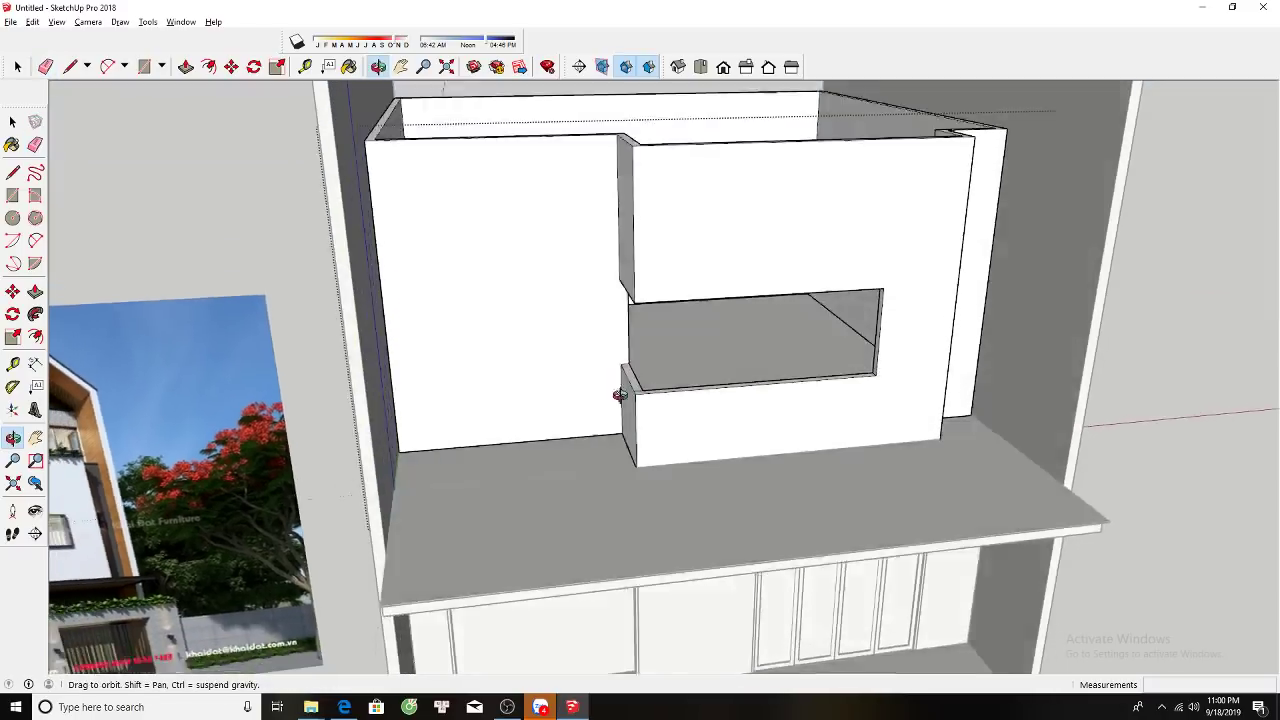
scroll(642, 404, "up", 3)
scroll(645, 380, "down", 5)
mouse_move(651, 346)
middle_mouse_down()
mouse_move(640, 163)
mouse_move(613, 265)
mouse_move(634, 329)
mouse_move(622, 300)
mouse_move(737, 380)
middle_mouse_up()
scroll(631, 163, "up", 1)
key("space")
scroll(613, 265, "down", 2)
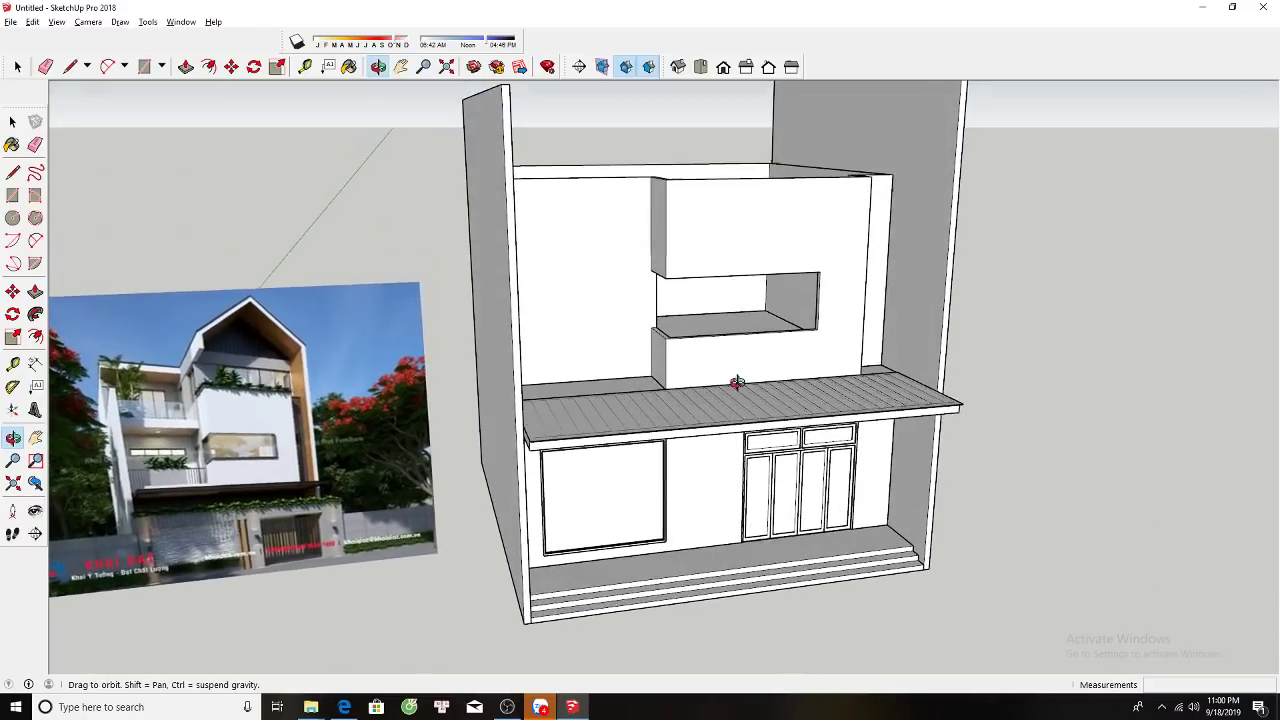
scroll(200, 470, "up", 3)
scroll(200, 470, "up", 3)
scroll(203, 470, "down", 5)
Select the upper wall group from an angled view.
mouse_move(497, 394)
middle_mouse_down()
mouse_move(620, 320)
mouse_move(723, 284)
mouse_move(640, 151)
mouse_move(654, 334)
mouse_move(703, 366)
mouse_move(672, 343)
mouse_move(640, 423)
mouse_move(557, 529)
mouse_move(536, 481)
mouse_move(431, 477)
middle_mouse_up()
scroll(723, 284, "up", 3)
scroll(648, 162, "up", 2)
key("space")
left_click(651, 189)
Draw a line down from the wall corner and push the thin strip face through.
key("l")
left_click(646, 158)
left_click(645, 347)
key("p")
double_click(672, 343)
key("space")
Select the ledge's front edges and move them higher up.
left_click_drag(434, 444, 689, 524)
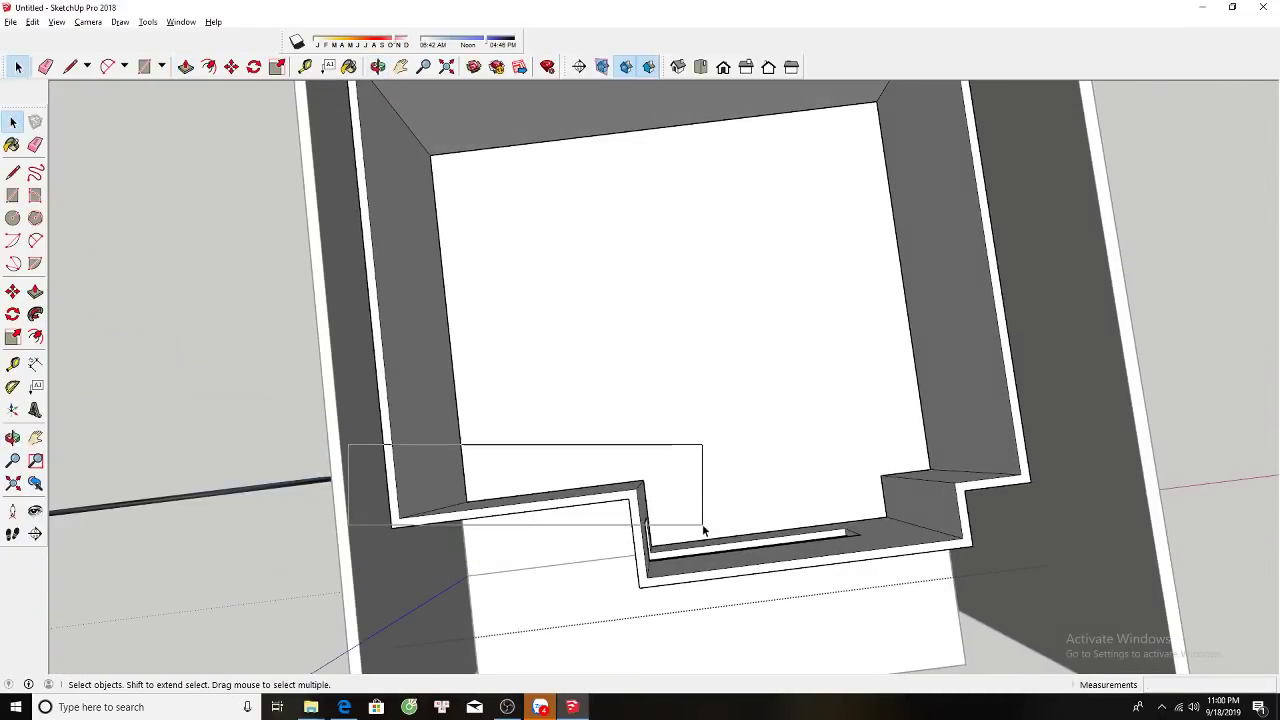
mouse_move(689, 524)
middle_mouse_down()
mouse_move(604, 494)
mouse_move(745, 500)
middle_mouse_up()
left_click_drag(500, 434, 822, 505)
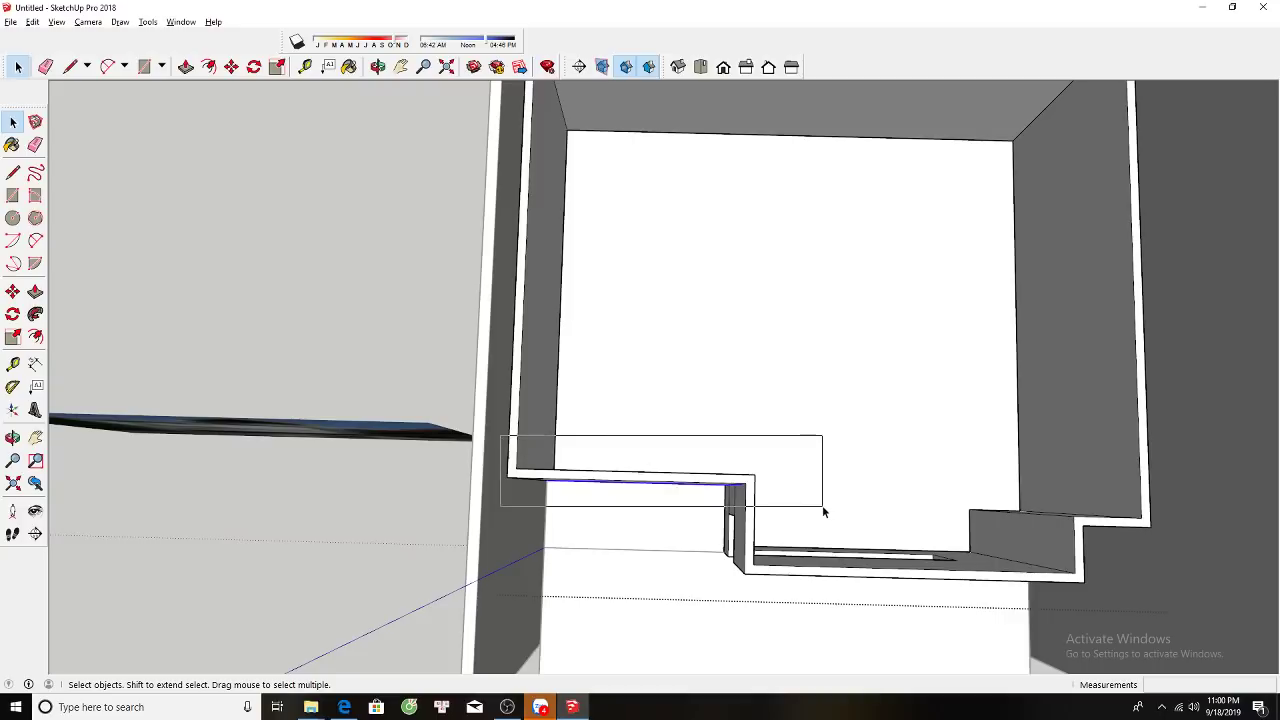
key("m")
left_click(810, 501)
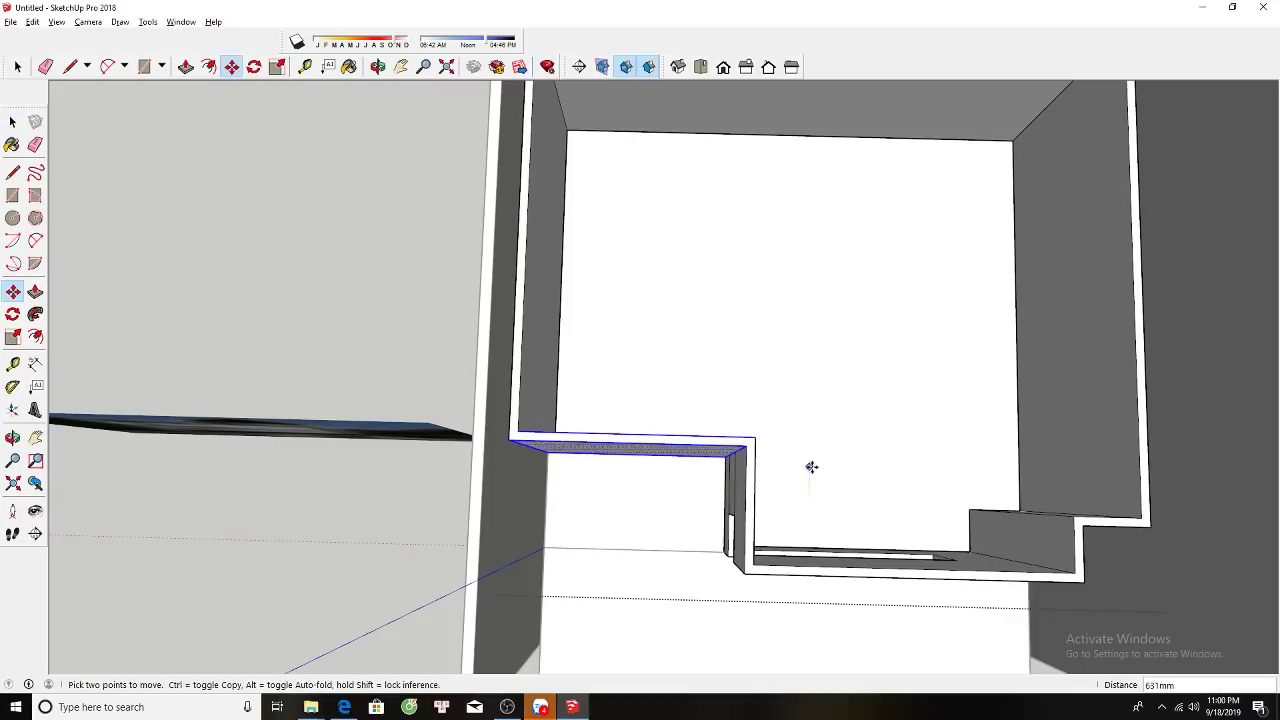
left_click(811, 463)
key("e")
mouse_move(749, 491)
middle_mouse_down()
mouse_move(776, 428)
mouse_move(772, 355)
middle_mouse_up()
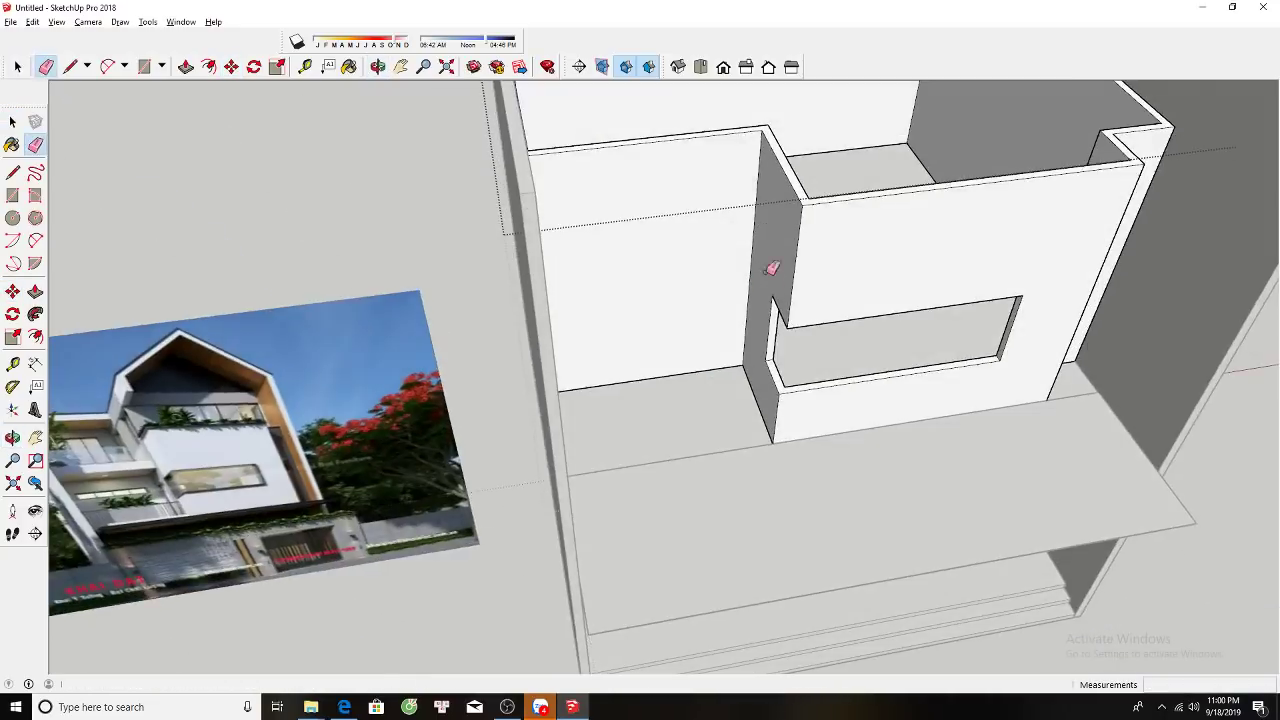
Select the wall notch geometry from above and make it a component named fl.
key("p")
scroll(773, 355, "down", 5)
scroll(422, 473, "up", 3)
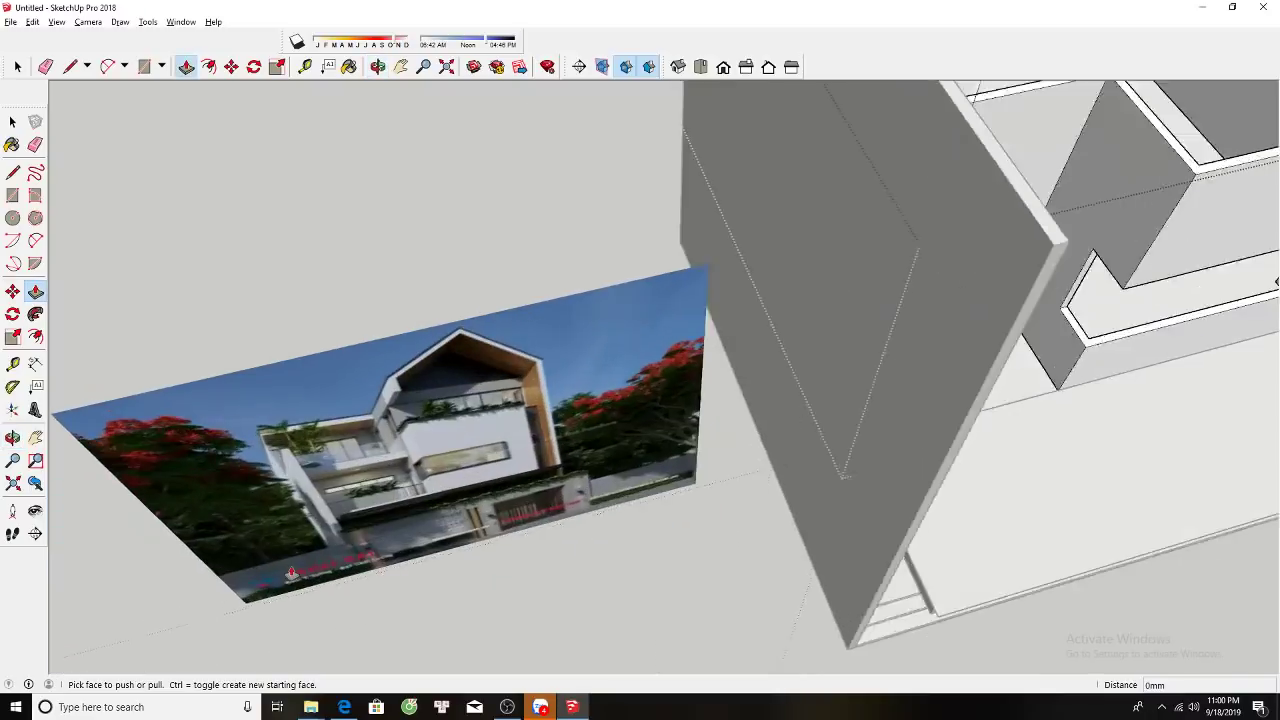
scroll(422, 473, "up", 3)
scroll(422, 473, "up", 3)
scroll(422, 473, "down", 5)
middle_click_drag(480, 520, 534, 560)
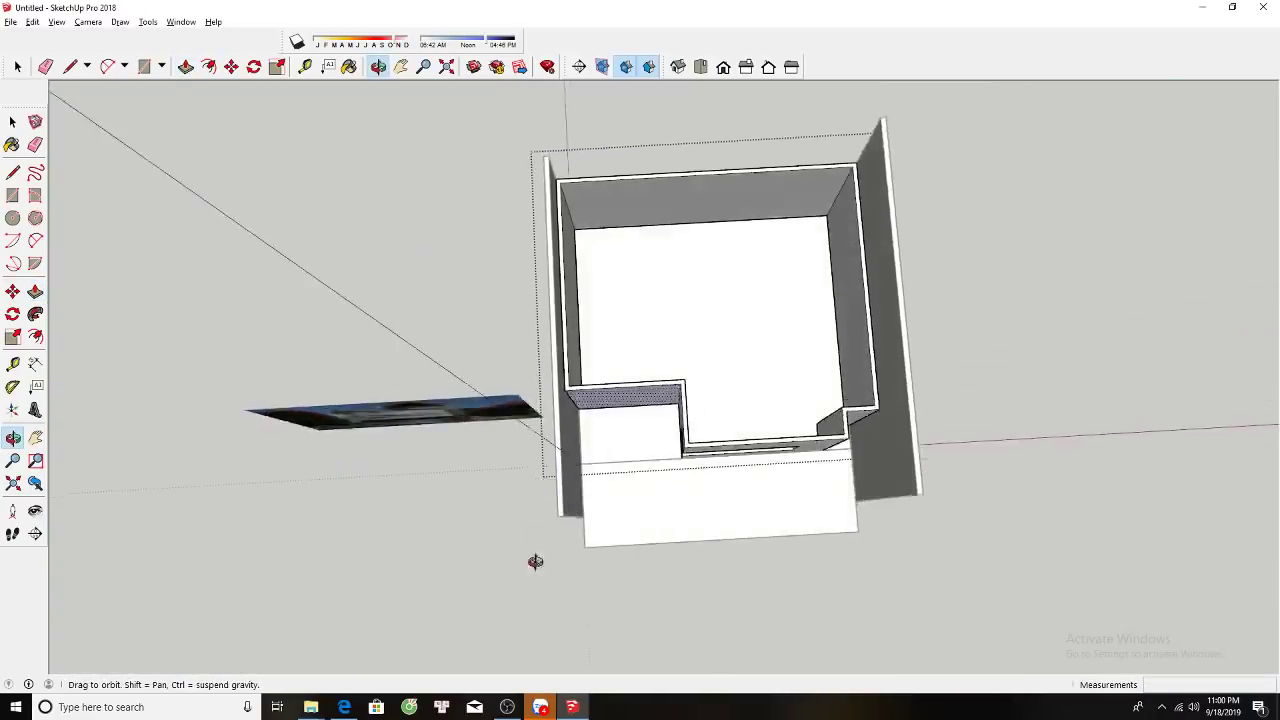
key("space")
scroll(580, 457, "up", 5)
left_click_drag(524, 298, 752, 362)
type("g")
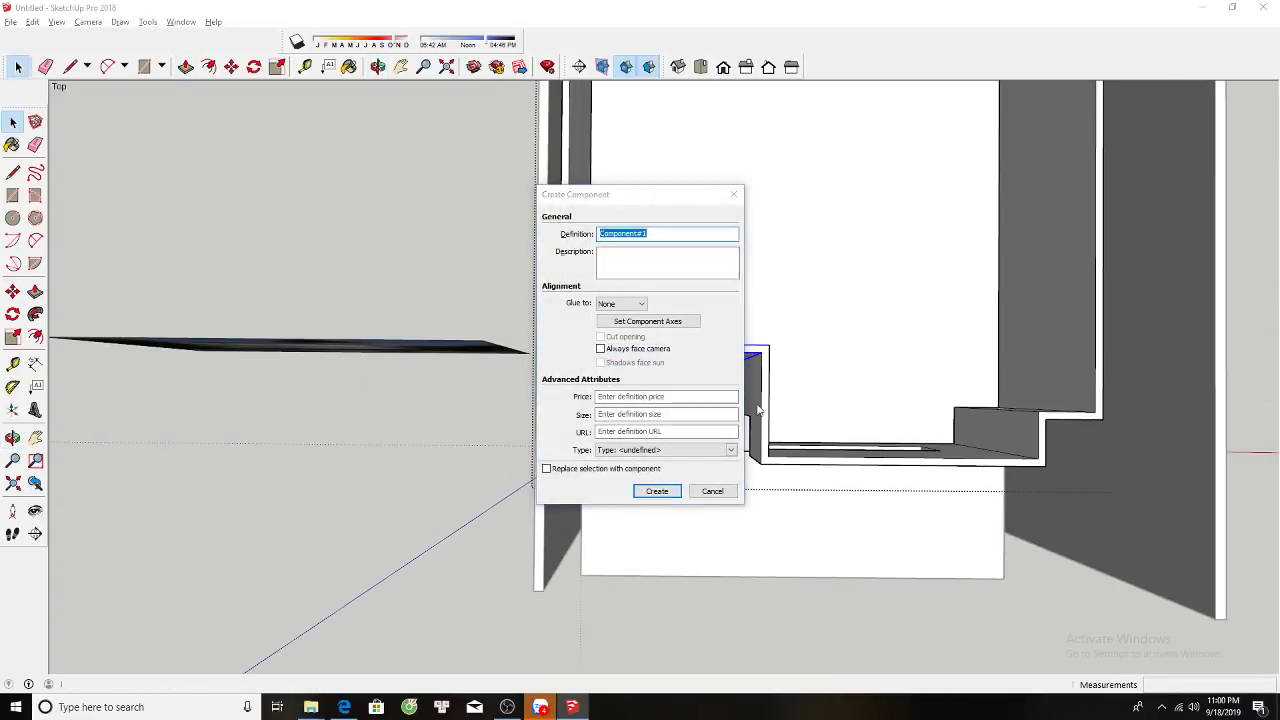
type("fl")
left_click(712, 491)
Move the ledge upward and turn toward the wall's inner corner.
key("m")
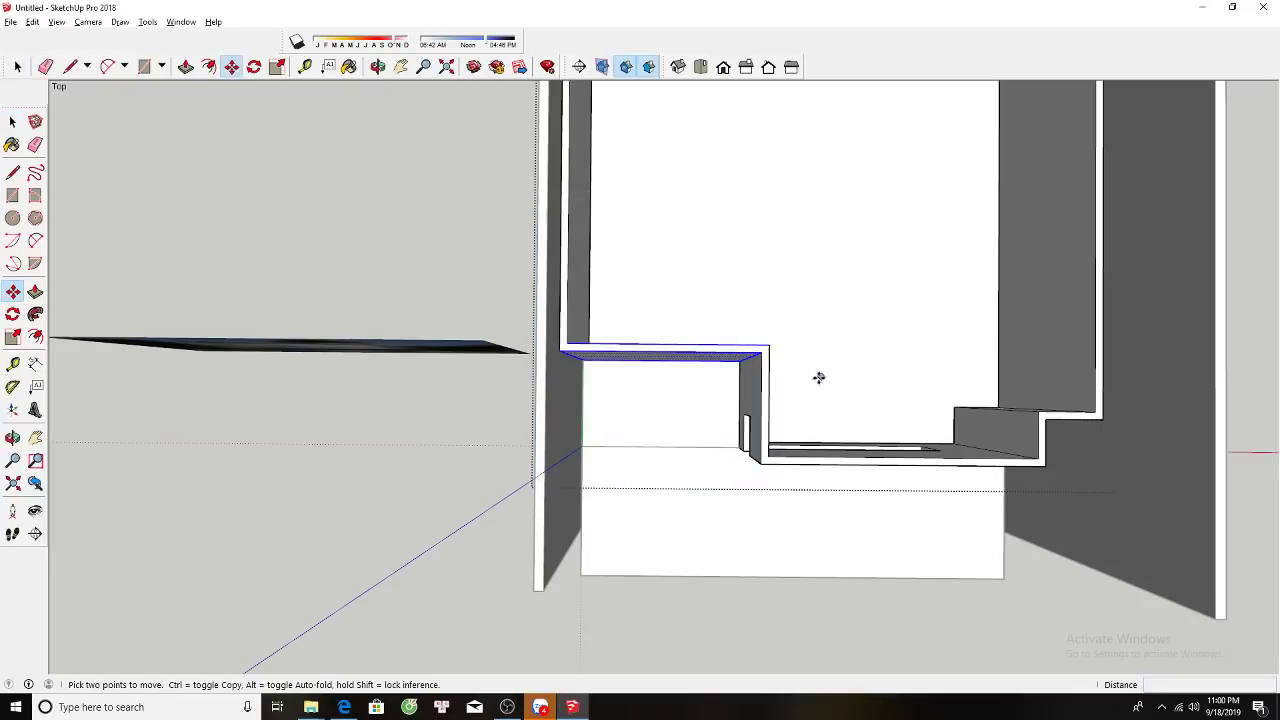
left_click(820, 372)
middle_click_drag(672, 468, 640, 380)
key("space")
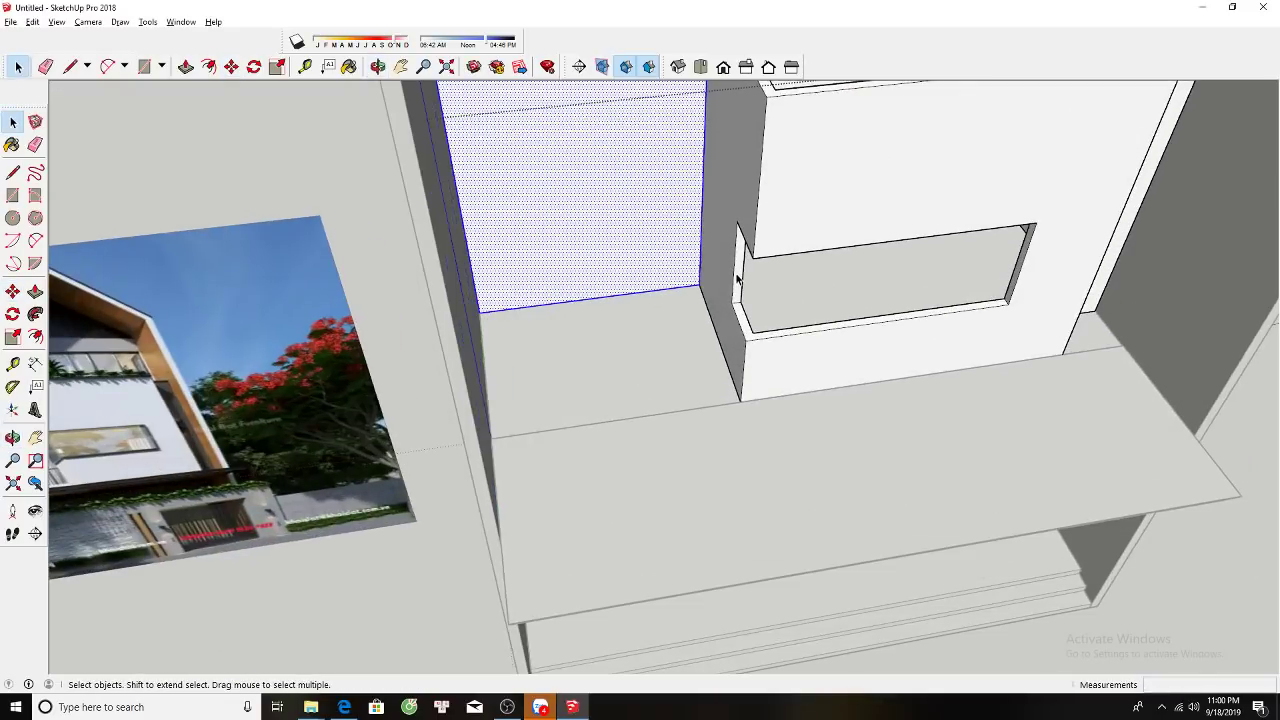
key("p")
middle_click_drag(735, 258, 676, 214)
key("space")
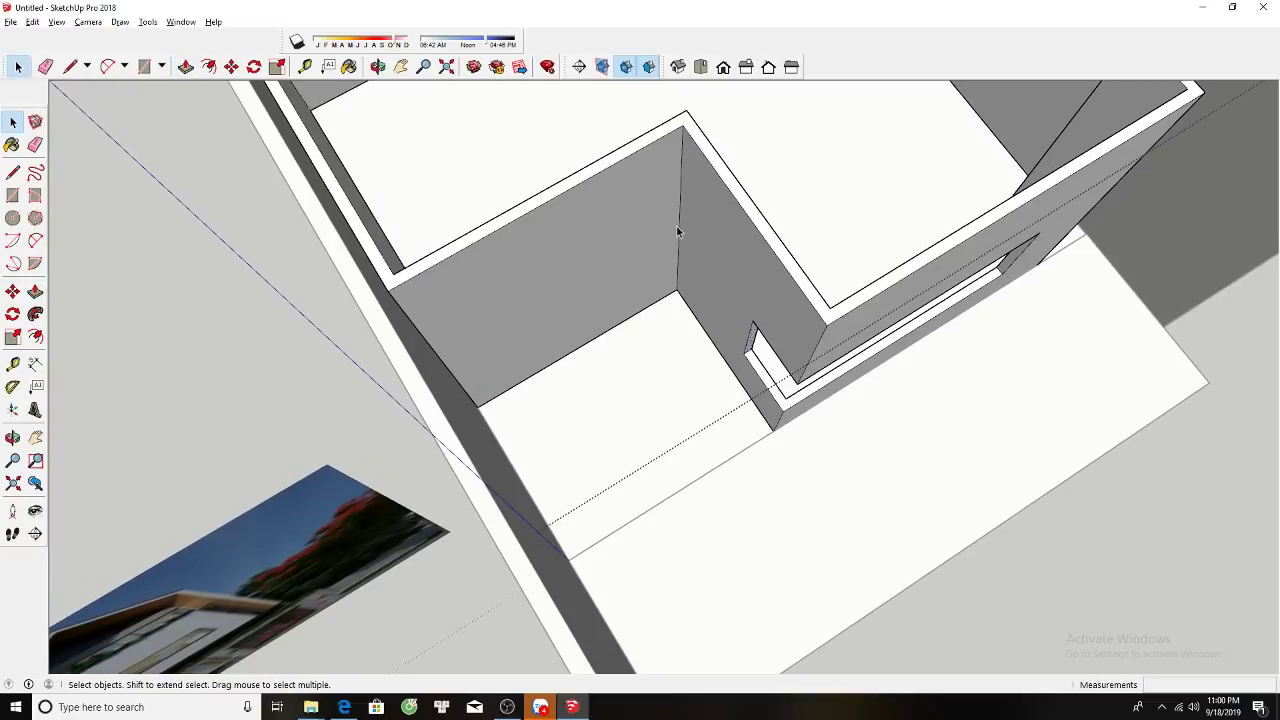
scroll(676, 225, "up", 2)
Copy the corner edge 1000 mm along the wall.
key("m")
key("ctrl")
left_click(680, 214)
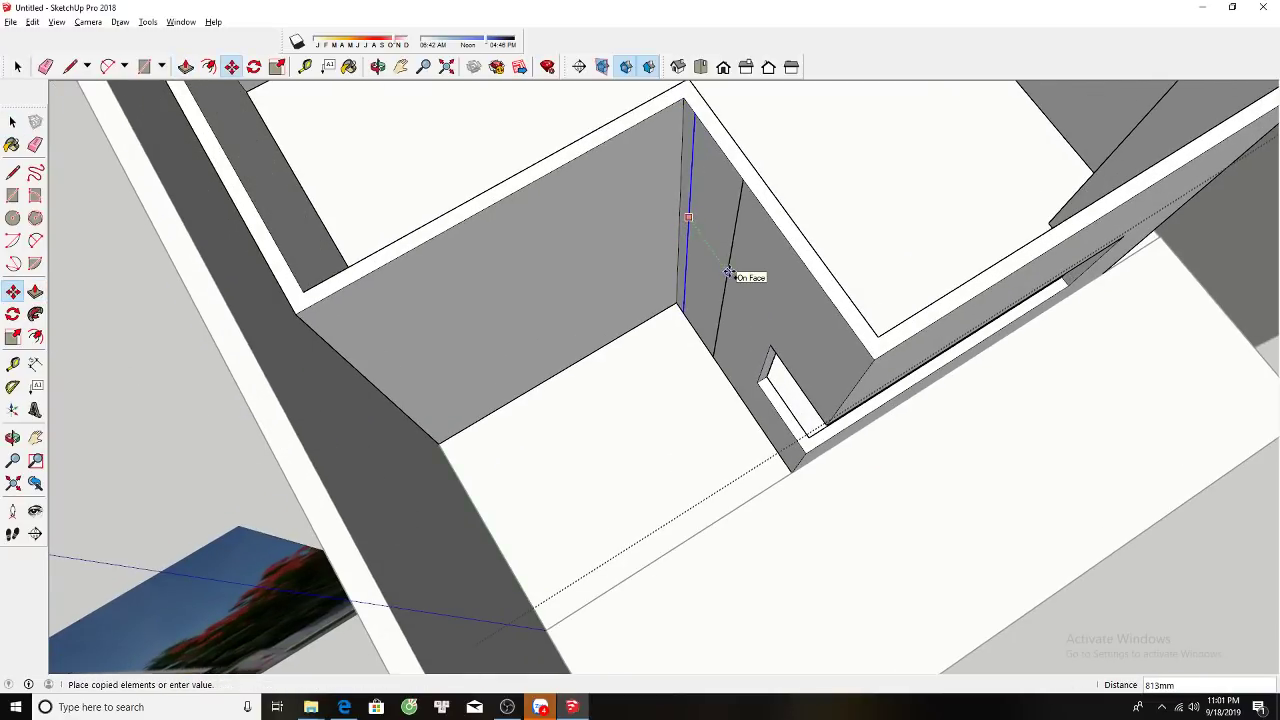
type("1000")
key("Return")
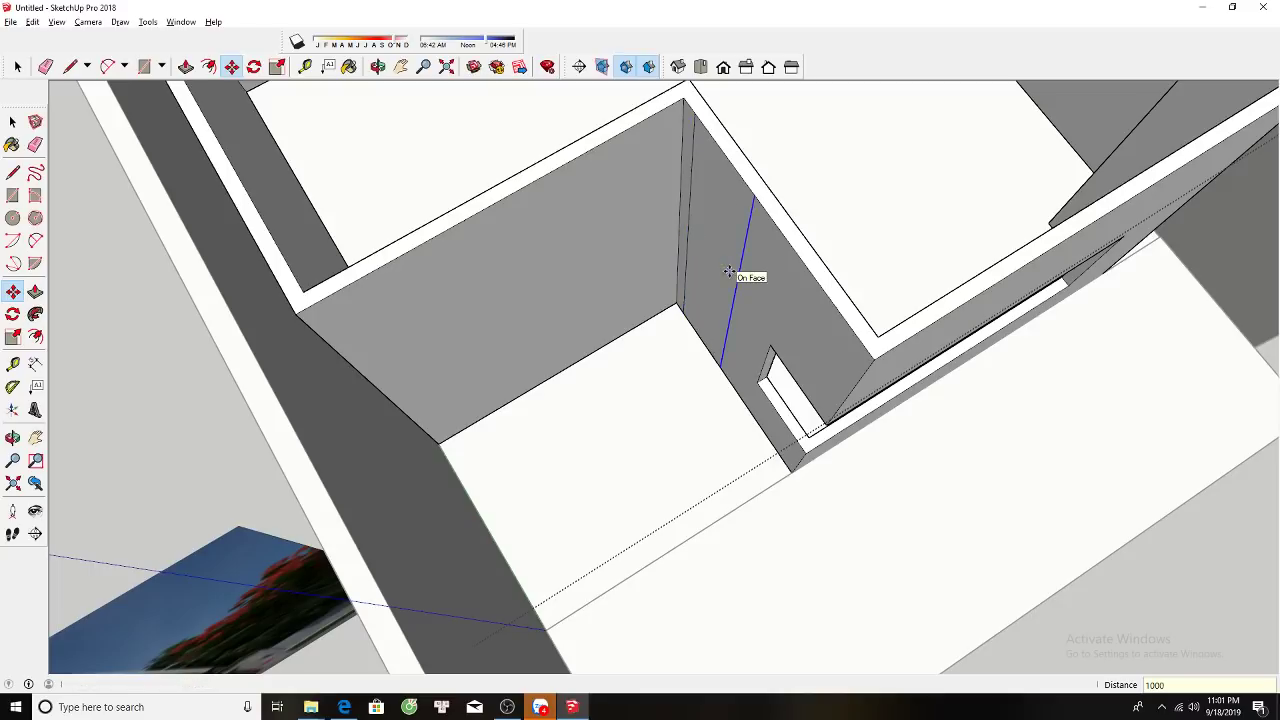
key("space")
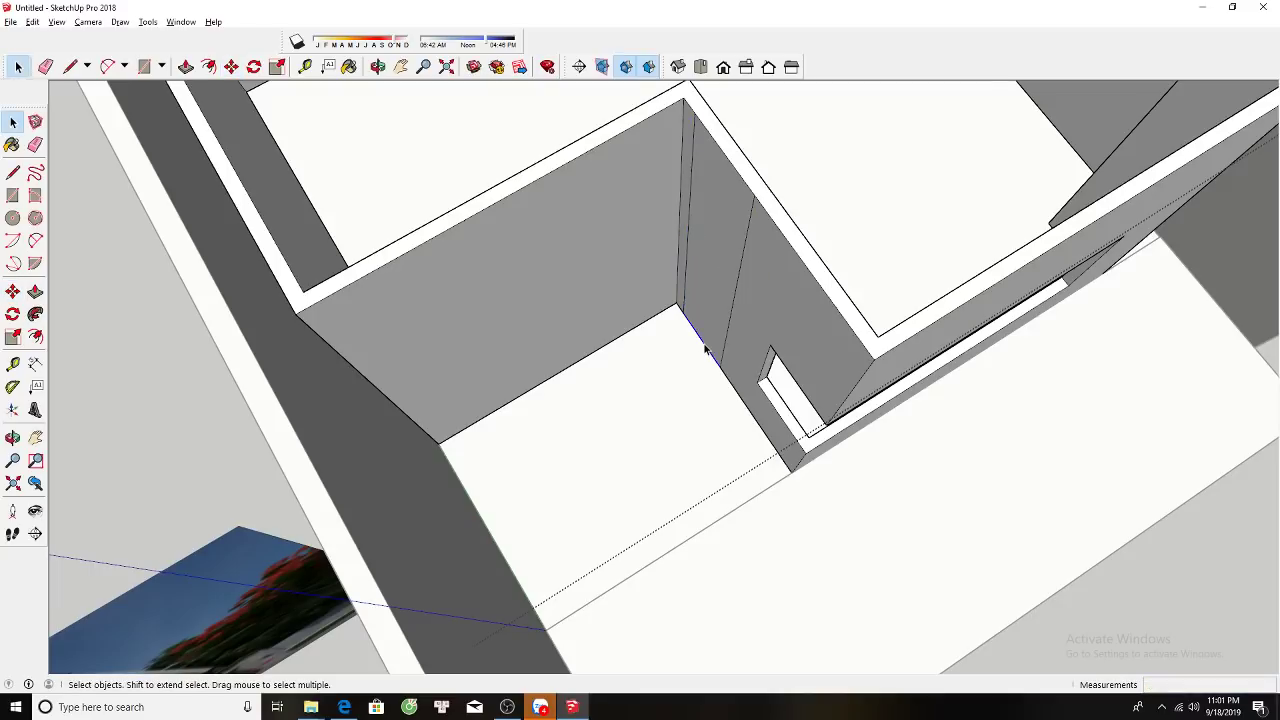
middle_click_drag(705, 349, 724, 332)
Copy another edge to split off a narrow face and push it into the wall.
key("m")
key("ctrl")
left_click(715, 327)
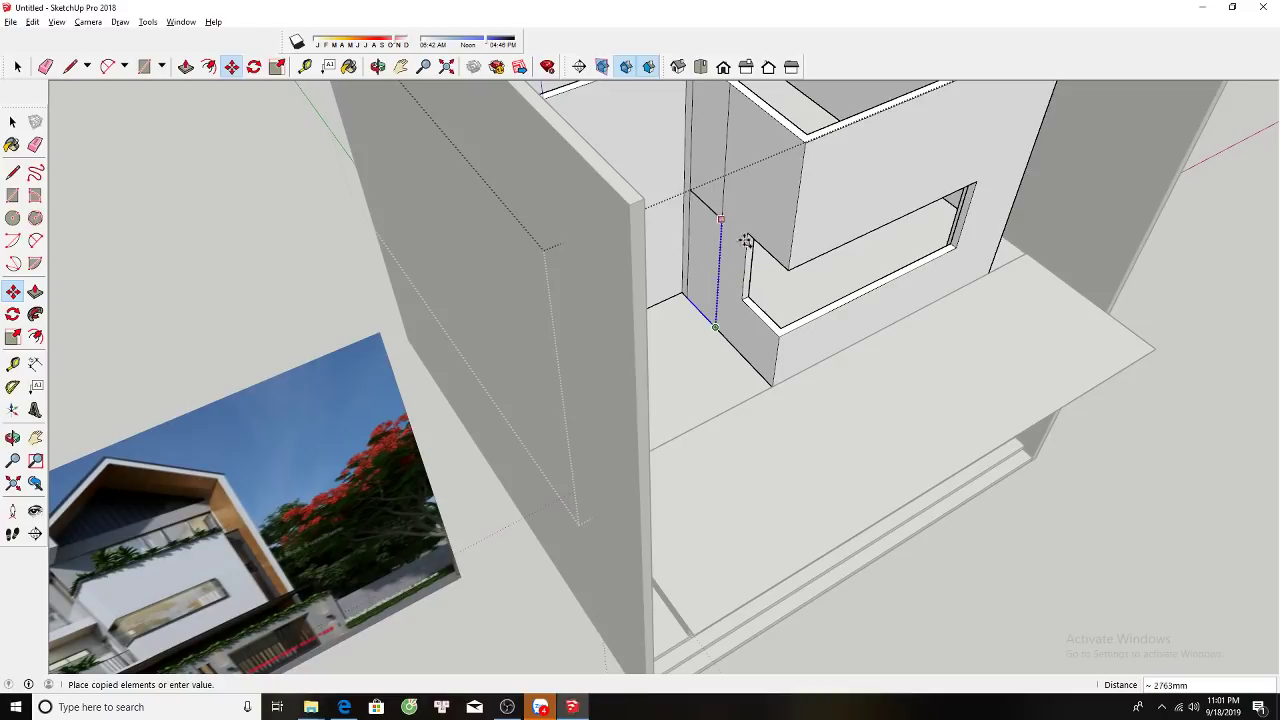
left_click(745, 235)
key("p")
left_click(720, 223)
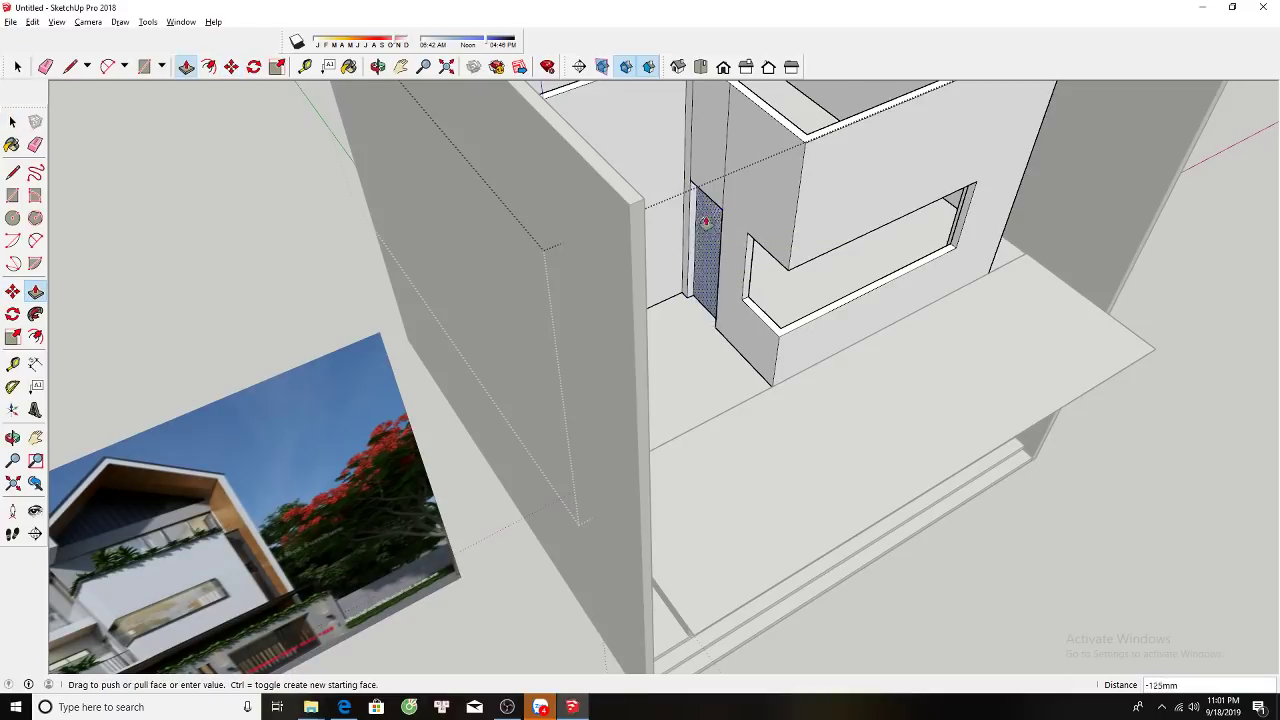
scroll(705, 220, "up", 2)
left_click(700, 226)
Erase the leftover edge above the slot and frame the house beside the reference.
key("e")
left_click(731, 168)
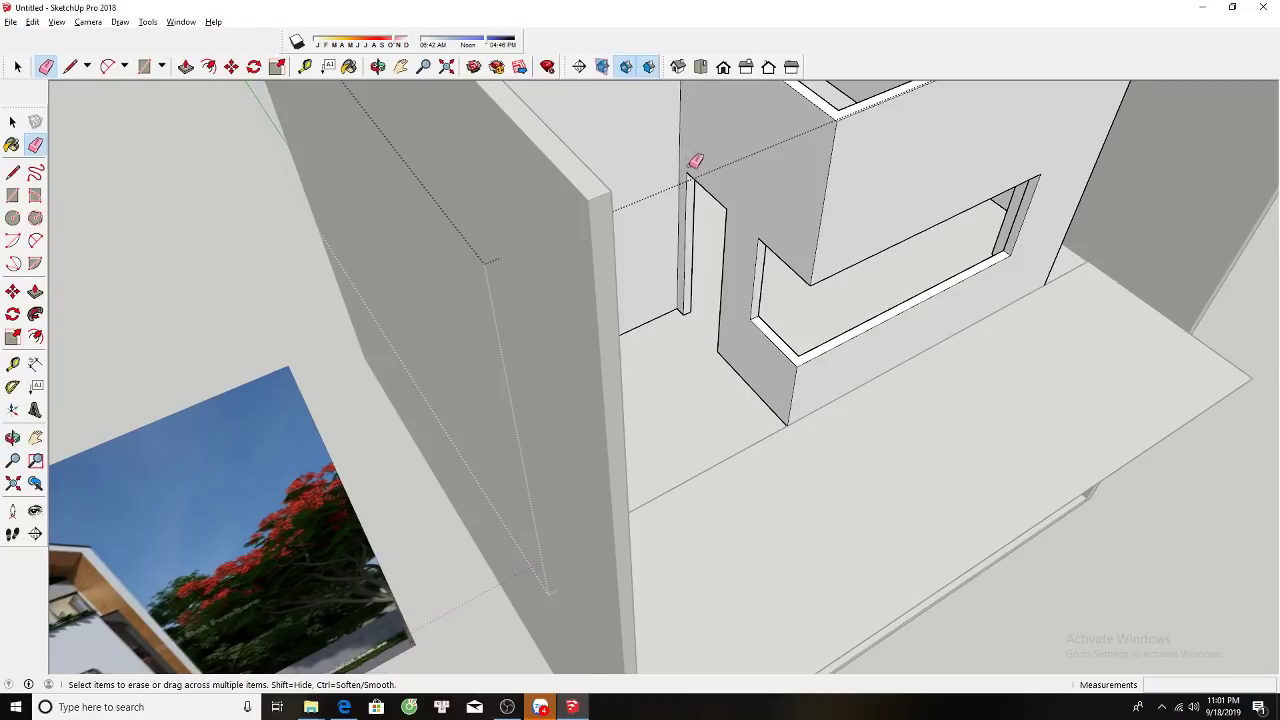
middle_click_drag(695, 160, 686, 114)
scroll(729, 320, "down", 3)
mouse_move(729, 320)
middle_mouse_down()
mouse_move(646, 246)
mouse_move(687, 247)
middle_mouse_up()
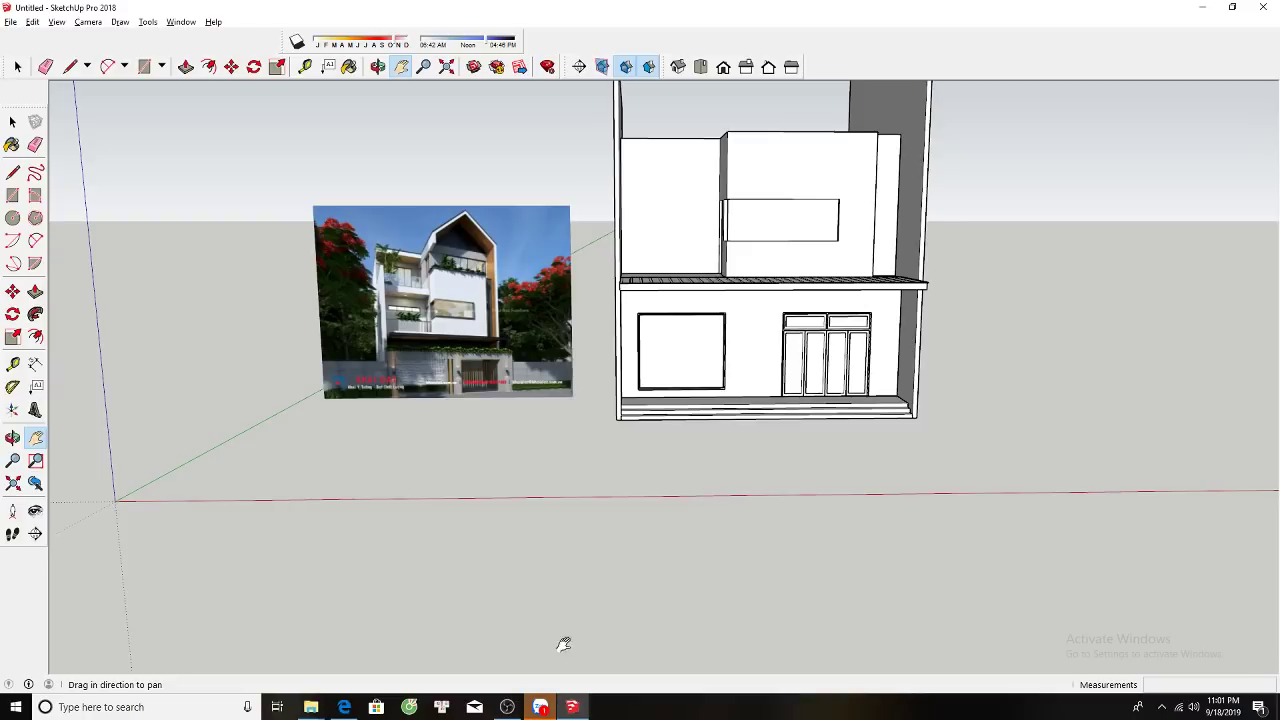
Copy the upper wall's bottom edge upward as the window's top and bottom lines.
scroll(666, 283, "up", 3)
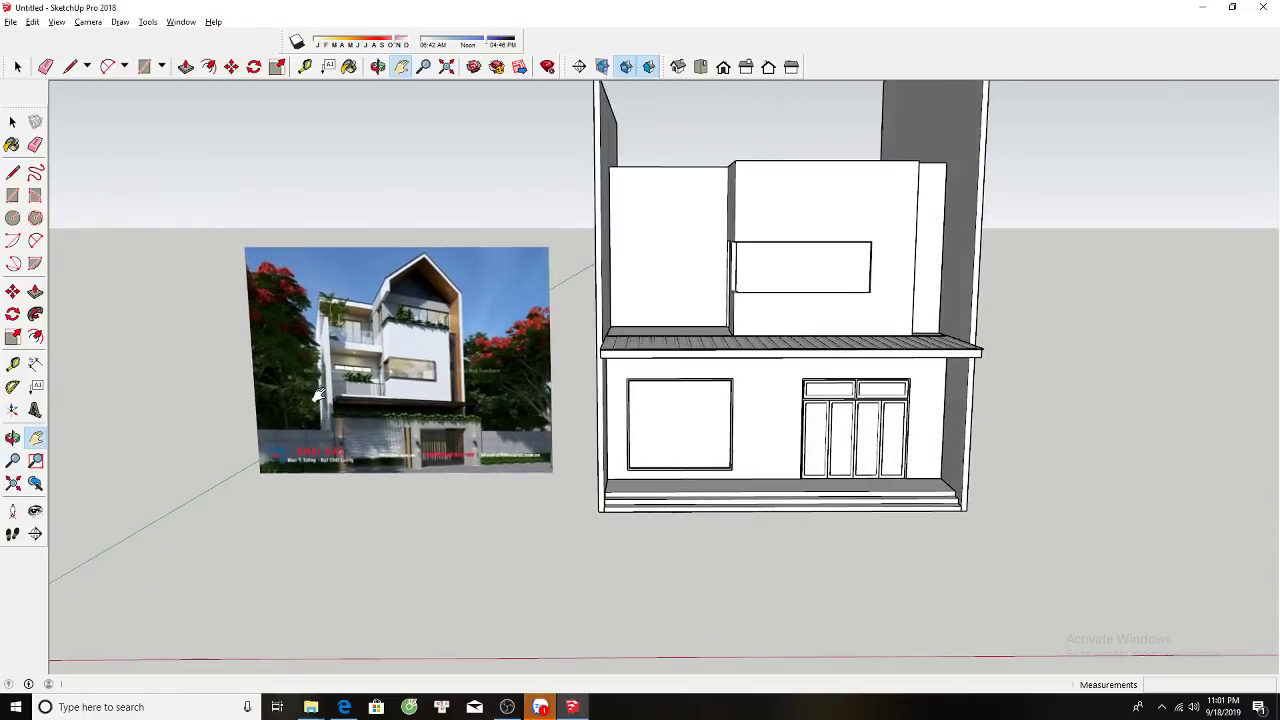
scroll(354, 390, "up", 3)
scroll(354, 390, "up", 2)
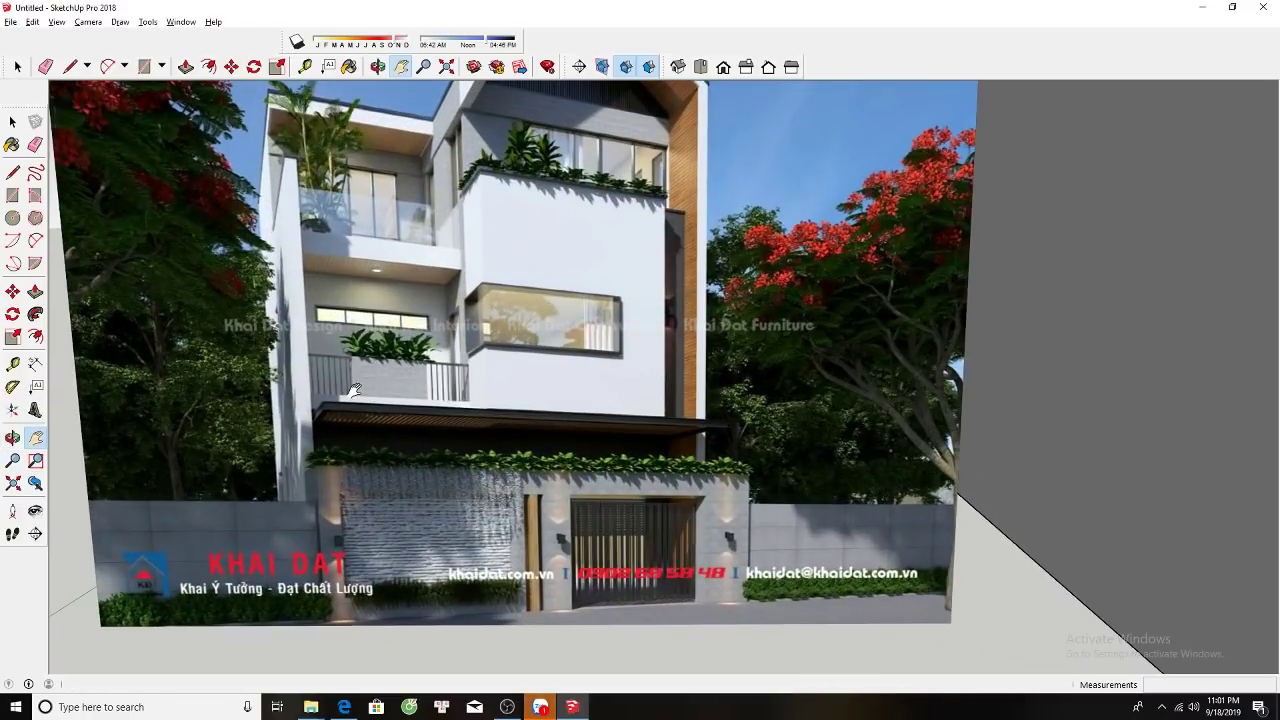
scroll(354, 390, "down", 3)
left_click_drag(832, 289, 746, 349)
key("space")
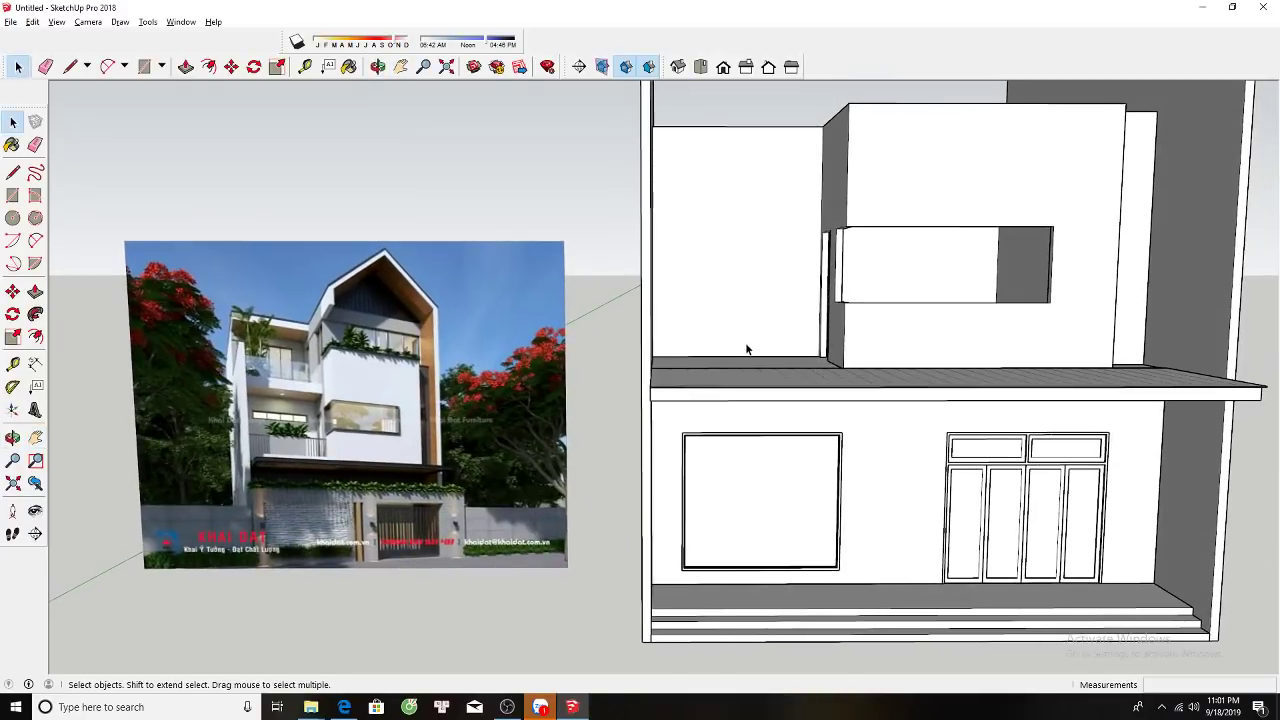
key("m")
key("space")
key("m")
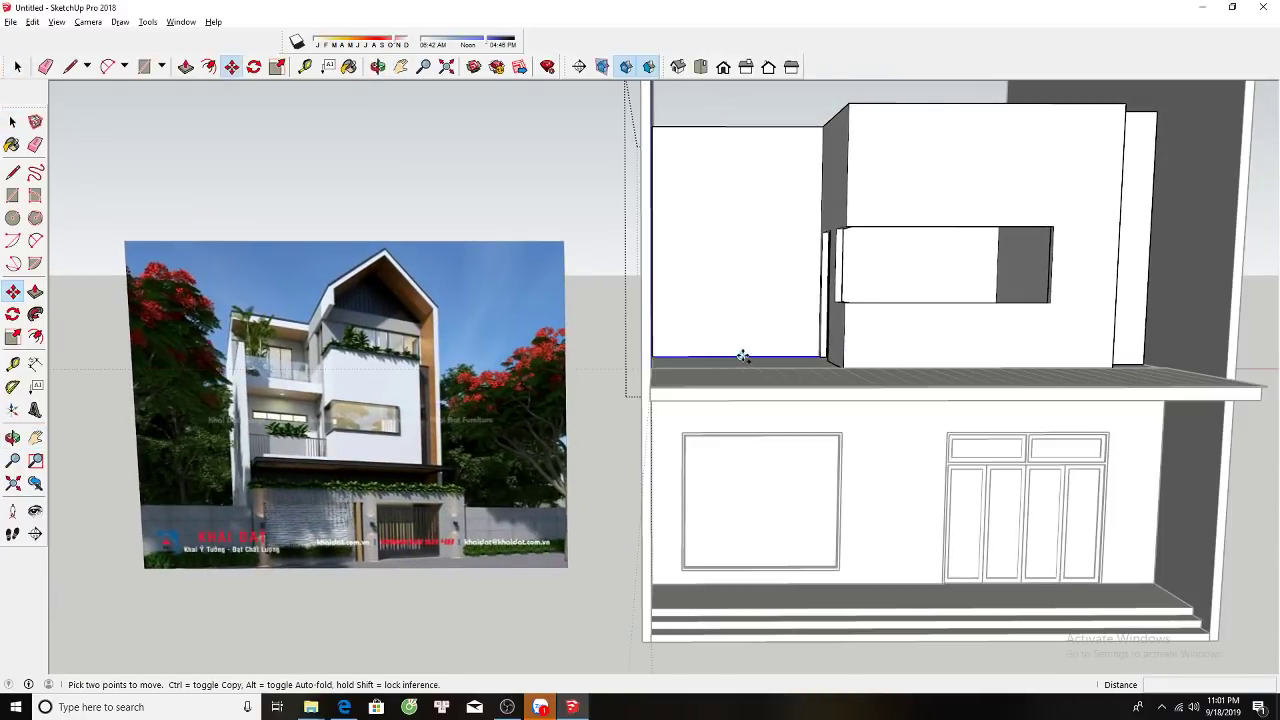
left_click(743, 356)
scroll(720, 229, "up", 1)
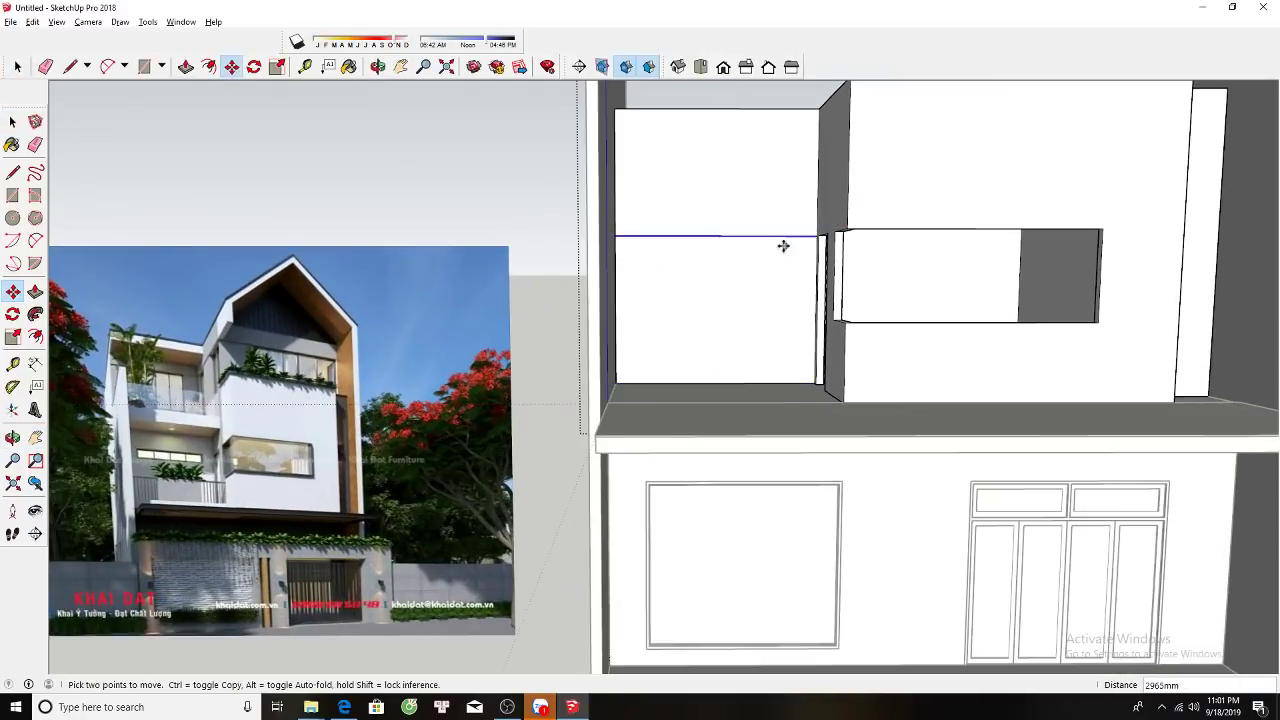
left_click(771, 236, "ctrl")
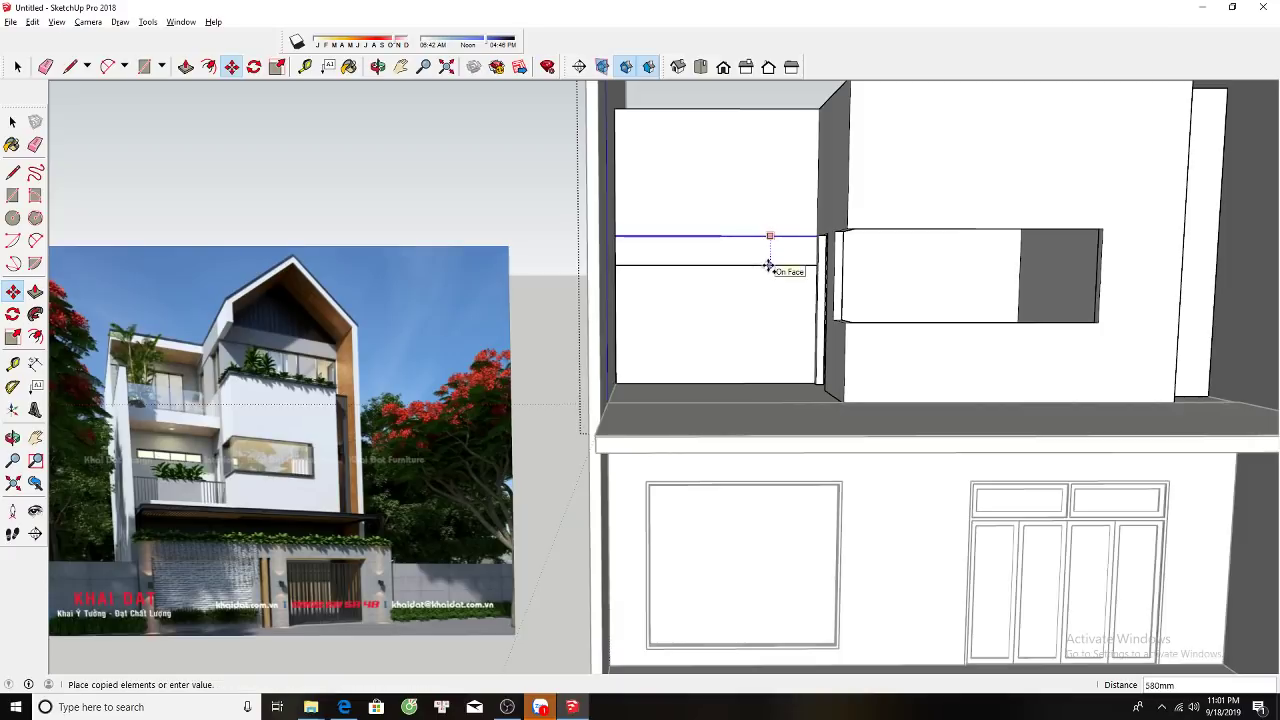
left_click(769, 265)
Copy the wall's left and right edges inward as window sides and erase stray edges.
key("space")
key("m")
left_click(618, 246, "ctrl")
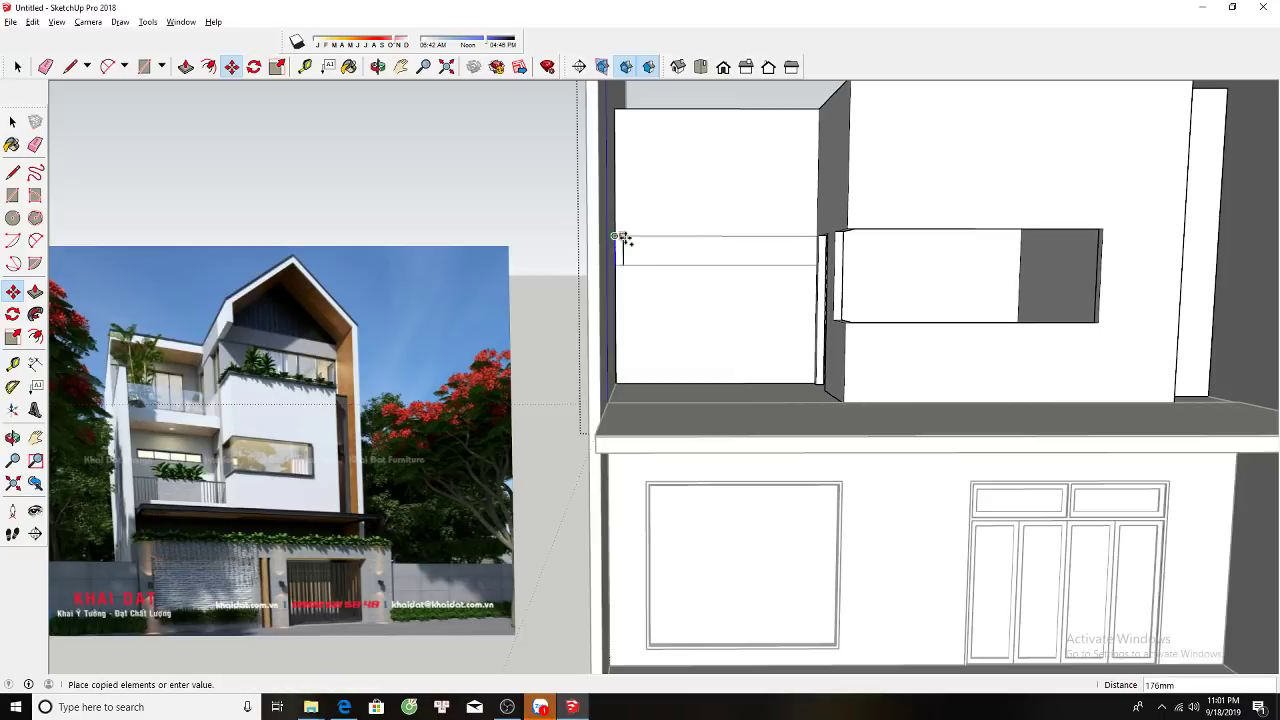
left_click(634, 238)
key("space")
scroll(820, 256, "up", 1)
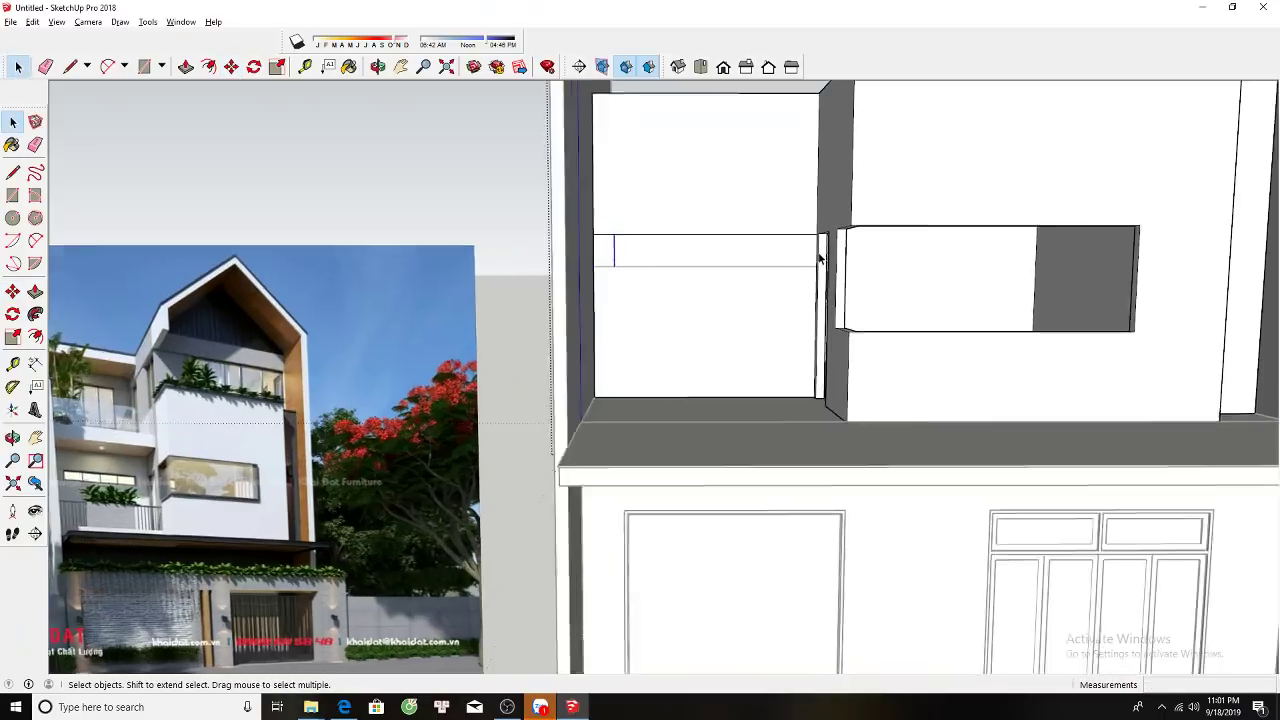
scroll(820, 254, "up", 1)
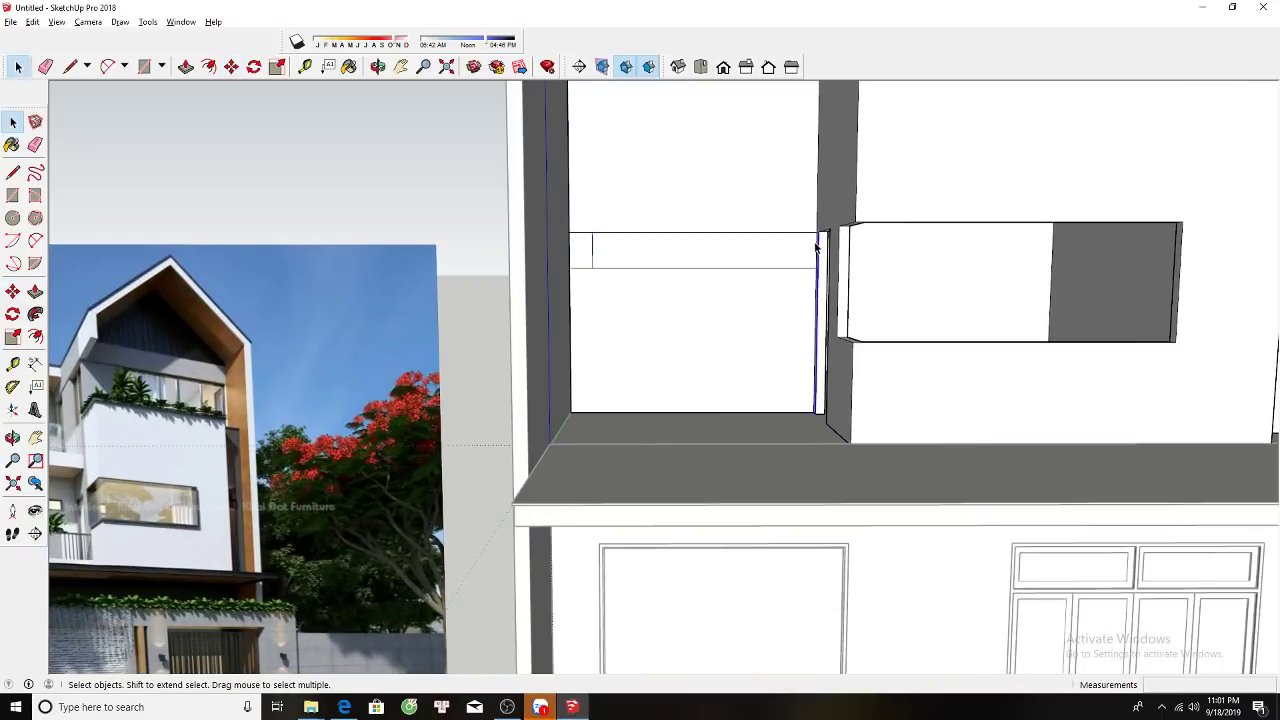
key("m")
left_click(817, 233, "ctrl")
left_click(794, 234)
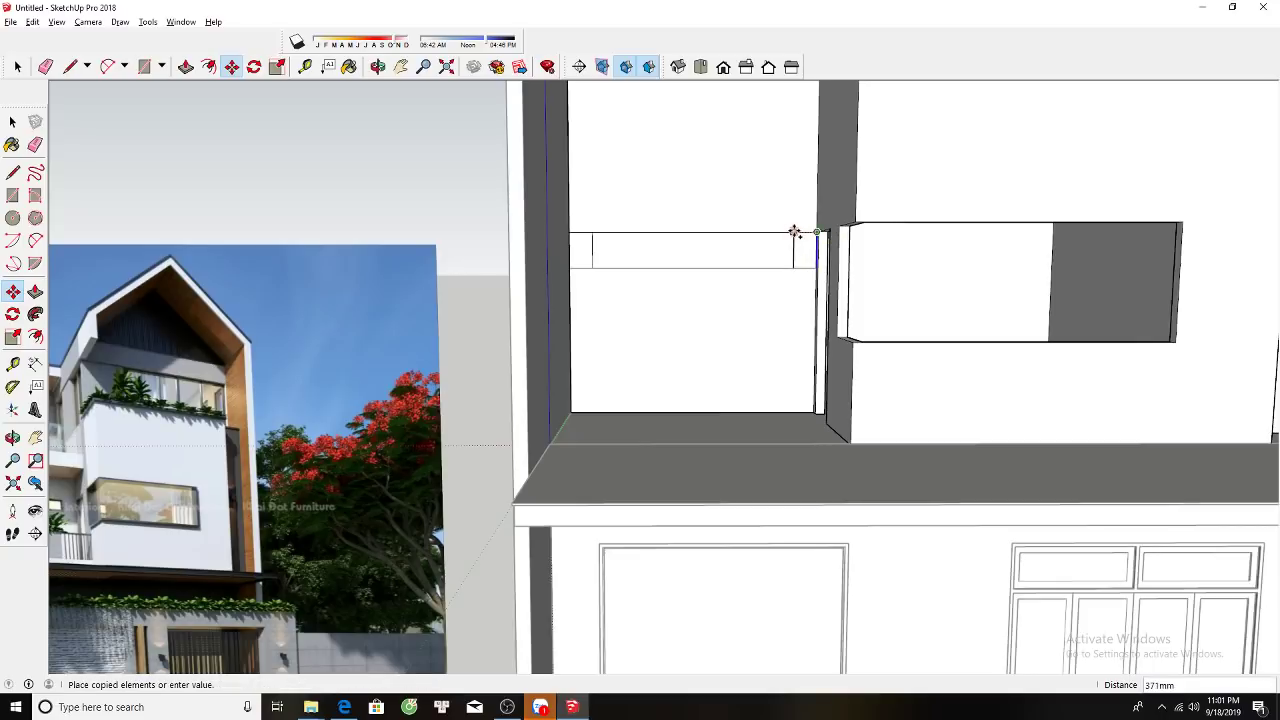
key("e")
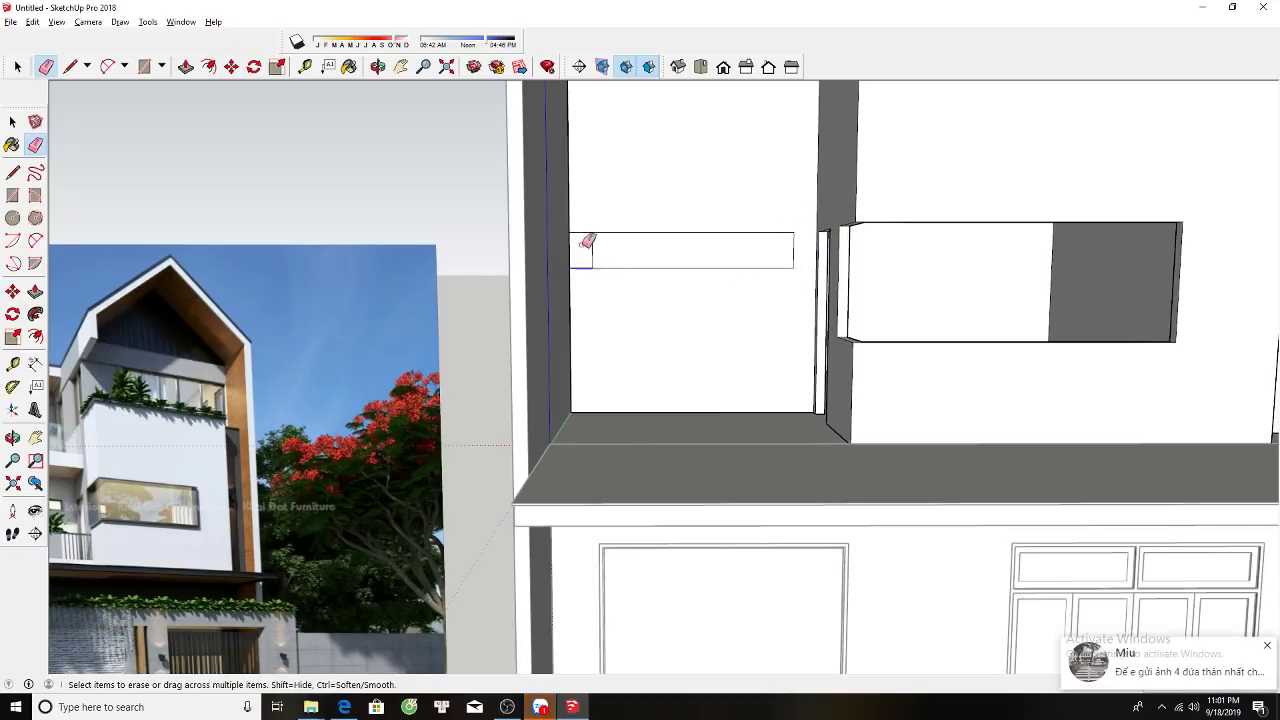
left_click_drag(584, 272, 586, 222)
key("space")
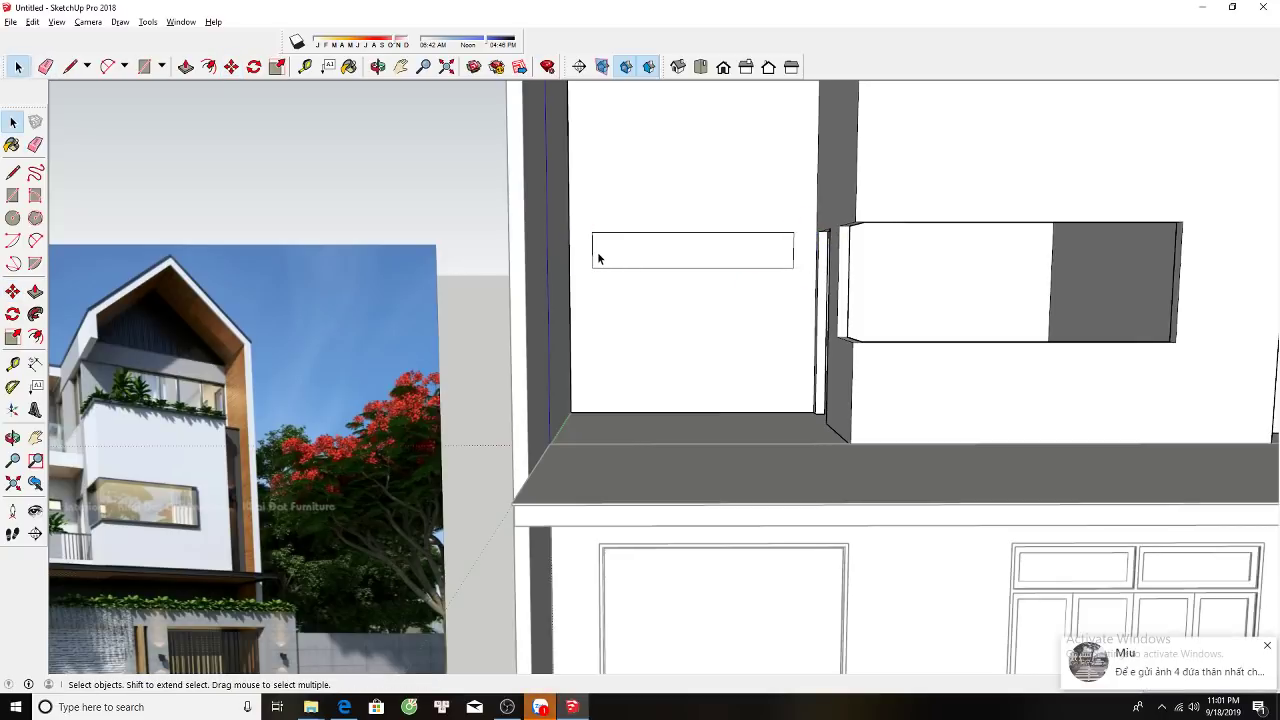
Draw a rectangle face for the window on the upper wall.
middle_click_drag(607, 259, 705, 328)
key("p")
key("space")
scroll(705, 328, "down", 2)
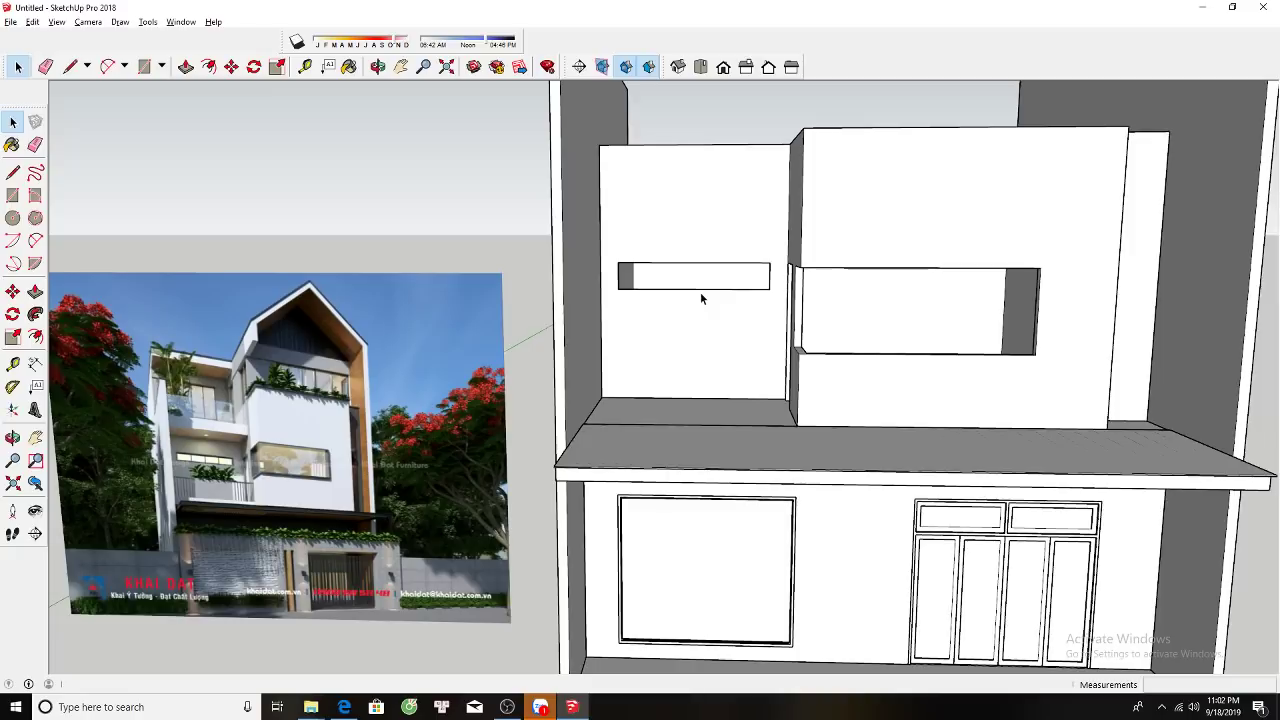
scroll(640, 268, "up", 3)
mouse_move(615, 263)
middle_mouse_down()
mouse_move(520, 197)
mouse_move(763, 300)
mouse_move(910, 322)
mouse_move(896, 334)
middle_mouse_up()
left_click(495, 188)
left_click(896, 334)
key("space")
Offset the window rectangle's outline 50 mm inward to form the frame.
scroll(737, 286, "down", 5)
mouse_move(770, 352)
middle_mouse_down()
mouse_move(668, 280)
mouse_move(723, 289)
middle_mouse_up()
scroll(717, 337, "up", 2)
left_click(678, 330)
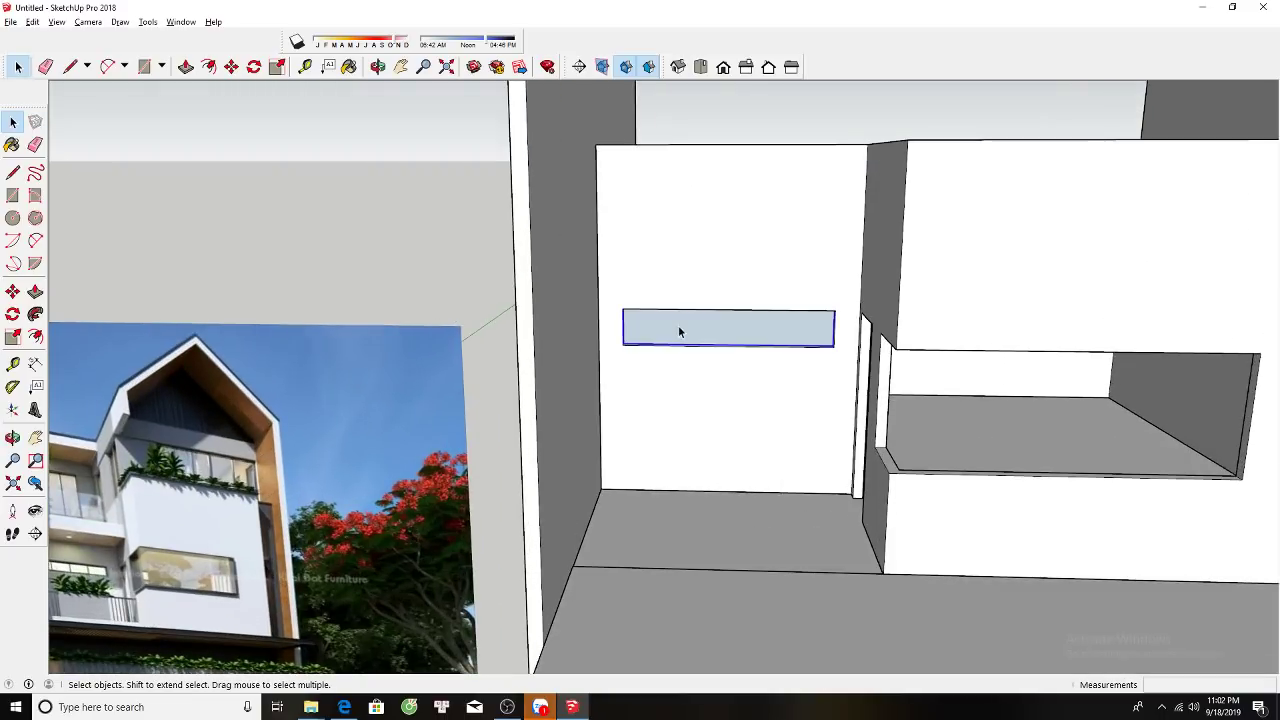
key("f")
left_click(668, 321)
type("50")
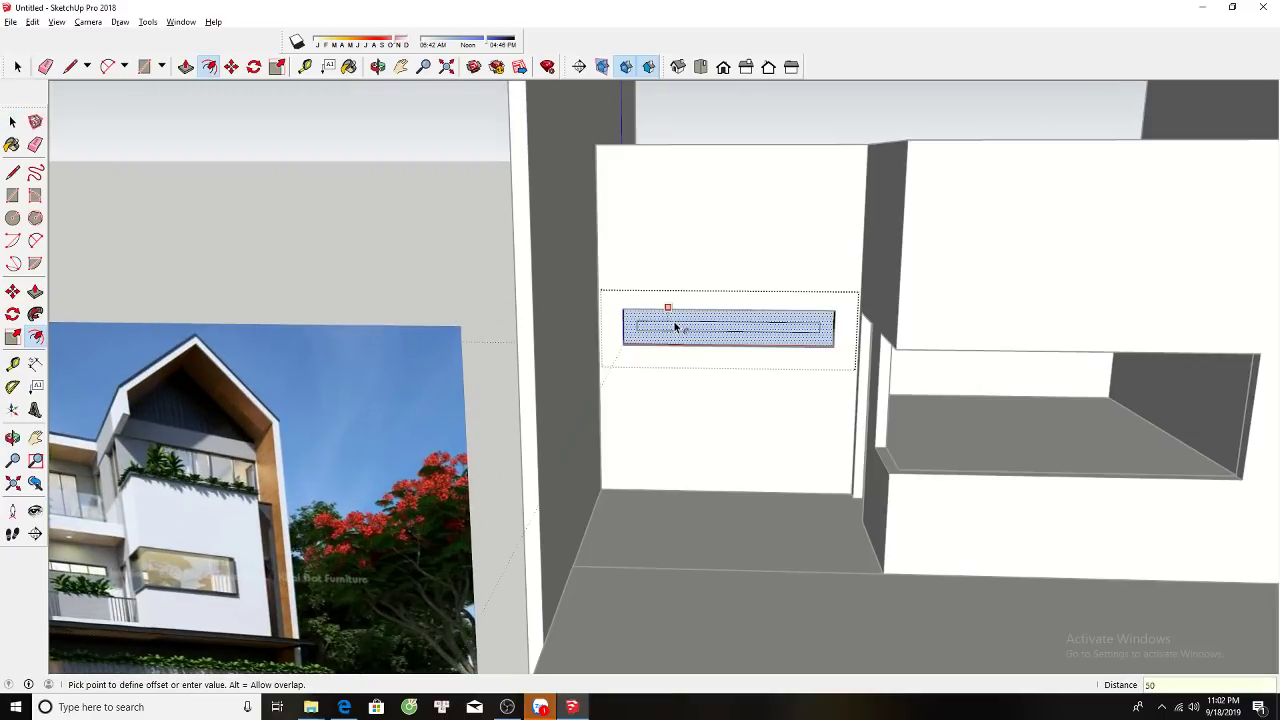
key("Return")
Push the inner rectangle into the wall as a shallow window recess.
key("space")
key("p")
scroll(623, 325, "up", 2)
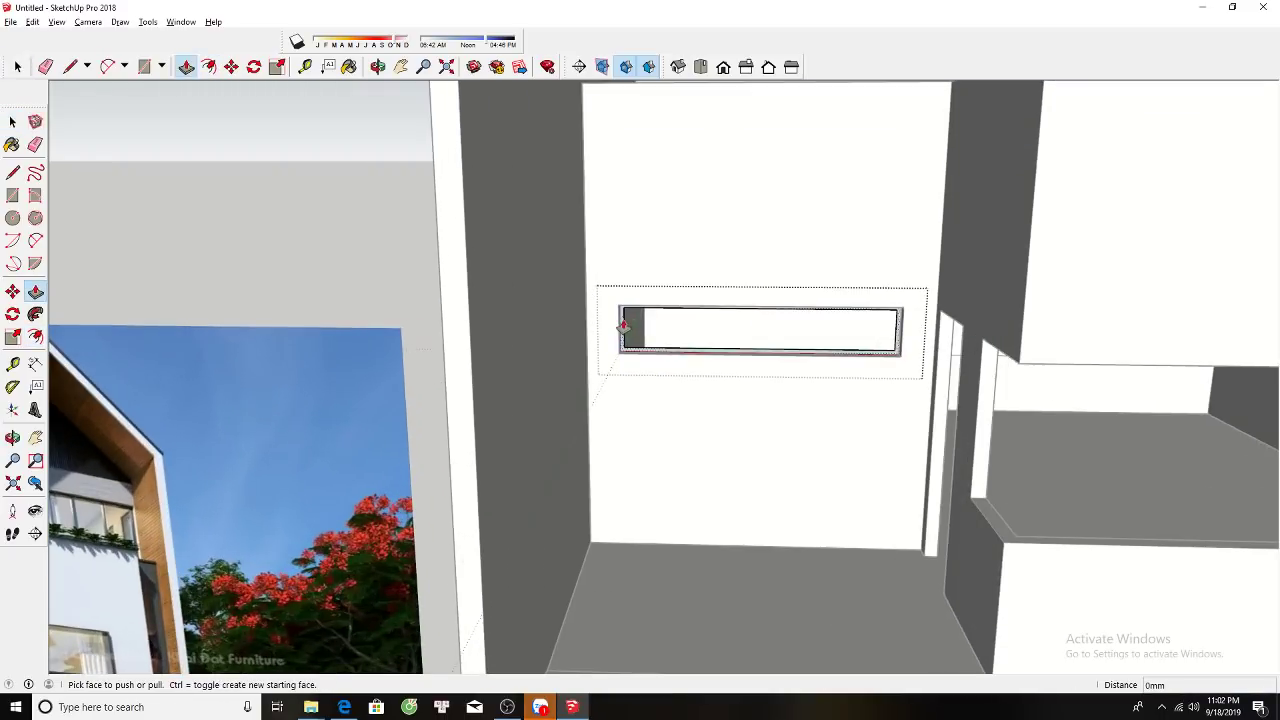
left_click(623, 325)
left_click(623, 300)
middle_click_drag(623, 300, 648, 337)
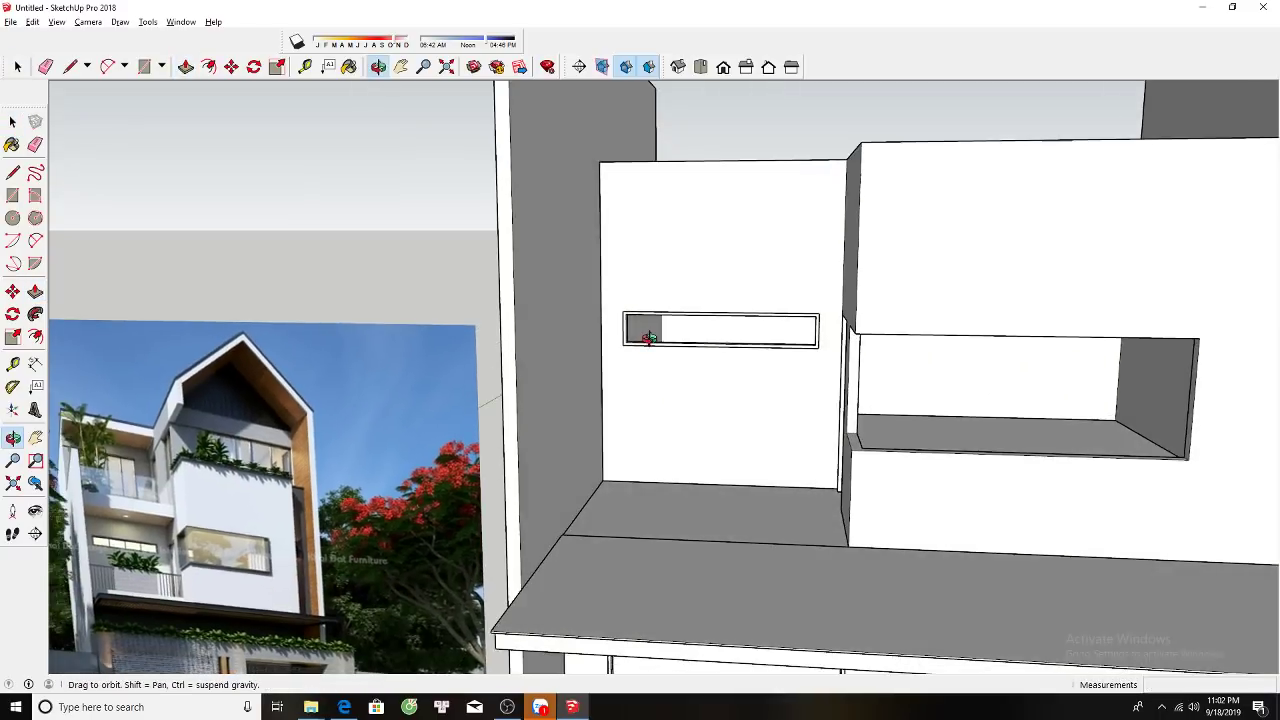
key("space")
scroll(645, 345, "up", 2)
scroll(635, 345, "up", 2)
Inside the window group, copy the divider to the recess's right end and array it /4.
scroll(600, 320, "up", 2)
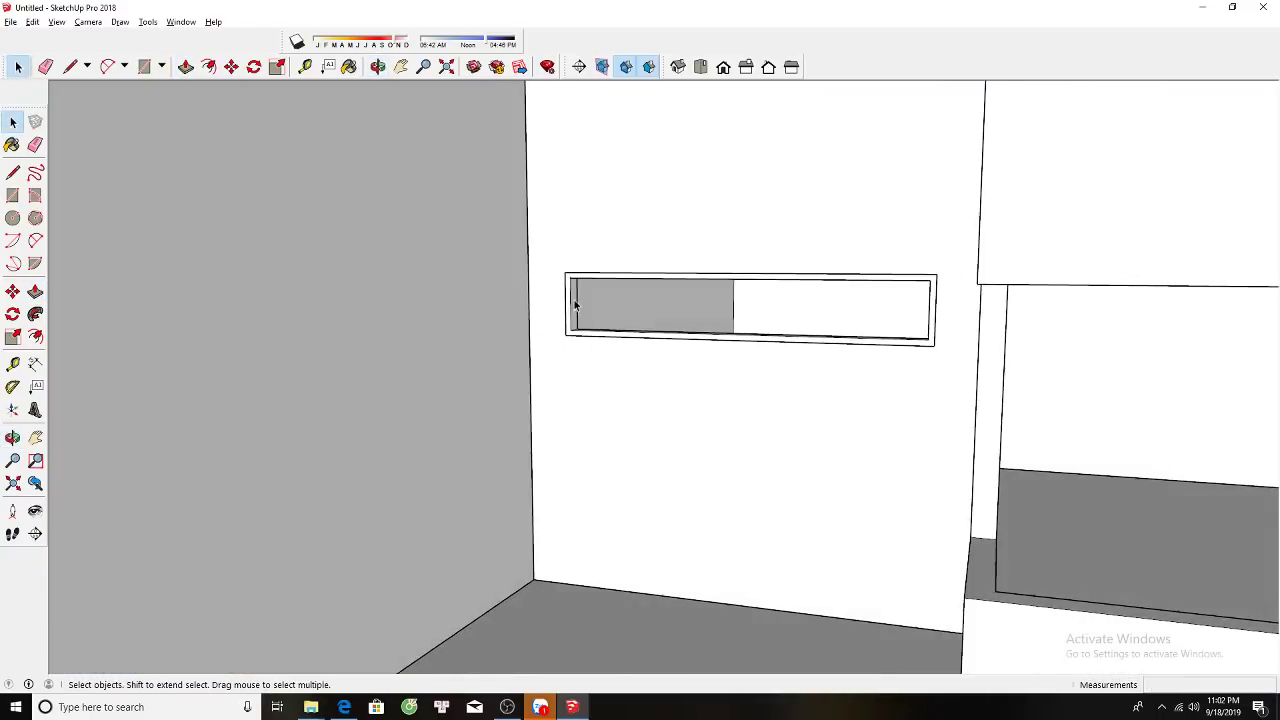
scroll(573, 302, "up", 2)
double_click(572, 299)
key("m")
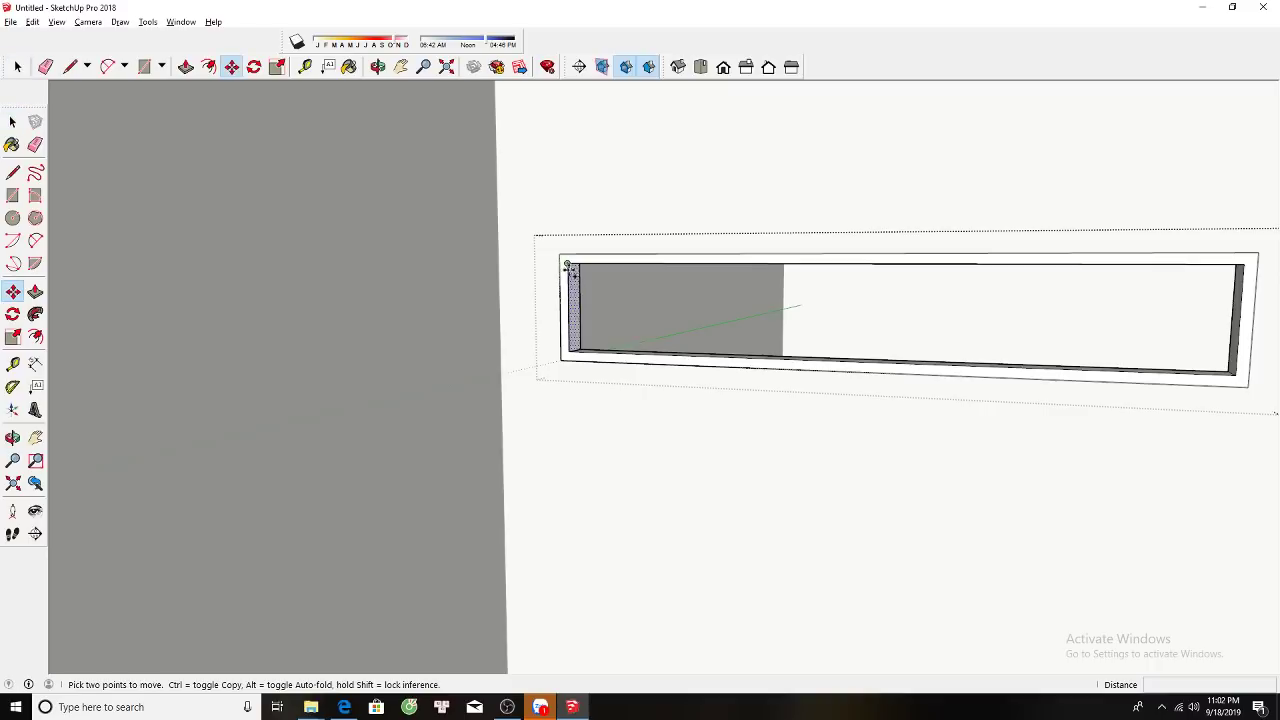
left_click(569, 268)
scroll(569, 268, "down", 2)
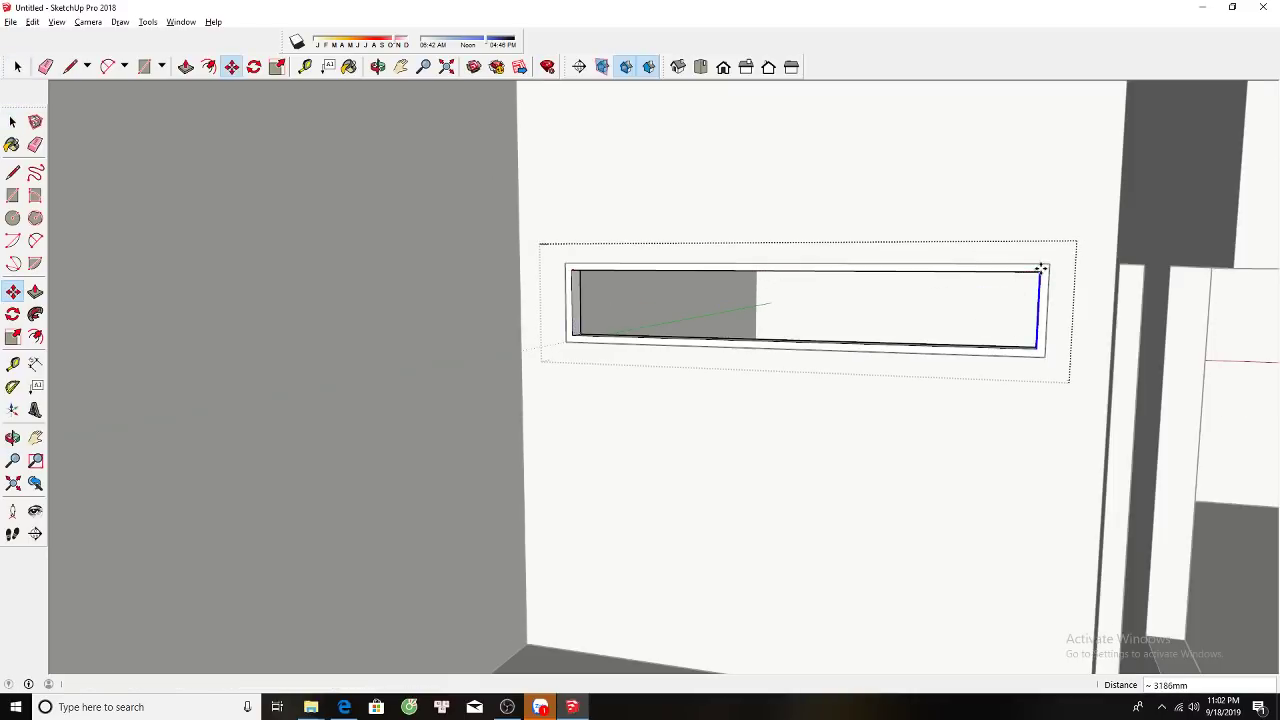
left_click(1041, 268)
type("/4")
key("Return")
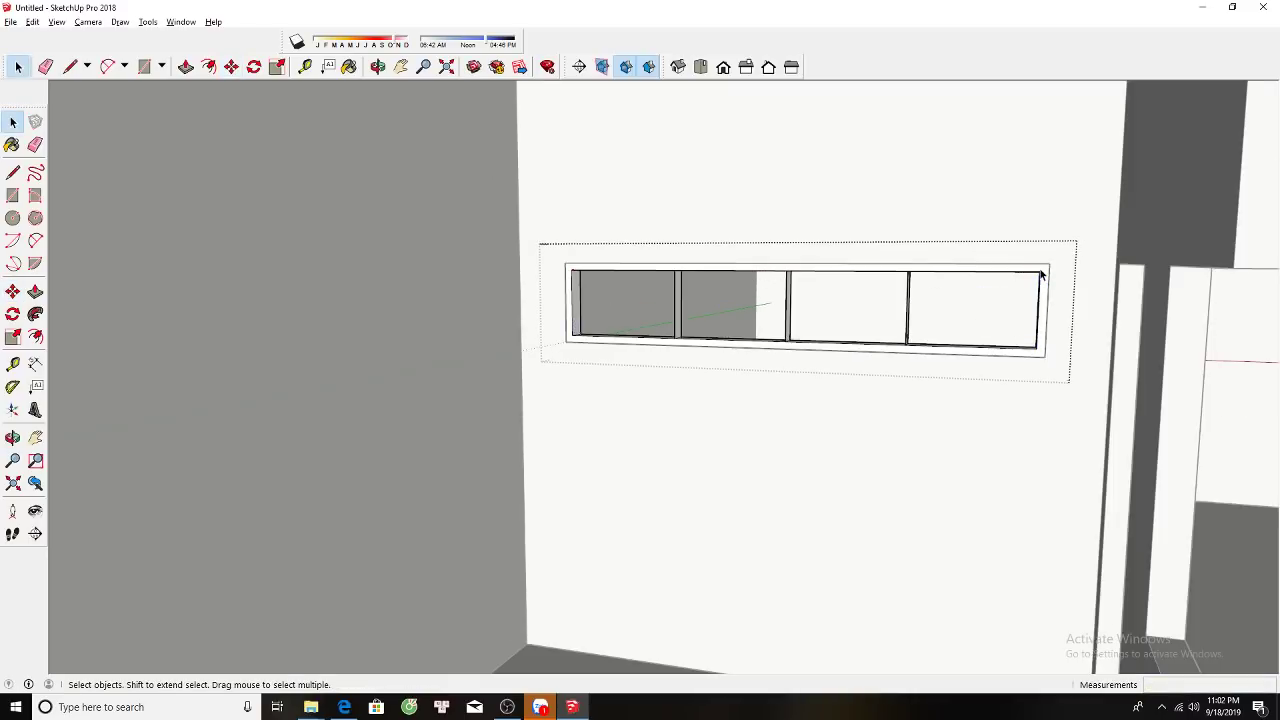
key("space")
scroll(714, 300, "up", 3)
Pull the first divider's face forward out of the recess.
key("p")
left_click(680, 318)
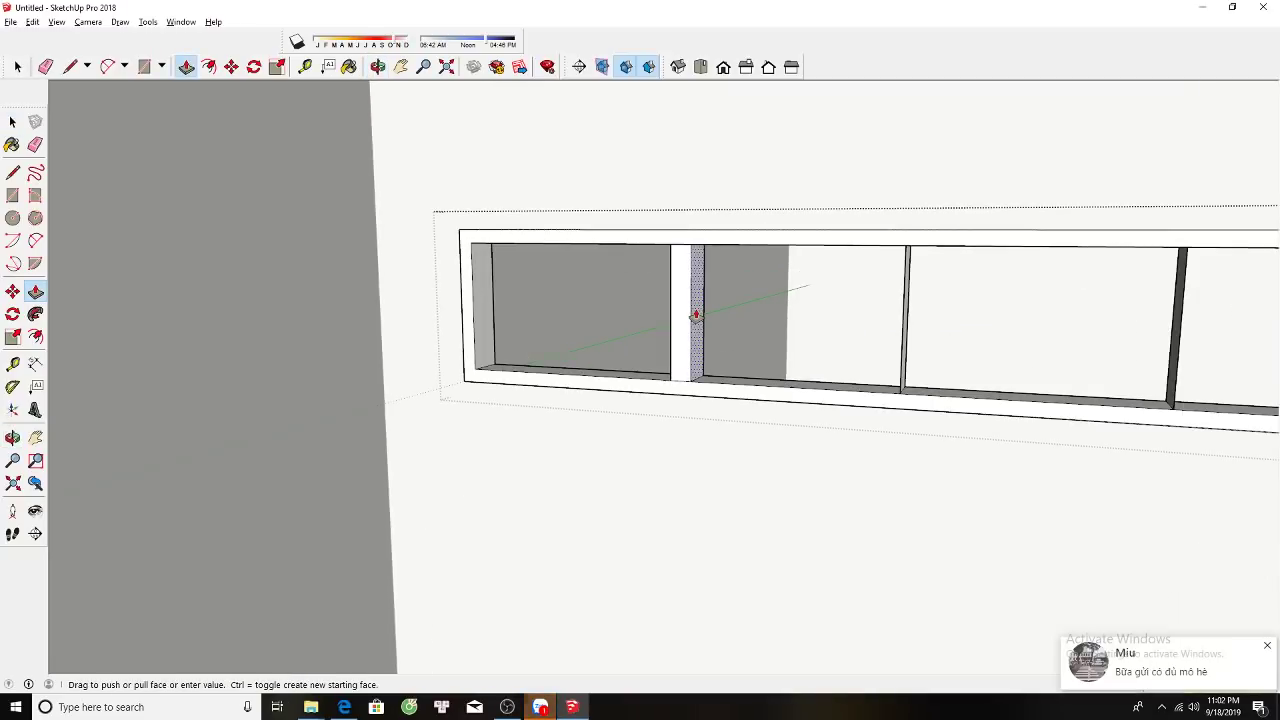
left_click(696, 316)
scroll(920, 374, "up", 5)
key("space")
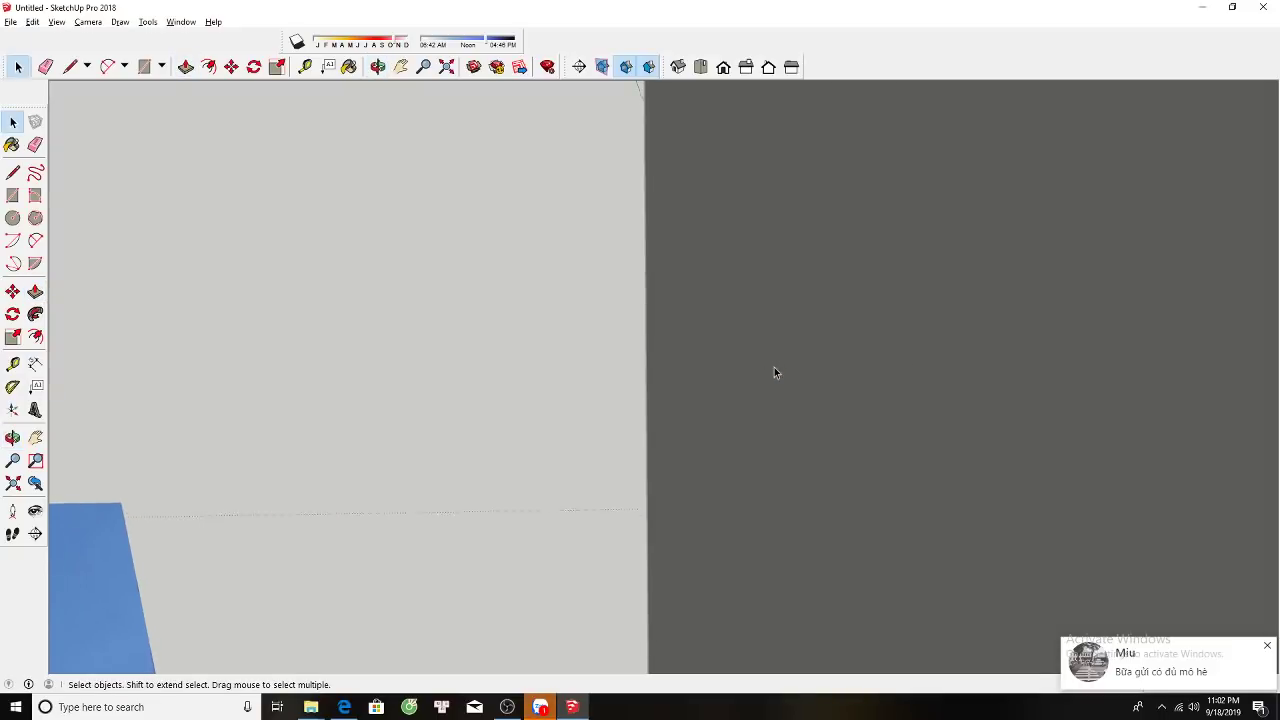
key("h")
scroll(671, 340, "down", 5)
scroll(800, 451, "up", 4)
key("space")
scroll(820, 443, "down", 4)
Widen the first divider's side by 25 mm, undoing a push that removed the face.
key("p")
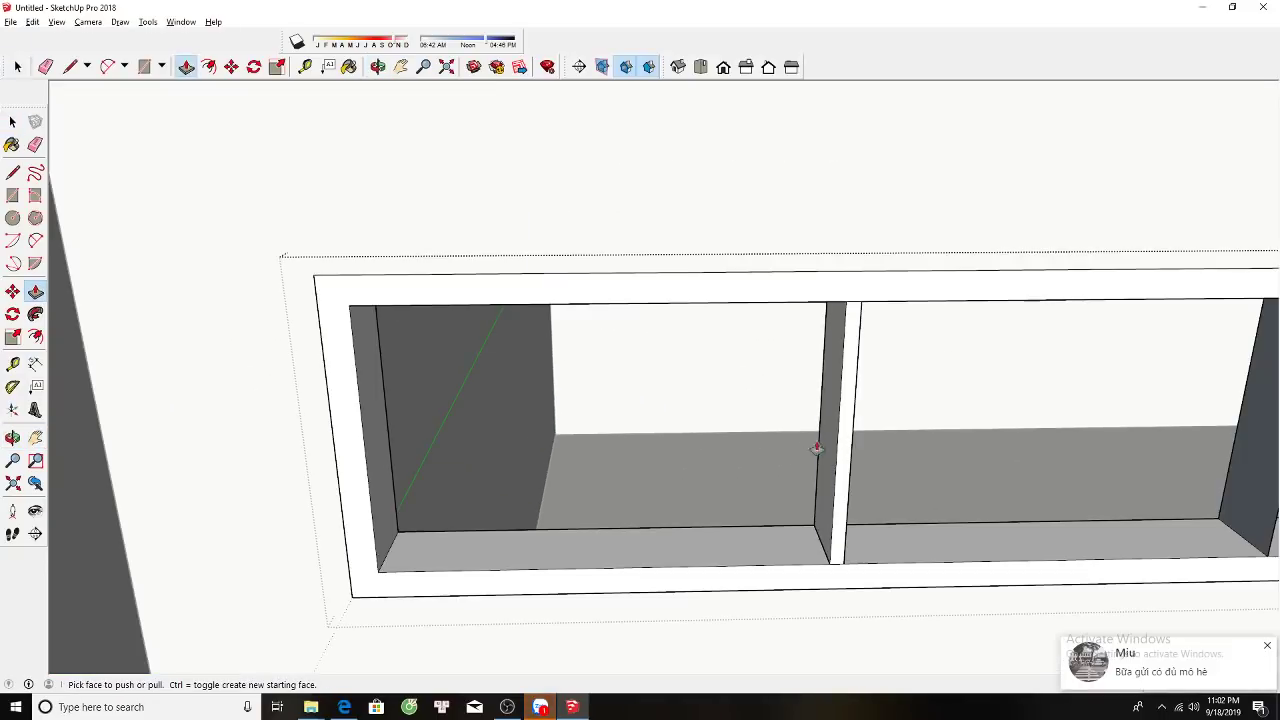
left_click(830, 440)
left_click(803, 480)
key("ctrl+z")
left_click(826, 443)
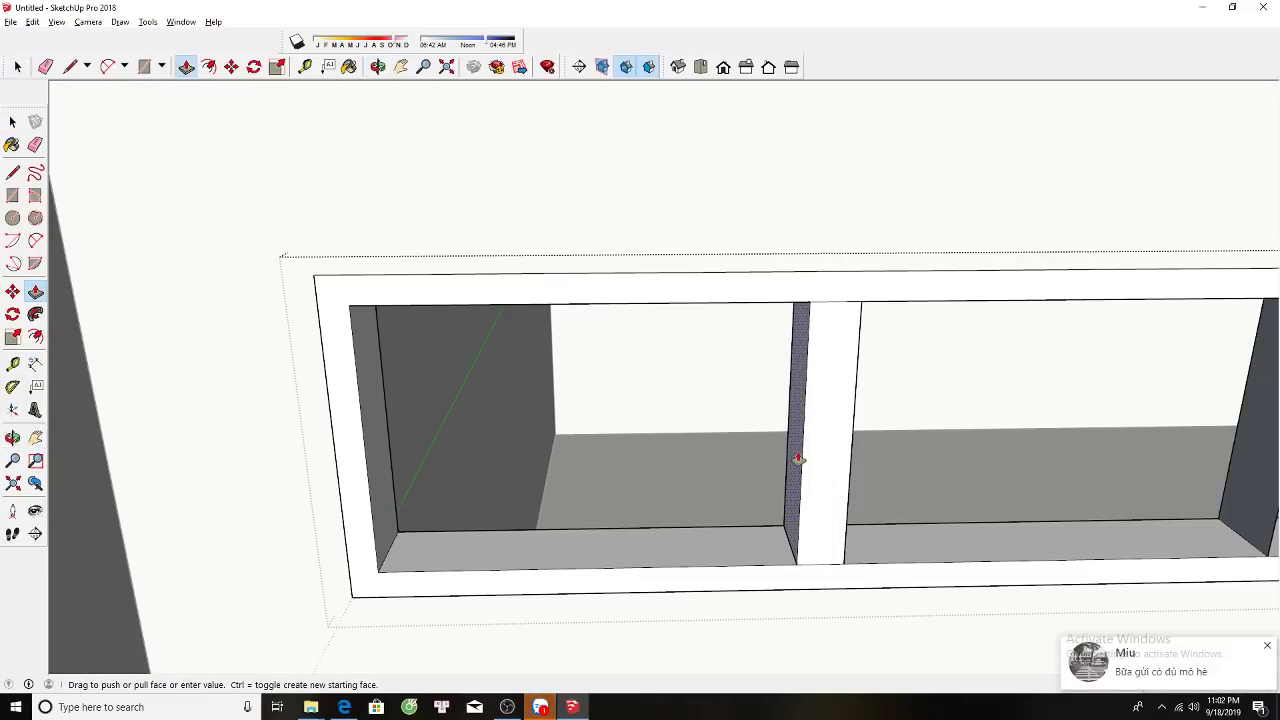
scroll(796, 459, "down", 3)
scroll(717, 451, "down", 3)
scroll(920, 457, "up", 3)
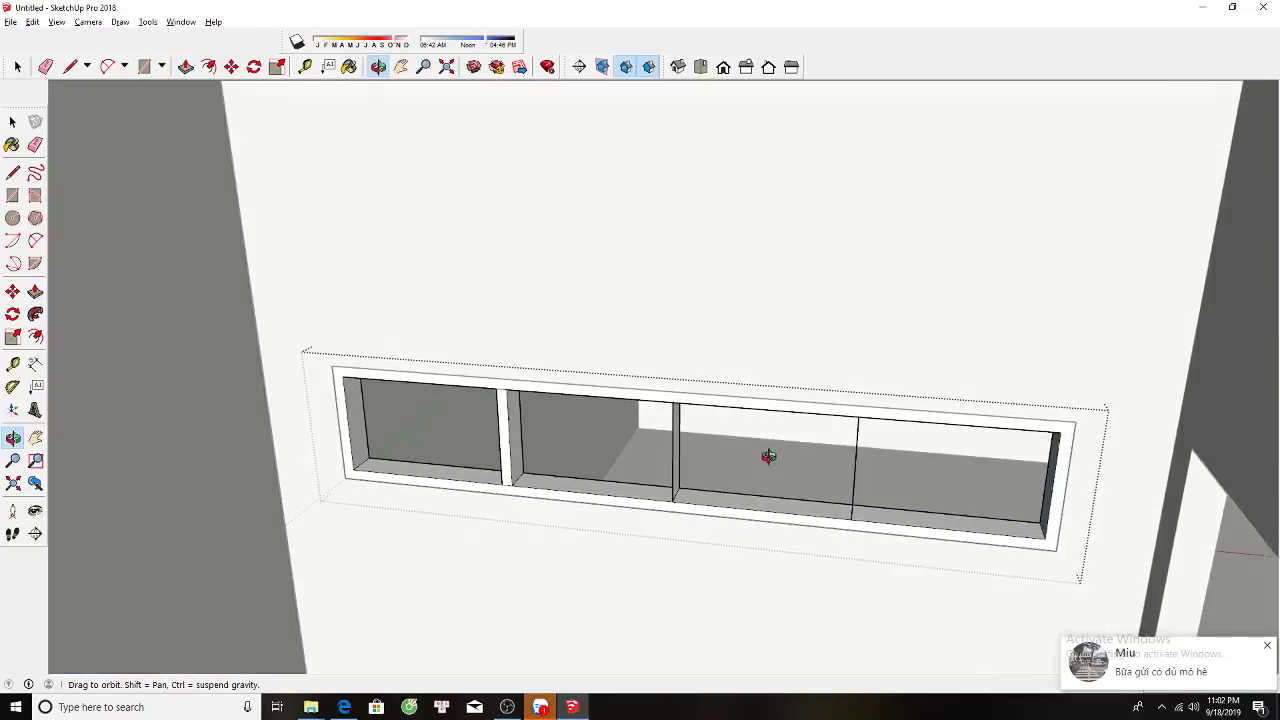
scroll(763, 457, "up", 2)
left_click(667, 455)
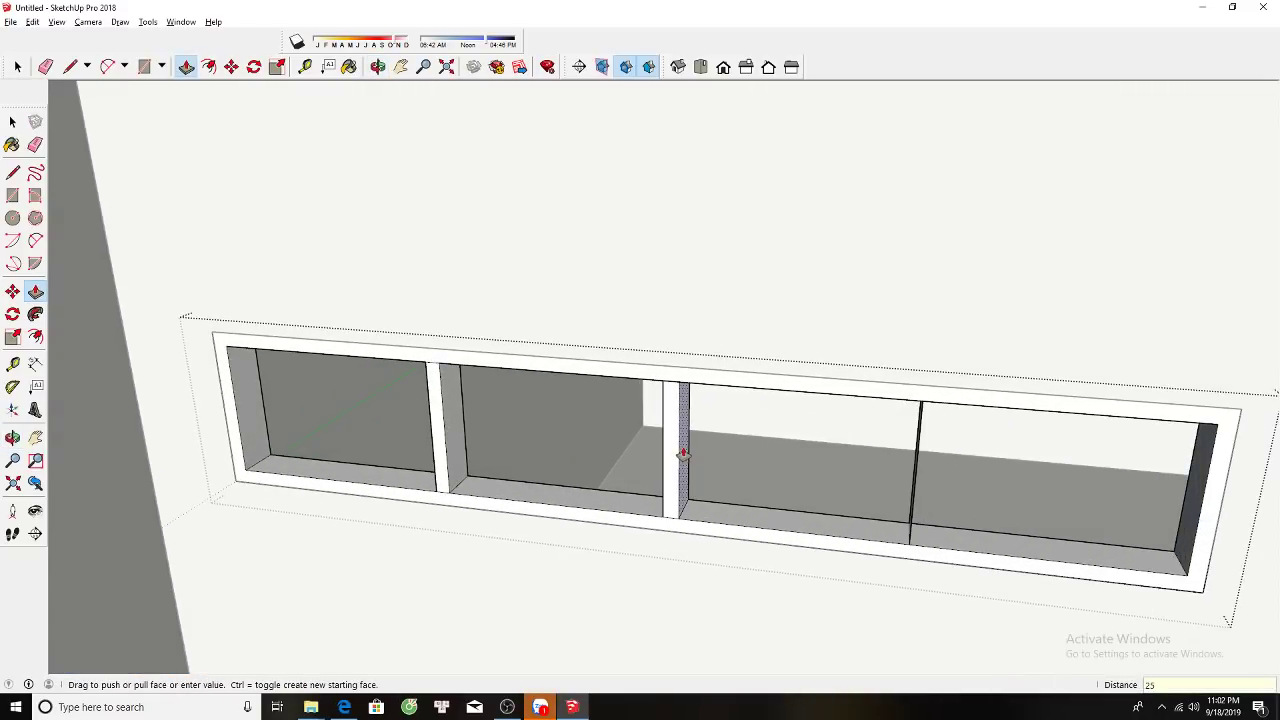
type("25")
key("Return")
Widen the second divider's side by 25 mm.
mouse_move(667, 455)
middle_mouse_down()
mouse_move(856, 455)
mouse_move(857, 443)
middle_mouse_up()
left_click(925, 441)
key("Return")
left_click(1186, 443)
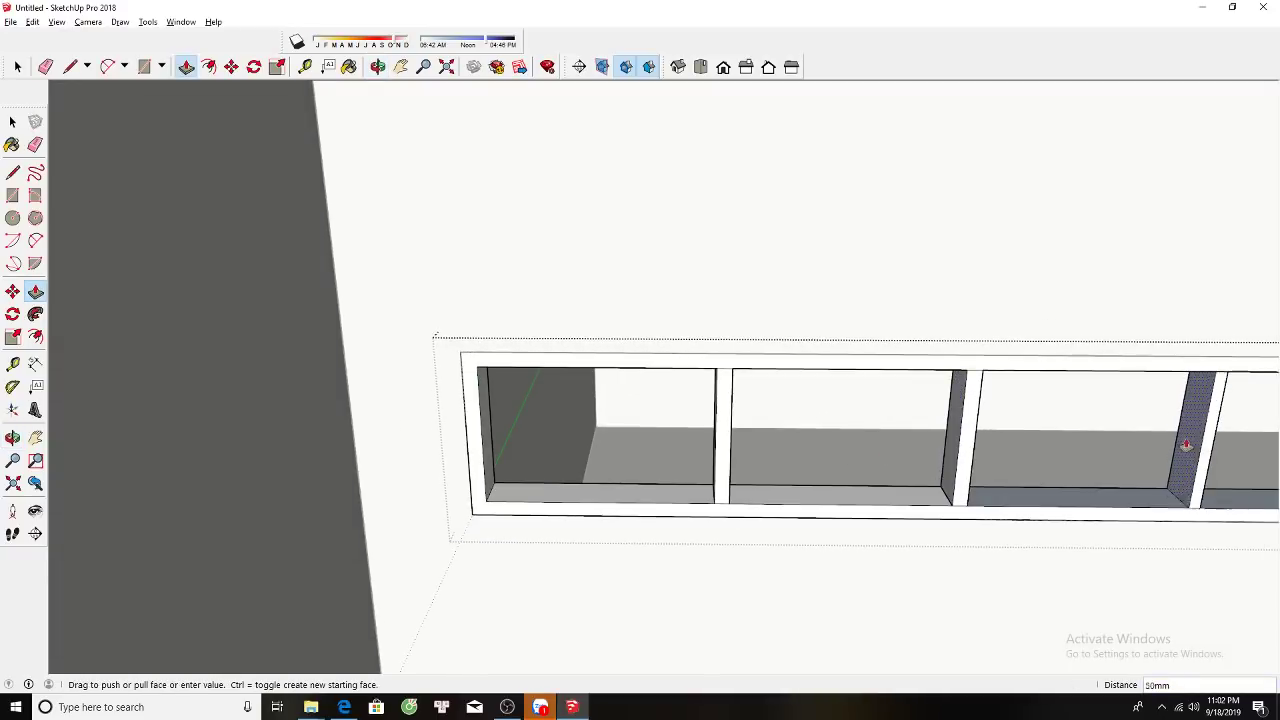
type("25")
key("Return")
Widen the last divider's side by 5, then orbit to a near-frontal window view.
middle_click_drag(1137, 445, 986, 434)
scroll(986, 434, "down", 3)
scroll(903, 470, "up", 3)
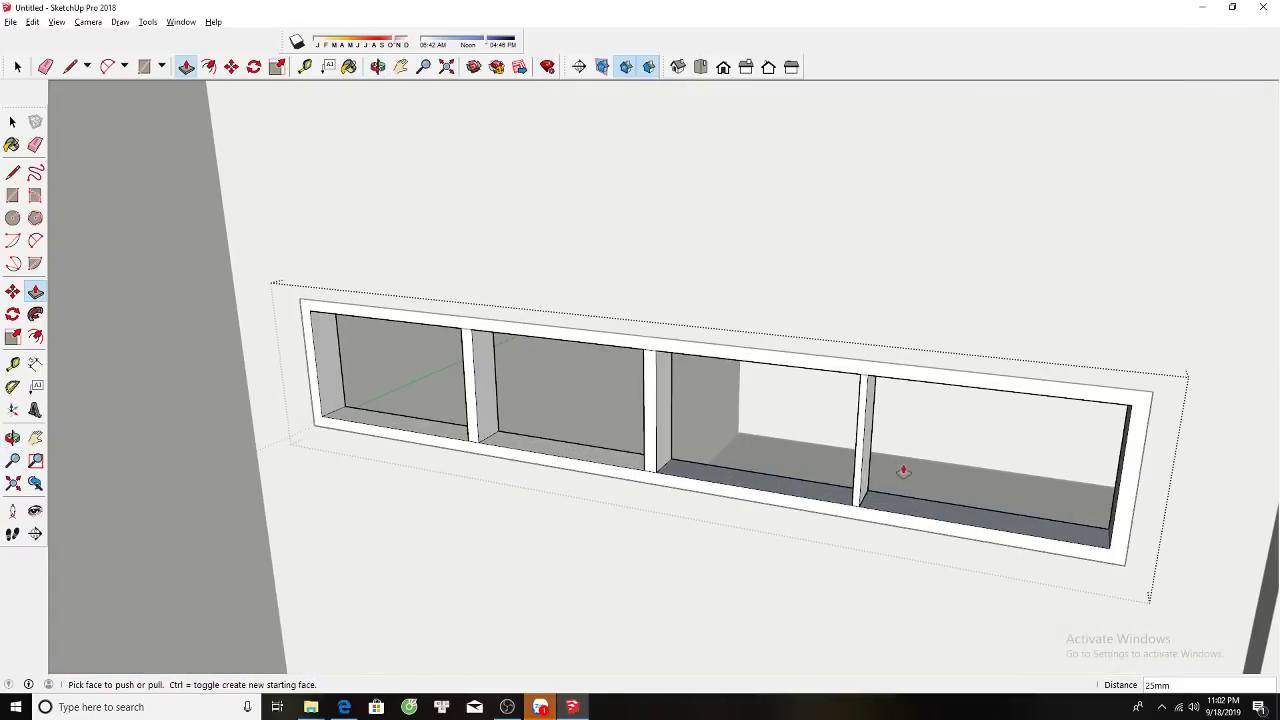
left_click(868, 469)
type("5")
key("Return")
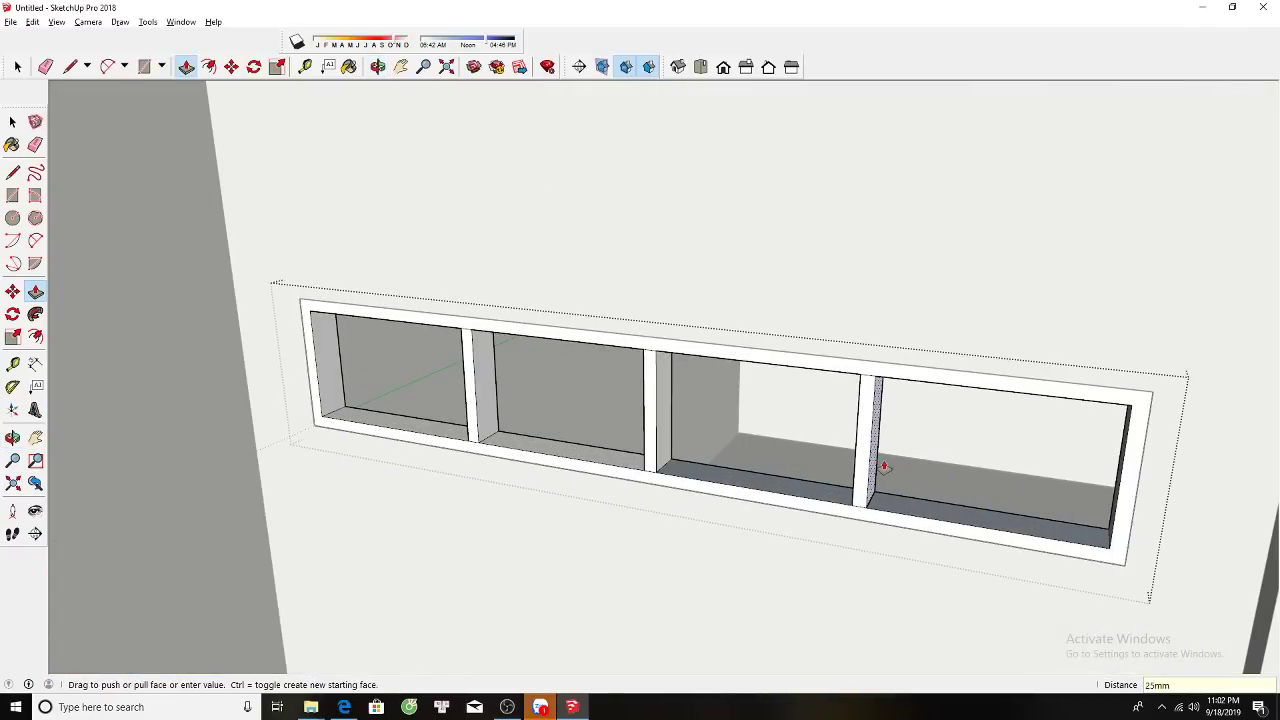
key("space")
scroll(893, 512, "up", 2)
right_click(818, 502)
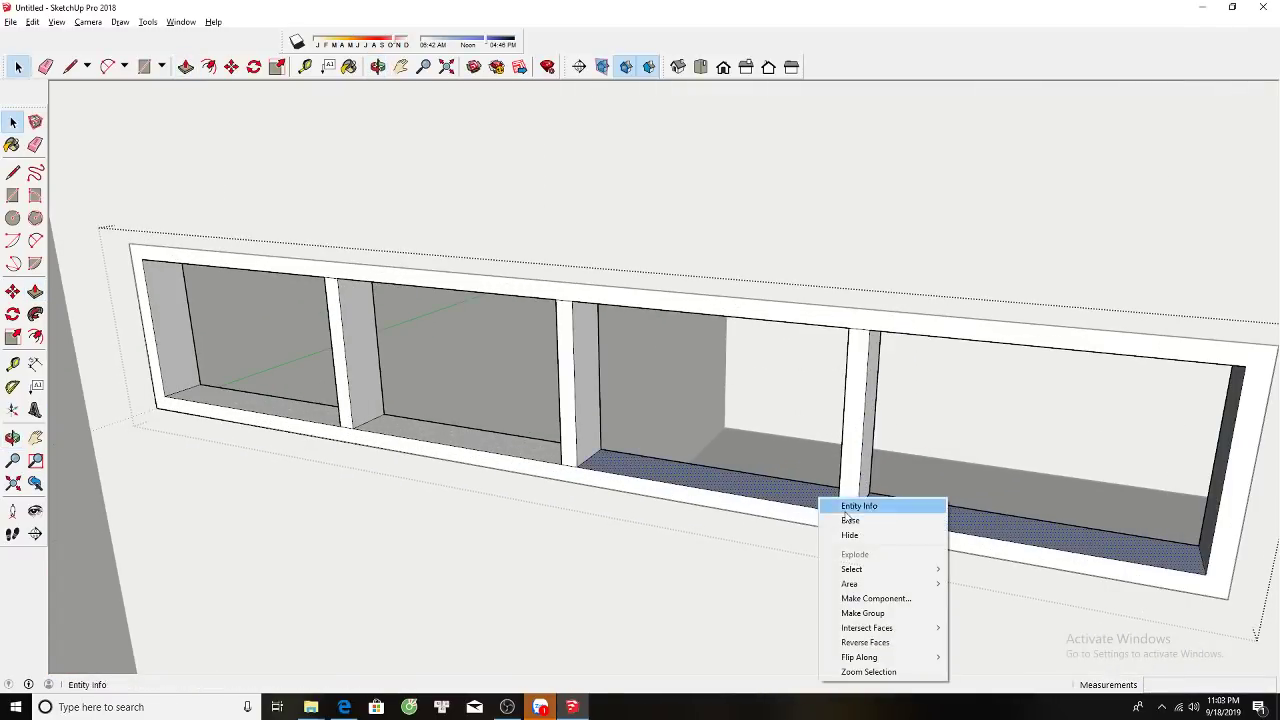
left_click(880, 643)
middle_click_drag(880, 643, 981, 483)
scroll(885, 445, "down", 1)
Erase the stray edge in the second bay's bottom and redraw a line to restore its face.
key("e")
scroll(746, 350, "up", 1)
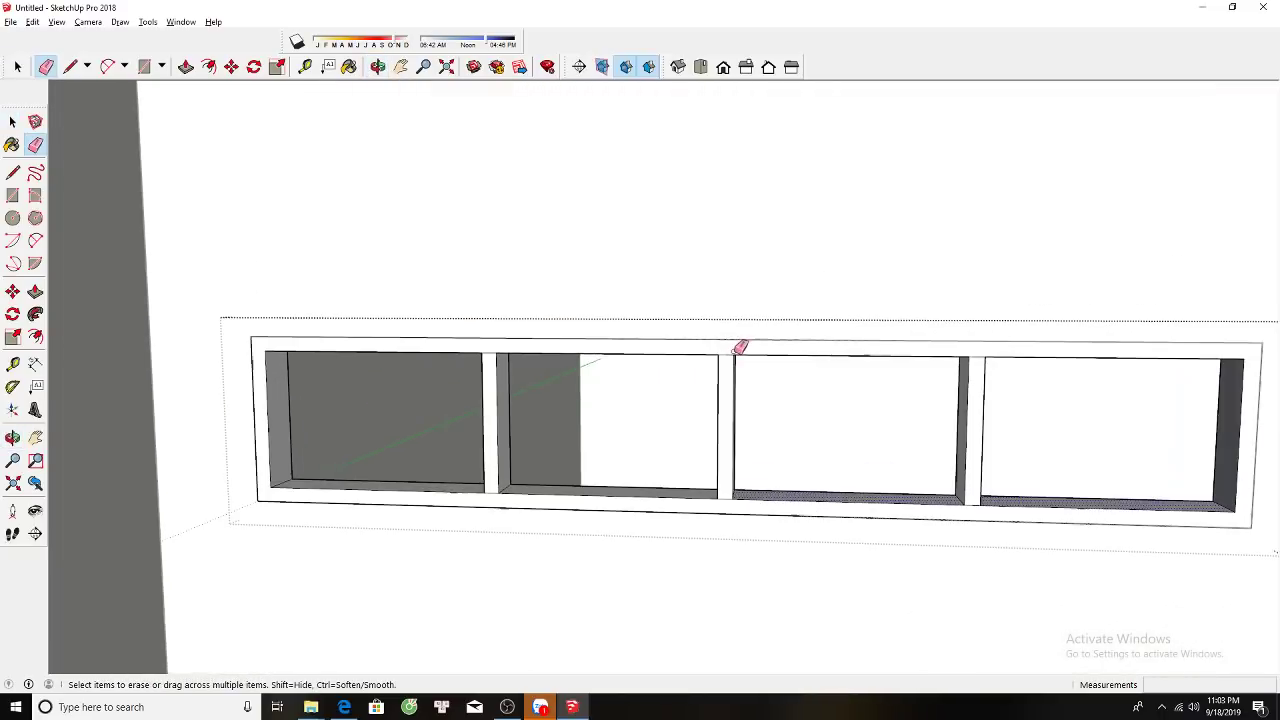
left_click(733, 502)
scroll(733, 495, "up", 1)
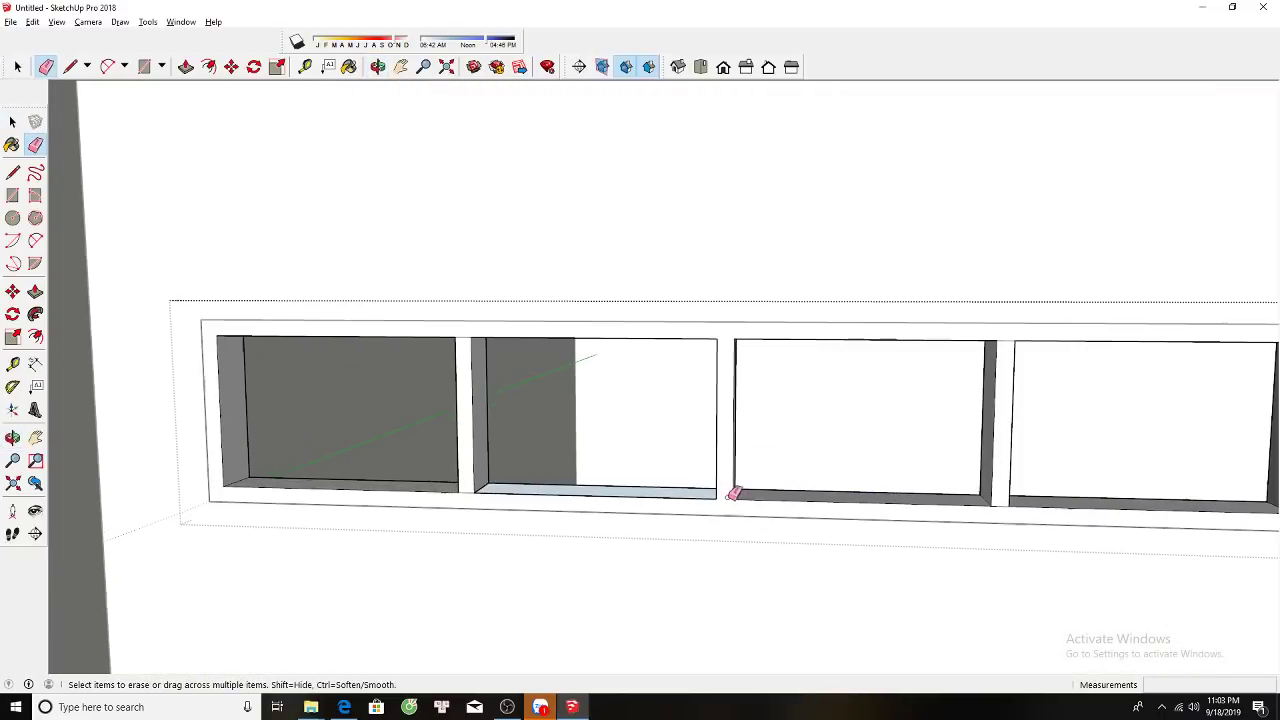
key("l")
left_click(492, 474)
left_click(474, 492)
Erase the fourth bay's stray bottom edge and close its bottom face with a new line.
key("e")
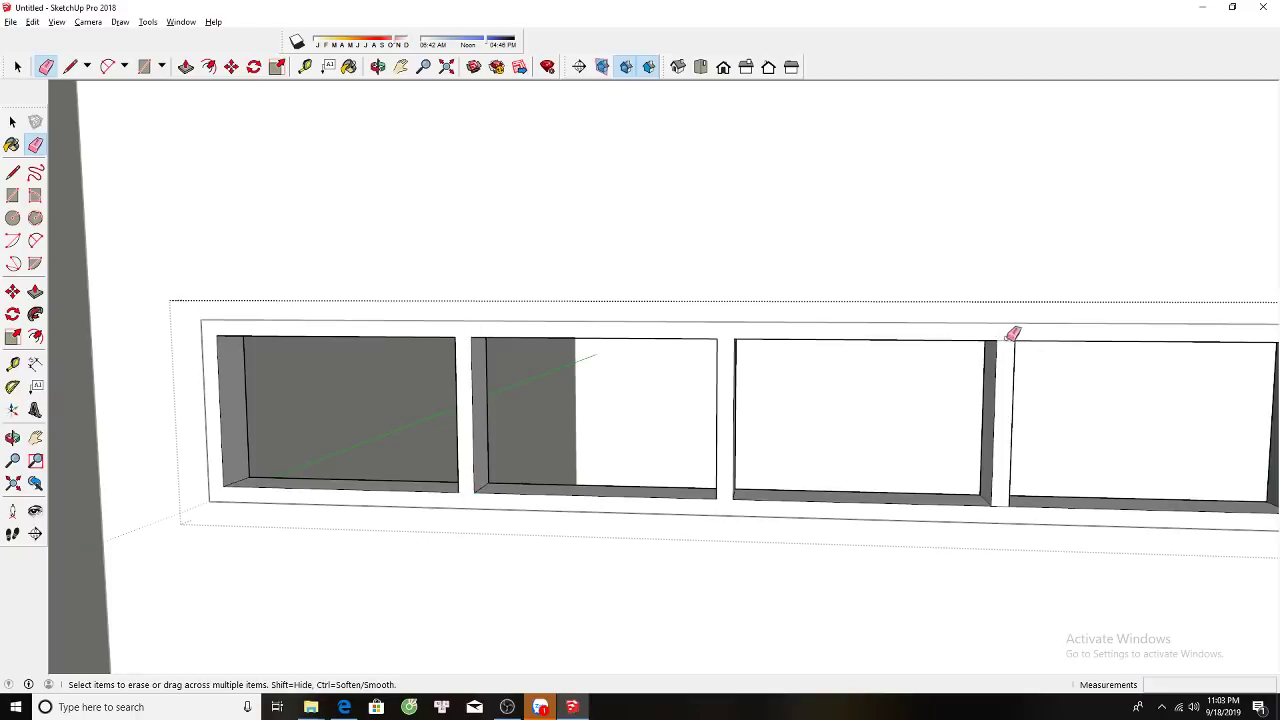
left_click(1003, 500)
scroll(1005, 502, "down", 2)
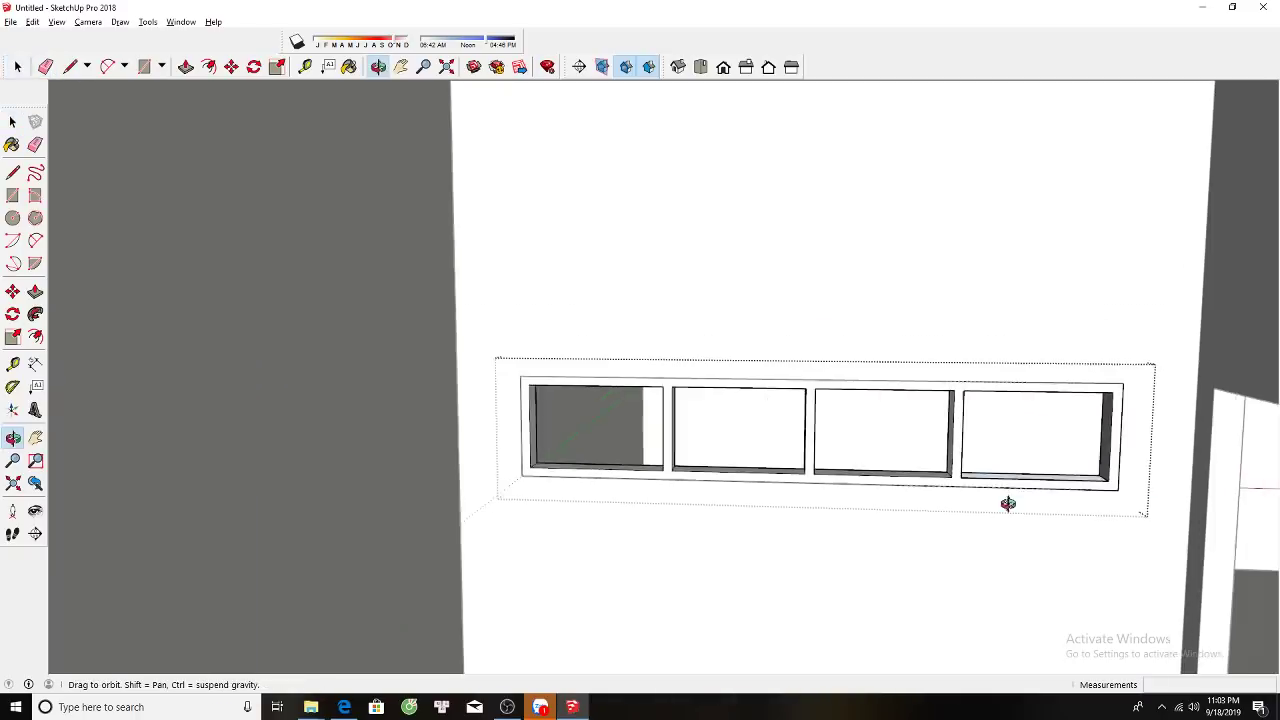
middle_click_drag(1006, 503, 965, 505)
key("l")
left_click(965, 505)
left_click(958, 522)
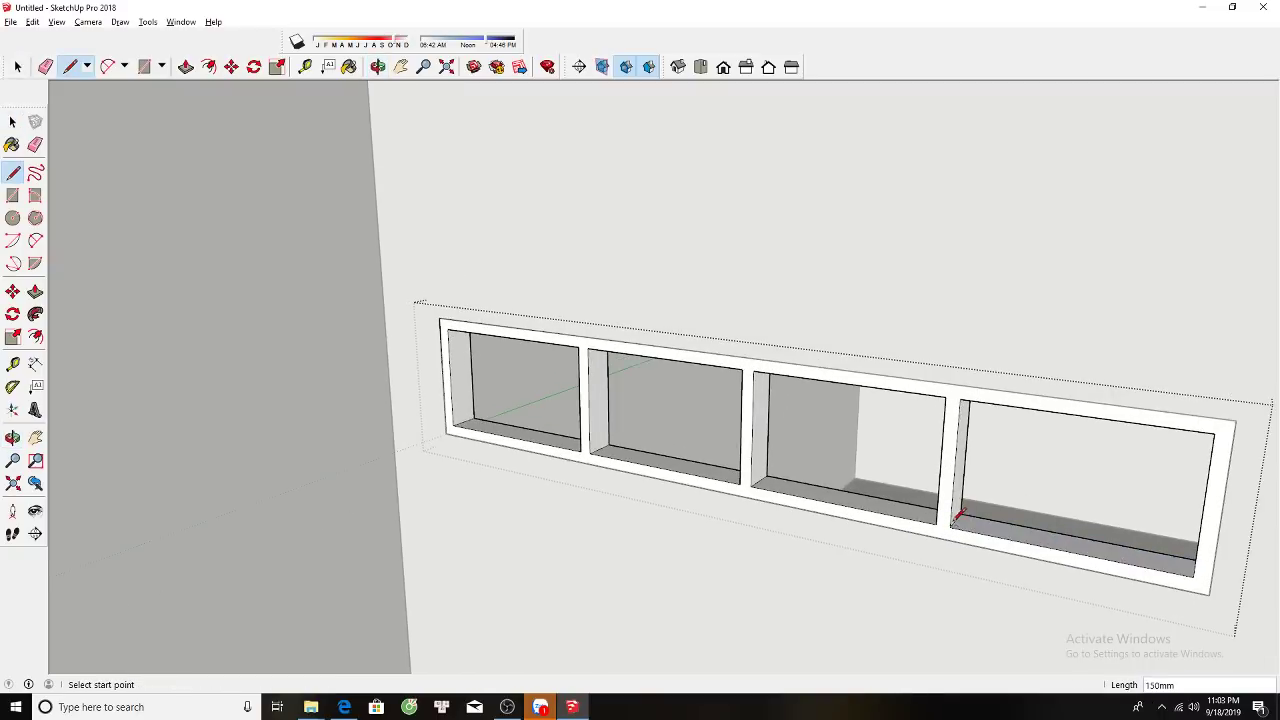
key("space")
scroll(960, 450, "down", 3)
mouse_move(960, 450)
middle_mouse_down()
mouse_move(959, 397)
mouse_move(916, 444)
middle_mouse_up()
scroll(960, 404, "down", 2)
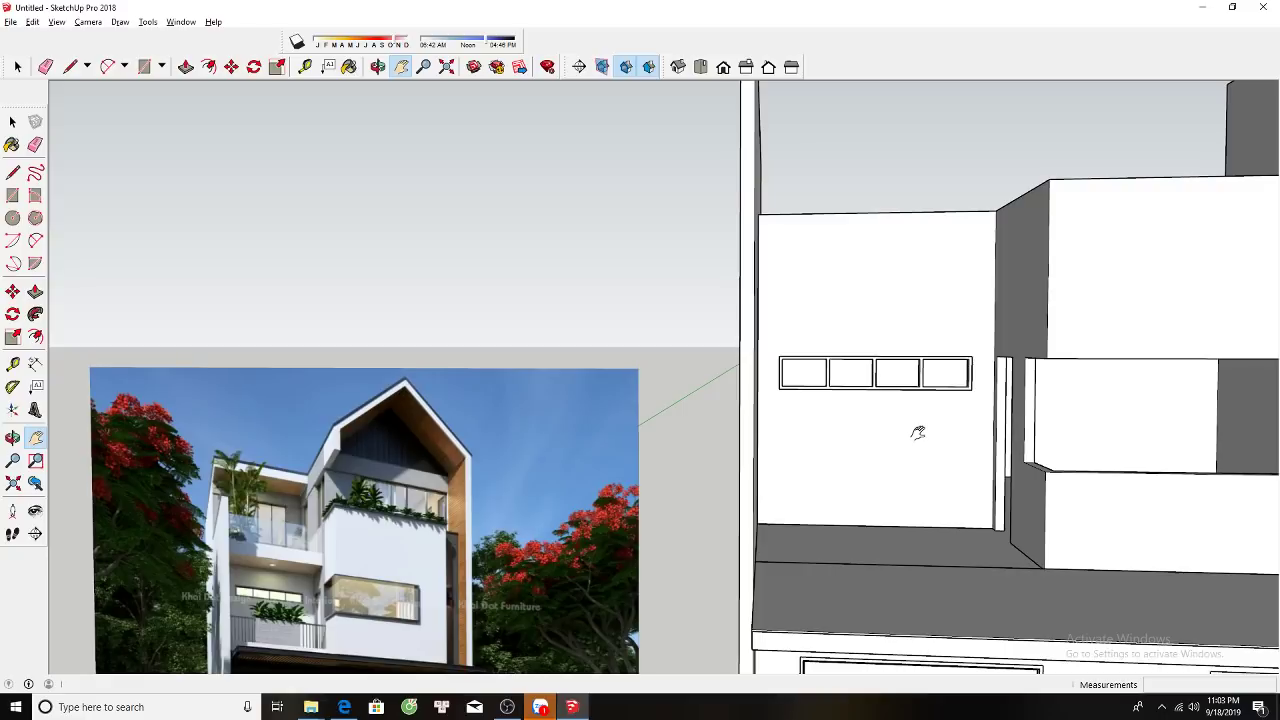
Open the four-pane window group for editing and start lines on the bays' top edges.
mouse_move(808, 382)
middle_mouse_down()
mouse_move(663, 349)
mouse_move(821, 361)
middle_mouse_up()
key("space")
scroll(790, 362, "up", 2)
scroll(765, 345, "up", 5)
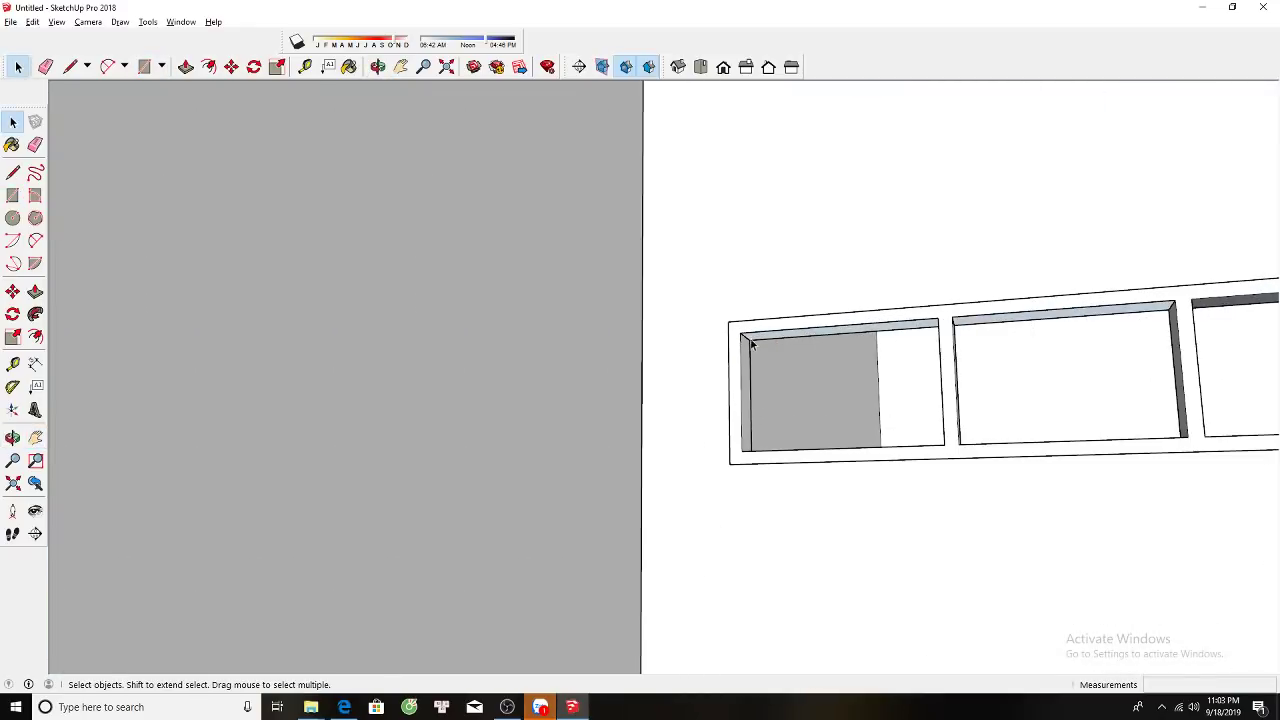
double_click(758, 330)
key("l")
left_click(743, 334)
scroll(958, 320, "up", 2)
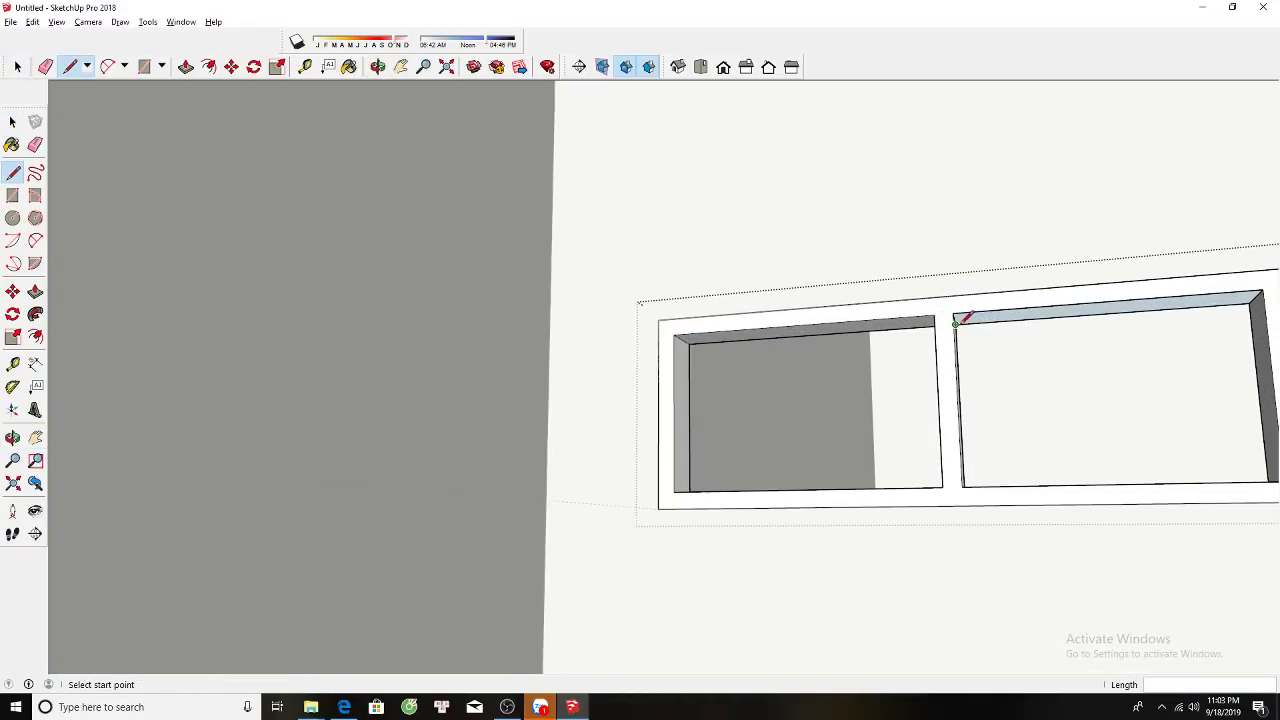
key("space")
scroll(960, 320, "down", 5)
scroll(857, 353, "up", 2)
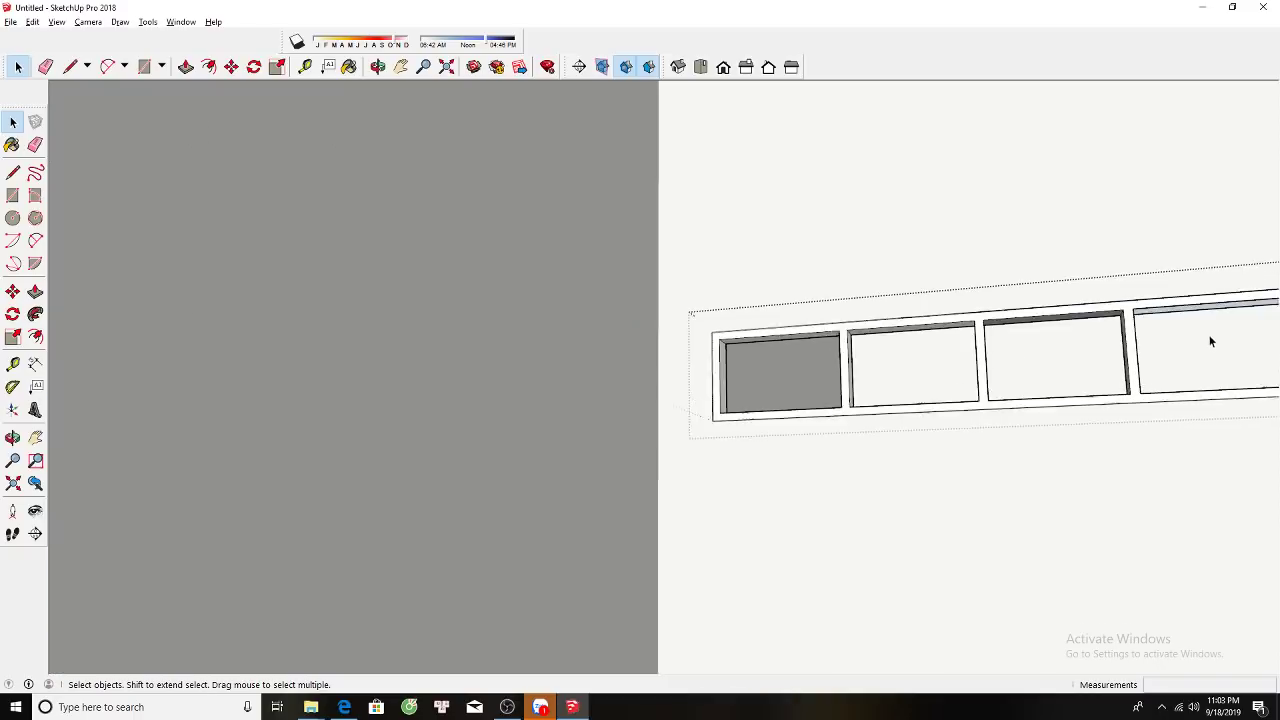
scroll(1010, 328, "down", 1)
key("l")
scroll(1010, 328, "up", 2)
left_click(886, 266)
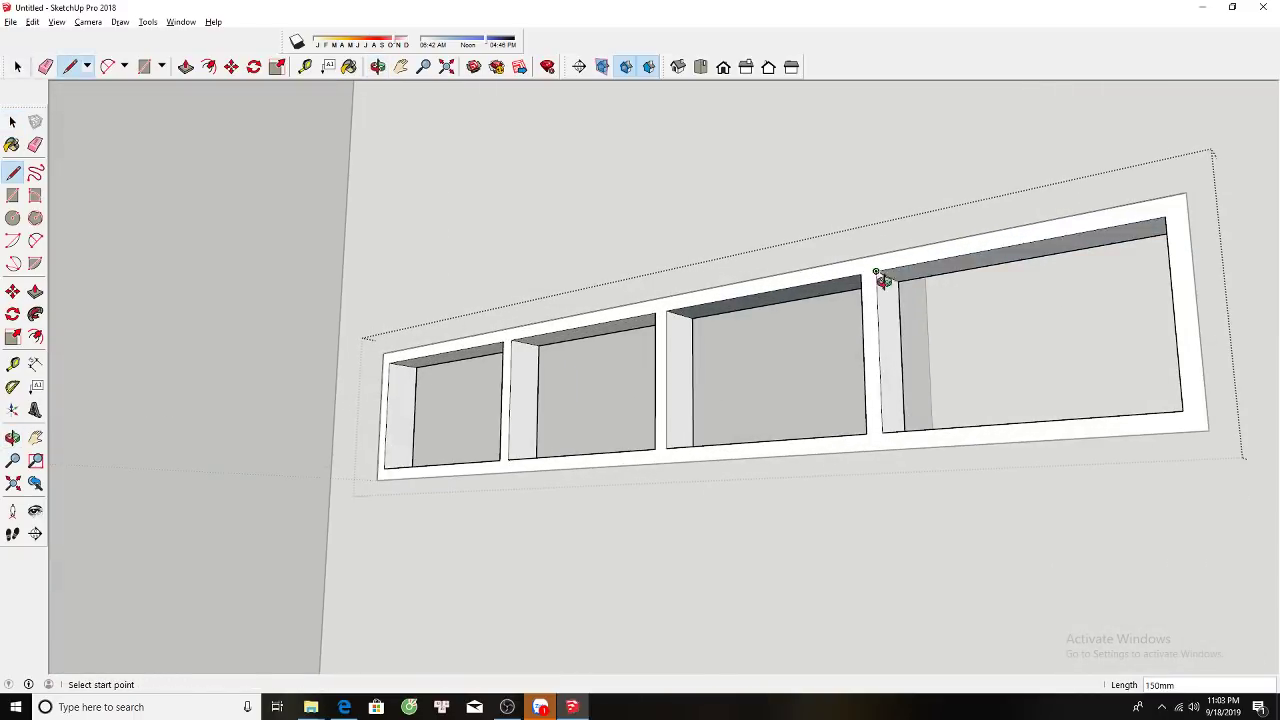
key("space")
scroll(873, 318, "down", 1)
scroll(491, 343, "up", 1)
Draw a pane rectangle across the window back and push the panes back into the bays.
key("r")
left_click(491, 343)
mouse_move(491, 343)
middle_mouse_down()
mouse_move(851, 463)
mouse_move(978, 390)
middle_mouse_up()
scroll(970, 395, "up", 2)
left_click(909, 392)
key("space")
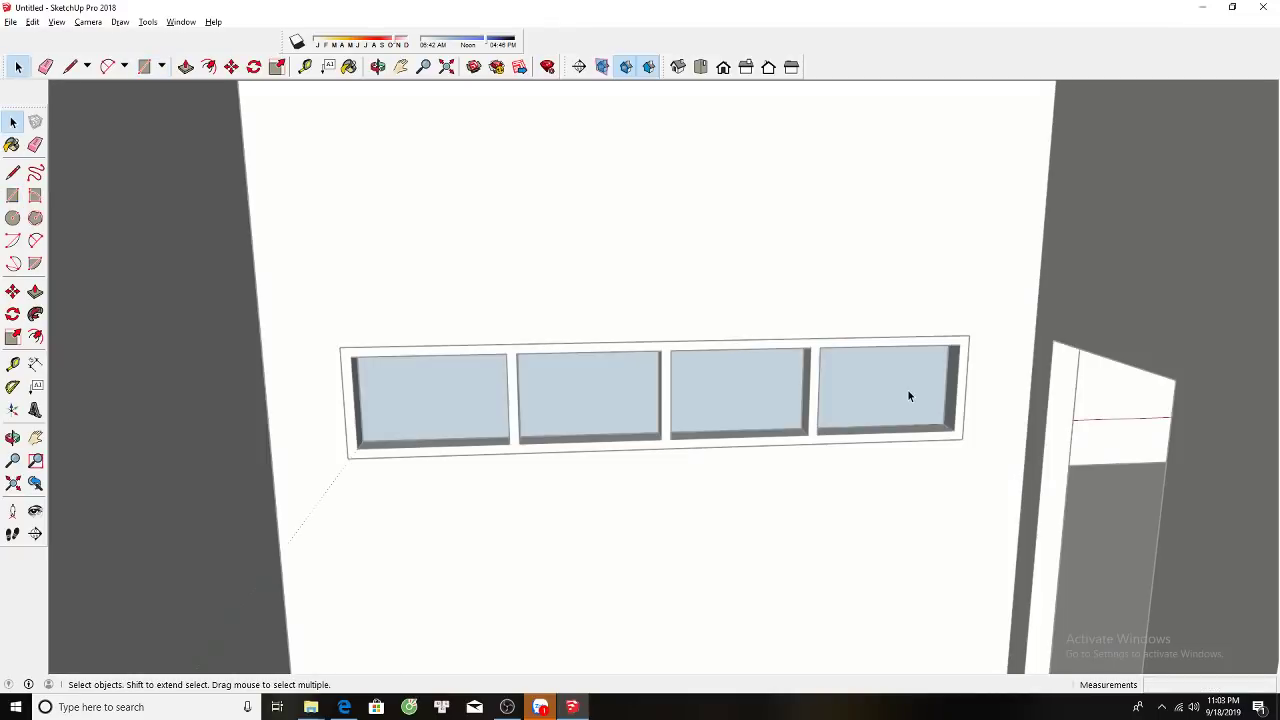
key("p")
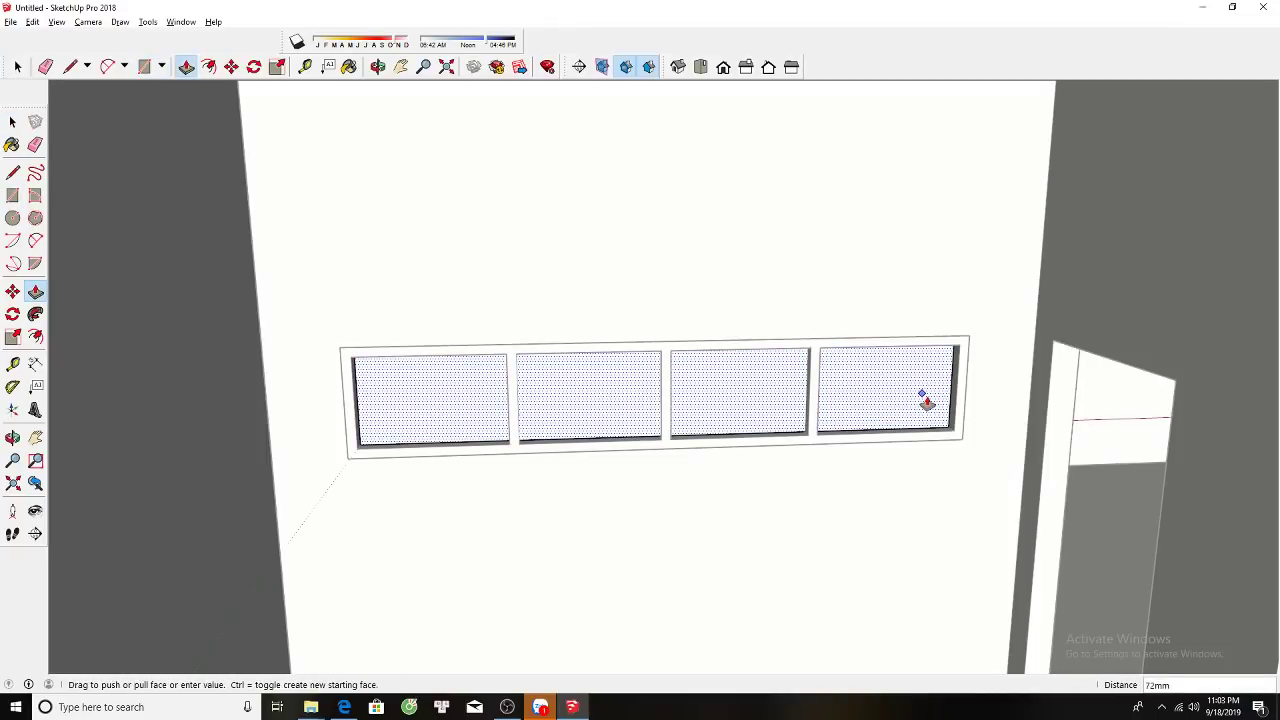
left_click(924, 398)
type("30")
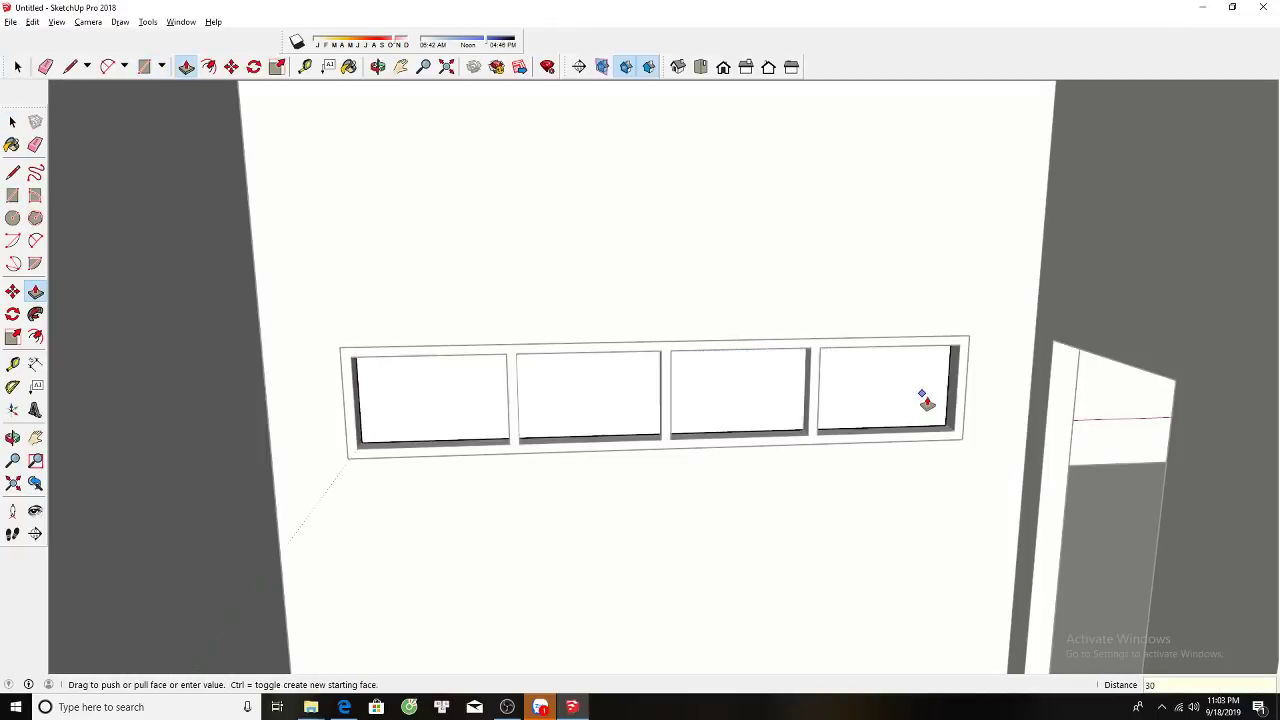
key("space")
Move the window's frame edges 32 mm, then the pane edges 24 mm.
scroll(927, 398, "up", 2)
key("m")
scroll(933, 433, "up", 3)
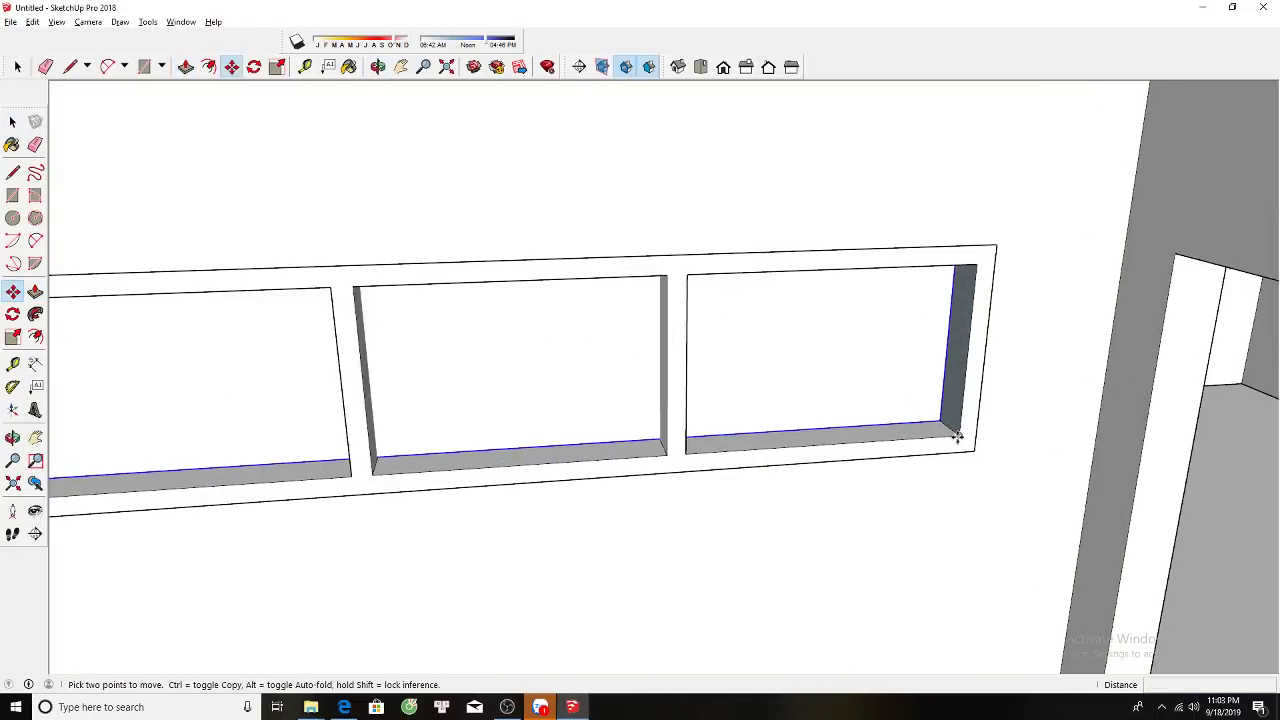
scroll(950, 428, "up", 2)
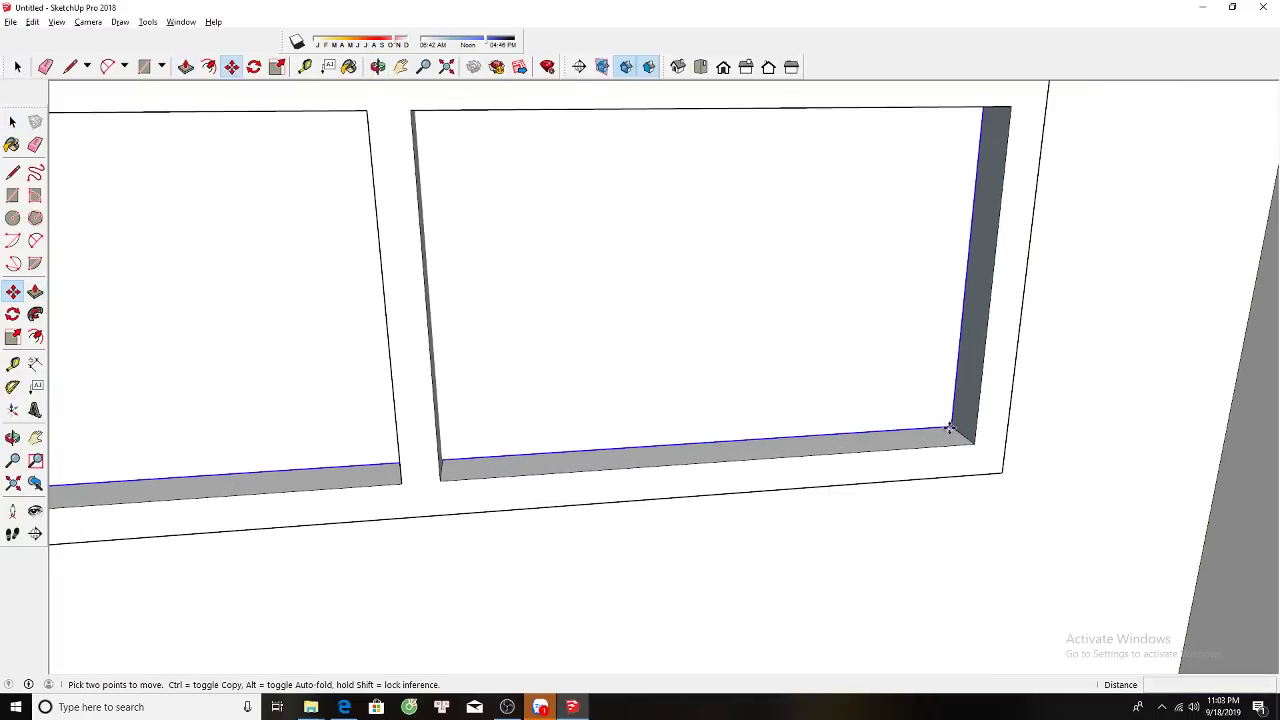
left_click(952, 428)
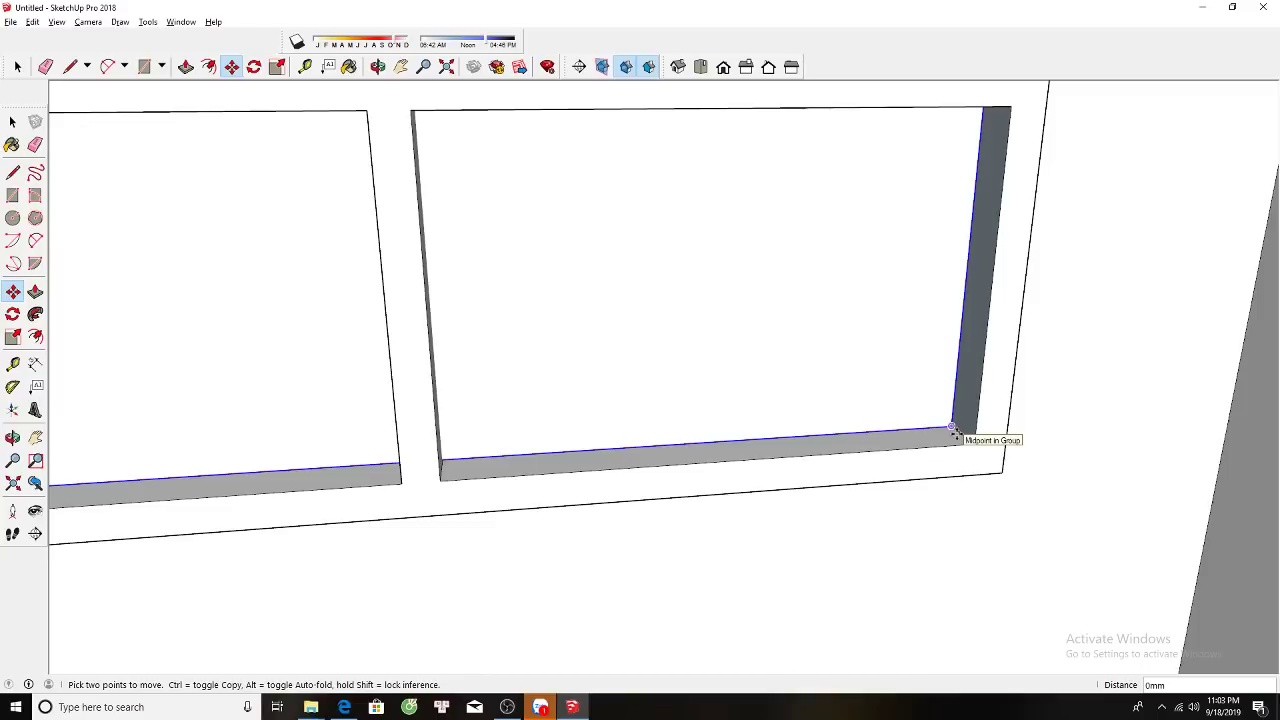
type("32")
key("Return")
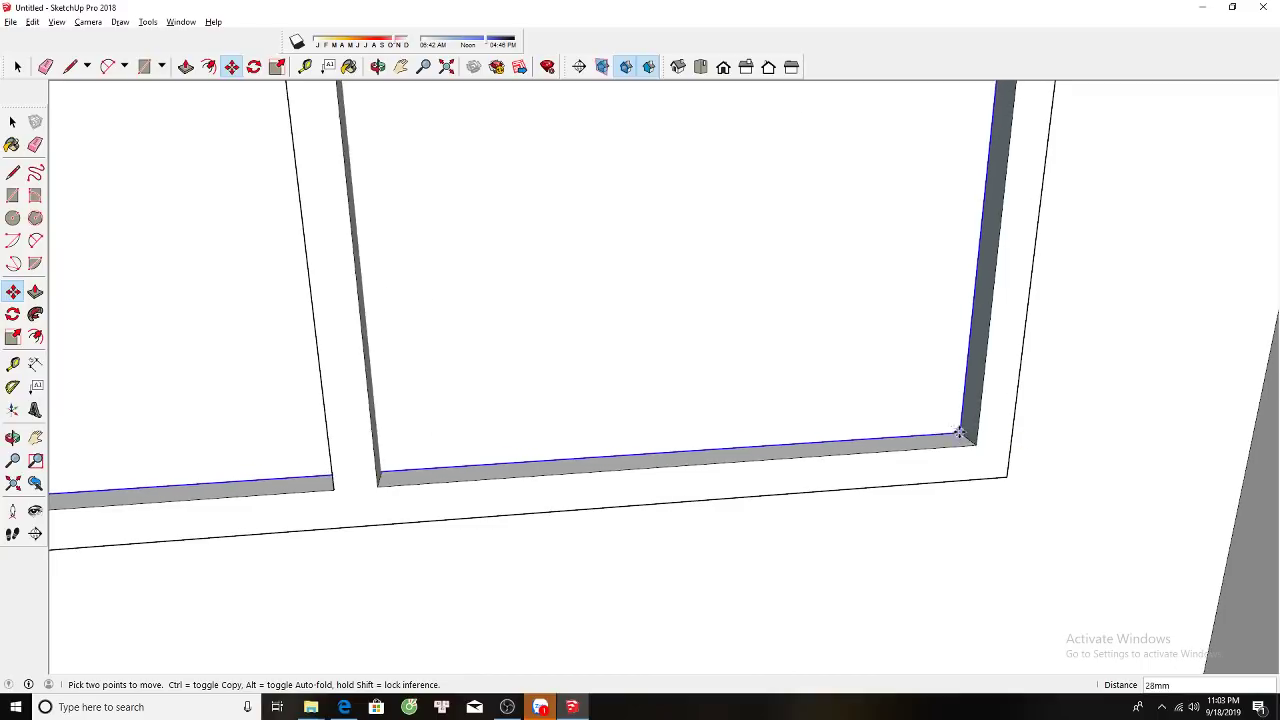
type("24")
key("Return")
key("space")
scroll(911, 446, "down", 3)
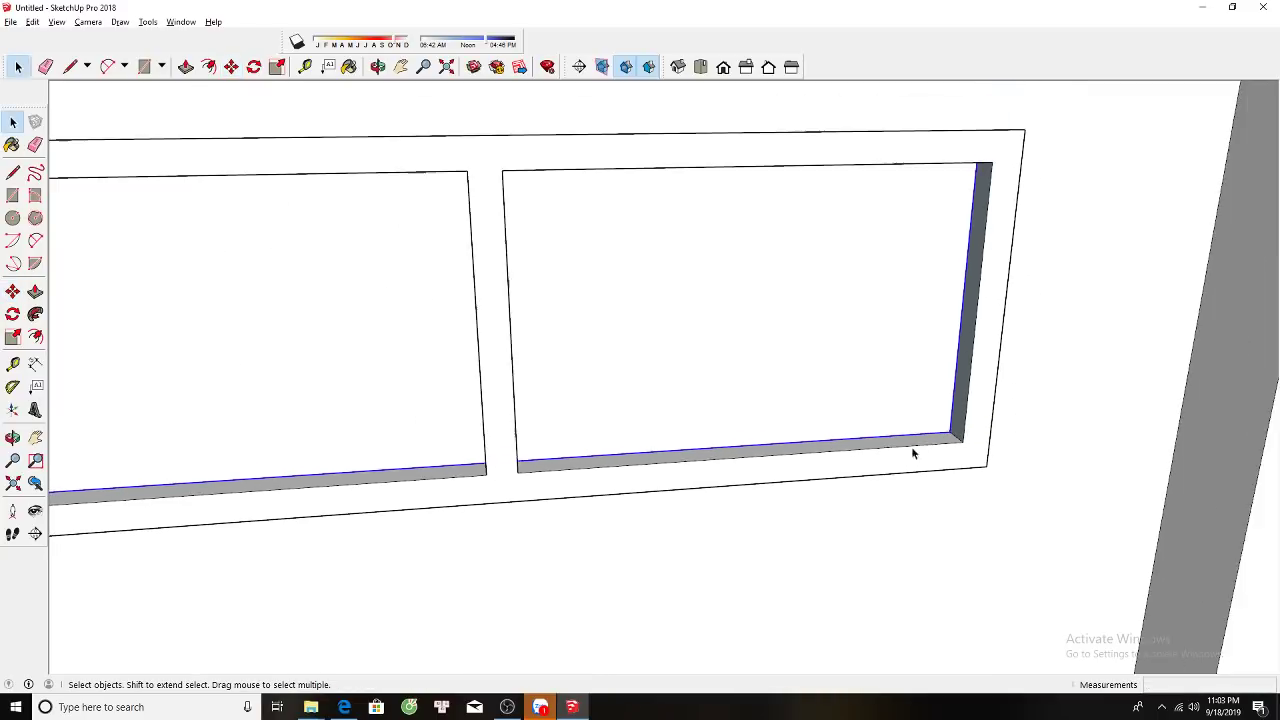
scroll(889, 479, "down", 3)
scroll(860, 450, "down", 3)
middle_click_drag(826, 406, 966, 492, "shift")
Draw a rectangle face closing the side of the projecting window box.
scroll(900, 460, "down", 3)
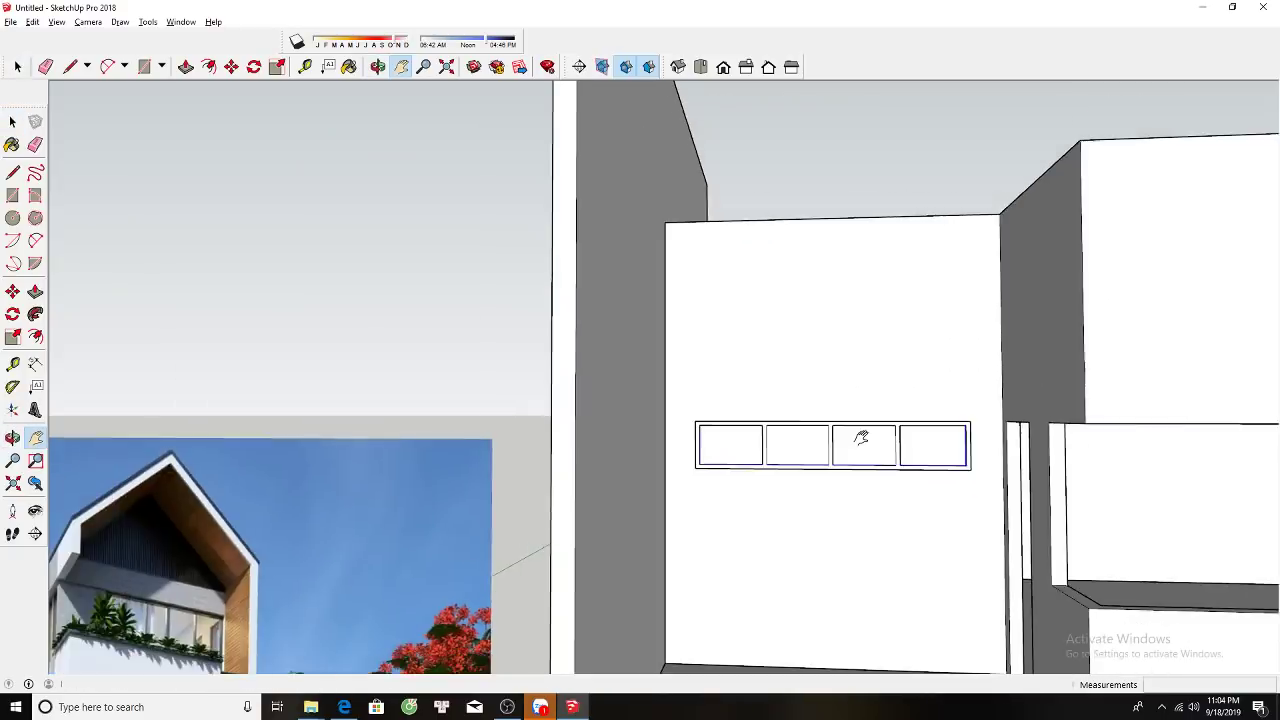
scroll(543, 509, "down", 2)
scroll(430, 520, "up", 3)
scroll(323, 584, "up", 3)
scroll(325, 583, "down", 3)
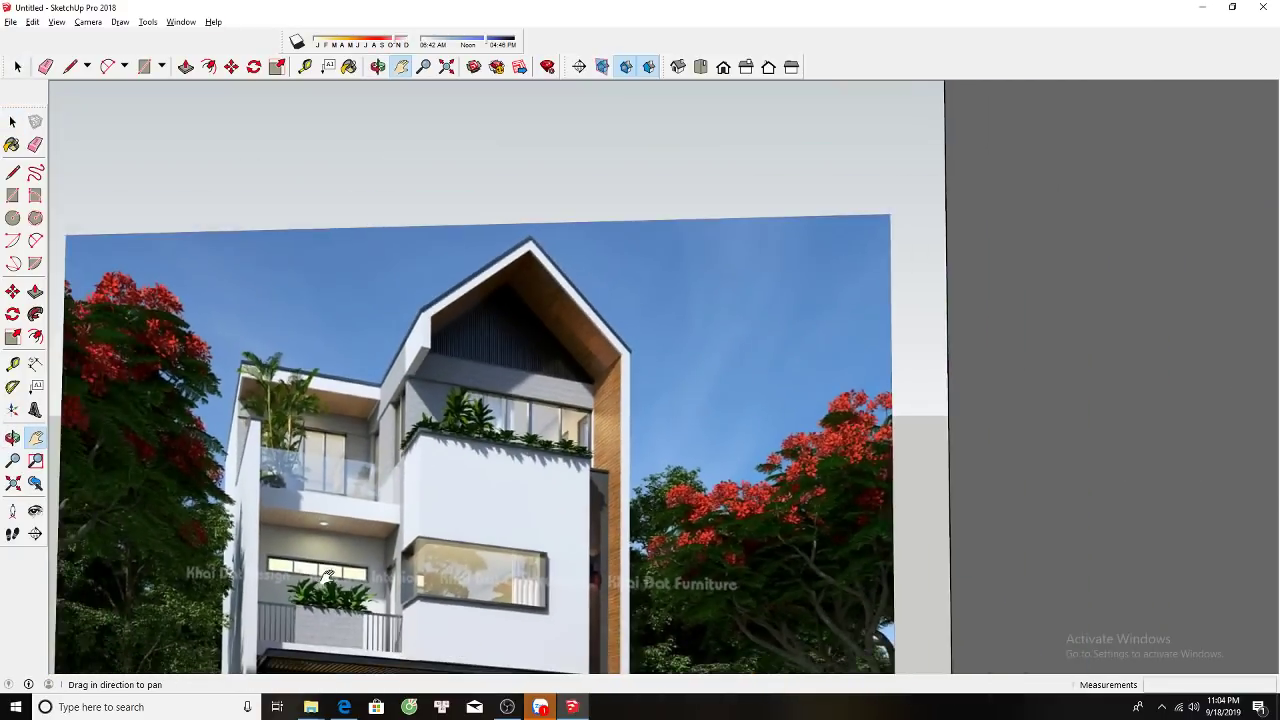
scroll(650, 420, "up", 4)
middle_click_drag(652, 420, 722, 471)
scroll(264, 514, "up", 1)
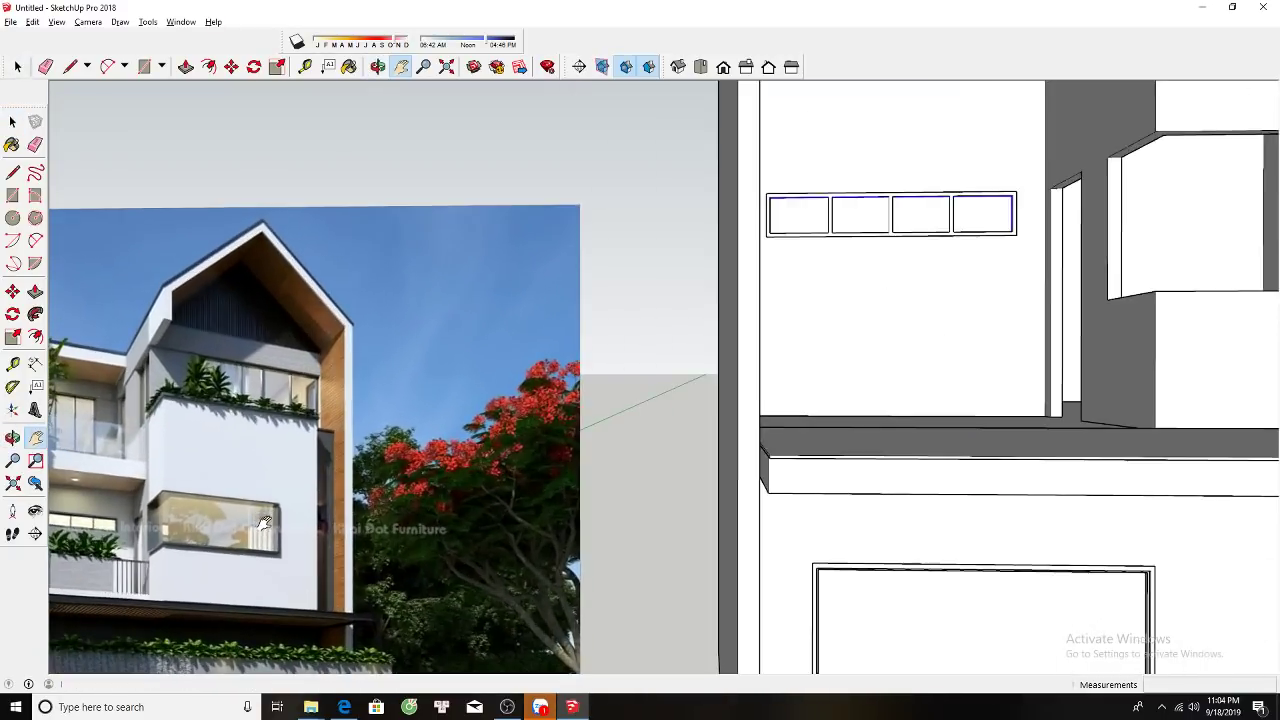
scroll(714, 420, "down", 2)
middle_click_drag(714, 420, 791, 391)
scroll(791, 391, "up", 2)
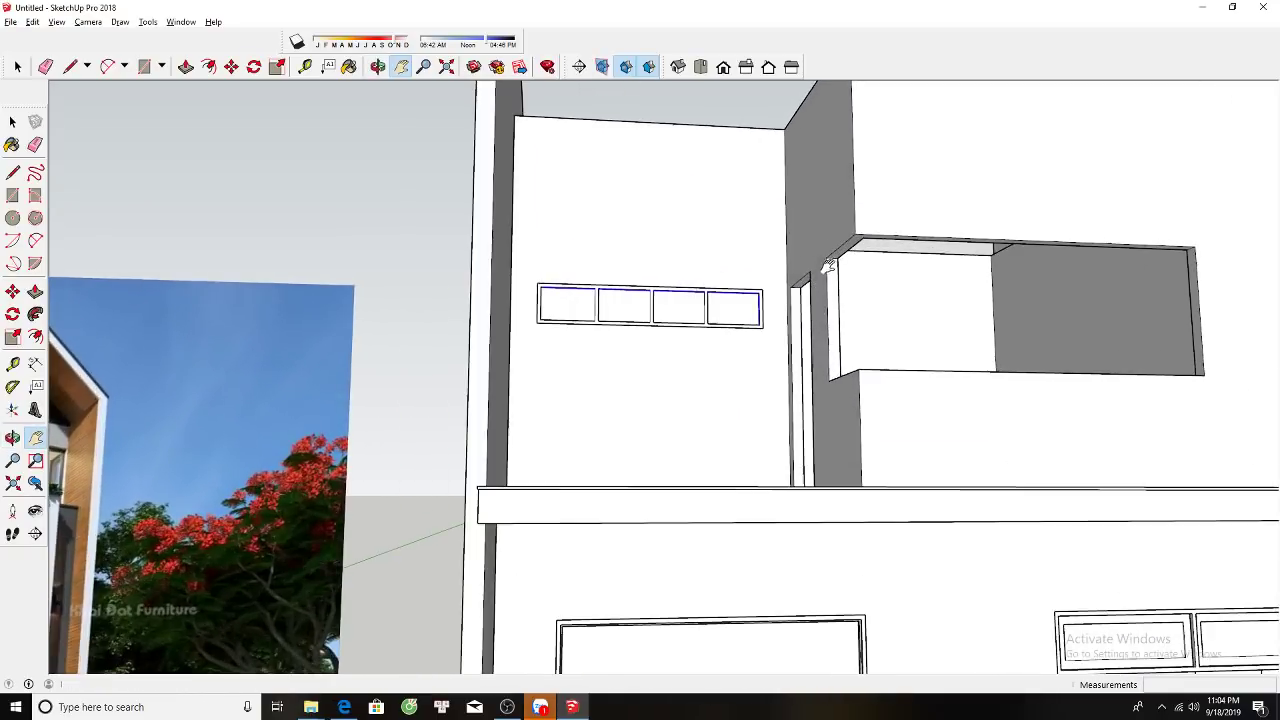
scroll(800, 330, "up", 2)
key("r")
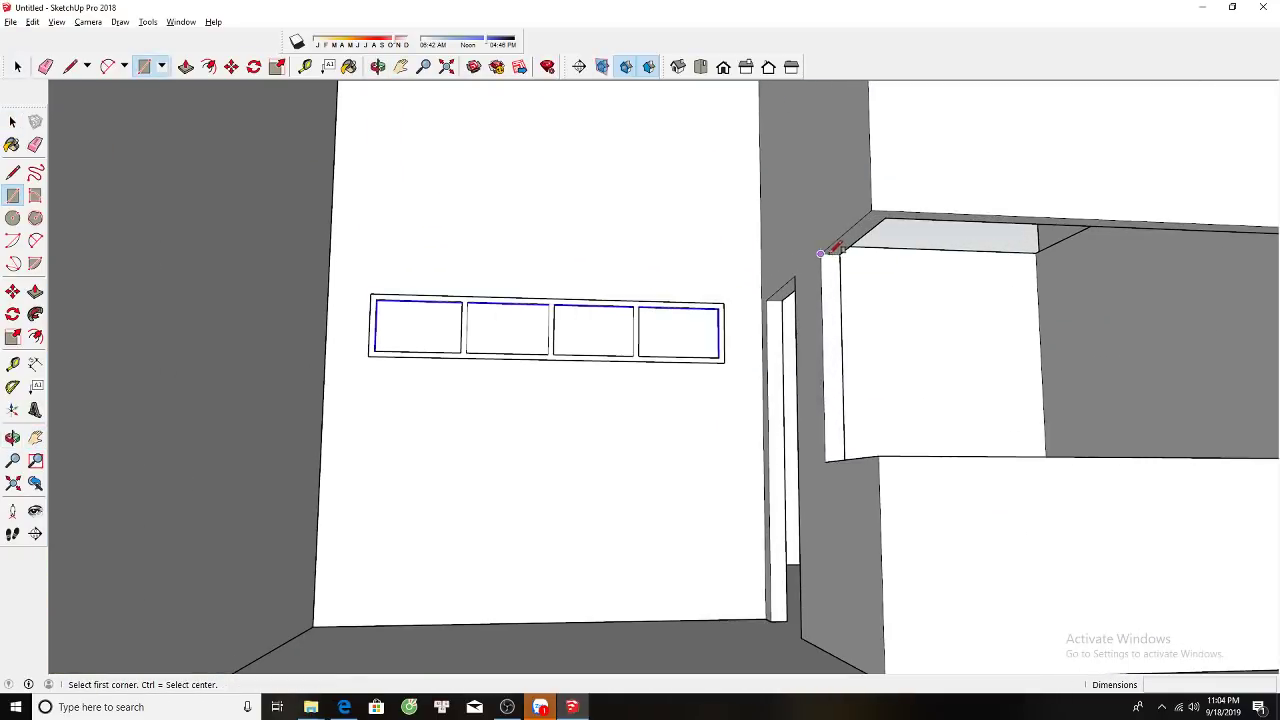
left_click(821, 254)
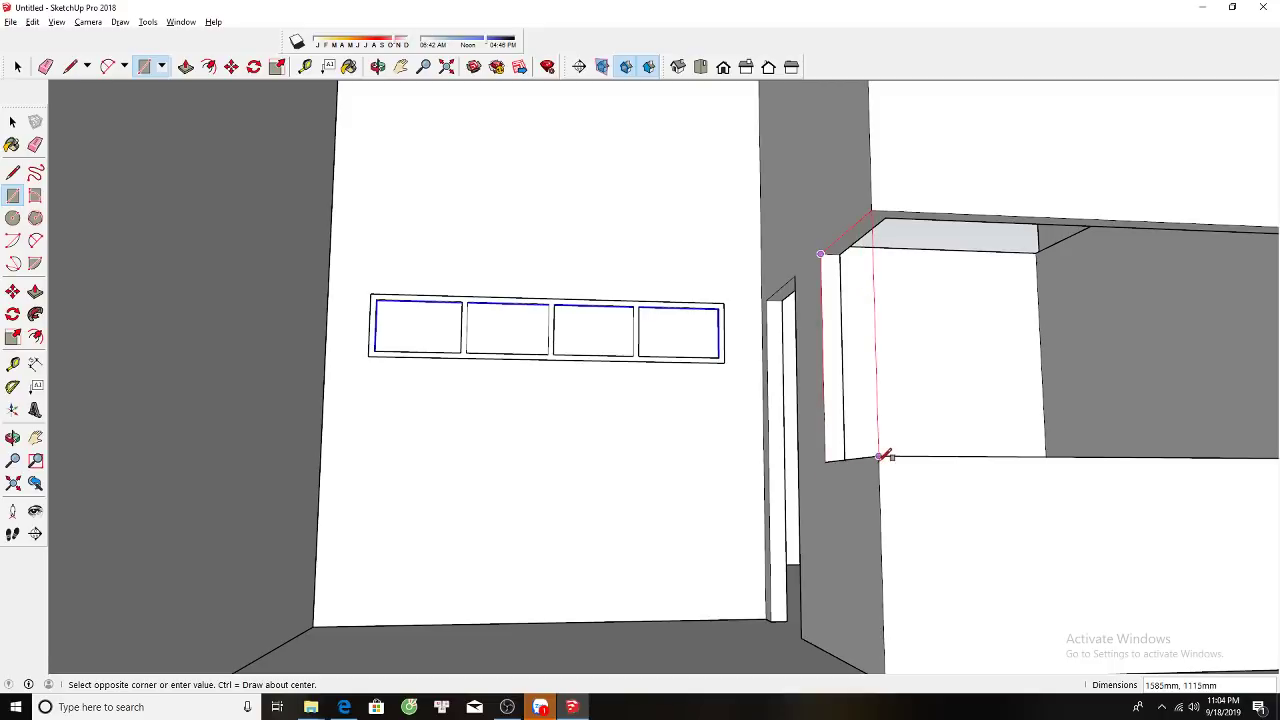
left_click(886, 452)
Fill the window box's front opening with a rectangle face and select it.
scroll(754, 518, "down", 2)
scroll(754, 518, "down", 2)
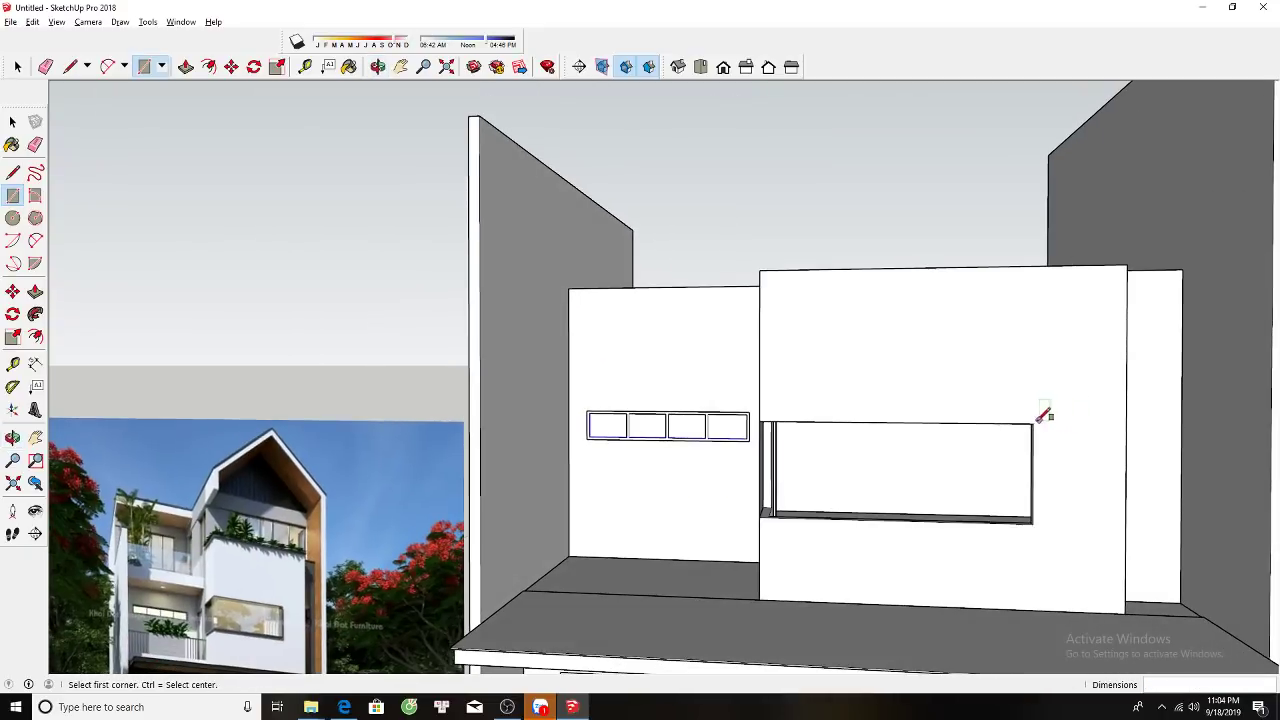
left_click(1030, 430)
mouse_move(931, 443)
middle_mouse_down()
mouse_move(829, 511)
mouse_move(780, 514)
middle_mouse_up()
left_click(780, 514)
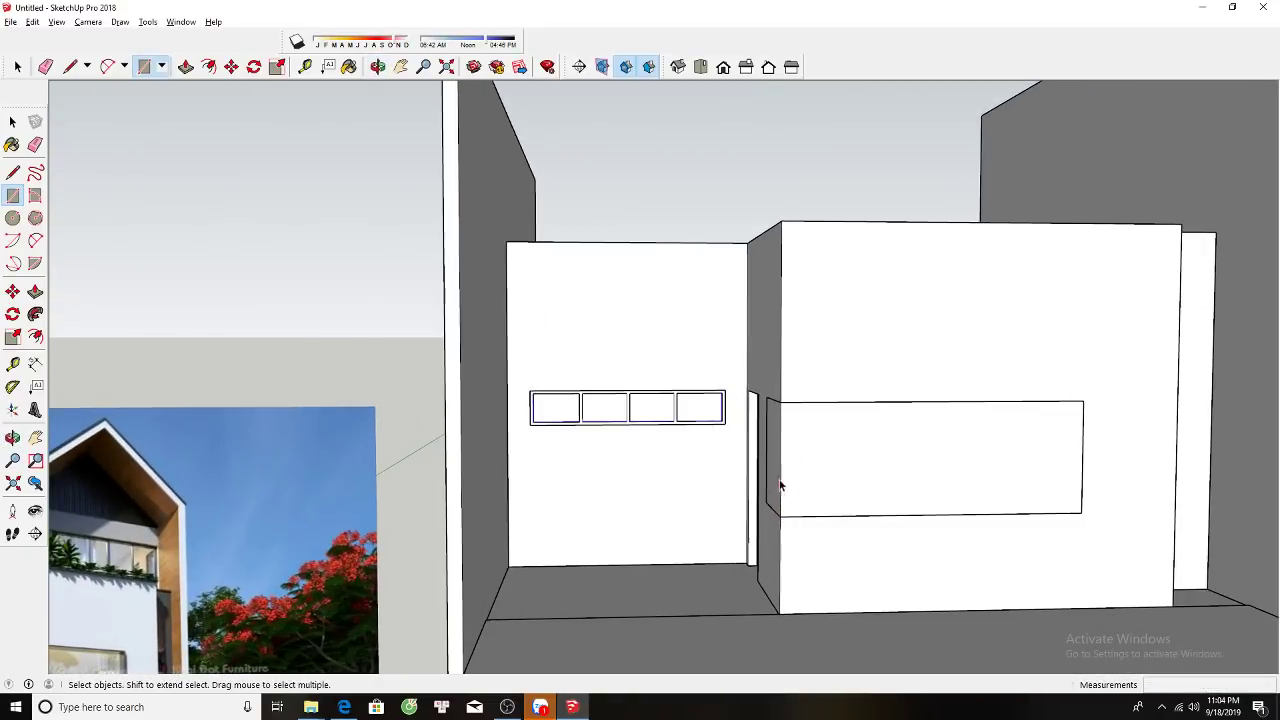
key("space")
left_click(822, 444)
scroll(822, 444, "up", 1)
scroll(822, 451, "up", 1)
key("f")
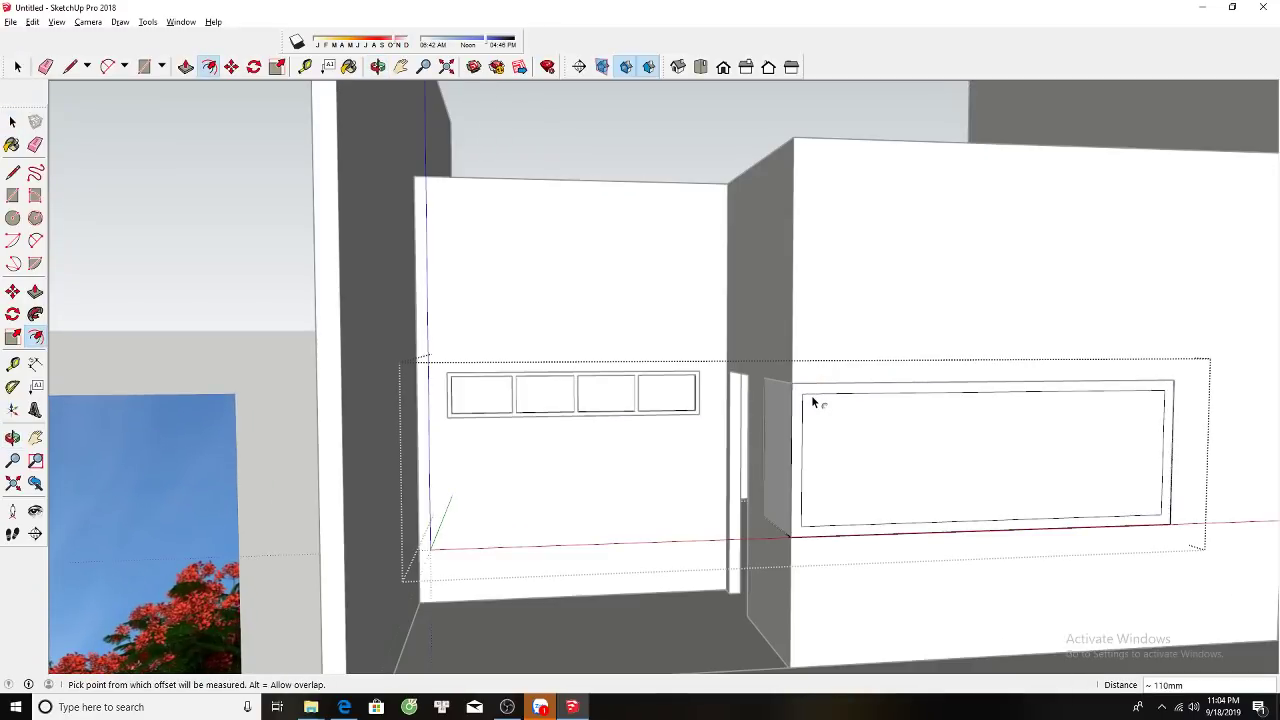
Cancel the offset and select the window box's narrow side face.
left_click(813, 402)
middle_click_drag(814, 403, 826, 411)
key("space")
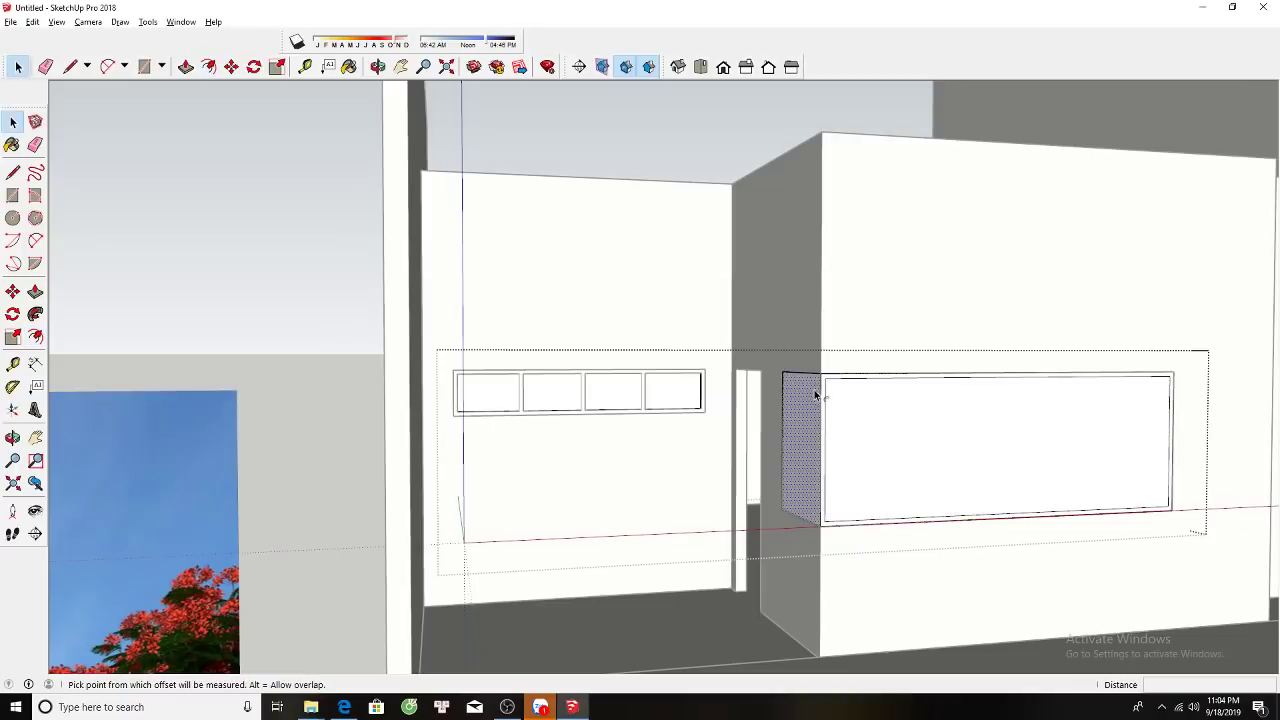
scroll(850, 420, "up", 3)
scroll(886, 446, "up", 2)
left_click(860, 405)
scroll(860, 405, "up", 1)
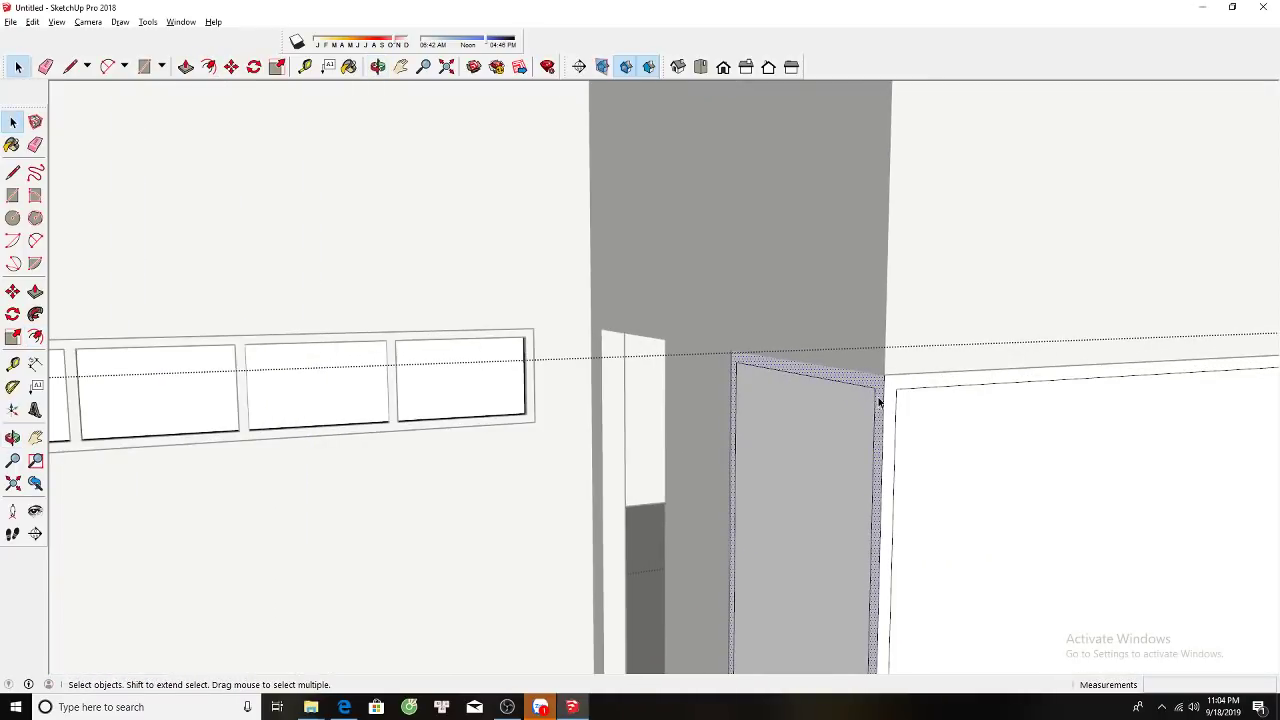
key("m")
scroll(878, 401, "up", 1)
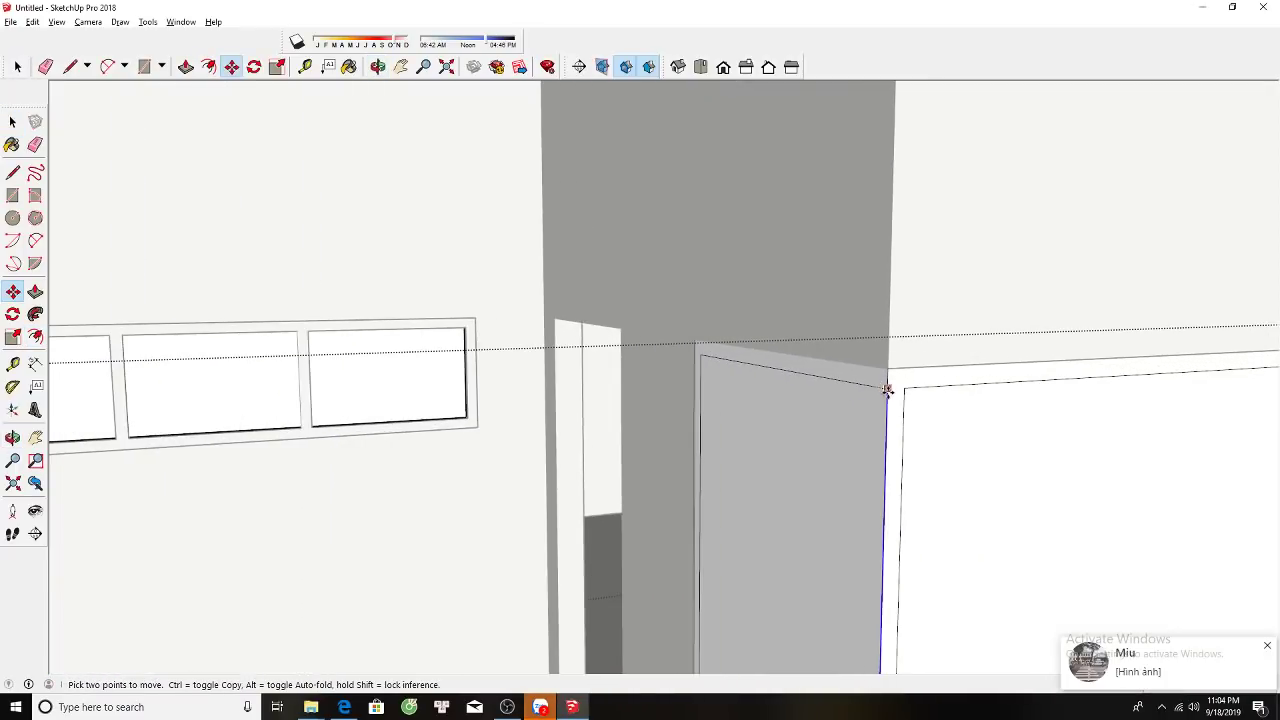
key("space")
key("m")
key("space")
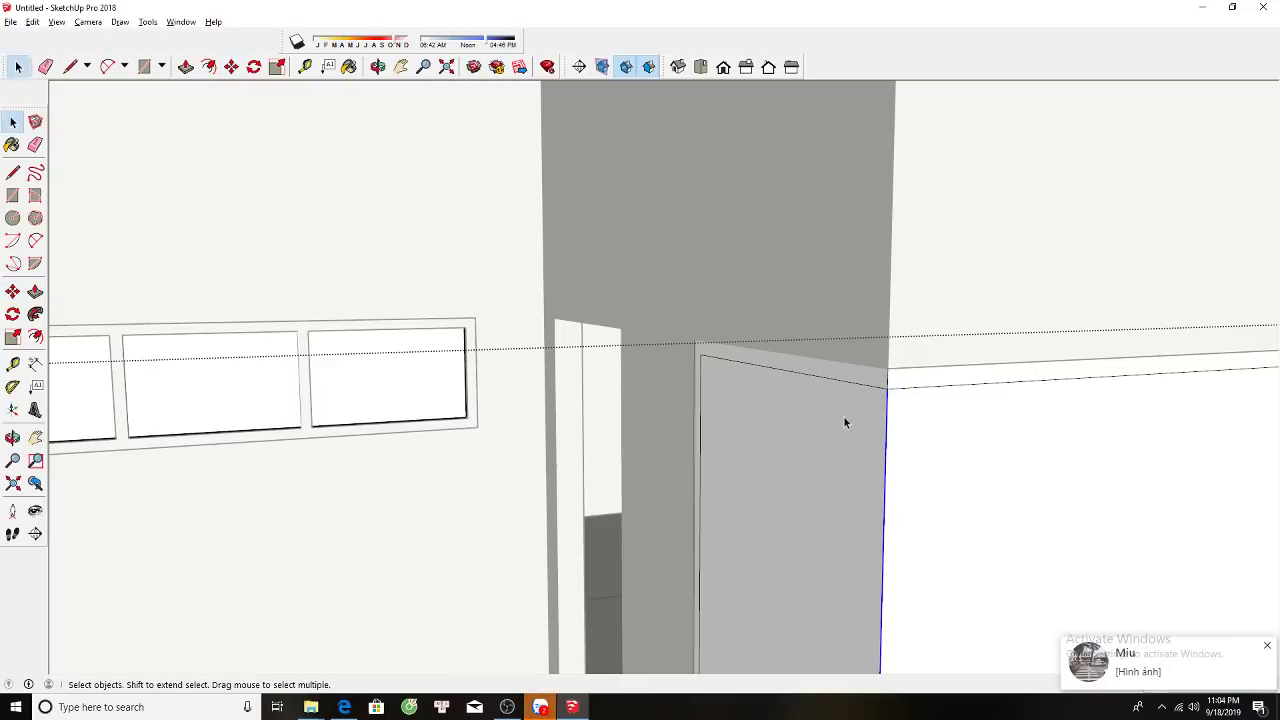
scroll(860, 440, "down", 1)
key("e")
mouse_move(873, 455)
middle_mouse_down()
mouse_move(814, 434)
mouse_move(757, 371)
mouse_move(551, 251)
mouse_move(151, 208)
mouse_move(225, 248)
middle_mouse_up()
Push/pull the window box's narrow side face and the beam face into place.
key("p")
scroll(680, 366, "up", 2)
left_click(680, 366)
scroll(539, 245, "up", 2)
left_click(539, 245)
scroll(222, 255, "up", 2)
left_click(217, 266)
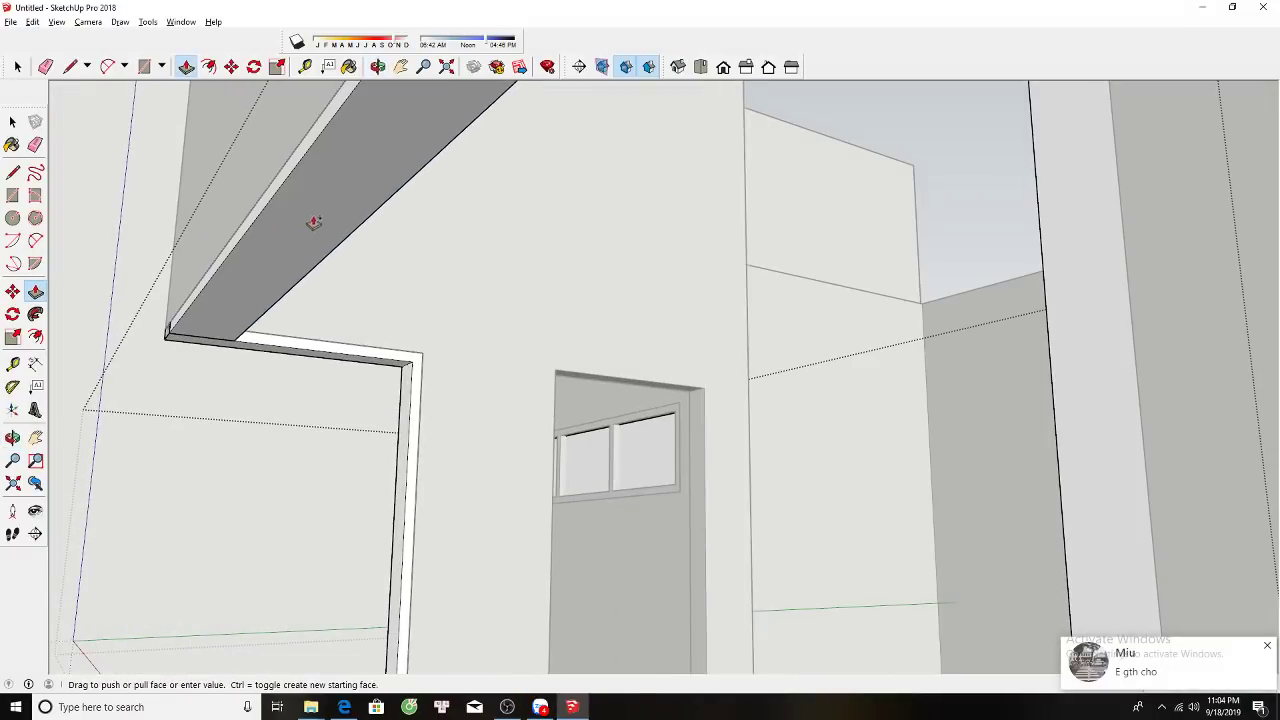
mouse_move(314, 220)
middle_mouse_down()
mouse_move(219, 251)
mouse_move(263, 223)
middle_mouse_up()
left_click(286, 271)
middle_click_drag(286, 271, 700, 300)
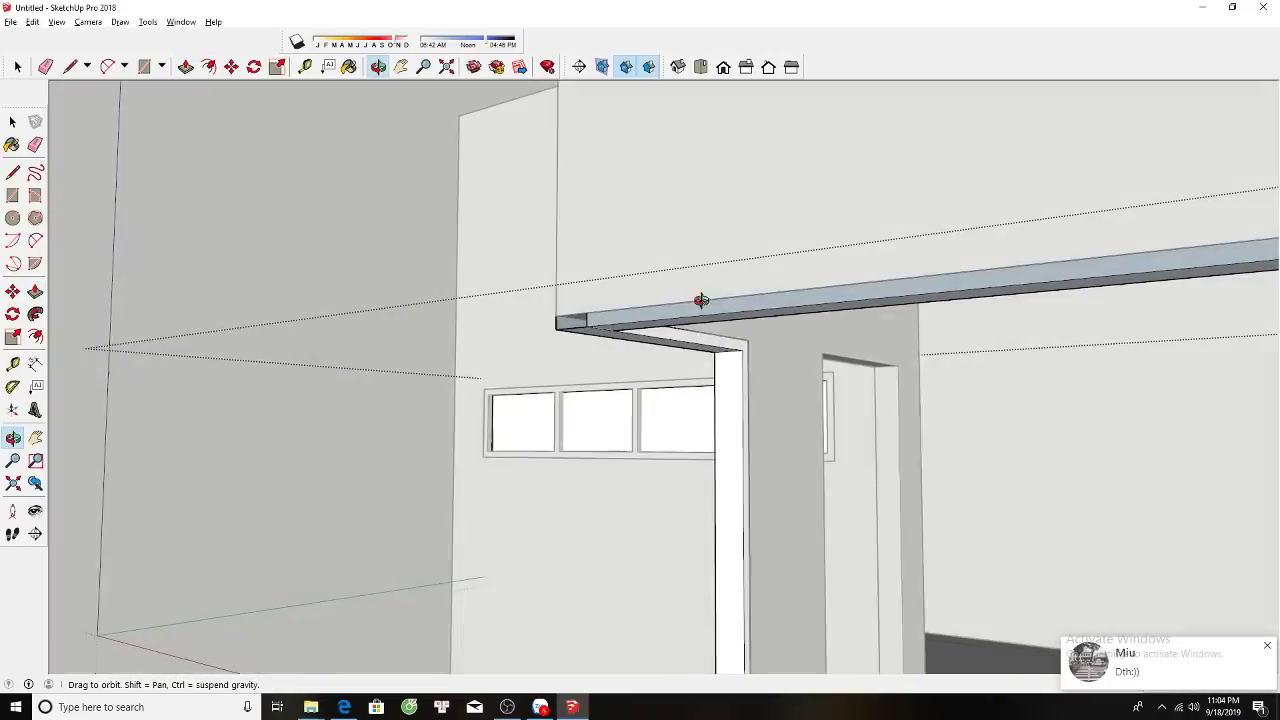
Erase the stray edges around the frame's lower corner and beam.
key("l")
key("e")
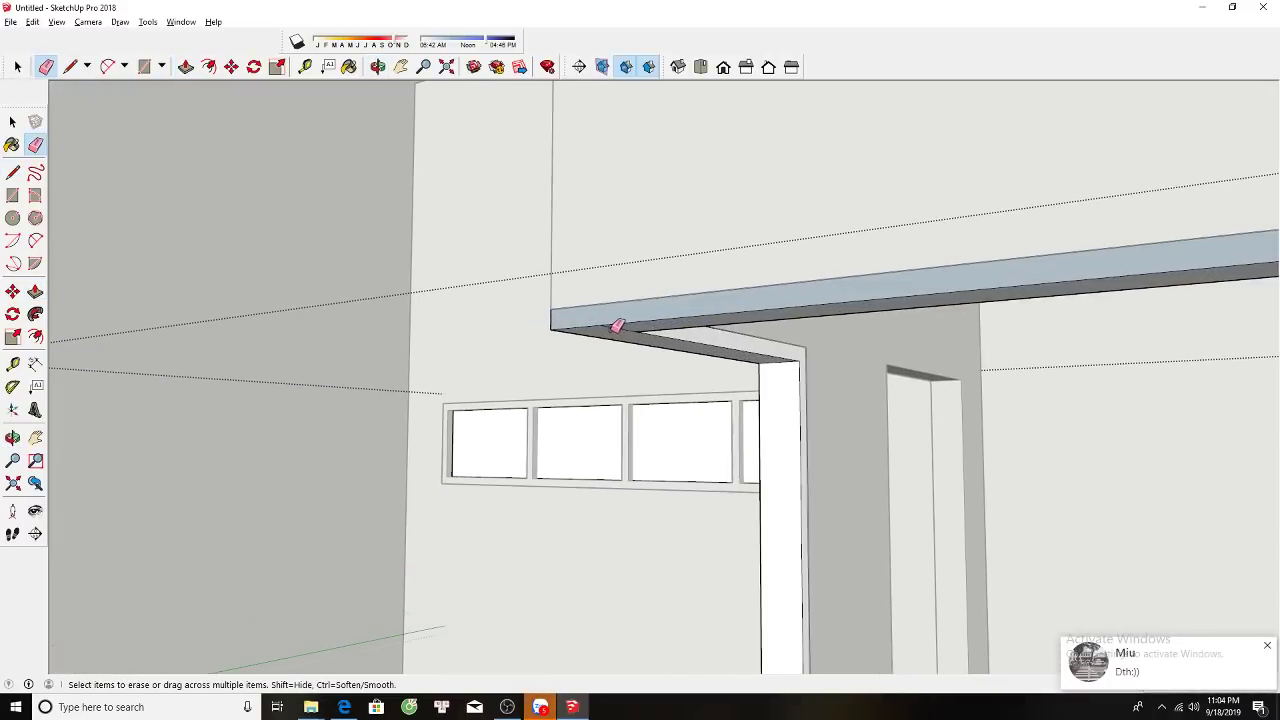
scroll(610, 315, "up", 1)
mouse_move(620, 321)
middle_mouse_down()
mouse_move(711, 348)
mouse_move(666, 383)
mouse_move(673, 420)
middle_mouse_up()
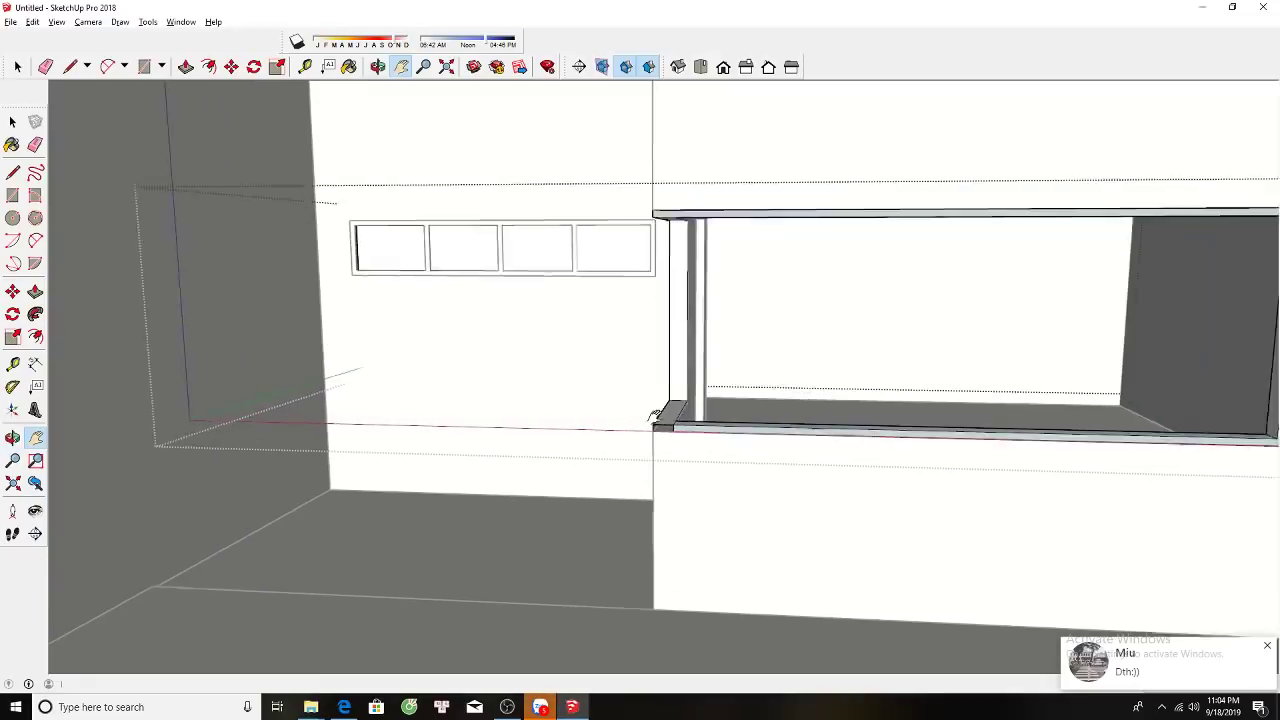
key("l")
left_click(673, 420)
scroll(673, 420, "up", 1)
key("Escape")
key("e")
scroll(680, 415, "up", 1)
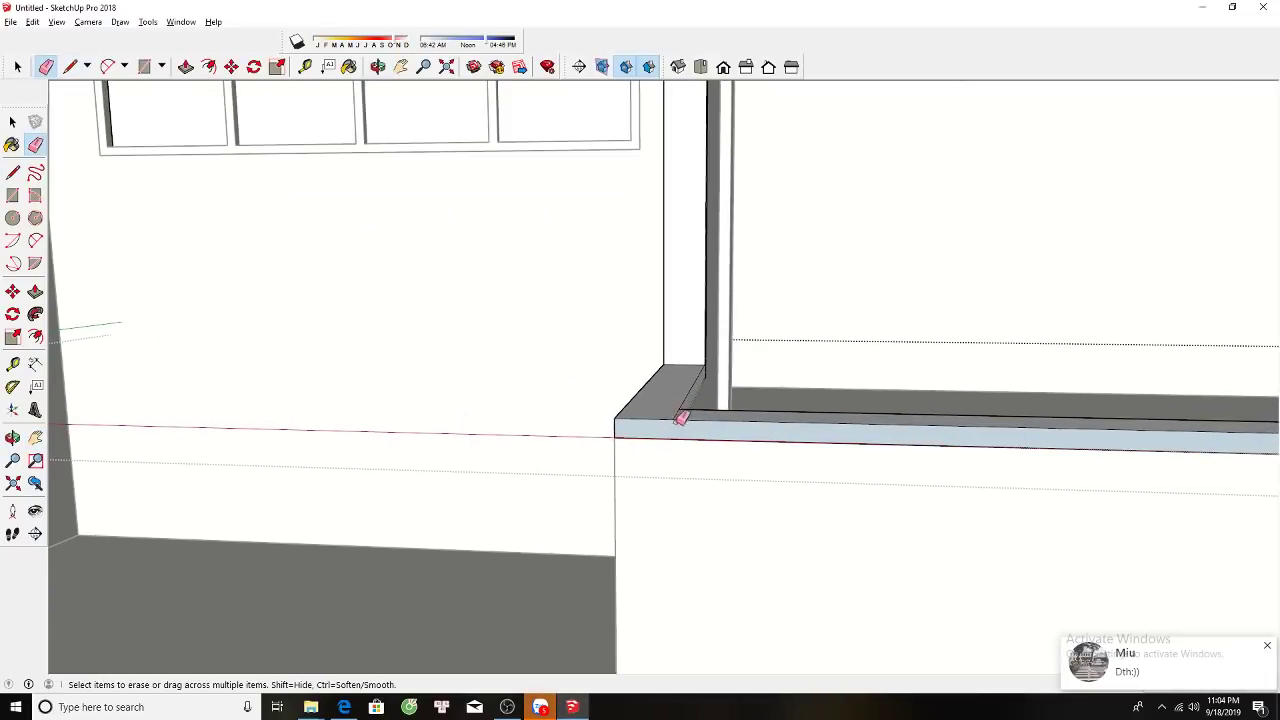
mouse_move(682, 413)
middle_mouse_down()
mouse_move(686, 457)
mouse_move(749, 277)
mouse_move(709, 291)
mouse_move(745, 173)
mouse_move(723, 254)
middle_mouse_up()
Reverse the selected frame faces so they face outward.
key("space")
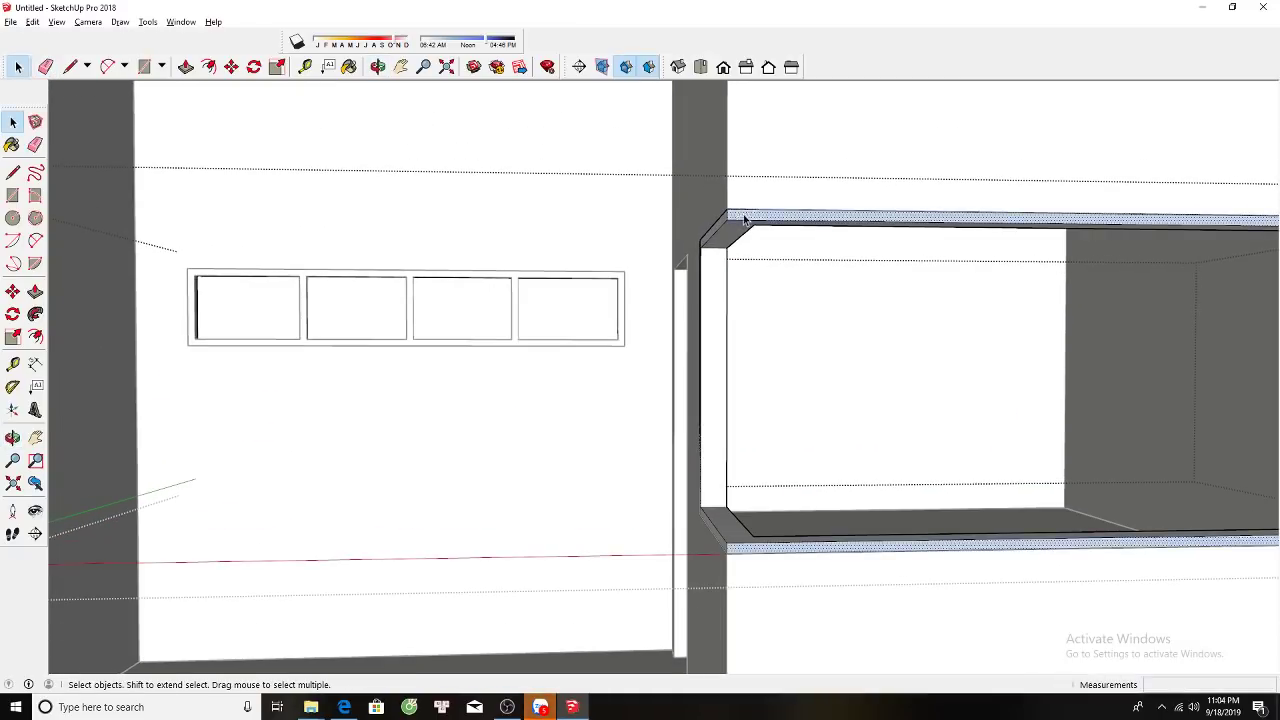
scroll(728, 538, "up", 2)
scroll(728, 538, "up", 1)
right_click(749, 580)
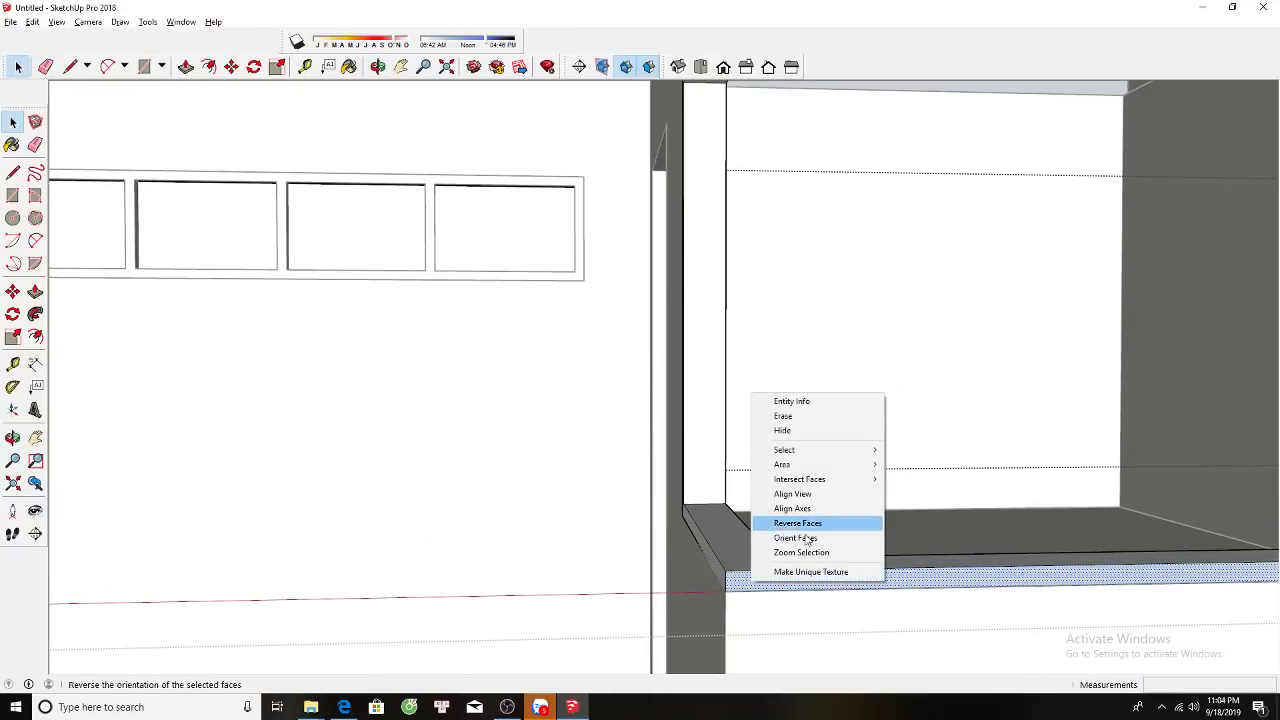
left_click(806, 543)
scroll(569, 466, "down", 3)
scroll(629, 451, "down", 3)
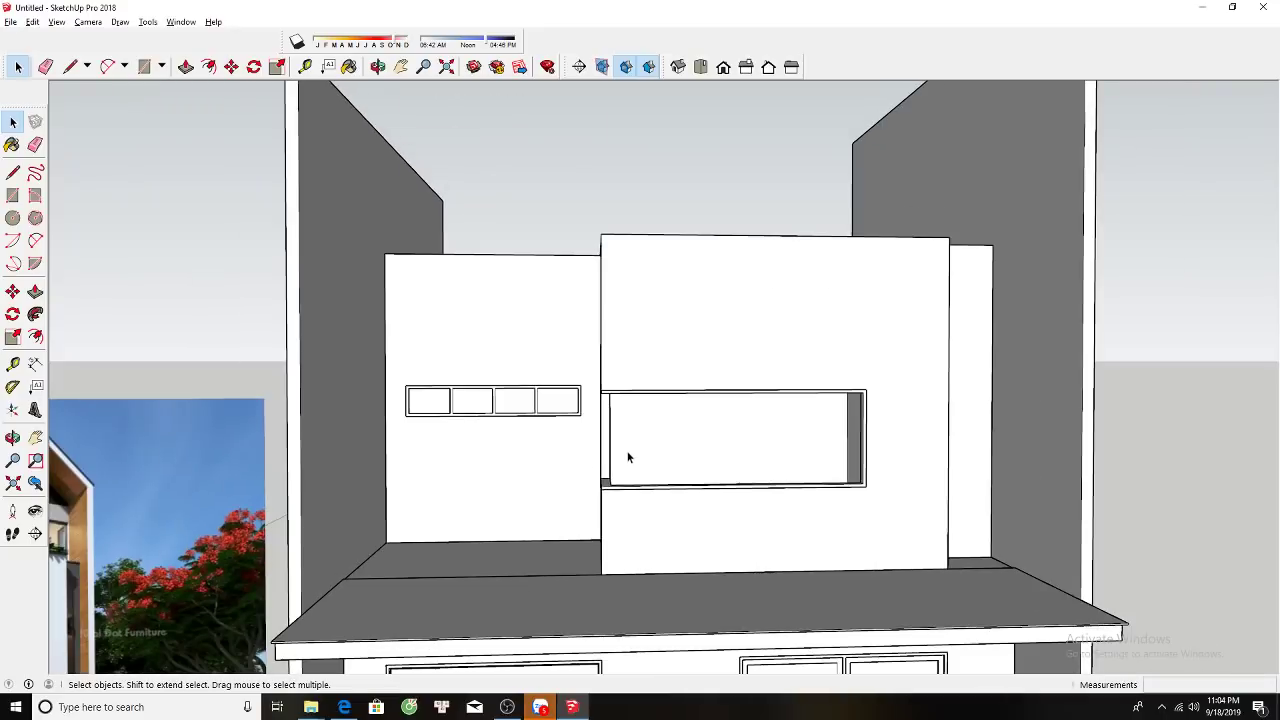
mouse_move(629, 451)
middle_mouse_down("shift")
mouse_move(651, 412)
mouse_move(651, 351)
mouse_move(597, 380)
mouse_move(619, 375)
middle_mouse_up("shift")
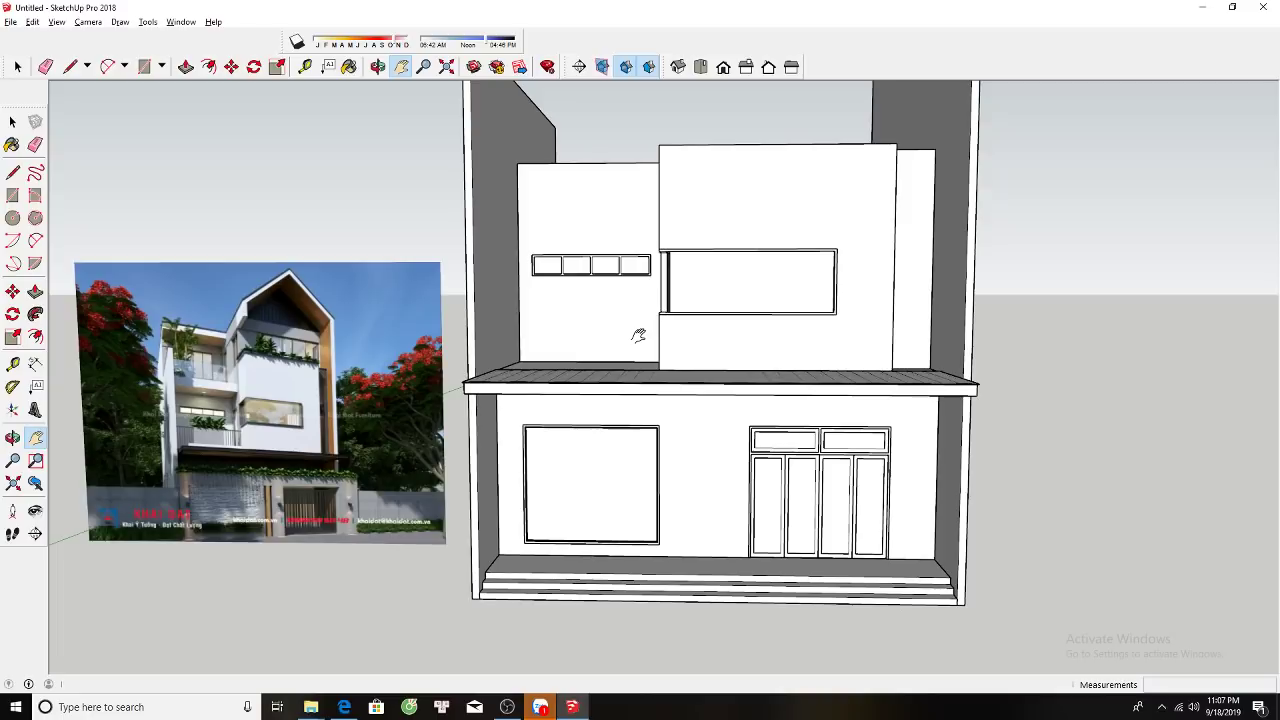
Draw a rectangle filling the upper-floor window opening and select the new face.
scroll(640, 330, "up", 1)
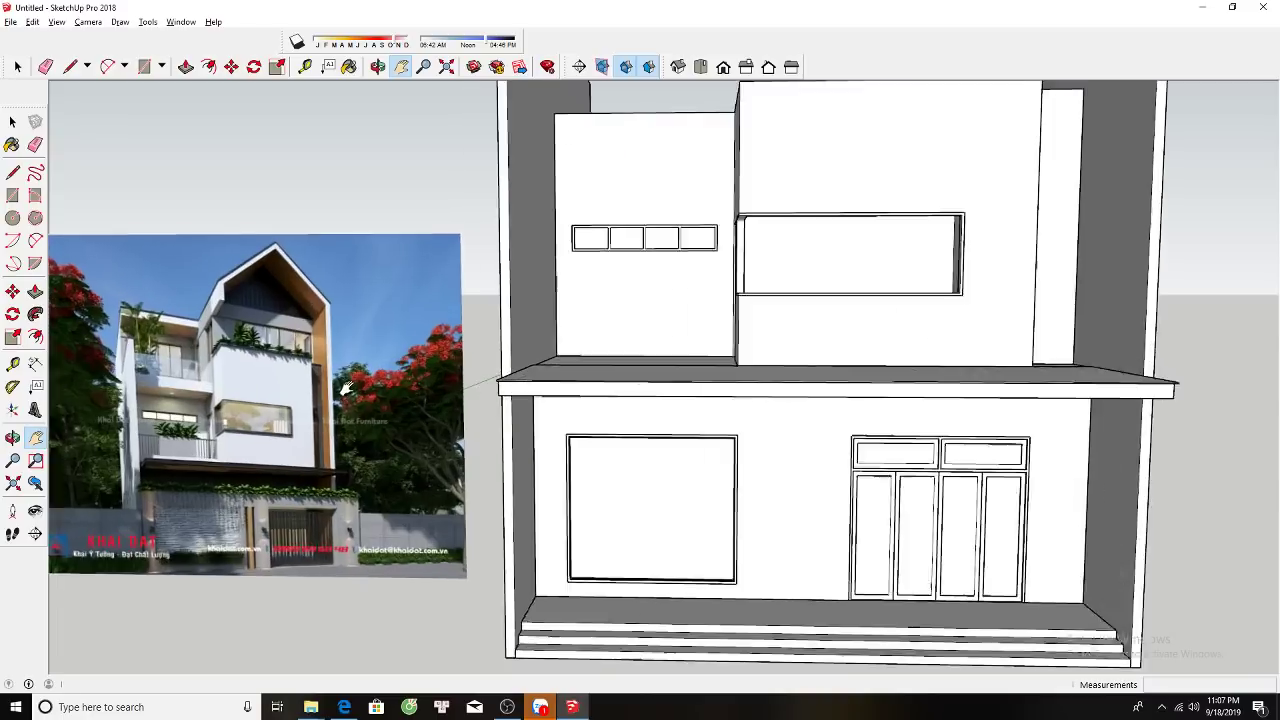
scroll(635, 300, "up", 2)
scroll(631, 265, "up", 1)
scroll(794, 186, "up", 3)
key("r")
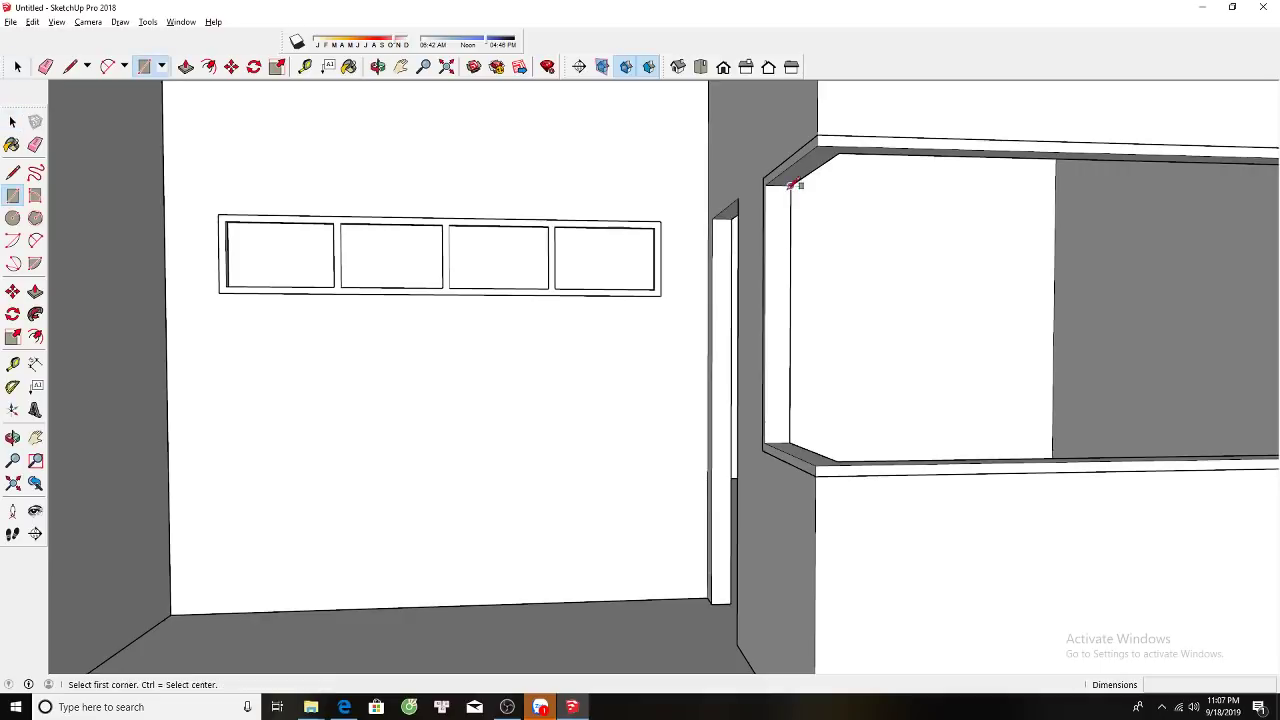
left_click(790, 186)
left_click(838, 460)
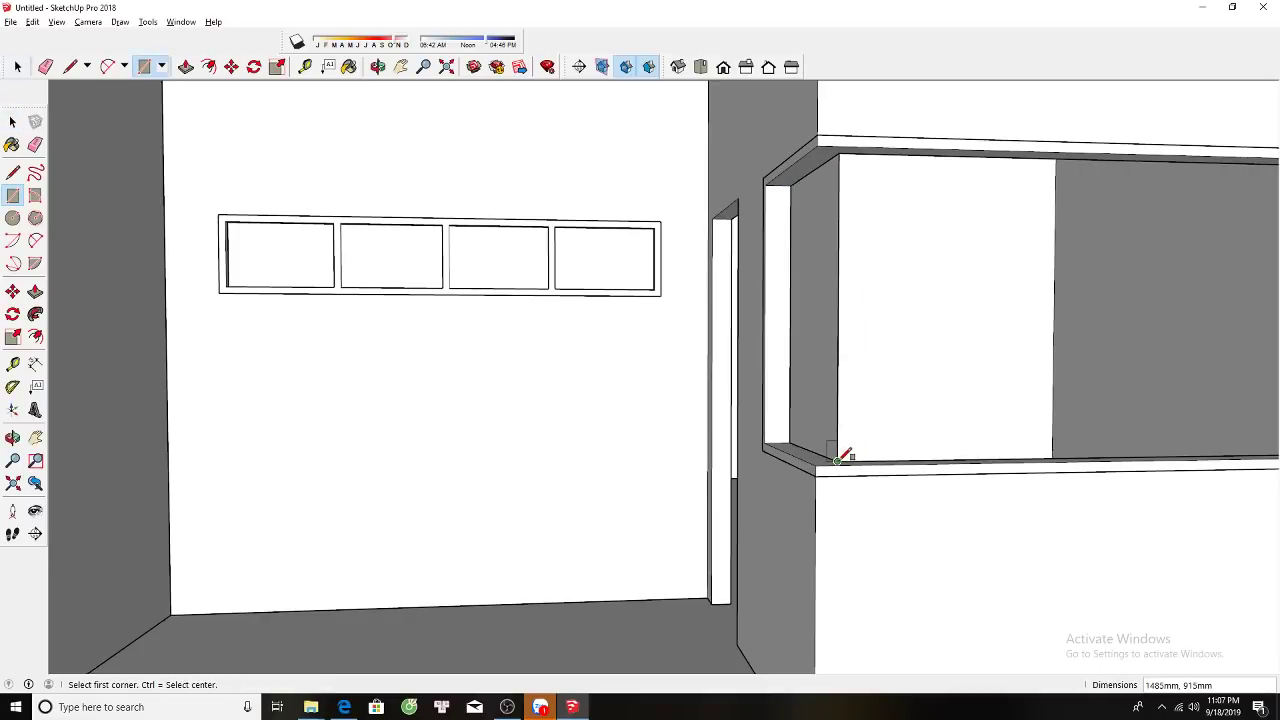
left_click(838, 460)
scroll(900, 380, "down", 2)
scroll(990, 310, "up", 1)
middle_click_drag(1158, 253, 1171, 271)
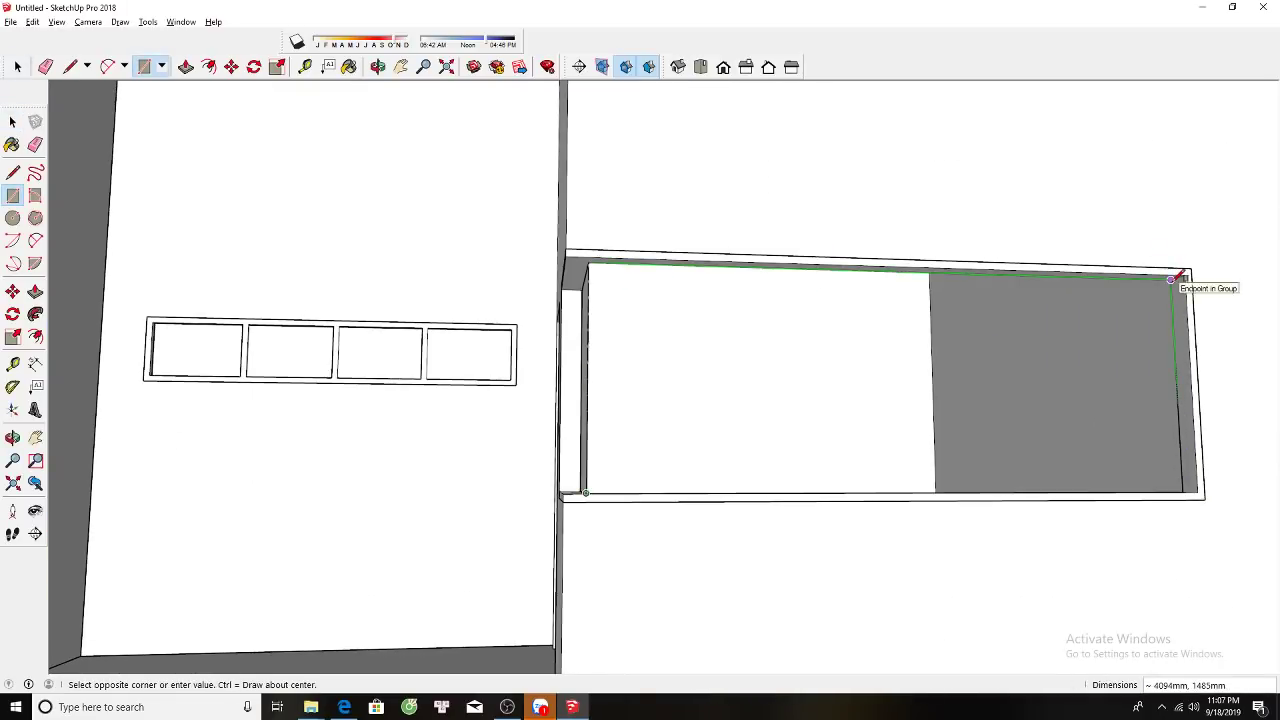
left_click(1186, 286)
key("space")
left_click(834, 406)
middle_click_drag(834, 406, 638, 463)
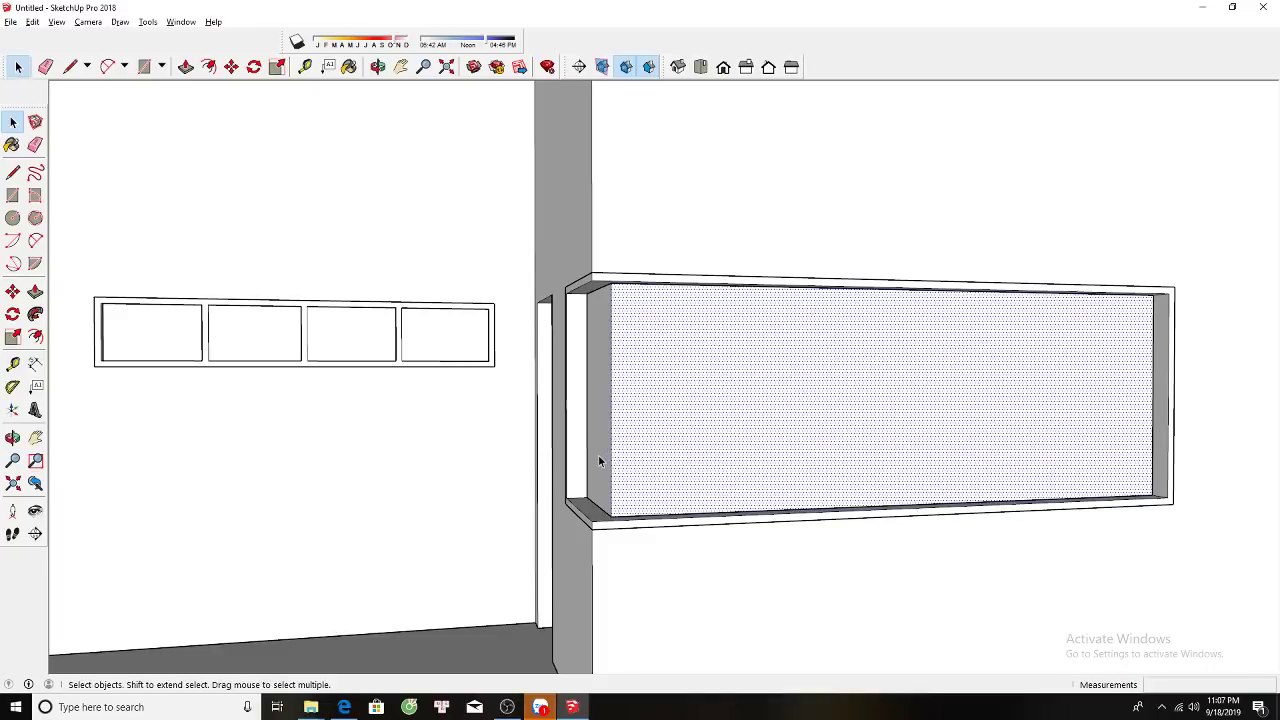
Push/Pull the opening's face 50 mm, then 20 mm.
key("p")
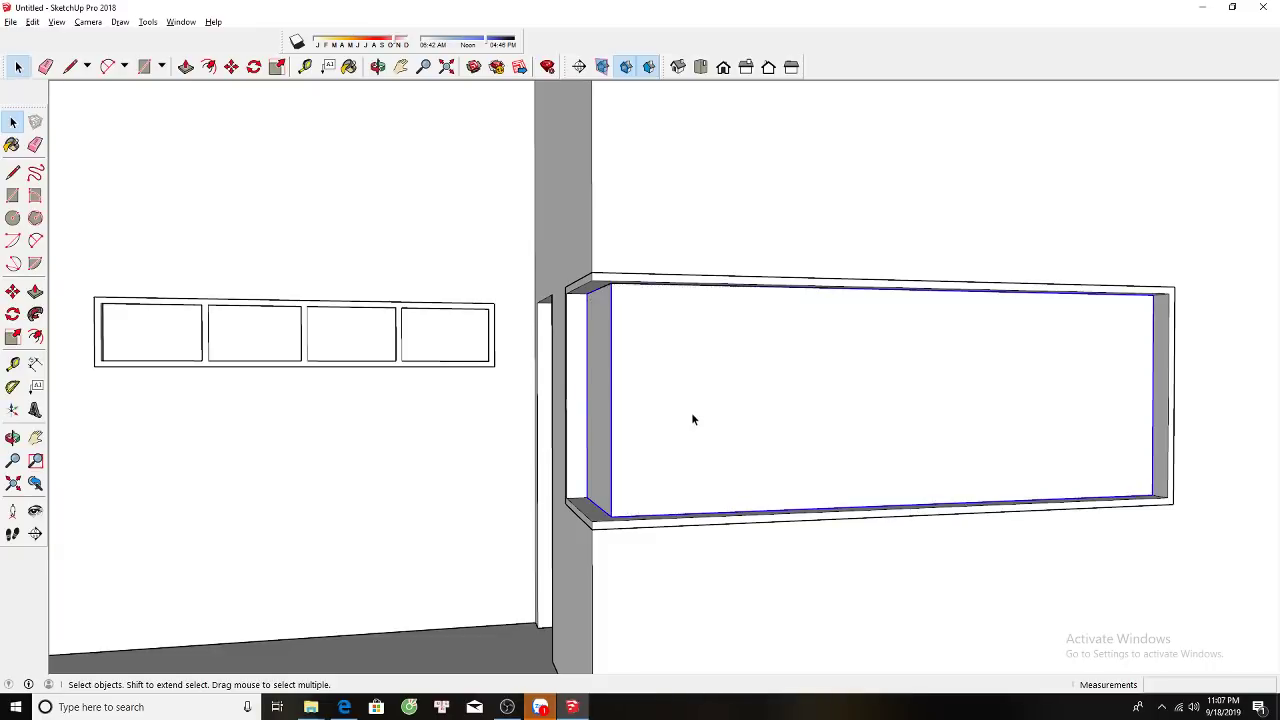
middle_click_drag(691, 420, 690, 517)
scroll(662, 545, "up", 2)
type("50")
key("Return")
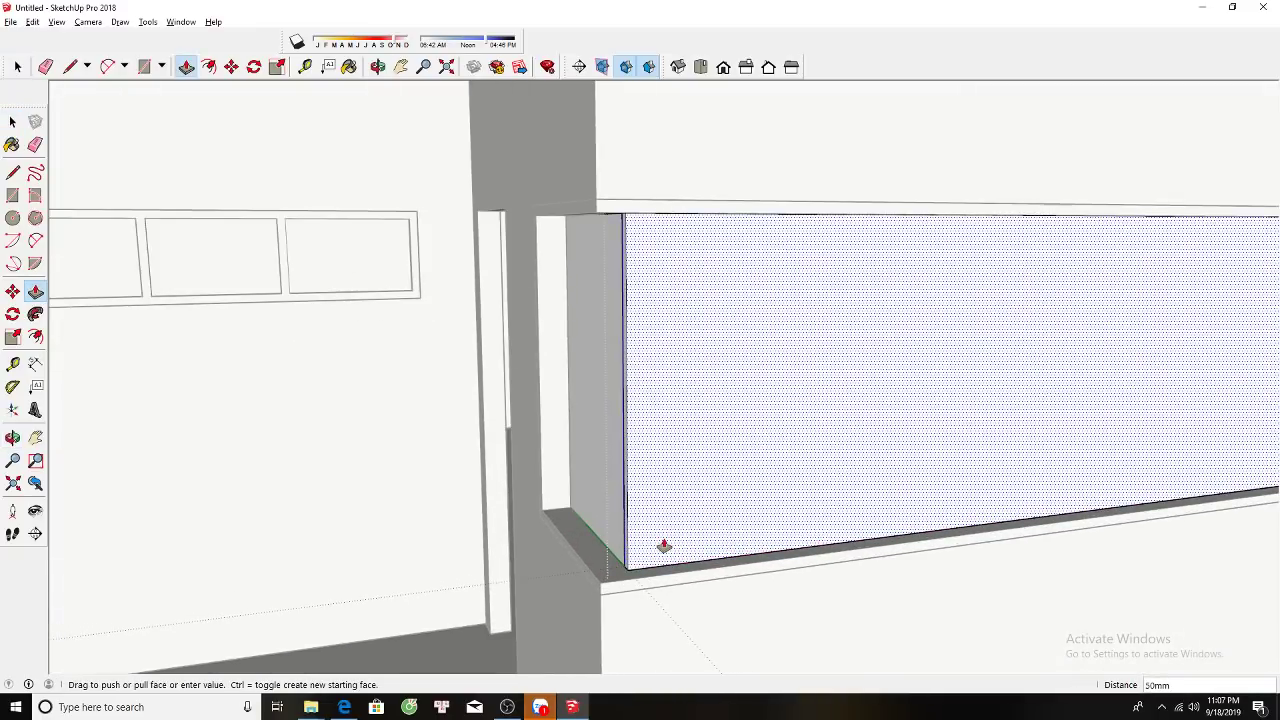
type("20")
key("Return")
scroll(611, 526, "up", 1)
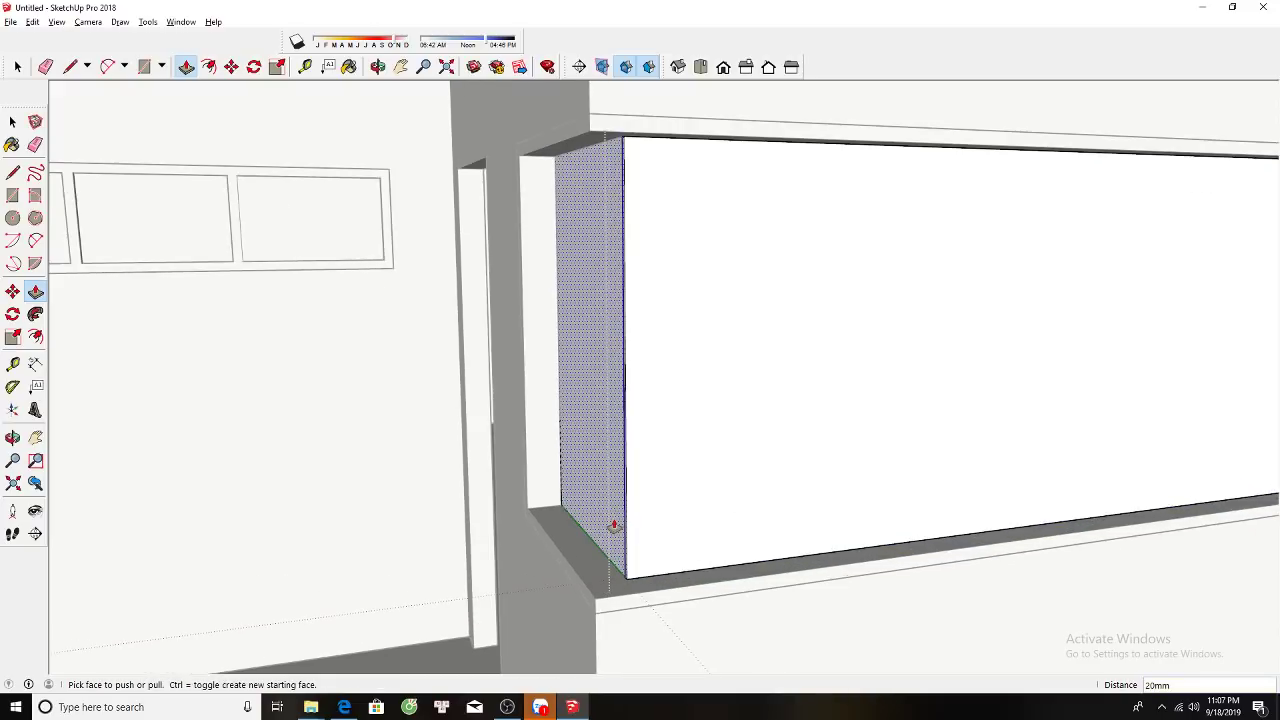
scroll(607, 527, "up", 1)
Window-select the window box's narrow side face for moving.
key("space")
scroll(606, 528, "down", 2)
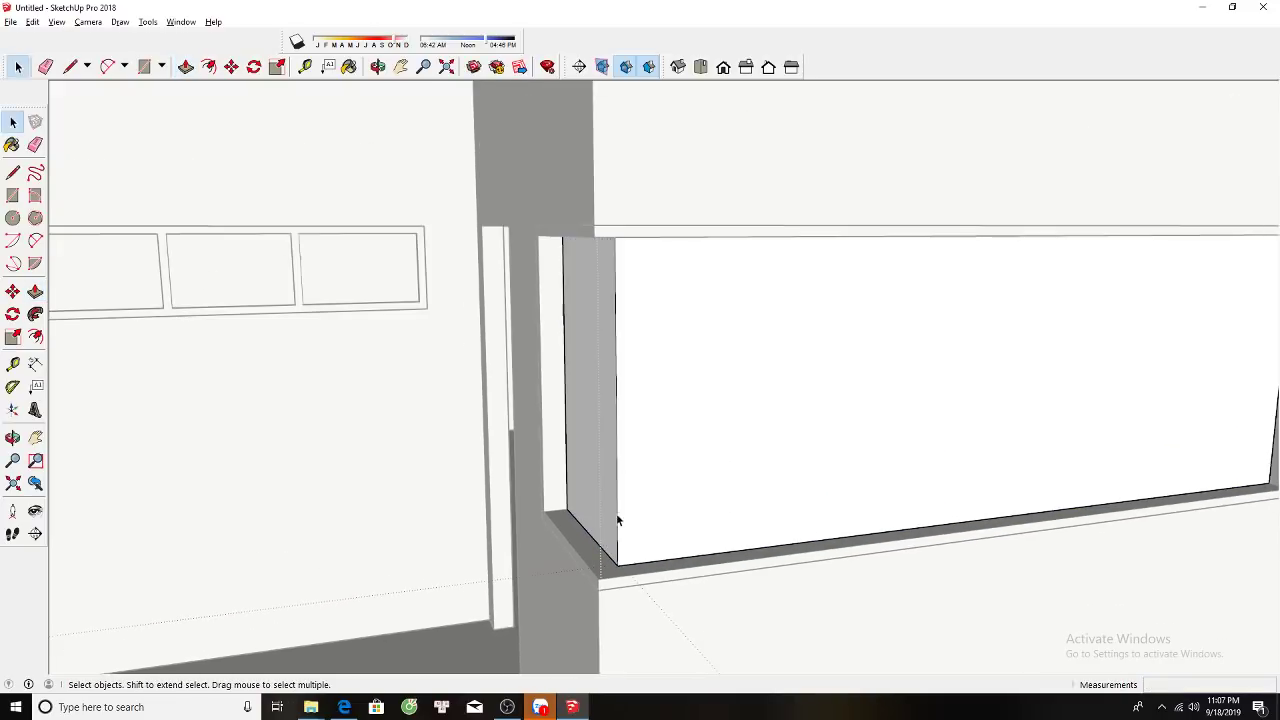
scroll(610, 440, "down", 3)
middle_click_drag(585, 443, 575, 440)
key("space")
left_click_drag(543, 263, 611, 529)
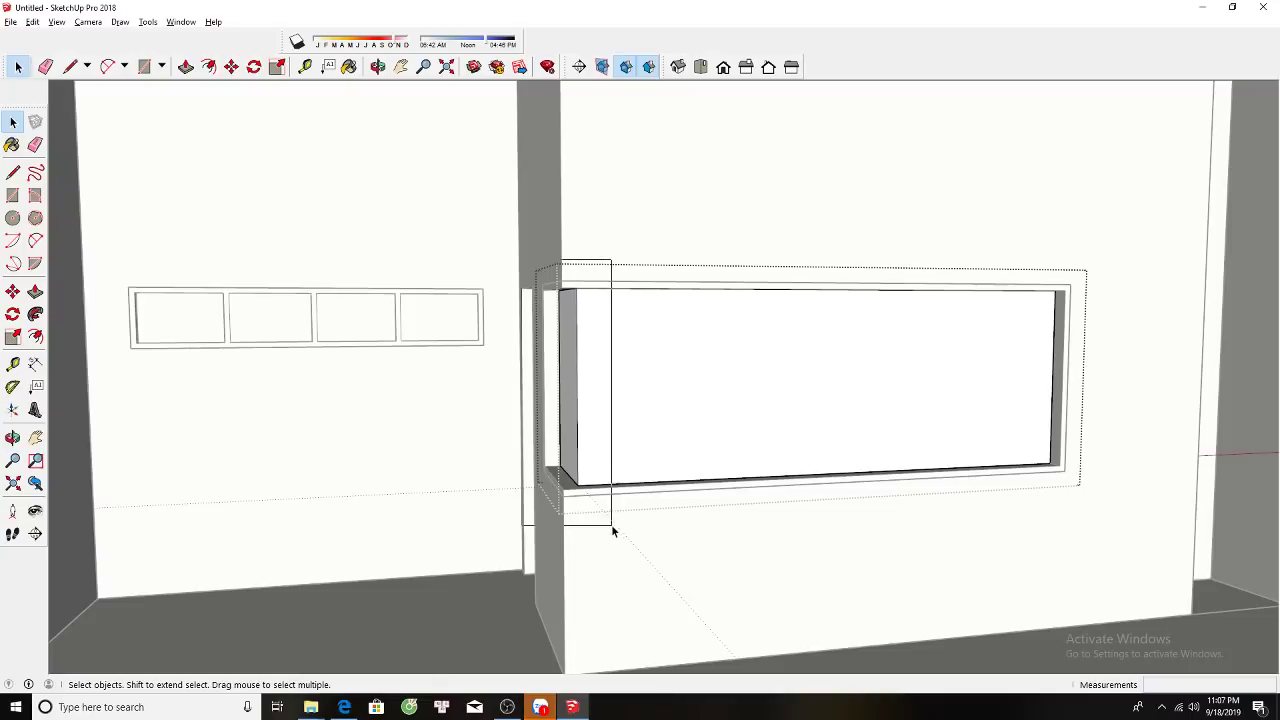
key("m")
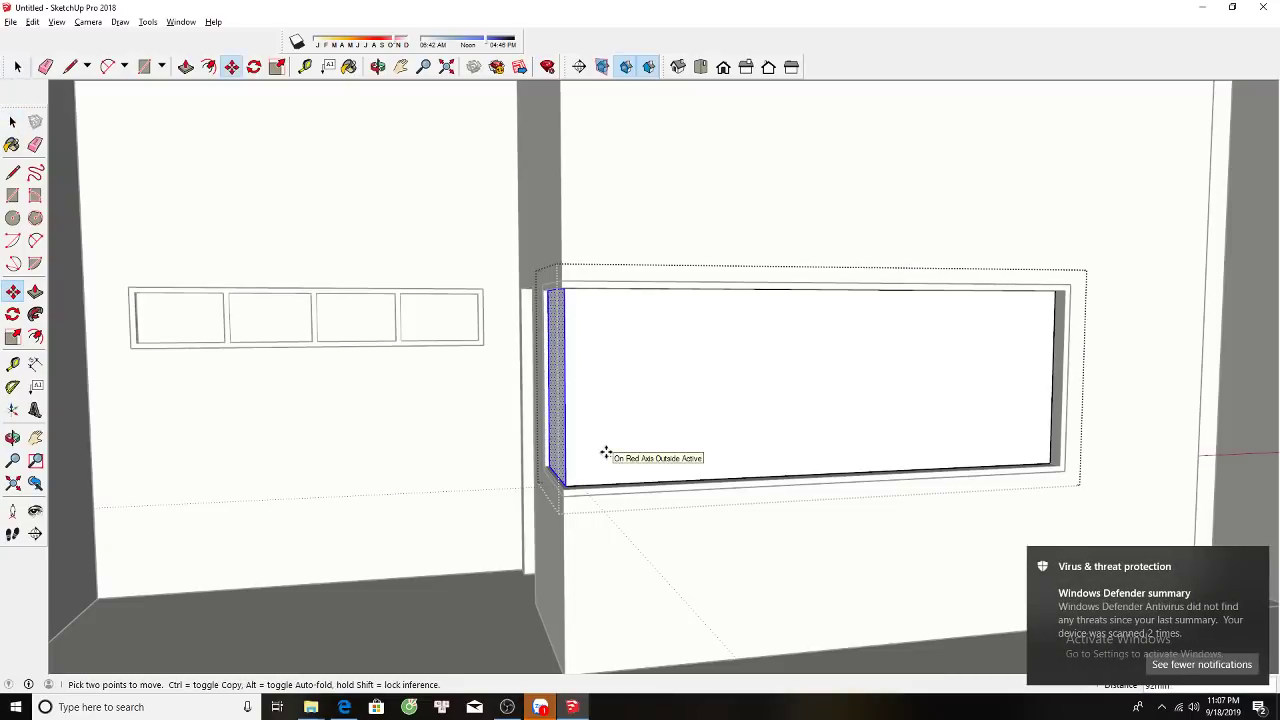
mouse_move(606, 450)
middle_mouse_down()
mouse_move(714, 509)
mouse_move(894, 460)
middle_mouse_up()
scroll(919, 390, "up", 3)
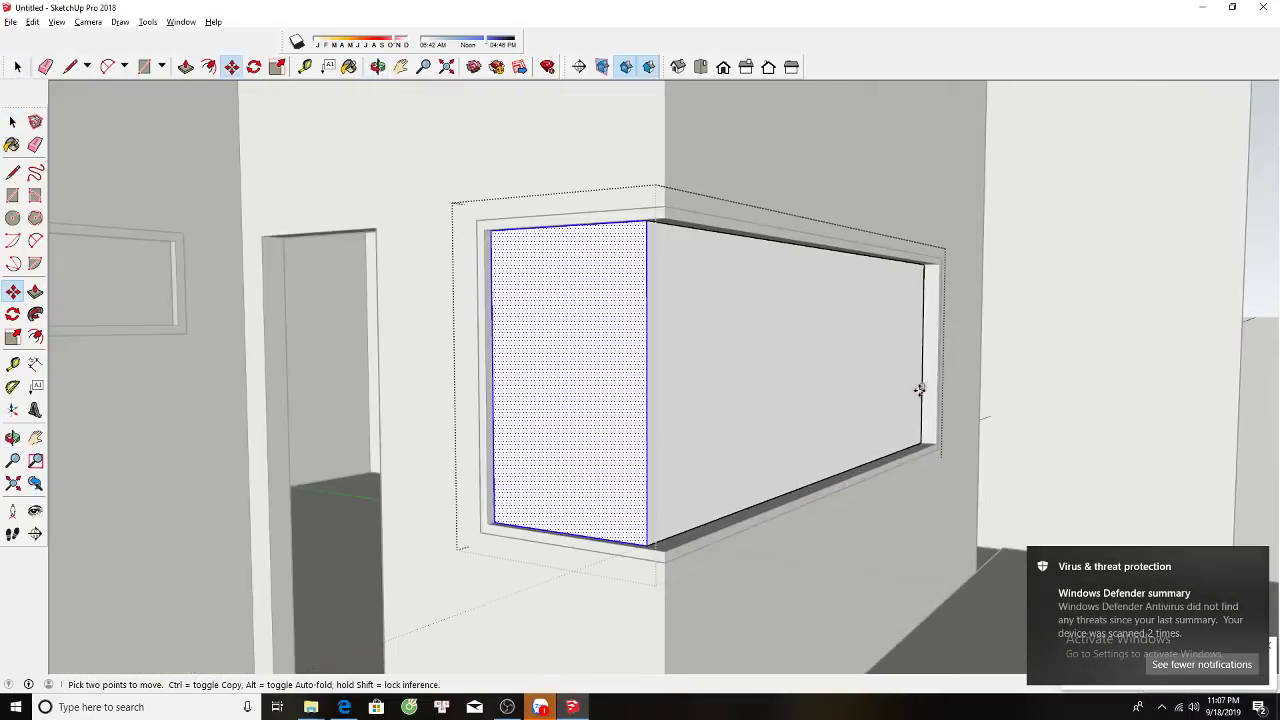
scroll(919, 390, "up", 2)
Move the window box's right side face into place and view the whole front.
key("space")
middle_click_drag(608, 126, 817, 157)
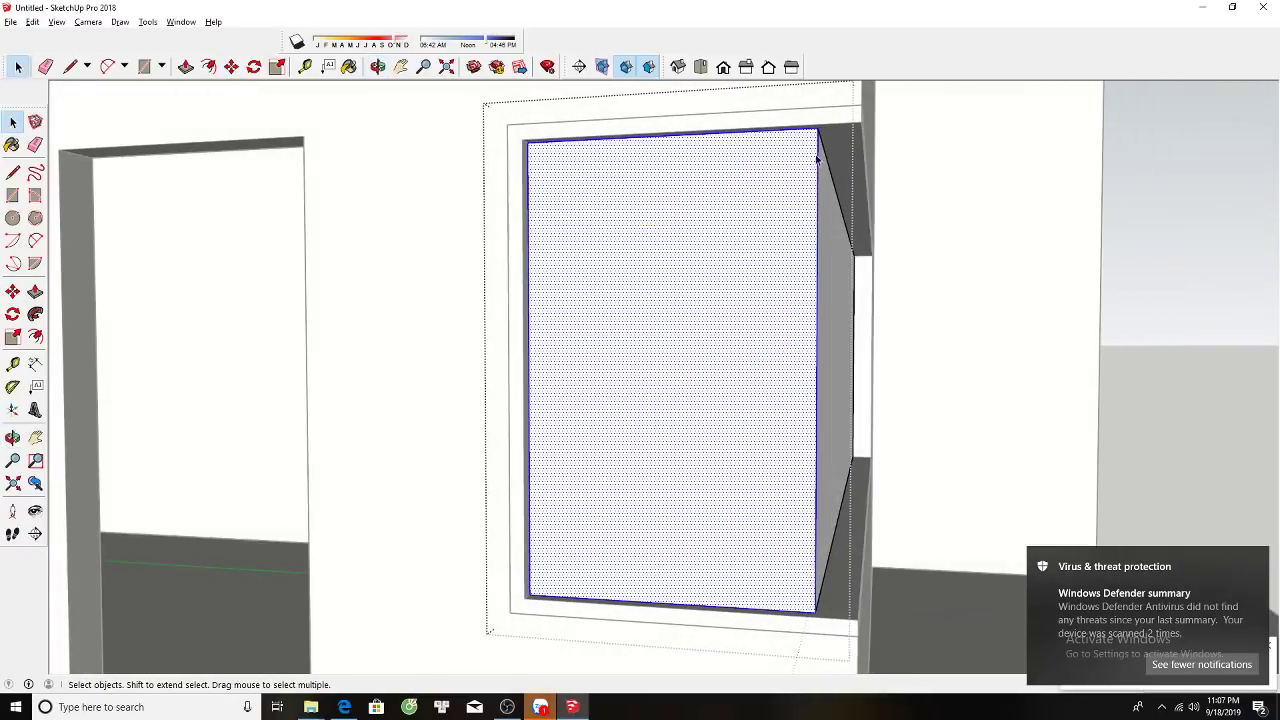
left_click_drag(771, 110, 896, 661)
key("m")
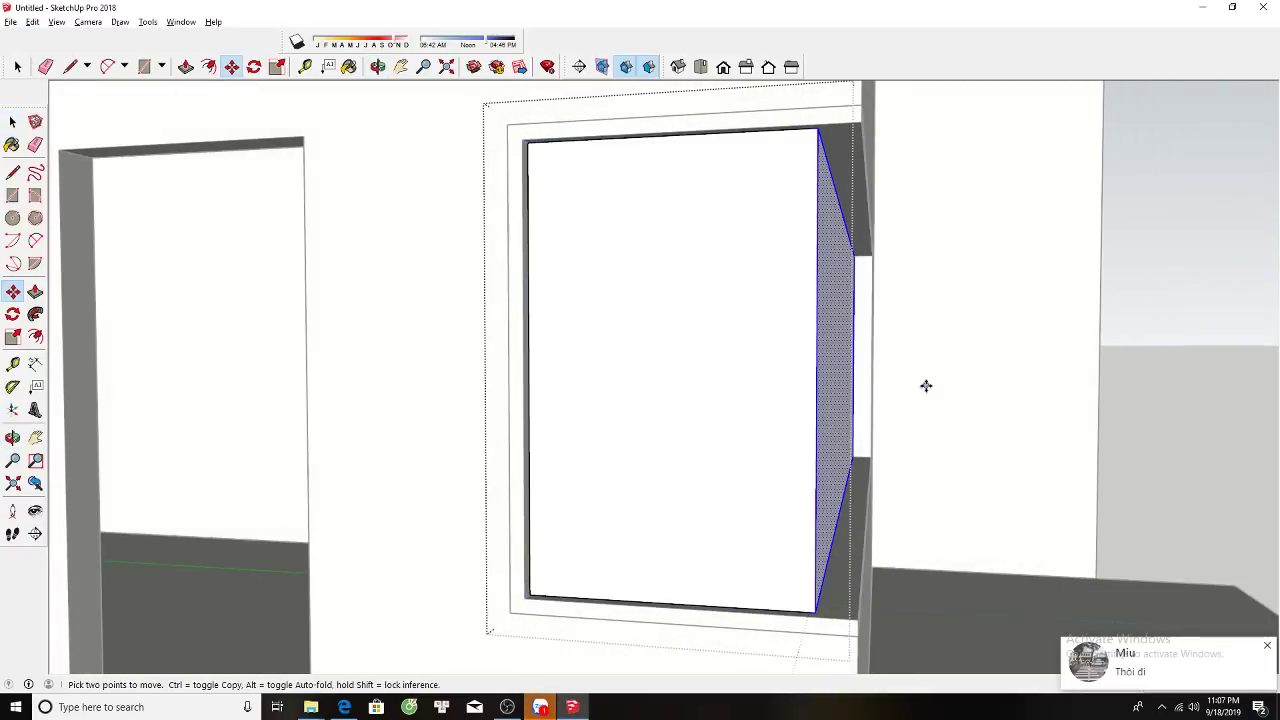
left_click(924, 385)
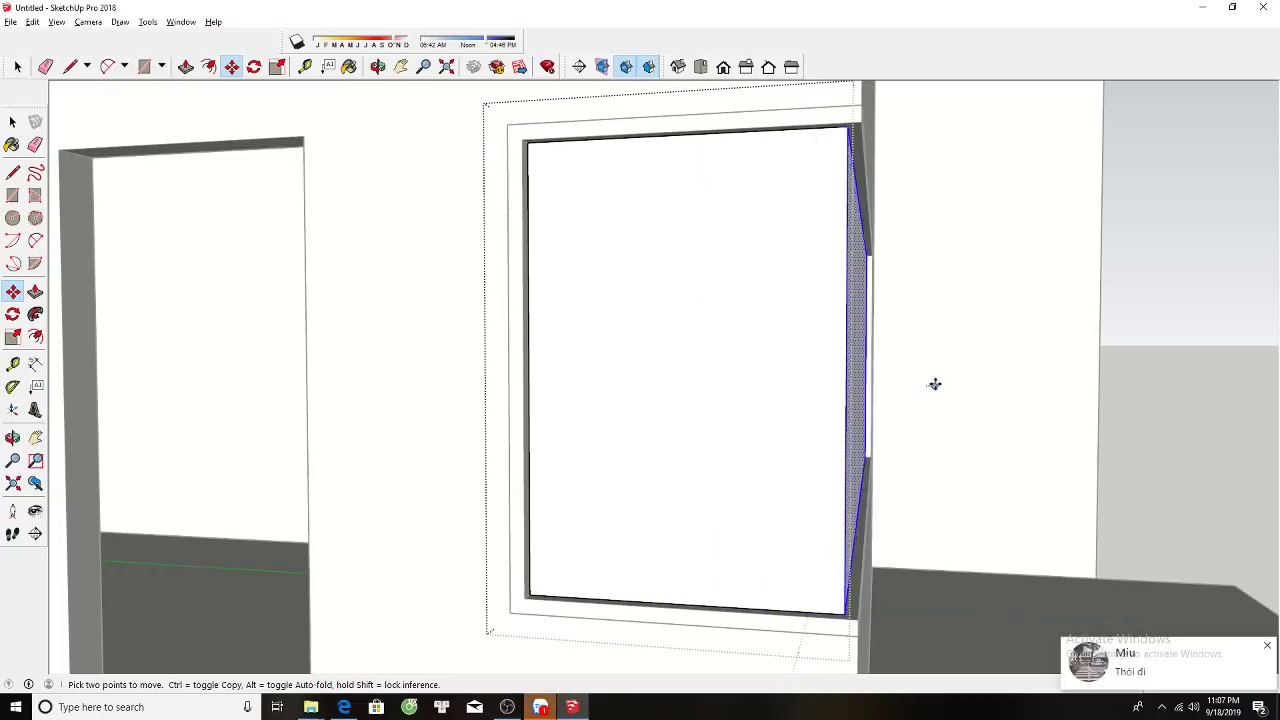
left_click(934, 384)
middle_click_drag(934, 384, 714, 483)
key("space")
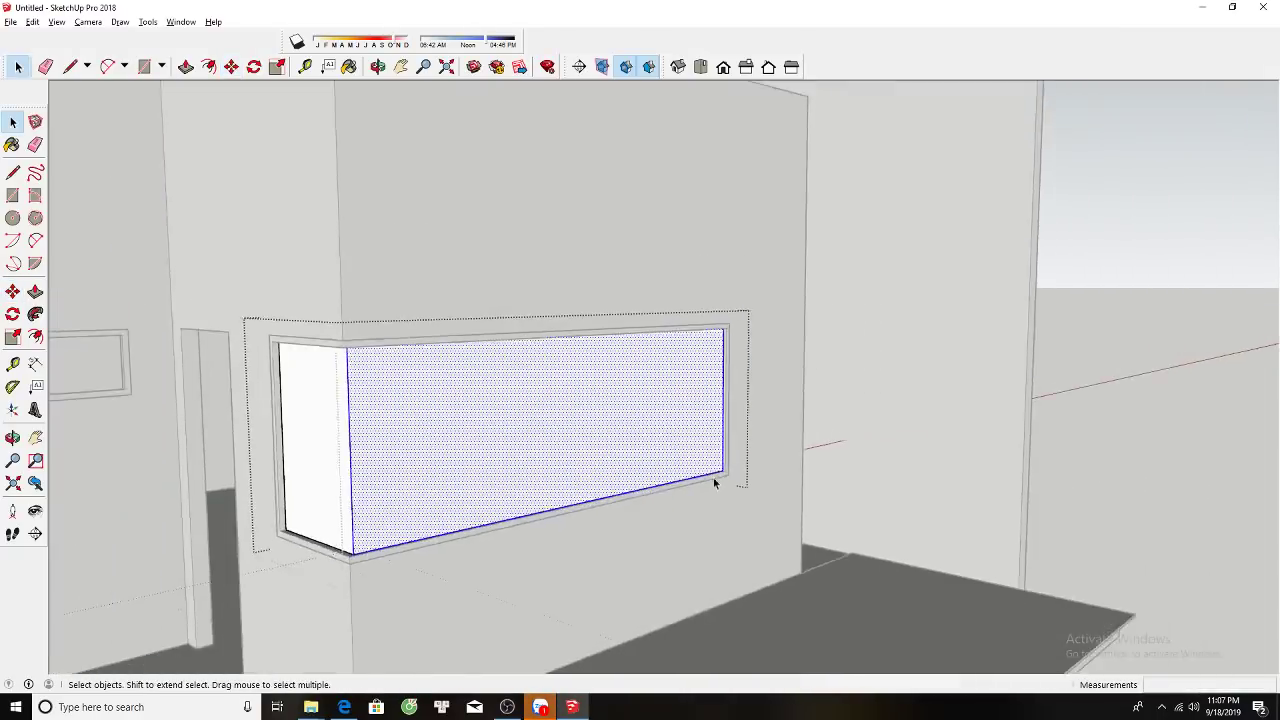
scroll(714, 483, "down", 5)
middle_click_drag(671, 423, 589, 486, "shift")
scroll(573, 517, "up", 2)
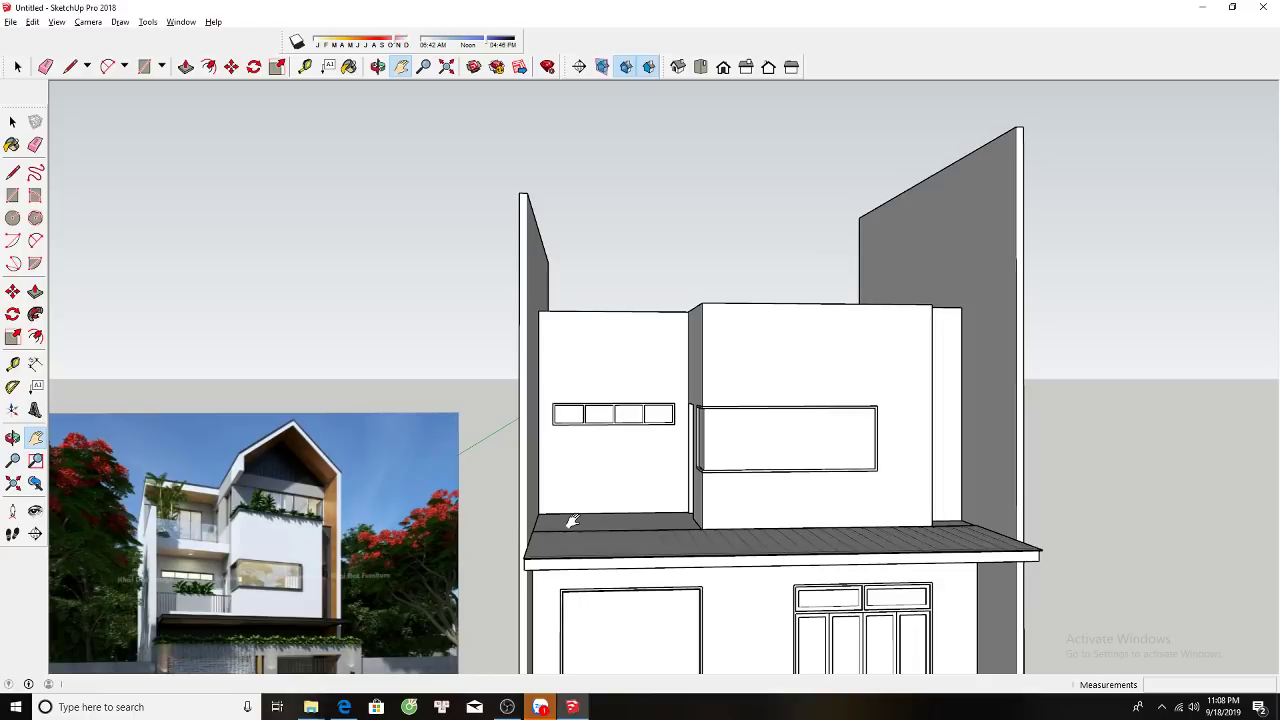
scroll(633, 484, "down", 2)
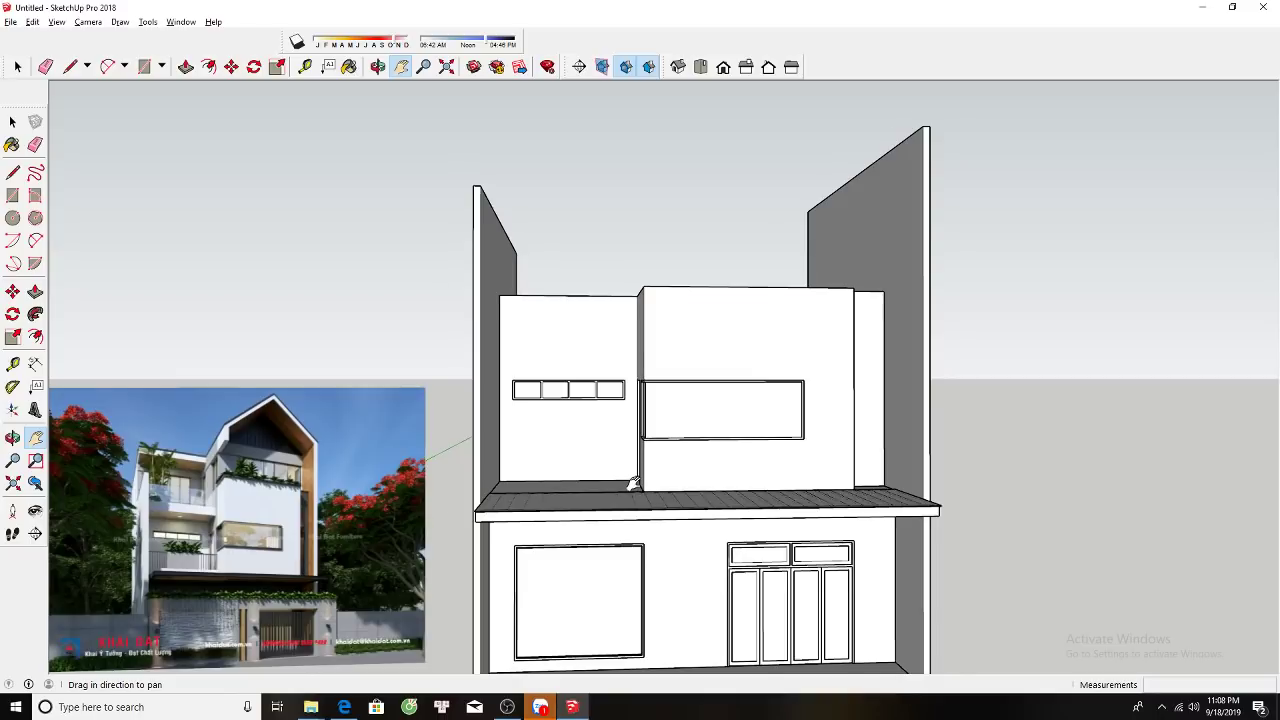
scroll(633, 484, "up", 1)
scroll(635, 450, "up", 1)
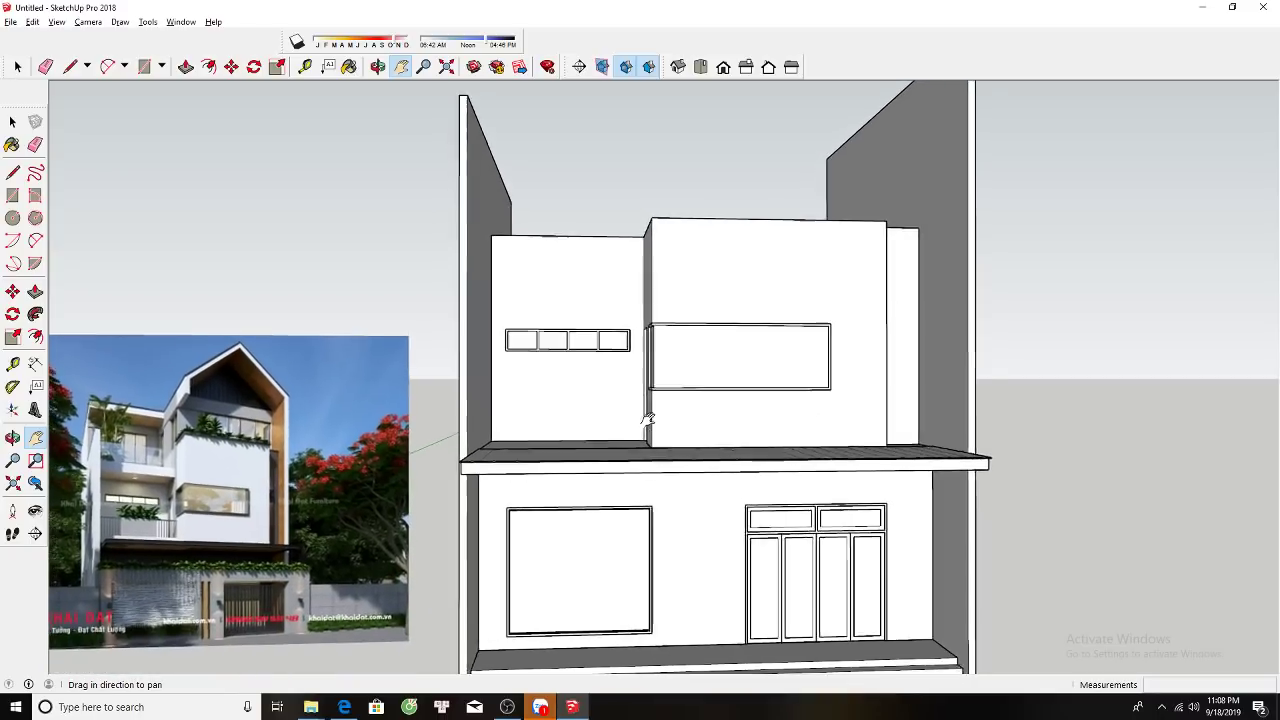
left_click_drag(636, 430, 663, 400)
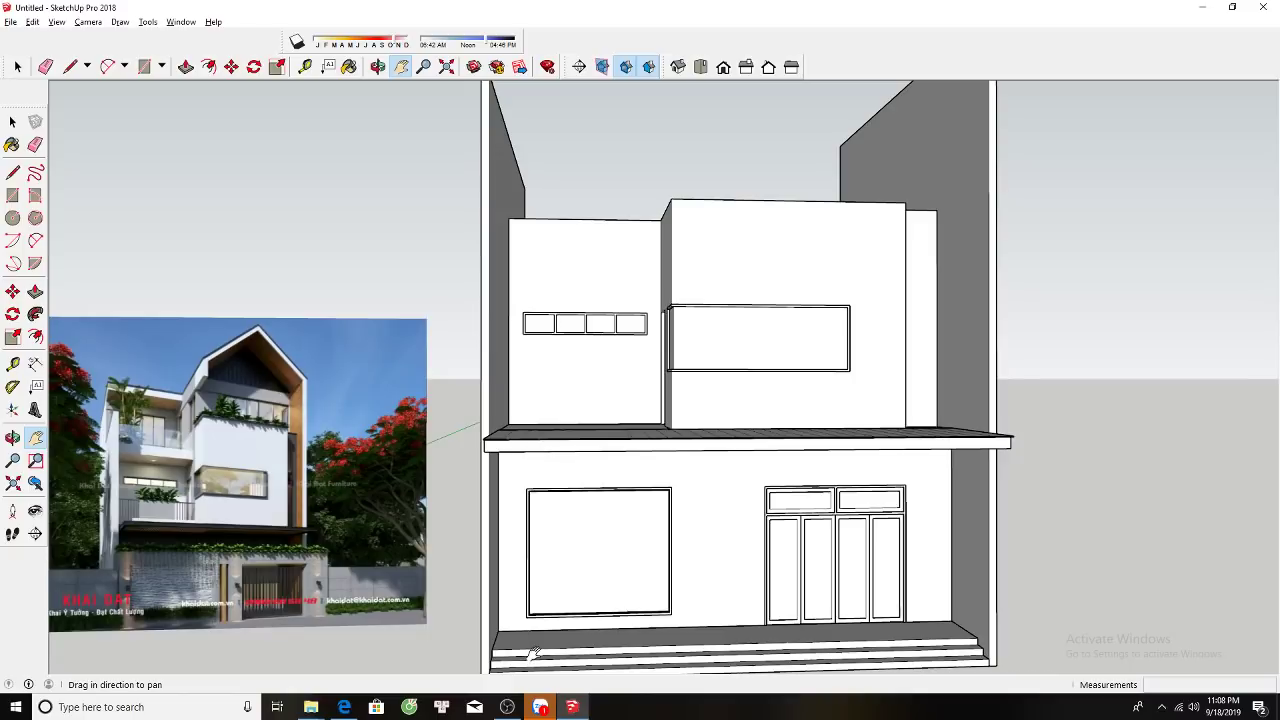
scroll(236, 471, "up", 2)
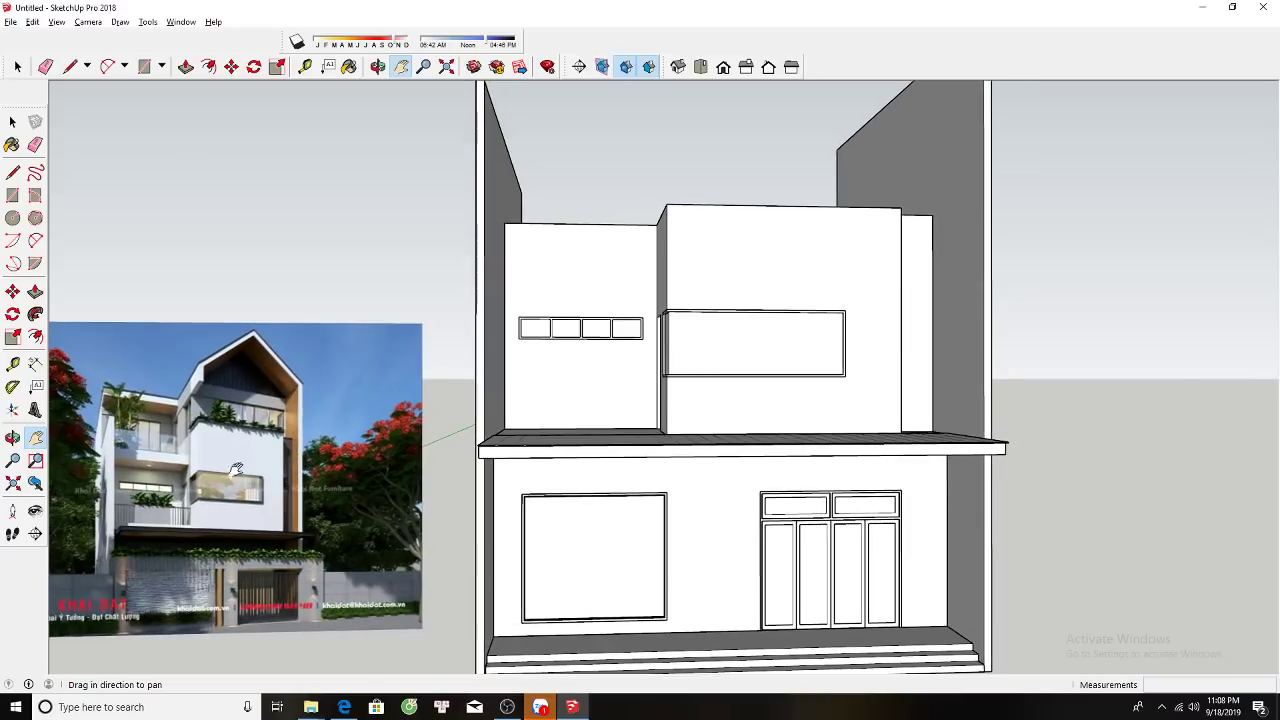
scroll(219, 463, "up", 3)
scroll(219, 463, "up", 2)
scroll(240, 444, "up", 1)
scroll(240, 444, "up", 1)
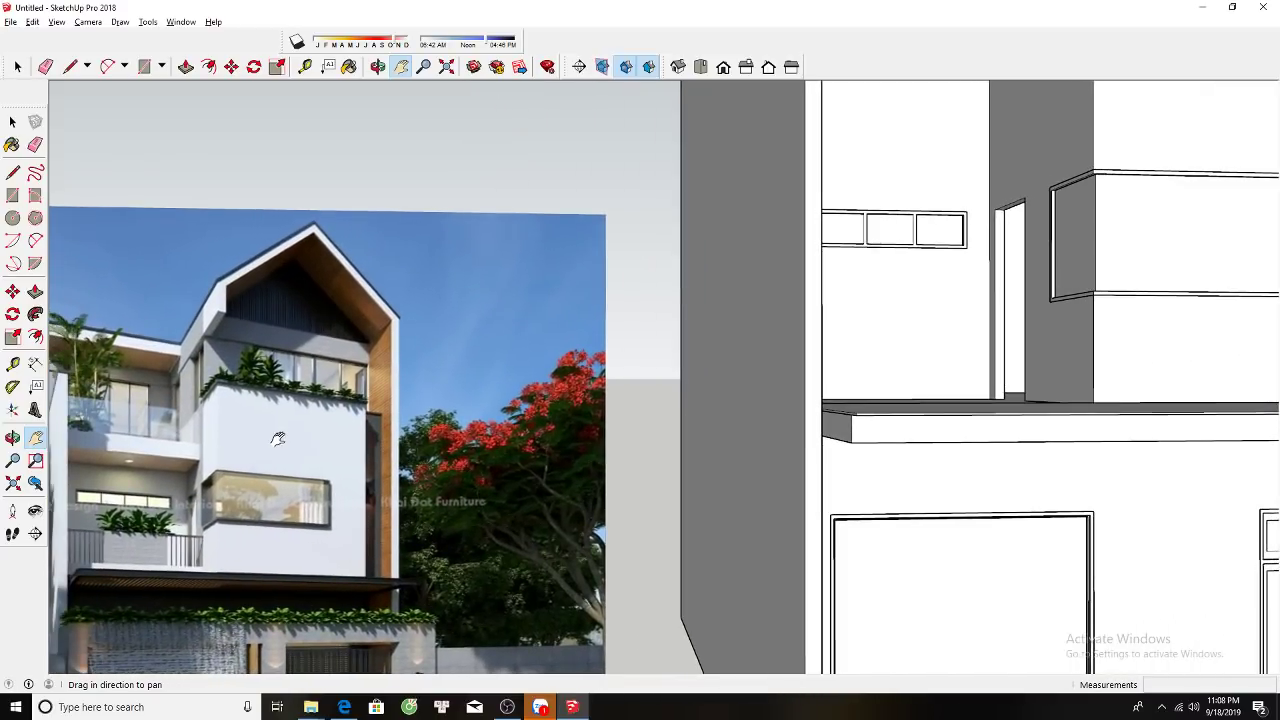
scroll(219, 358, "up", 2)
scroll(221, 358, "up", 2)
scroll(222, 358, "up", 2)
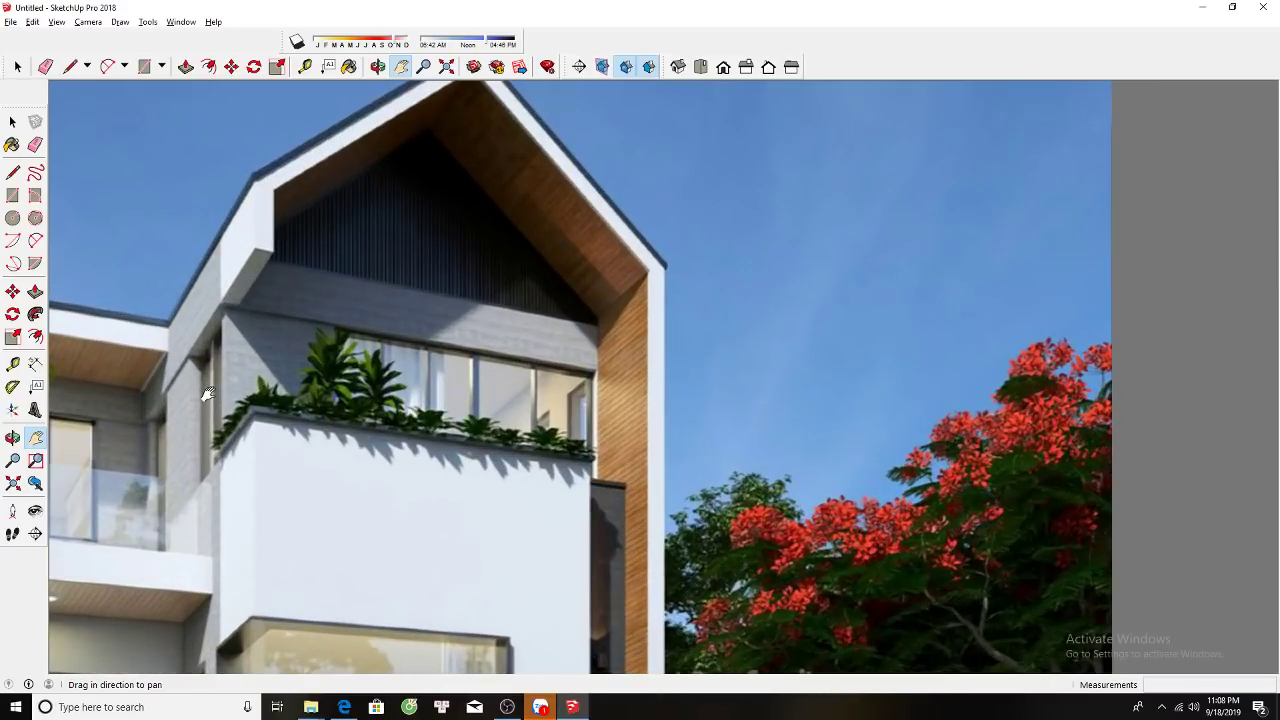
scroll(206, 393, "down", 2)
scroll(206, 393, "down", 3)
scroll(206, 393, "down", 1)
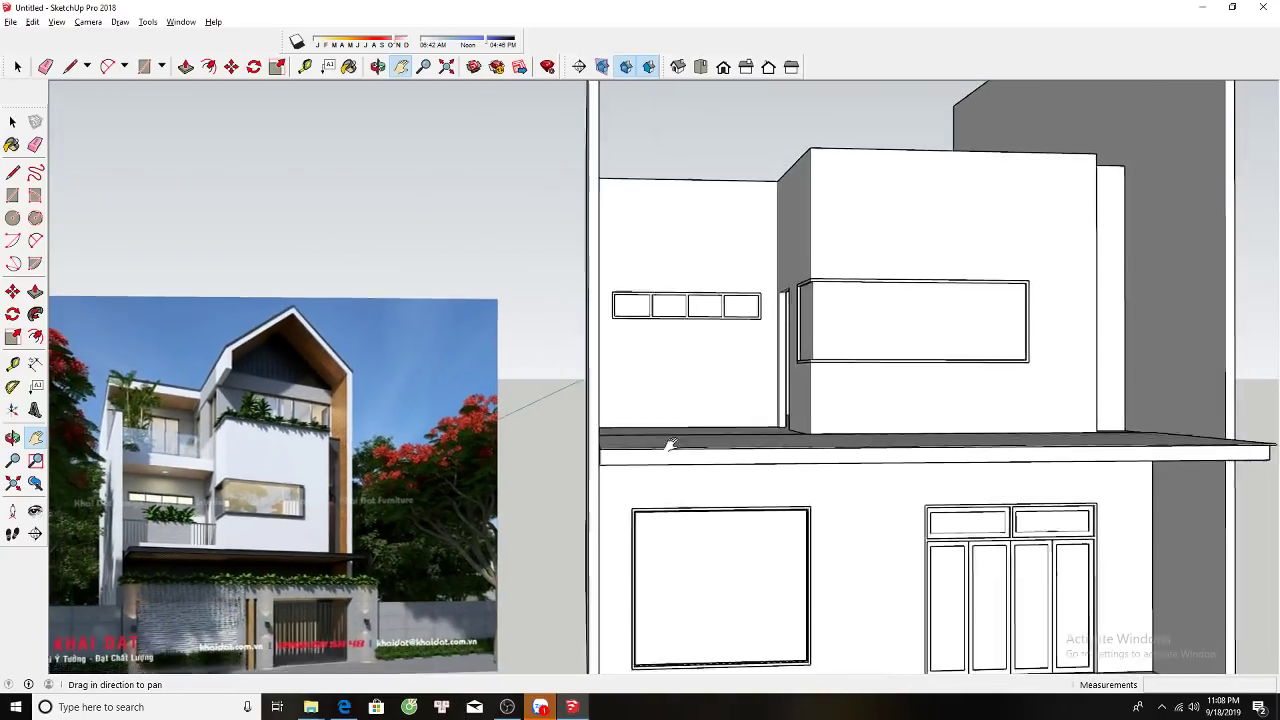
scroll(645, 441, "up", 1)
Draw a rectangle on the roof slab in front of the left upper volume.
middle_click_drag(666, 423, 660, 503)
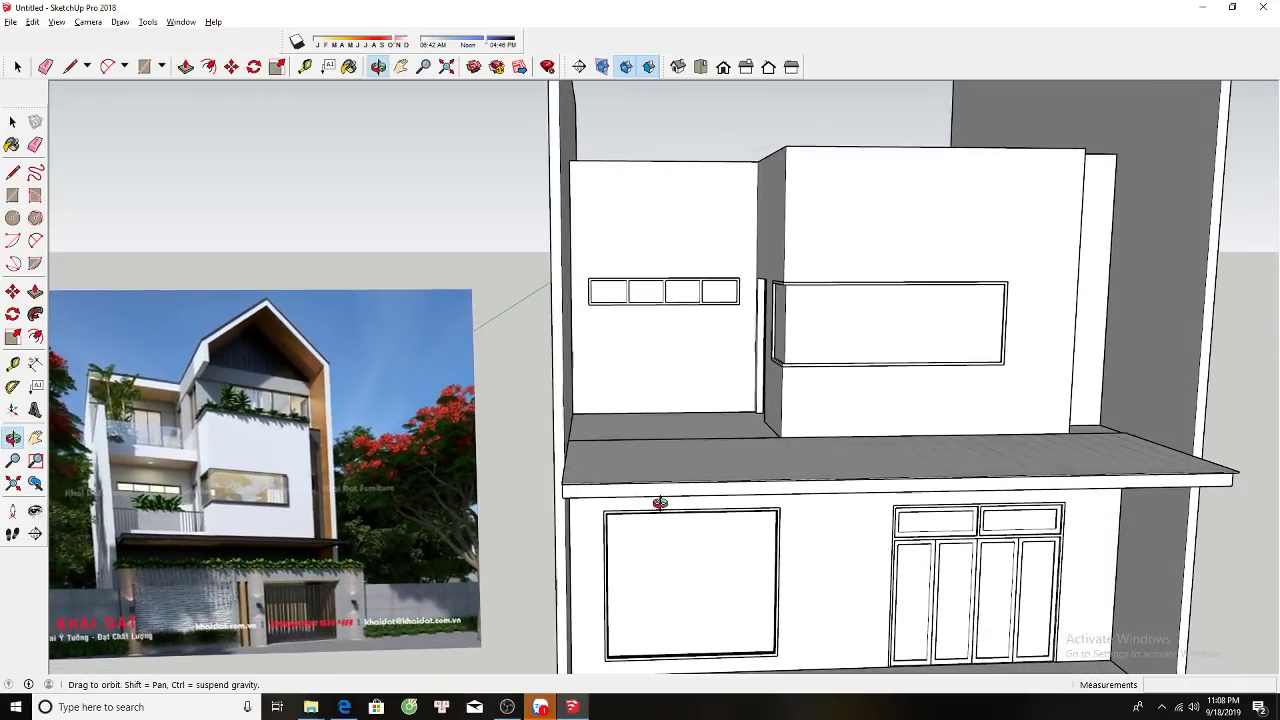
key("r")
left_click(781, 363)
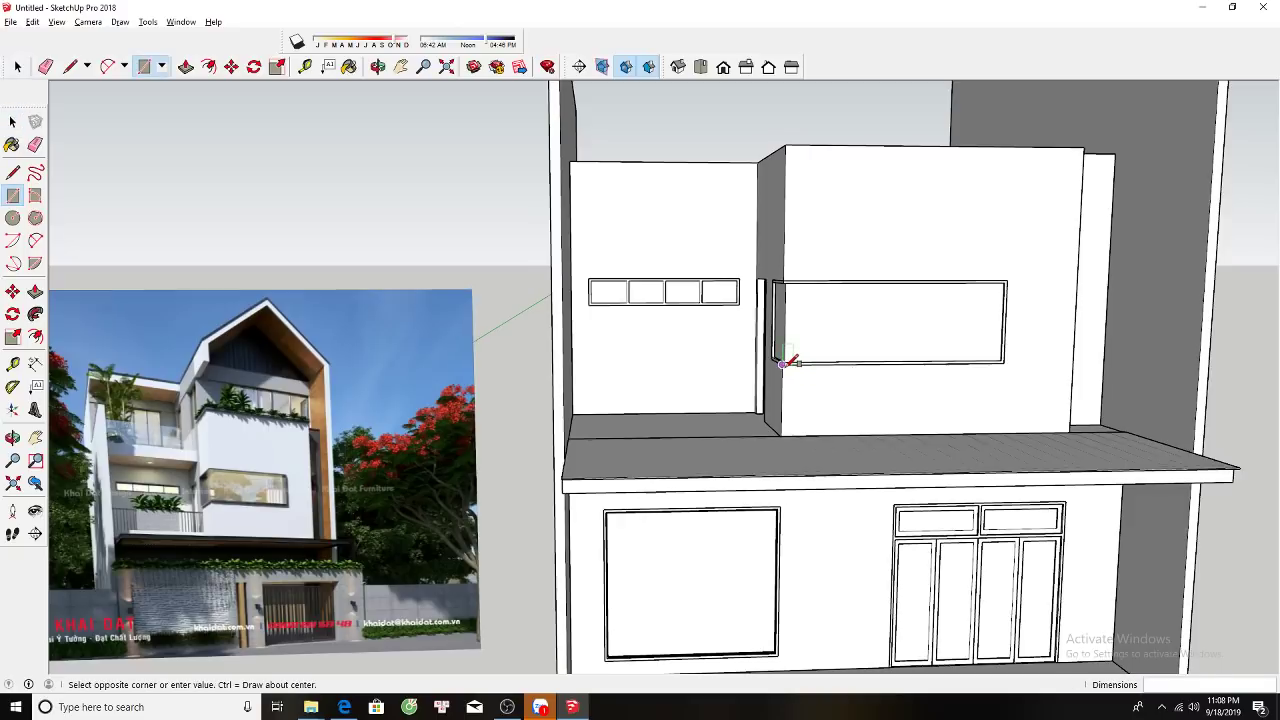
scroll(577, 431, "up", 1)
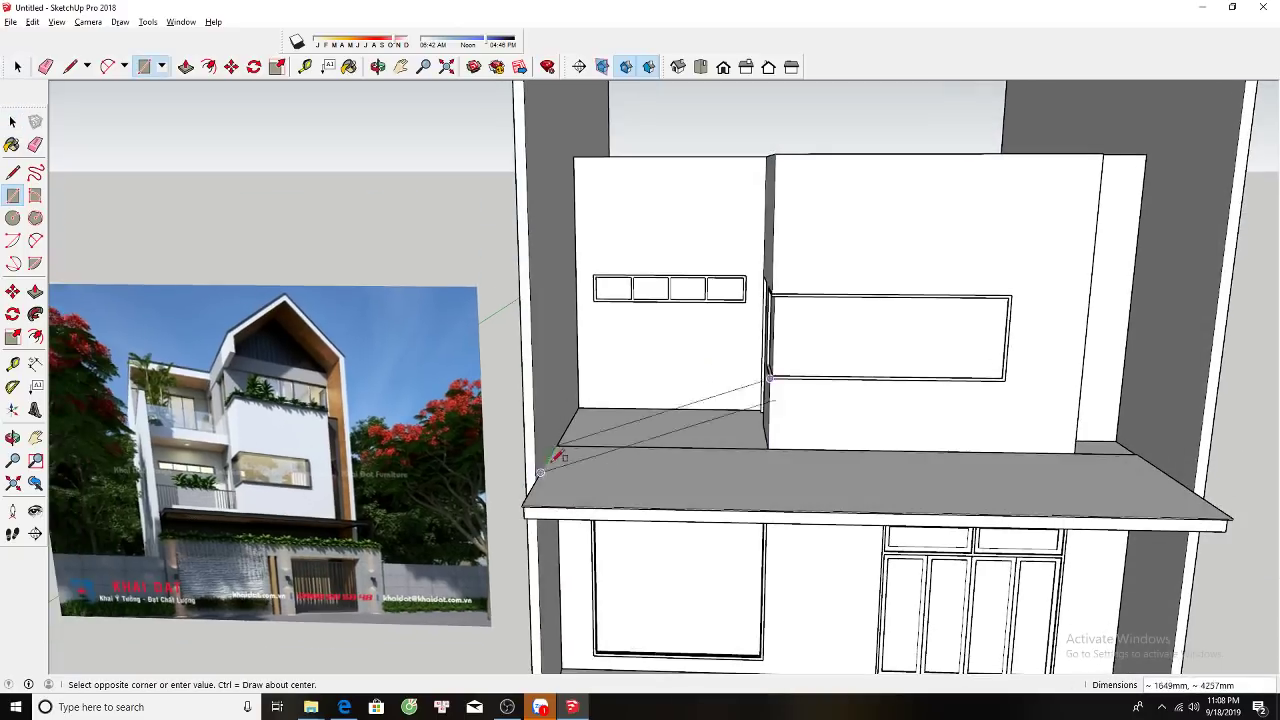
scroll(570, 436, "up", 2)
left_click(556, 446)
key("space")
scroll(715, 416, "down", 3)
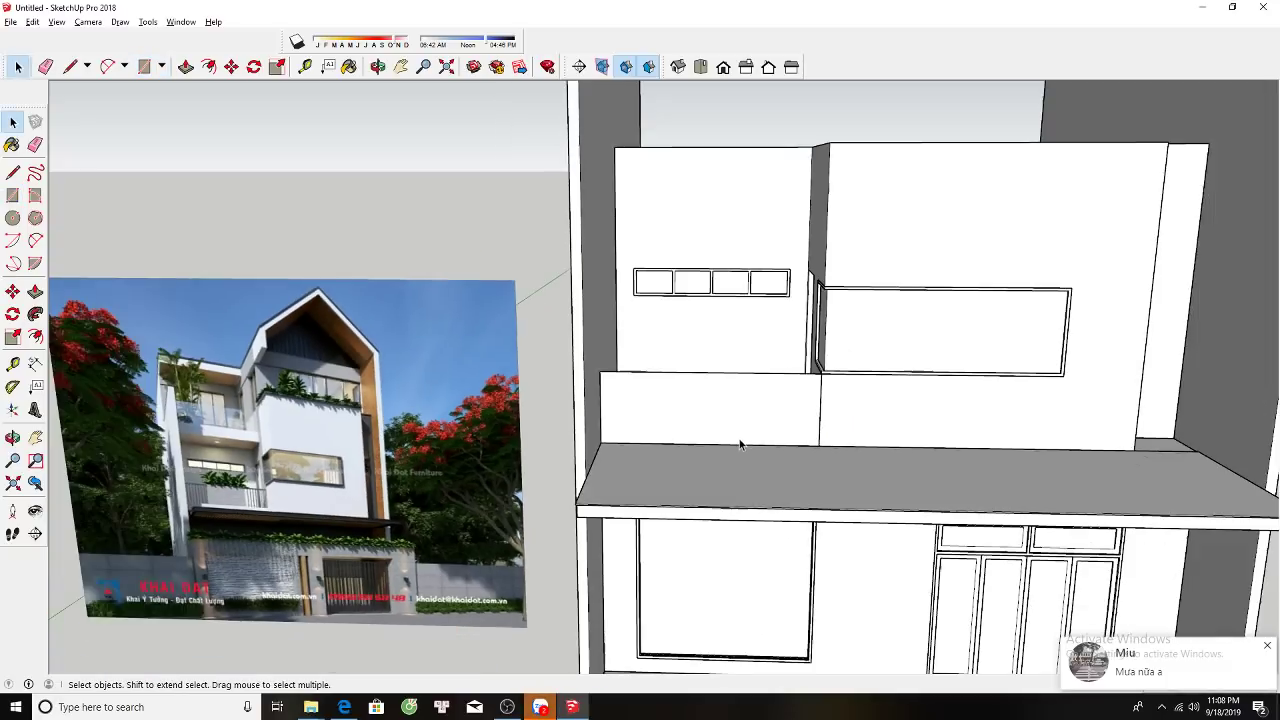
left_click(715, 416)
mouse_move(733, 427)
middle_mouse_down()
mouse_move(751, 449)
mouse_move(757, 423)
mouse_move(620, 409)
mouse_move(629, 420)
middle_mouse_up()
left_click(763, 409)
Extrude the rectangle into a 50 mm slab.
key("p")
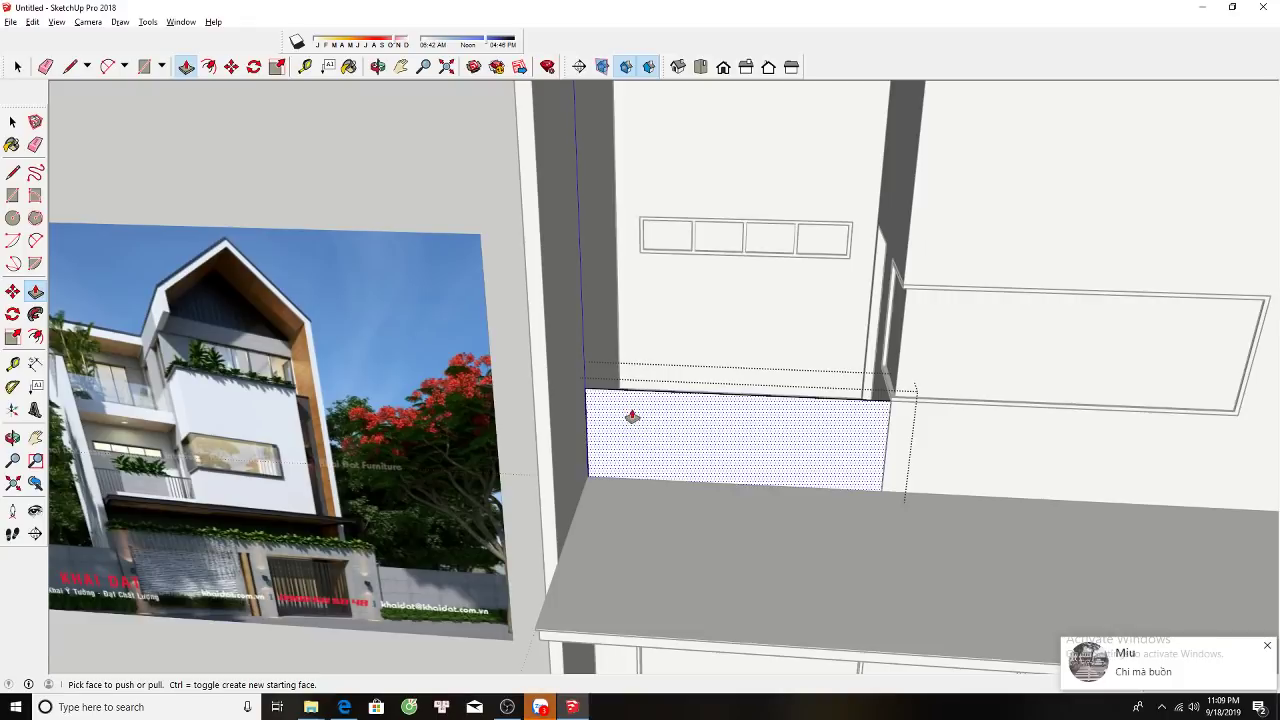
left_click(631, 419)
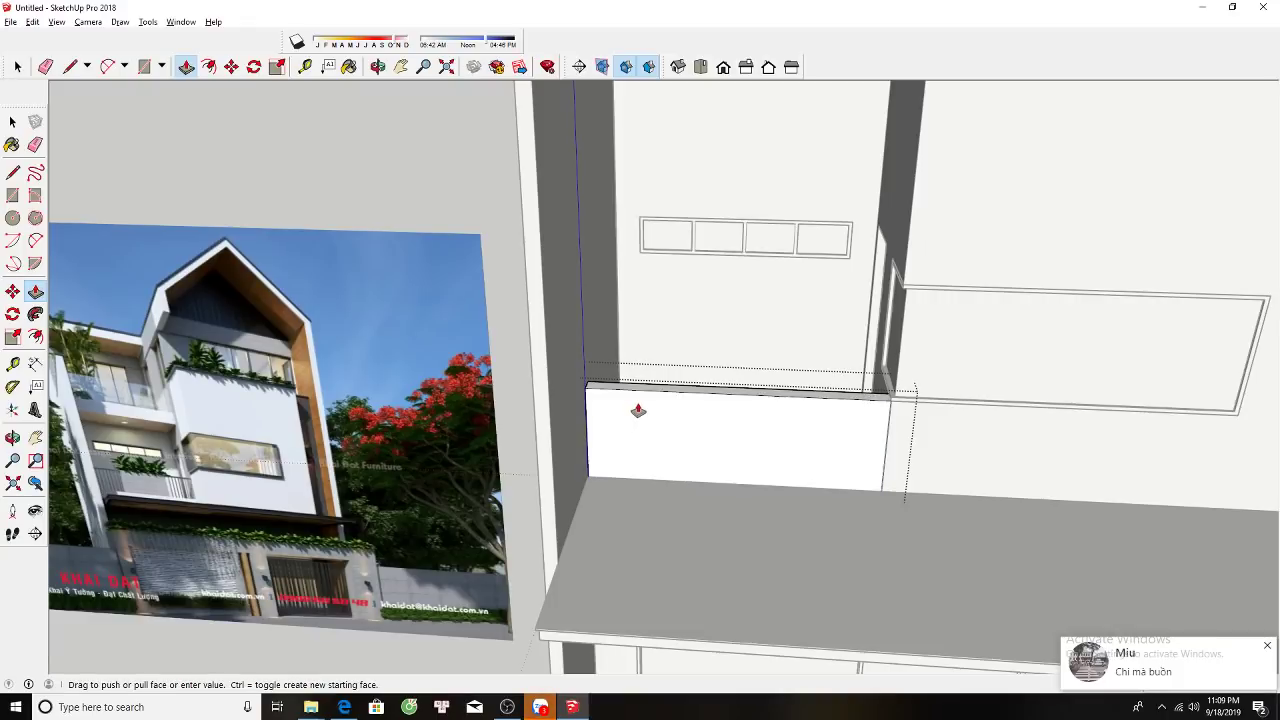
key("Escape")
key("space")
middle_click_drag(637, 402, 542, 484)
key("p")
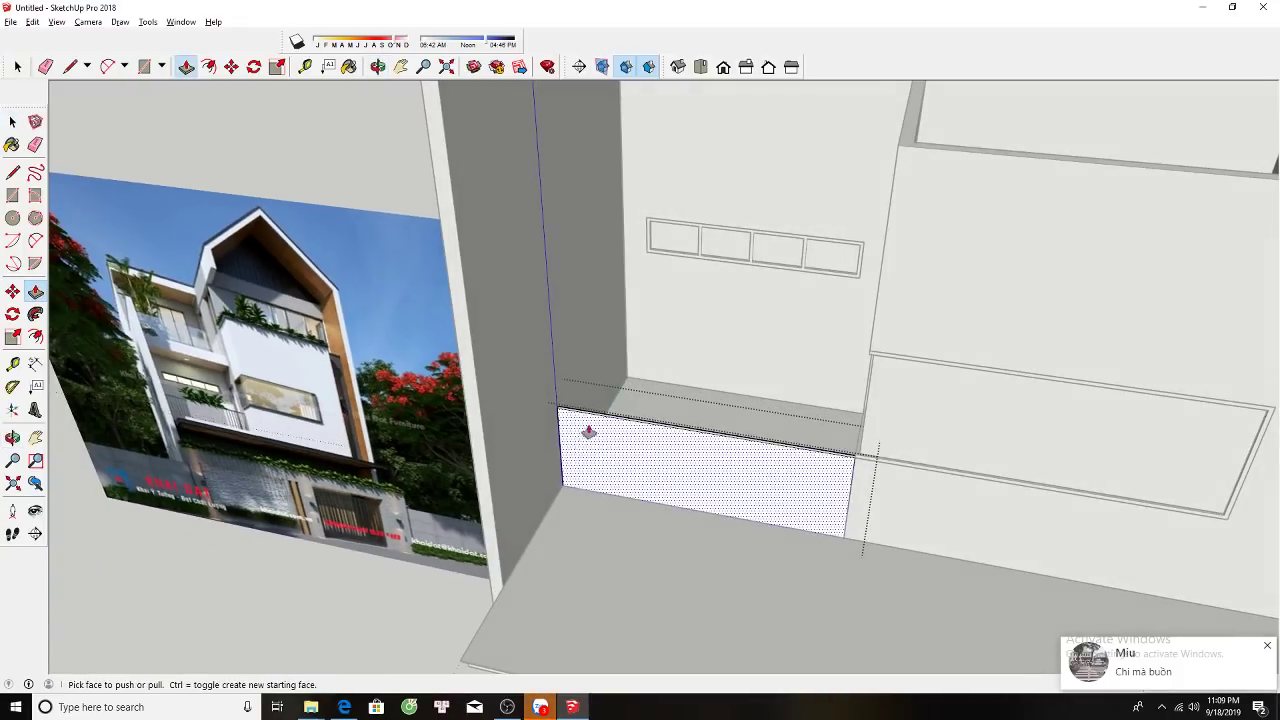
mouse_move(588, 431)
middle_mouse_down()
mouse_move(457, 457)
mouse_move(523, 420)
mouse_move(490, 400)
mouse_move(723, 254)
mouse_move(686, 323)
mouse_move(829, 209)
mouse_move(750, 391)
middle_mouse_up()
left_click(490, 400)
left_click(509, 398)
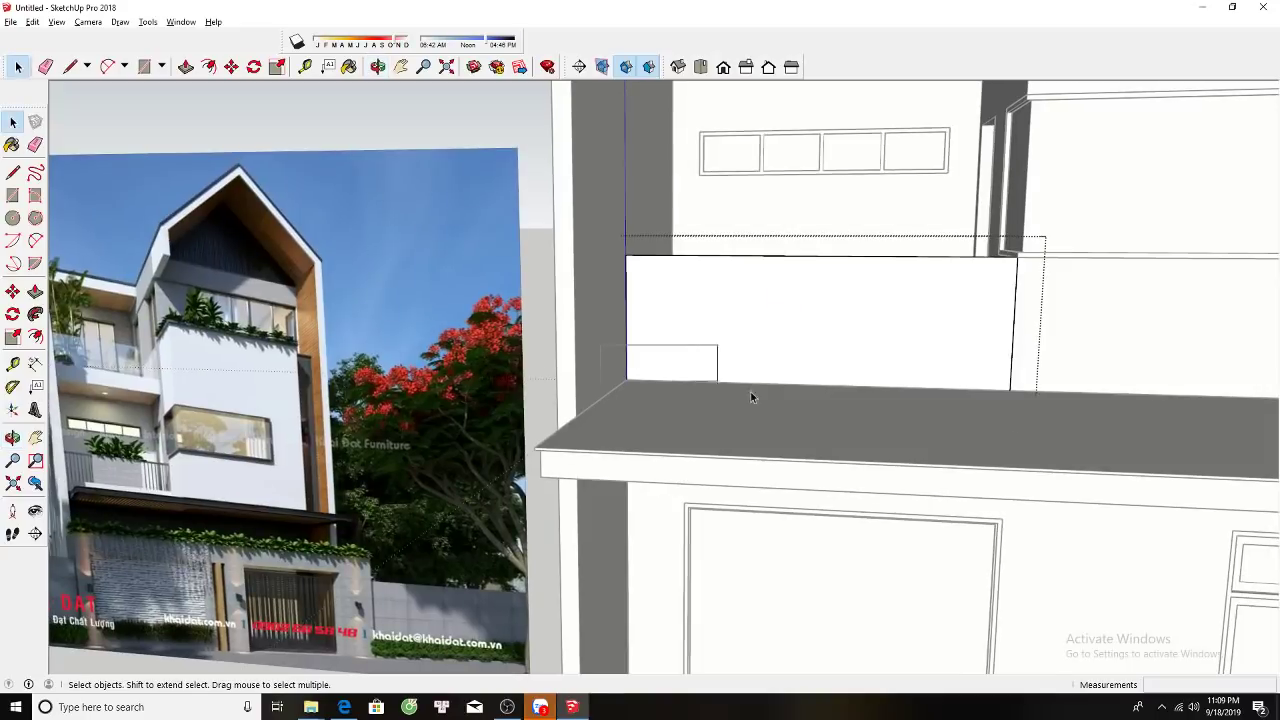
Lift the slab up to the ledge height above the roof deck.
key("m")
left_click(1054, 351)
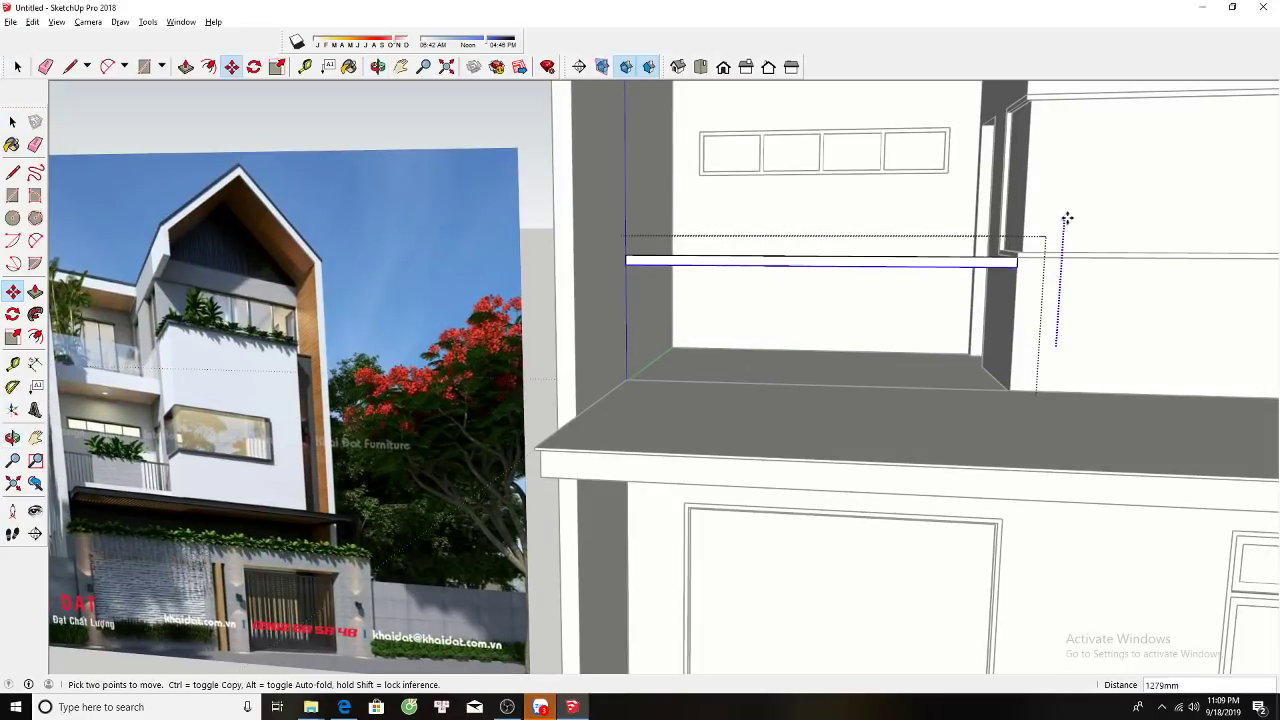
left_click(1068, 214)
key("space")
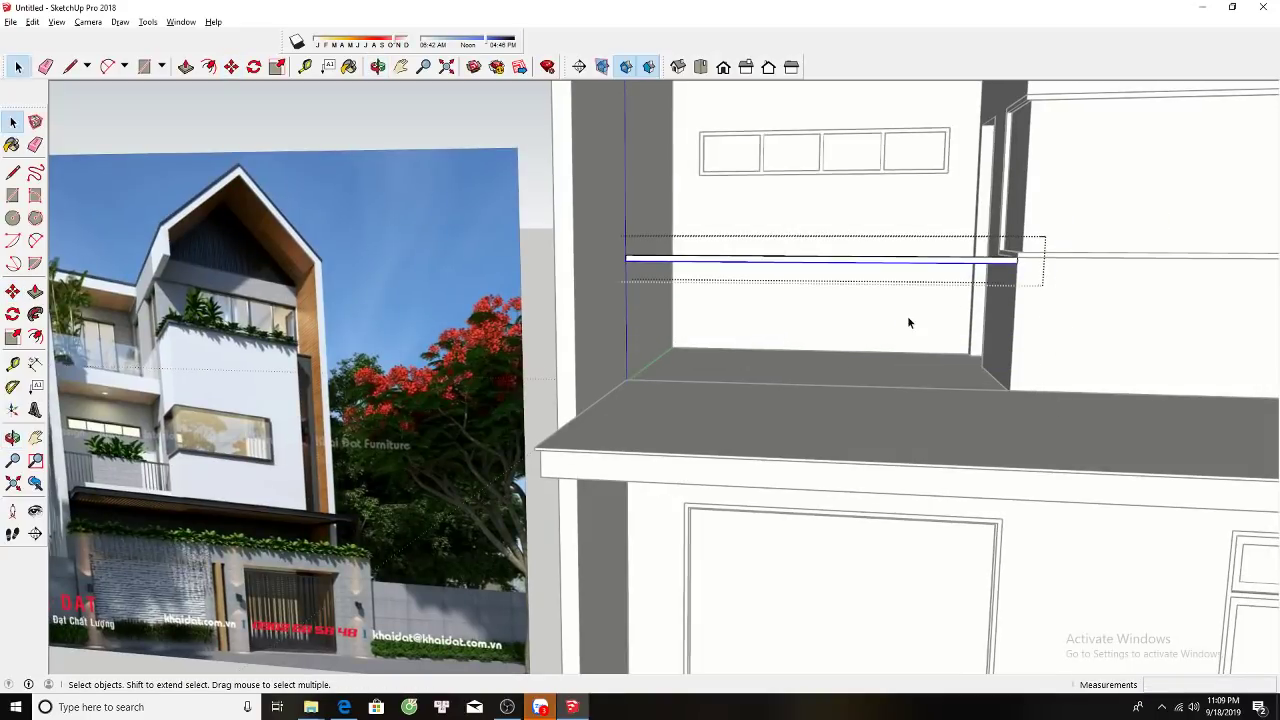
left_click(507, 707)
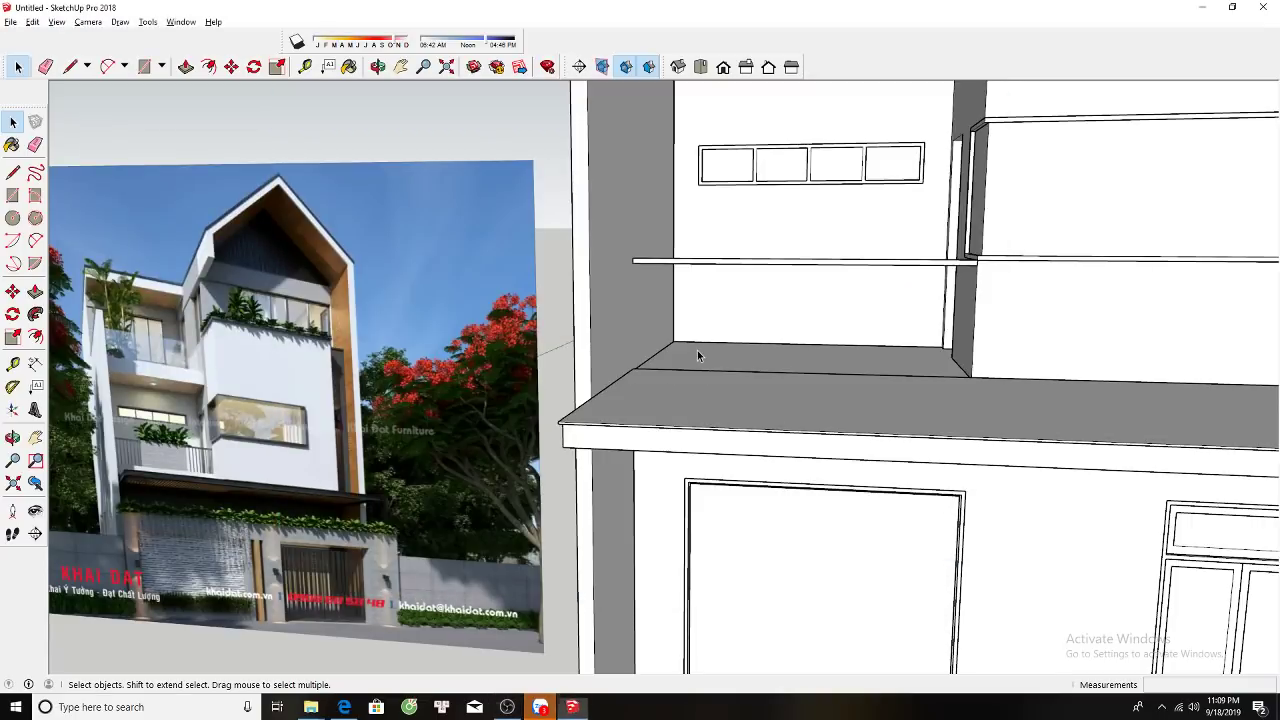
key("alt+Tab")
Draw a rectangle from the top rail's end down to the floor slab.
key("h")
scroll(703, 371, "up", 1)
scroll(631, 280, "up", 2)
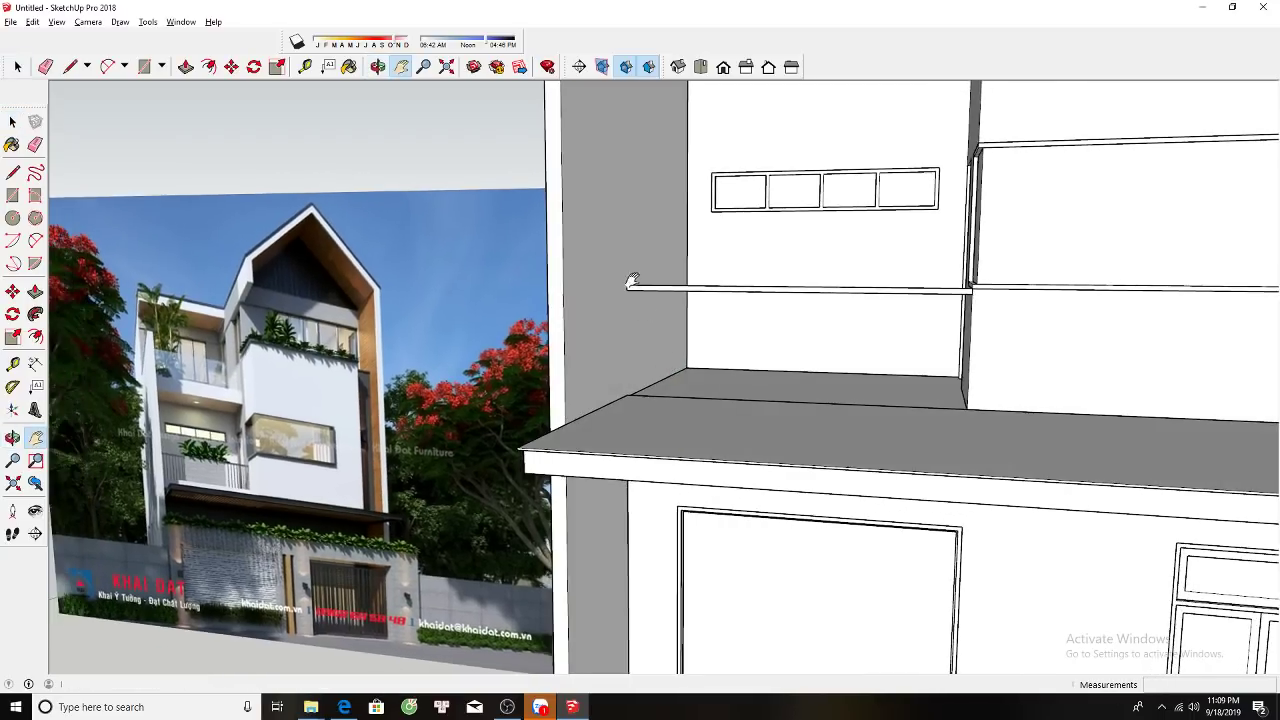
scroll(631, 280, "up", 3)
scroll(564, 278, "up", 2)
mouse_move(564, 278)
middle_mouse_down()
mouse_move(520, 302)
mouse_move(594, 563)
mouse_move(629, 555)
middle_mouse_up()
key("p")
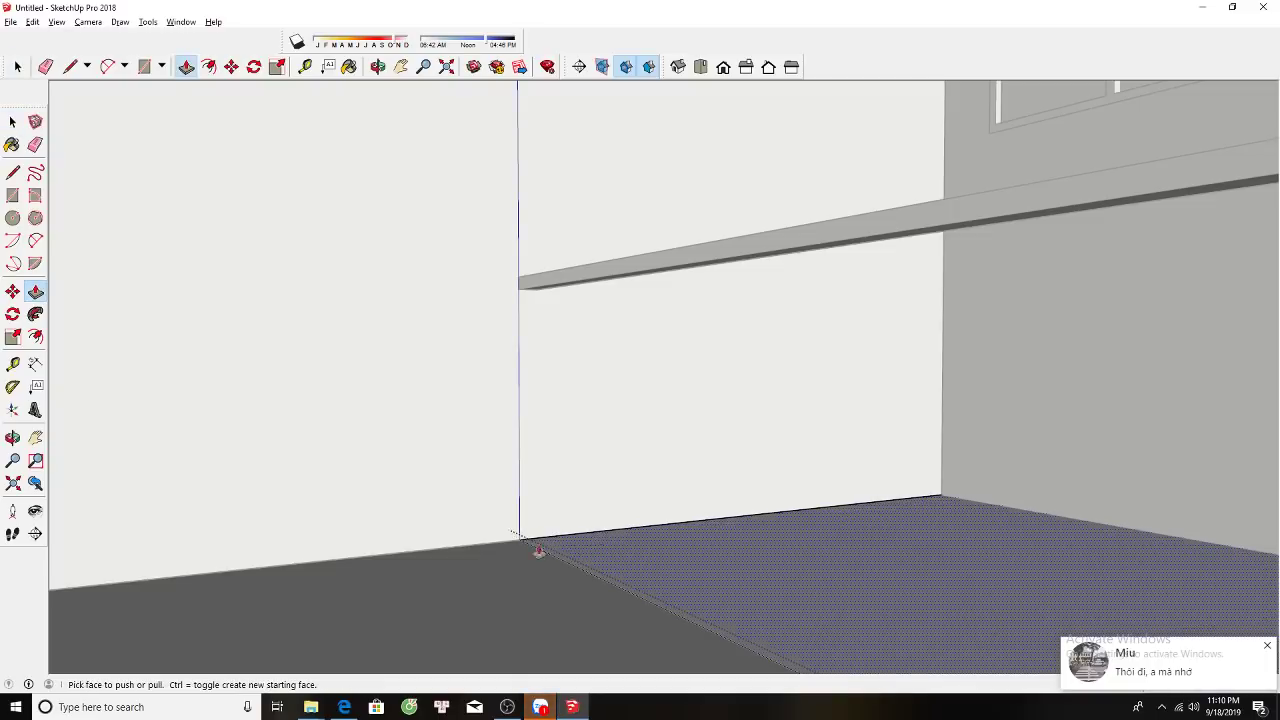
mouse_move(538, 549)
middle_mouse_down()
mouse_move(622, 428)
mouse_move(770, 394)
mouse_move(714, 437)
middle_mouse_up()
scroll(609, 391, "up", 3)
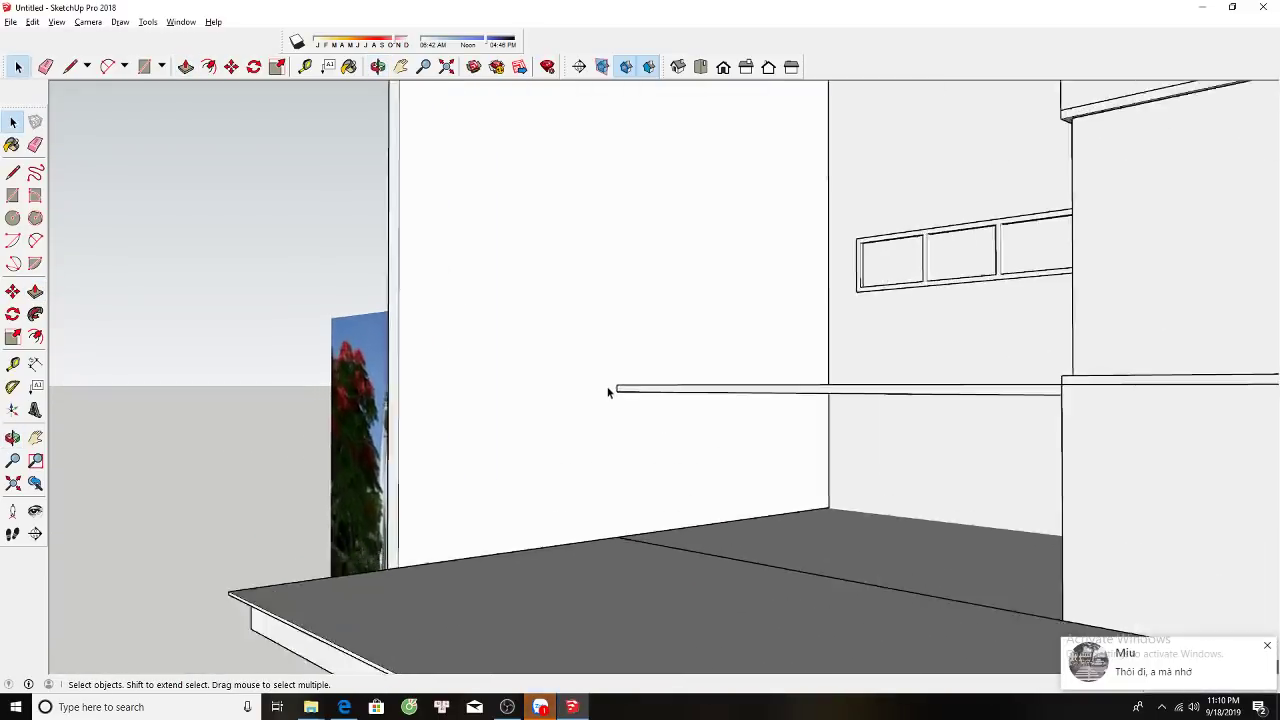
mouse_move(609, 391)
middle_mouse_down()
mouse_move(551, 360)
mouse_move(612, 420)
middle_mouse_up()
scroll(588, 378, "up", 3)
key("r")
left_click(584, 366)
scroll(615, 416, "down", 2)
scroll(600, 414, "up", 2)
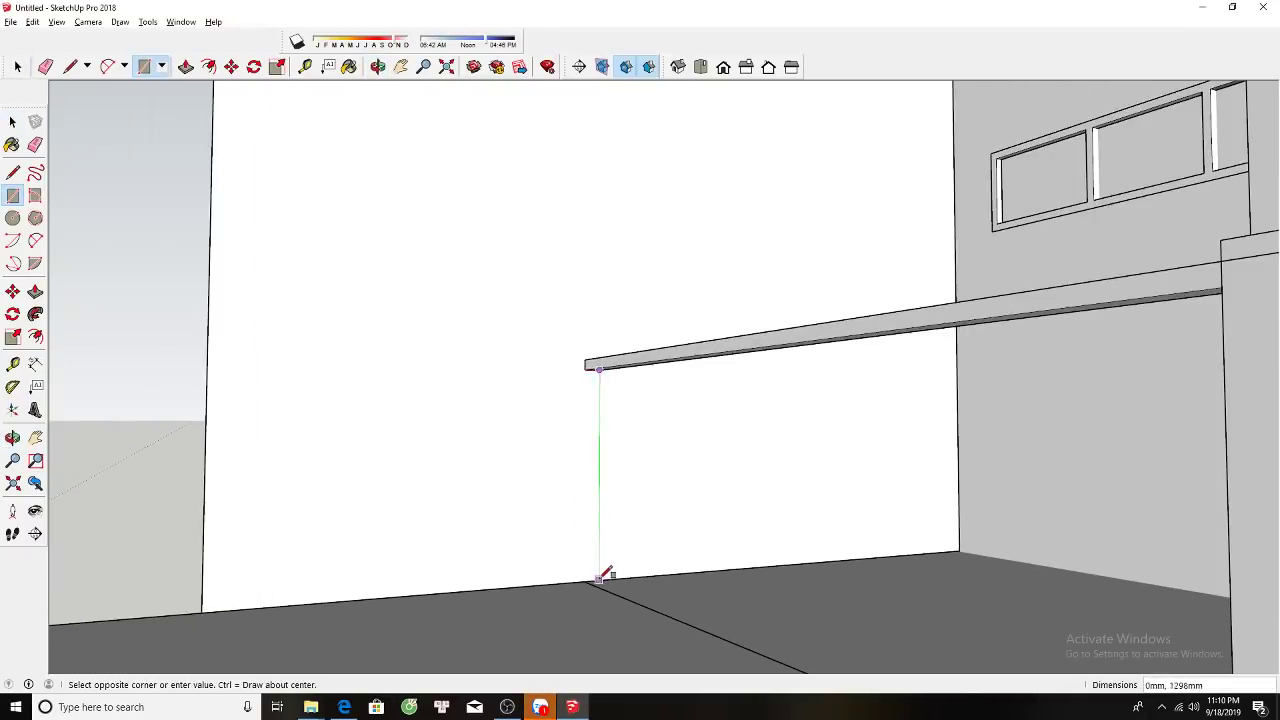
scroll(600, 580, "up", 3)
scroll(592, 578, "up", 1)
scroll(595, 545, "down", 1)
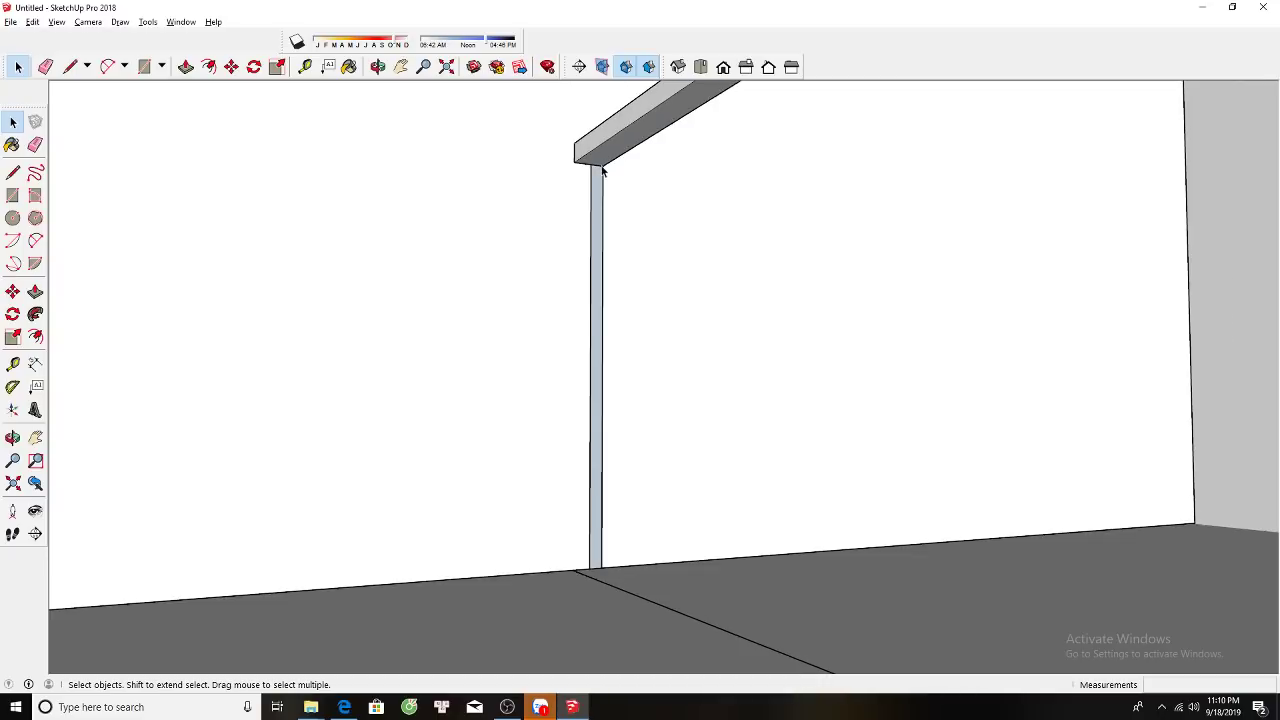
Push/Pull the post face to a thickness, then narrow the post from its side.
left_click(598, 190)
key("p")
left_click(608, 184)
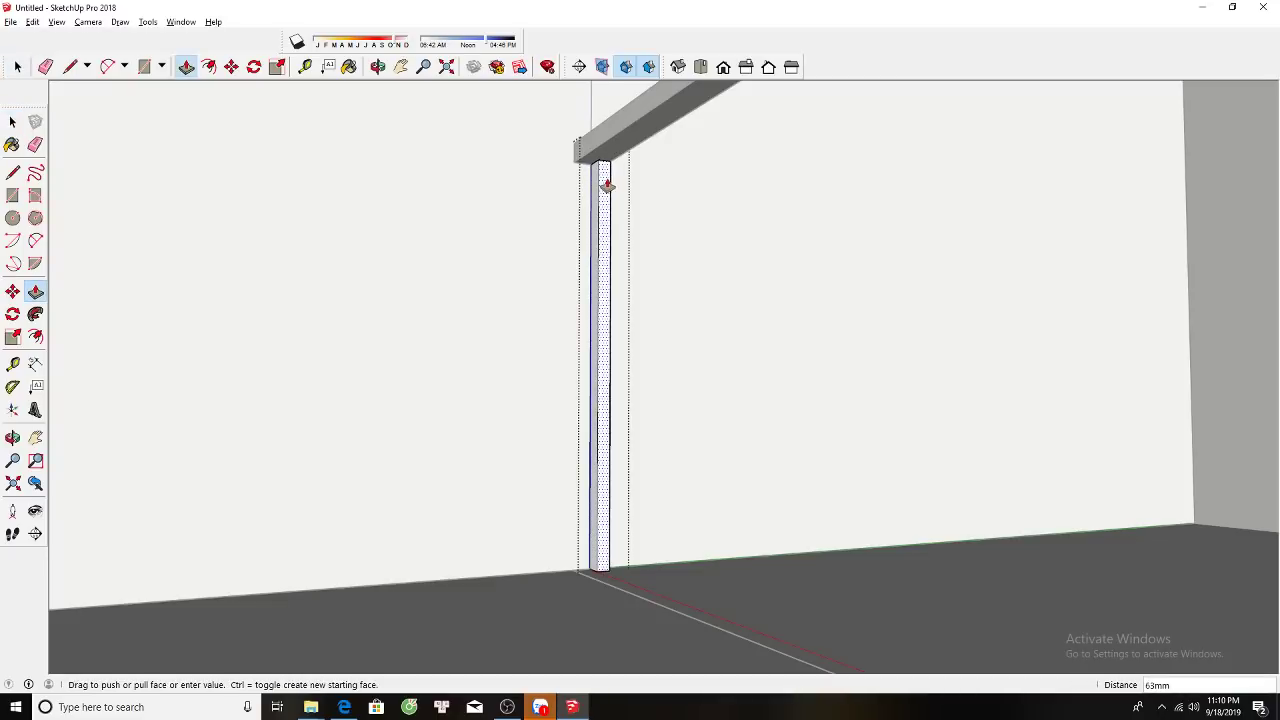
left_click(605, 186)
key("space")
scroll(617, 246, "up", 3)
middle_click_drag(617, 246, 764, 288)
scroll(666, 268, "down", 3)
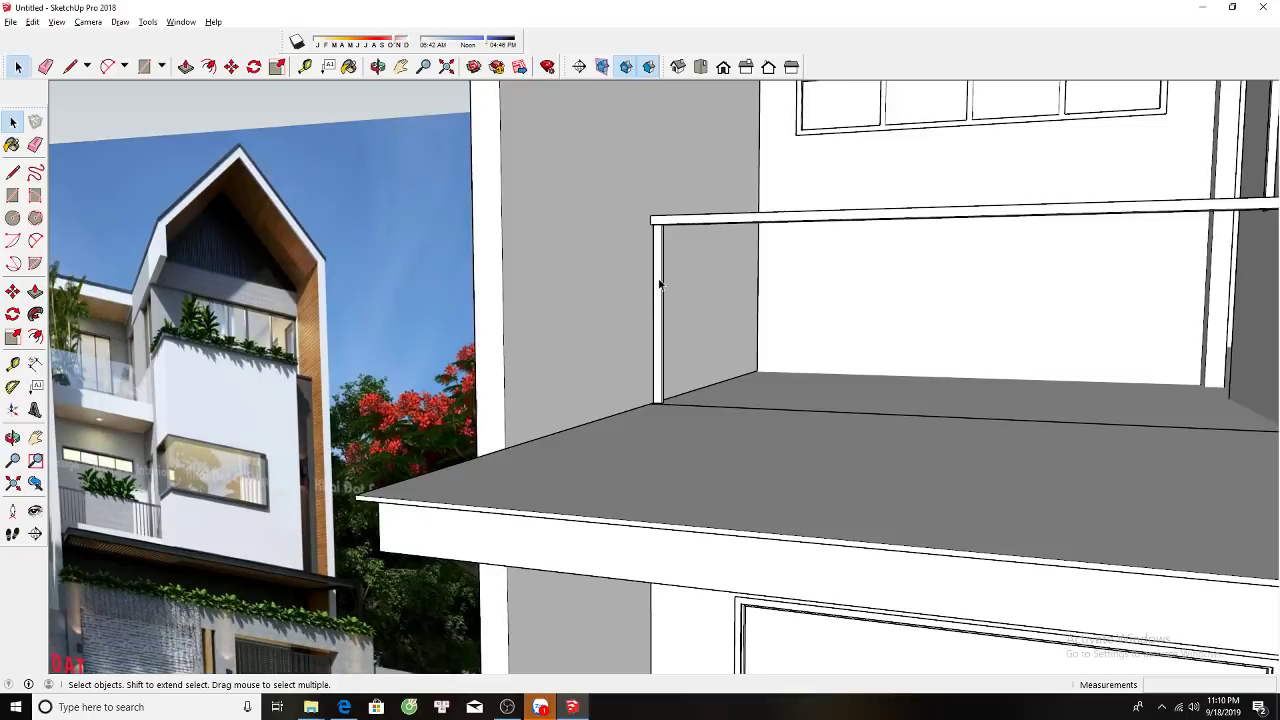
scroll(666, 268, "up", 3)
scroll(652, 236, "up", 2)
key("p")
left_click(651, 205)
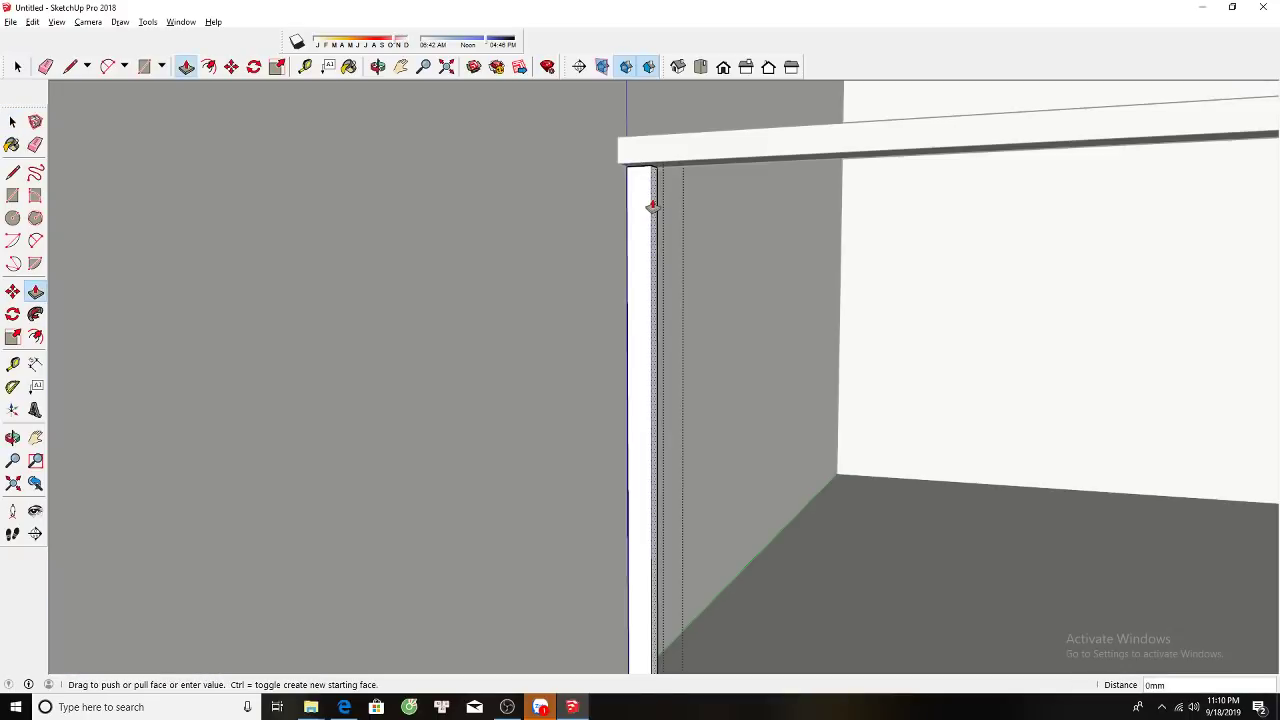
left_click(642, 199)
key("space")
Copy the post to the far end of the balcony rail.
left_click(638, 193)
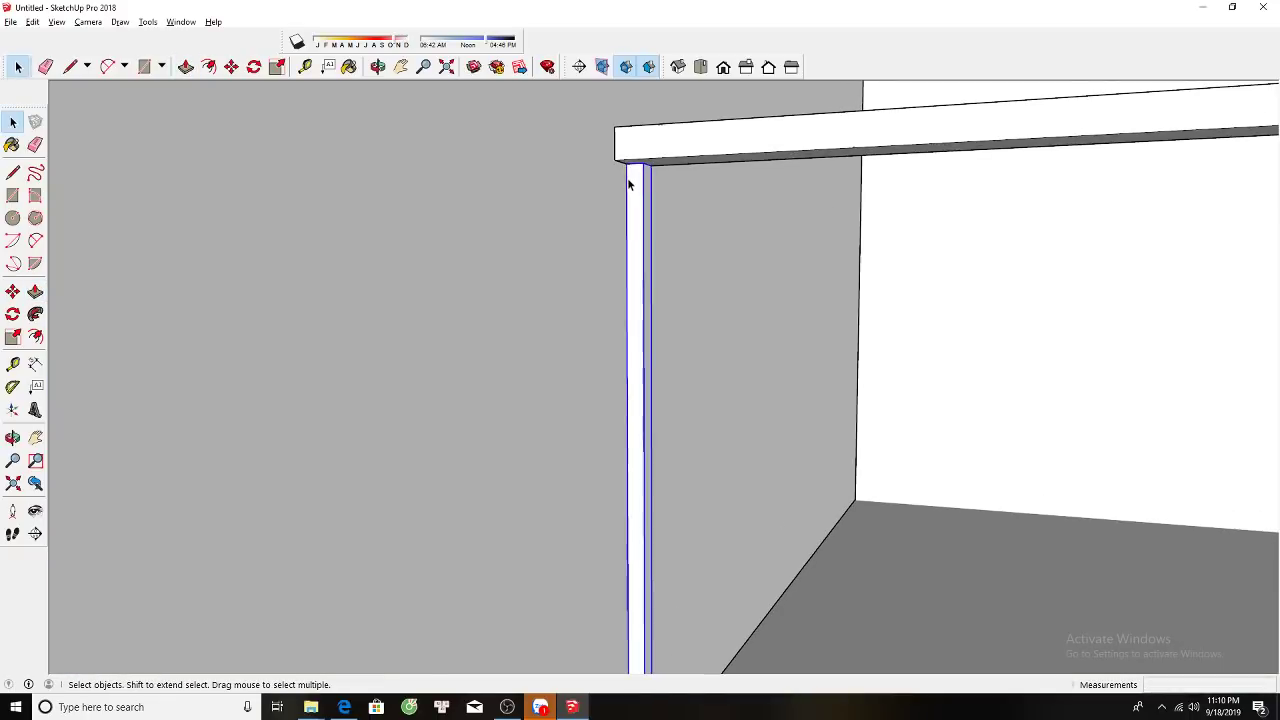
key("m")
key("ctrl")
left_click(636, 166)
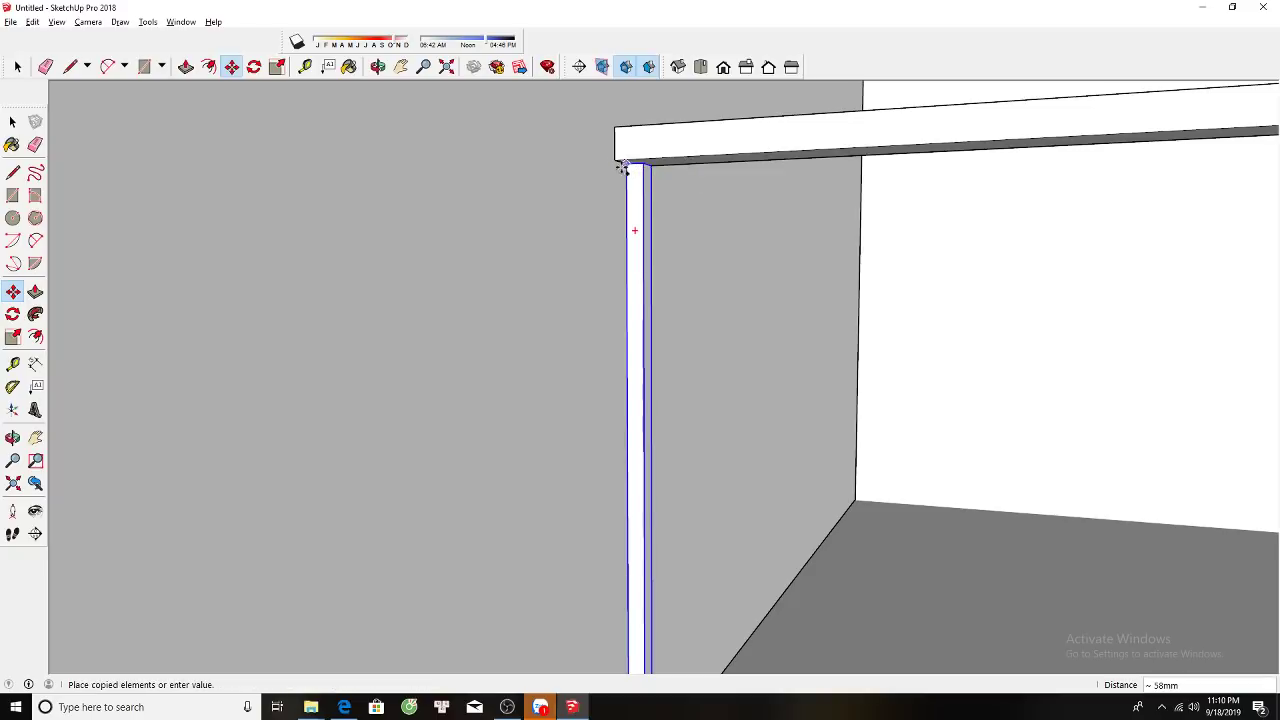
key("space")
key("m")
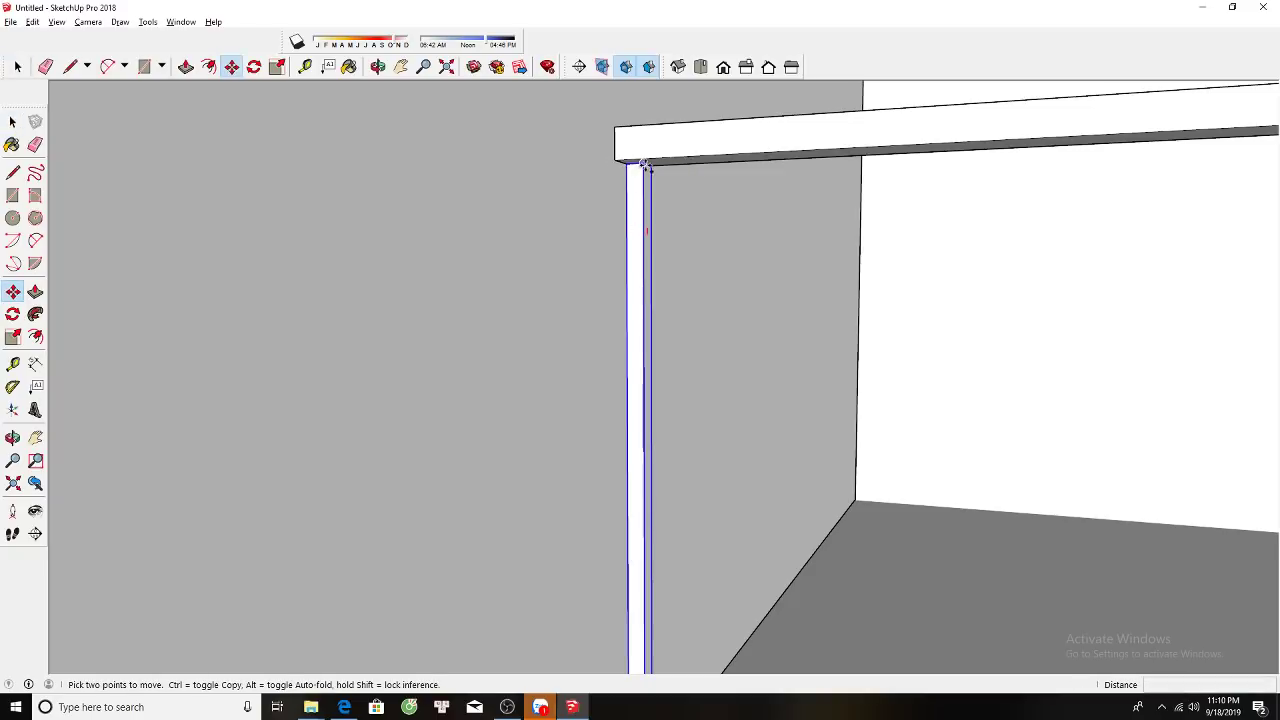
key("ctrl")
left_click(636, 166)
scroll(560, 290, "down", 2)
scroll(558, 320, "down", 3)
scroll(886, 263, "up", 3)
scroll(1063, 286, "up", 2)
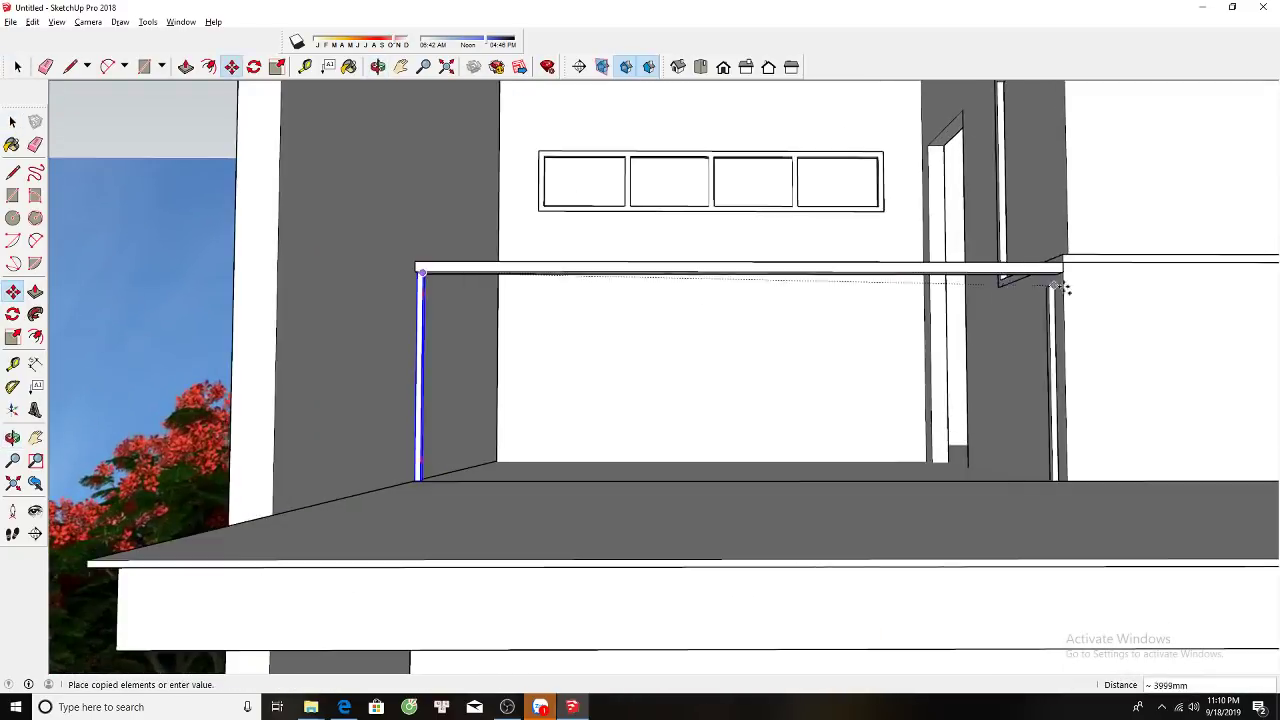
scroll(1050, 268, "up", 3)
left_click(1049, 268)
type("/2")
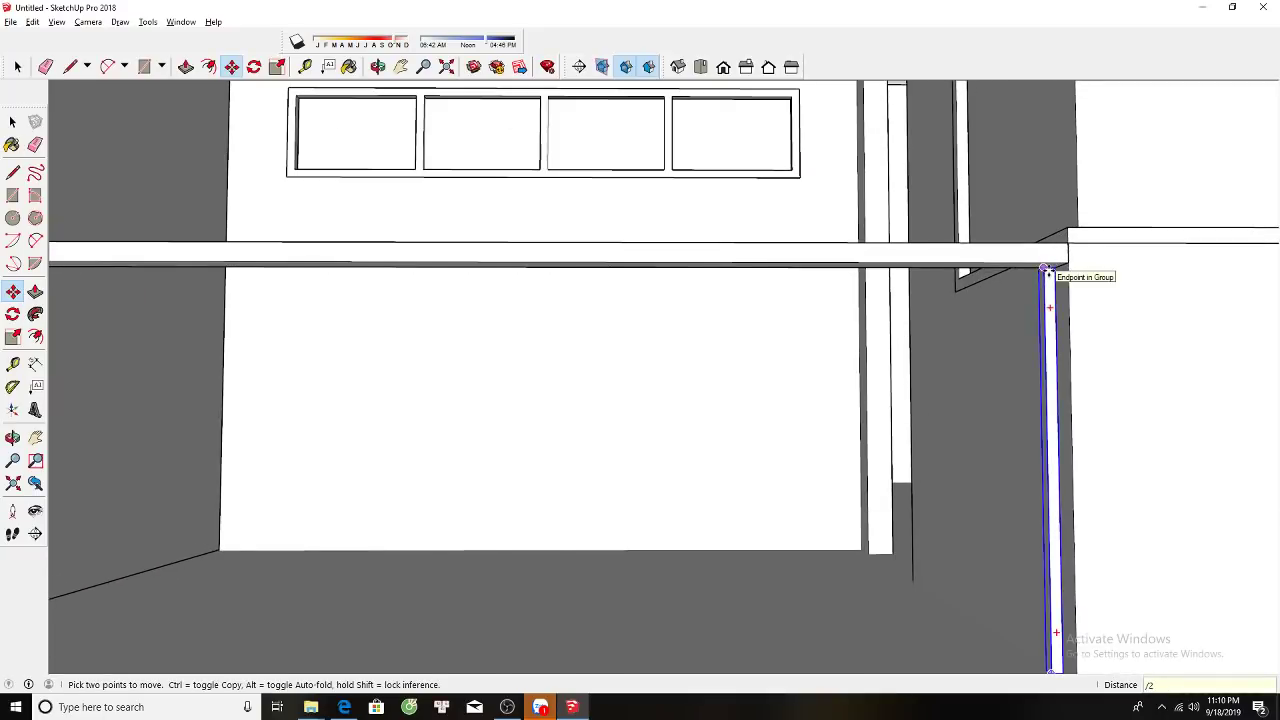
Divide the span into equally spaced balusters between the two posts.
key("Return")
key("space")
scroll(871, 366, "down", 3)
middle_click_drag(871, 366, 772, 540)
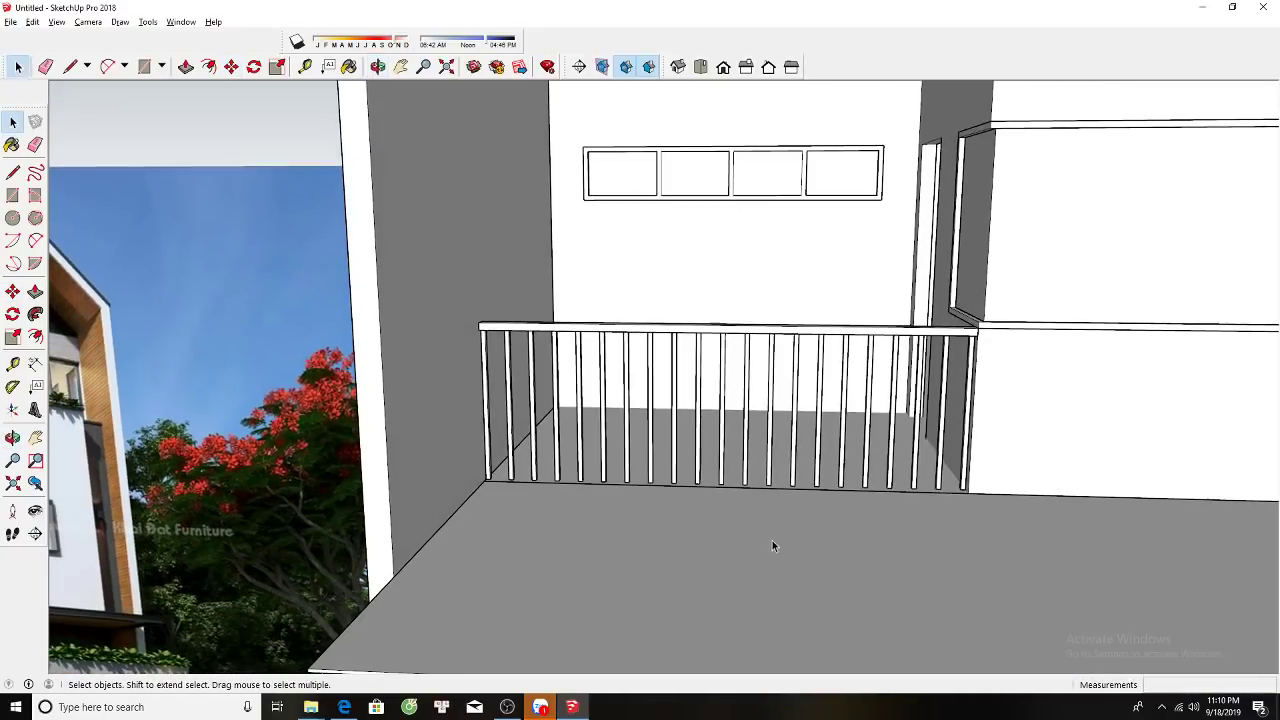
scroll(670, 443, "up", 2)
scroll(603, 353, "up", 2)
middle_click_drag(603, 353, 603, 360)
scroll(603, 360, "down", 2)
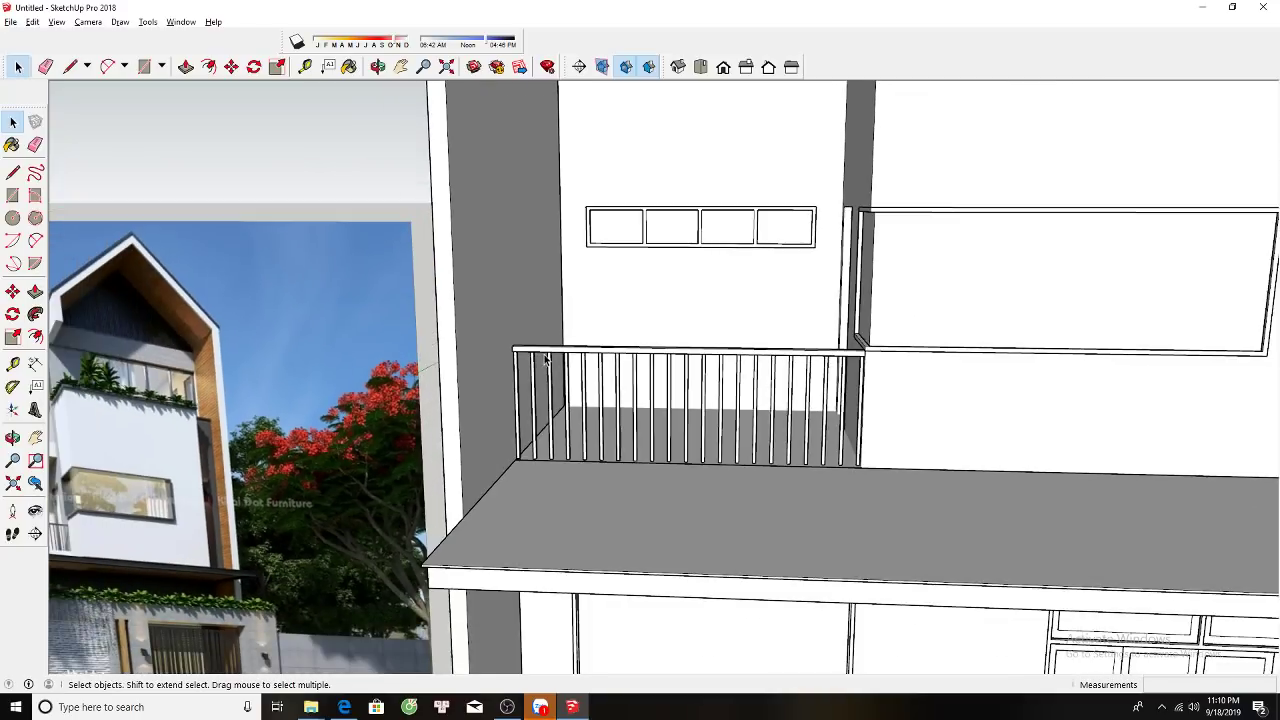
scroll(541, 357, "up", 2)
scroll(541, 357, "up", 2)
Copy the top rail down to the baluster bottoms as a bottom rail.
key("m")
key("ctrl")
left_click(521, 355)
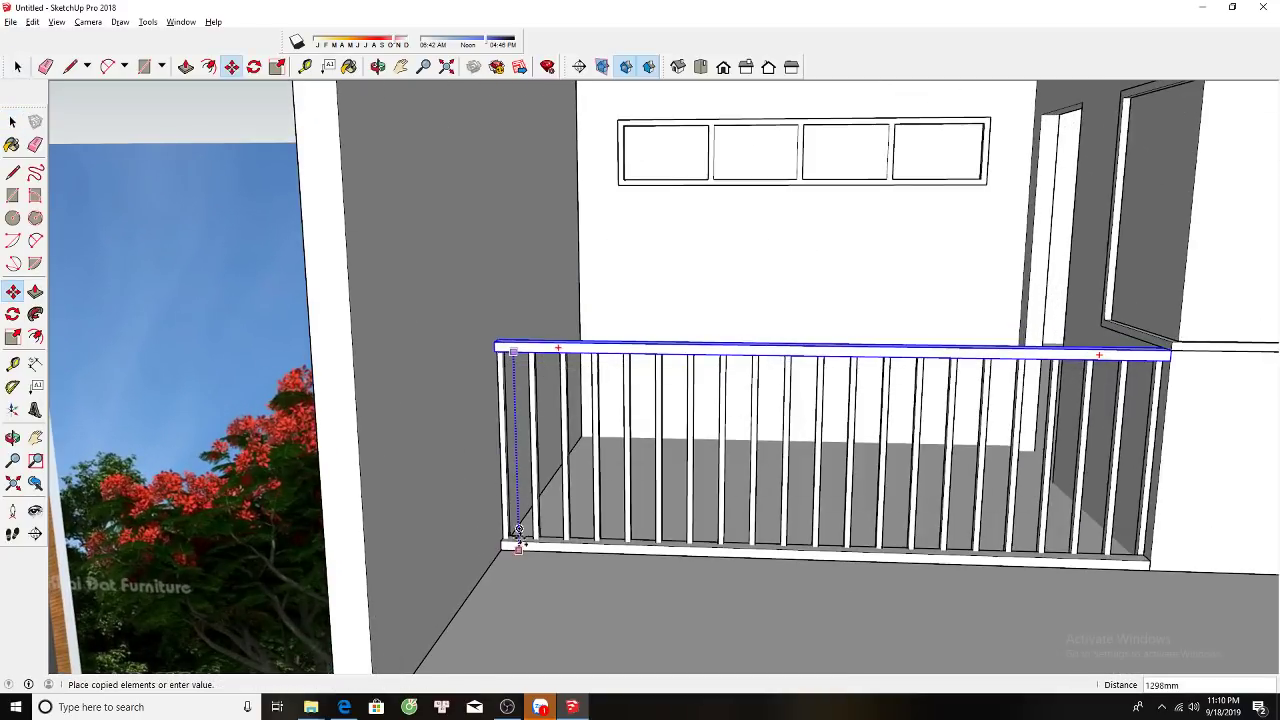
left_click(521, 559)
key("space")
scroll(521, 559, "down", 2)
left_click_drag(565, 362, 964, 618)
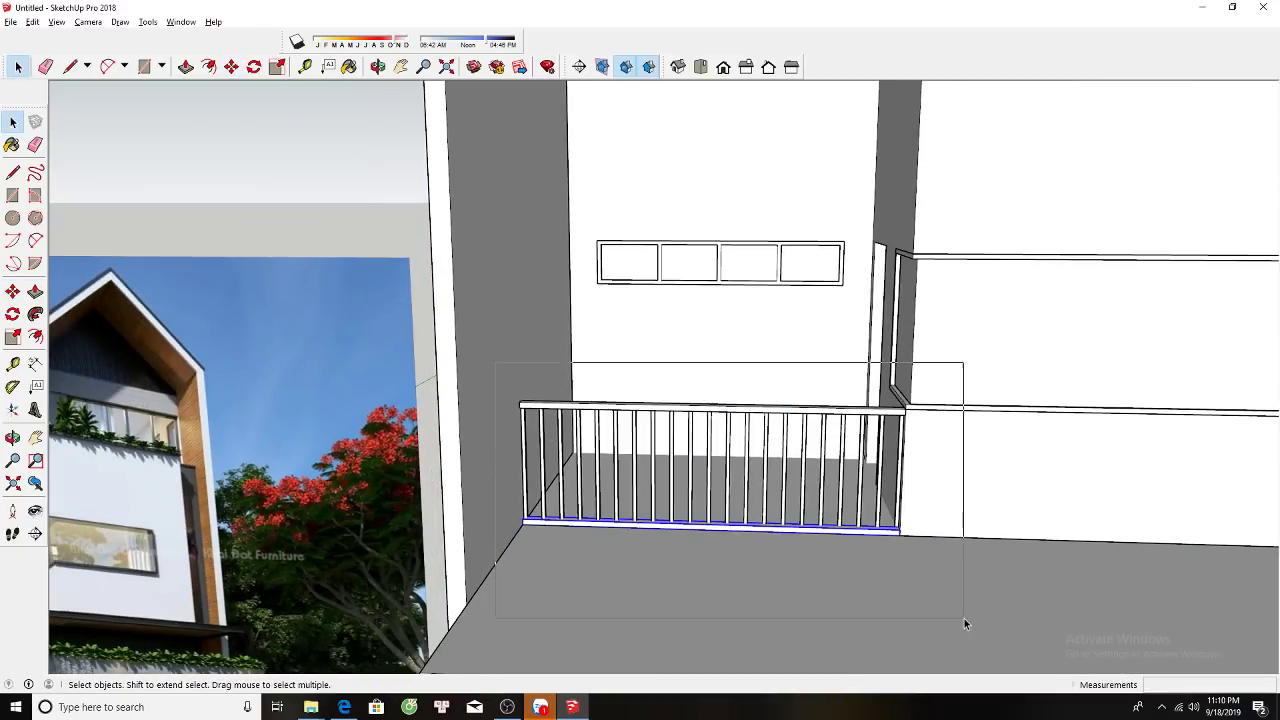
scroll(948, 610, "down", 2)
scroll(634, 451, "down", 2)
left_click(634, 451)
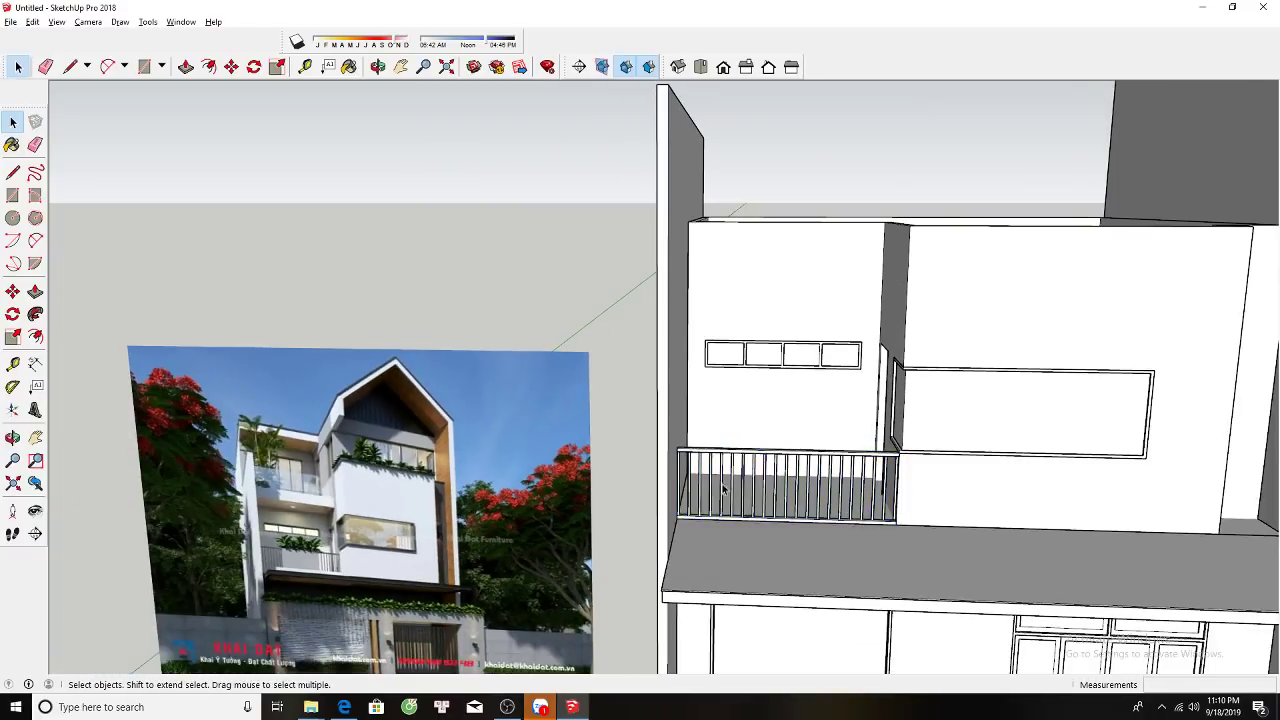
middle_click_drag(634, 451, 734, 410)
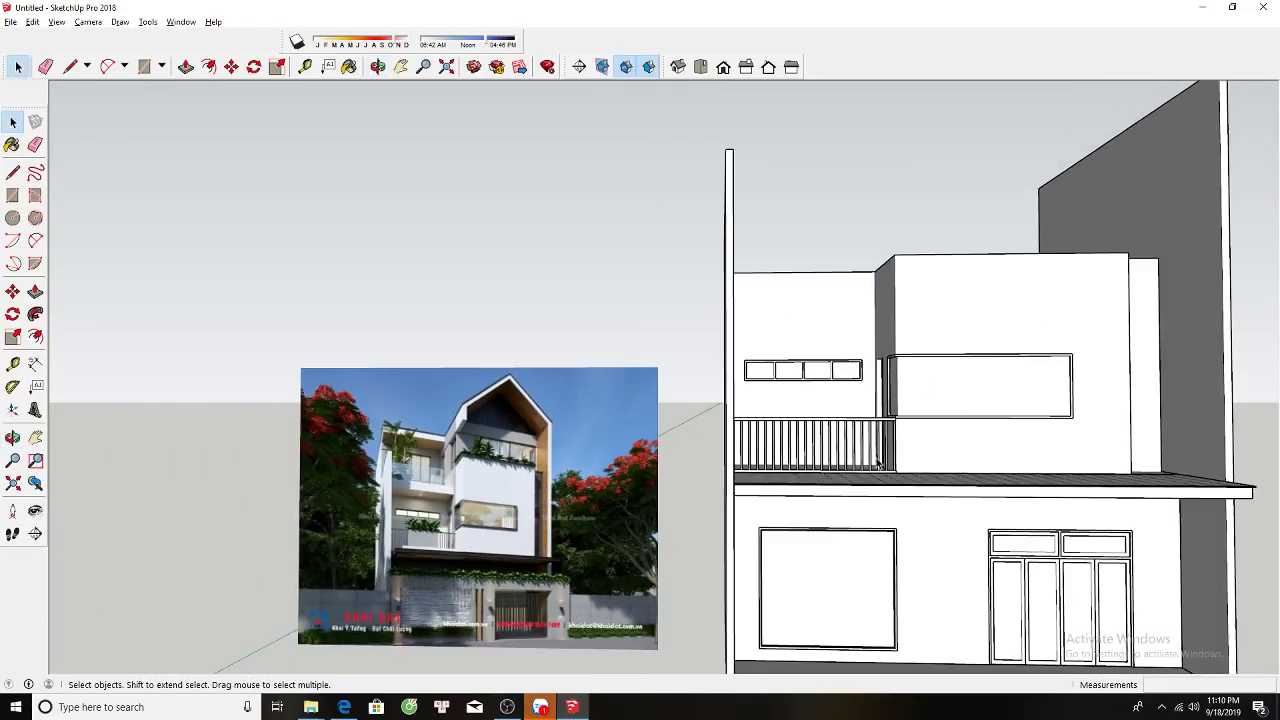
scroll(880, 430, "down", 2)
scroll(883, 437, "up", 1)
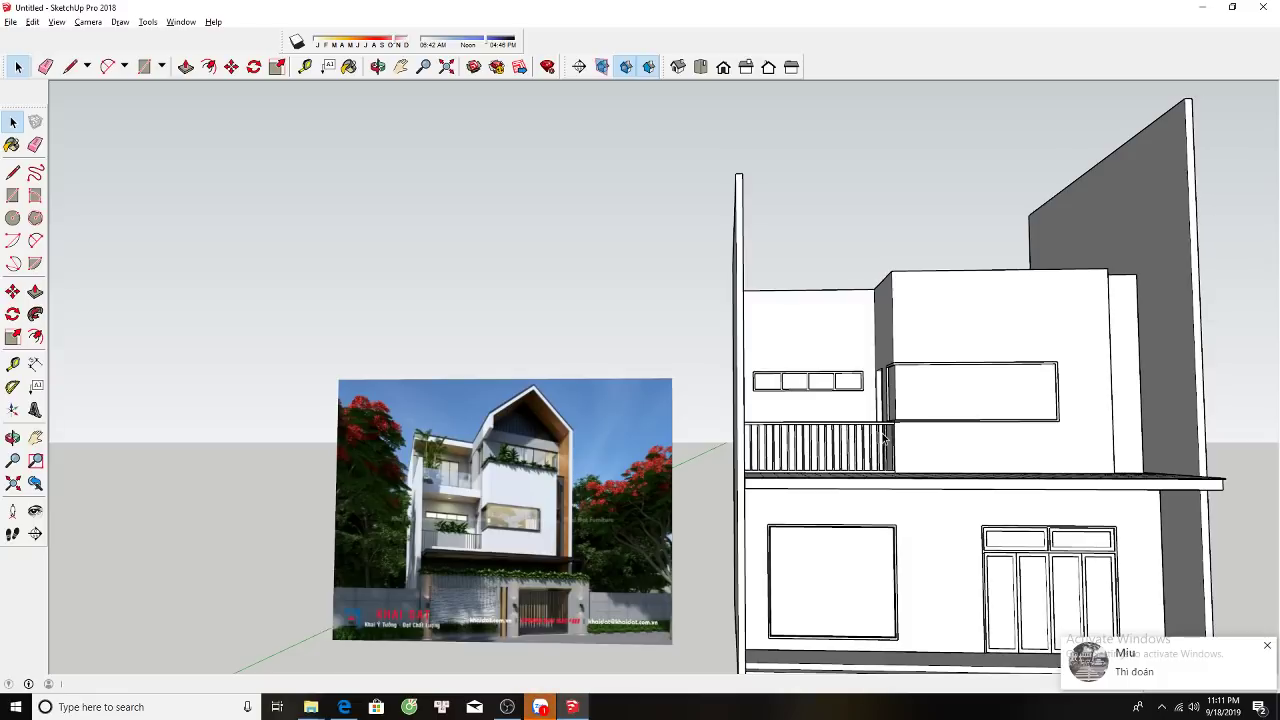
scroll(885, 420, "up", 1)
key("h")
left_click_drag(885, 420, 830, 449)
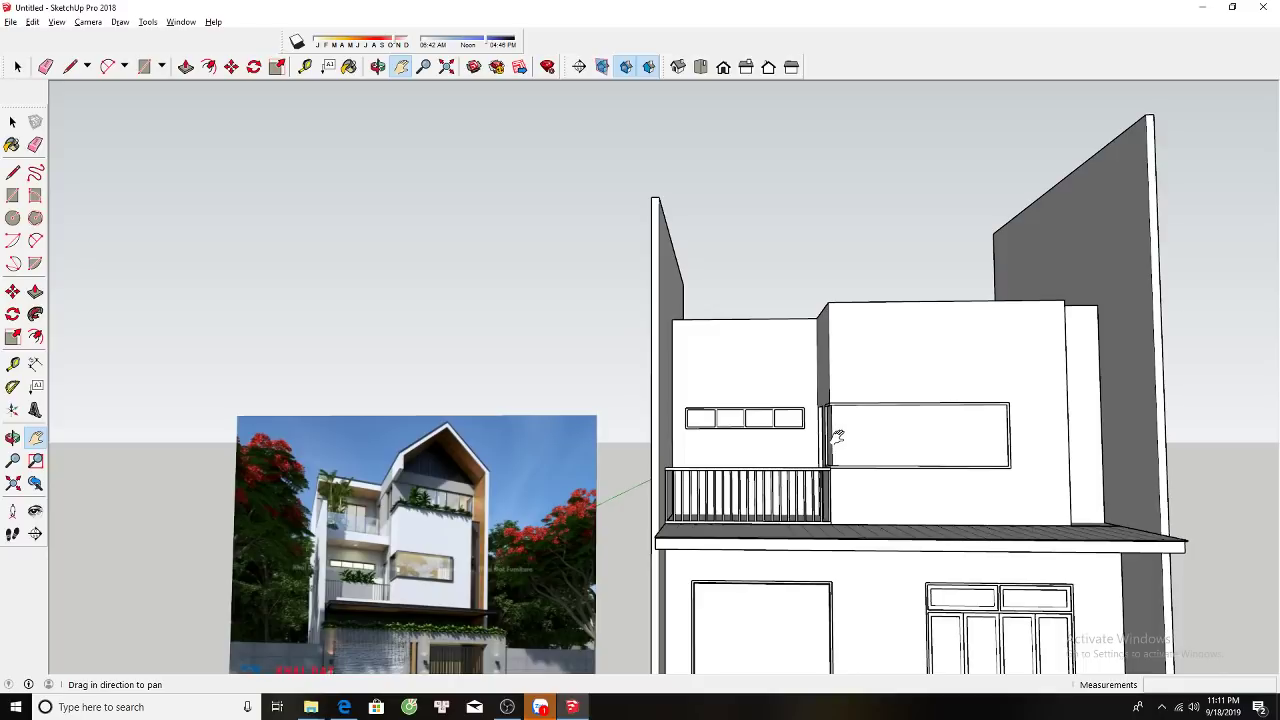
mouse_move(838, 436)
middle_mouse_down()
mouse_move(681, 433)
mouse_move(714, 451)
mouse_move(748, 417)
mouse_move(745, 453)
middle_mouse_up()
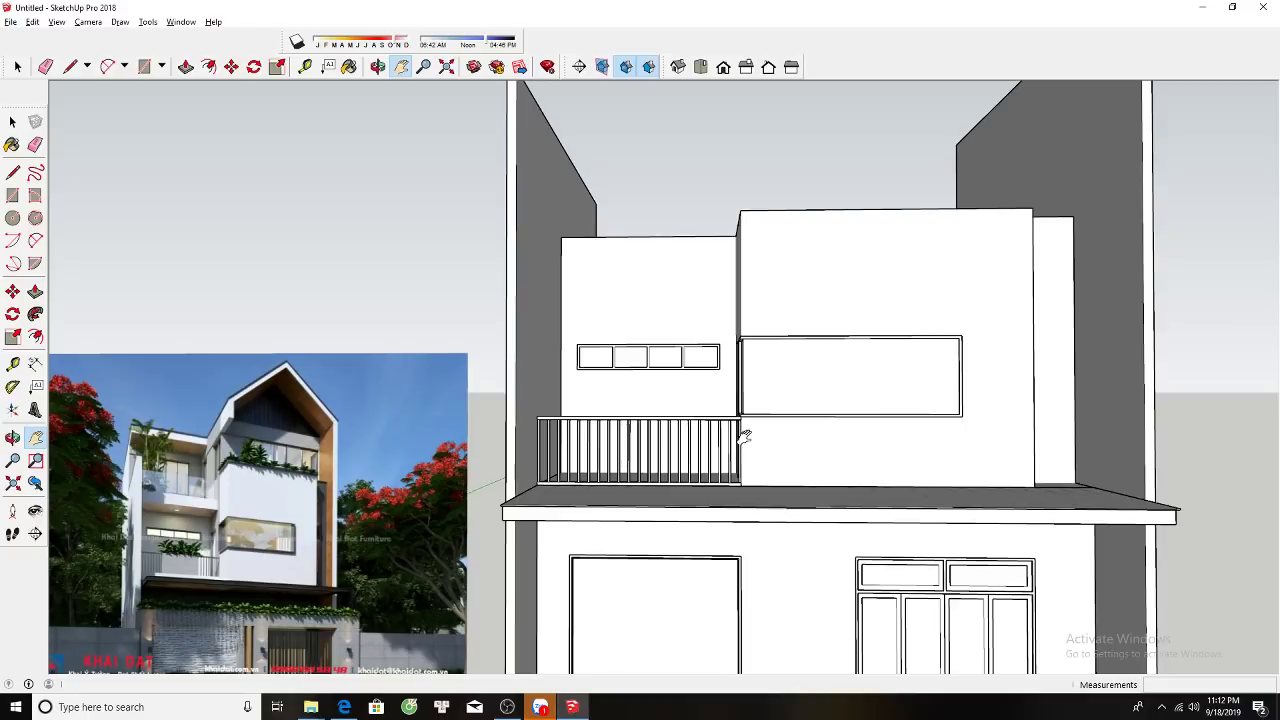
scroll(668, 396, "up", 1)
mouse_move(668, 396)
left_mouse_down()
mouse_move(666, 440)
mouse_move(677, 366)
left_mouse_up()
scroll(685, 380, "down", 1)
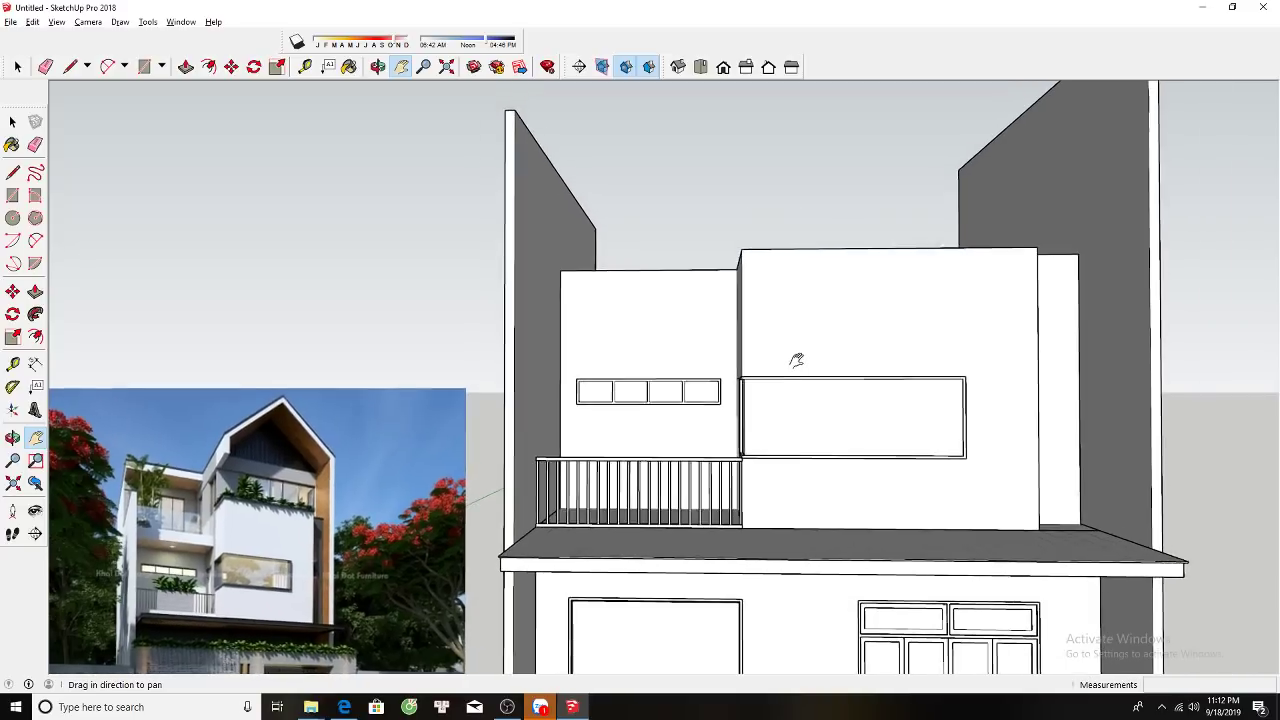
left_click_drag(797, 365, 790, 385)
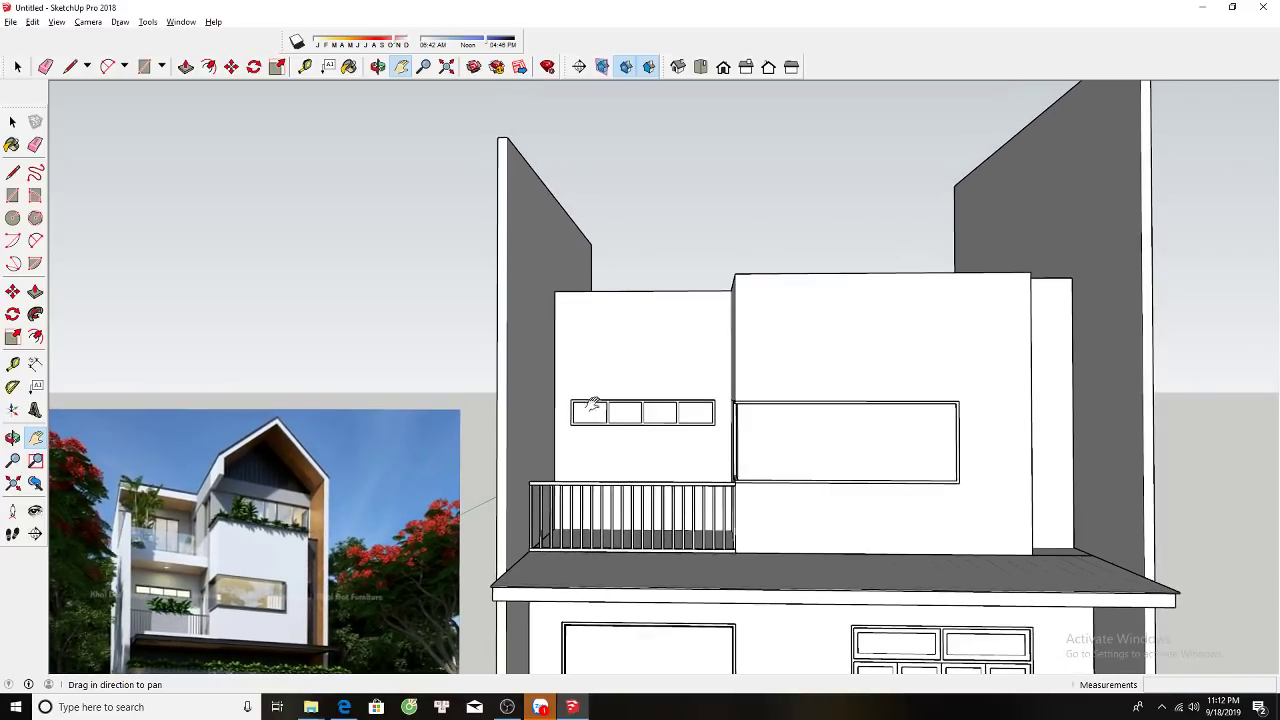
scroll(592, 405, "up", 2)
scroll(700, 380, "up", 1)
scroll(829, 341, "down", 3)
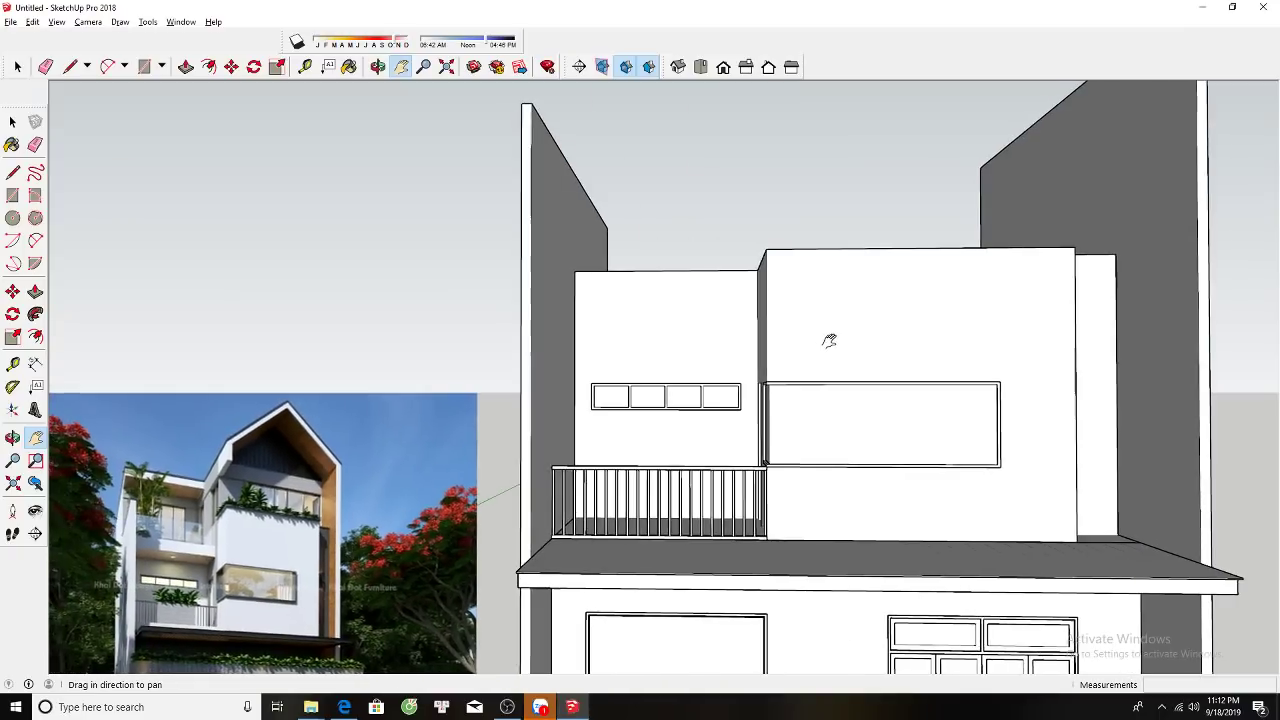
middle_click_drag(829, 341, 800, 480)
key("space")
left_click(767, 280)
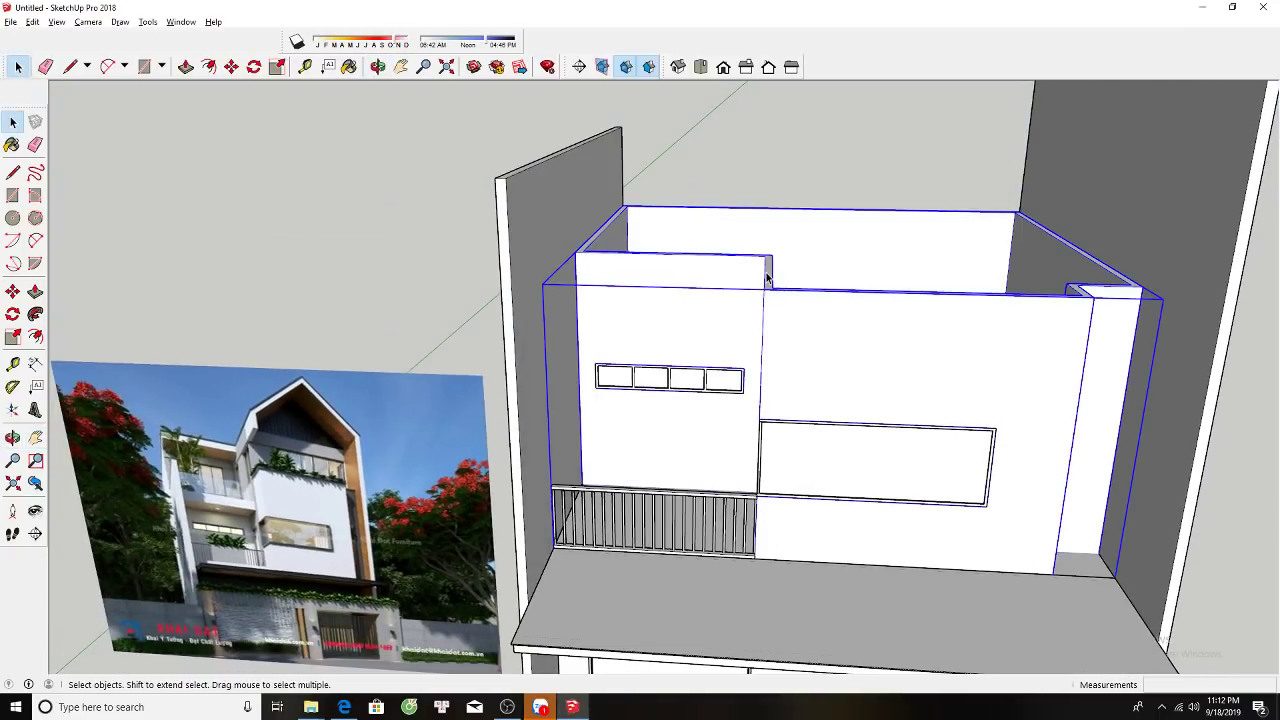
double_click(767, 280)
middle_click_drag(767, 280, 762, 300)
scroll(767, 280, "up", 3)
key("l")
left_click(769, 281)
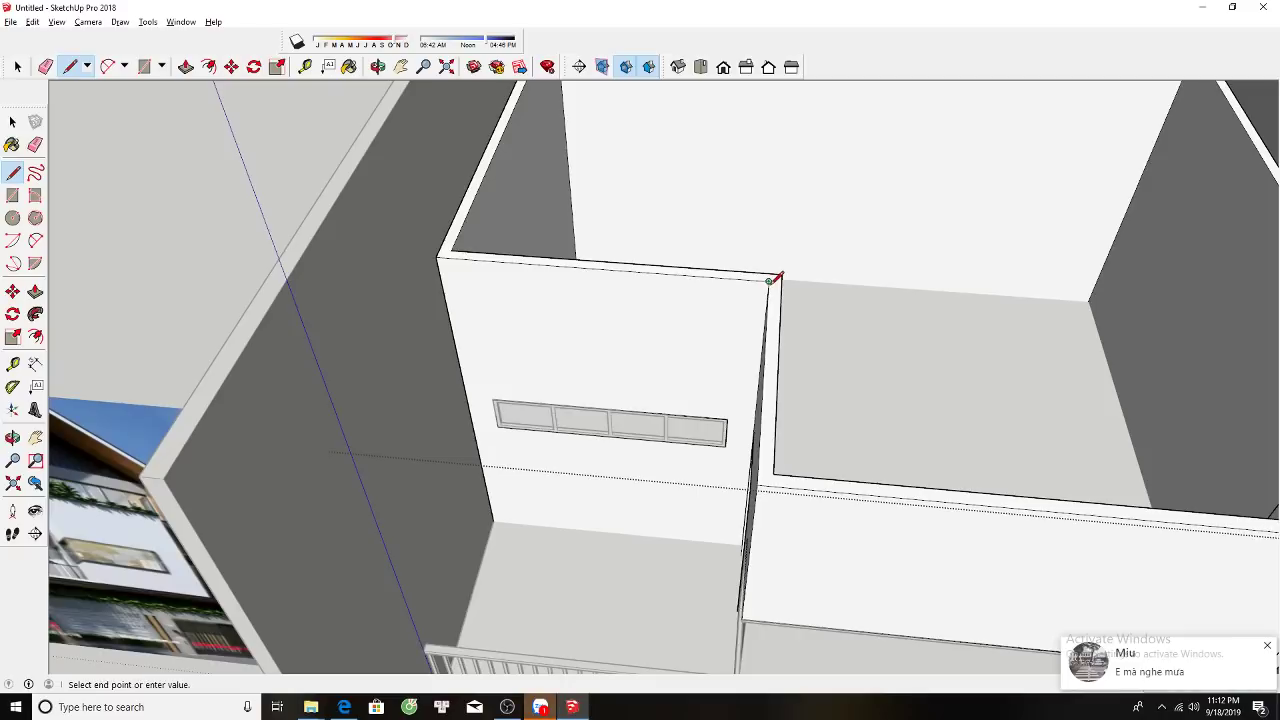
key("Escape")
key("space")
scroll(777, 328, "down", 3)
scroll(1071, 116, "up", 1)
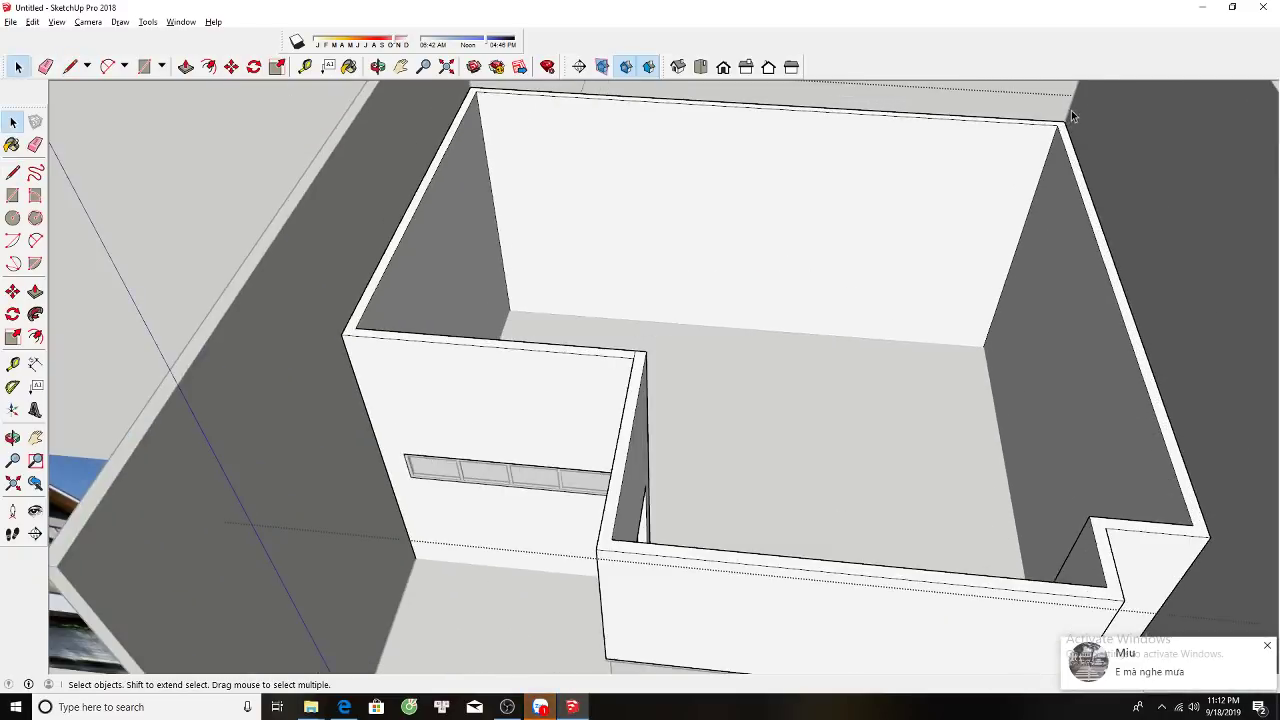
scroll(1071, 116, "up", 2)
key("l")
left_click(1060, 126)
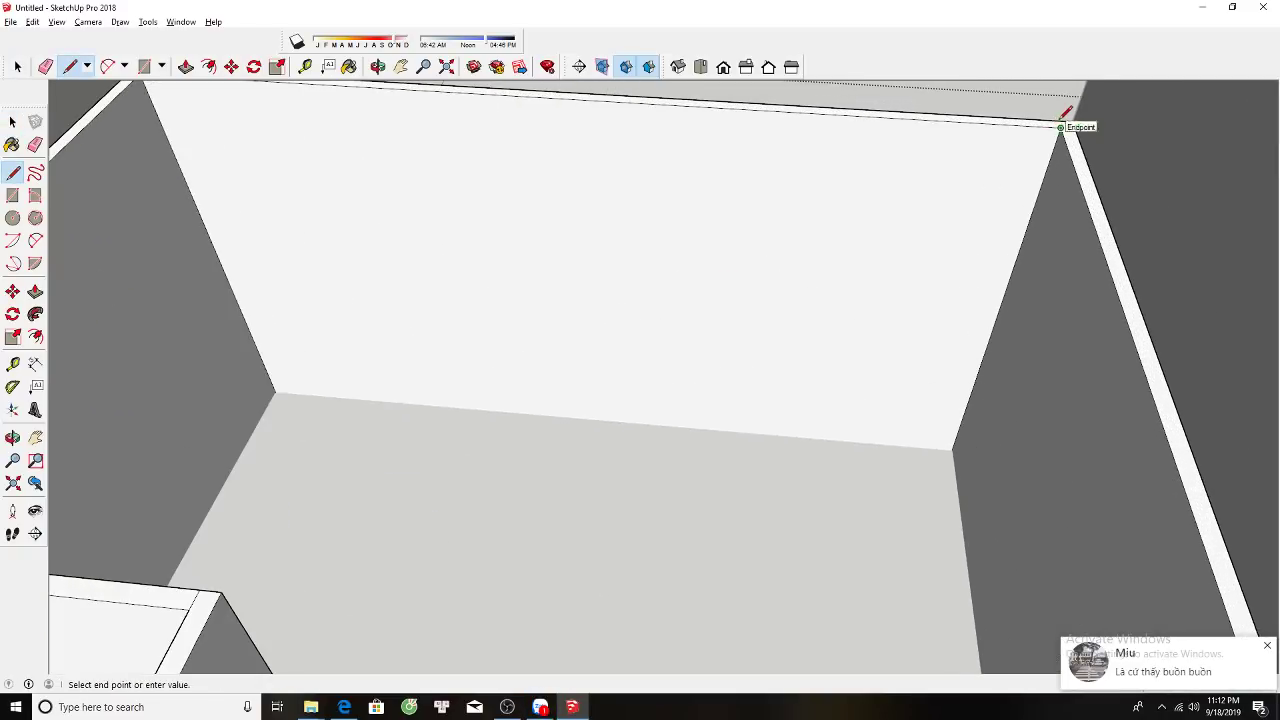
key("space")
scroll(1062, 120, "down", 3)
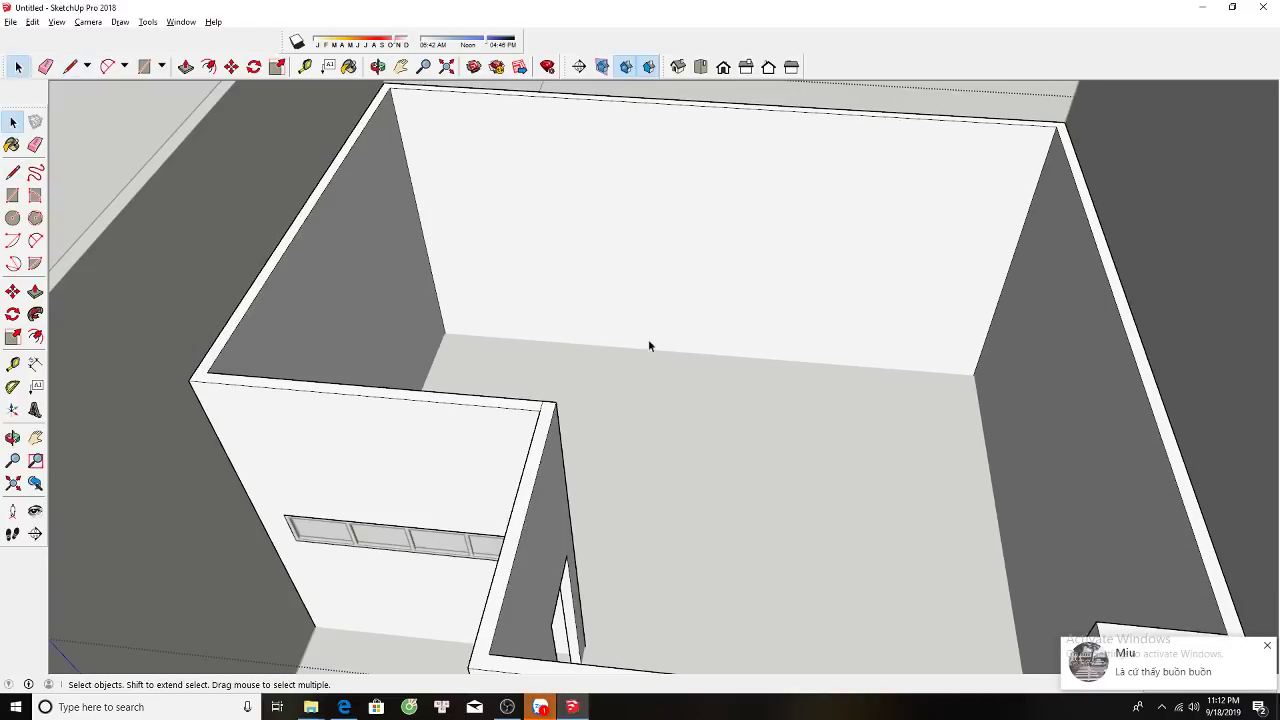
scroll(461, 599, "down", 2)
key("l")
left_click(540, 436)
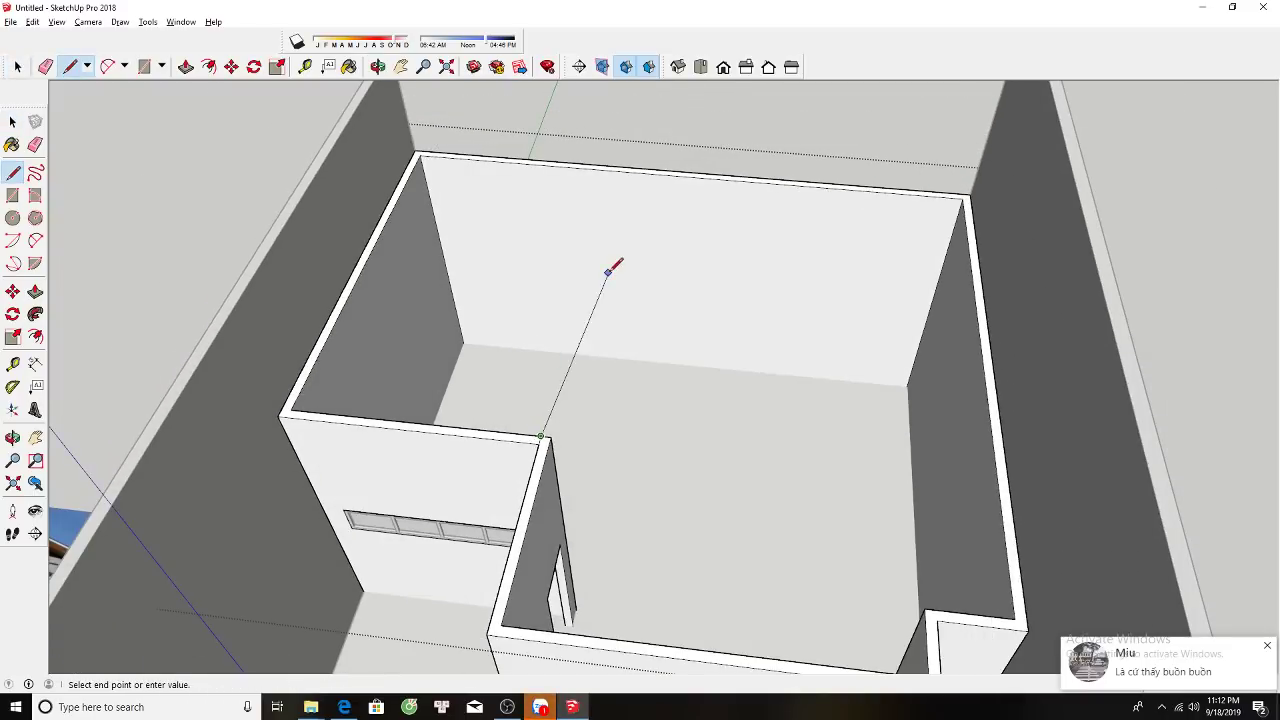
left_click(625, 150)
key("space")
left_click(603, 258)
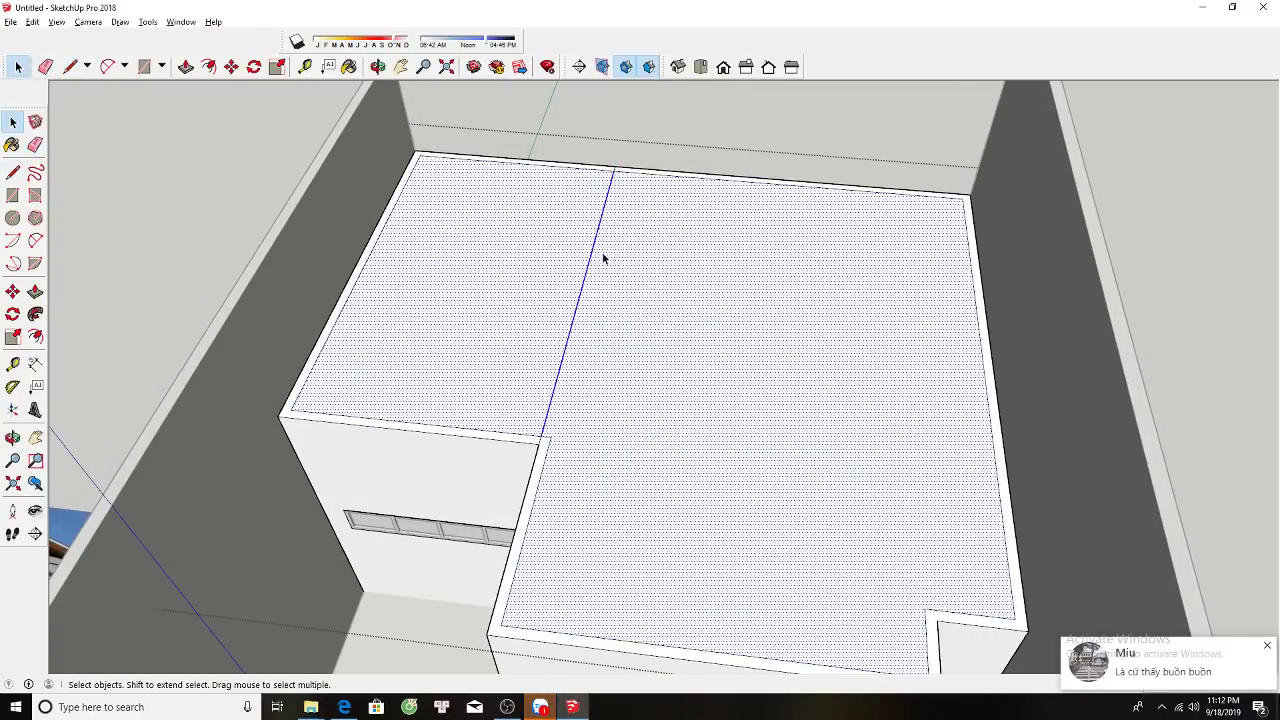
left_click(515, 265)
key("Delete")
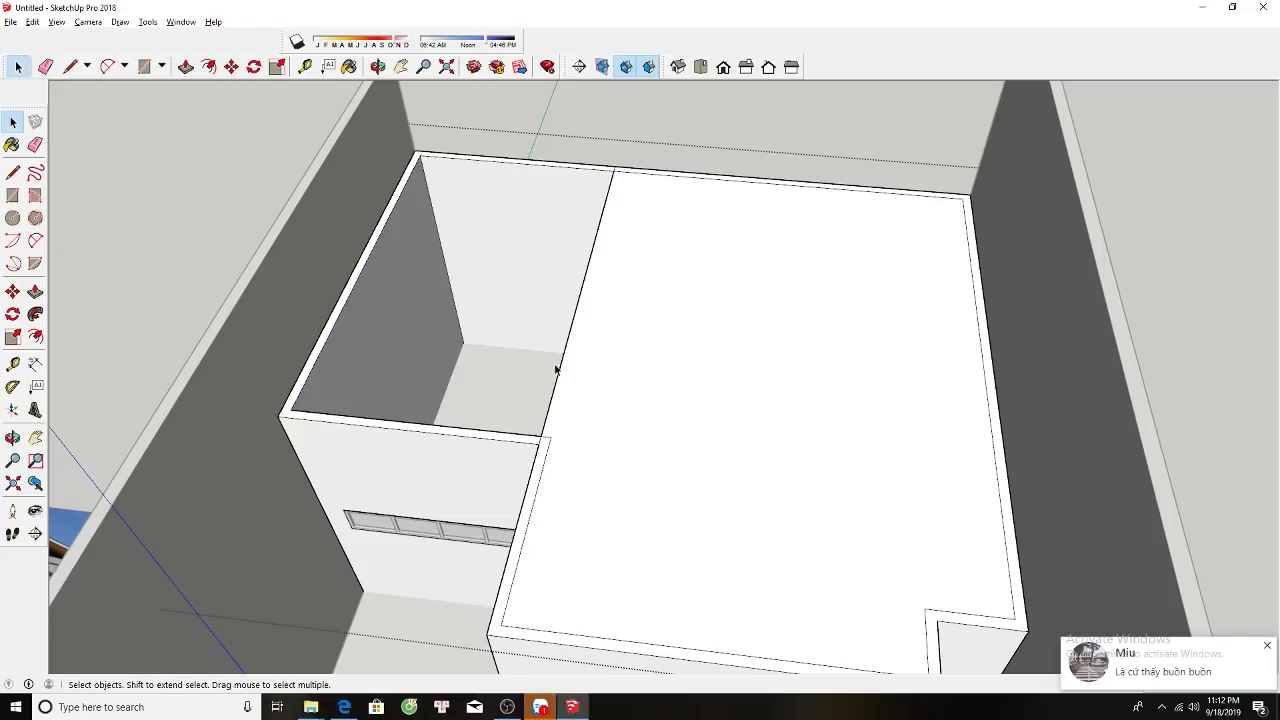
mouse_move(556, 370)
middle_mouse_down()
mouse_move(631, 240)
mouse_move(604, 484)
middle_mouse_up()
key("e")
left_click(614, 249)
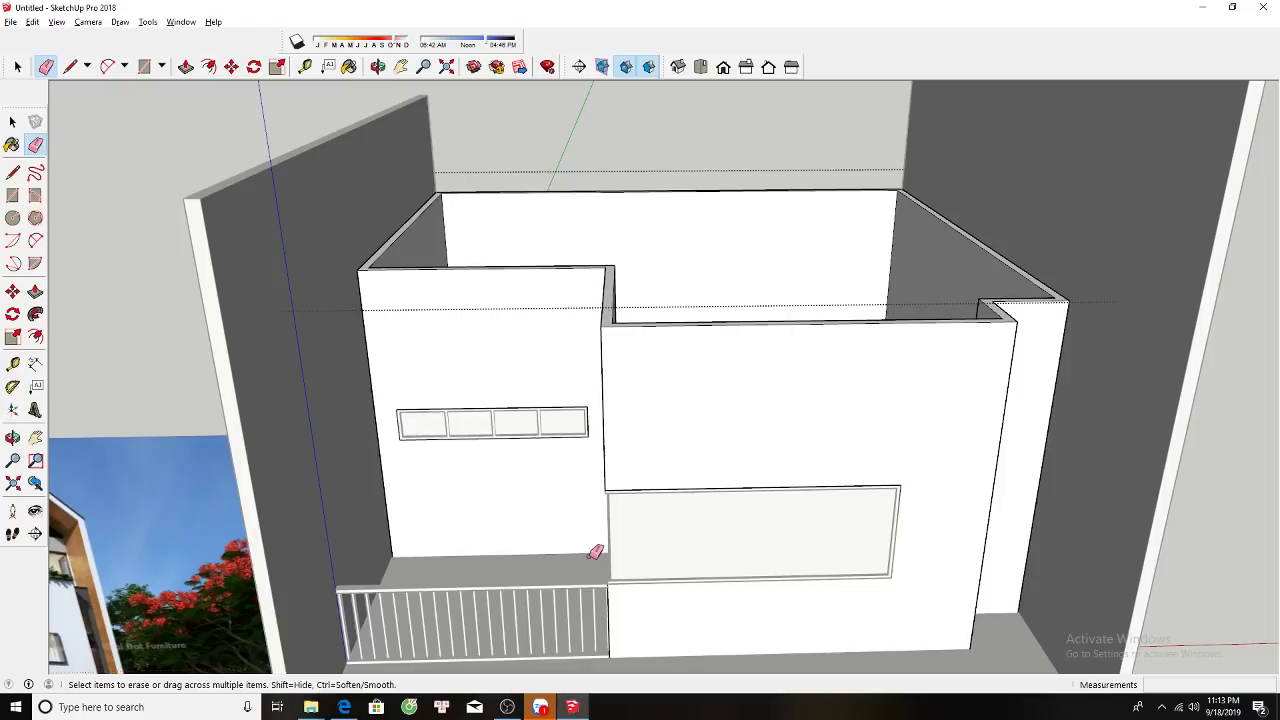
Raise the short partition wall stub on the upper floor with Push/Pull.
mouse_move(595, 552)
middle_mouse_down()
mouse_move(737, 443)
mouse_move(626, 343)
middle_mouse_up()
key("space")
scroll(658, 357, "up", 3)
scroll(651, 354, "down", 3)
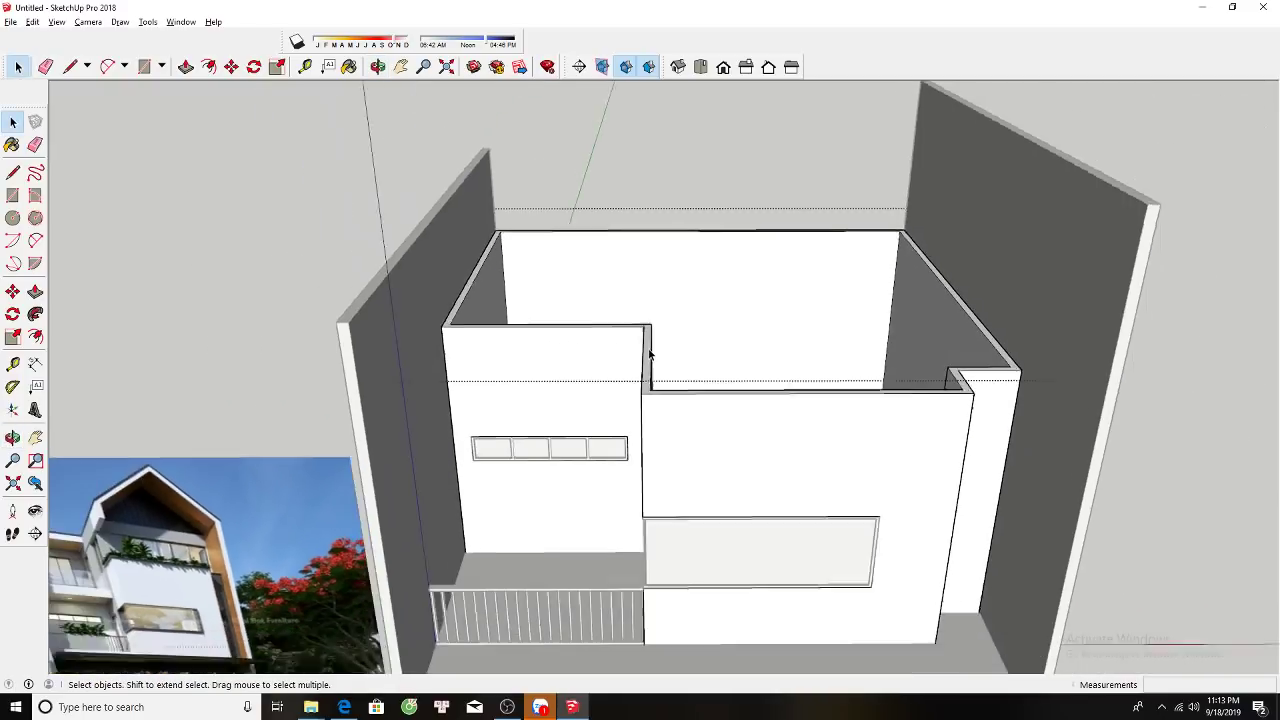
key("p")
left_click(647, 336)
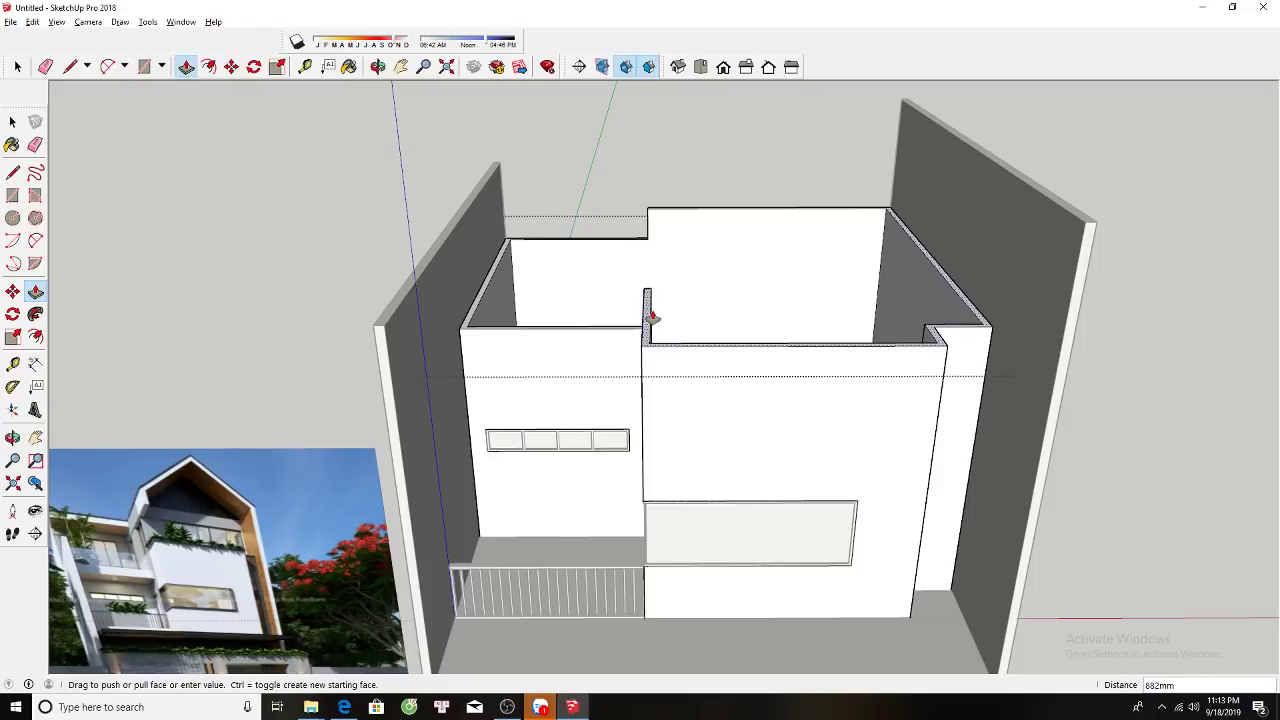
left_click(655, 314)
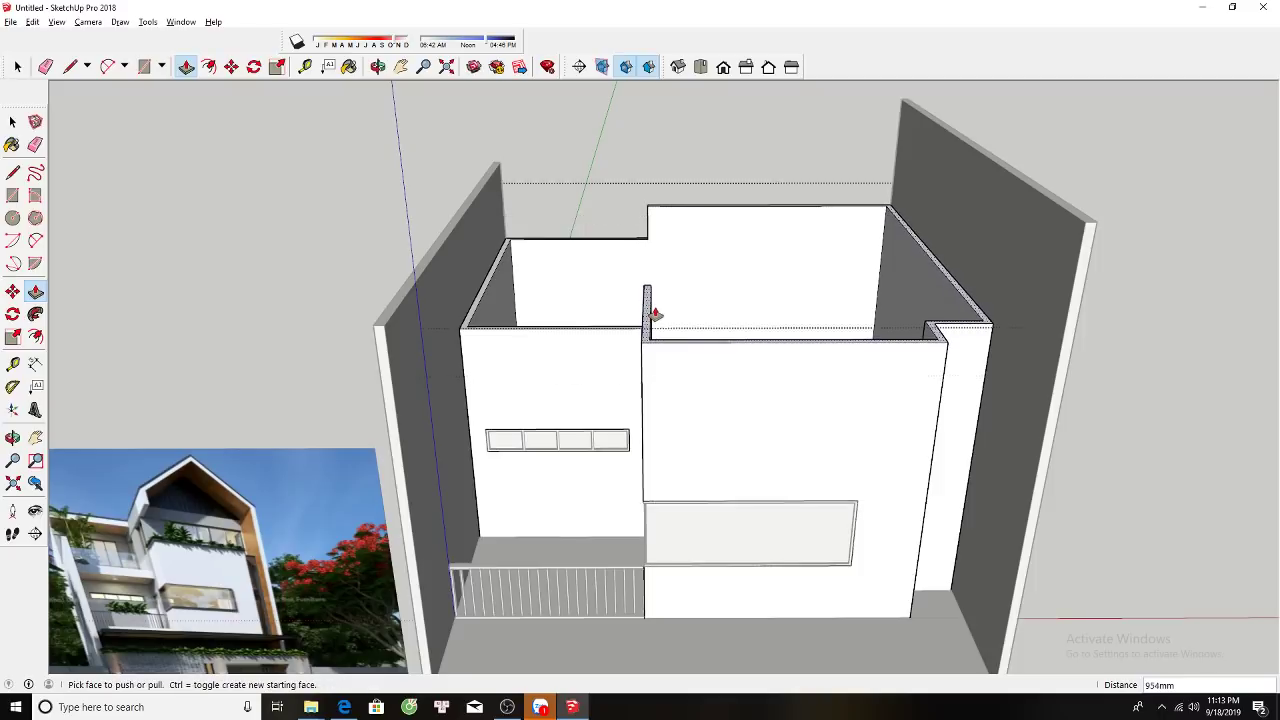
mouse_move(654, 300)
middle_mouse_down()
mouse_move(677, 260)
mouse_move(649, 340)
mouse_move(736, 509)
mouse_move(689, 354)
mouse_move(771, 329)
middle_mouse_up()
key("space")
Pull the wall's end face across until it meets the left outer wall.
key("ctrl+a")
key("e")
key("l")
scroll(708, 318, "up", 3)
left_click(710, 310)
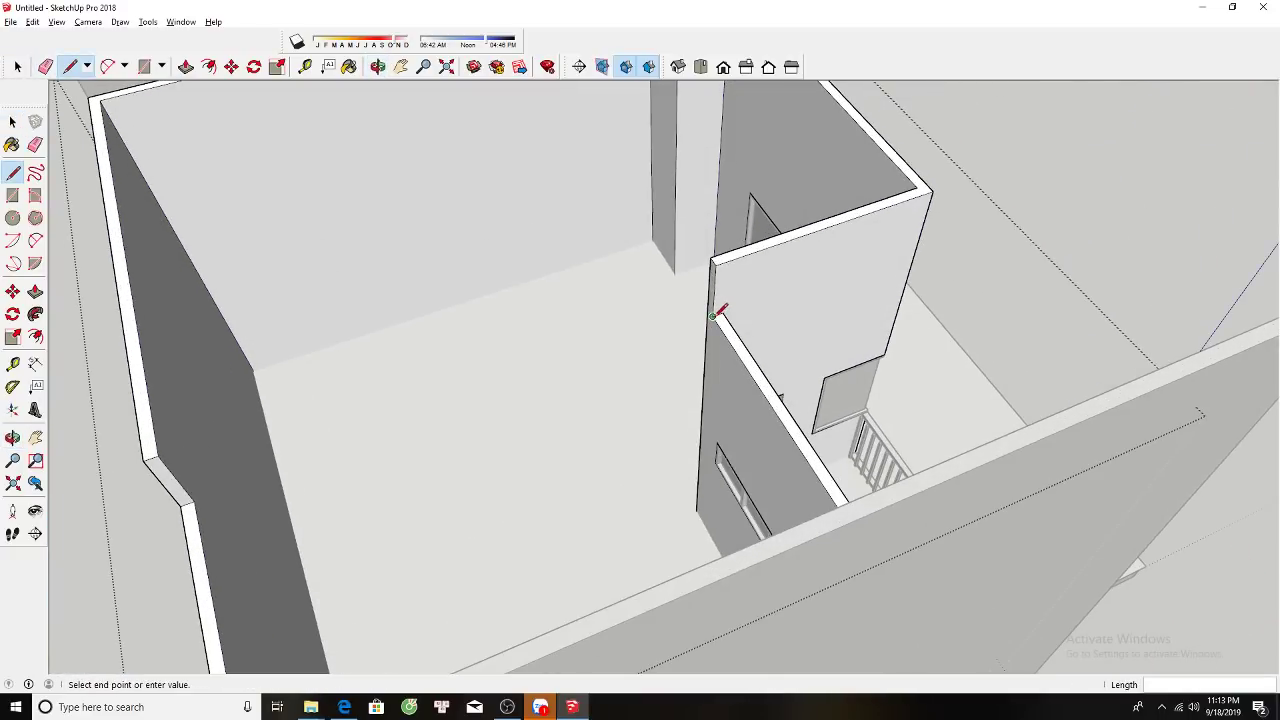
scroll(712, 305, "up", 2)
key("p")
scroll(651, 337, "down", 3)
scroll(489, 403, "down", 3)
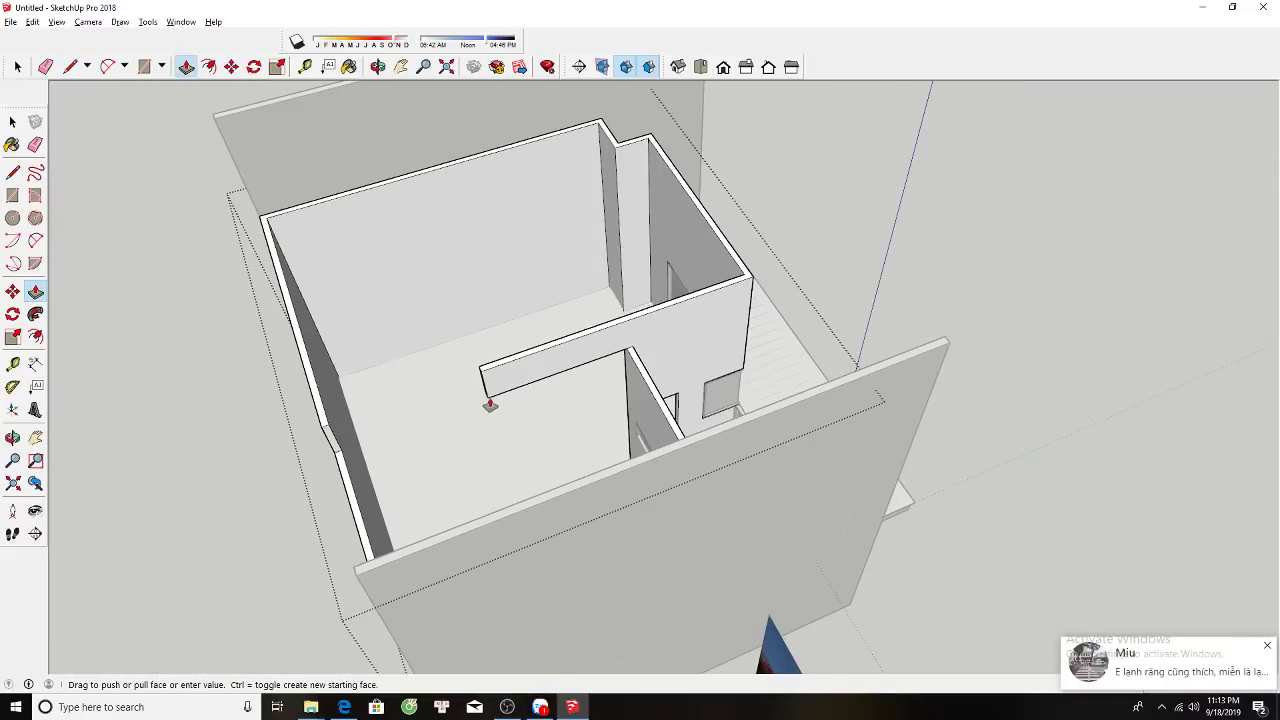
left_click(326, 424)
scroll(326, 424, "up", 2)
key("space")
mouse_move(371, 414)
middle_mouse_down()
mouse_move(286, 371)
mouse_move(719, 462)
mouse_move(509, 163)
mouse_move(677, 261)
mouse_move(666, 286)
mouse_move(689, 266)
middle_mouse_up()
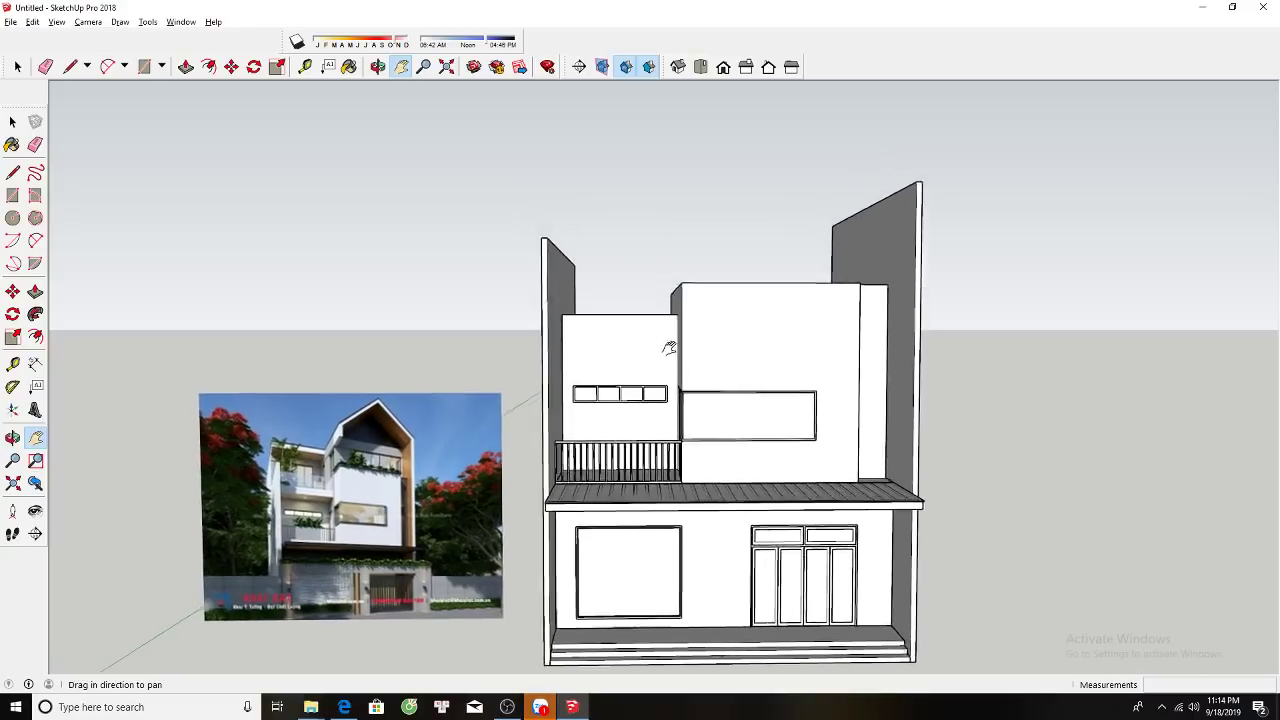
Draw a rectangle on the left block's top and thicken it into a 150mm slab.
middle_click_drag(669, 343, 660, 443)
scroll(600, 300, "up", 3)
key("r")
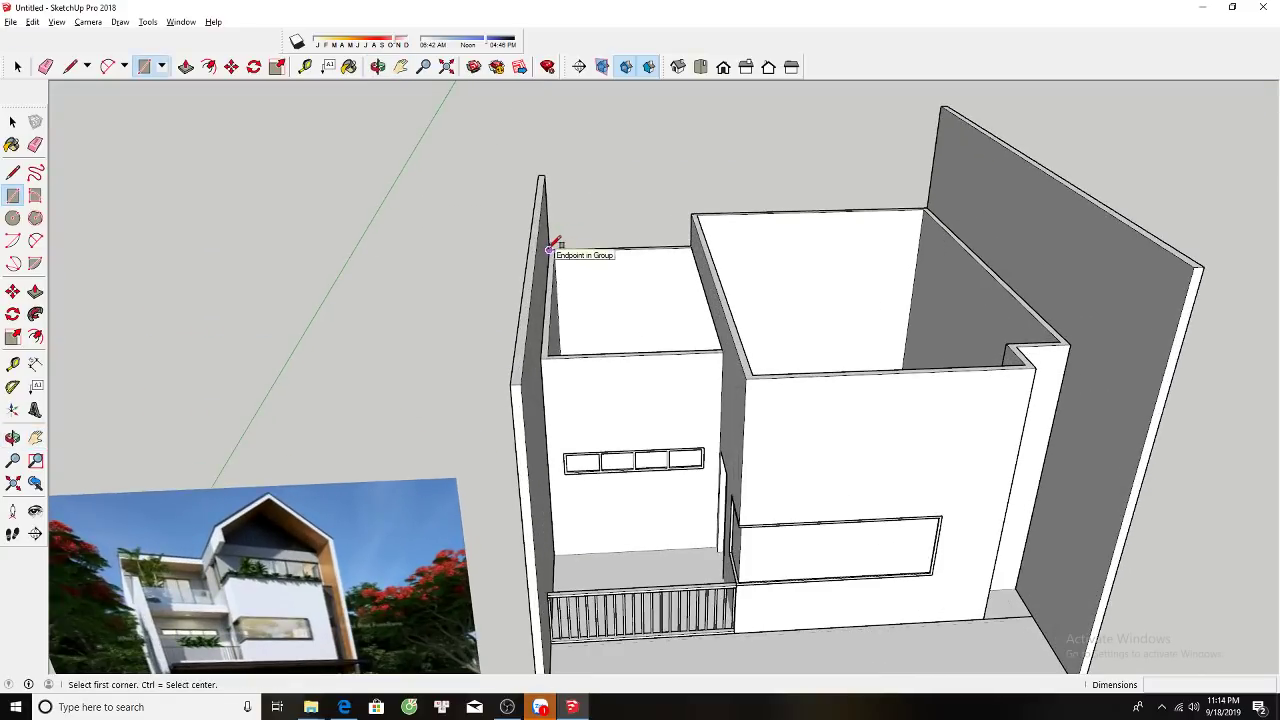
left_click(549, 249)
scroll(549, 249, "up", 1)
left_click(728, 352)
key("space")
left_click(655, 328)
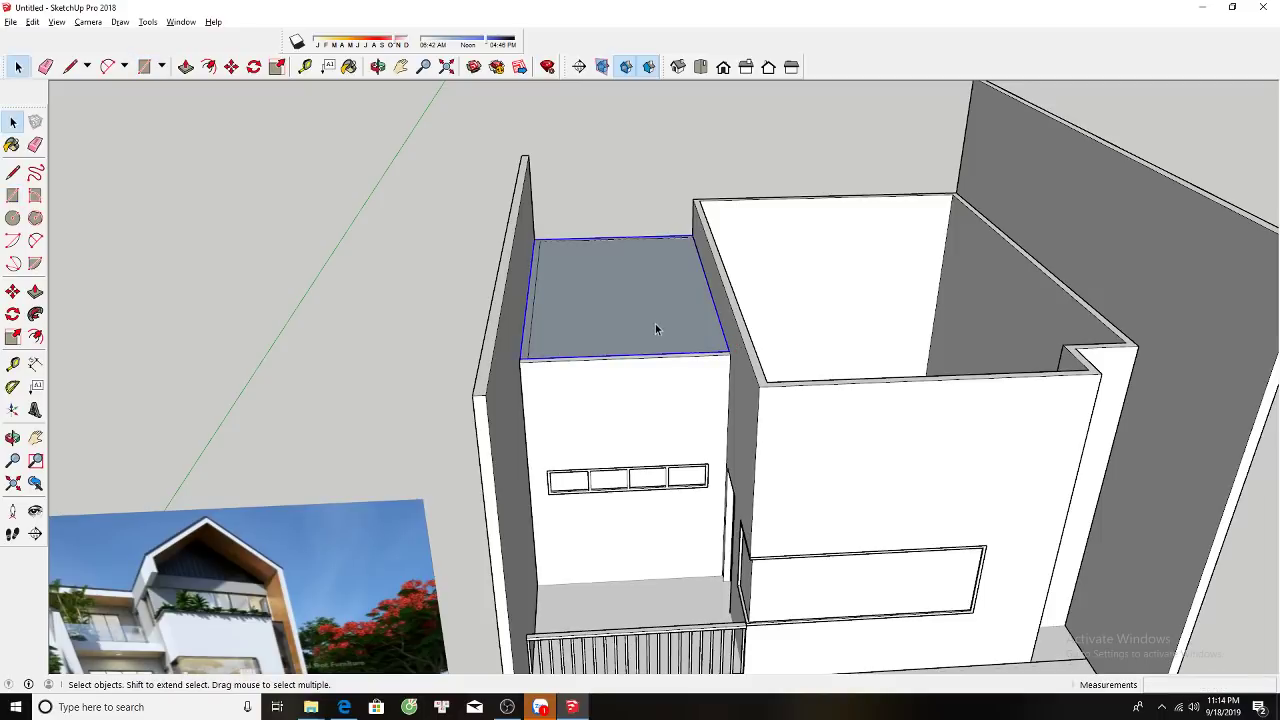
key("p")
left_click(651, 327)
type("150")
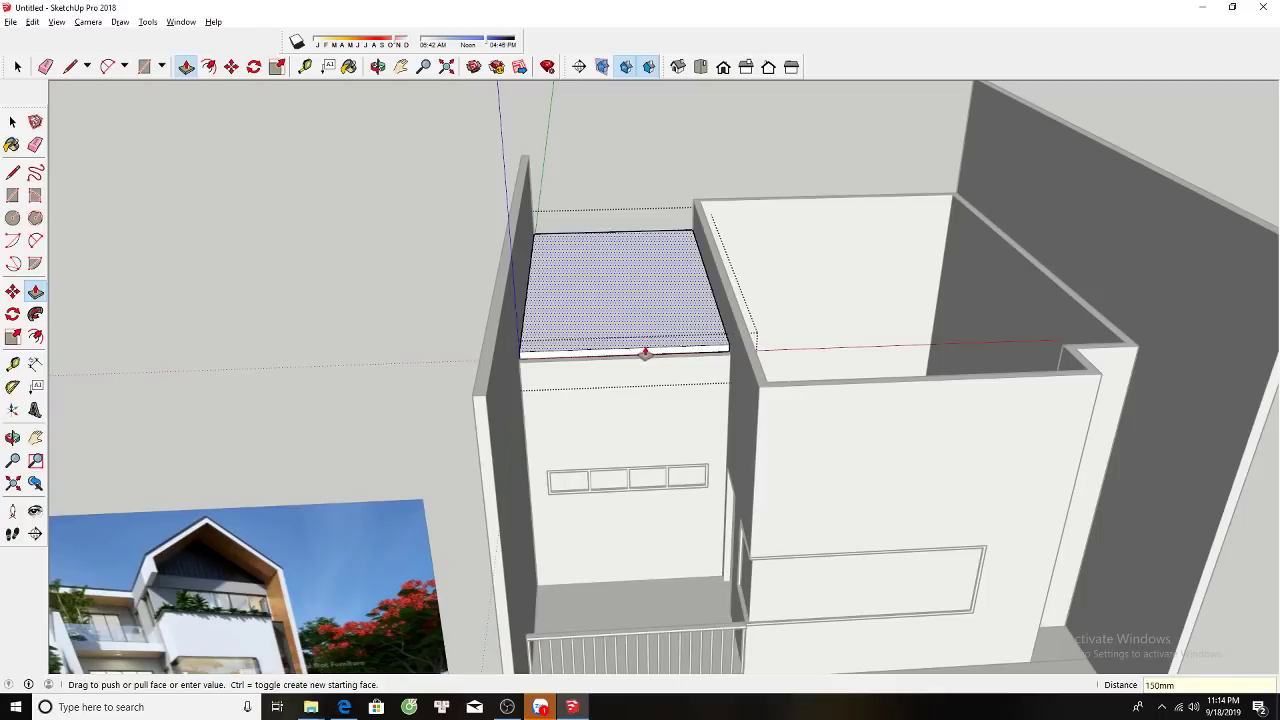
key("Return")
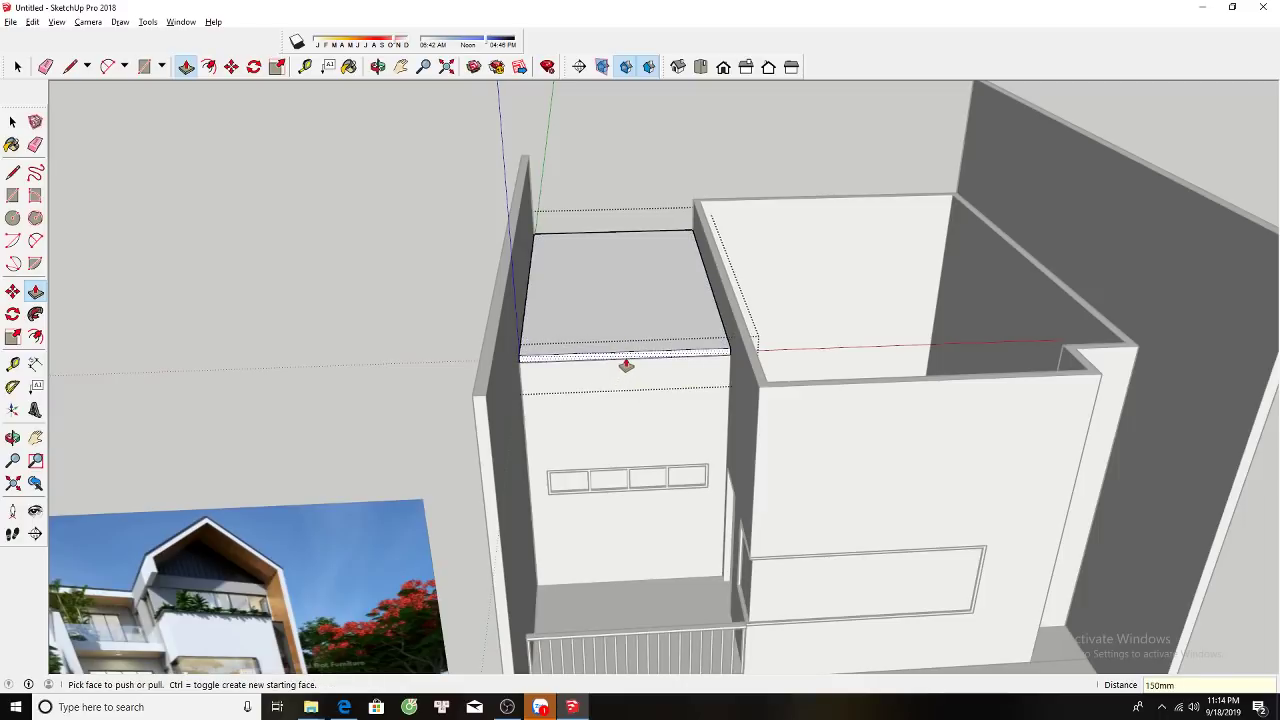
Pull the slab's front face forward into an overhang and adjust its thickness.
scroll(622, 372, "down", 1)
left_click(622, 362)
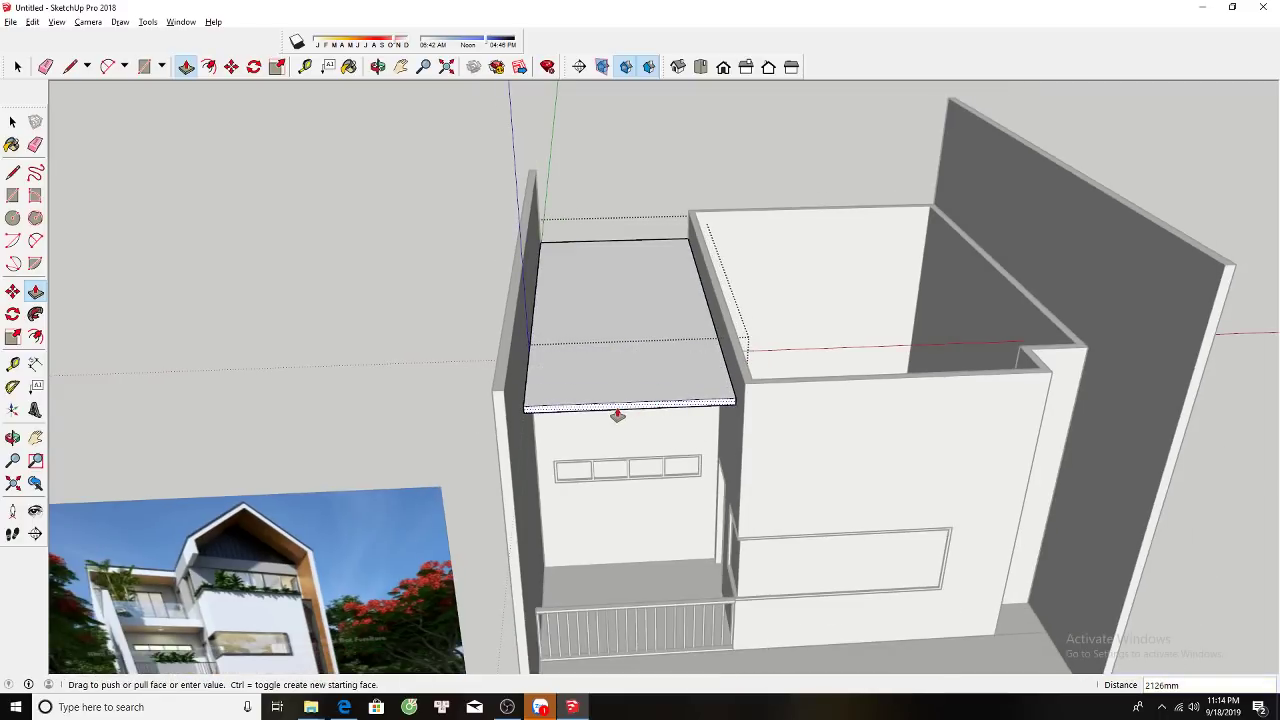
left_click(617, 414)
middle_click_drag(616, 389, 603, 274)
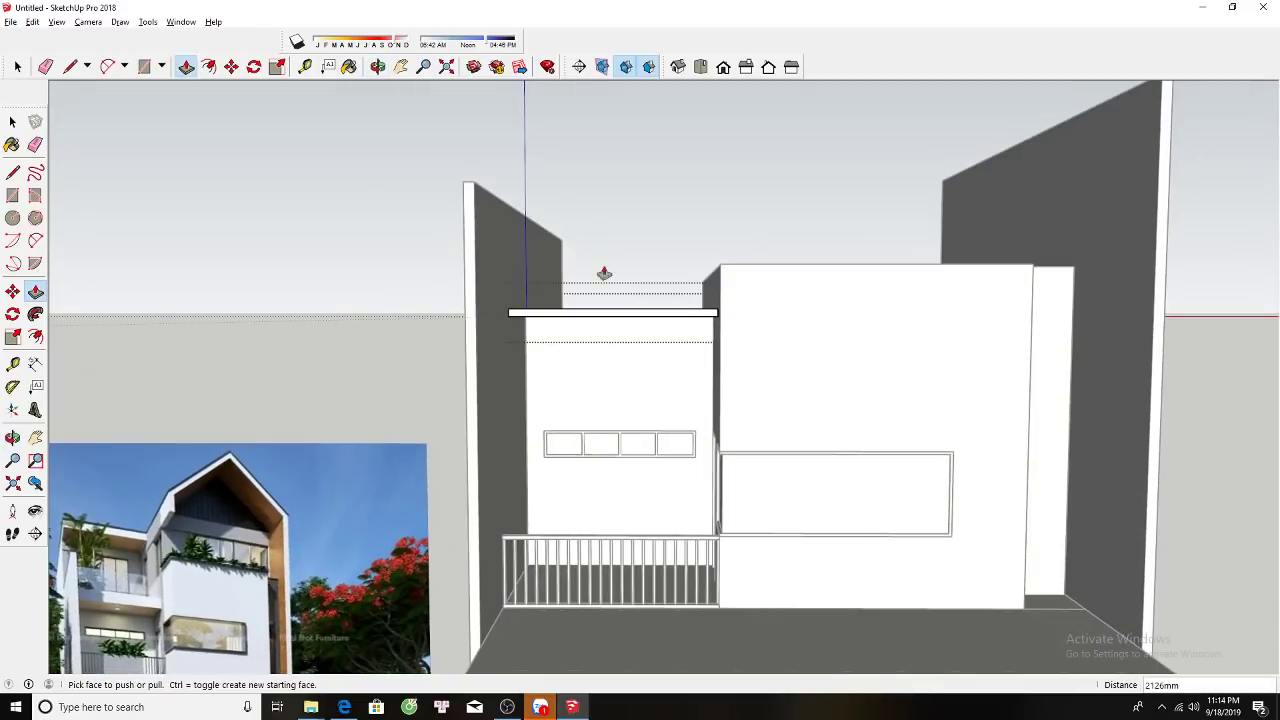
left_click(604, 302)
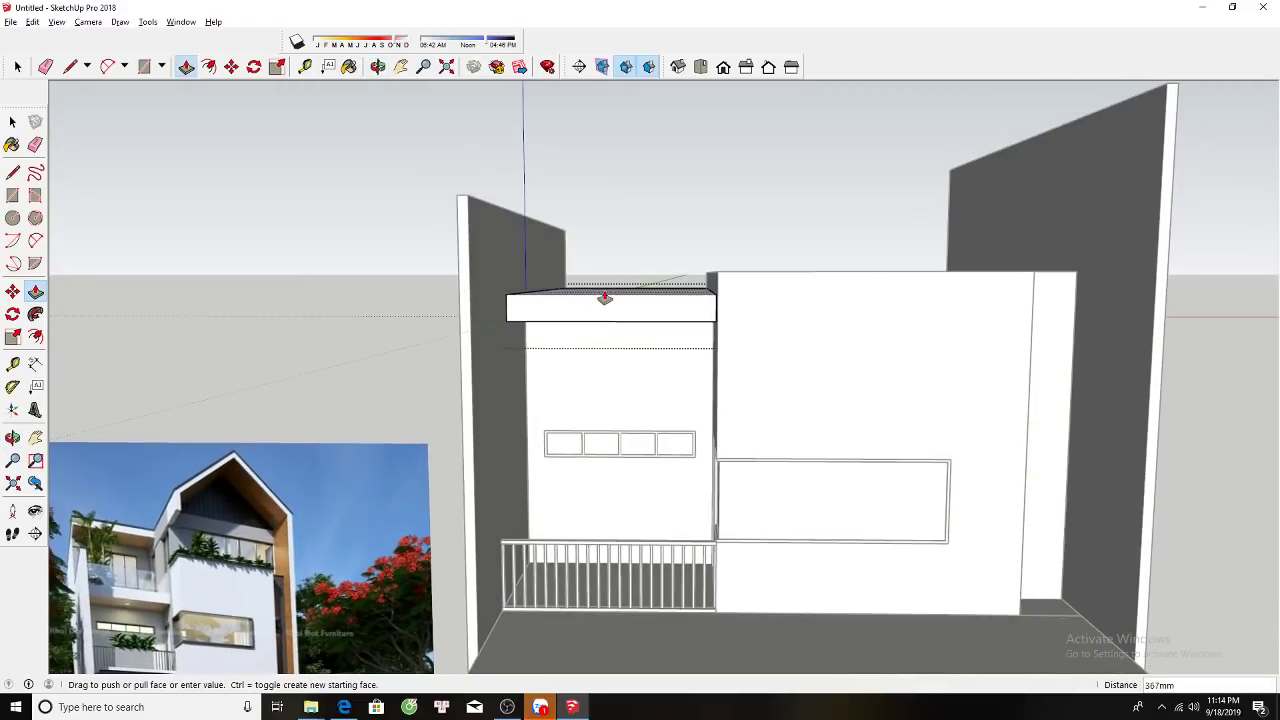
left_click(604, 297)
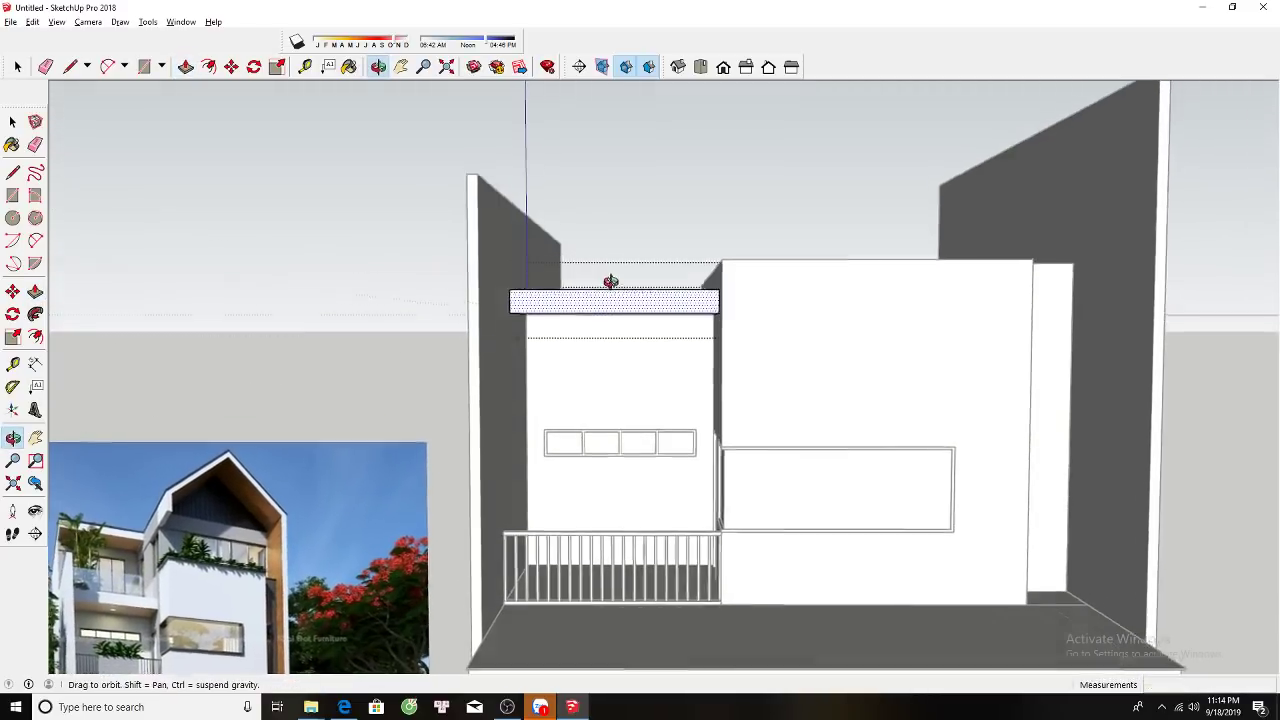
key("space")
Push/Pull the top of the larger right upper volume upward.
scroll(609, 290, "down", 5)
middle_click_drag(640, 296, 694, 294)
key("p")
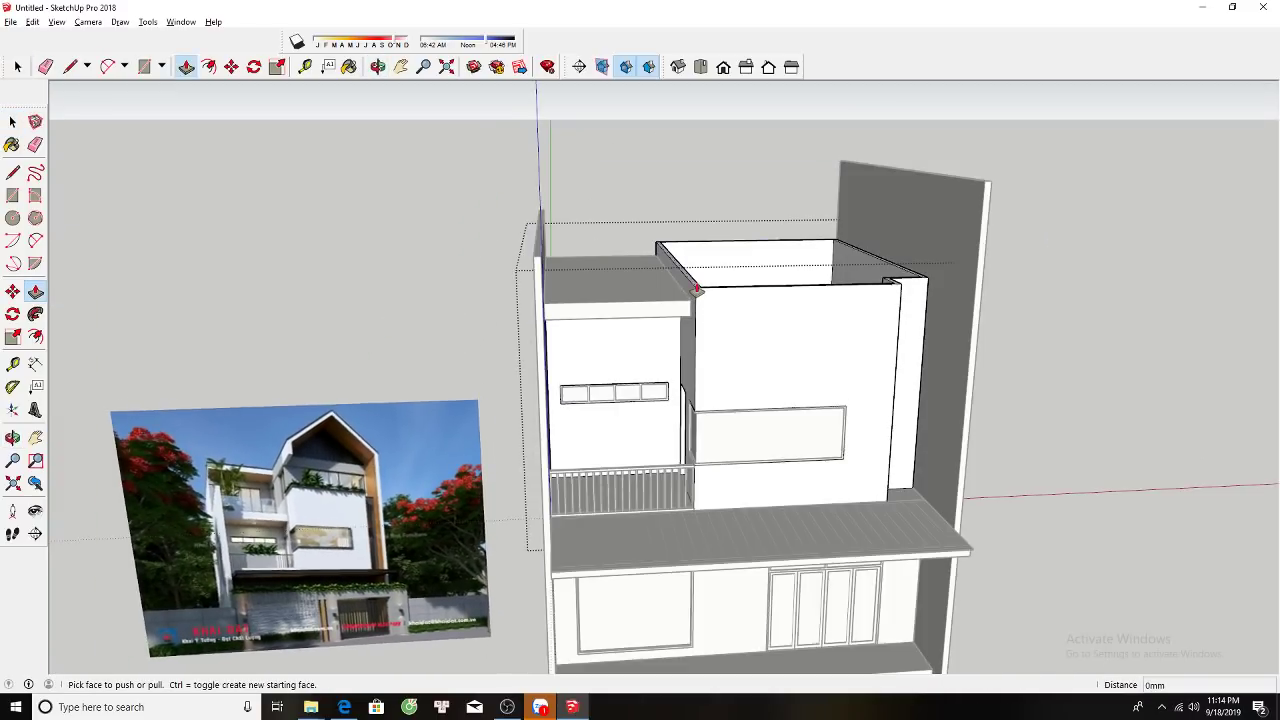
mouse_move(700, 277)
middle_mouse_down()
mouse_move(651, 193)
mouse_move(668, 211)
middle_mouse_up()
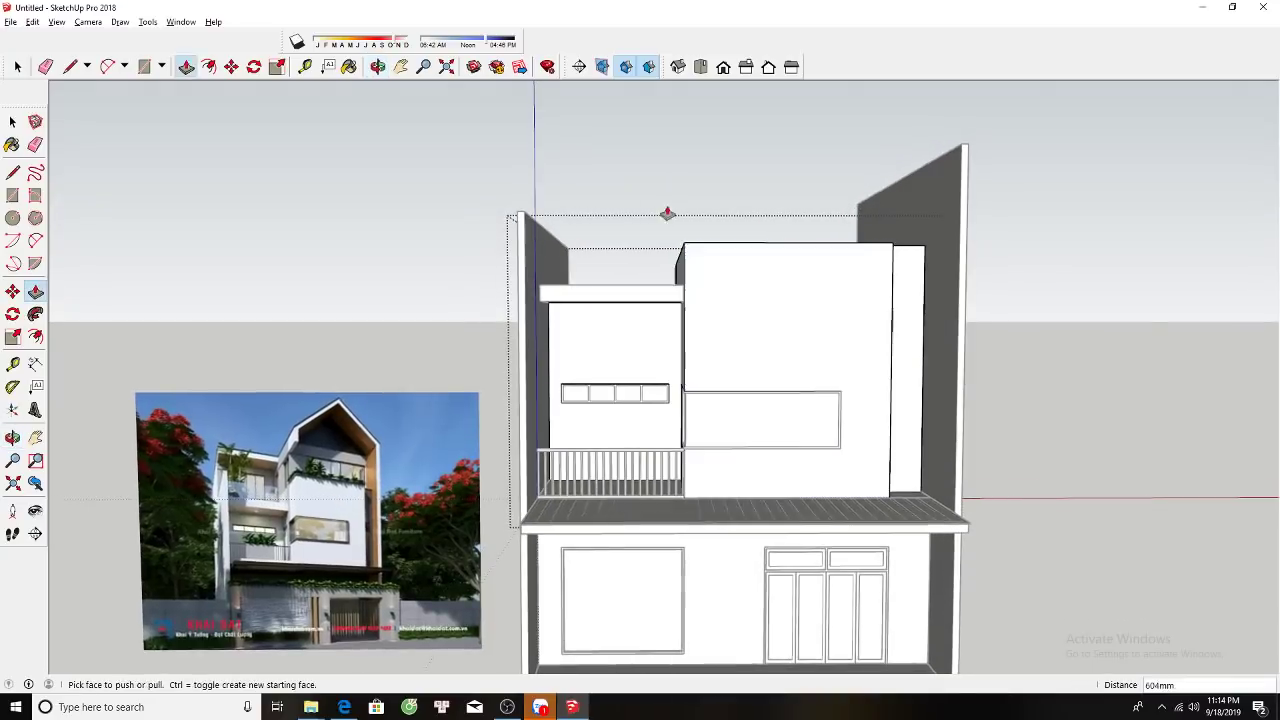
key("space")
mouse_move(667, 283)
middle_mouse_down("shift")
mouse_move(694, 277)
mouse_move(709, 334)
mouse_move(720, 329)
mouse_move(700, 380)
middle_mouse_up("shift")
In Front view, window-select the upper volumes' top edges and move them vertically.
key("space")
triple_click(725, 356)
key("space")
key("F2")
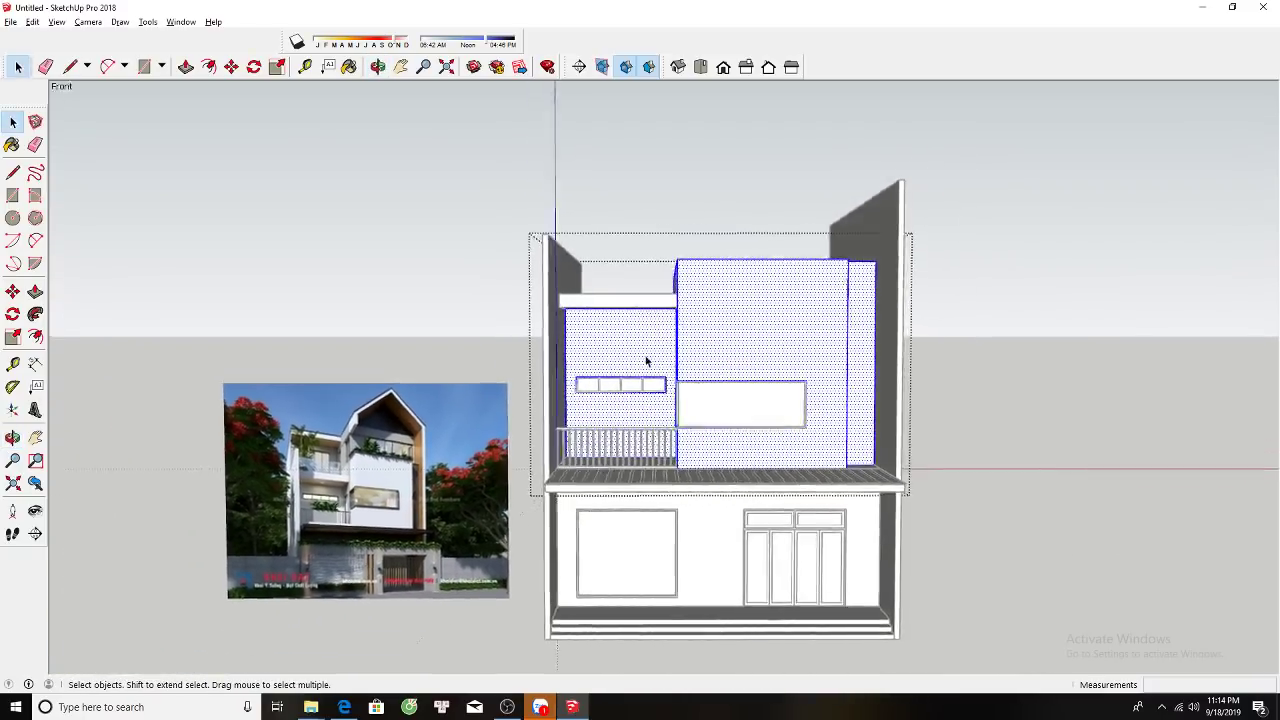
left_click_drag(517, 222, 900, 325)
key("m")
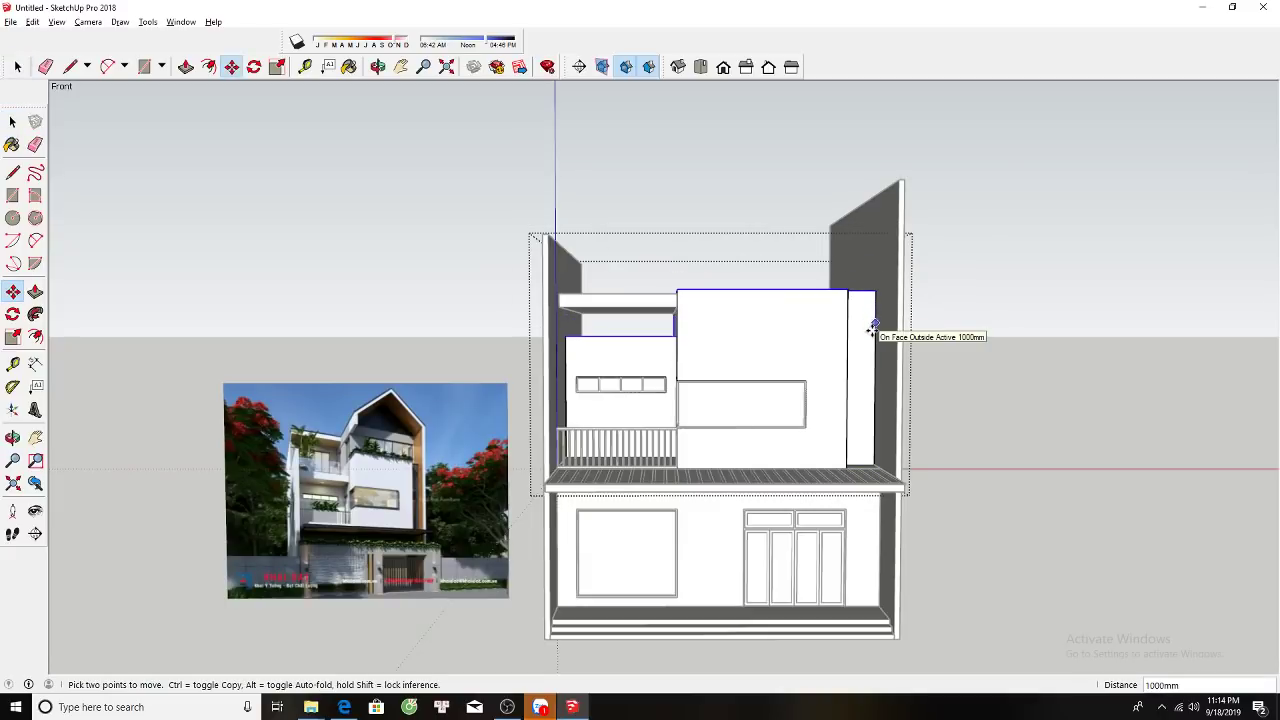
scroll(624, 334, "up", 2)
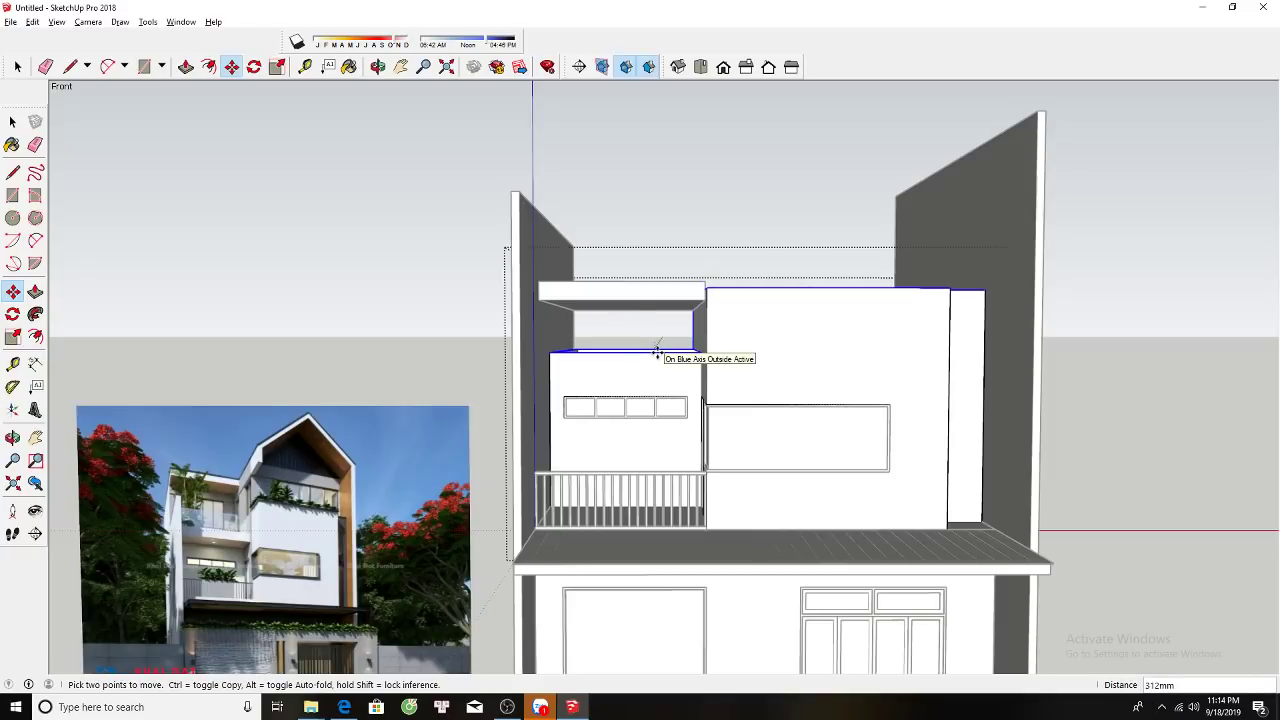
left_click(660, 351)
key("space")
Move the roof slab down so its lower corner snaps onto the wall top.
key("m")
left_click(658, 303)
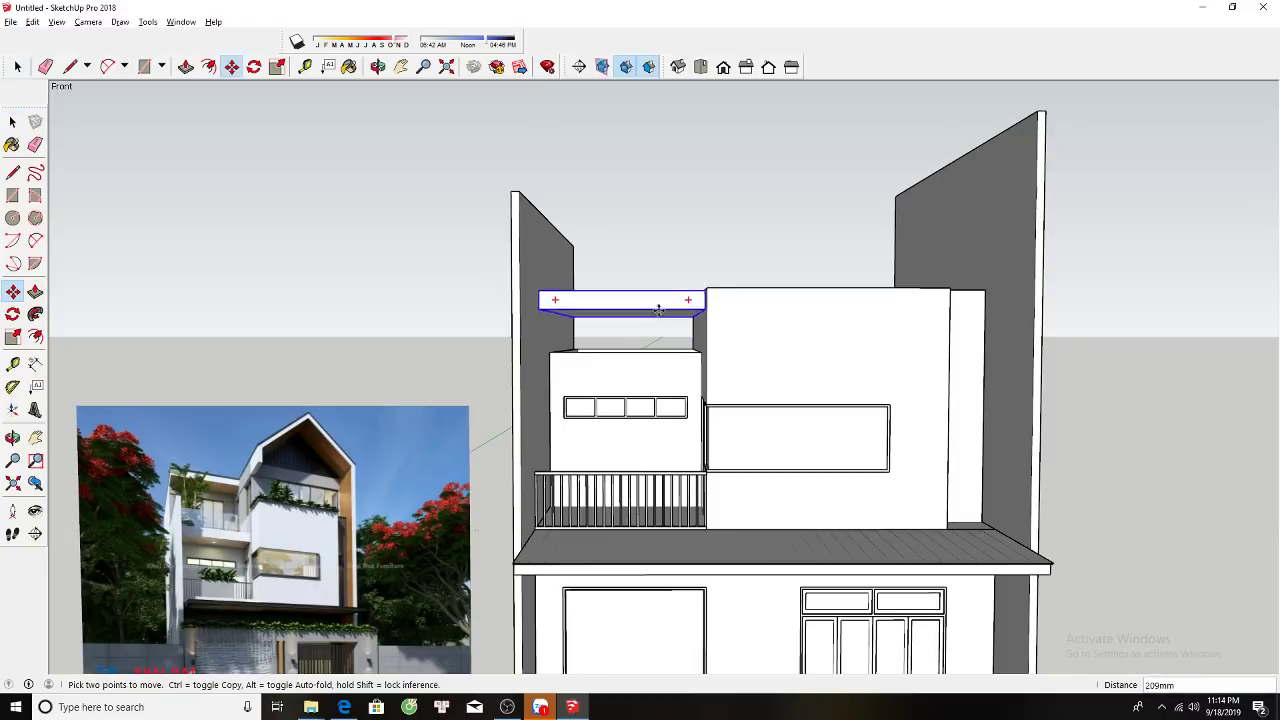
scroll(689, 343, "up", 3)
scroll(690, 348, "up", 2)
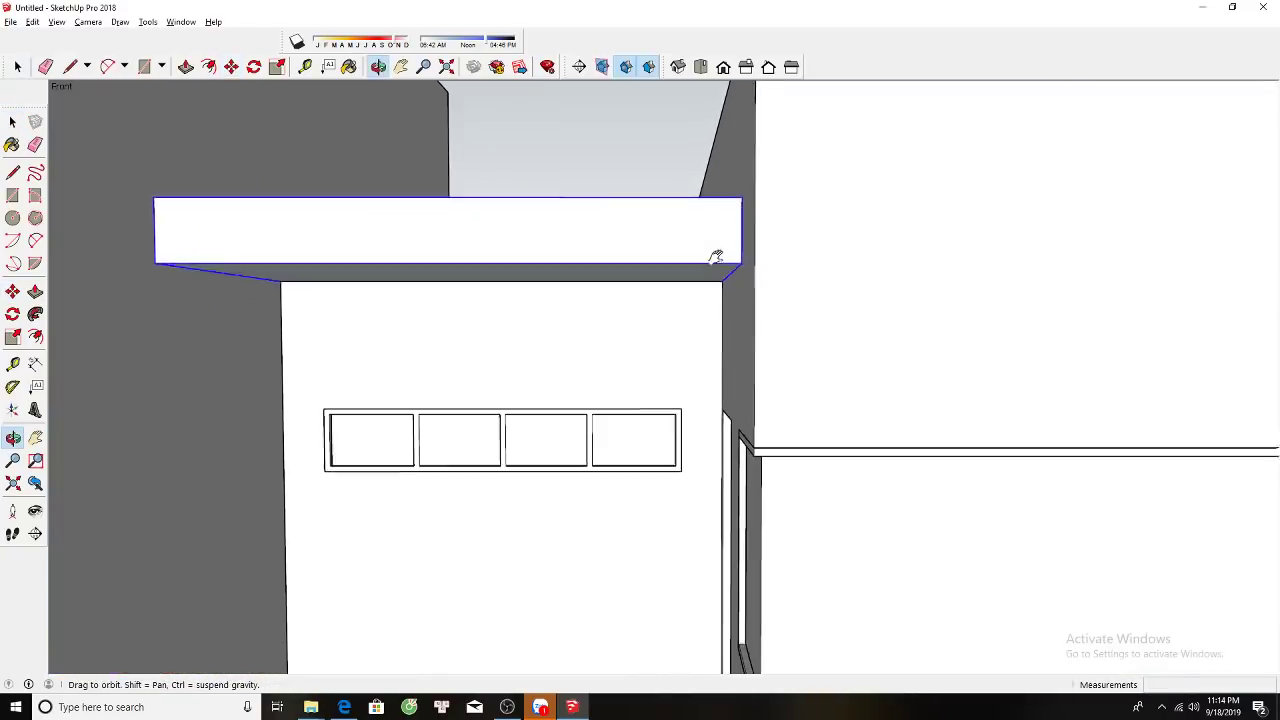
scroll(714, 257, "up", 2)
left_click(723, 273)
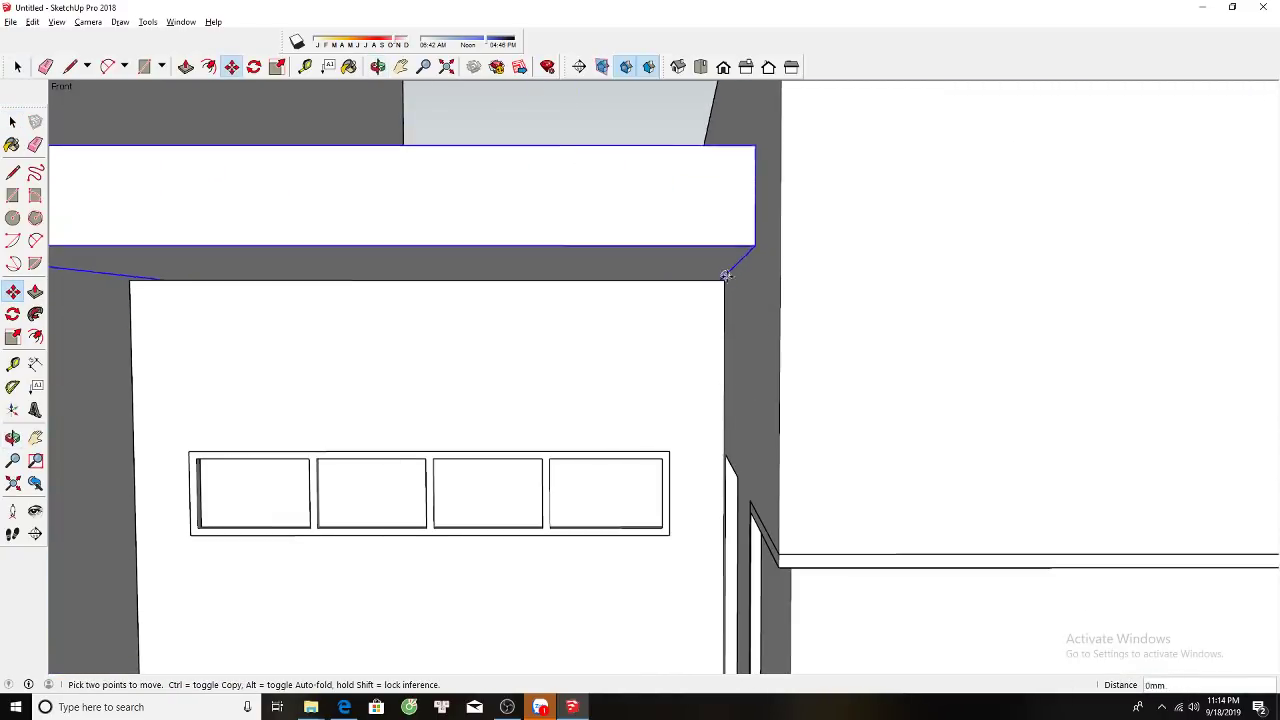
left_click(723, 280)
key("space")
scroll(700, 250, "down", 5)
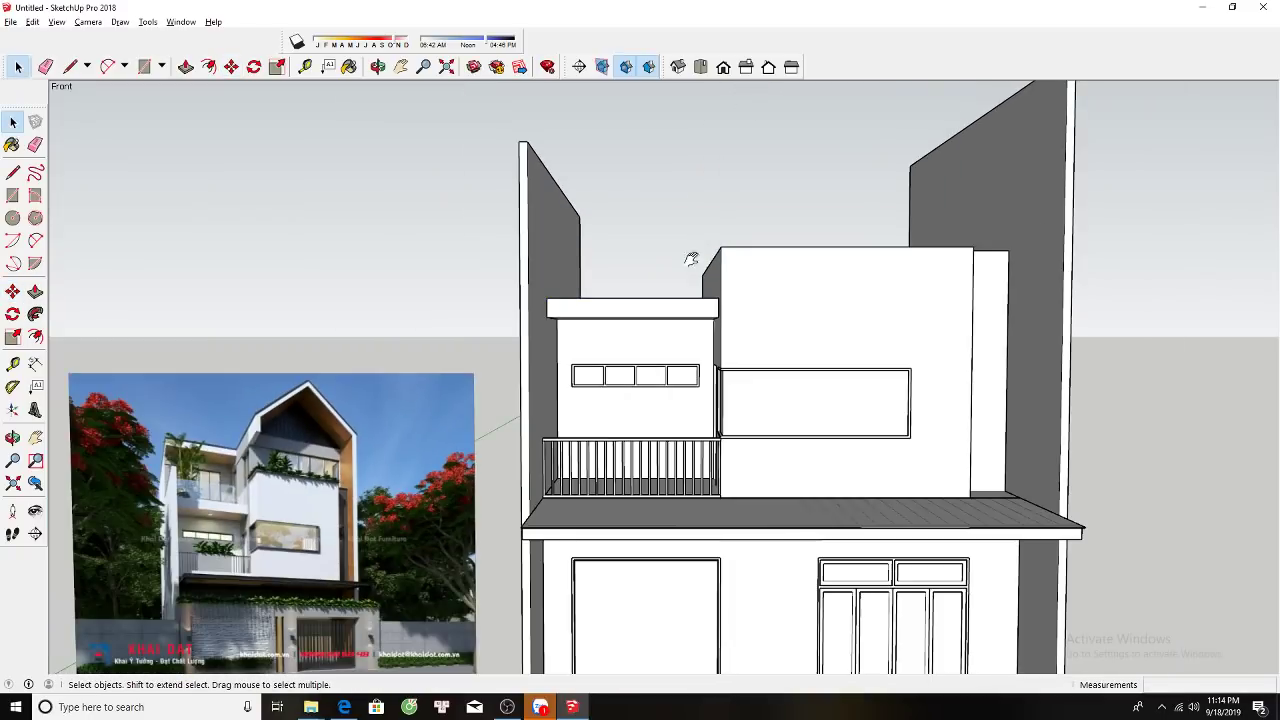
scroll(690, 258, "down", 3)
mouse_move(700, 286)
middle_mouse_down()
mouse_move(674, 294)
mouse_move(728, 289)
mouse_move(714, 318)
mouse_move(709, 309)
mouse_move(737, 314)
mouse_move(557, 145)
middle_mouse_up()
scroll(713, 320, "up", 2)
scroll(746, 300, "down", 2)
scroll(726, 314, "down", 2)
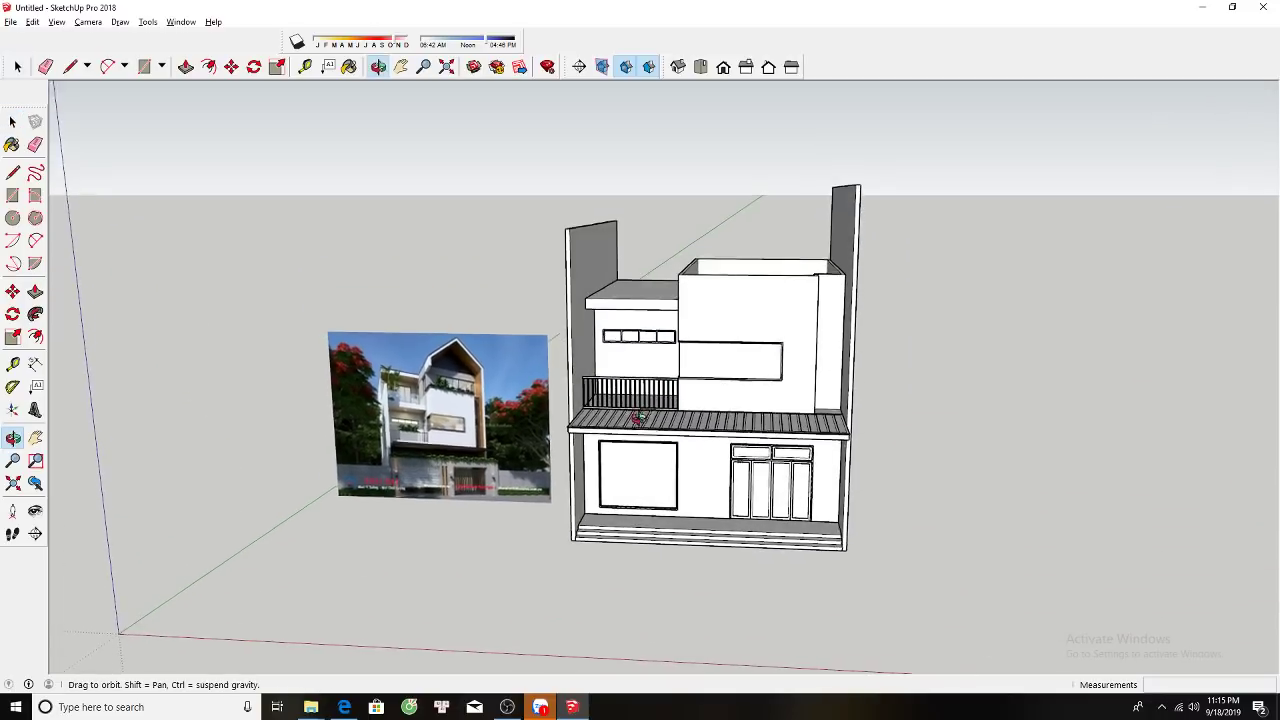
left_click_drag(557, 145, 895, 575)
mouse_move(895, 575)
middle_mouse_down()
mouse_move(846, 360)
mouse_move(924, 320)
mouse_move(667, 288)
mouse_move(780, 385)
mouse_move(773, 361)
middle_mouse_up()
key("s")
key("space")
left_click(924, 320)
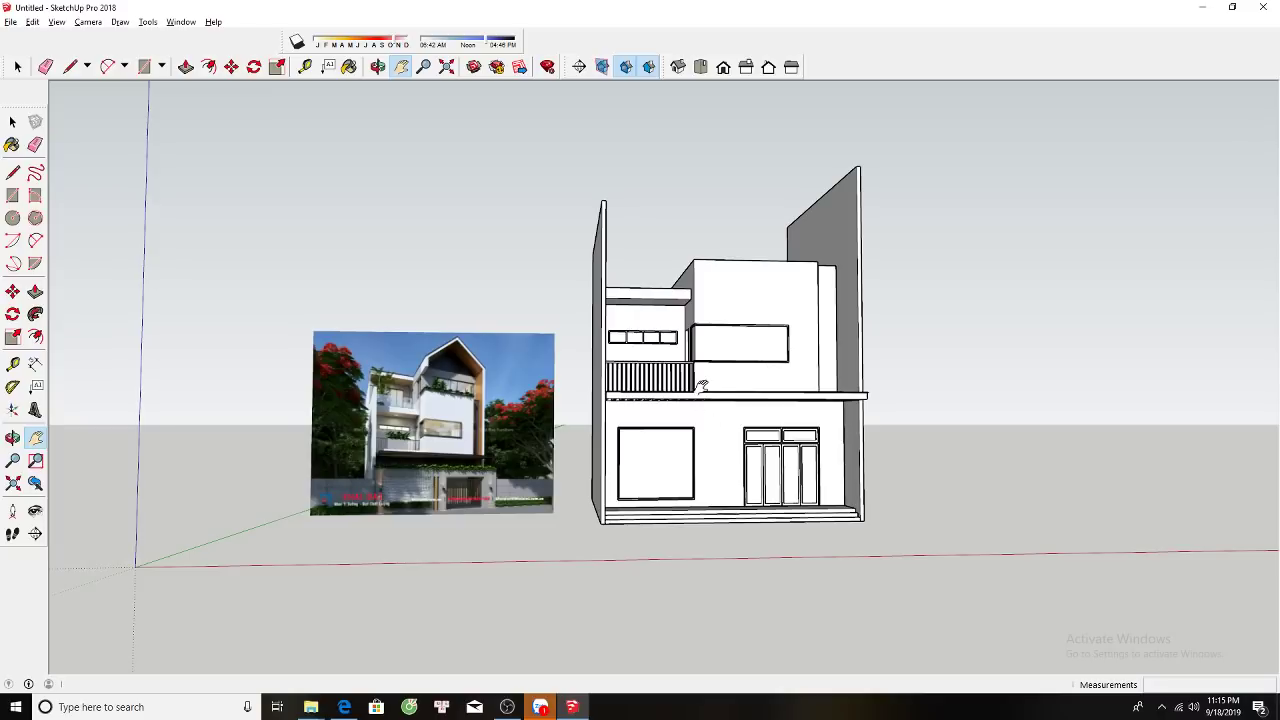
scroll(702, 386, "up", 1)
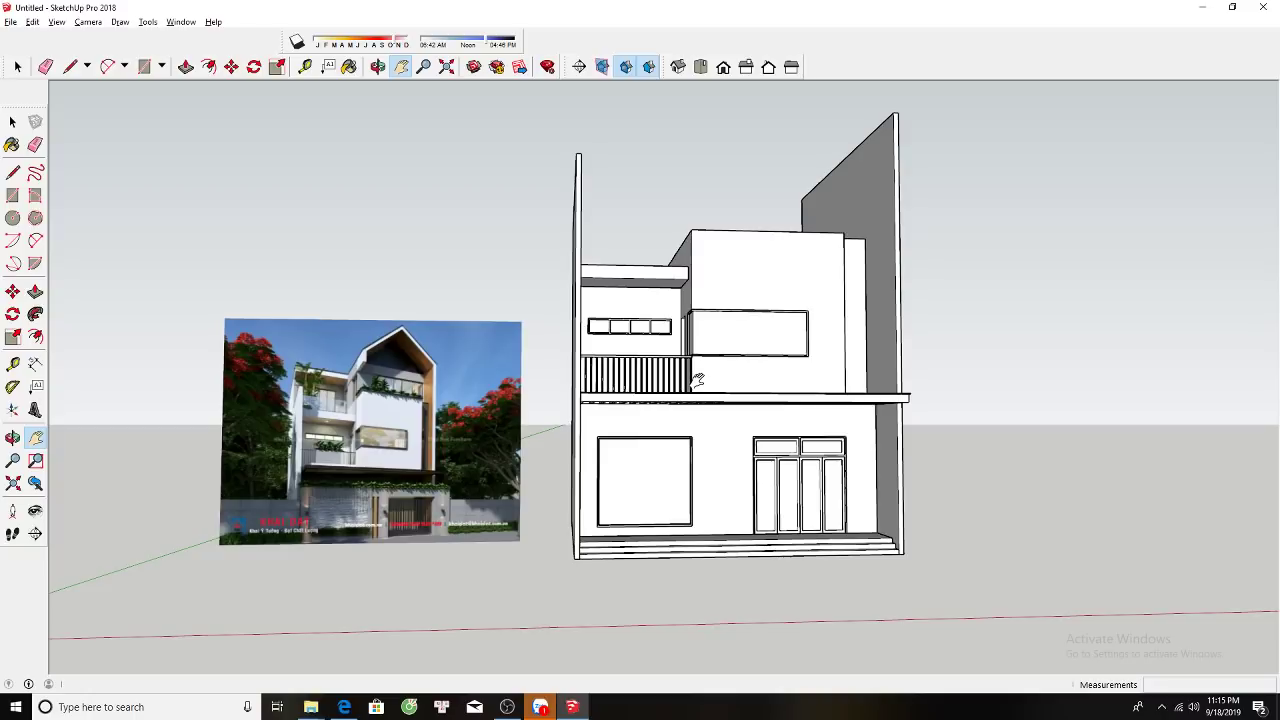
mouse_move(697, 380)
middle_mouse_down()
mouse_move(655, 428)
mouse_move(668, 365)
mouse_move(614, 349)
mouse_move(634, 317)
middle_mouse_up()
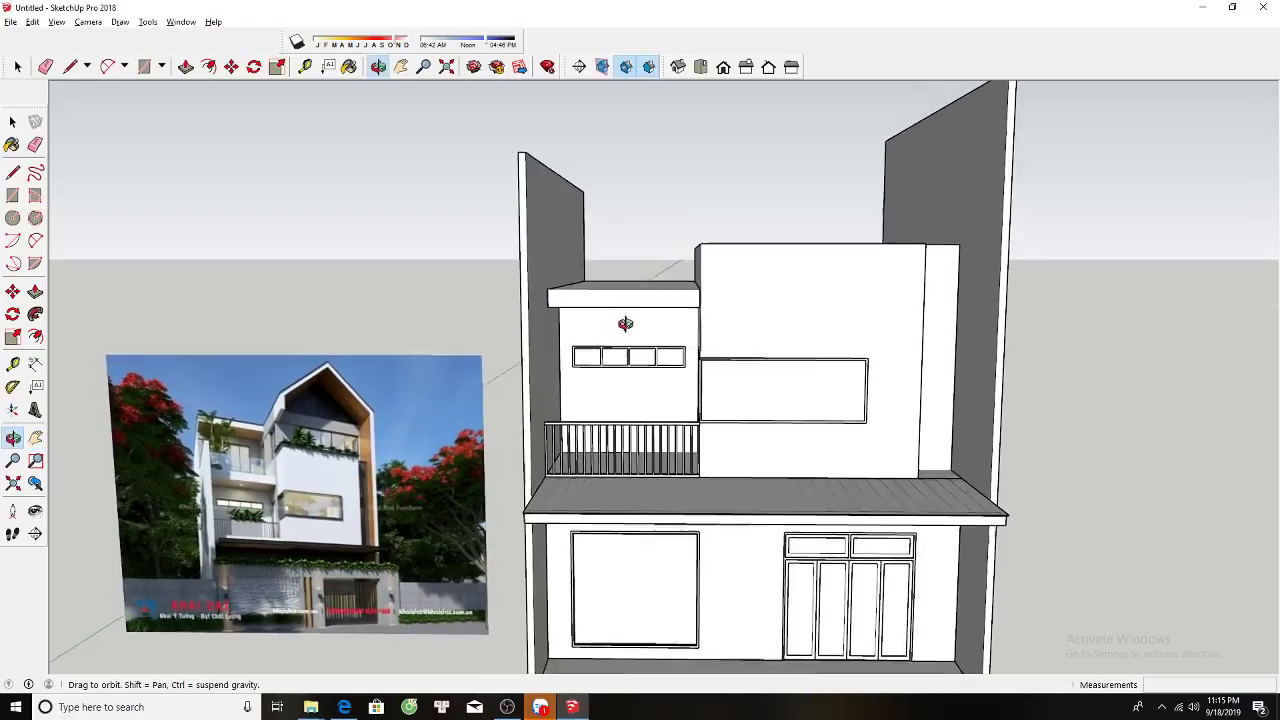
scroll(635, 316, "up", 2)
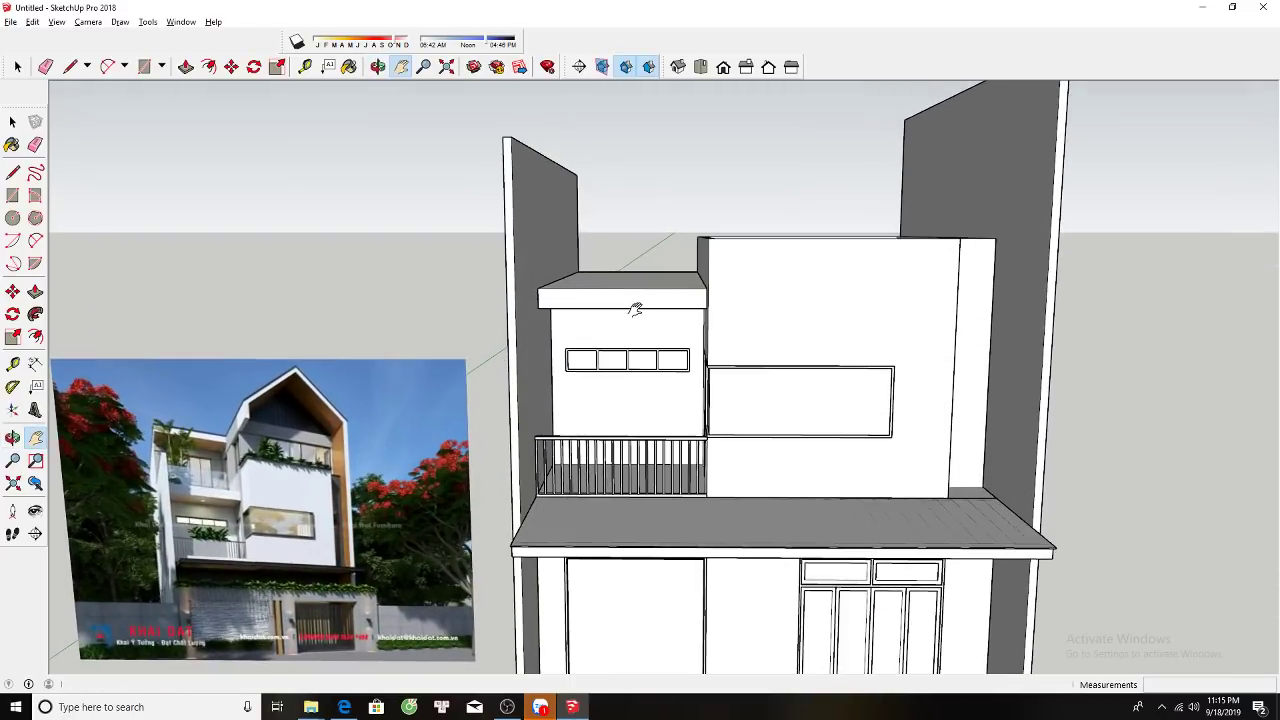
mouse_move(635, 310)
middle_mouse_down()
mouse_move(623, 323)
mouse_move(637, 331)
middle_mouse_up()
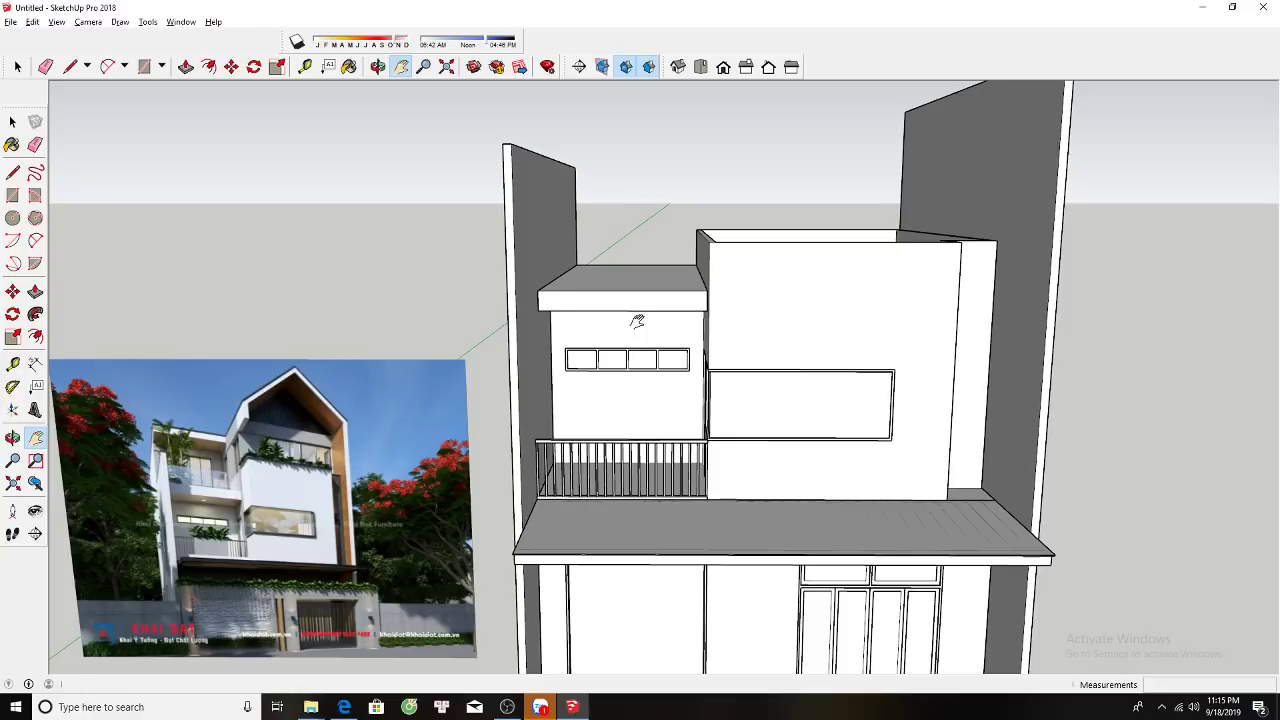
scroll(245, 477, "up", 3)
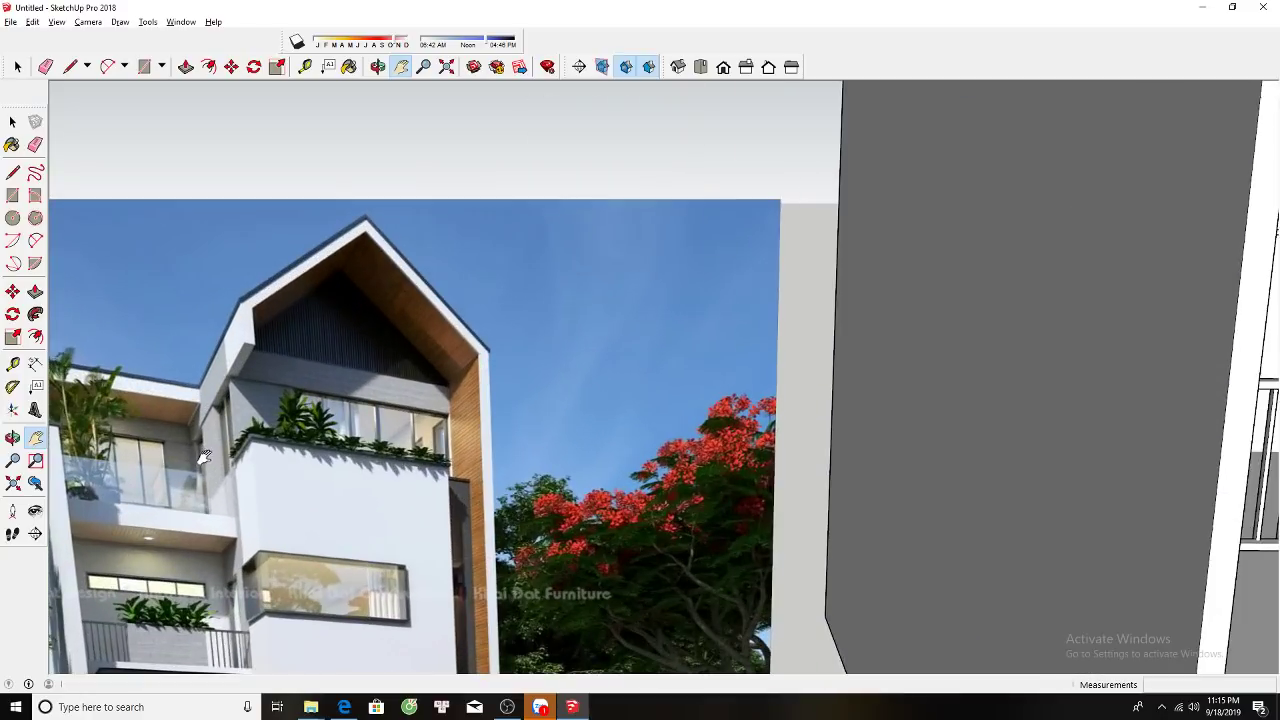
scroll(298, 500, "down", 3)
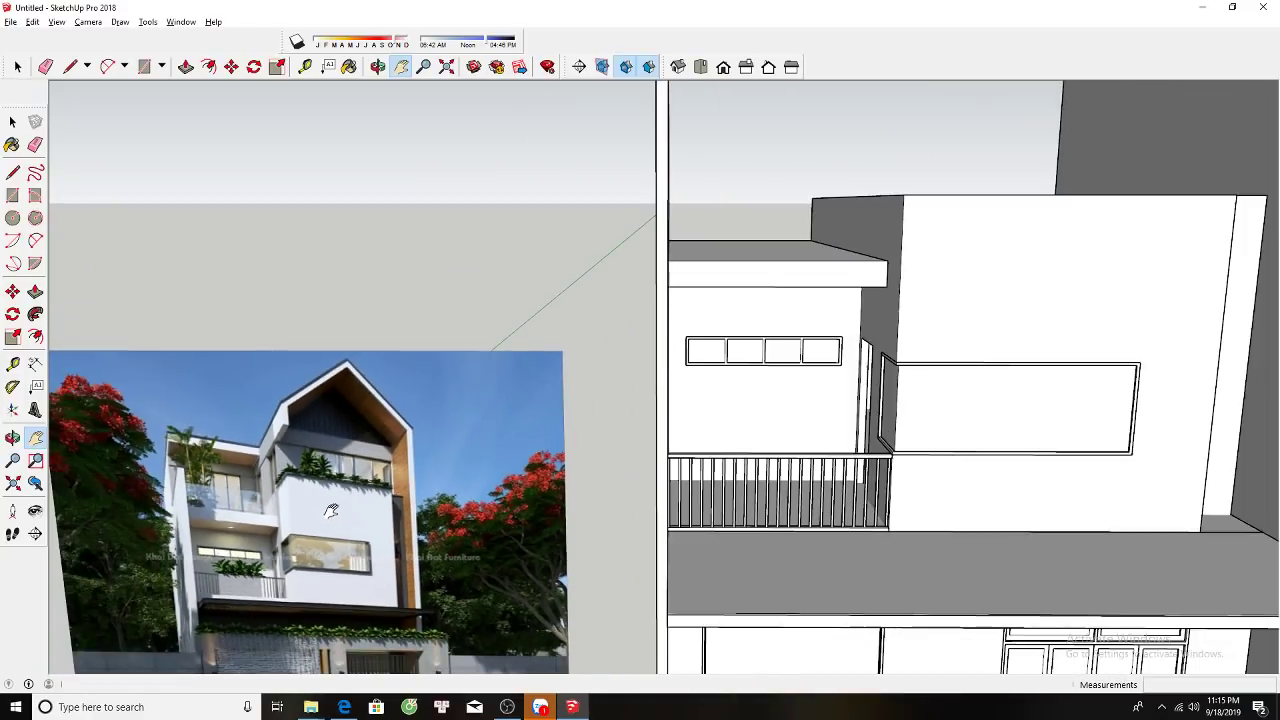
left_click_drag(672, 365, 669, 398)
scroll(823, 329, "down", 1)
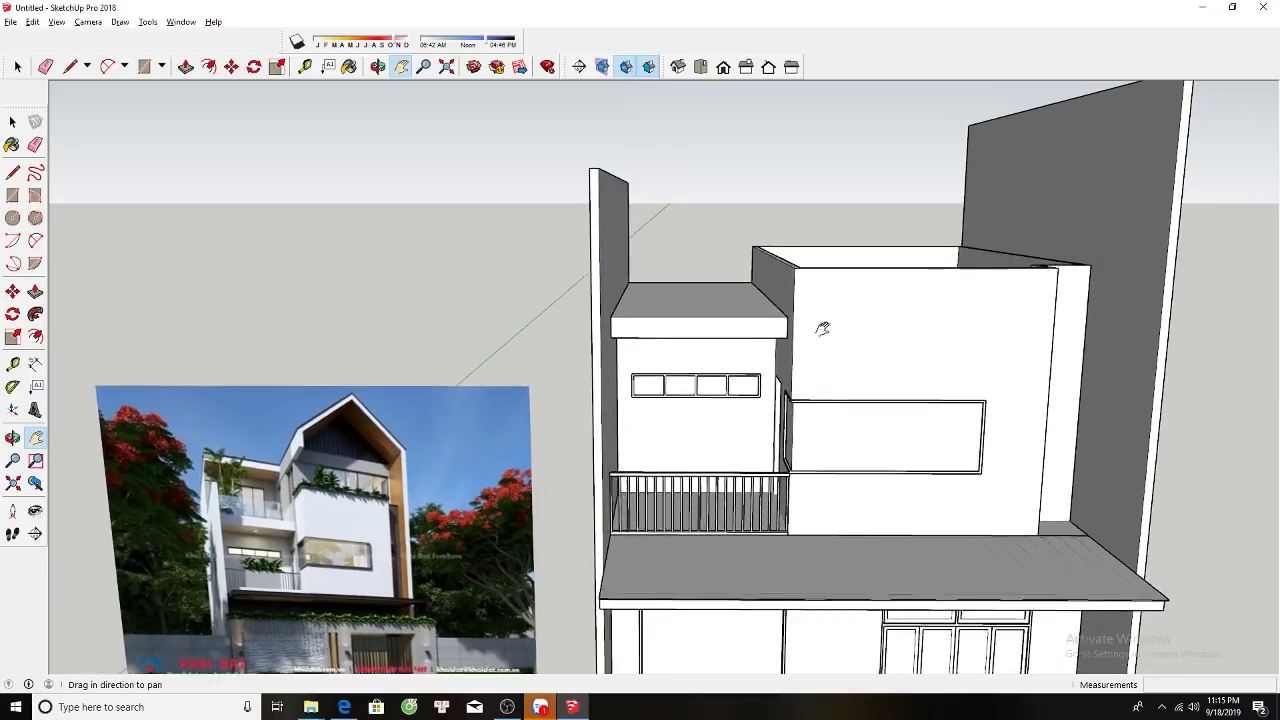
scroll(777, 314, "up", 1)
scroll(433, 462, "up", 3)
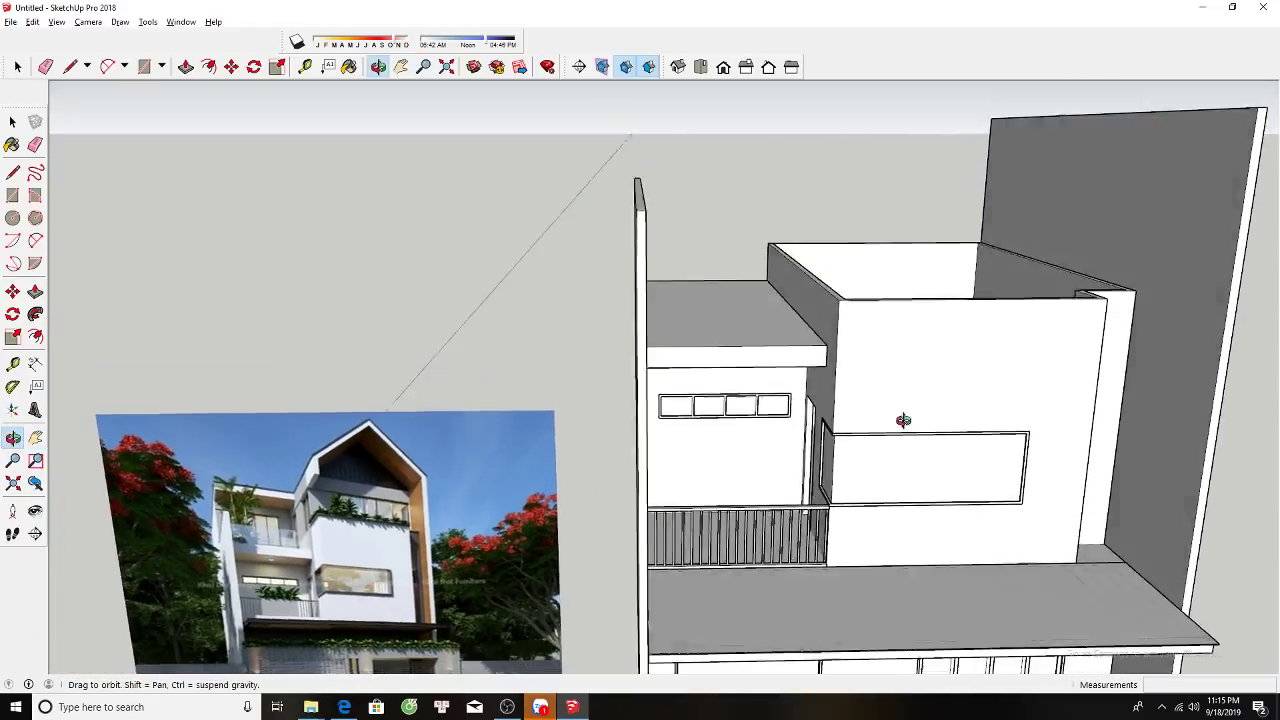
middle_click_drag(313, 462, 849, 363)
key("space")
double_click(845, 335)
scroll(845, 335, "up", 1)
triple_click(845, 335)
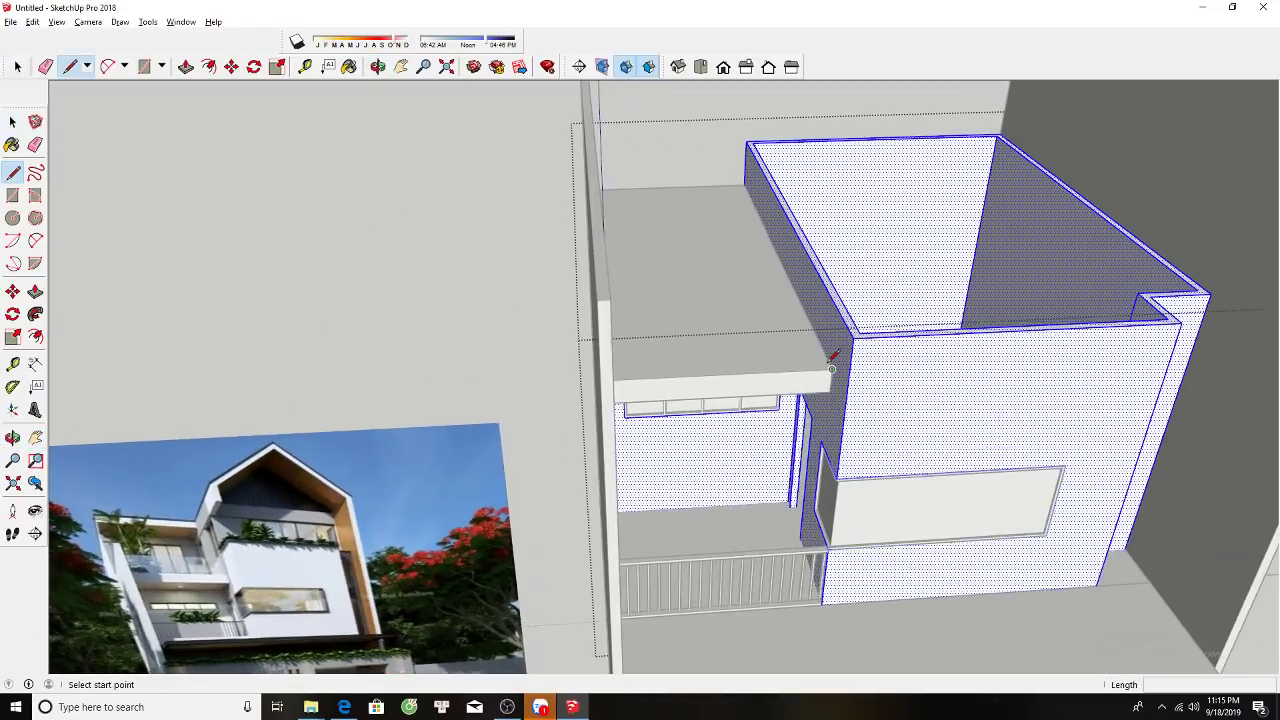
key("m")
key("ctrl")
left_click(845, 330)
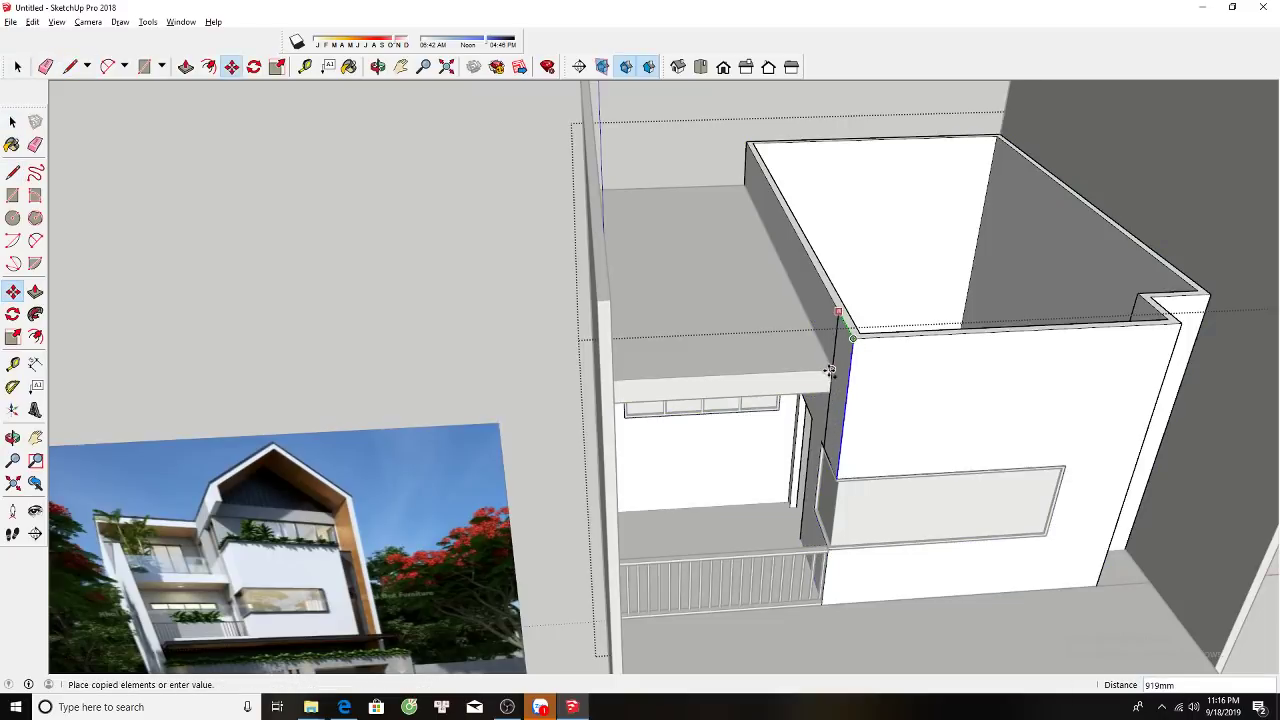
key("Escape")
scroll(843, 326, "up", 1)
key("l")
left_click(836, 311)
left_click(836, 311)
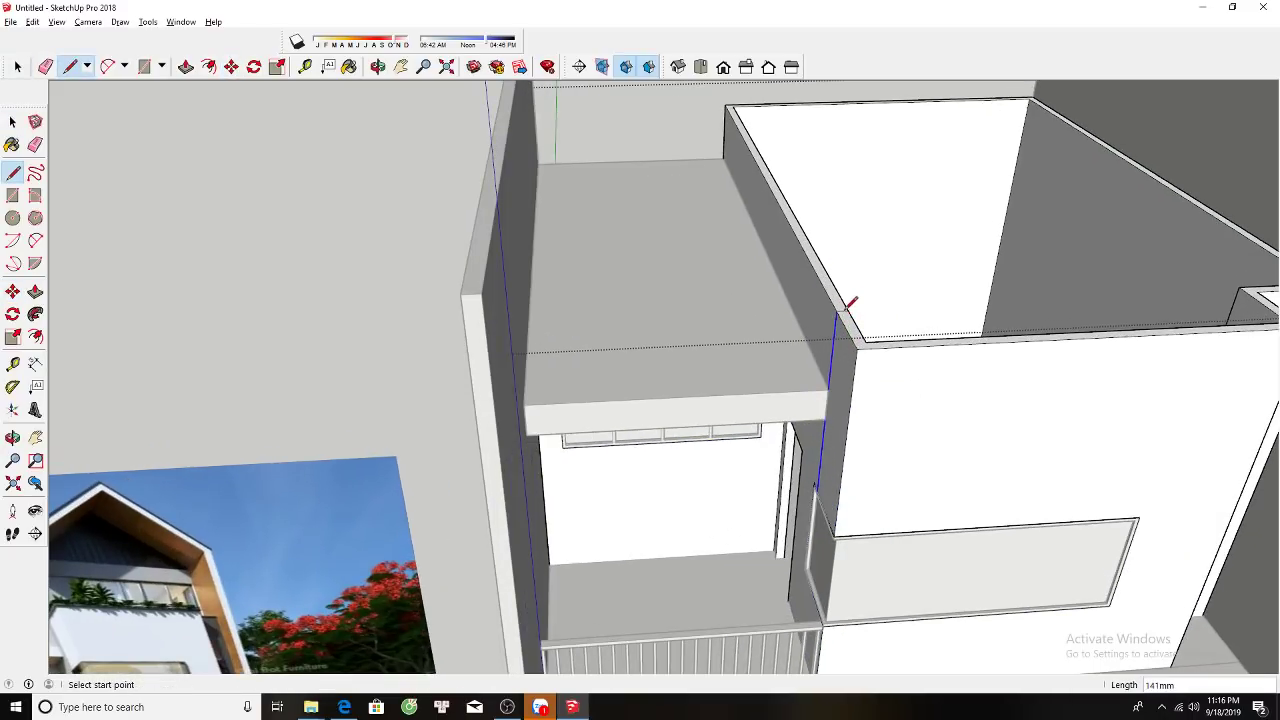
middle_click_drag(848, 305, 1130, 283)
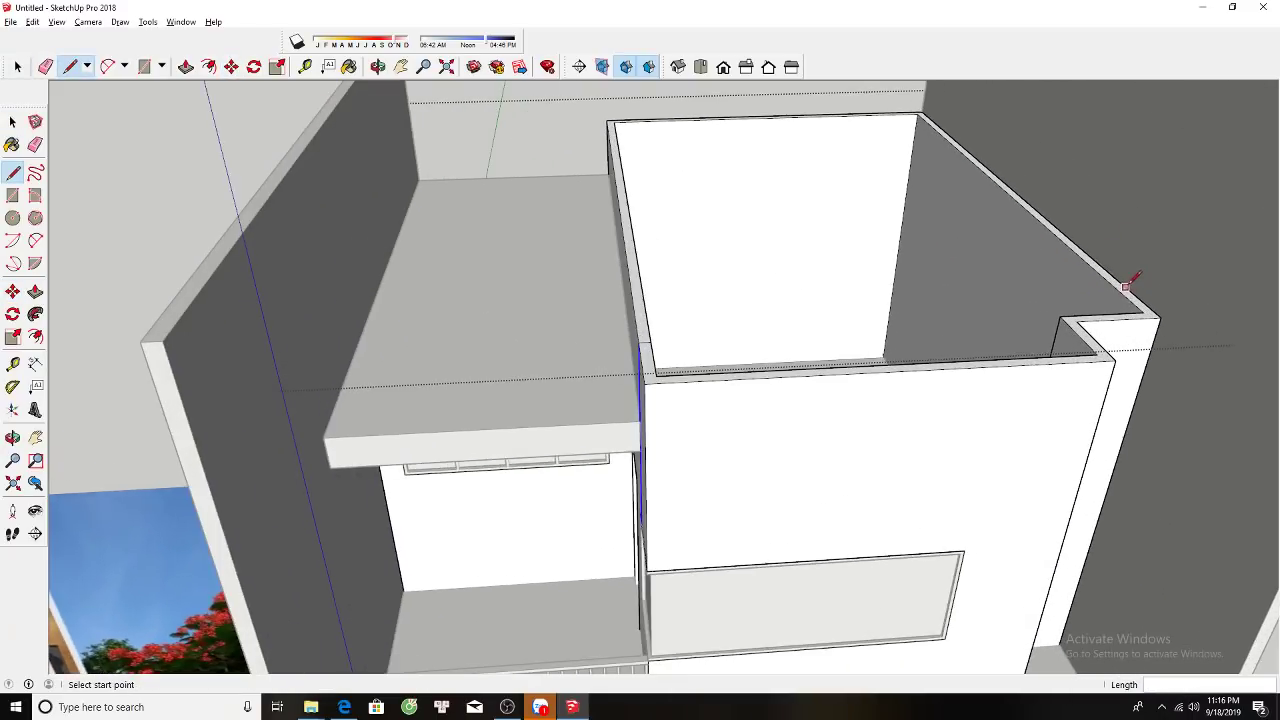
left_click(651, 341)
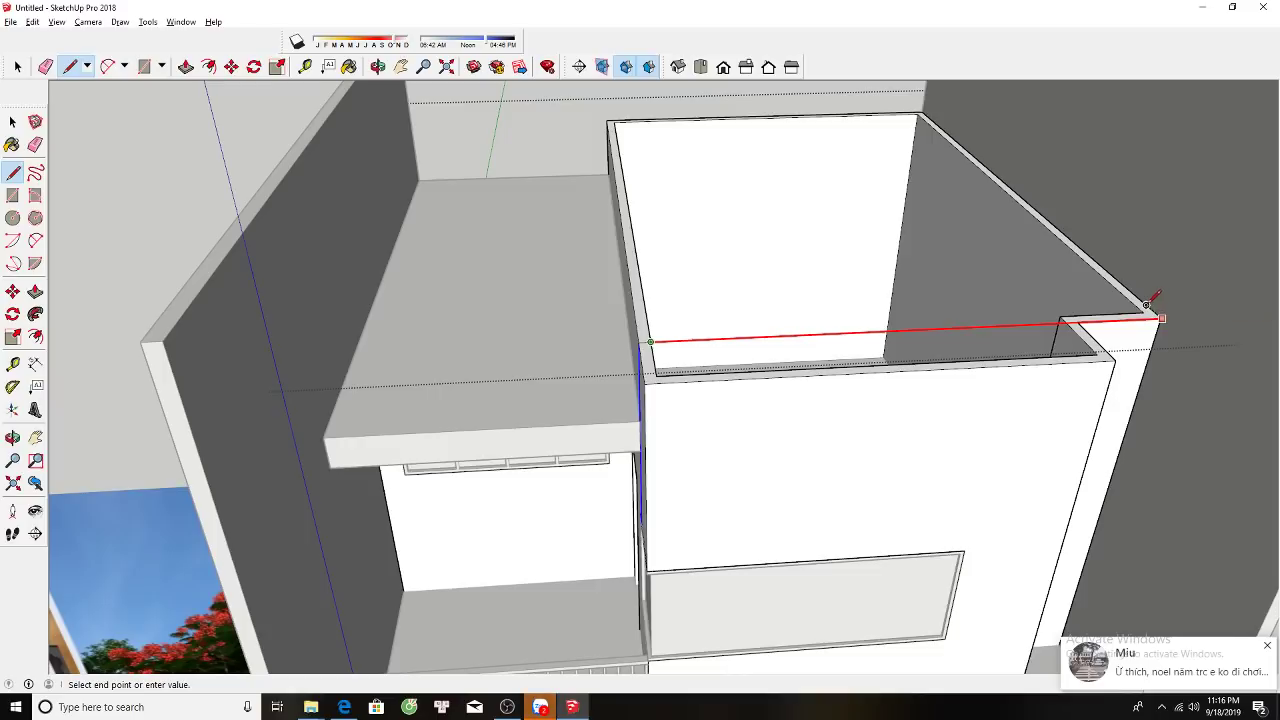
key("space")
middle_click_drag(683, 340, 646, 304)
key("p")
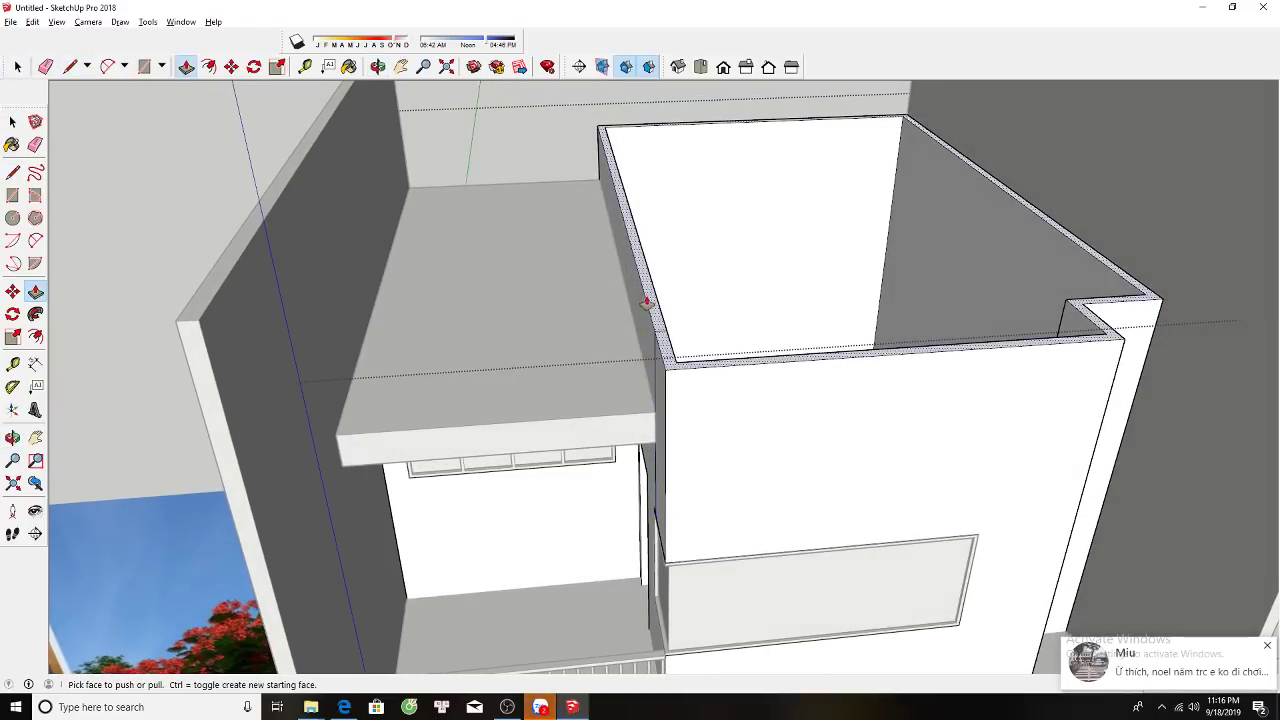
scroll(646, 302, "up", 3)
scroll(658, 325, "up", 2)
key("l")
left_click(655, 331)
left_click(686, 329)
key("e")
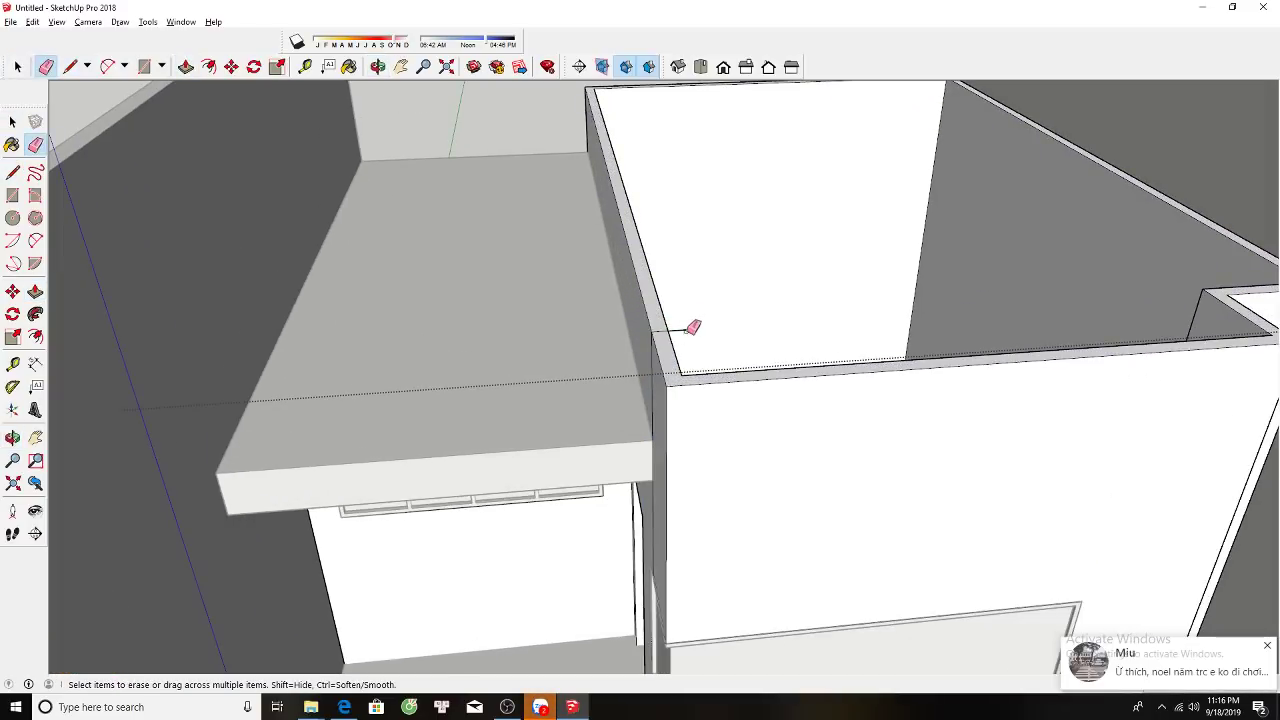
left_click(687, 331)
key("space")
key("p")
middle_click_drag(654, 304, 652, 354)
key("e")
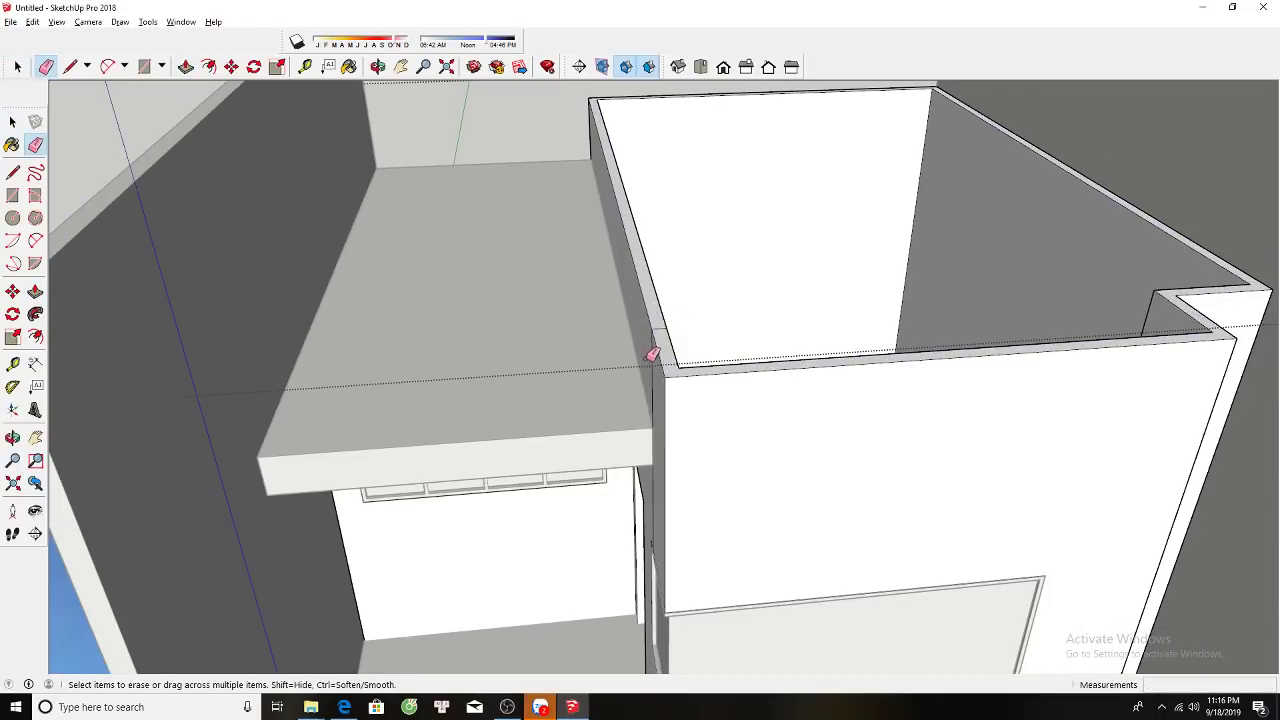
key("space")
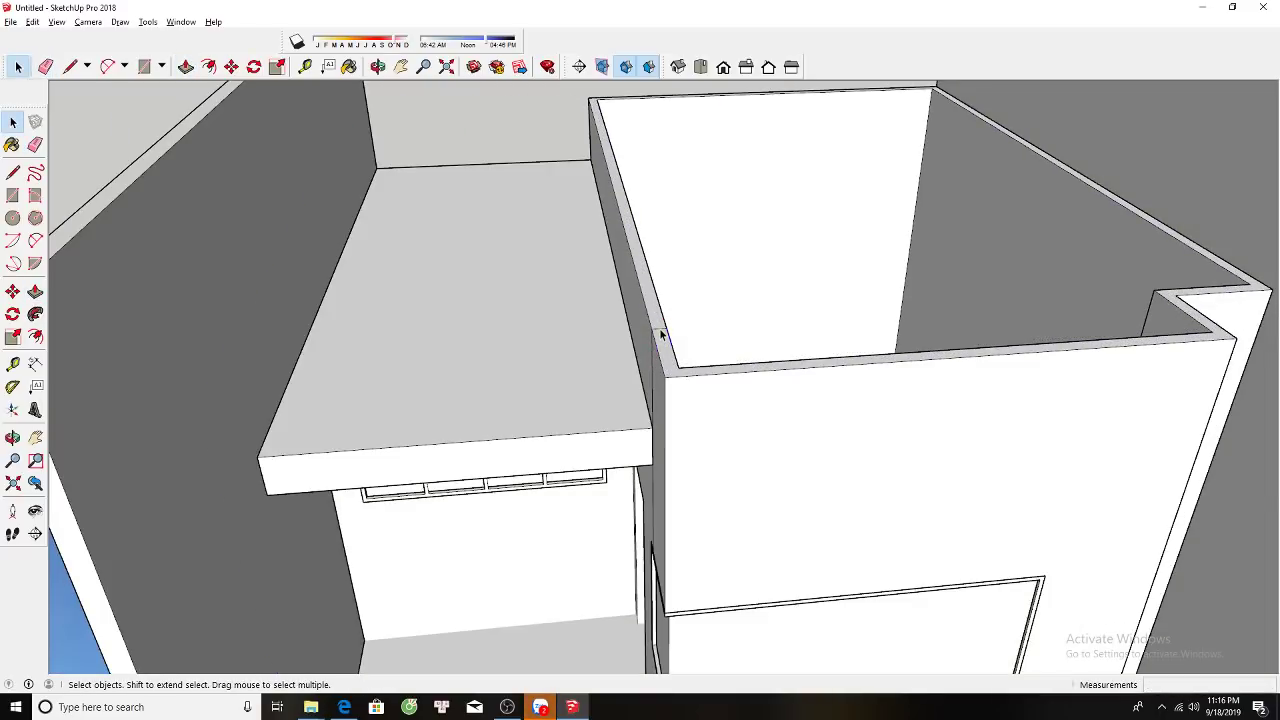
triple_click(659, 336)
key("e")
key("space")
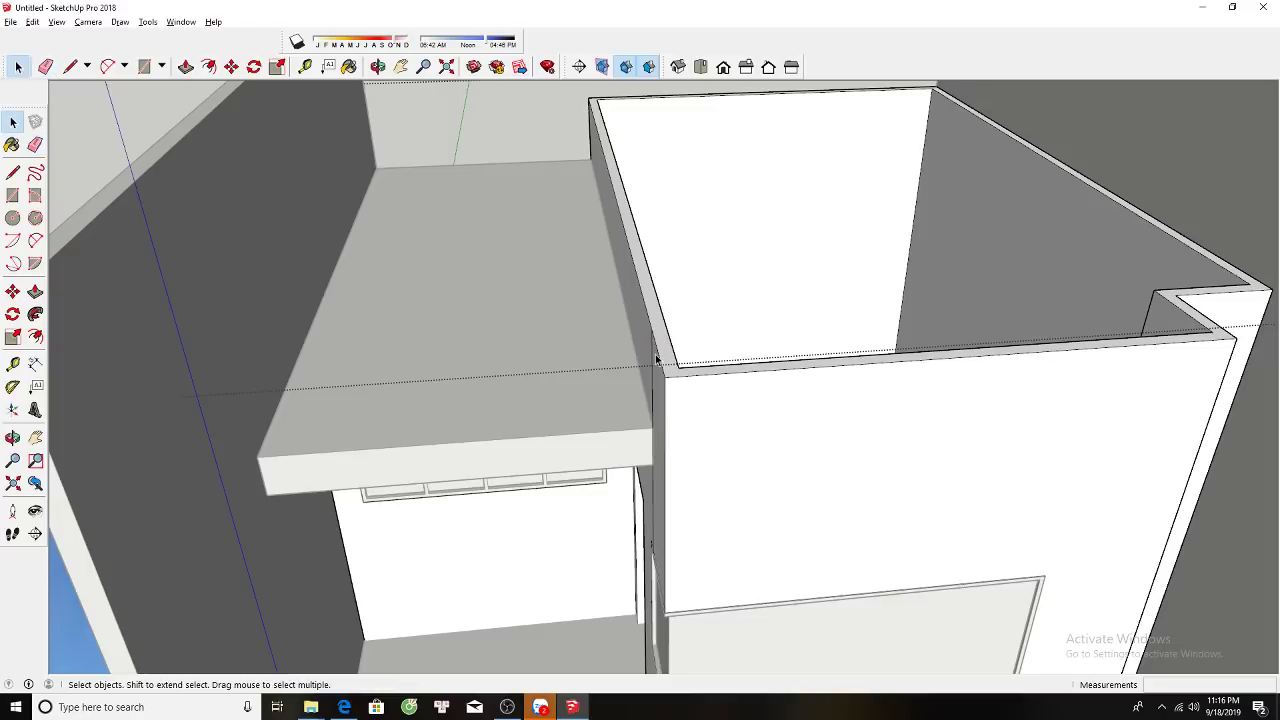
left_click(653, 362)
scroll(654, 362, "down", 5)
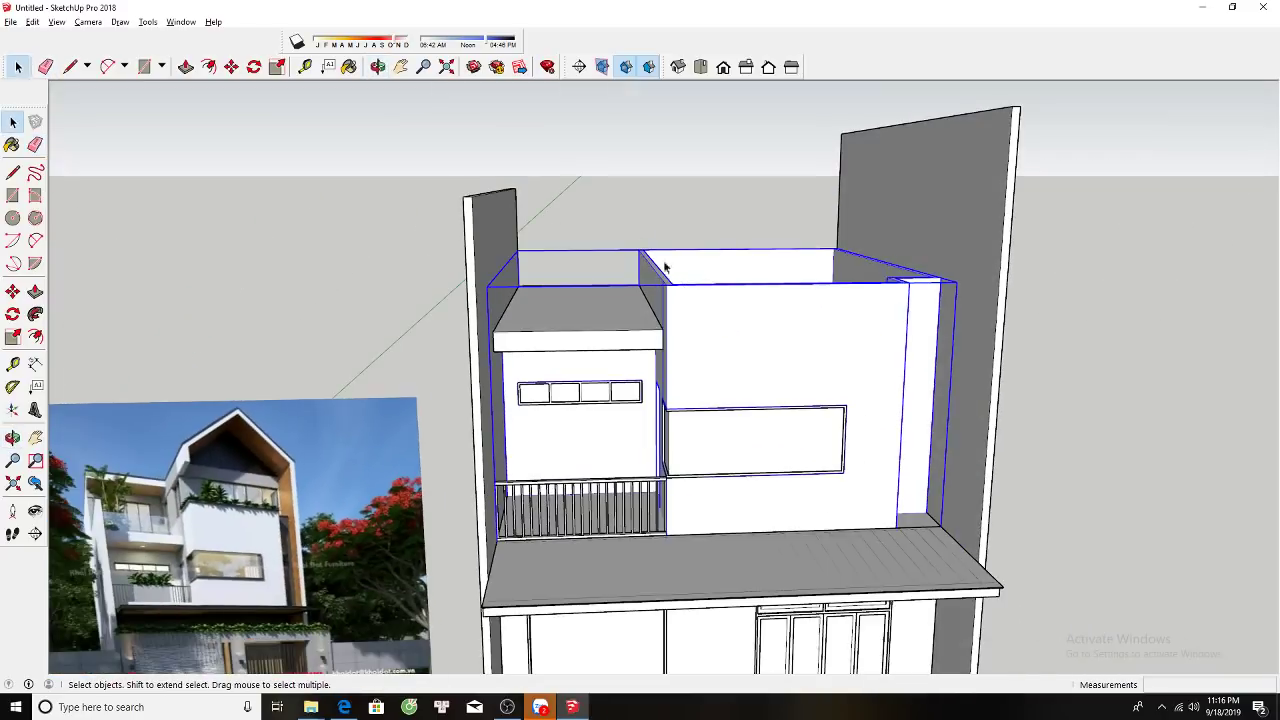
Select the upper box geometry and orbit close to the house front.
scroll(805, 381, "up", 3)
scroll(694, 317, "down", 2)
triple_click(694, 317)
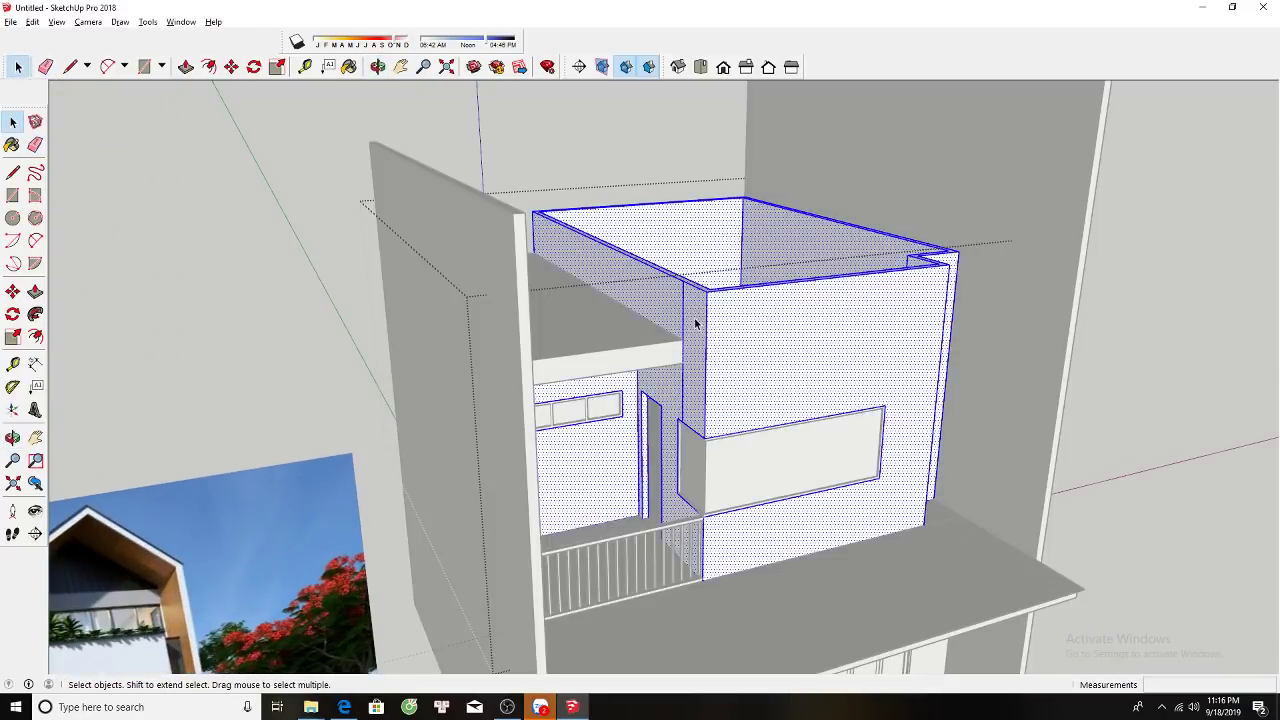
key("e")
key("space")
scroll(770, 356, "up", 2)
middle_click_drag(770, 356, 639, 271)
key("o")
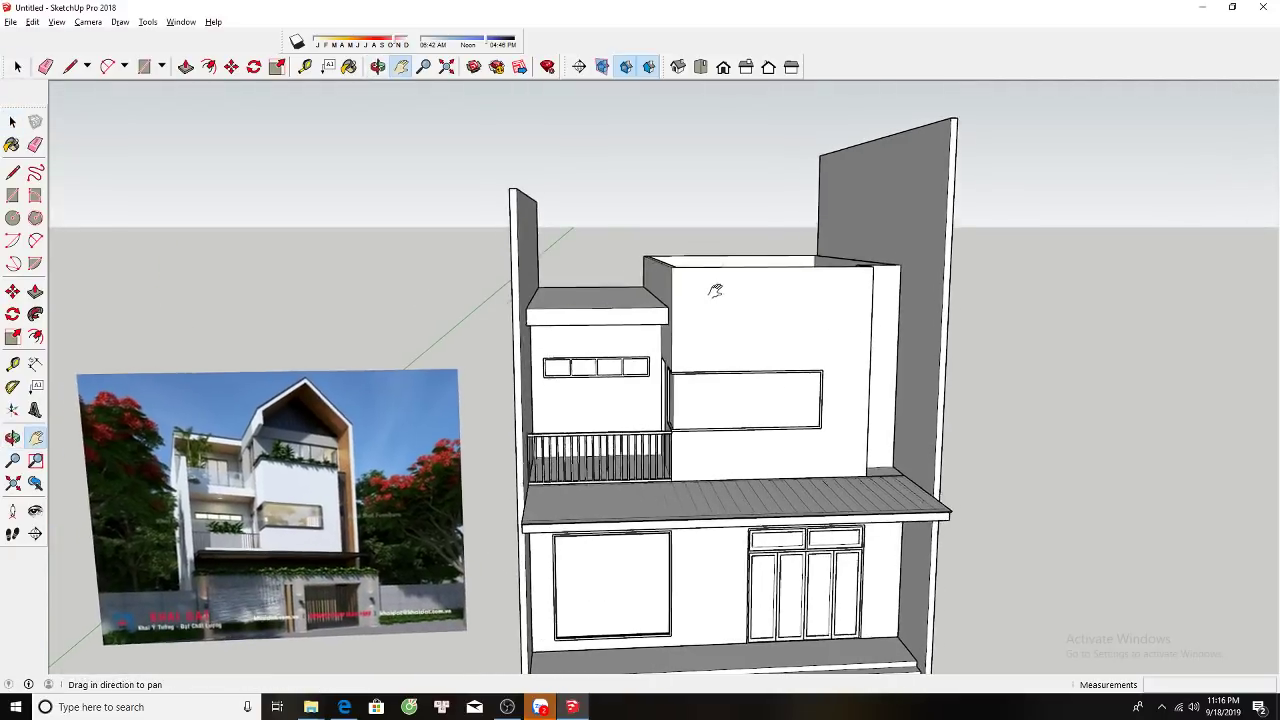
mouse_move(677, 280)
left_mouse_down()
mouse_move(700, 274)
mouse_move(689, 435)
mouse_move(668, 175)
left_mouse_up()
Draw a rectangle covering the open top of the middle upper box.
key("r")
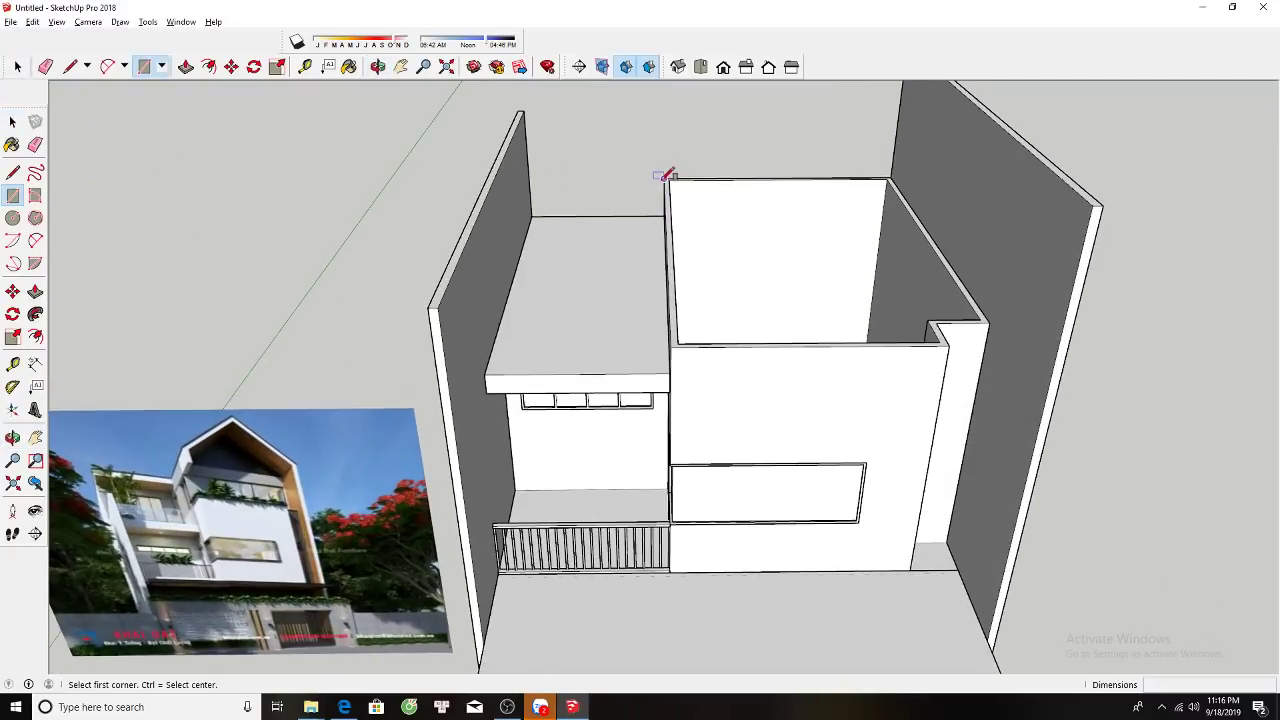
left_click(664, 179)
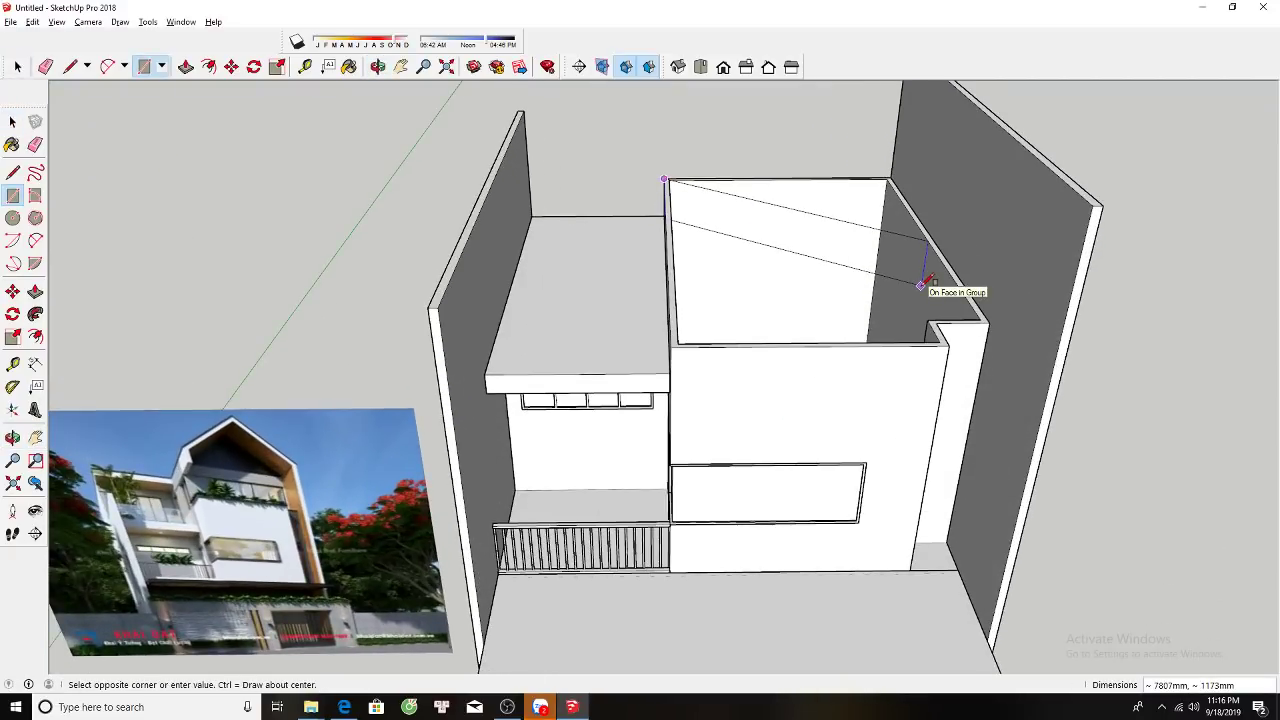
scroll(920, 285, "up", 1)
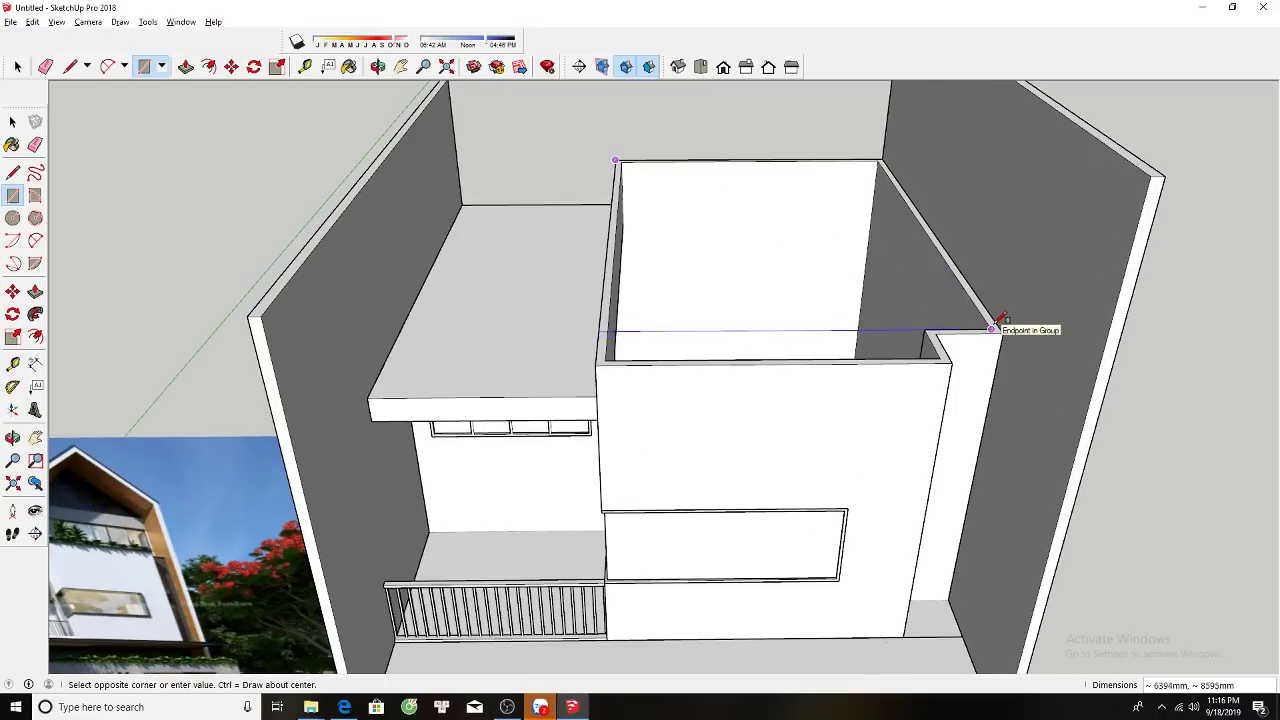
scroll(997, 324, "up", 1)
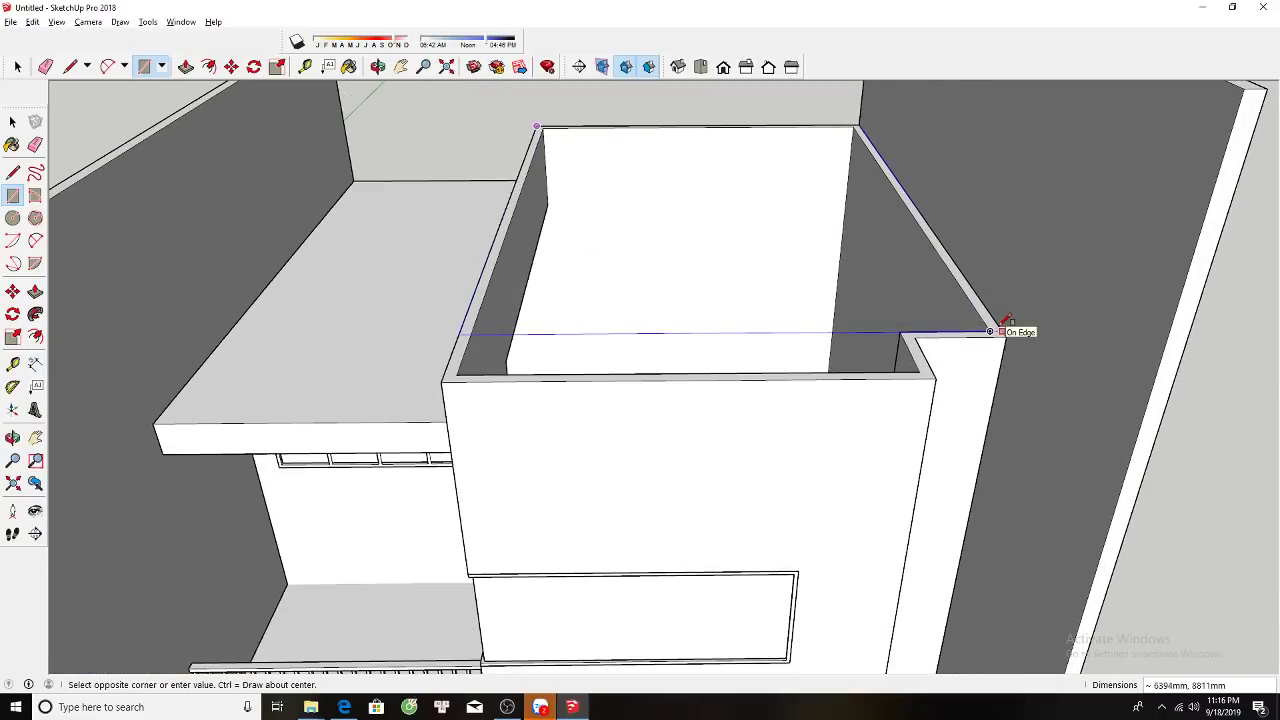
left_click(990, 331)
key("space")
scroll(828, 286, "down", 2)
scroll(688, 281, "down", 1)
mouse_move(688, 281)
middle_mouse_down()
mouse_move(629, 320)
mouse_move(723, 262)
middle_mouse_up()
Push/Pull the new roof face upward about 2700 mm into a tall top volume.
key("p")
left_click(629, 320)
key("space")
key("p")
left_click(724, 260)
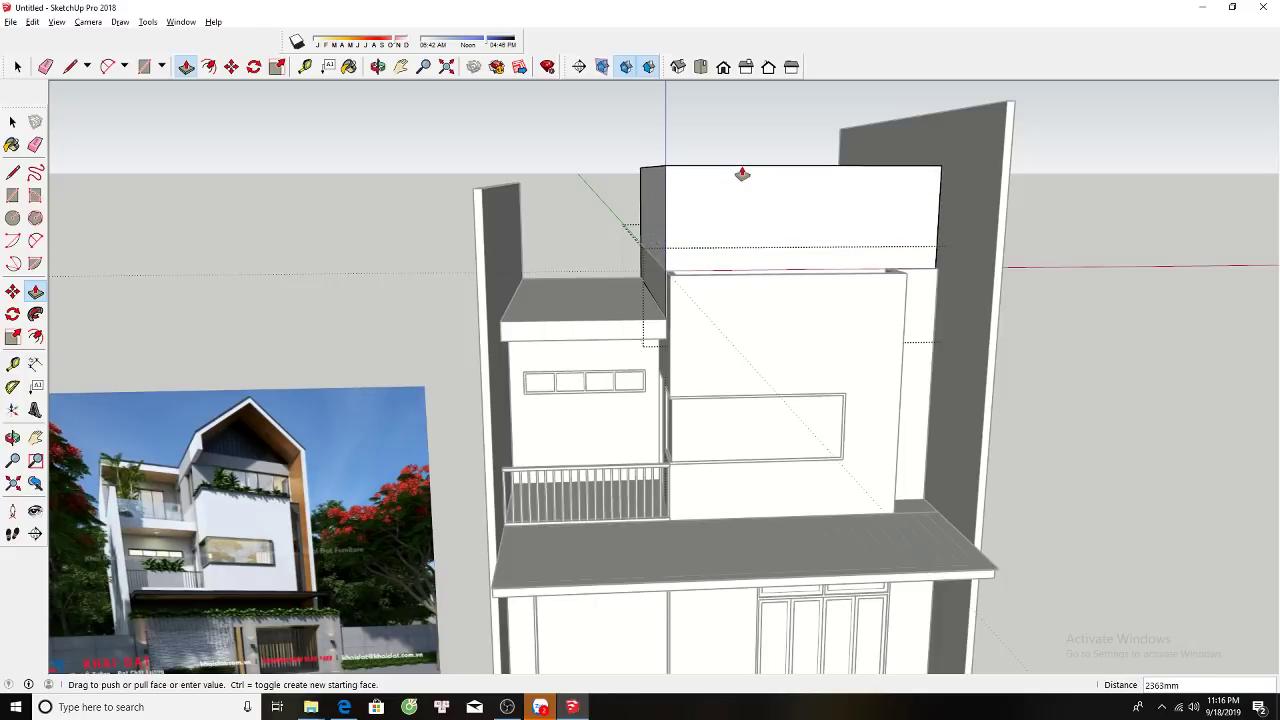
left_click(744, 166)
type("2700")
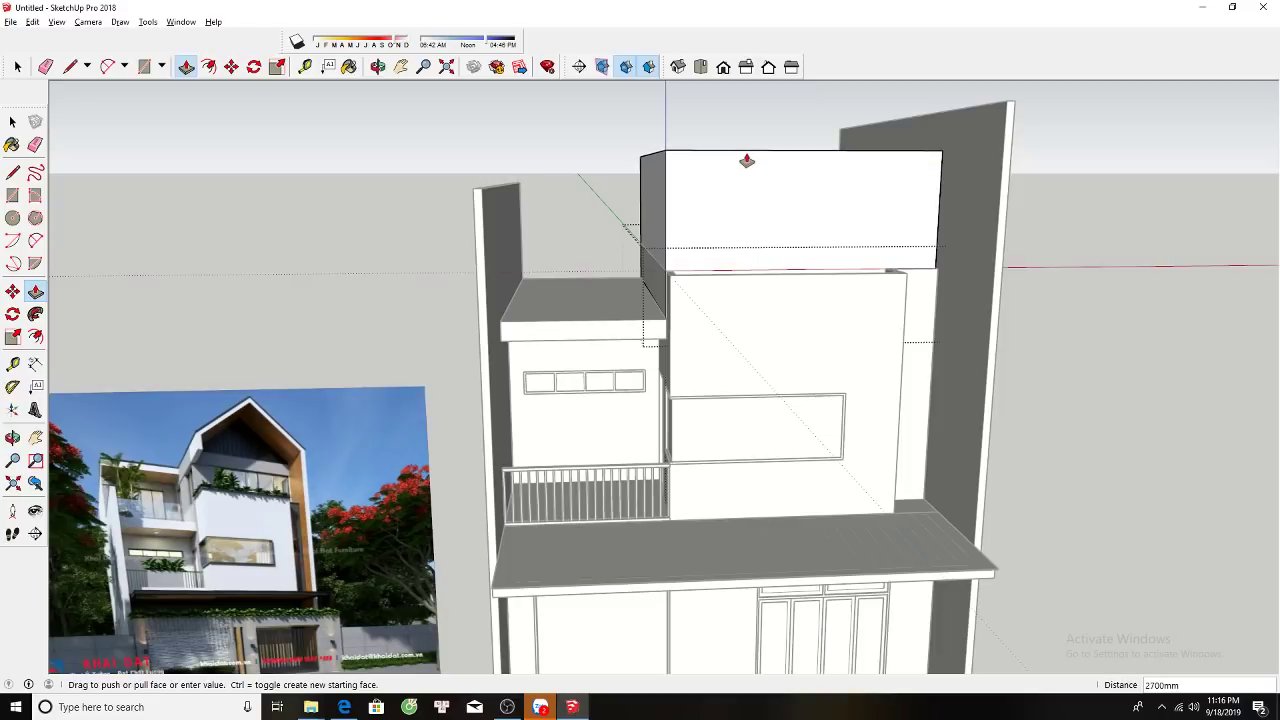
key("space")
mouse_move(746, 160)
middle_mouse_down()
mouse_move(757, 214)
mouse_move(790, 260)
middle_mouse_up()
Draw an edge across the narrow gap beneath the raised top volume.
left_click_drag(744, 274, 766, 309)
key("space")
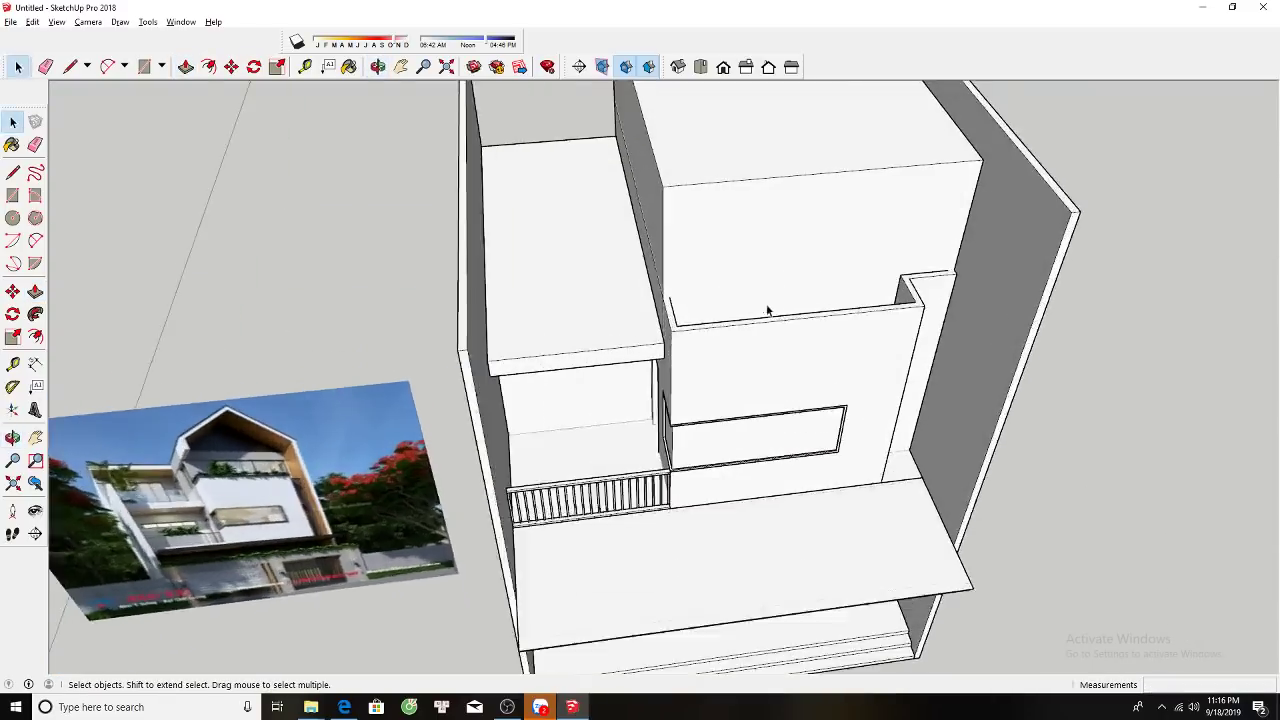
scroll(669, 348, "up", 3)
scroll(624, 388, "up", 3)
scroll(624, 383, "up", 2)
key("l")
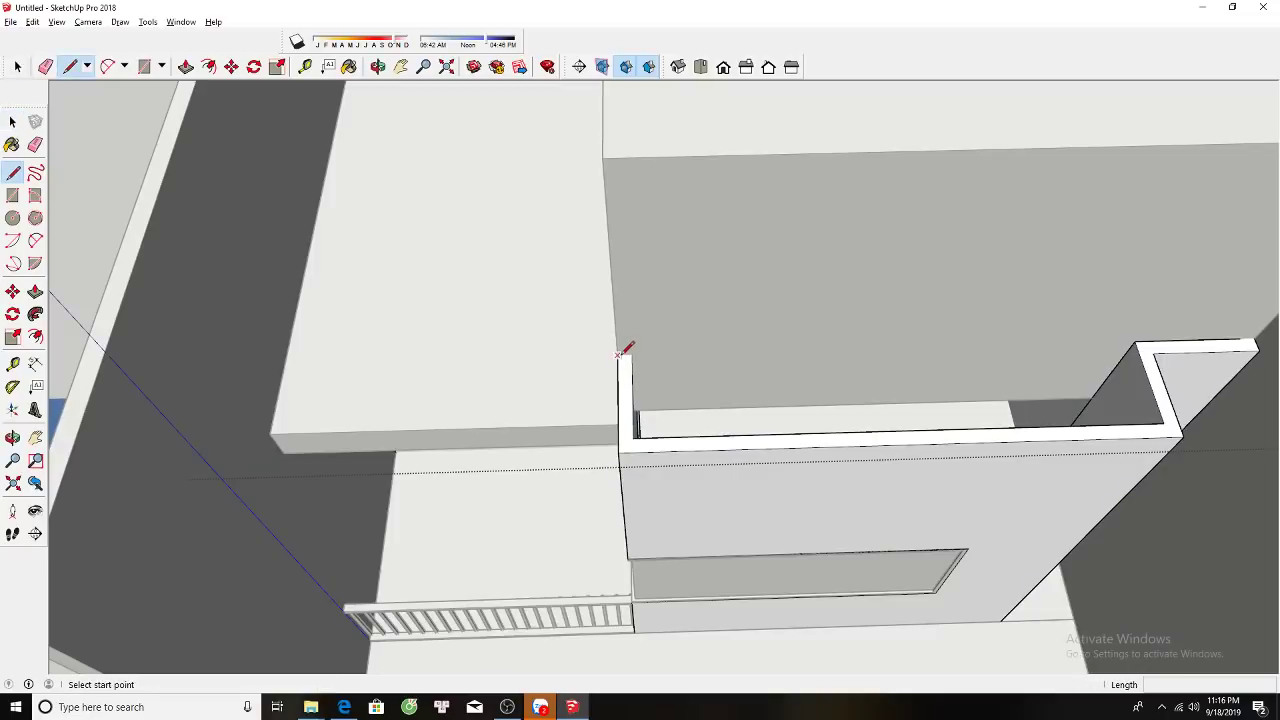
left_click(617, 355)
mouse_move(634, 352)
middle_mouse_down()
mouse_move(621, 404)
mouse_move(386, 477)
mouse_move(463, 429)
middle_mouse_up()
key("space")
key("r")
key("space")
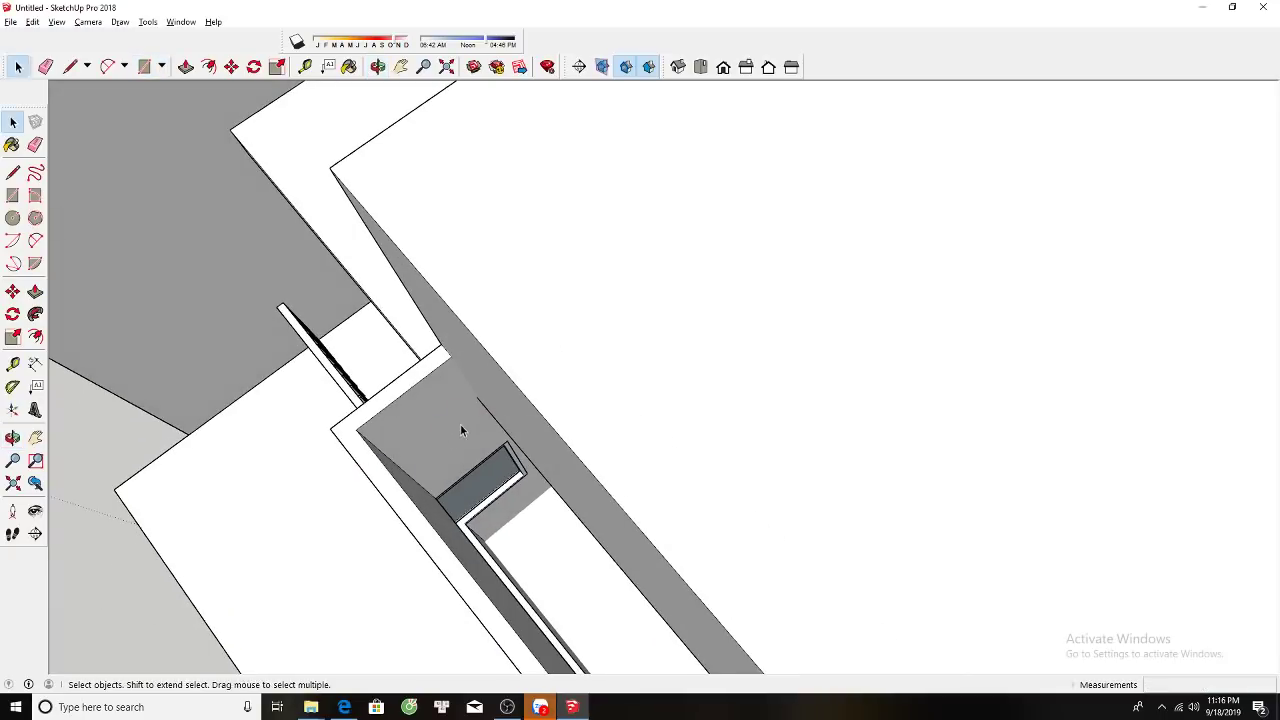
key("l")
left_click(481, 389)
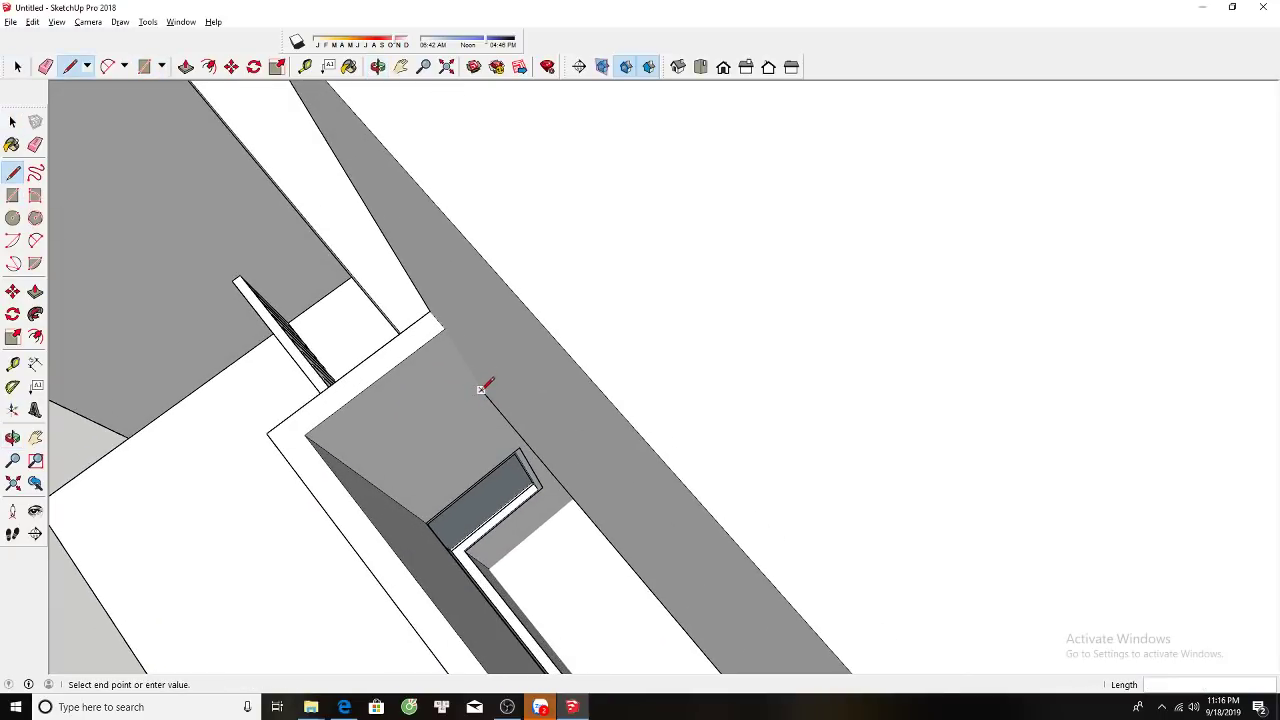
left_click(368, 477)
Draw a rectangular face covering the gap.
key("r")
left_click(366, 480)
mouse_move(366, 480)
middle_mouse_down()
mouse_move(571, 390)
mouse_move(957, 465)
middle_mouse_up()
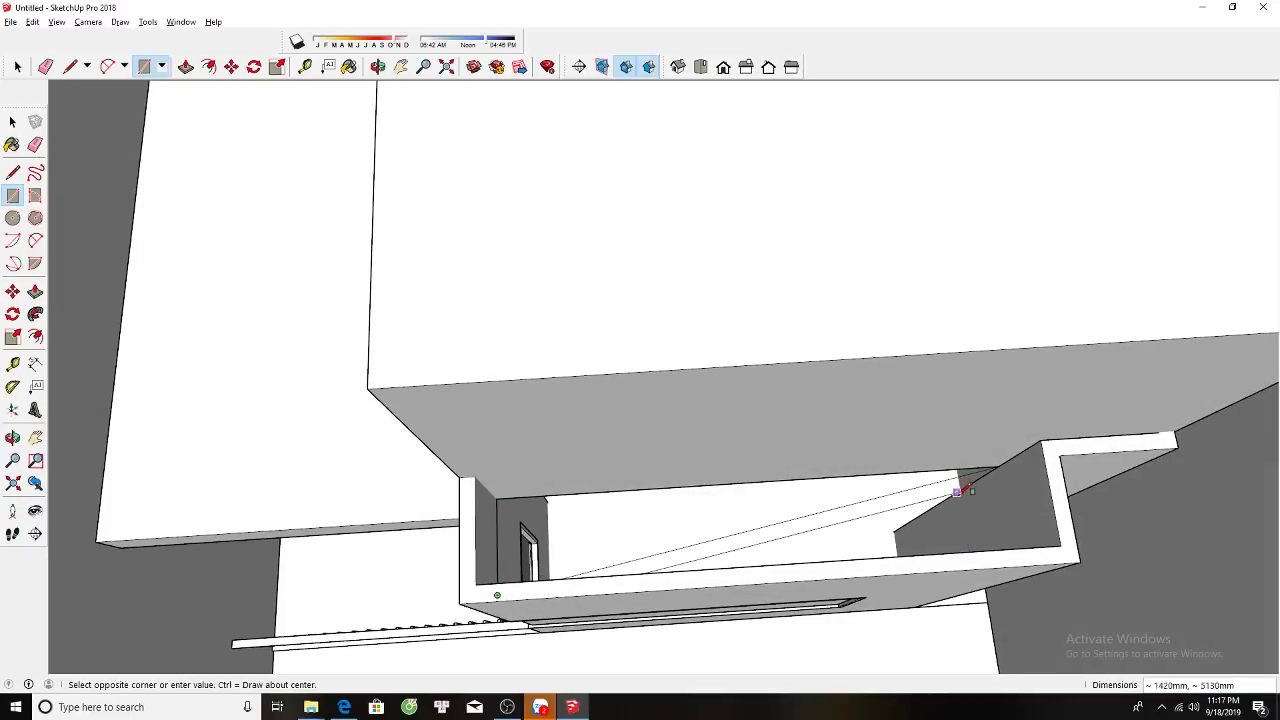
left_click(957, 467)
key("space")
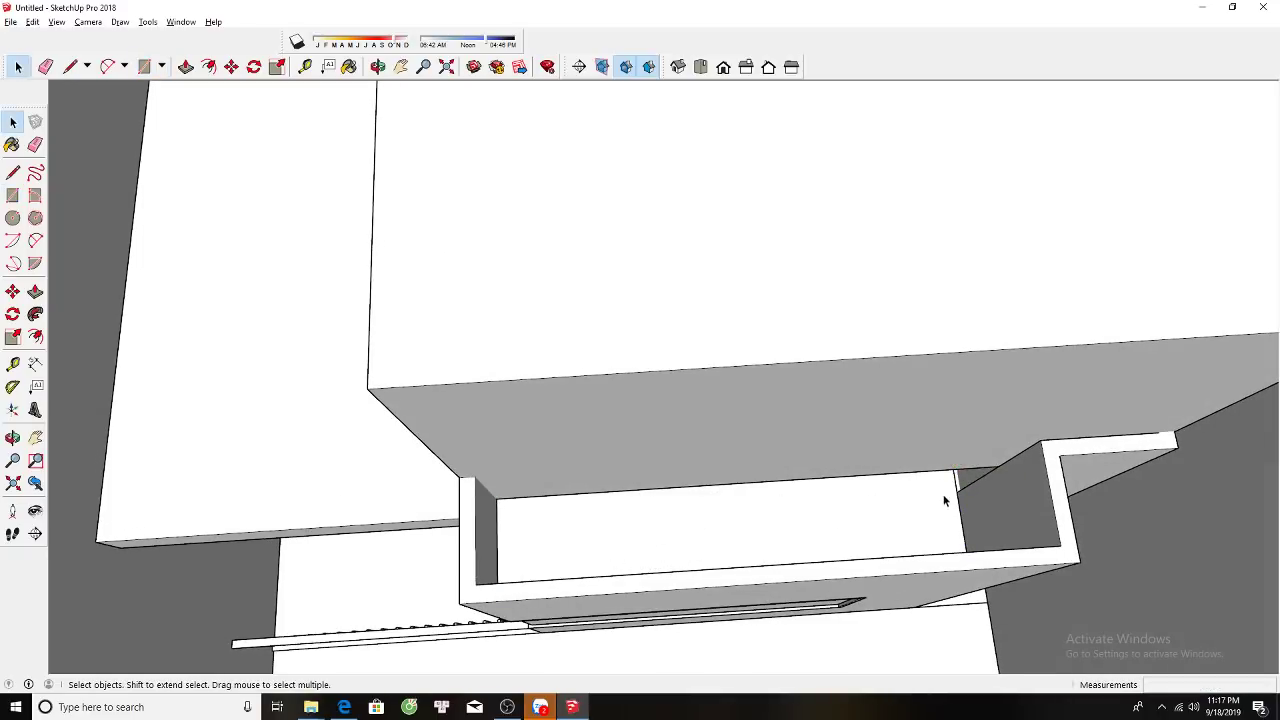
left_click(951, 494)
scroll(951, 494, "up", 3)
scroll(951, 520, "up", 1)
Move the new face's edge 461mm right so it reaches the side wall.
key("m")
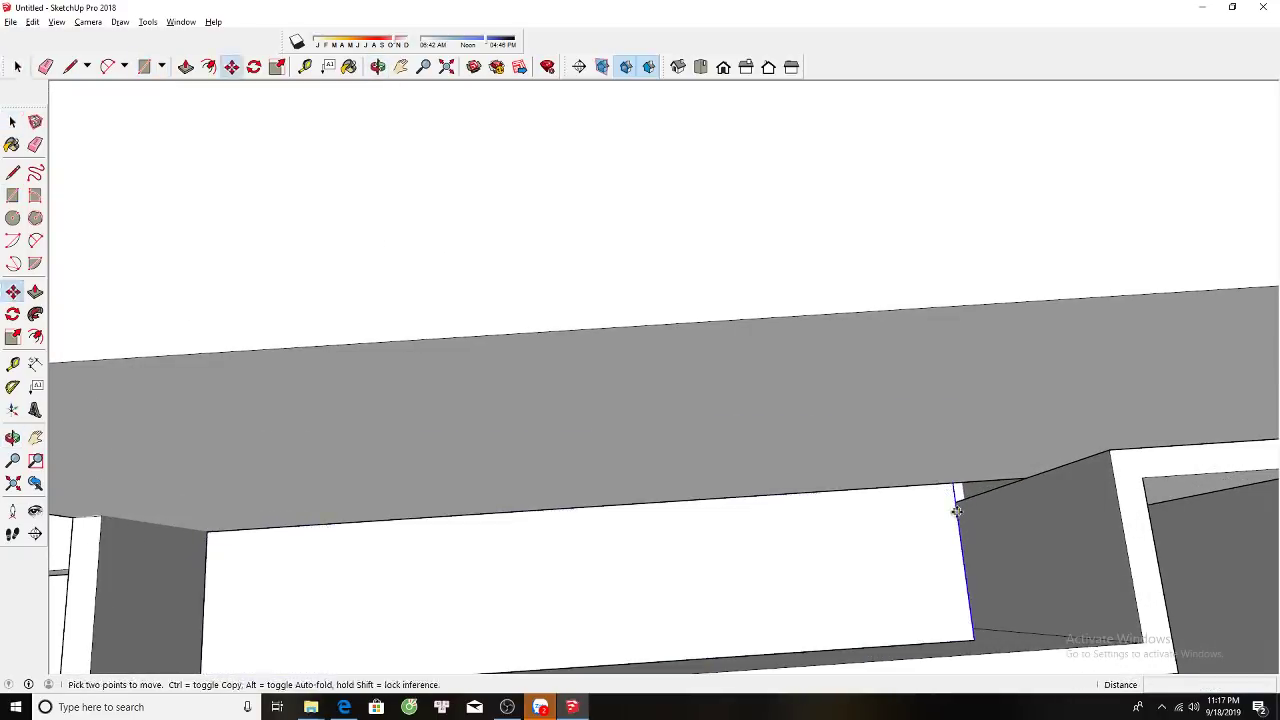
left_click(958, 522)
scroll(1053, 522, "down", 5)
middle_click_drag(1053, 522, 920, 491)
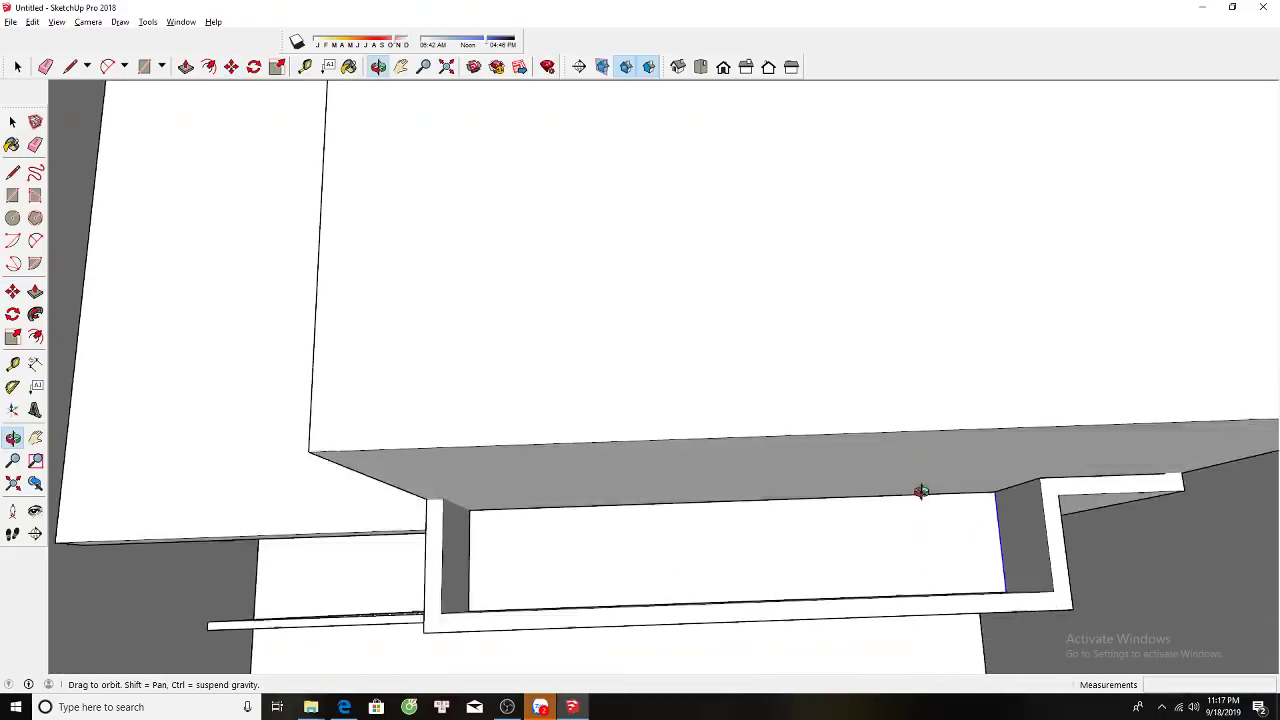
key("space")
scroll(830, 452, "down", 5)
mouse_move(803, 543)
middle_mouse_down()
mouse_move(1034, 417)
mouse_move(826, 289)
mouse_move(695, 358)
mouse_move(725, 332)
middle_mouse_up()
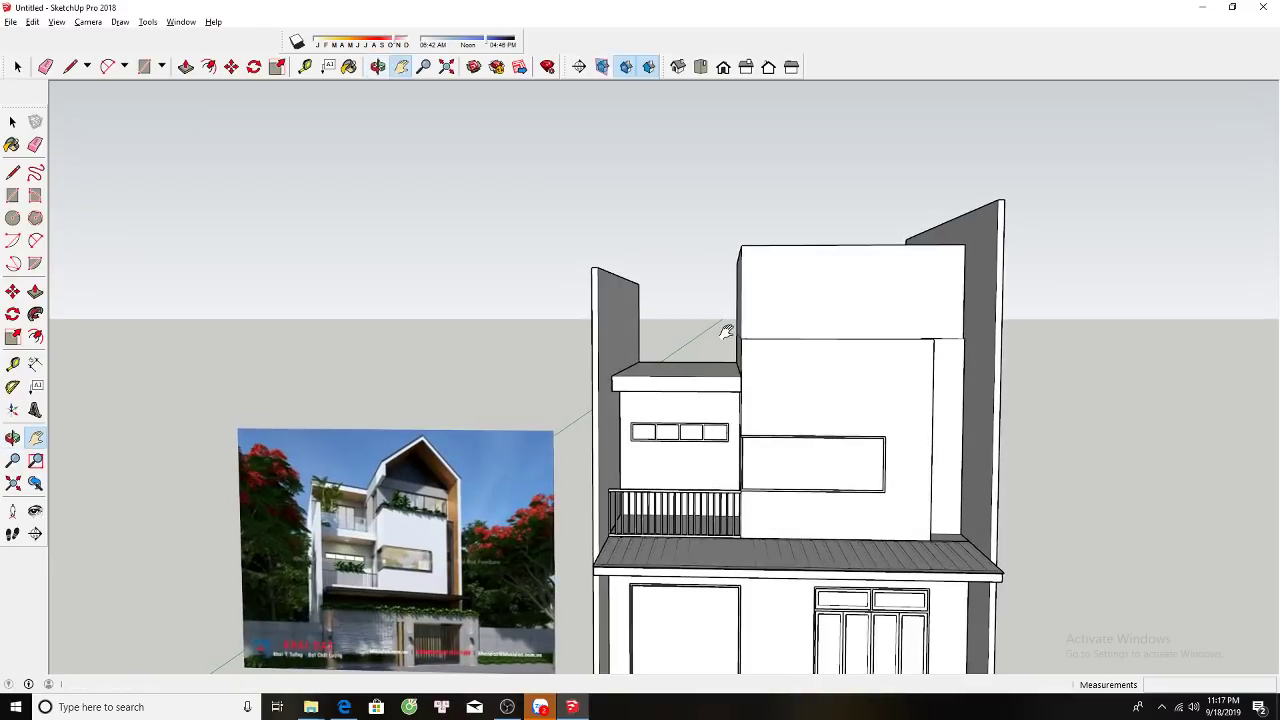
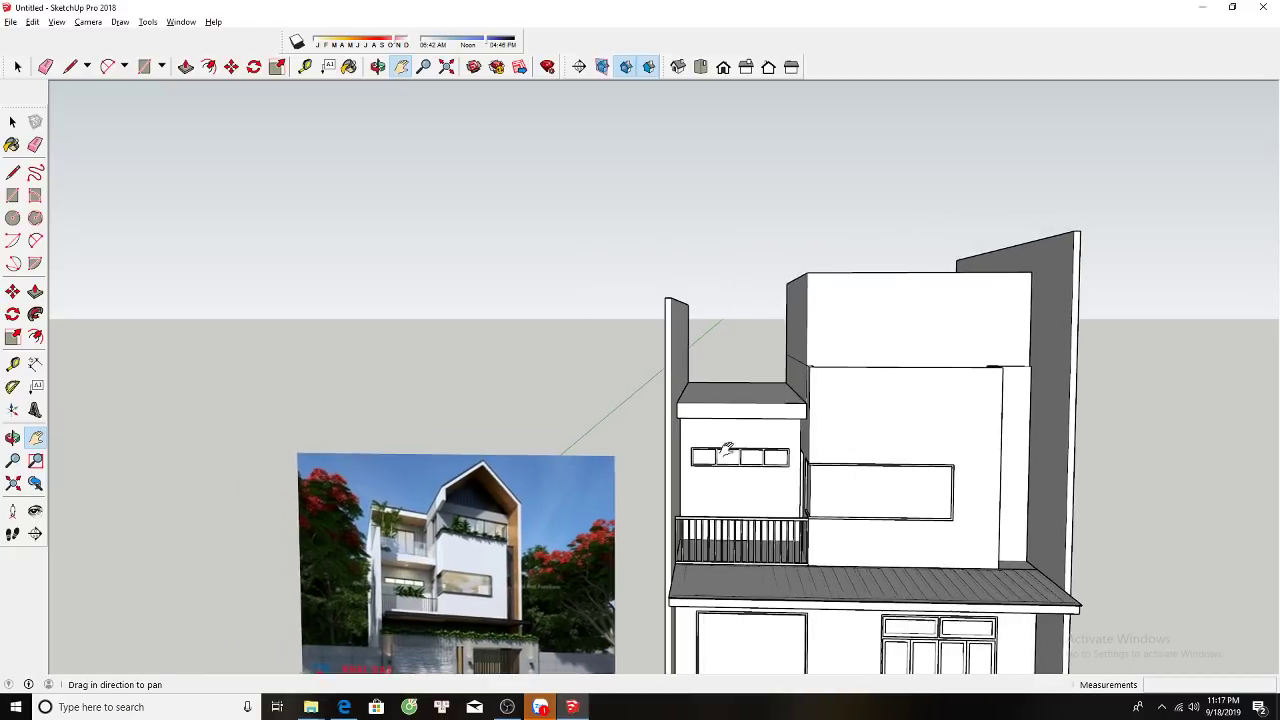
Draw a rectangle on the left roof slab.
middle_click_drag(684, 413, 713, 385)
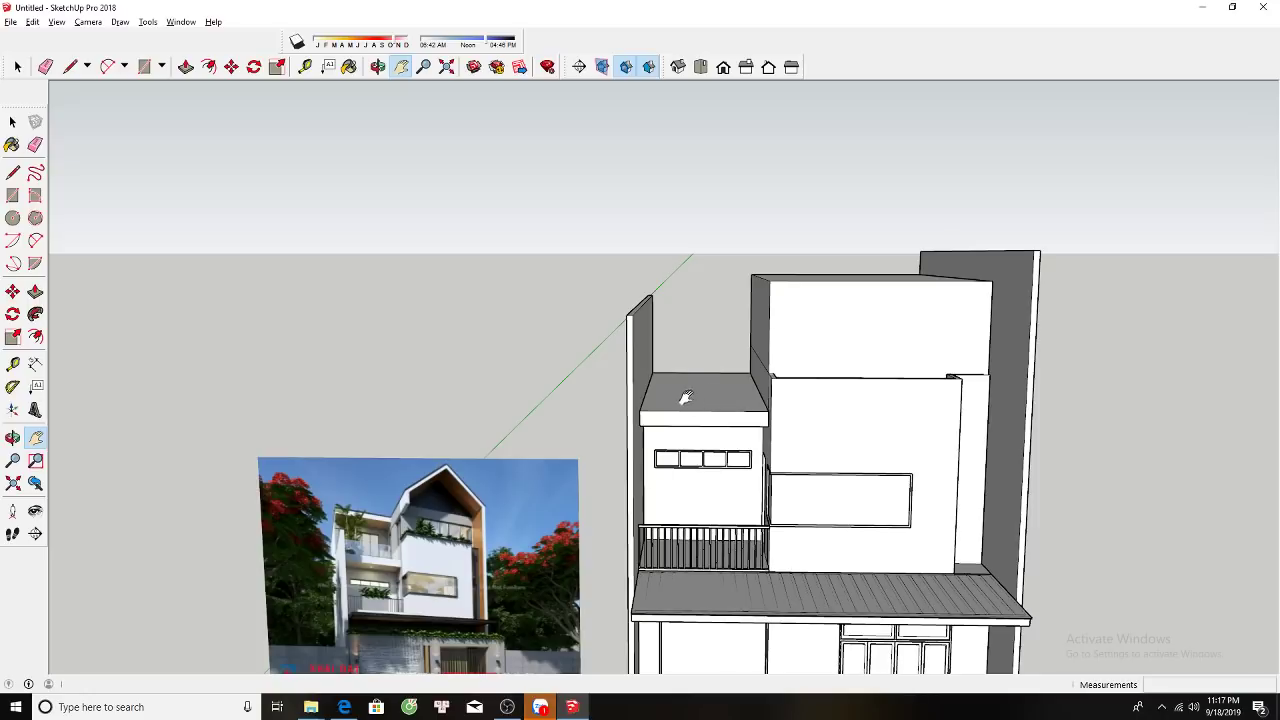
scroll(685, 398, "up", 2)
key("r")
left_click(645, 358)
scroll(645, 358, "up", 1)
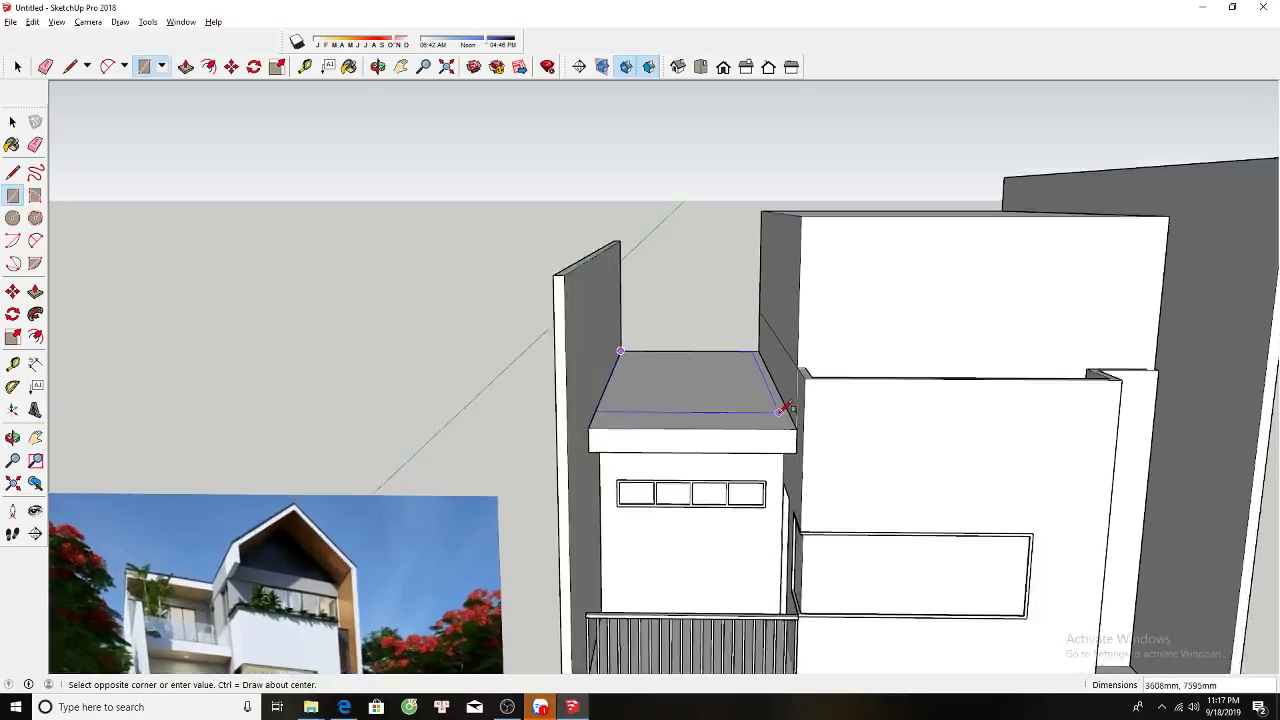
left_click(785, 395)
key("space")
scroll(737, 390, "up", 1)
Push the rectangle up about 3808 mm into a tall box level with the upper block.
key("p")
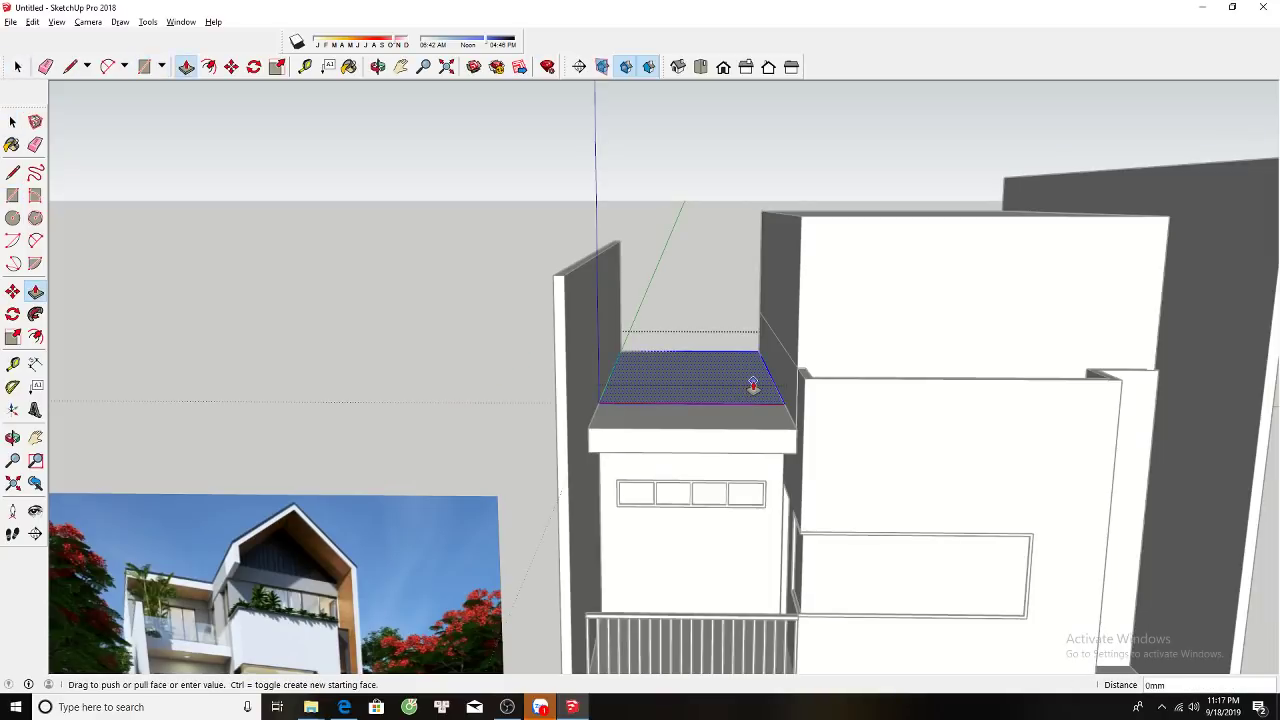
left_click(740, 390)
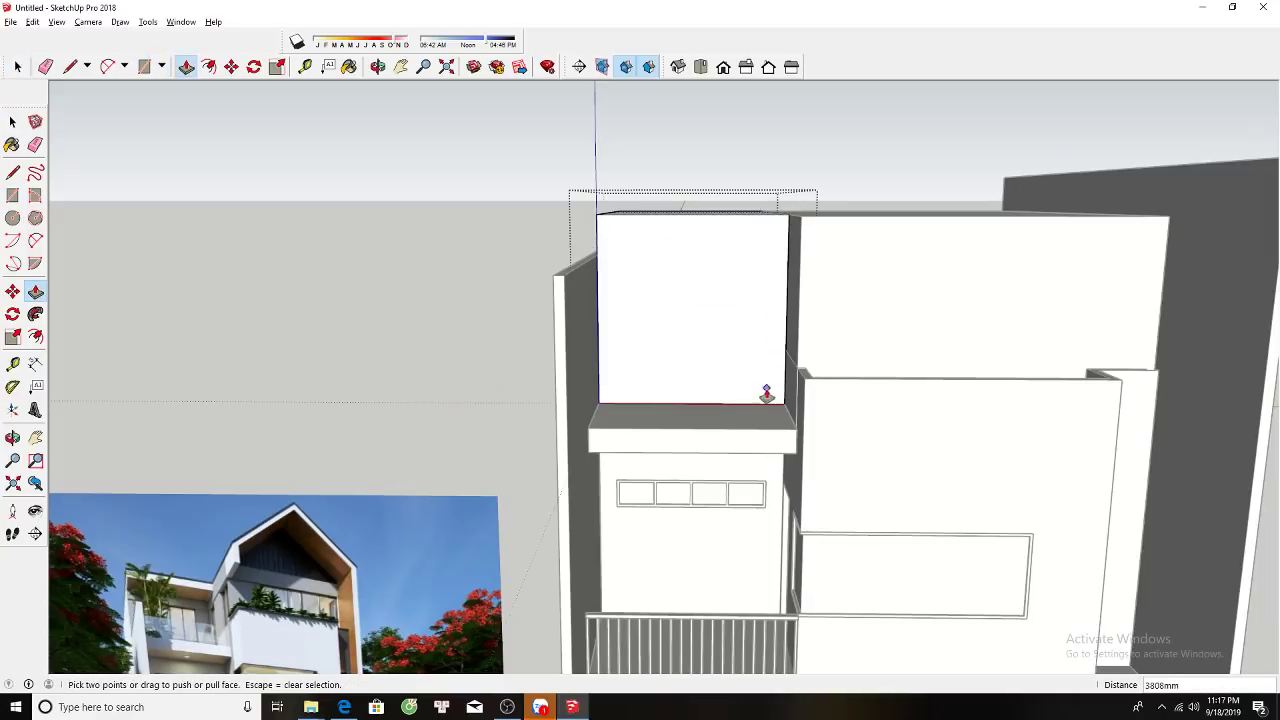
middle_click_drag(767, 394, 786, 446)
left_click(764, 399)
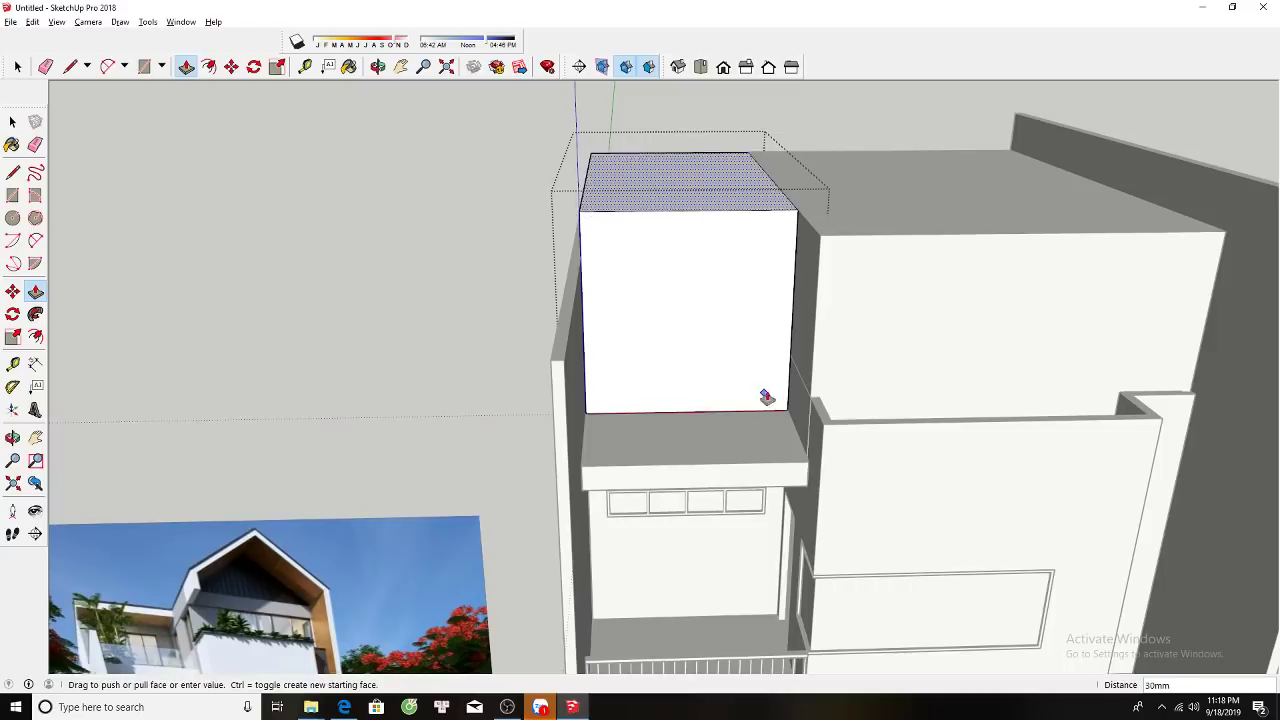
left_click(763, 388)
left_click(763, 397)
mouse_move(763, 397)
middle_mouse_down()
mouse_move(754, 346)
mouse_move(791, 357)
mouse_move(706, 310)
mouse_move(717, 380)
mouse_move(786, 406)
mouse_move(754, 371)
mouse_move(666, 357)
middle_mouse_up()
key("space")
scroll(755, 346, "down", 2)
scroll(216, 640, "up", 3)
scroll(216, 640, "up", 2)
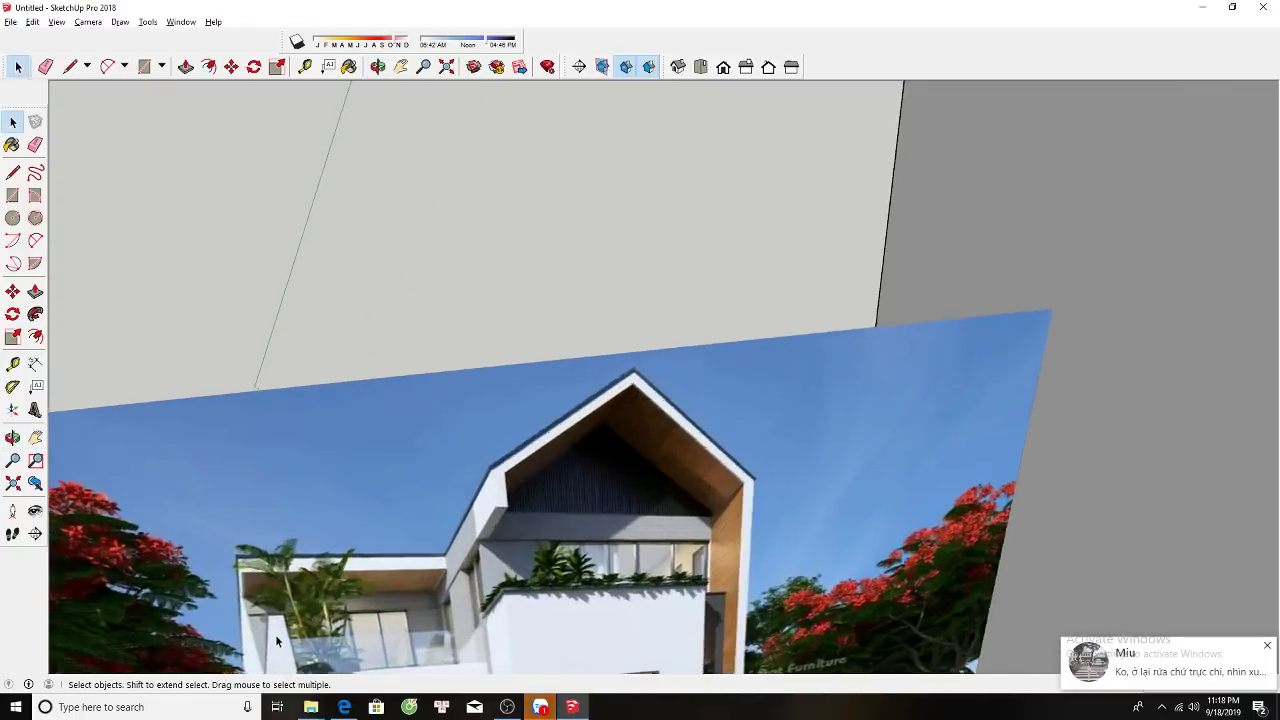
Orbit the view to look down onto the top of the new left box.
scroll(290, 516, "down", 5)
mouse_move(290, 516)
middle_mouse_down()
mouse_move(479, 489)
mouse_move(646, 294)
middle_mouse_up()
scroll(646, 294, "up", 2)
scroll(645, 283, "up", 2)
key("l")
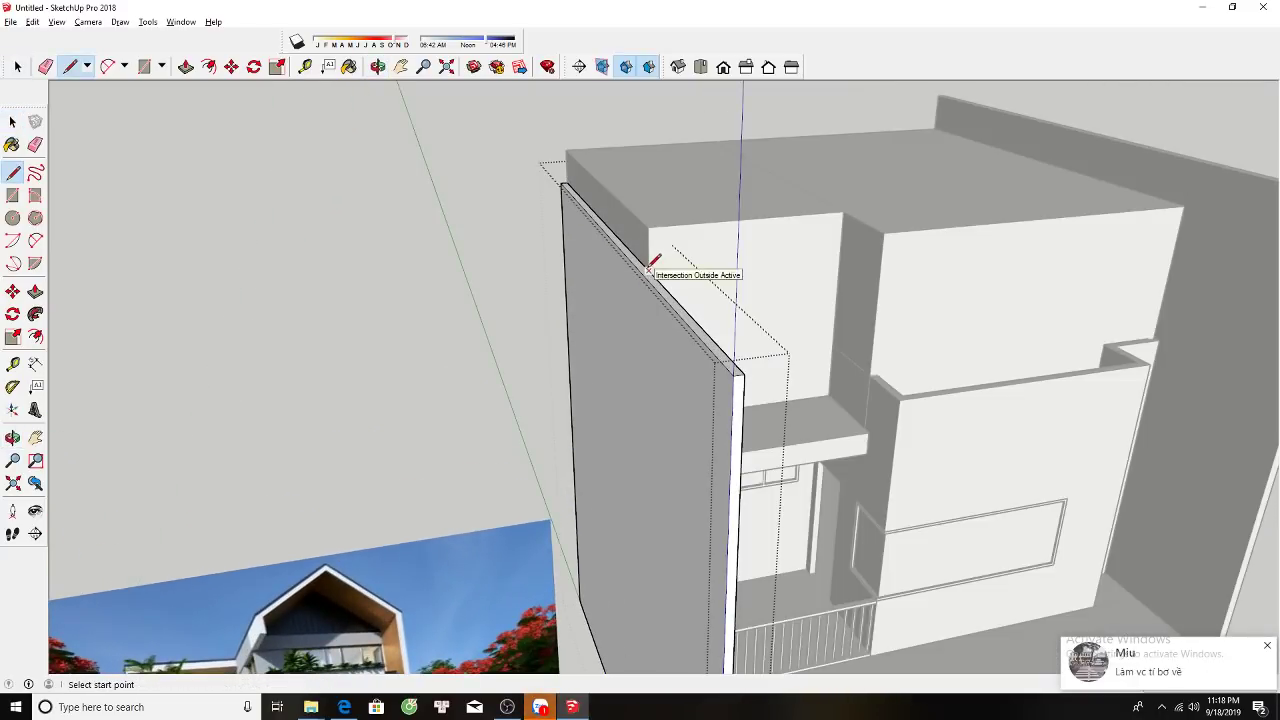
left_click(643, 258)
key("p")
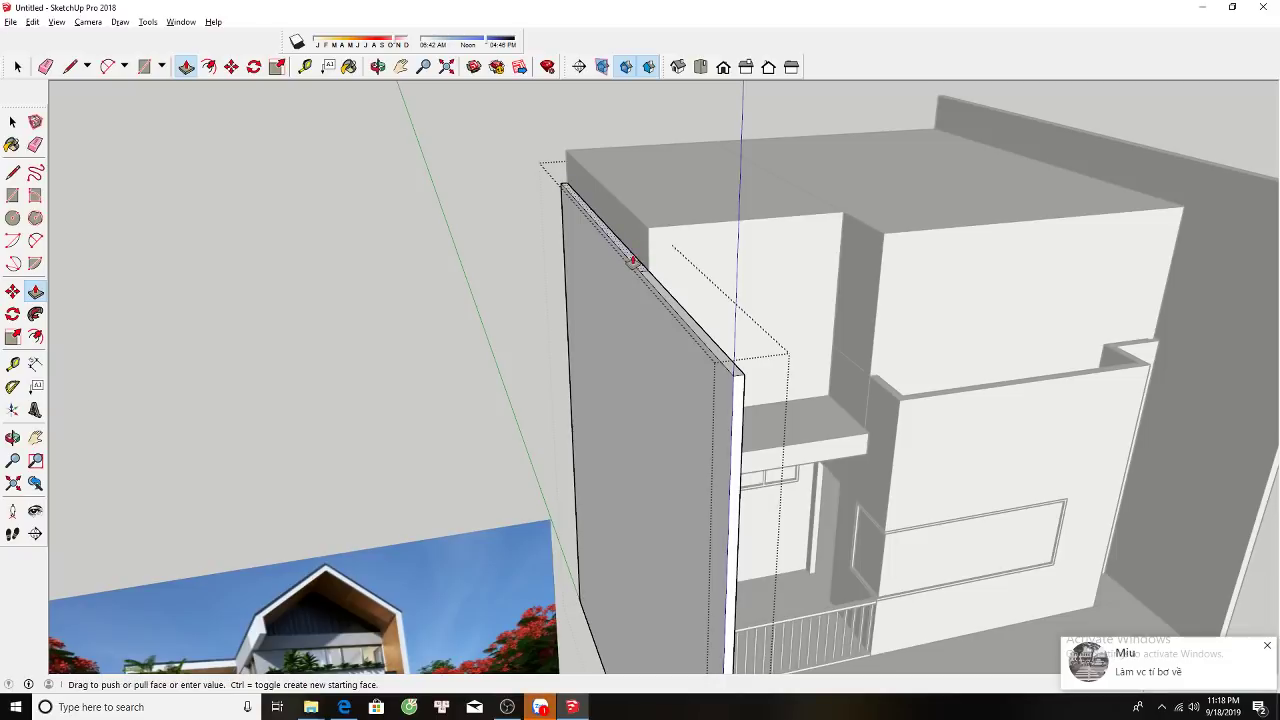
key("space")
scroll(654, 229, "down", 5)
mouse_move(654, 229)
middle_mouse_down()
mouse_move(590, 362)
mouse_move(636, 314)
mouse_move(632, 407)
mouse_move(666, 340)
mouse_move(680, 446)
middle_mouse_up()
Draw a rectangle across the left box's top.
key("r")
scroll(634, 251, "up", 3)
scroll(637, 243, "up", 2)
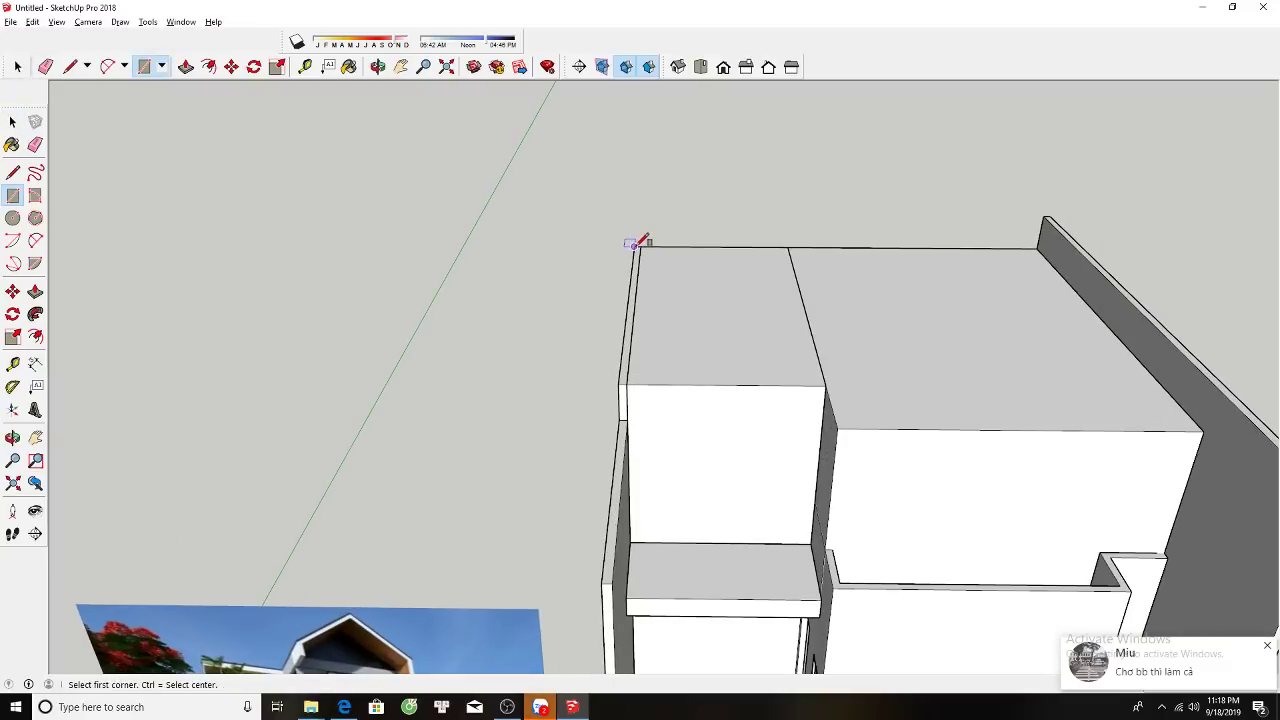
left_click(637, 243)
scroll(640, 243, "down", 3)
scroll(770, 333, "up", 2)
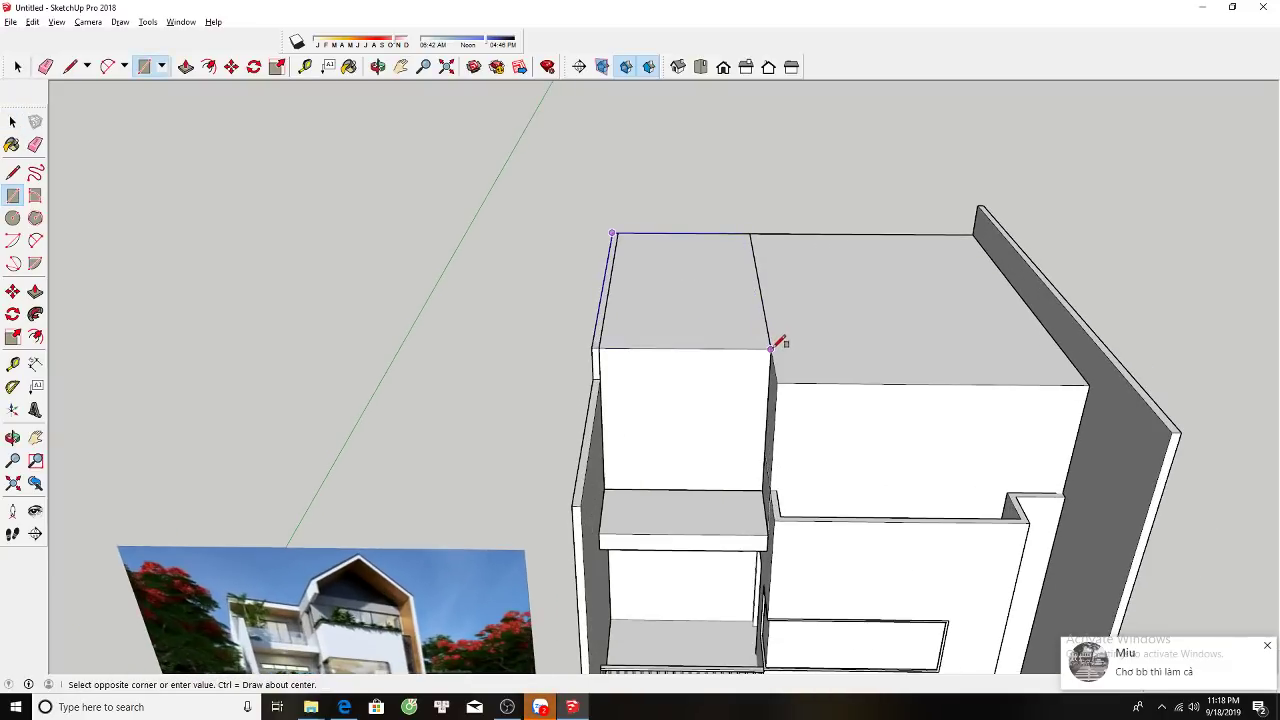
left_click(770, 333)
key("space")
Pull the rectangle up 50 mm into a thin cap slab.
left_click(700, 320)
key("p")
left_click_drag(680, 328, 684, 322)
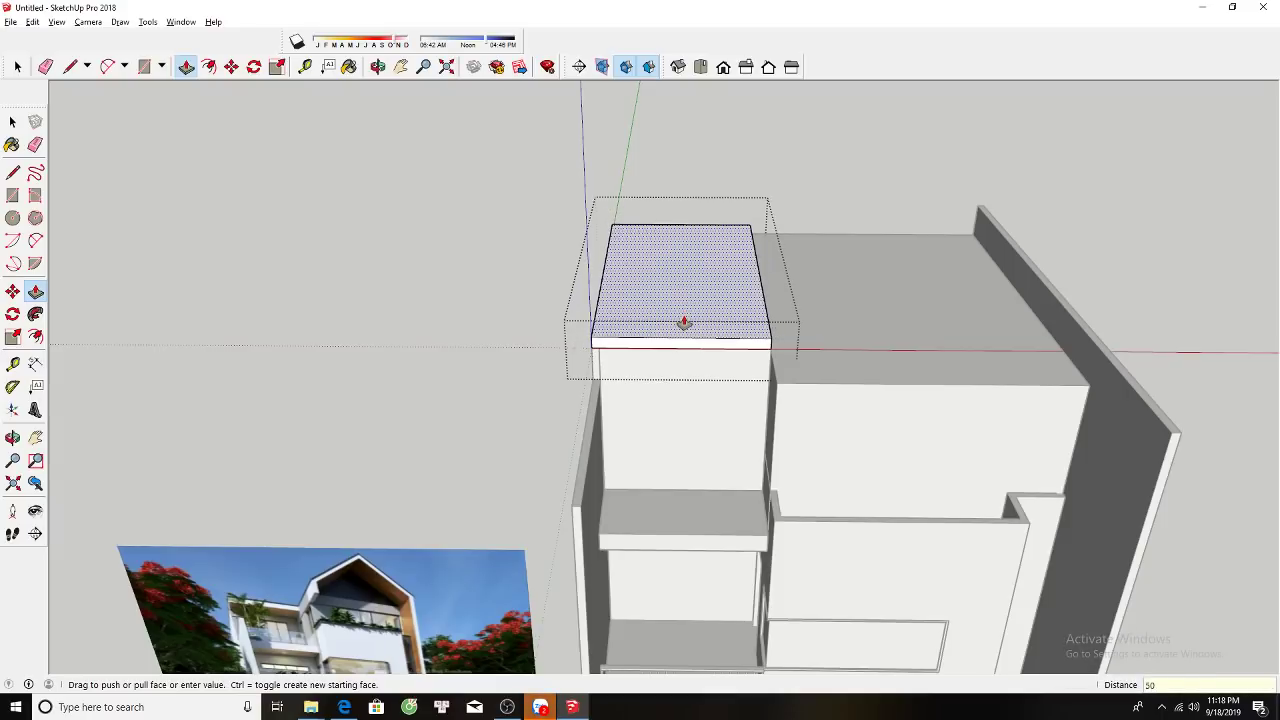
left_click(684, 322)
mouse_move(684, 322)
middle_mouse_down()
mouse_move(697, 214)
mouse_move(737, 266)
middle_mouse_up()
key("space")
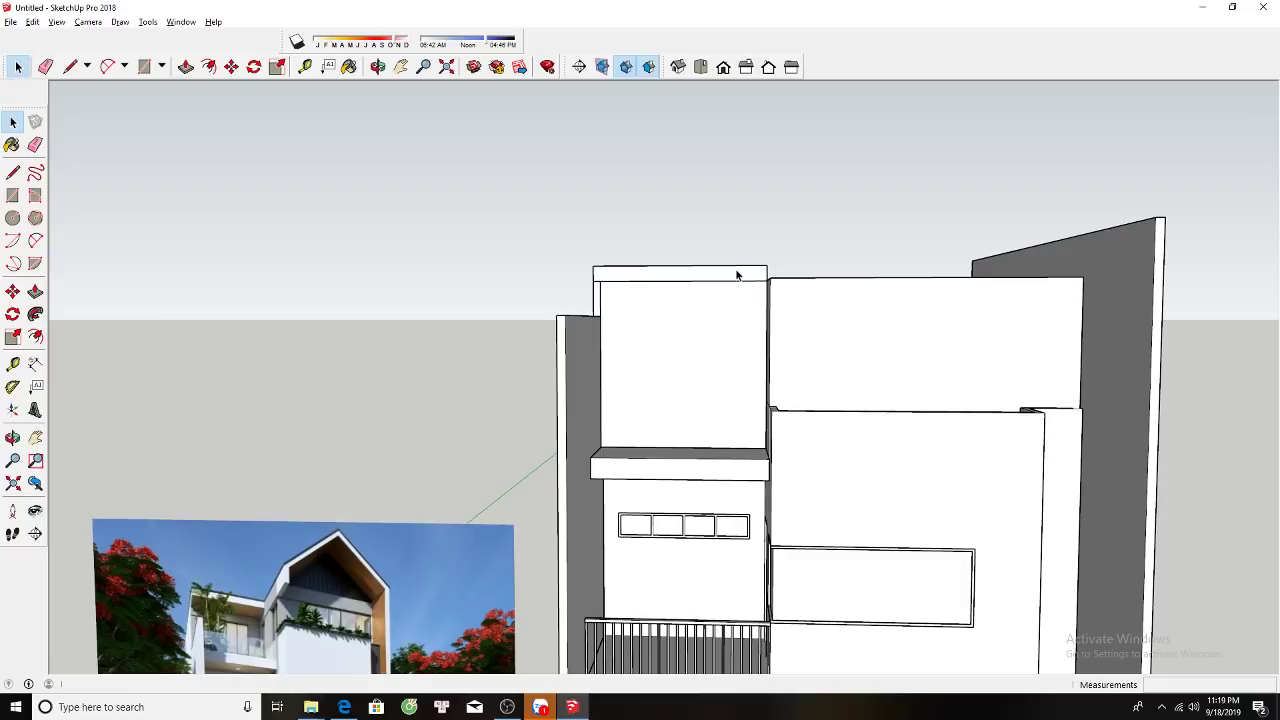
Frame the upper blocks and open the top box group for editing.
mouse_move(760, 357)
middle_mouse_down()
mouse_move(760, 243)
mouse_move(745, 283)
middle_mouse_up()
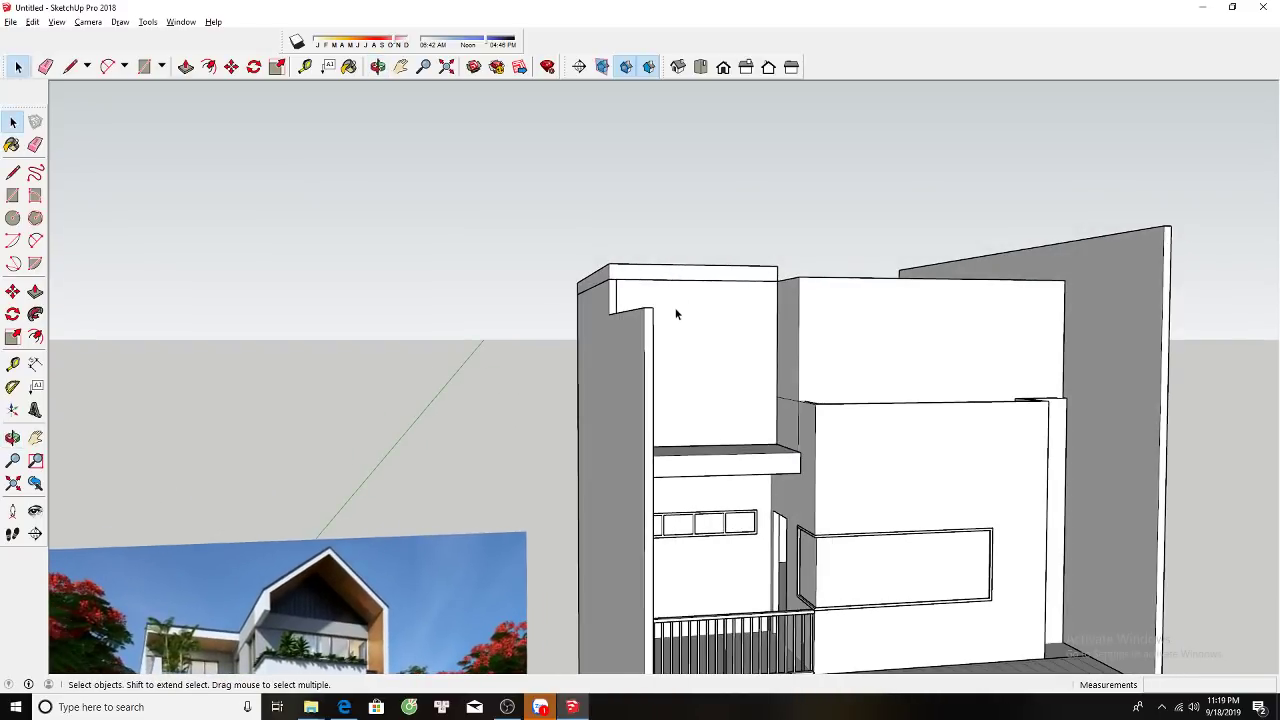
mouse_move(676, 314)
middle_mouse_down()
mouse_move(594, 326)
mouse_move(674, 334)
mouse_move(760, 271)
mouse_move(746, 280)
mouse_move(768, 217)
middle_mouse_up()
scroll(694, 300, "down", 2)
scroll(719, 313, "down", 2)
double_click(751, 259)
left_click(751, 259)
Push the right upper block's top face down slightly.
key("p")
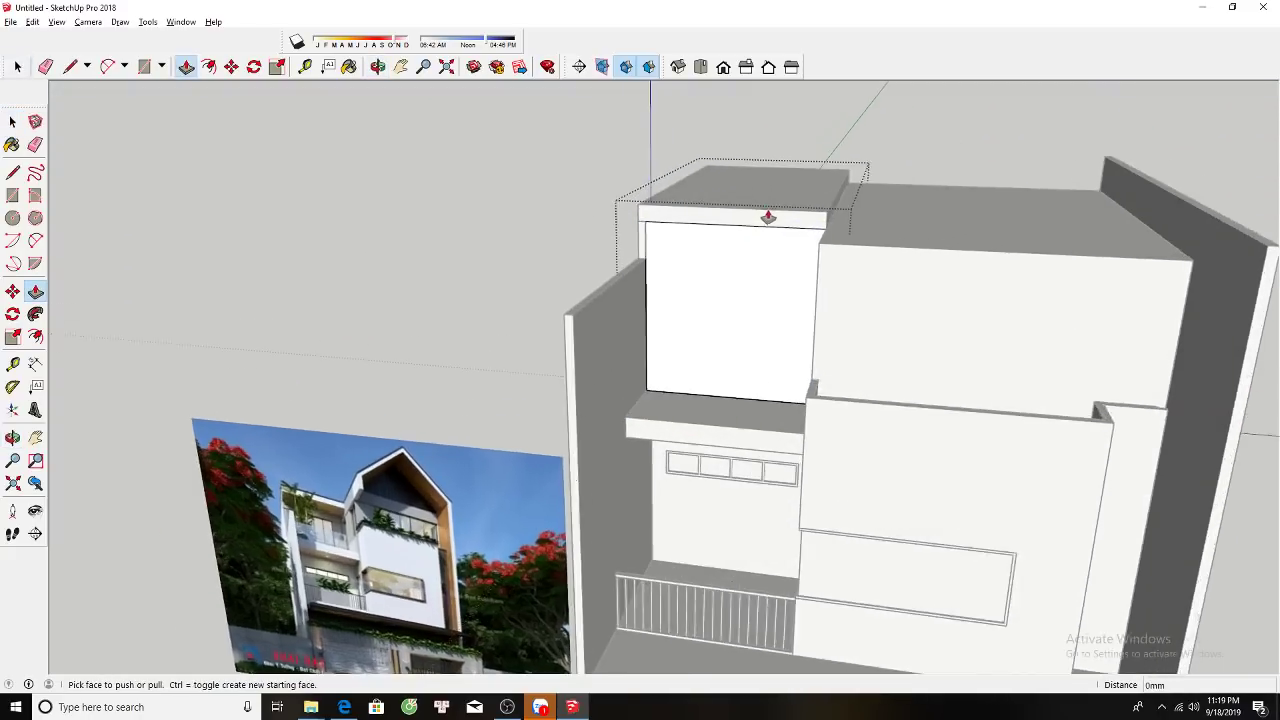
scroll(768, 217, "up", 1)
left_click(760, 234)
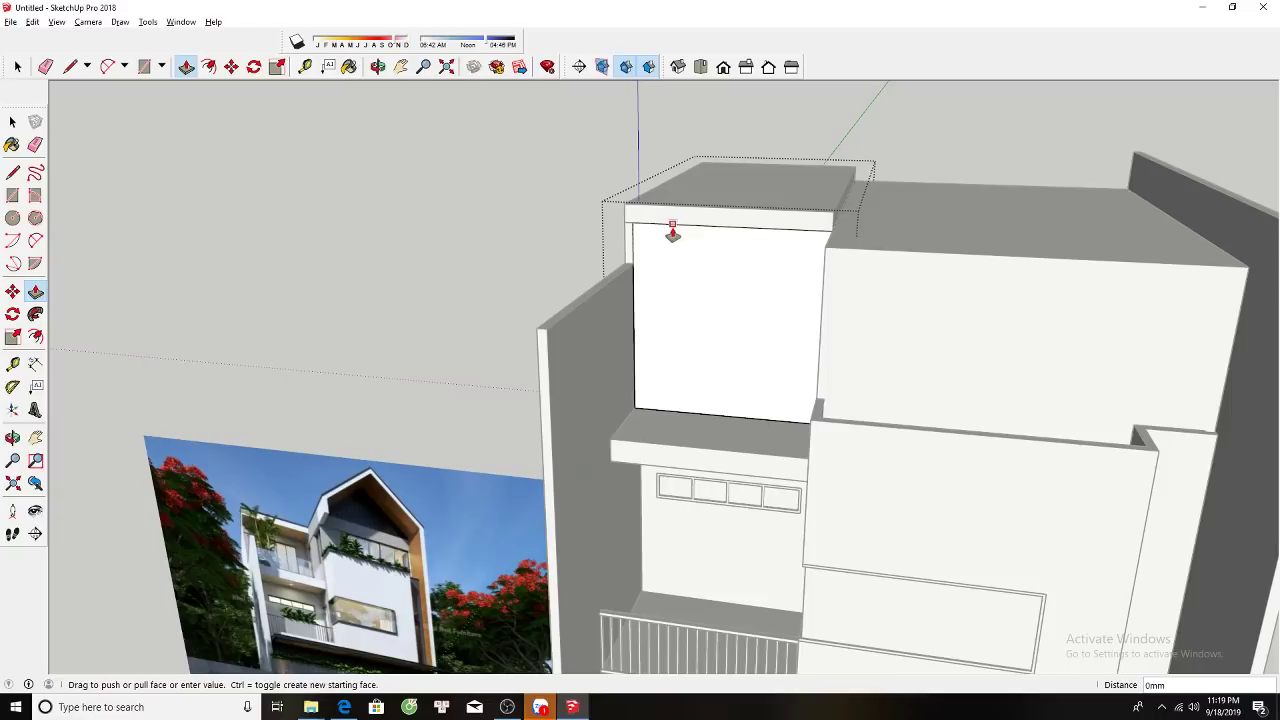
scroll(638, 238, "up", 2)
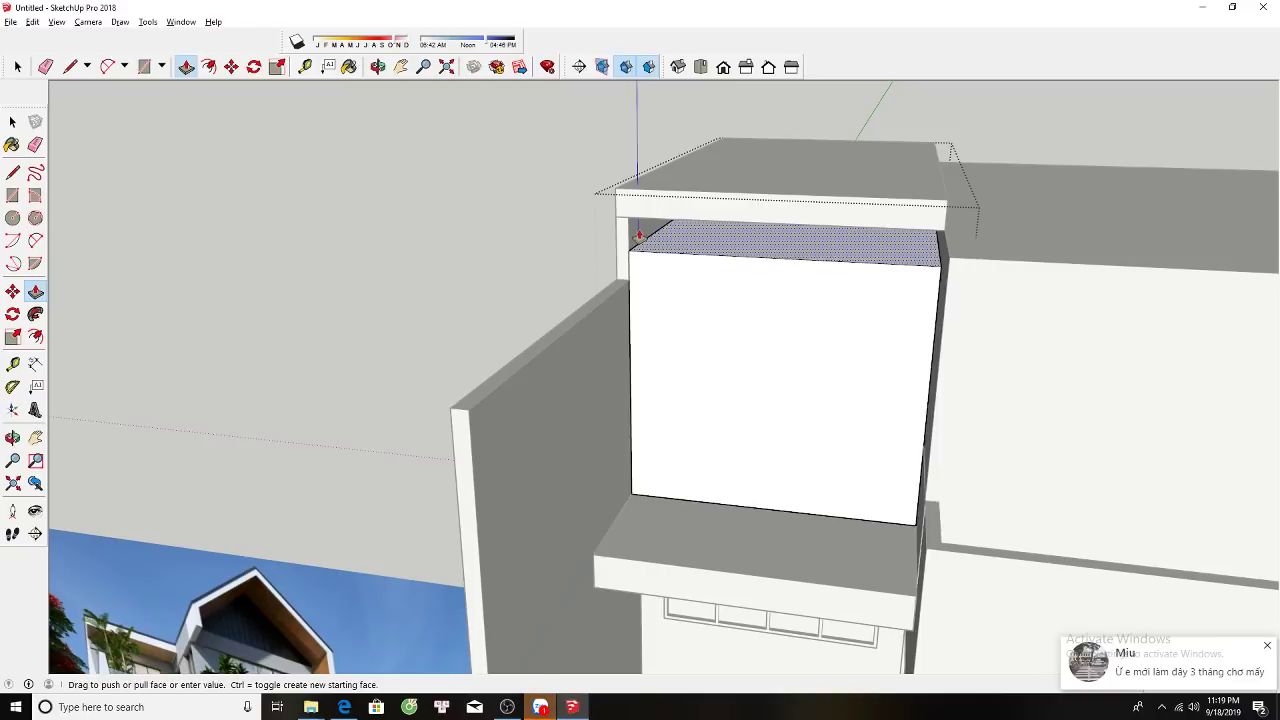
scroll(639, 235, "up", 1)
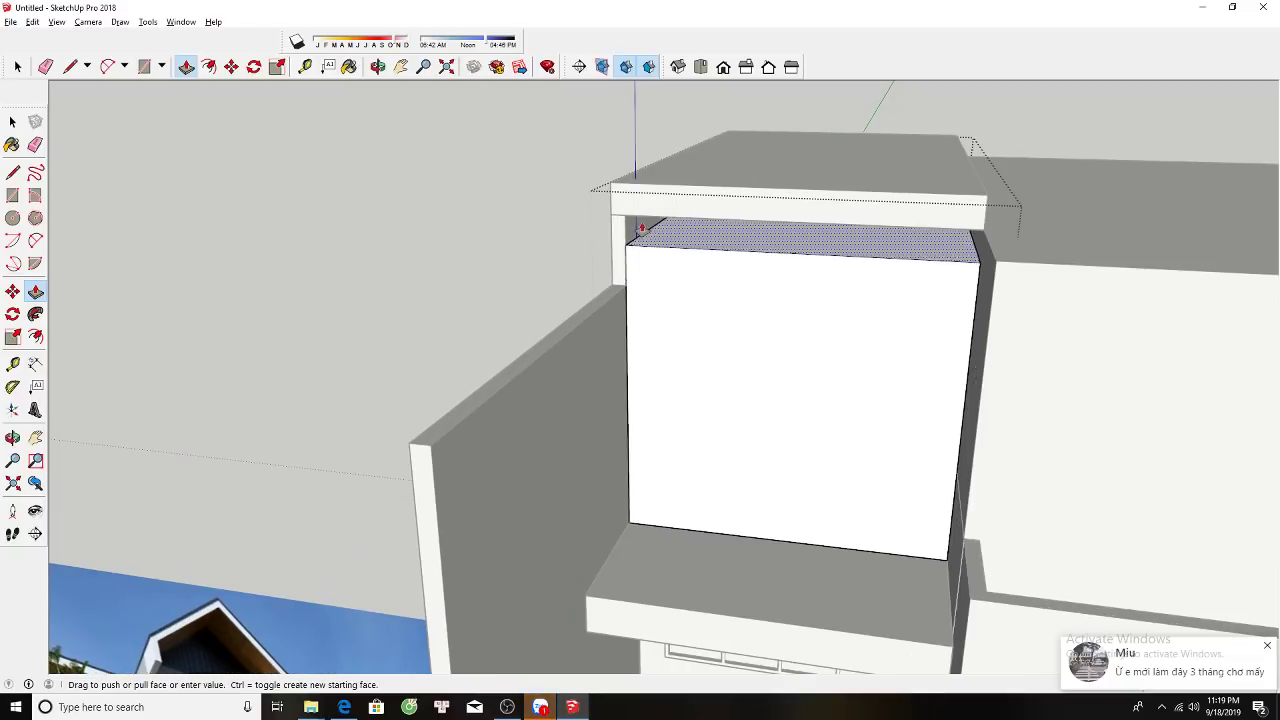
scroll(639, 230, "up", 1)
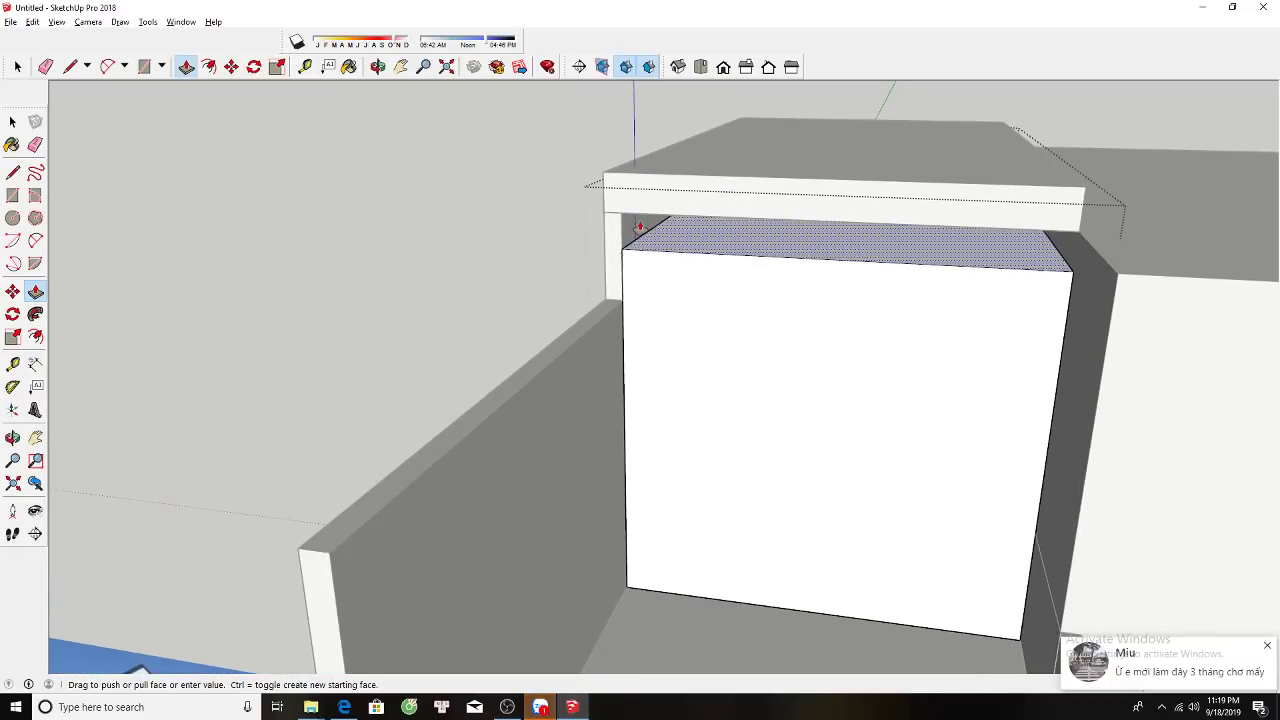
scroll(645, 235, "up", 1)
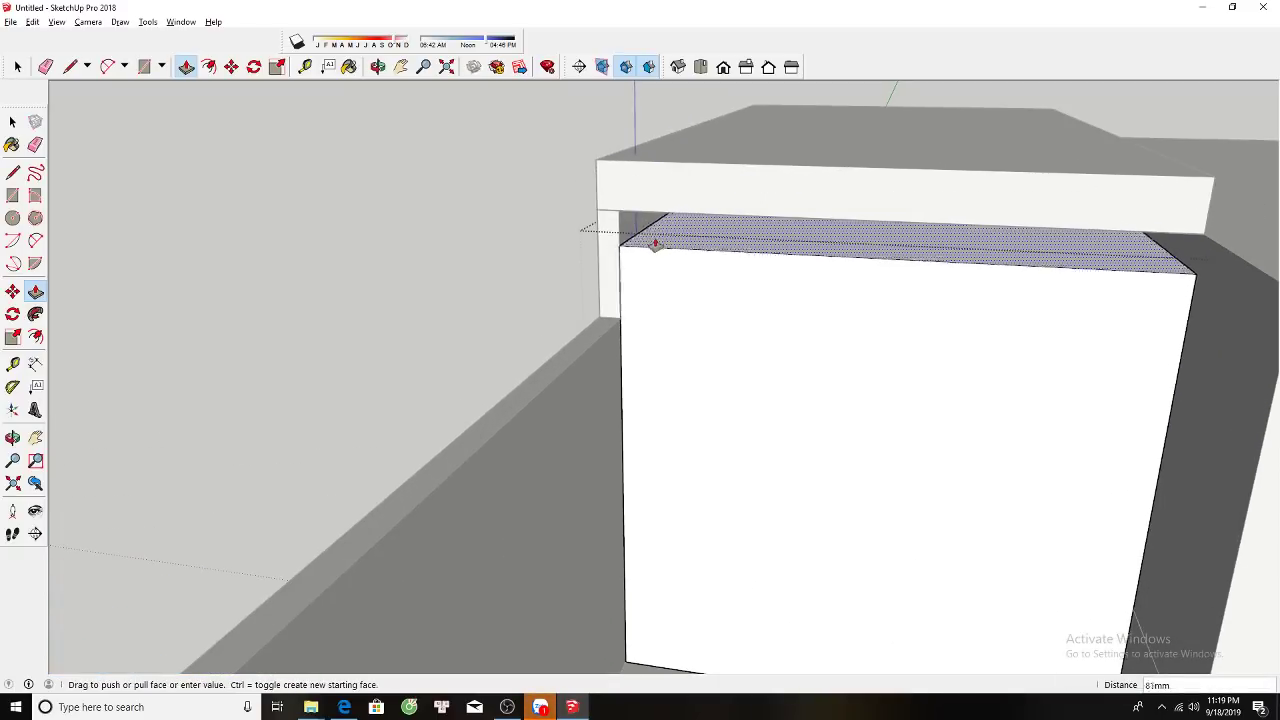
key("space")
scroll(532, 260, "down", 3)
key("p")
left_click(785, 260)
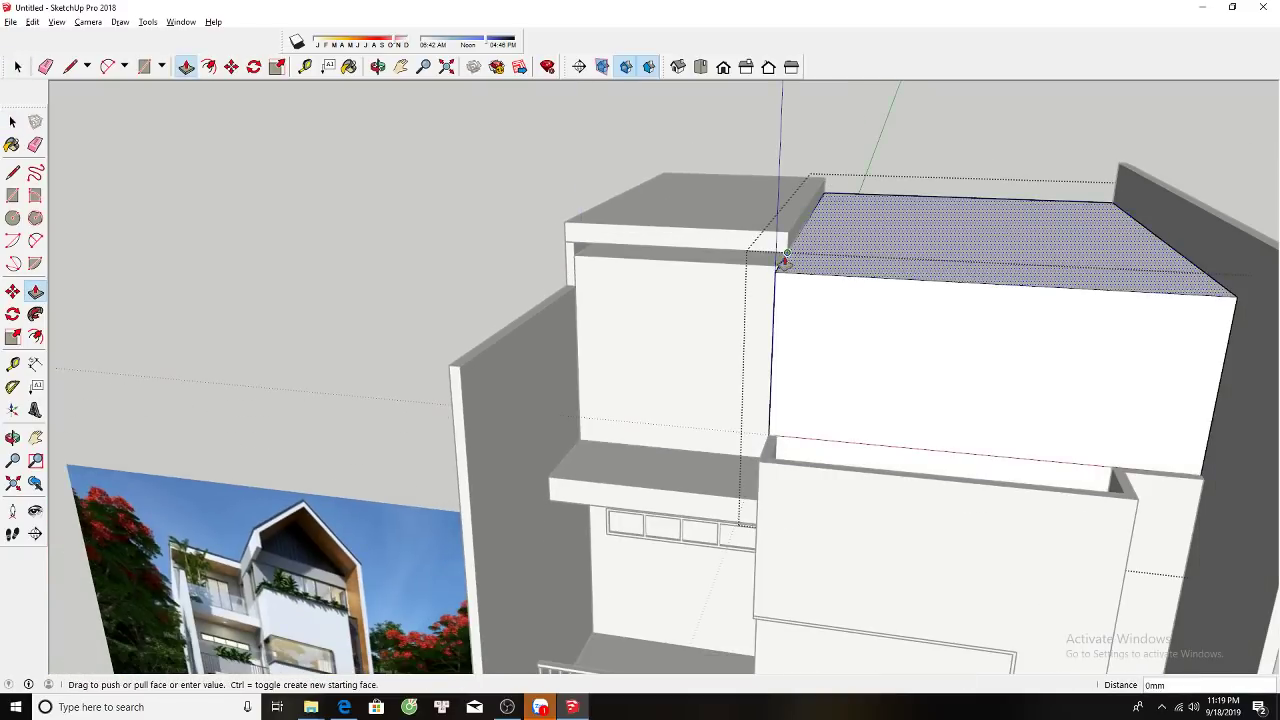
left_click(750, 271)
key("space")
Move the thin cap slab to sit on top of the left box.
middle_click_drag(699, 275, 700, 243)
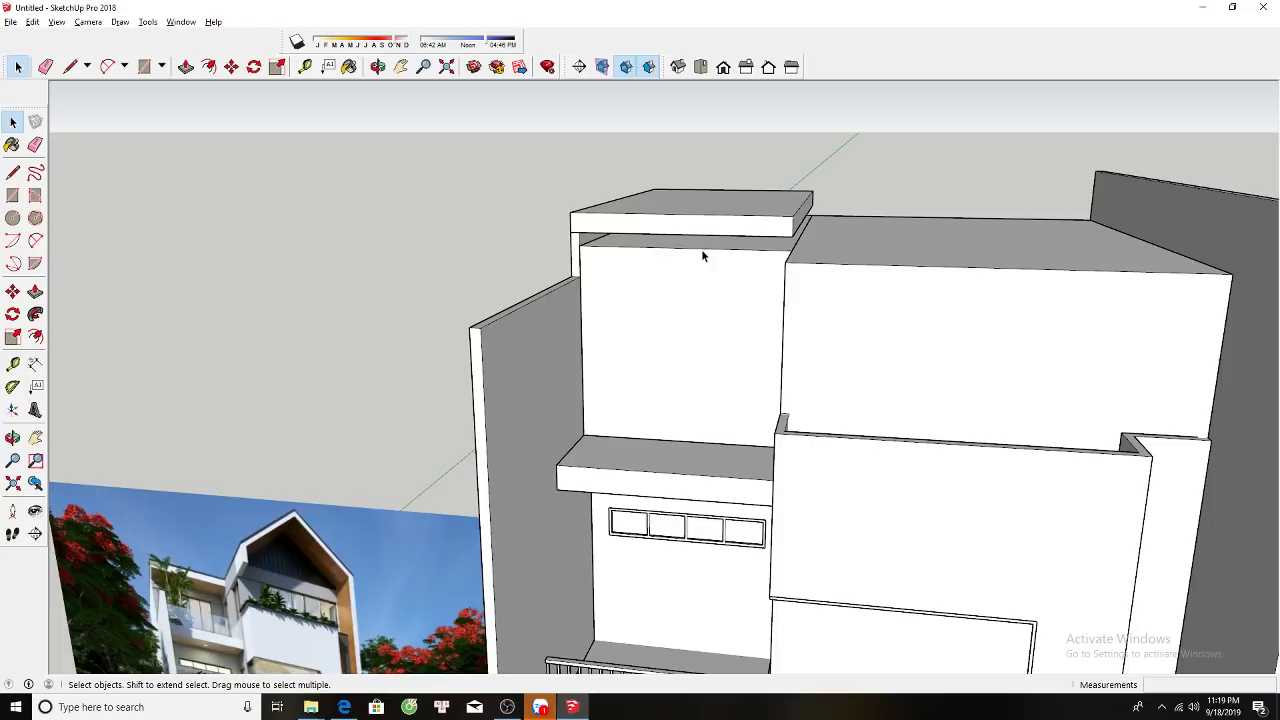
middle_click_drag(700, 260, 714, 200)
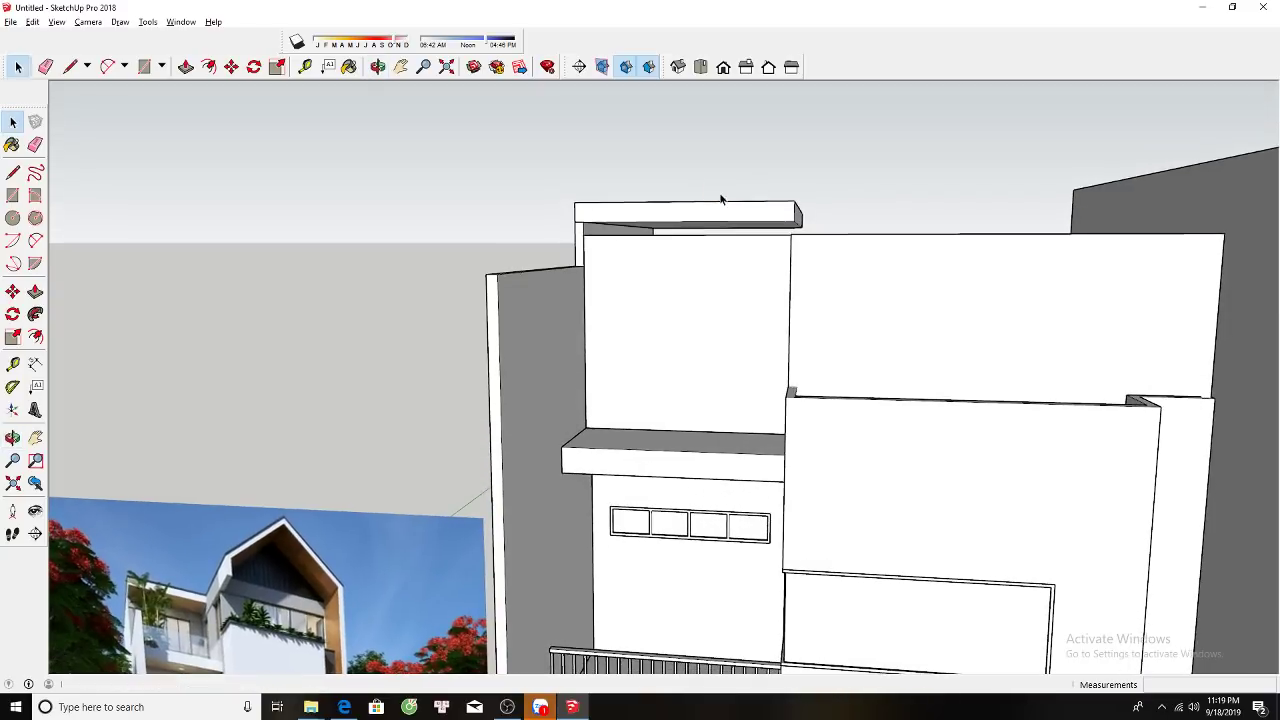
left_click(708, 222)
scroll(708, 222, "up", 1)
key("m")
left_click(800, 224)
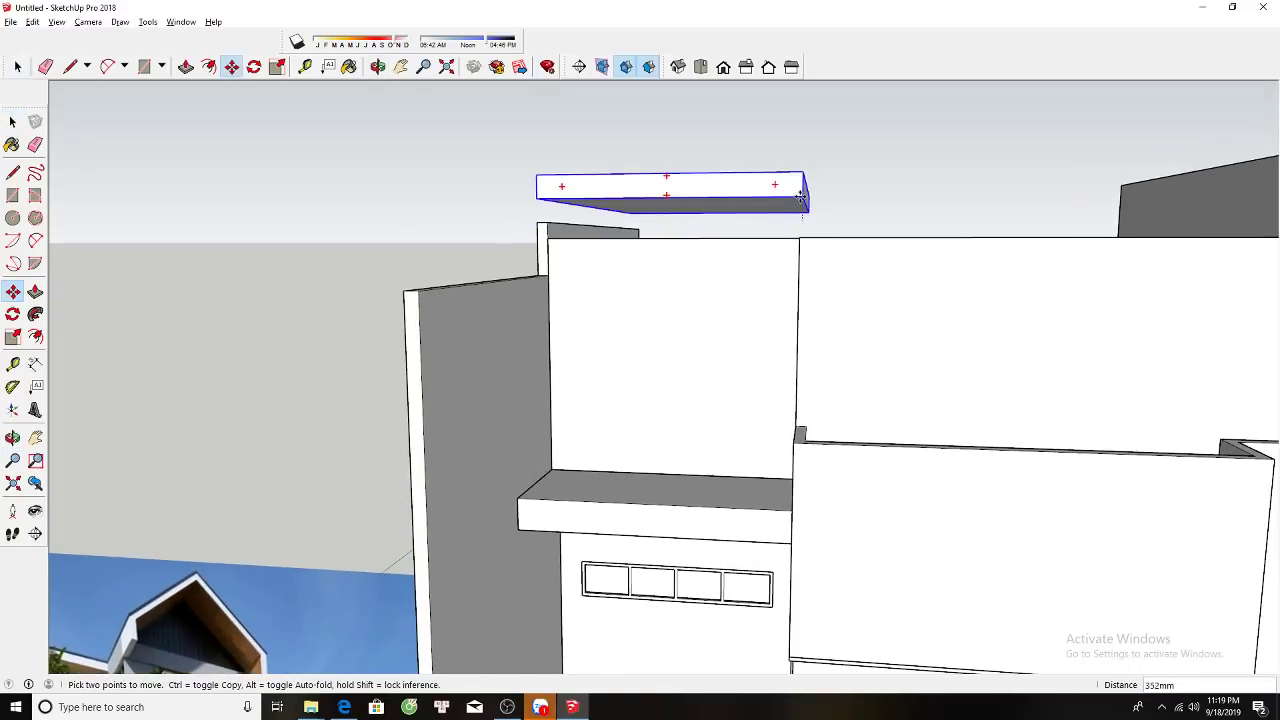
left_click(801, 229)
middle_click_drag(801, 229, 740, 289)
key("space")
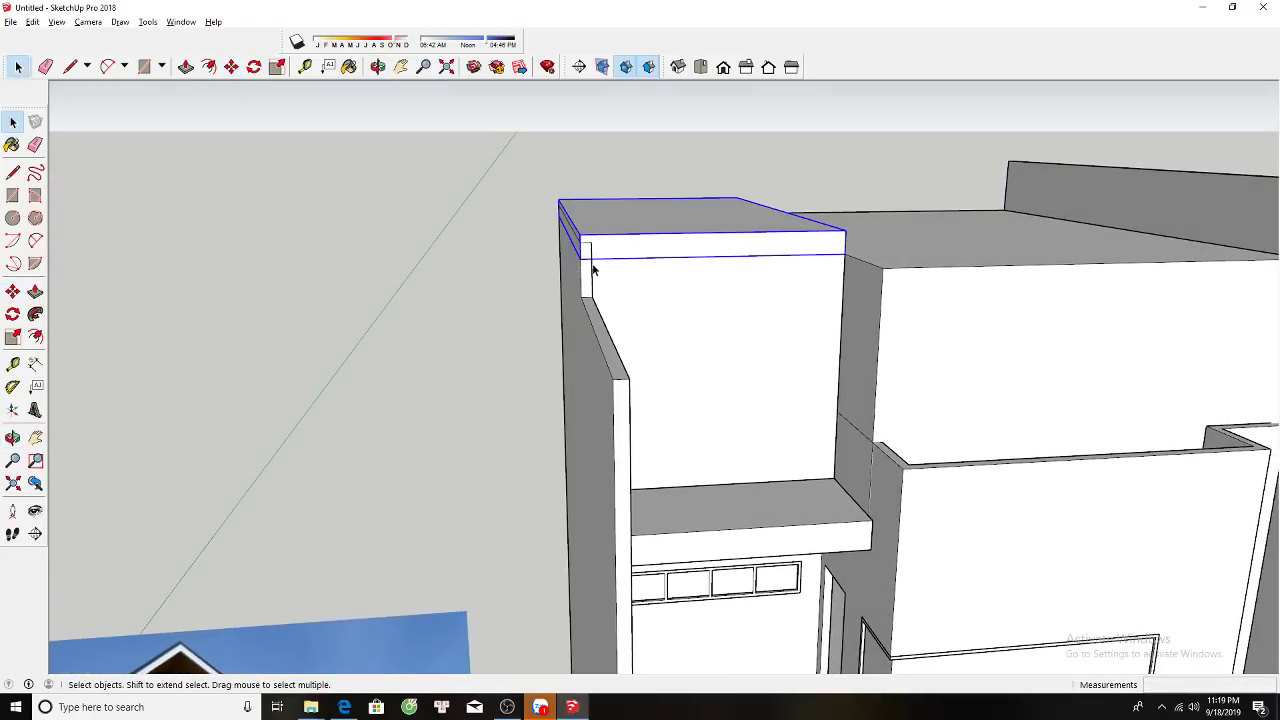
Push the left box's side wall in about 239 mm.
left_click(589, 268)
scroll(589, 268, "up", 2)
key("p")
scroll(586, 246, "up", 2)
left_click(600, 270)
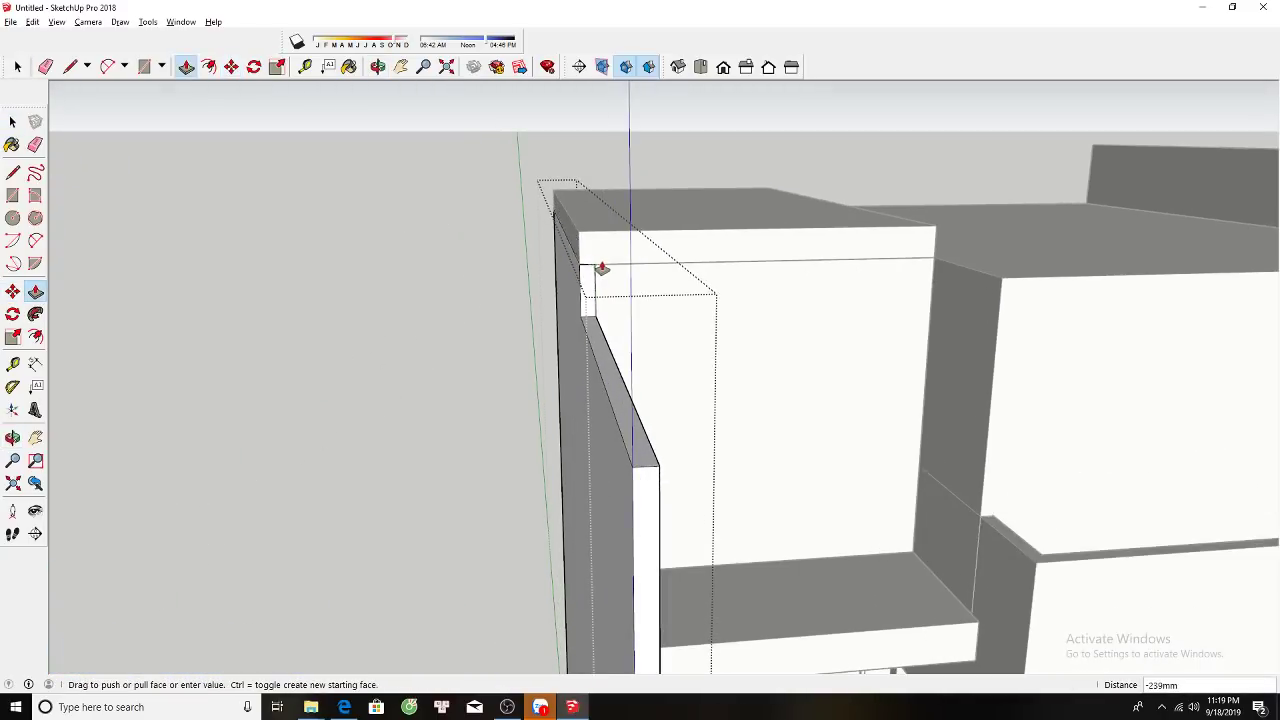
left_click(602, 269)
key("space")
scroll(688, 287, "down", 4)
key("h")
left_click_drag(689, 254, 684, 251)
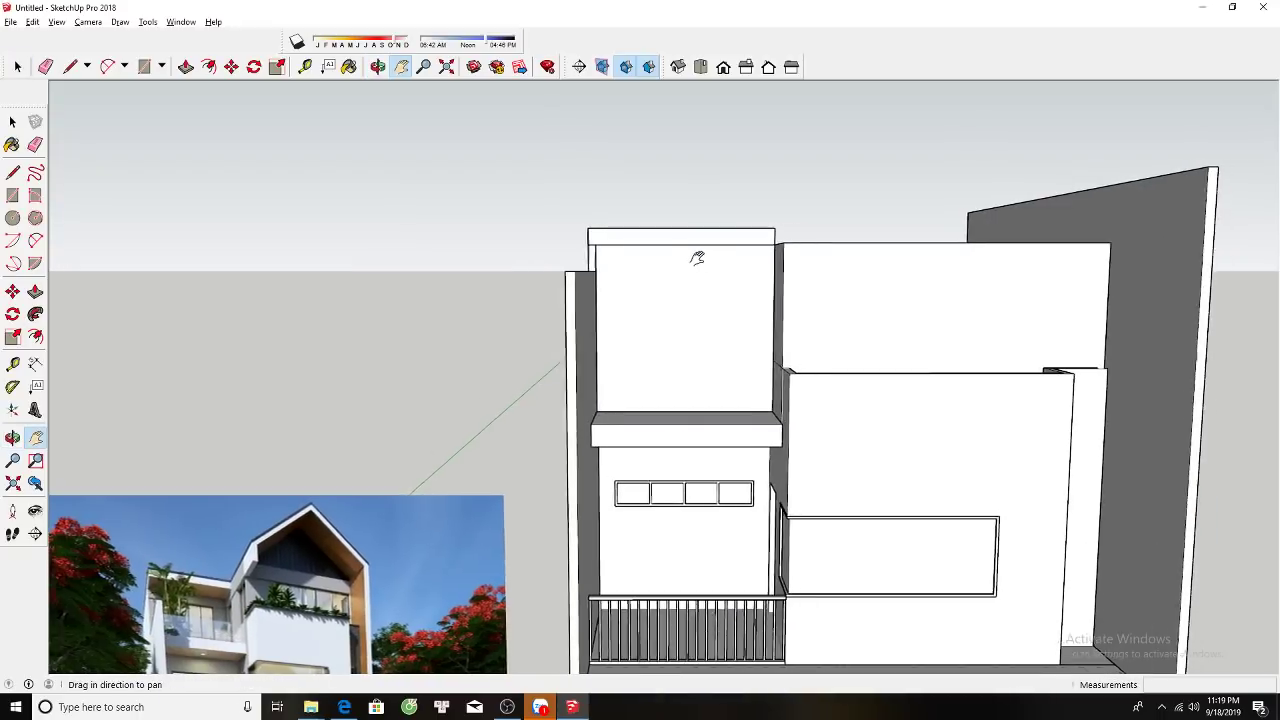
Orbit to the front and select the upper right block.
mouse_move(689, 251)
middle_mouse_down()
mouse_move(800, 314)
mouse_move(780, 320)
middle_mouse_up()
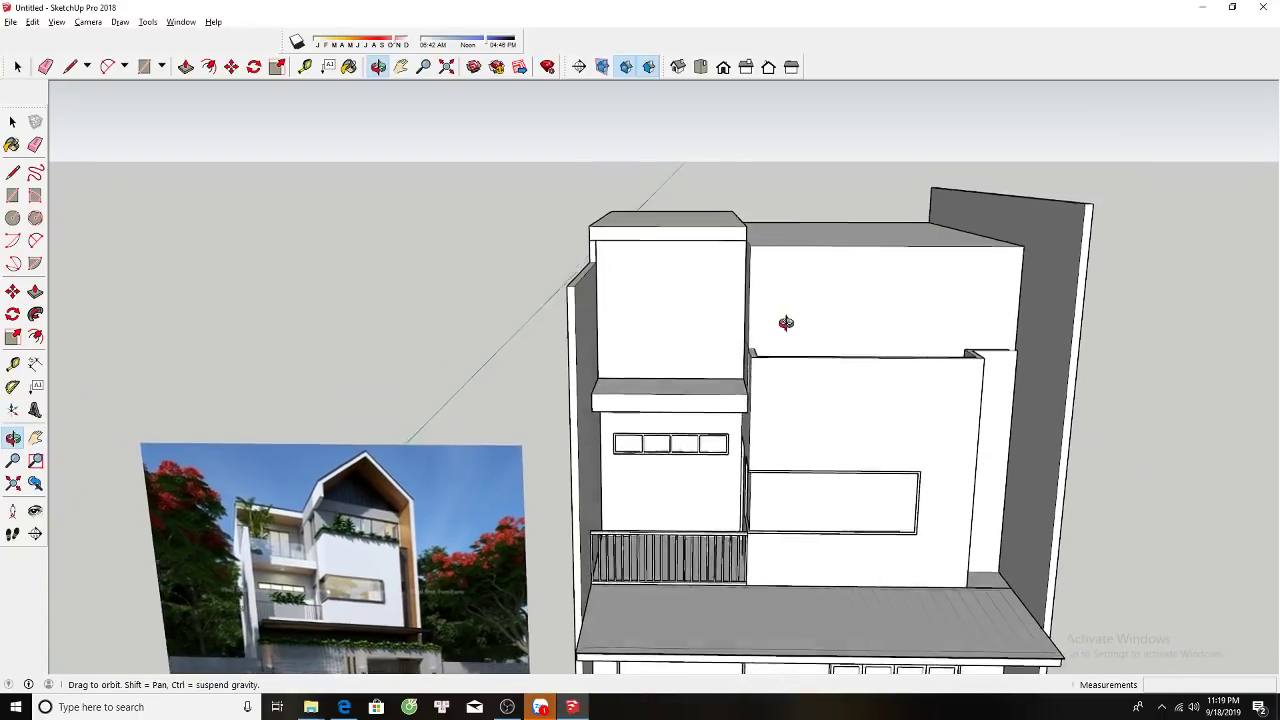
key("space")
scroll(837, 242, "up", 2)
triple_click(837, 242)
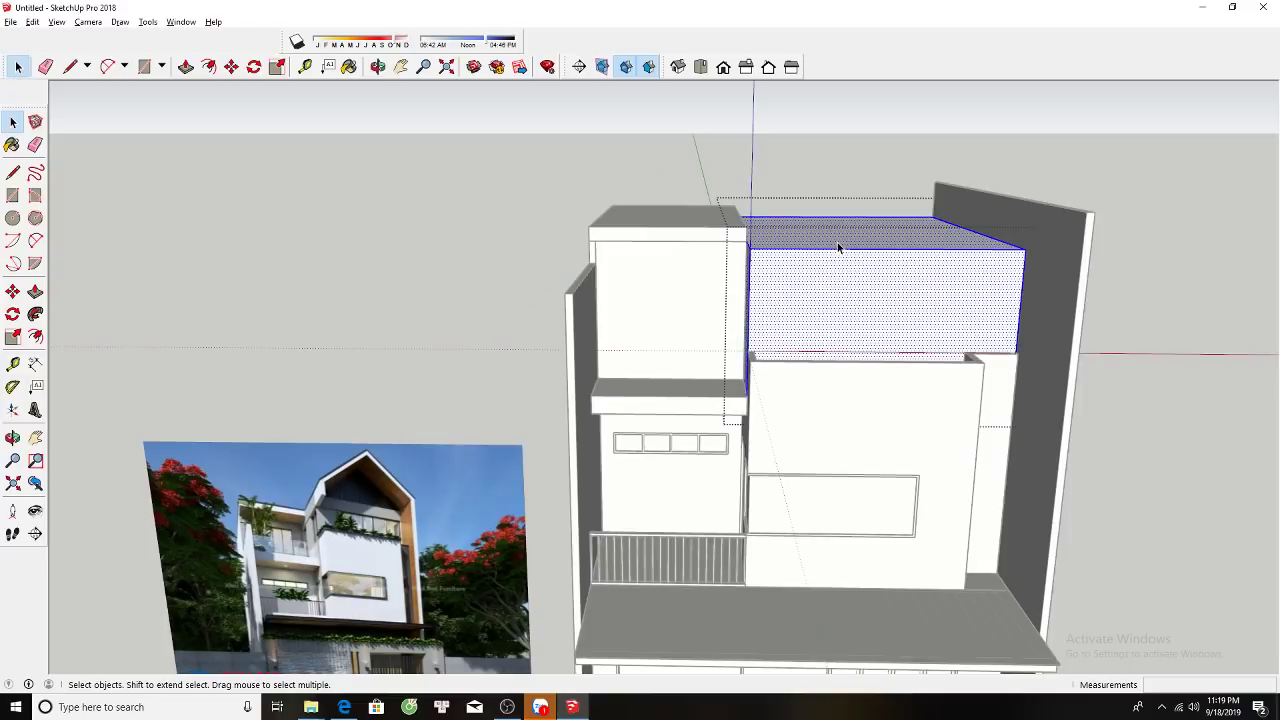
key("l")
middle_click_drag(874, 266, 887, 272)
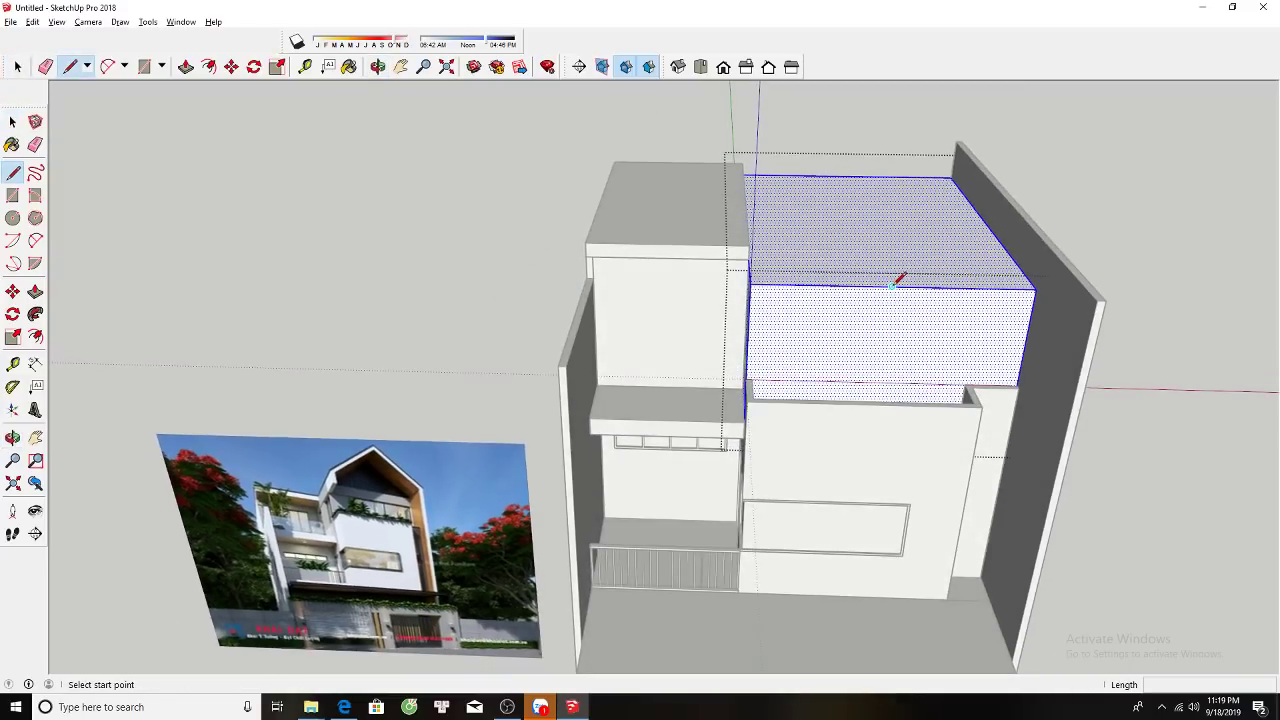
left_click(891, 286)
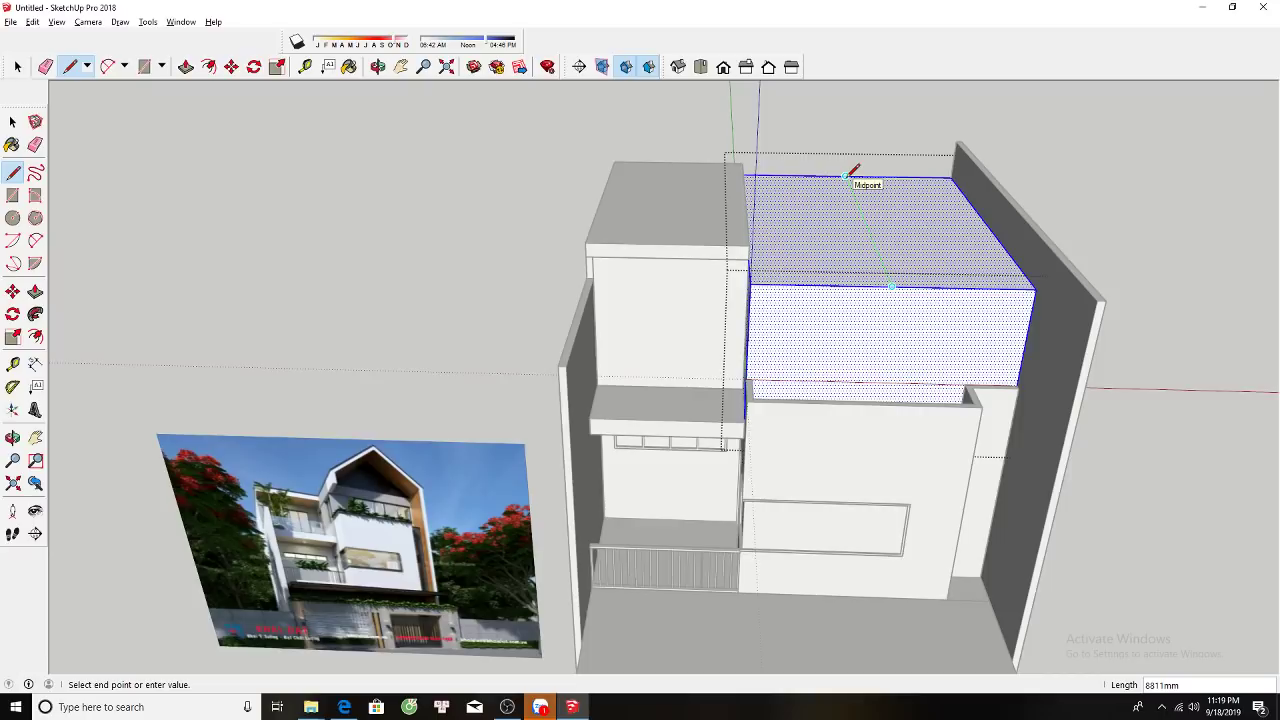
key("space")
Offset the upper box's top face outline 15 inward.
left_click(821, 214)
key("f")
left_click(742, 188)
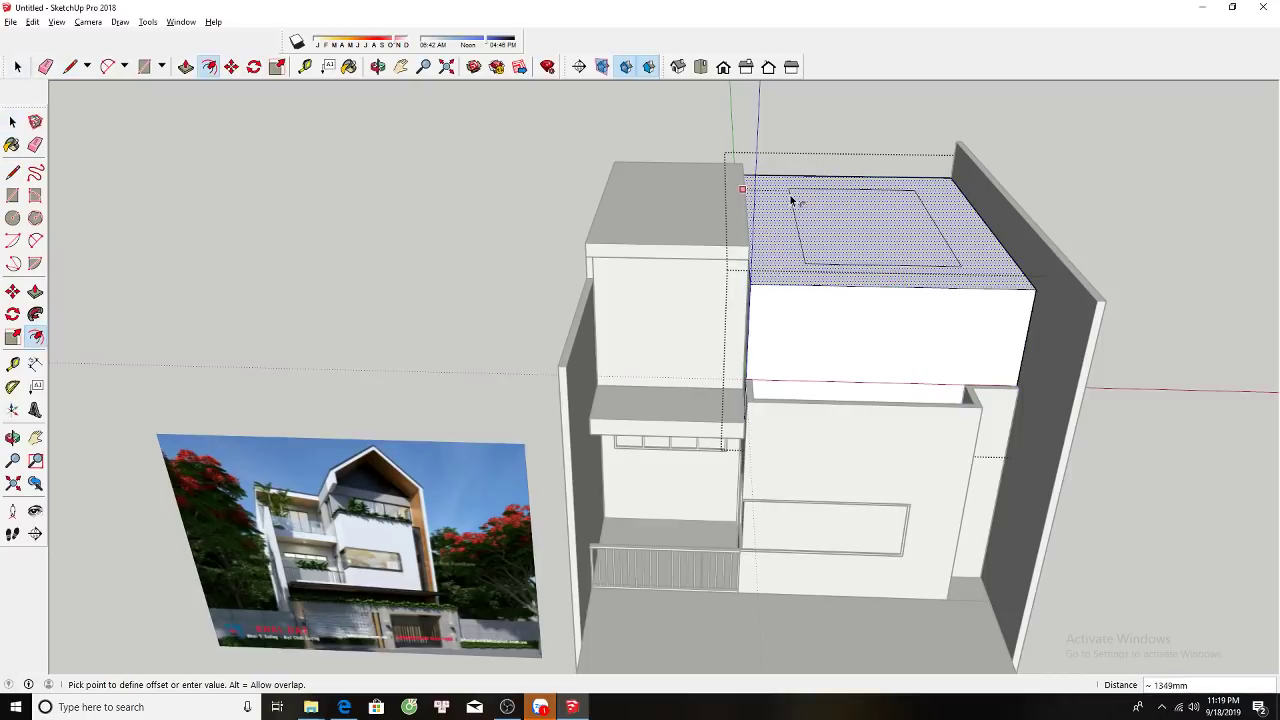
type("150")
key("Return")
Push the inner top face down to leave thin walls around an open top.
key("space")
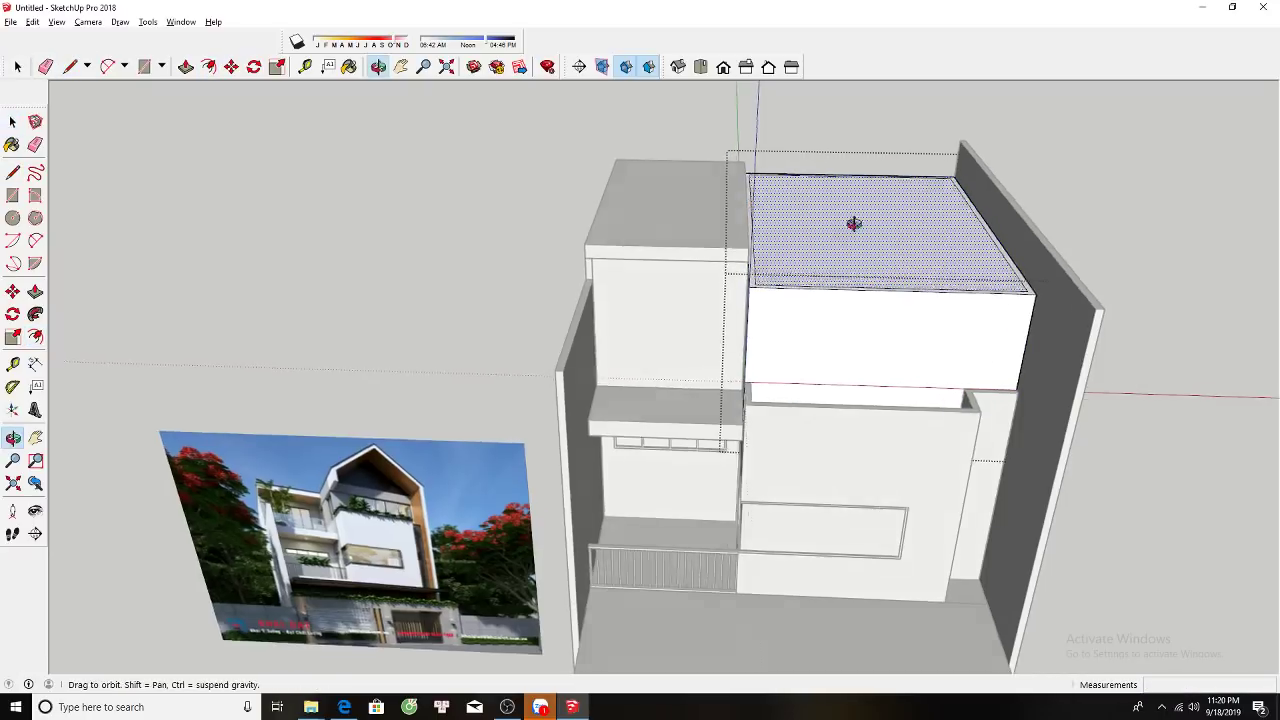
middle_click_drag(803, 211, 857, 249)
key("p")
left_click(857, 249)
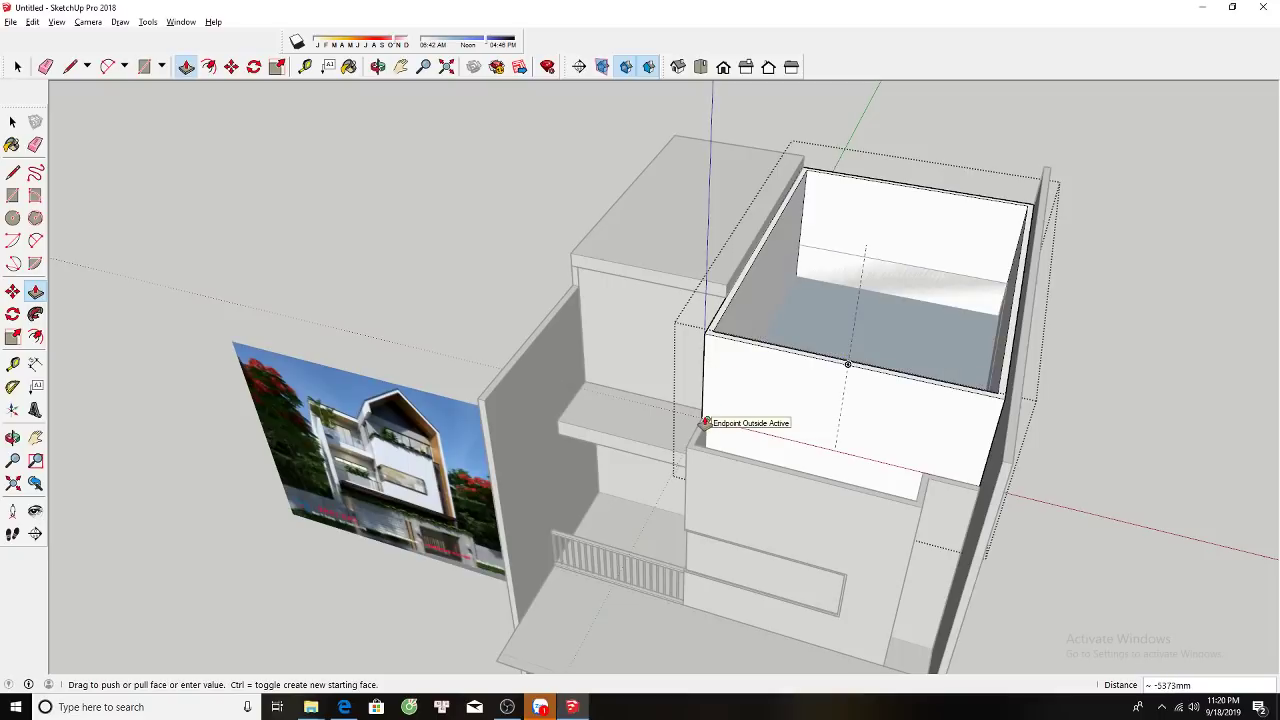
left_click(666, 428)
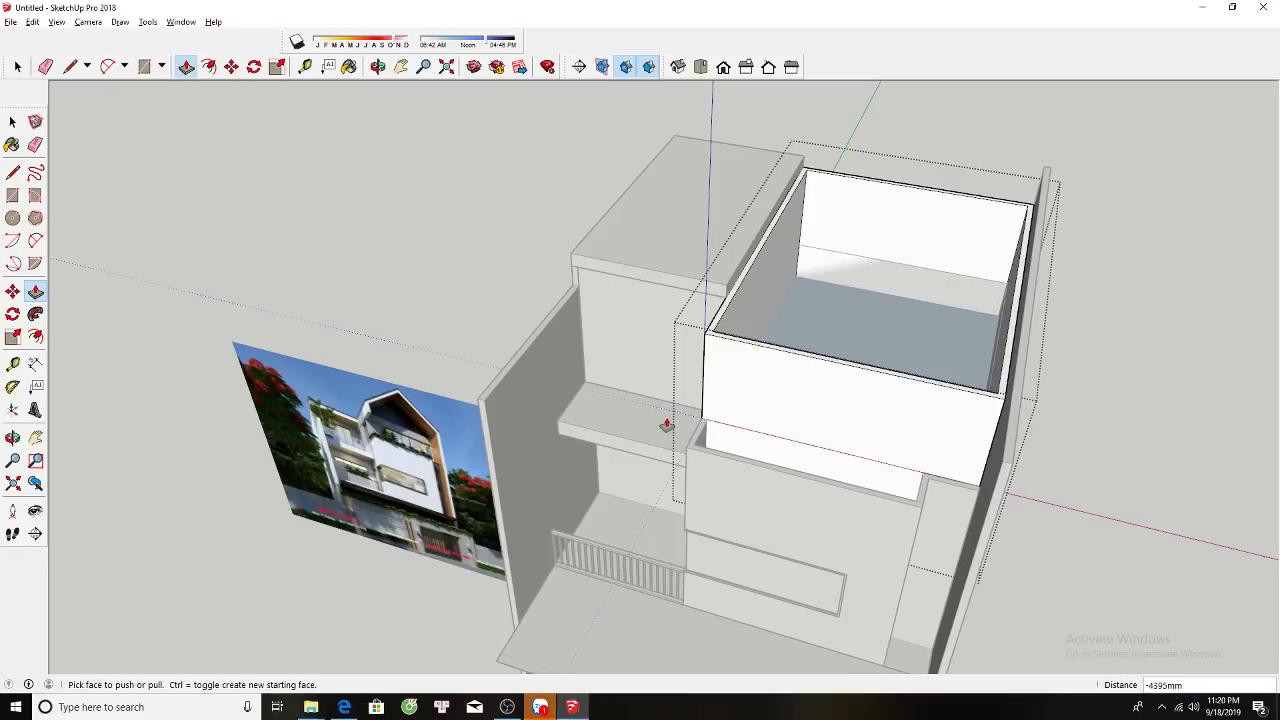
mouse_move(810, 358)
middle_mouse_down()
mouse_move(866, 270)
mouse_move(785, 271)
mouse_move(833, 198)
mouse_move(786, 251)
mouse_move(787, 271)
mouse_move(737, 277)
middle_mouse_up()
key("space")
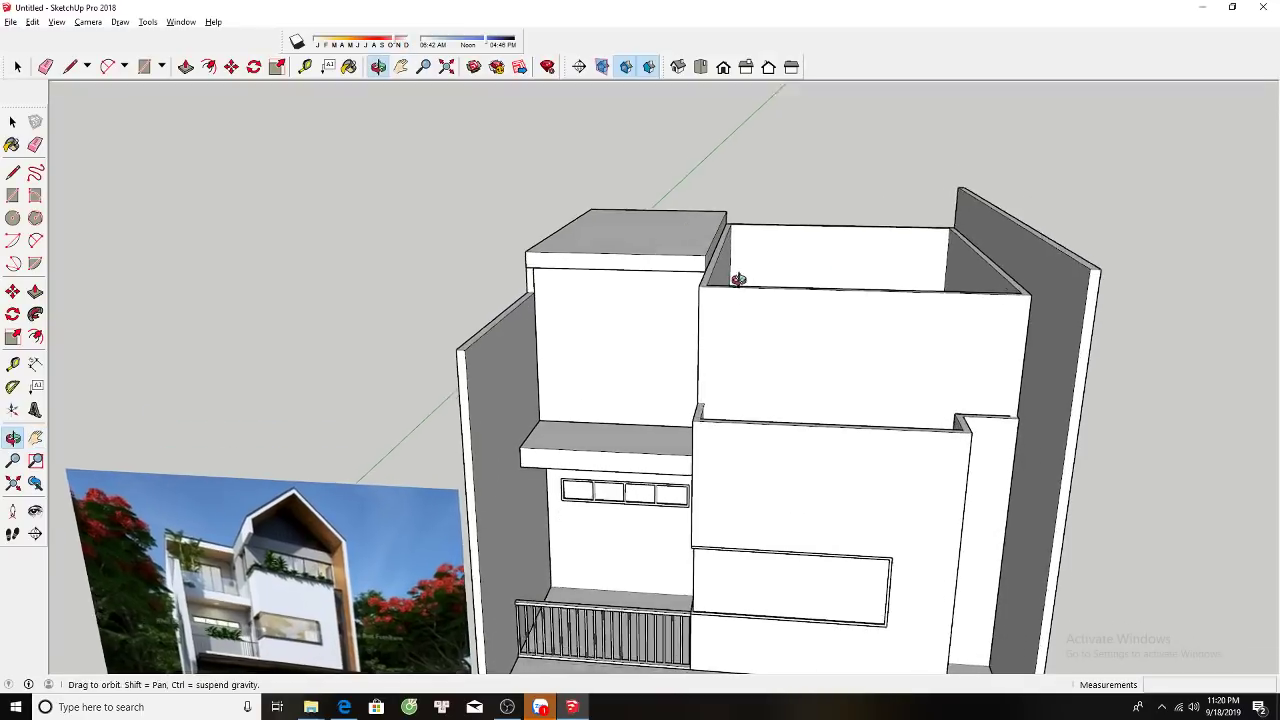
key("r")
scroll(749, 214, "up", 2)
scroll(733, 178, "up", 3)
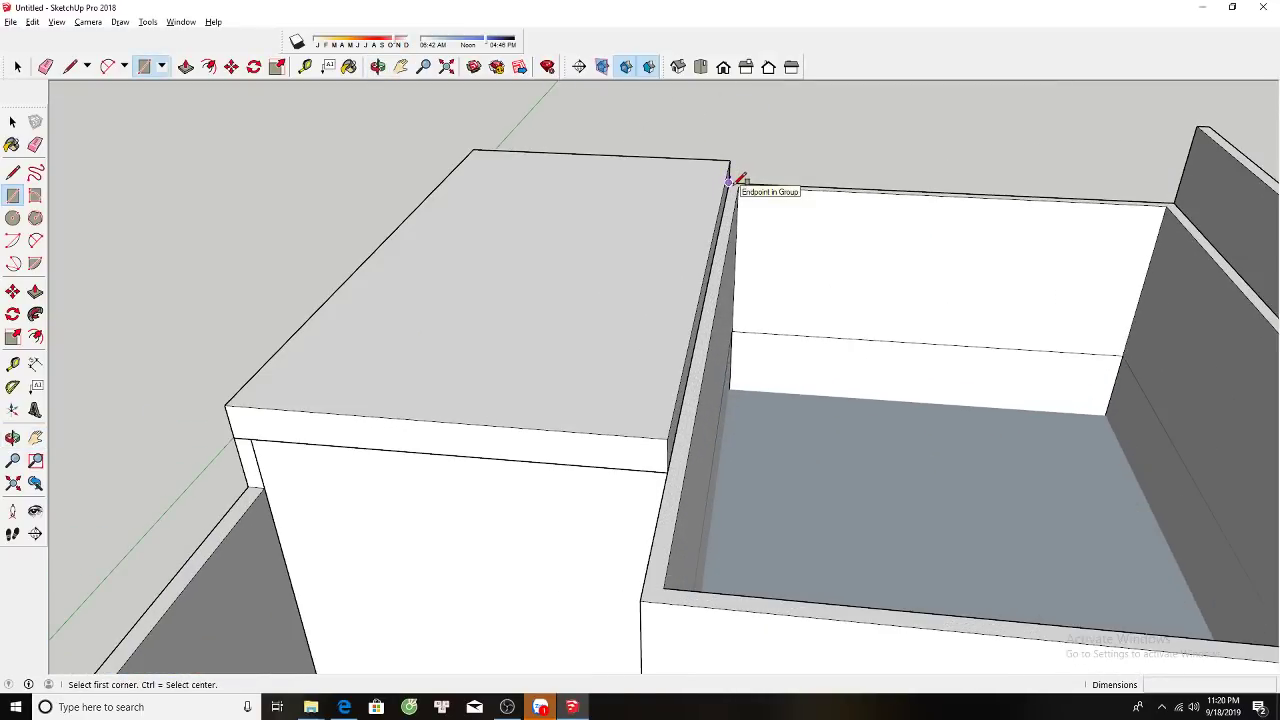
Draw a rectangle over the box top and raise it into a block.
left_click(733, 181)
left_click(1105, 432)
key("space")
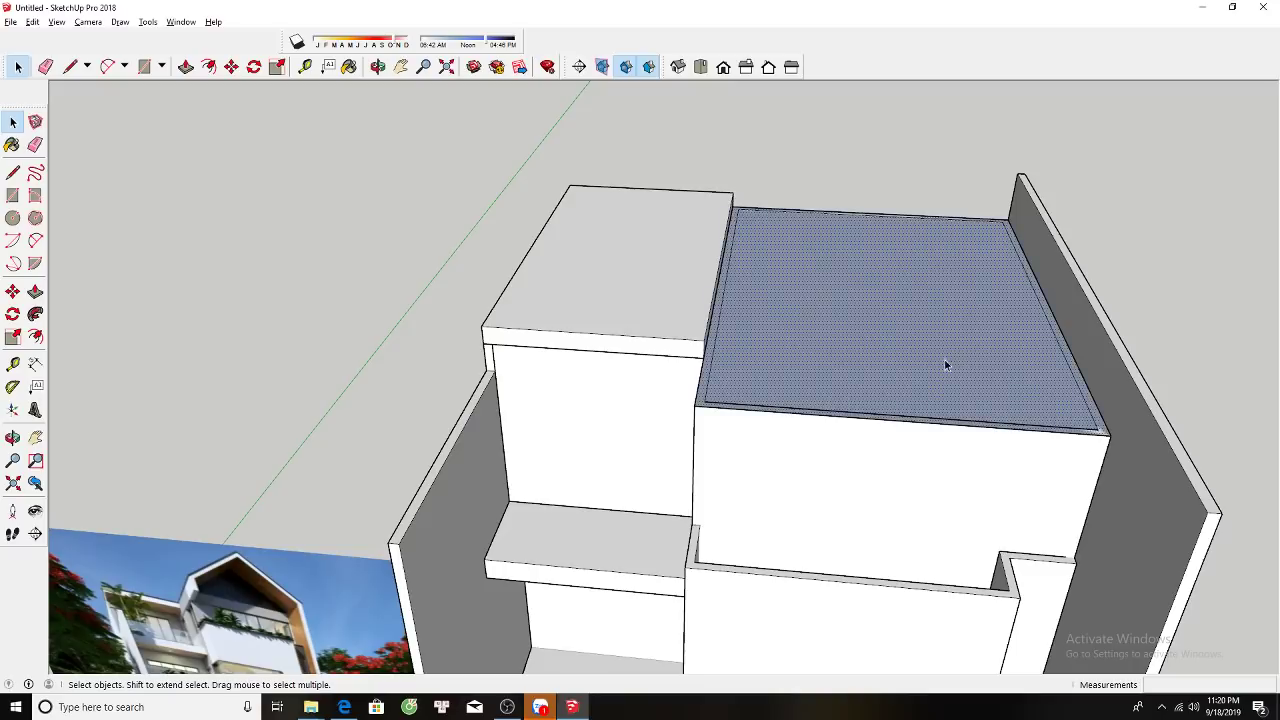
middle_click_drag(929, 360, 903, 342)
key("p")
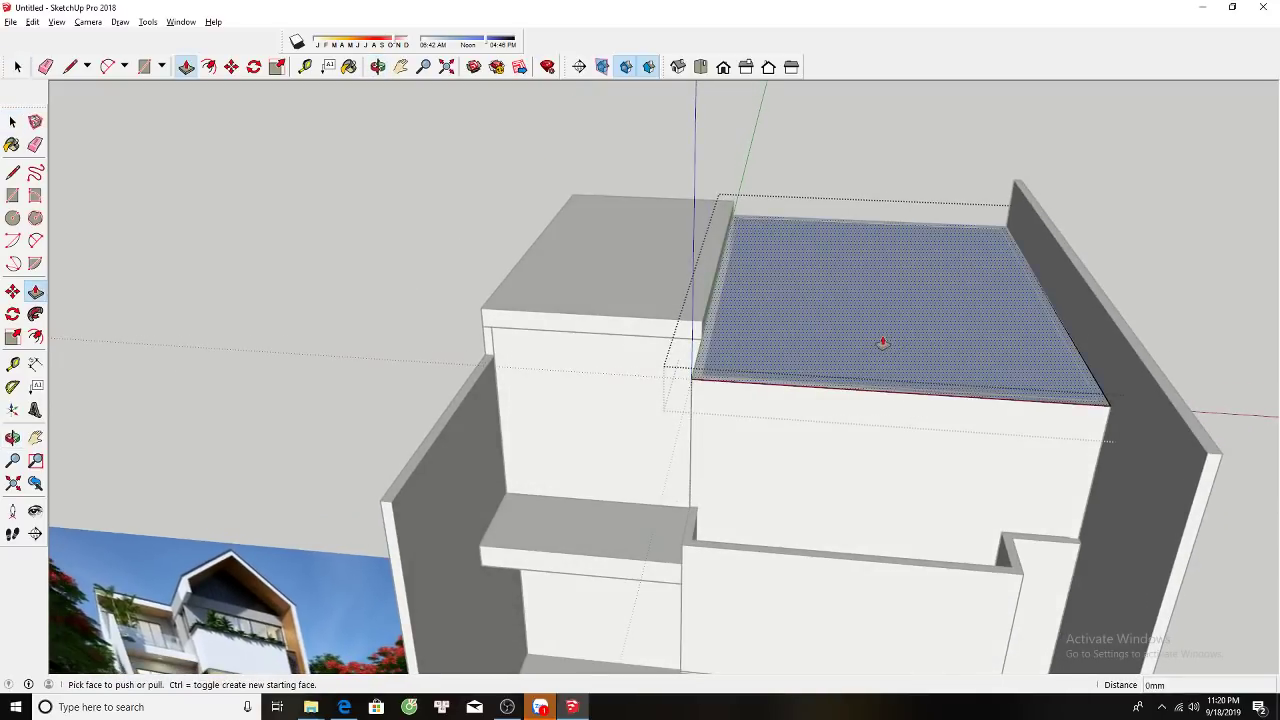
left_click(883, 346)
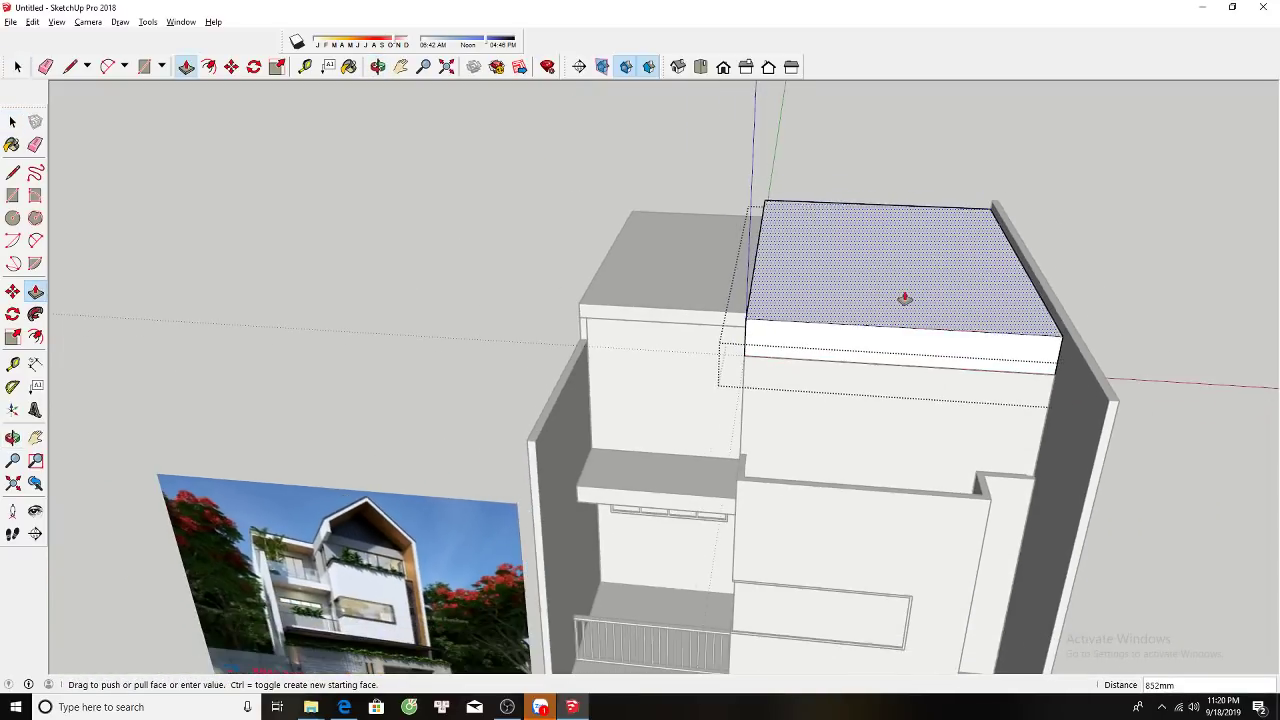
left_click(922, 213)
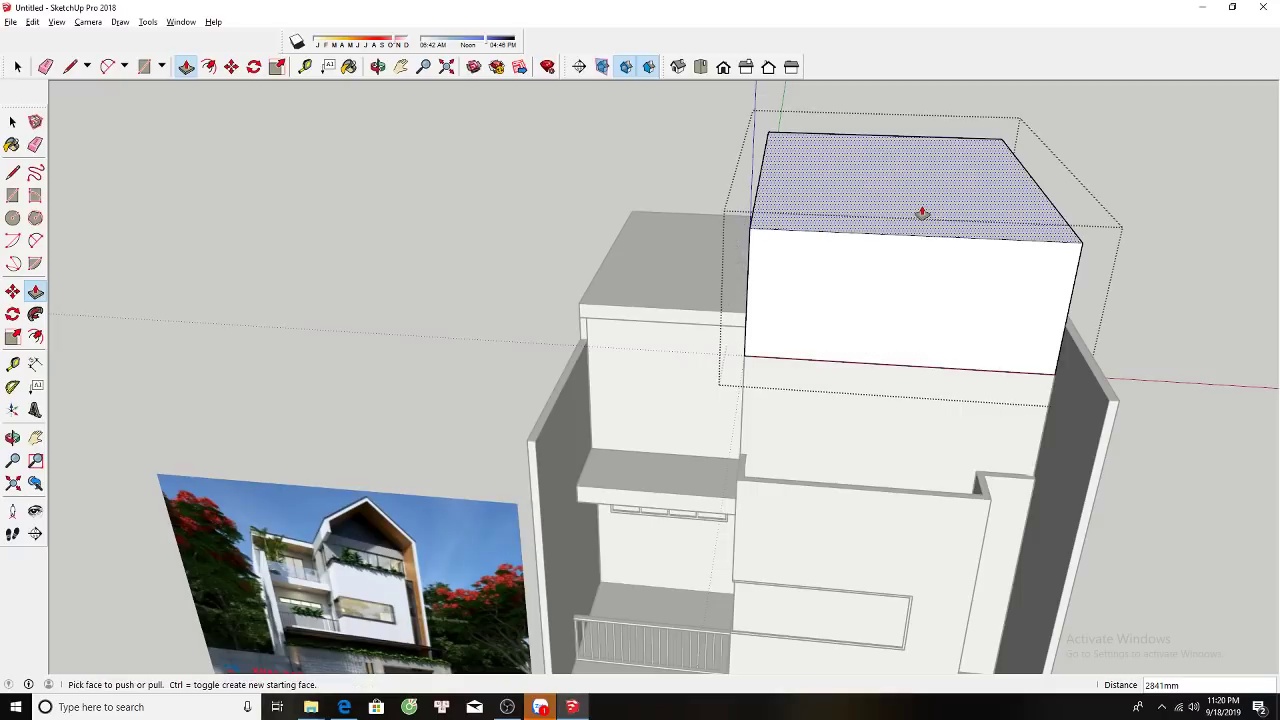
Draw a central ridge line and two slope lines to the front corners.
key("l")
left_click(912, 234)
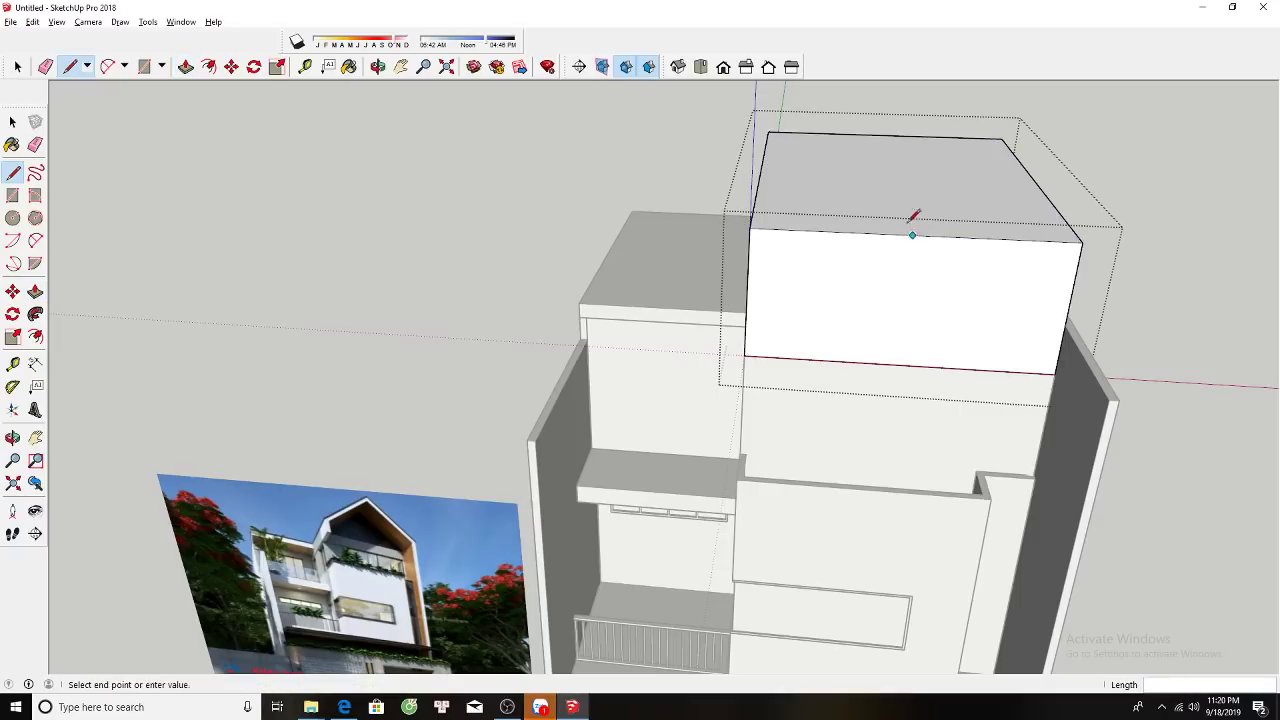
left_click(883, 134)
left_click(912, 234)
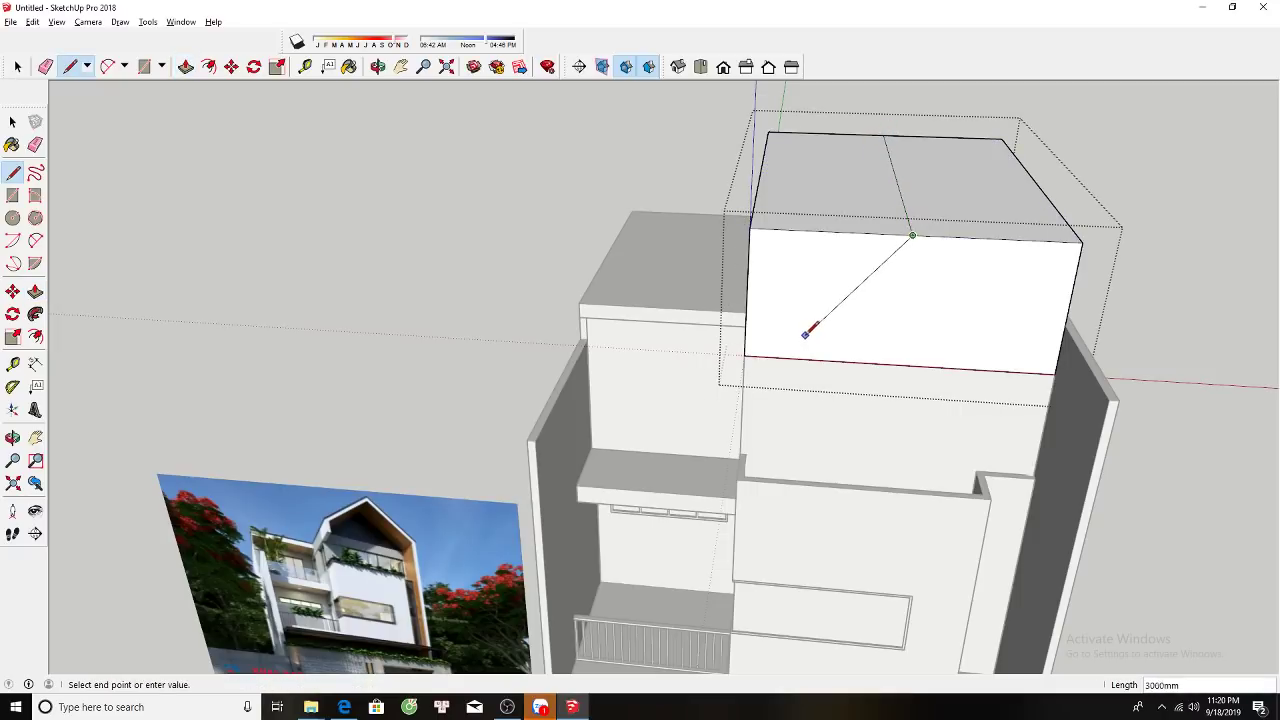
left_click(744, 354)
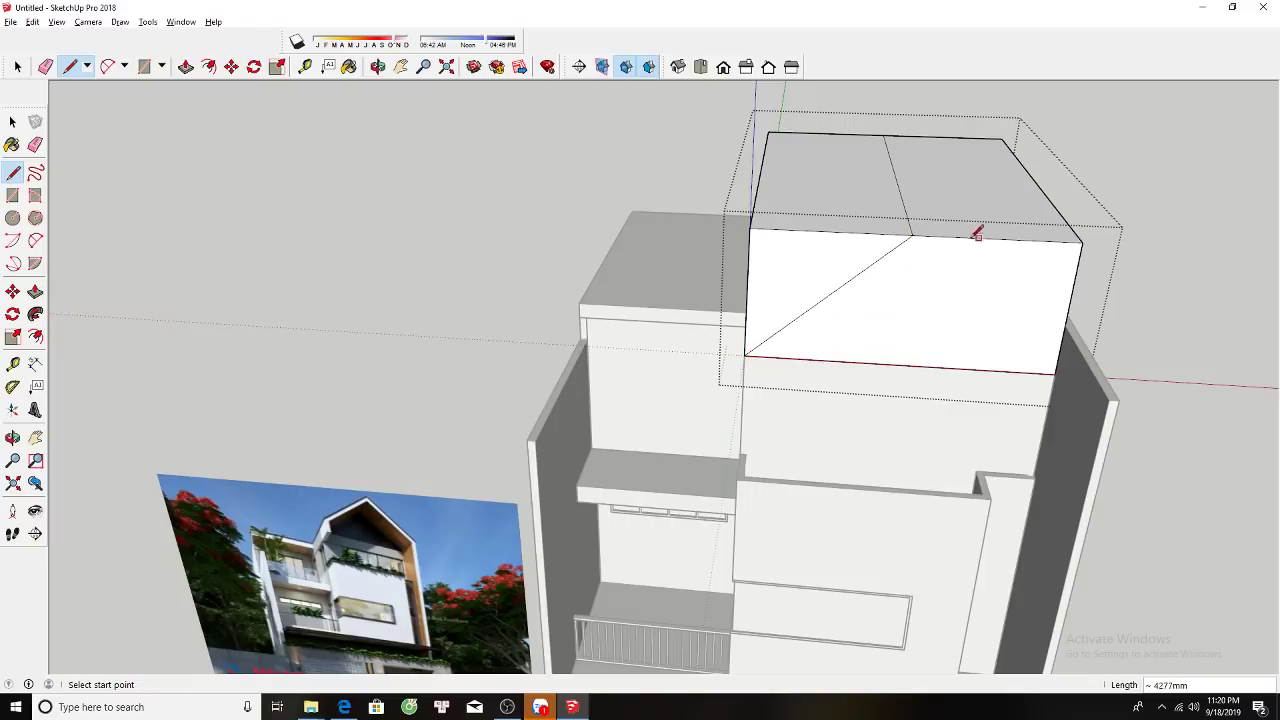
left_click(912, 234)
left_click(1054, 374)
Push the right triangular wedge away to form a sloping roof plane.
key("p")
left_click_drag(1030, 300, 977, 180)
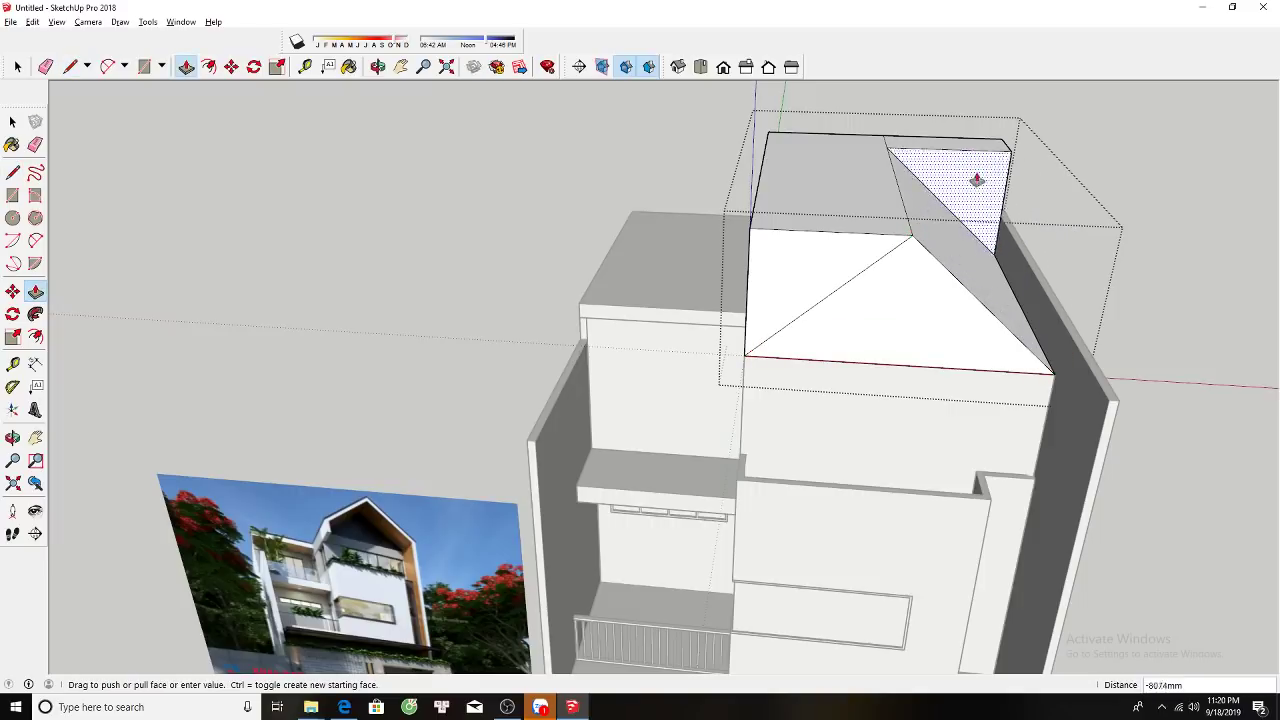
left_click(975, 176)
mouse_move(820, 283)
middle_mouse_down()
mouse_move(890, 158)
mouse_move(951, 222)
mouse_move(907, 288)
mouse_move(1007, 232)
middle_mouse_up()
key("space")
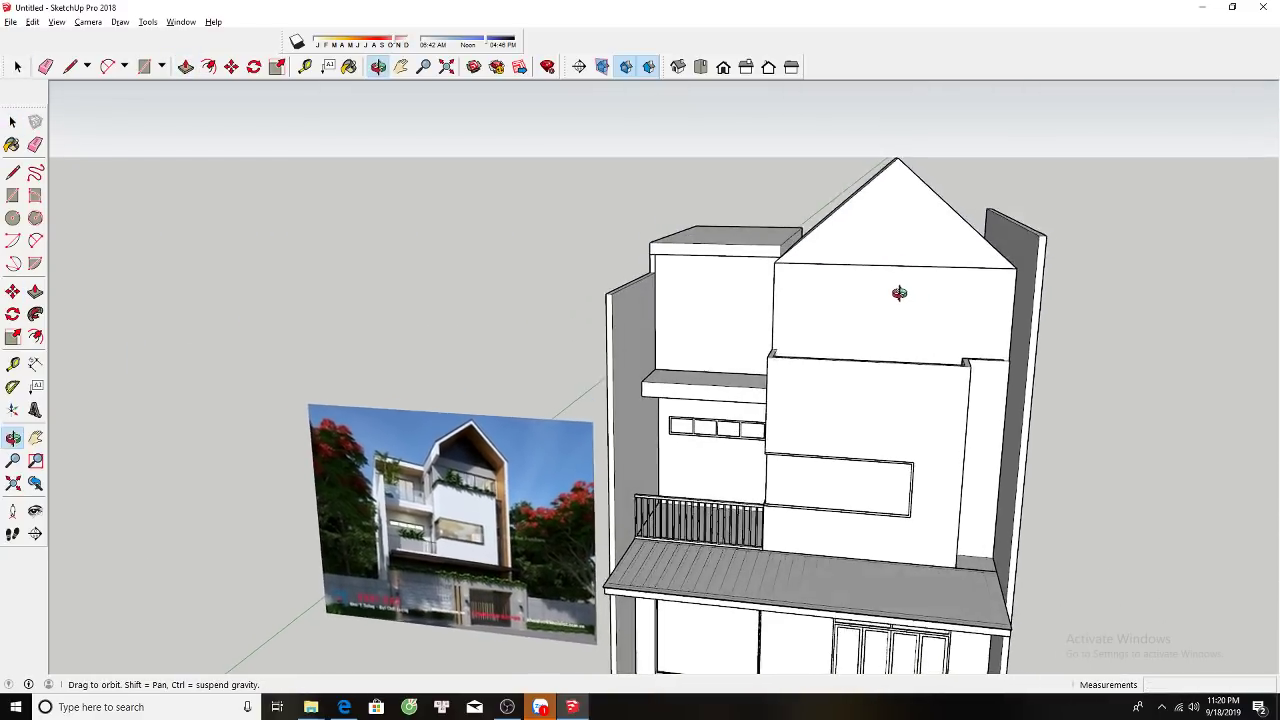
scroll(1008, 244, "up", 3)
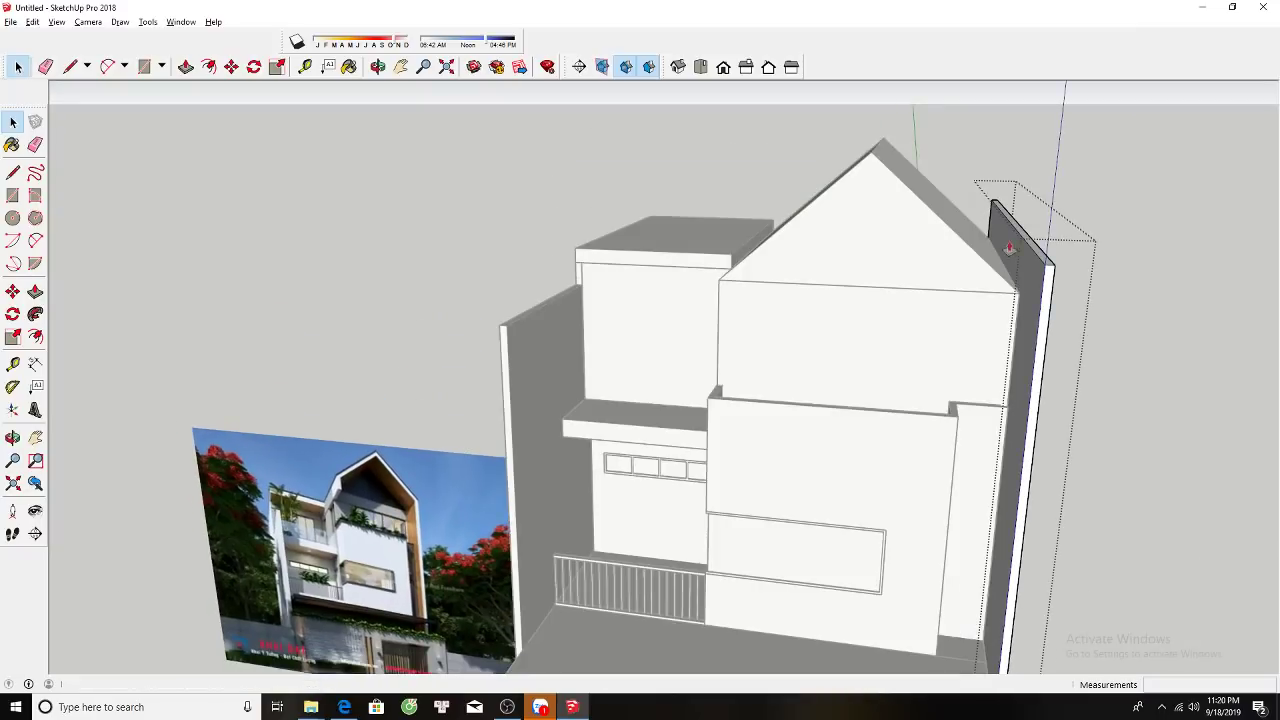
key("p")
left_click(1010, 248)
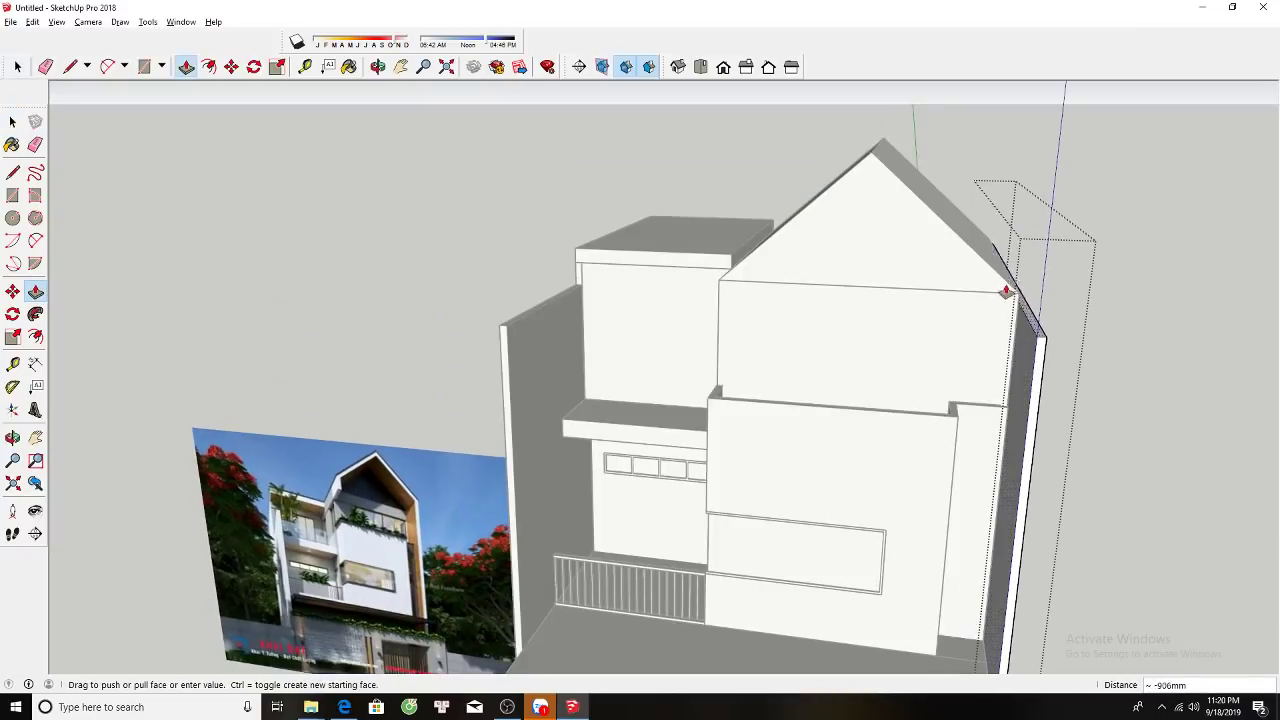
Lower the right side wall's top to the roof's eave level and zoom out.
scroll(950, 283, "up", 2)
scroll(910, 290, "up", 2)
left_click(924, 302)
scroll(975, 295, "down", 4)
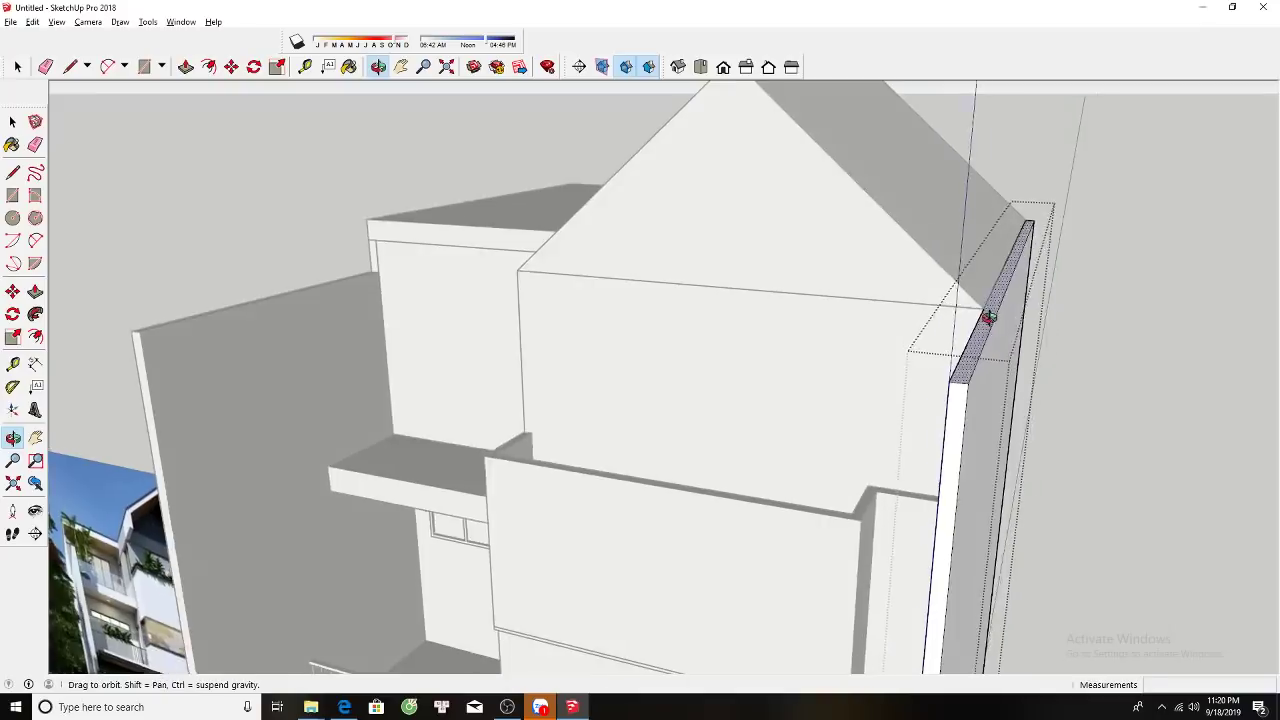
key("space")
scroll(970, 298, "down", 2)
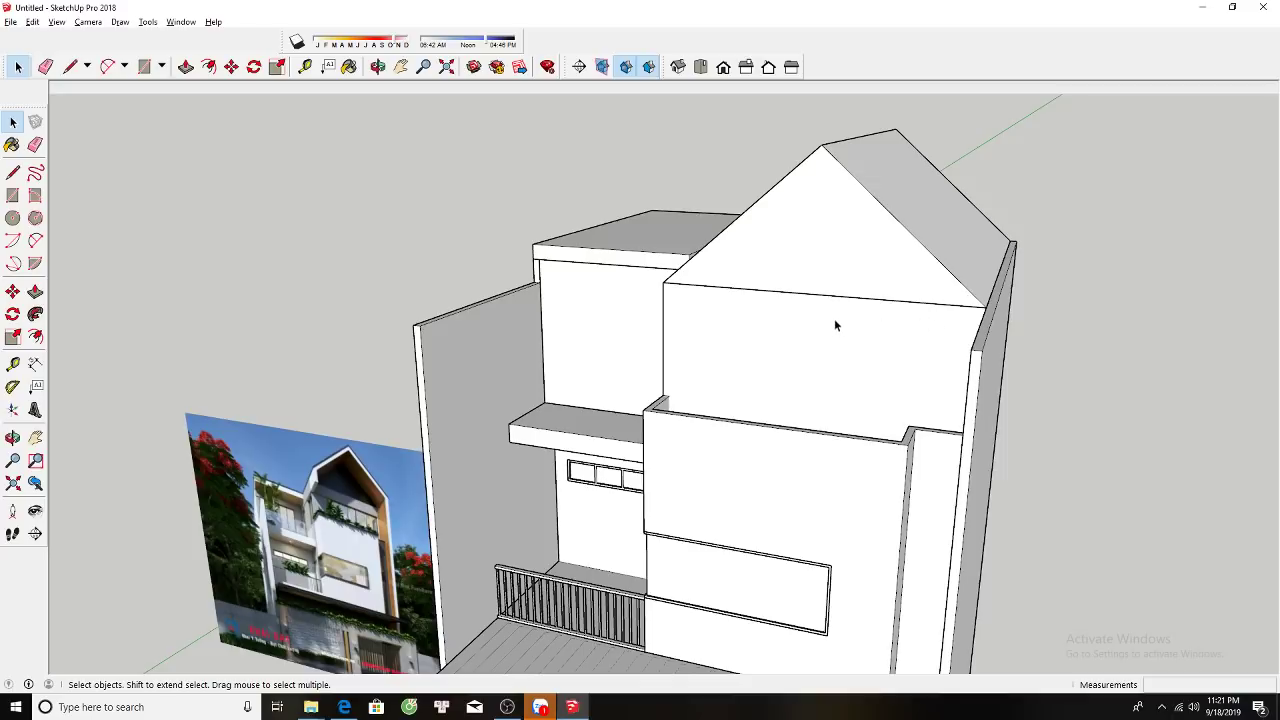
Try starting lines at the right eave corner and the ridge apex, then cancel them.
key("r")
middle_click_drag(914, 223, 829, 206)
key("l")
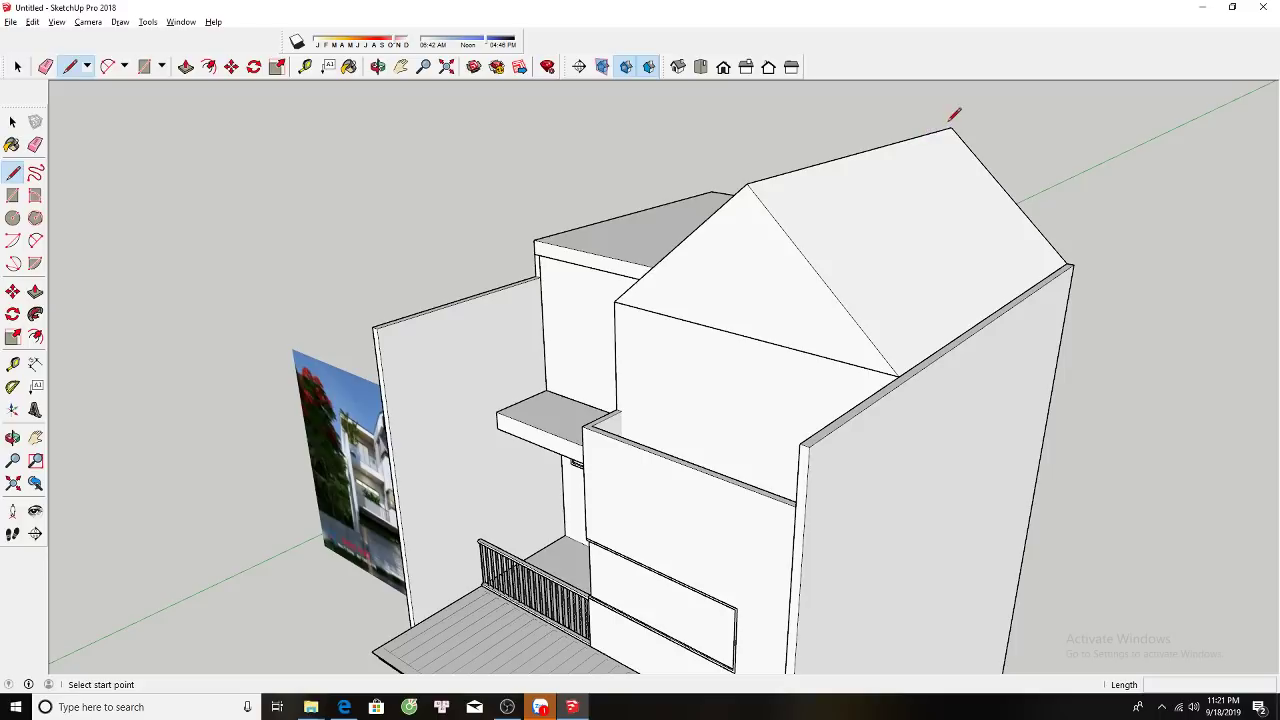
scroll(1060, 250, "up", 2)
scroll(1068, 262, "up", 2)
left_click(1070, 268)
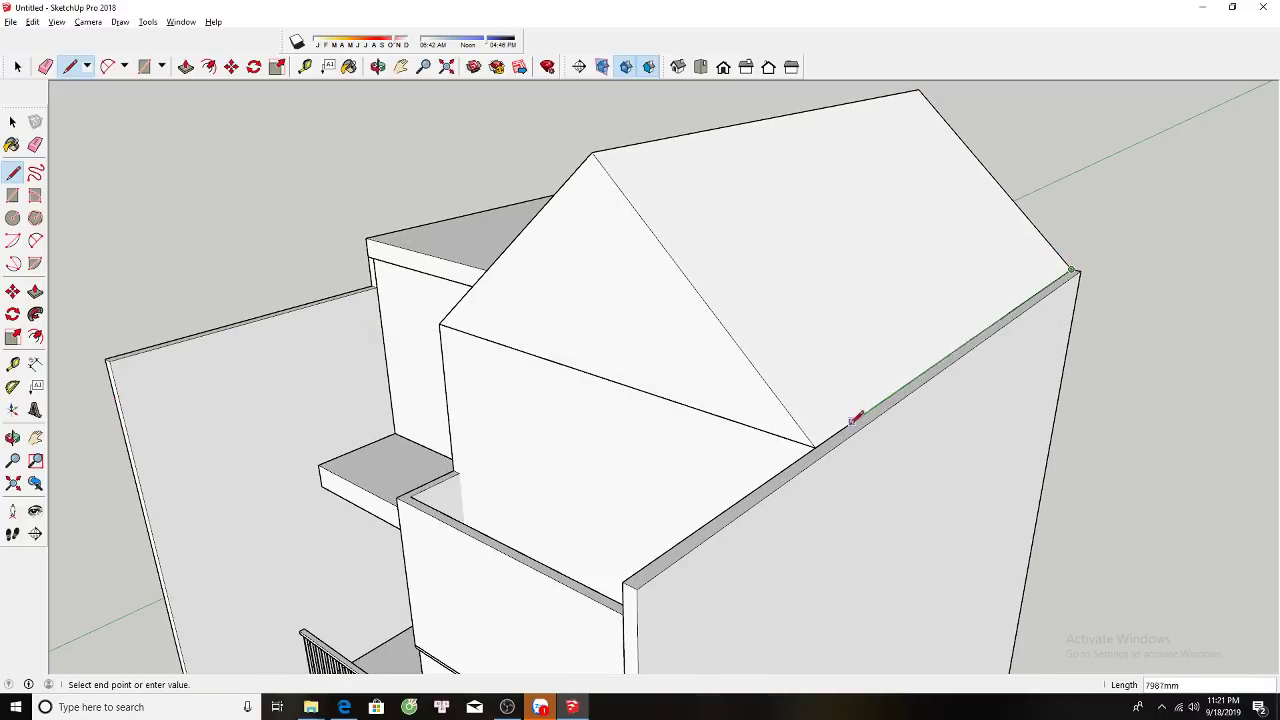
key("Escape")
left_click(592, 153)
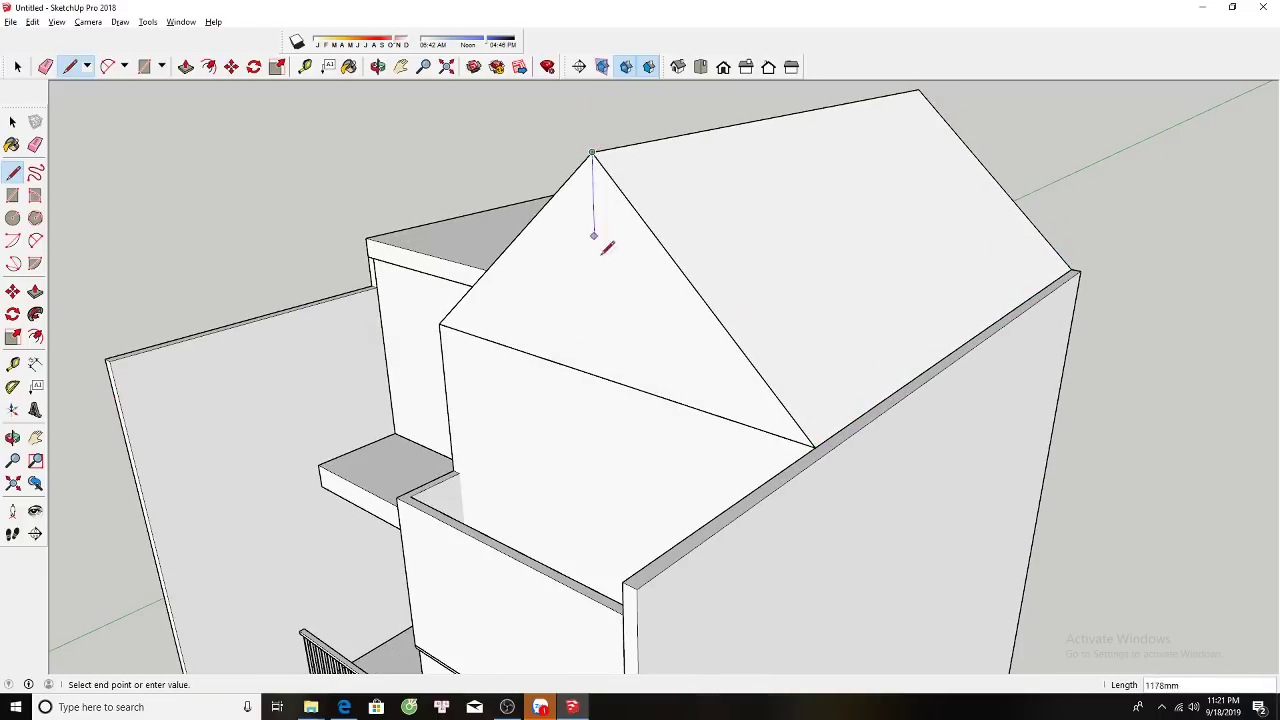
scroll(606, 250, "down", 1)
key("Escape")
key("space")
Select the right roof slope with its edges and thicken it with Push/Pull.
left_click(791, 234)
middle_click_drag(791, 234, 710, 327)
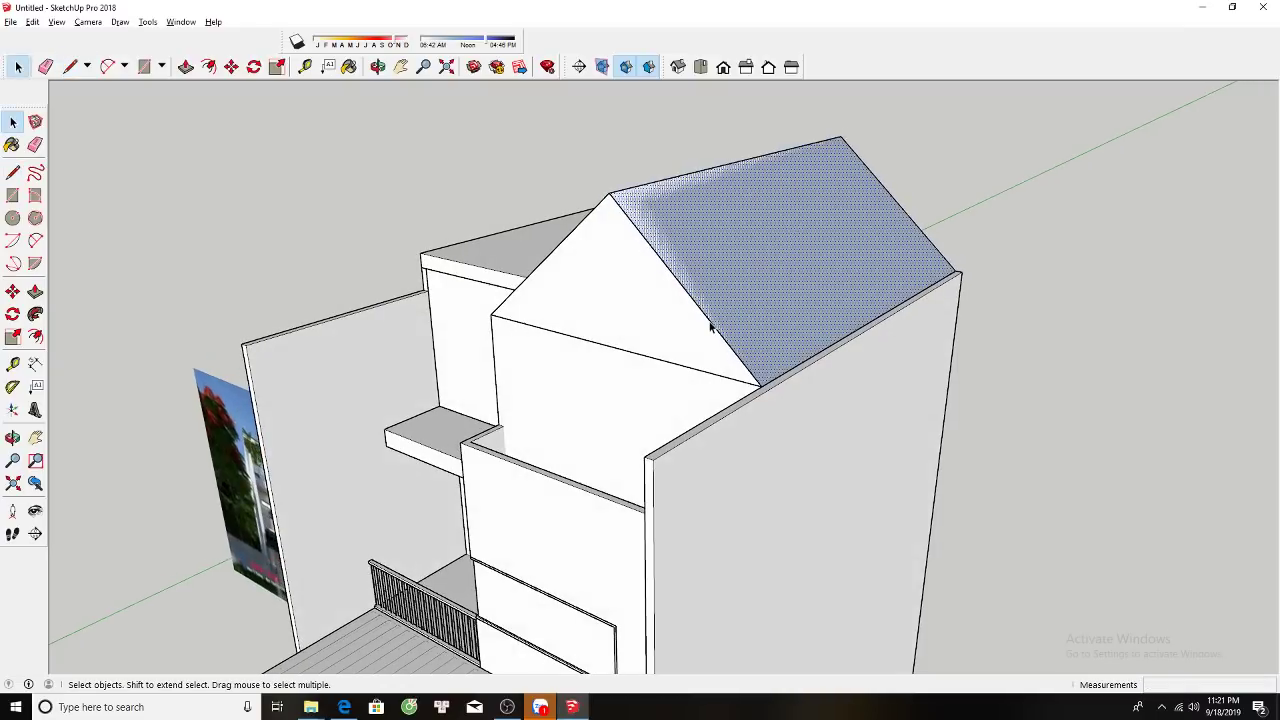
double_click(710, 327)
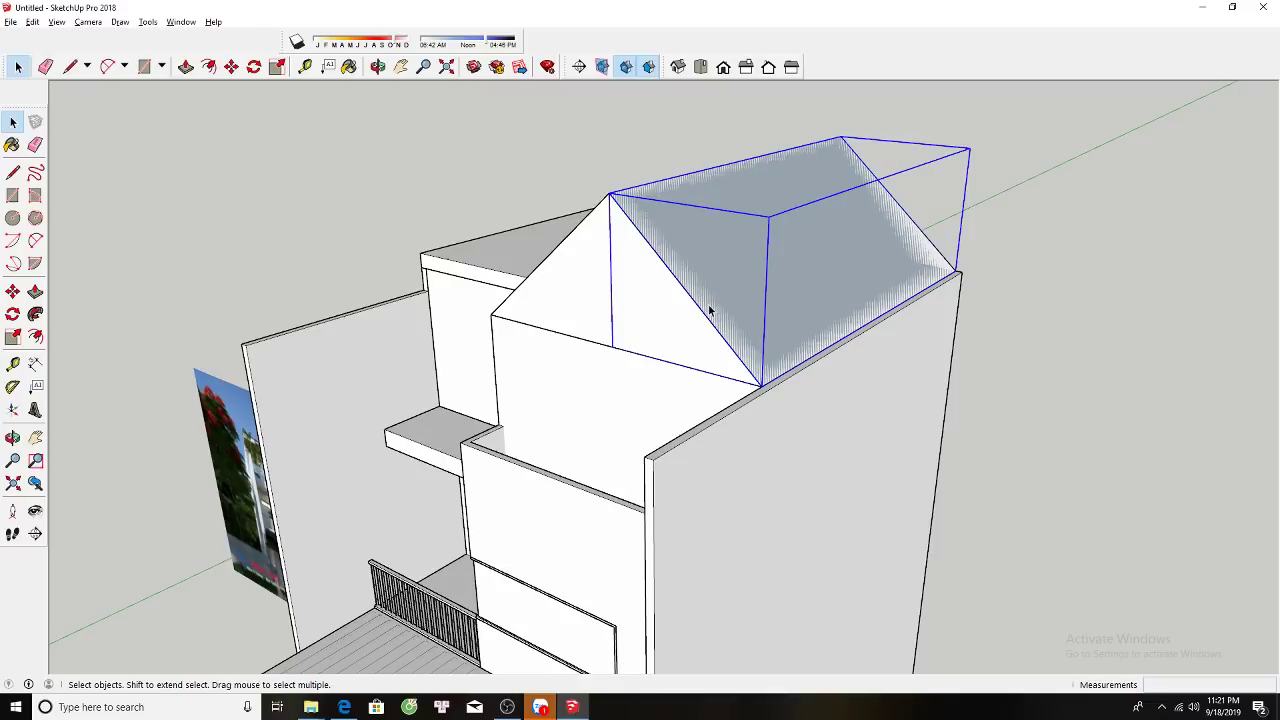
mouse_move(852, 340)
middle_mouse_down()
mouse_move(851, 320)
mouse_move(808, 314)
middle_mouse_up()
key("p")
left_click(810, 328)
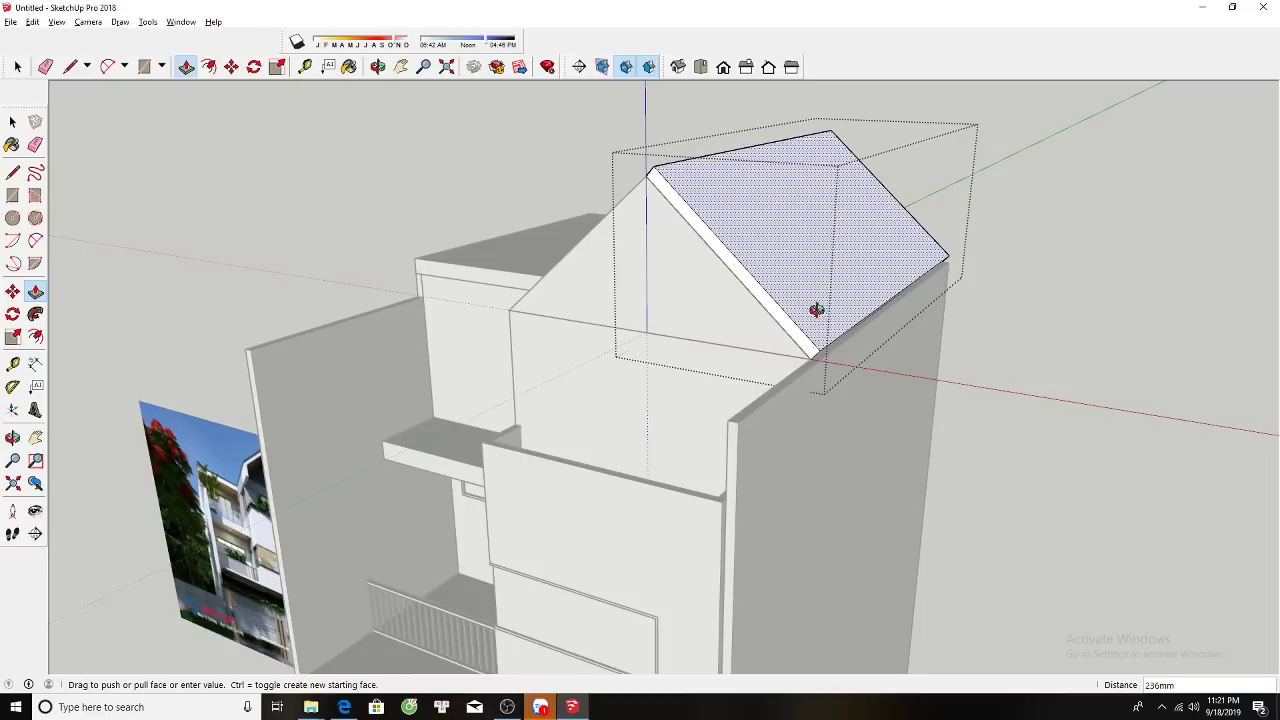
scroll(817, 310, "down", 3)
key("space")
middle_click_drag(734, 354, 823, 334)
scroll(727, 414, "up", 3)
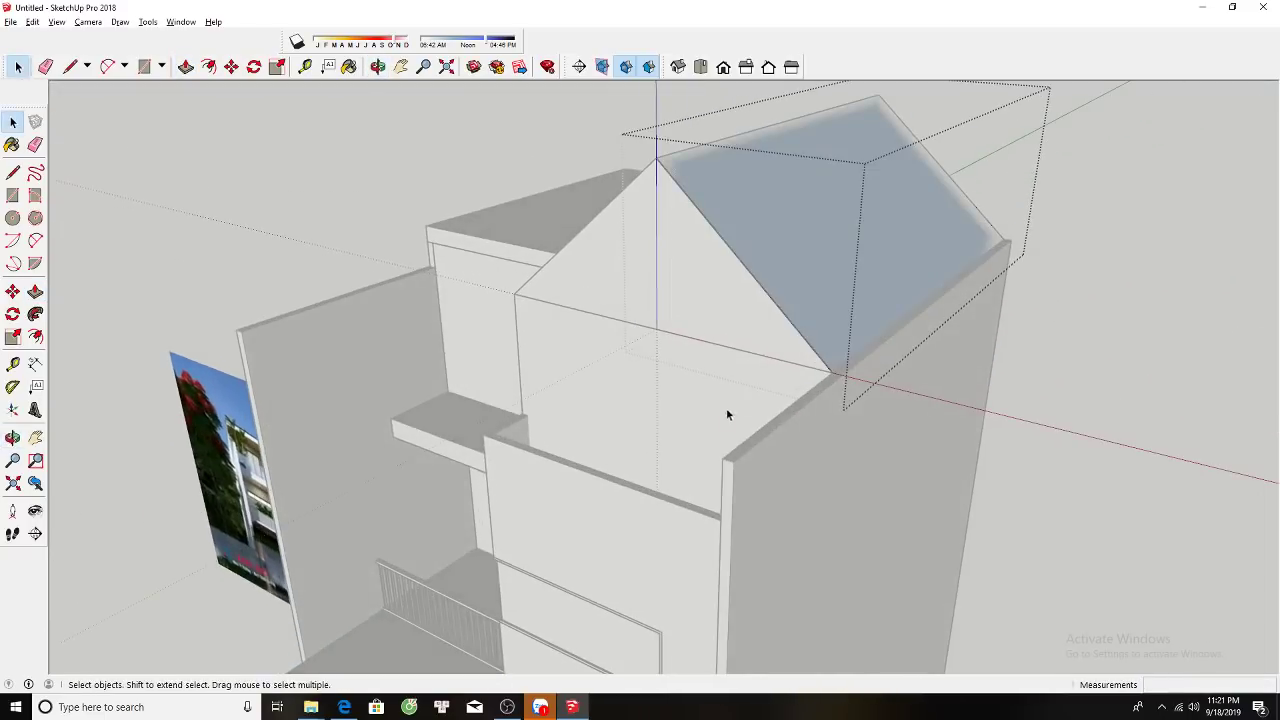
key("l")
left_click(730, 450)
key("p")
left_click(828, 290)
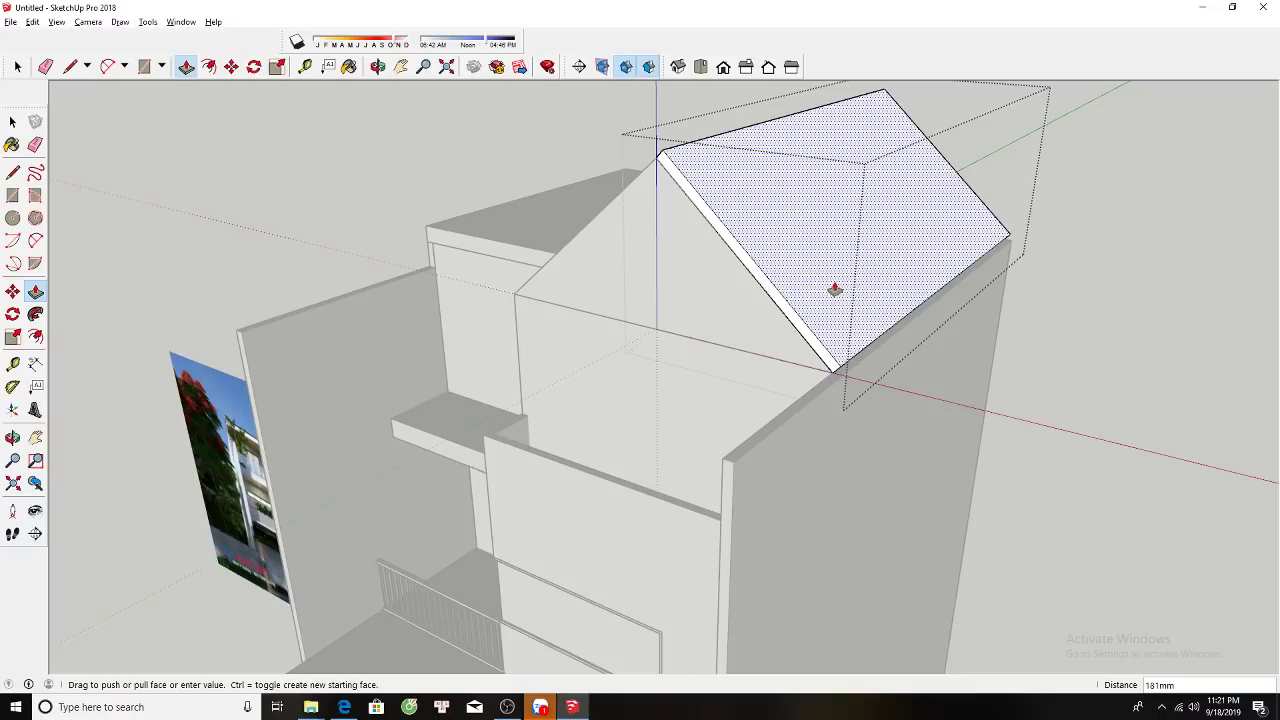
key("Return")
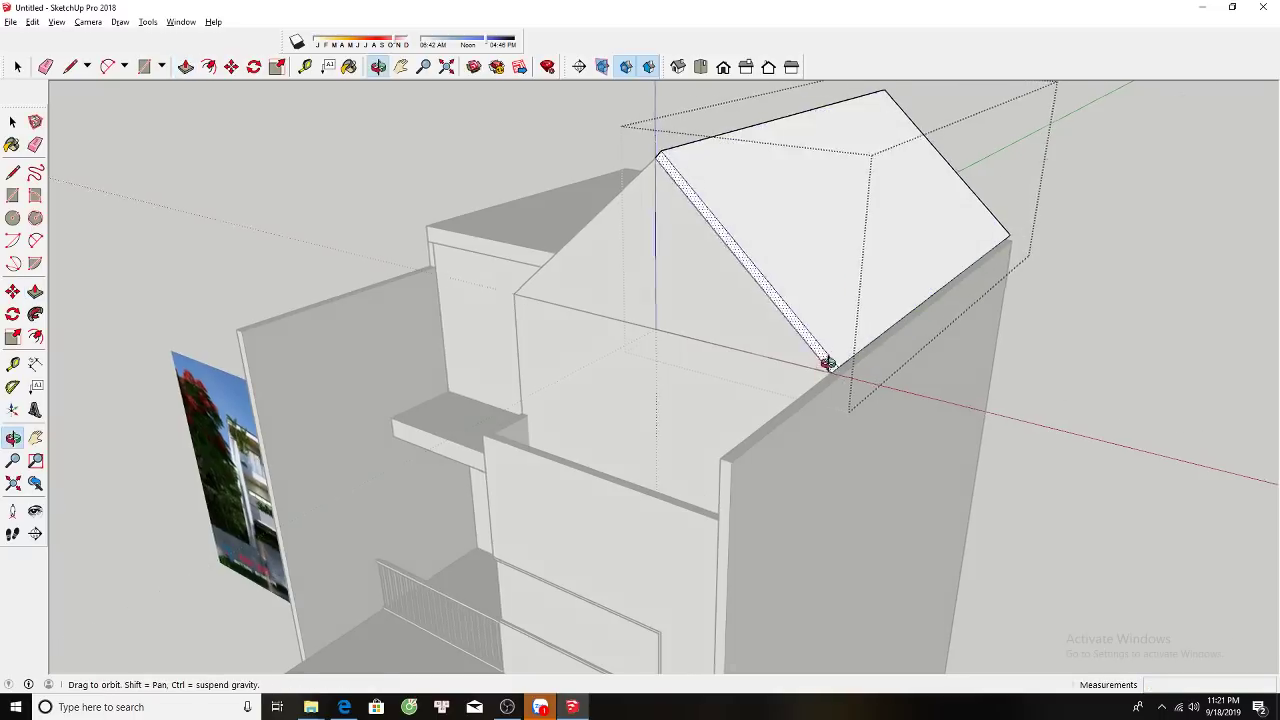
Draw a triangular face at the right roof corner and extrude it to fill the gap.
scroll(797, 243, "up", 3)
scroll(790, 235, "up", 3)
middle_click_drag(793, 260, 818, 288)
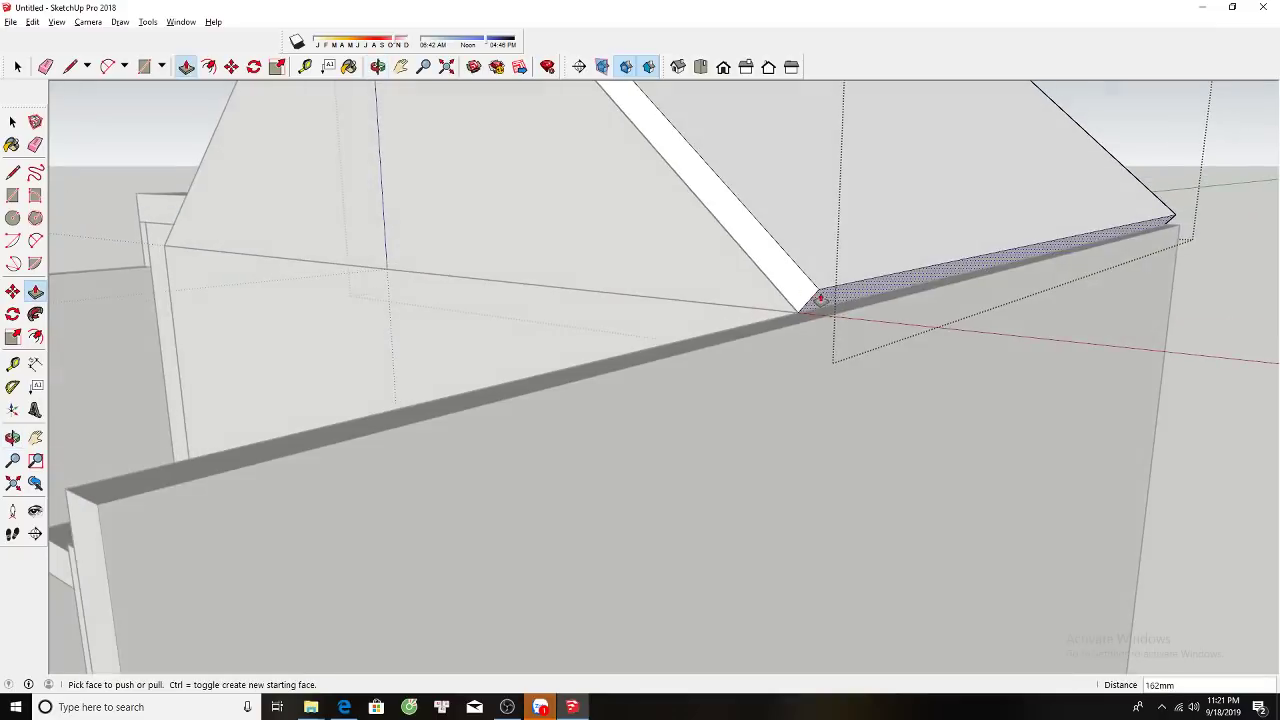
key("l")
left_click(819, 290)
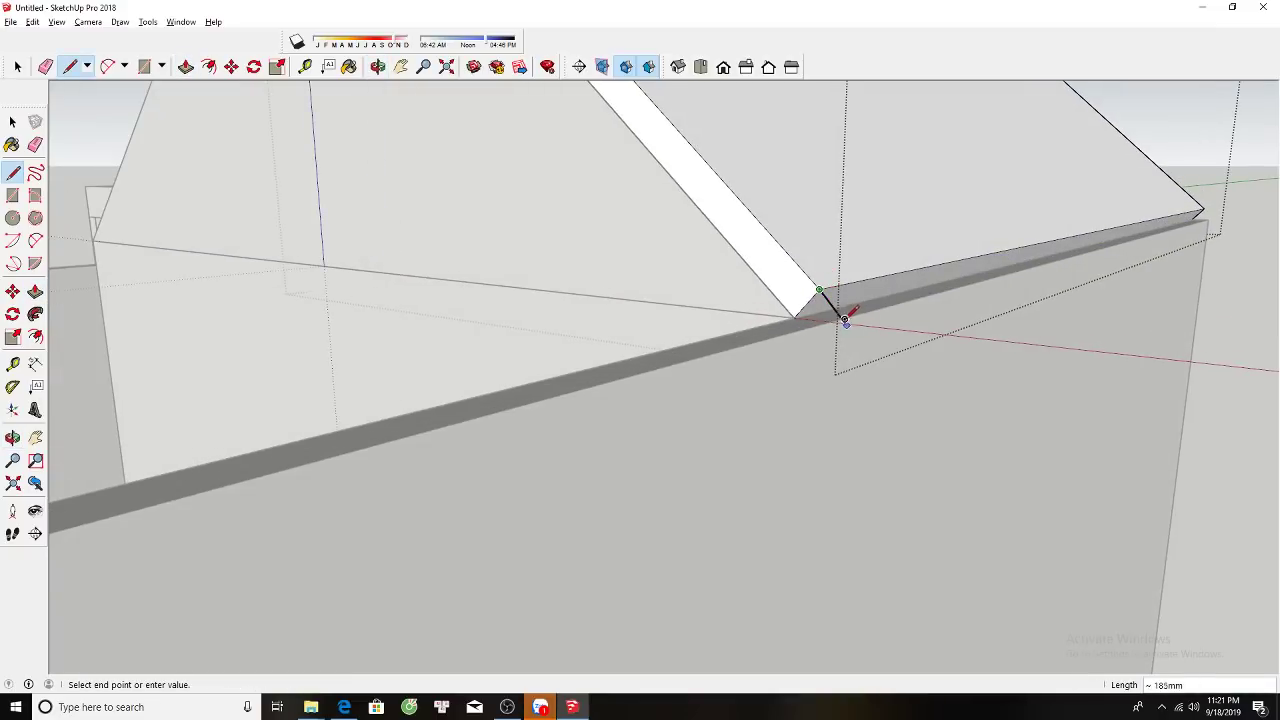
mouse_move(843, 316)
middle_mouse_down()
mouse_move(880, 294)
mouse_move(960, 294)
middle_mouse_up()
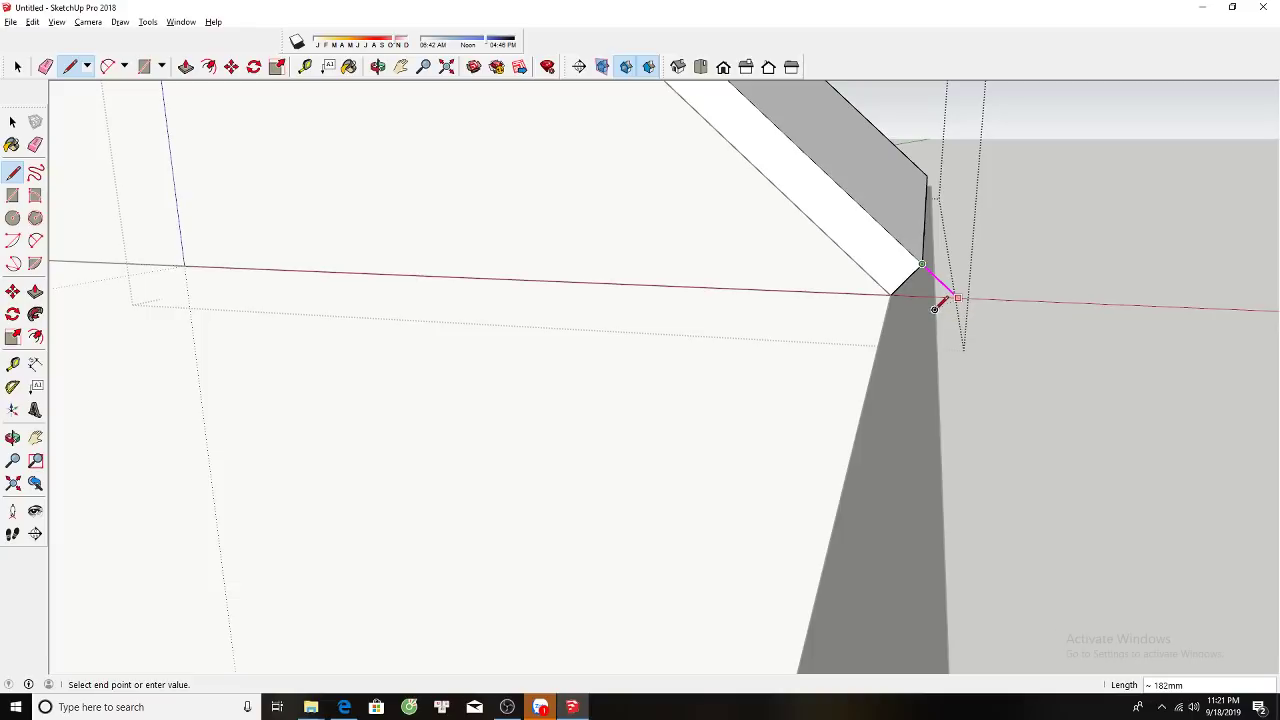
left_click(938, 305)
mouse_move(938, 305)
middle_mouse_down()
mouse_move(843, 266)
mouse_move(920, 286)
middle_mouse_up()
key("p")
left_click(940, 305)
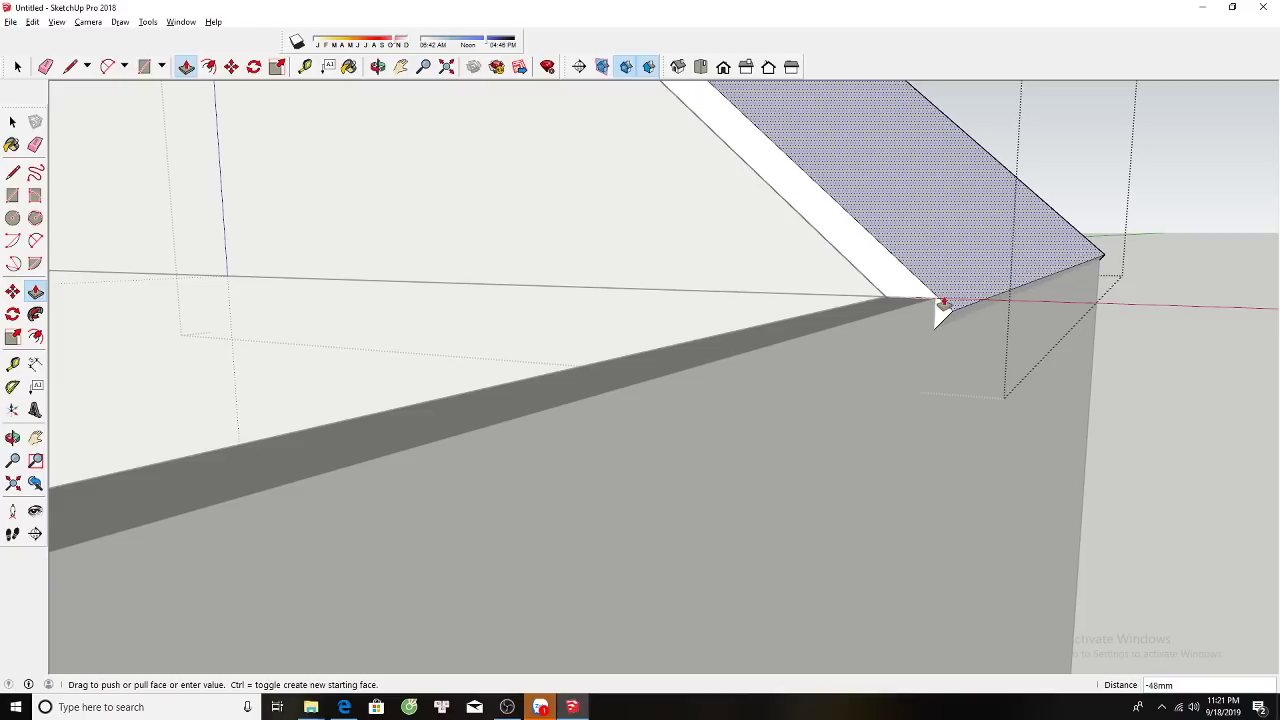
left_click(940, 310)
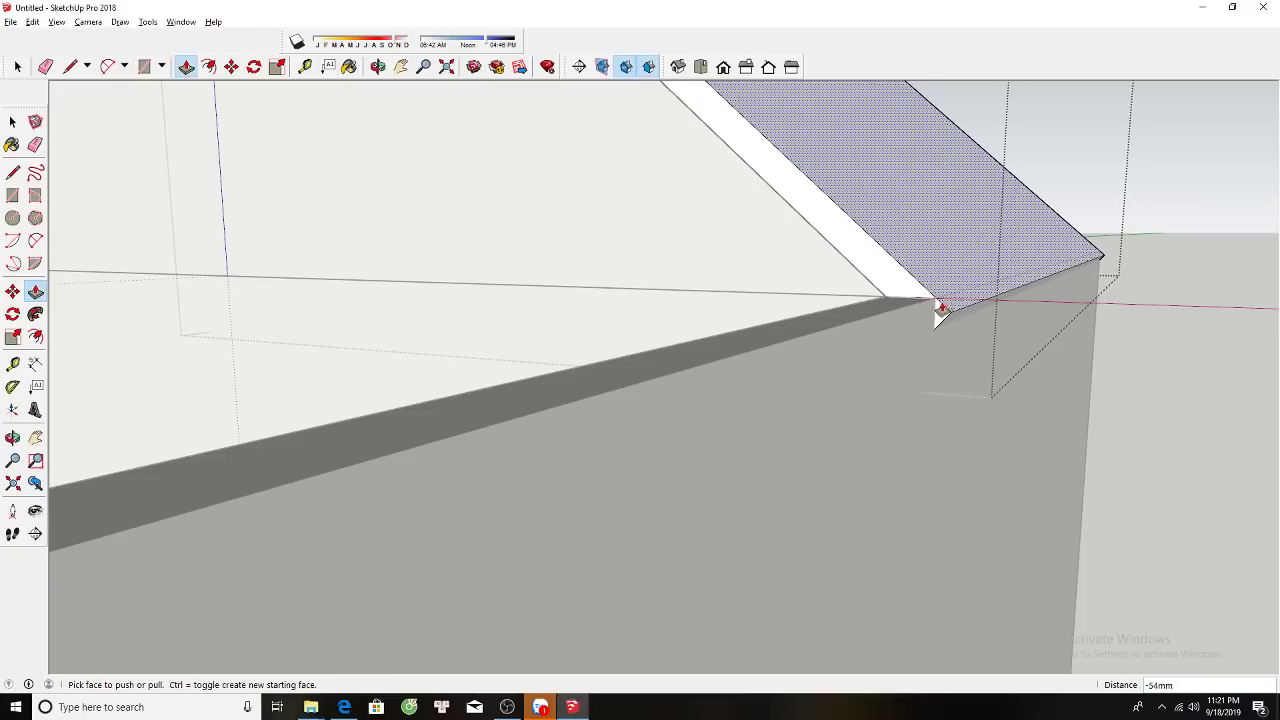
Draw a second triangle at the roof edge corner, pull it to the corner, and return to the front.
middle_click_drag(934, 309, 935, 325)
key("l")
left_click(933, 337)
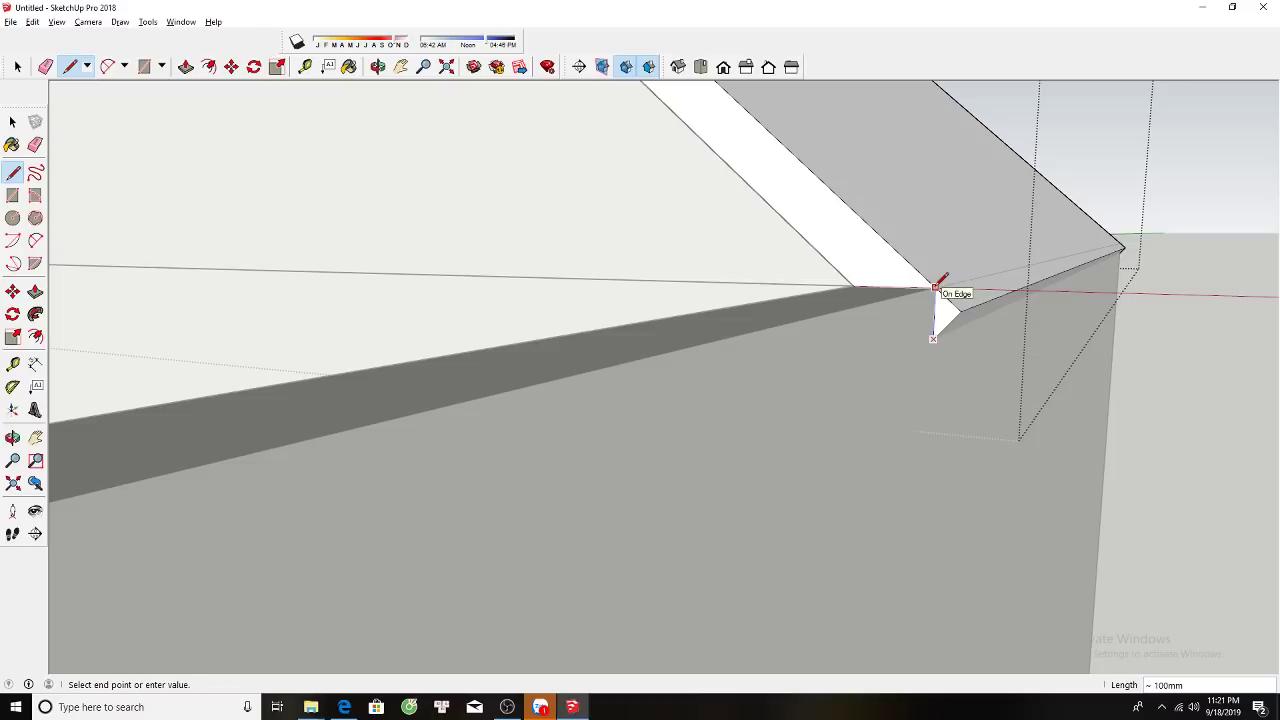
left_click(937, 287)
key("p")
left_click(934, 310)
left_click(1117, 243)
key("space")
scroll(1026, 349, "down", 5)
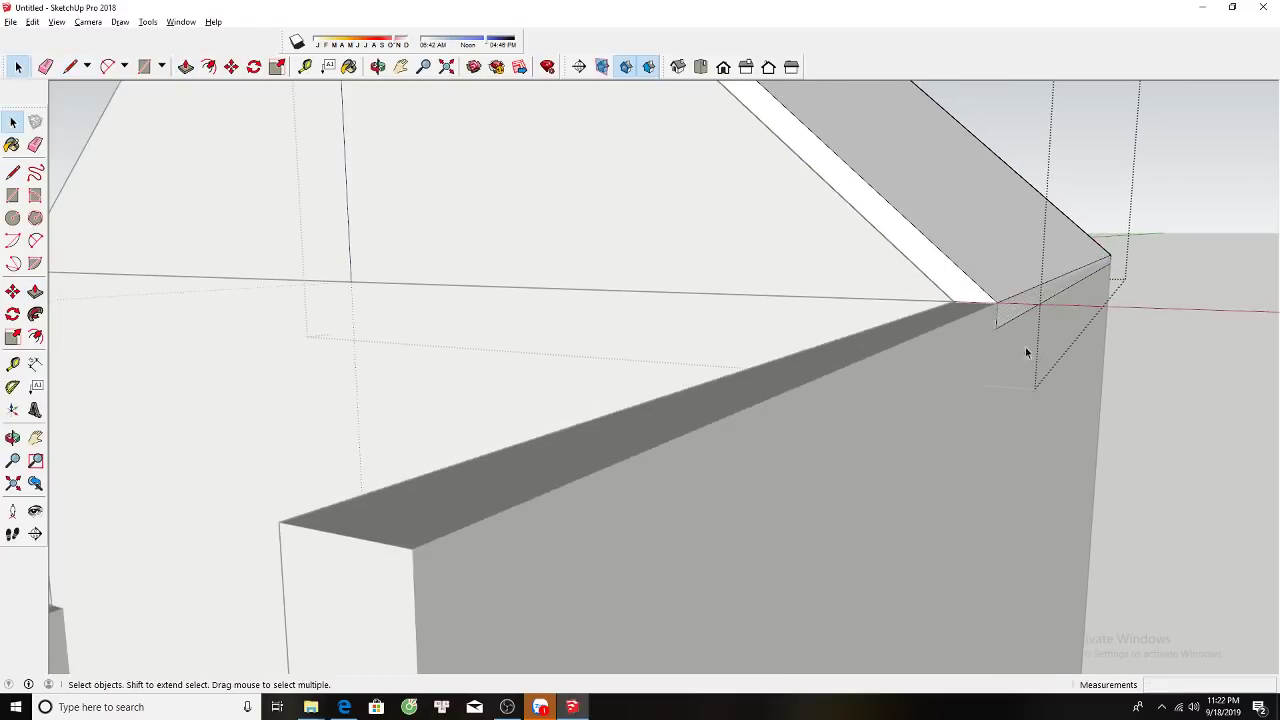
scroll(946, 306, "down", 5)
mouse_move(946, 306)
middle_mouse_down()
mouse_move(983, 320)
mouse_move(993, 297)
mouse_move(1020, 300)
middle_mouse_up()
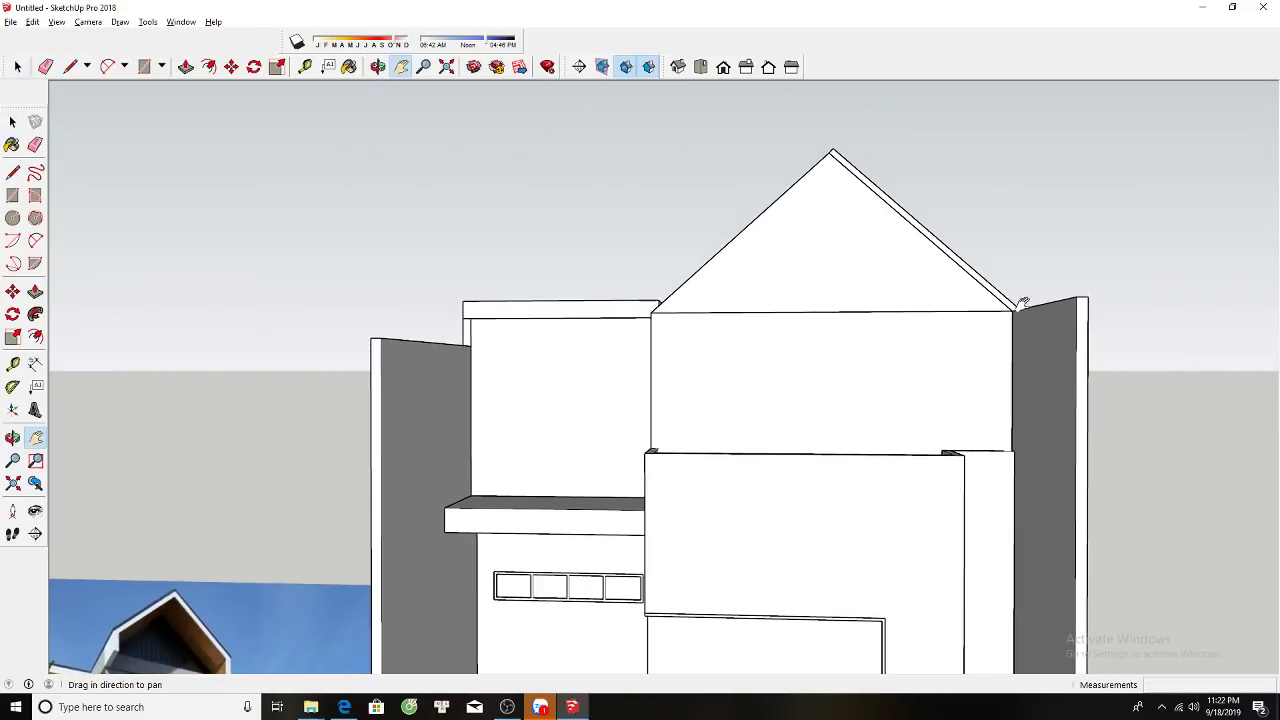
Orbit to a high oblique view and open the roof group for editing.
scroll(974, 317, "down", 2)
scroll(903, 312, "up", 2)
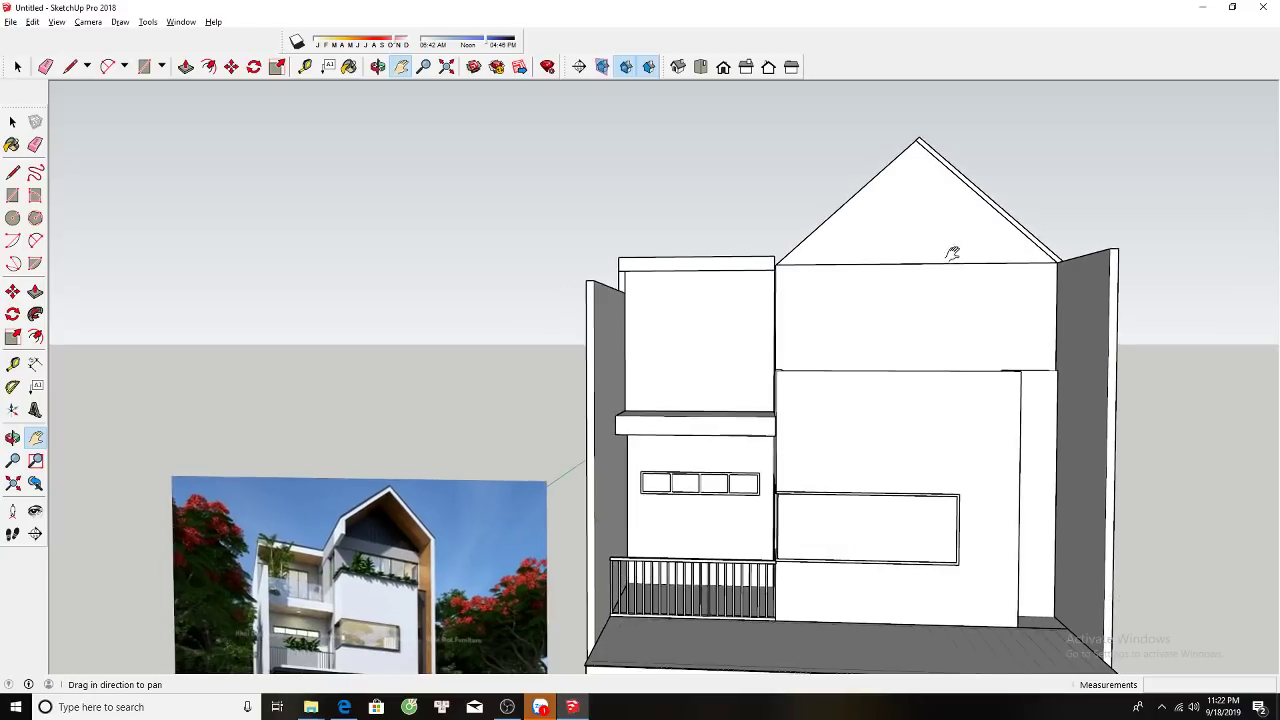
mouse_move(903, 312)
middle_mouse_down()
mouse_move(1053, 290)
mouse_move(1174, 360)
mouse_move(1090, 307)
mouse_move(1031, 297)
mouse_move(1013, 247)
middle_mouse_up()
key("space")
scroll(1053, 290, "up", 1)
scroll(917, 221, "up", 1)
mouse_move(894, 214)
middle_mouse_down("shift")
mouse_move(927, 308)
mouse_move(885, 265)
mouse_move(846, 283)
mouse_move(877, 274)
mouse_move(1033, 93)
middle_mouse_up("shift")
left_click(884, 270)
double_click(884, 270)
Start copying a roof edge with Move, then cancel the copy.
scroll(886, 266, "up", 2)
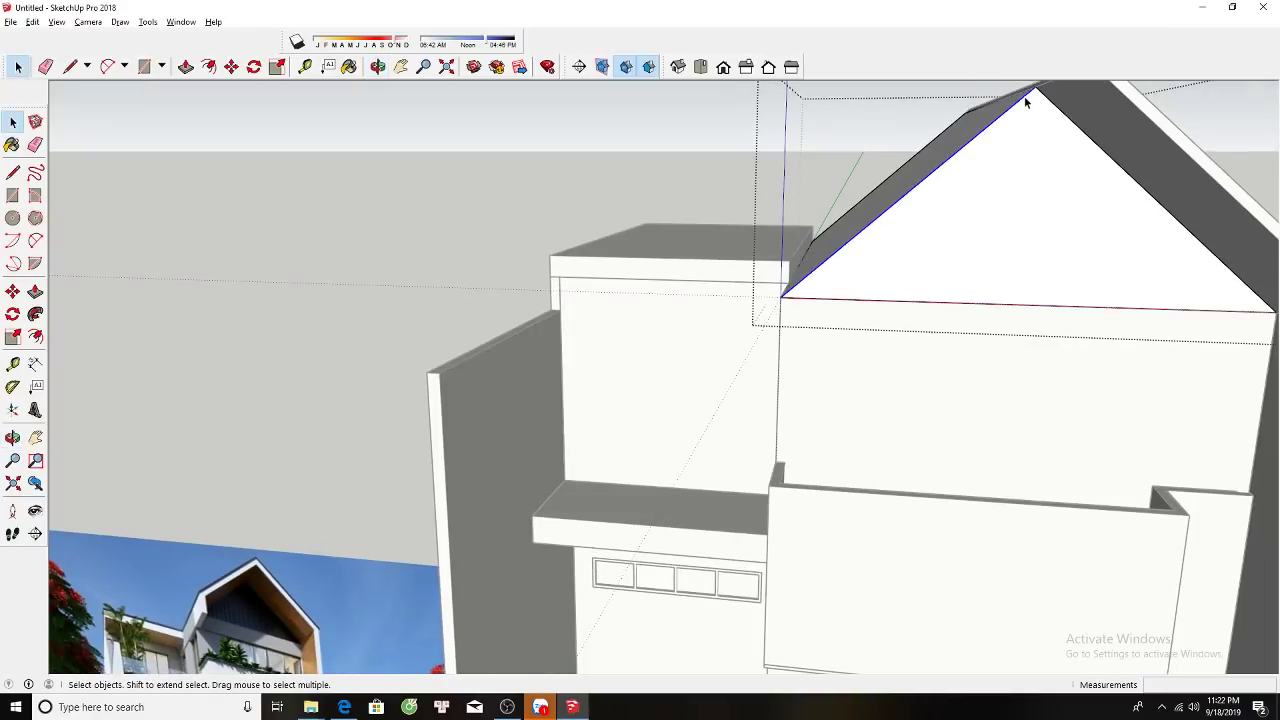
key("m")
key("ctrl")
left_click(1035, 93)
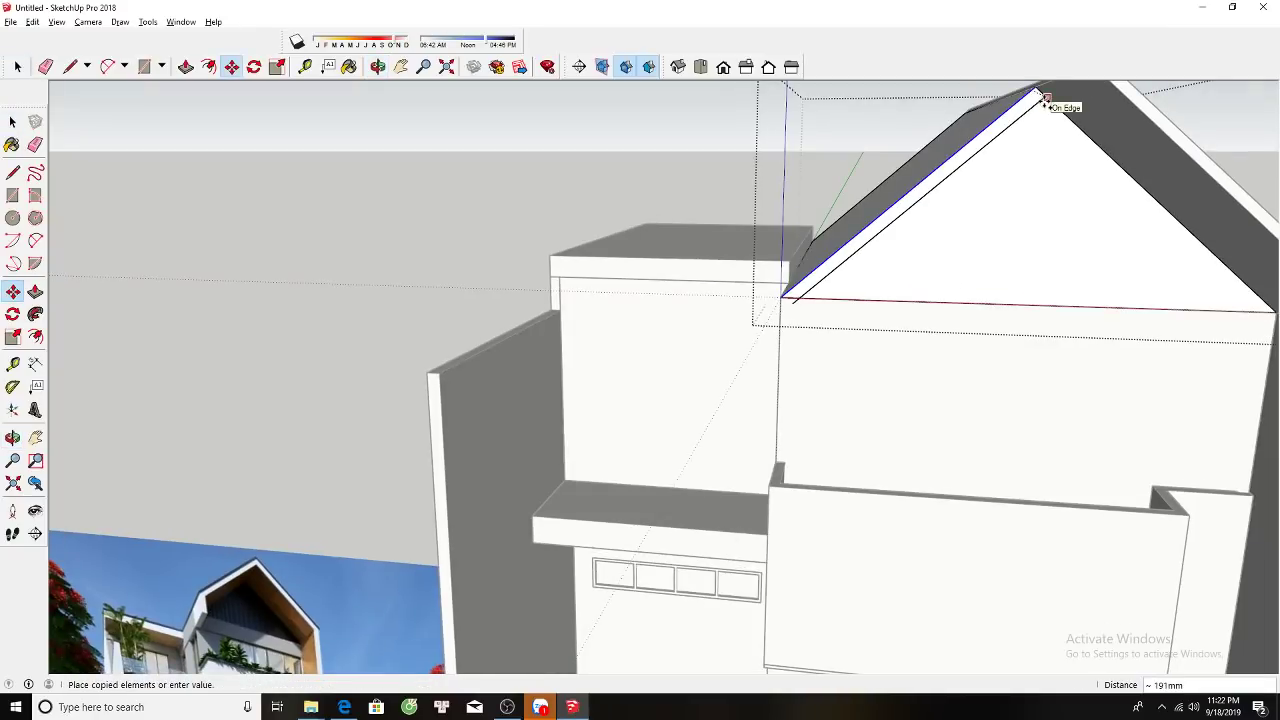
scroll(1045, 97, "down", 3)
key("space")
Draw a thin rectangle below the left roof corner and select the new face.
mouse_move(865, 260)
middle_mouse_down()
mouse_move(877, 246)
mouse_move(908, 257)
middle_mouse_up()
scroll(860, 266, "up", 3)
key("l")
left_click(846, 264)
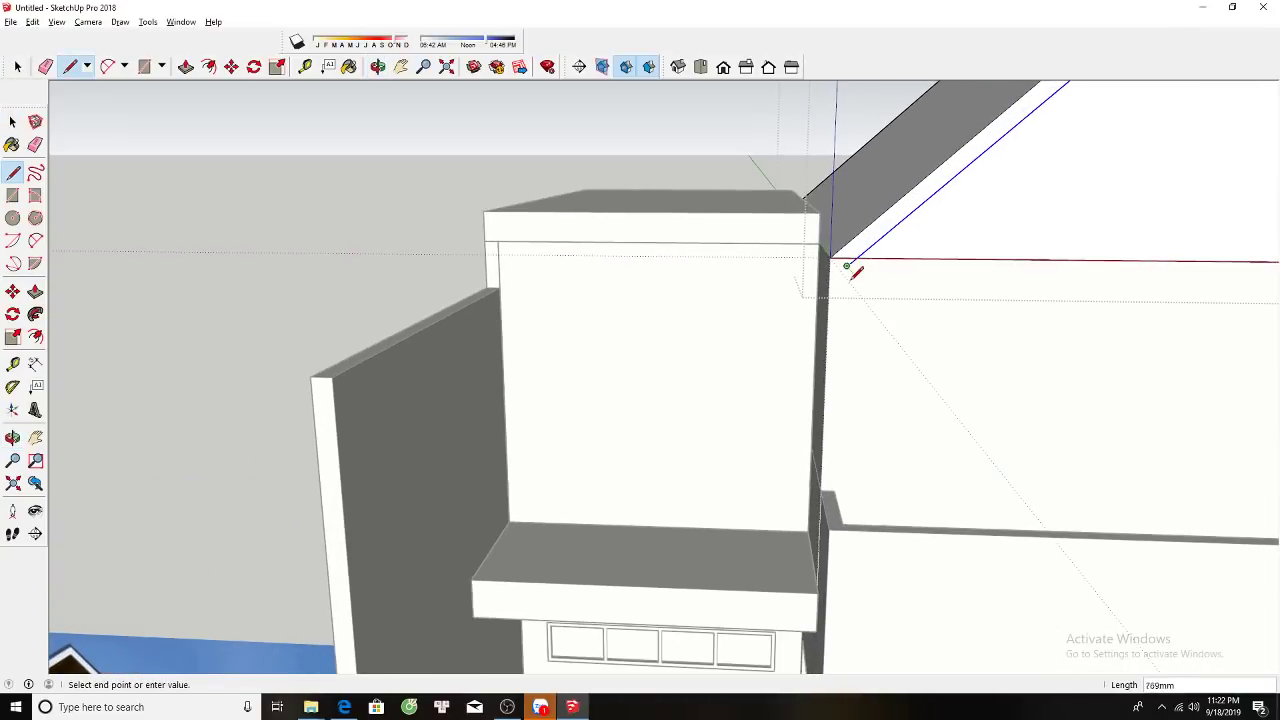
scroll(846, 295, "down", 2)
scroll(845, 308, "down", 1)
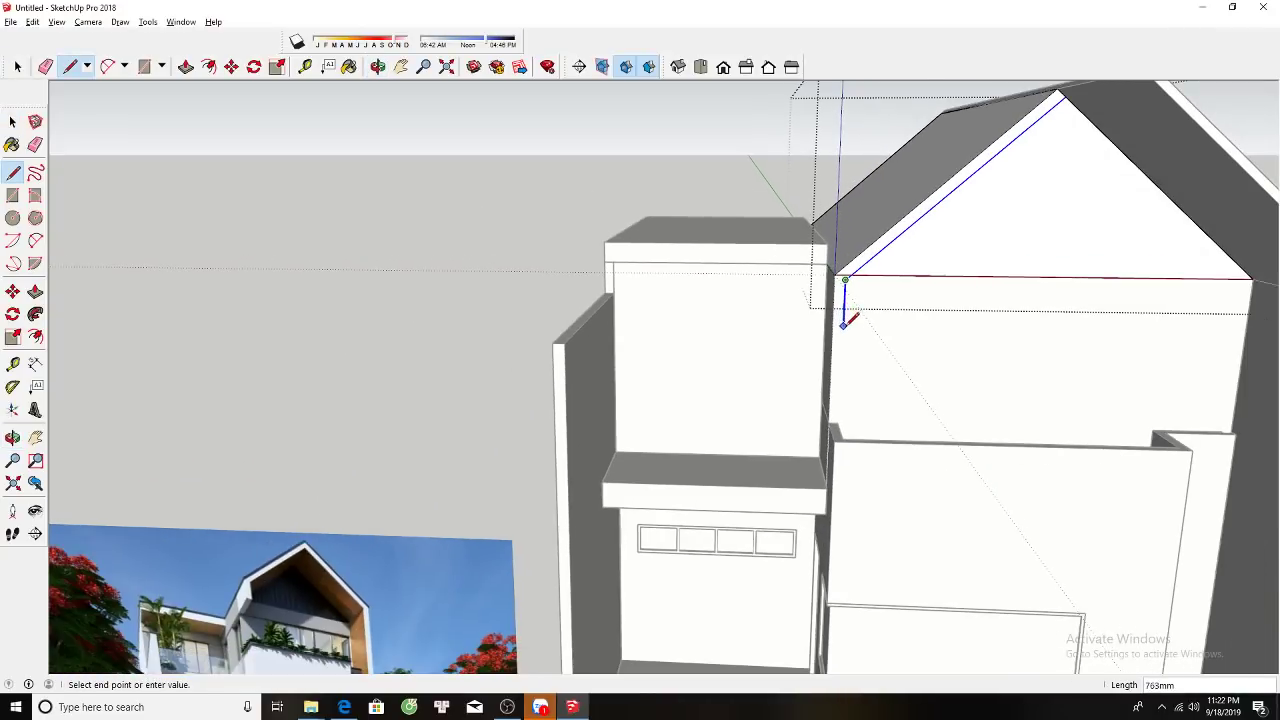
left_click(843, 340)
left_click(832, 341)
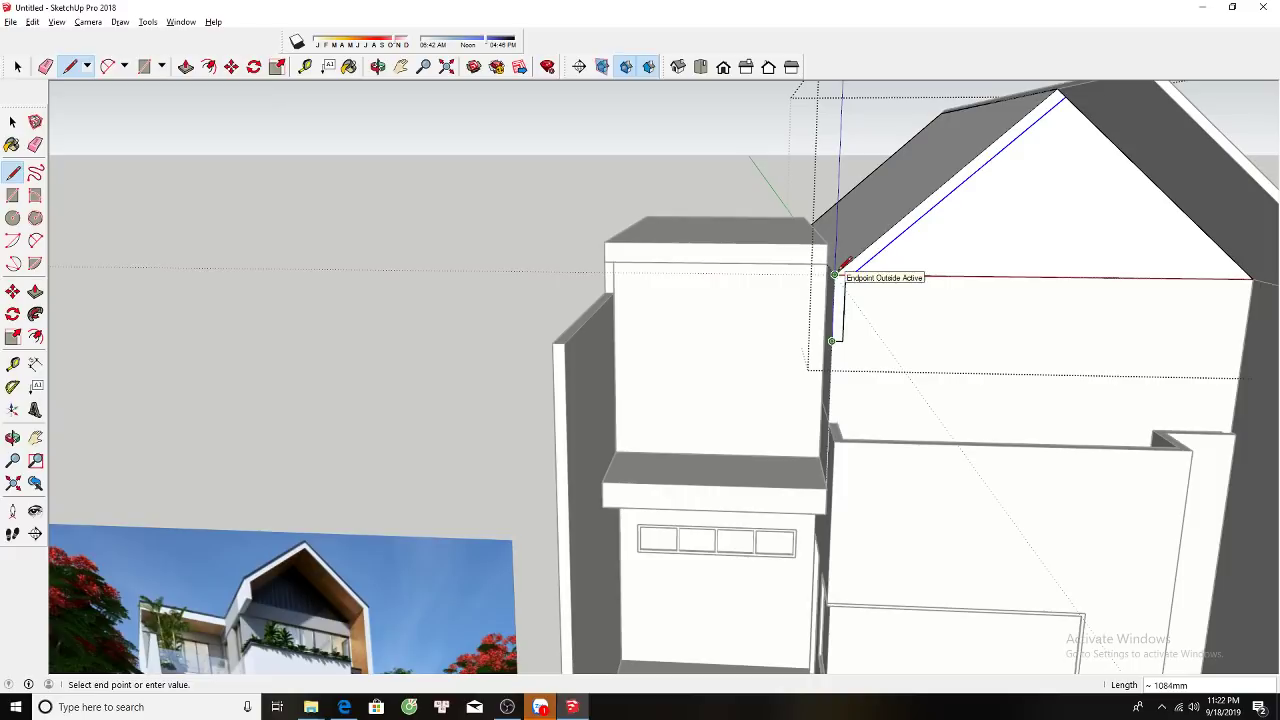
left_click(832, 284)
key("space")
mouse_move(1043, 114)
middle_mouse_down()
mouse_move(1020, 171)
mouse_move(1071, 128)
middle_mouse_up()
left_click(1016, 180)
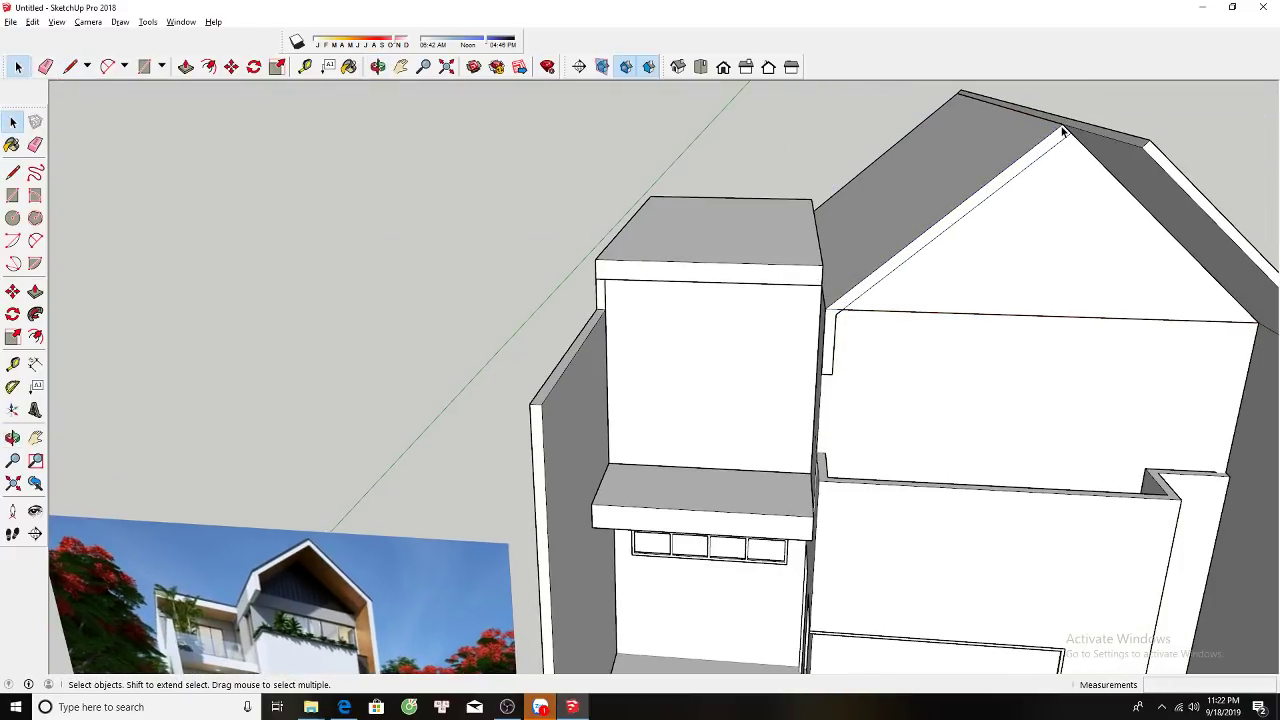
Draw a sliver face from the top of the roof edge down to the wall corner.
key("l")
left_click(1064, 122)
scroll(1068, 125, "up", 1)
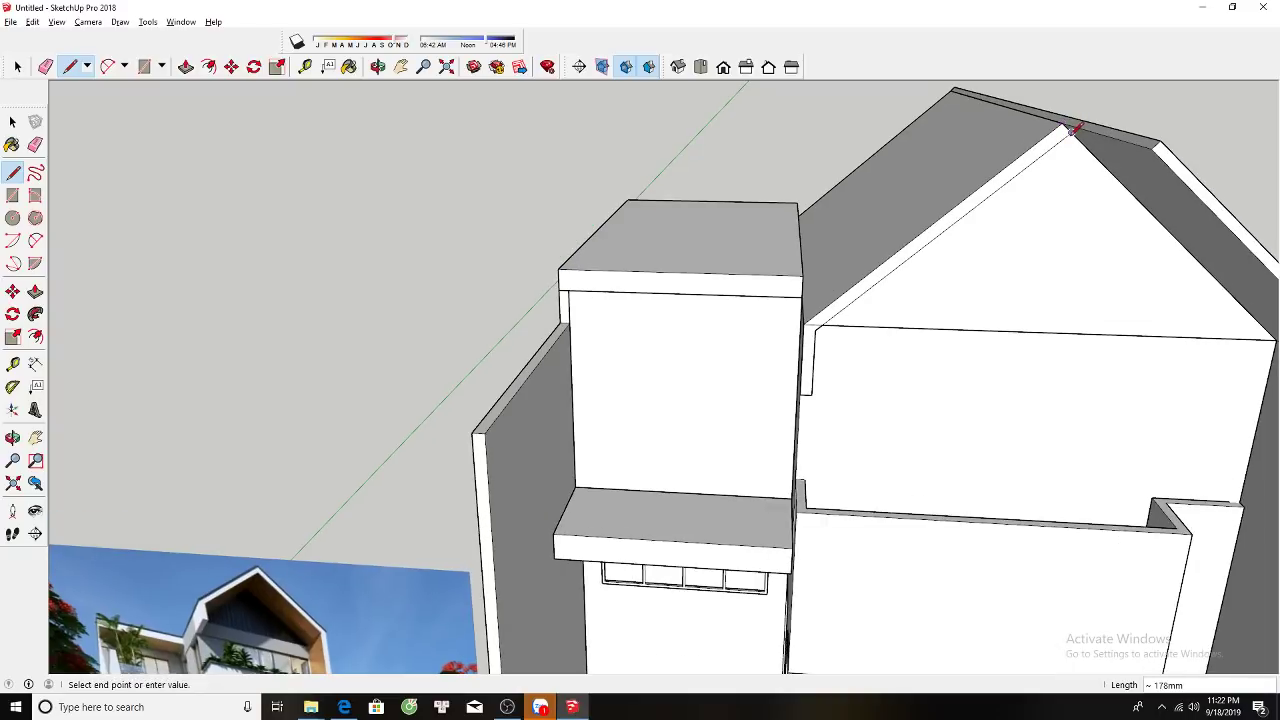
scroll(814, 314, "up", 1)
scroll(817, 334, "up", 1)
left_click(810, 337)
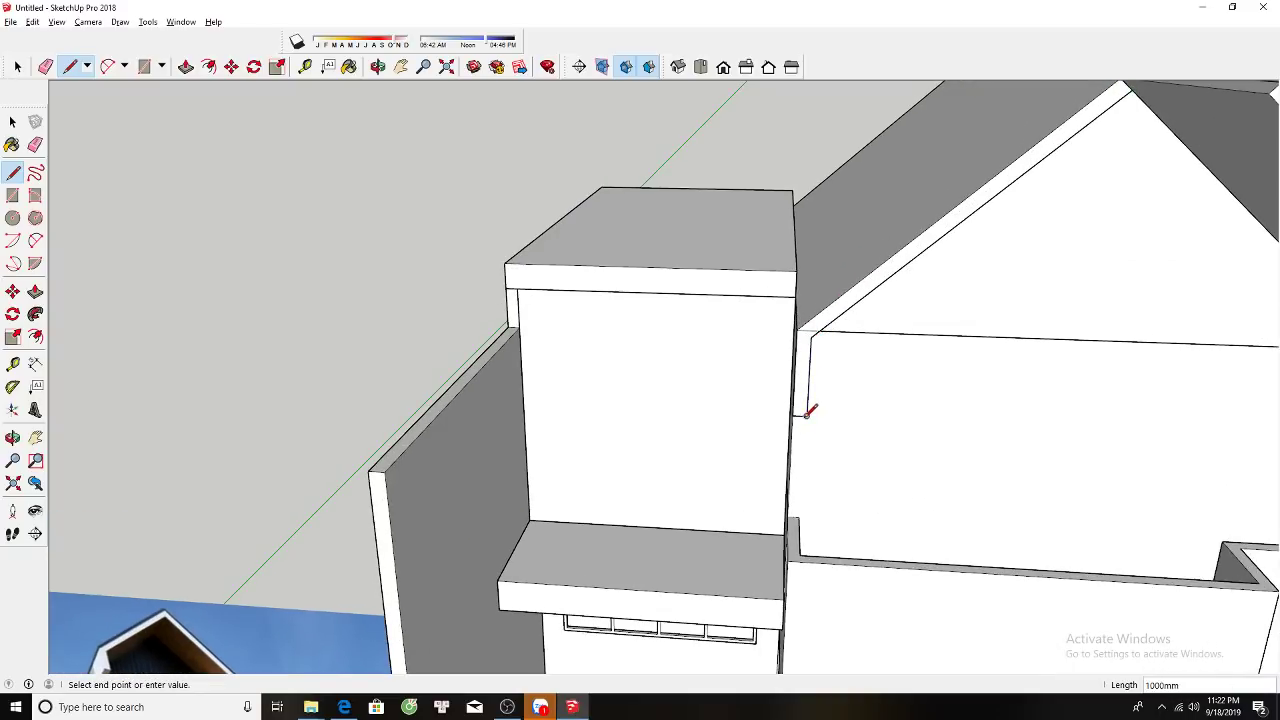
scroll(800, 337, "down", 2)
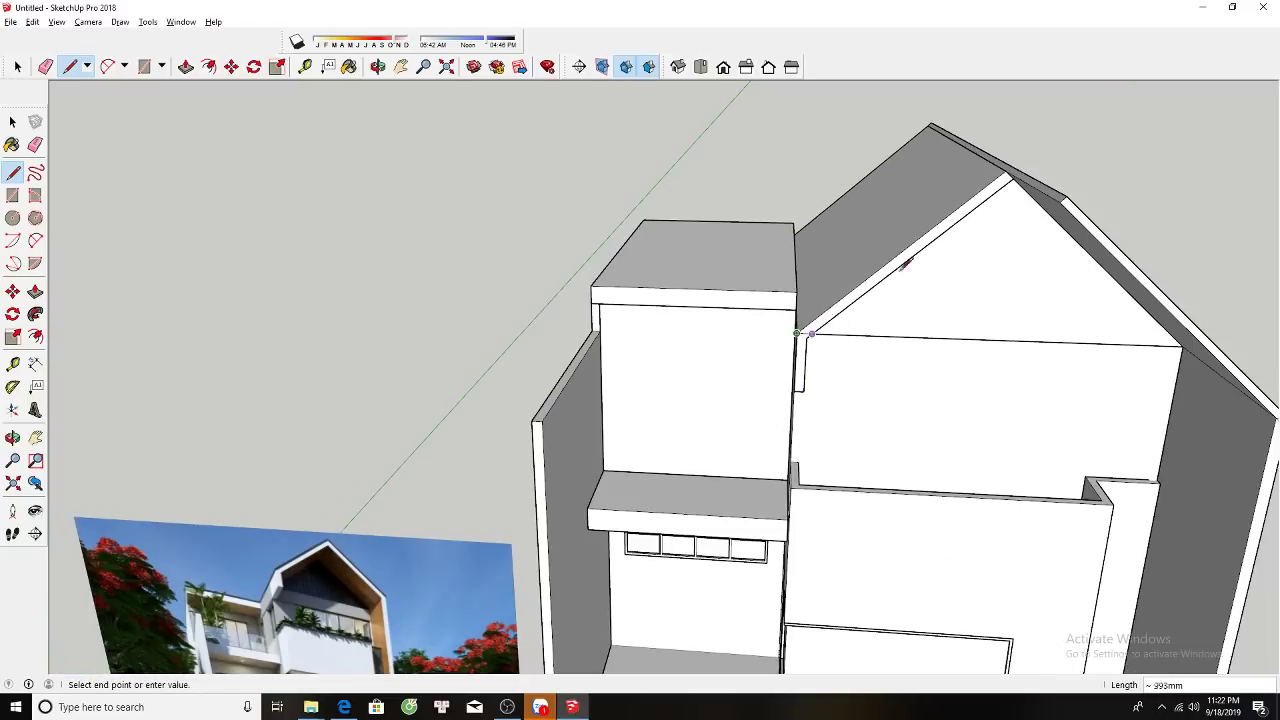
scroll(1010, 168, "up", 1)
left_click(1008, 170)
key("space")
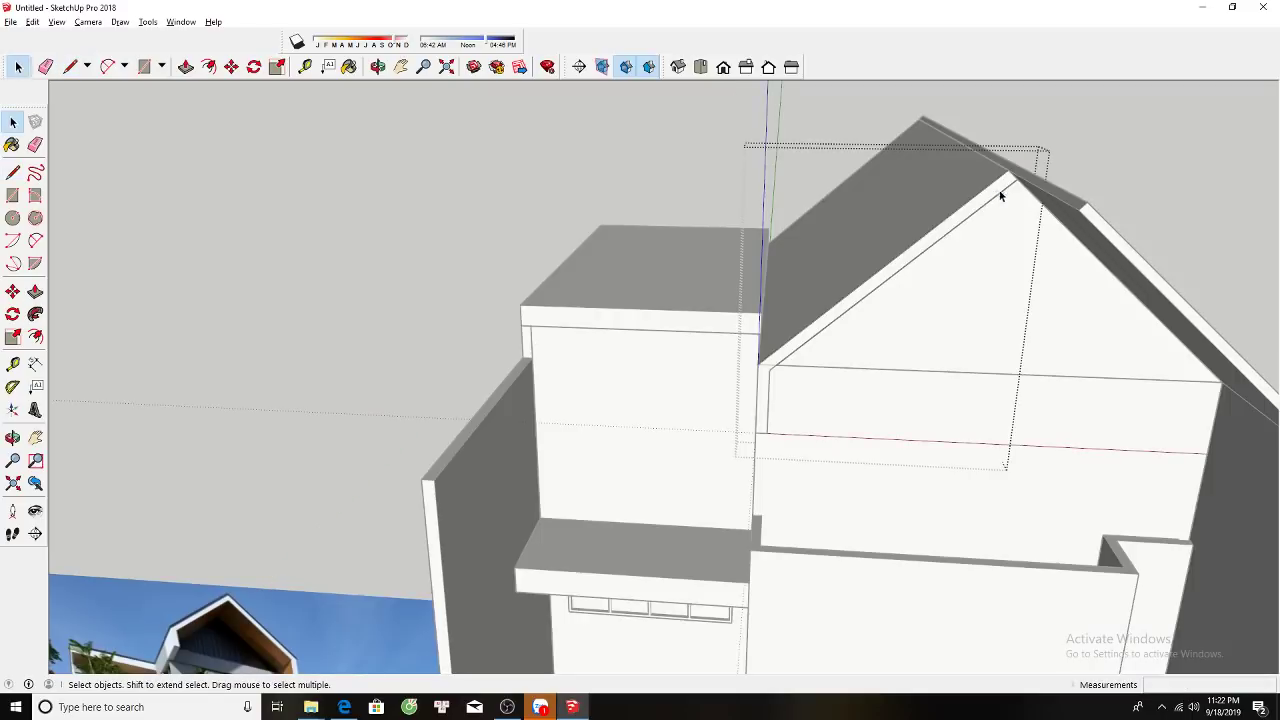
Push the sliver face back against the left block and frame the whole house.
key("p")
key("space")
middle_click_drag(1000, 196, 946, 185)
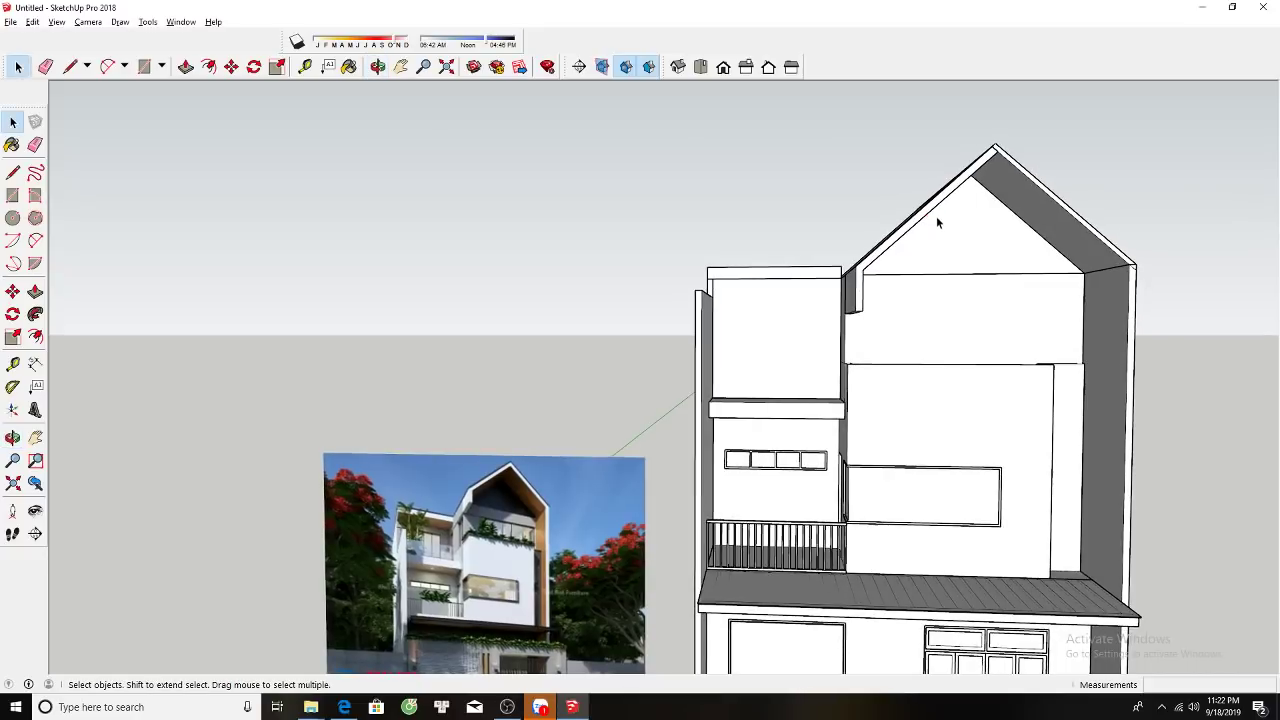
scroll(860, 305, "up", 2)
scroll(860, 305, "up", 2)
scroll(855, 285, "up", 1)
key("p")
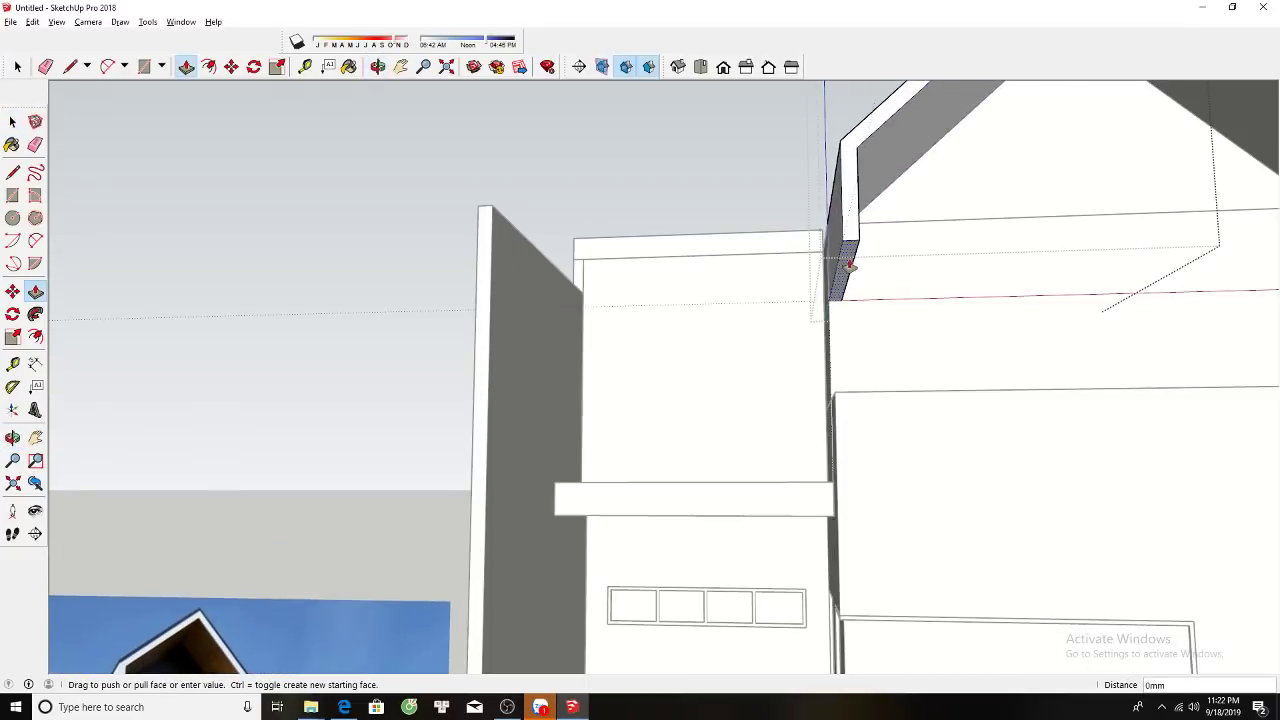
left_click(848, 235)
left_click(850, 232)
key("space")
scroll(850, 235, "down", 3)
scroll(855, 250, "down", 2)
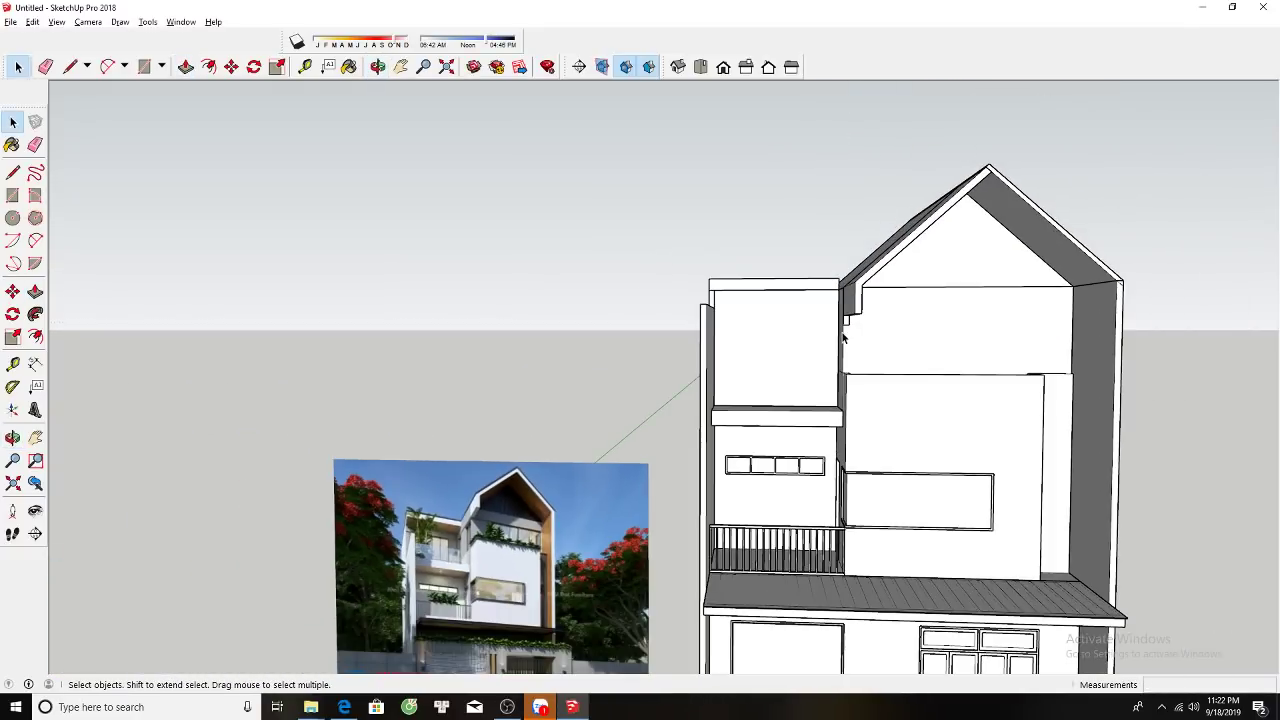
middle_click_drag(860, 274, 848, 242, "shift")
scroll(845, 300, "down", 1)
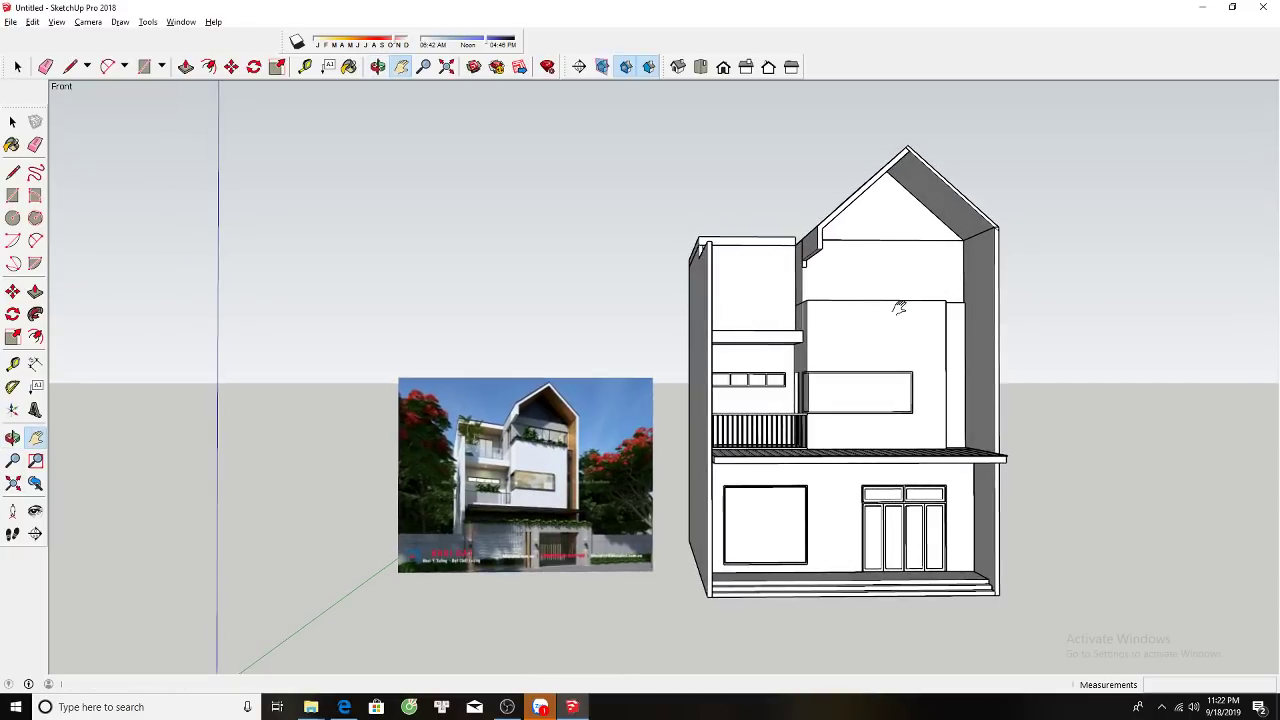
scroll(825, 313, "up", 1)
Start pushing the top face of the upper-left block.
middle_click_drag(825, 300, 785, 208)
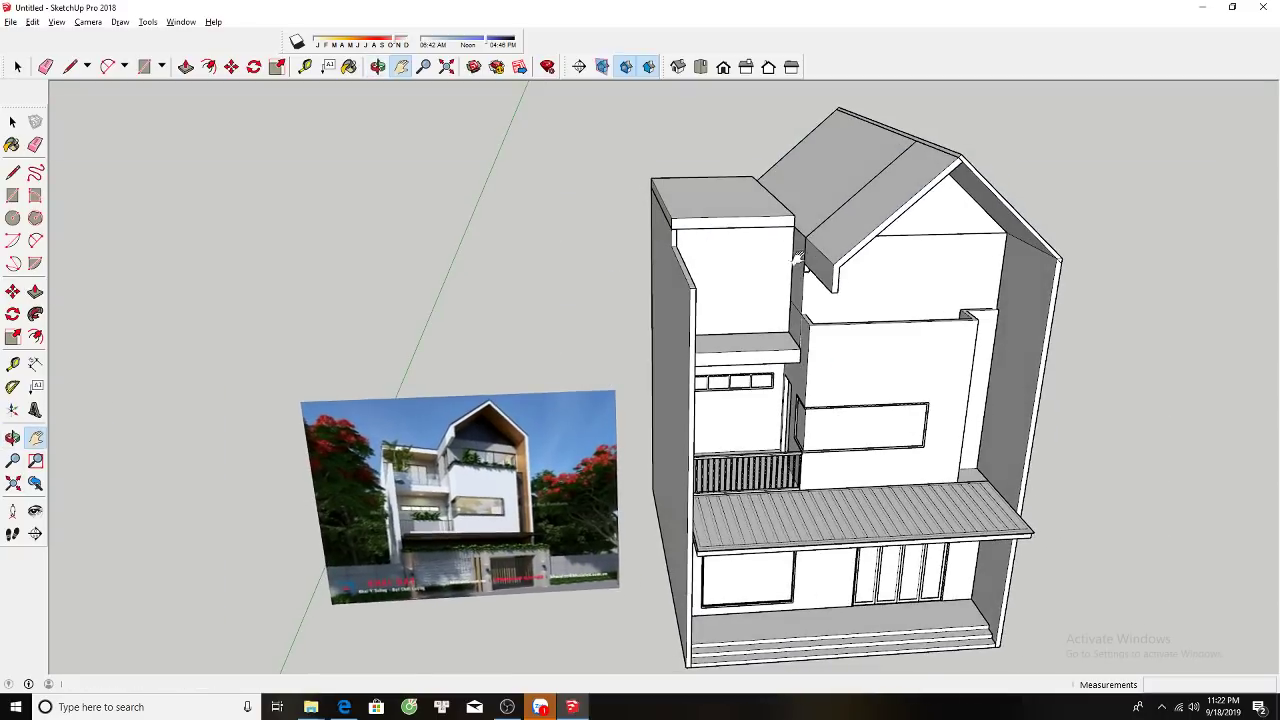
key("space")
key("p")
left_click(793, 231)
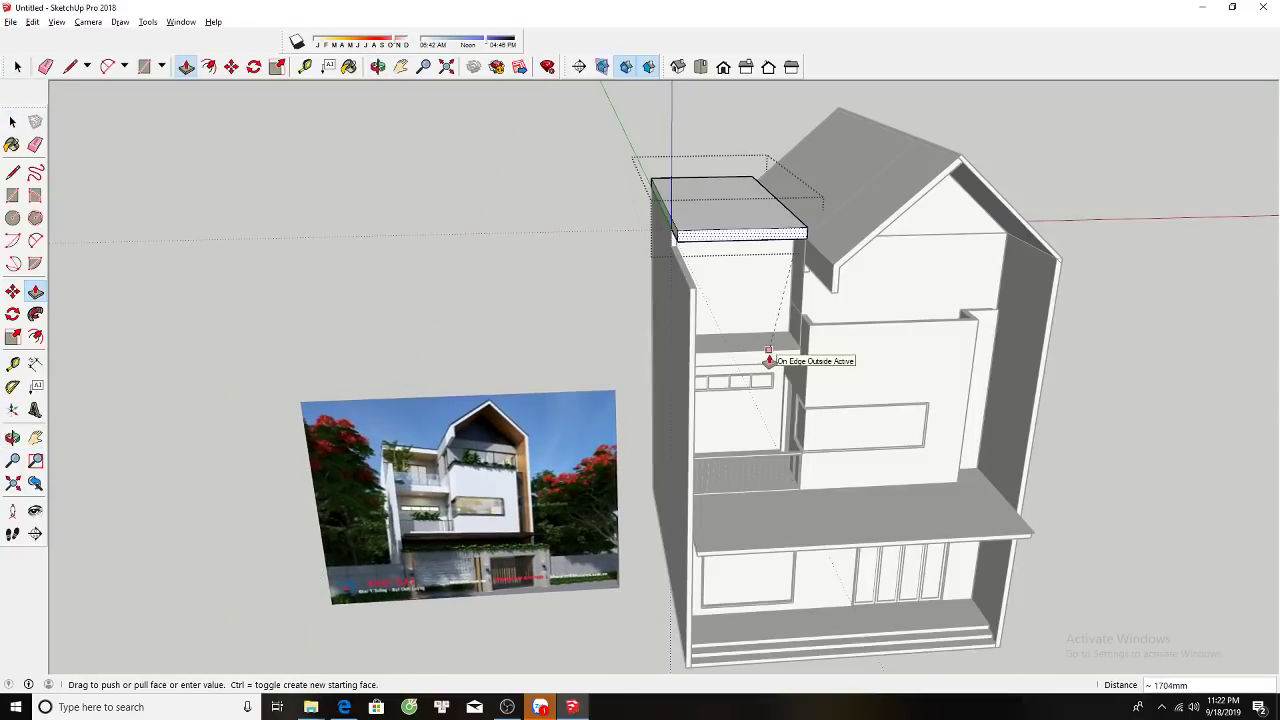
mouse_move(766, 360)
middle_mouse_down()
mouse_move(737, 251)
mouse_move(788, 265)
mouse_move(755, 211)
middle_mouse_up()
key("space")
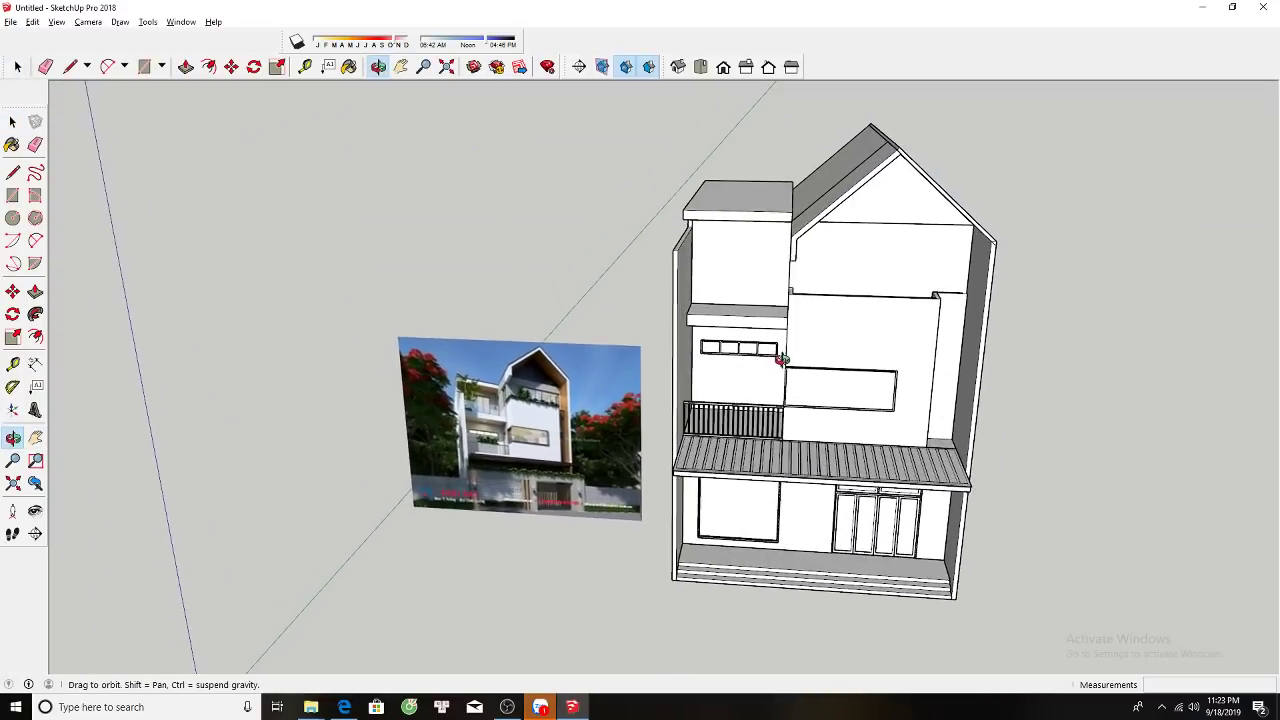
Move the cap slab down so it sits on top of the wall.
scroll(755, 211, "up", 2)
scroll(755, 211, "up", 2)
key("m")
scroll(790, 205, "up", 1)
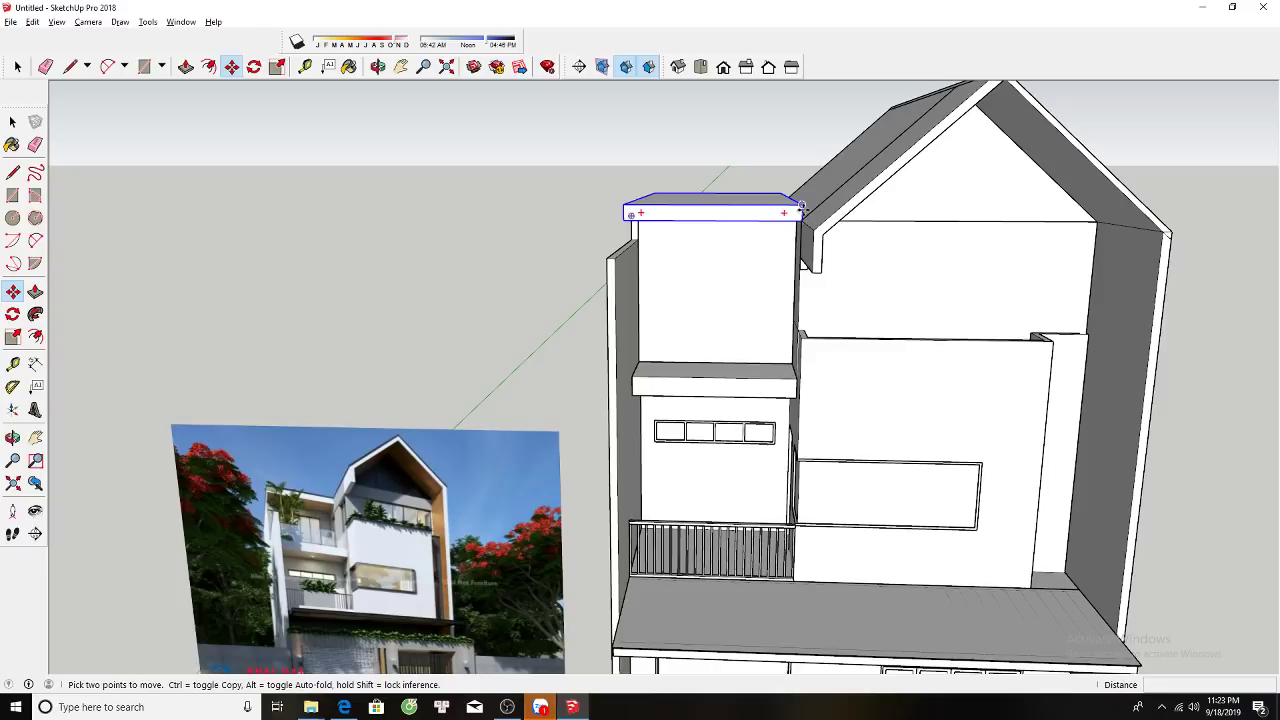
left_click(798, 205)
type("350")
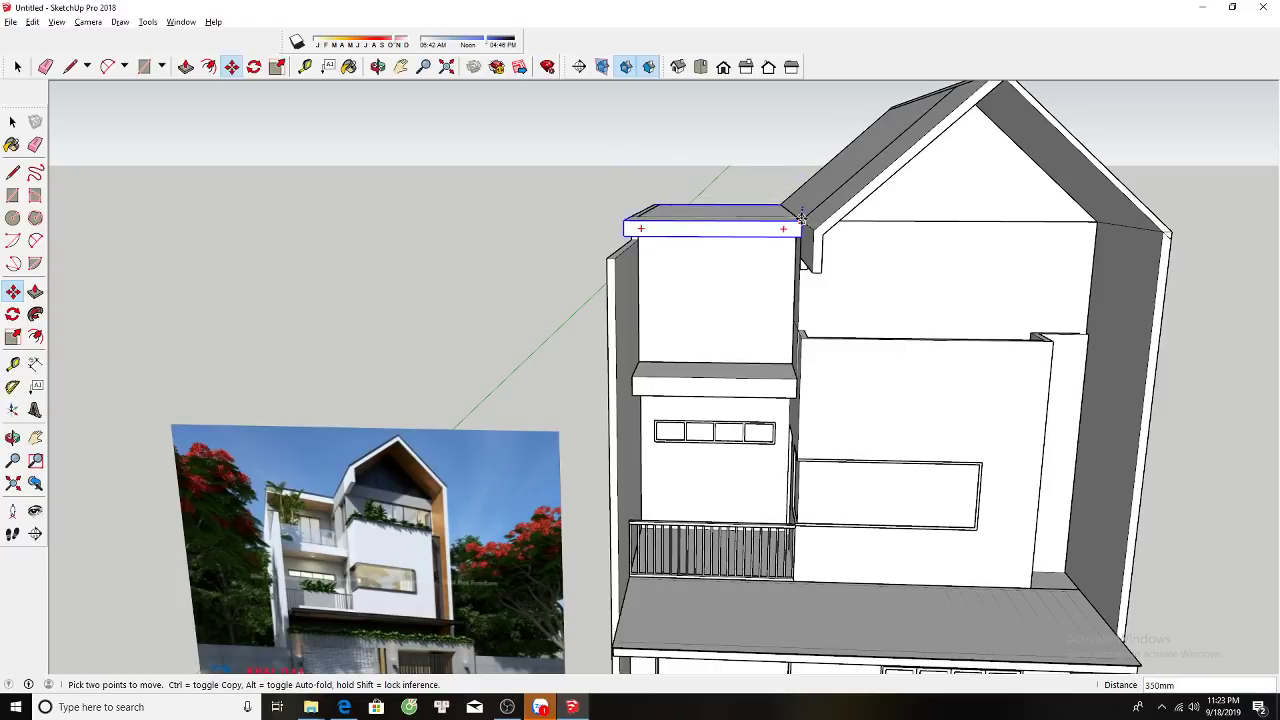
left_click(800, 213)
key("space")
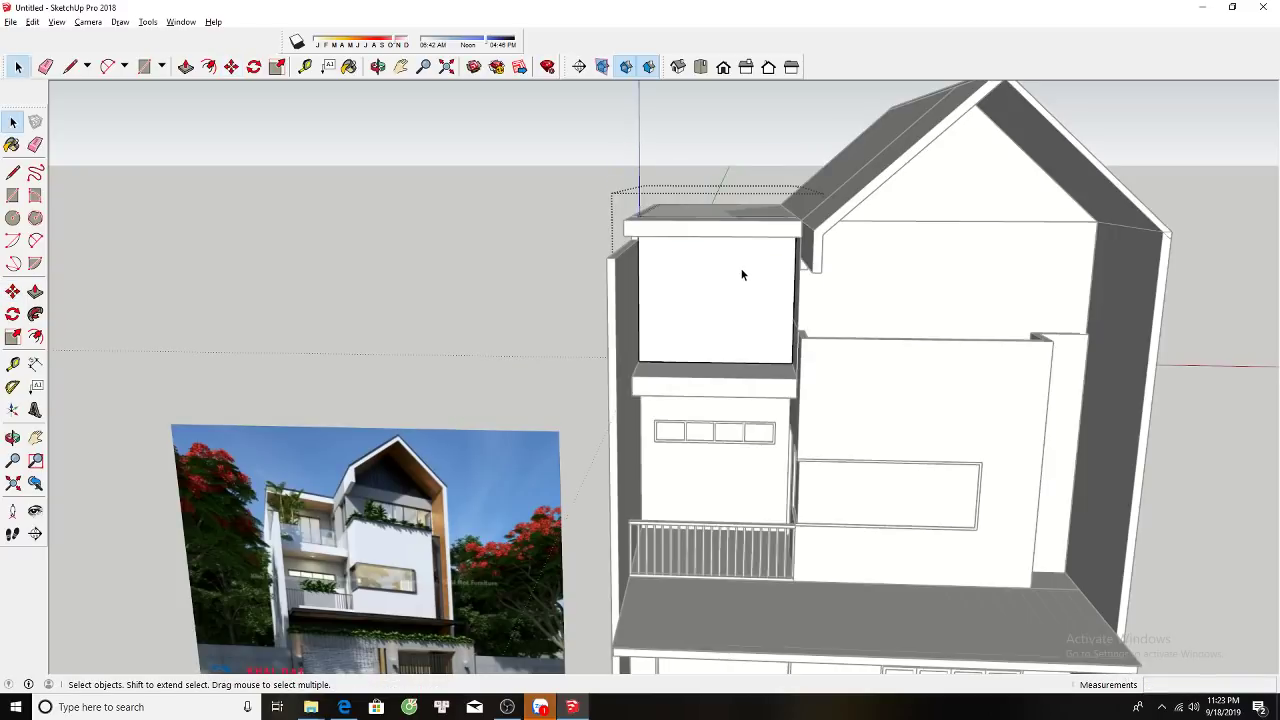
Raise the left side wall group up to the slab, then view the house from the front.
middle_click_drag(743, 271, 710, 245)
key("p")
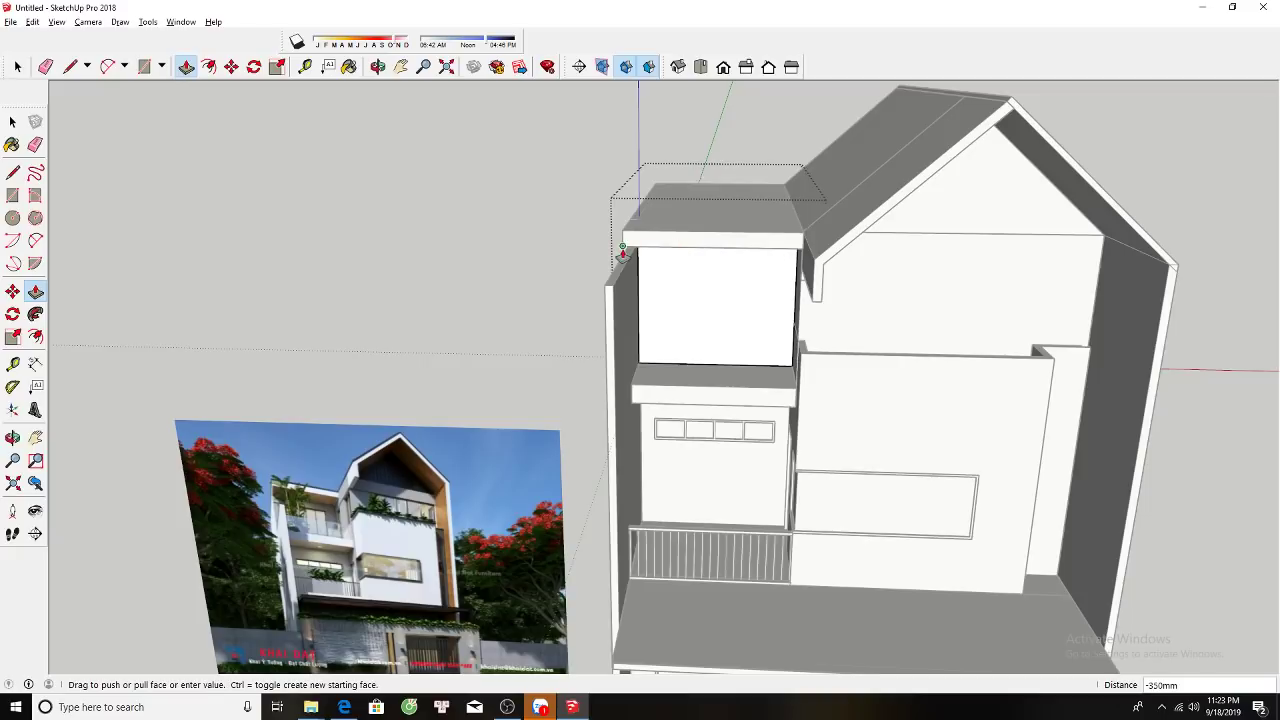
key("space")
double_click(620, 264)
key("p")
mouse_move(622, 266)
middle_mouse_down()
mouse_move(683, 289)
mouse_move(685, 370)
middle_mouse_up()
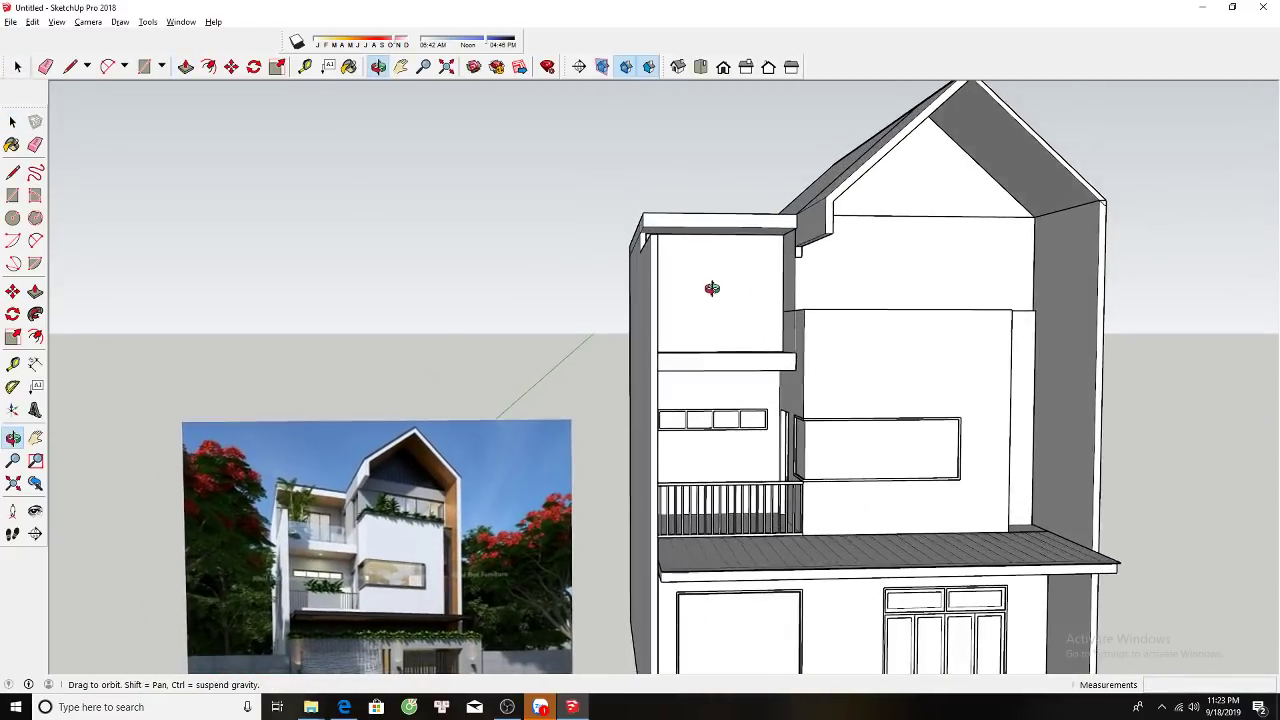
key("p")
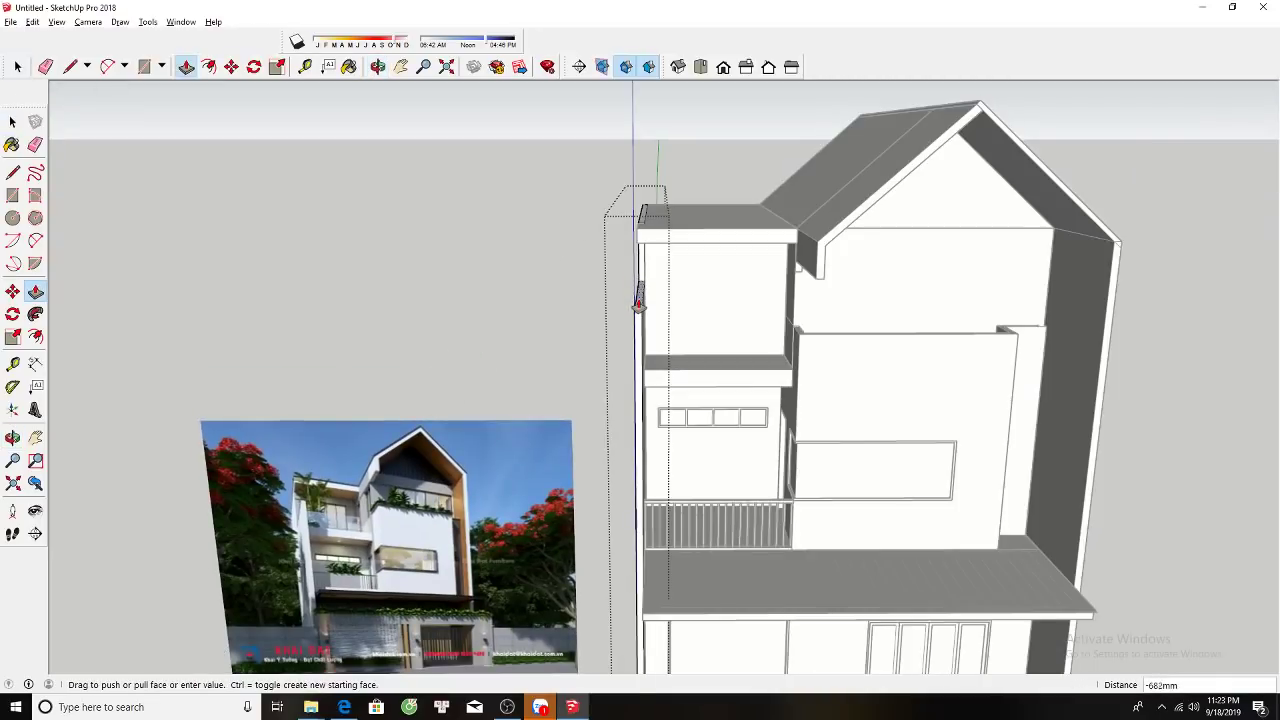
middle_click_drag(640, 310, 686, 267)
key("F2")
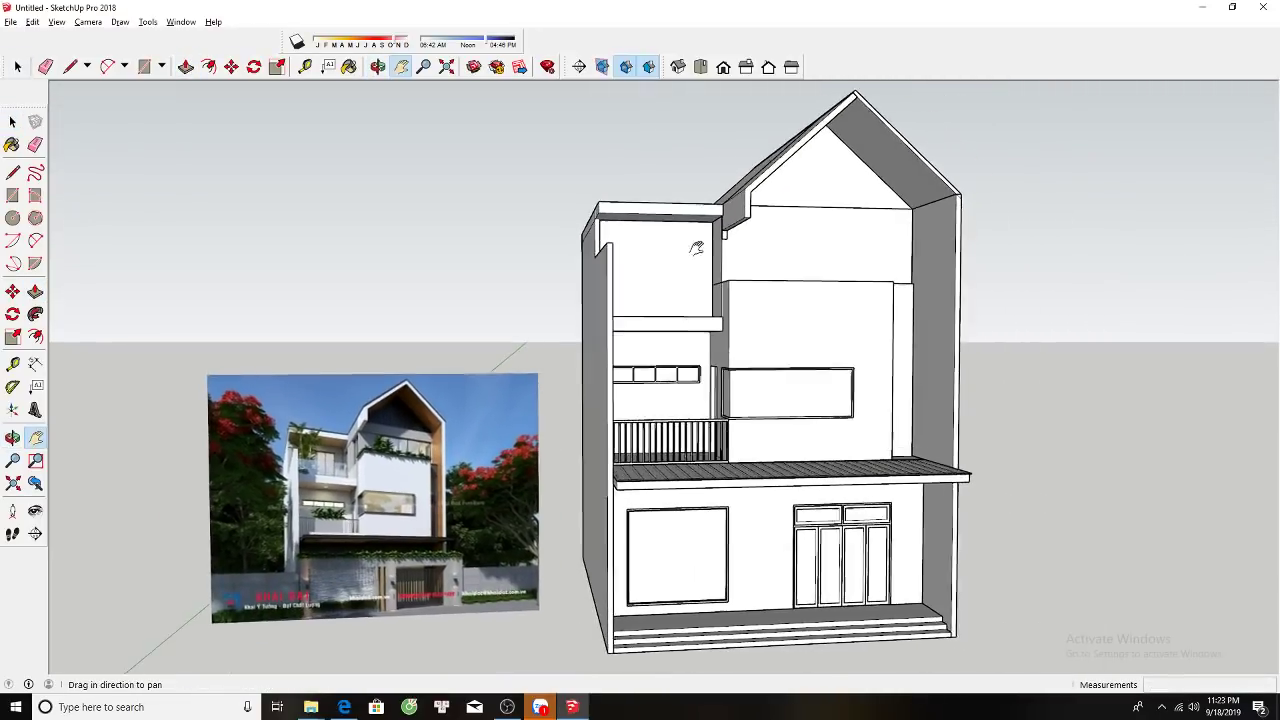
middle_click_drag(676, 248, 777, 293)
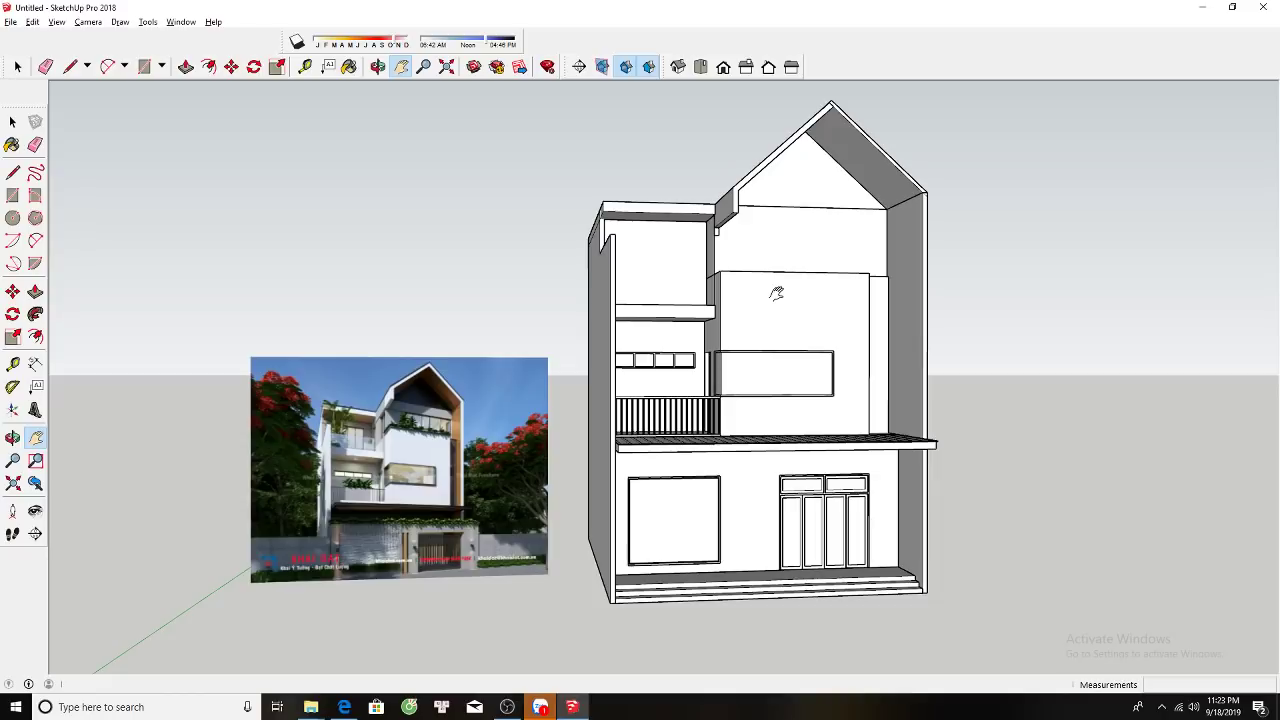
Copy the selected vertical edge 1660 mm across the gable wall to mark a facade panel.
key("f")
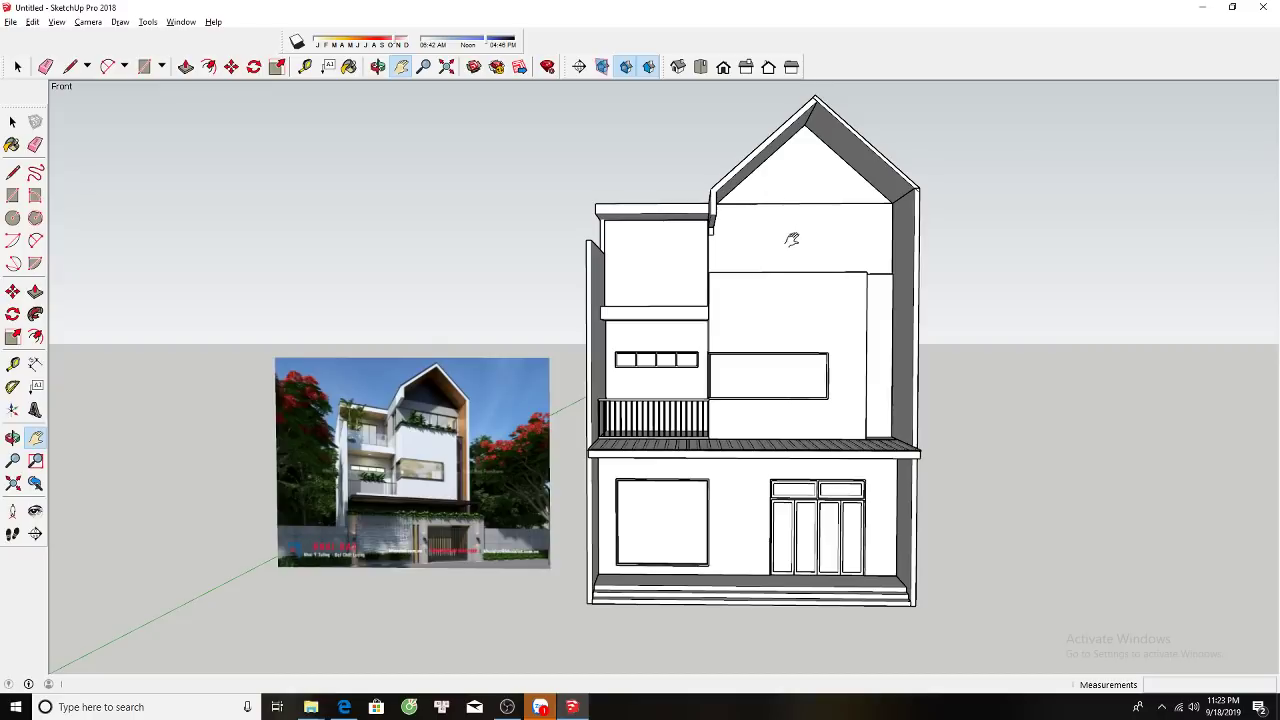
scroll(550, 360, "up", 2)
scroll(420, 480, "up", 2)
scroll(343, 500, "down", 3)
key("space")
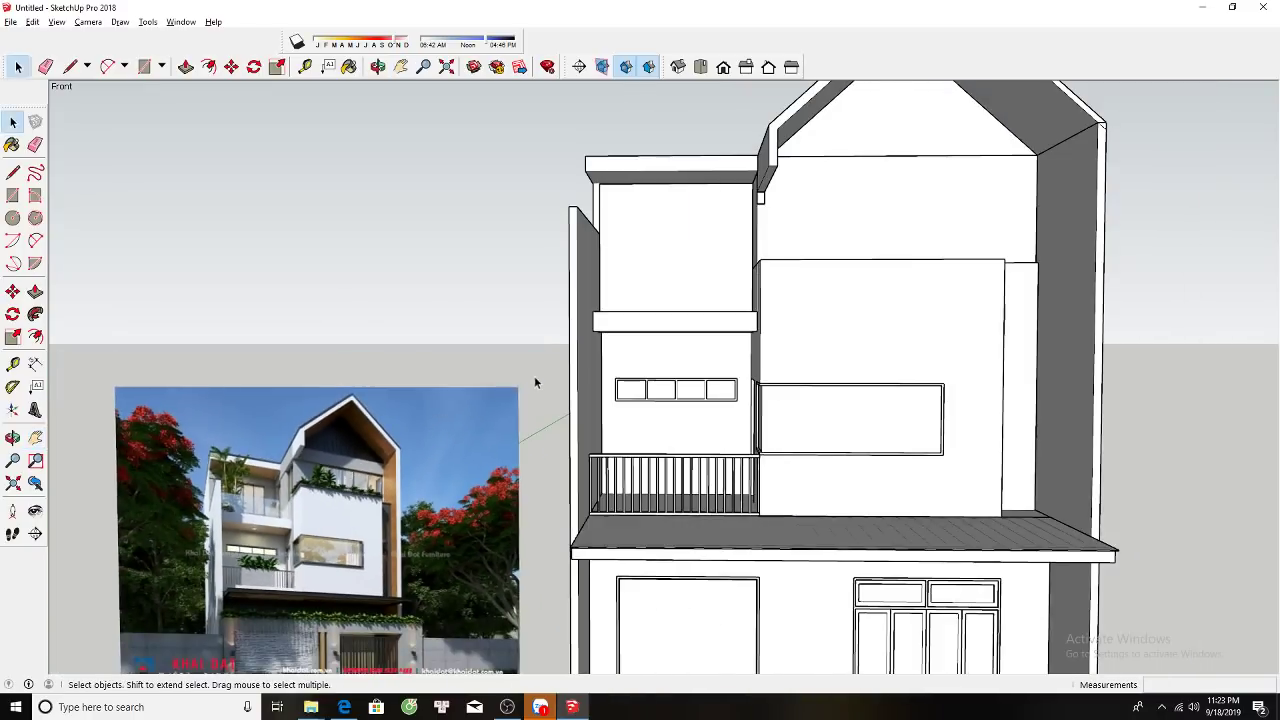
key("m")
left_click(757, 222)
key("ctrl")
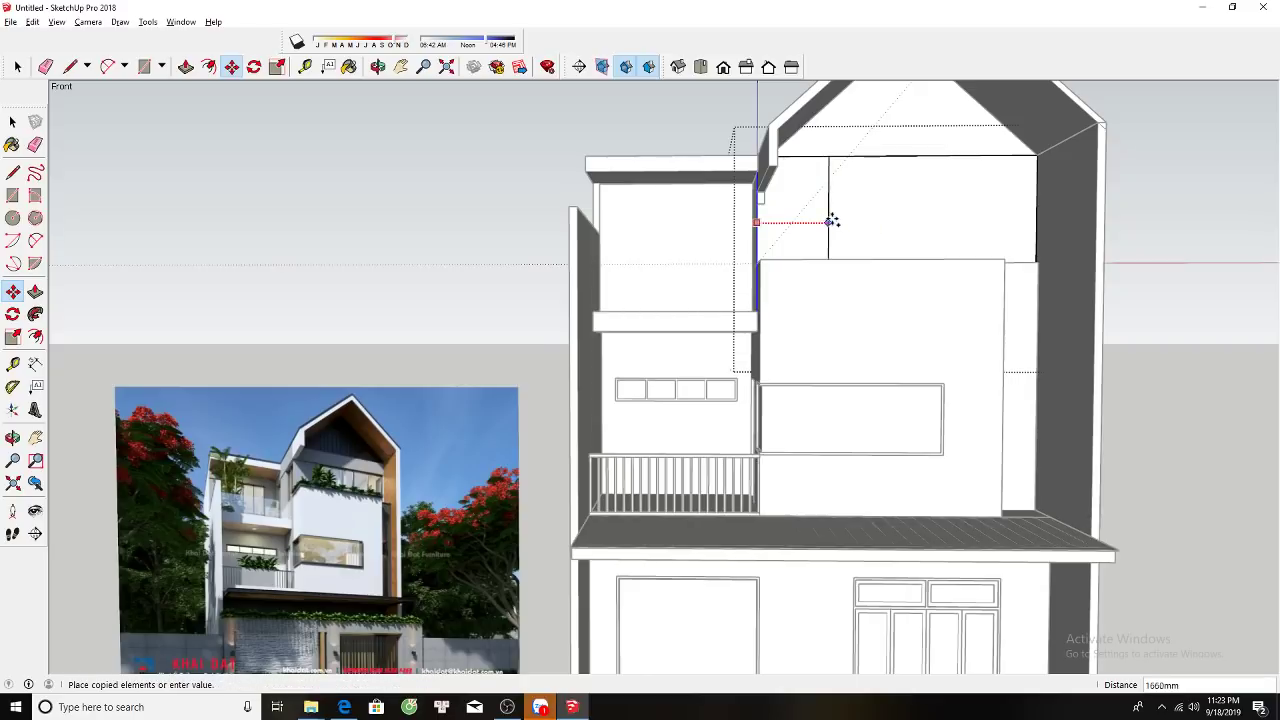
left_click(824, 216)
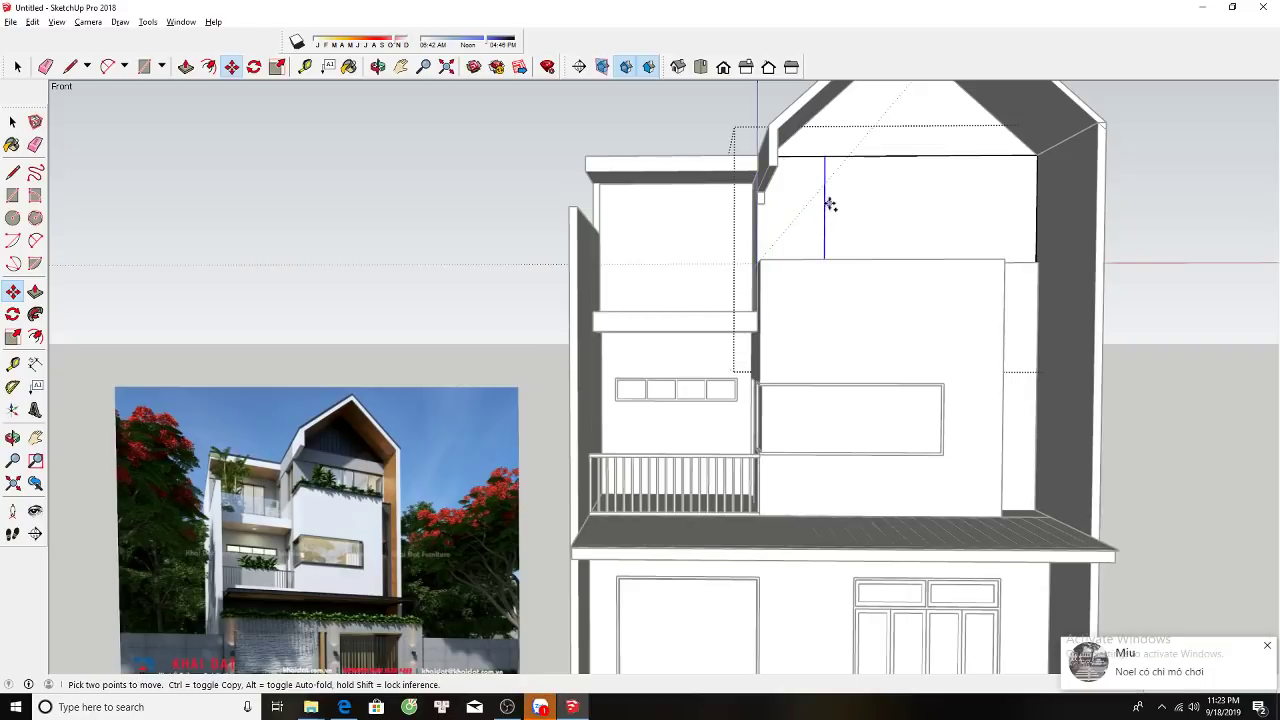
left_click(825, 203)
key("space")
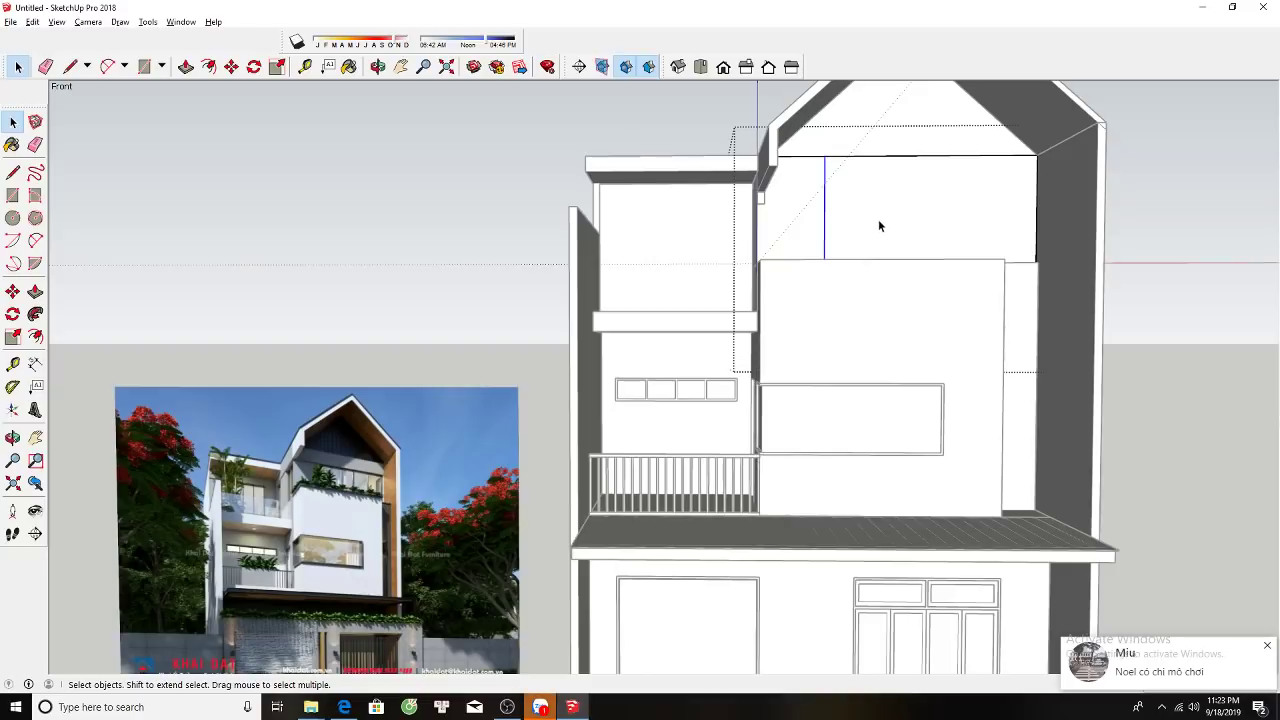
mouse_move(876, 224)
middle_mouse_down()
mouse_move(815, 493)
mouse_move(865, 431)
mouse_move(903, 171)
mouse_move(825, 155)
mouse_move(857, 96)
middle_mouse_up()
Copy the gable wall's top edge 2083mm downward to outline an upper panel.
key("m")
left_click(865, 96)
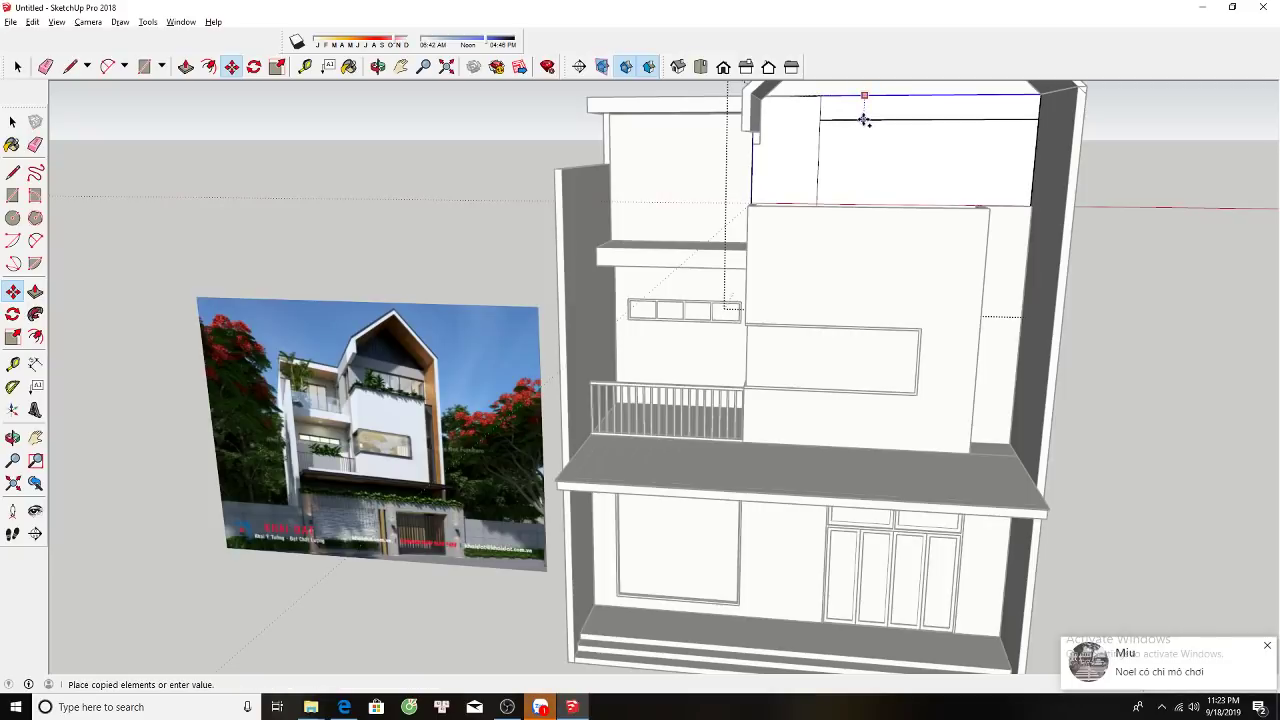
left_click(868, 118)
key("ctrl")
scroll(980, 212, "up", 1)
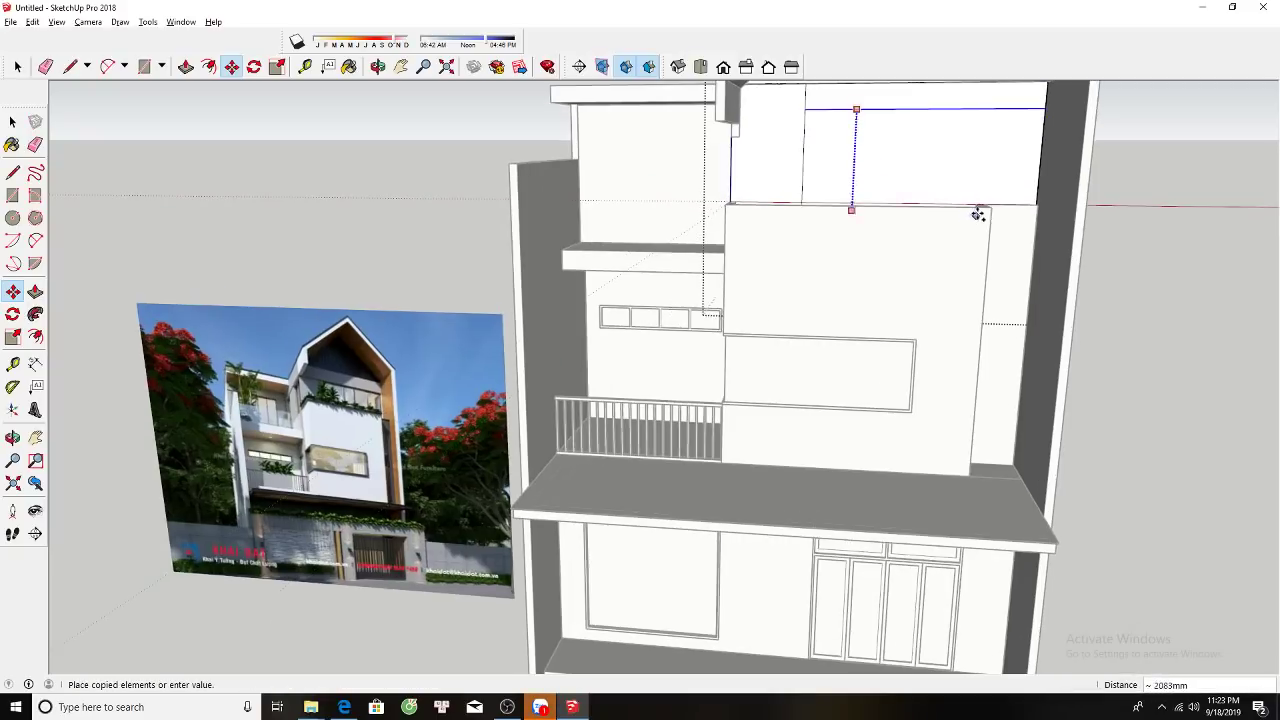
left_click(966, 243)
mouse_move(966, 243)
middle_mouse_down()
mouse_move(883, 400)
mouse_move(906, 229)
middle_mouse_up()
Push the upper panel back into a recess, erase stray edges, and select the whole model.
key("p")
key("e")
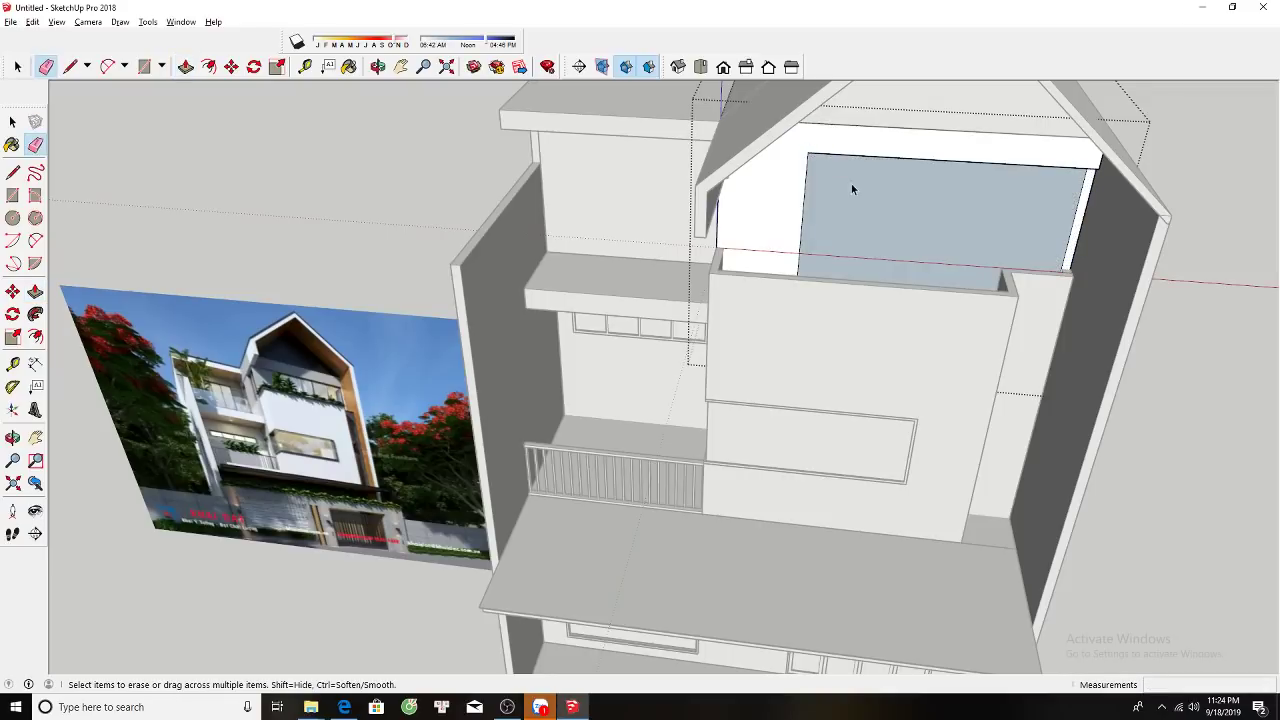
key("space")
mouse_move(856, 190)
middle_mouse_down()
mouse_move(1043, 257)
mouse_move(1058, 224)
mouse_move(1035, 125)
mouse_move(974, 226)
middle_mouse_up()
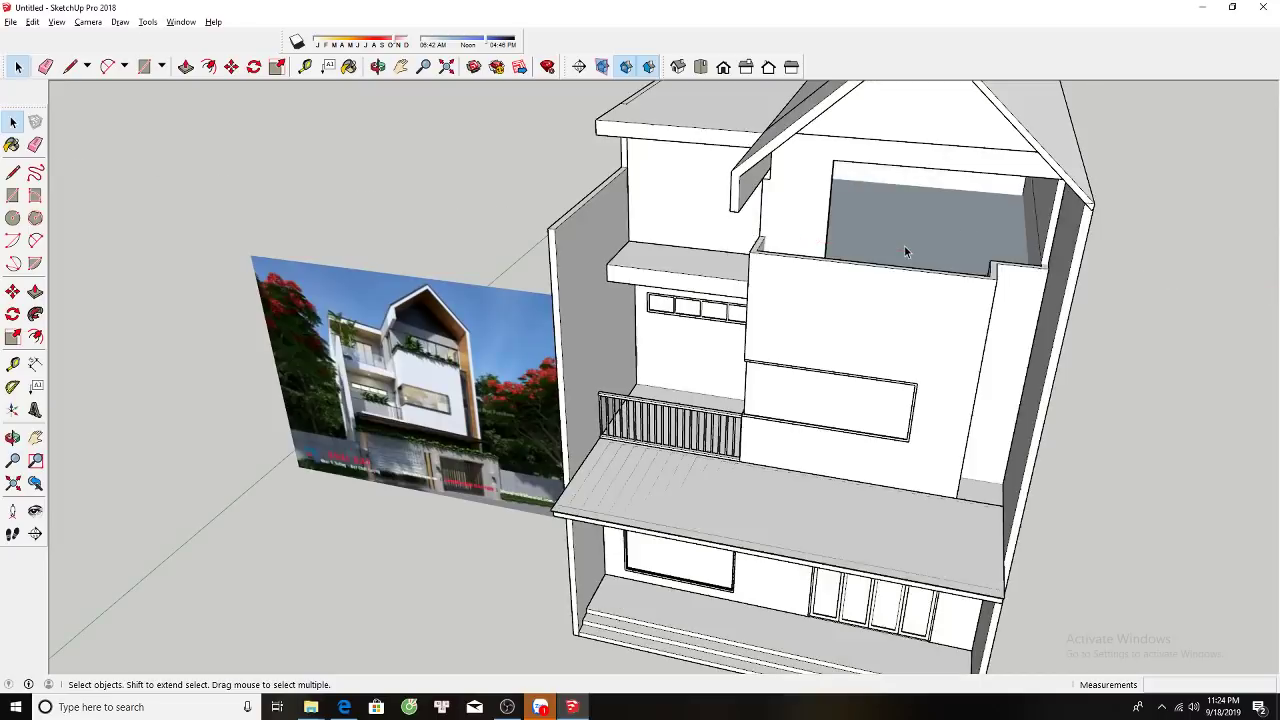
key("ctrl+a")
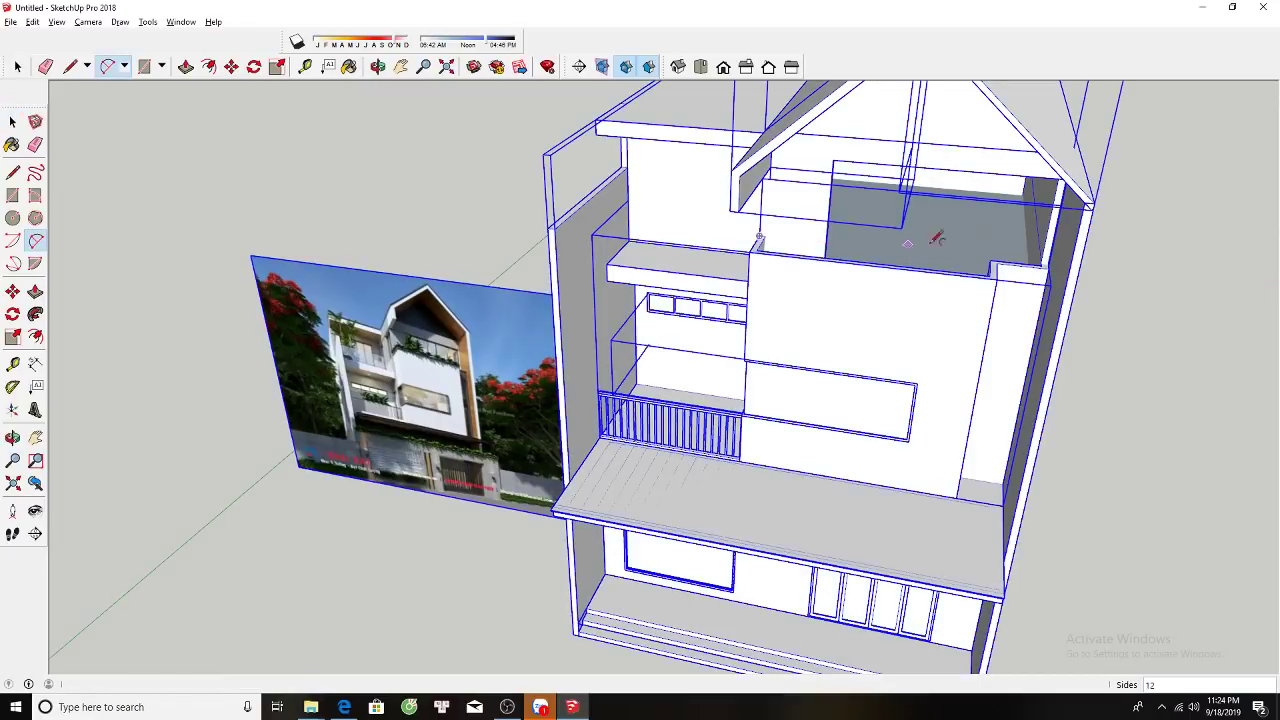
Paint the whole model with white Color M00 from the Colors collection.
key("b")
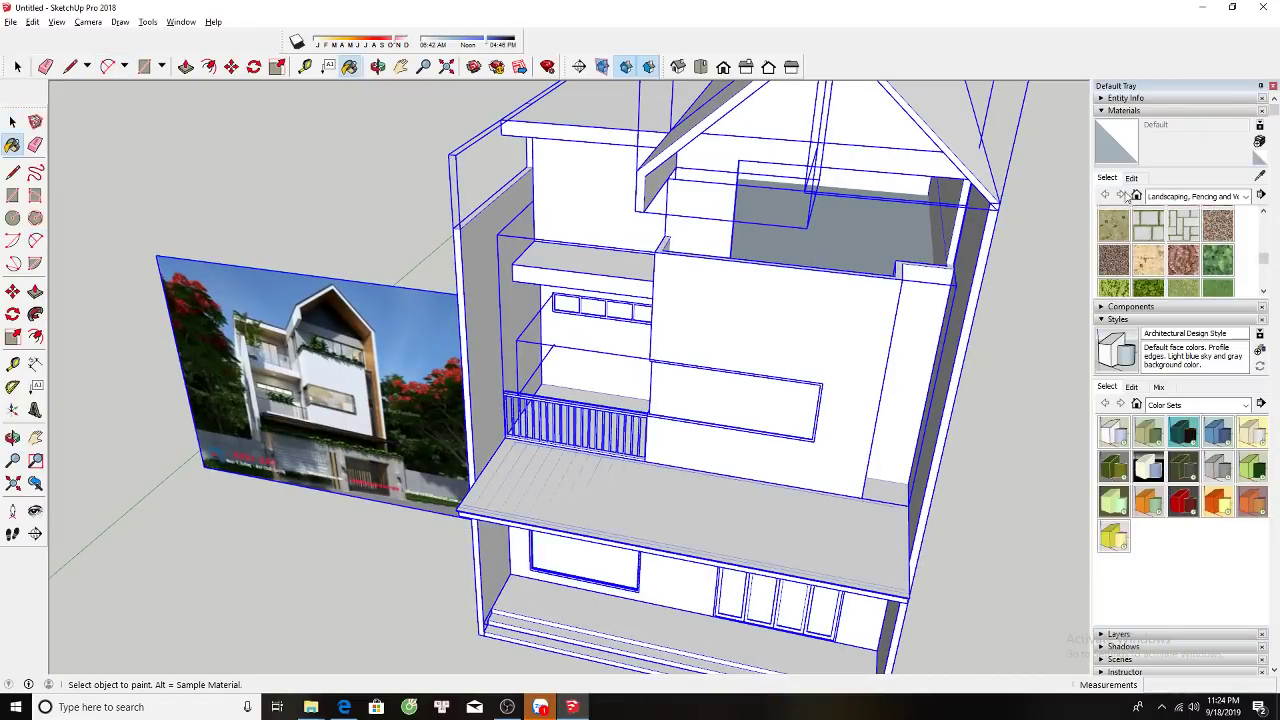
left_click(1195, 196)
left_click(1154, 248)
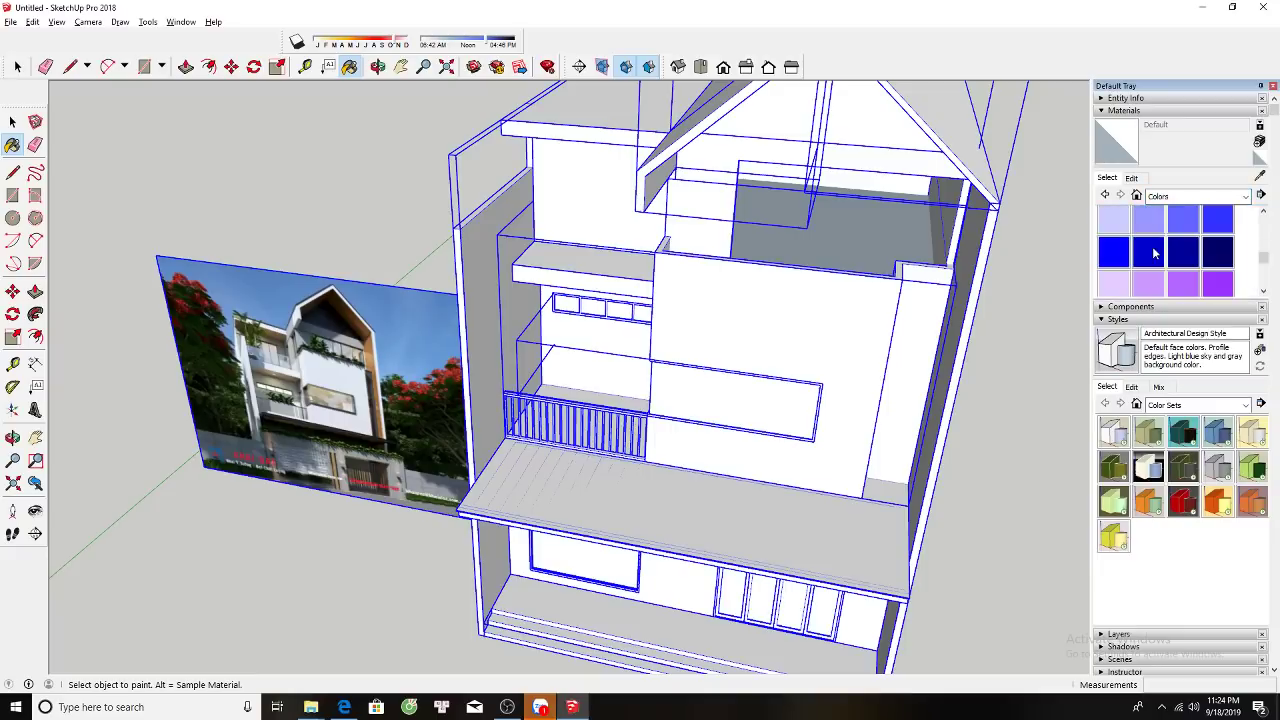
scroll(1152, 246, "down", 5)
left_click(1113, 255)
left_click(858, 278)
middle_click_drag(860, 283, 942, 332)
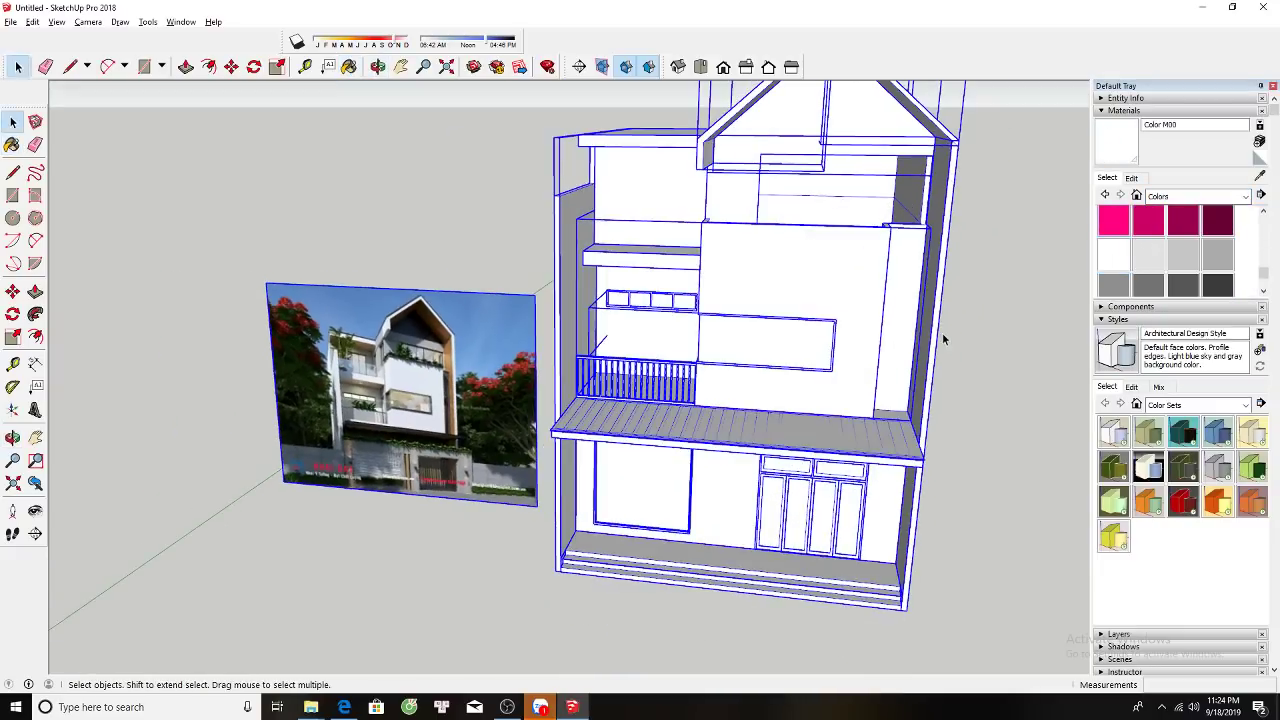
scroll(966, 276, "down", 3)
scroll(848, 210, "up", 3)
scroll(760, 284, "up", 2)
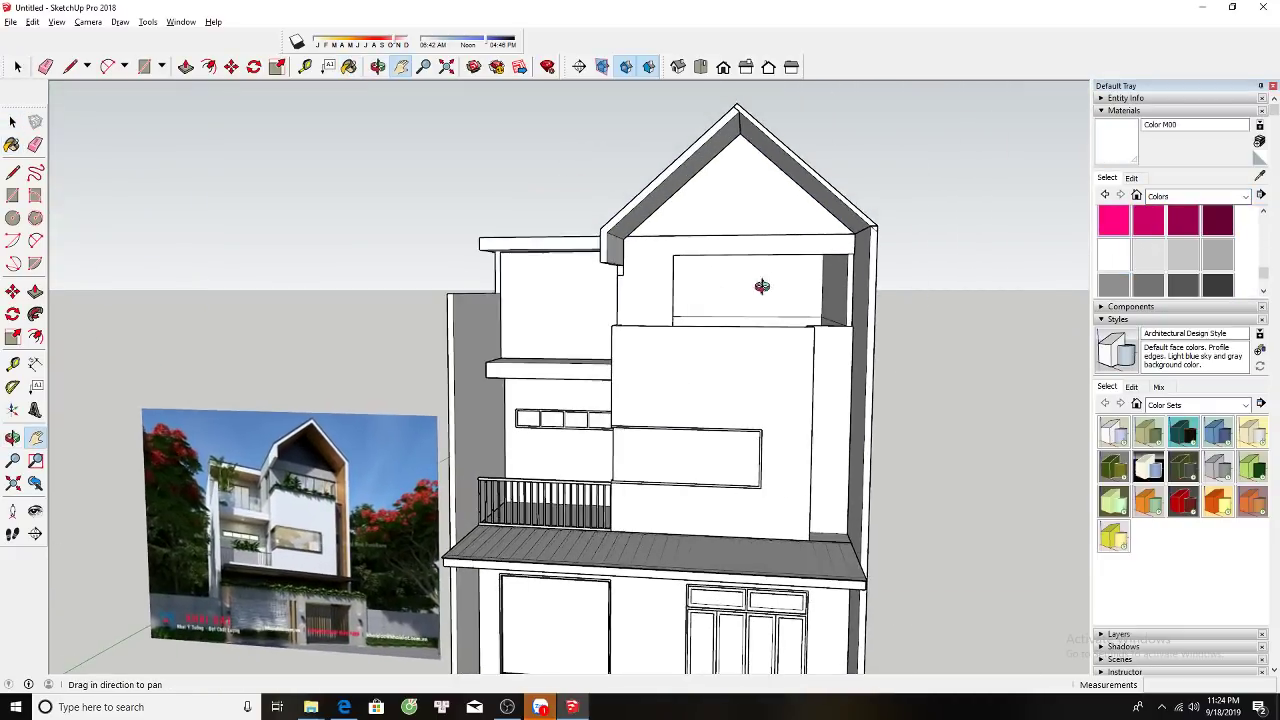
middle_click_drag(760, 284, 663, 246)
scroll(609, 397, "up", 4)
Draw a rectangle on the back wall of the upper recess and push it slightly.
key("r")
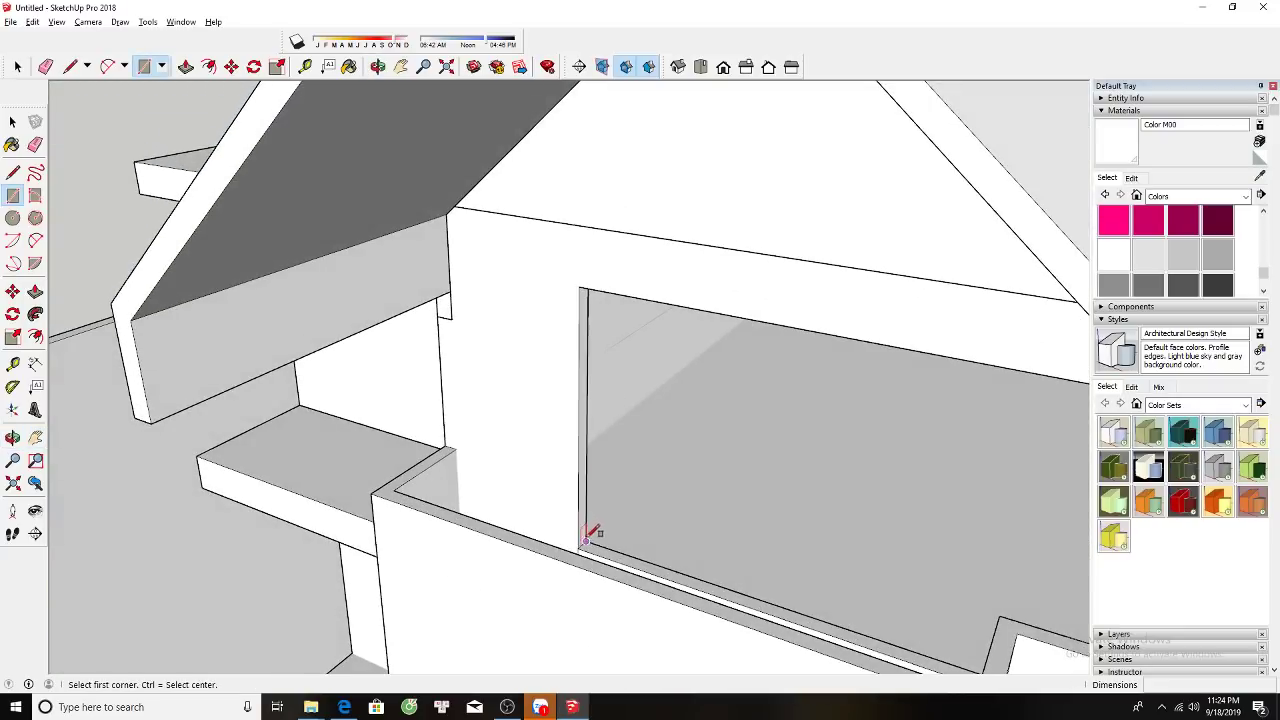
left_click(594, 529)
scroll(594, 508, "down", 3)
middle_click_drag(594, 508, 808, 408)
scroll(966, 281, "up", 2)
middle_click_drag(966, 281, 946, 237)
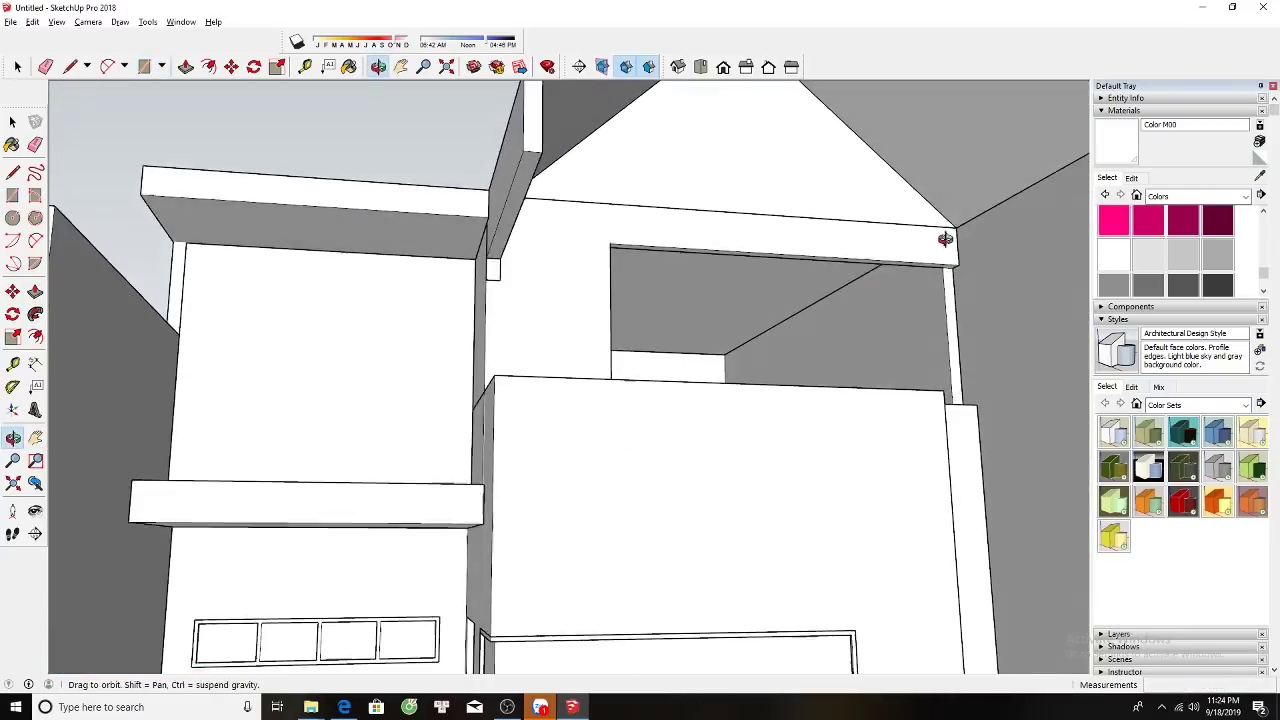
scroll(950, 255, "up", 3)
left_click(951, 262)
key("space")
key("p")
left_click(917, 272)
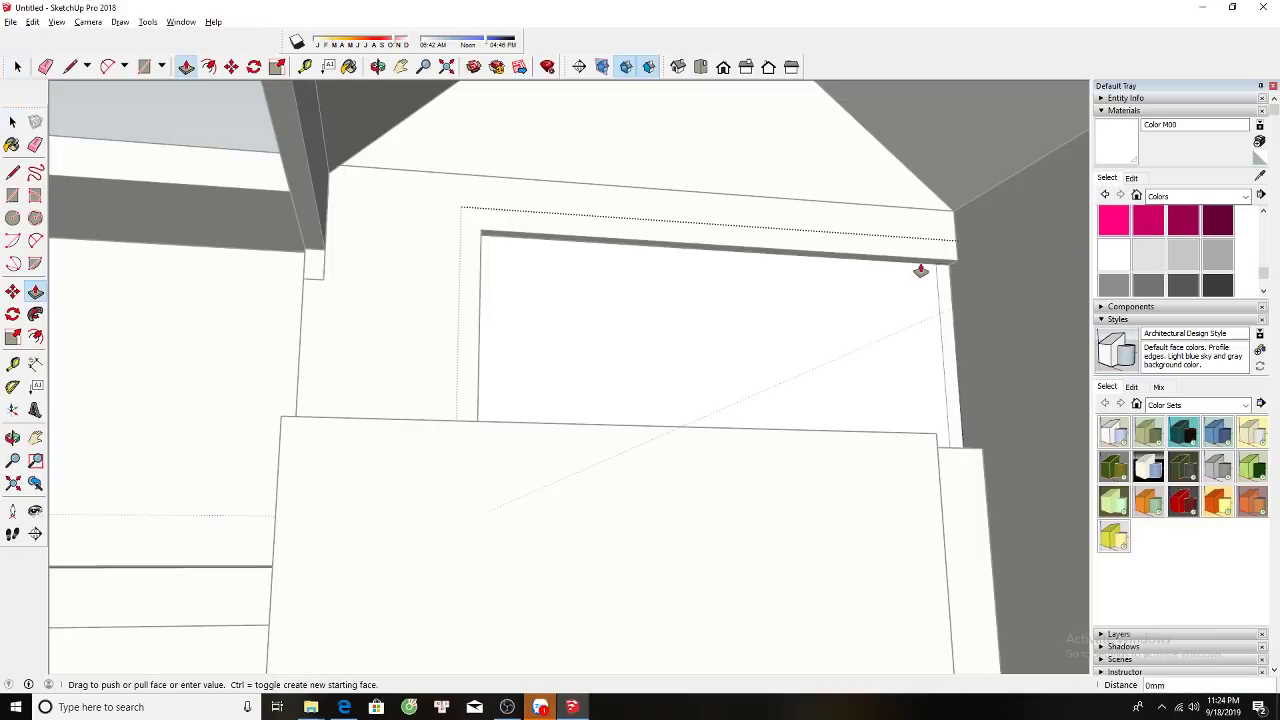
left_click(911, 257)
Offset the upper window face's outline inward by 50 to form a frame.
key("space")
scroll(880, 290, "down", 5)
scroll(849, 323, "down", 2)
scroll(726, 380, "down", 2)
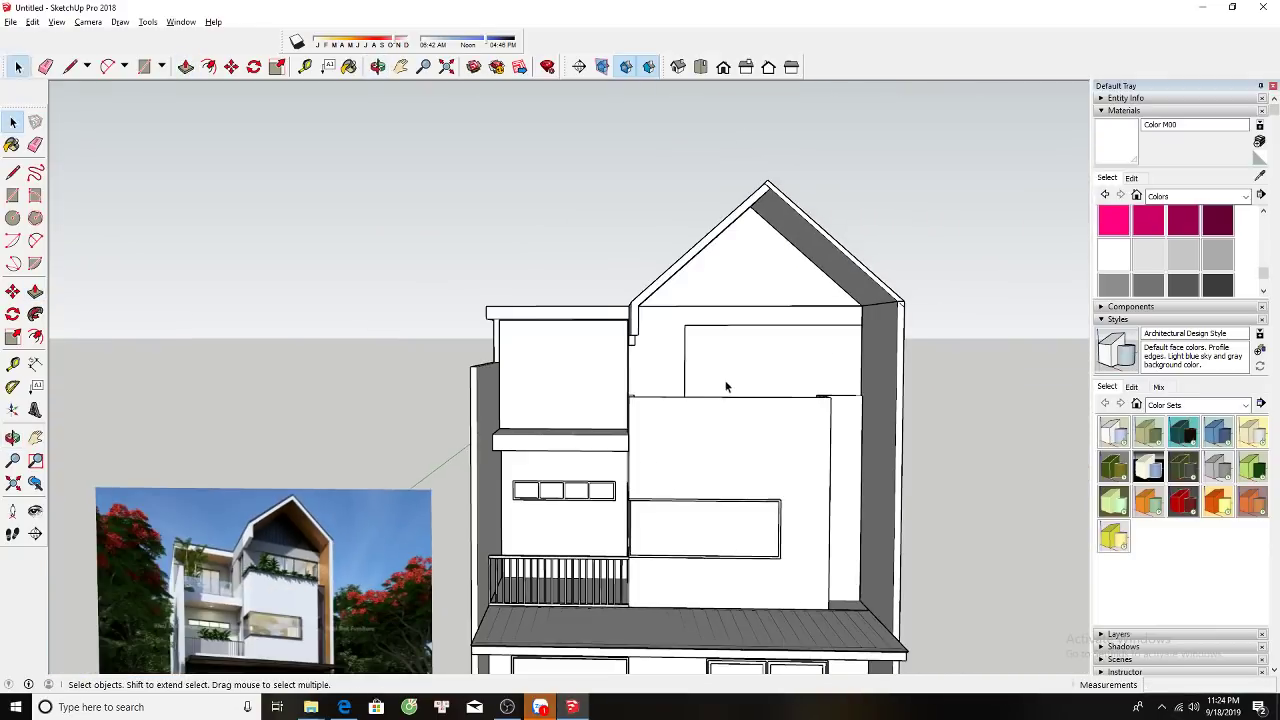
key("h")
left_click_drag(726, 380, 777, 271)
scroll(441, 447, "up", 2)
scroll(441, 447, "down", 2)
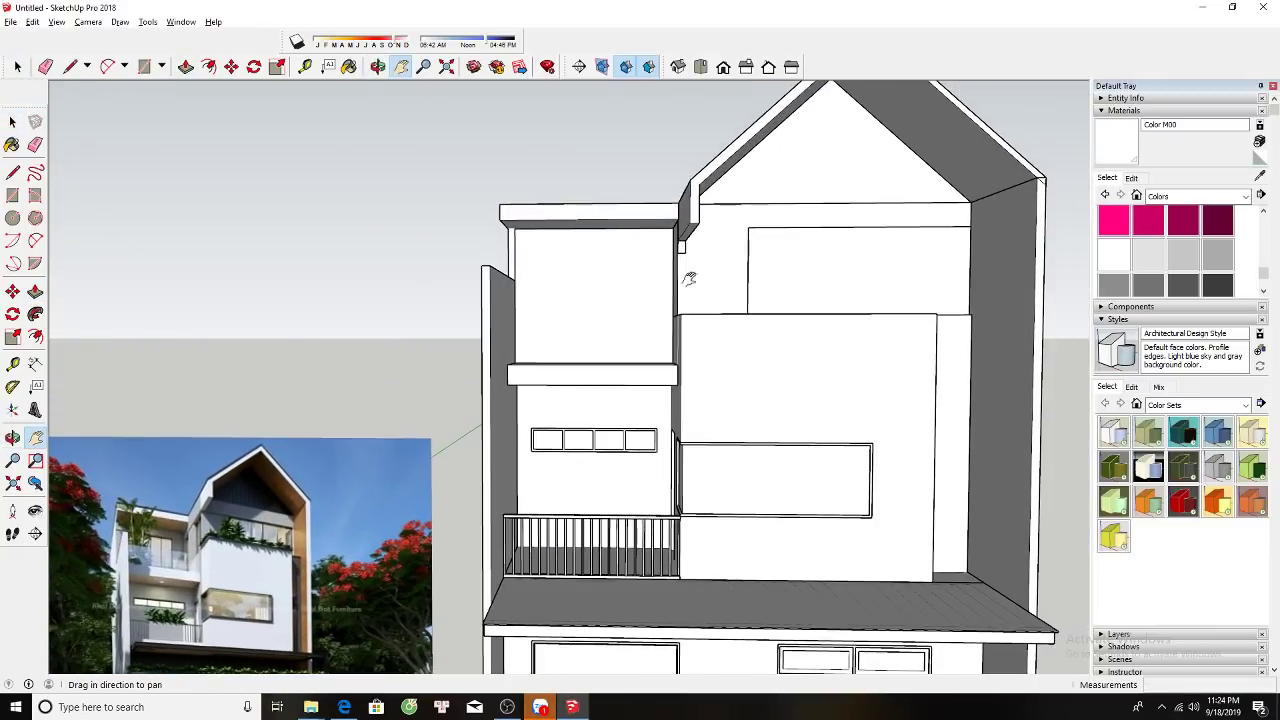
key("space")
left_click(791, 238)
key("f")
left_click(789, 229)
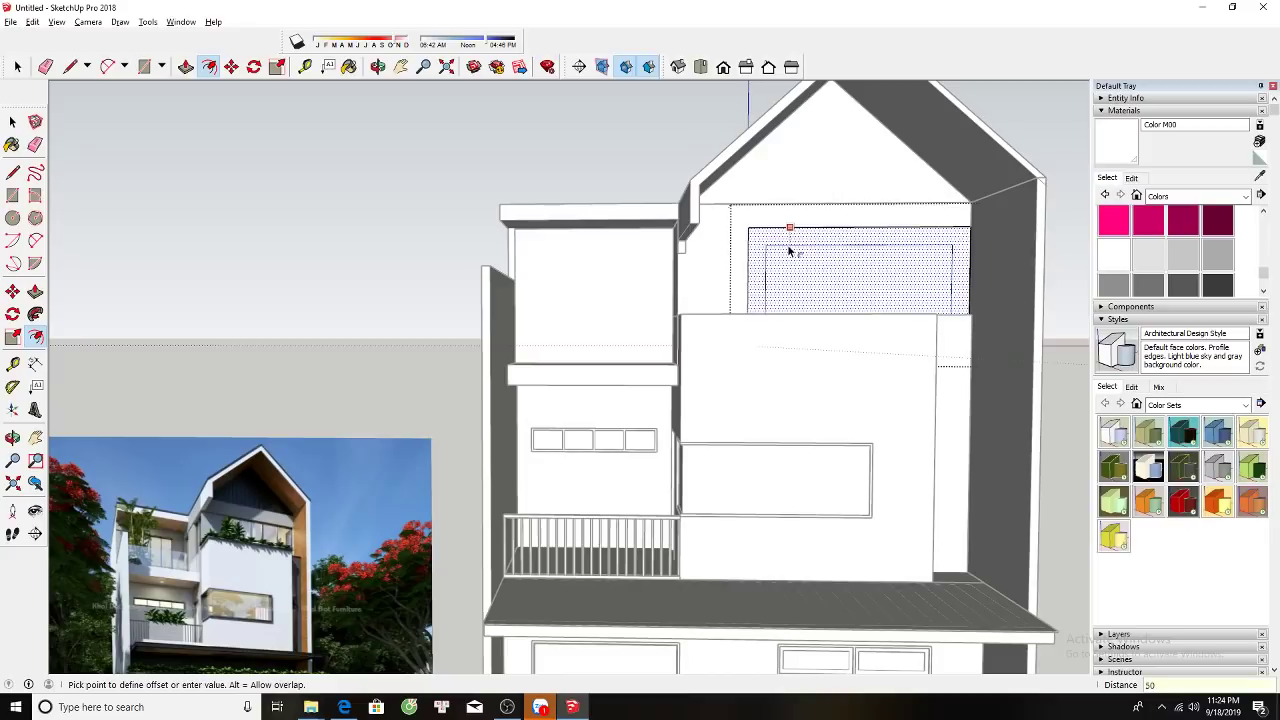
left_click(789, 251)
Push the inner window face back so the glazing sits recessed behind the frame.
key("space")
left_click(829, 272)
mouse_move(829, 272)
middle_mouse_down()
mouse_move(766, 274)
mouse_move(760, 288)
mouse_move(834, 297)
mouse_move(800, 300)
mouse_move(818, 280)
middle_mouse_up()
key("p")
left_click(766, 274)
left_click(768, 278)
key("space")
scroll(834, 297, "down", 2)
scroll(818, 279, "up", 2)
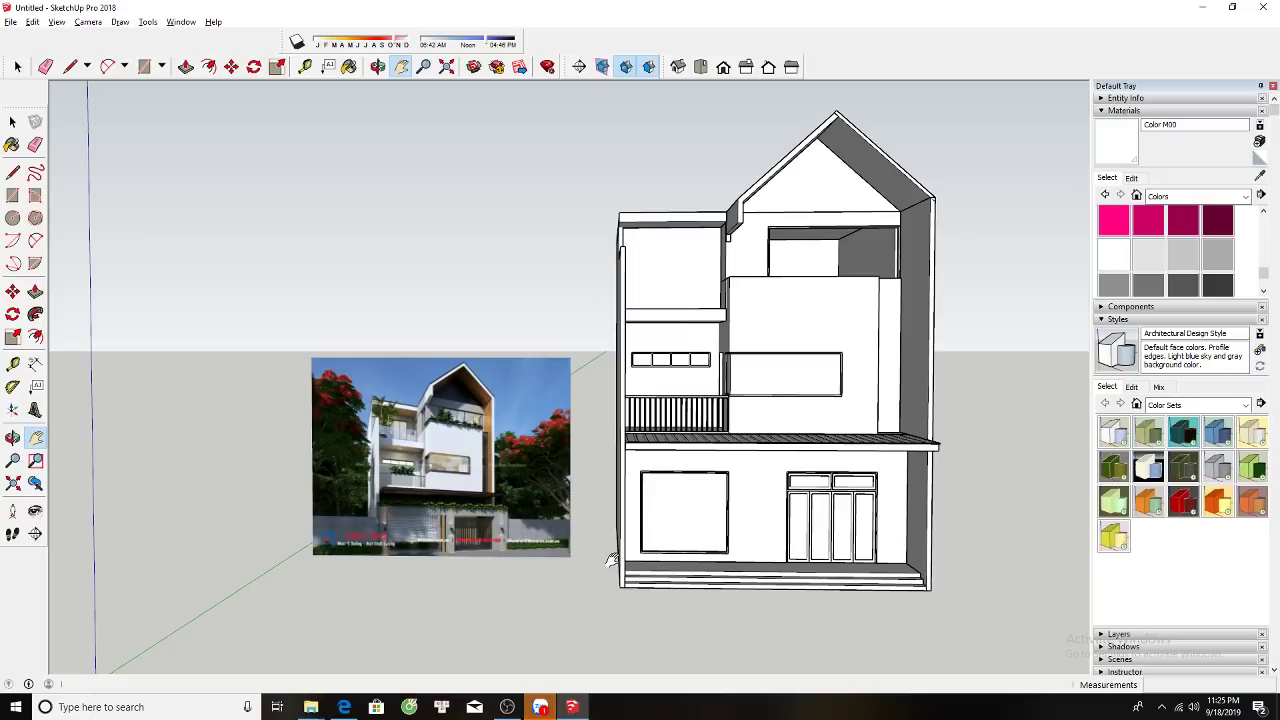
Re-centre the house and start a copy of the window frame, then cancel it.
left_click_drag(771, 417, 727, 440)
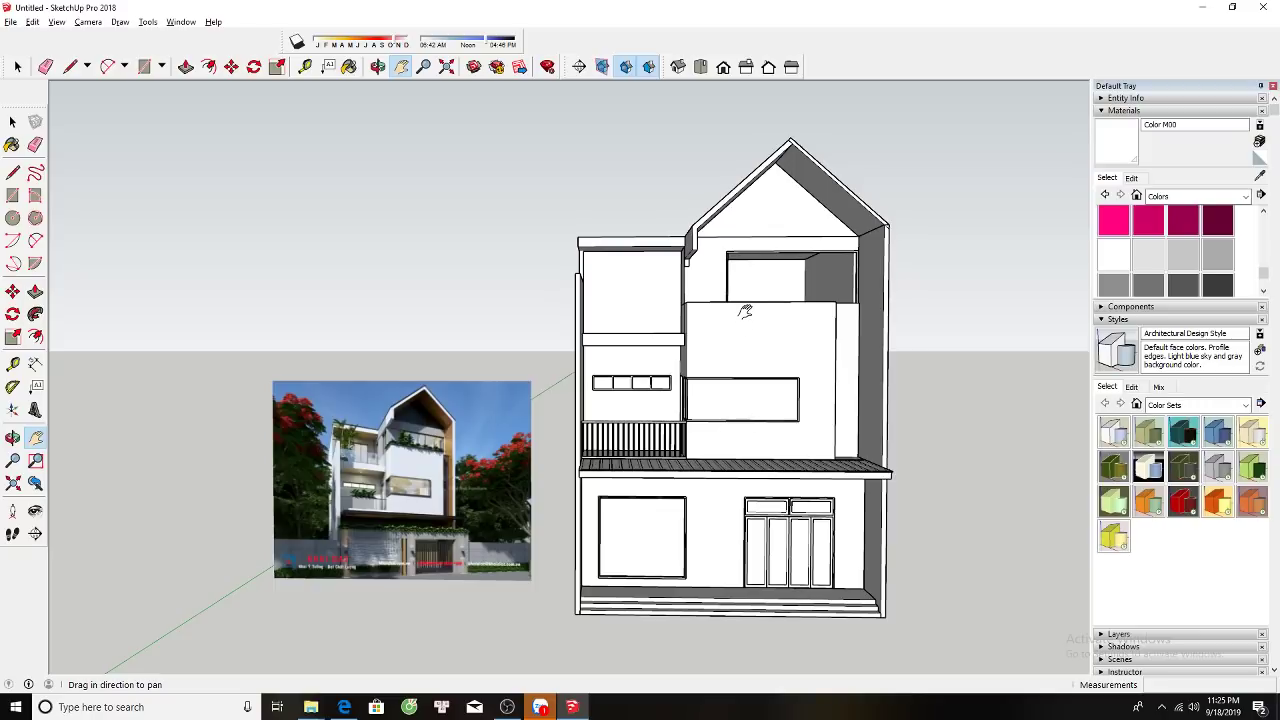
scroll(748, 300, "up", 2)
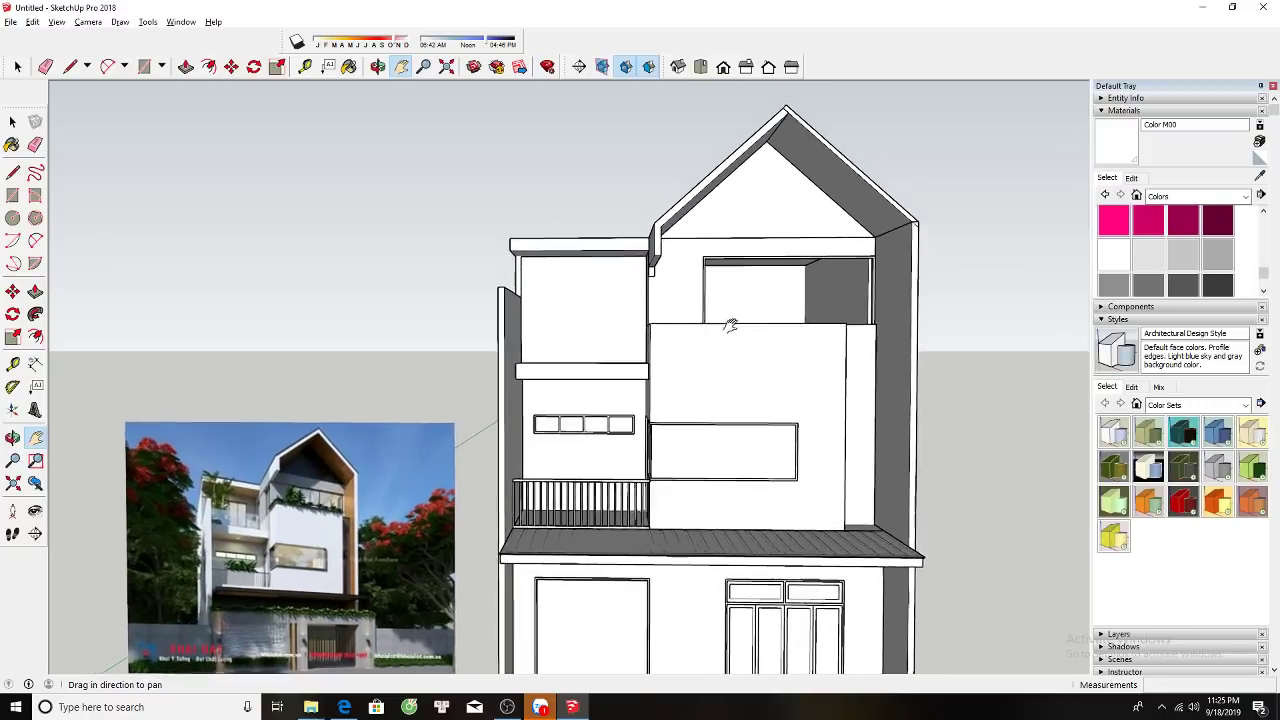
scroll(690, 295, "up", 4)
key("o")
scroll(640, 285, "up", 2)
key("space")
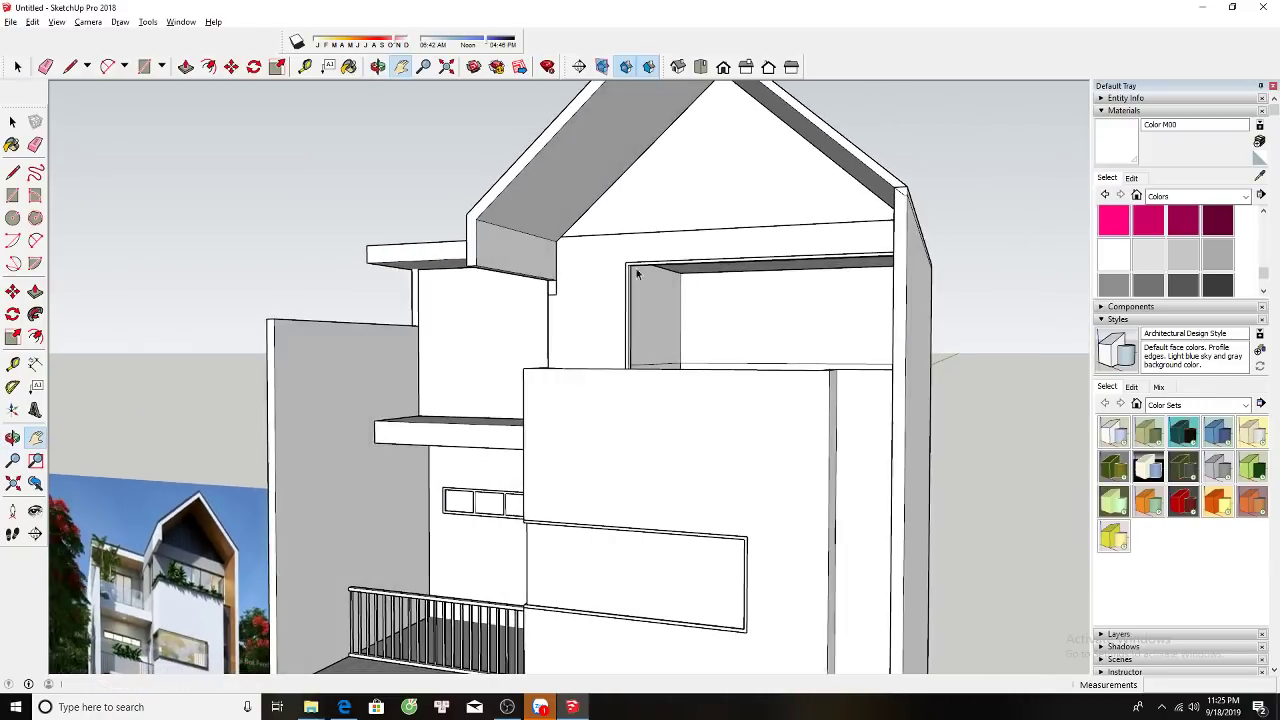
scroll(622, 288, "up", 3)
scroll(622, 288, "down", 1)
left_click(622, 288)
key("m")
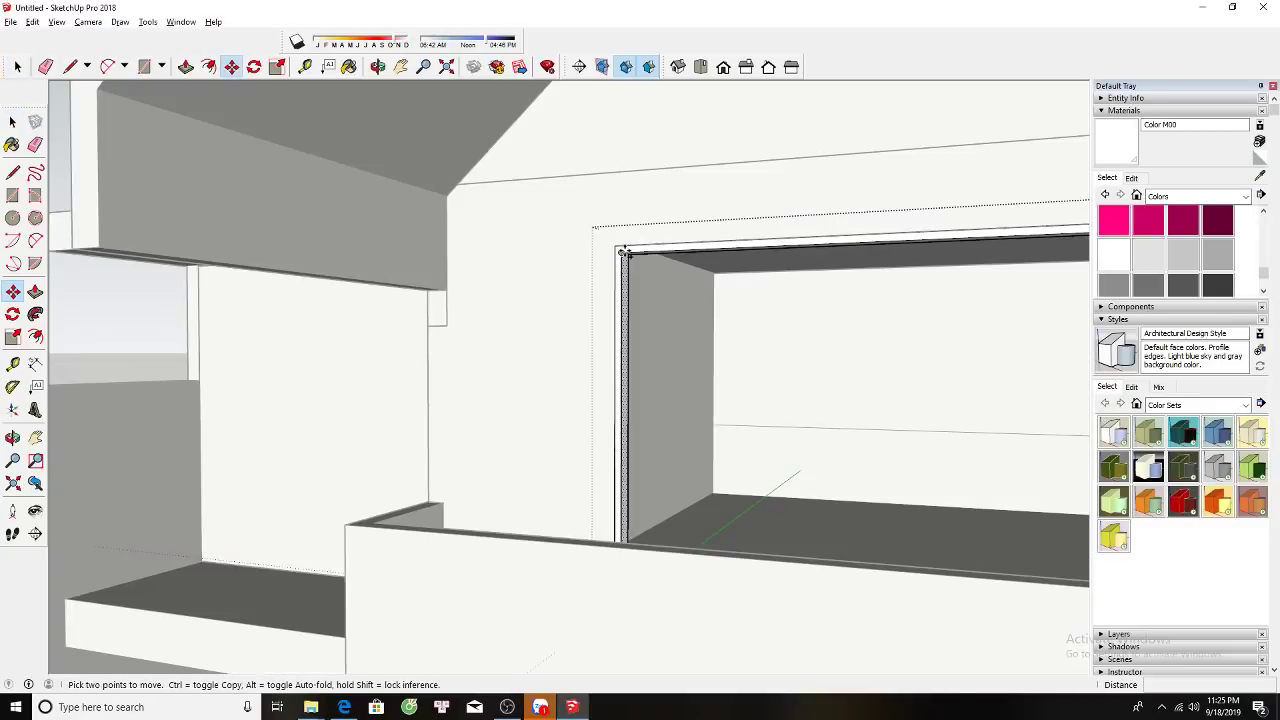
key("ctrl")
left_click(620, 262)
scroll(858, 286, "down", 3)
scroll(950, 290, "up", 2)
key("space")
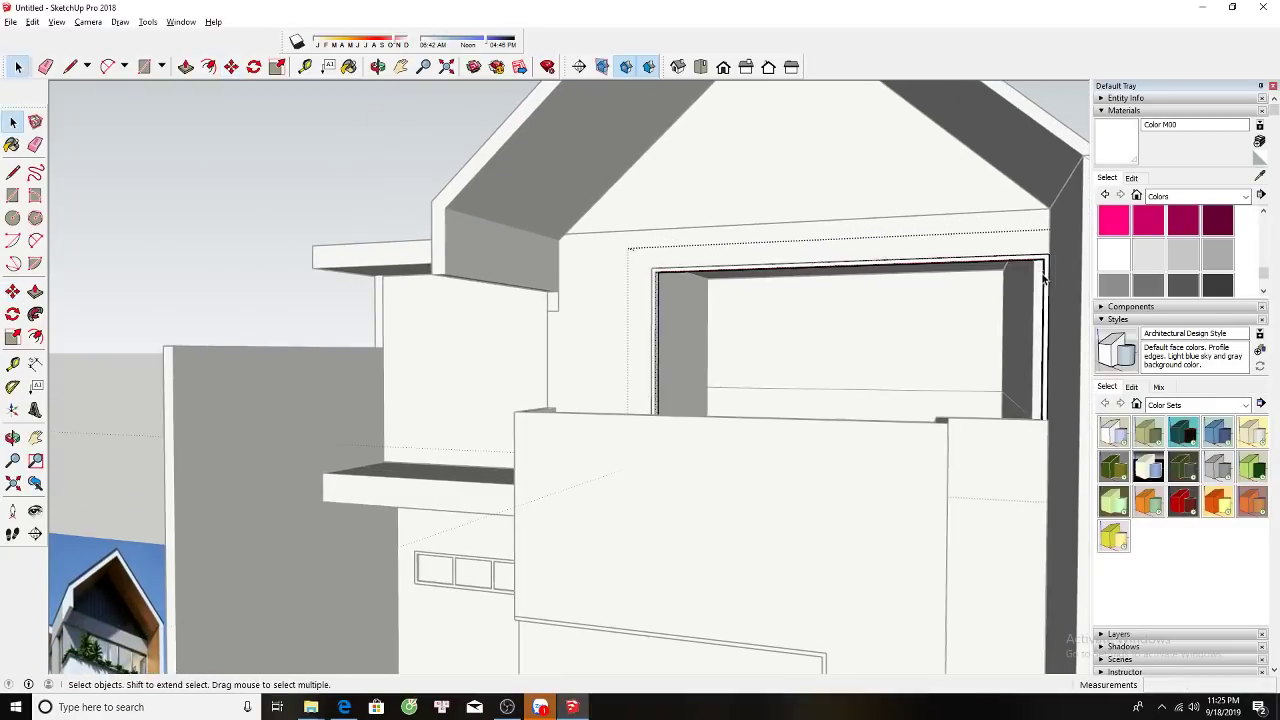
scroll(1058, 296, "up", 2)
scroll(1058, 296, "up", 3)
Copy the left frame piece to the window's right edge and array it /4 into four divisions.
key("m")
key("space")
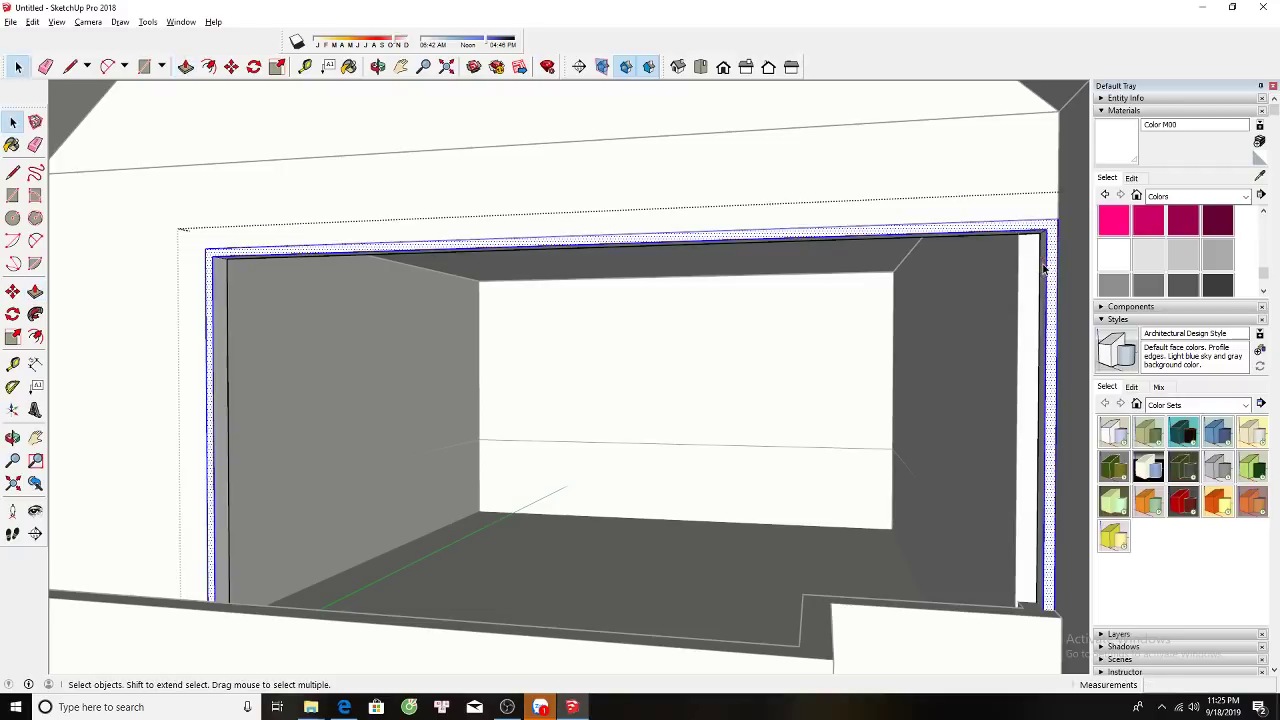
key("p")
key("space")
scroll(457, 301, "down", 2)
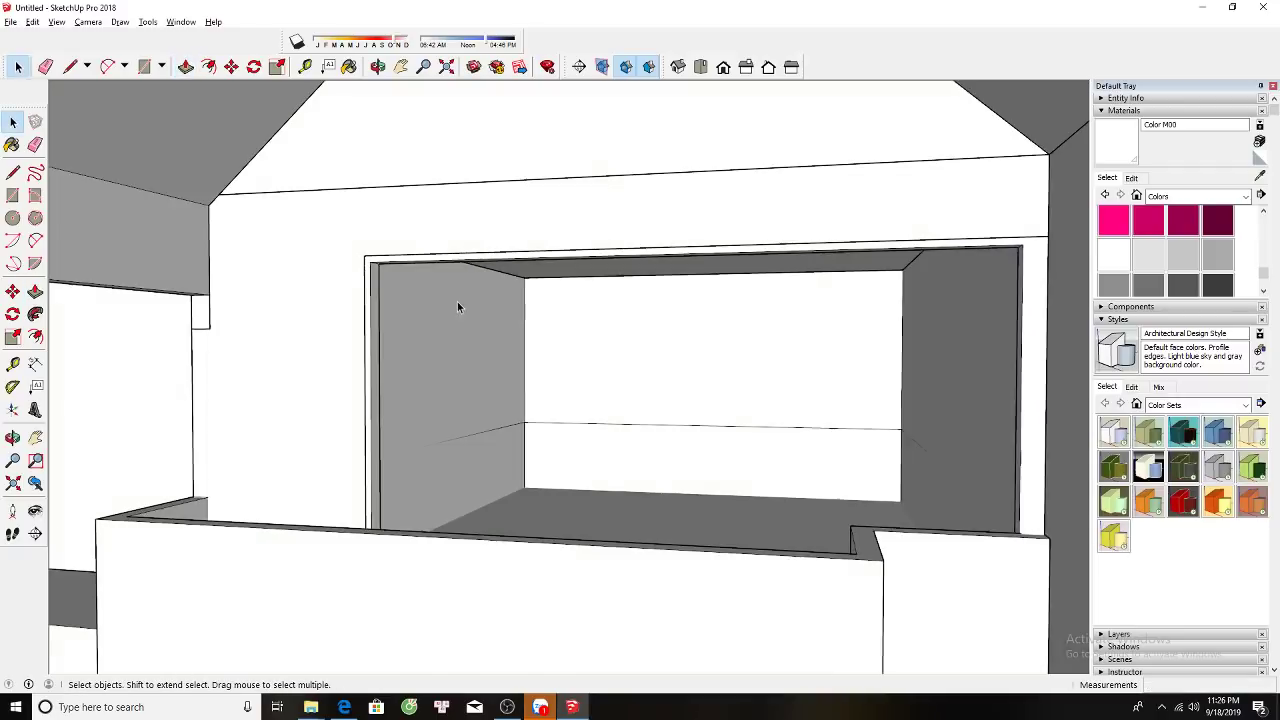
scroll(325, 283, "up", 3)
scroll(325, 283, "down", 2)
key("m")
key("ctrl")
left_click(337, 267)
scroll(337, 267, "up", 2)
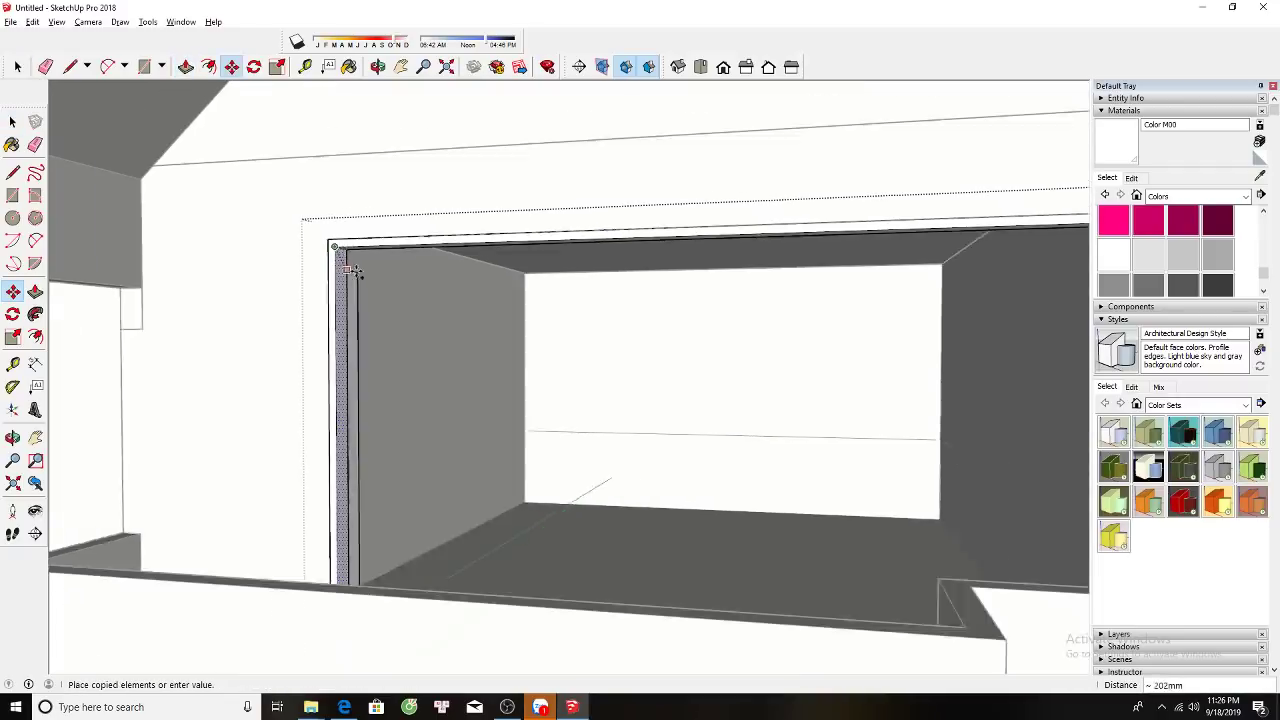
scroll(600, 260, "up", 2)
left_click(925, 242)
type("/4")
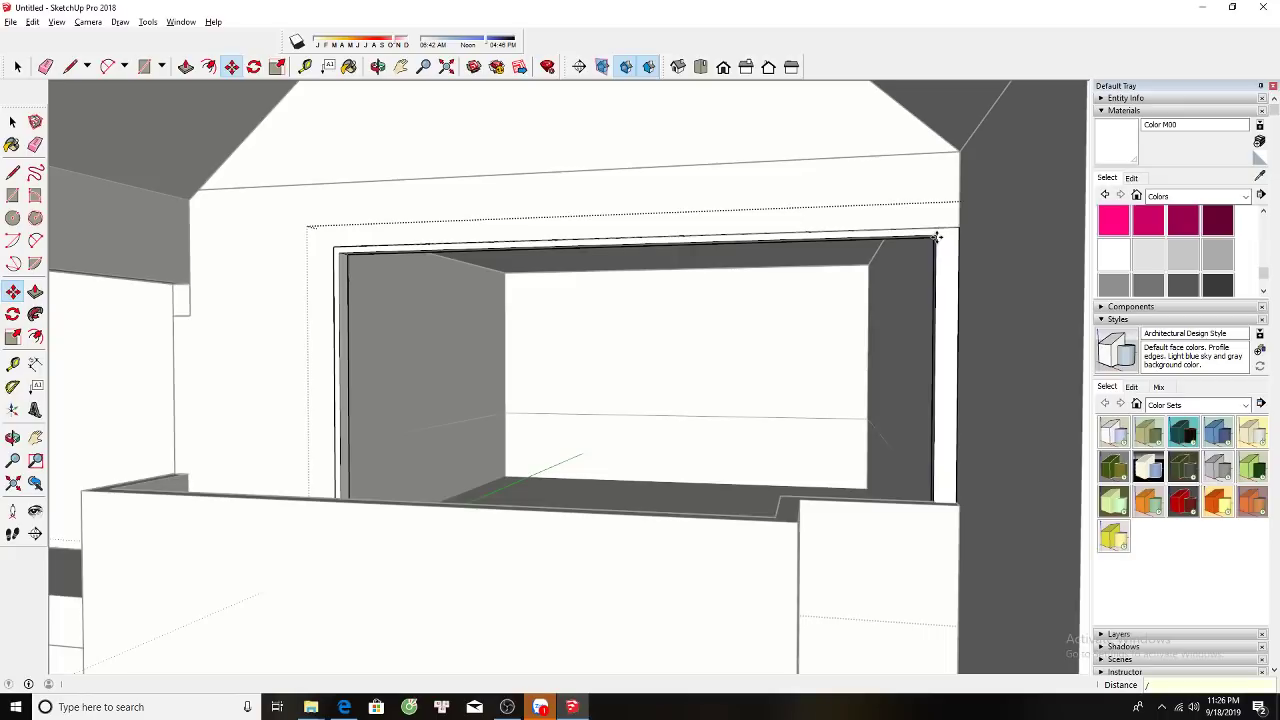
key("Return")
Push/Pull the first two mullions down to 25mm thickness.
key("space")
scroll(442, 410, "down", 1)
scroll(523, 371, "up", 3)
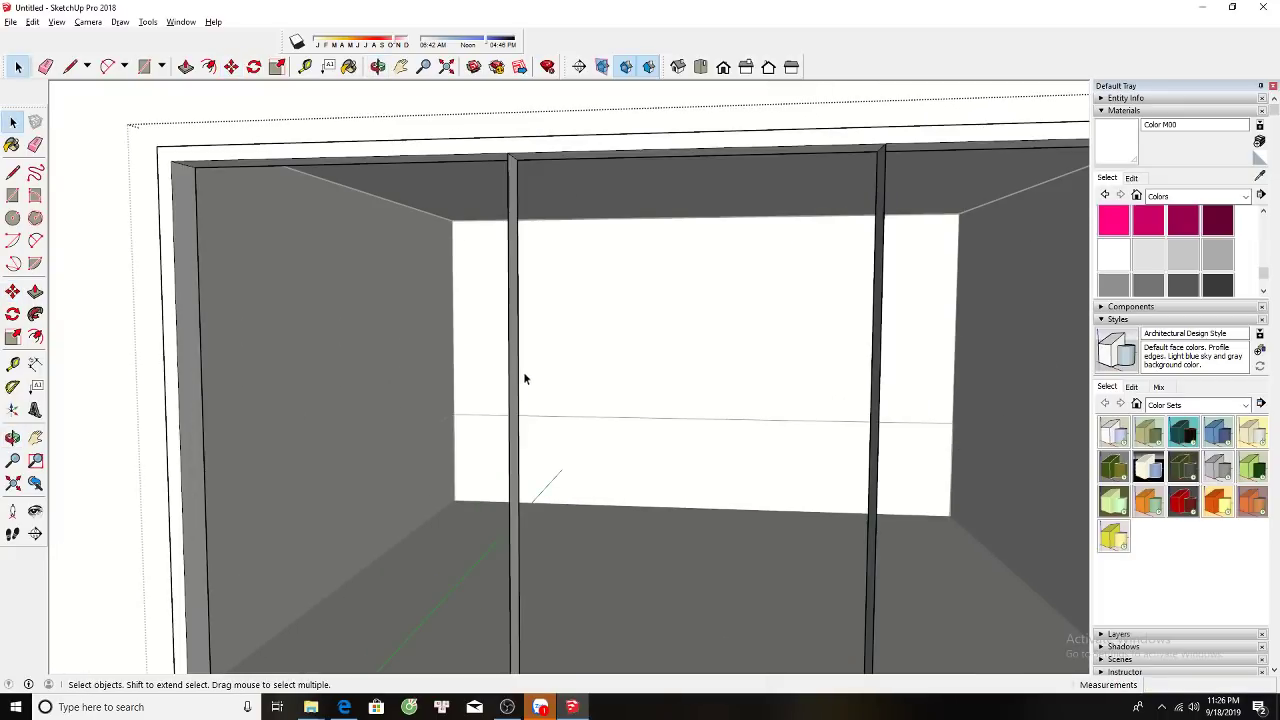
key("p")
left_click(516, 381)
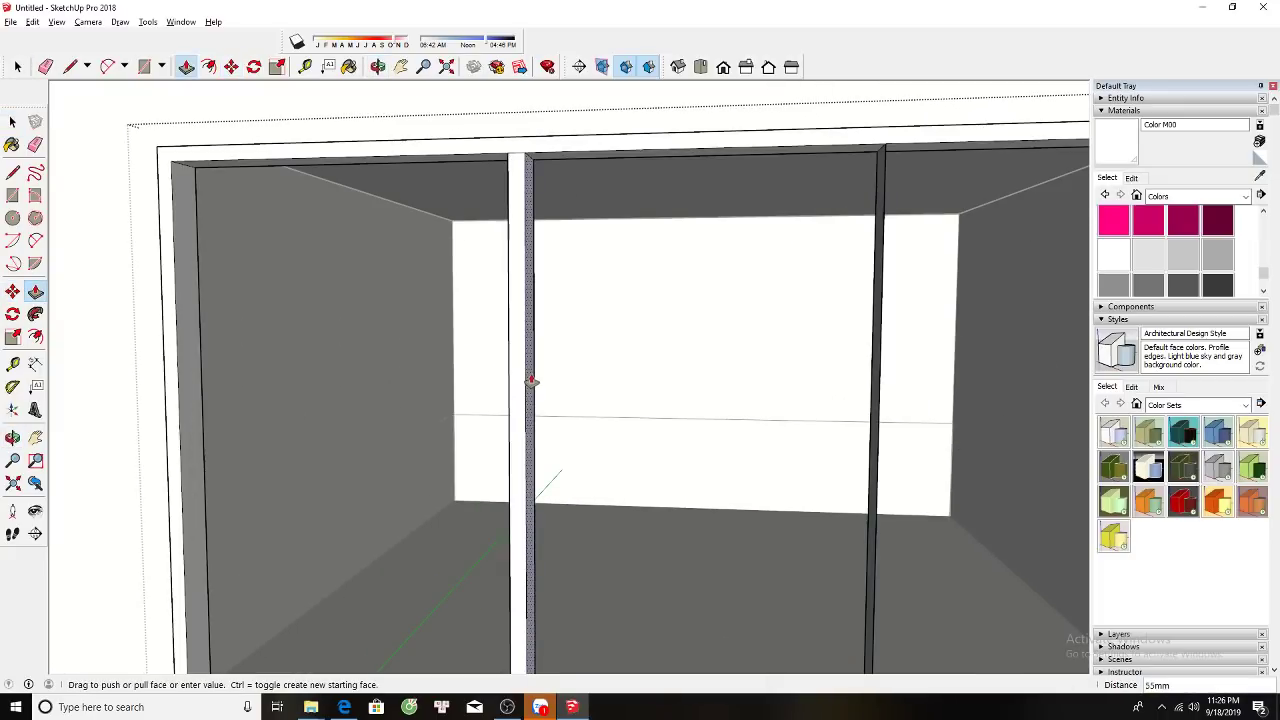
type("25")
key("Return")
middle_click_drag(532, 381, 614, 383, "shift")
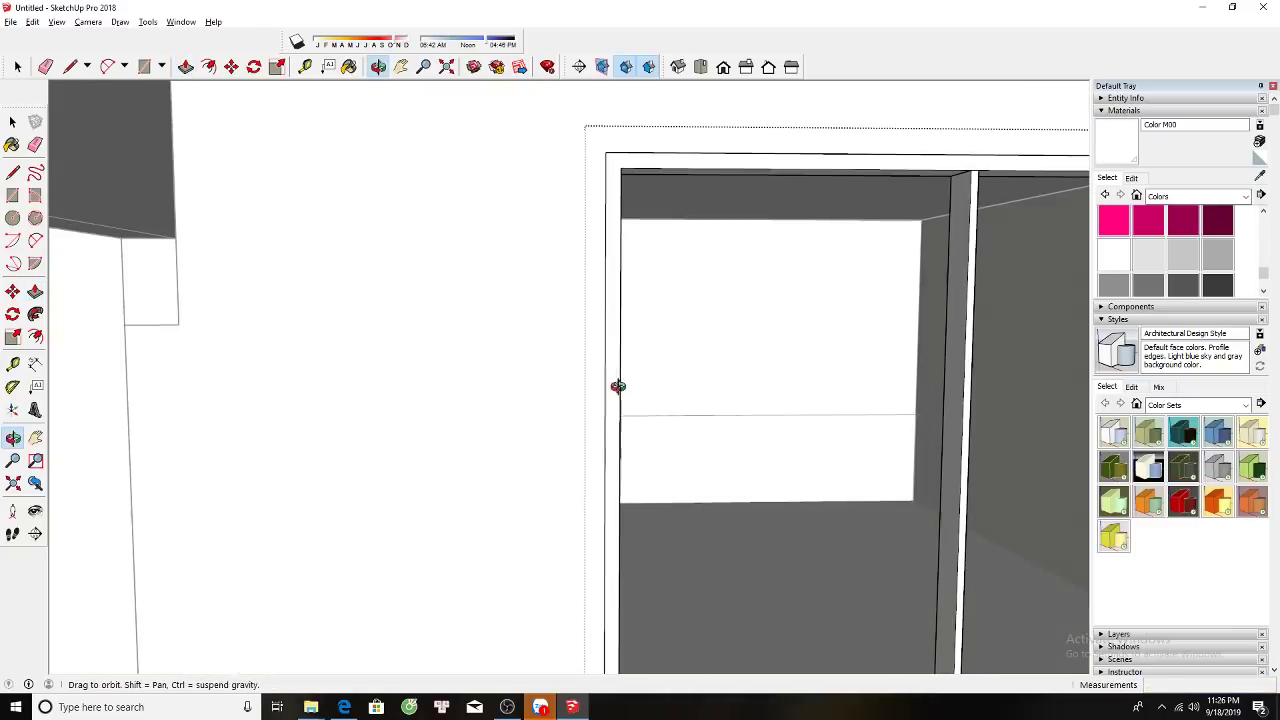
left_click(929, 446)
type("25")
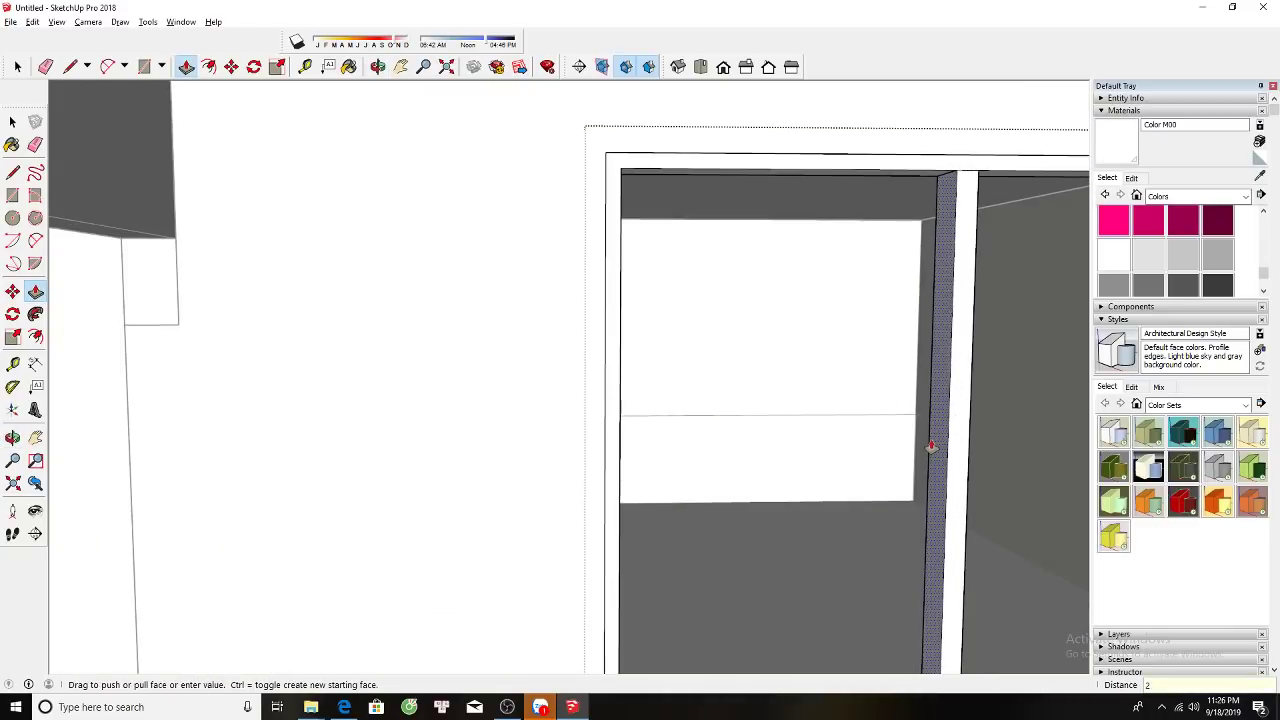
key("Return")
scroll(935, 450, "down", 2)
scroll(975, 452, "up", 1)
Thin the remaining mullions to 25mm as well.
left_click(975, 452)
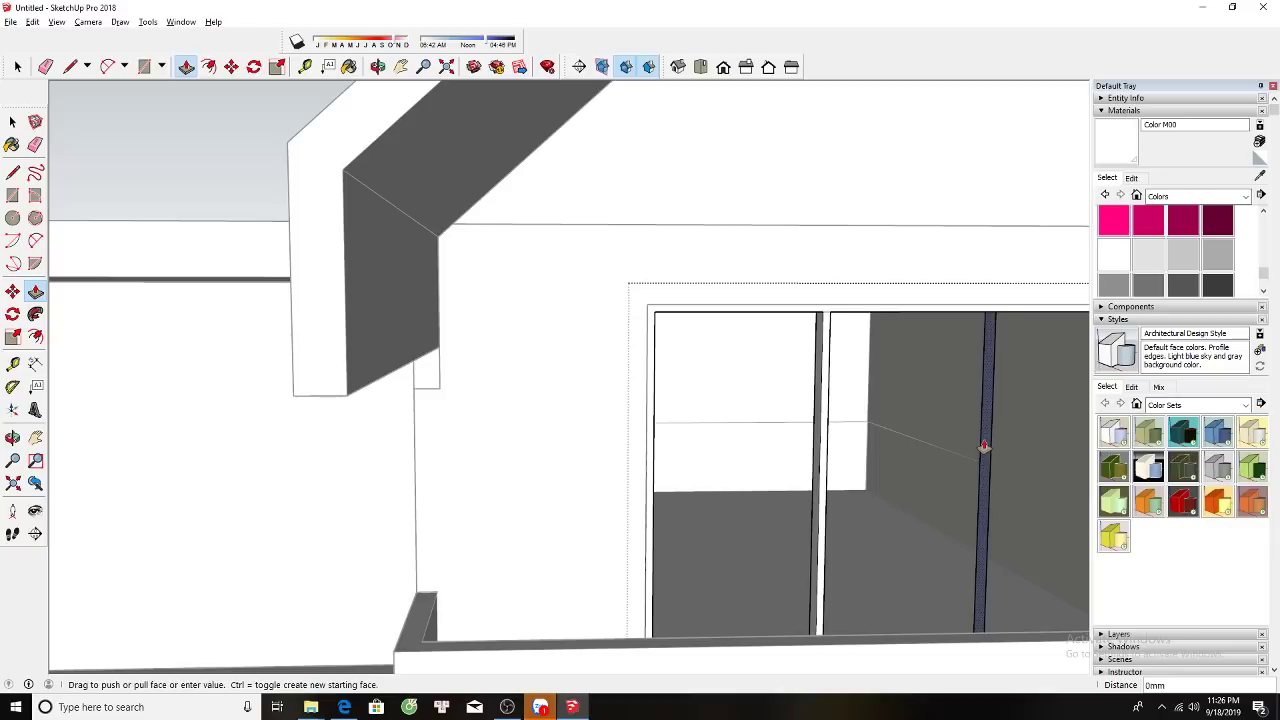
middle_click_drag(968, 452, 657, 414)
left_click(653, 413)
type("25")
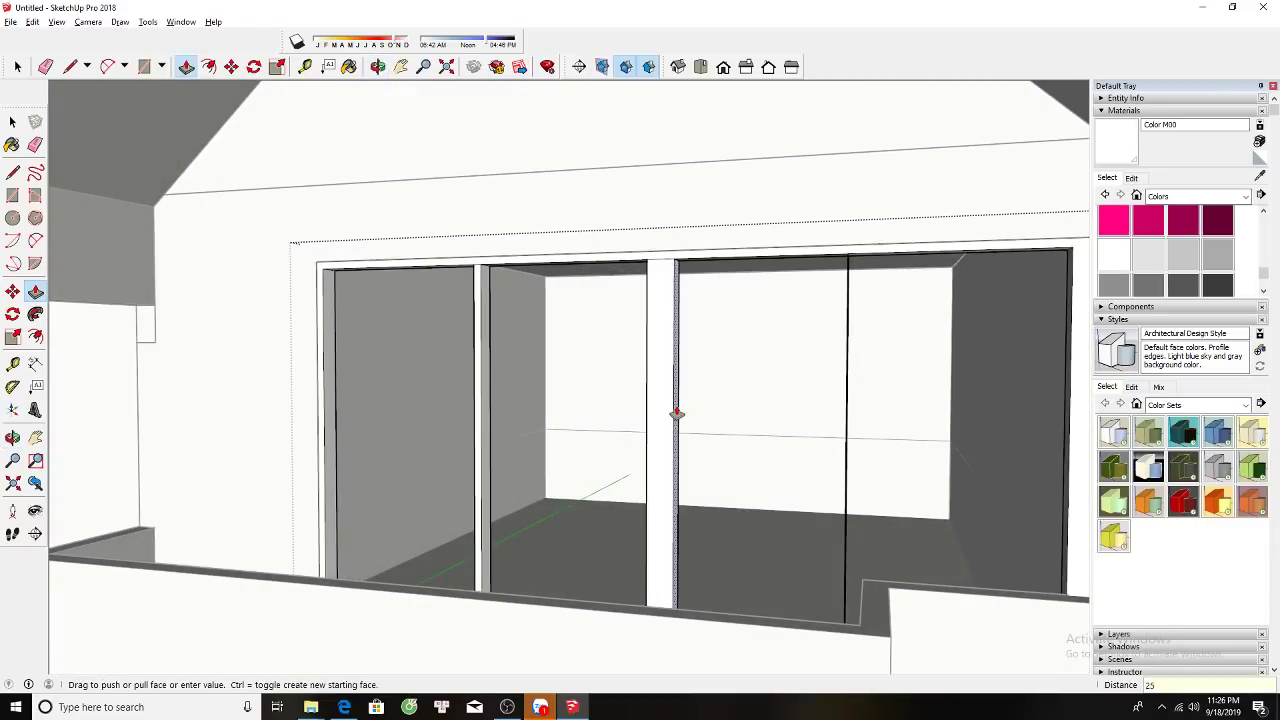
key("Return")
mouse_move(780, 443)
middle_mouse_down()
mouse_move(977, 453)
mouse_move(823, 460)
middle_mouse_up()
left_click(976, 452)
left_click(966, 455)
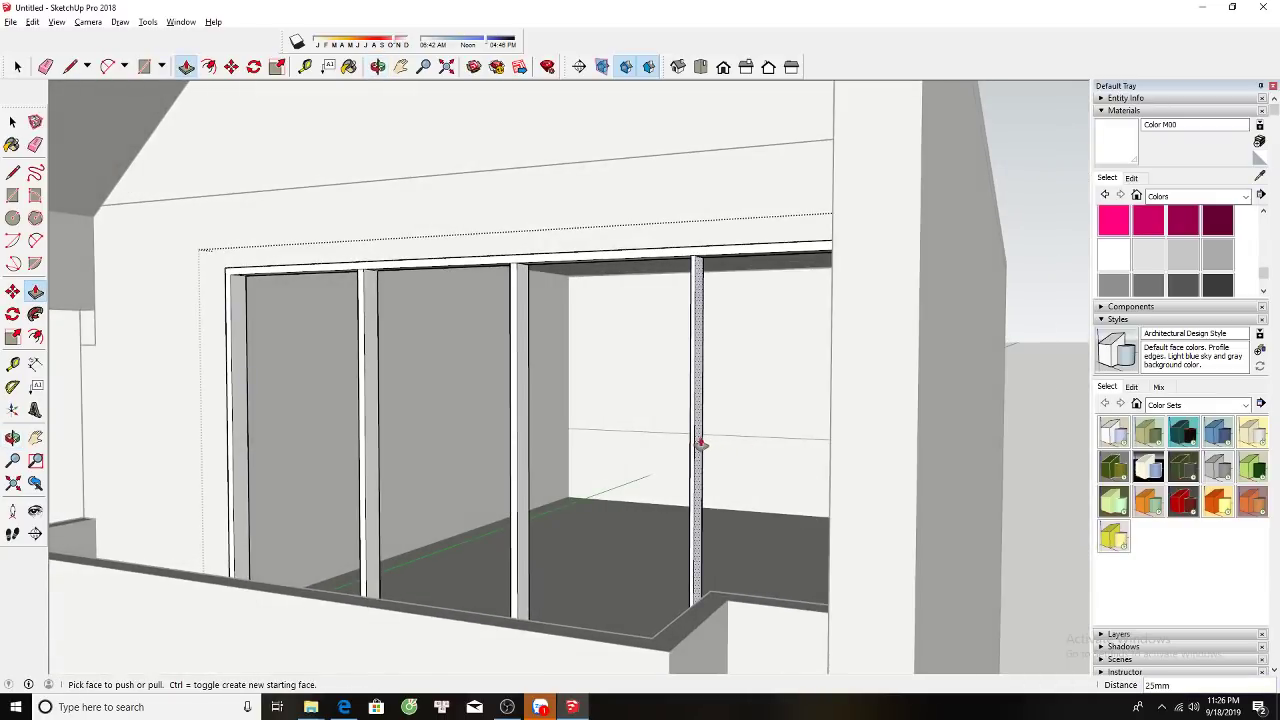
left_click(712, 443)
type("25")
key("Return")
middle_click_drag(712, 443, 757, 434)
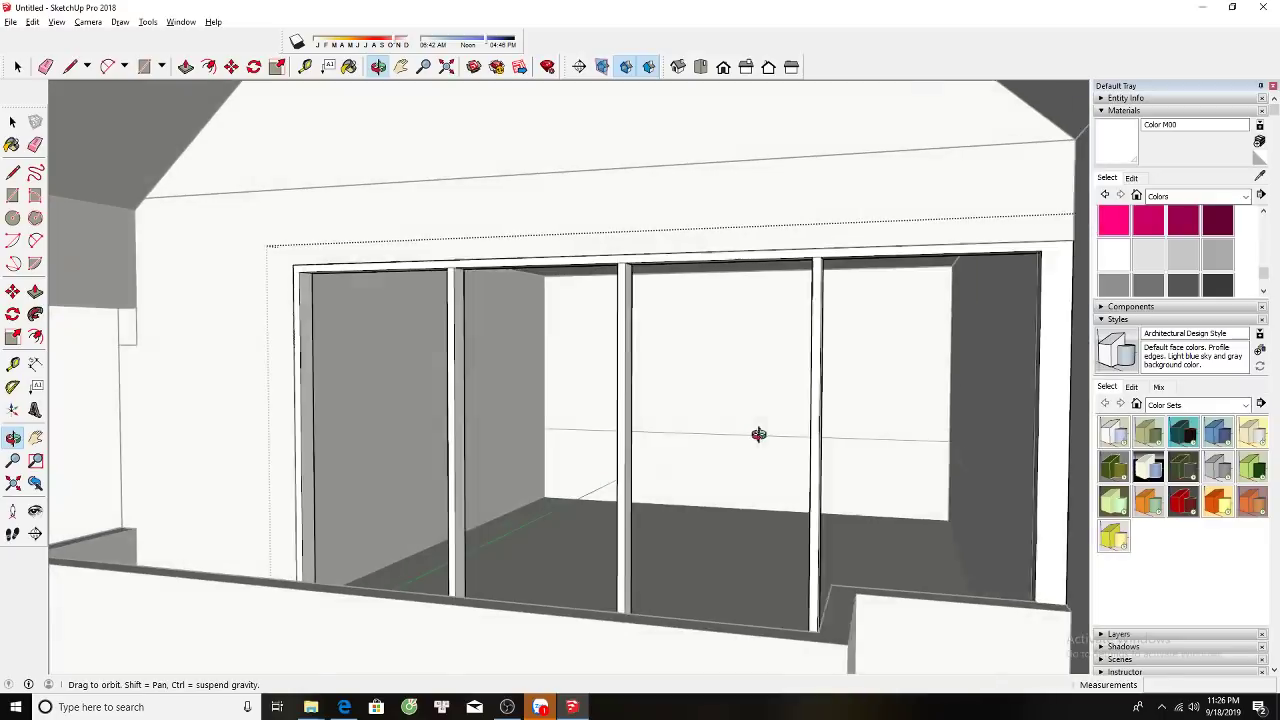
key("space")
key("e")
scroll(840, 247, "up", 2)
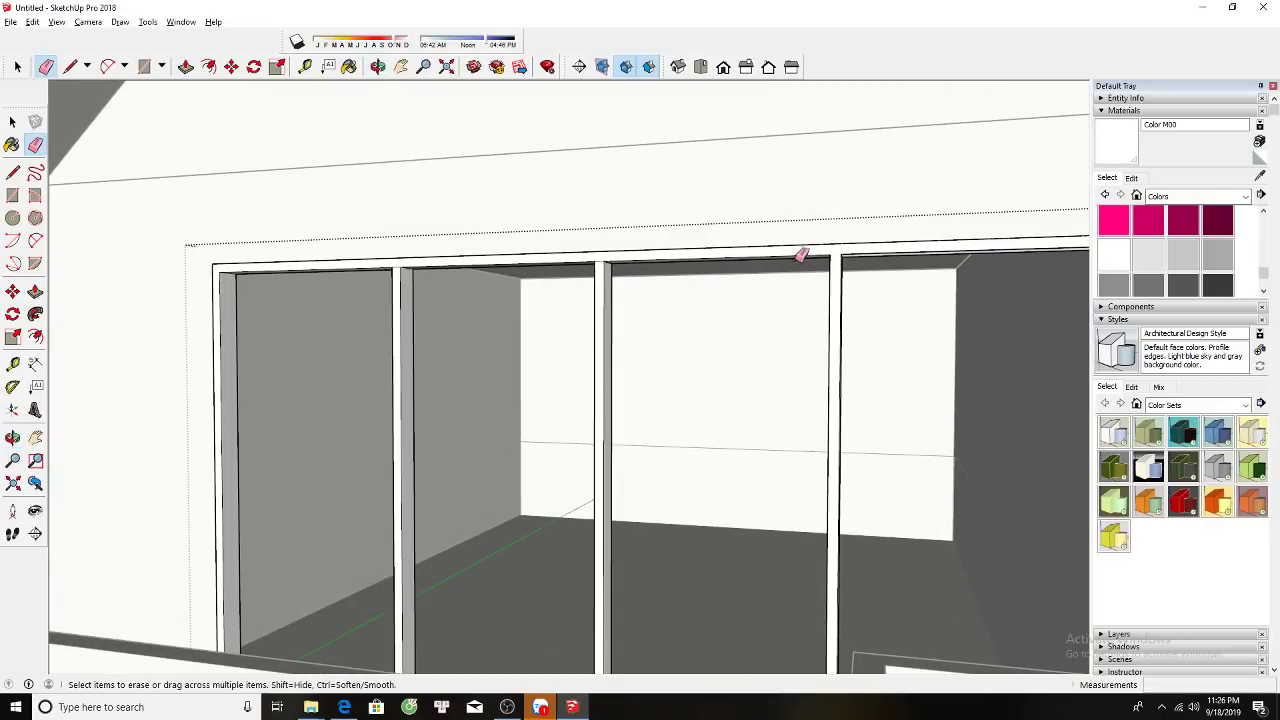
Start a rectangle for the first glass pane in the upper-floor window opening.
scroll(700, 345, "down", 5)
key("space")
scroll(712, 347, "down", 5)
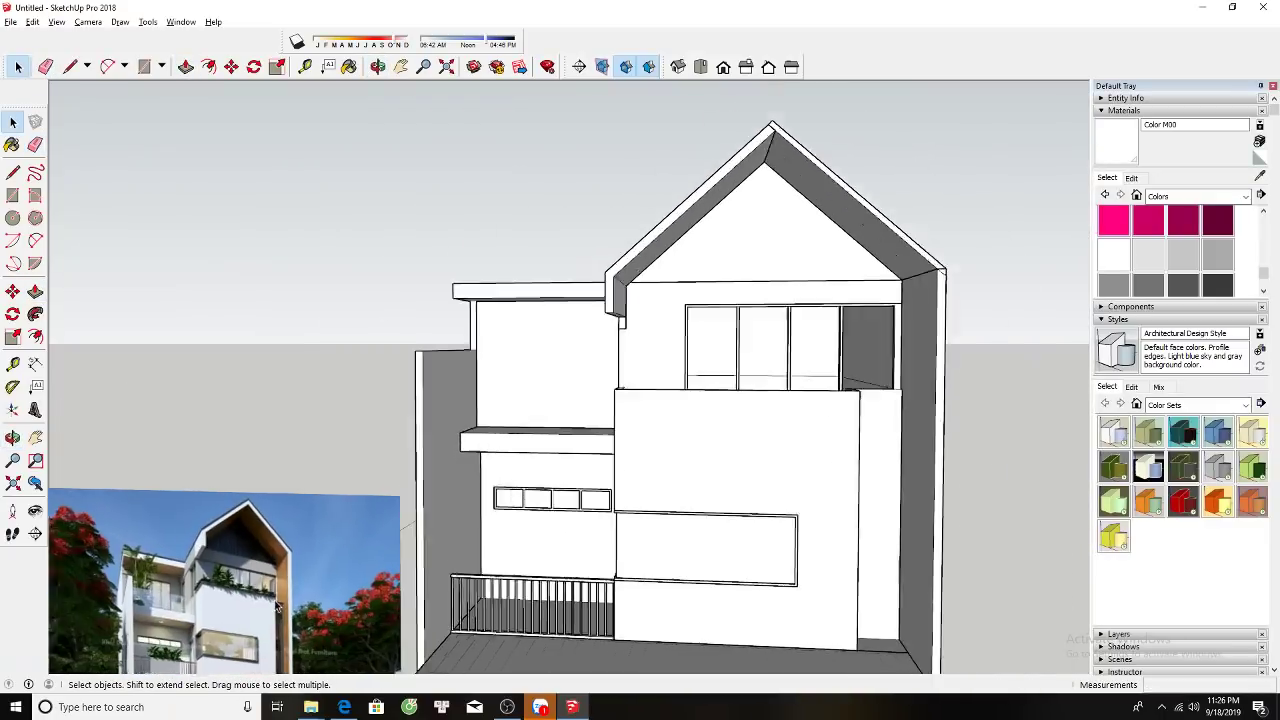
scroll(312, 525, "up", 4)
scroll(312, 525, "down", 2)
middle_click_drag(312, 518, 543, 391)
scroll(543, 391, "up", 3)
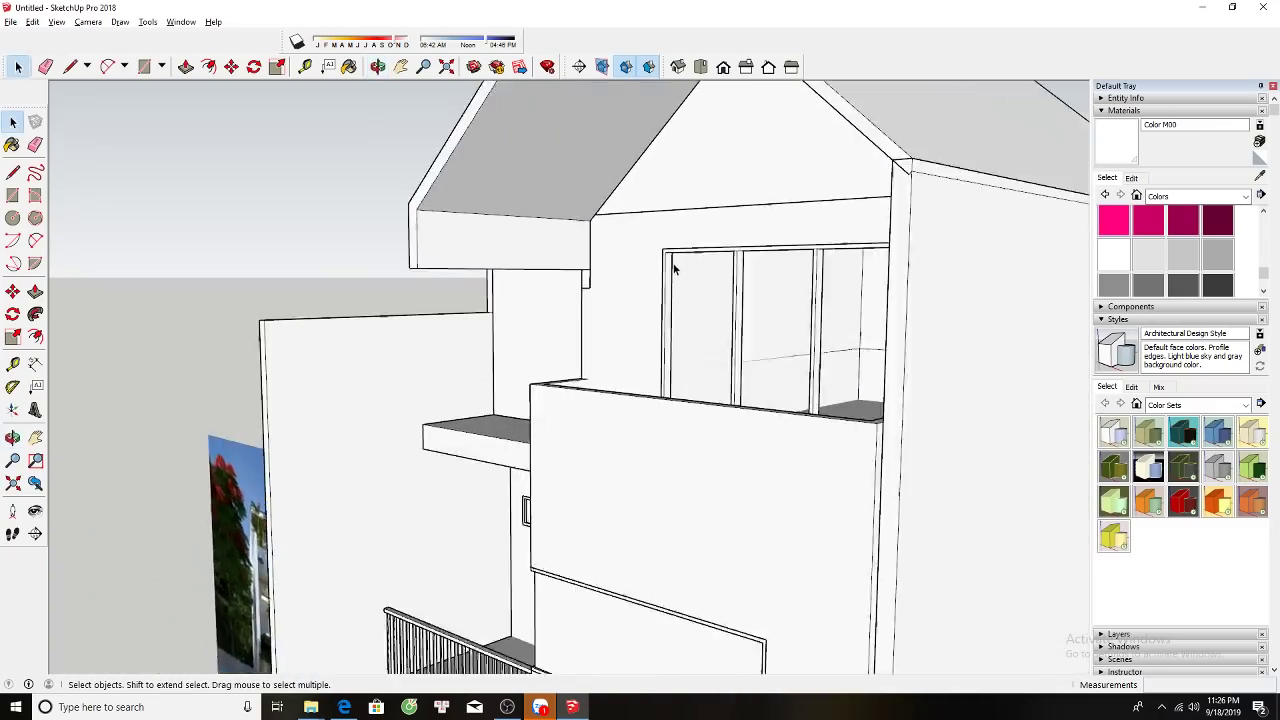
scroll(686, 206, "up", 3)
key("r")
left_click(692, 203)
scroll(672, 234, "down", 3)
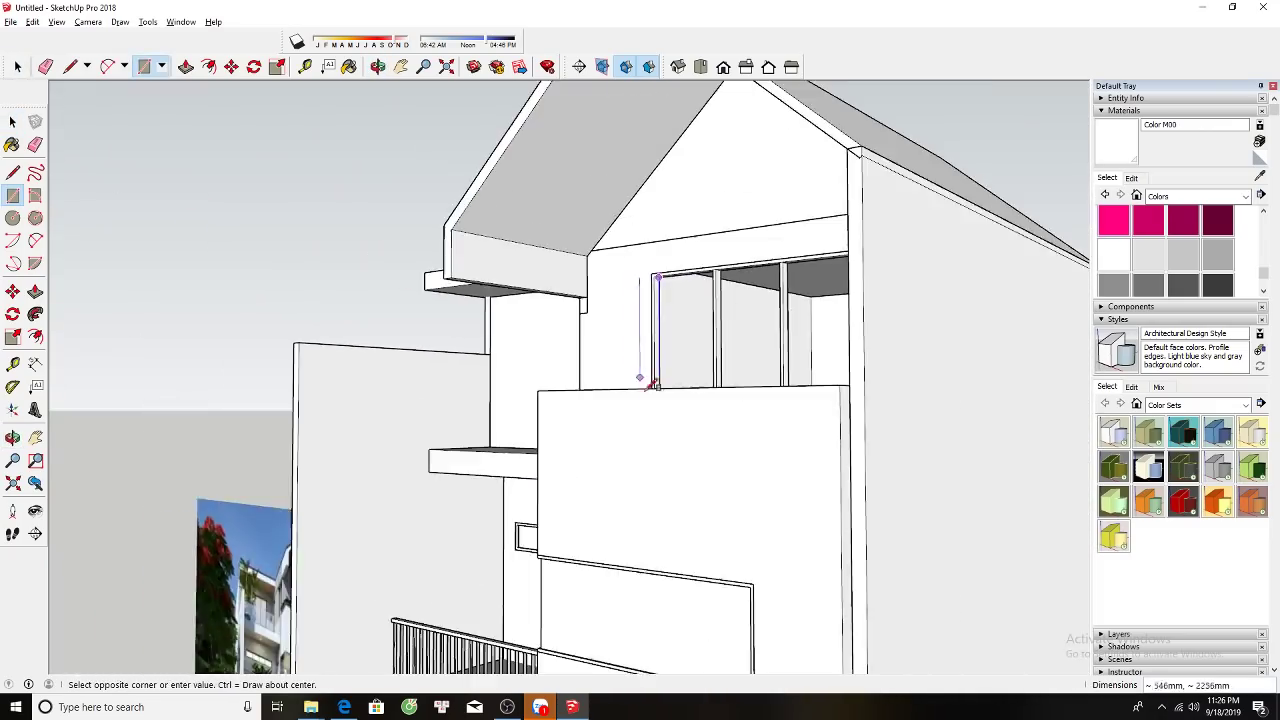
scroll(646, 374, "down", 3)
middle_click_drag(646, 374, 699, 325)
scroll(699, 325, "up", 2)
scroll(850, 386, "up", 3)
mouse_move(850, 386)
middle_mouse_down()
mouse_move(826, 486)
mouse_move(847, 442)
mouse_move(711, 197)
mouse_move(957, 567)
mouse_move(851, 477)
mouse_move(714, 257)
mouse_move(723, 414)
mouse_move(669, 288)
middle_mouse_up()
scroll(860, 457, "up", 4)
scroll(826, 509, "up", 2)
scroll(717, 394, "down", 3)
Select the four upper window glass panes and push them 50 mm back into the wall.
scroll(717, 303, "down", 2)
key("space")
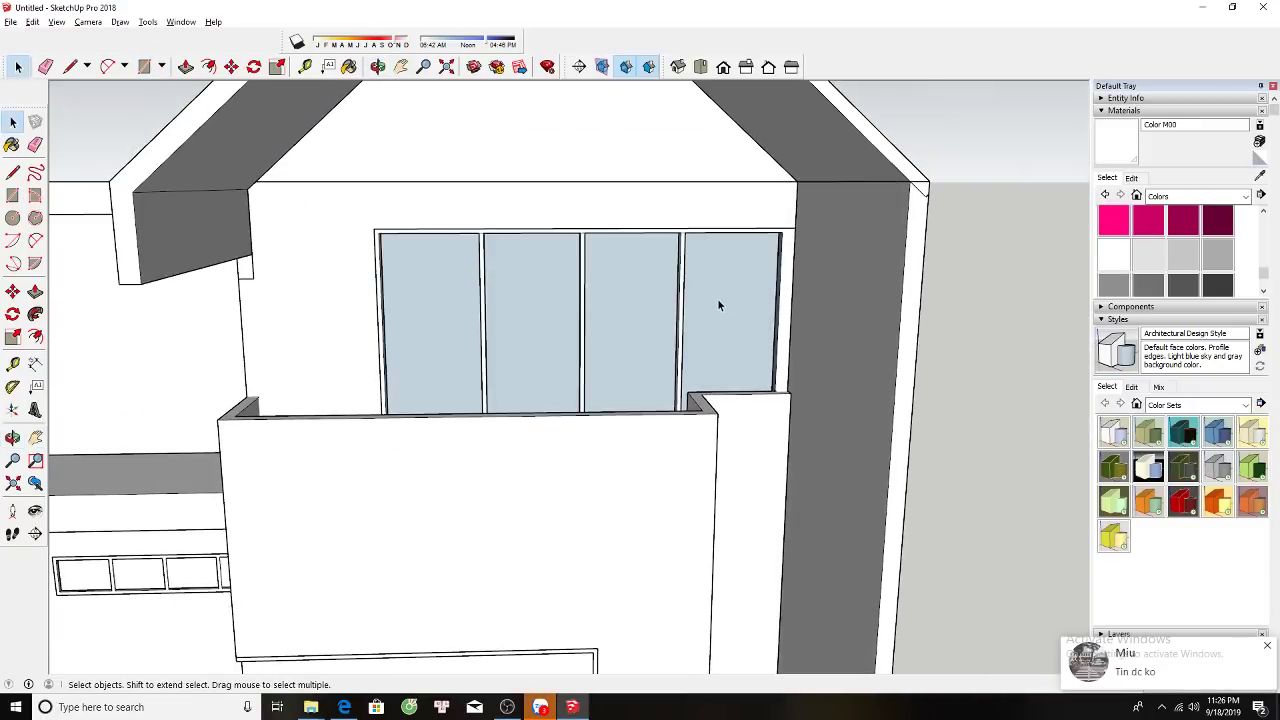
left_click(717, 303)
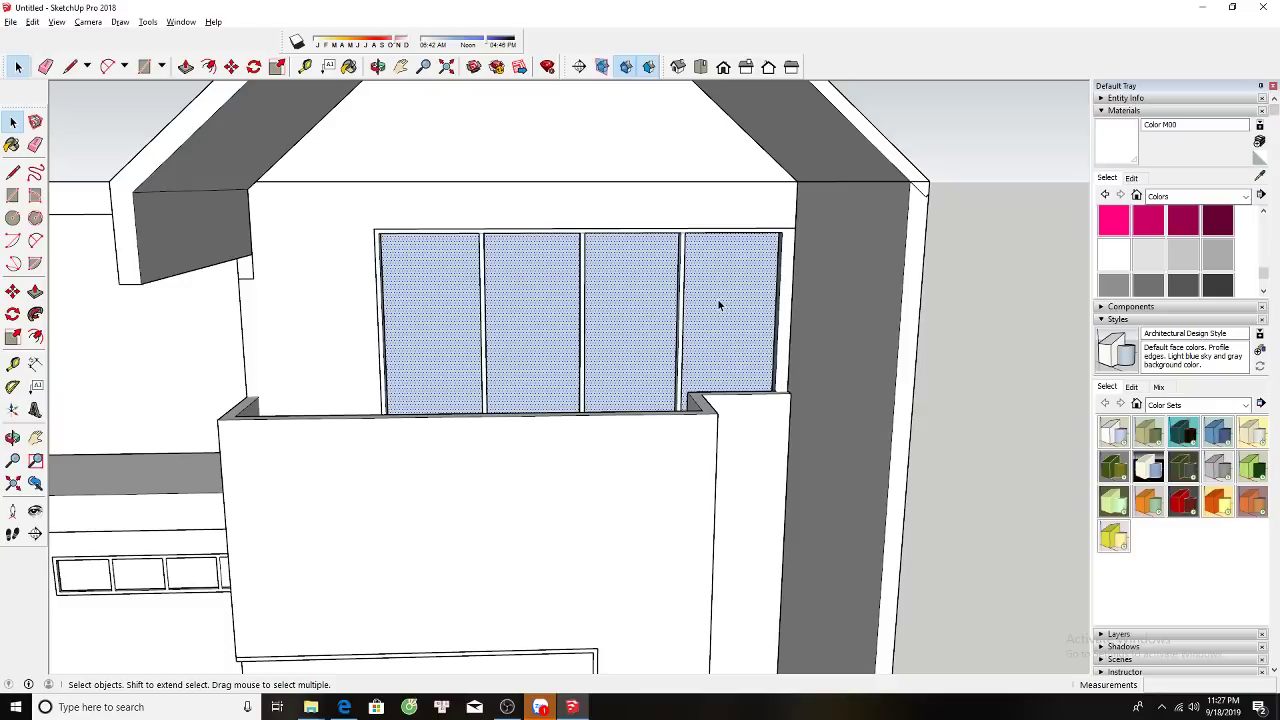
mouse_move(706, 300)
middle_mouse_down()
mouse_move(615, 361)
mouse_move(666, 317)
middle_mouse_up()
scroll(615, 361, "down", 3)
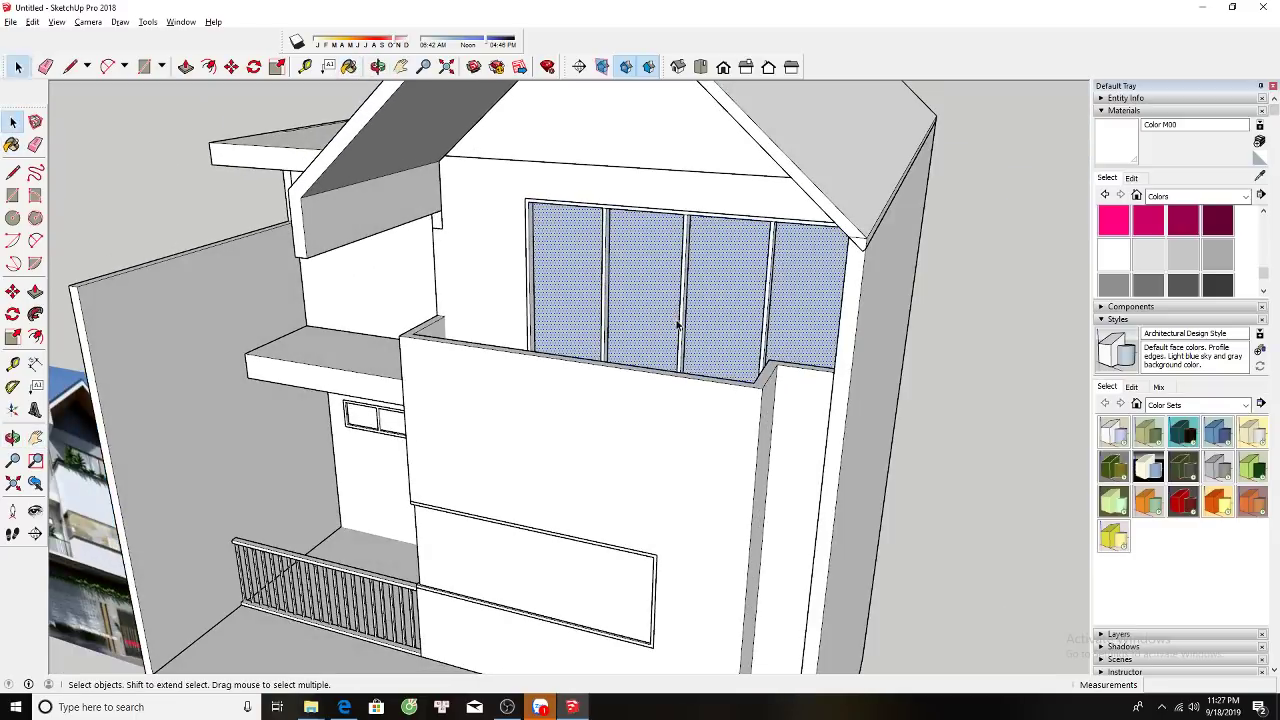
scroll(600, 356, "down", 1)
scroll(600, 356, "up", 3)
scroll(620, 300, "down", 3)
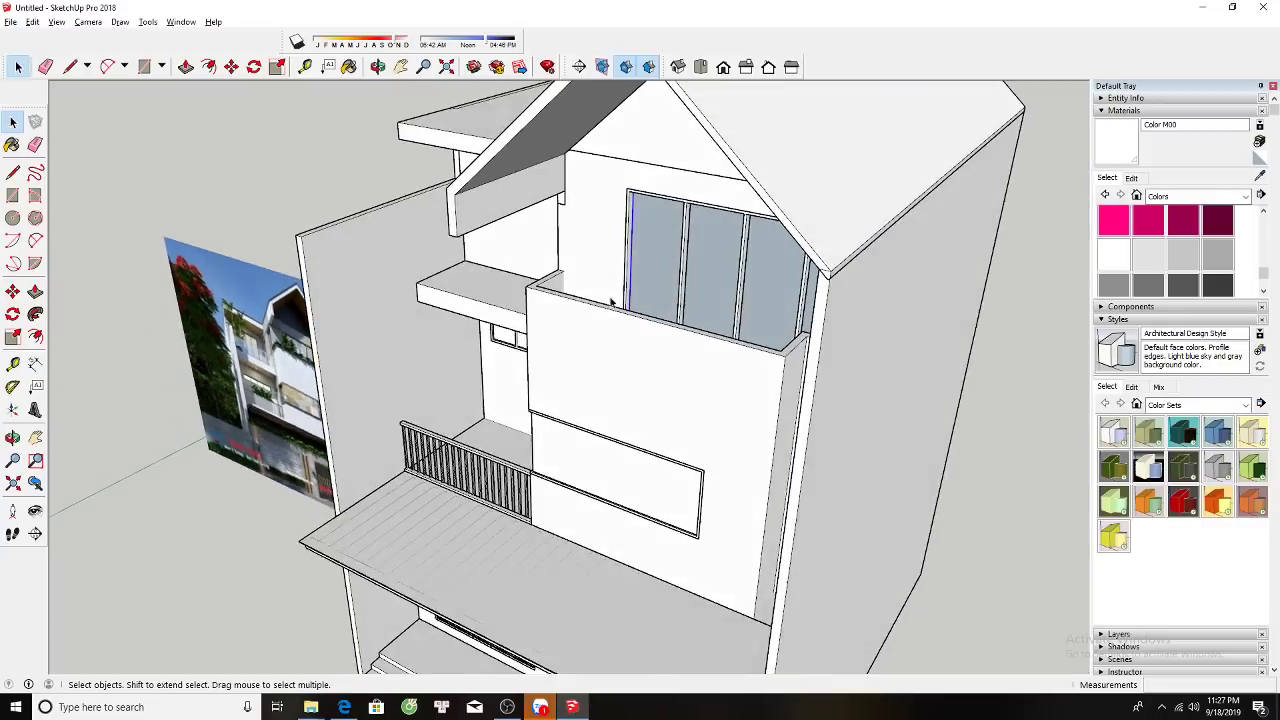
scroll(662, 258, "up", 2)
key("p")
scroll(640, 270, "up", 2)
scroll(634, 274, "up", 2)
left_click(634, 271)
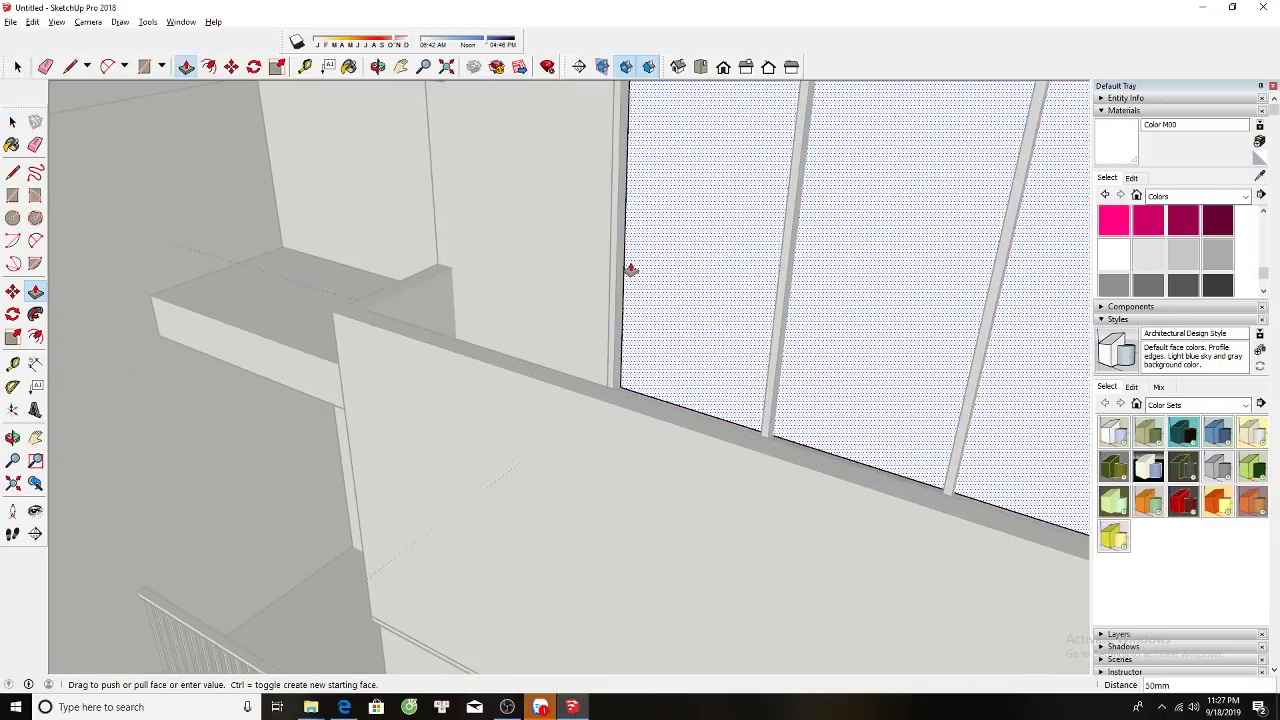
scroll(674, 294, "down", 1)
Pan and zoom out to compare the whole house against the reference photo from the front.
key("space")
scroll(591, 389, "down", 4)
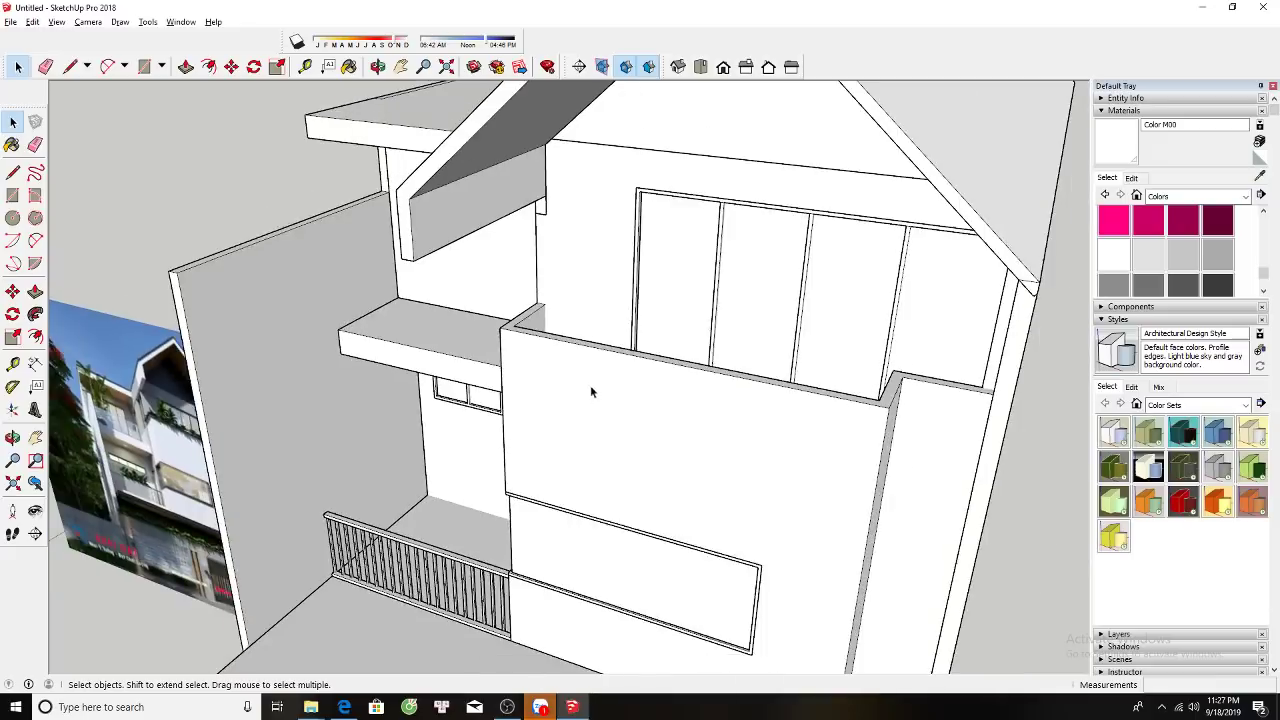
scroll(734, 289, "up", 1)
mouse_move(734, 289)
middle_mouse_down("shift")
mouse_move(691, 344)
mouse_move(595, 402)
middle_mouse_up("shift")
scroll(691, 344, "down", 3)
scroll(680, 340, "up", 2)
scroll(664, 338, "down", 2)
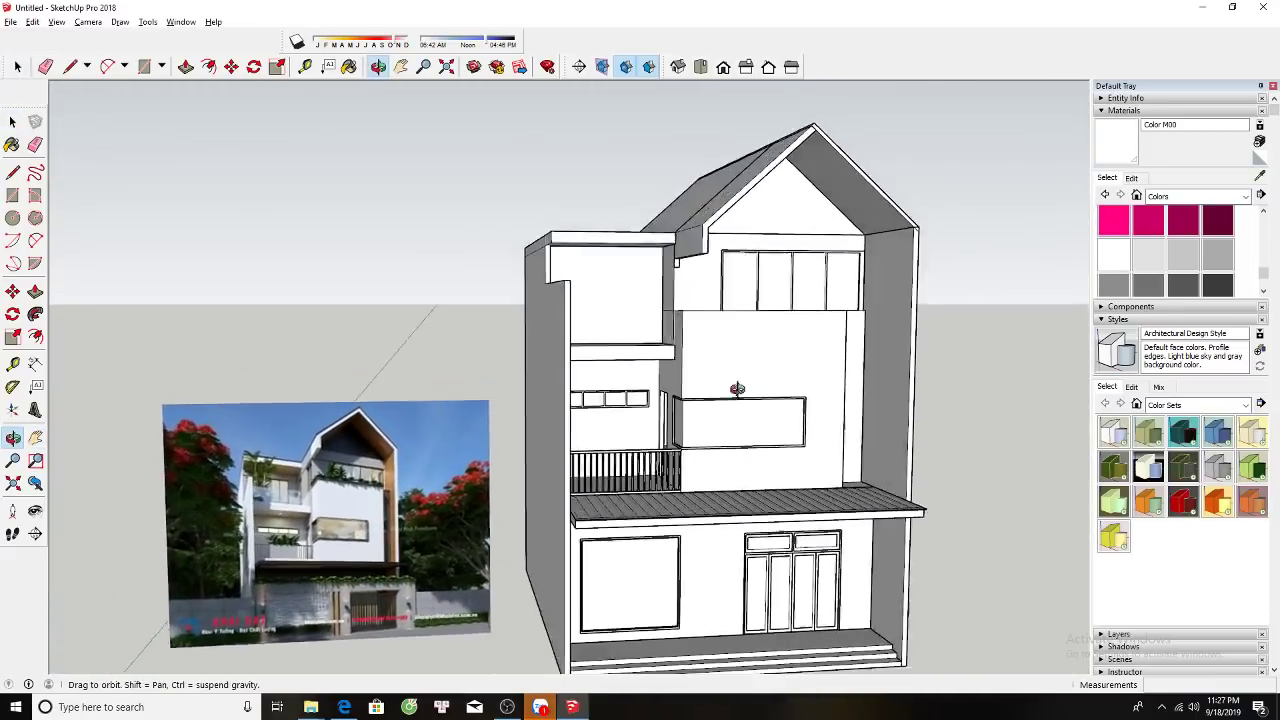
scroll(170, 497, "up", 3)
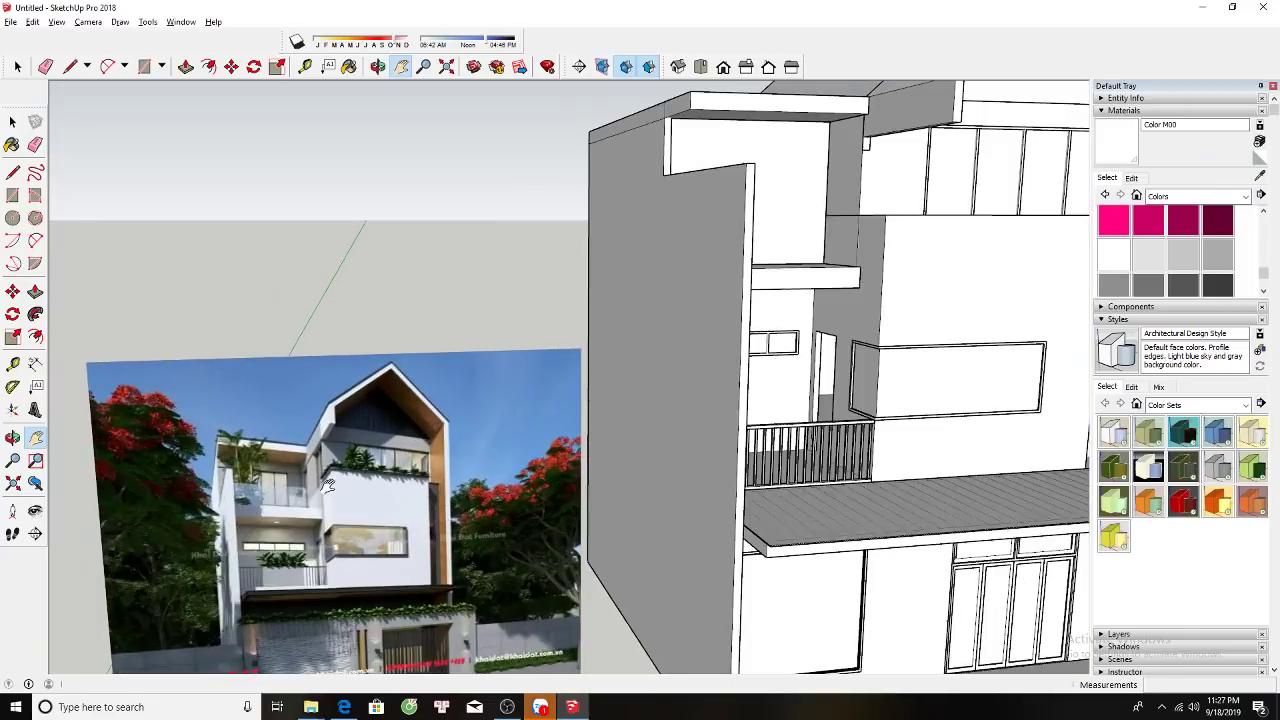
scroll(320, 490, "up", 2)
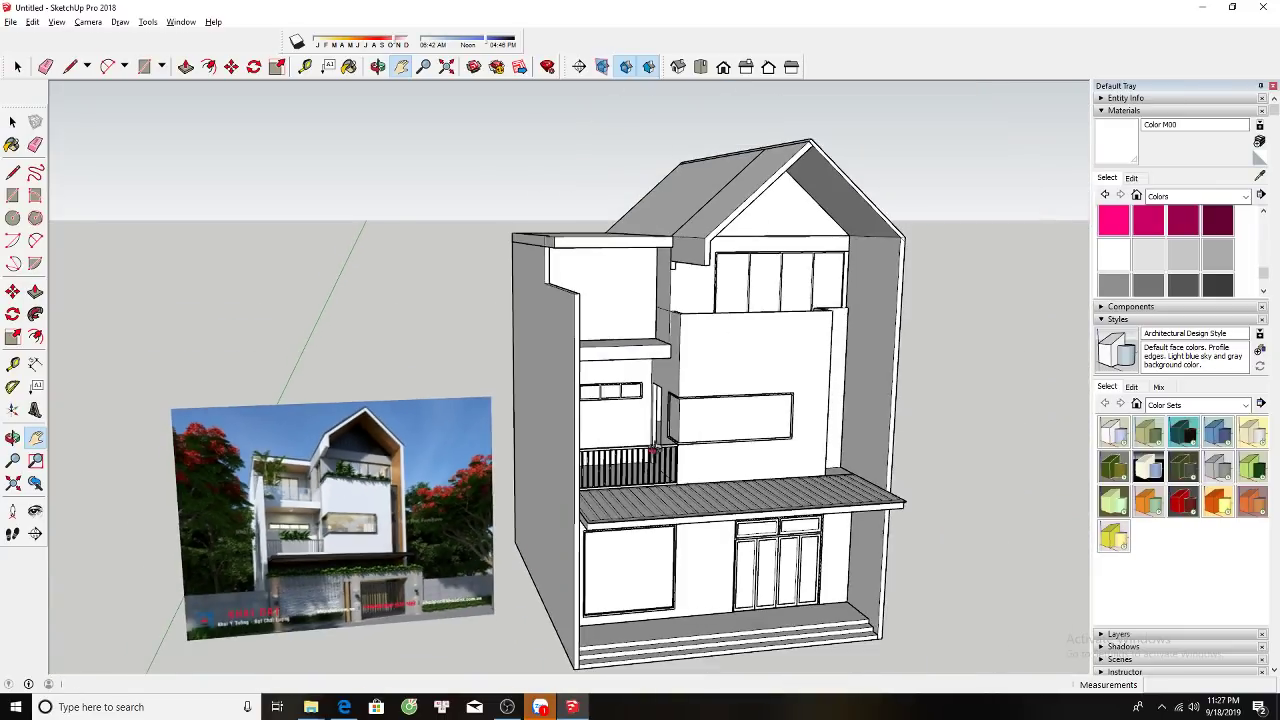
key("space")
scroll(592, 283, "up", 2)
Draw a vertical divider line down the upper panel and copy it alongside.
key("l")
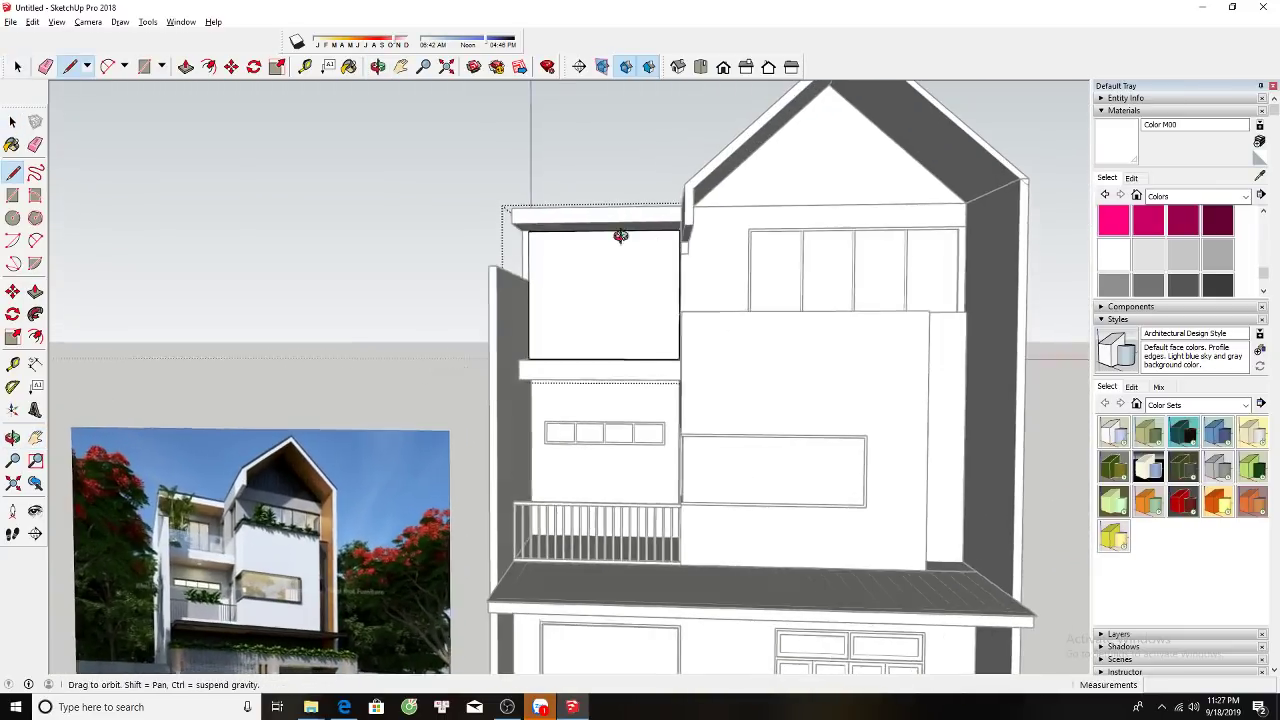
scroll(614, 234, "up", 2)
left_click(603, 230)
mouse_move(603, 245)
middle_mouse_down()
mouse_move(600, 303)
mouse_move(609, 294)
middle_mouse_up()
left_click(603, 357)
key("space")
key("m")
key("ctrl")
left_click(603, 301)
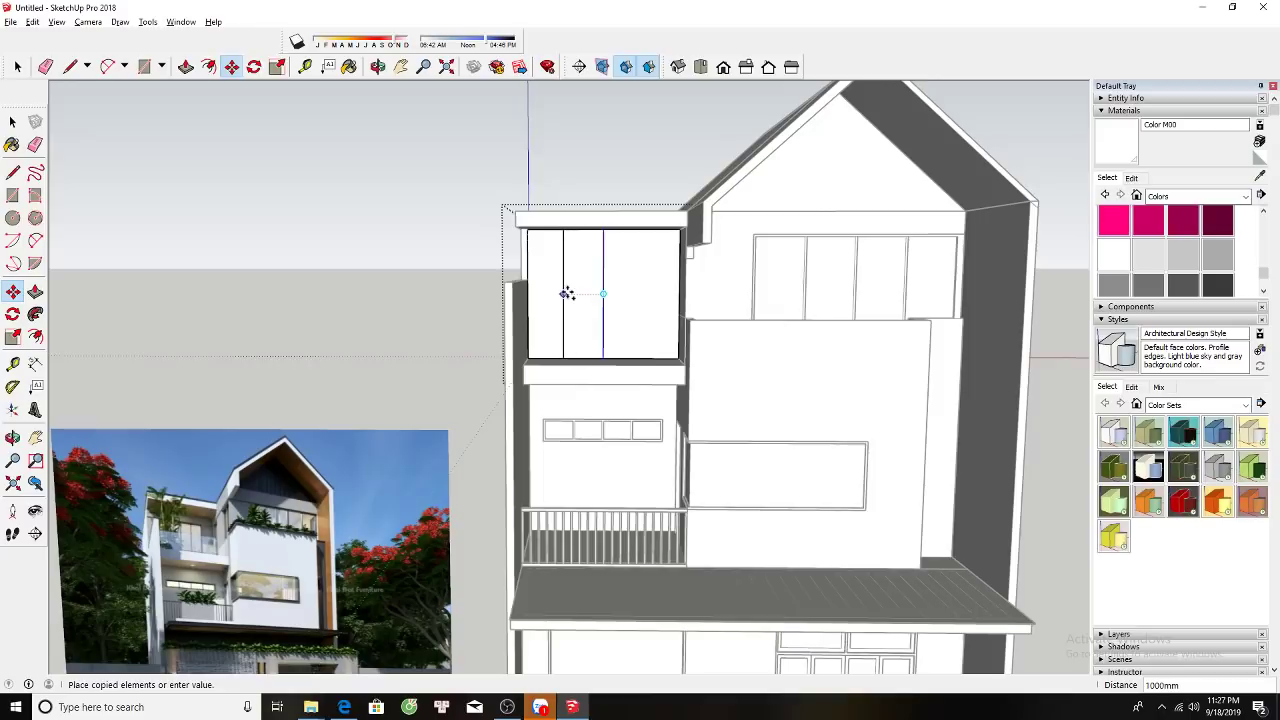
left_click(563, 290)
key("space")
Shift the divider line and the narrow strip to the right into position.
left_click(574, 294)
scroll(574, 294, "up", 2)
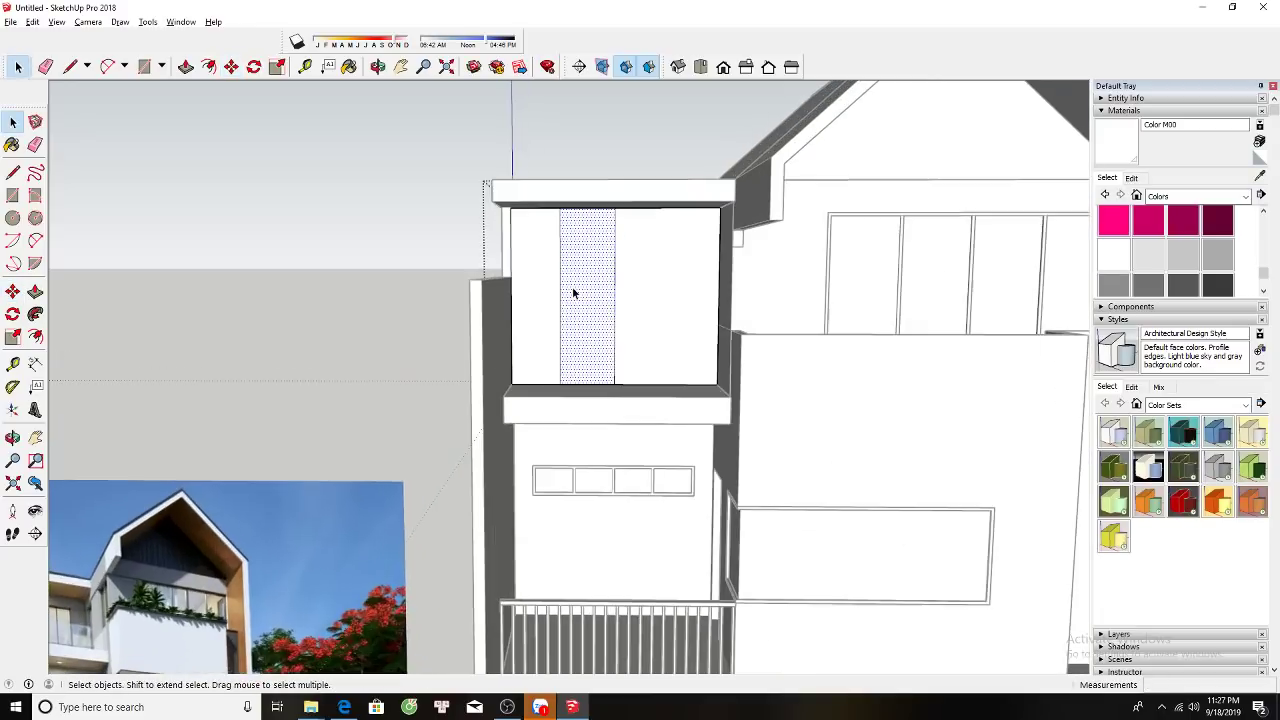
left_click(561, 290)
key("m")
left_click_drag(559, 283, 566, 283)
key("space")
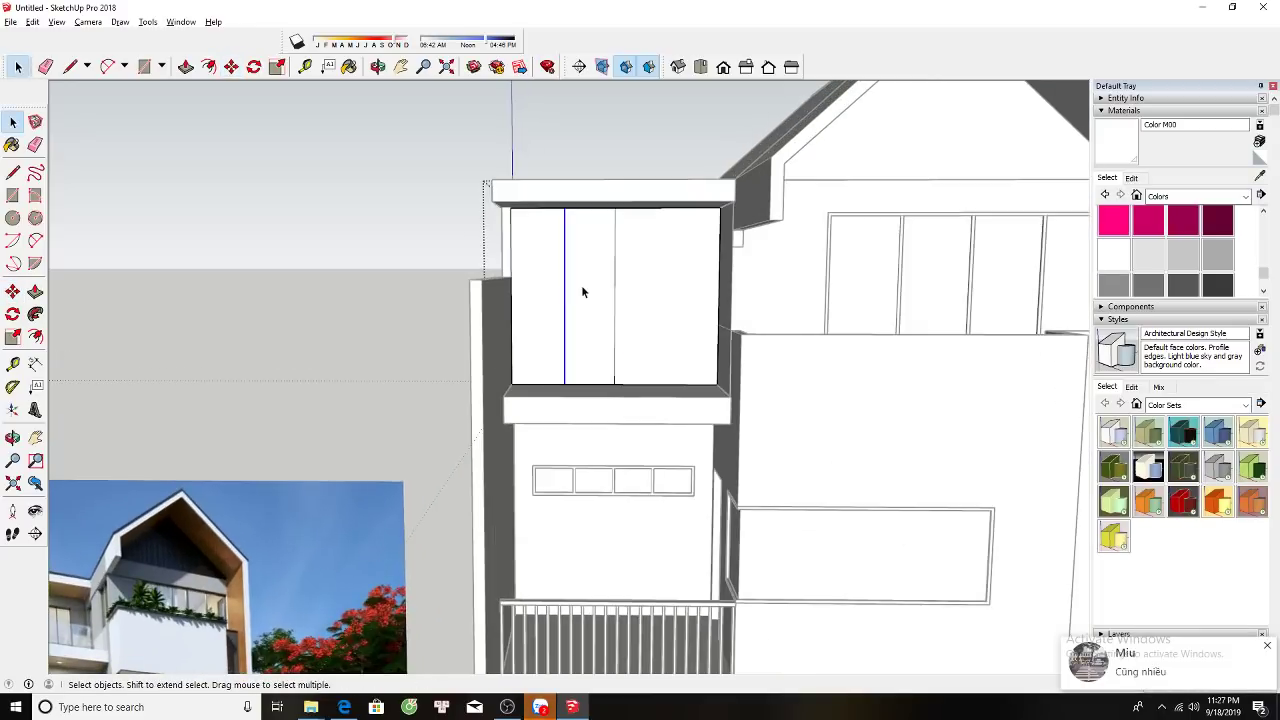
left_click(581, 285)
key("m")
left_click(559, 283)
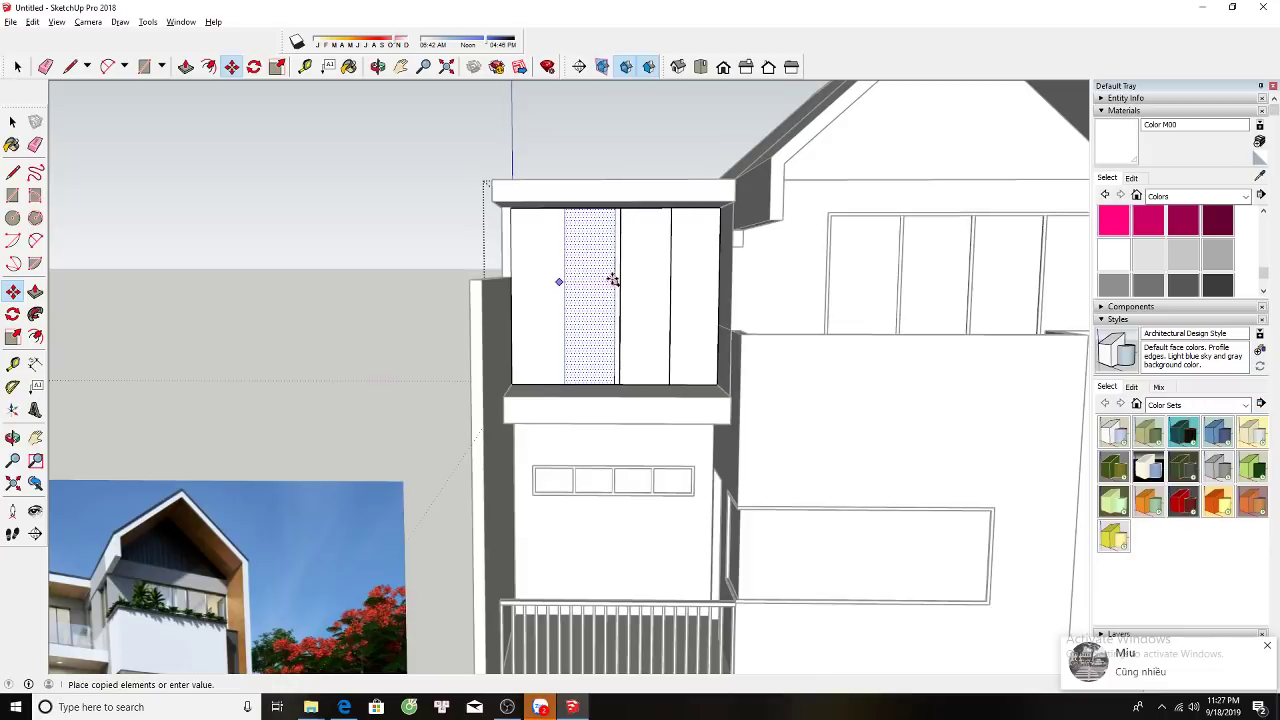
key("Escape")
left_click(564, 288)
left_click(613, 287)
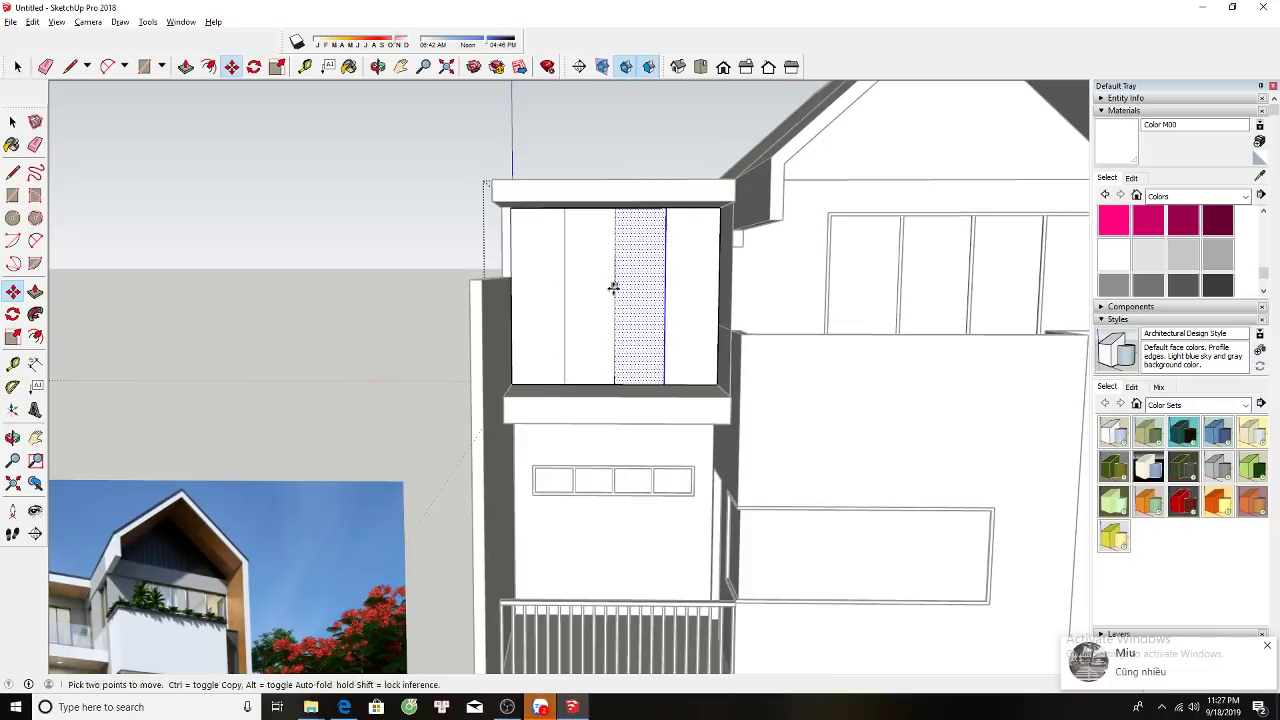
Copy the panel's bottom edge upward to mark the opening's outline.
key("e")
key("space")
left_click(627, 385)
key("m")
key("ctrl")
left_click(664, 384)
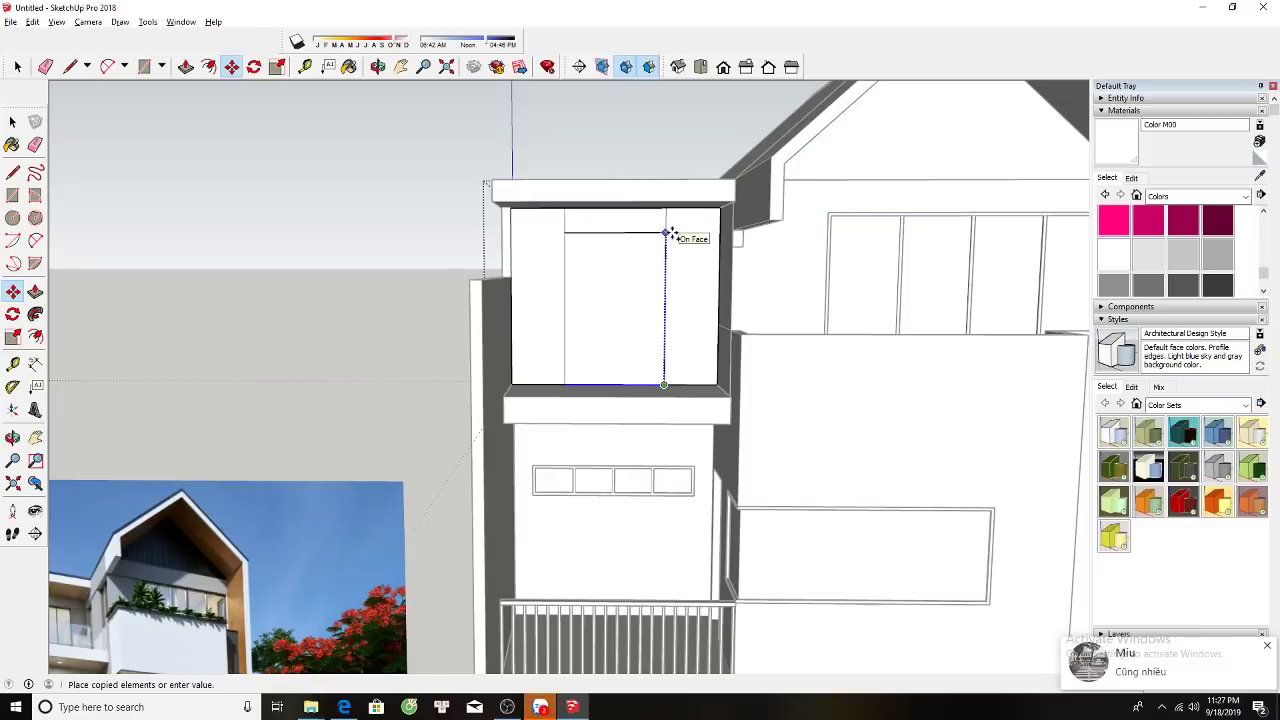
left_click(827, 212)
key("space")
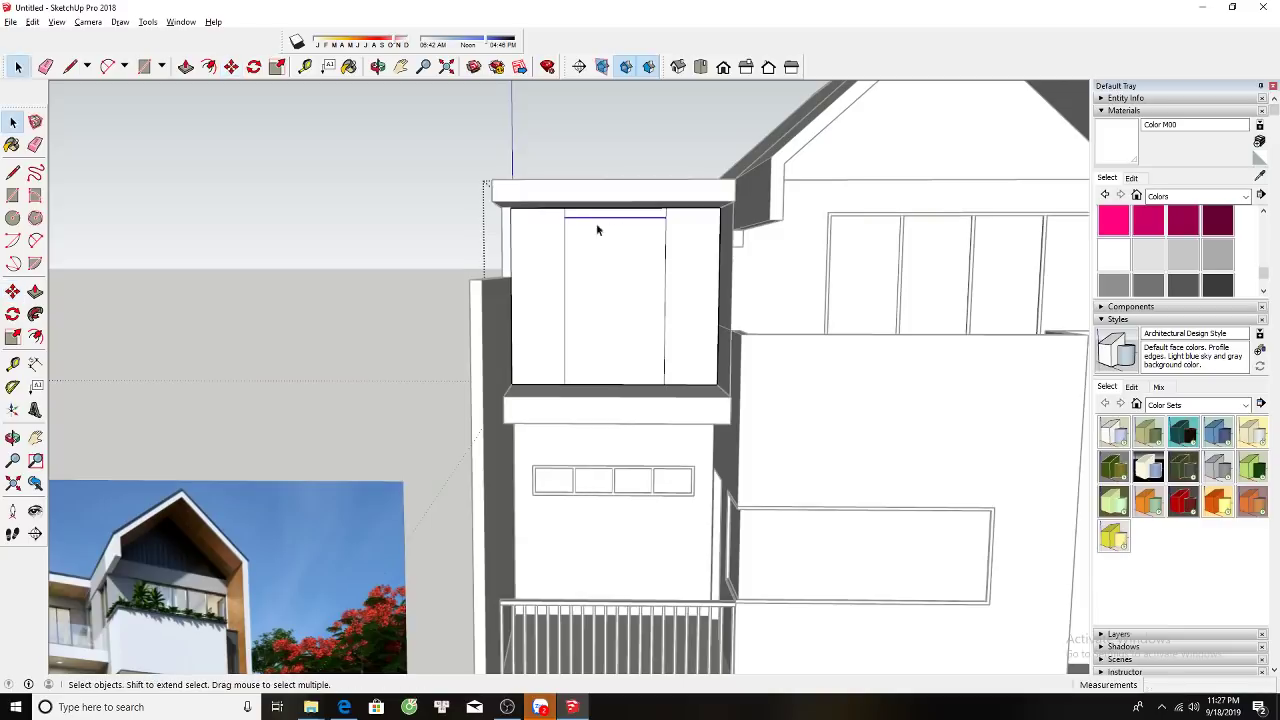
Try pushing the central panel inward, cancel it, and view the box from above.
scroll(596, 223, "up", 2)
scroll(578, 220, "up", 2)
key("e")
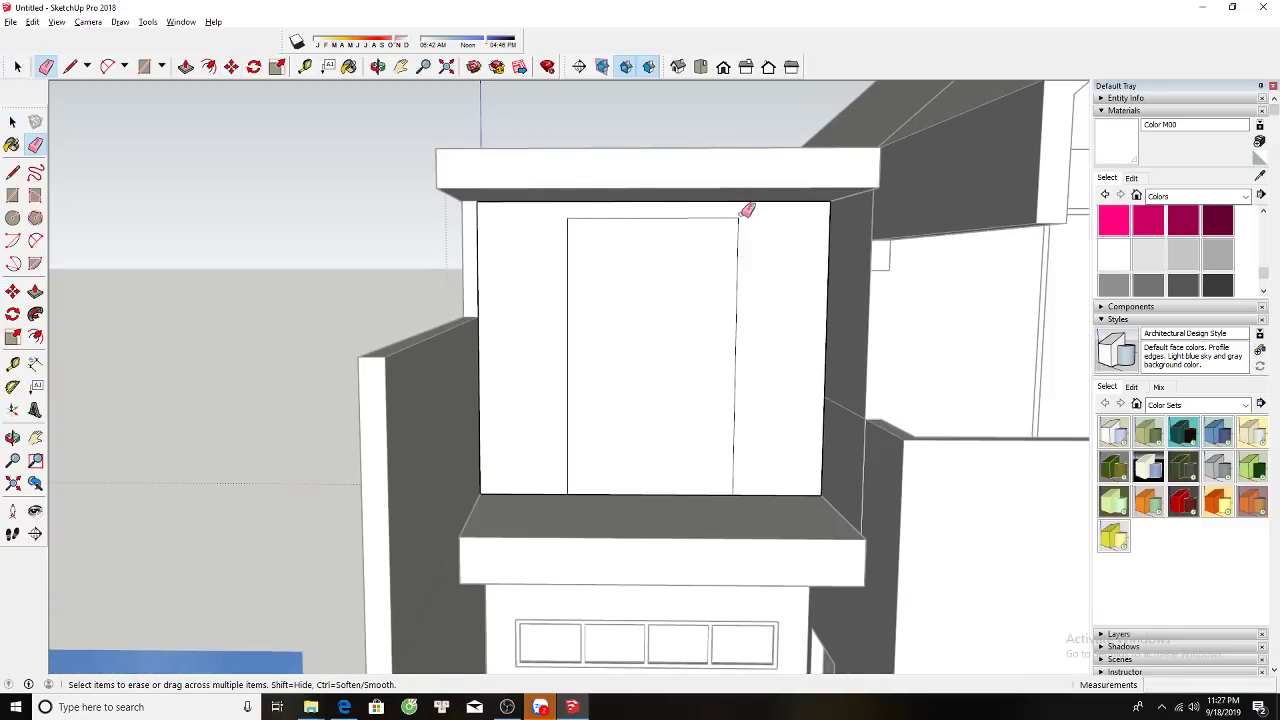
middle_click_drag(749, 206, 723, 337)
key("p")
left_click(723, 337)
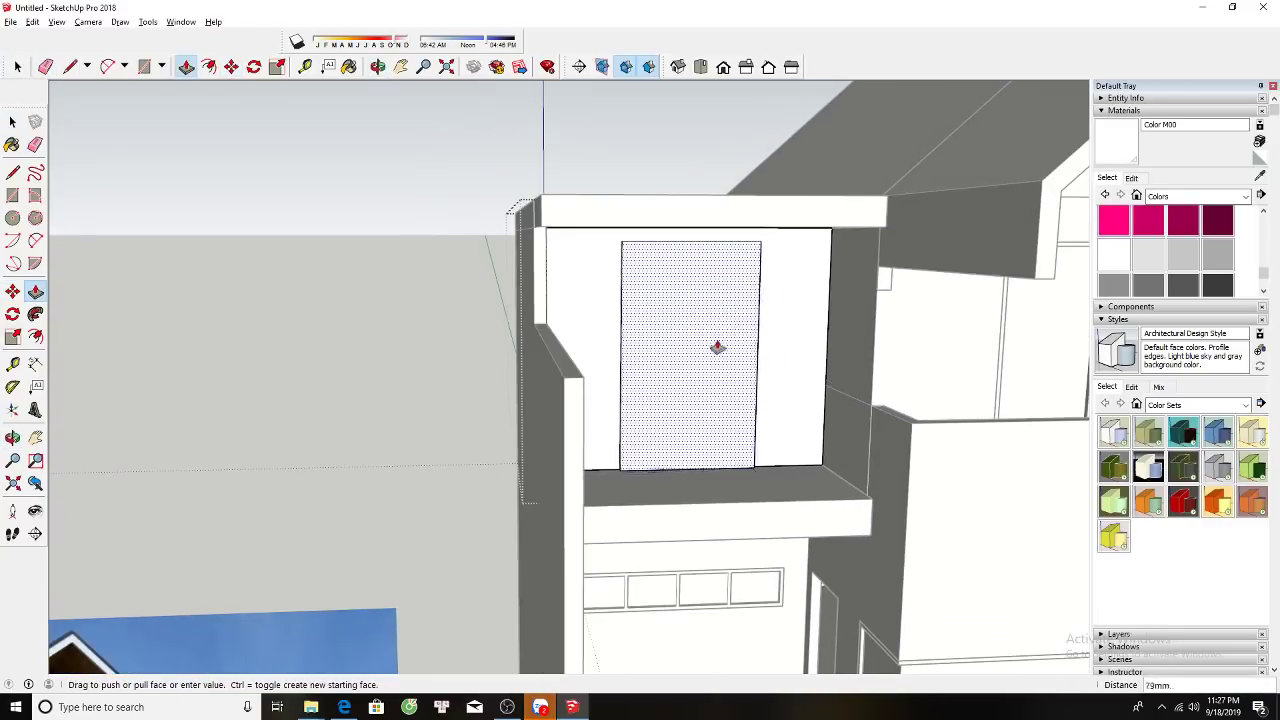
key("space")
scroll(713, 337, "down", 3)
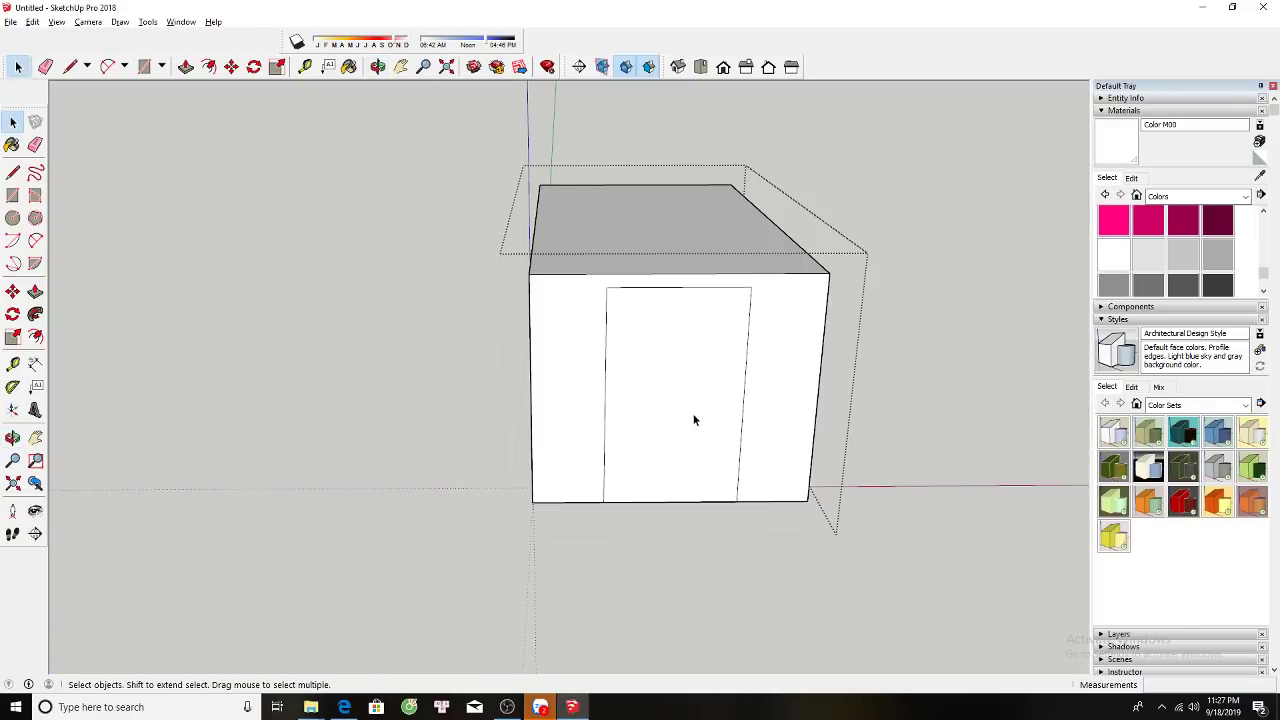
middle_click_drag(694, 420, 681, 456)
Offset the box's top face 15 mm and push the inner top down to hollow it.
key("f")
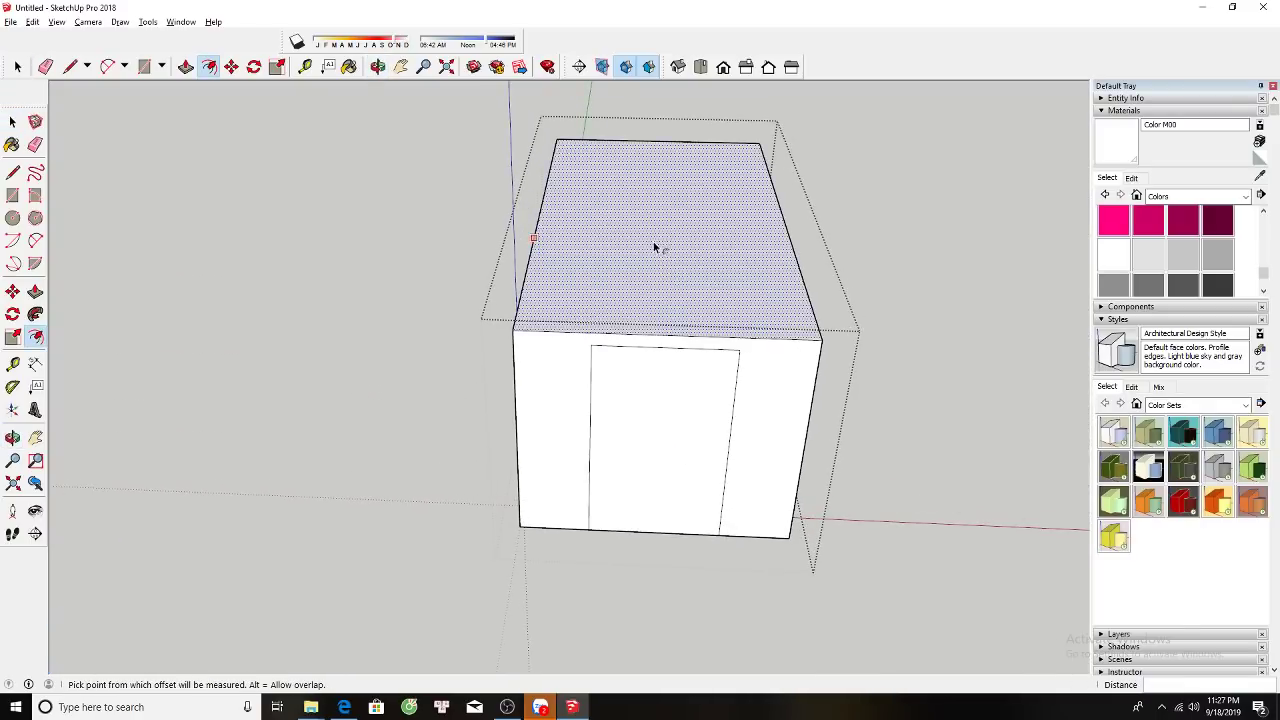
left_click(653, 241)
key("Return")
key("space")
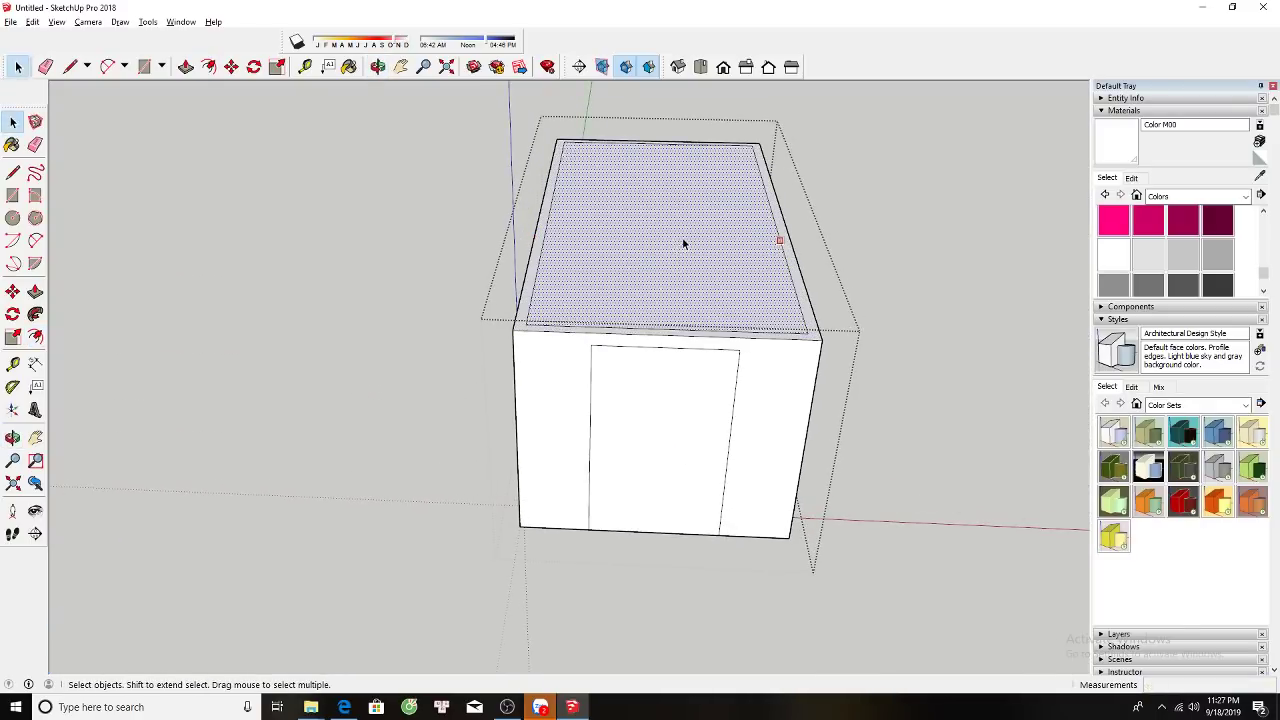
key("p")
left_click(683, 243)
Push the central front panel through to cut the tall opening.
left_click(772, 541)
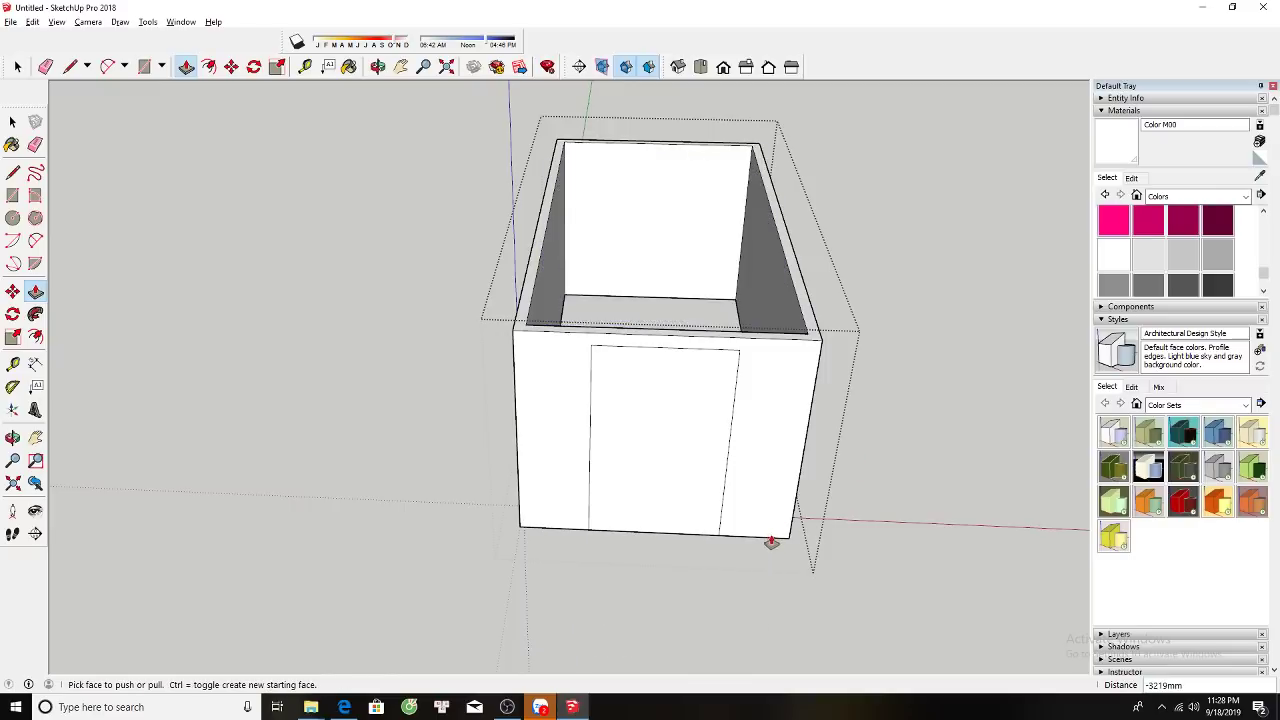
double_click(665, 451)
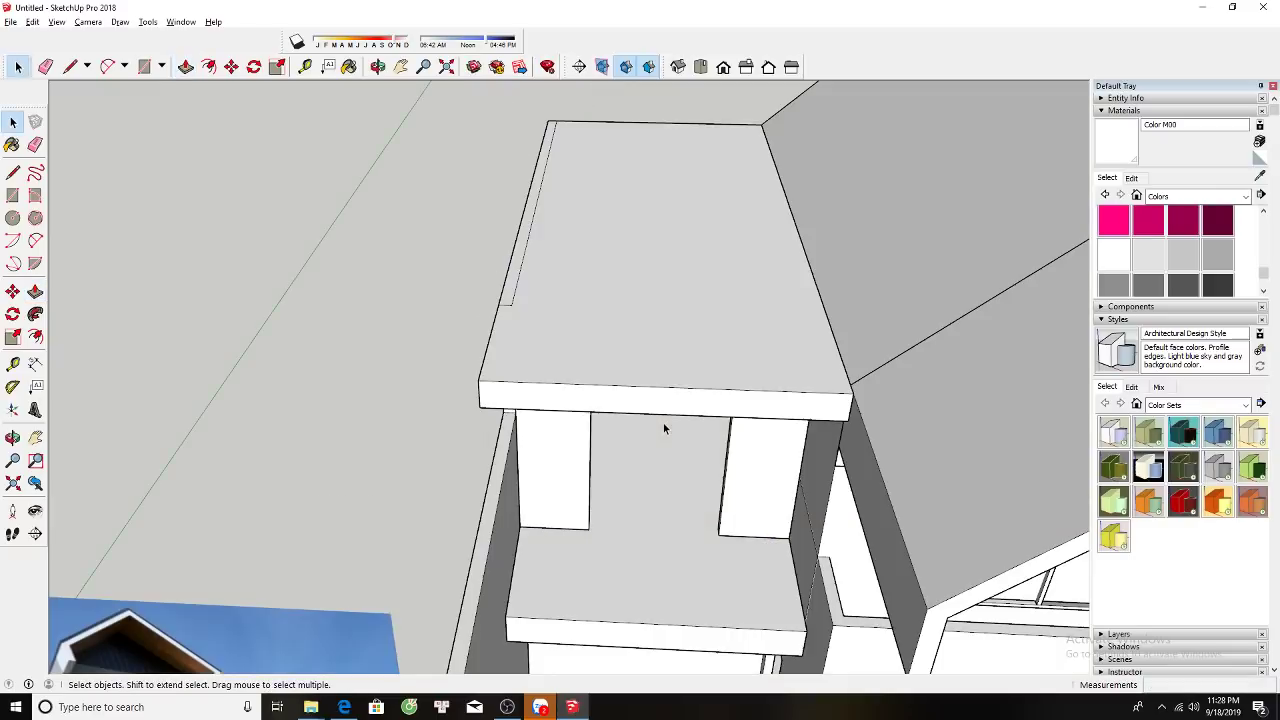
scroll(663, 428, "down", 10)
Draw a rectangle spanning the upper opening.
key("h")
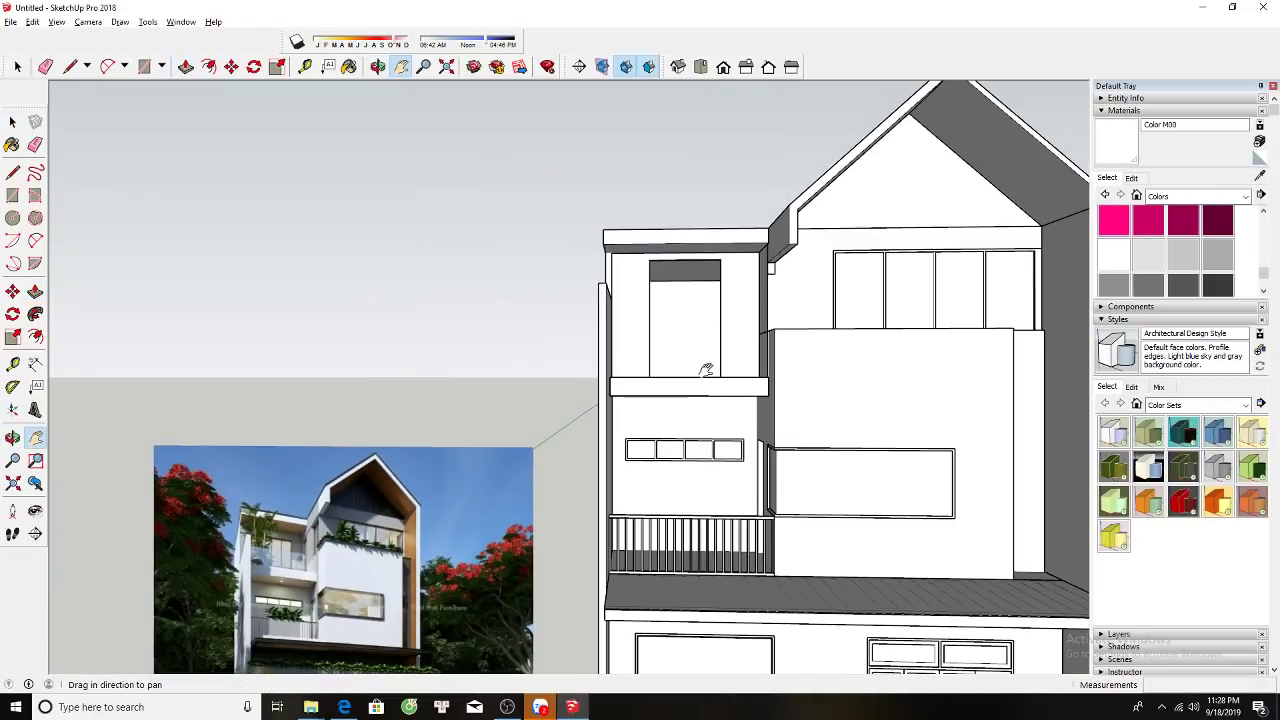
left_click_drag(709, 366, 706, 397)
scroll(706, 397, "up", 3)
scroll(666, 366, "down", 1)
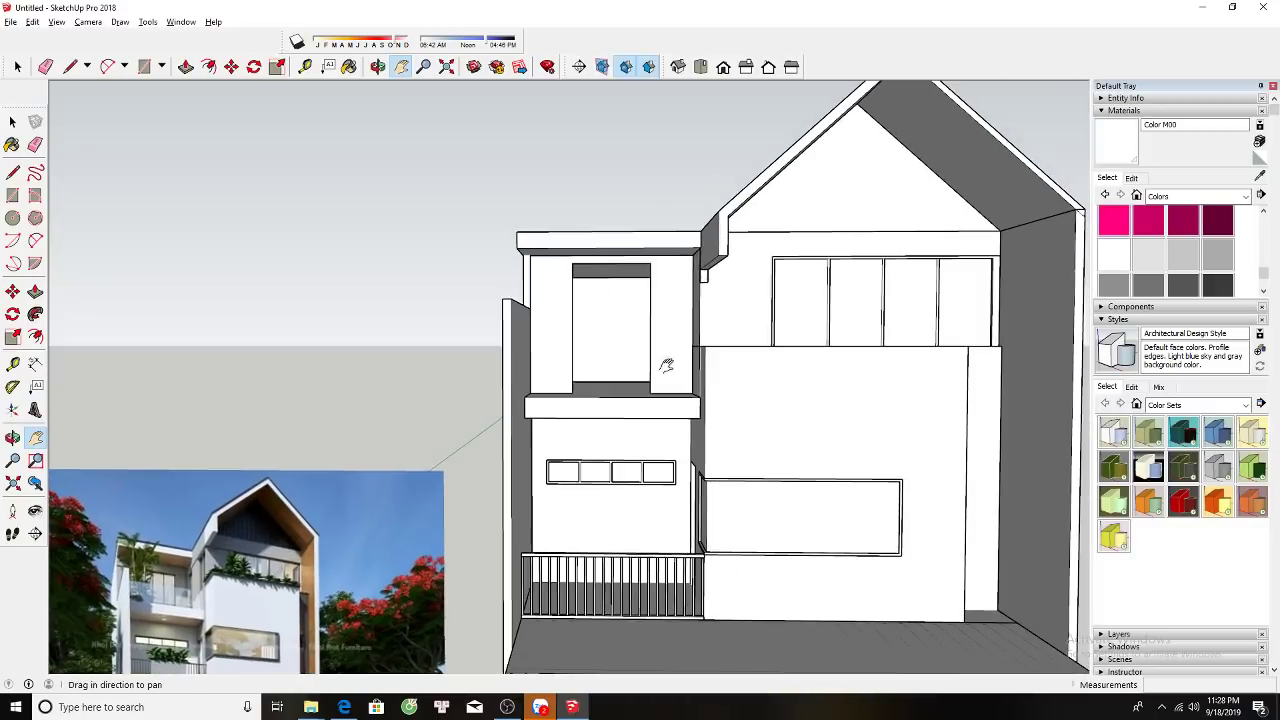
scroll(623, 317, "up", 3)
scroll(575, 270, "up", 4)
scroll(575, 270, "up", 3)
key("r")
left_click(556, 248)
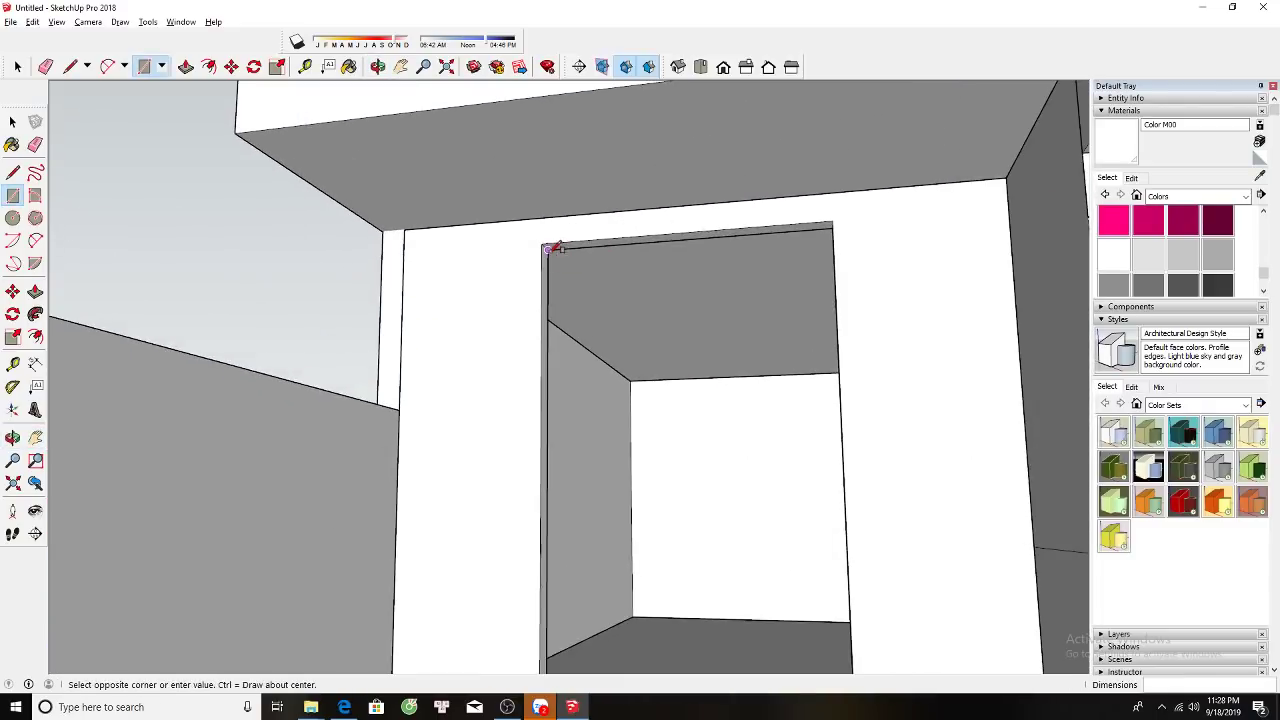
scroll(650, 400, "down", 5)
mouse_move(746, 537)
middle_mouse_down()
mouse_move(736, 553)
mouse_move(746, 523)
middle_mouse_up()
left_click(740, 518)
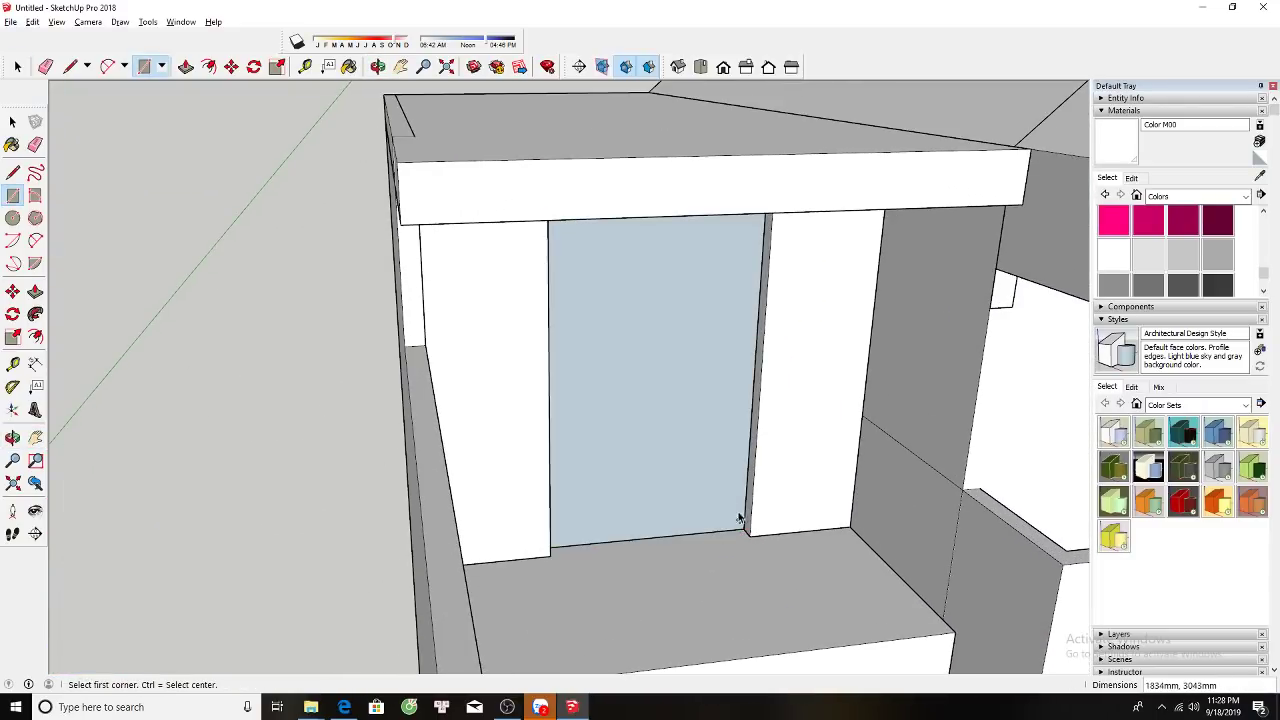
Offset the rectangle inward, delete its inner face, and extrude the remaining thin door frame.
key("space")
left_click(740, 462)
key("f")
left_click(740, 462)
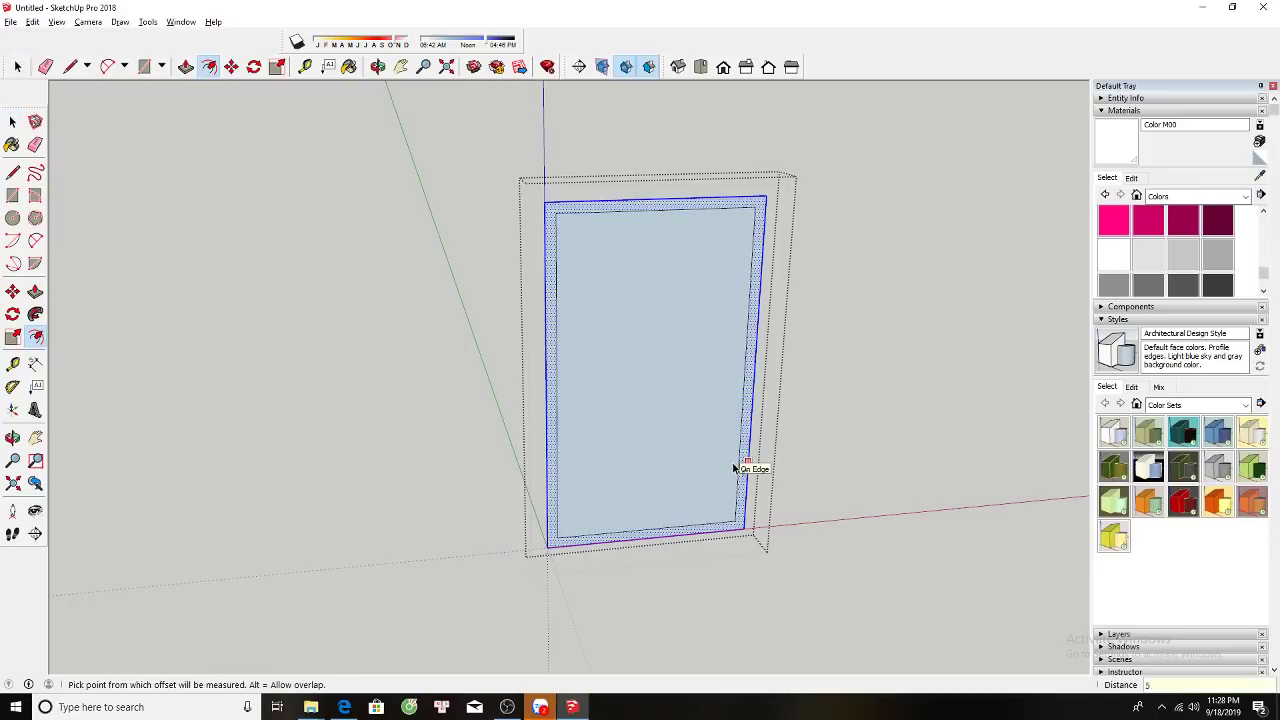
left_click(736, 464)
key("space")
key("Delete")
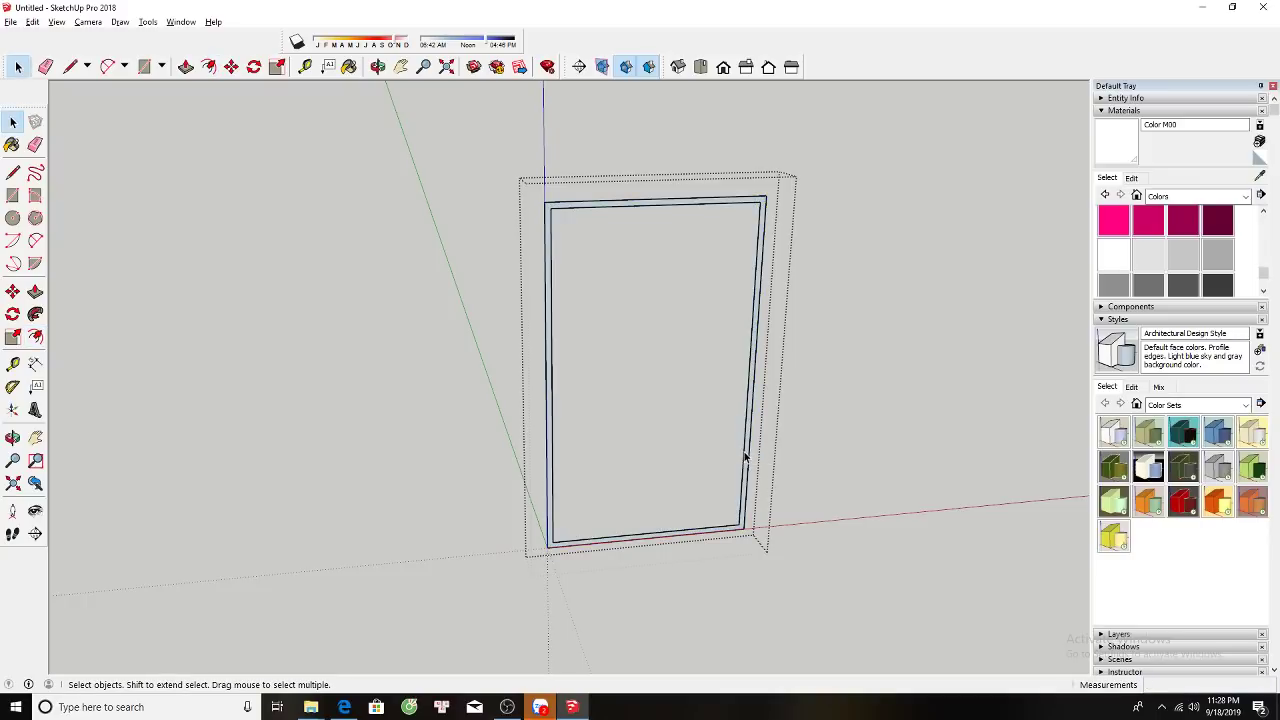
key("p")
left_click(750, 435)
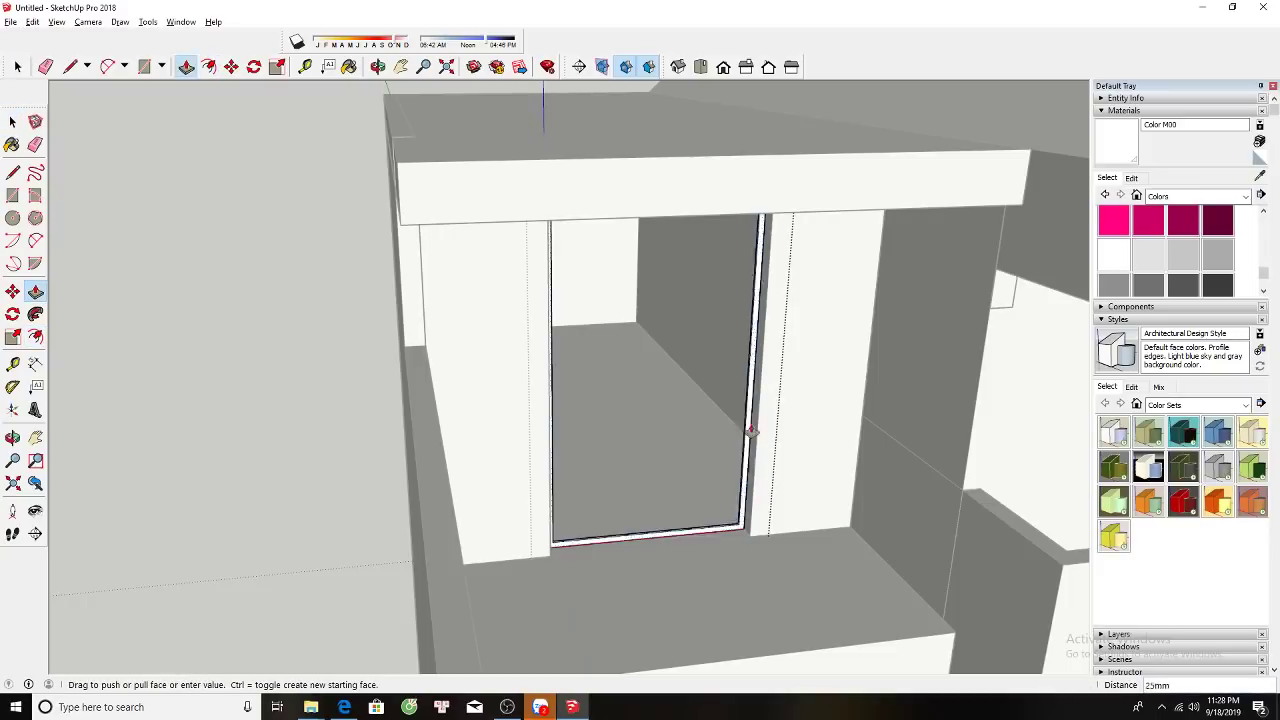
left_click(776, 408)
Push away the sill strip under the frame so the opening reaches the floor.
scroll(708, 553, "up", 3)
left_click(700, 546)
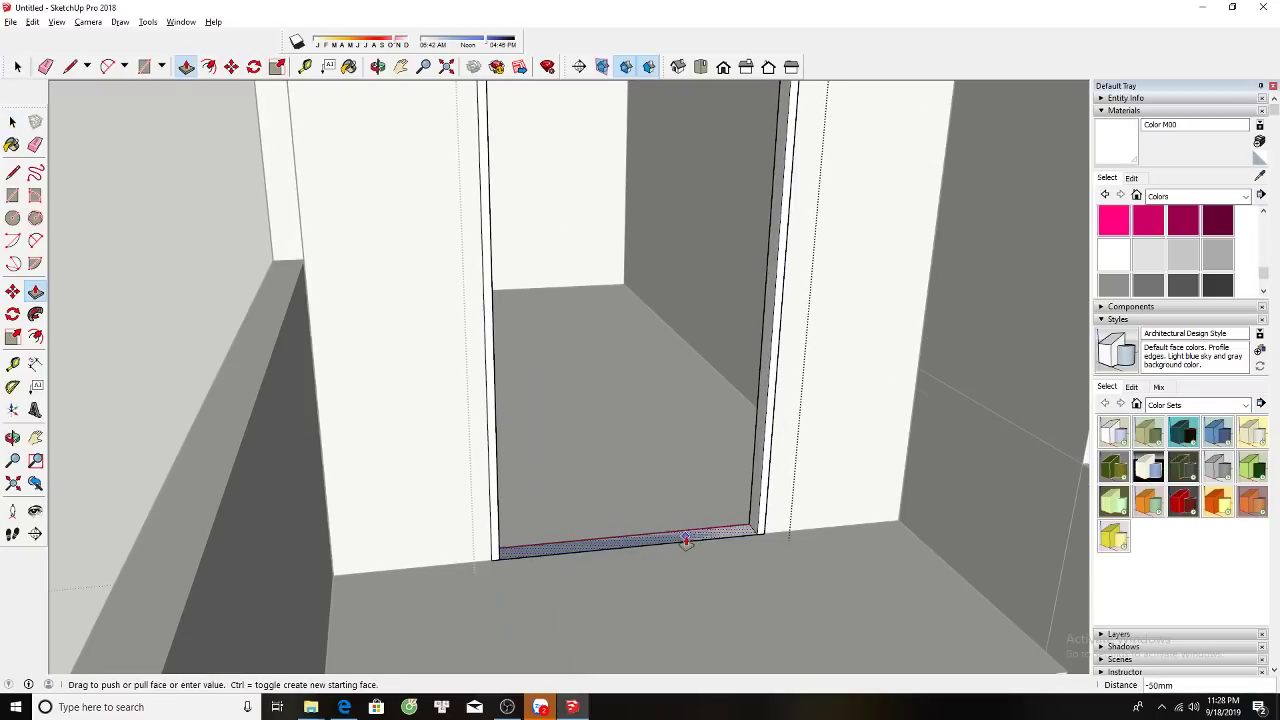
left_click(680, 514)
key("space")
mouse_move(680, 514)
middle_mouse_down()
mouse_move(728, 562)
mouse_move(656, 548)
middle_mouse_up()
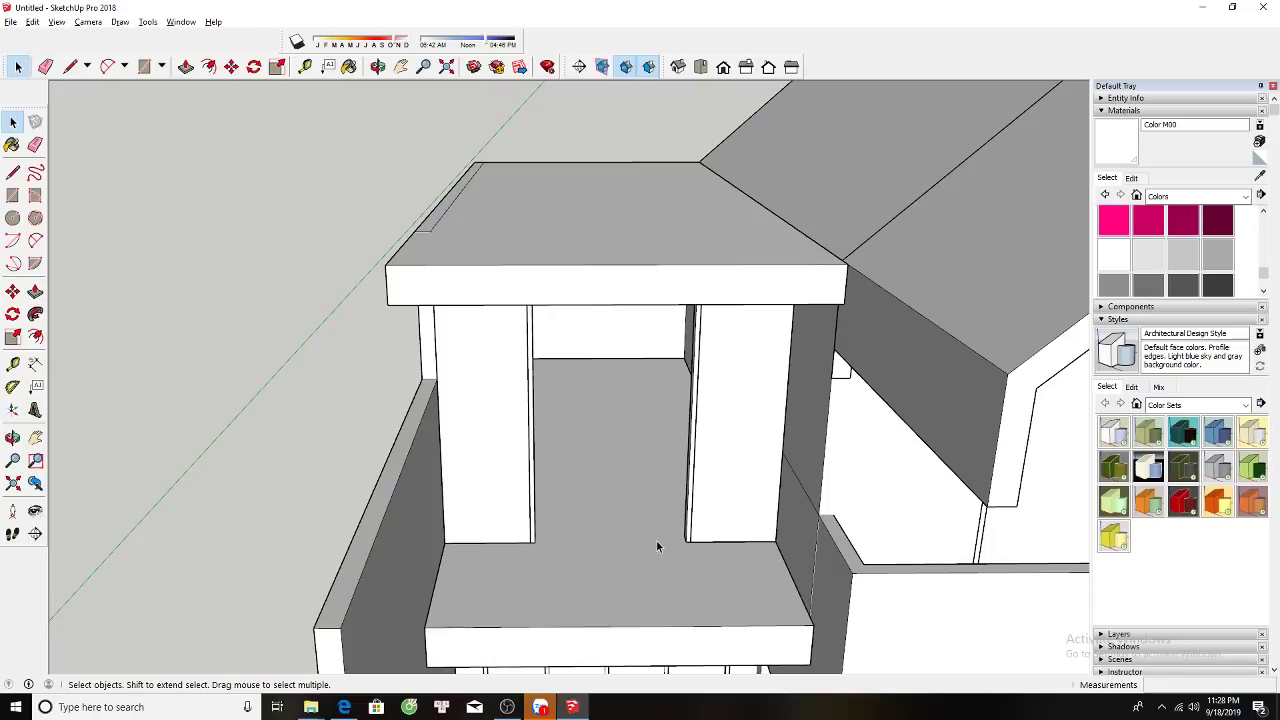
Draw a rectangular door panel that fills the doorway opening.
scroll(638, 516, "up", 5)
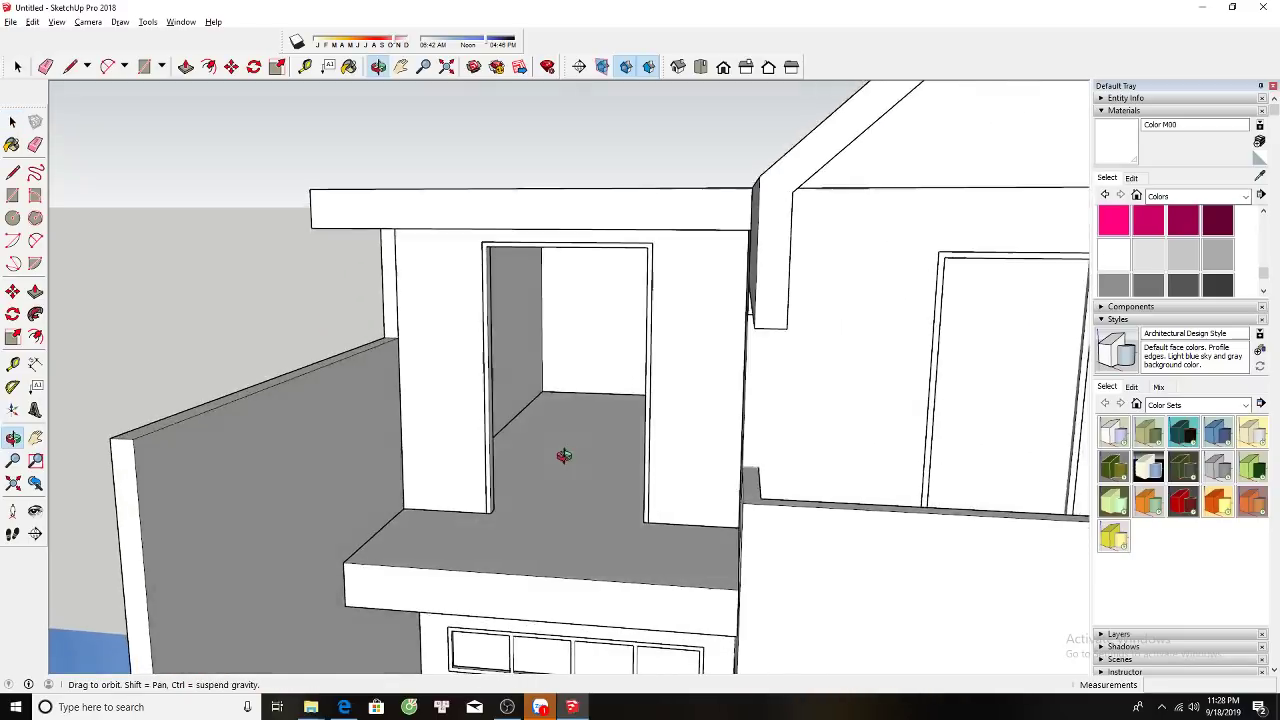
mouse_move(560, 449)
middle_mouse_down()
mouse_move(497, 194)
mouse_move(449, 134)
middle_mouse_up()
left_click(456, 130)
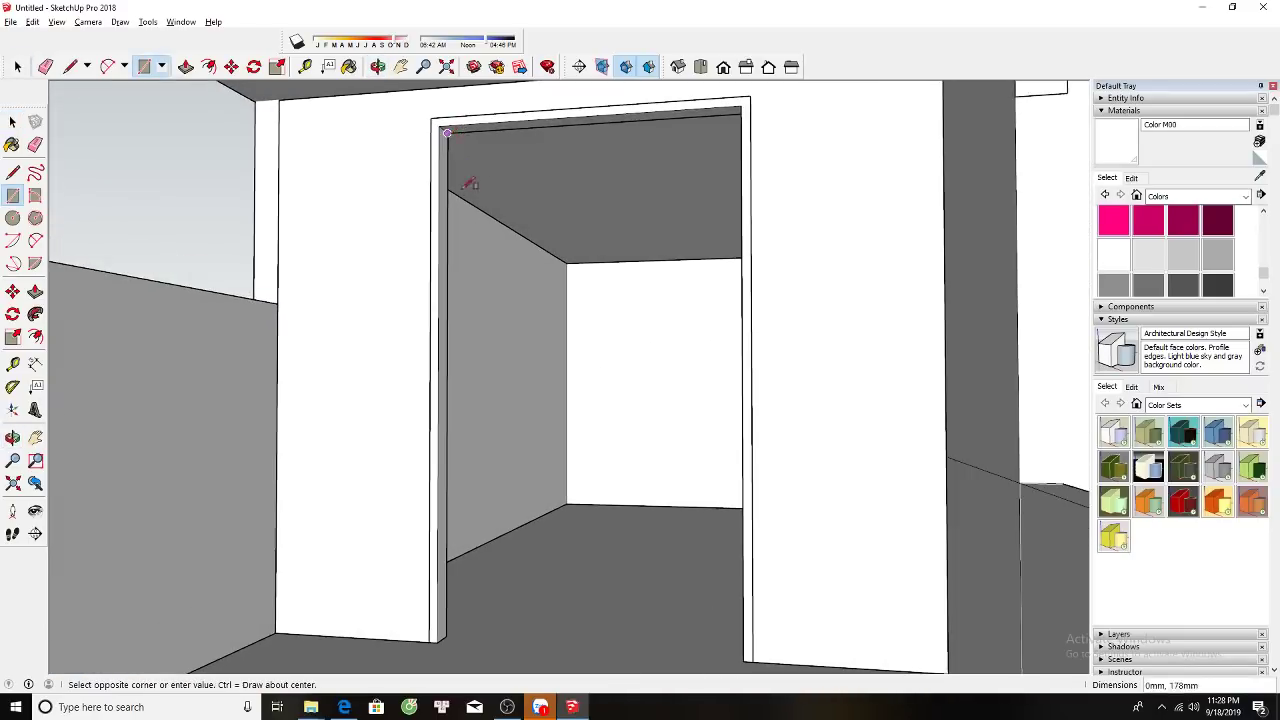
middle_click_drag(471, 180, 735, 578)
left_click(735, 578)
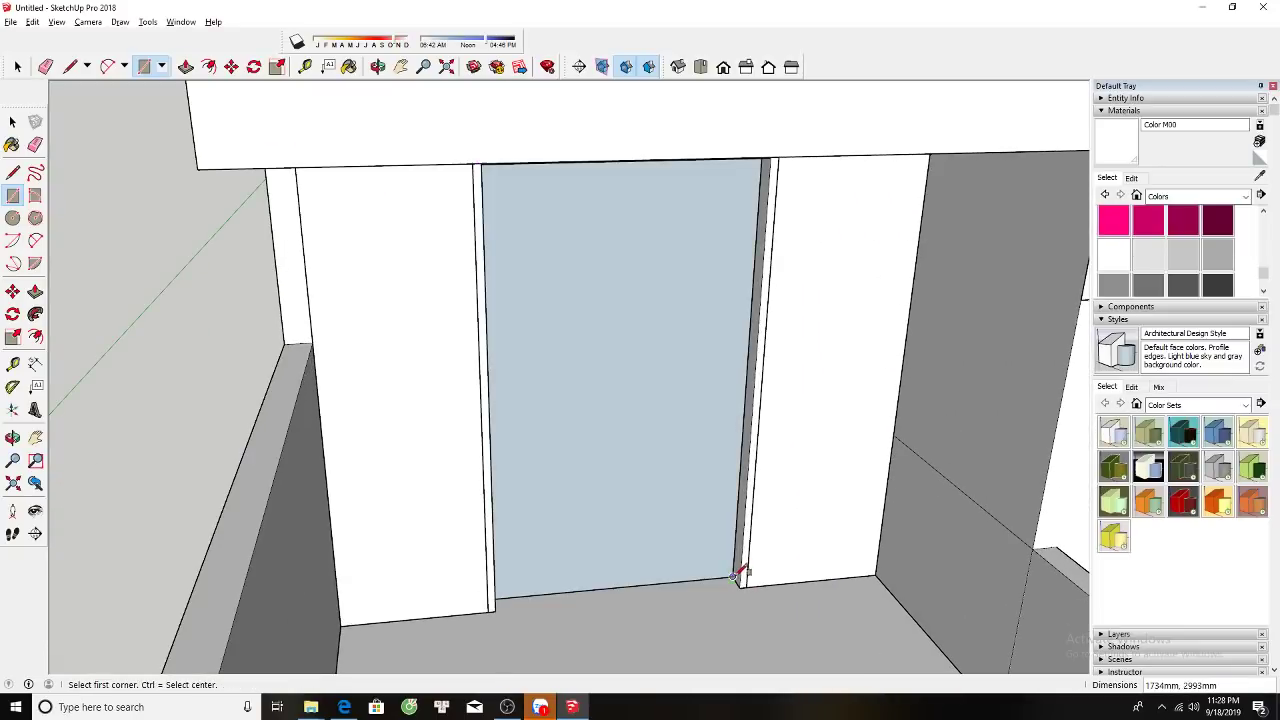
key("space")
Push/Pull the door panel to a 50 mm thickness.
key("p")
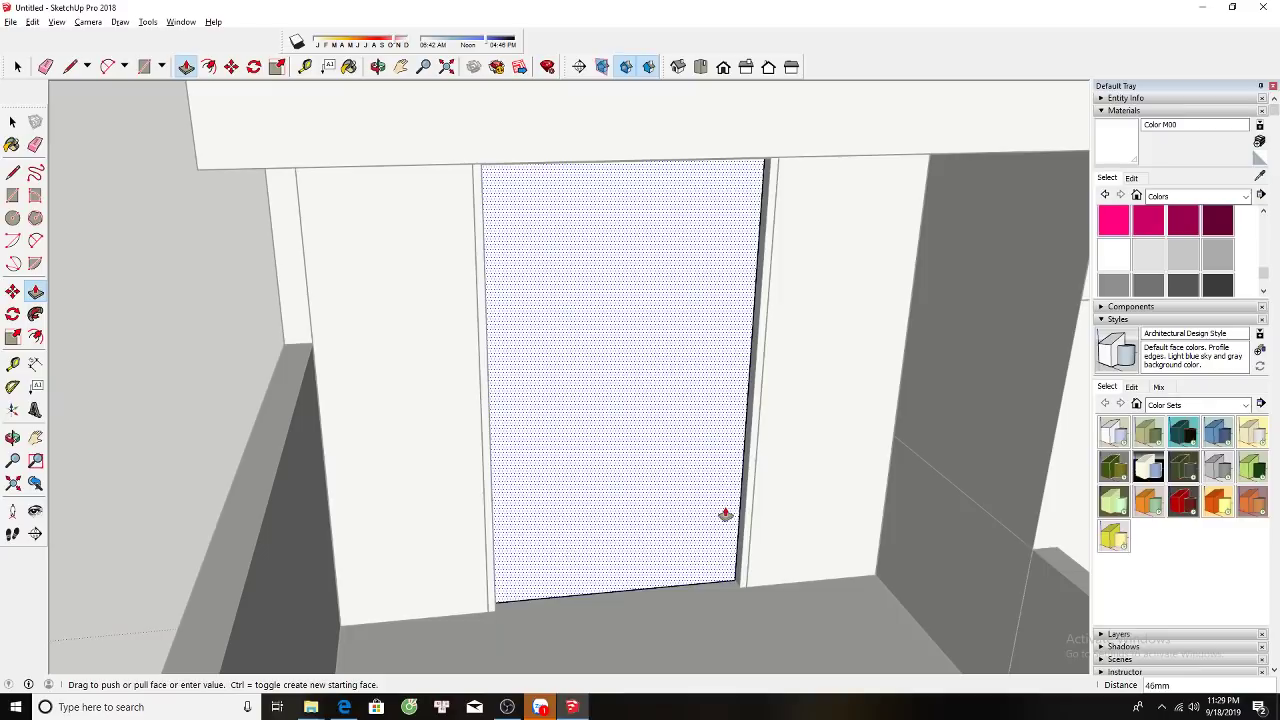
type("50")
key("Return")
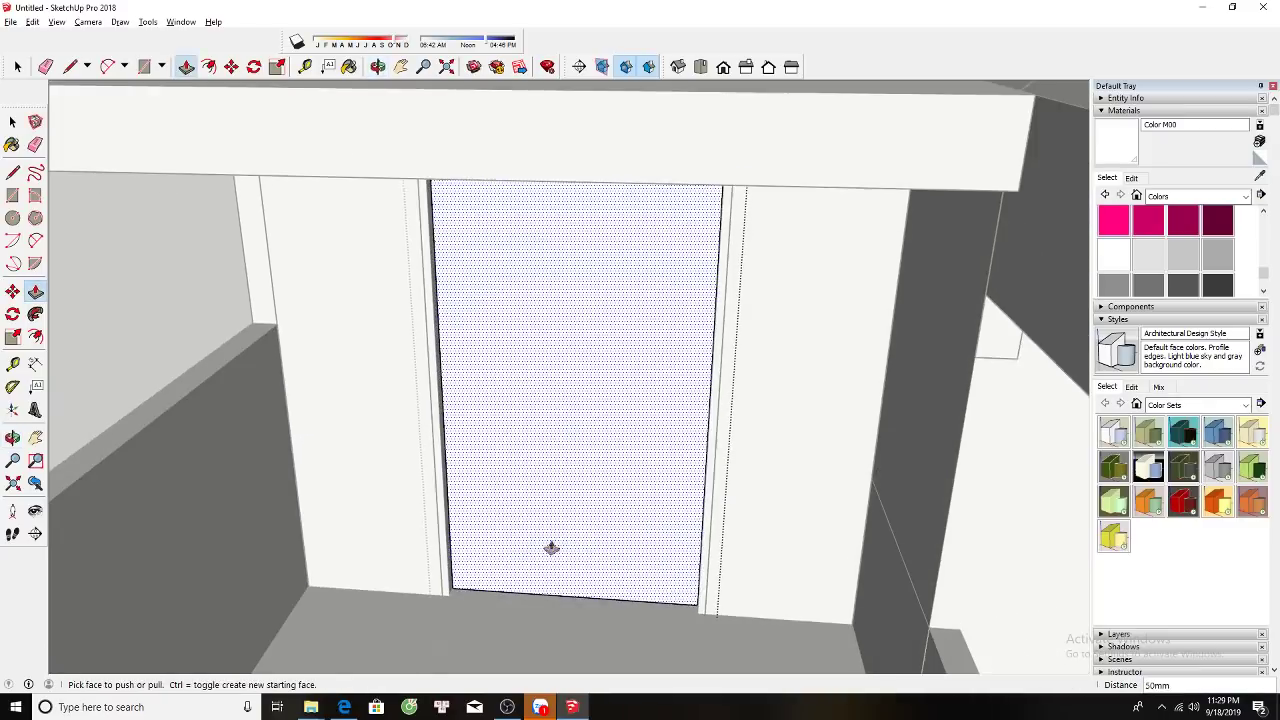
key("space")
Copy the left door edge across to the door's right side to split it into two leaves.
scroll(443, 503, "up", 3)
key("m")
middle_click_drag(446, 474, 649, 486)
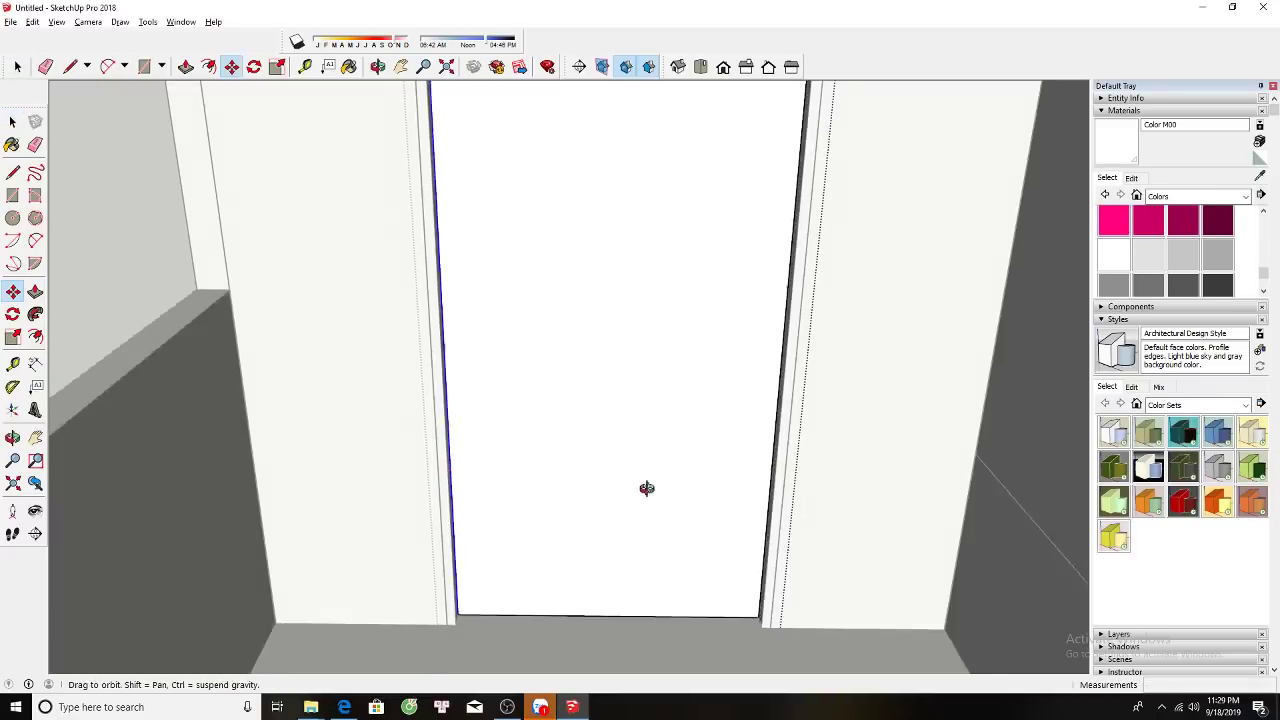
left_click(460, 487, "ctrl")
left_click(763, 603)
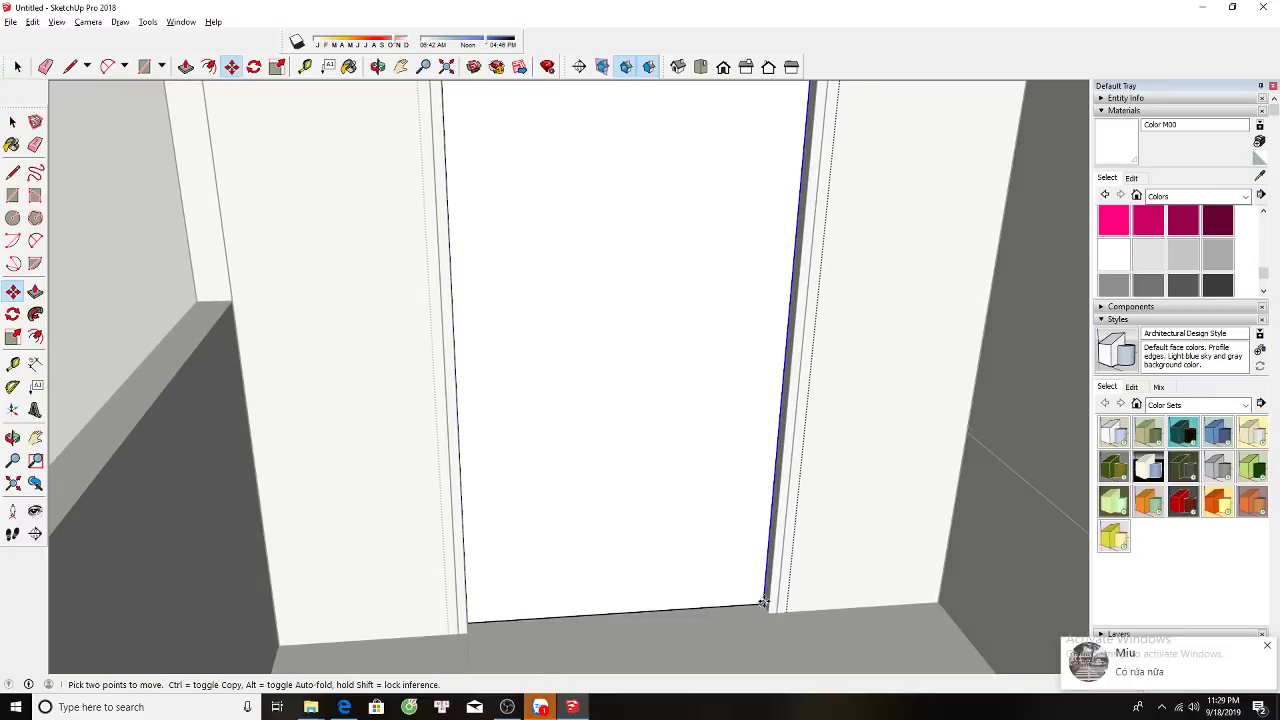
scroll(700, 500, "down", 3)
key("space")
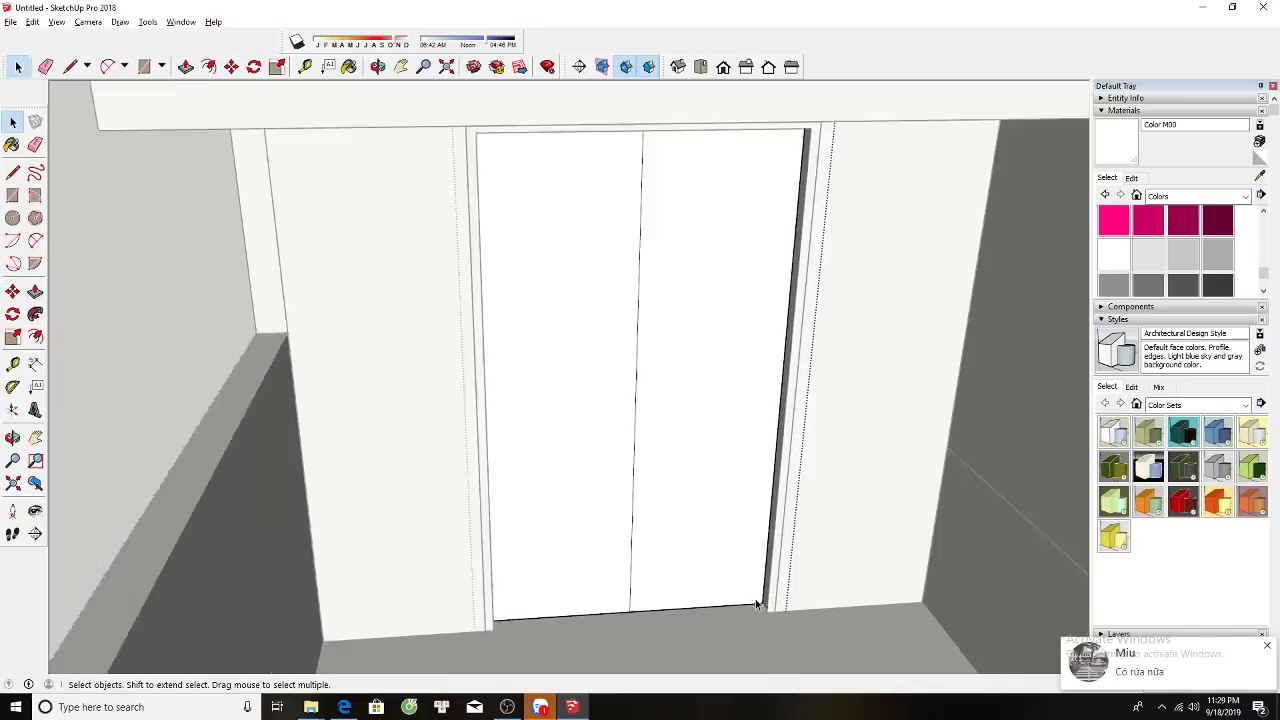
scroll(700, 450, "down", 3)
Push the right door face inward.
key("p")
left_click(710, 437)
left_click(710, 437)
key("space")
middle_click_drag(706, 451, 580, 271)
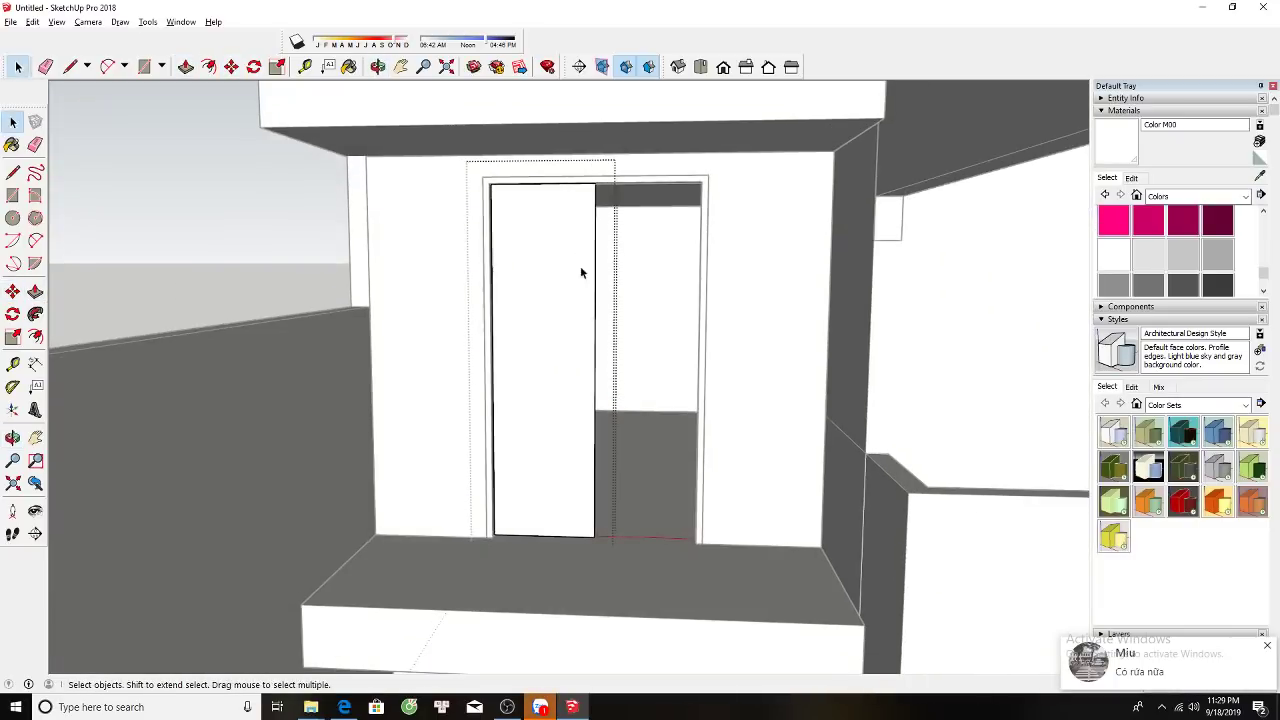
Offset the door outline into a frame and recess the inner face.
key("f")
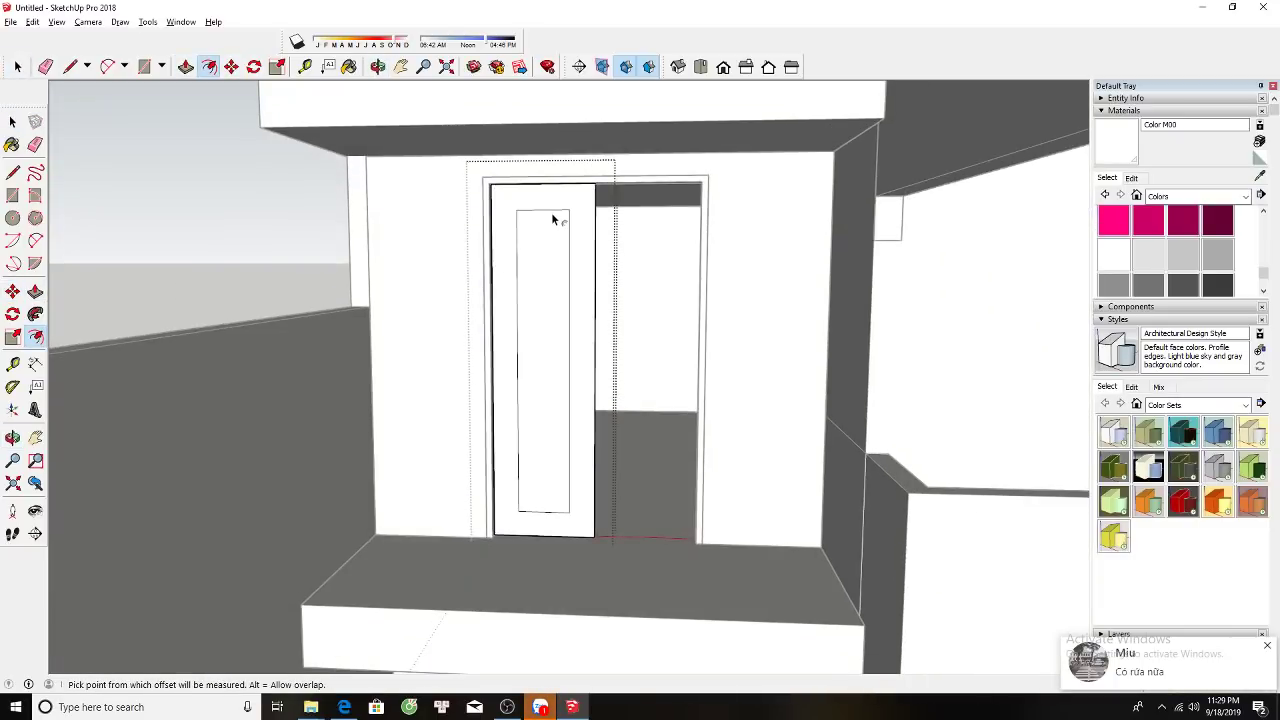
left_click(553, 219)
key("space")
middle_click_drag(551, 217, 486, 371)
key("p")
left_click(486, 371)
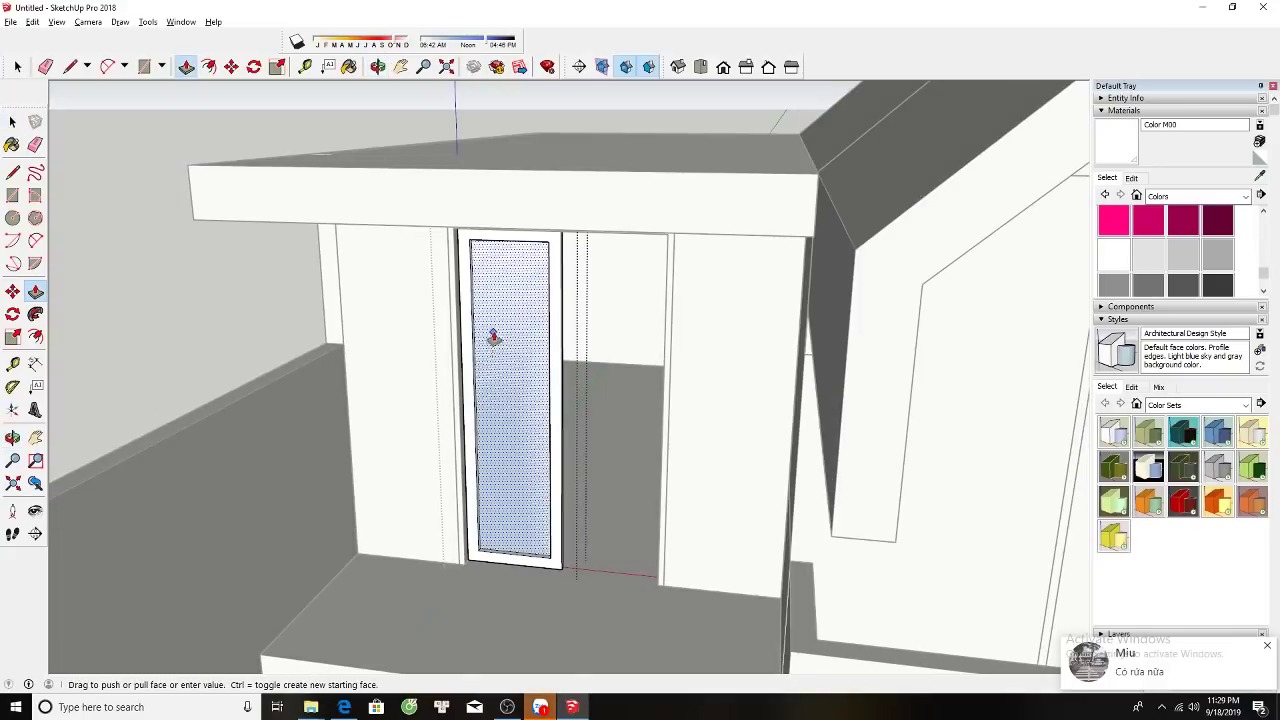
left_click(491, 334)
key("space")
Copy the recessed door panel to the right to form the second leaf.
scroll(480, 548, "up", 3)
left_click(480, 547)
scroll(471, 583, "up", 2)
key("m")
scroll(471, 600, "up", 2)
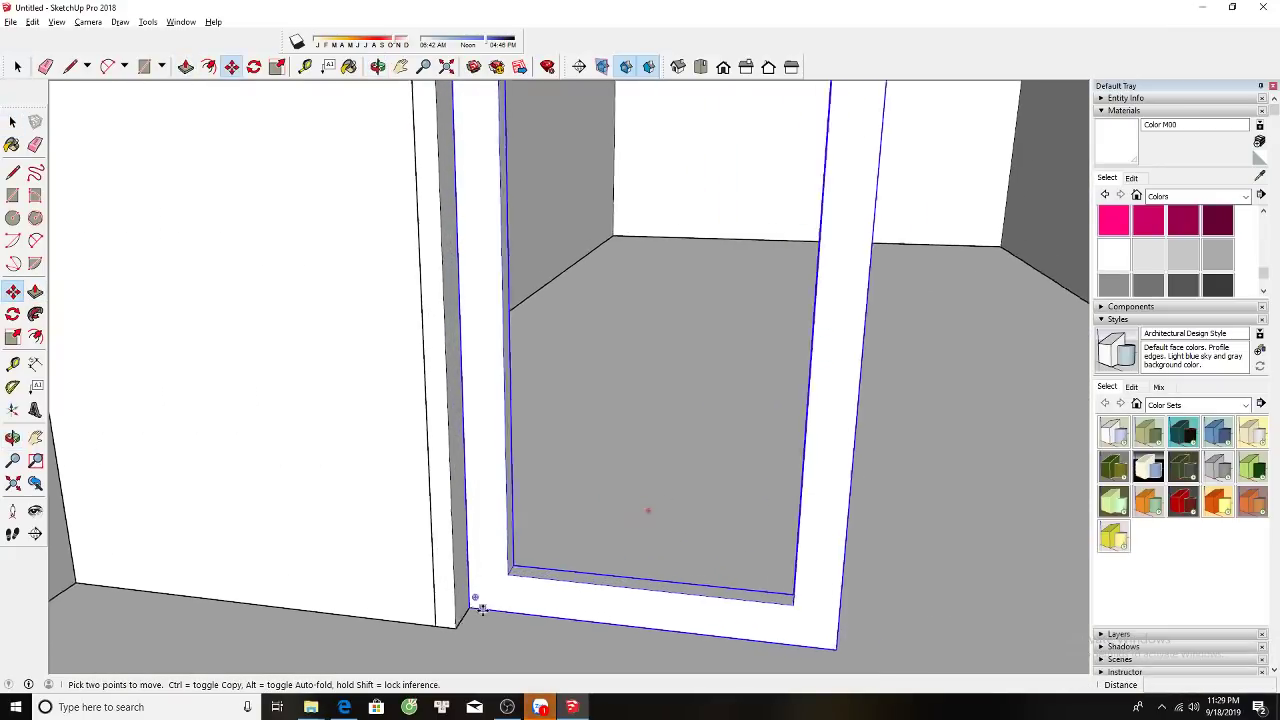
scroll(466, 610, "up", 1)
scroll(463, 615, "up", 1)
scroll(463, 615, "down", 1)
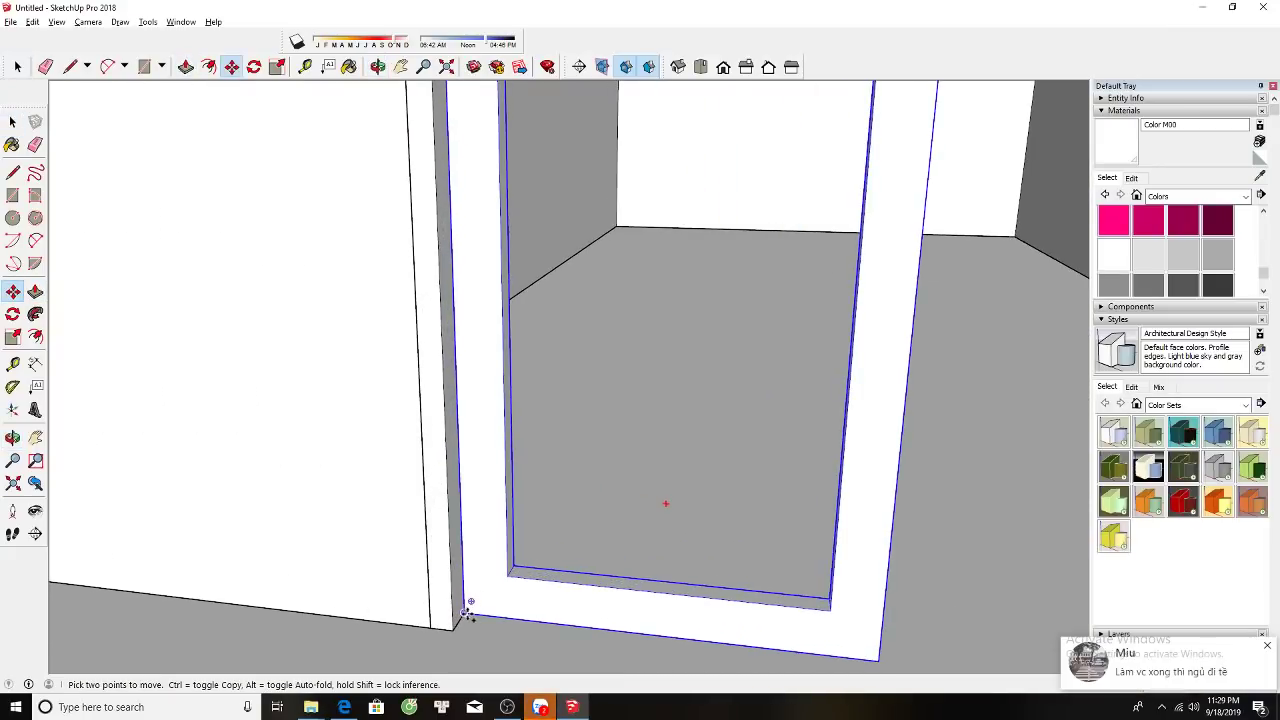
key("ctrl")
left_click(463, 605)
scroll(463, 605, "down", 1)
left_click(707, 611)
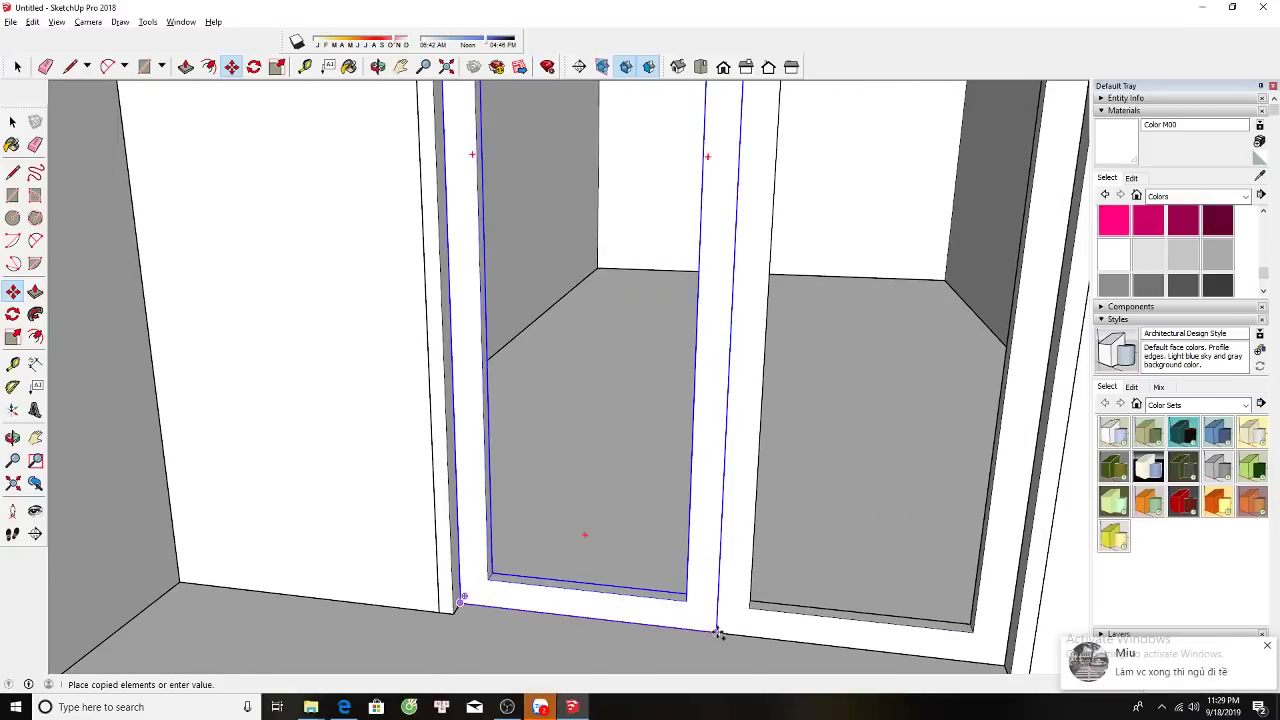
key("space")
scroll(495, 534, "down", 3)
scroll(505, 535, "down", 3)
left_click(291, 291)
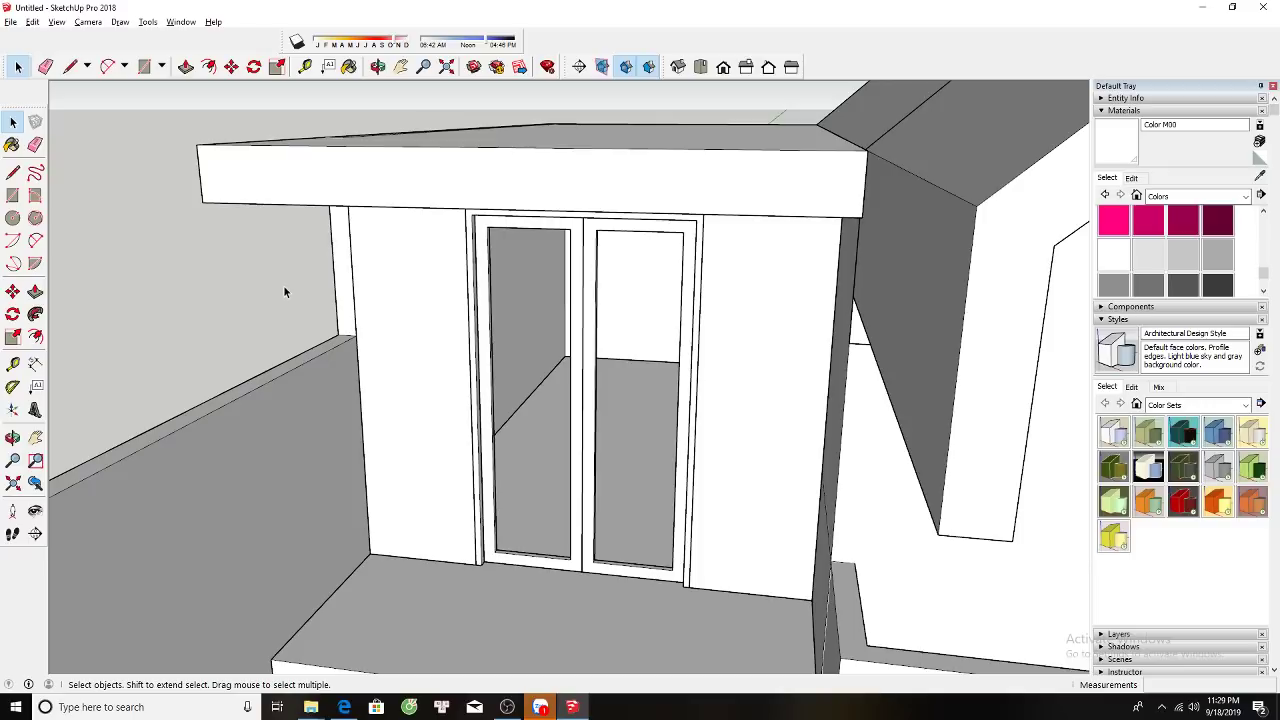
Select both door glass panels and push them back 20.
middle_click_drag(281, 238, 471, 137)
key("r")
scroll(486, 163, "up", 3)
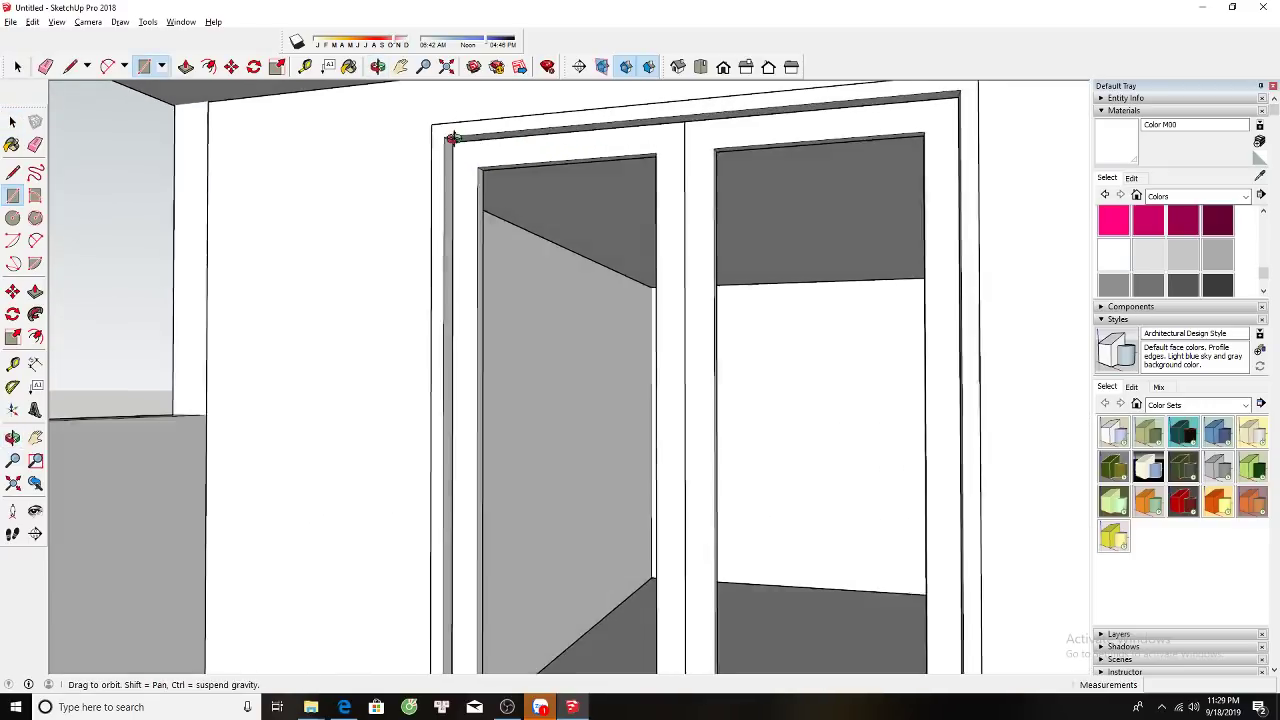
scroll(490, 165, "up", 2)
left_click(488, 168)
scroll(571, 337, "down", 3)
scroll(608, 340, "down", 3)
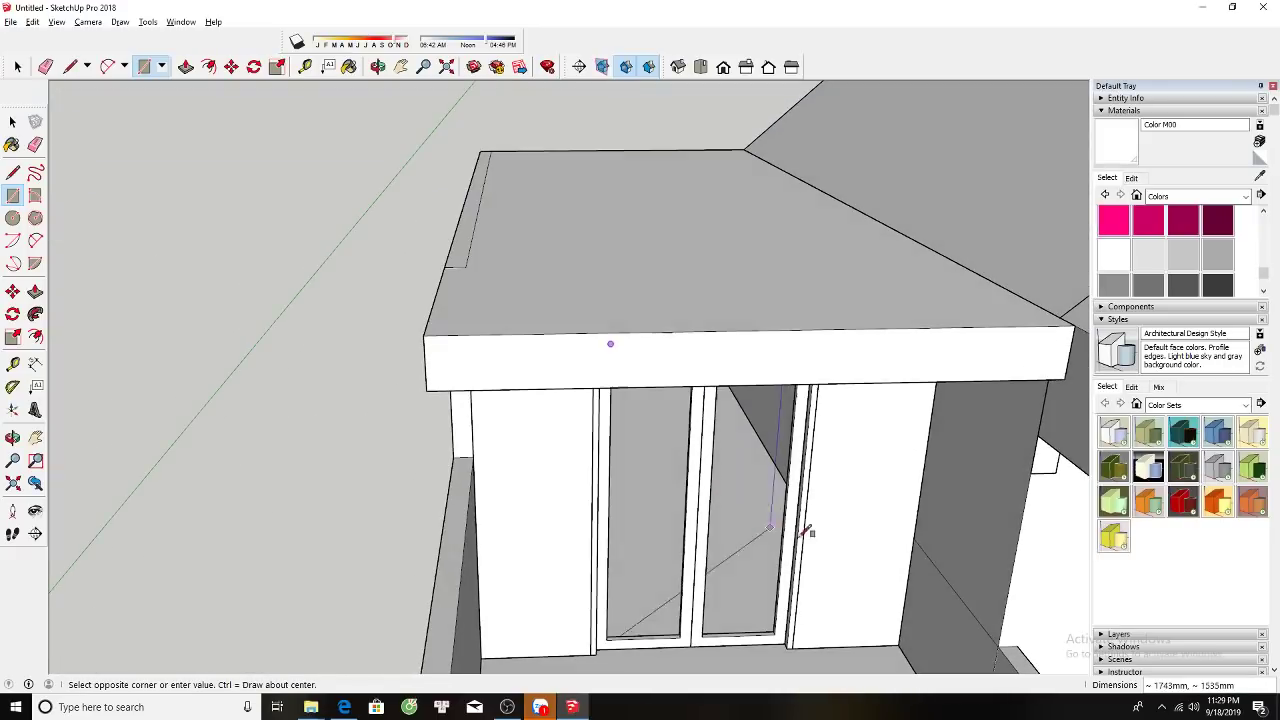
scroll(783, 553, "up", 3)
left_click(733, 511)
key("space")
left_click(732, 510)
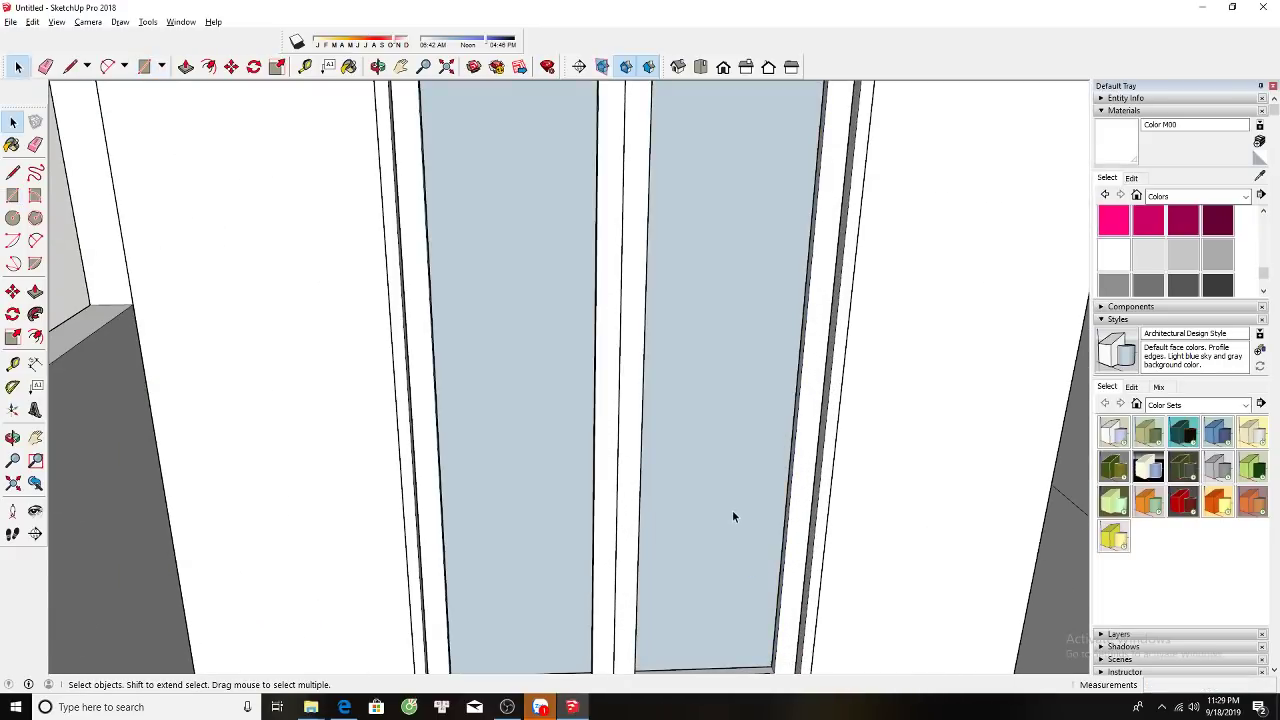
key("p")
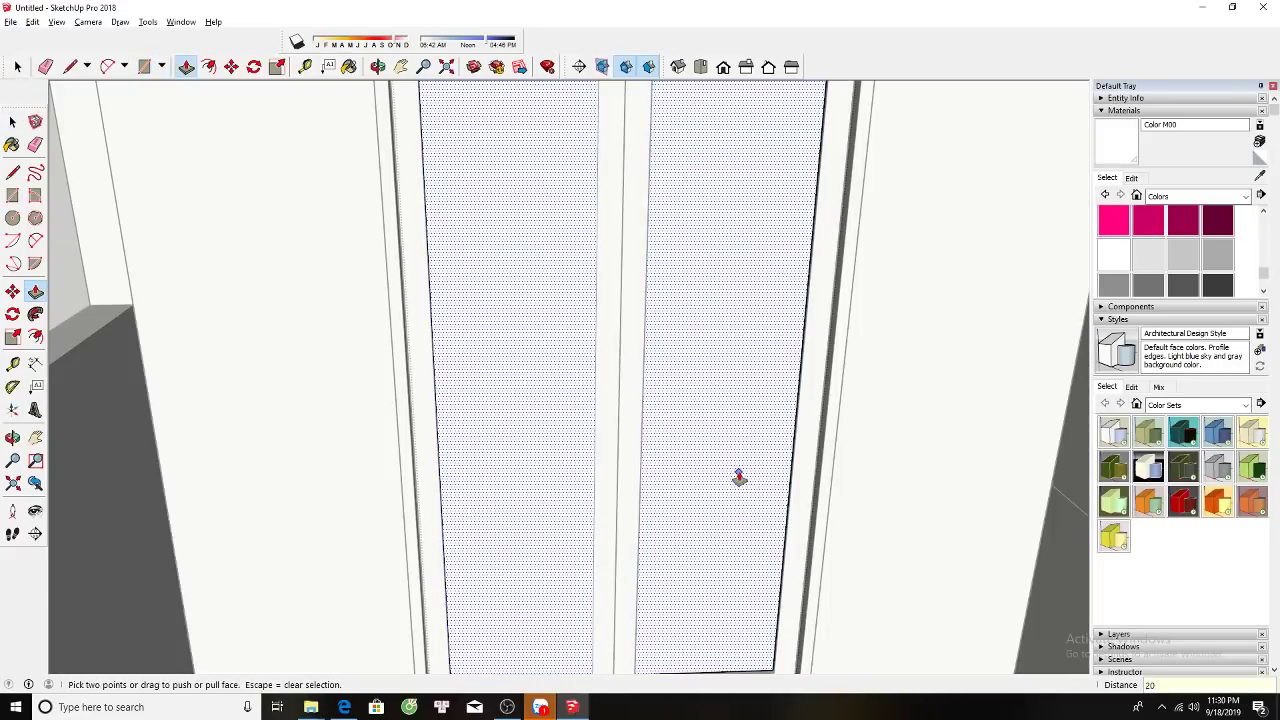
key("Escape")
key("space")
scroll(739, 478, "down", 3)
Orbit and pan the view down the façade to the upper balcony slab.
mouse_move(677, 475)
middle_mouse_down()
mouse_move(654, 420)
mouse_move(594, 352)
middle_mouse_up()
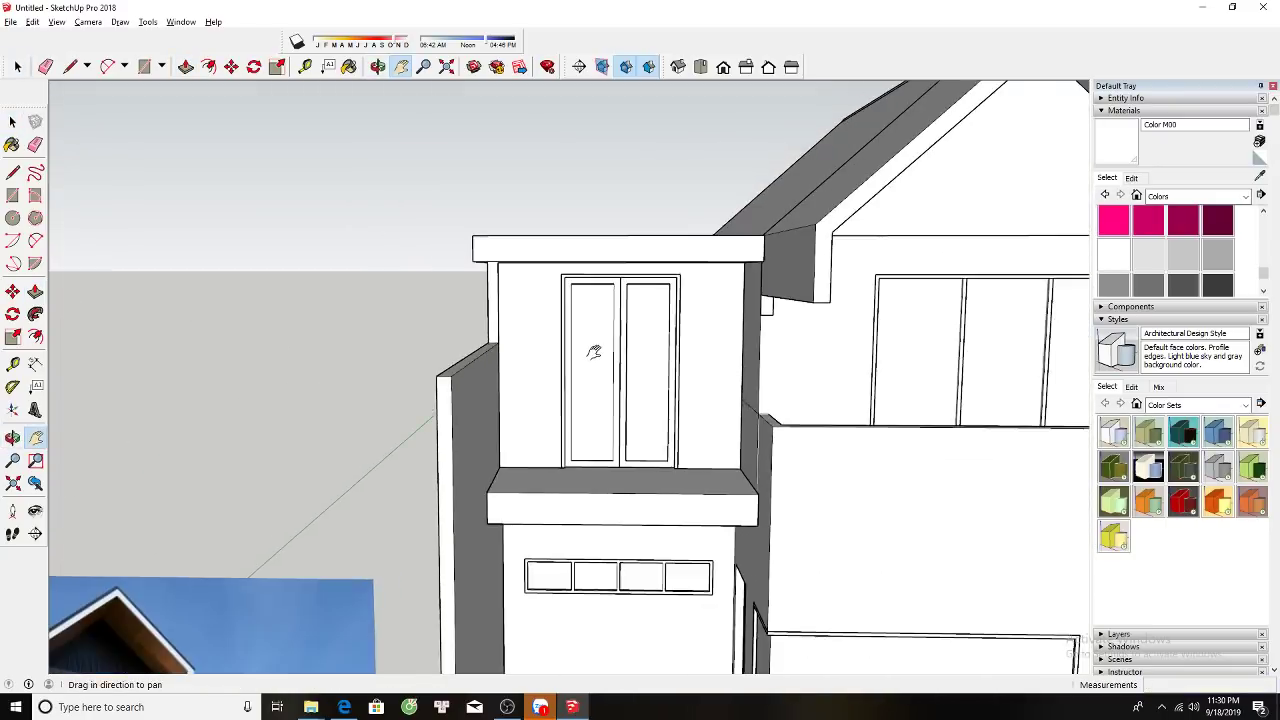
scroll(594, 352, "down", 3)
scroll(626, 307, "down", 2)
scroll(625, 311, "up", 3)
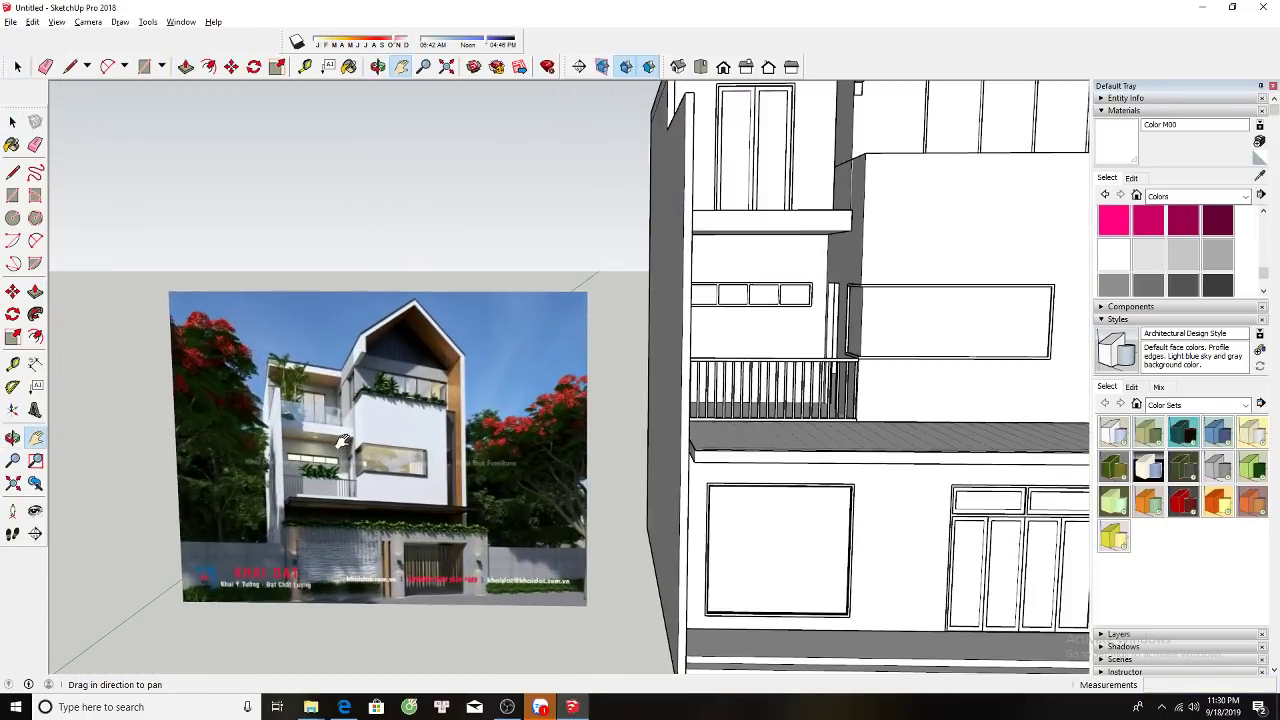
left_click_drag(805, 185, 803, 255)
mouse_move(803, 255)
middle_mouse_down()
mouse_move(766, 337)
mouse_move(631, 280)
mouse_move(877, 294)
middle_mouse_up()
Draw a rectangle from the column's top corner to the left wall corner above the balcony ledge.
key("r")
left_click(621, 285)
scroll(843, 222, "up", 2)
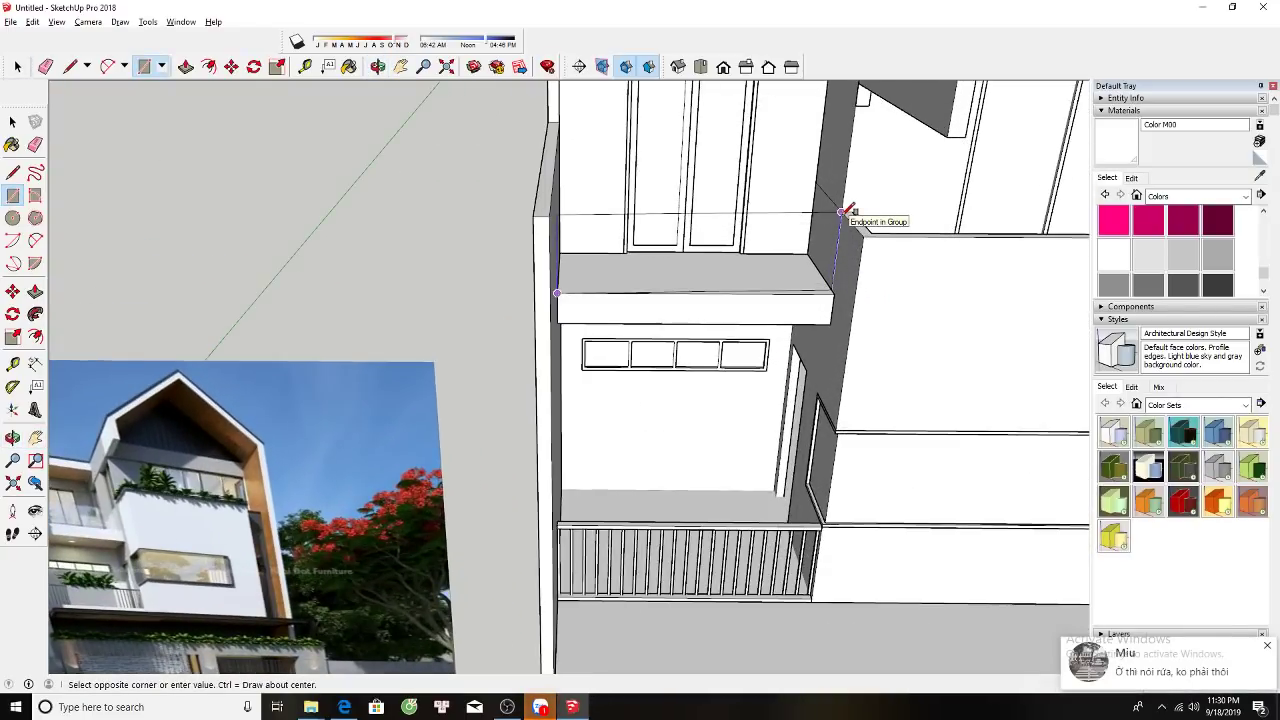
key("Escape")
key("l")
left_click(835, 290)
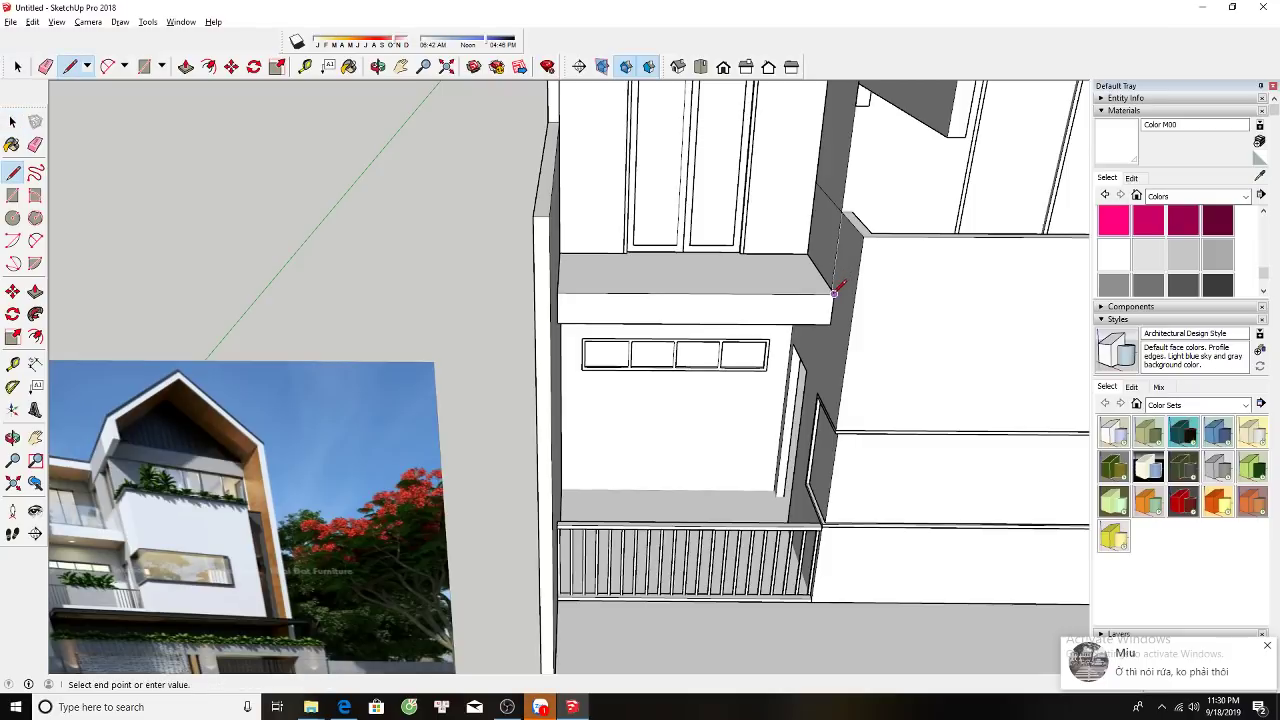
scroll(838, 236, "up", 2)
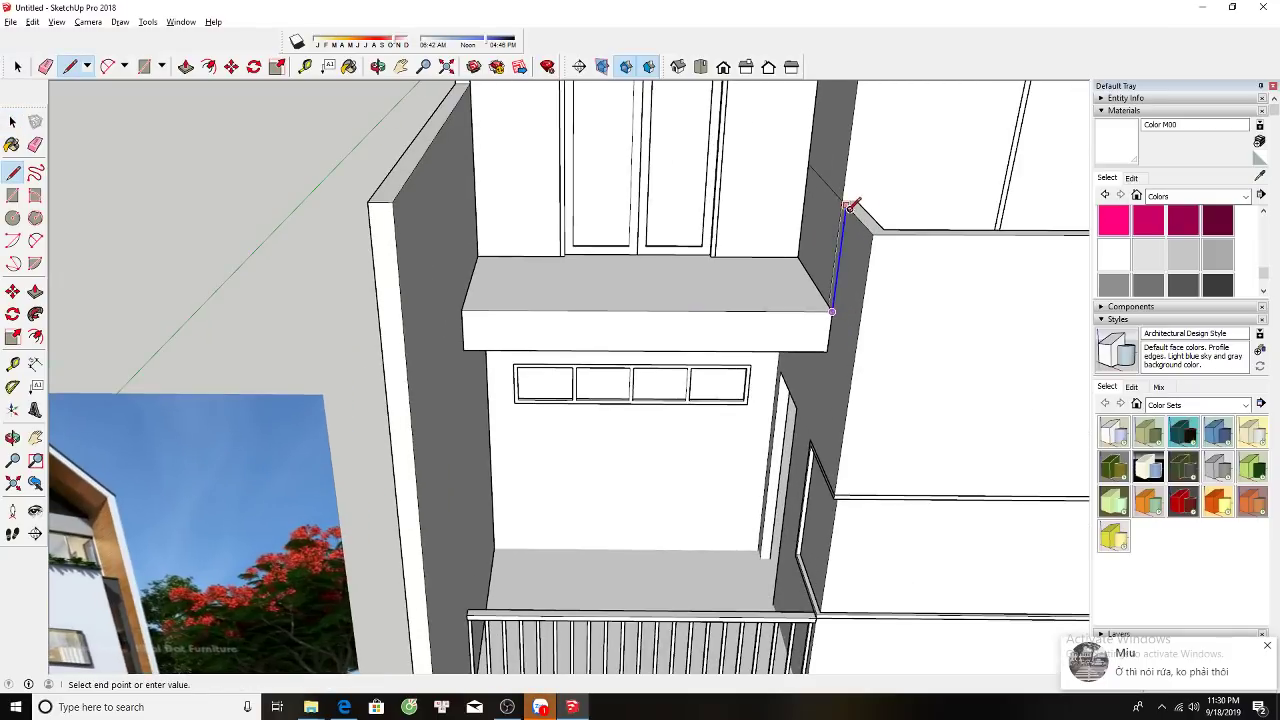
key("r")
left_click(845, 205)
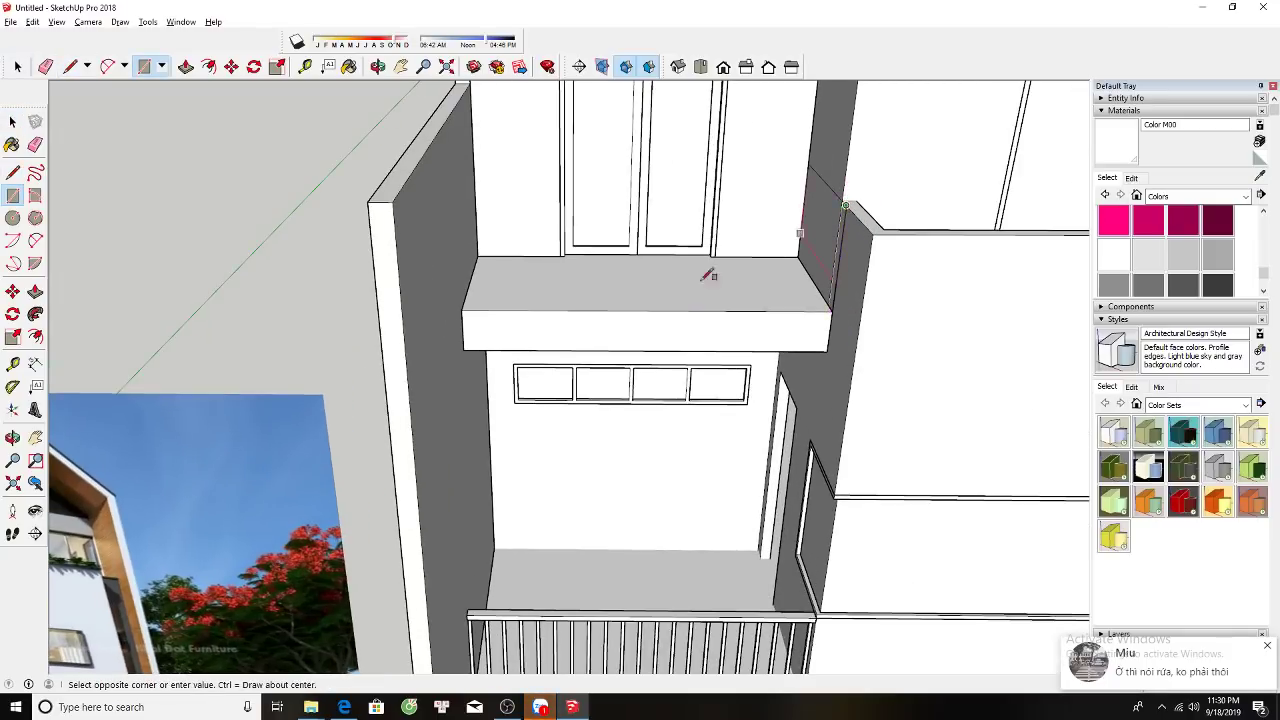
left_click(466, 294)
key("space")
left_click(540, 285)
middle_click_drag(540, 285, 616, 320)
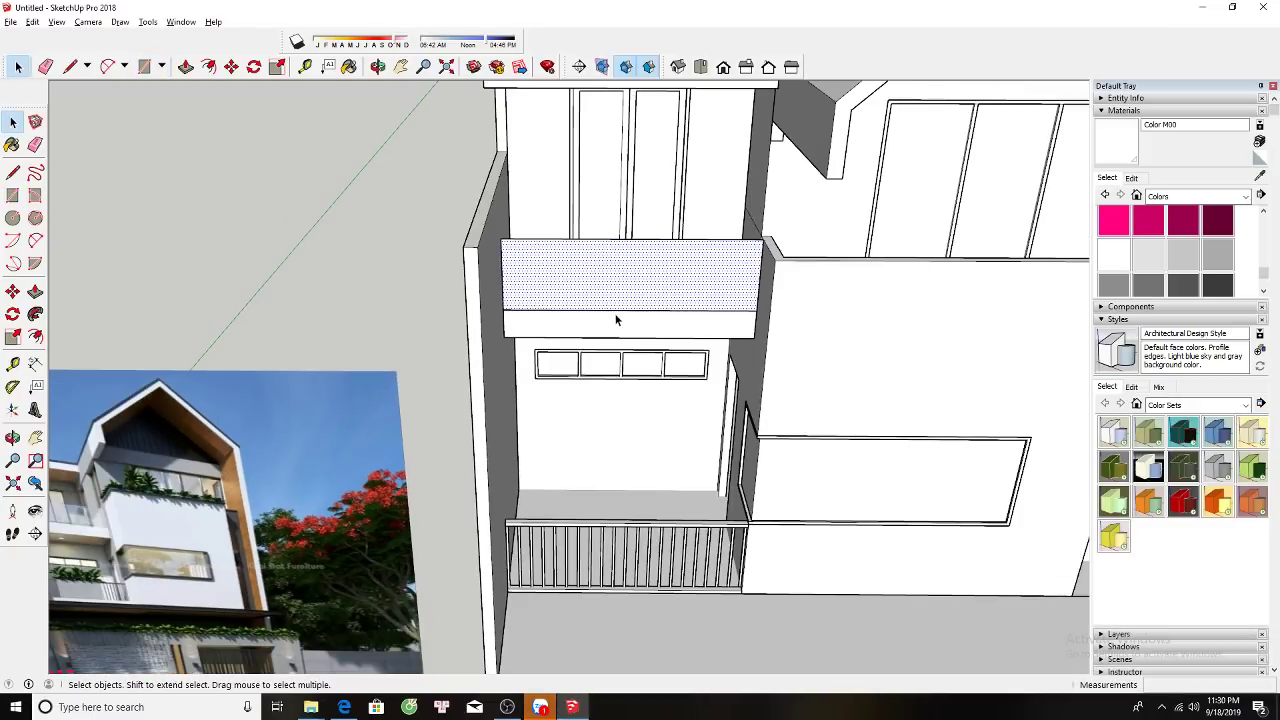
scroll(616, 320, "down", 1)
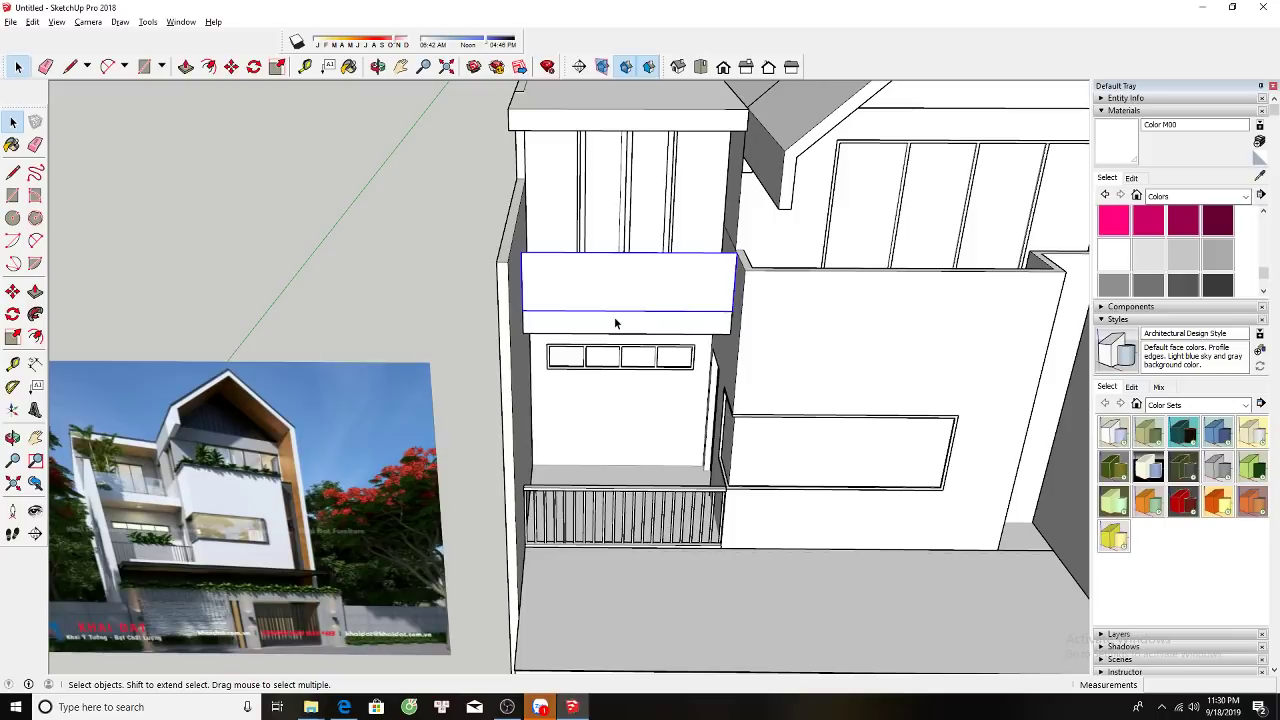
Push/Pull the panel above the ledge out into a solid parapet block.
middle_click_drag(582, 360, 643, 338)
scroll(610, 280, "up", 3)
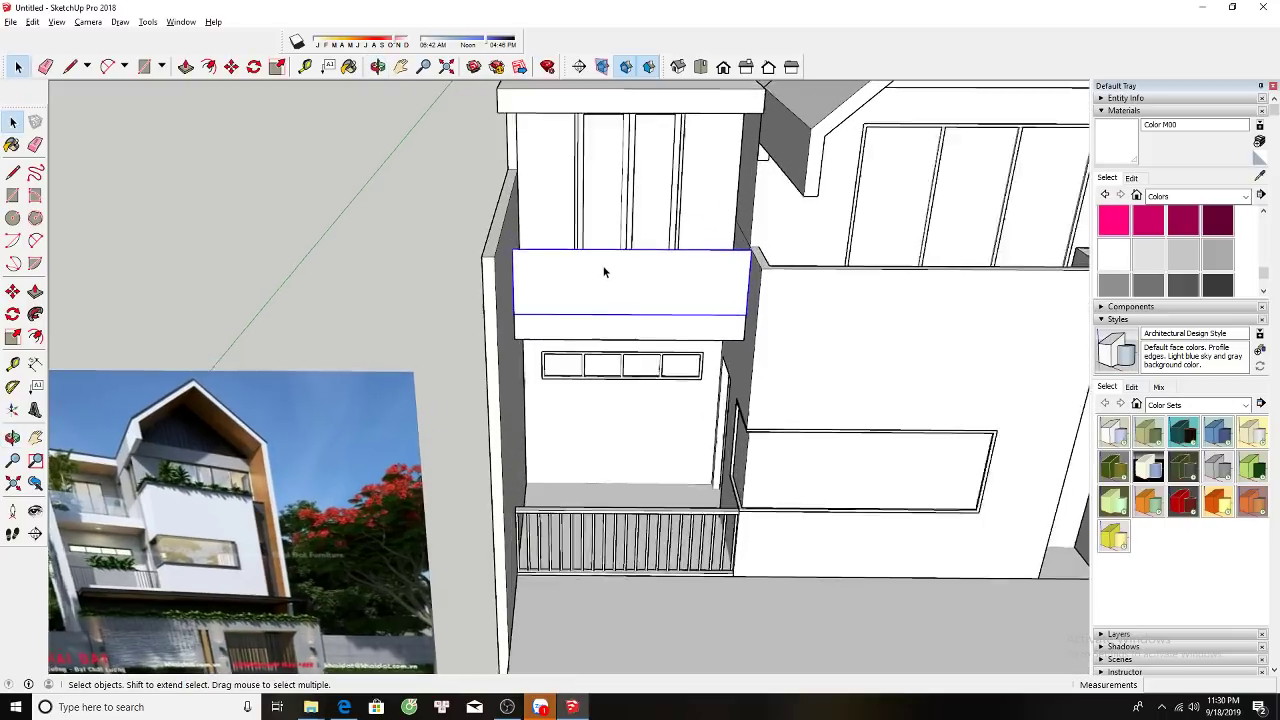
middle_click_drag(631, 277, 523, 348)
key("p")
left_click_drag(502, 315, 523, 301)
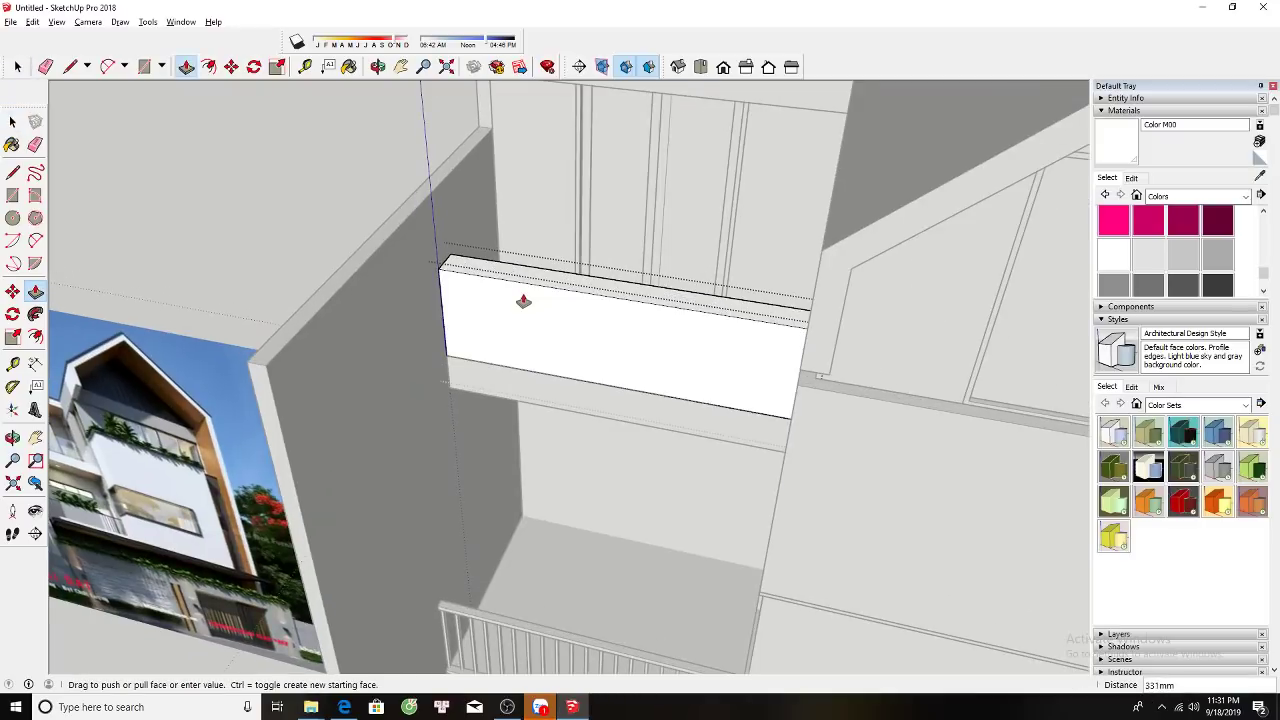
left_click(523, 301)
key("space")
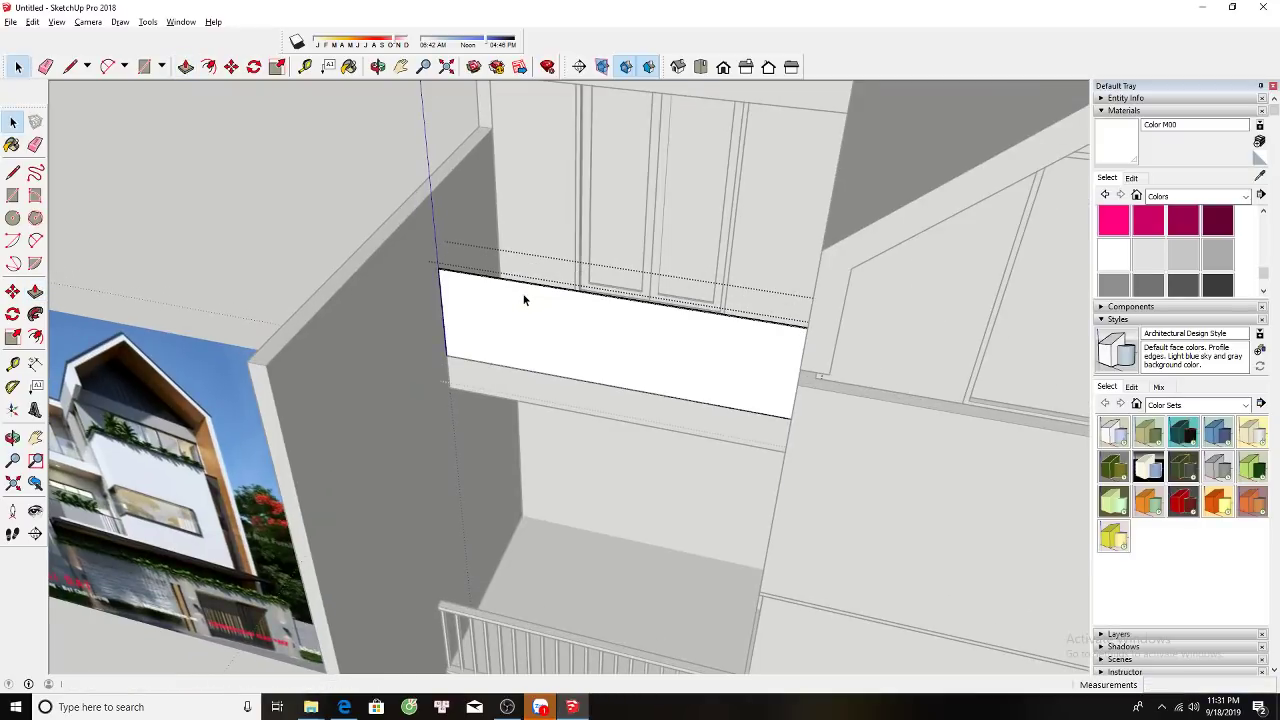
Move the parapet's front face slightly to adjust its depth.
left_click(476, 309)
scroll(562, 328, "down", 2)
scroll(575, 335, "down", 2)
scroll(146, 426, "up", 3)
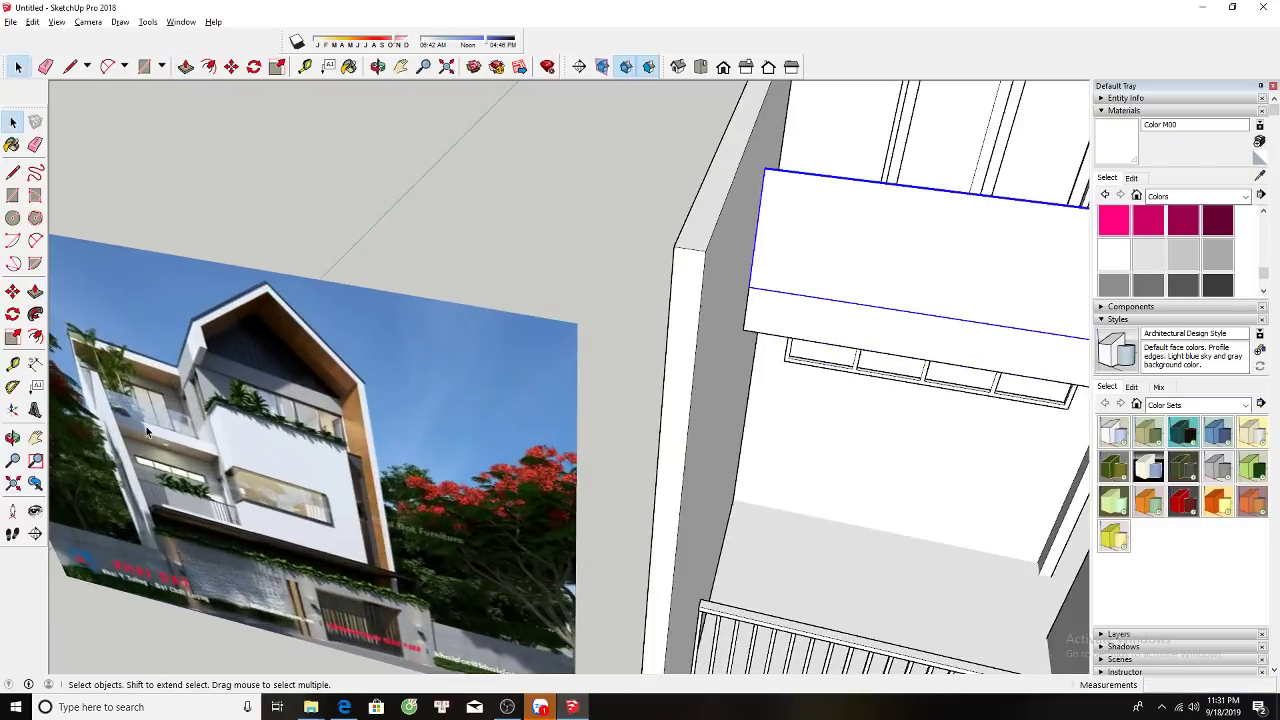
scroll(147, 432, "up", 2)
scroll(147, 432, "down", 3)
key("m")
scroll(626, 326, "up", 2)
scroll(594, 357, "up", 2)
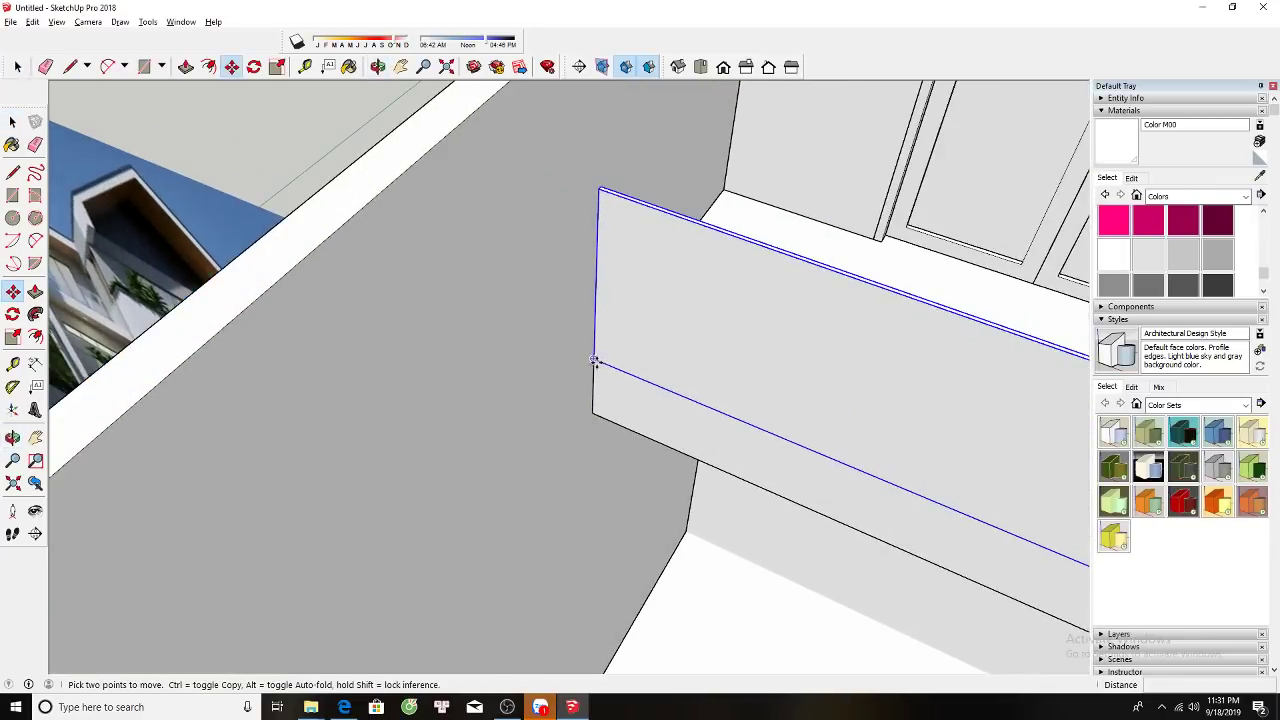
left_click(594, 357)
left_click(608, 347)
key("space")
Pan and orbit the view back to face the building front.
scroll(632, 240, "down", 3)
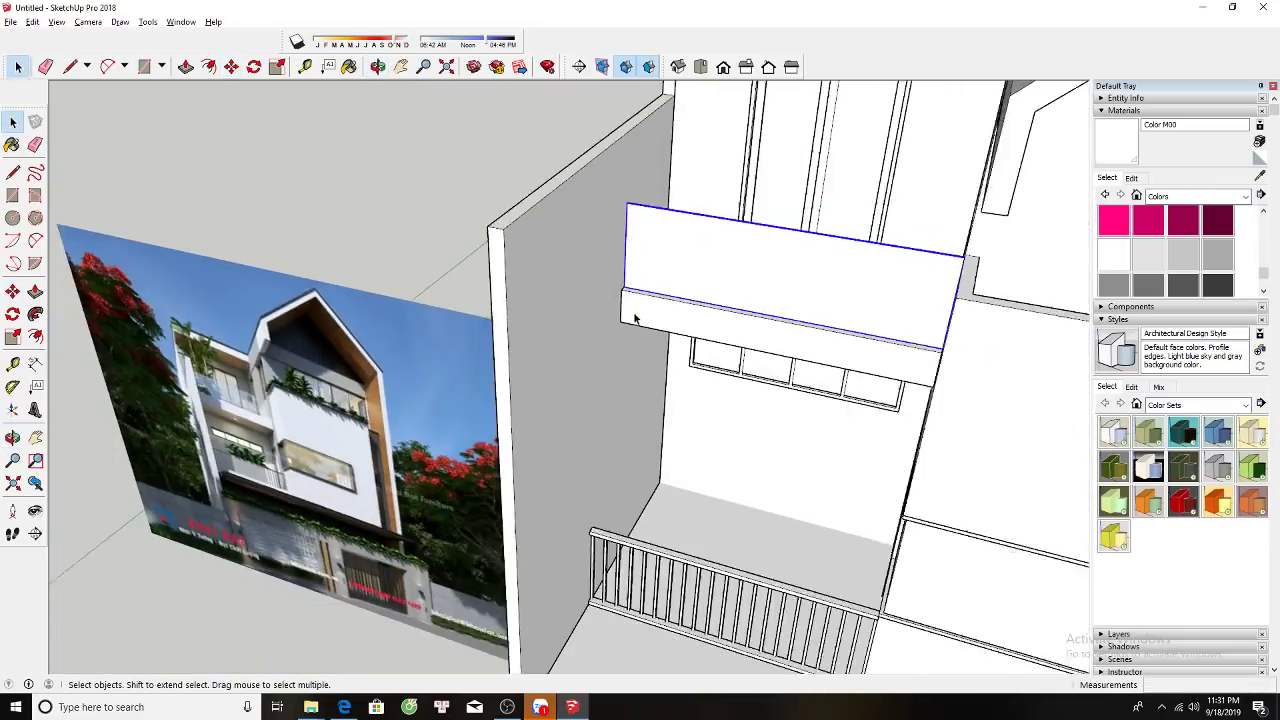
scroll(632, 240, "down", 2)
scroll(632, 240, "down", 1)
scroll(689, 274, "down", 2)
key("h")
scroll(360, 400, "up", 3)
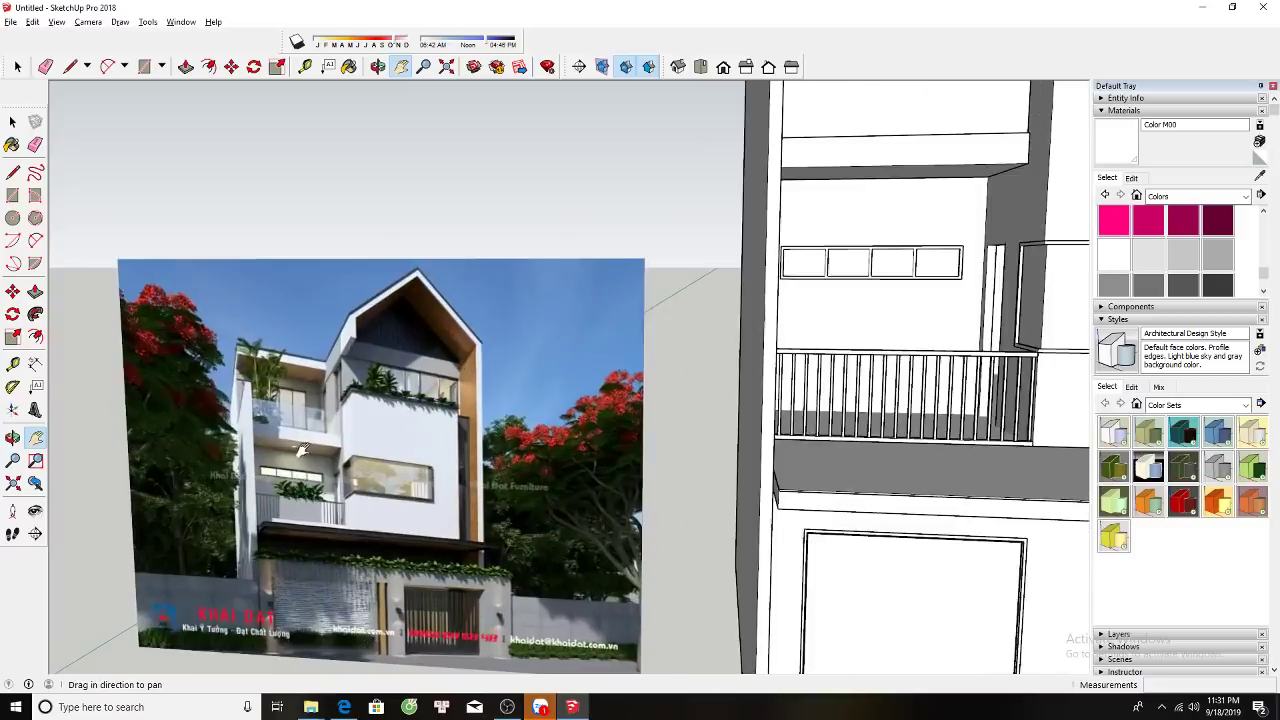
scroll(300, 455, "up", 2)
scroll(300, 455, "down", 5)
middle_click_drag(823, 274, 754, 295)
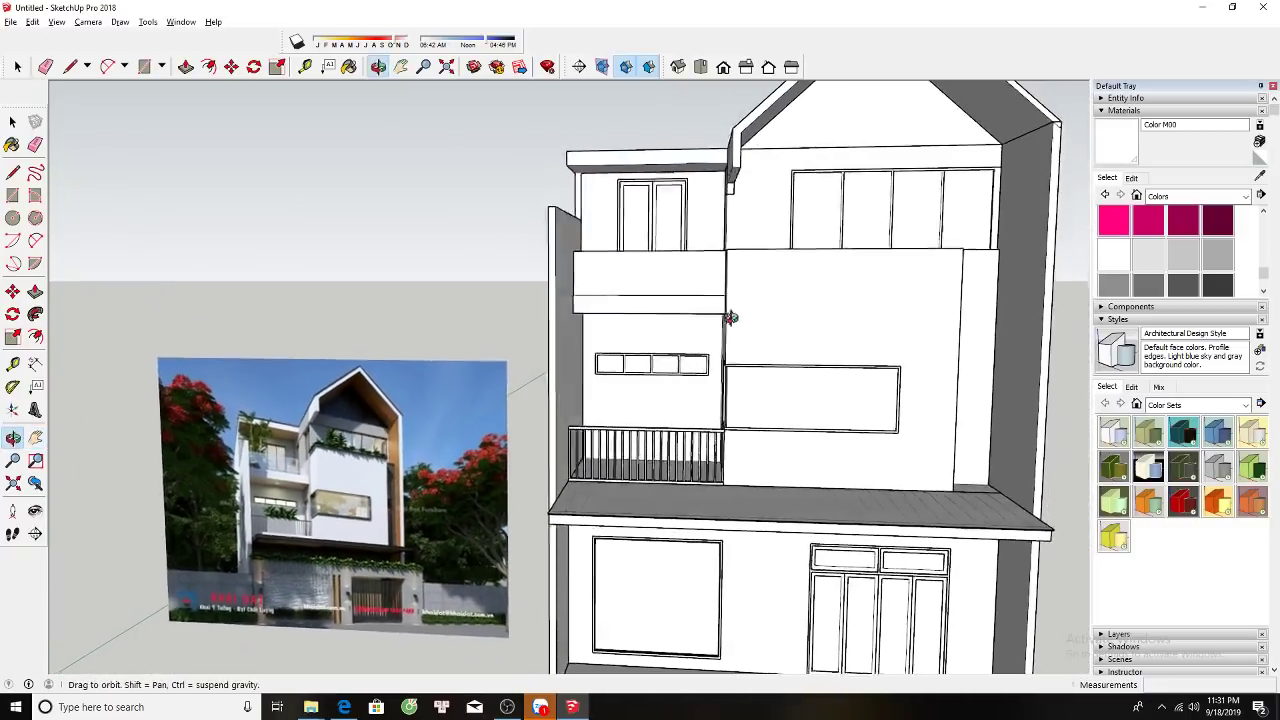
scroll(754, 295, "down", 1)
scroll(371, 474, "up", 1)
scroll(371, 474, "up", 2)
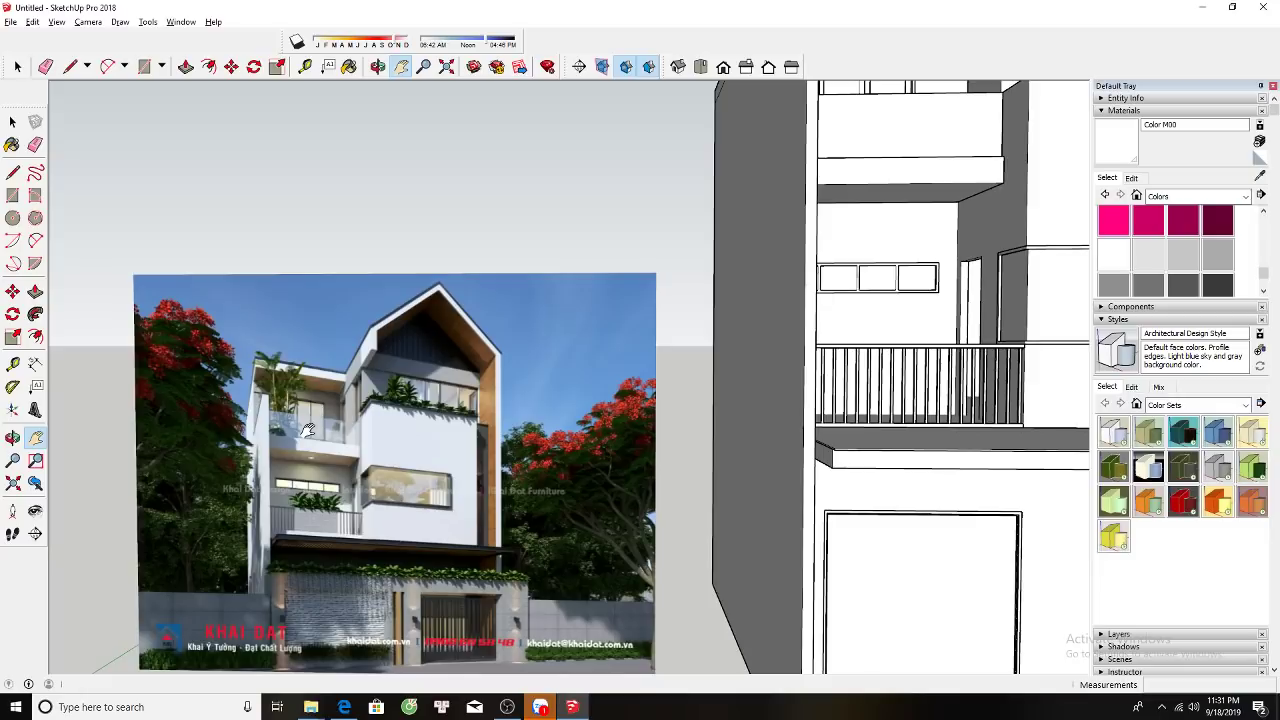
left_click_drag(371, 469, 360, 443)
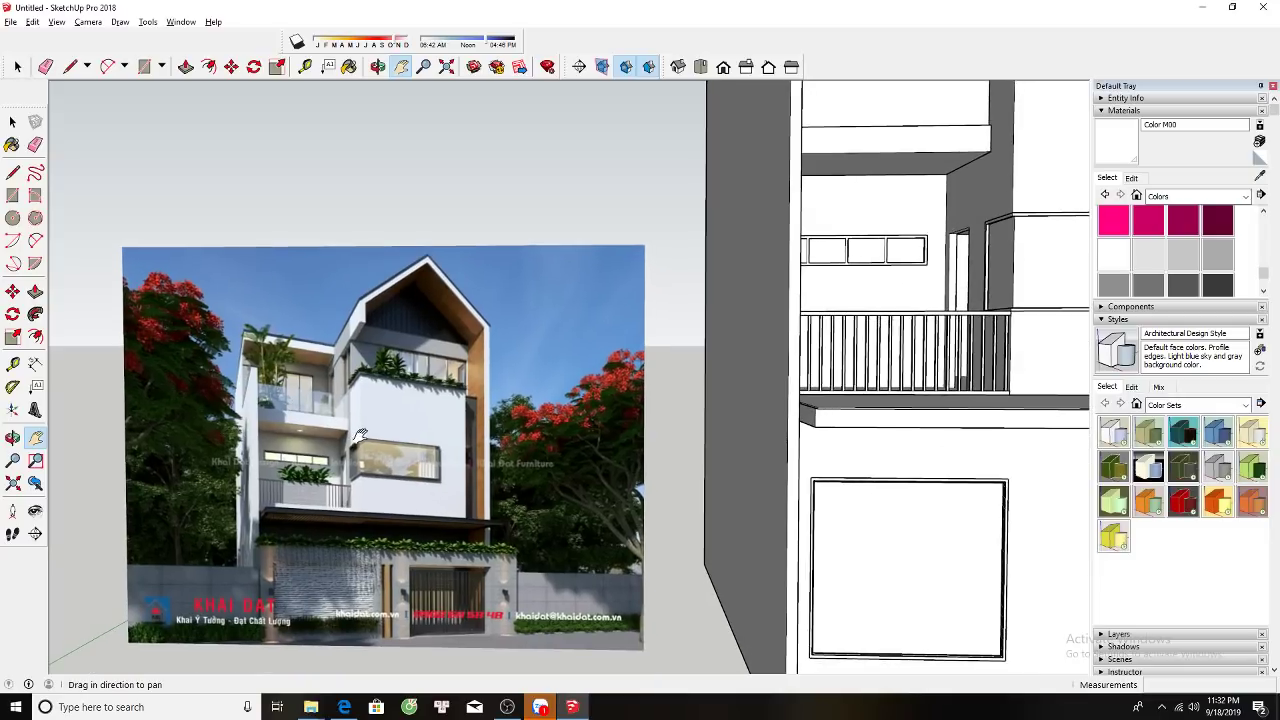
scroll(707, 390, "down", 3)
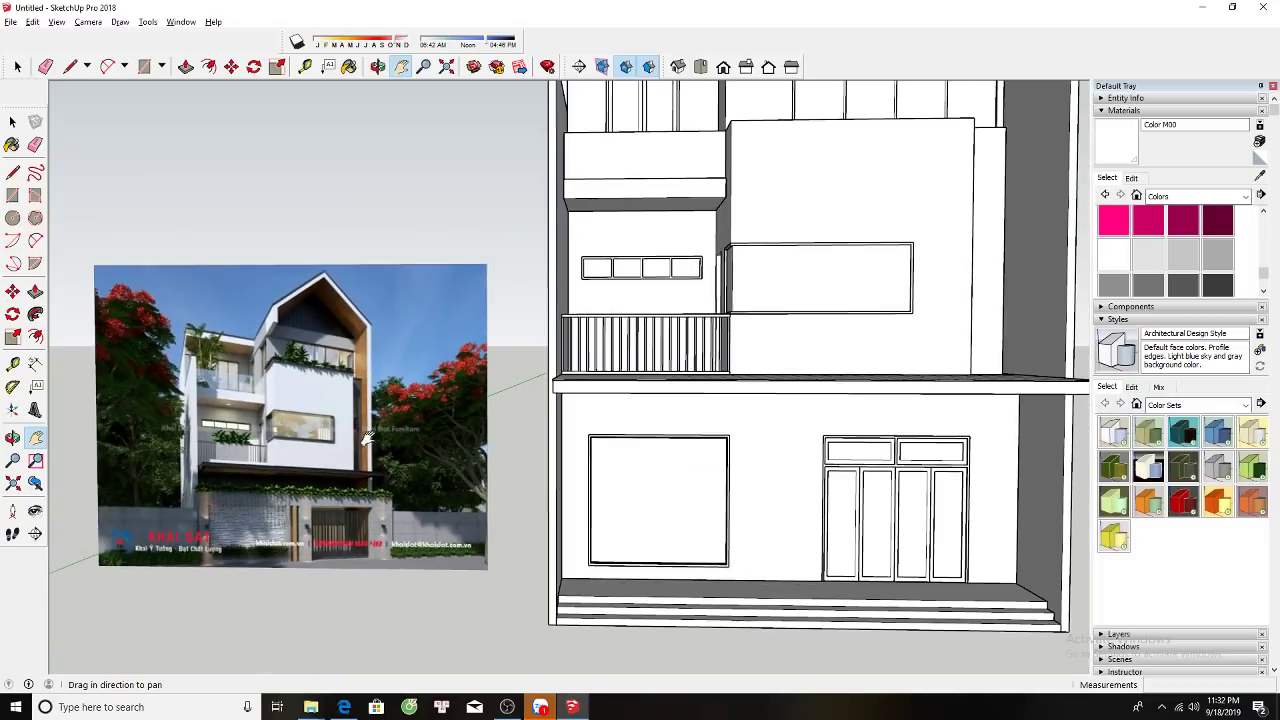
scroll(707, 390, "down", 1)
scroll(328, 408, "up", 3)
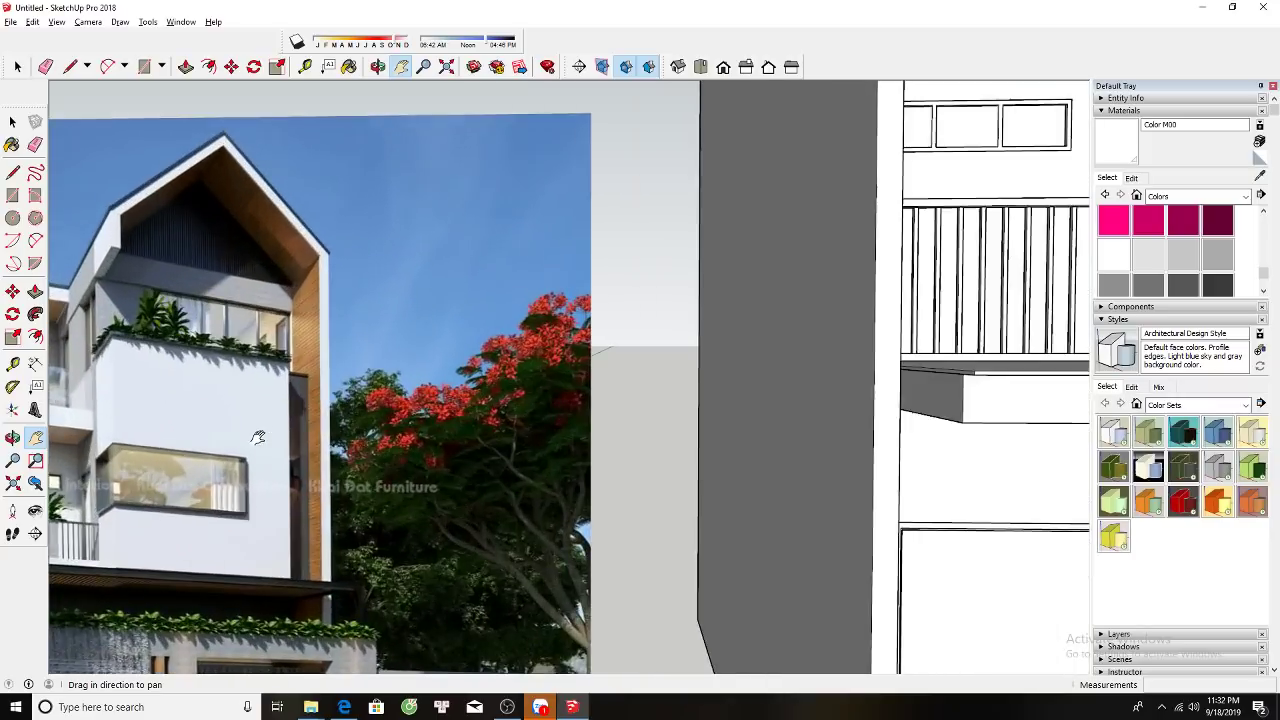
scroll(273, 431, "up", 3)
scroll(273, 431, "down", 4)
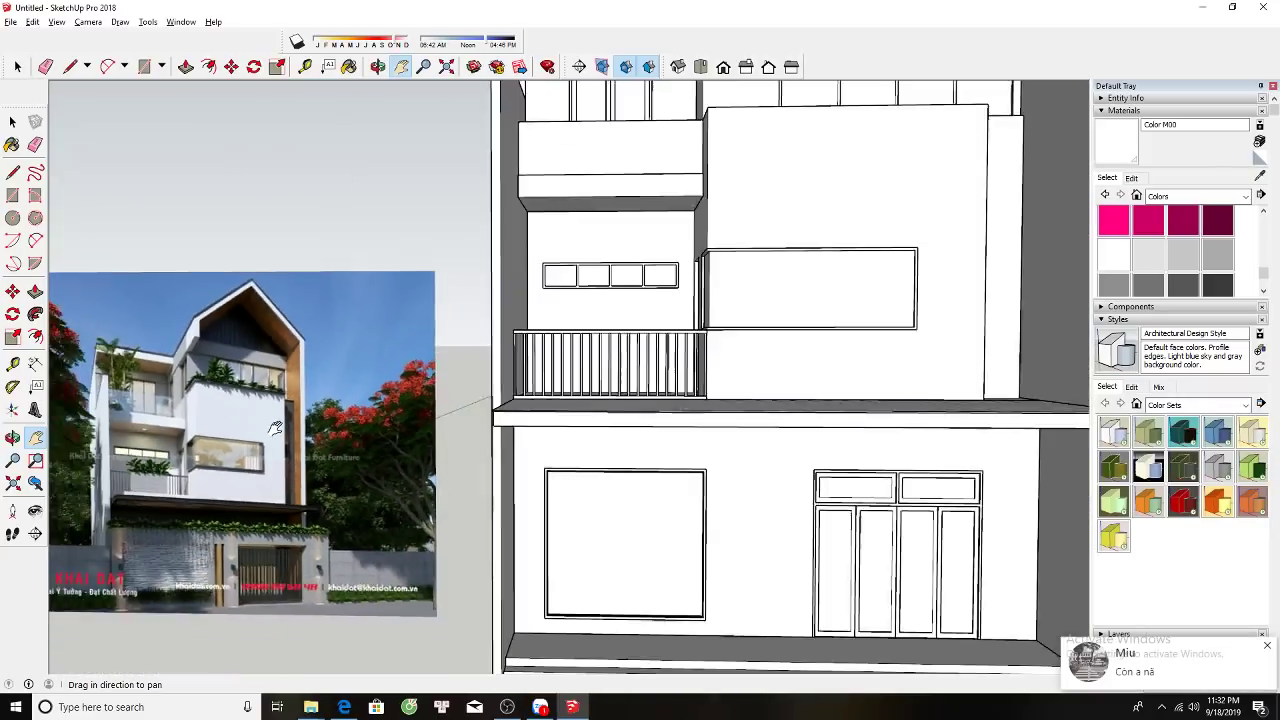
scroll(771, 342, "down", 1)
Copy the selected strip edge lower down the narrow strip beside the upper panel.
key("space")
scroll(760, 320, "up", 2)
scroll(743, 300, "up", 1)
left_click(743, 290)
scroll(750, 260, "up", 2)
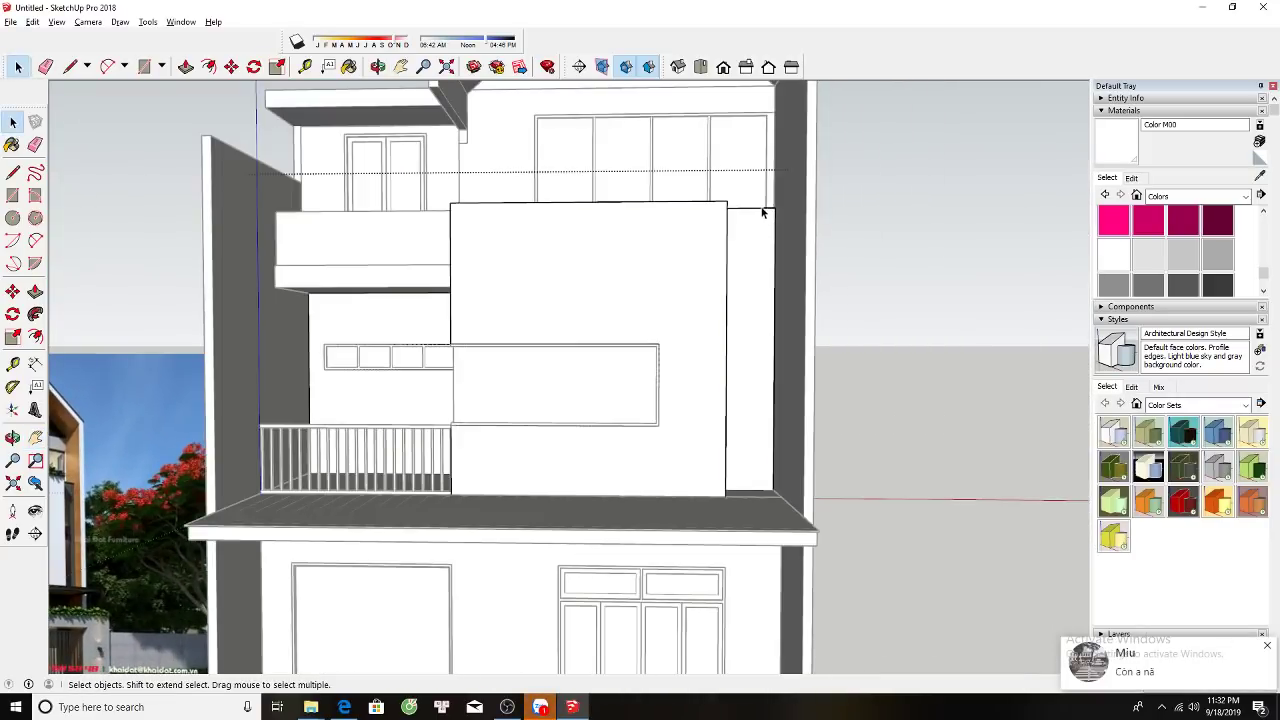
key("m")
left_click(745, 209)
key("ctrl")
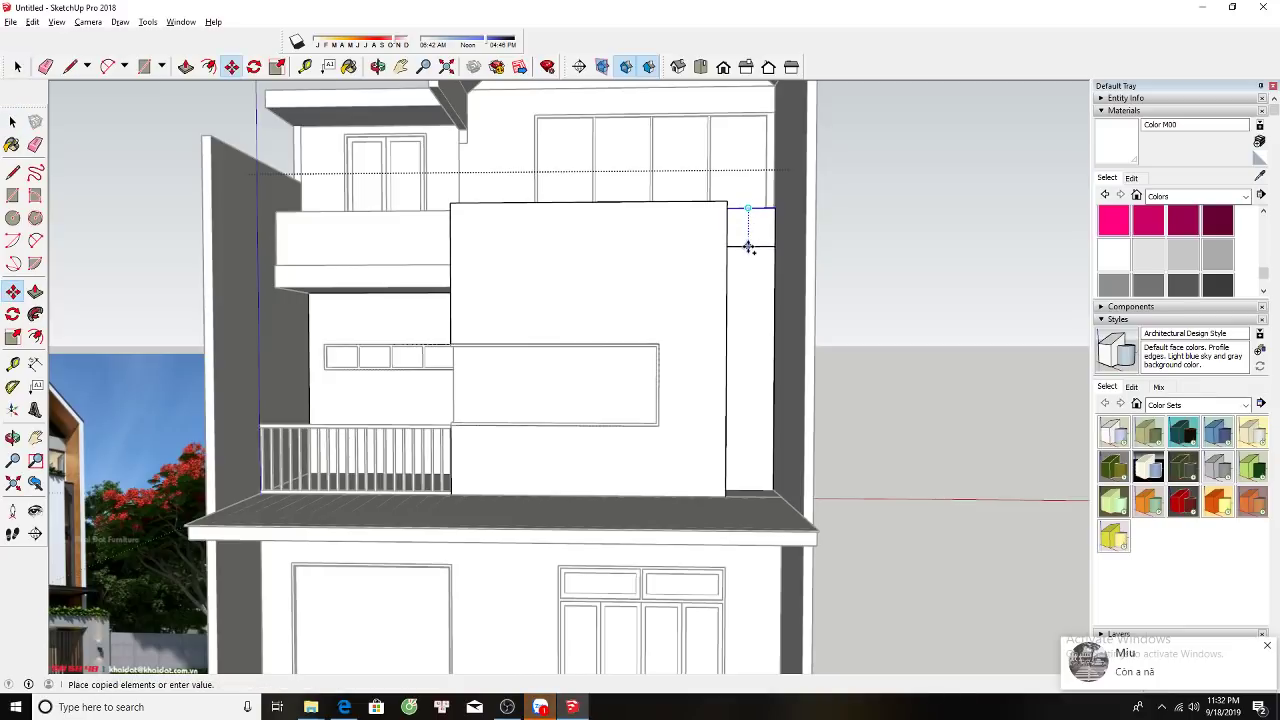
left_click(748, 248)
Delete the tall inner face of the narrow strip.
key("f")
left_click(745, 248)
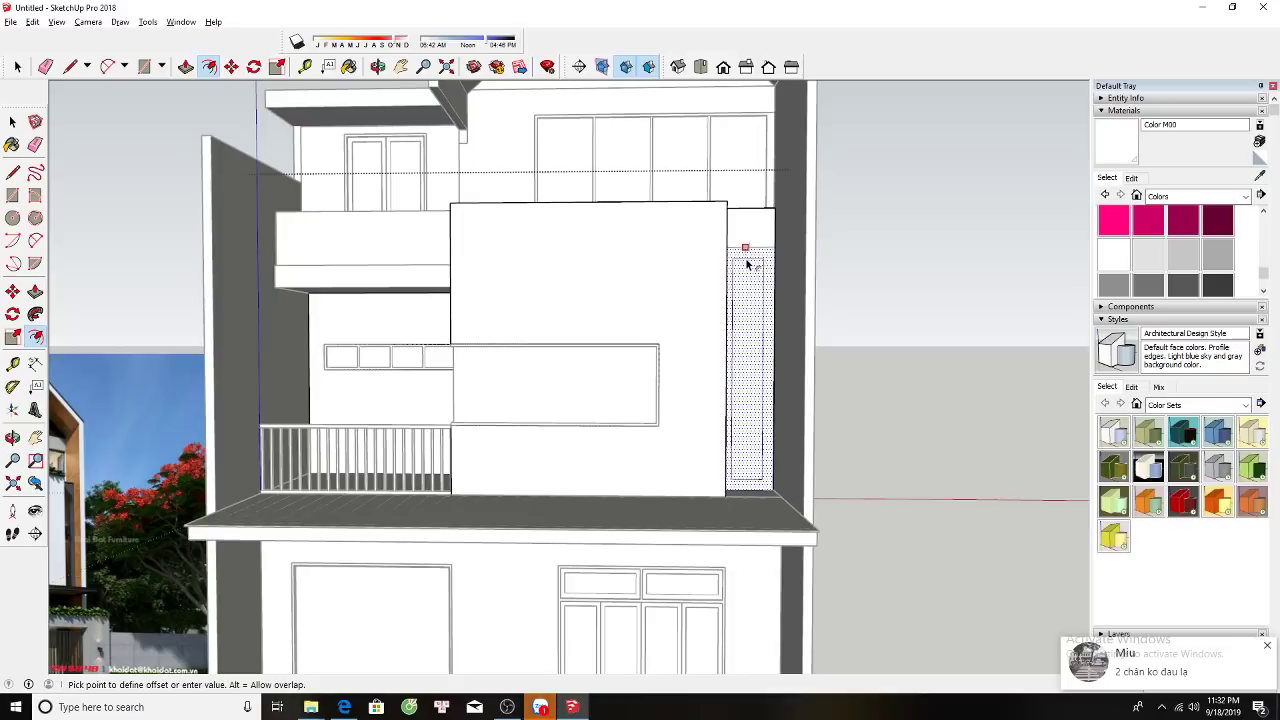
key("Escape")
middle_click_drag(748, 263, 735, 297)
key("space")
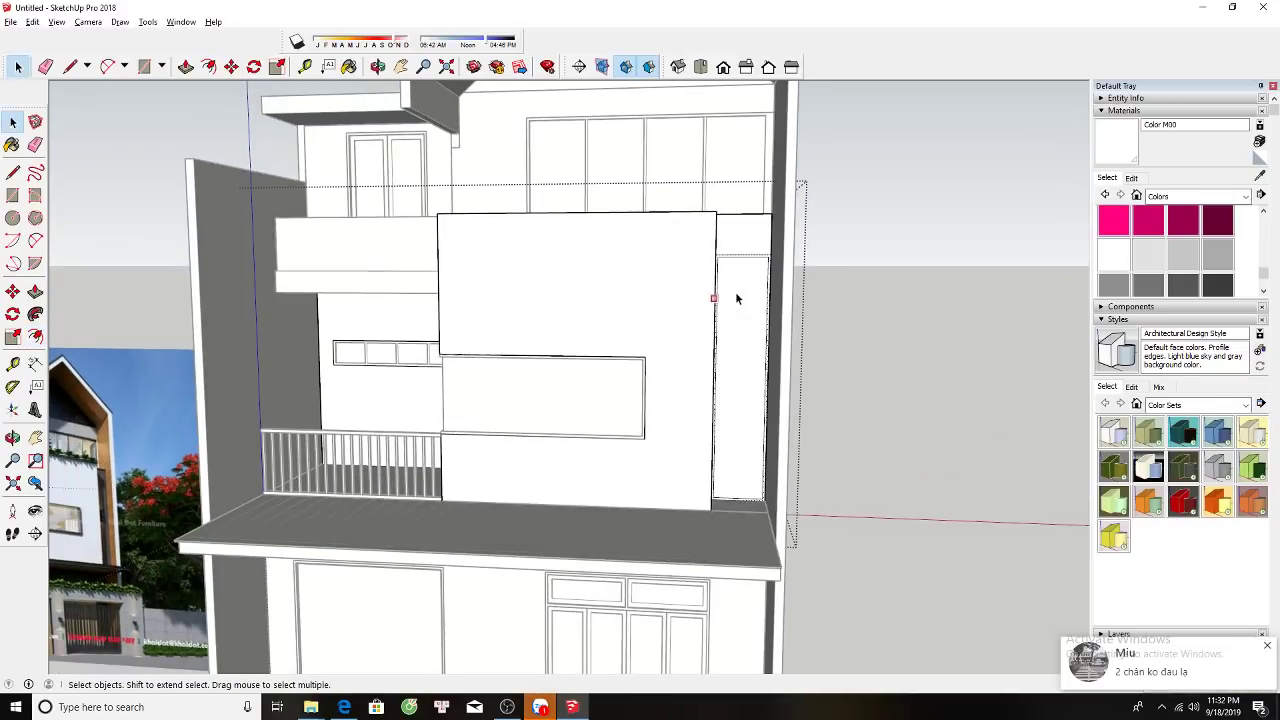
scroll(735, 297, "up", 2)
key("p")
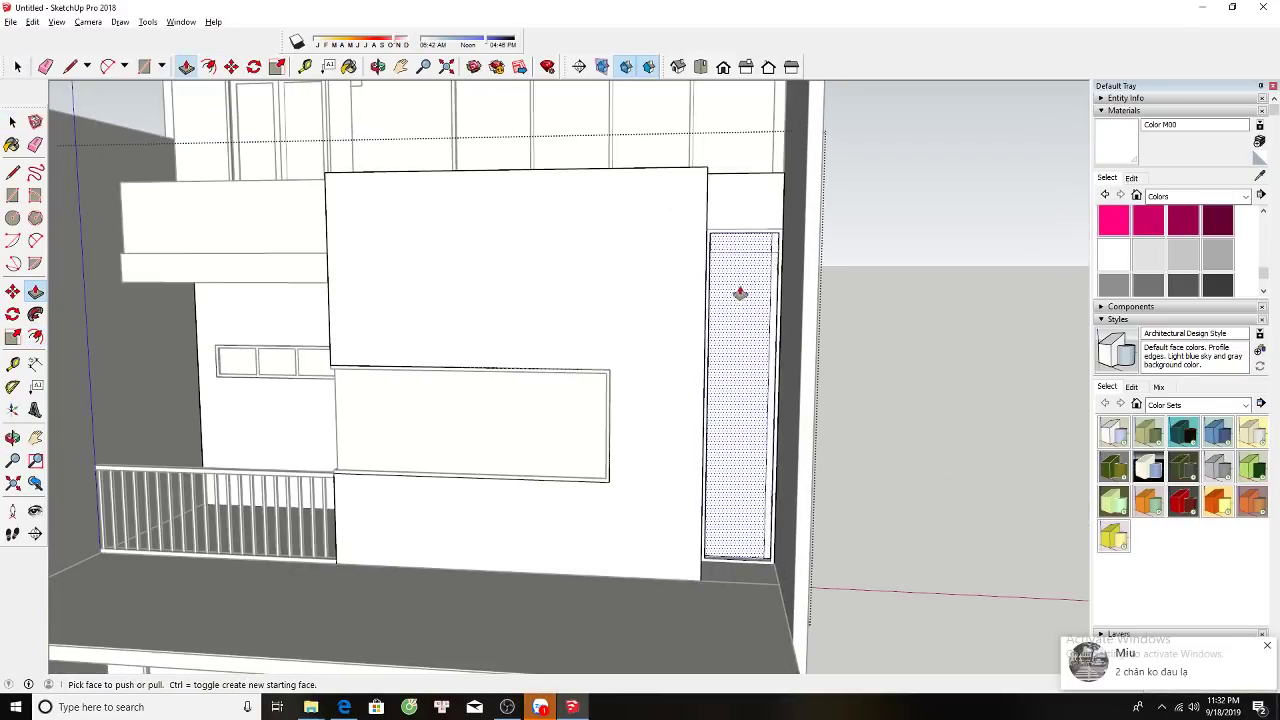
scroll(740, 292, "up", 2)
scroll(757, 260, "up", 1)
key("e")
key("space")
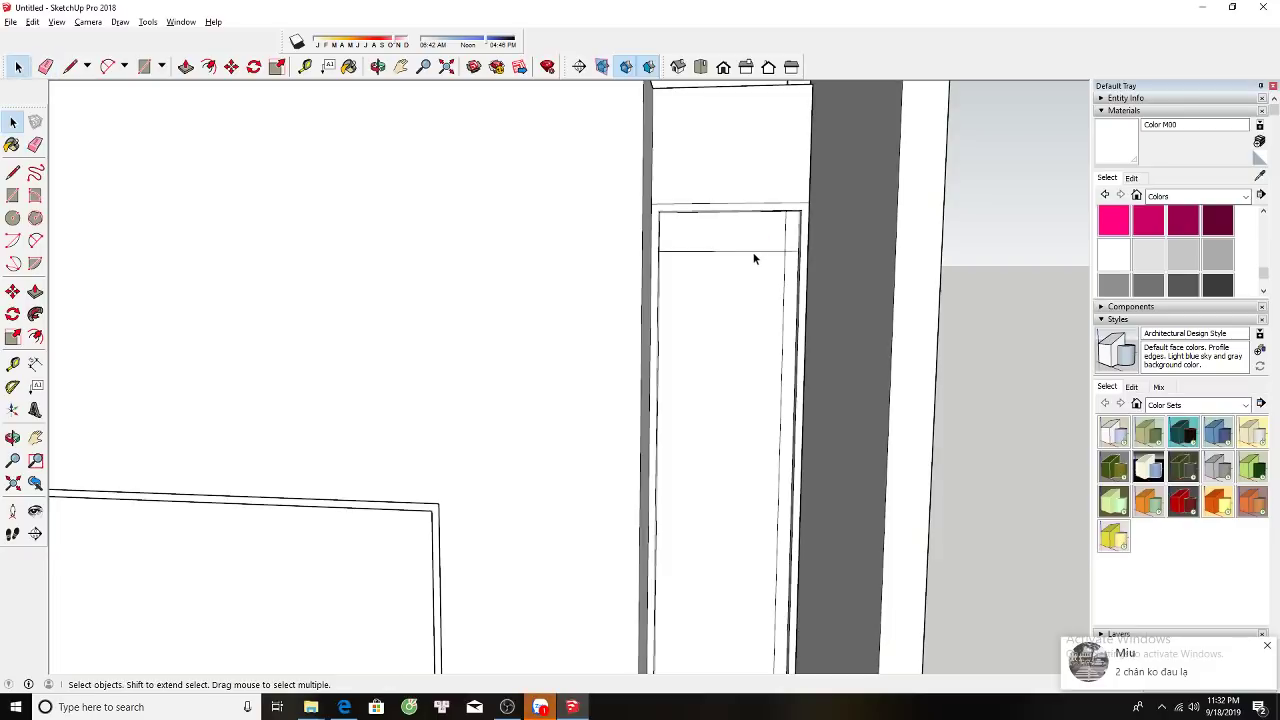
triple_click(749, 283)
left_click(743, 322)
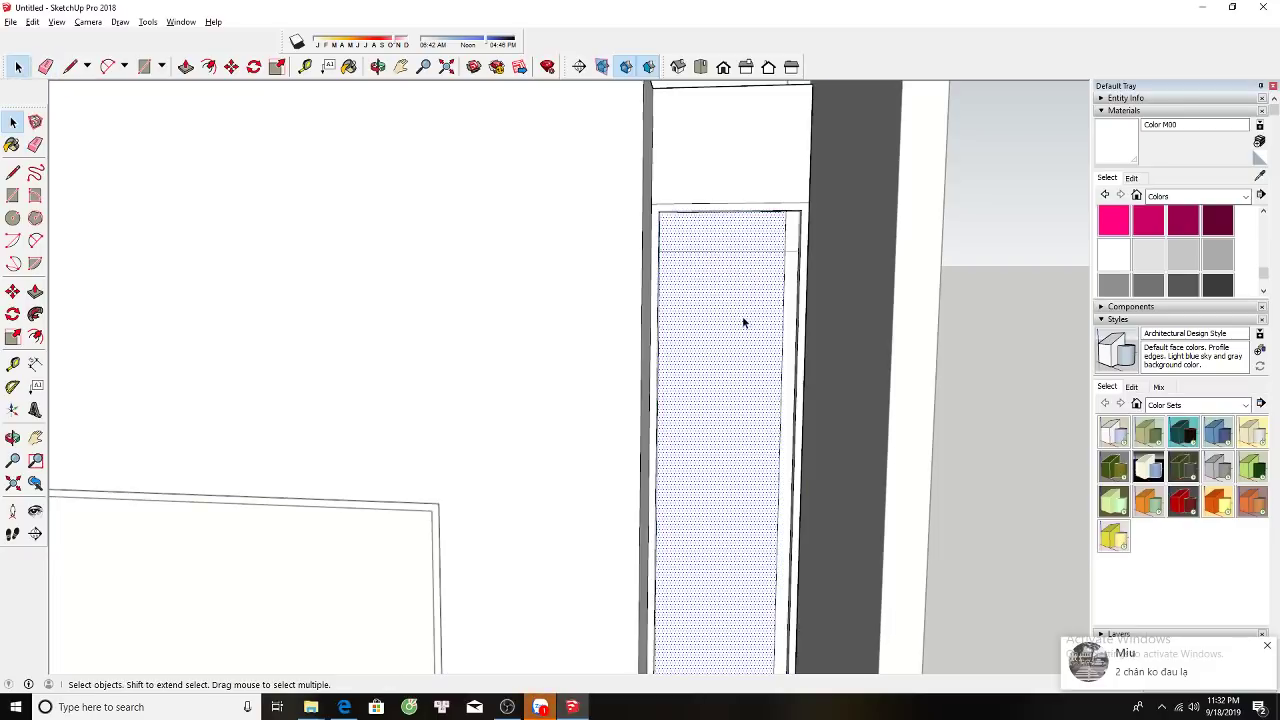
key("Delete")
Push the thin right strip back flush with the front face.
key("p")
scroll(820, 277, "up", 1)
scroll(791, 266, "up", 2)
key("space")
left_click(808, 265)
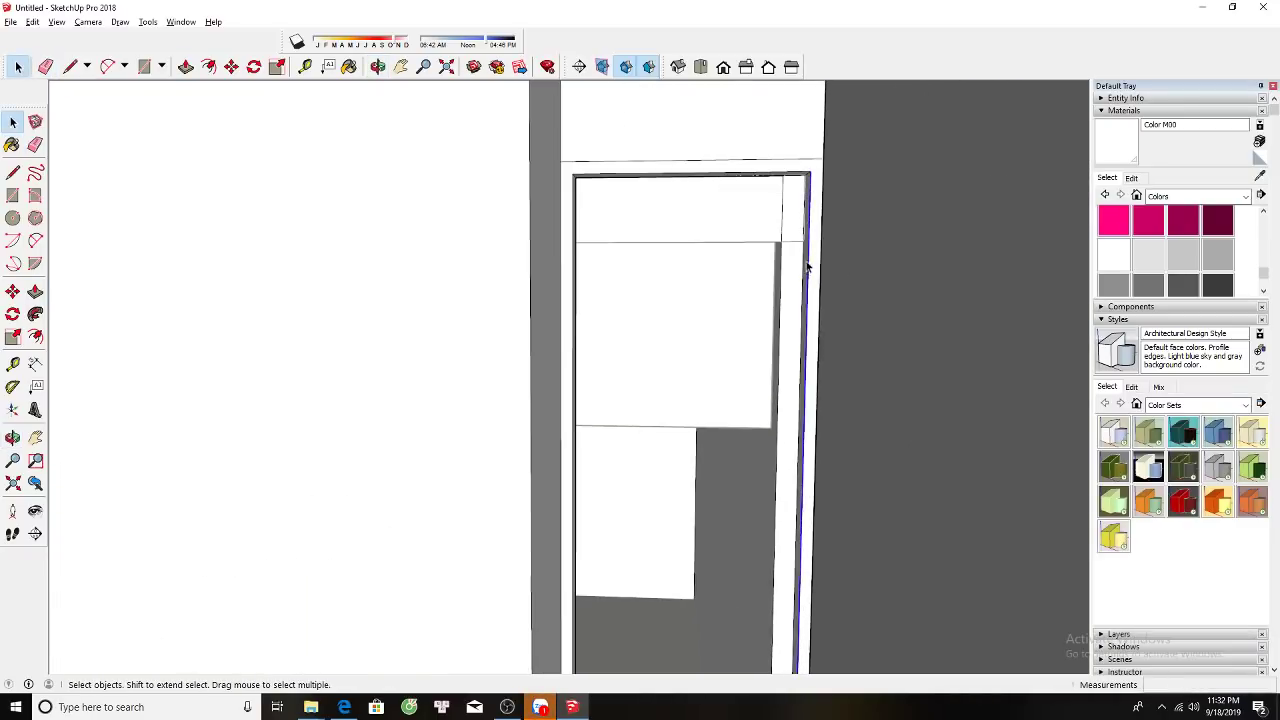
key("p")
left_click_drag(806, 266, 785, 276)
key("space")
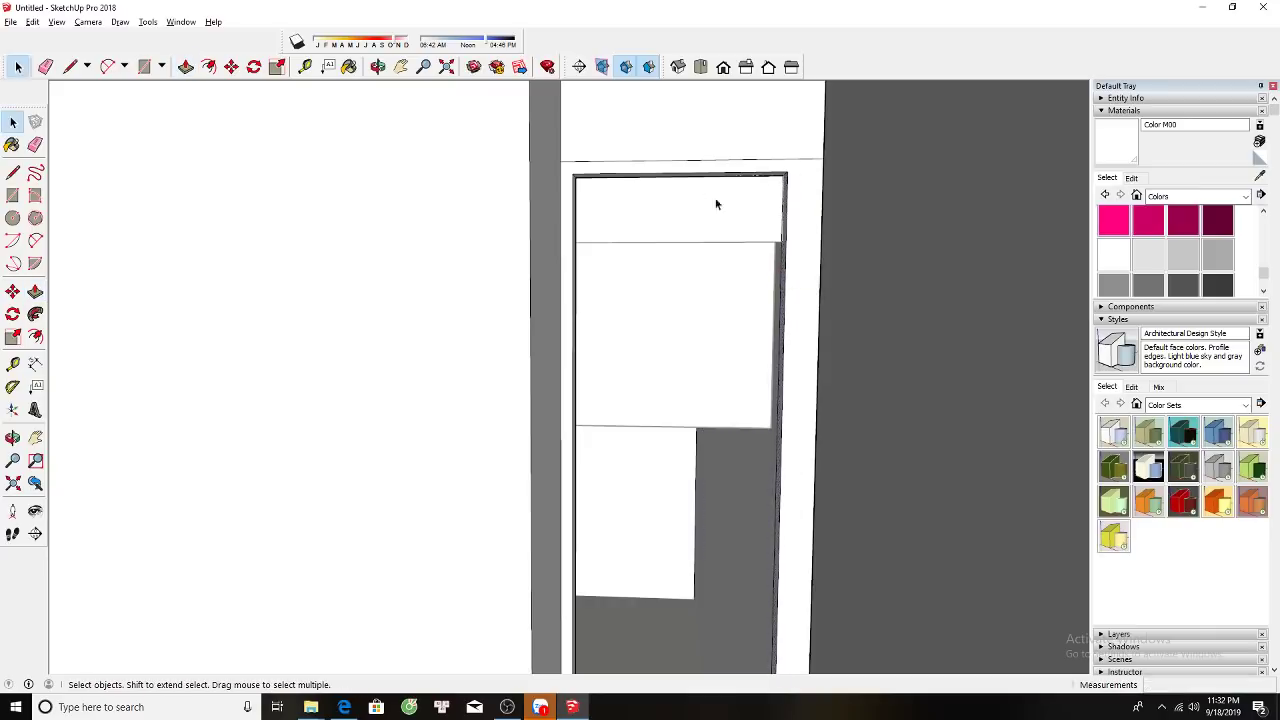
mouse_move(716, 204)
middle_mouse_down()
mouse_move(675, 219)
mouse_move(643, 211)
mouse_move(617, 171)
middle_mouse_up()
Draw a rectangle filling the narrow opening as the window face.
key("r")
left_click(609, 178)
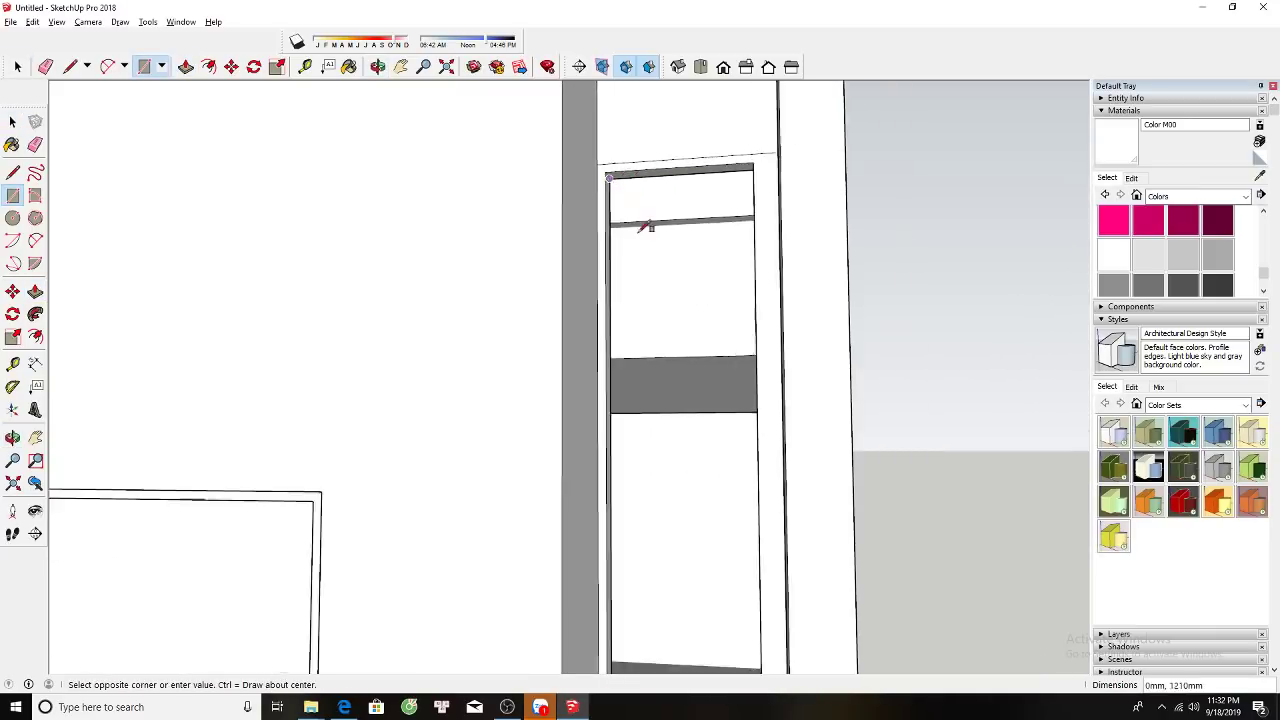
scroll(728, 434, "down", 3)
scroll(728, 434, "down", 2)
scroll(760, 611, "up", 3)
scroll(757, 606, "up", 2)
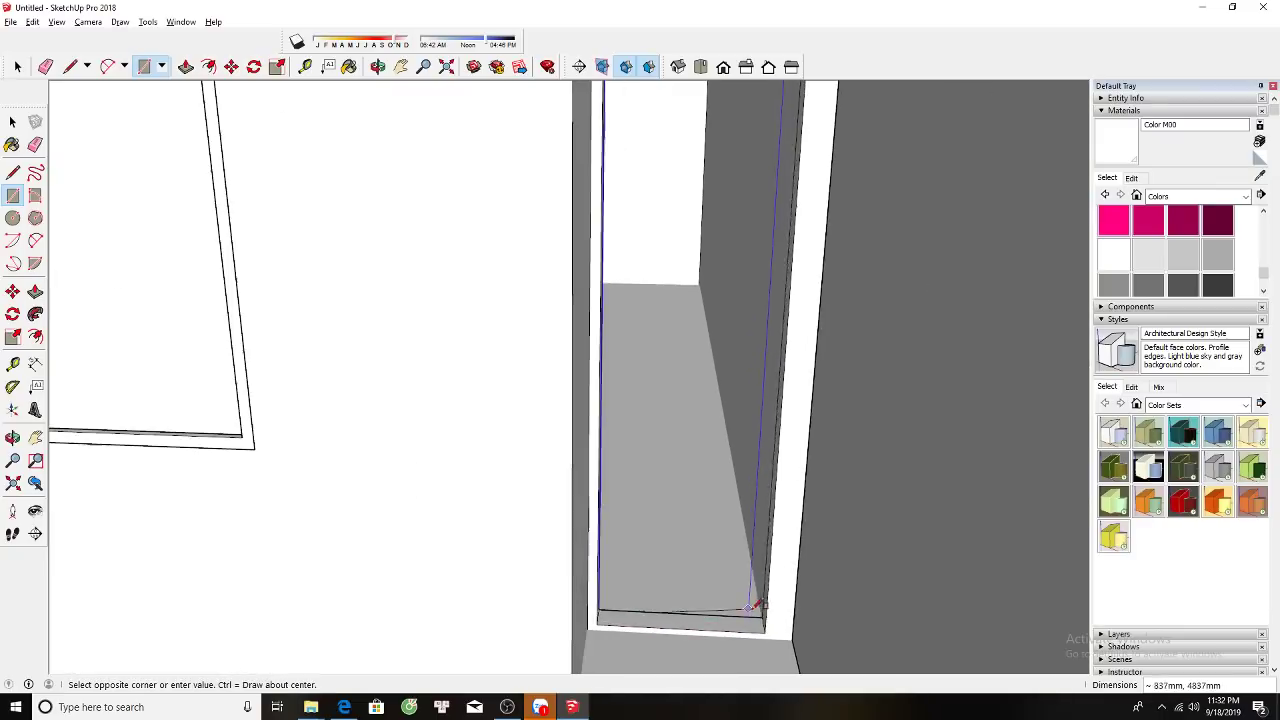
left_click(760, 607)
key("space")
left_click(716, 520)
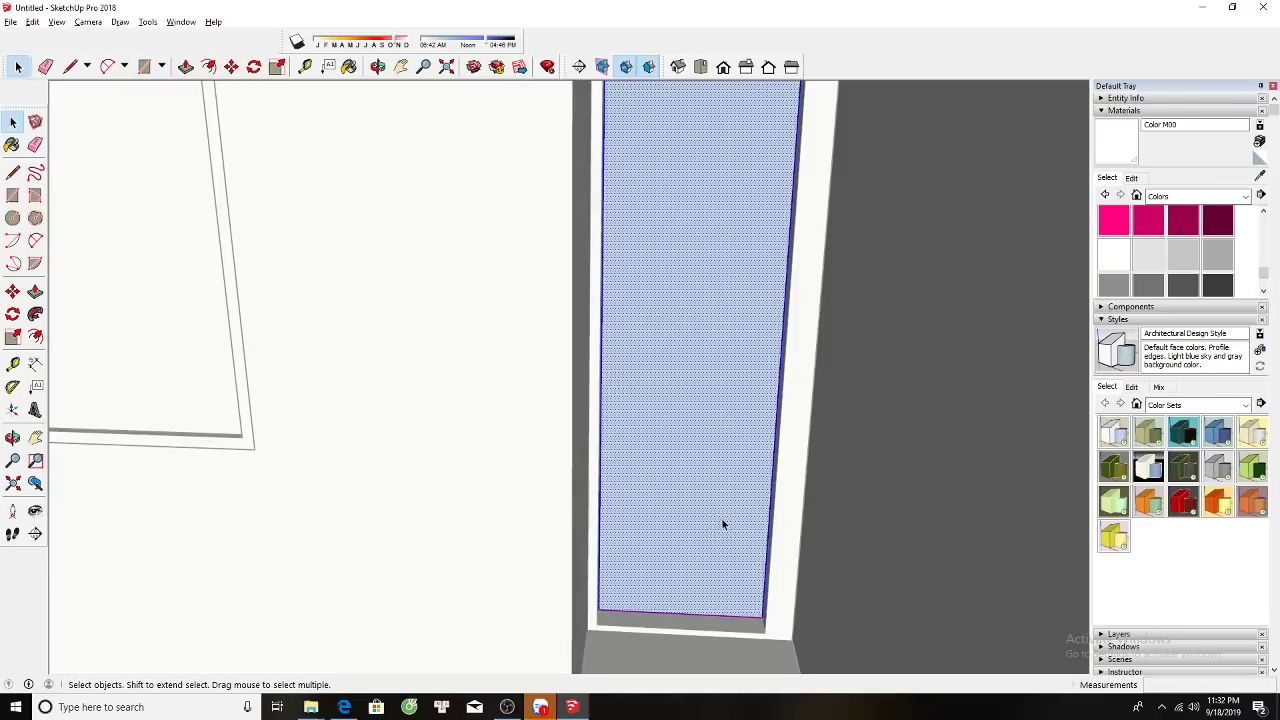
Offset the window face's edges 50 mm inward to form a frame.
key("p")
key("f")
left_click(784, 363)
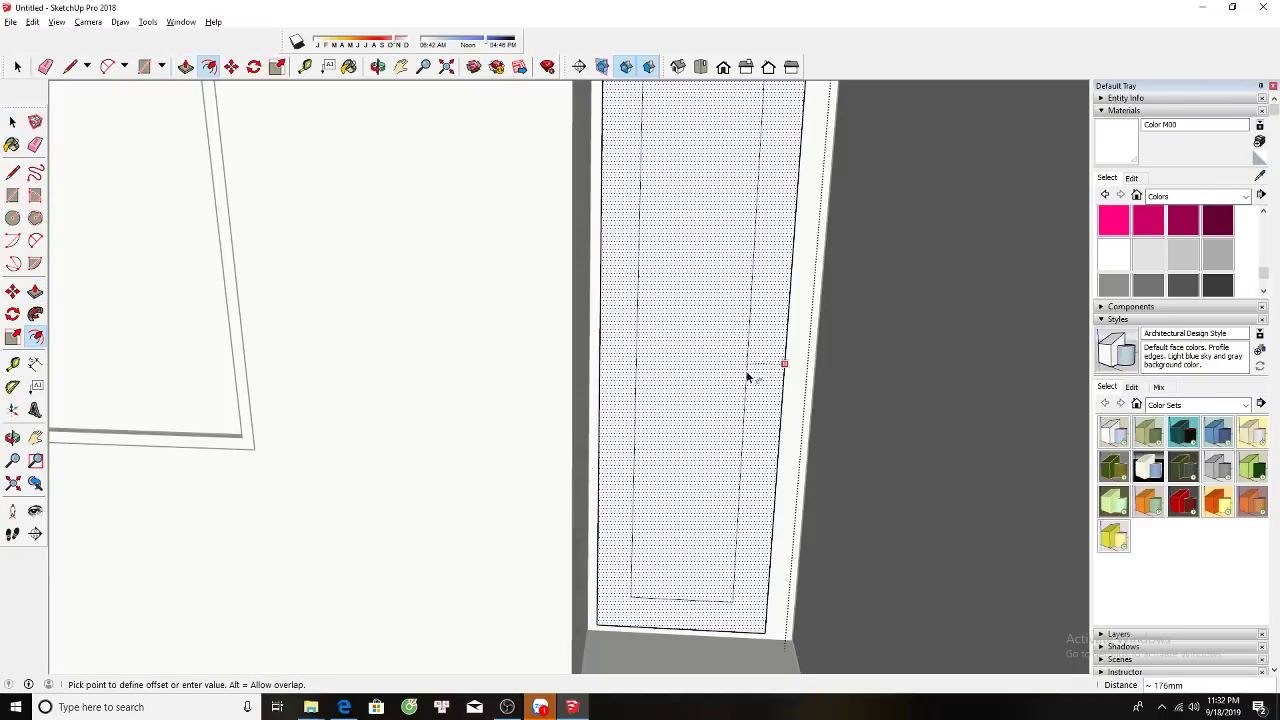
type("50")
key("Return")
key("space")
Recess the inner window panel 150 mm into the frame.
key("p")
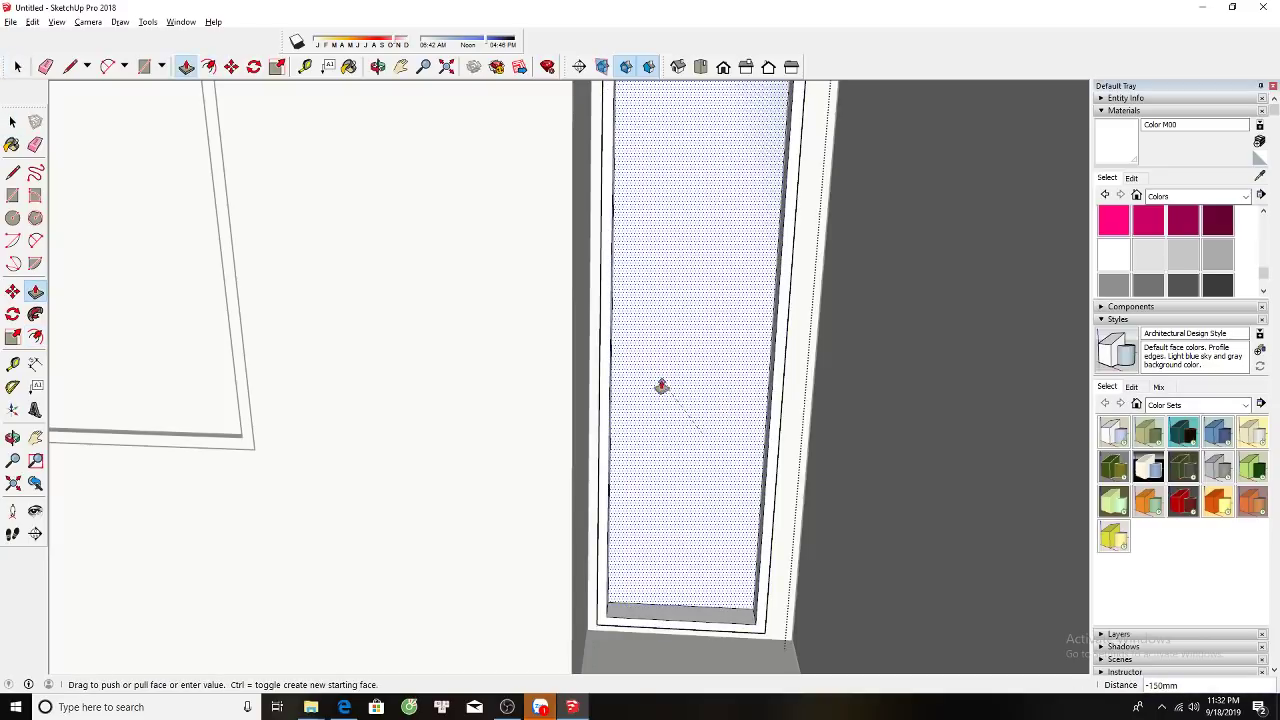
double_click(661, 383)
key("space")
scroll(661, 383, "down", 5)
scroll(740, 480, "down", 5)
scroll(400, 520, "up", 3)
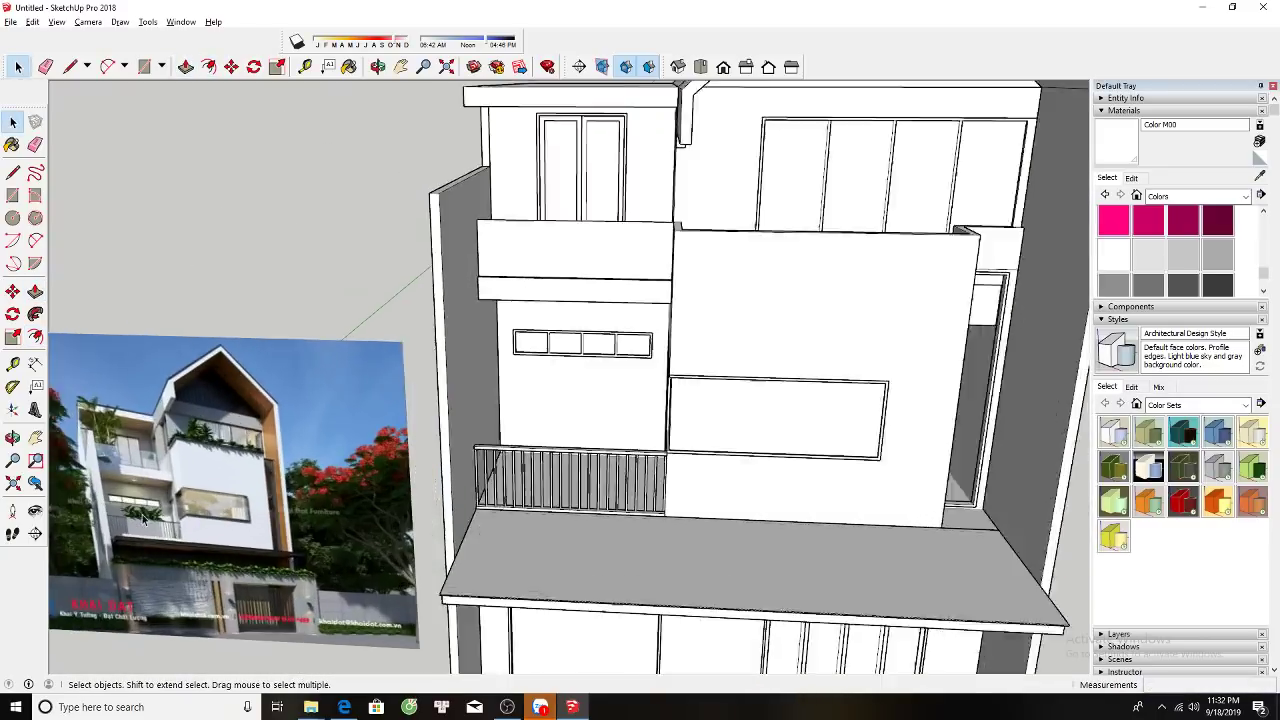
scroll(312, 563, "up", 5)
scroll(312, 563, "up", 2)
scroll(312, 563, "down", 6)
Draw a tall rectangle across the narrow side window opening.
middle_click_drag(640, 400, 802, 263)
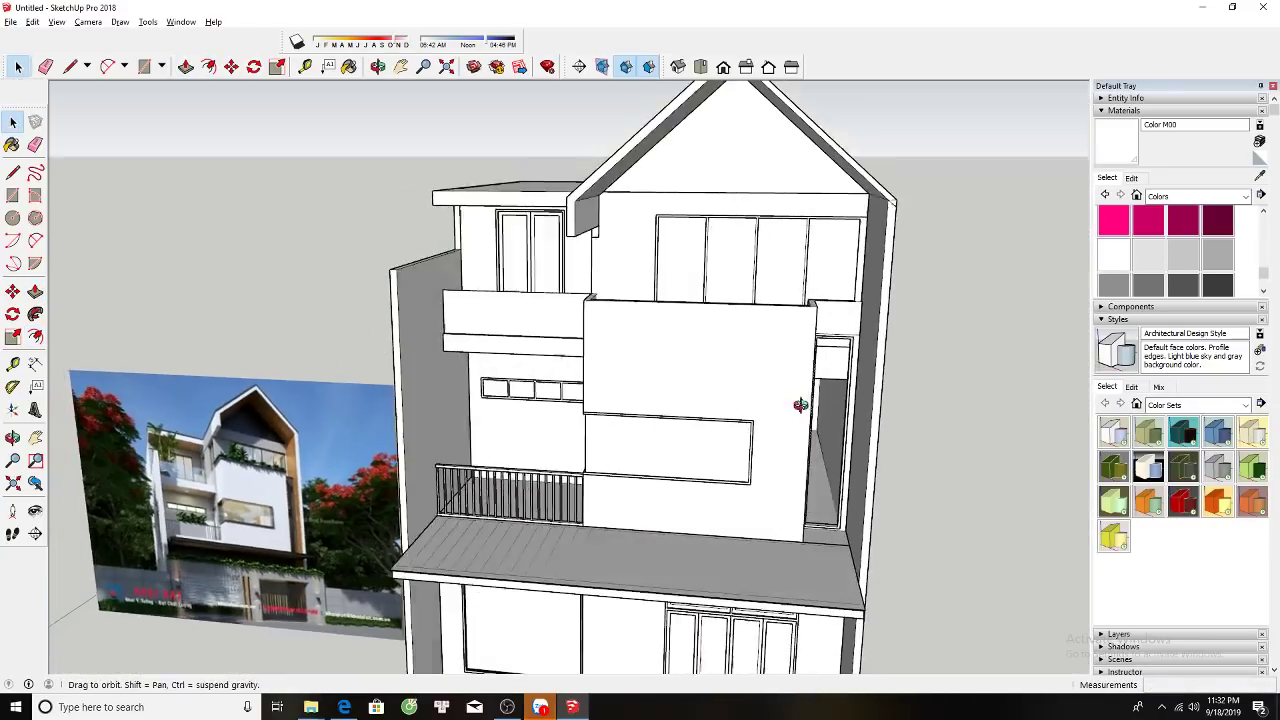
scroll(802, 263, "up", 3)
scroll(802, 263, "up", 3)
key("space")
scroll(771, 265, "up", 5)
key("r")
left_click(771, 265)
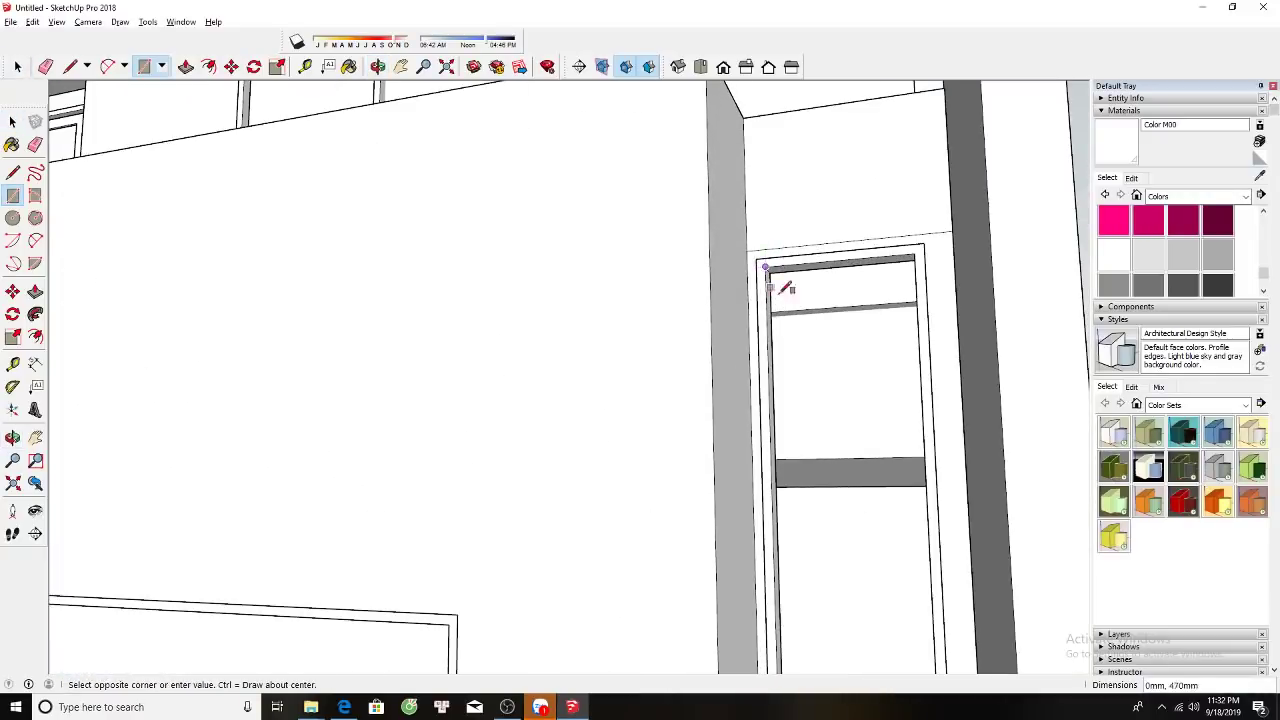
scroll(820, 443, "down", 3)
scroll(820, 443, "down", 4)
scroll(820, 443, "down", 2)
scroll(851, 600, "up", 6)
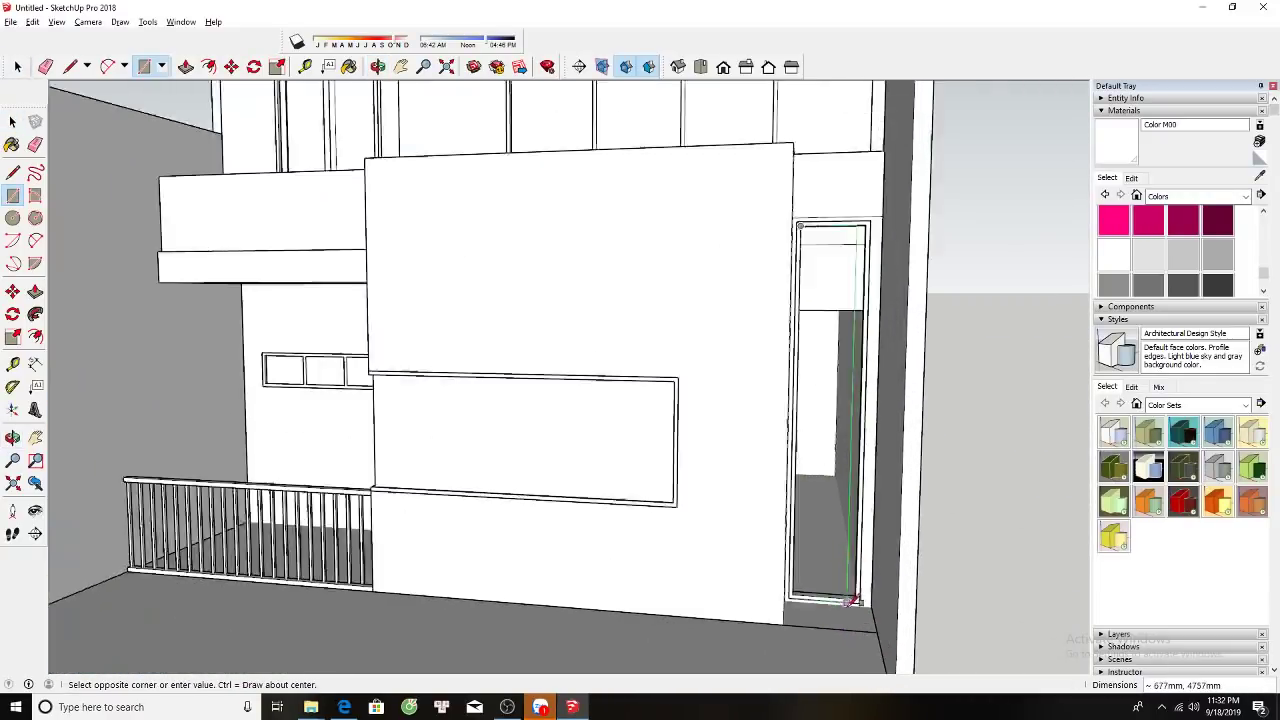
scroll(862, 592, "up", 3)
left_click(862, 592)
Push the new pane face into the opening.
key("space")
left_click(846, 557)
middle_click_drag(846, 557, 834, 594)
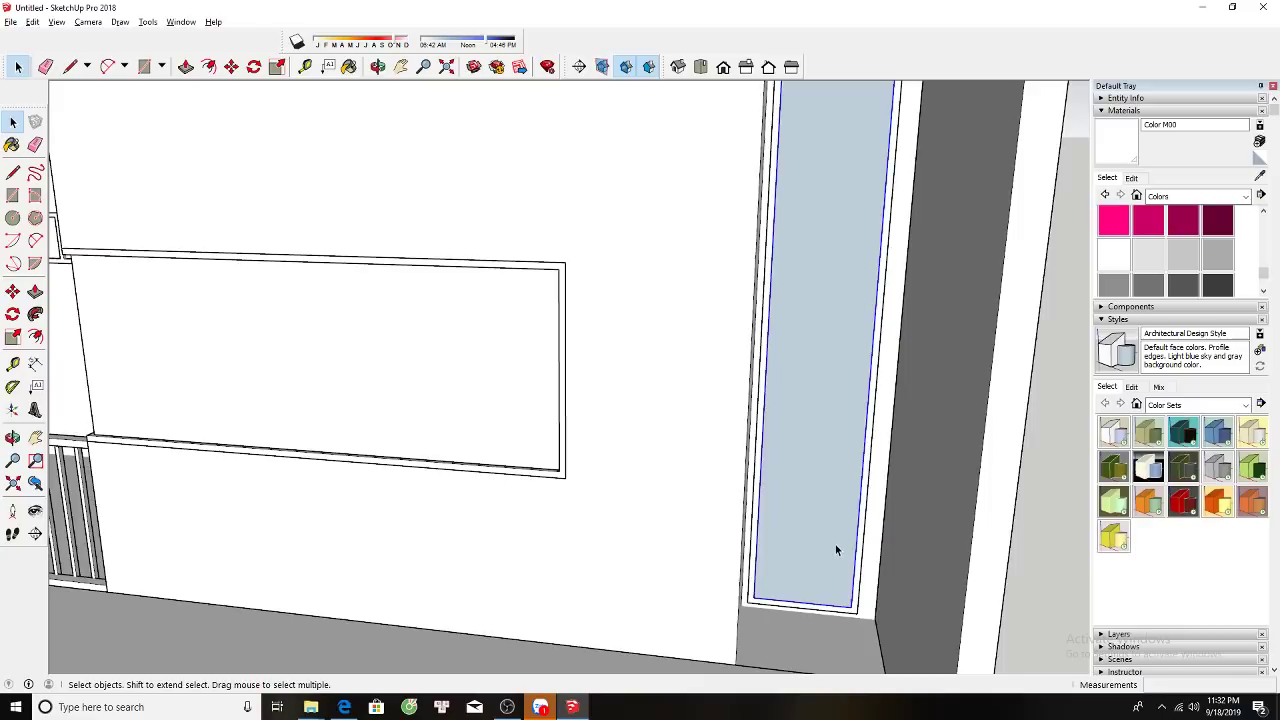
key("p")
left_click(827, 565)
Switch to the Front standard view and pan to frame the house.
key("space")
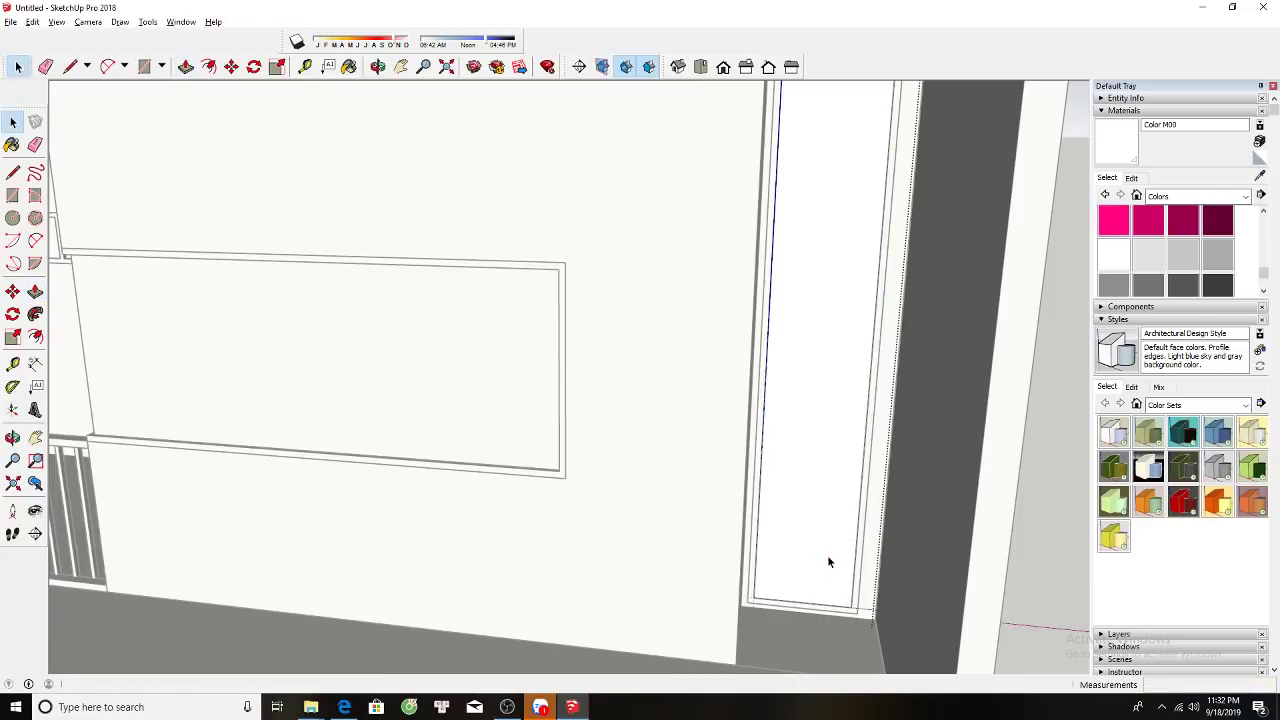
scroll(806, 578, "up", 2)
scroll(805, 580, "up", 2)
key("m")
scroll(857, 483, "up", 2)
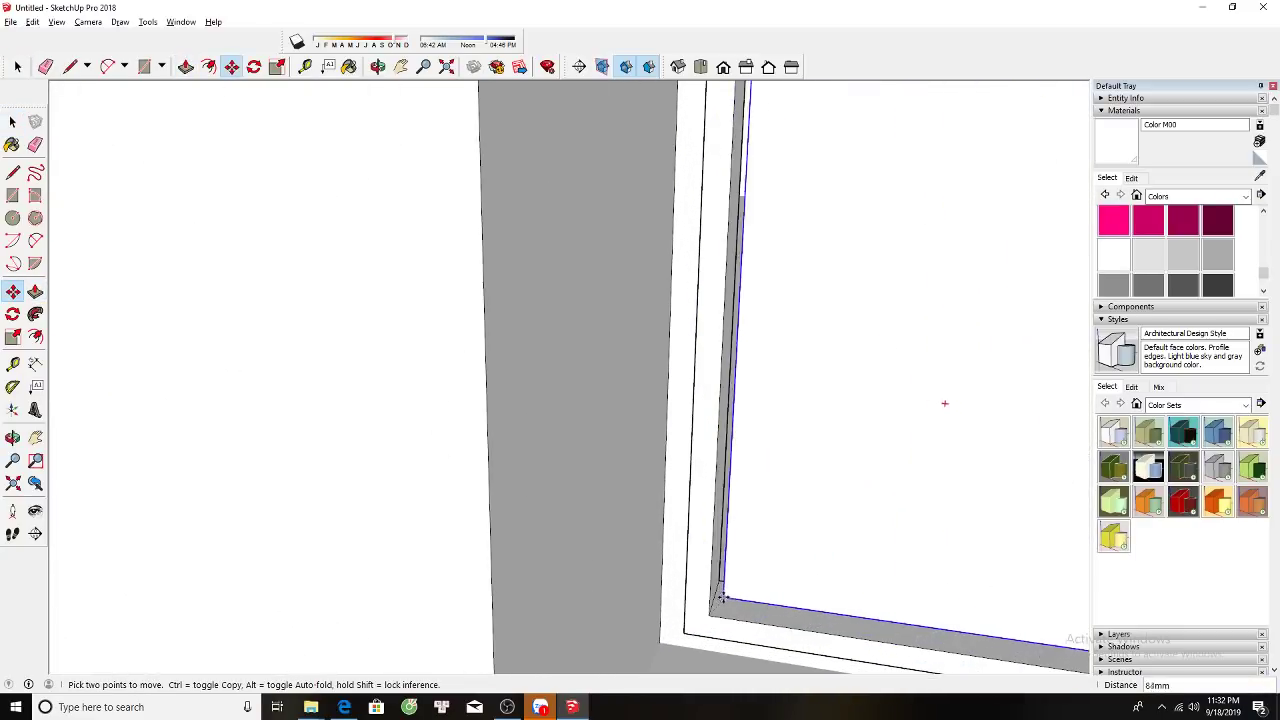
scroll(713, 600, "up", 2)
key("space")
scroll(713, 600, "down", 2)
scroll(774, 558, "down", 2)
scroll(723, 597, "down", 2)
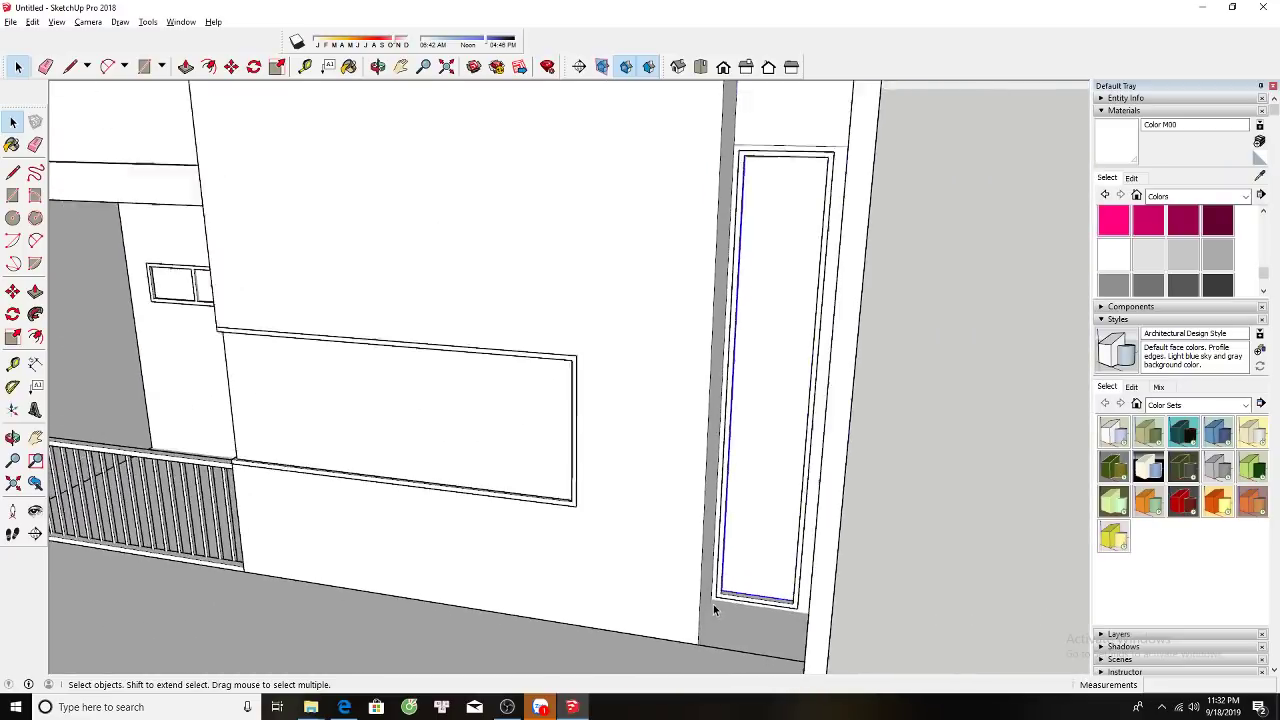
scroll(711, 606, "down", 2)
key("F2")
key("h")
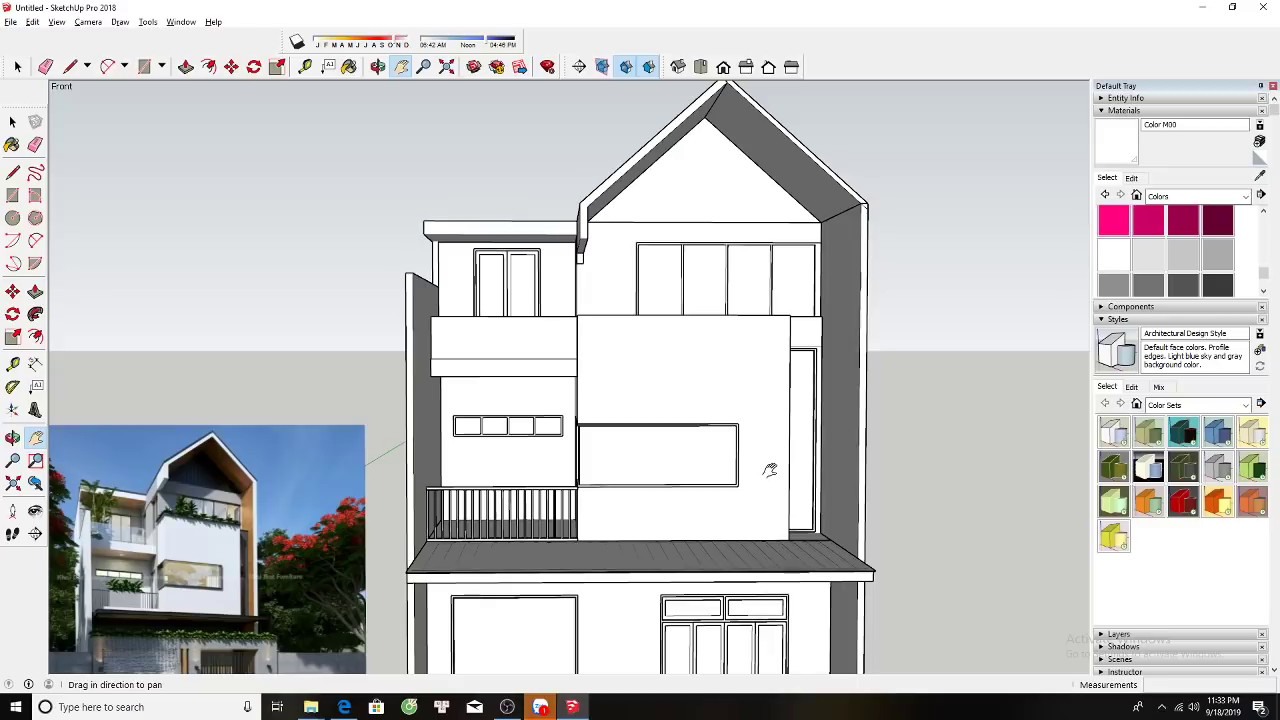
Bring the upper-storey roof slab into view and select it.
scroll(510, 406, "up", 2)
scroll(322, 448, "up", 2)
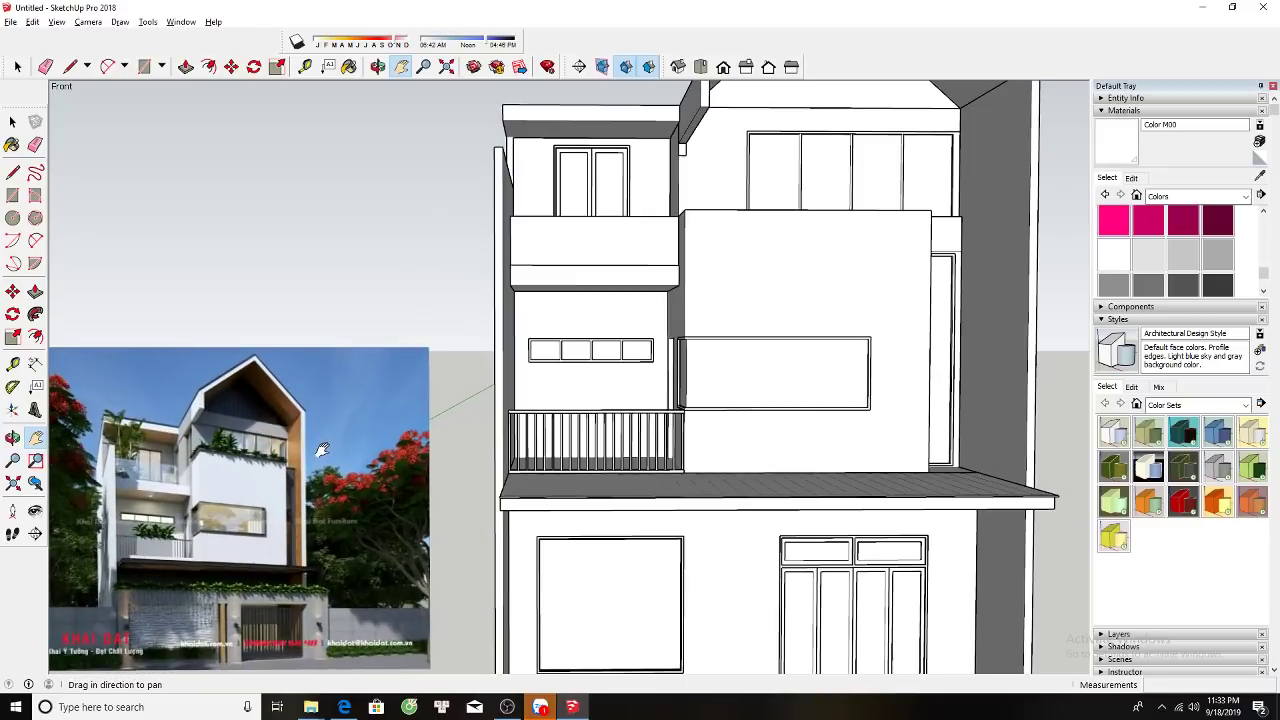
scroll(322, 448, "down", 2)
mouse_move(531, 371)
middle_mouse_down()
mouse_move(560, 358)
mouse_move(543, 270)
middle_mouse_up()
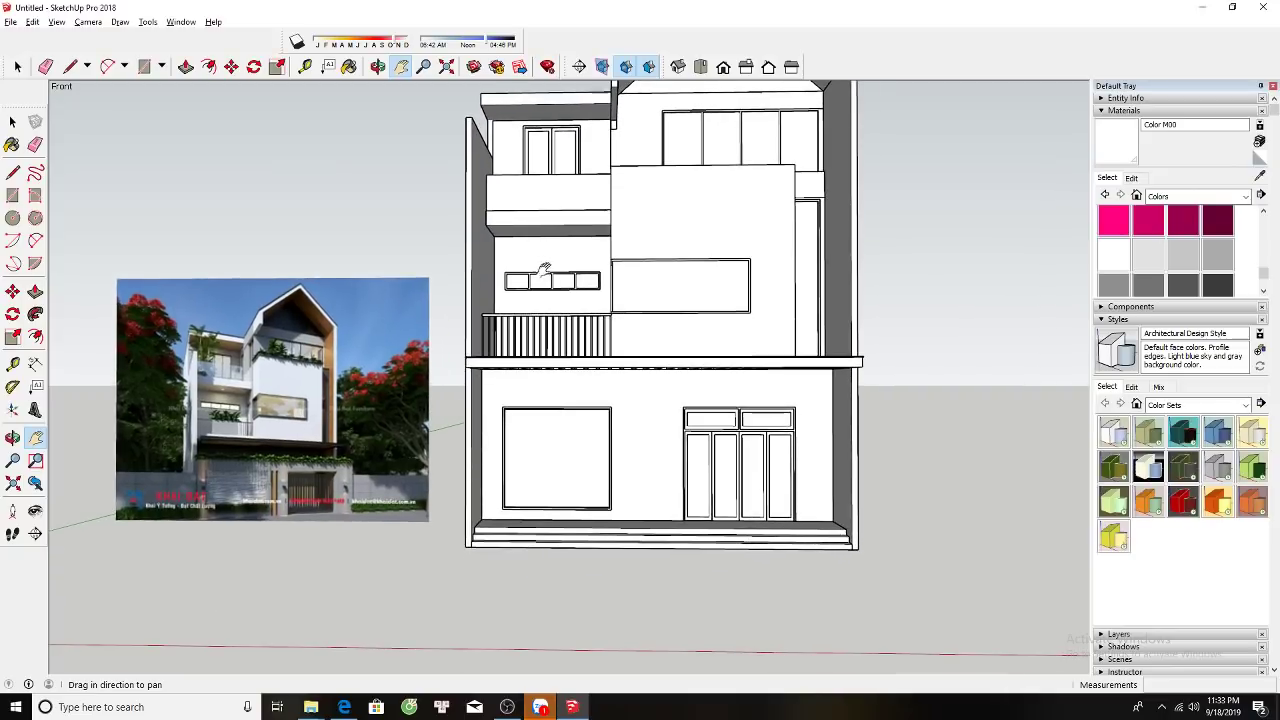
middle_click_drag(584, 393, 570, 423, "shift")
middle_click_drag(590, 351, 580, 401, "shift")
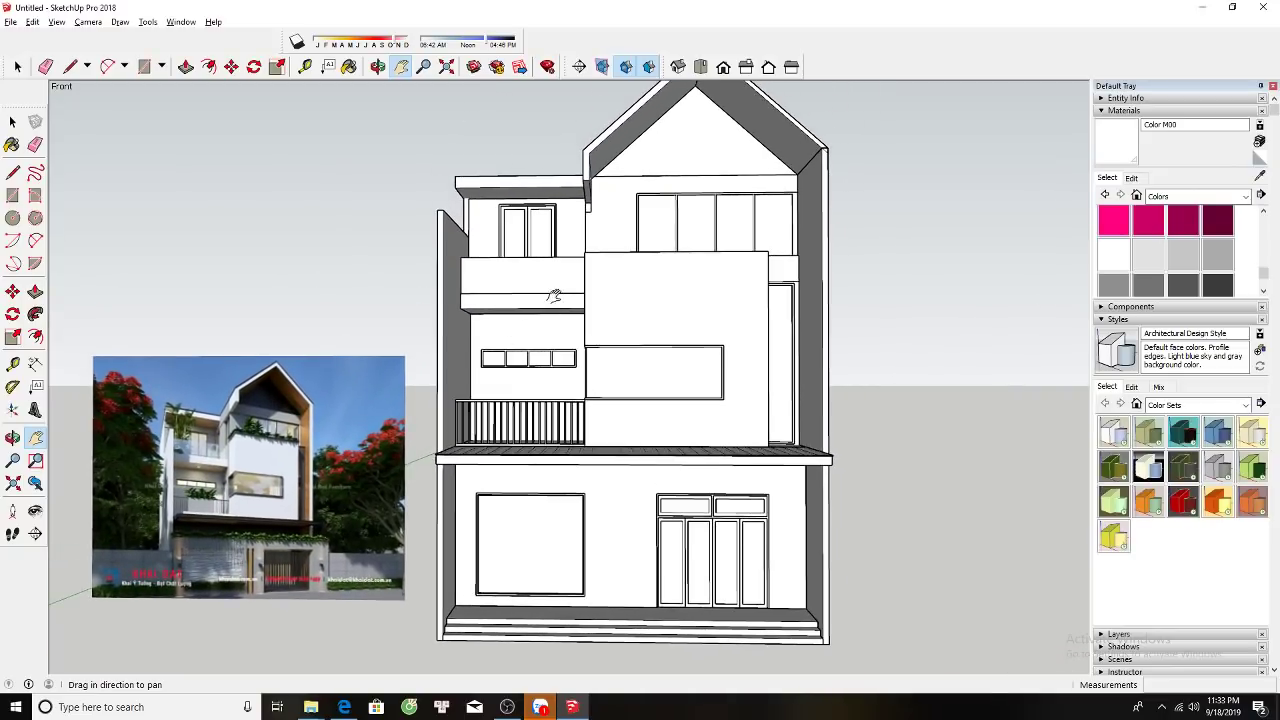
middle_click_drag(553, 296, 562, 311, "shift")
middle_click_drag(494, 251, 486, 166)
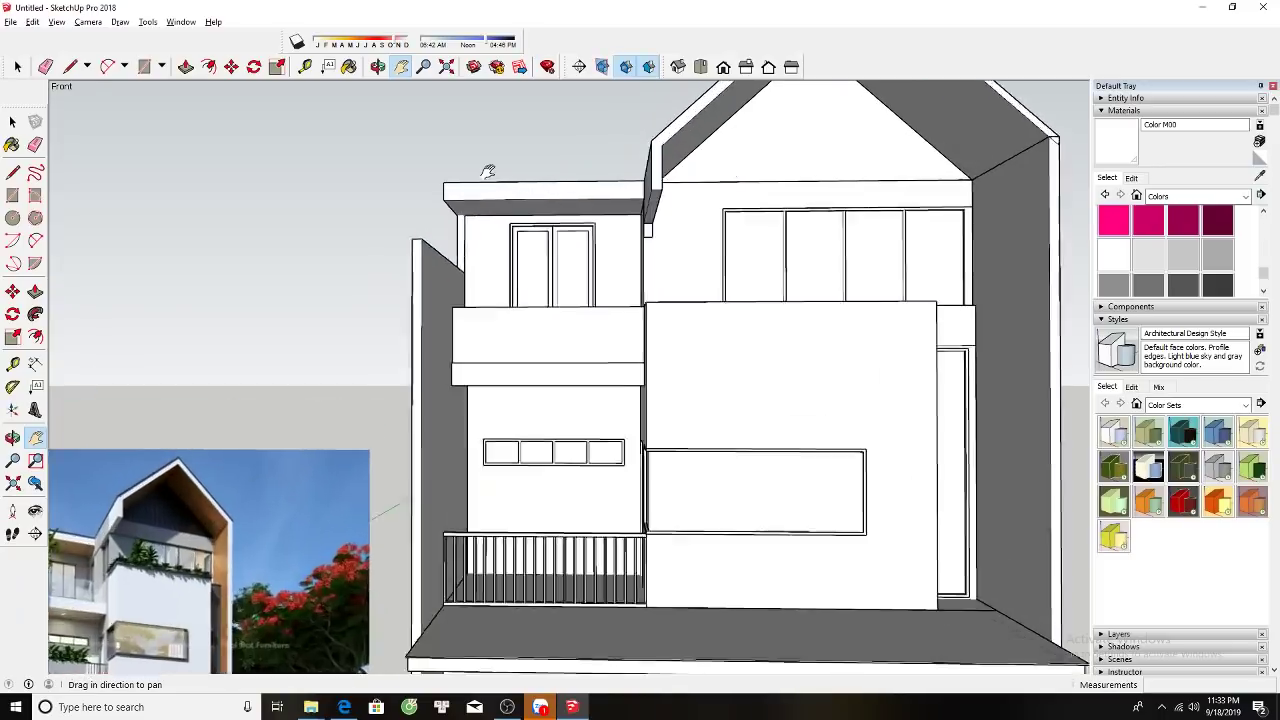
scroll(500, 191, "up", 3)
key("space")
left_click(501, 191)
scroll(501, 191, "up", 2)
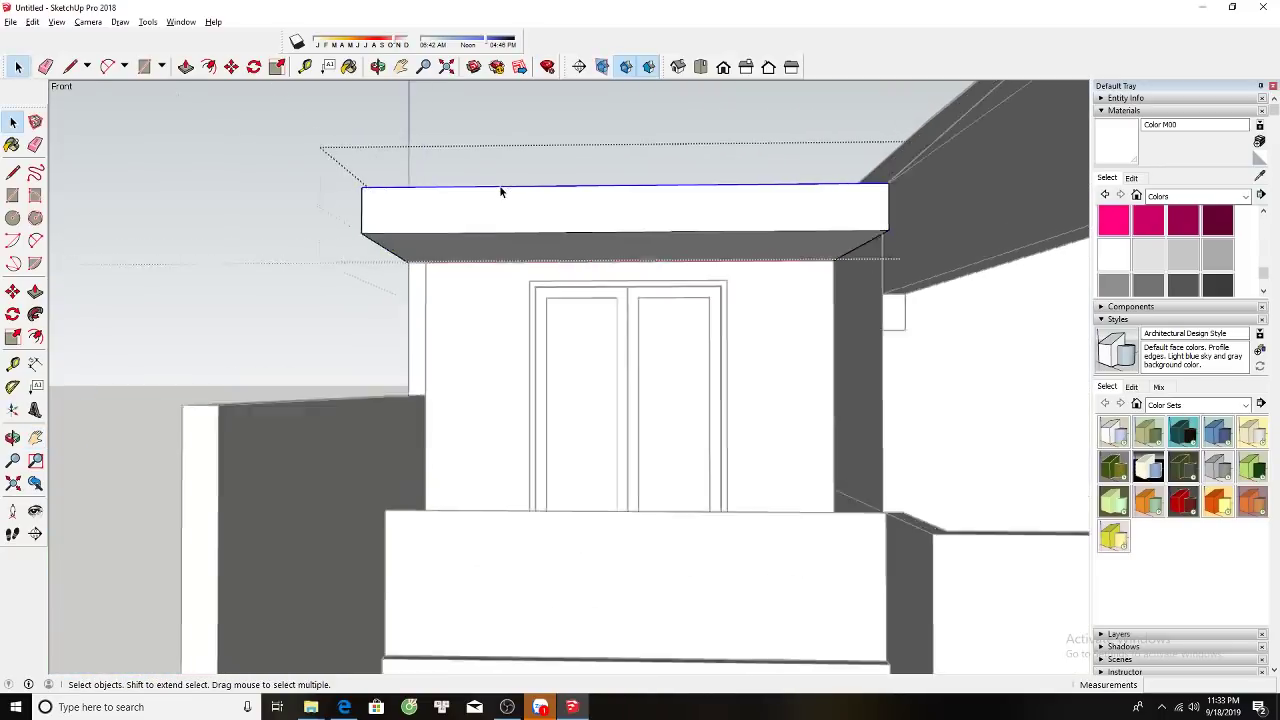
scroll(500, 192, "up", 2)
Push/Pull the roof slab's top face up 11mm to form a raised lip.
key("m")
scroll(500, 193, "up", 2)
mouse_move(499, 195)
middle_mouse_down()
mouse_move(637, 291)
mouse_move(557, 243)
middle_mouse_up()
key("p")
scroll(553, 242, "down", 3)
scroll(449, 223, "up", 2)
scroll(449, 223, "up", 3)
mouse_move(449, 223)
middle_mouse_down()
mouse_move(365, 144)
mouse_move(444, 194)
middle_mouse_up()
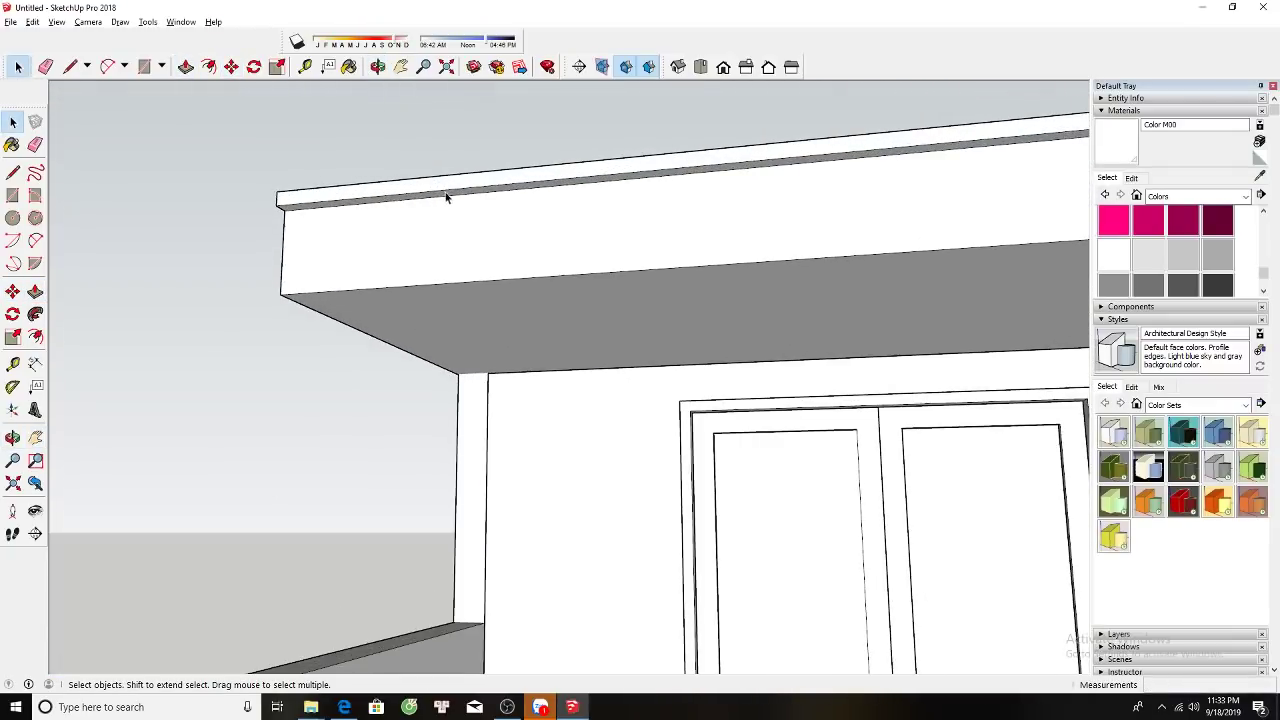
key("p")
left_click(453, 206)
left_click(453, 207)
key("space")
Zoom out and pan across the reference photo to compare, ending on an angled front view.
scroll(495, 253, "down", 2)
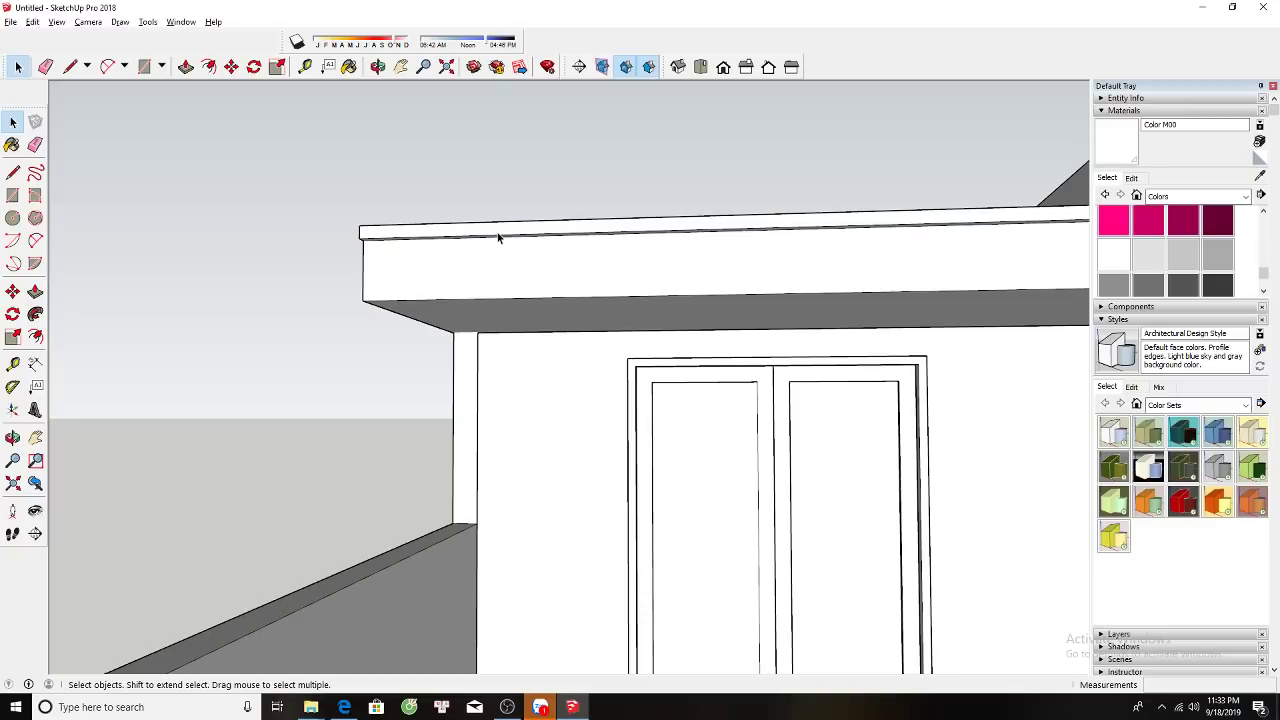
scroll(498, 237, "down", 1)
scroll(498, 237, "down", 1)
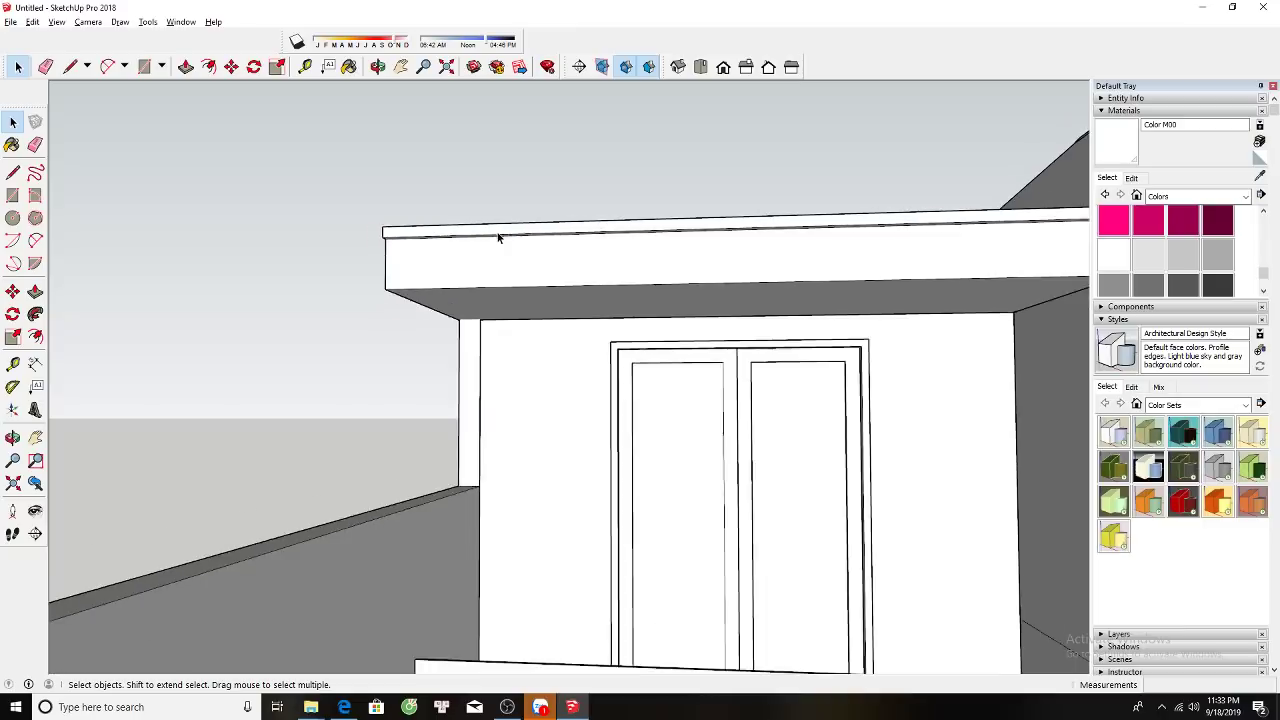
scroll(500, 234, "down", 2)
scroll(614, 443, "down", 3)
middle_click_drag(577, 369, 566, 341, "shift")
scroll(575, 355, "down", 1)
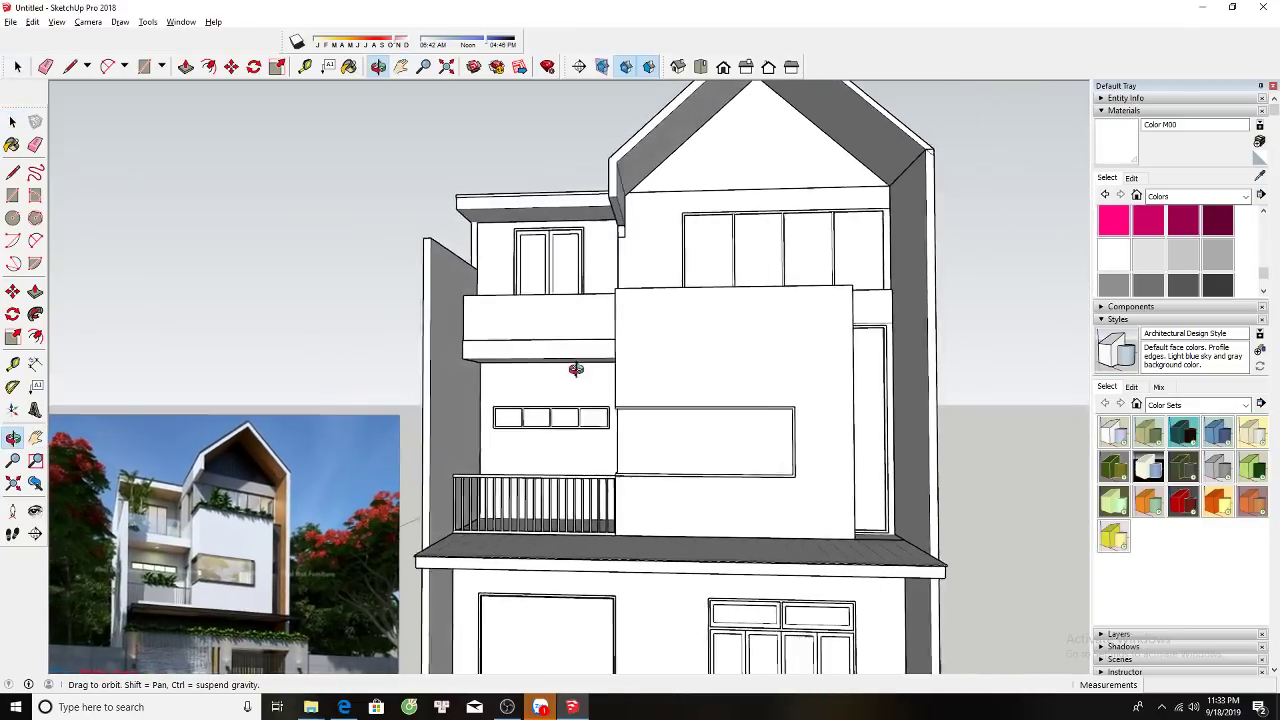
scroll(250, 554, "down", 1)
scroll(250, 554, "up", 3)
scroll(255, 555, "up", 3)
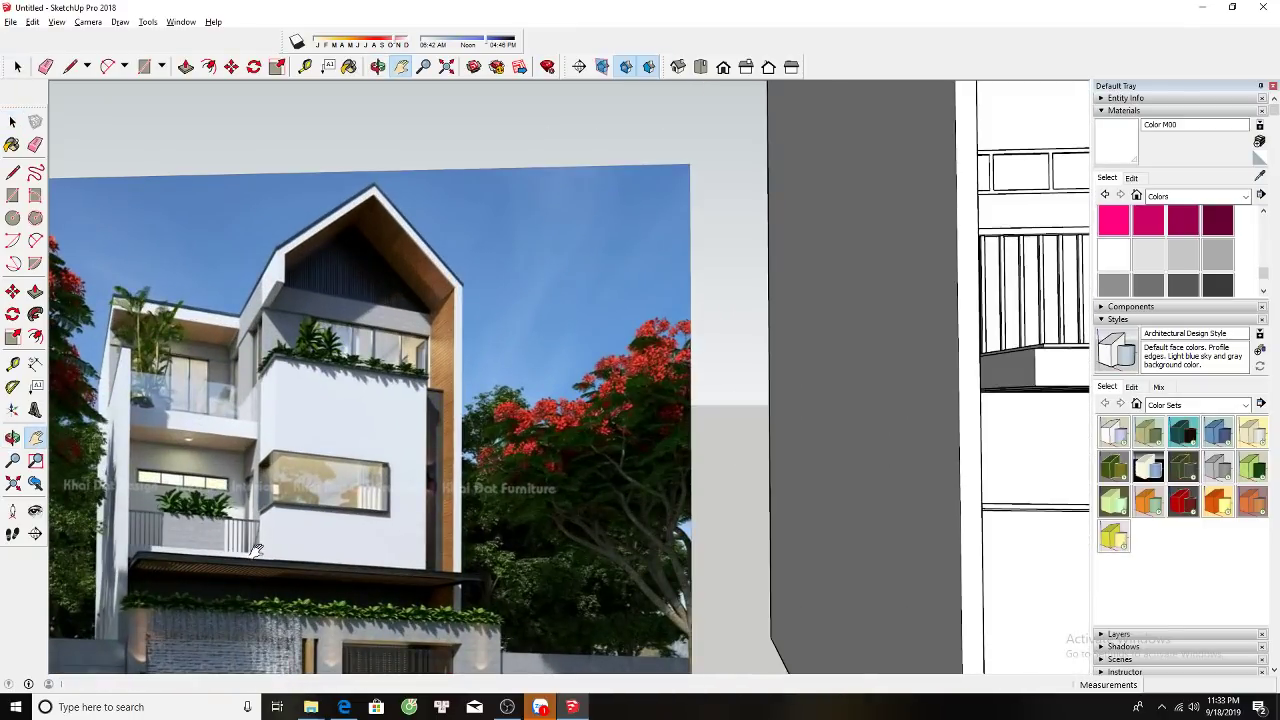
scroll(257, 550, "down", 2)
middle_click_drag(600, 475, 512, 424, "shift")
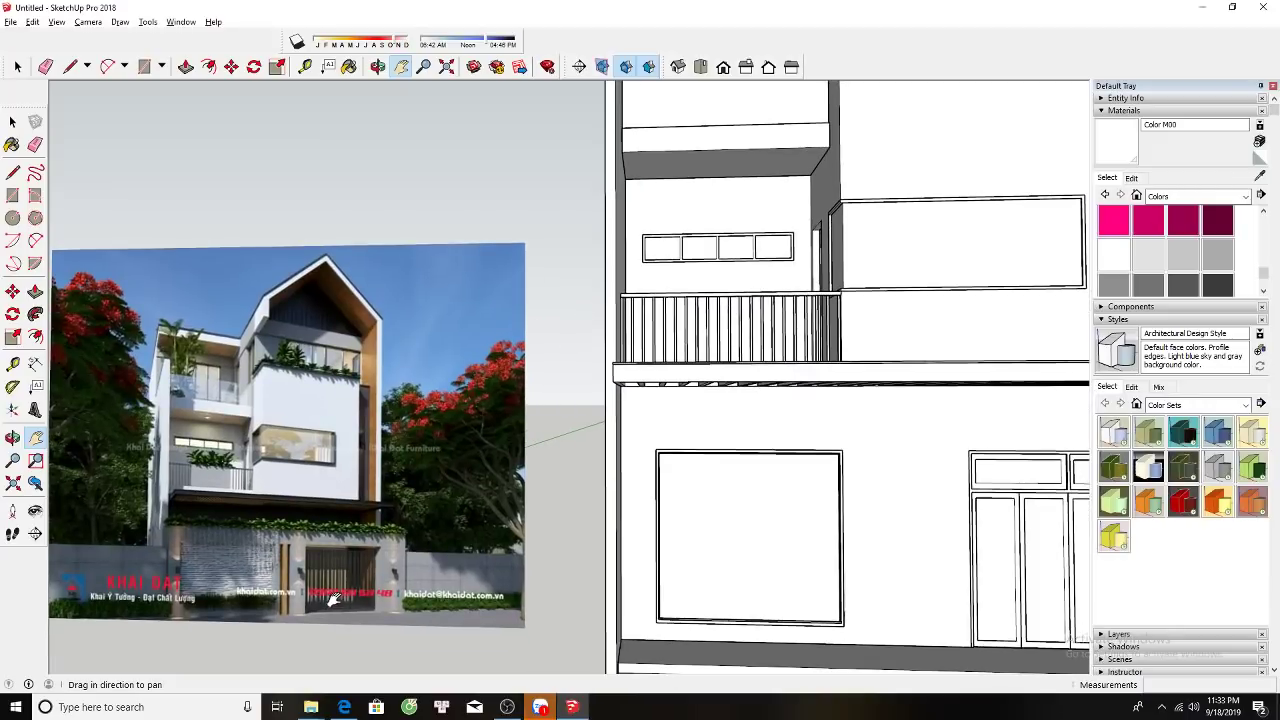
scroll(336, 597, "down", 2)
mouse_move(336, 597)
middle_mouse_down()
mouse_move(623, 457)
mouse_move(590, 460)
middle_mouse_up()
Trace a rectangular ground outline in front of the house between its front corners and fill it.
key("l")
left_click(586, 458)
scroll(541, 535, "down", 2)
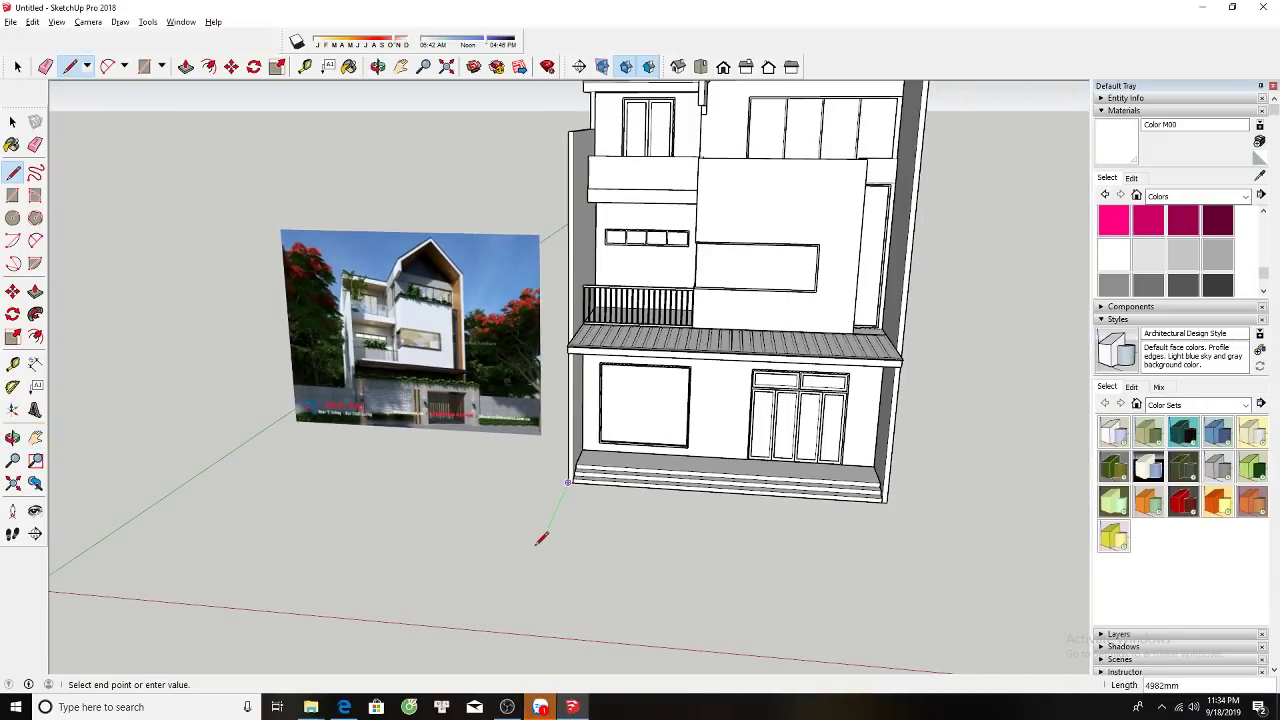
left_click(534, 559)
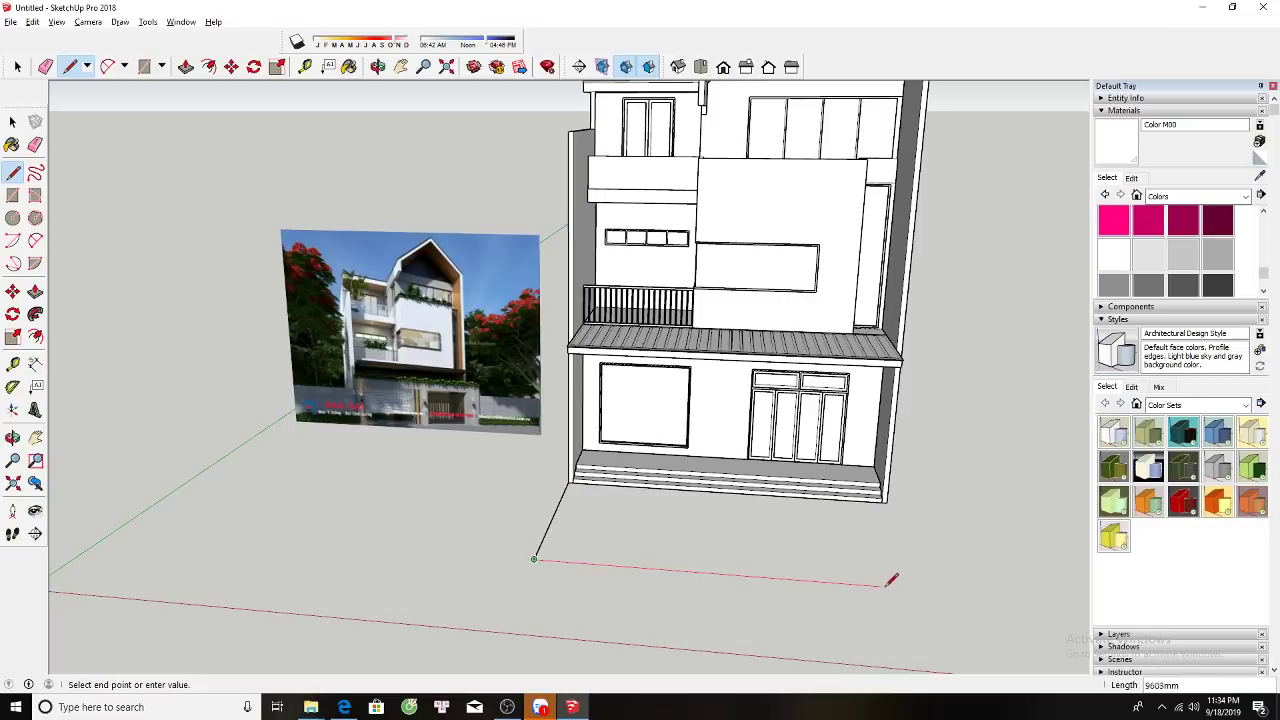
left_click(920, 590)
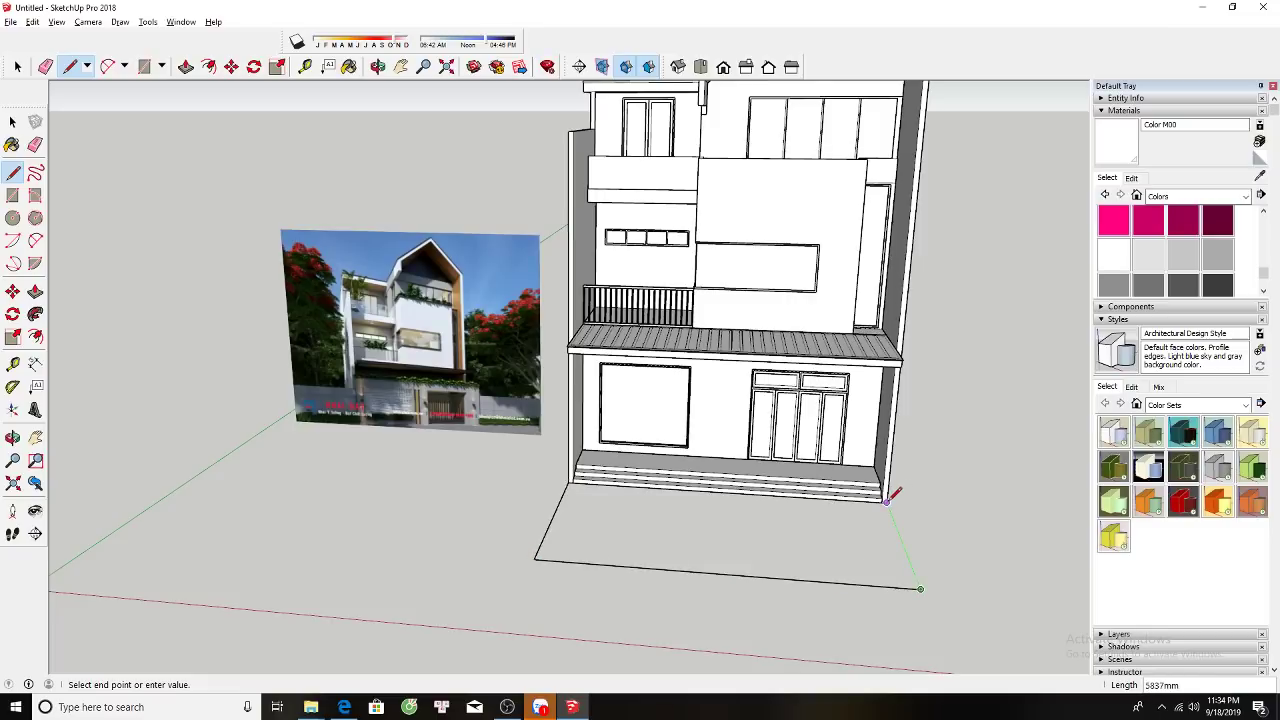
key("space")
key("l")
left_click(920, 590)
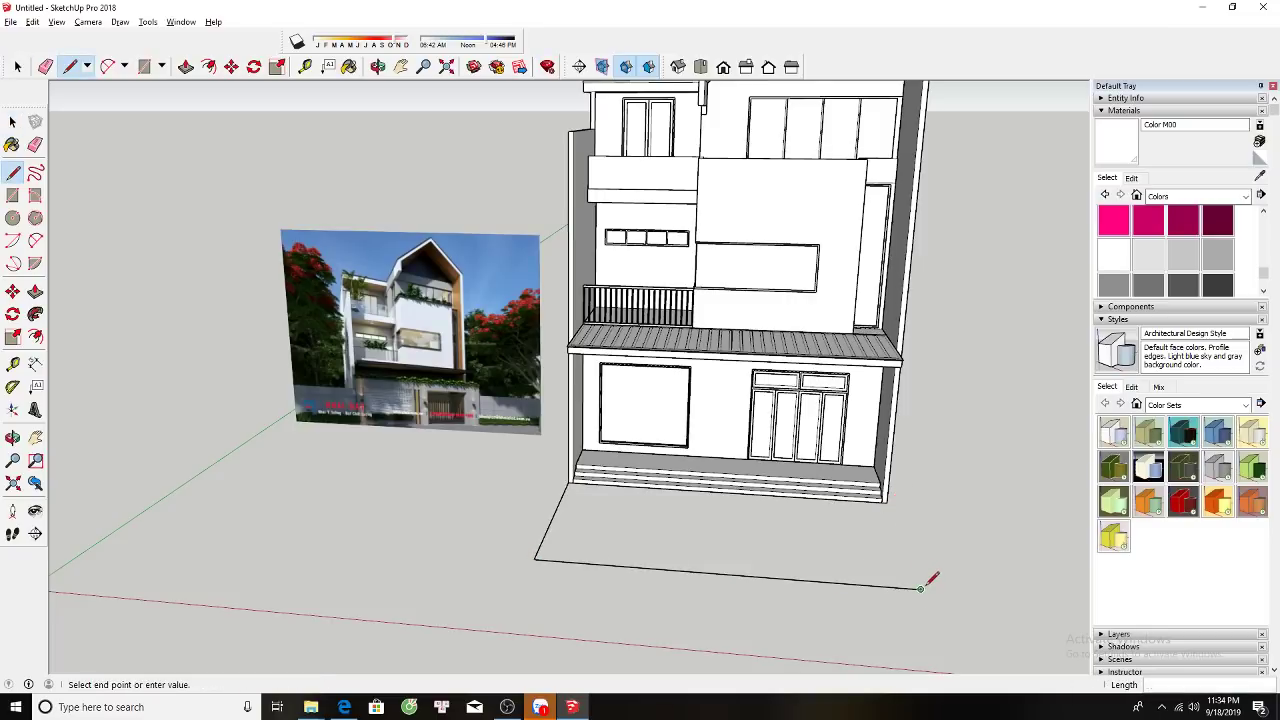
left_click(888, 500)
key("r")
left_click(888, 500)
Push/Pull the ground face up about 3000mm into a tall block spanning the house width.
left_click(534, 559)
key("space")
left_click(607, 535)
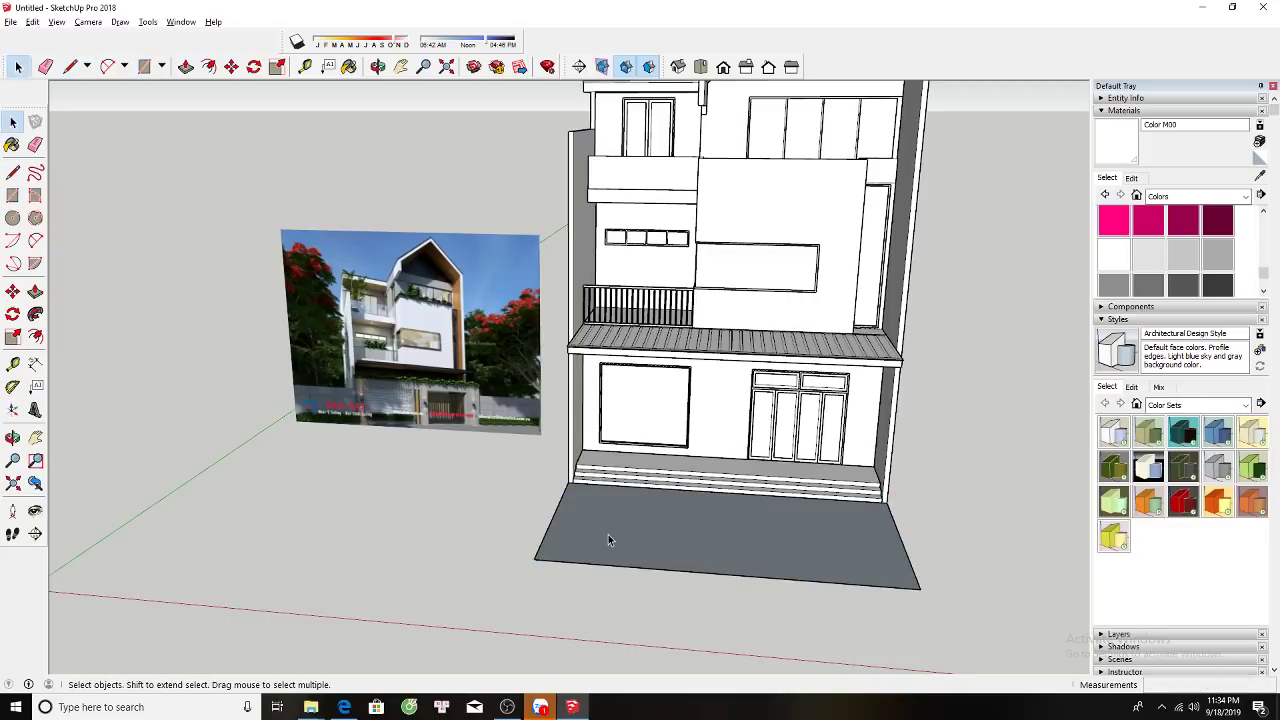
key("p")
left_click(583, 536)
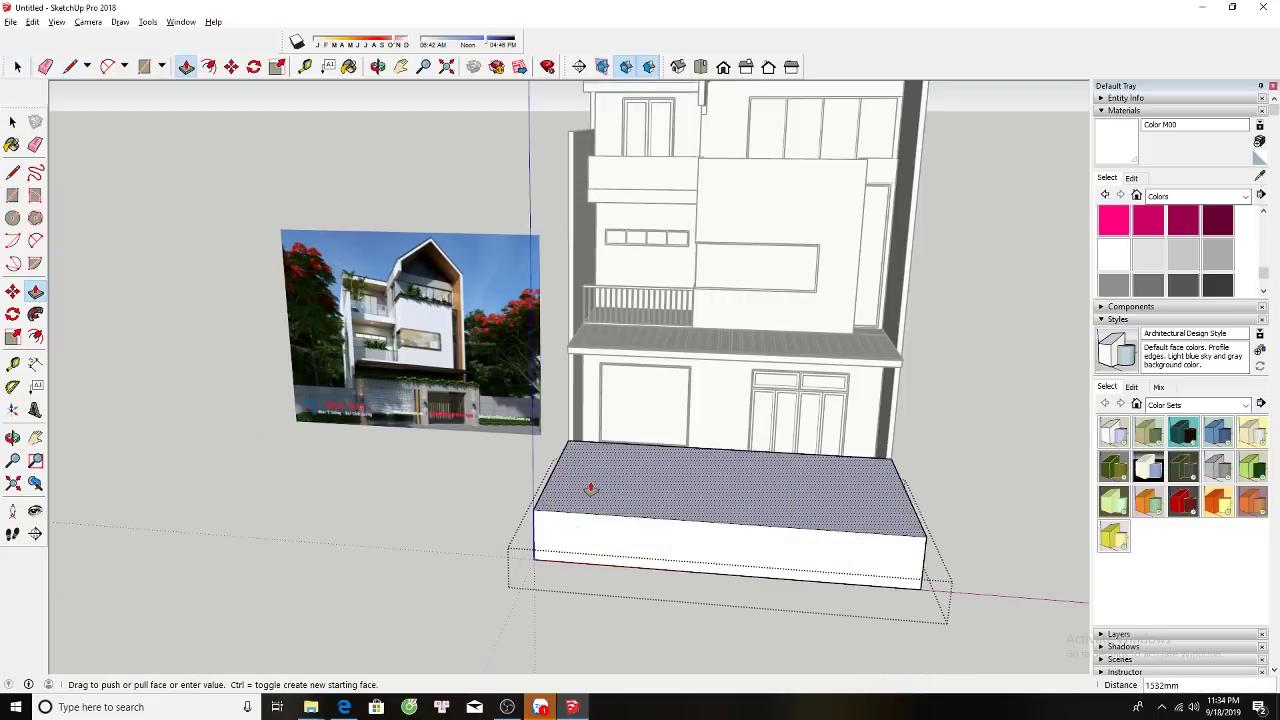
left_click(592, 524)
key("space")
key("p")
left_click(588, 518)
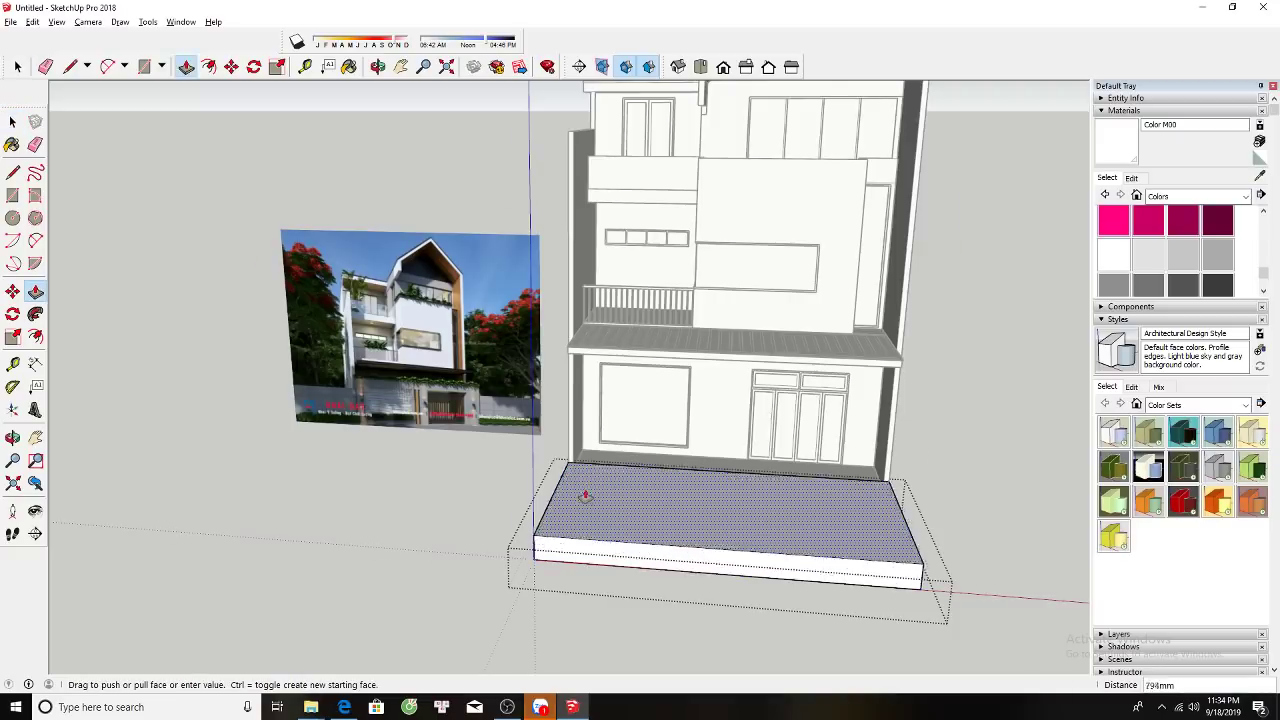
scroll(583, 460, "up", 3)
key("Escape")
key("space")
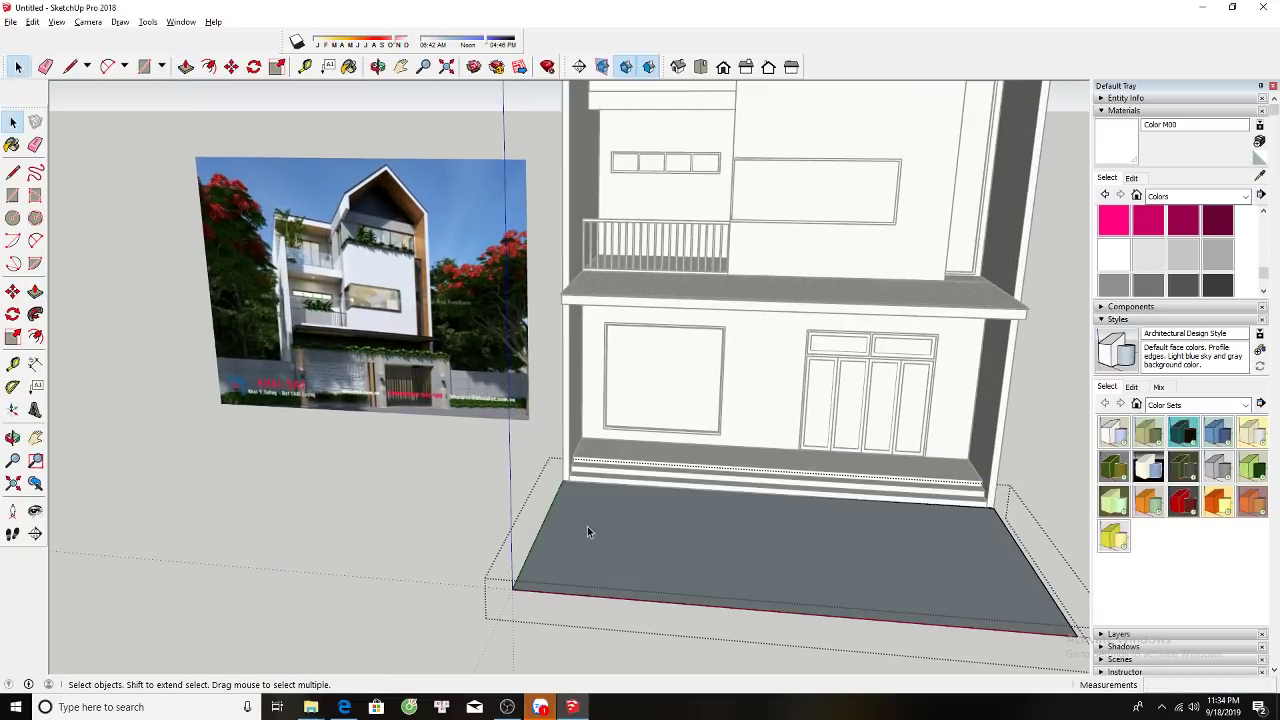
key("p")
key("space")
key("p")
left_click(572, 527)
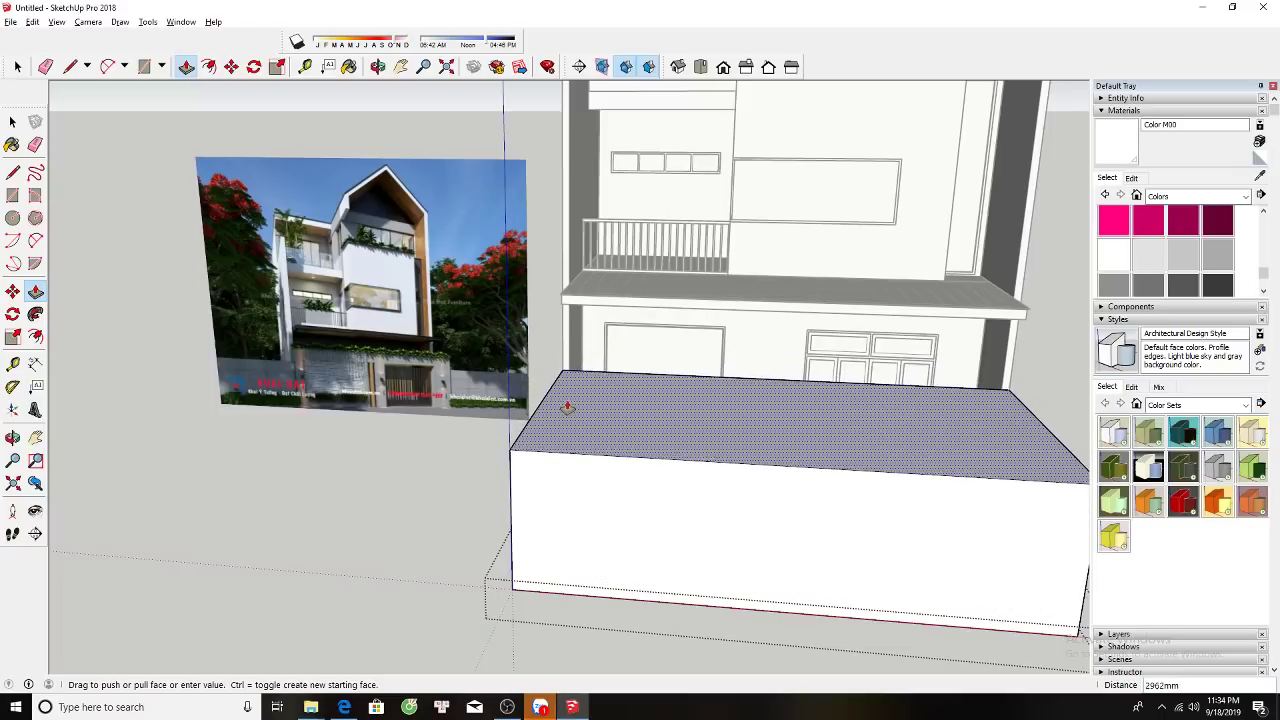
left_click(566, 407)
Offset the block's top face inward and push the inner face down to hollow the block.
mouse_move(597, 457)
middle_mouse_down()
mouse_move(630, 388)
mouse_move(549, 420)
middle_mouse_up()
scroll(620, 400, "up", 2)
scroll(606, 420, "down", 2)
scroll(578, 407, "up", 2)
key("f")
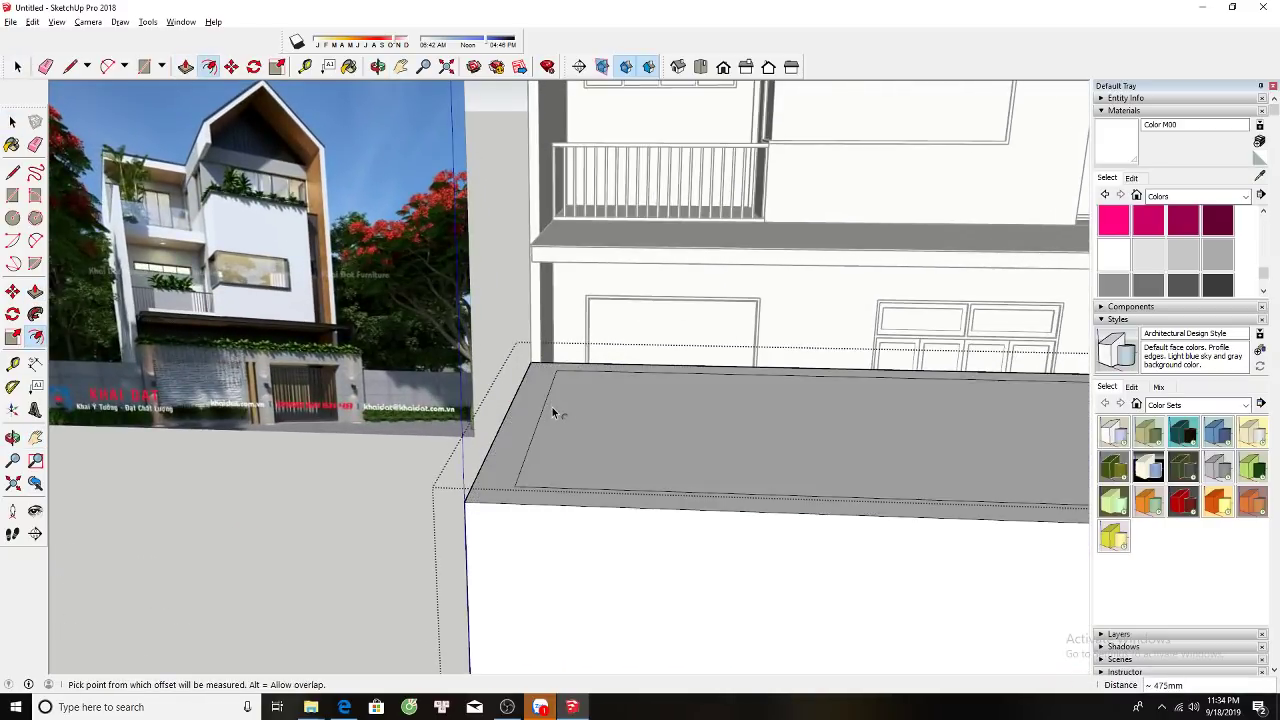
key("space")
left_click(591, 425)
middle_click_drag(591, 425, 563, 423)
key("p")
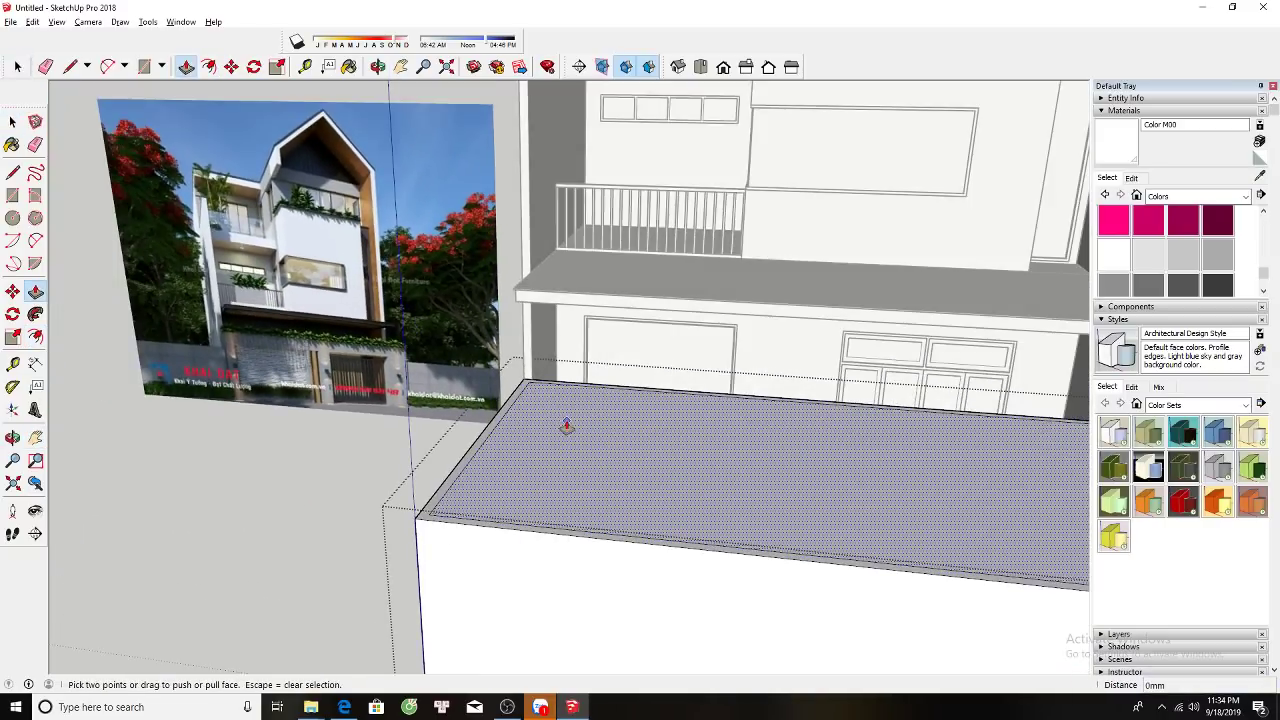
left_click(563, 423)
left_click(466, 615)
mouse_move(471, 623)
middle_mouse_down()
mouse_move(457, 591)
mouse_move(577, 473)
middle_mouse_up()
left_click(577, 473)
Erase the box's back and hatched side faces, leaving two walls flanking the yard.
key("e")
left_click(620, 420)
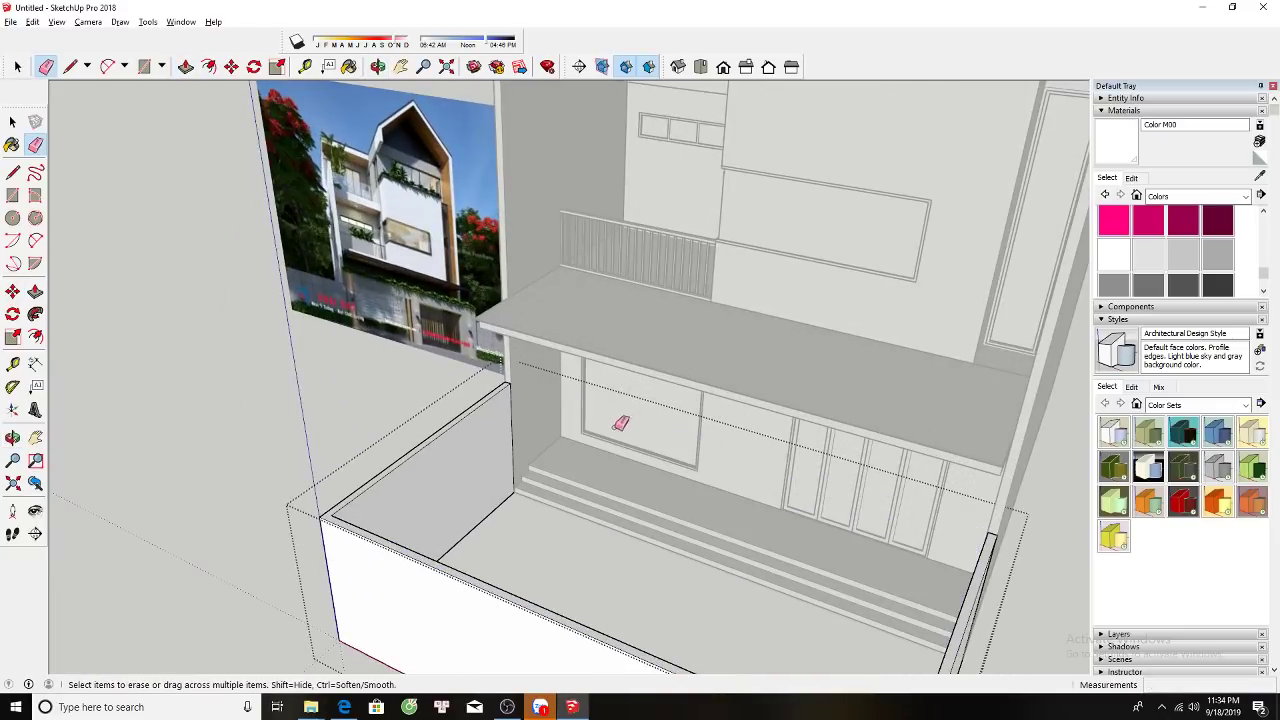
middle_click_drag(620, 420, 633, 503)
key("space")
scroll(633, 503, "down", 5)
middle_click_drag(531, 586, 414, 591)
scroll(414, 591, "up", 8)
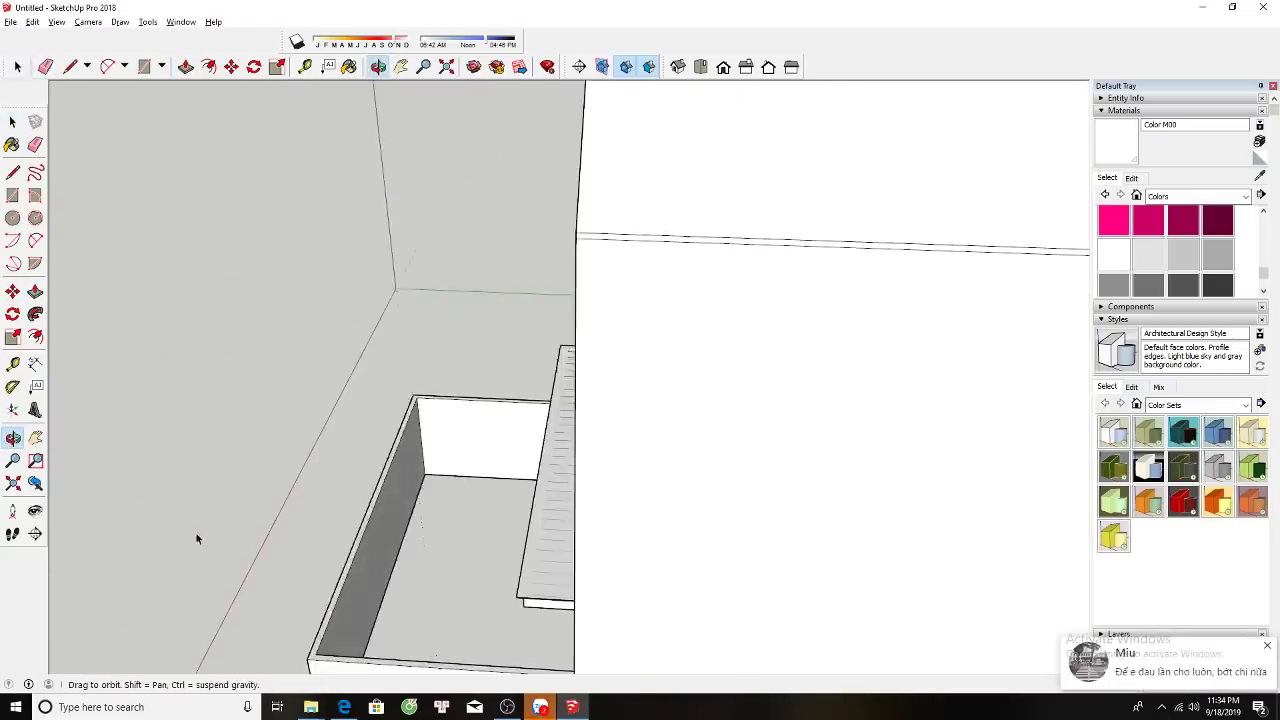
middle_click_drag(197, 537, 425, 515)
key("ctrl+z")
key("p")
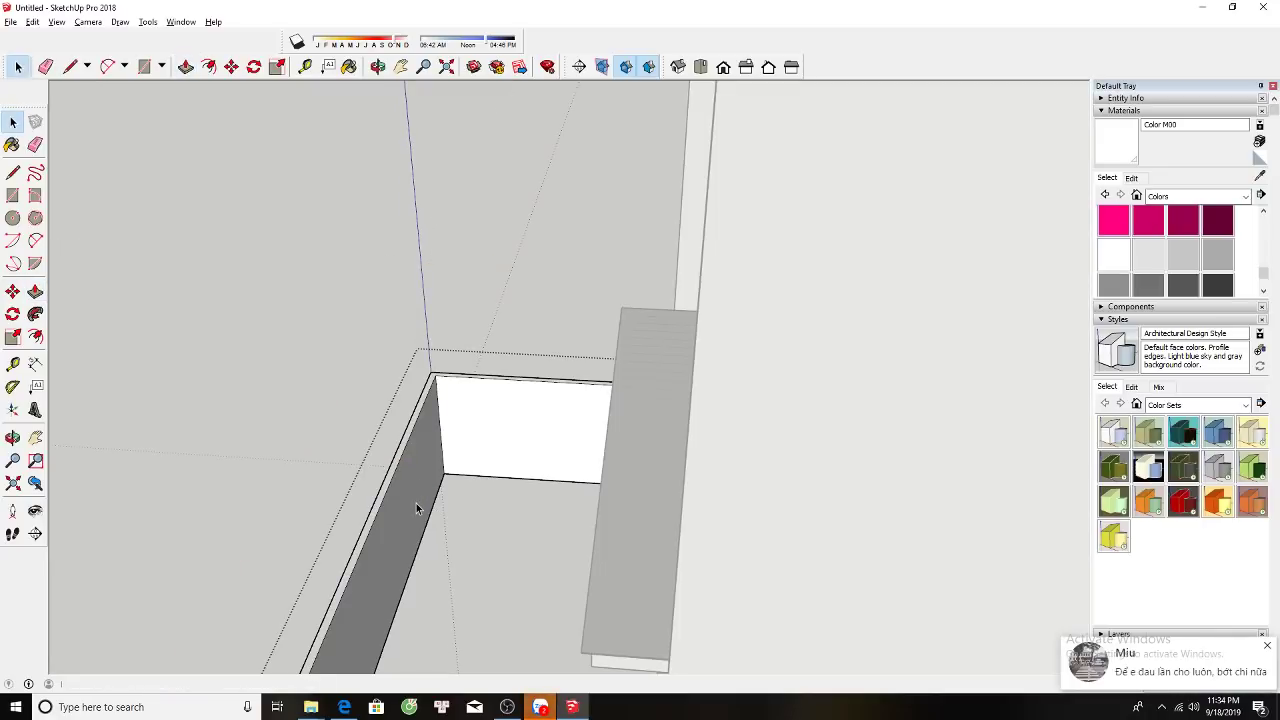
key("e")
left_click_drag(414, 557, 354, 503)
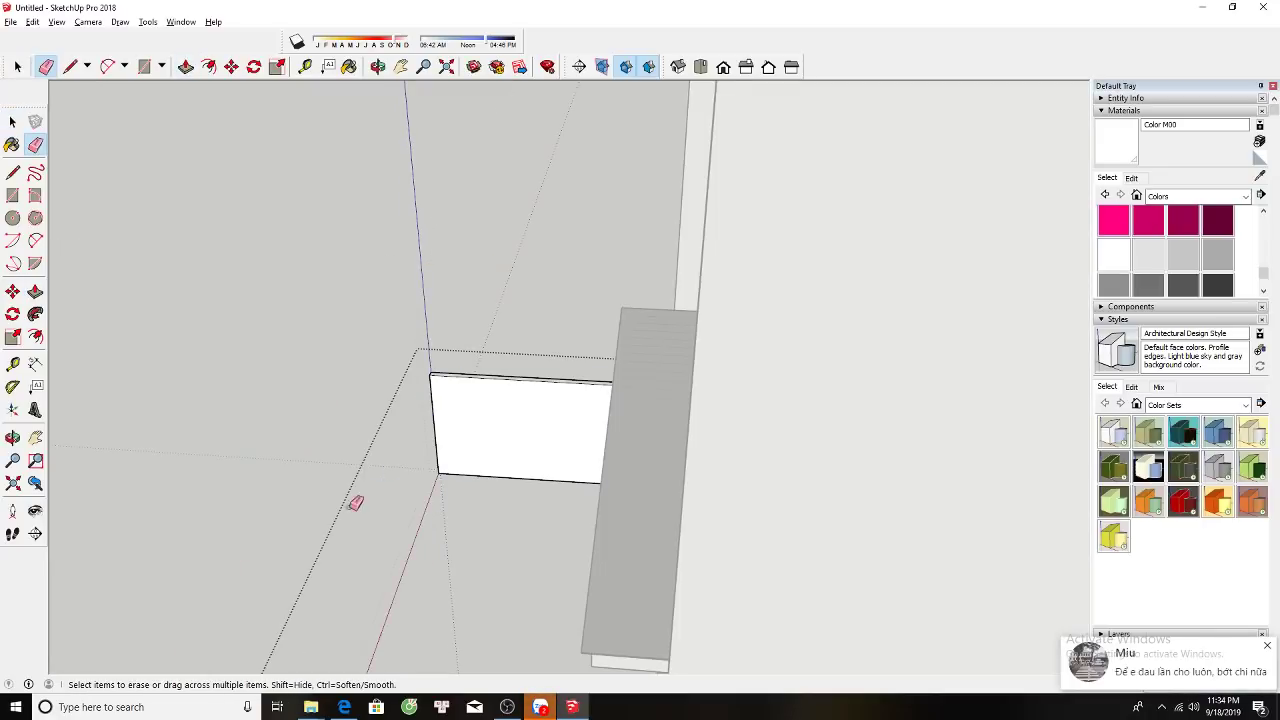
mouse_move(354, 503)
middle_mouse_down()
mouse_move(731, 486)
mouse_move(354, 654)
mouse_move(479, 563)
middle_mouse_up()
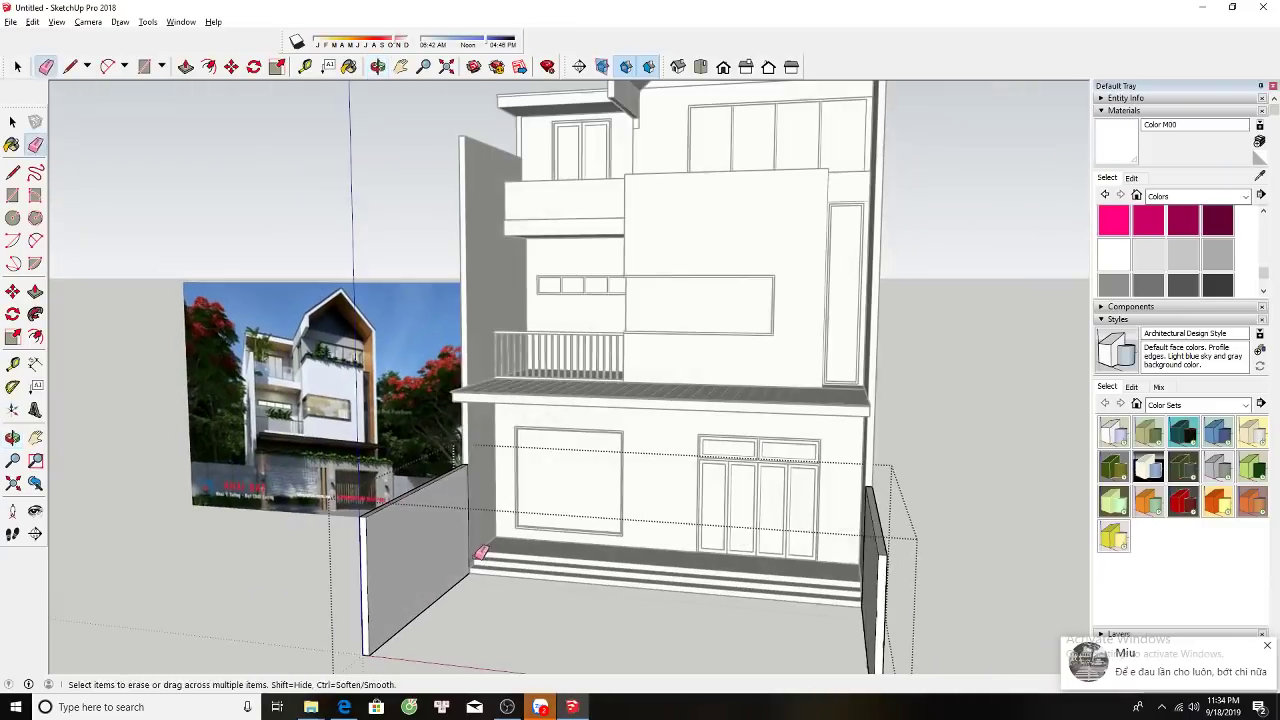
scroll(479, 563, "up", 3)
Draw a rectangle across the front yard and pull it up 100mm as a pavement slab.
middle_click_drag(433, 371, 550, 508)
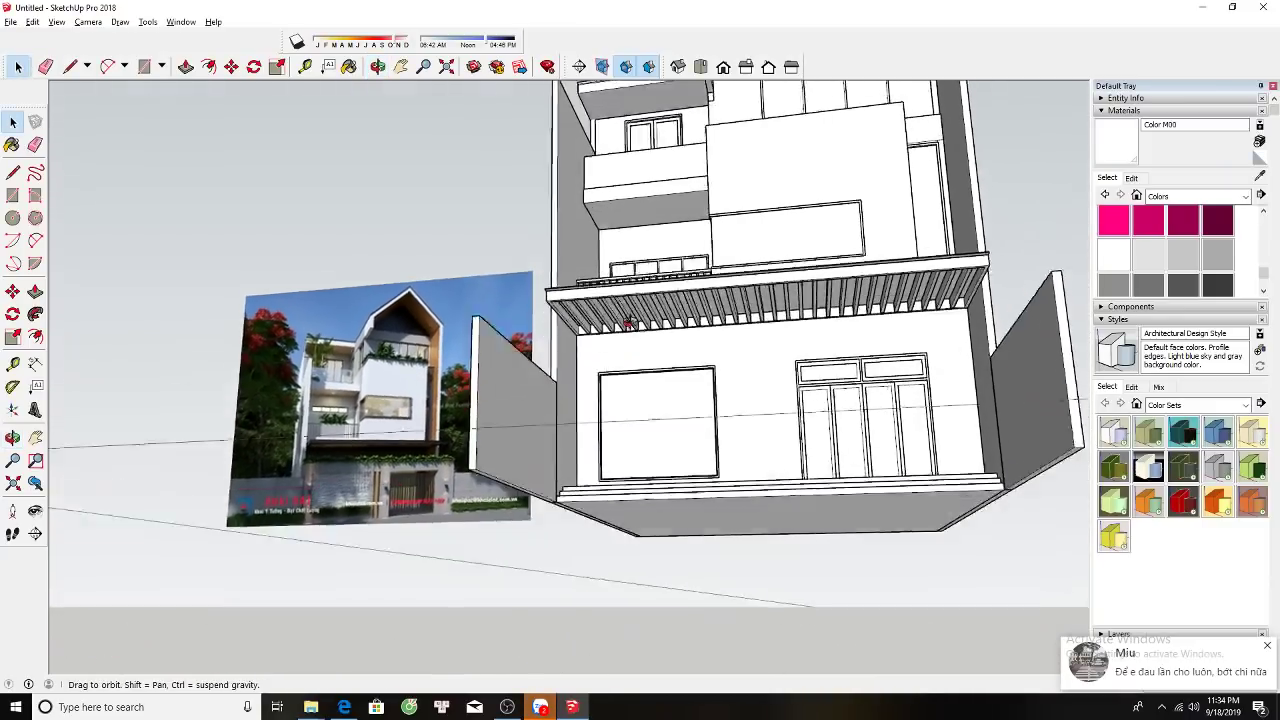
key("r")
scroll(550, 508, "up", 2)
left_click(566, 488)
scroll(566, 488, "down", 4)
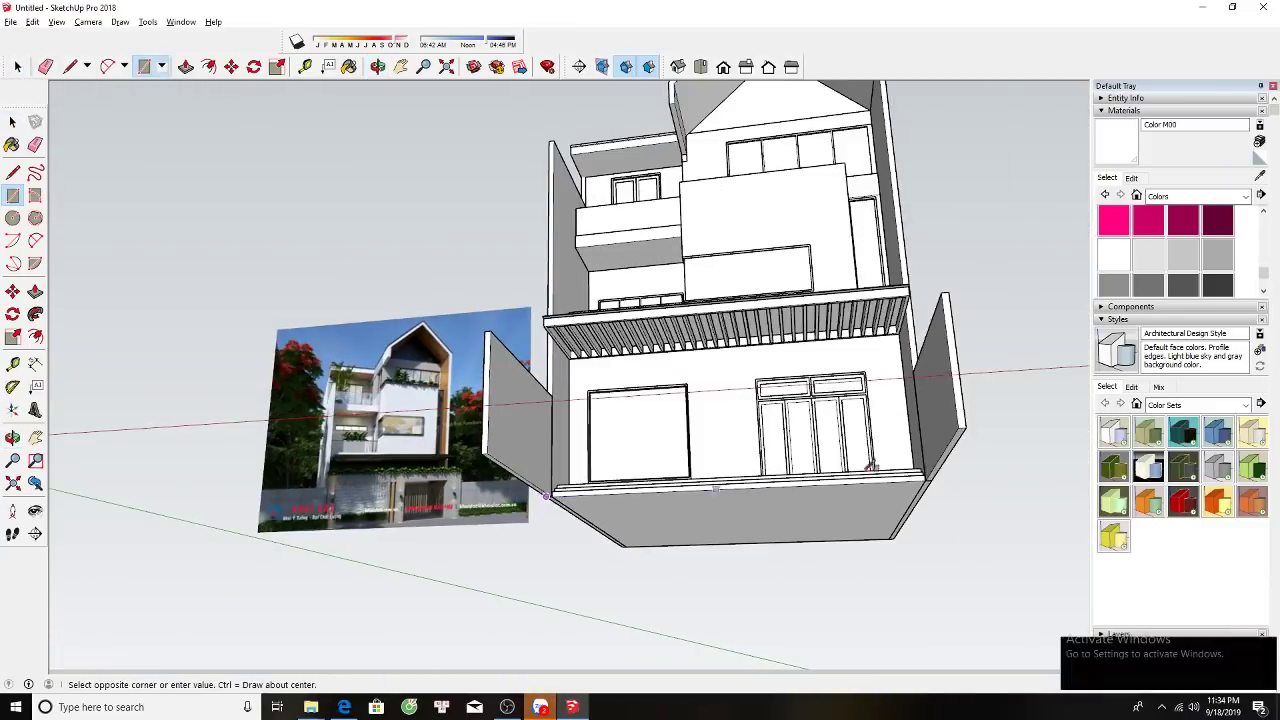
scroll(975, 422, "up", 2)
left_click(975, 422)
key("space")
left_click(777, 477)
middle_click_drag(777, 477, 194, 449)
key("p")
left_click(640, 468)
type("0")
key("Return")
left_click(254, 452)
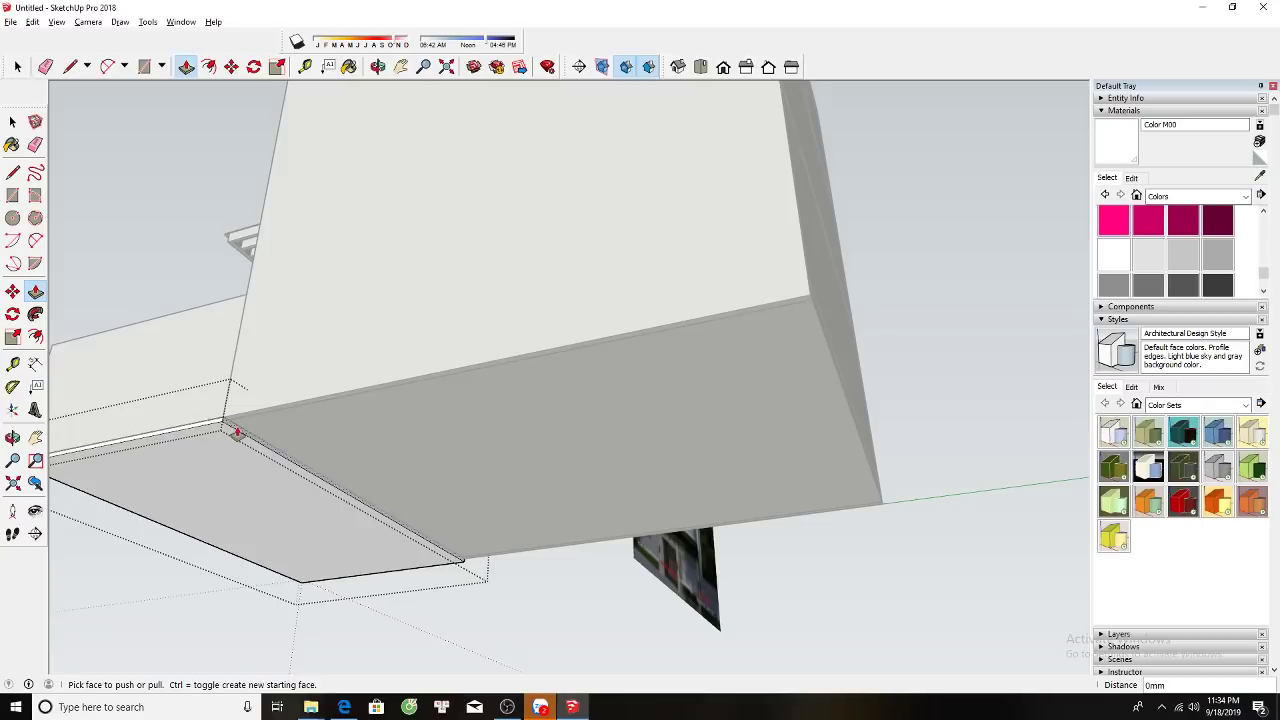
Try pulling the front terrace floor face outward, then cancel the extrusion.
scroll(791, 277, "down", 3)
mouse_move(811, 266)
middle_mouse_down()
mouse_move(981, 546)
mouse_move(720, 534)
middle_mouse_up()
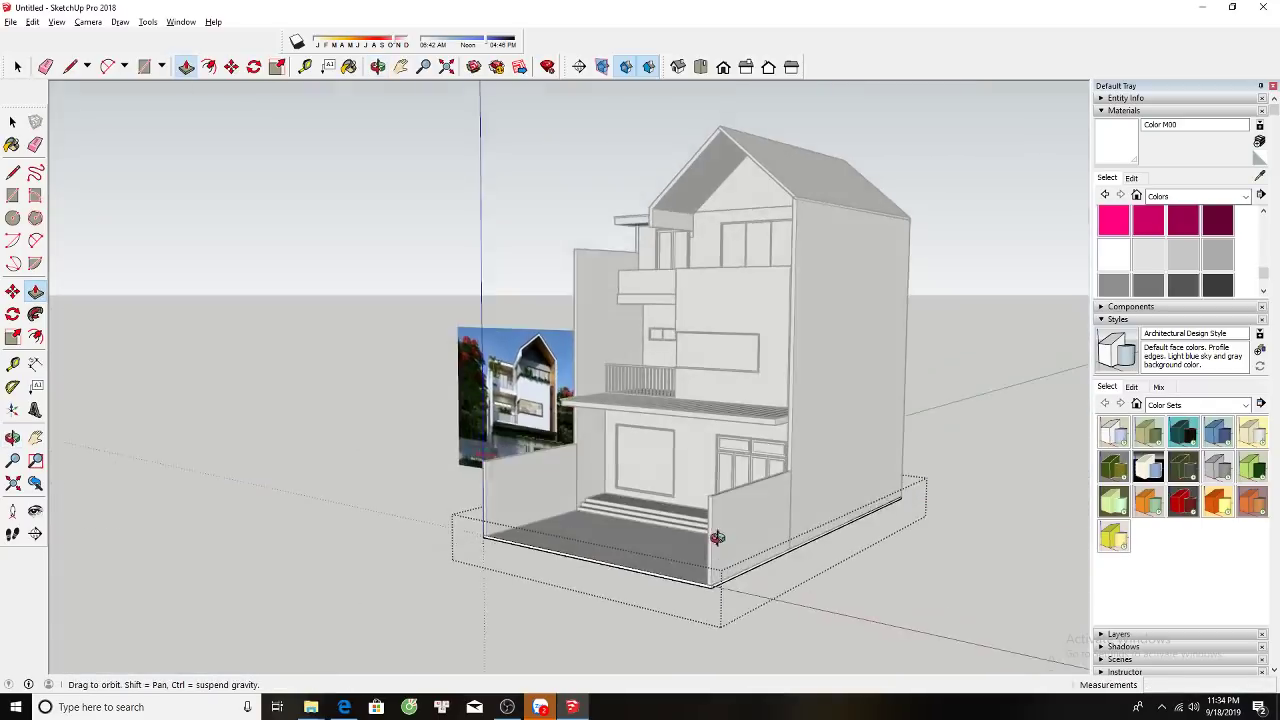
scroll(534, 549, "up", 3)
left_click(549, 538)
middle_click_drag(549, 538, 480, 563)
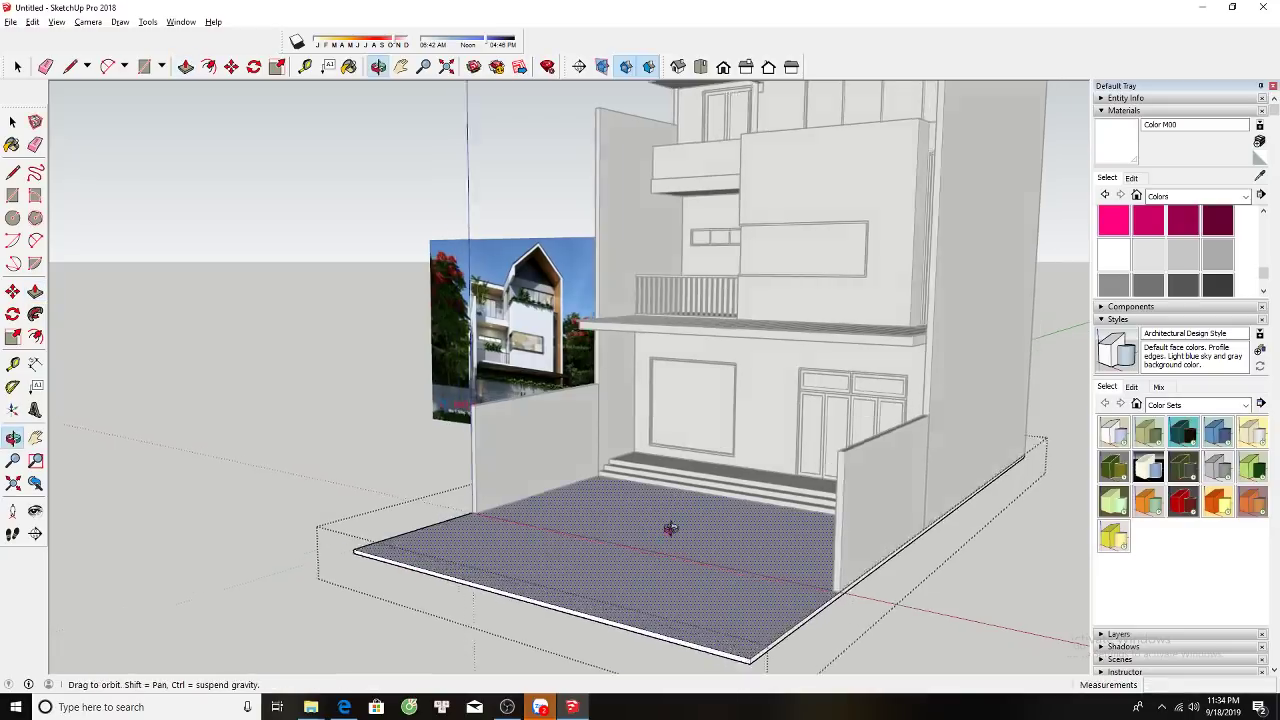
key("space")
scroll(575, 141, "down", 5)
Window-select the whole house and move it up 100 mm.
left_click_drag(412, 104, 962, 557)
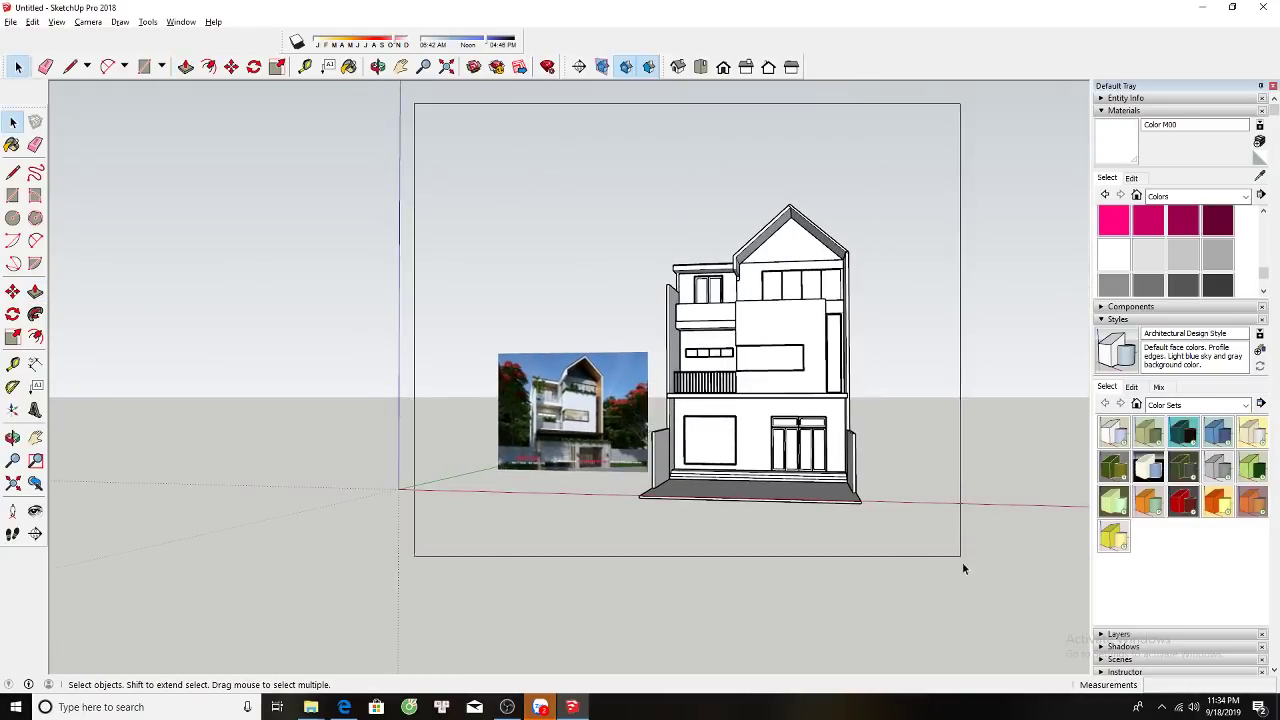
key("m")
scroll(659, 510, "up", 3)
left_click(643, 497)
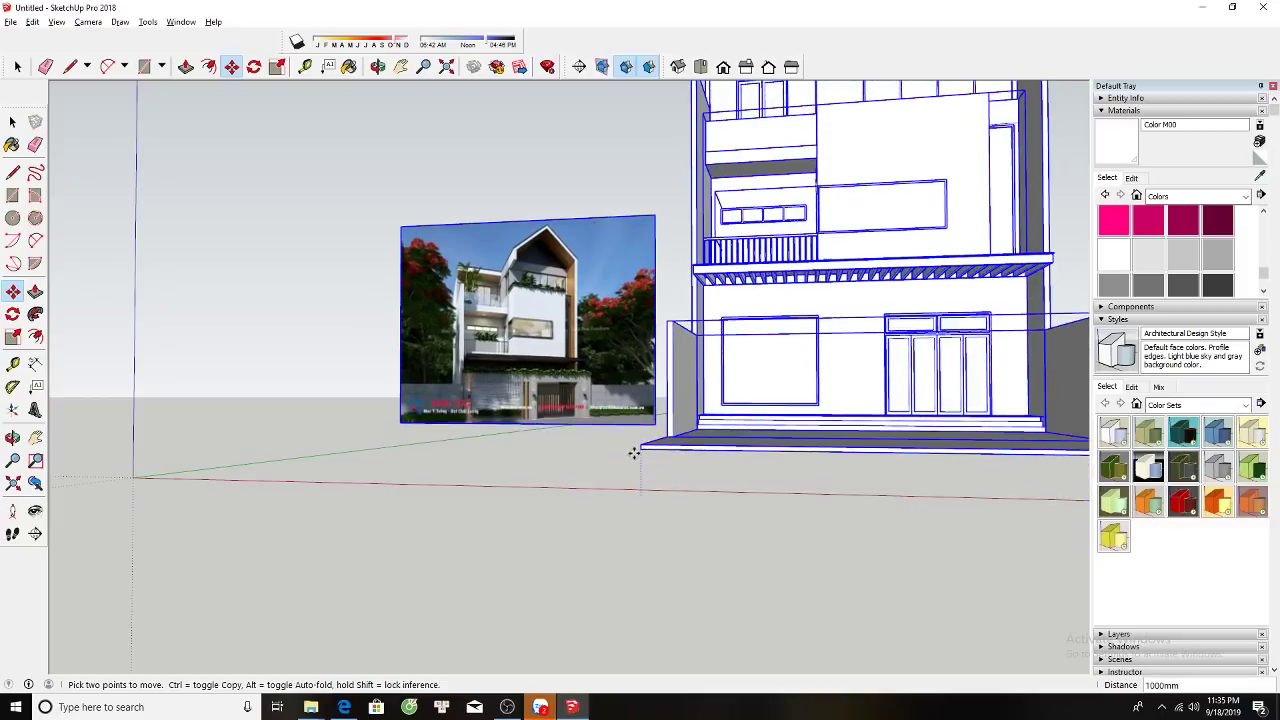
type("100")
key("Return")
key("space")
left_click(390, 487)
scroll(390, 487, "down", 3)
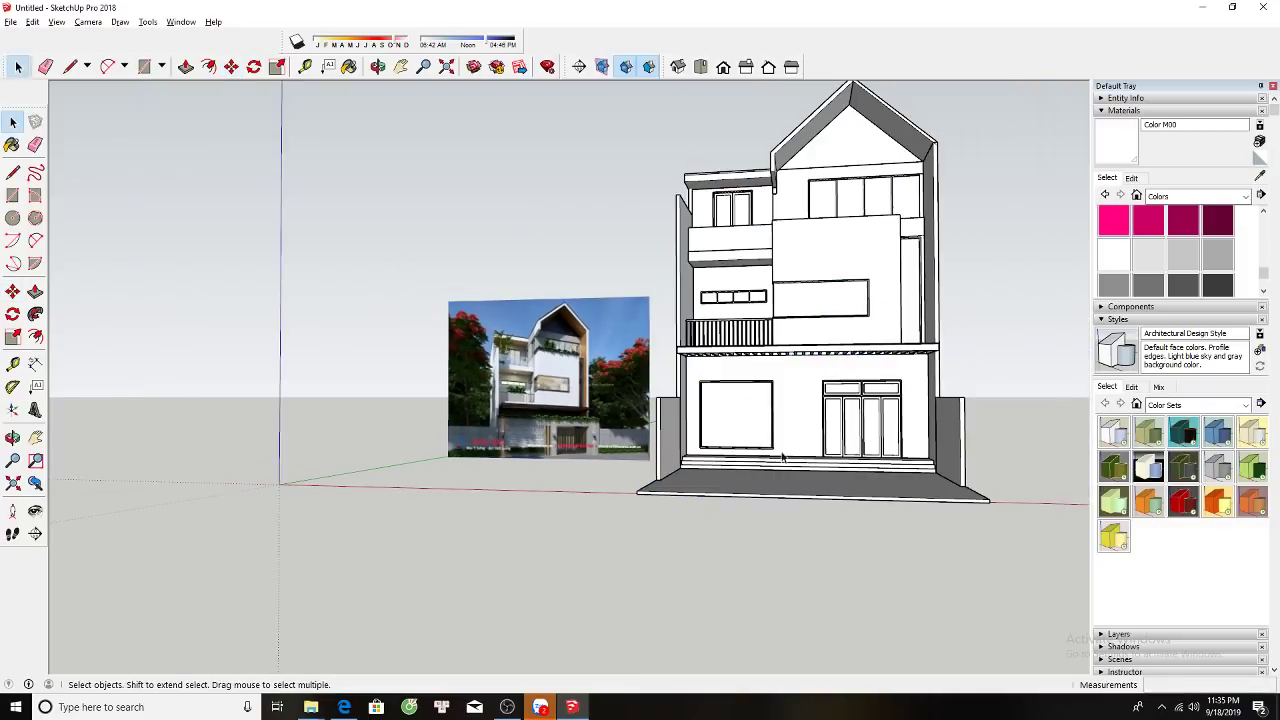
middle_click_drag(640, 420, 700, 523, "shift")
scroll(617, 527, "up", 2)
mouse_move(617, 527)
middle_mouse_down("shift")
mouse_move(608, 508)
mouse_move(534, 508)
middle_mouse_up("shift")
scroll(594, 492, "up", 2)
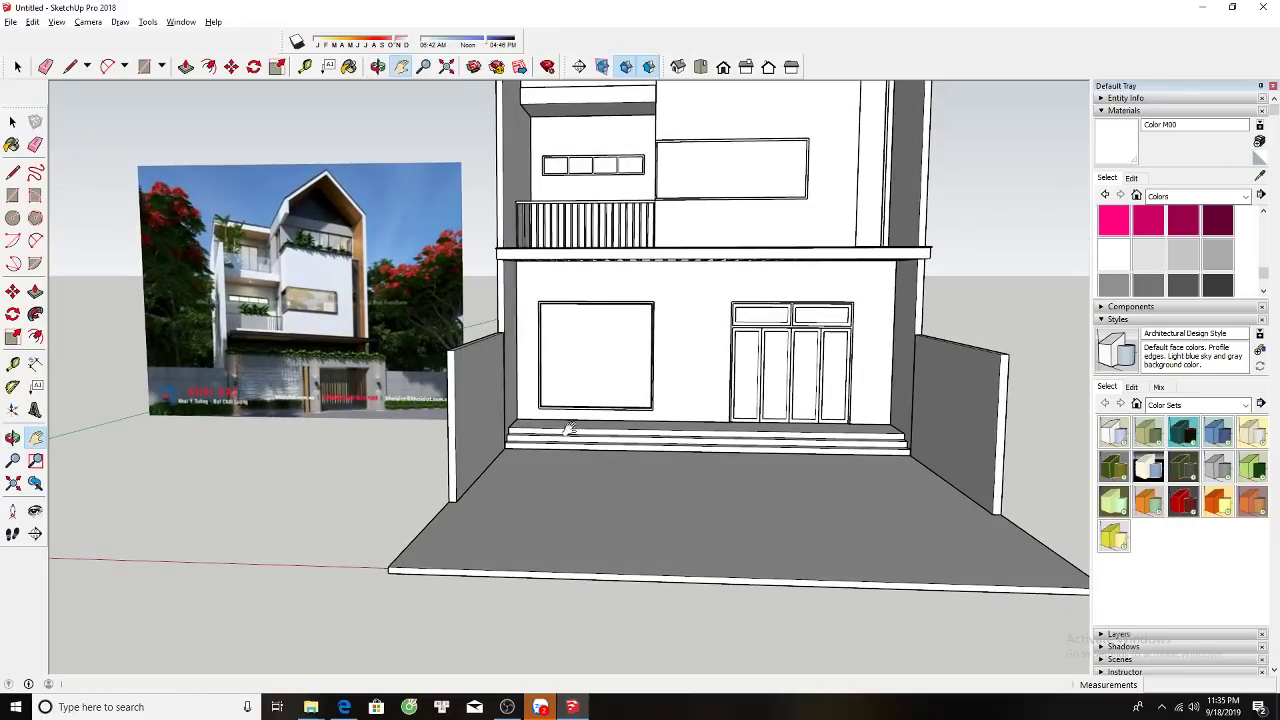
Draw a rectangle spanning from the left side wall's top to the right side wall for the front wall.
key("r")
left_click(448, 349)
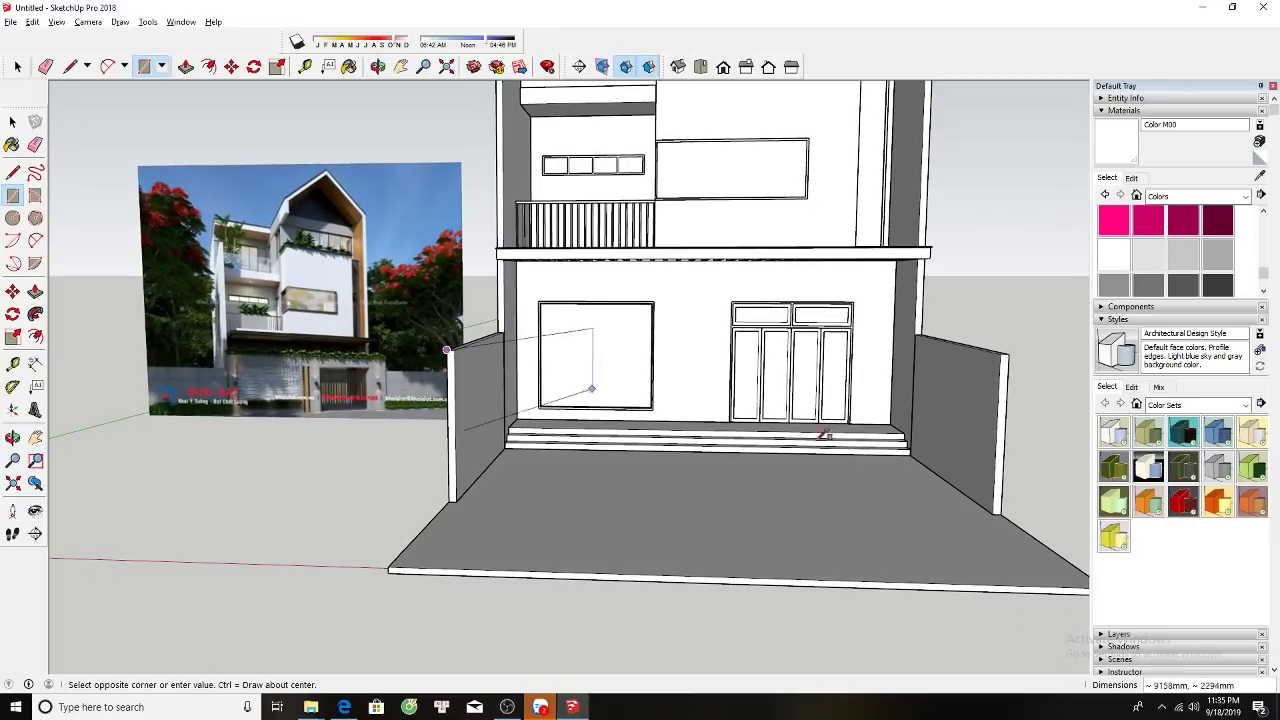
left_click(1003, 514)
key("space")
left_click(757, 457)
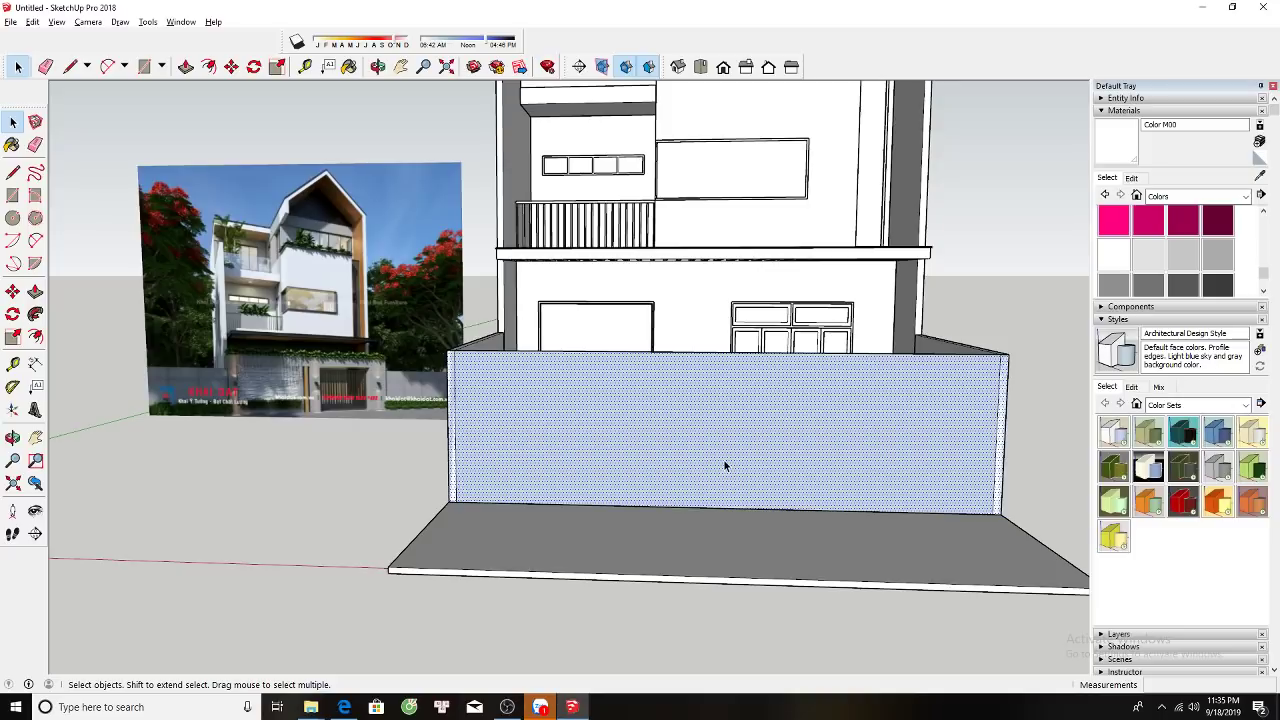
Push/Pull the front wall face to a 200 mm thickness.
middle_click_drag(700, 474, 505, 409)
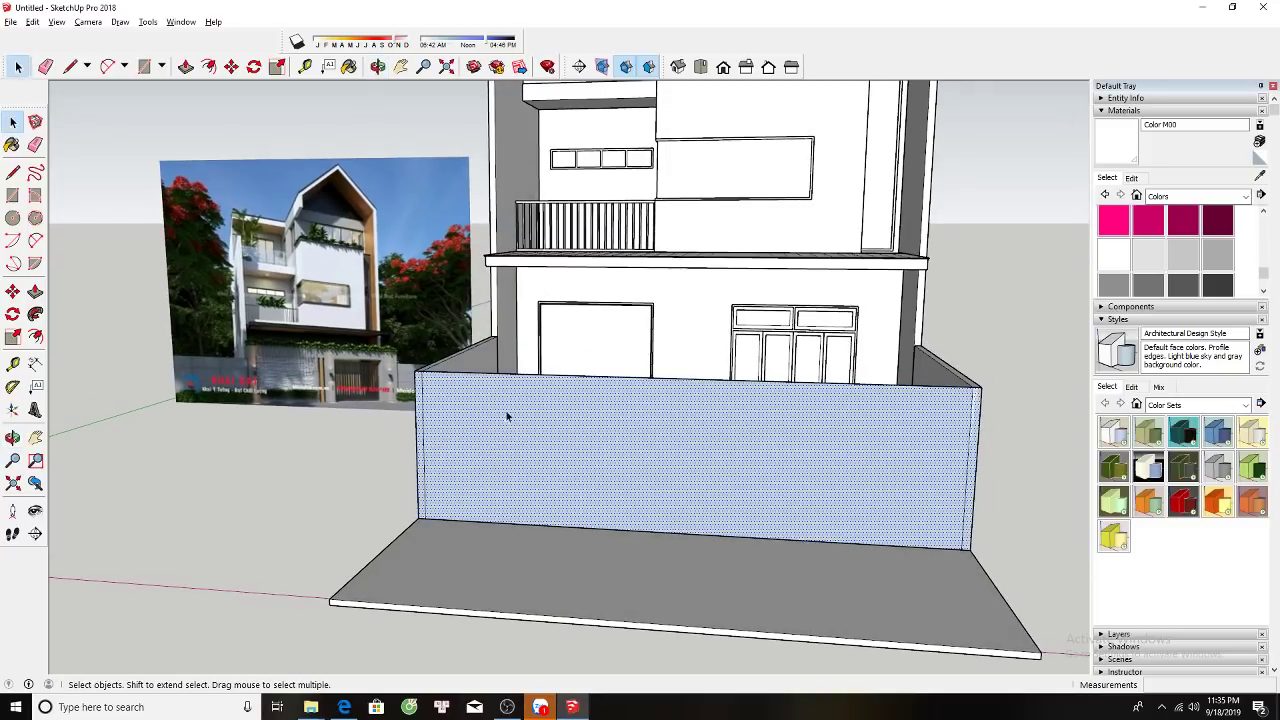
scroll(457, 425, "up", 2)
scroll(474, 420, "up", 2)
key("p")
left_click(474, 427)
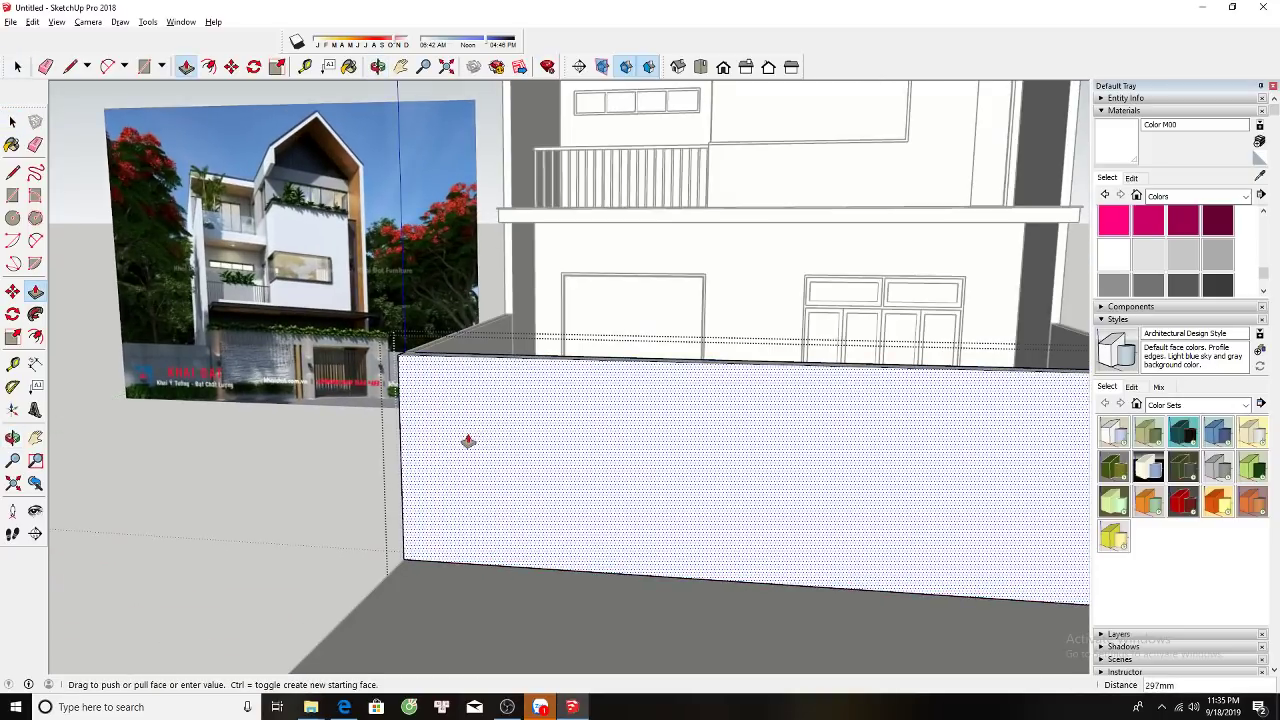
key("Return")
key("space")
Pull the wall face further out to thicken the front wall to about 300 mm.
scroll(466, 443, "down", 2)
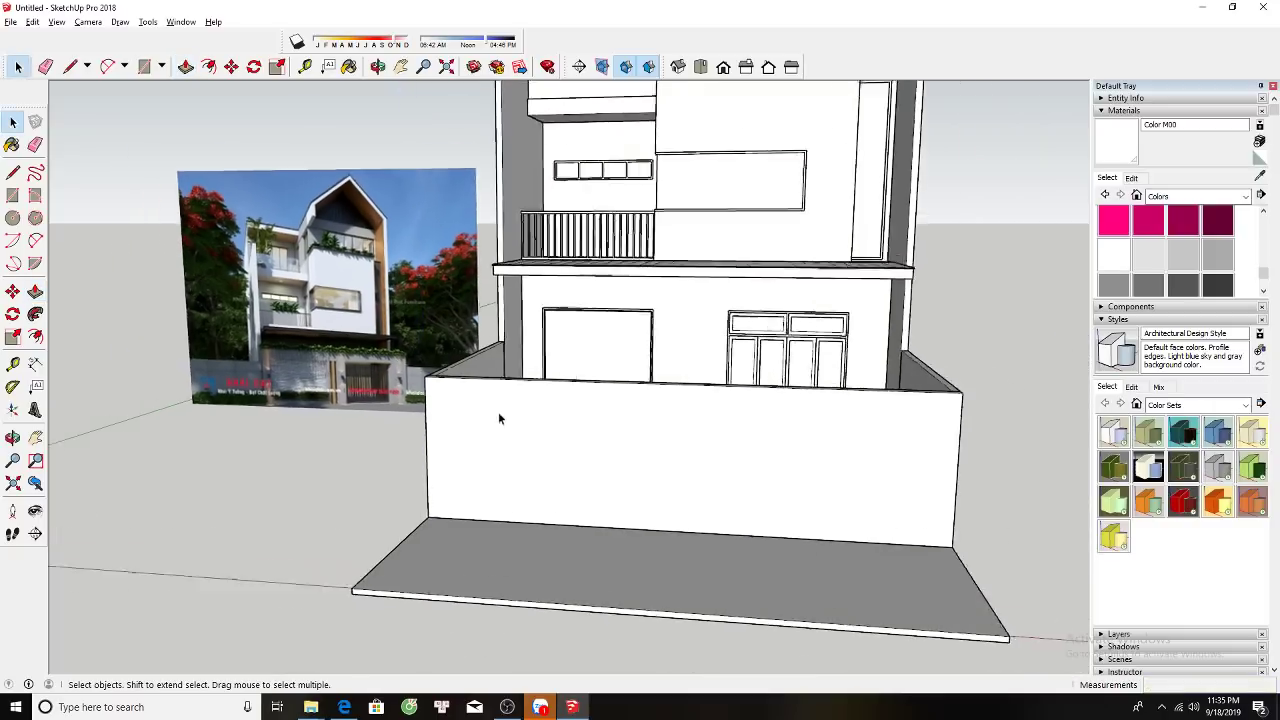
mouse_move(500, 423)
middle_mouse_down()
mouse_move(606, 448)
mouse_move(453, 484)
middle_mouse_up()
key("p")
left_click(405, 499)
type("300")
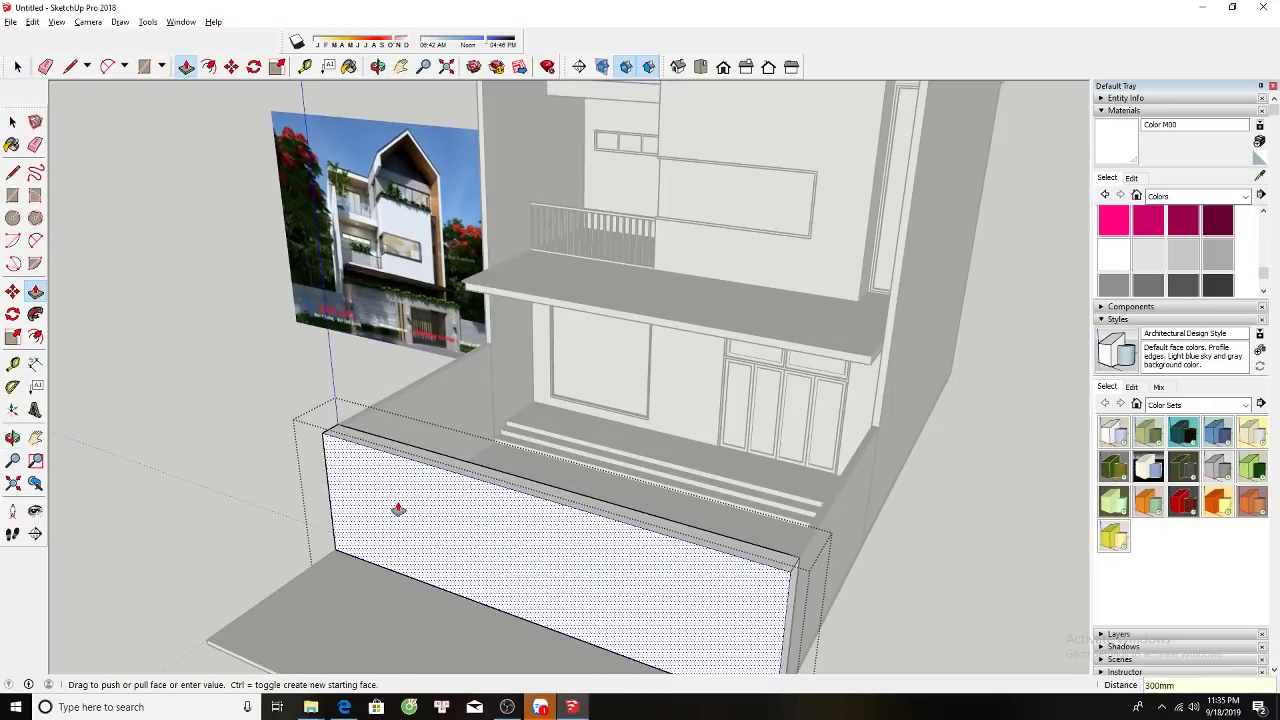
key("Return")
middle_click_drag(397, 509, 397, 486)
key("space")
Enter the front wall group for editing, viewed from the front.
scroll(397, 440, "up", 3)
scroll(396, 384, "up", 2)
scroll(396, 384, "down", 3)
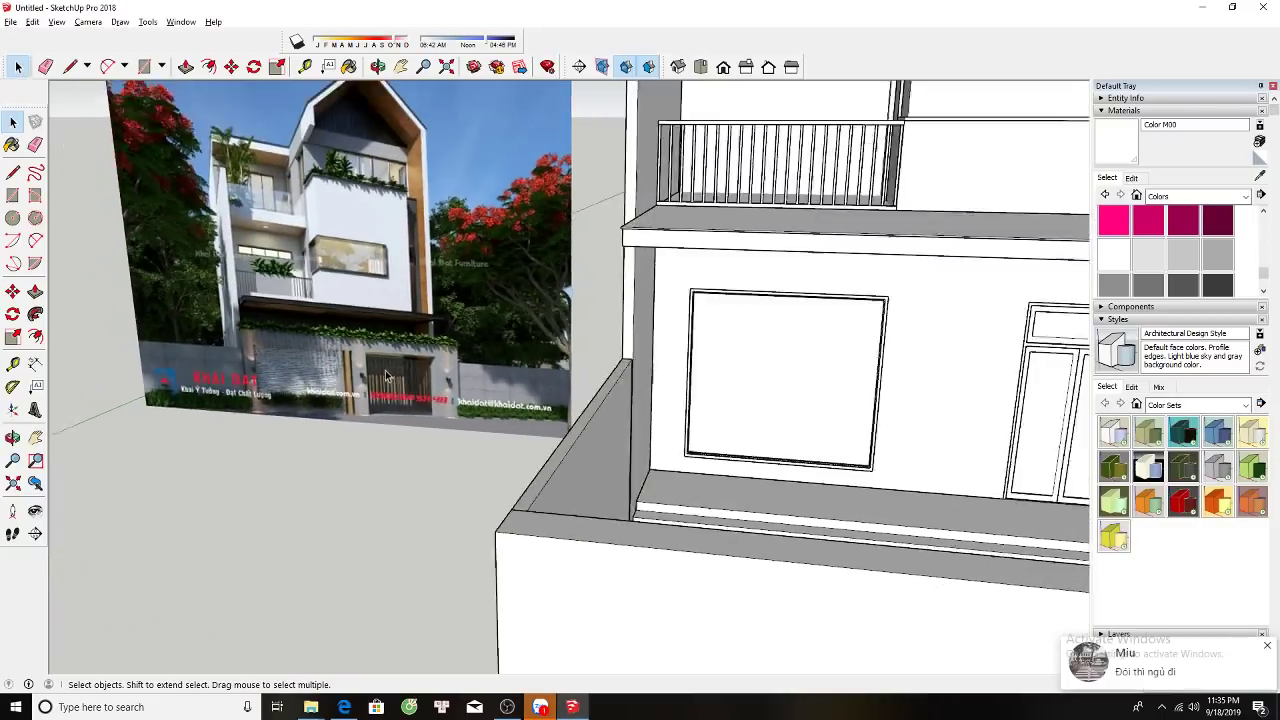
scroll(710, 512, "down", 3)
scroll(710, 512, "down", 1)
double_click(813, 492)
middle_click_drag(813, 485, 859, 465)
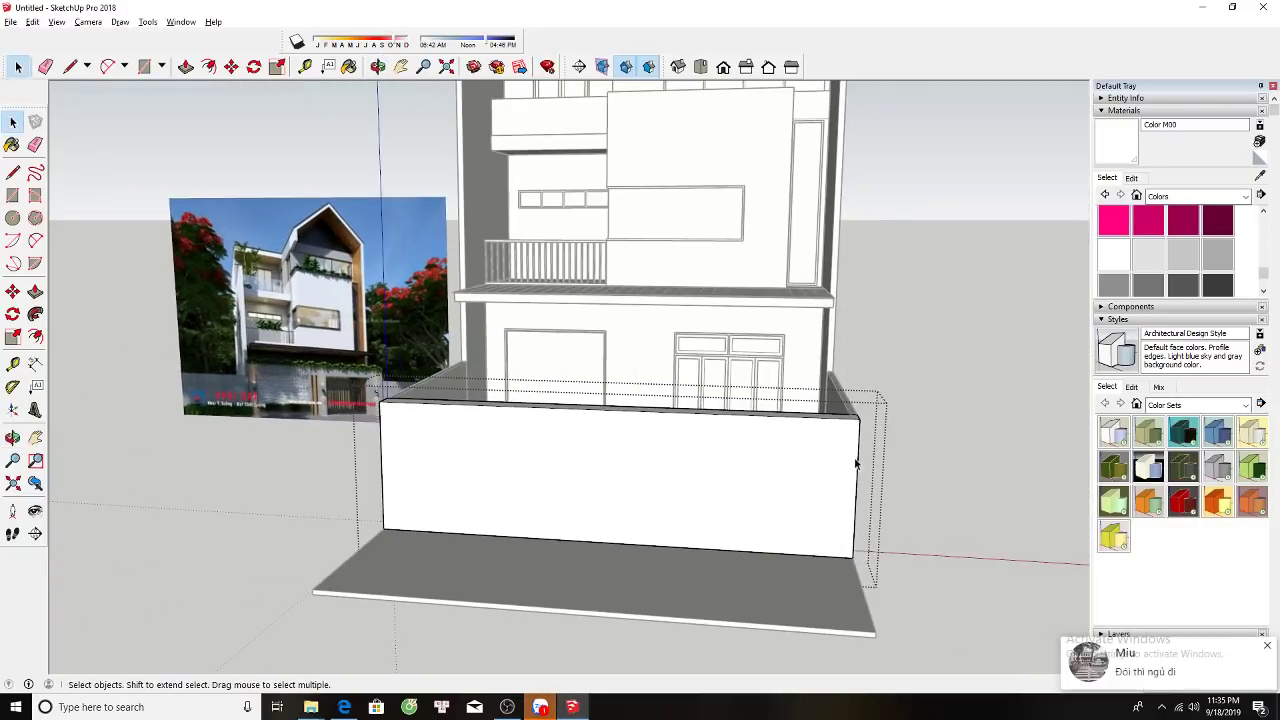
middle_click_drag(748, 461, 811, 474)
Copy the wall's right edge, a middle vertical edge and the top edge to outline the gate.
scroll(899, 466, "up", 2)
key("m")
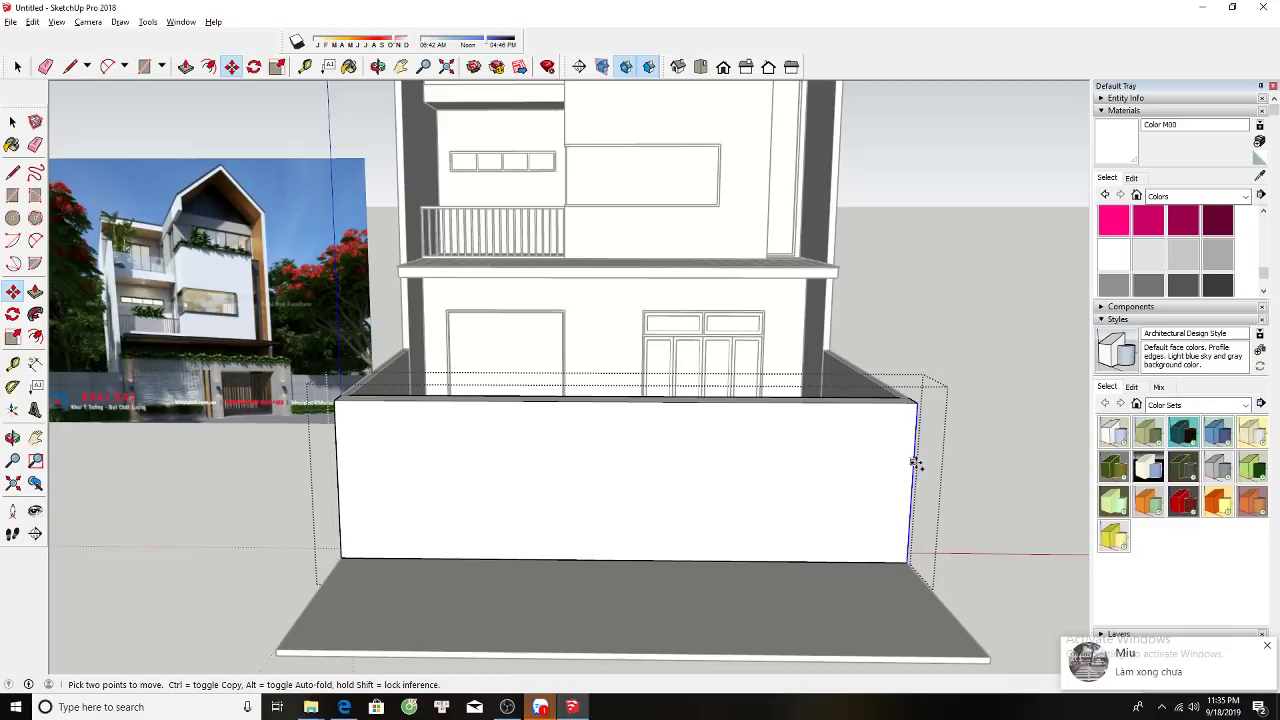
key("ctrl")
left_click(913, 462)
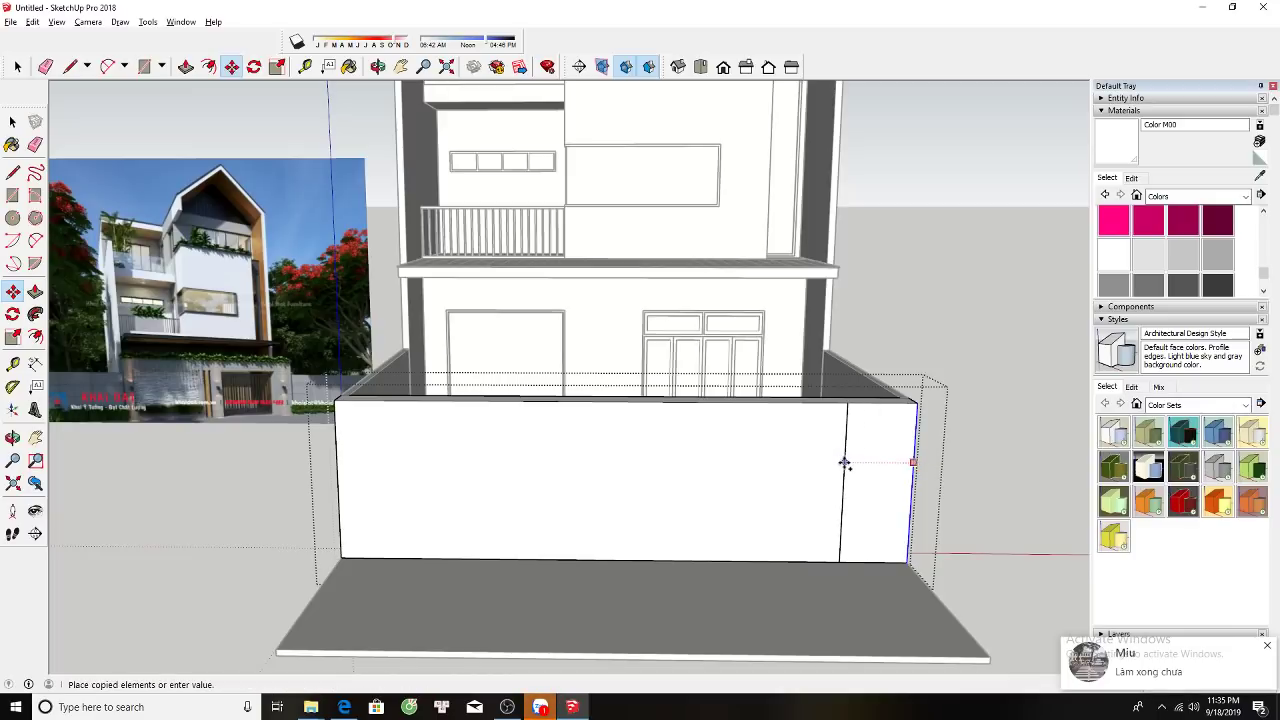
left_click(846, 462)
key("ctrl")
left_click(846, 460)
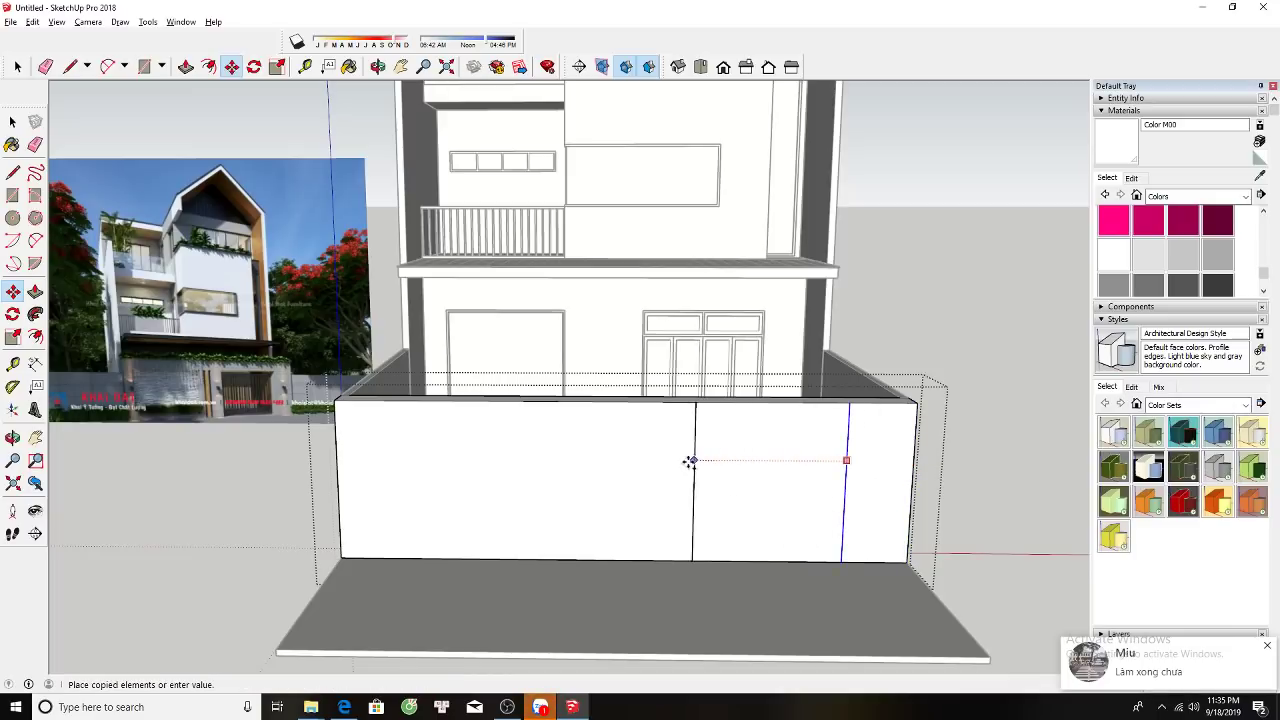
left_click(634, 461)
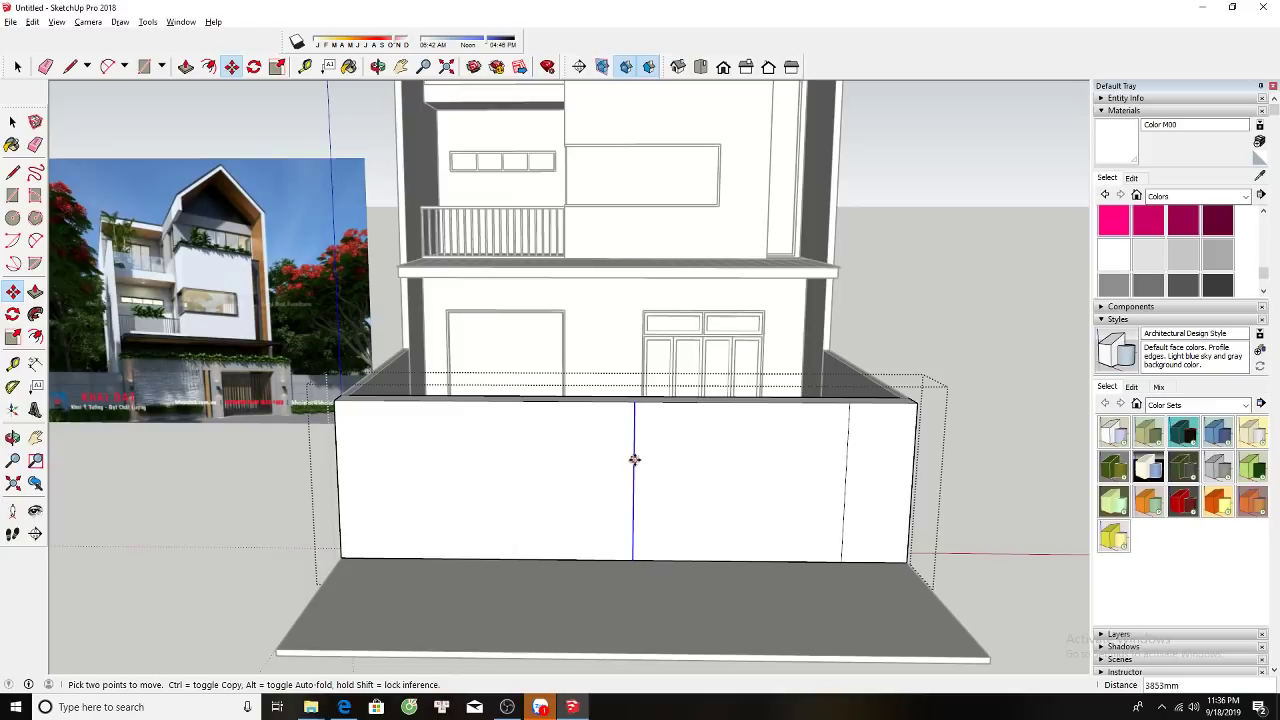
left_click(634, 459)
scroll(657, 425, "up", 2)
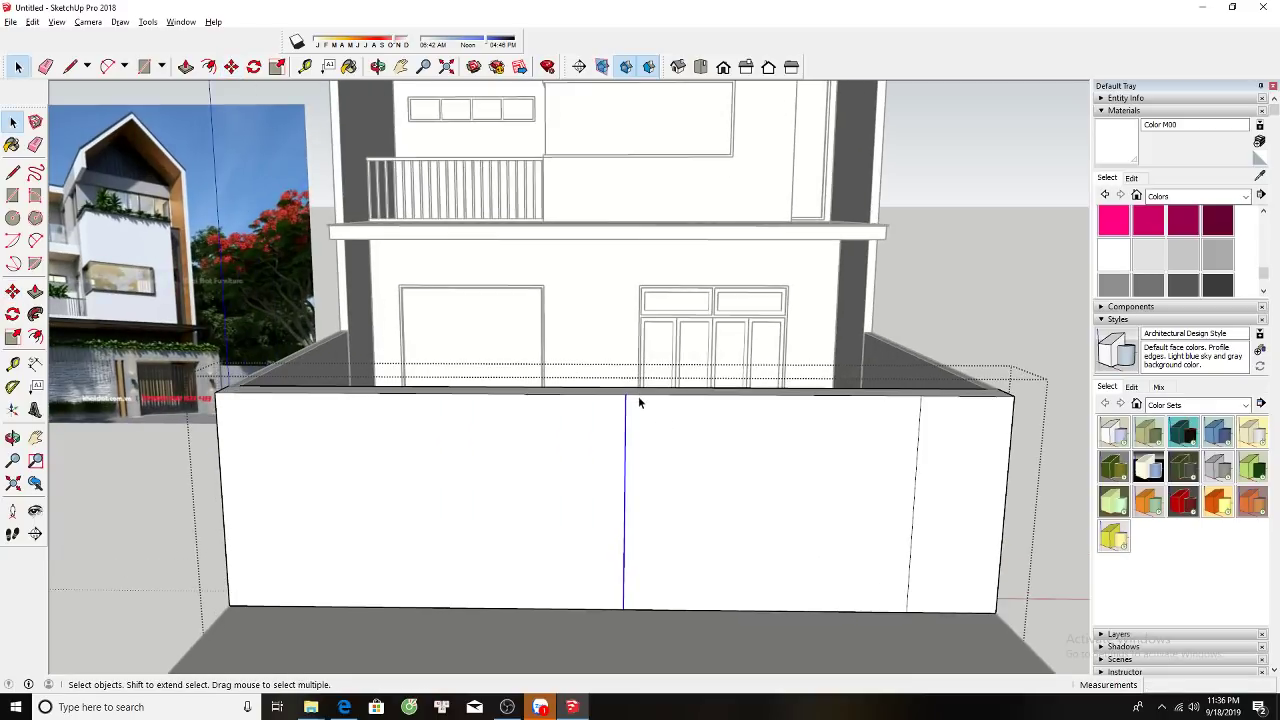
left_click(625, 397)
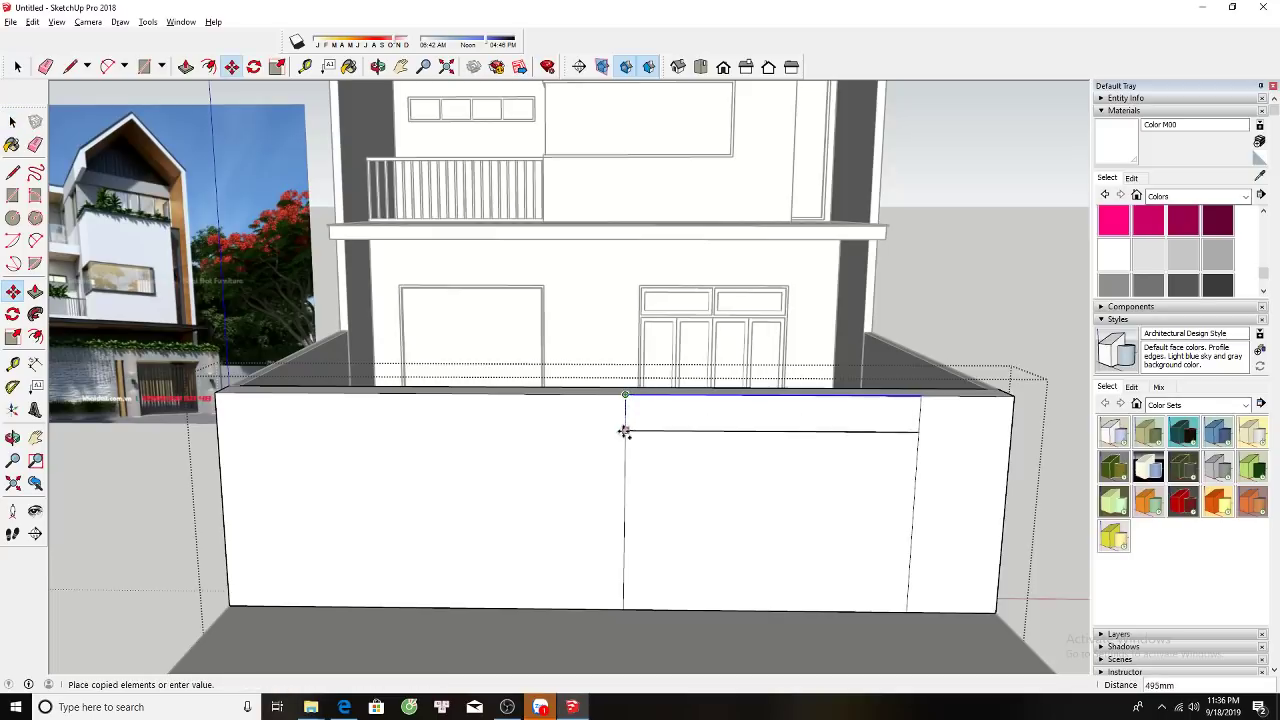
left_click(625, 437)
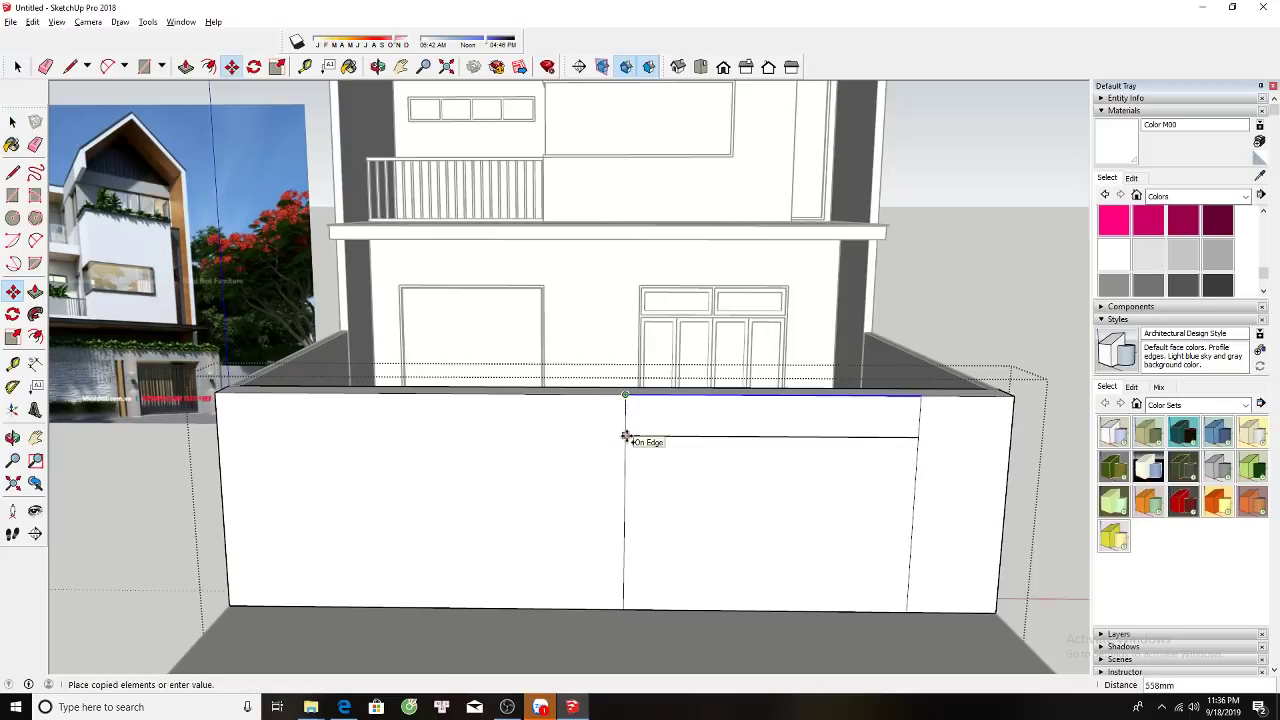
Erase the extra edge above the outline and push the gate face through the wall.
key("e")
left_click(920, 418)
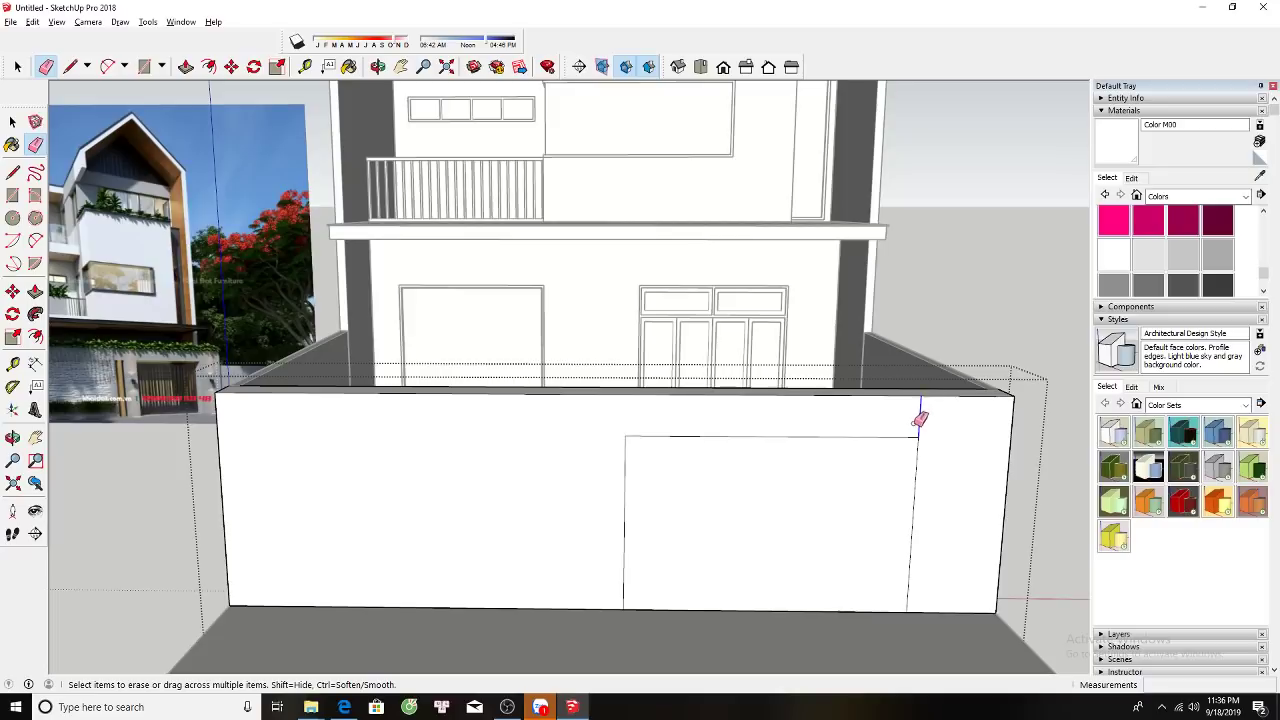
key("p")
left_click(823, 517)
left_click(819, 485)
key("space")
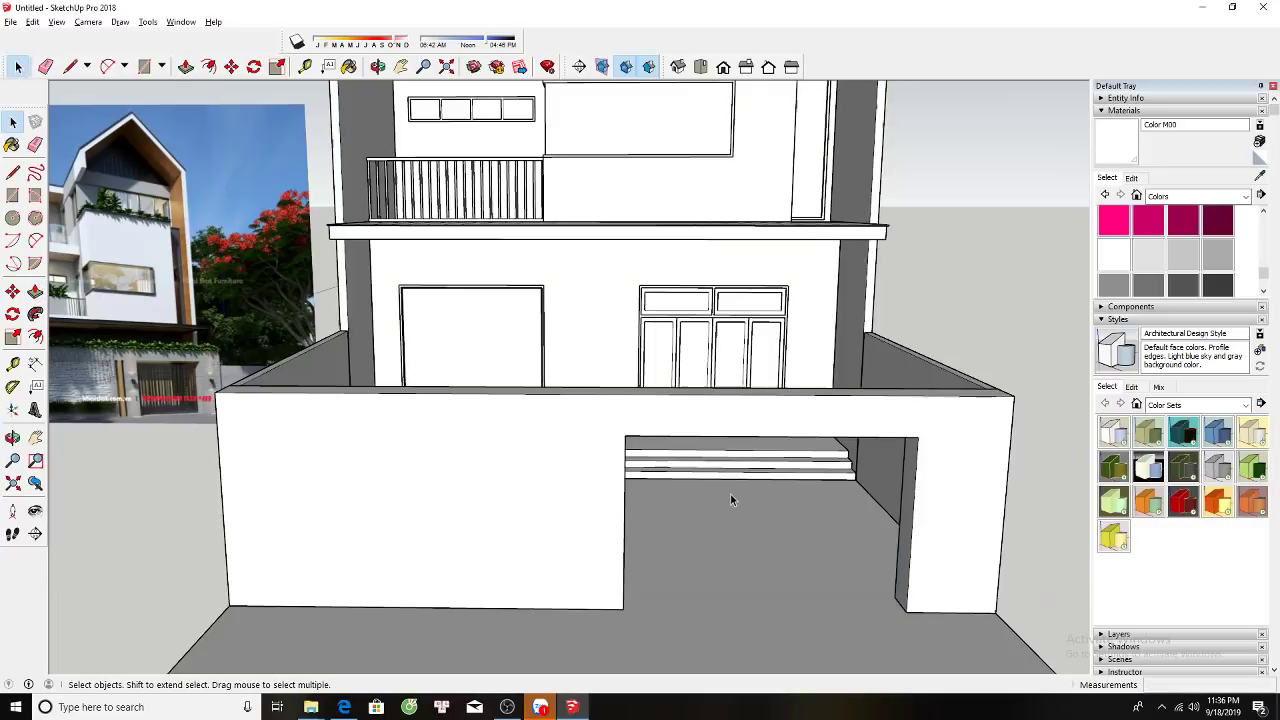
scroll(150, 388, "up", 4)
scroll(150, 388, "up", 3)
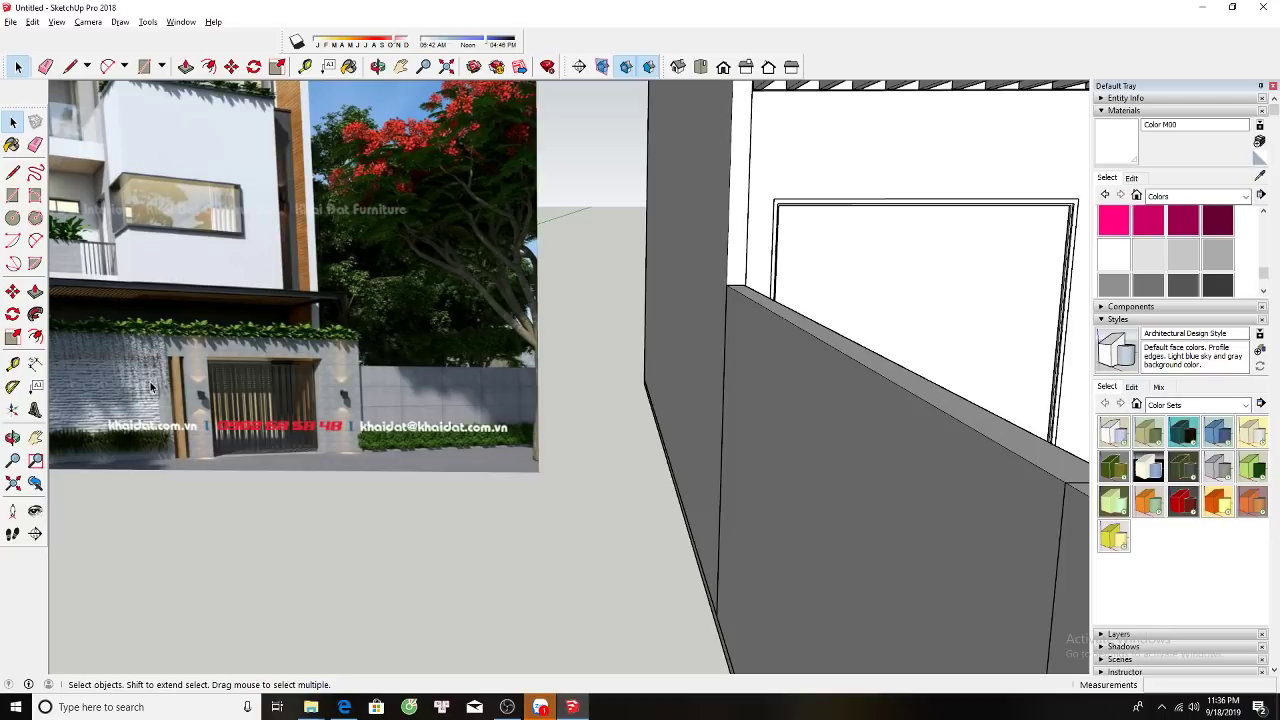
scroll(455, 367, "down", 5)
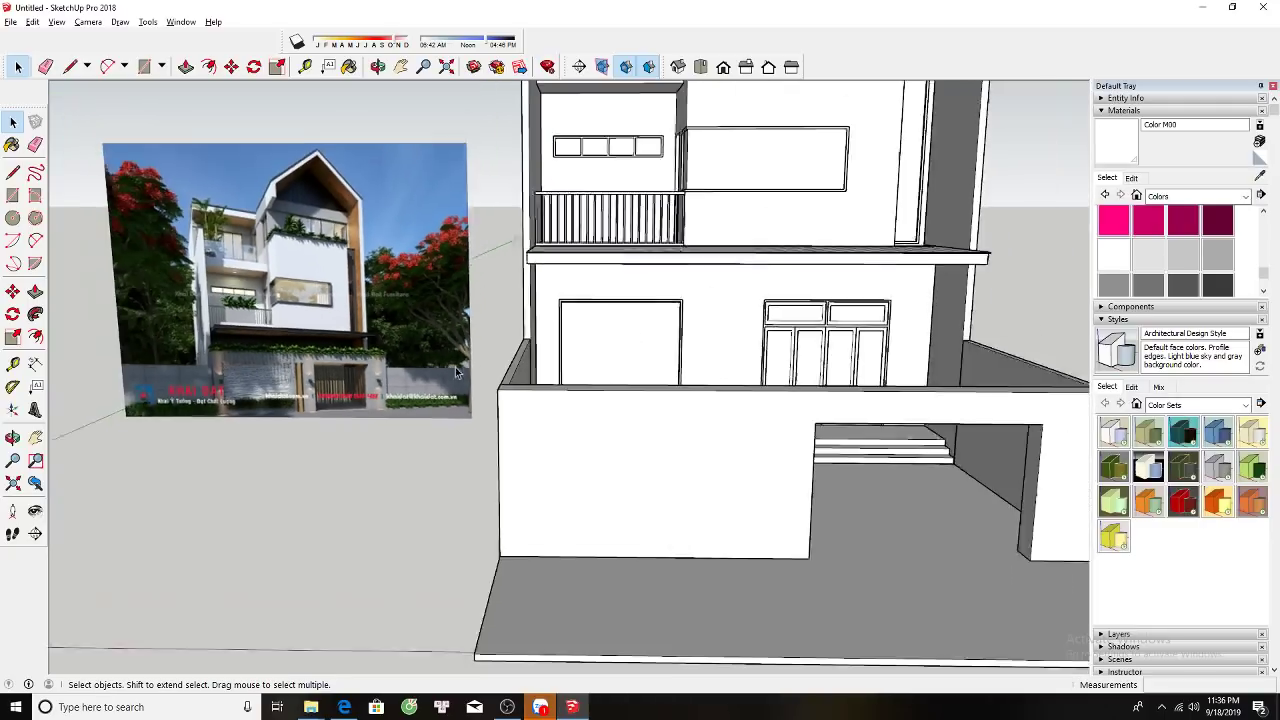
middle_click_drag(585, 358, 390, 400, "shift")
scroll(390, 400, "up", 4)
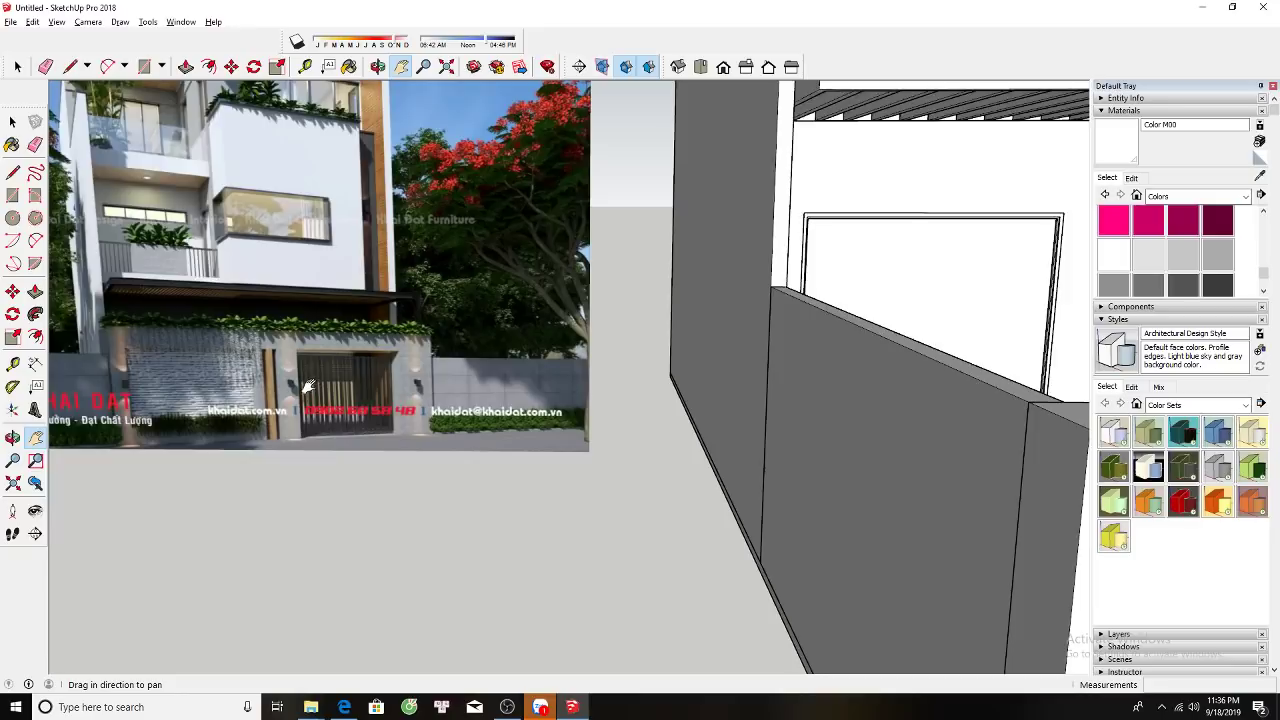
scroll(308, 387, "down", 3)
scroll(280, 376, "up", 2)
scroll(282, 377, "up", 3)
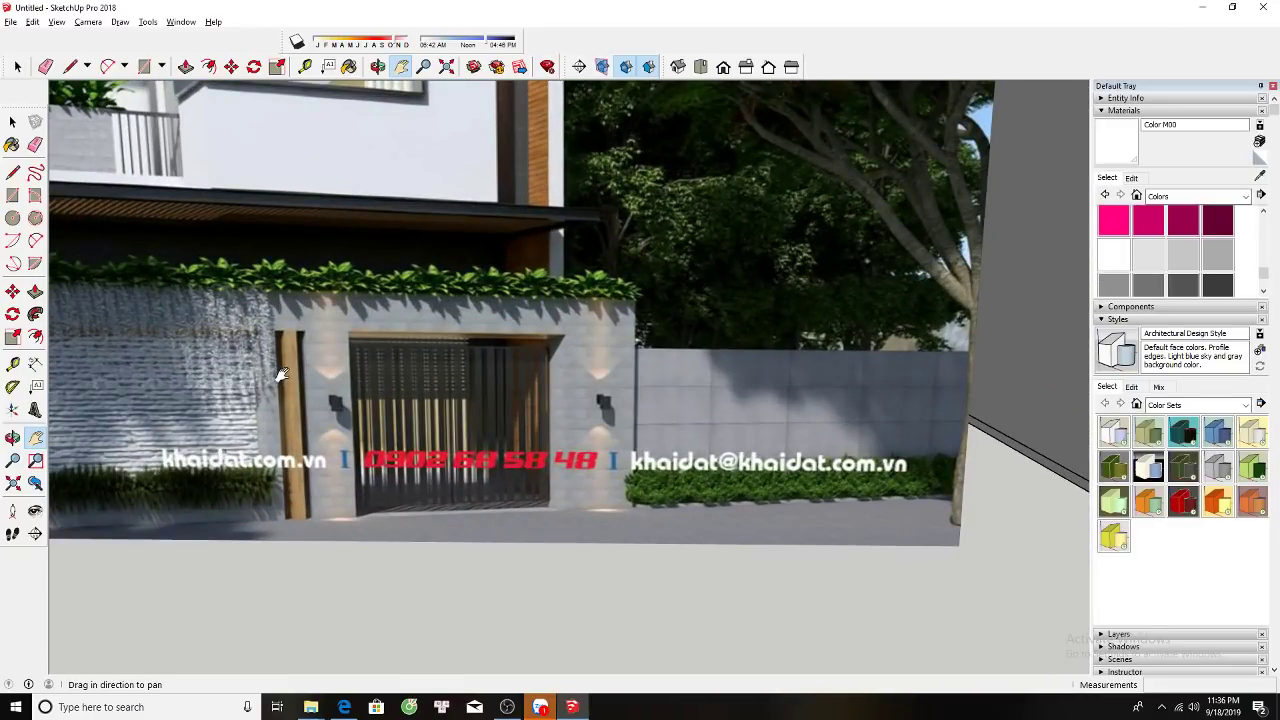
scroll(283, 375, "down", 3)
key("space")
scroll(555, 404, "down", 3)
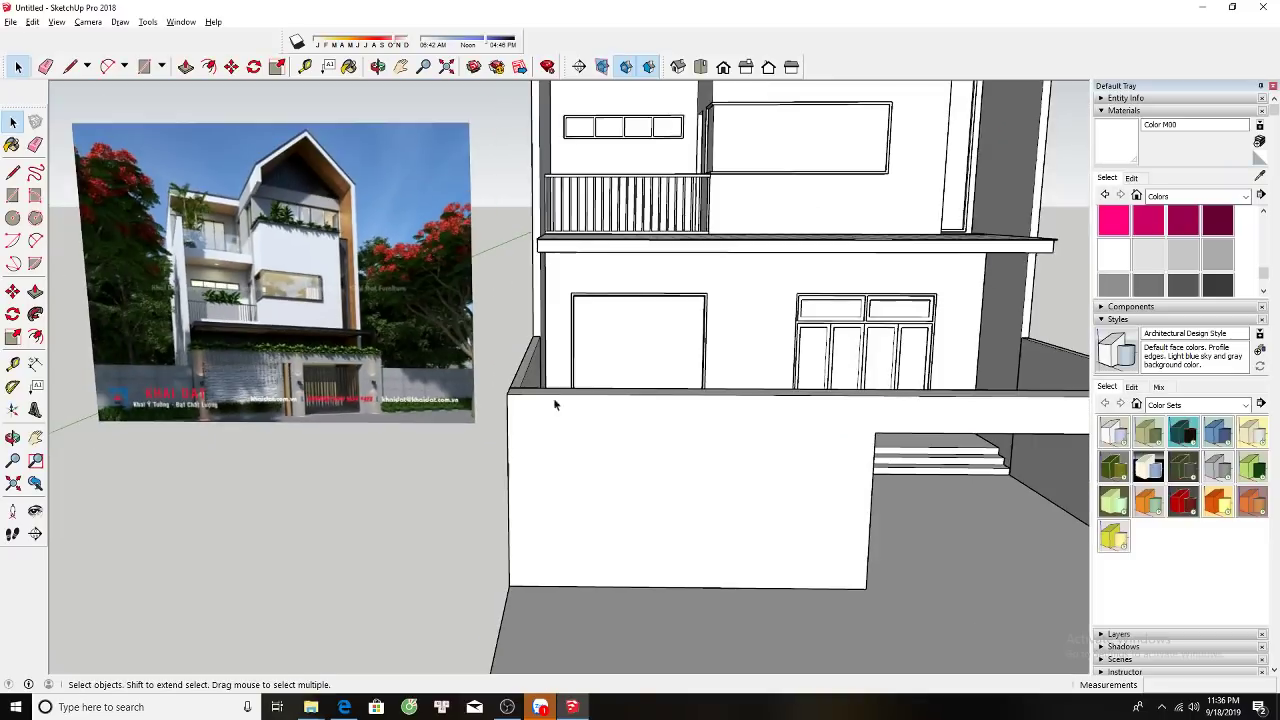
Copy the wall edge near the right end, draw a thin strip rectangle, and recess it.
left_click(845, 462)
key("m")
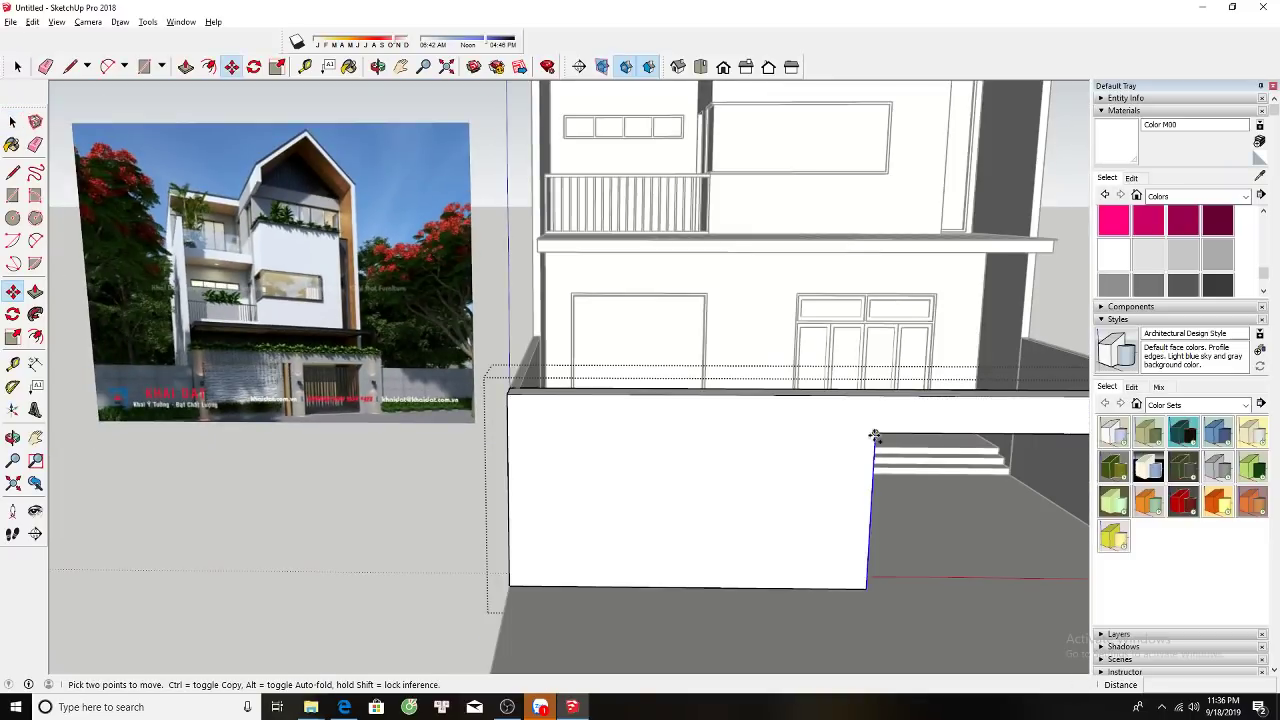
left_click(874, 436)
key("ctrl")
left_click(840, 434)
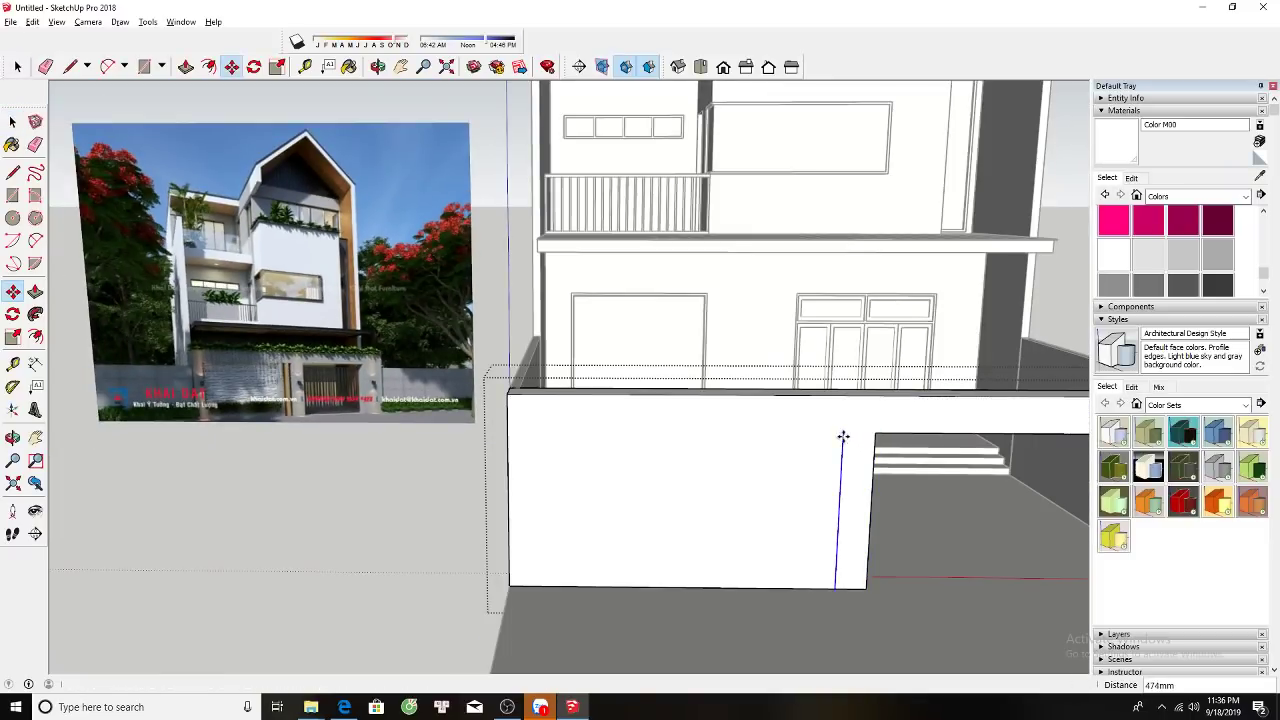
key("r")
left_click(842, 433)
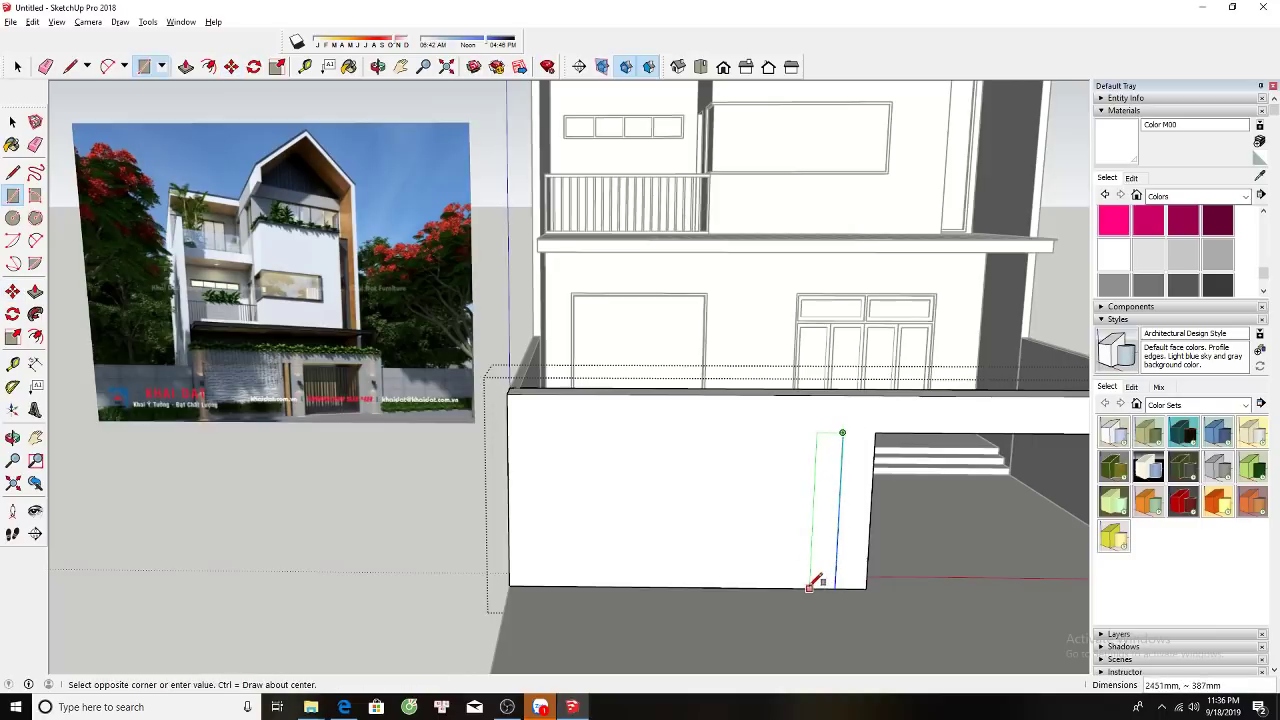
left_click(810, 588)
key("p")
left_click(822, 547)
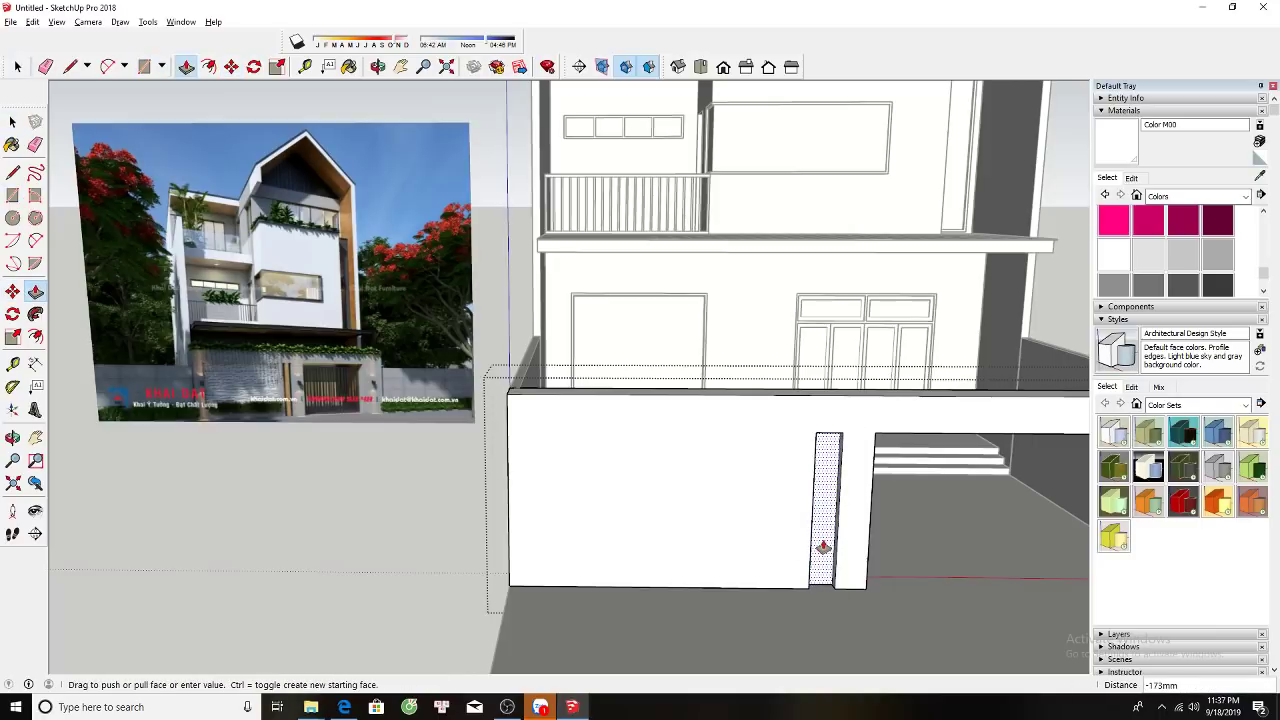
key("space")
Draw a rectangle over the narrow strip and push its face inward to deepen the groove.
scroll(822, 527, "up", 3)
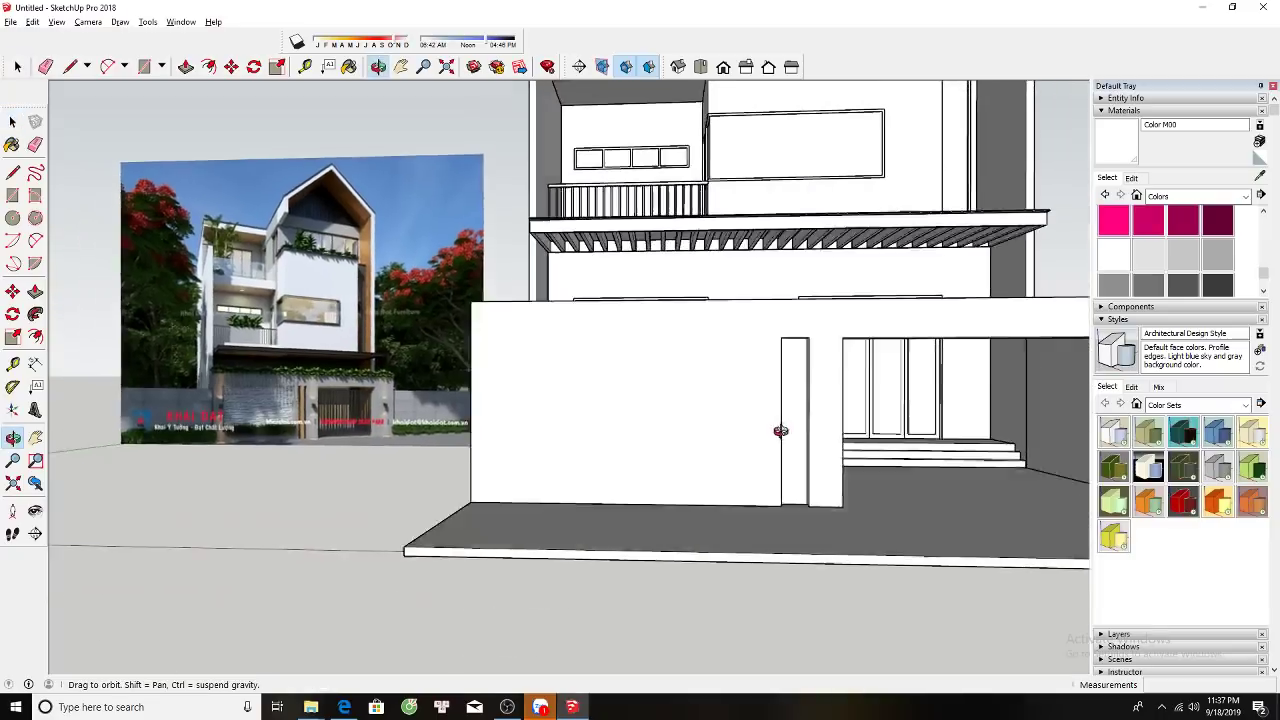
key("r")
scroll(760, 280, "up", 3)
left_click(741, 288)
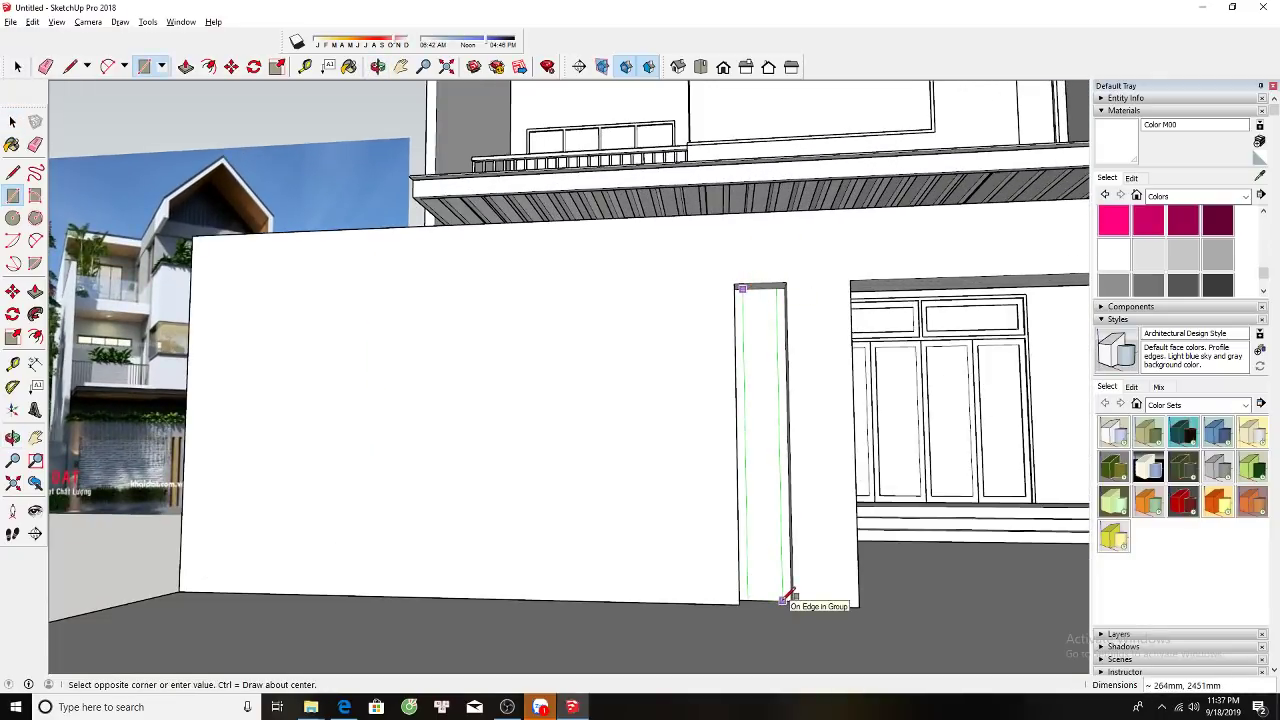
left_click(786, 599)
key("space")
key("p")
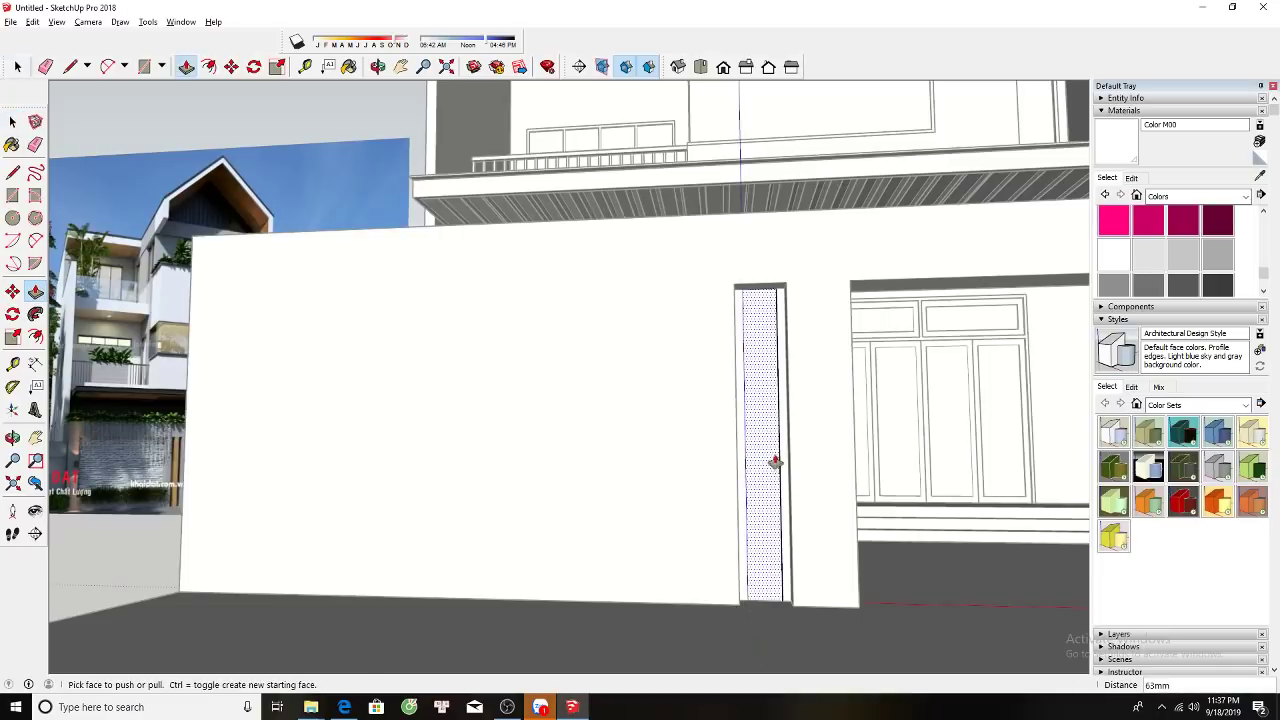
left_click(771, 463)
mouse_move(797, 429)
middle_mouse_down()
mouse_move(814, 509)
mouse_move(585, 467)
middle_mouse_up()
key("space")
Copy the wall's left edge to mark a dividing line just inside the left end.
key("h")
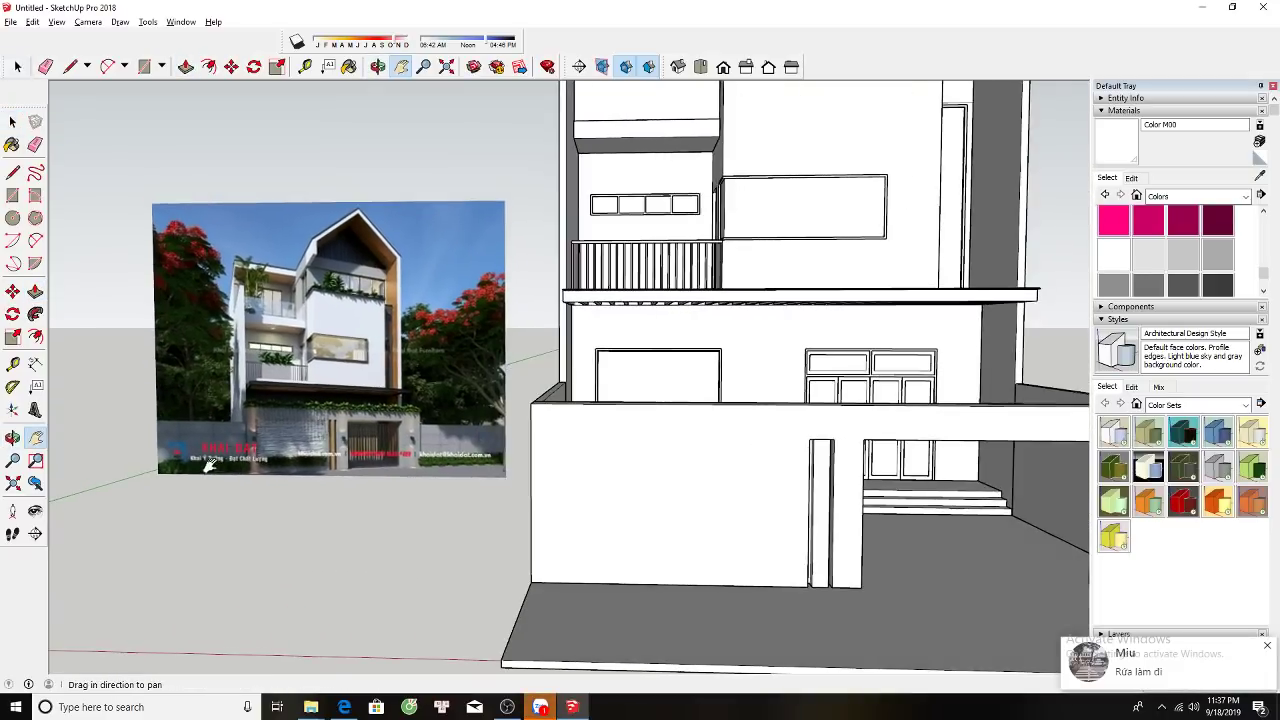
scroll(222, 434, "up", 5)
scroll(265, 416, "down", 3)
scroll(262, 416, "up", 2)
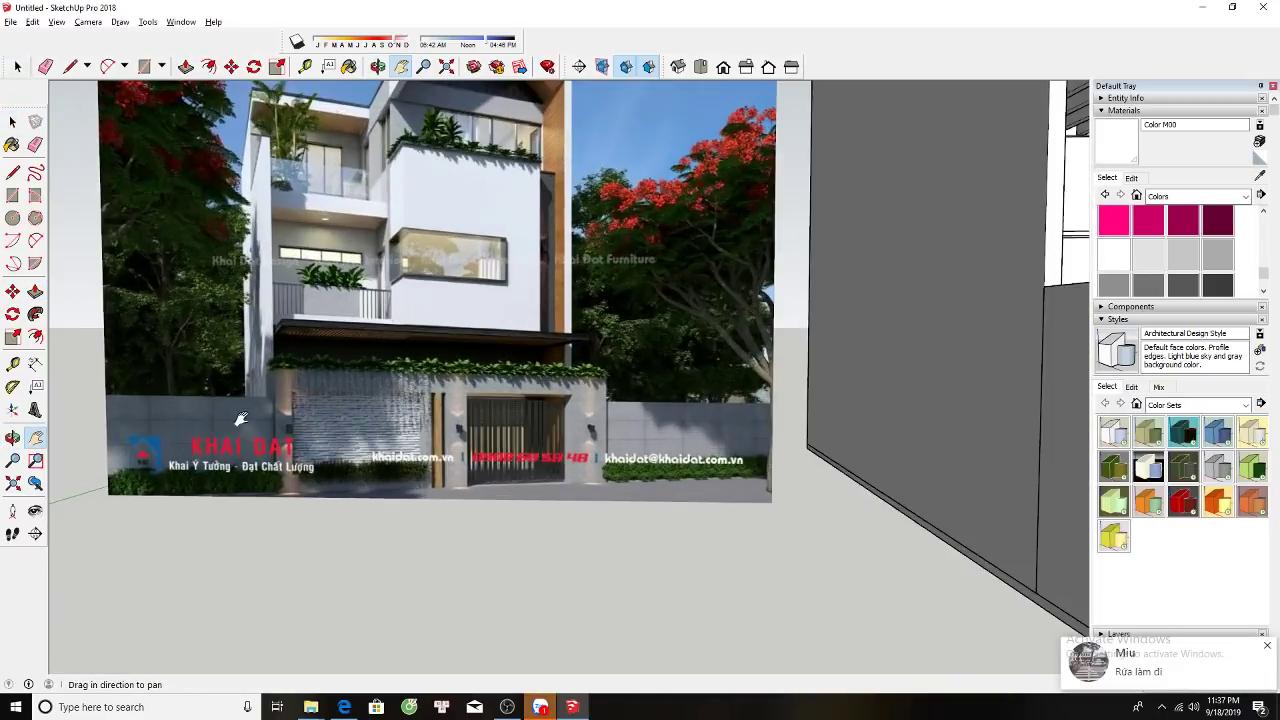
scroll(248, 412, "up", 2)
scroll(252, 408, "down", 2)
scroll(255, 410, "down", 2)
scroll(511, 394, "down", 2)
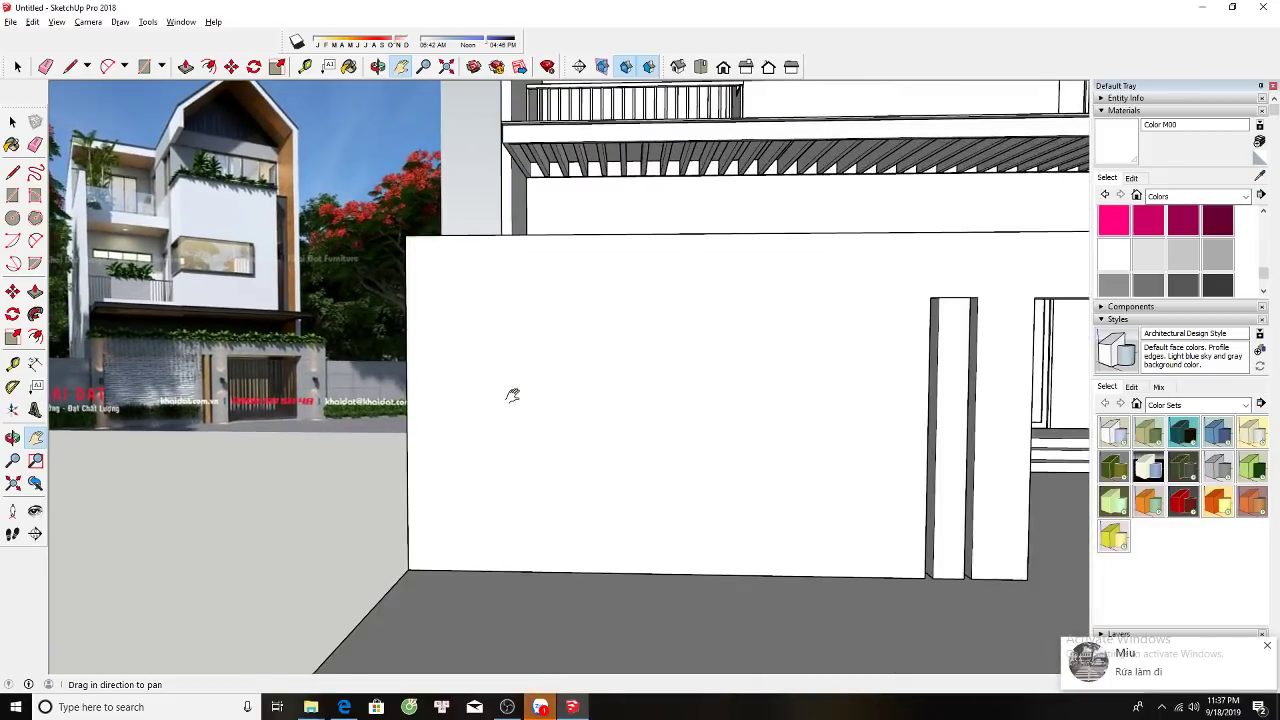
scroll(511, 396, "up", 1)
key("space")
key("m")
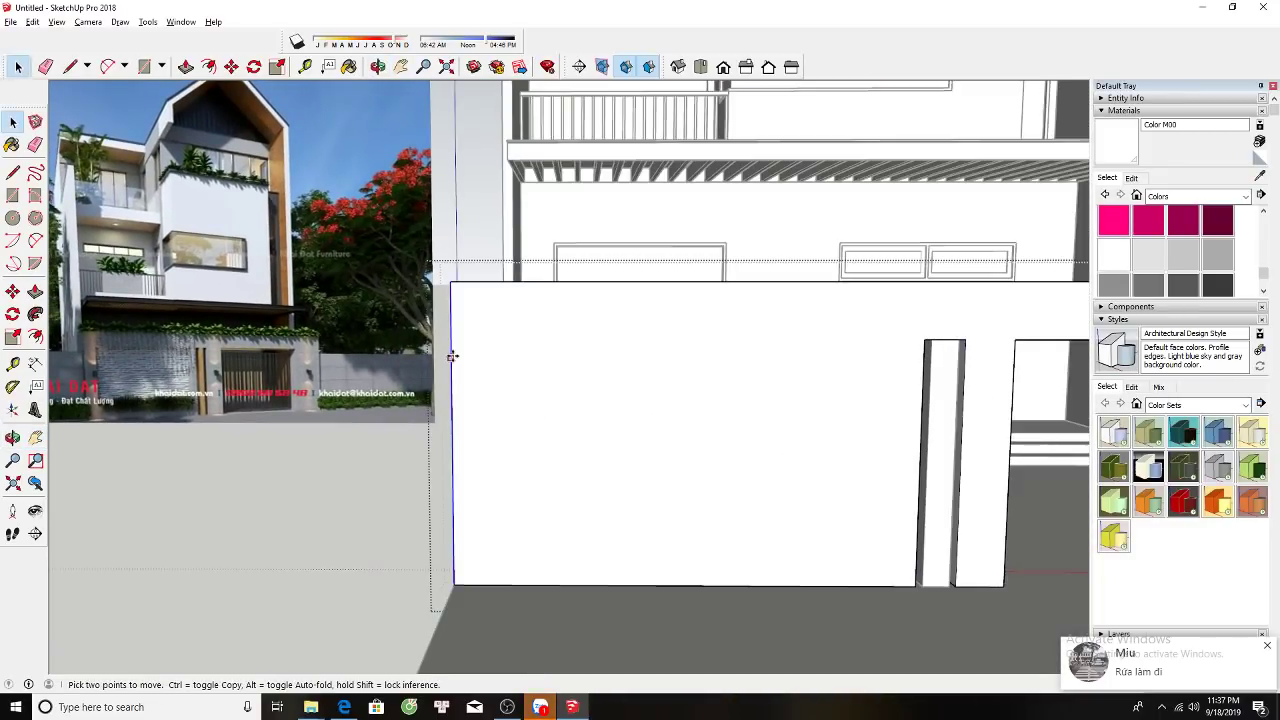
key("ctrl")
left_click(451, 353)
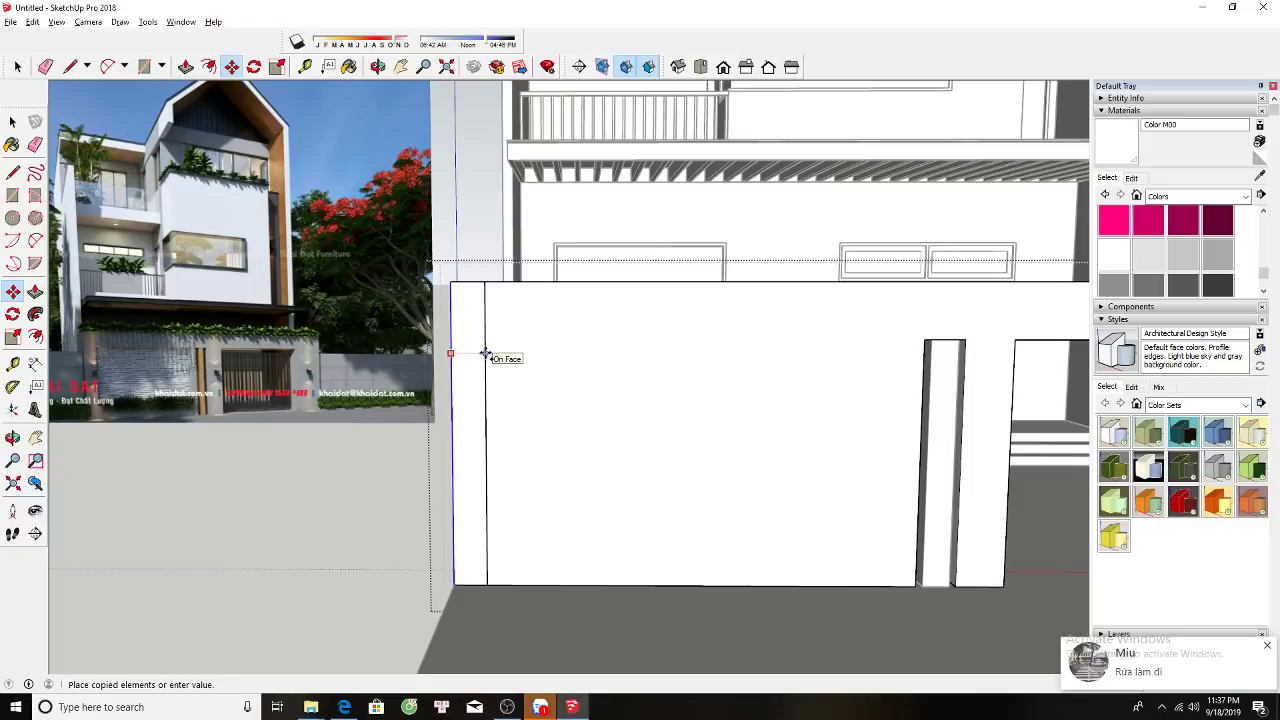
left_click(485, 353)
key("space")
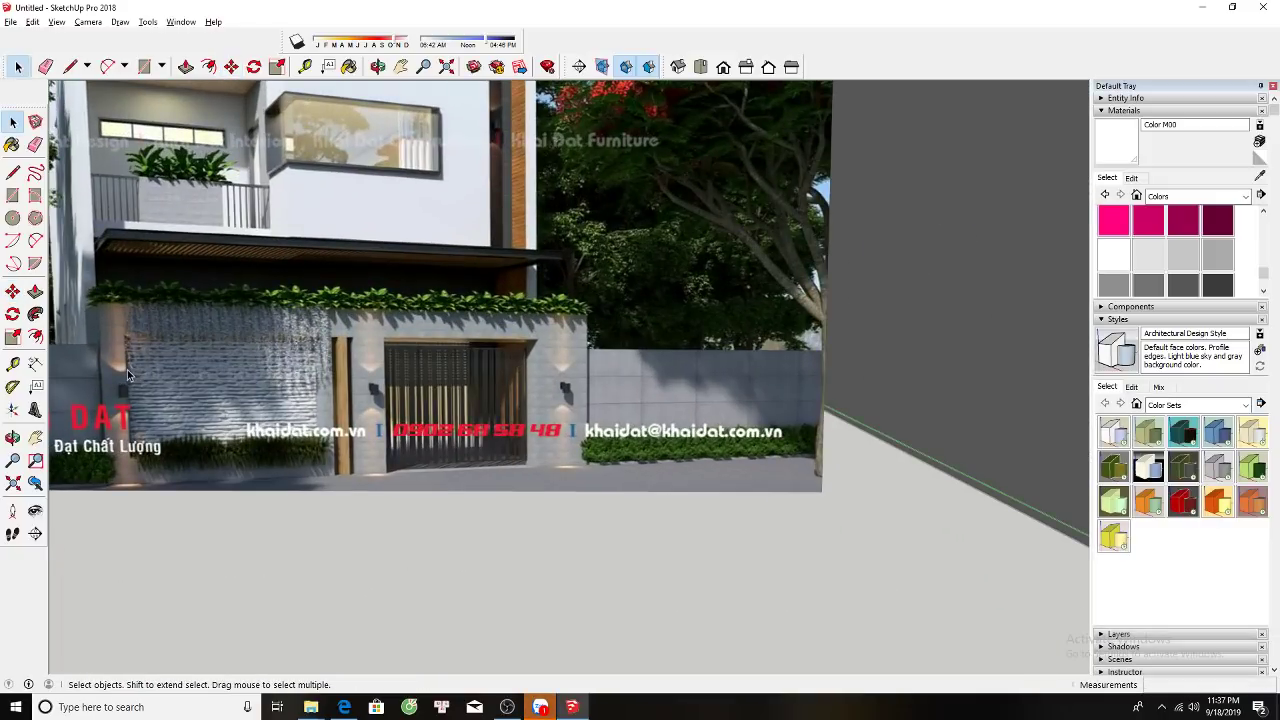
Pull the wall's thin left end strip outward into a pillar.
middle_click_drag(127, 369, 357, 545)
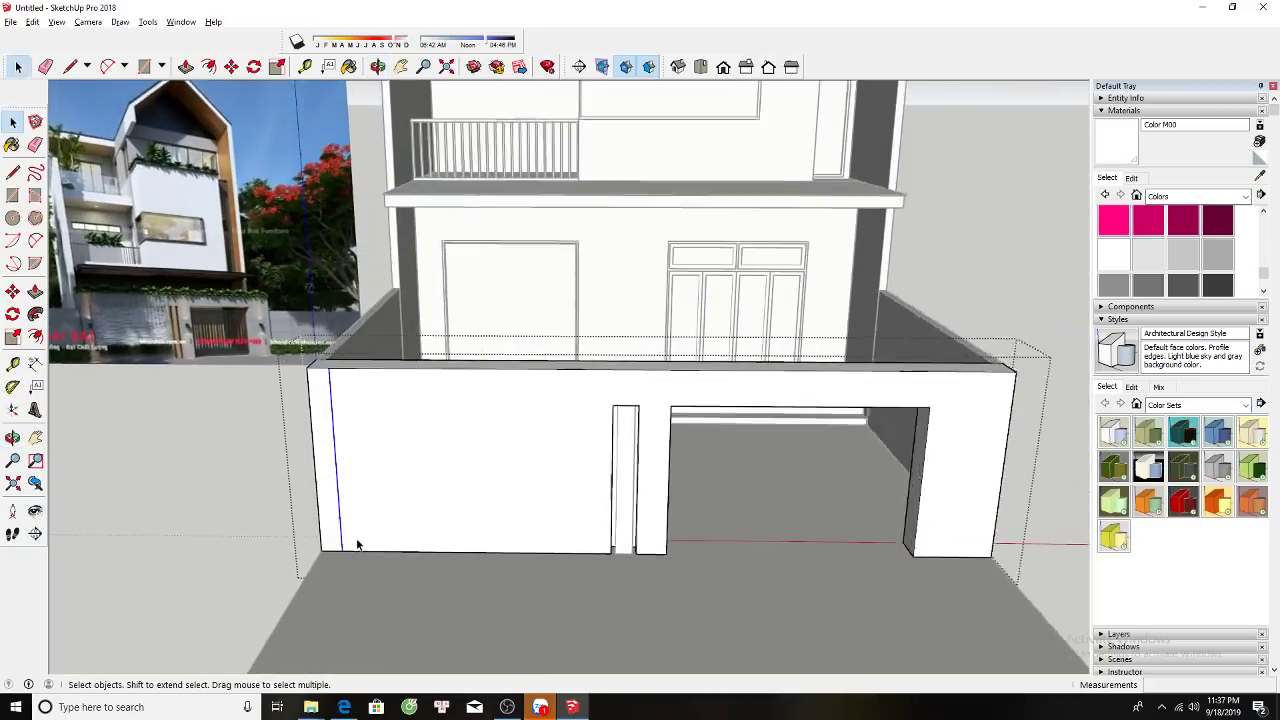
scroll(357, 545, "up", 1)
key("p")
left_click(330, 556)
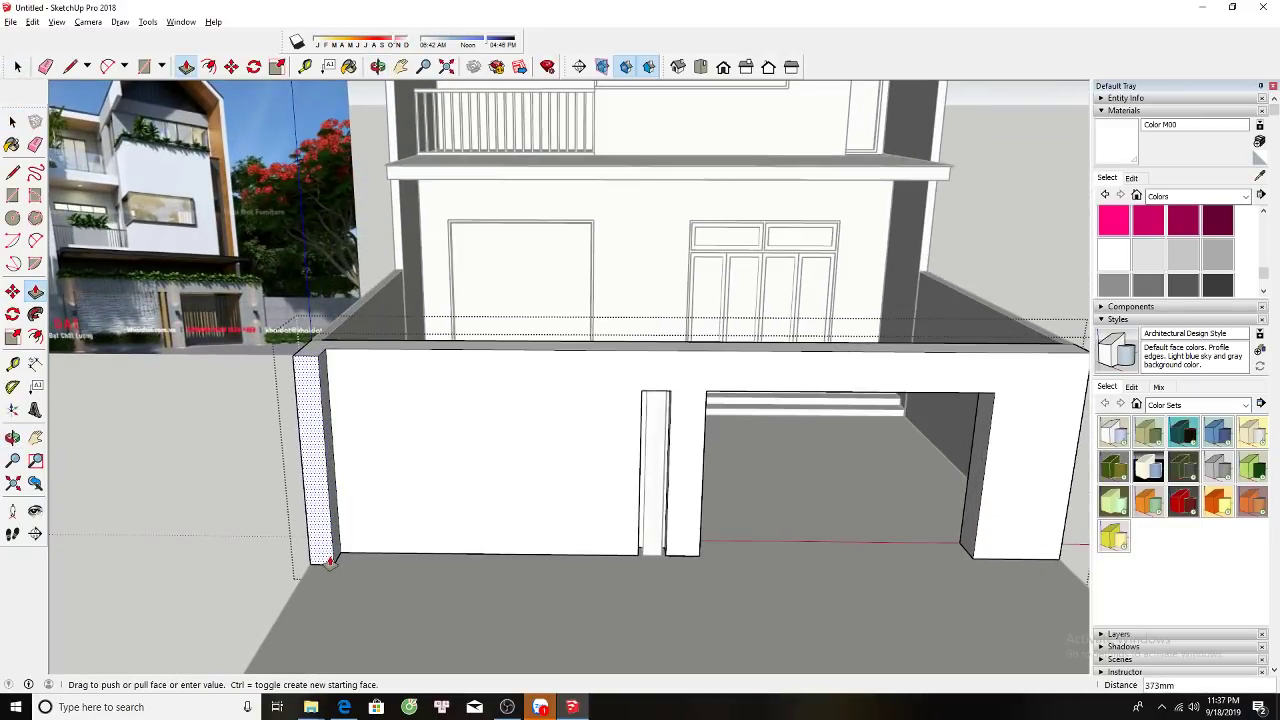
left_click(336, 564)
key("space")
Draw a rectangle along the wall foot and raise it into a planter box about 449 mm tall.
key("r")
left_click(333, 566)
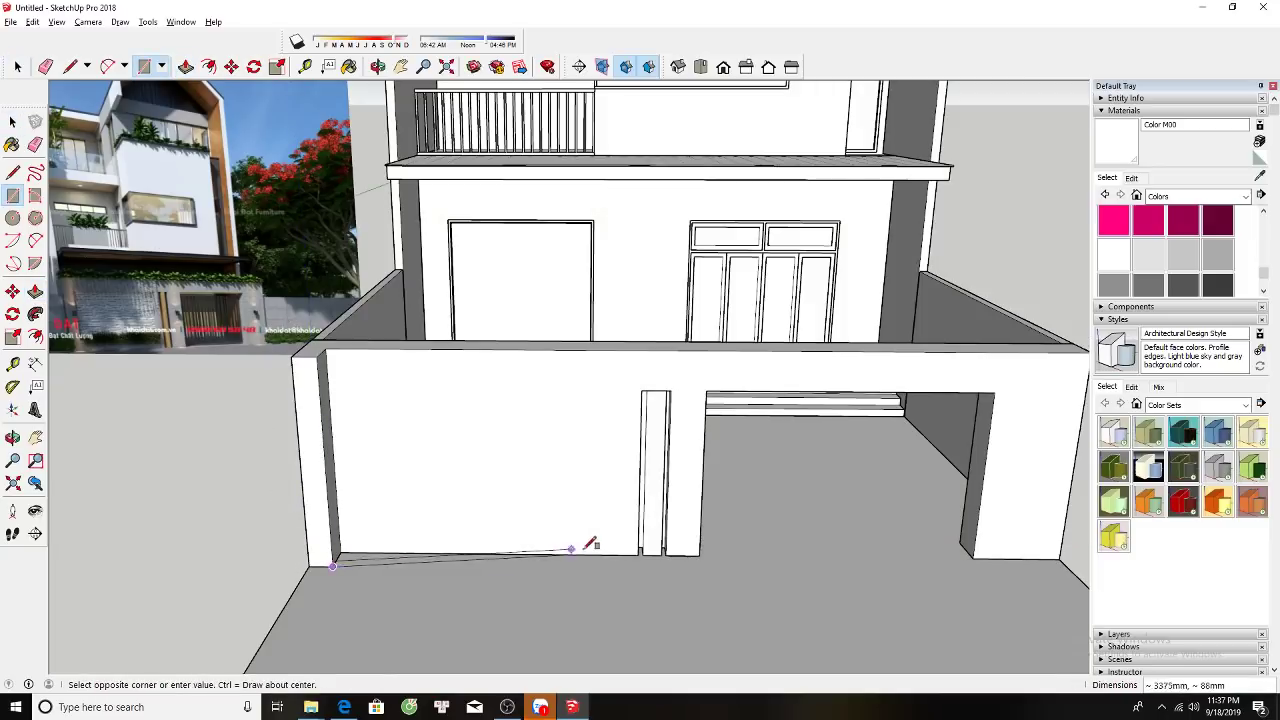
left_click(640, 552)
key("space")
left_click(514, 563)
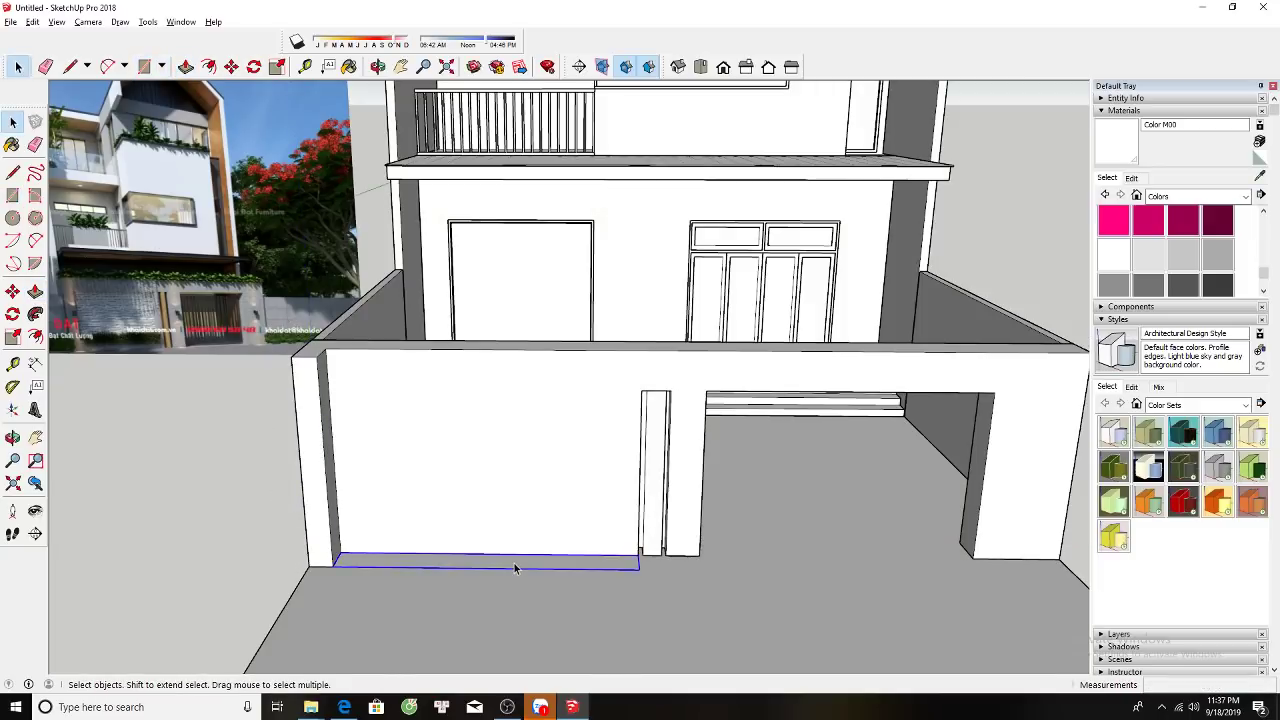
key("p")
left_click(514, 562)
left_click(540, 537)
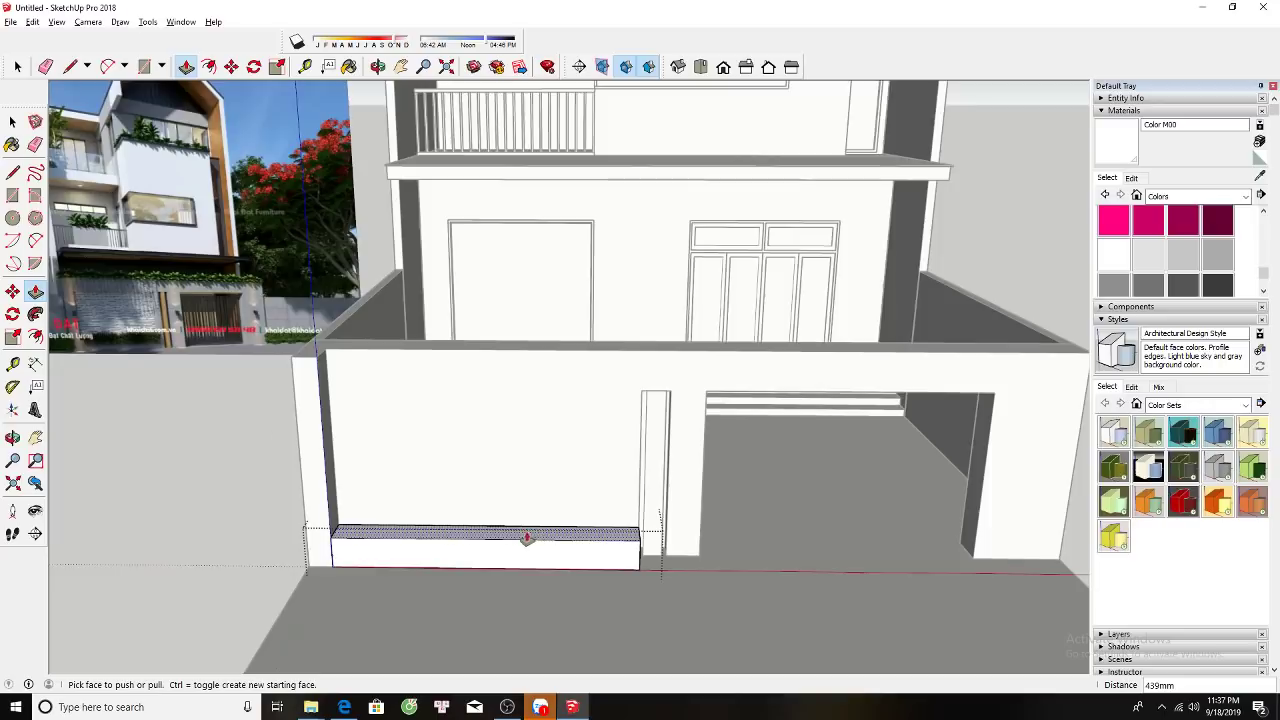
Try offsetting the planter box's top face, cancel, and orbit lower to view the building front.
key("f")
scroll(535, 535, "up", 2)
scroll(530, 533, "up", 2)
left_click(525, 525)
scroll(525, 530, "up", 2)
key("space")
scroll(528, 535, "up", 2)
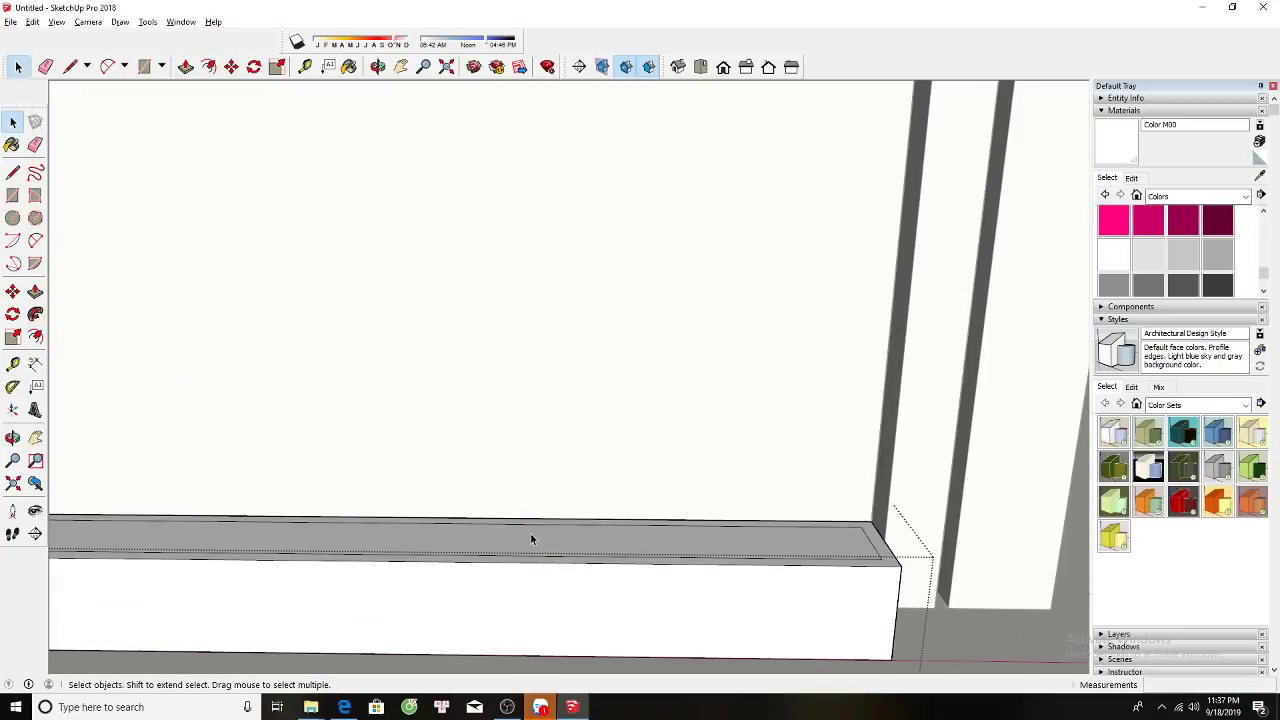
key("p")
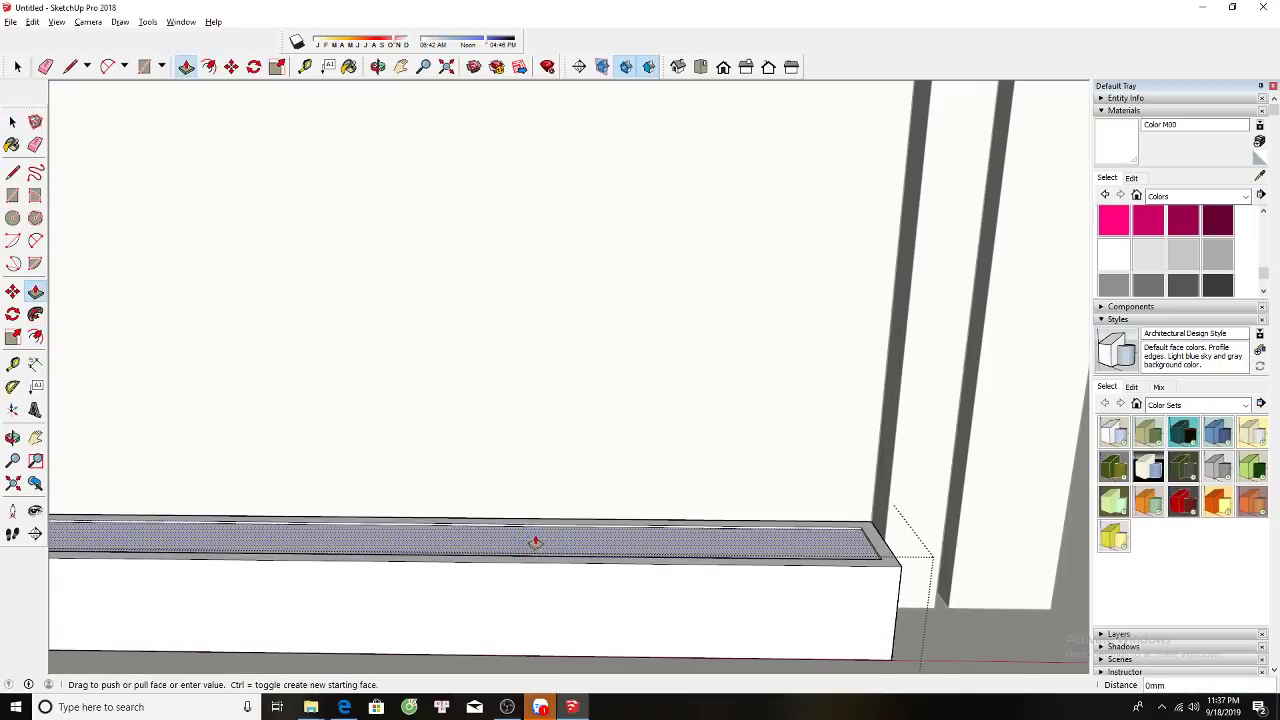
key("space")
scroll(545, 492, "down", 5)
scroll(596, 537, "down", 3)
scroll(335, 421, "down", 2)
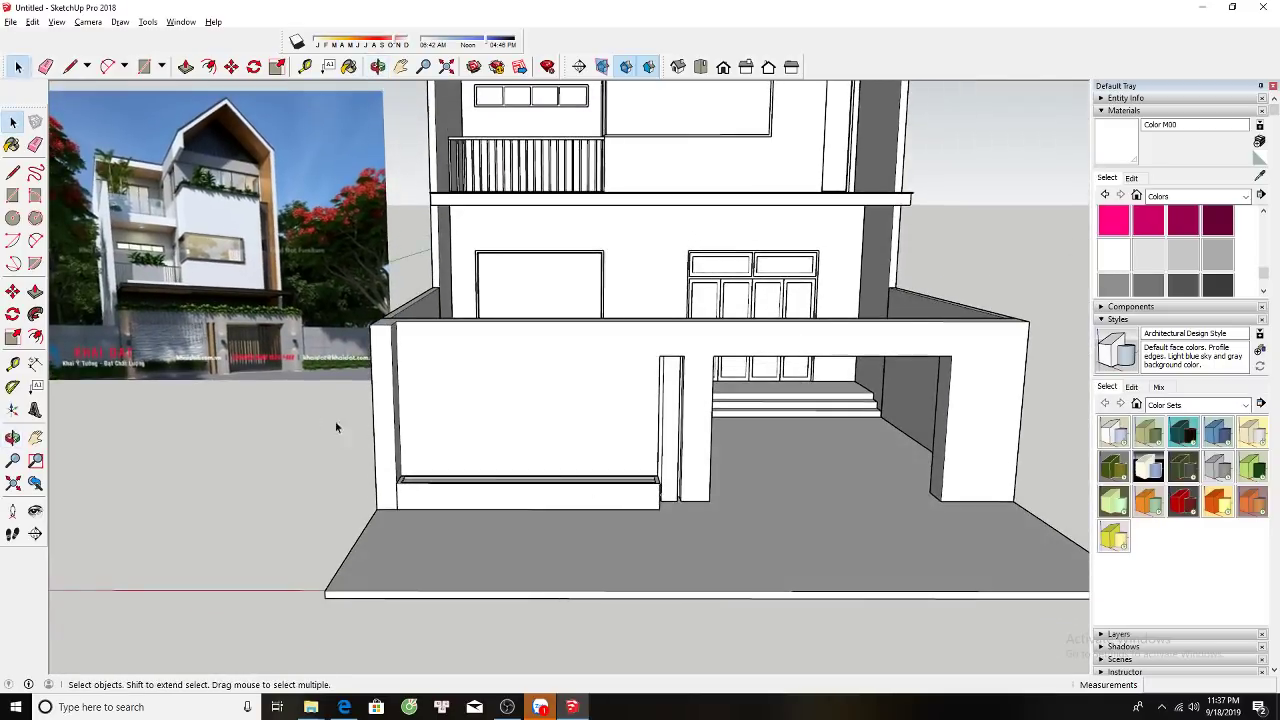
scroll(700, 440, "up", 3)
scroll(775, 447, "down", 3)
middle_click_drag(775, 447, 790, 450)
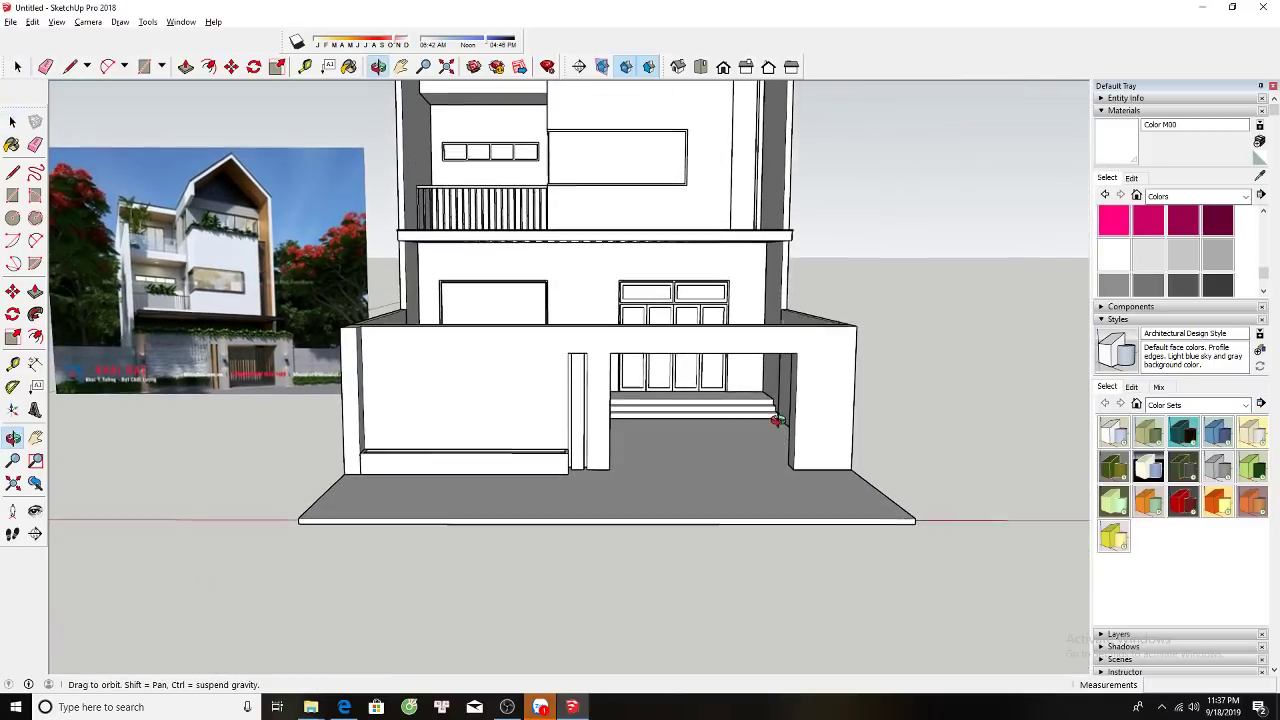
key("h")
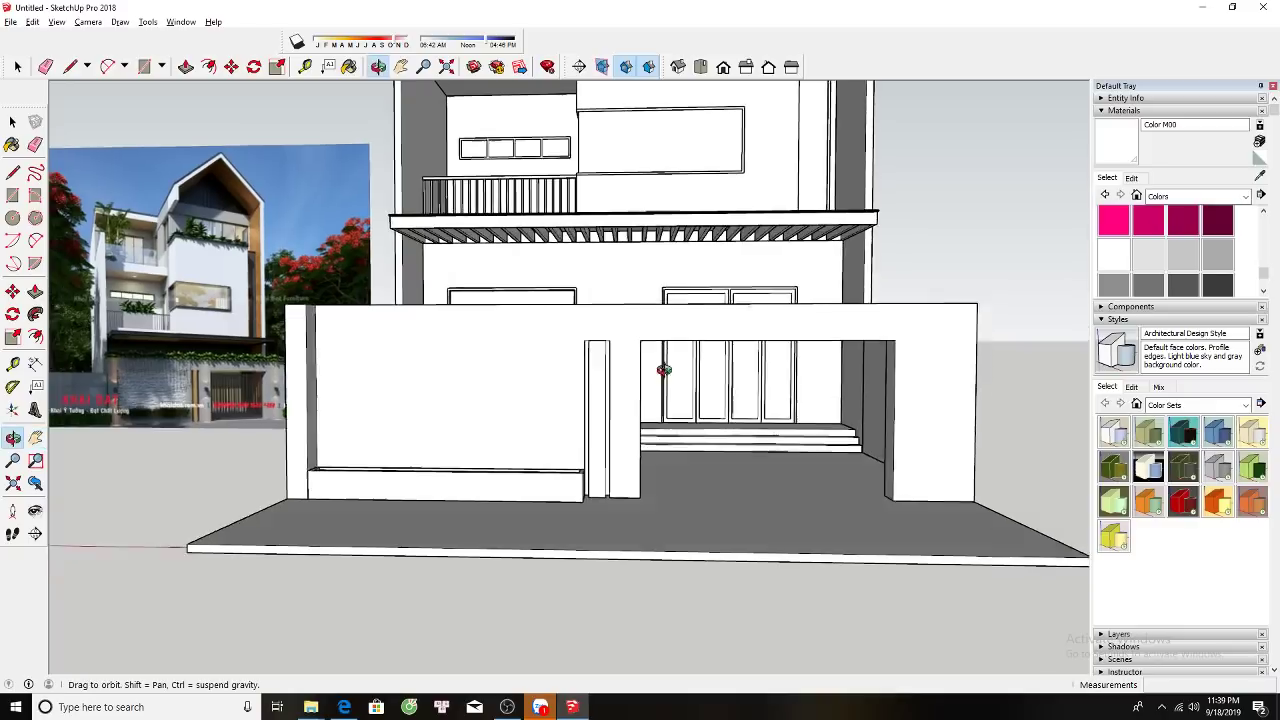
middle_click_drag(565, 428, 608, 357)
scroll(446, 282, "up", 5)
key("r")
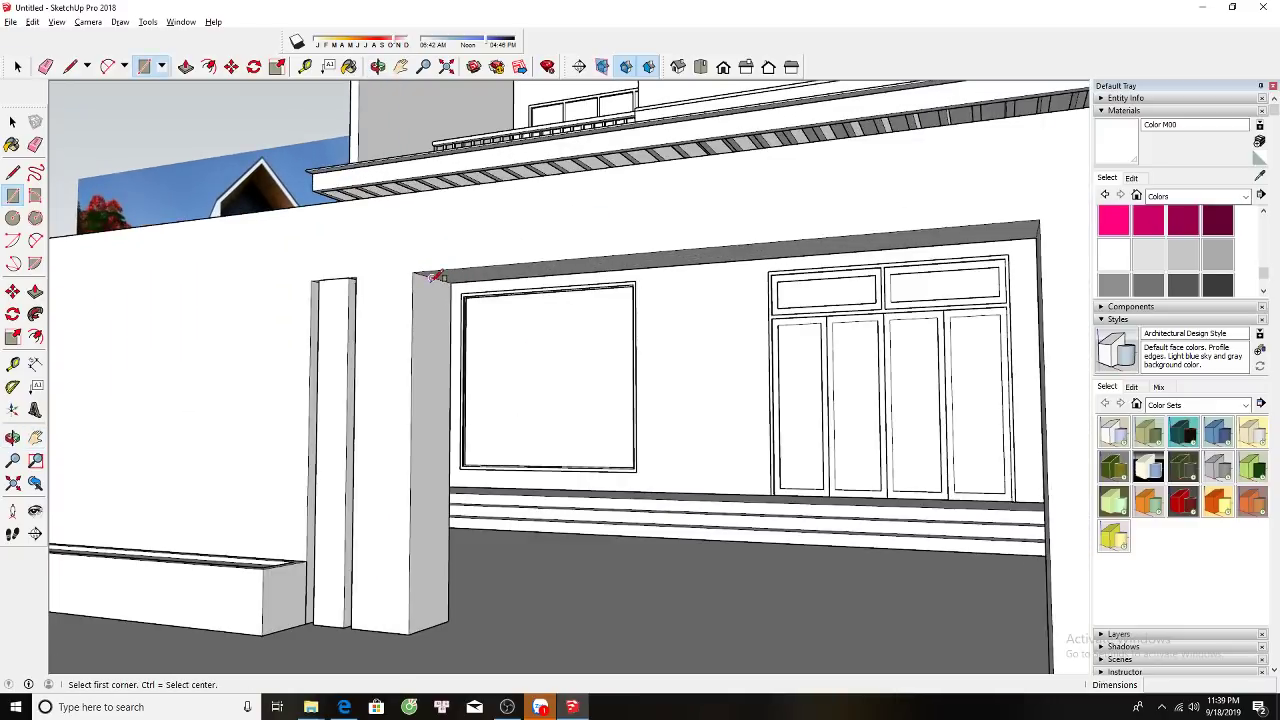
Draw a rectangle filling the gate opening.
left_click(446, 282)
middle_click_drag(446, 282, 491, 391)
scroll(720, 455, "up", 3)
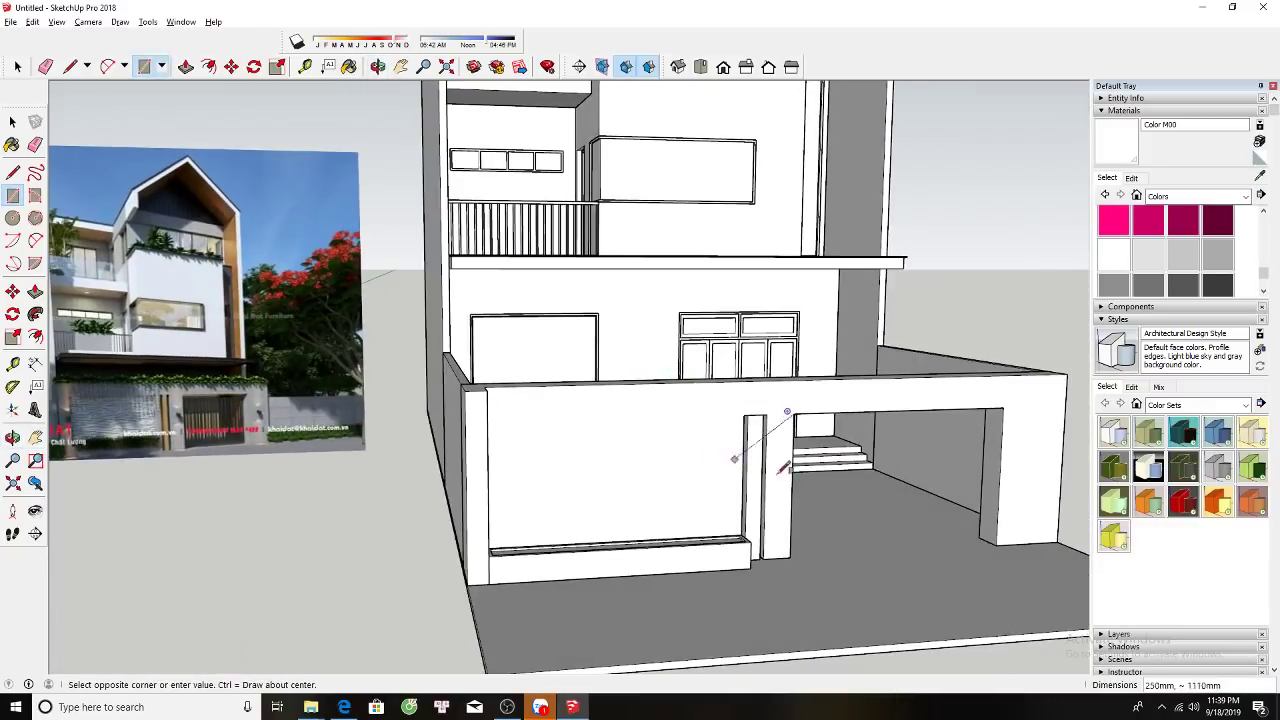
scroll(1000, 543, "up", 2)
left_click(972, 532)
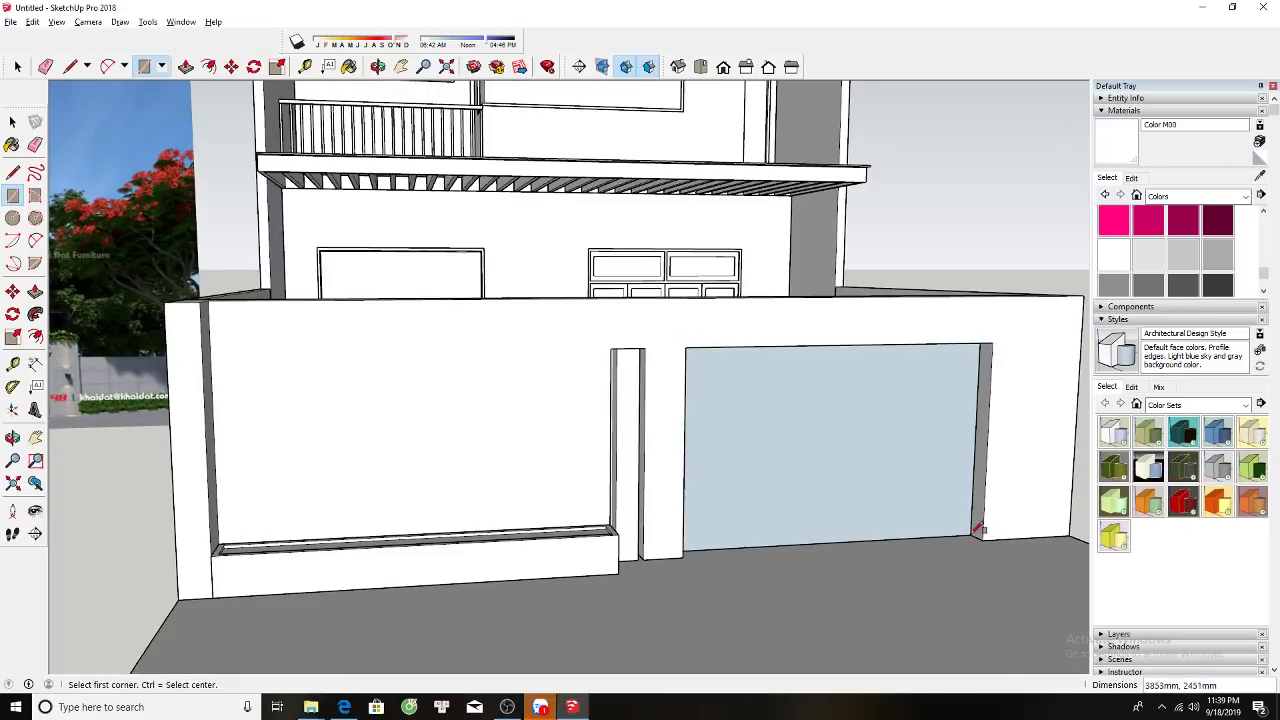
scroll(295, 463, "down", 5)
key("space")
scroll(295, 463, "up", 6)
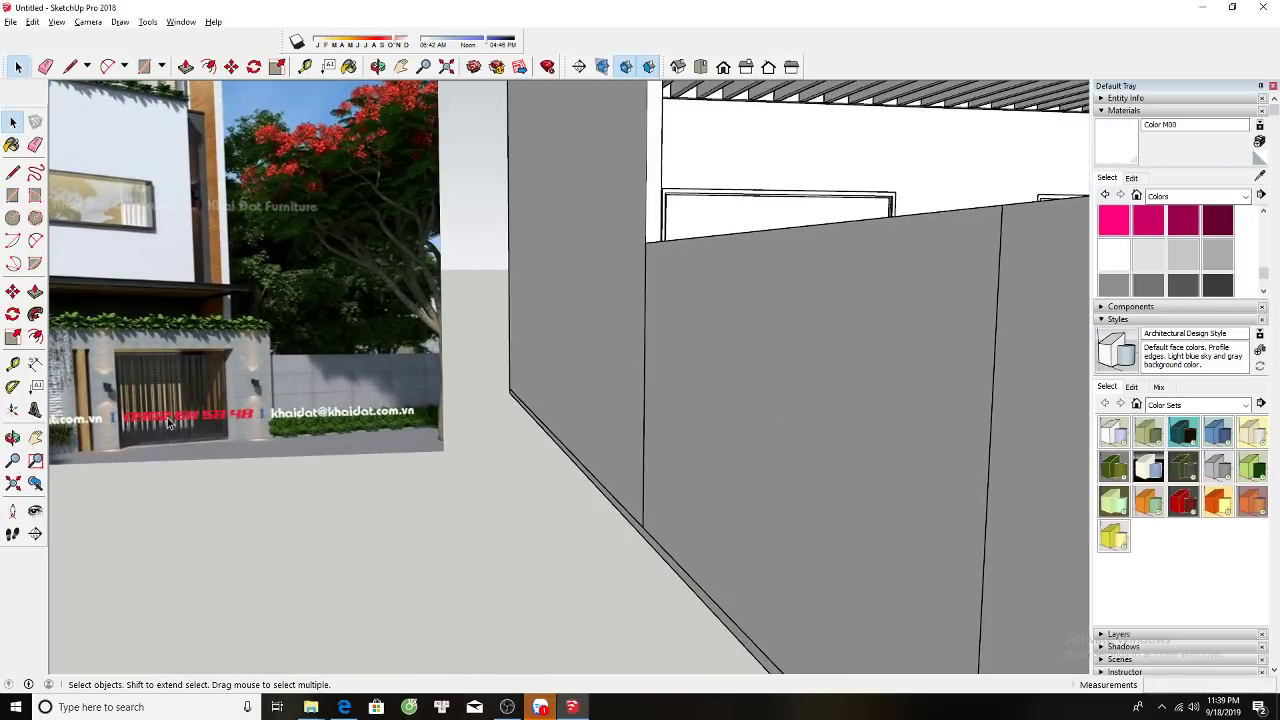
scroll(777, 471, "down", 8)
Push the new gate panel face slightly back into the opening.
left_click(607, 455)
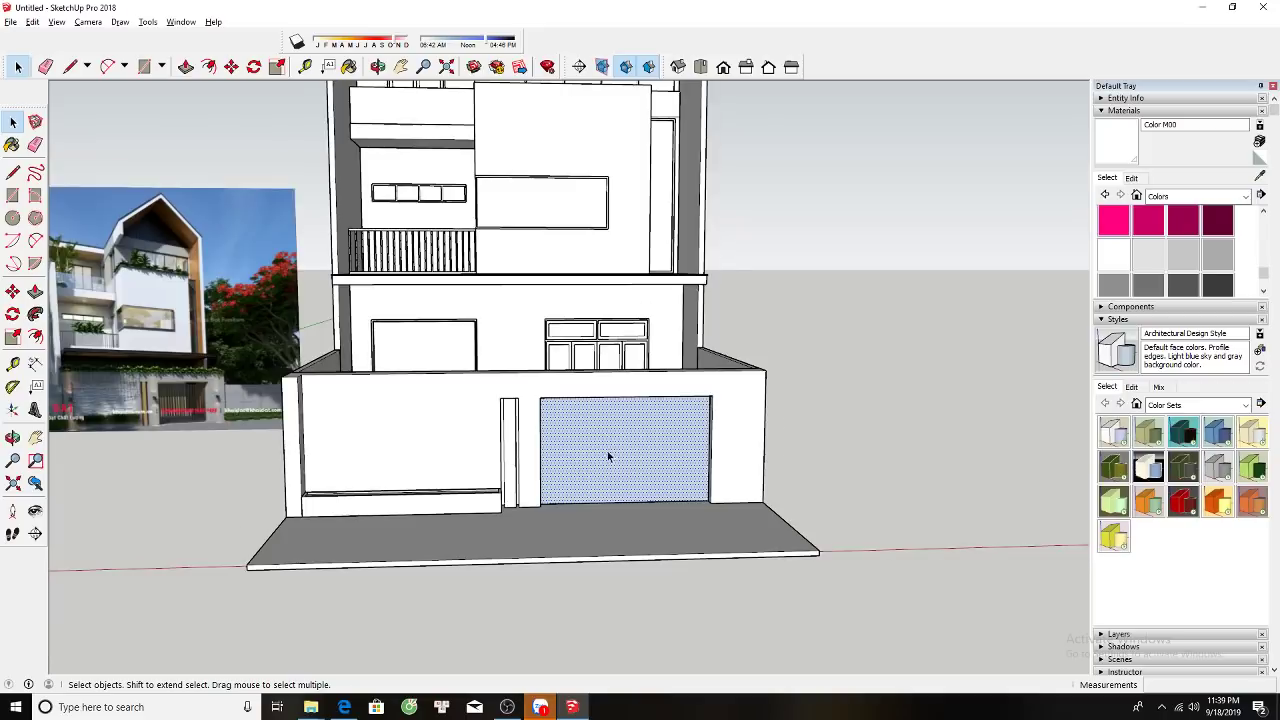
scroll(607, 455, "up", 2)
scroll(489, 473, "up", 2)
key("p")
scroll(463, 474, "up", 2)
left_click(460, 476)
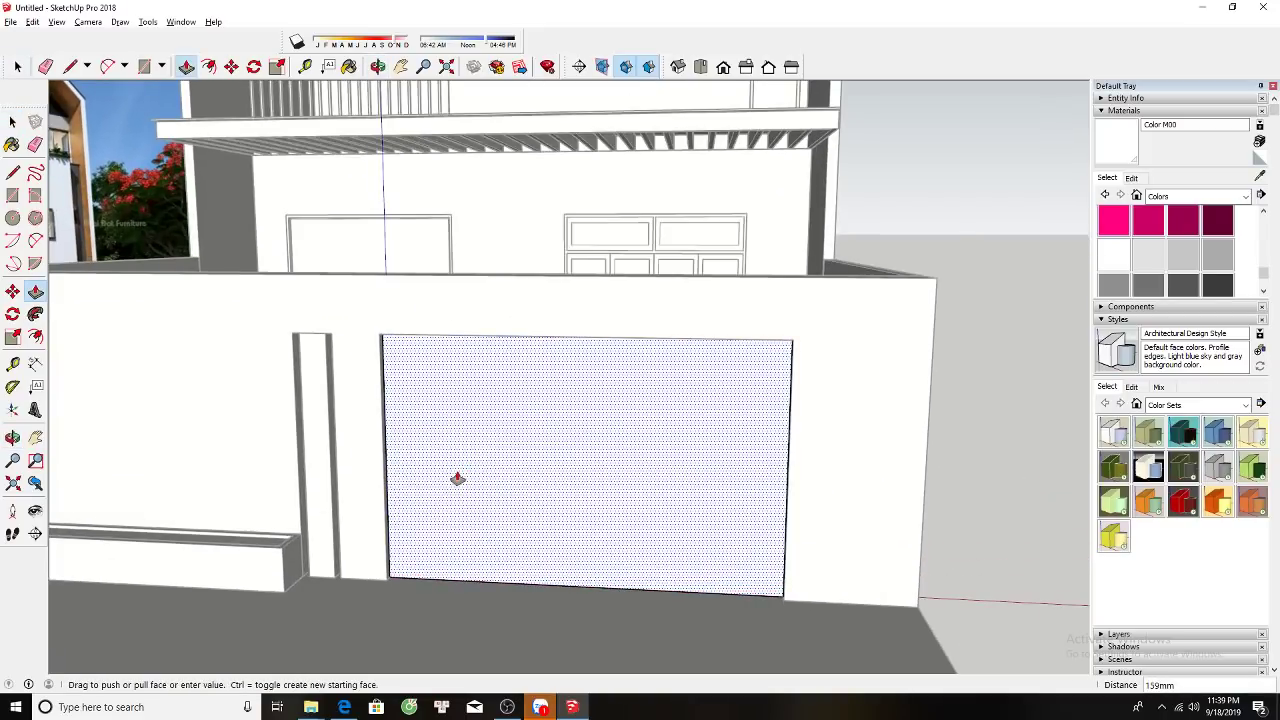
type("5")
key("Return")
key("space")
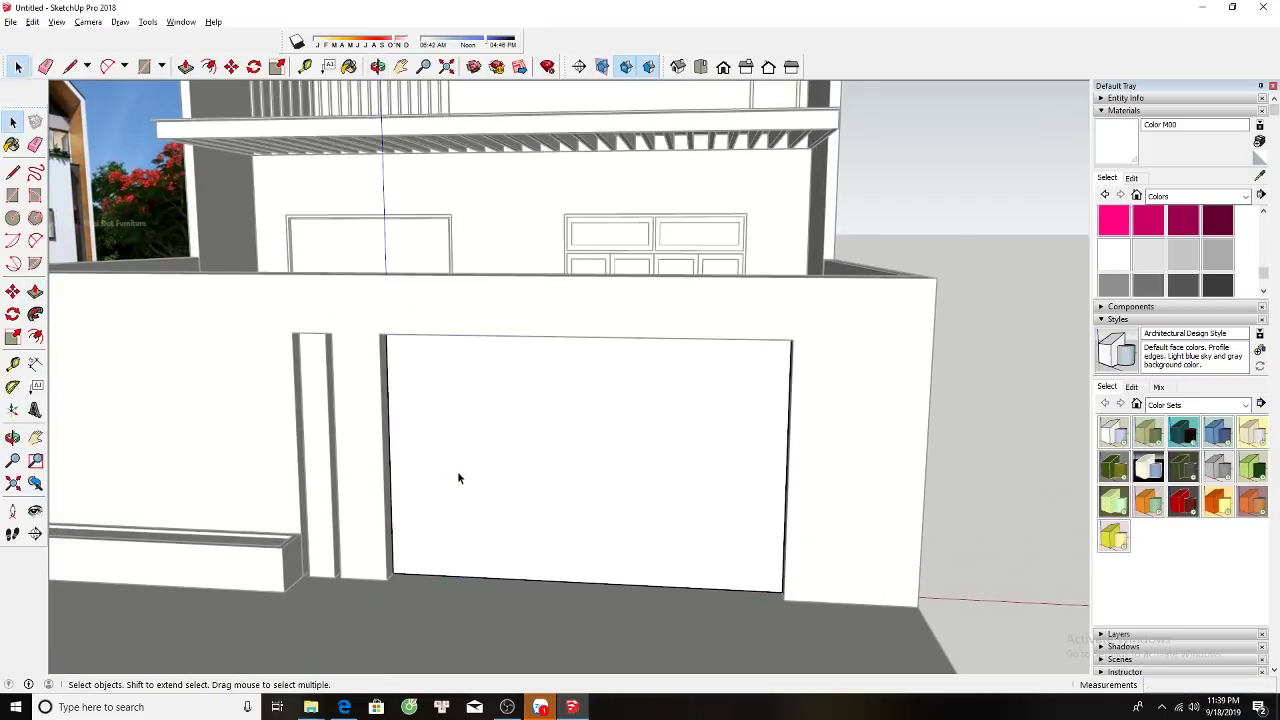
Copy the opening's left edge to mid-width and push the right half in deep.
left_click(388, 468)
key("m")
key("ctrl")
left_click(389, 460)
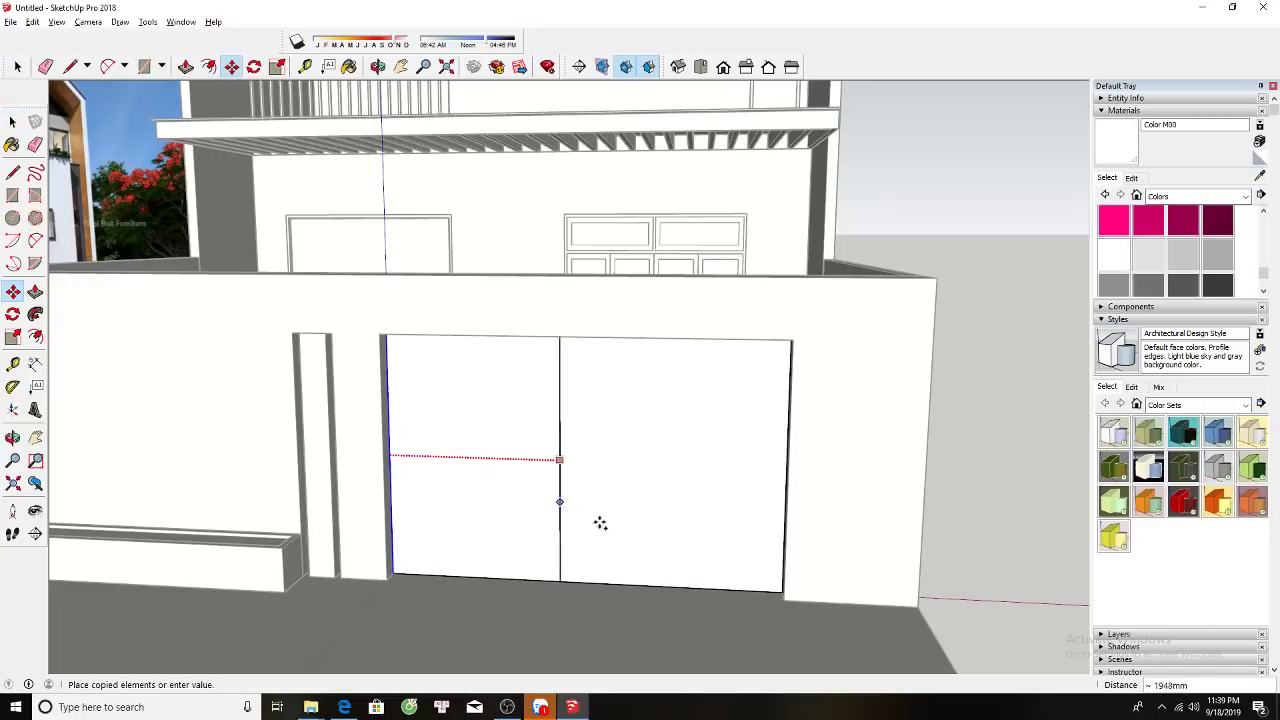
left_click(580, 583)
key("space")
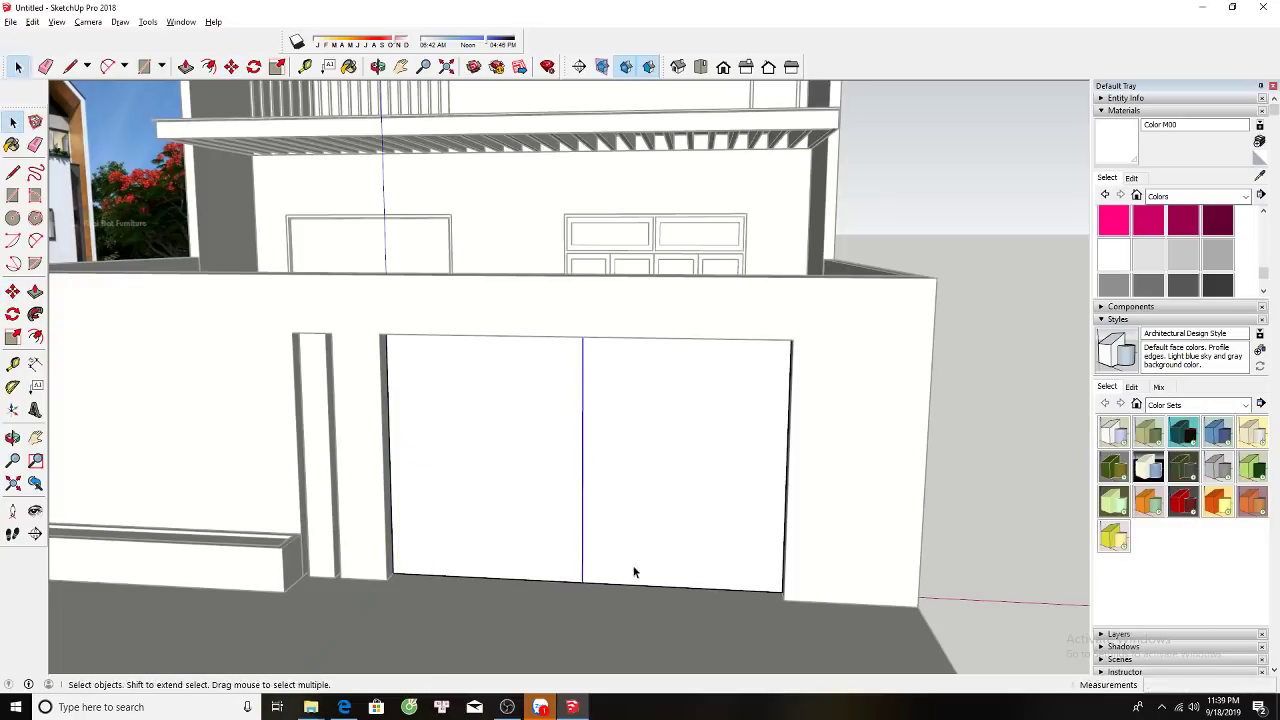
key("p")
double_click(611, 523)
key("space")
Offset the left half's face 50 mm inward and push the inner face through, leaving a frame.
left_click(505, 407)
key("f")
left_click(499, 364)
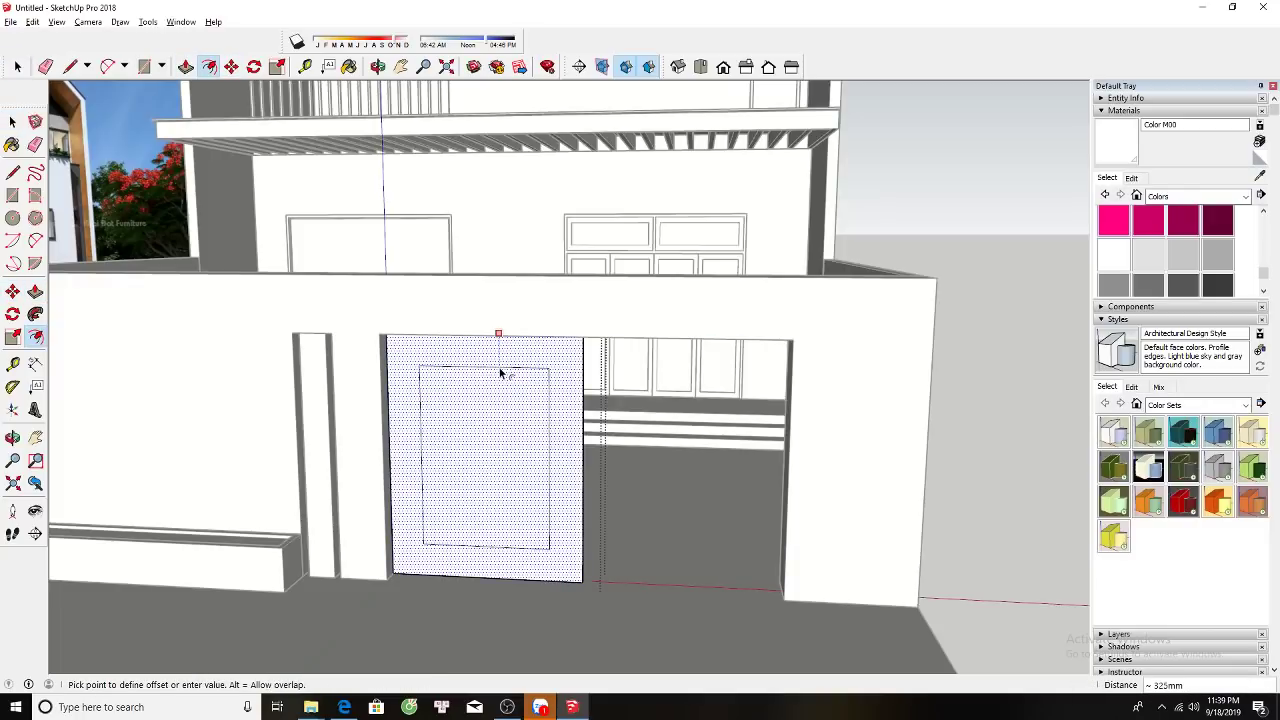
type("50")
key("Return")
key("space")
key("p")
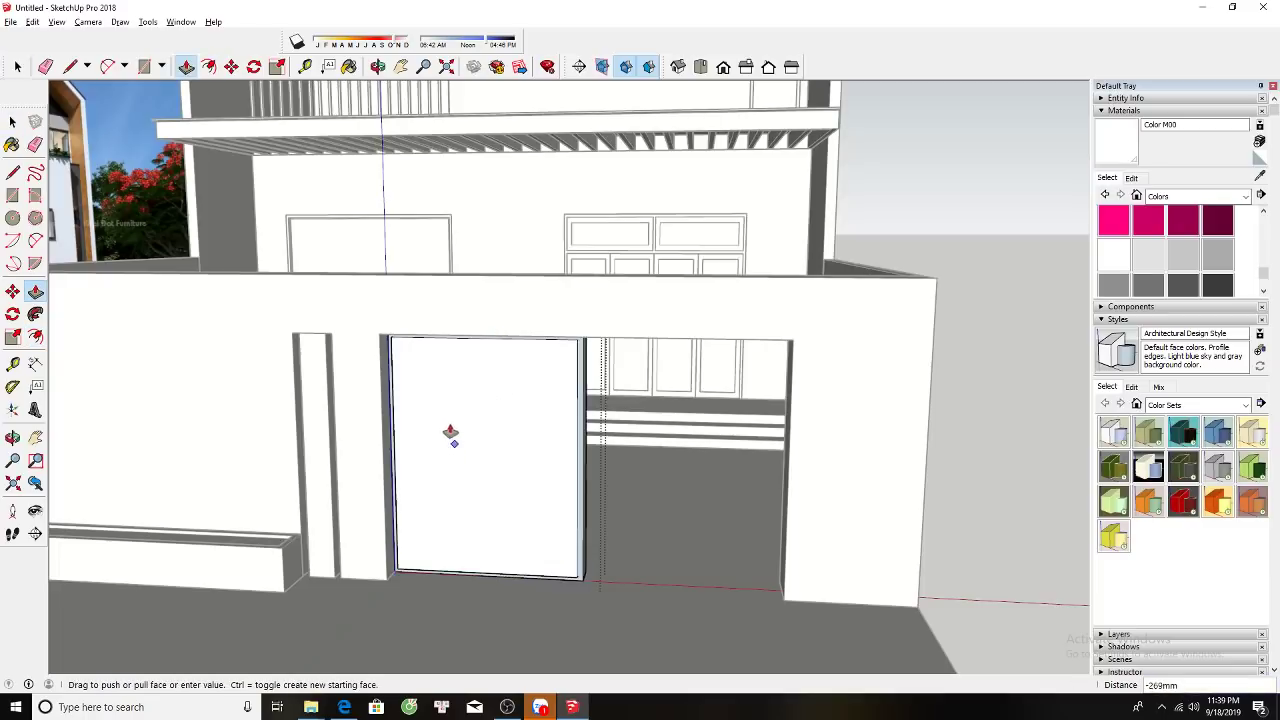
left_click(426, 457)
left_click(424, 428)
key("space")
Draw a small slat footprint rectangle at the frame's bottom corner.
scroll(430, 530, "up", 5)
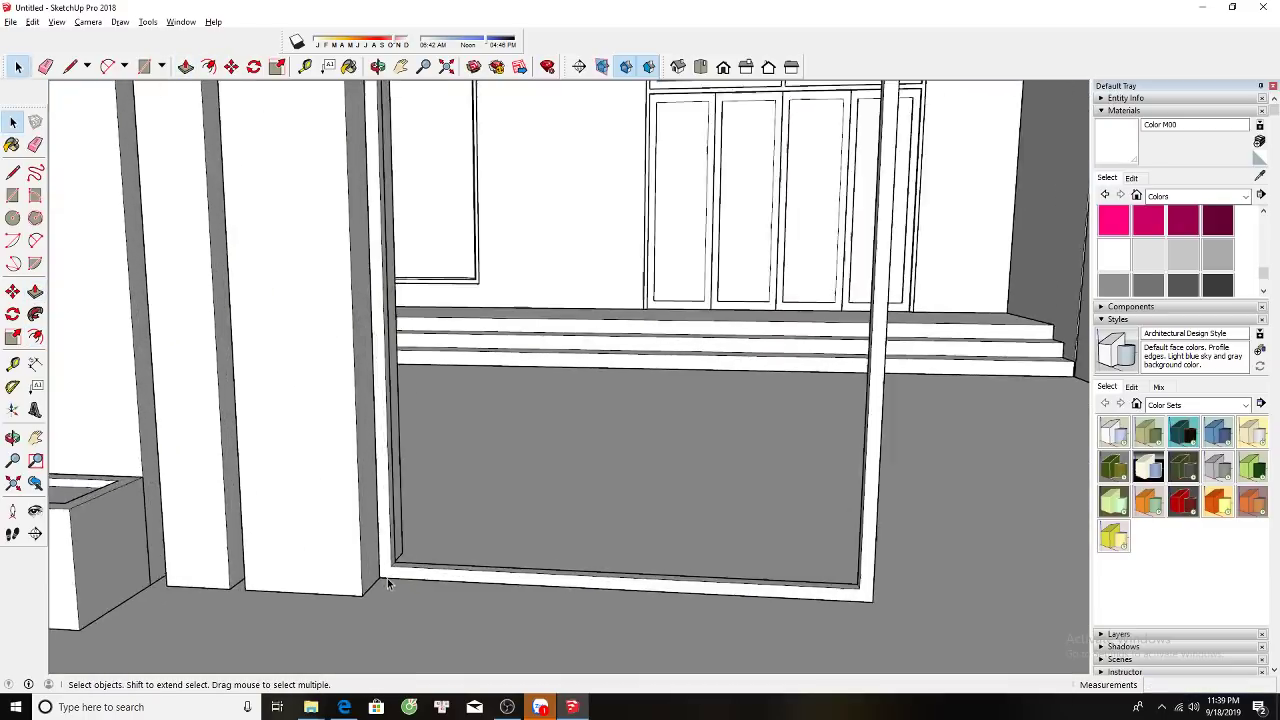
middle_click_drag(430, 530, 428, 534)
scroll(430, 520, "up", 3)
key("r")
left_click(440, 505)
scroll(440, 505, "up", 2)
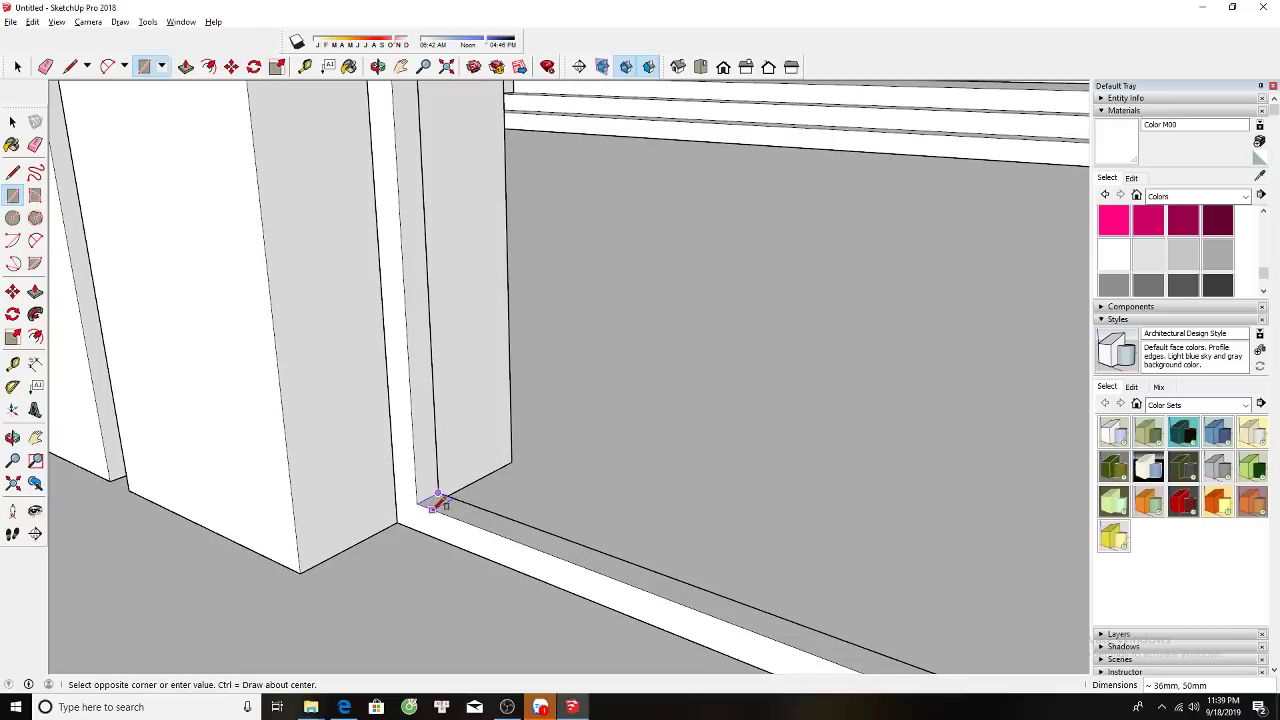
scroll(436, 508, "up", 2)
left_click(433, 511)
key("space")
Pull the footprint up to the frame top to form a vertical slat.
key("p")
scroll(430, 508, "down", 3)
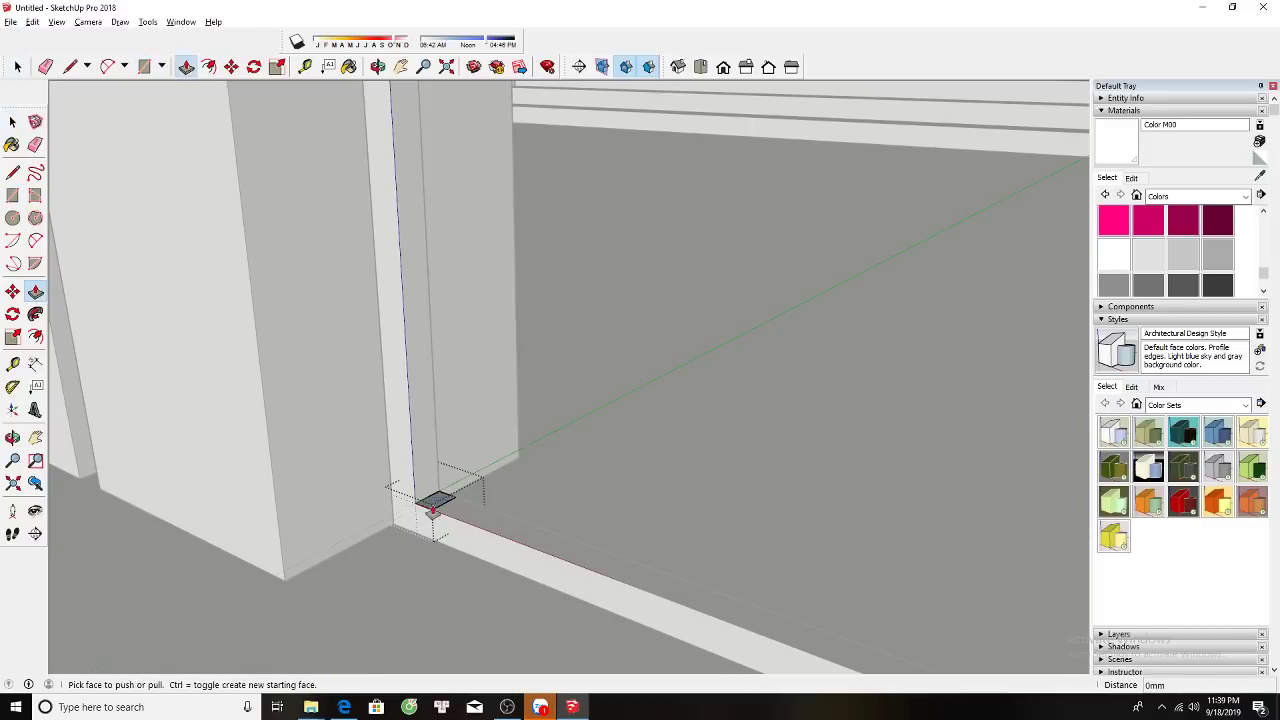
left_click(433, 508)
scroll(437, 508, "down", 2)
scroll(440, 500, "down", 2)
middle_click_drag(440, 500, 543, 394)
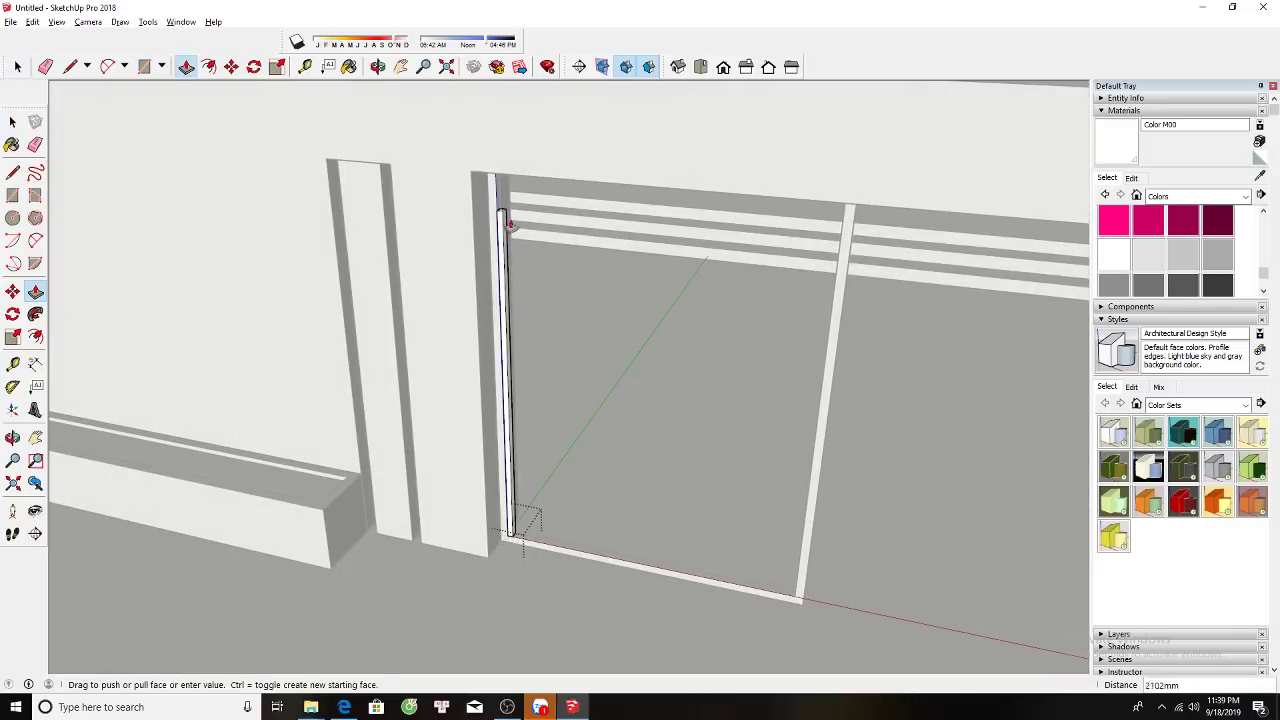
scroll(508, 160, "up", 2)
scroll(515, 150, "up", 1)
left_click(524, 165)
scroll(520, 163, "up", 2)
key("space")
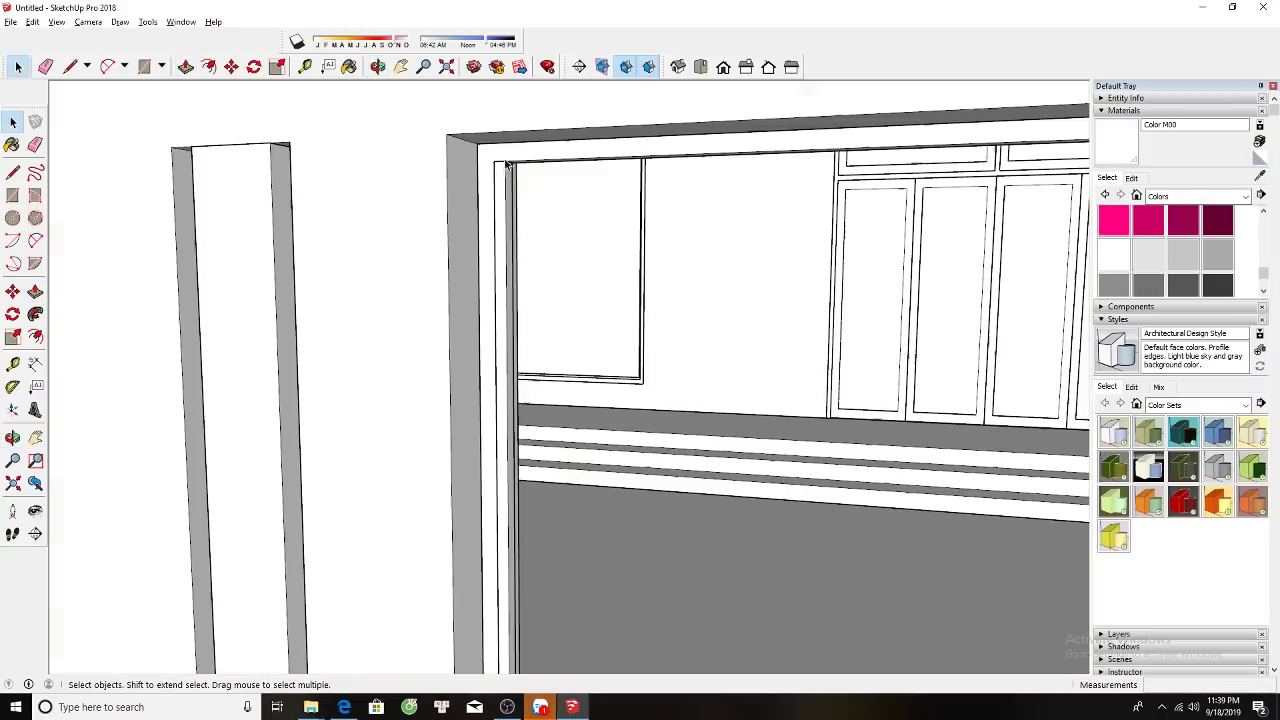
Move the slat into the frame's left corner.
left_click(506, 168)
key("m")
scroll(503, 160, "up", 2)
left_click_drag(503, 160, 482, 162)
key("space")
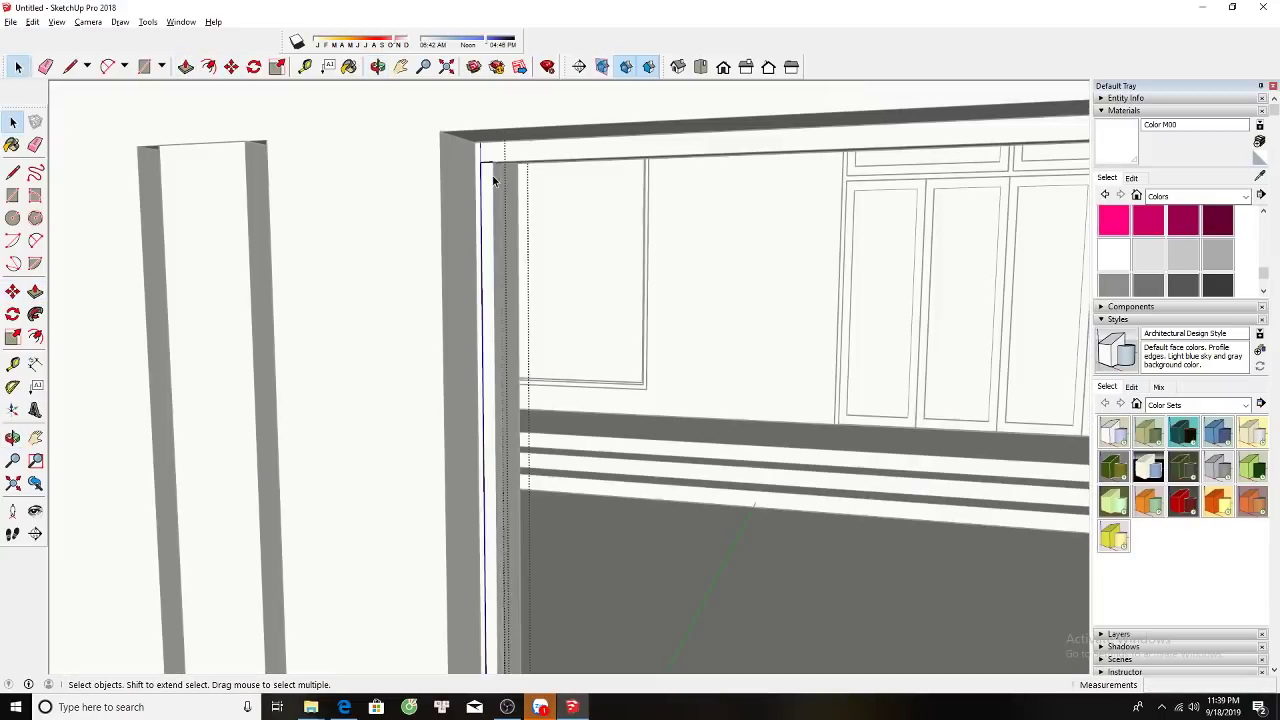
Copy the slat to the frame's right side and array it /20 into evenly spaced slats.
left_click(482, 173)
key("m")
left_click(483, 165)
key("ctrl")
scroll(537, 243, "down", 2)
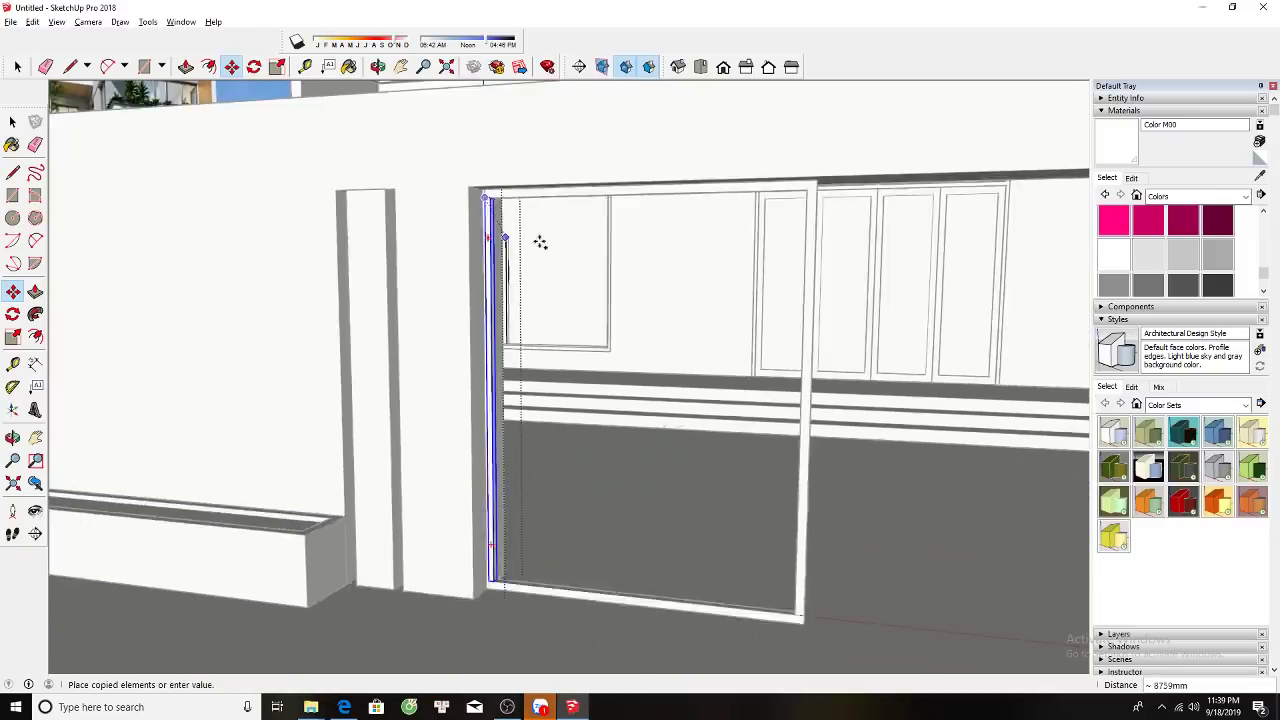
scroll(537, 243, "up", 2)
left_click(762, 190)
scroll(760, 277, "down", 3)
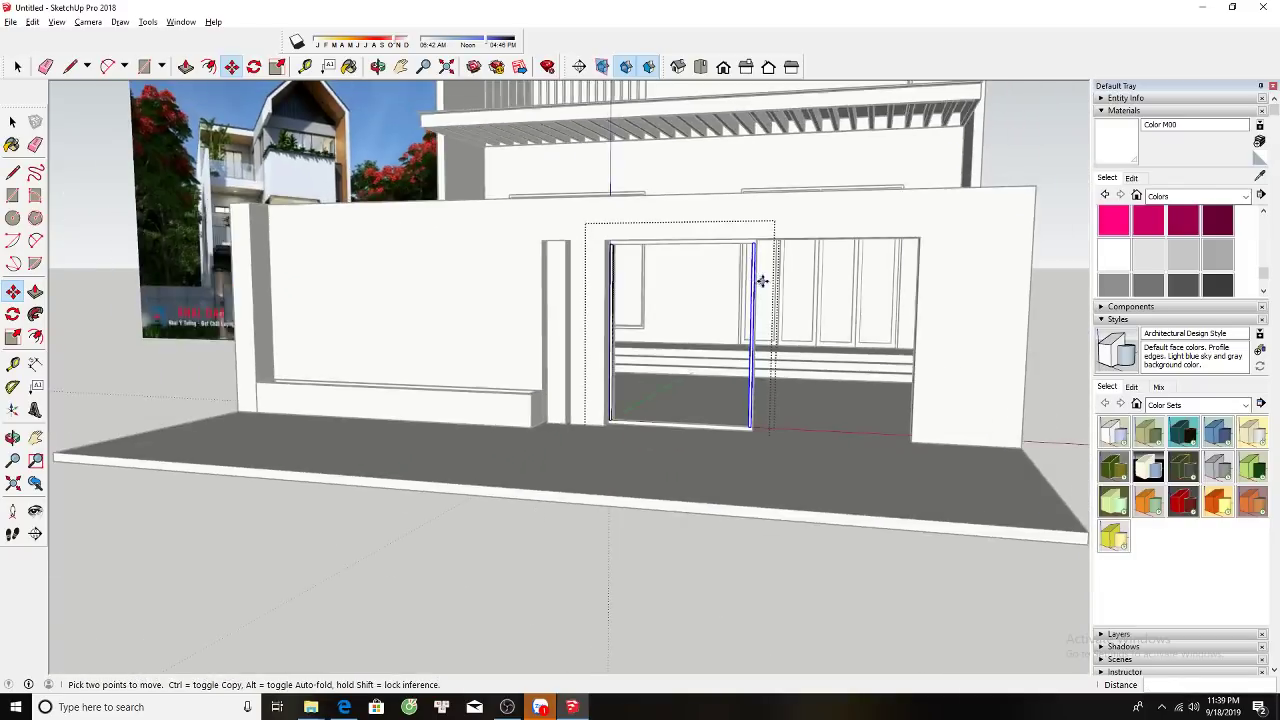
scroll(483, 296, "up", 2)
scroll(483, 296, "up", 2)
scroll(483, 296, "down", 3)
scroll(757, 291, "down", 2)
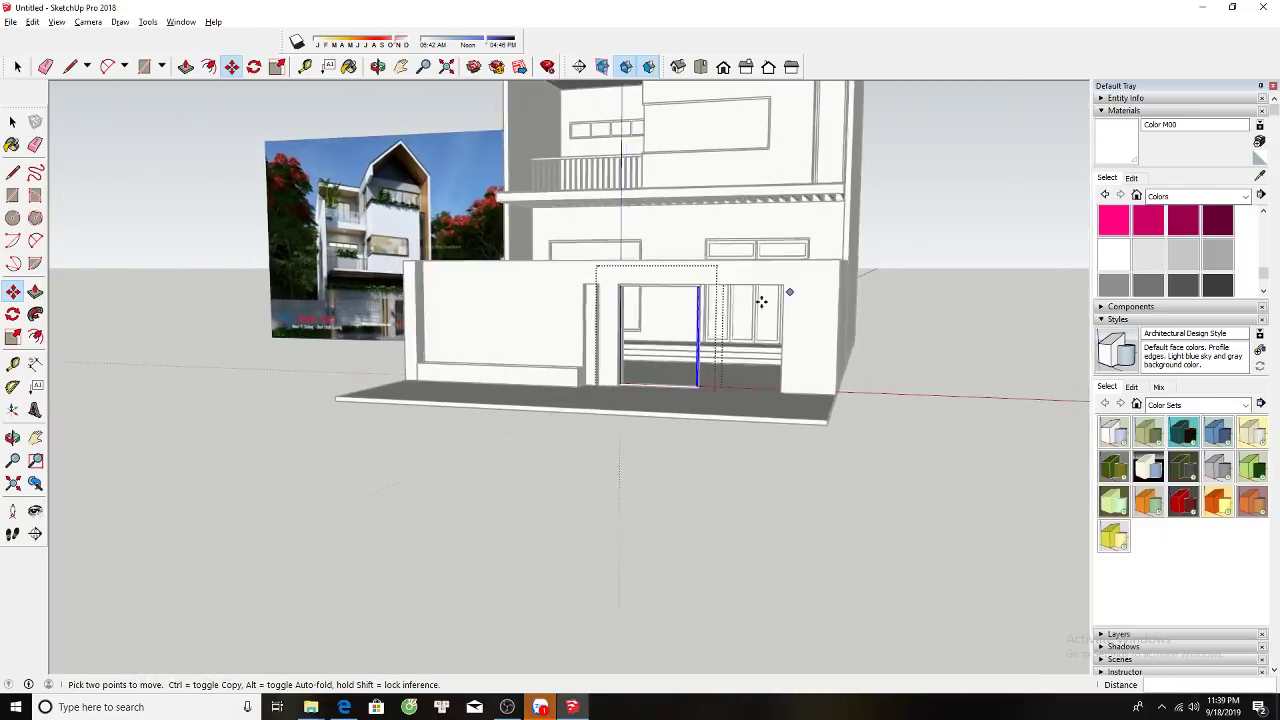
scroll(663, 311, "up", 5)
type("/20")
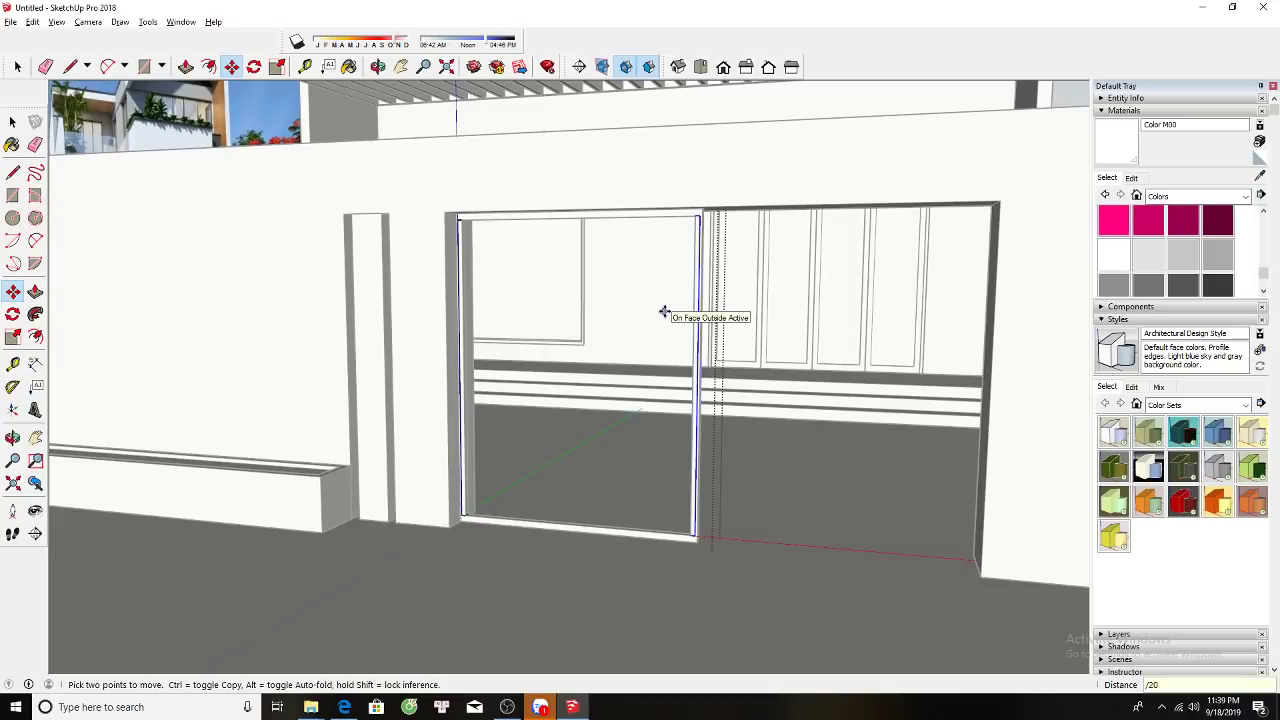
key("Return")
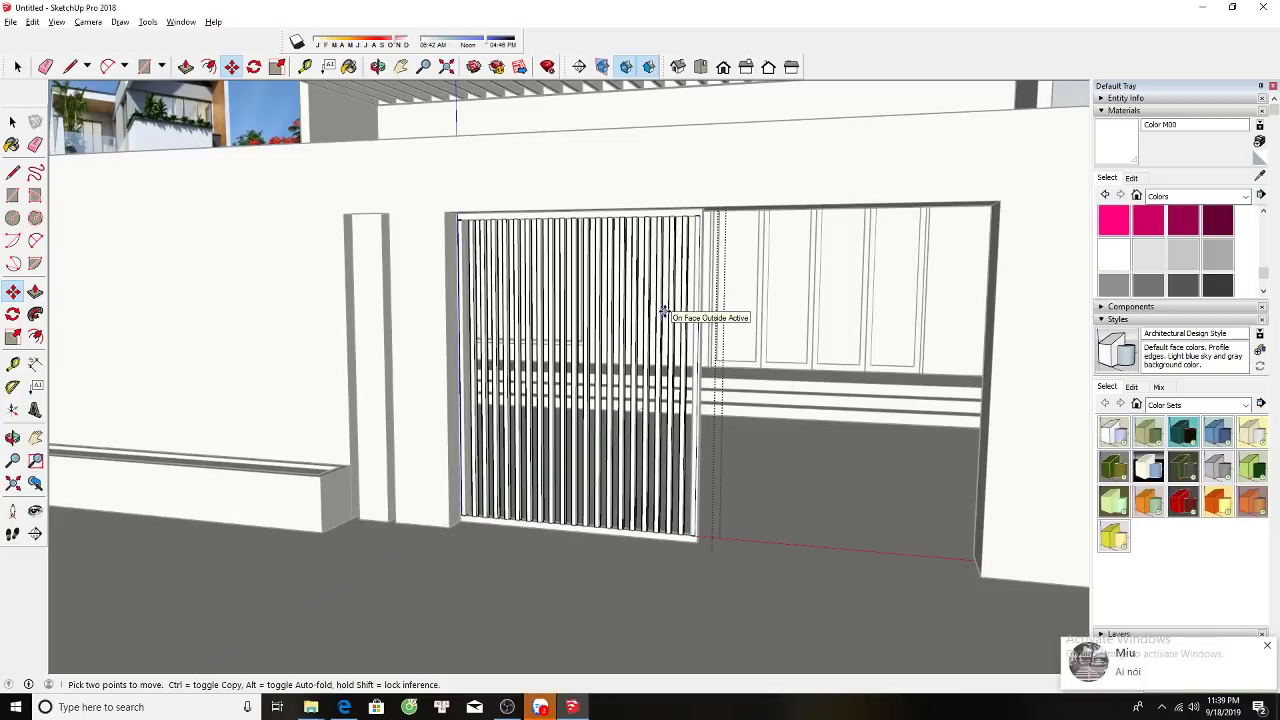
key("space")
scroll(707, 306, "up", 1)
scroll(707, 306, "up", 2)
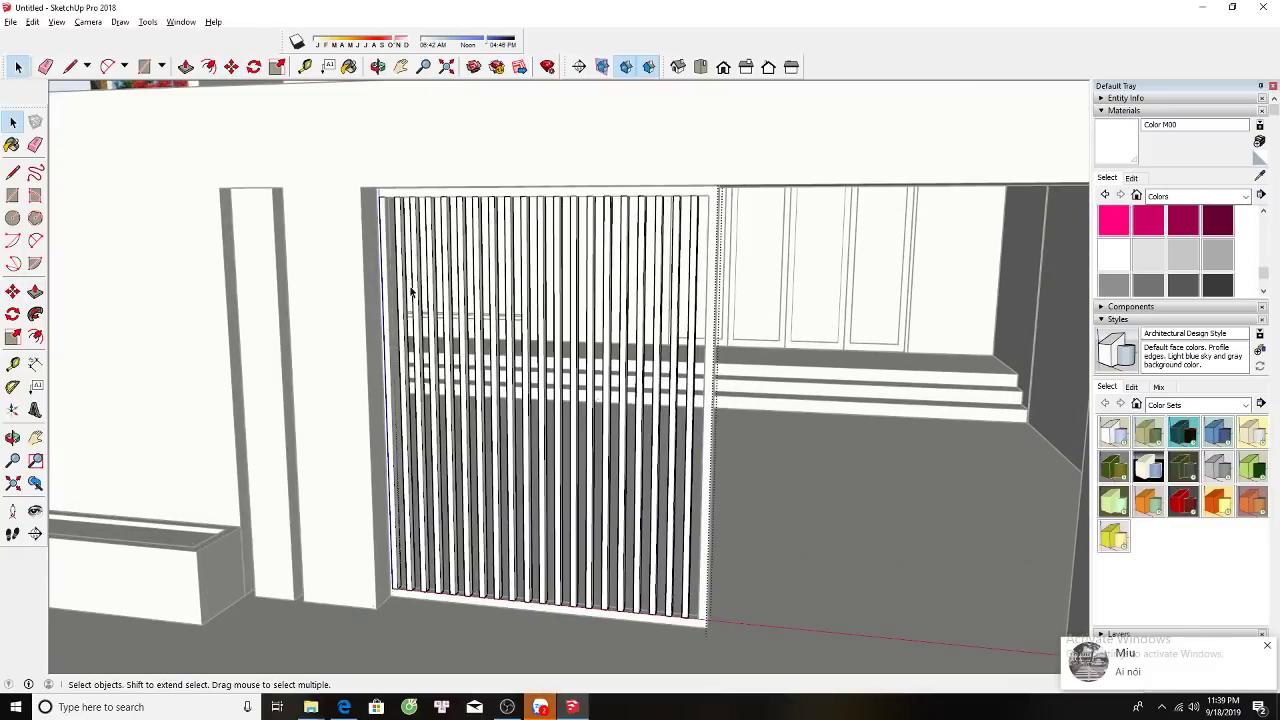
Copy the slatted left gate panel with all its slats into the right half.
left_click(395, 195)
key("m")
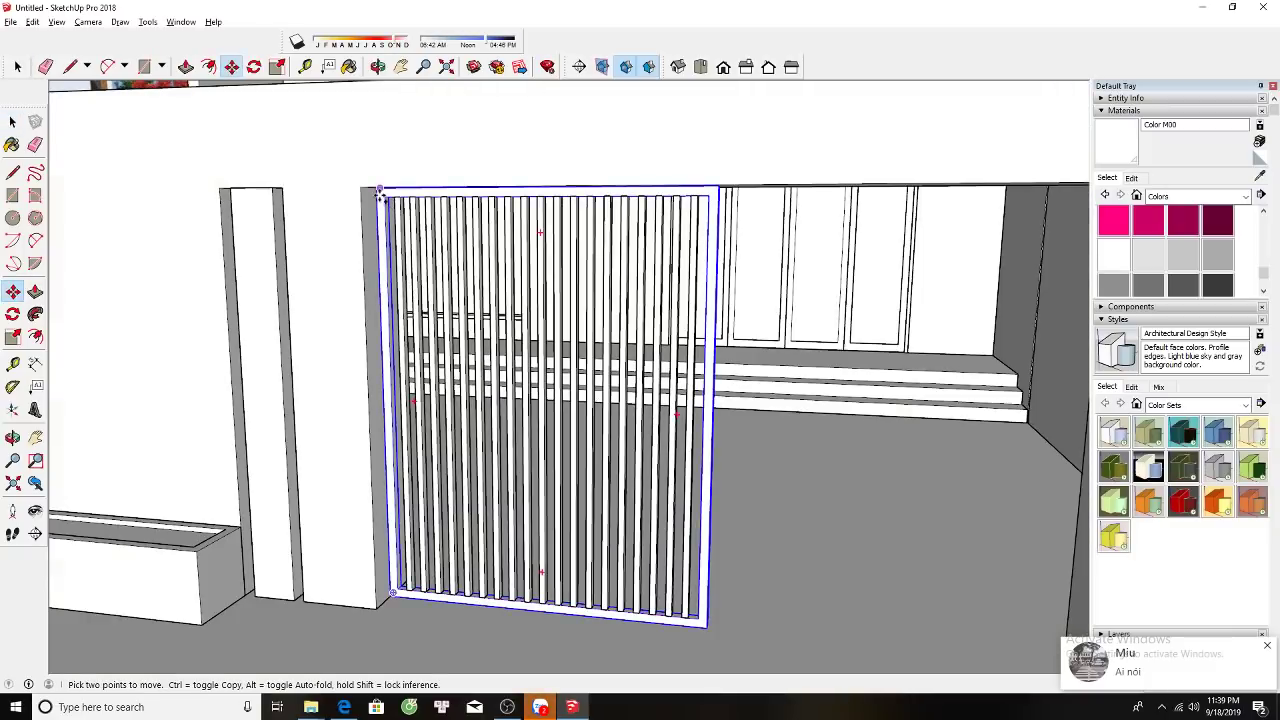
key("ctrl")
left_click(378, 228)
key("space")
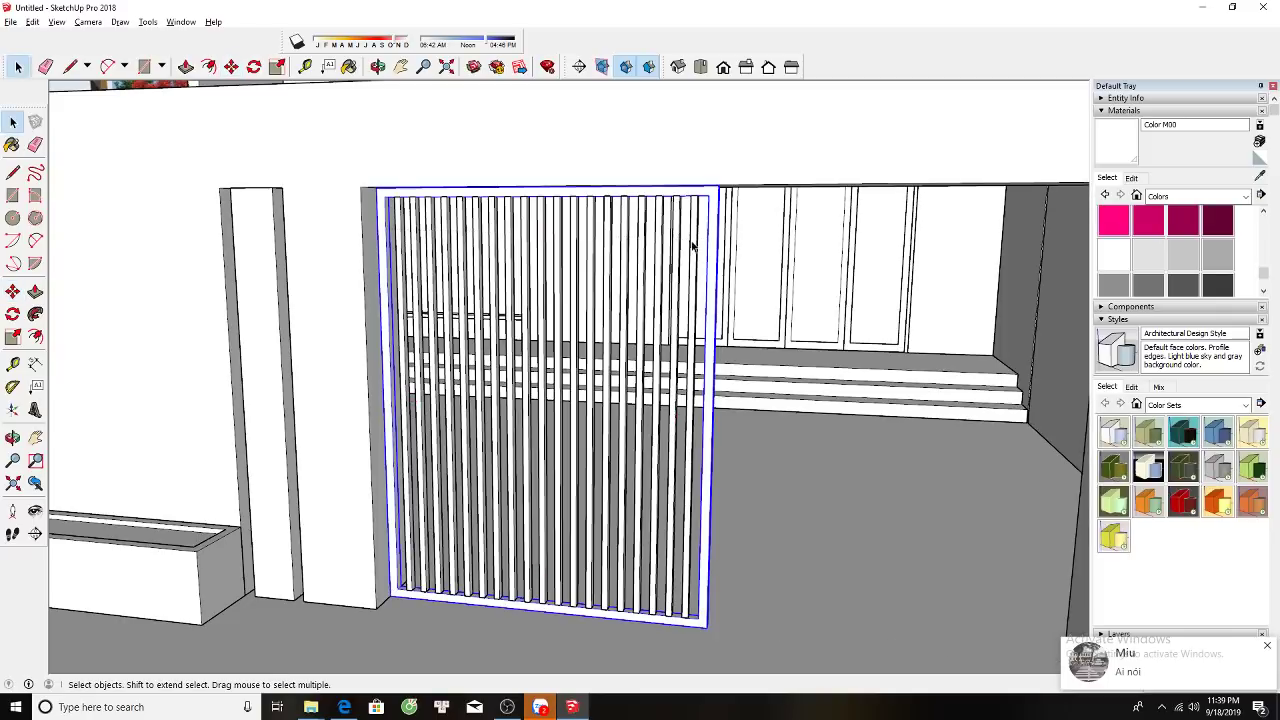
left_click_drag(697, 246, 437, 249)
key("m")
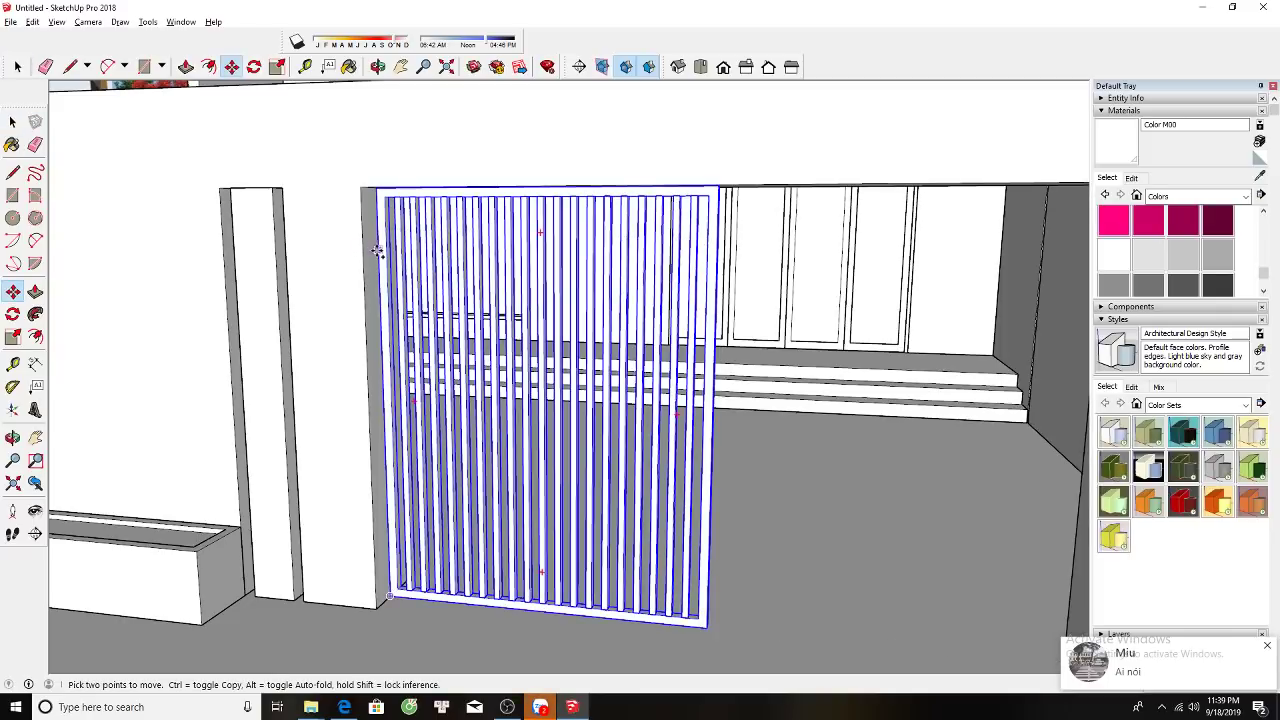
key("ctrl")
left_click(378, 249)
left_click(718, 250)
key("space")
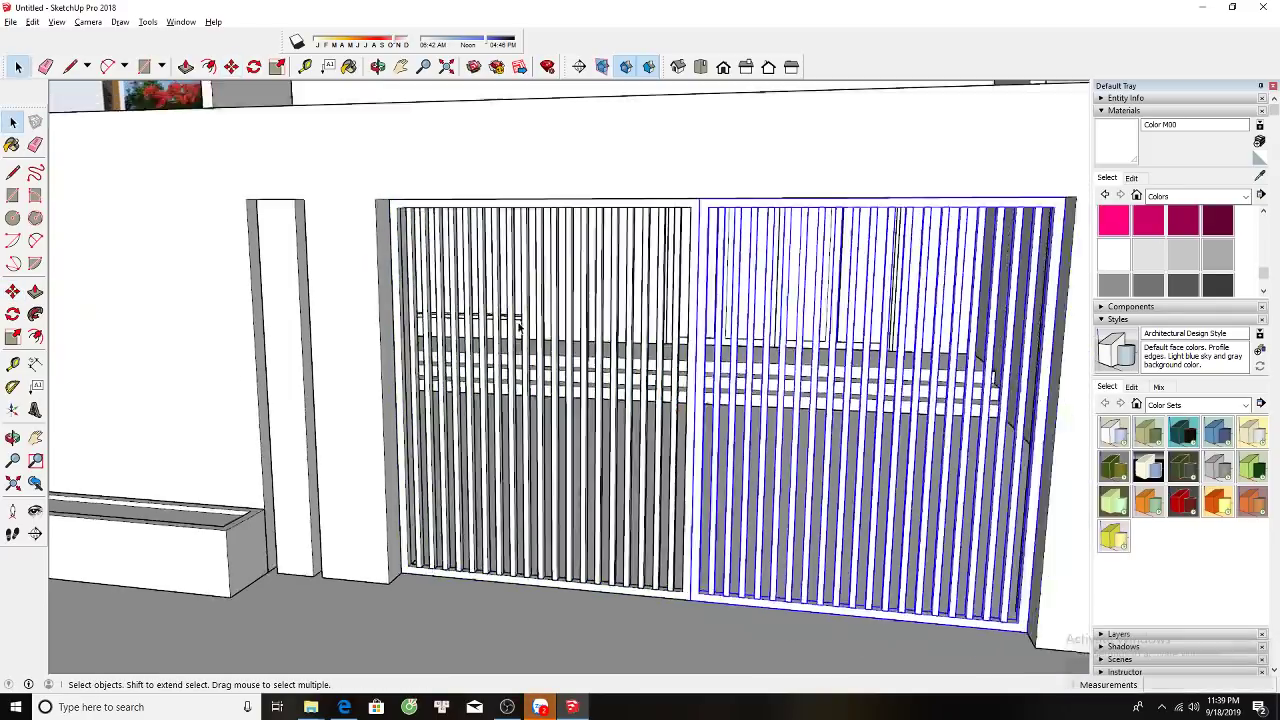
Scale both gate panels slightly shorter to fit the opening, then switch to front view.
scroll(563, 492, "down", 5)
left_click(781, 464)
middle_click_drag(781, 464, 760, 437)
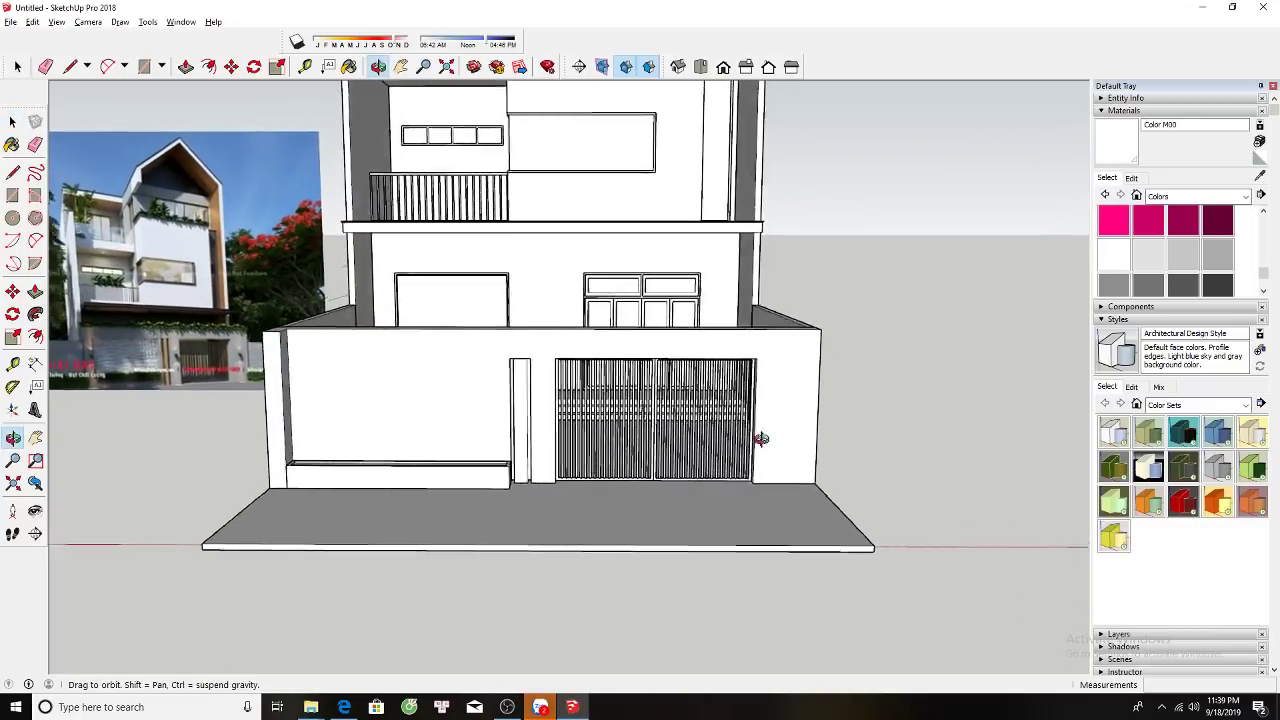
scroll(587, 362, "up", 3)
left_click(587, 362)
scroll(587, 362, "up", 2)
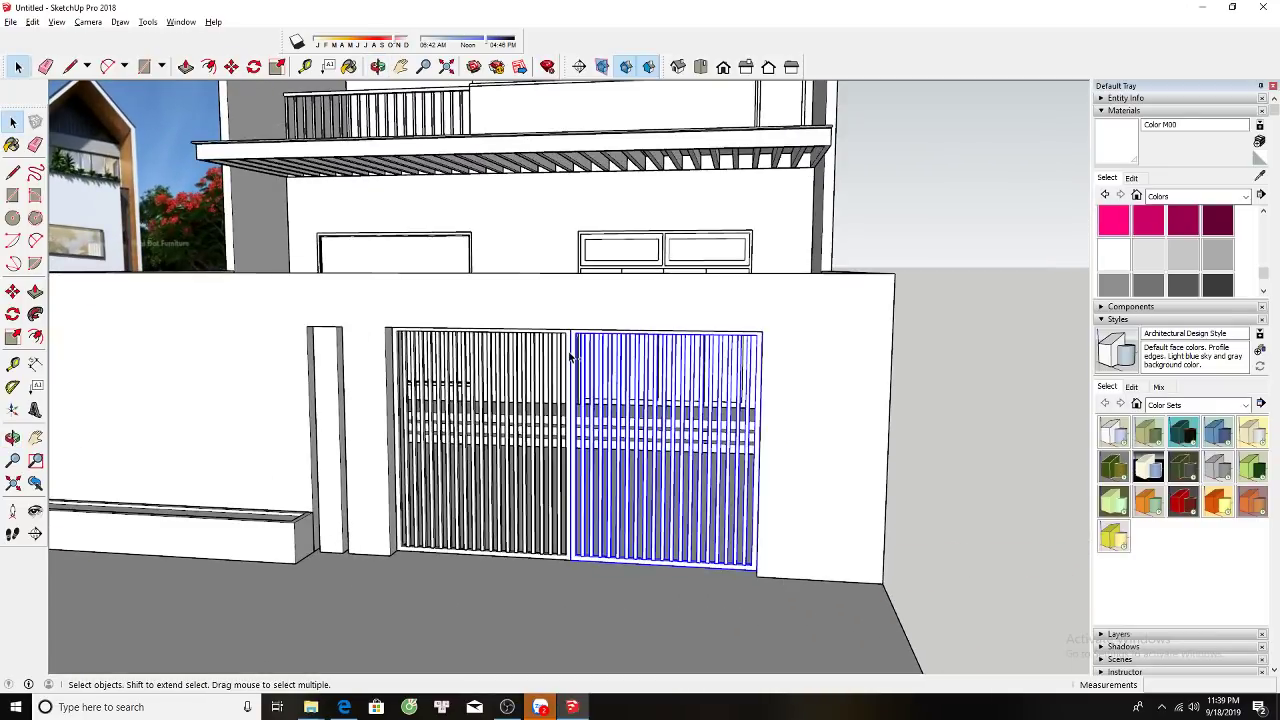
middle_click_drag(570, 355, 423, 280)
left_click(415, 285)
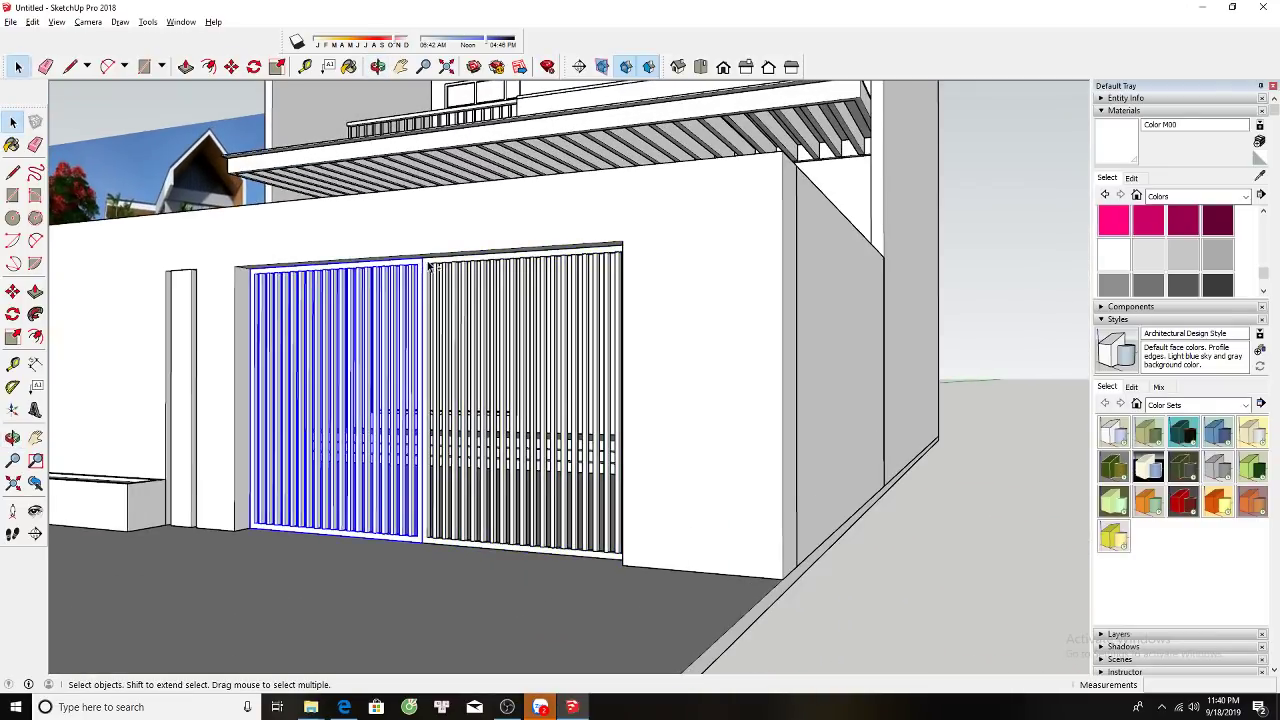
left_click(430, 285, "shift")
key("s")
scroll(425, 260, "up", 3)
left_click_drag(423, 257, 423, 271)
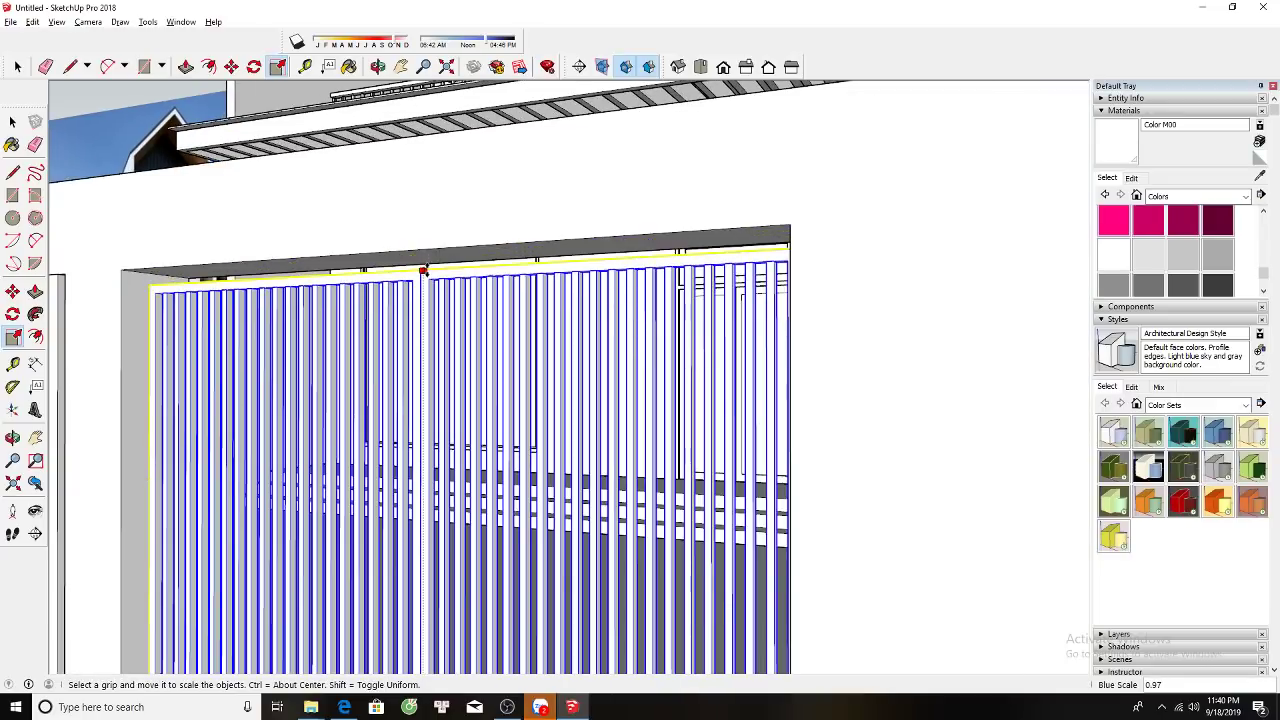
key("space")
scroll(773, 412, "down", 3)
scroll(773, 412, "down", 2)
left_click(773, 412)
key("f")
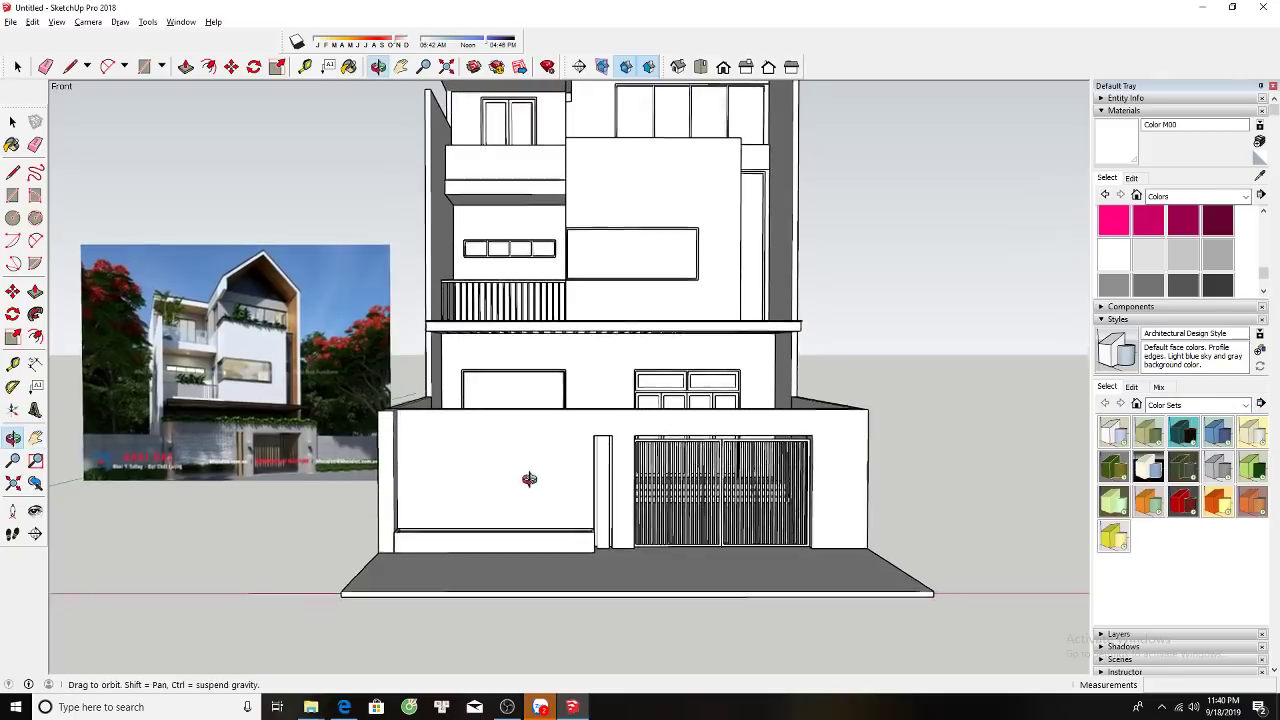
Offset an inset outline onto the top face of the side wall box.
mouse_move(523, 471)
middle_mouse_down()
mouse_move(500, 545)
mouse_move(517, 491)
mouse_move(414, 574)
middle_mouse_up()
scroll(338, 447, "up", 5)
key("space")
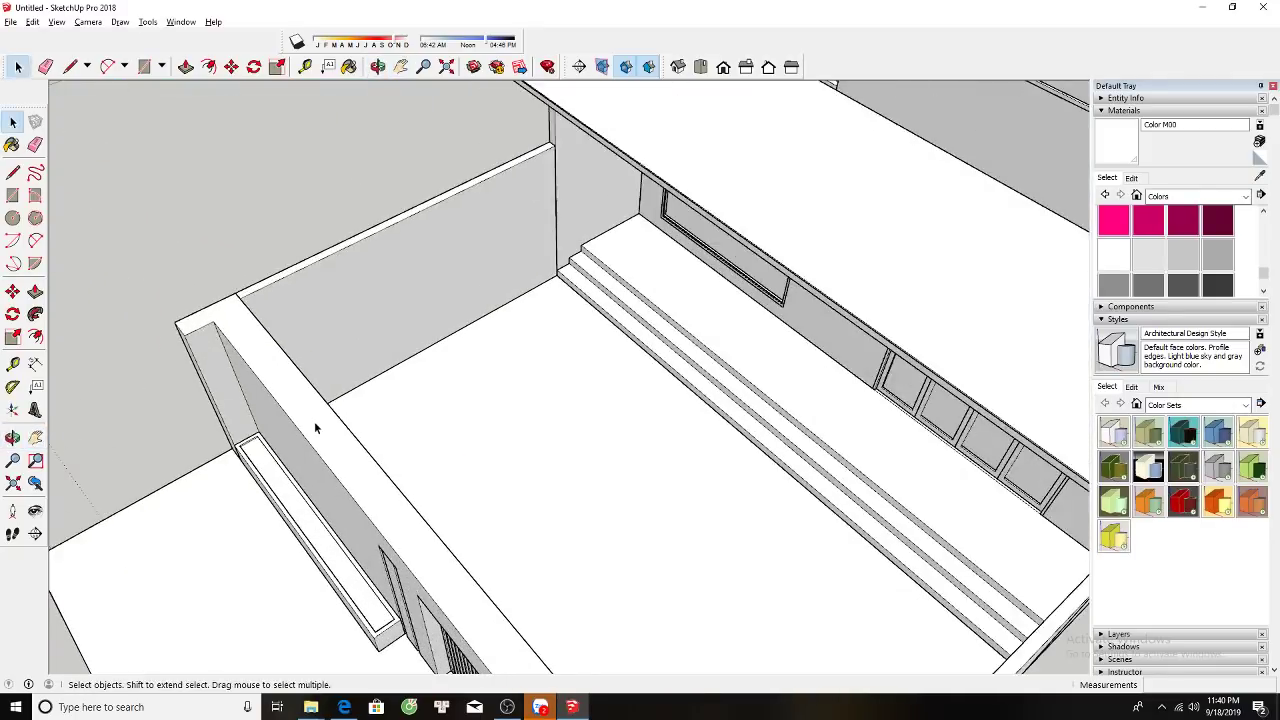
left_click(318, 428)
key("l")
left_click(206, 317)
key("Escape")
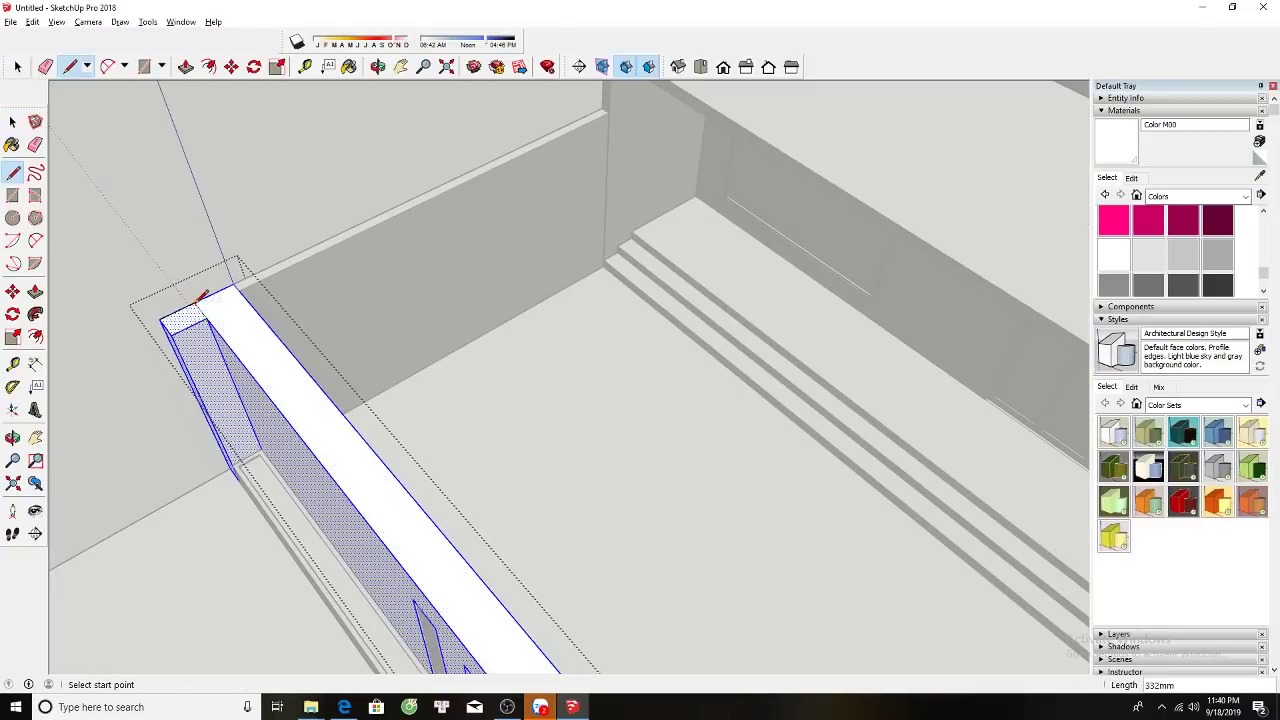
key("f")
mouse_move(223, 320)
middle_mouse_down()
mouse_move(294, 403)
mouse_move(366, 455)
middle_mouse_up()
scroll(366, 455, "down", 3)
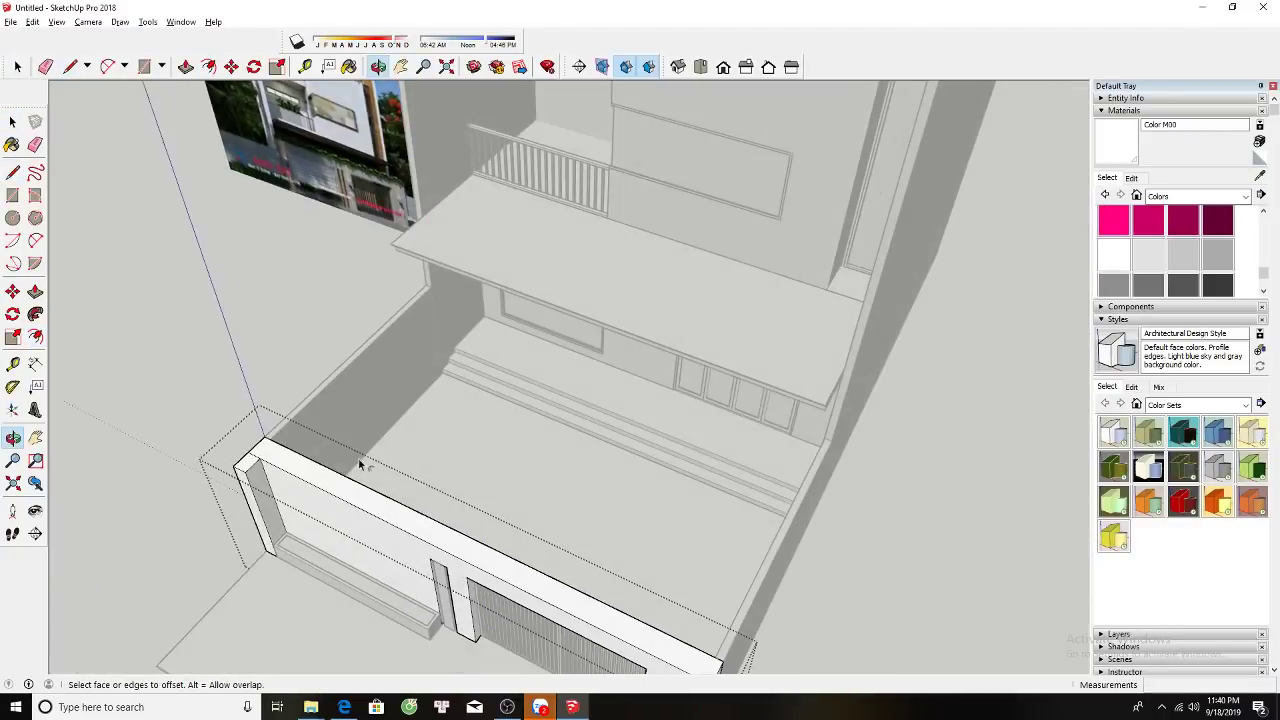
scroll(357, 457, "up", 3)
left_click(290, 460)
scroll(290, 462, "up", 2)
left_click(288, 462)
key("space")
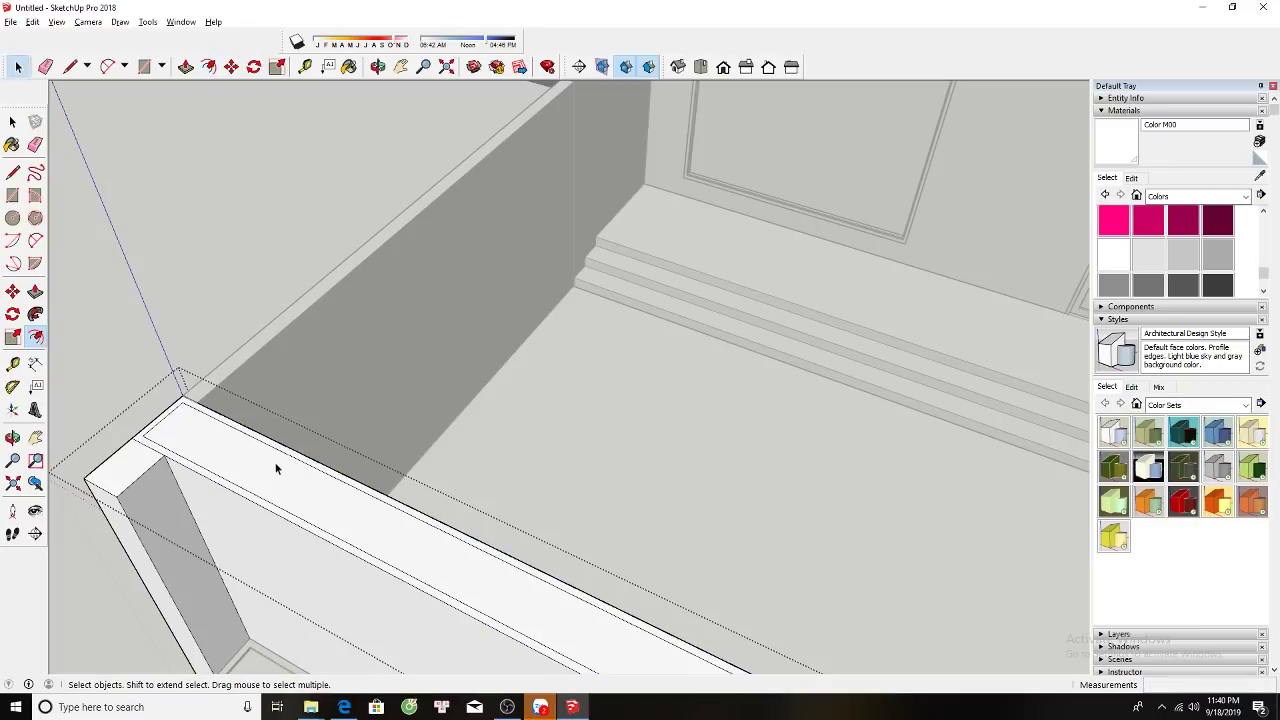
key("p")
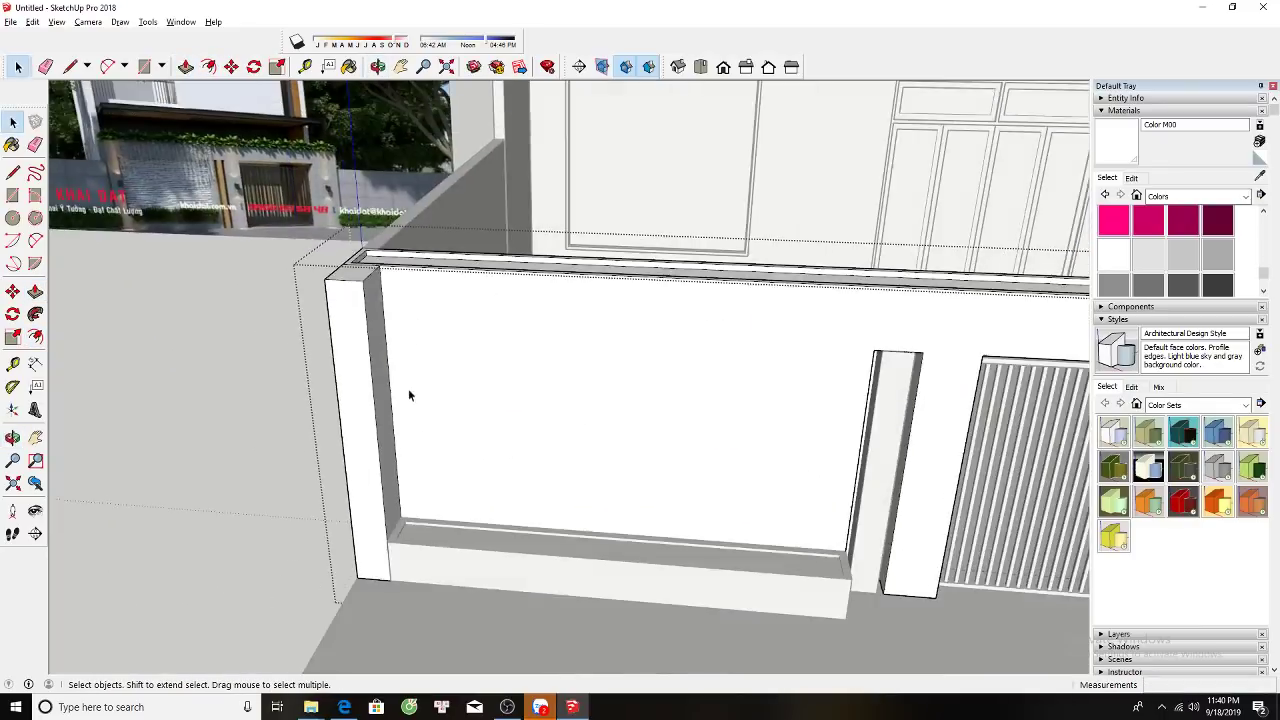
Orbit out and pan down the facade to compare the whole house with the reference photo.
middle_click_drag(408, 395, 442, 648)
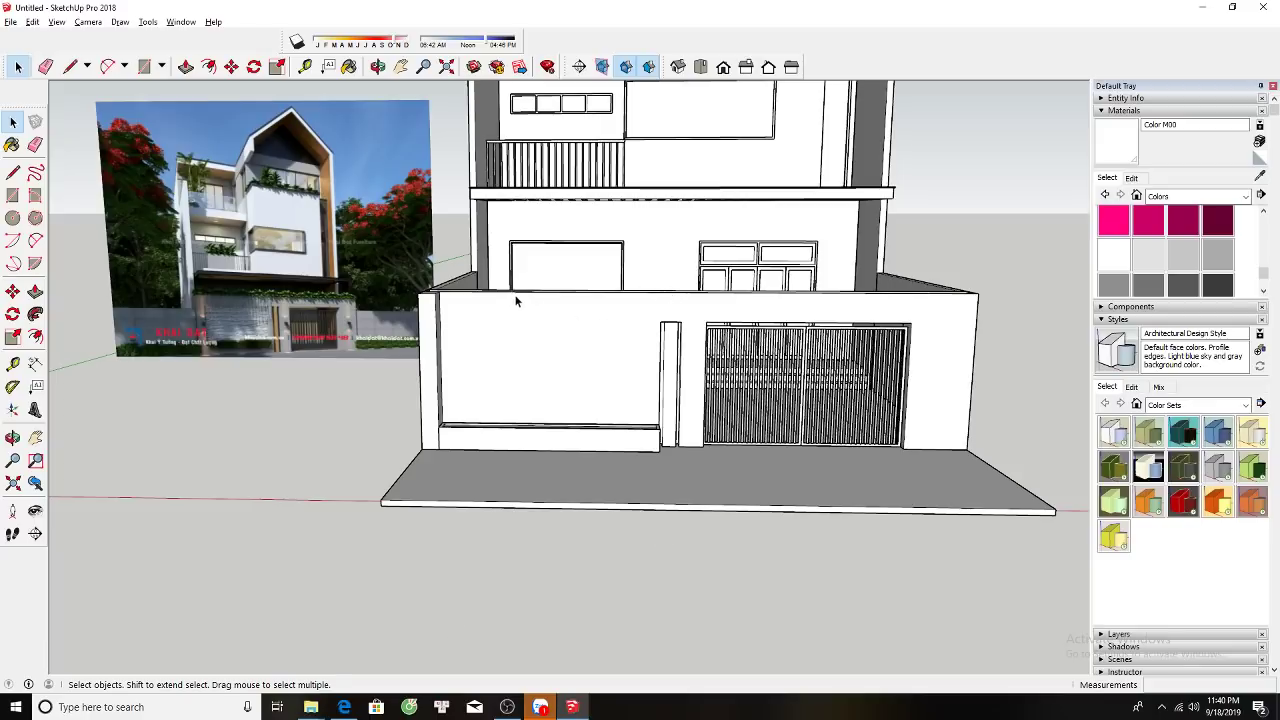
key("h")
left_click_drag(516, 300, 520, 344)
scroll(327, 300, "up", 3)
scroll(327, 318, "up", 2)
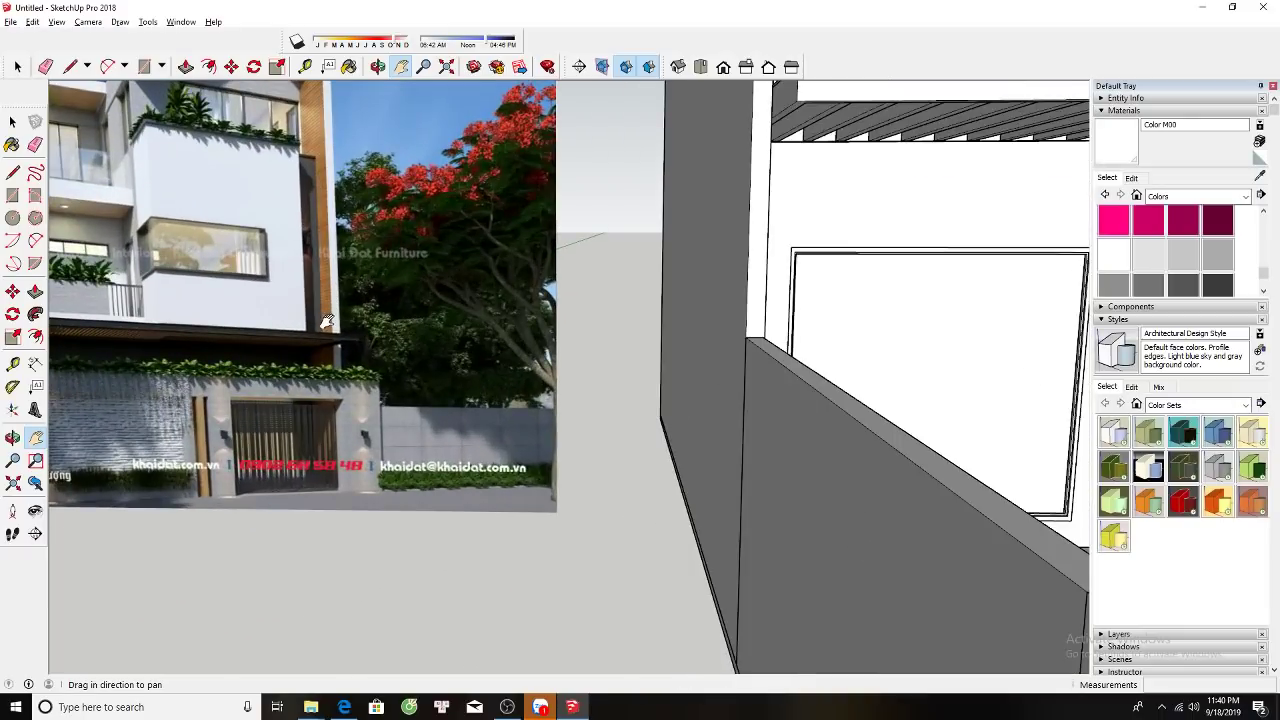
scroll(322, 326, "down", 5)
scroll(737, 406, "up", 1)
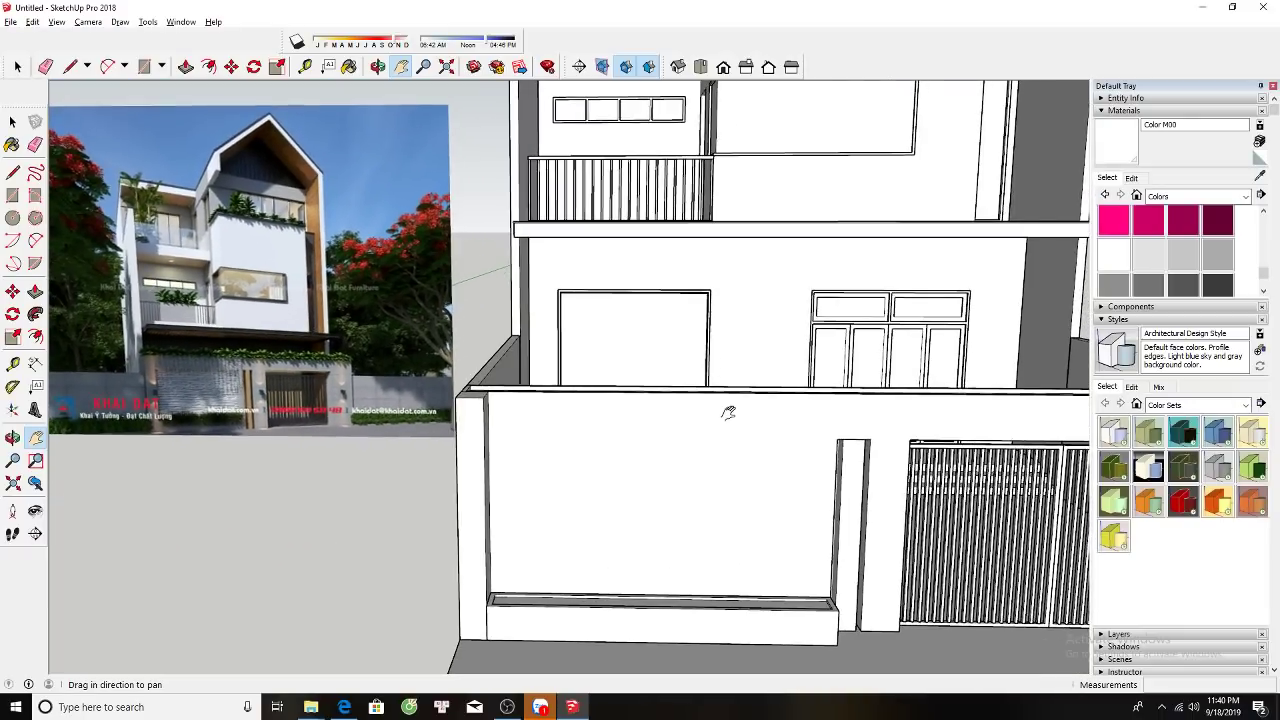
scroll(178, 385, "up", 4)
scroll(178, 385, "up", 1)
scroll(200, 345, "down", 5)
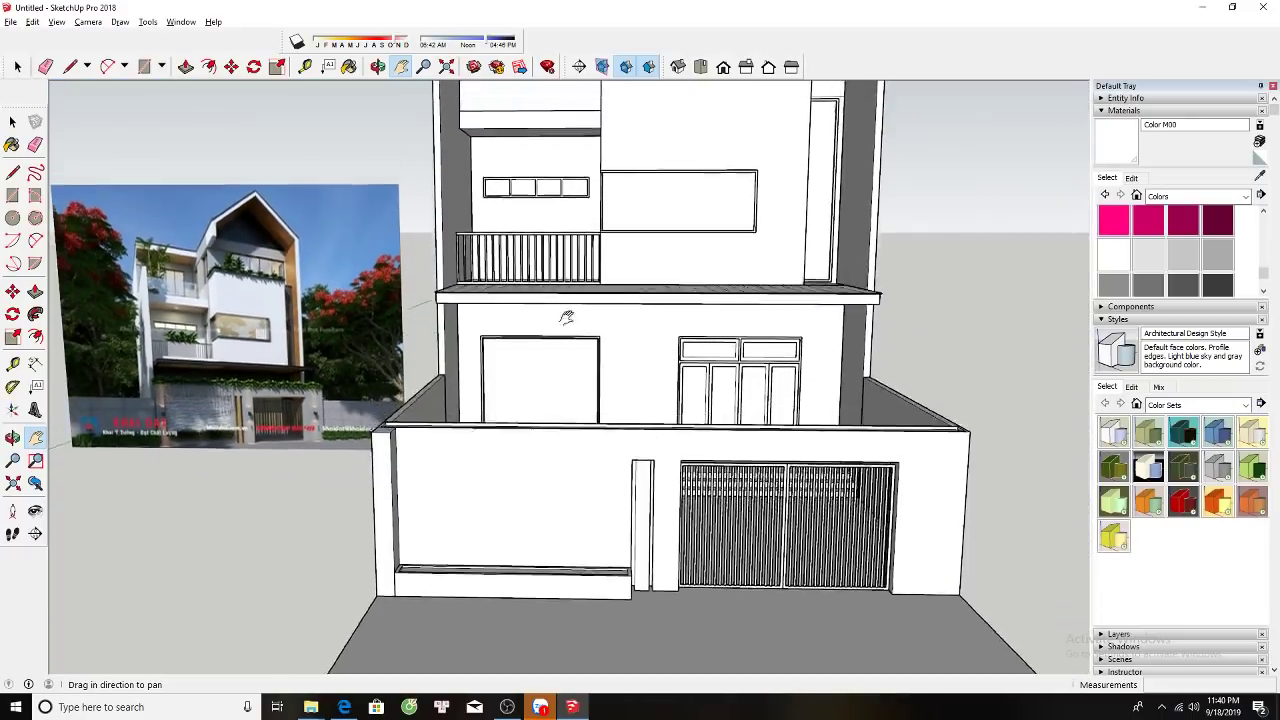
Offset the slab fascia's front face inward to outline an inner panel with a thin border.
scroll(474, 270, "up", 2)
scroll(474, 285, "up", 2)
scroll(457, 286, "up", 2)
key("space")
left_click(443, 283)
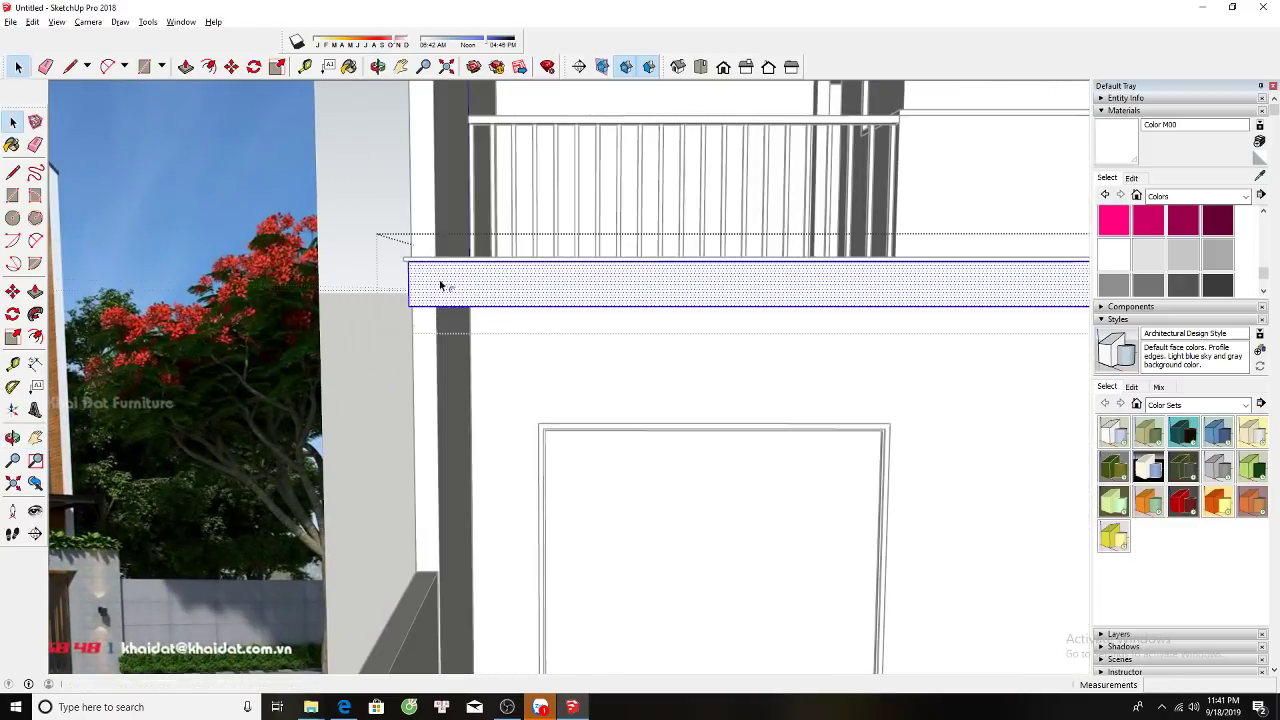
key("f")
left_click(418, 271)
scroll(419, 271, "up", 1)
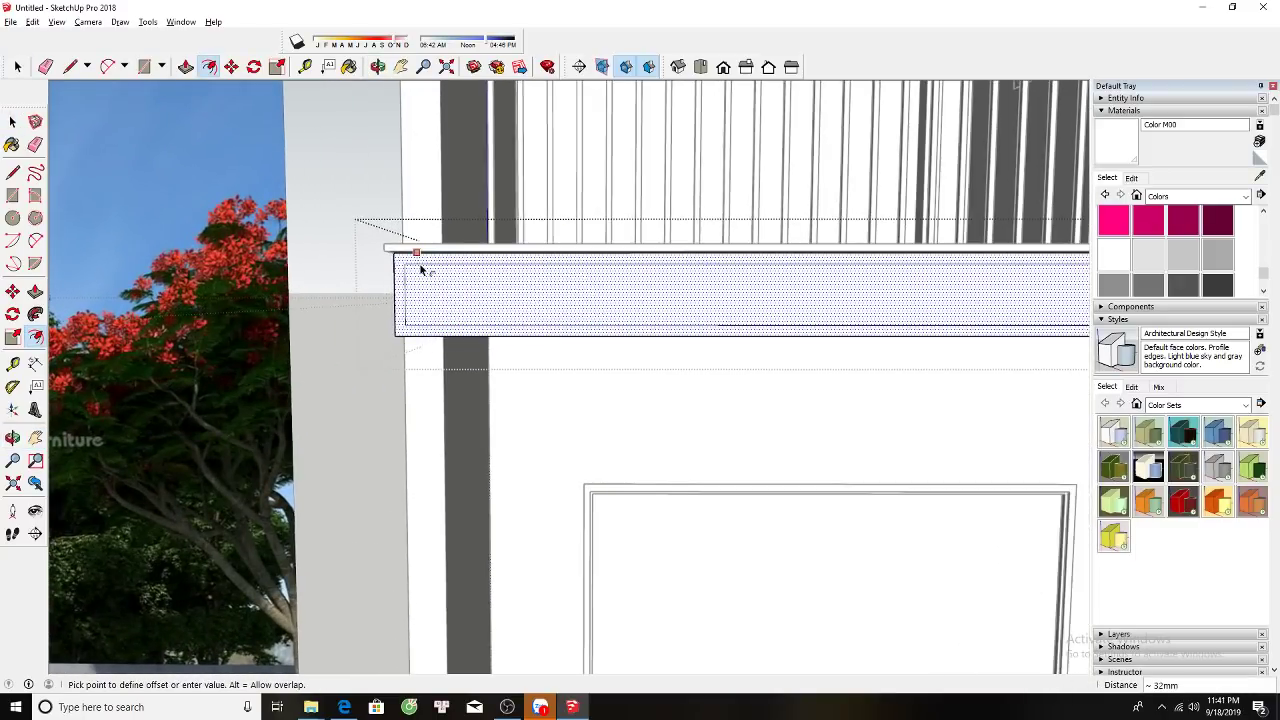
key("space")
Draw lines from the inset panel's top and bottom corners across the slab's end face.
middle_click_drag(421, 270, 423, 277)
left_click(366, 280)
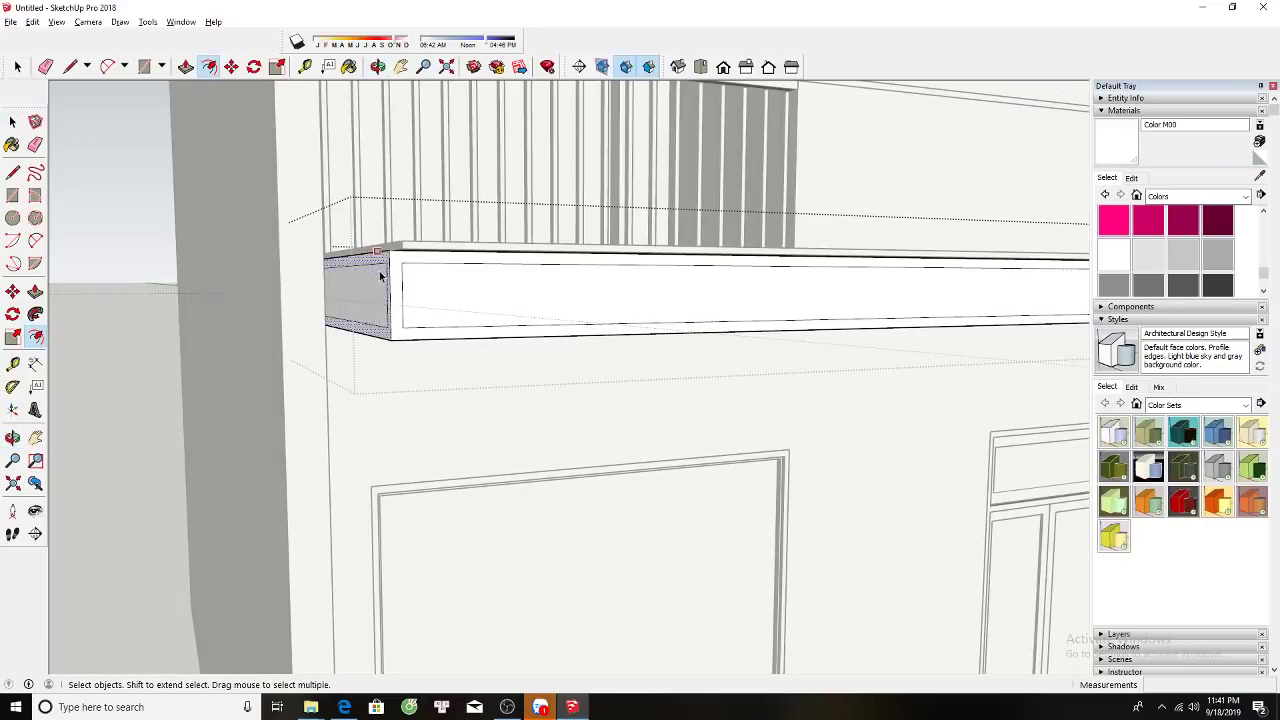
key("l")
scroll(391, 256, "up", 2)
scroll(391, 257, "up", 2)
scroll(391, 257, "up", 1)
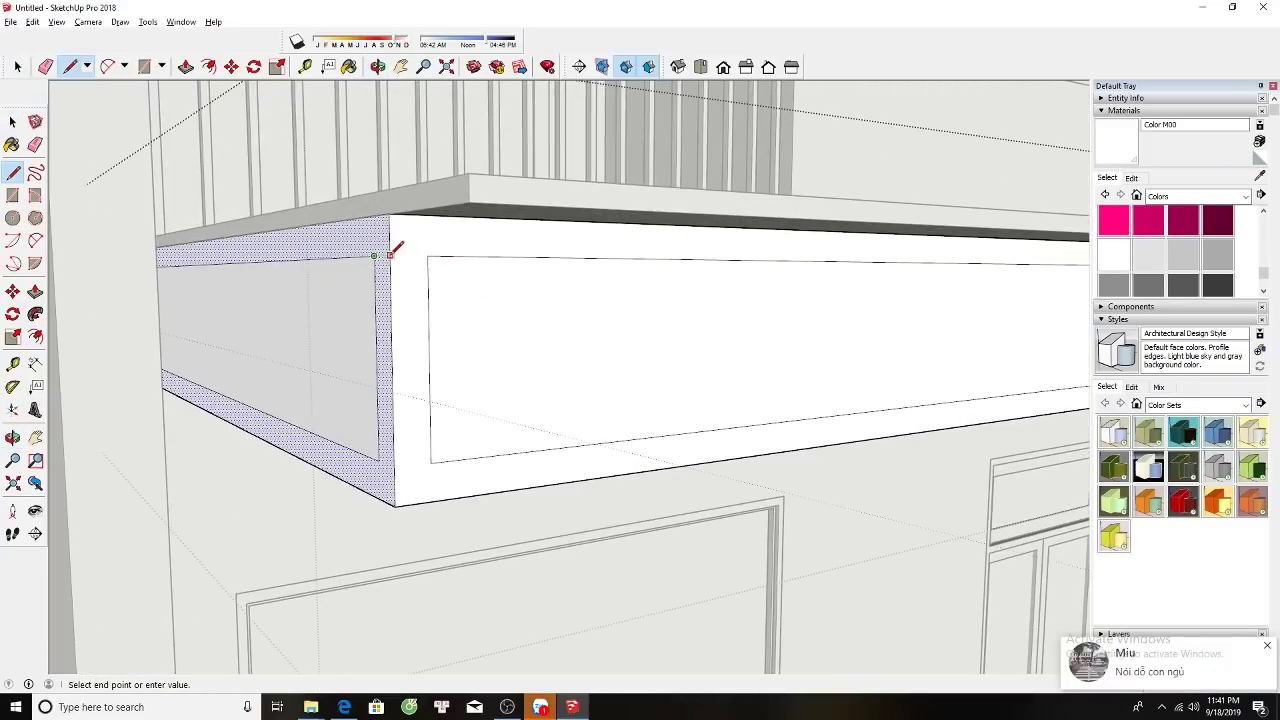
scroll(423, 256, "up", 1)
left_click(428, 256)
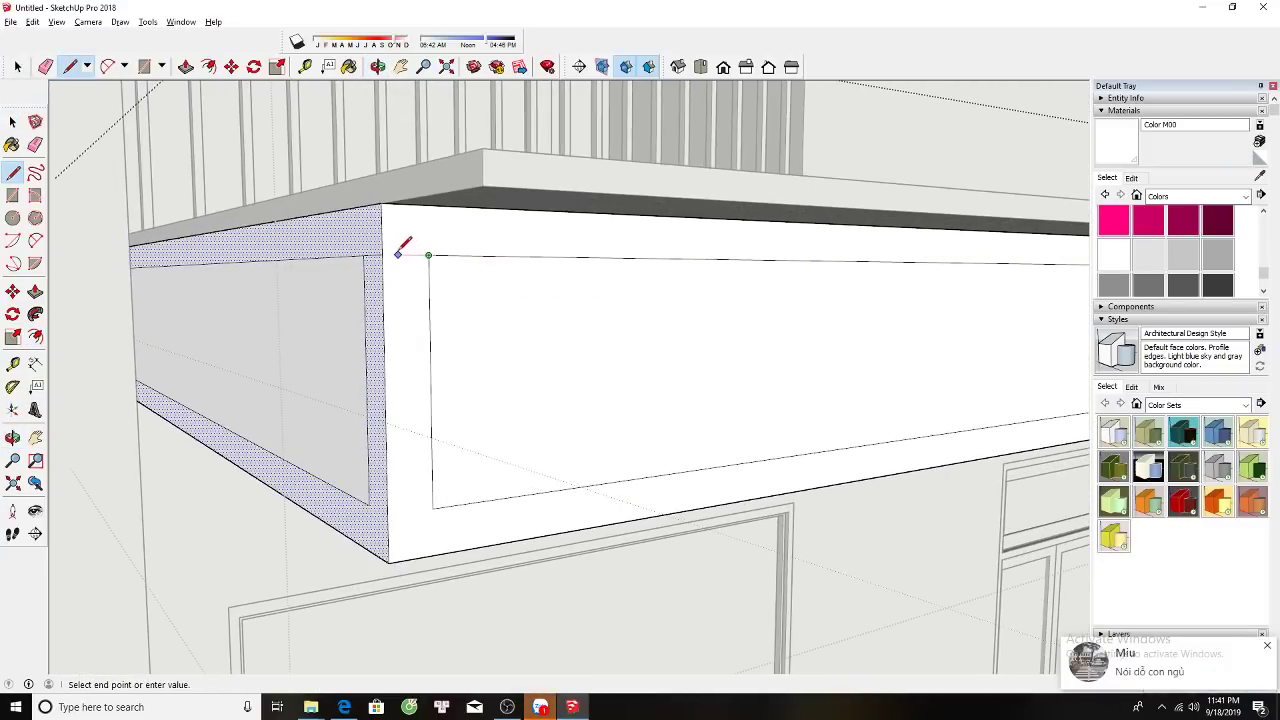
left_click(383, 254)
left_click(369, 505)
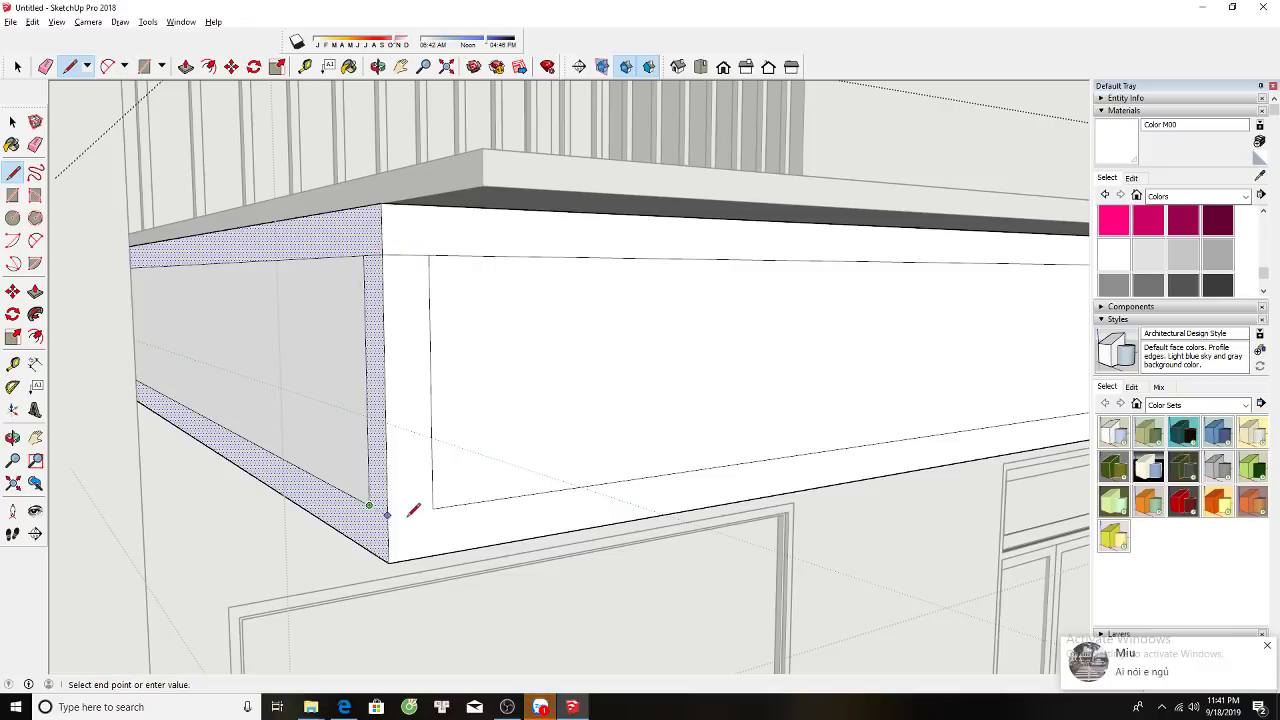
left_click(388, 513)
left_click(433, 506)
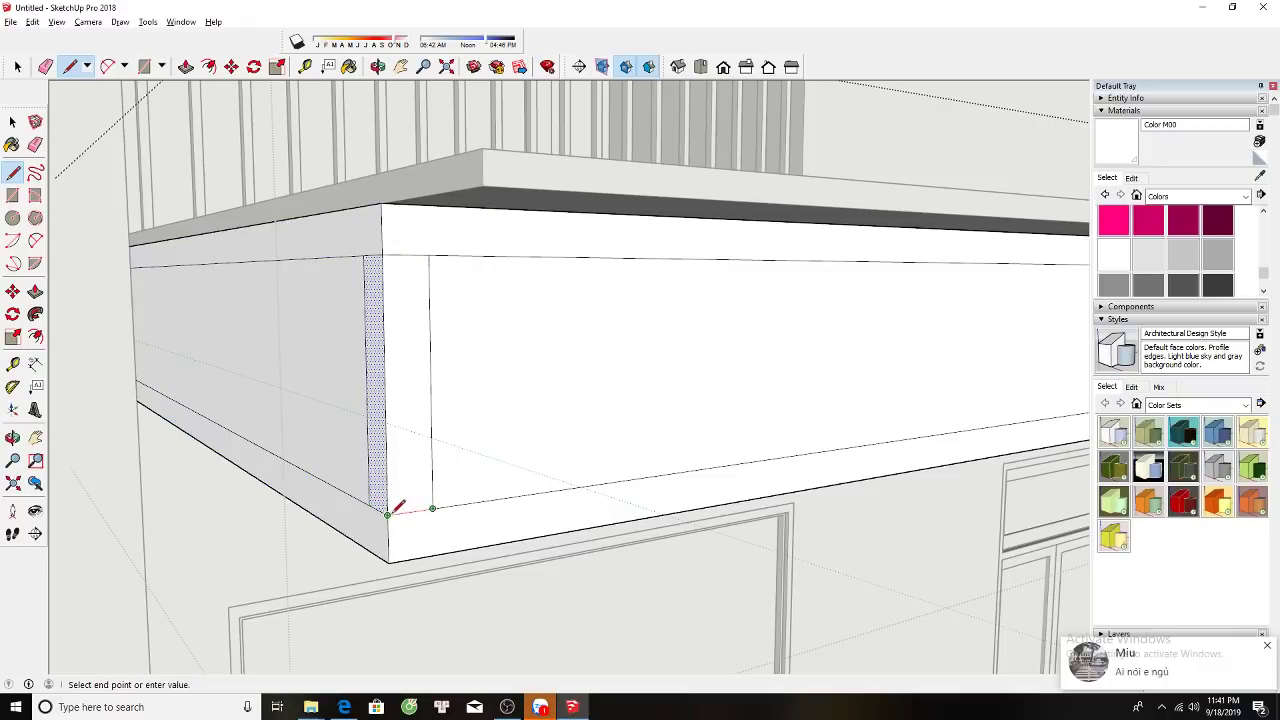
left_click(389, 513)
Erase the leftover vertical edge and recess the inner panel on the slab's end face.
key("e")
left_click(433, 428)
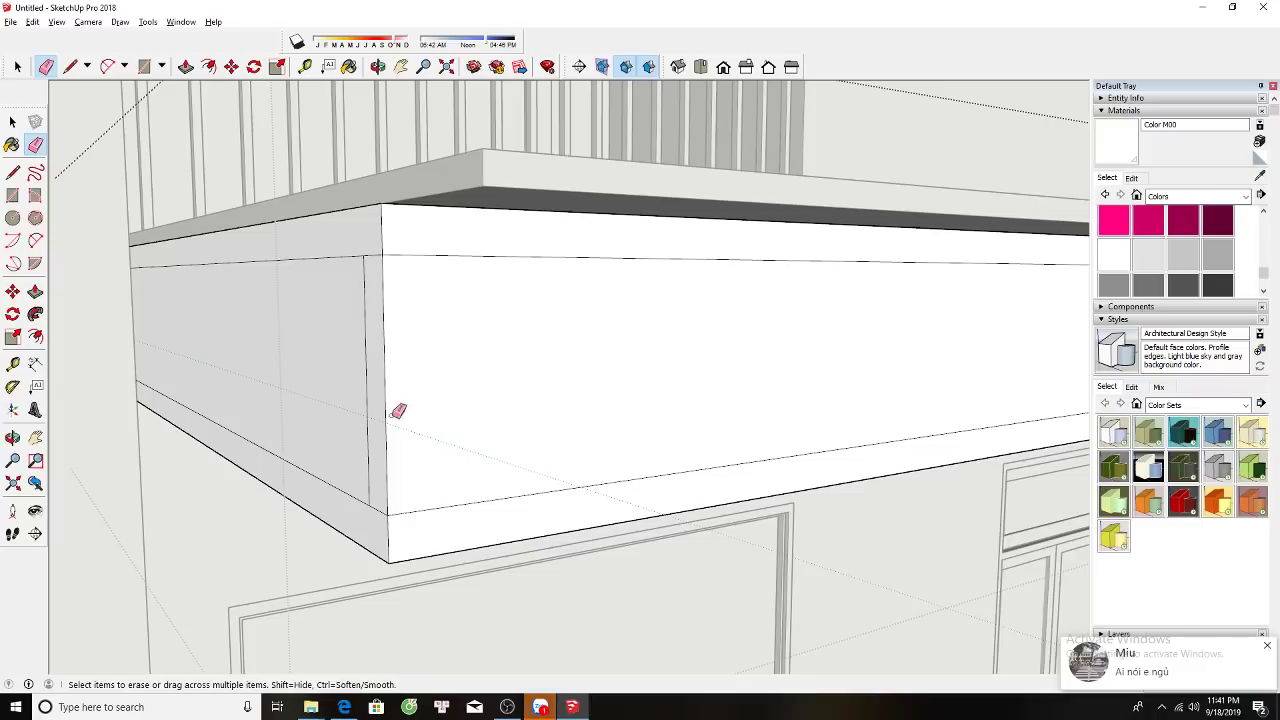
key("space")
key("p")
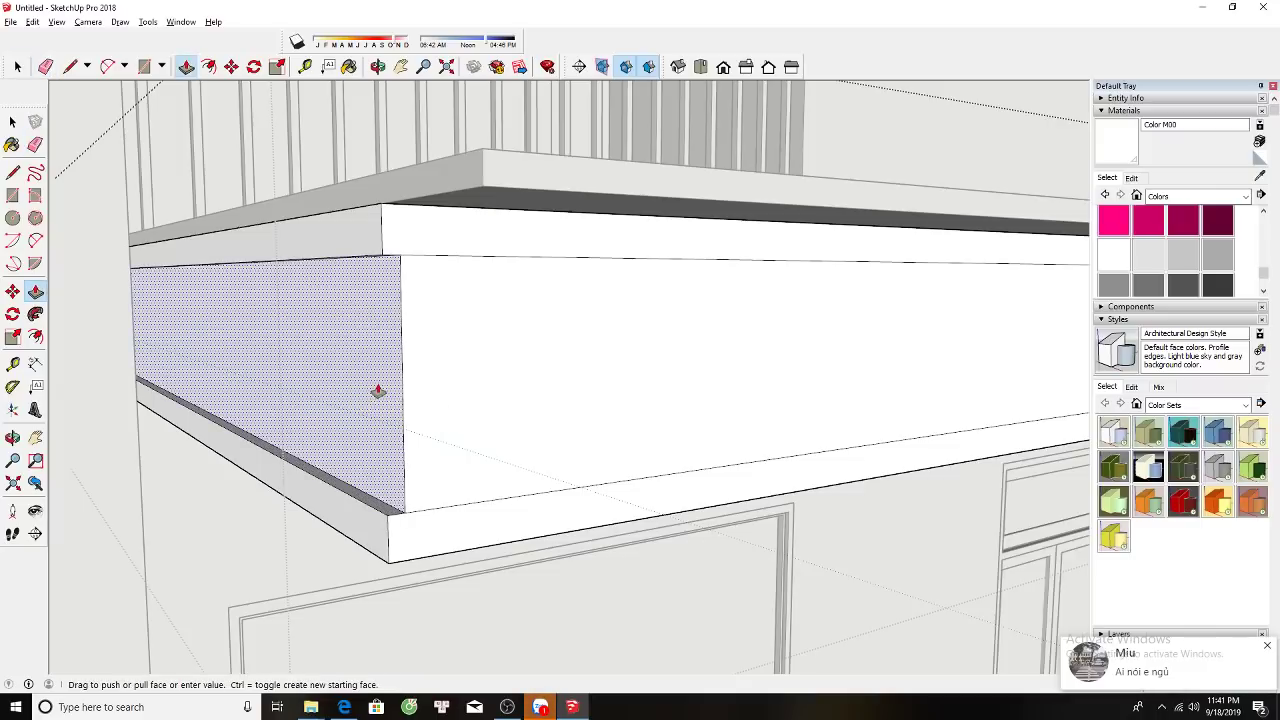
left_click_drag(380, 389, 440, 370)
View the slab's other end and attempt corner lines there, cancelling each one.
key("space")
mouse_move(437, 365)
middle_mouse_down()
mouse_move(352, 430)
mouse_move(761, 450)
mouse_move(854, 421)
middle_mouse_up()
key("f")
key("space")
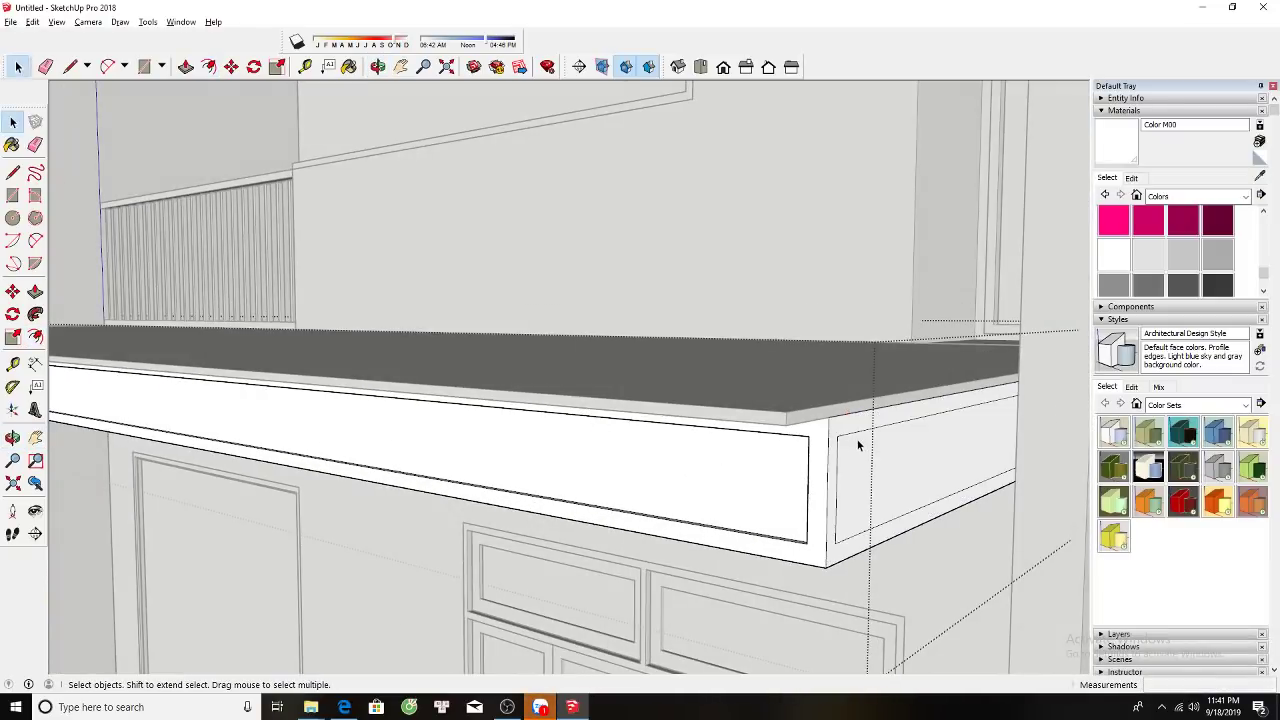
key("l")
left_click(830, 433)
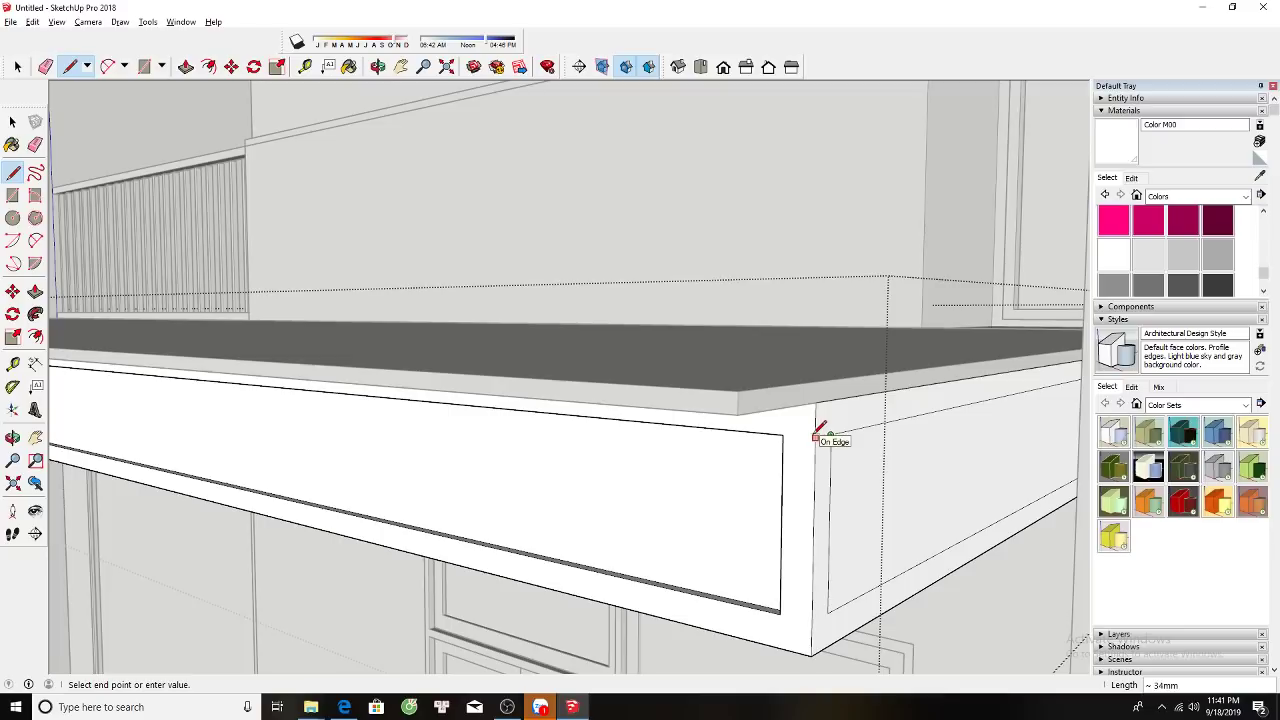
key("Escape")
left_click(782, 436)
key("Escape")
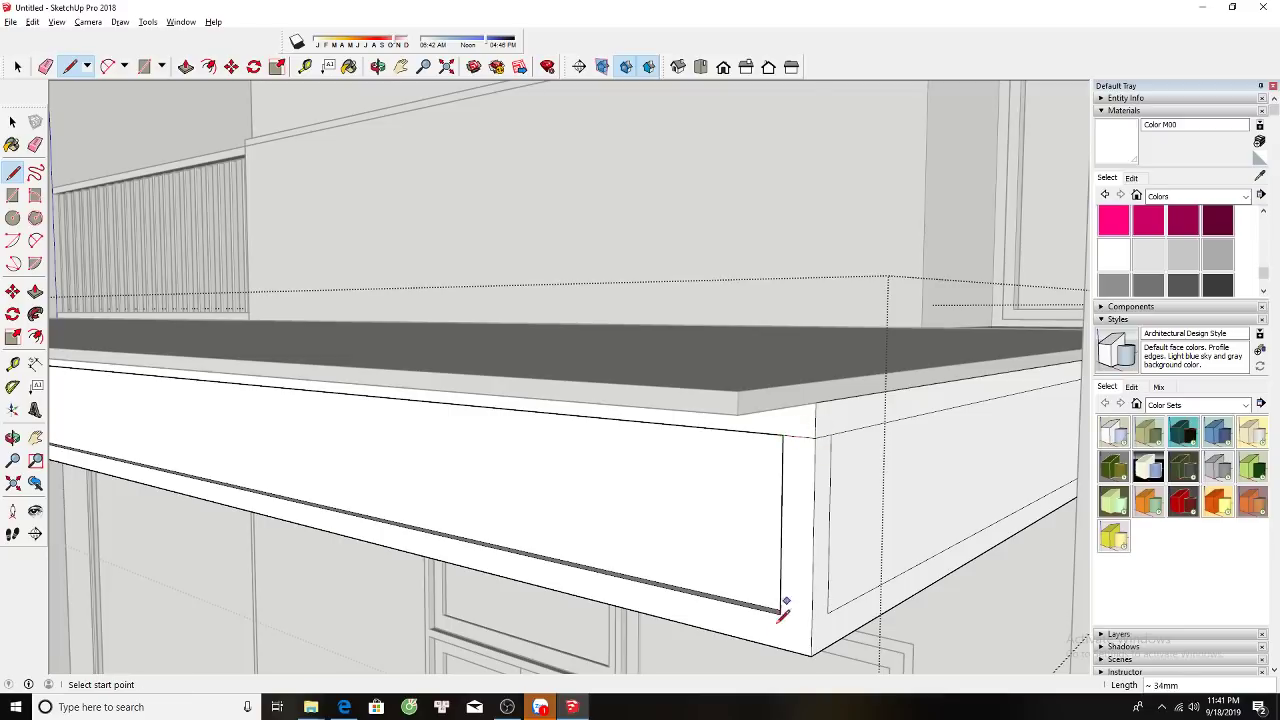
left_click(779, 612)
key("Escape")
left_click(811, 618)
key("Escape")
key("e")
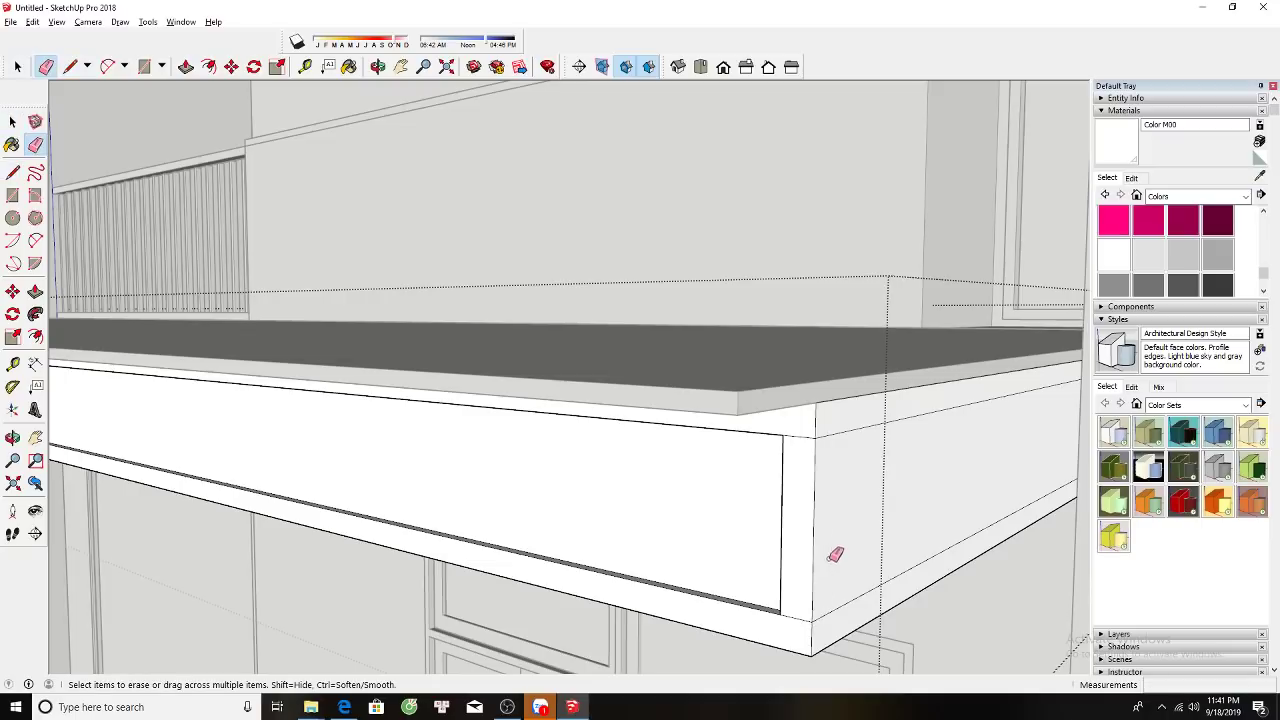
key("space")
key("p")
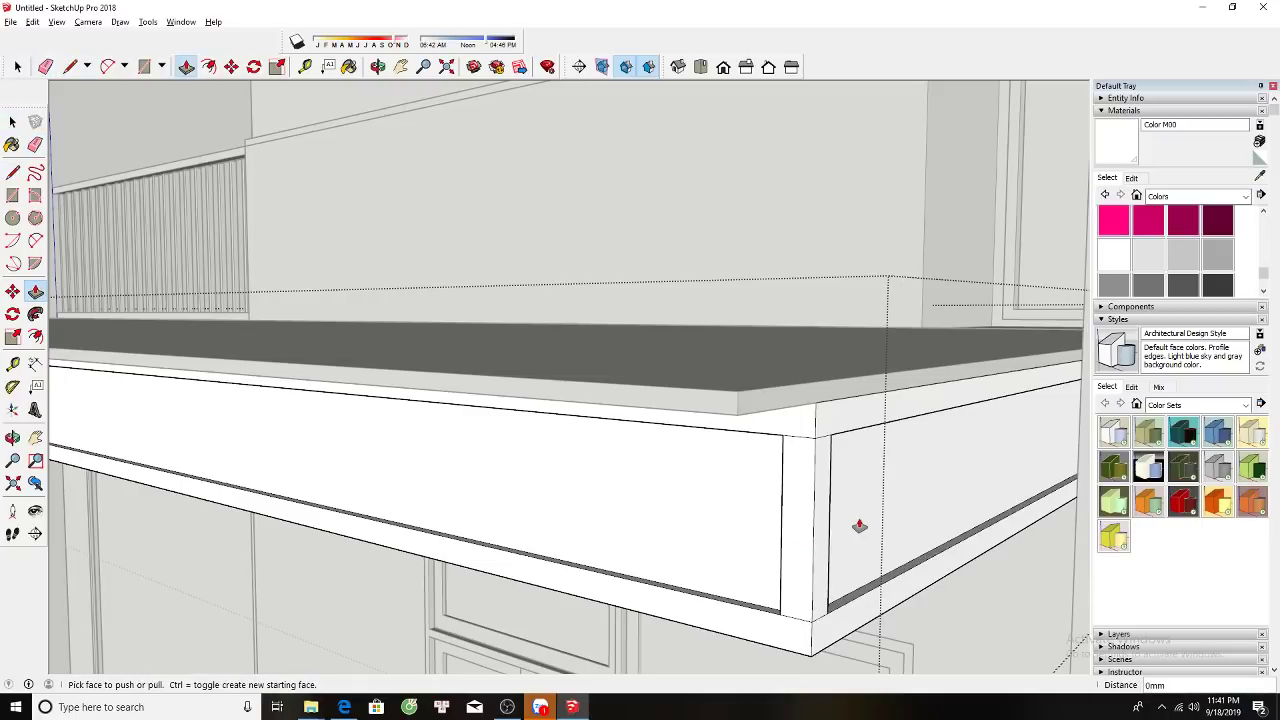
key("space")
Recess the thin strip beside the panel about 34mm, then the fascia's right edge strip.
mouse_move(829, 529)
middle_mouse_down()
mouse_move(553, 510)
mouse_move(935, 553)
mouse_move(840, 463)
mouse_move(674, 466)
middle_mouse_up()
key("p")
left_click(549, 491)
left_click(523, 466)
left_click(681, 474)
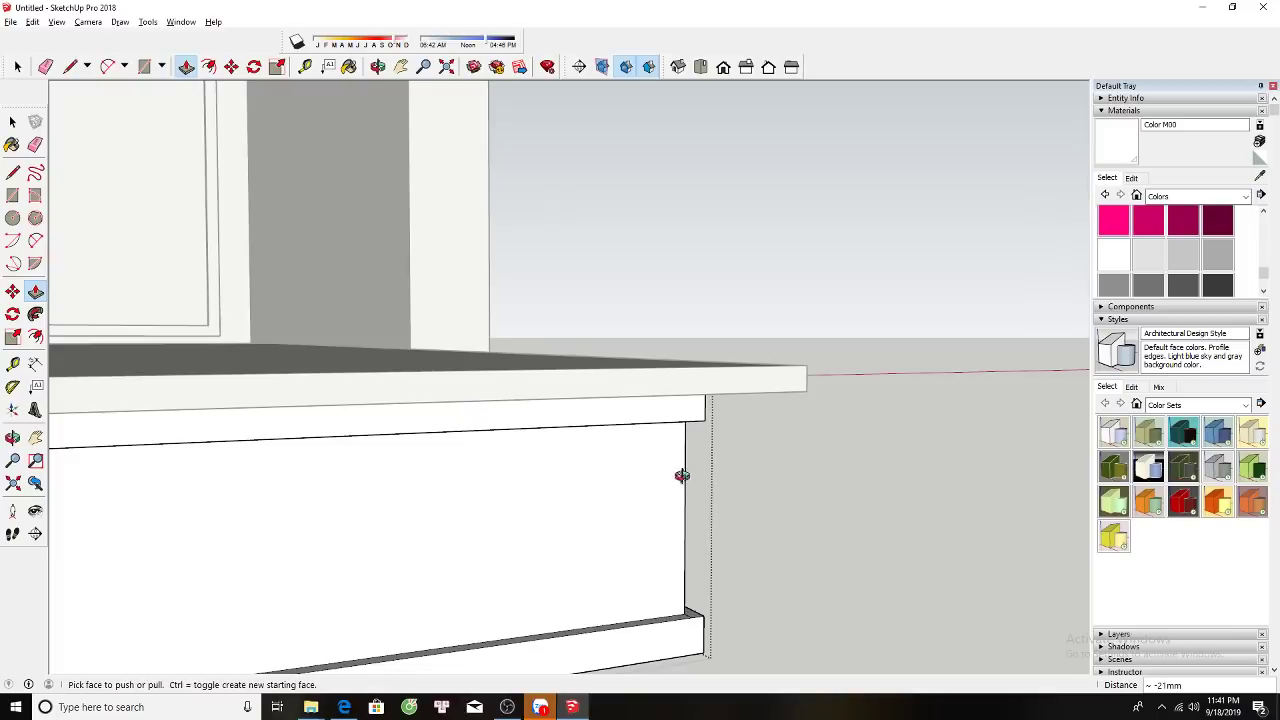
mouse_move(680, 474)
middle_mouse_down()
mouse_move(637, 514)
mouse_move(668, 502)
mouse_move(628, 507)
middle_mouse_up()
scroll(628, 507, "down", 3)
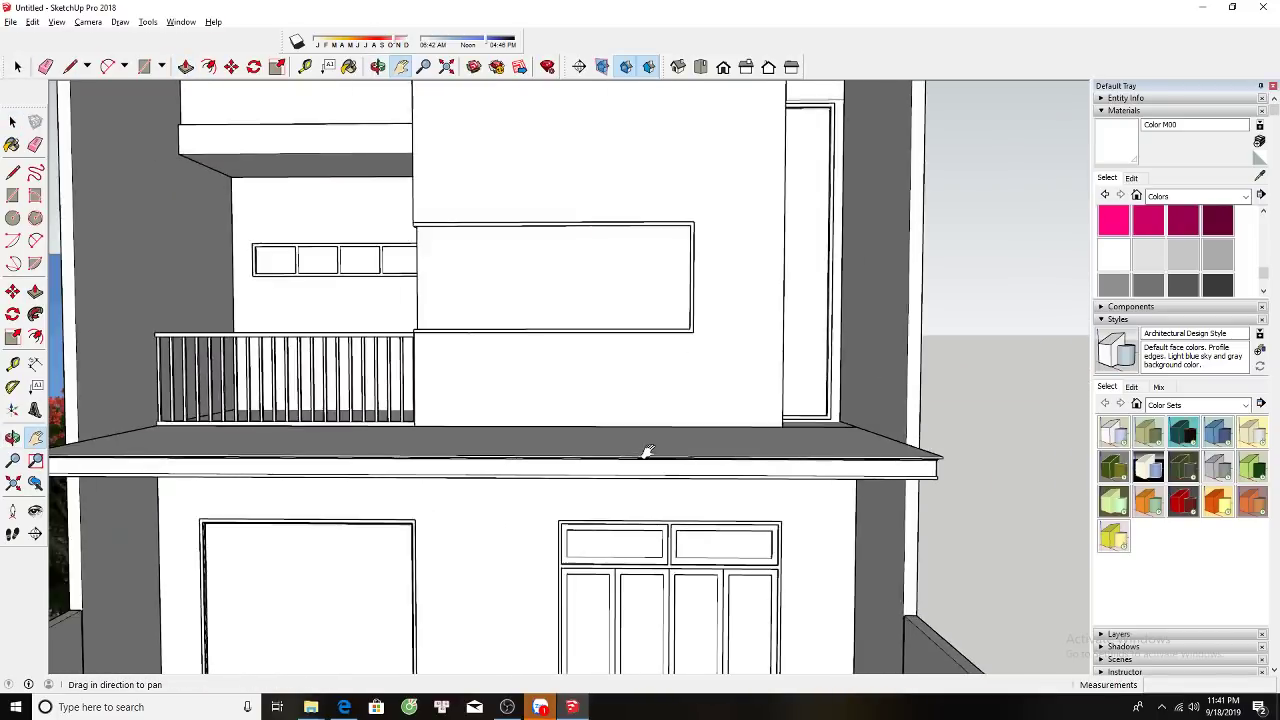
scroll(640, 460, "down", 3)
scroll(192, 478, "up", 3)
scroll(192, 478, "up", 2)
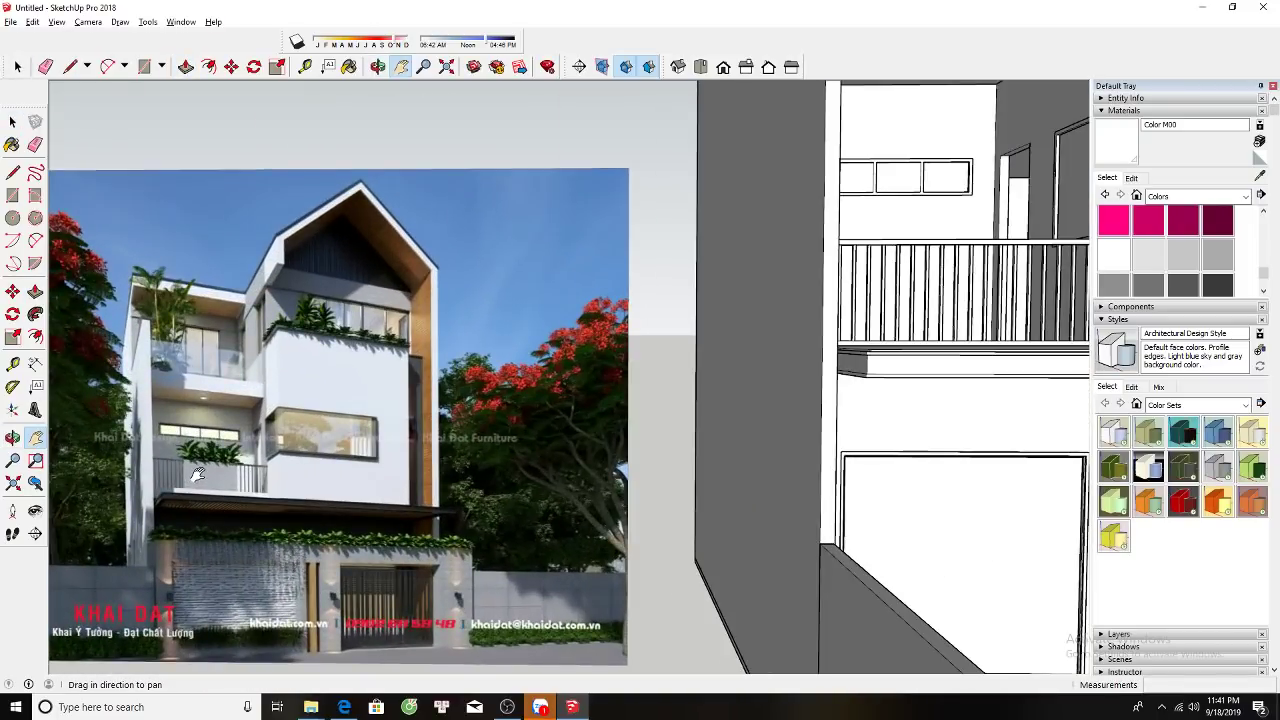
scroll(200, 475, "down", 2)
middle_click_drag(663, 414, 633, 465, "shift")
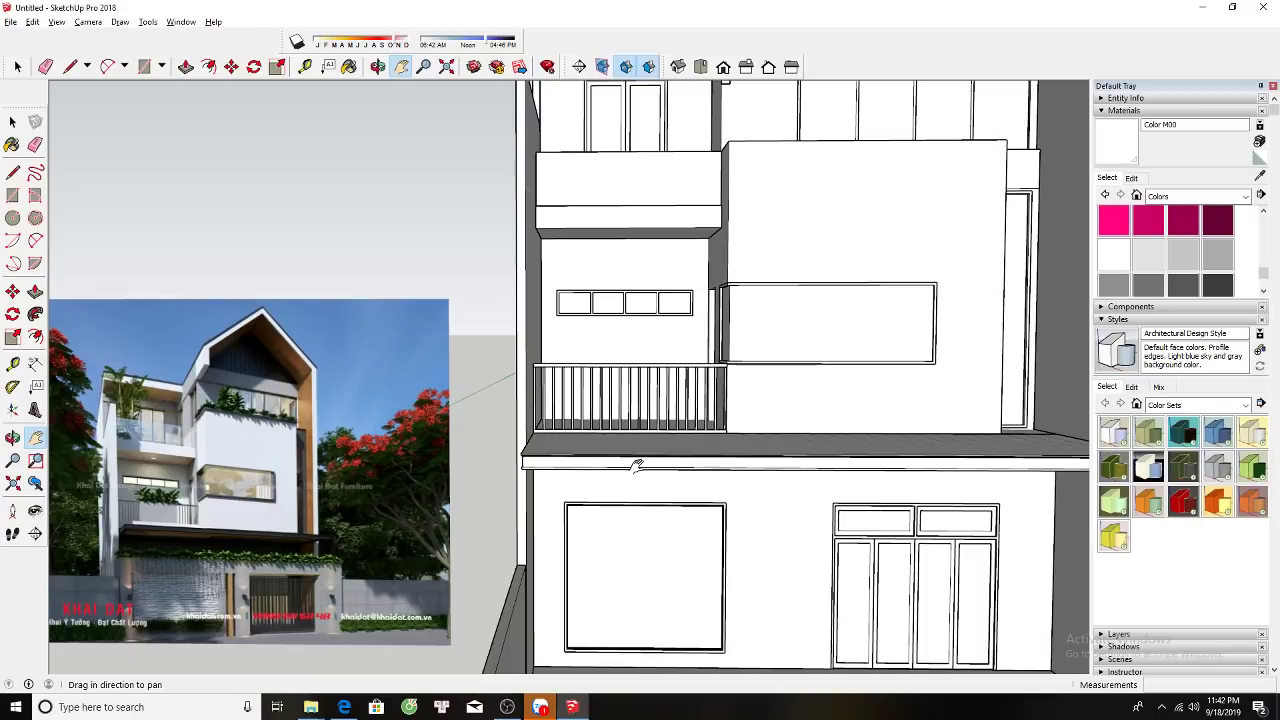
scroll(194, 496, "up", 5)
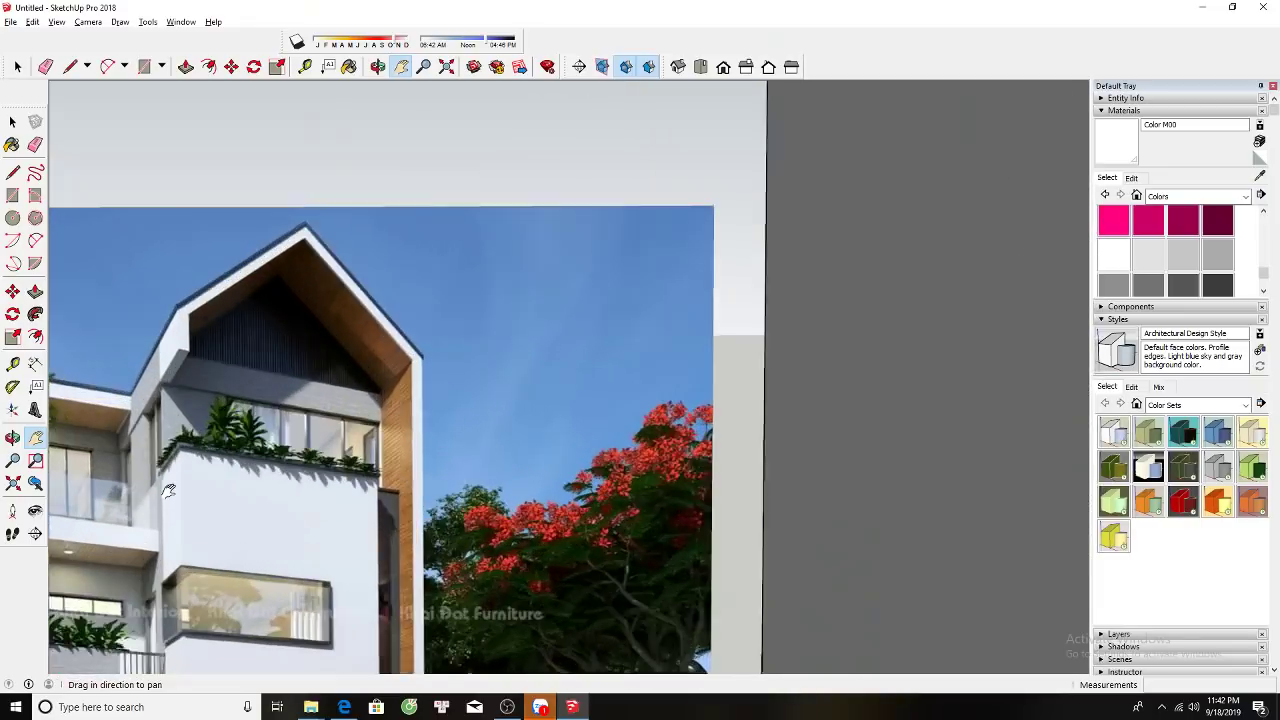
middle_click_drag(872, 536, 489, 389)
scroll(468, 435, "up", 2)
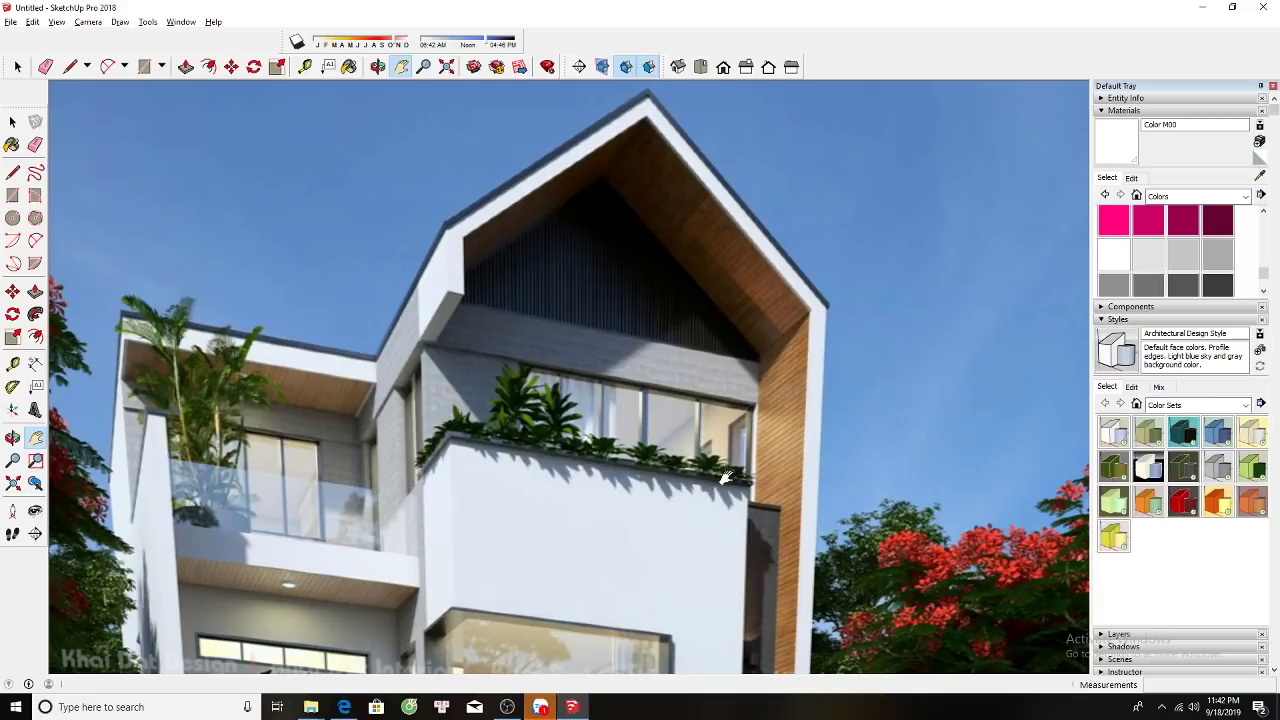
mouse_move(508, 503)
middle_mouse_down()
mouse_move(737, 415)
mouse_move(811, 414)
middle_mouse_up()
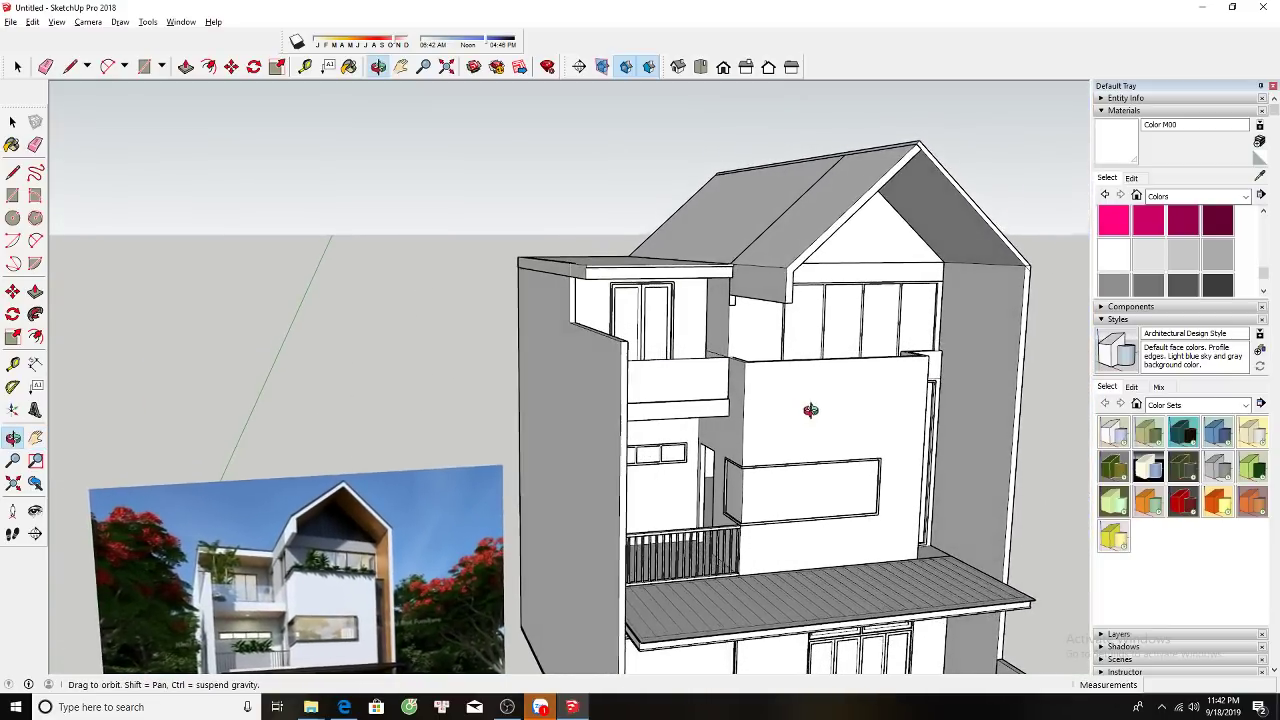
Turn the house front toward the viewer and cap the balcony wall top with a rectangle.
scroll(695, 413, "up", 1)
scroll(697, 400, "up", 3)
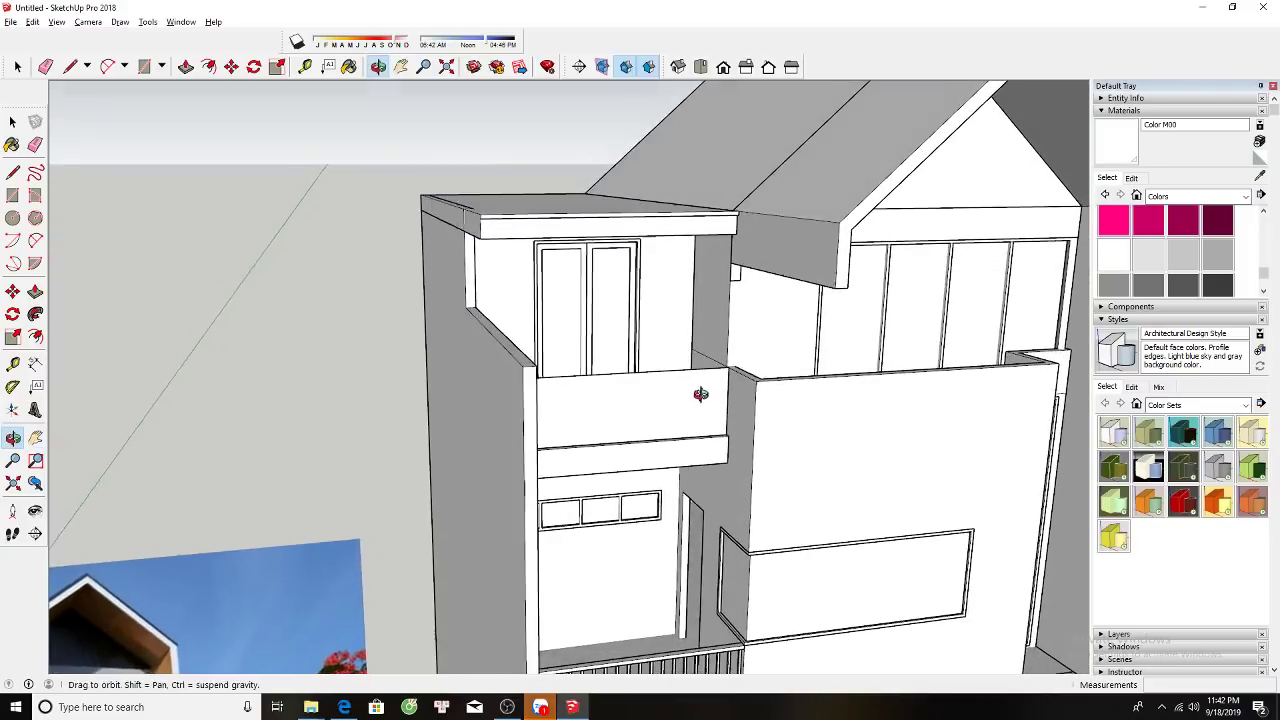
key("space")
scroll(704, 337, "down", 3)
scroll(690, 360, "down", 2)
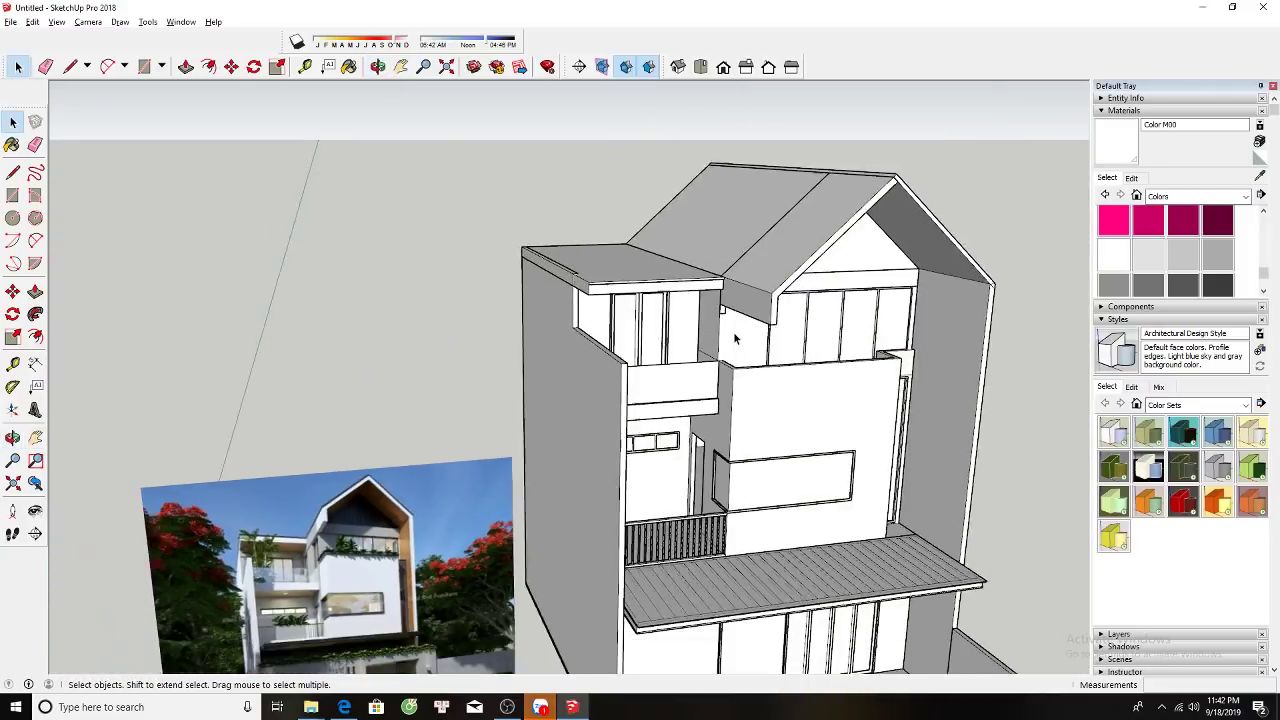
mouse_move(690, 360)
middle_mouse_down()
mouse_move(677, 391)
mouse_move(713, 460)
middle_mouse_up()
scroll(675, 395, "up", 3)
key("r")
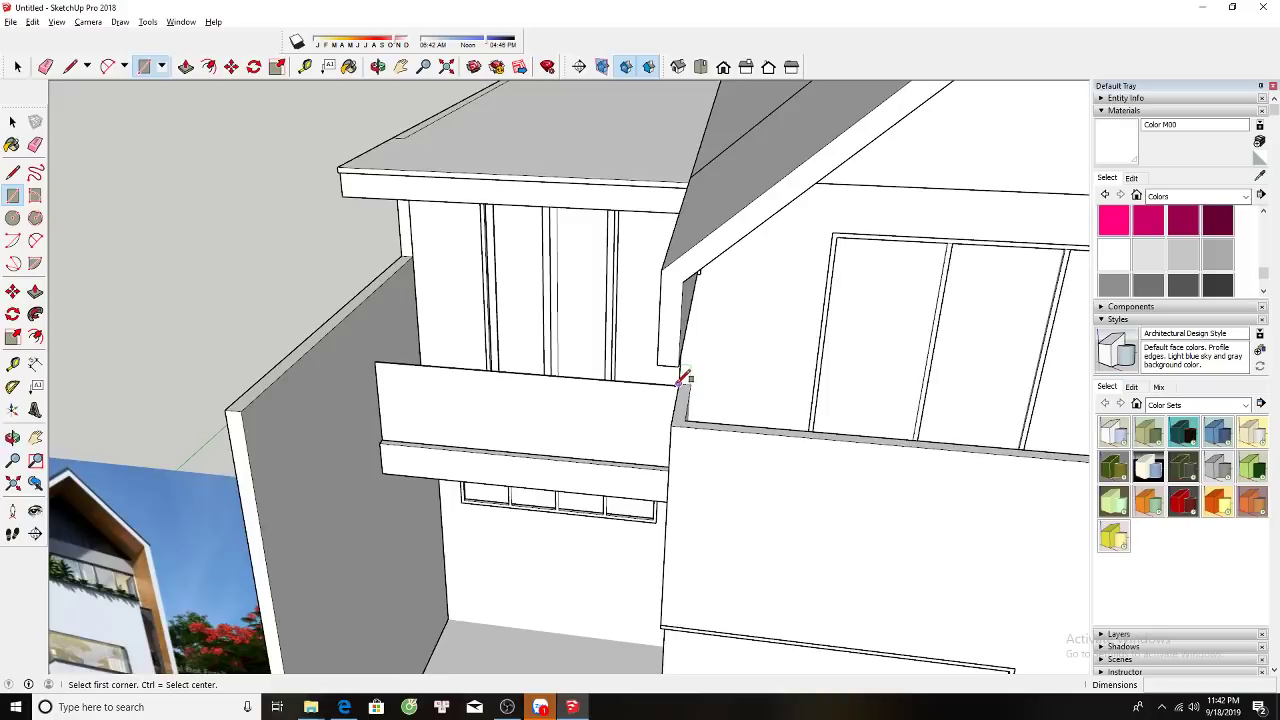
left_click(683, 378)
scroll(980, 420, "down", 3)
scroll(975, 428, "up", 3)
left_click(968, 435)
Offset the balcony wall's top face outline inward.
key("space")
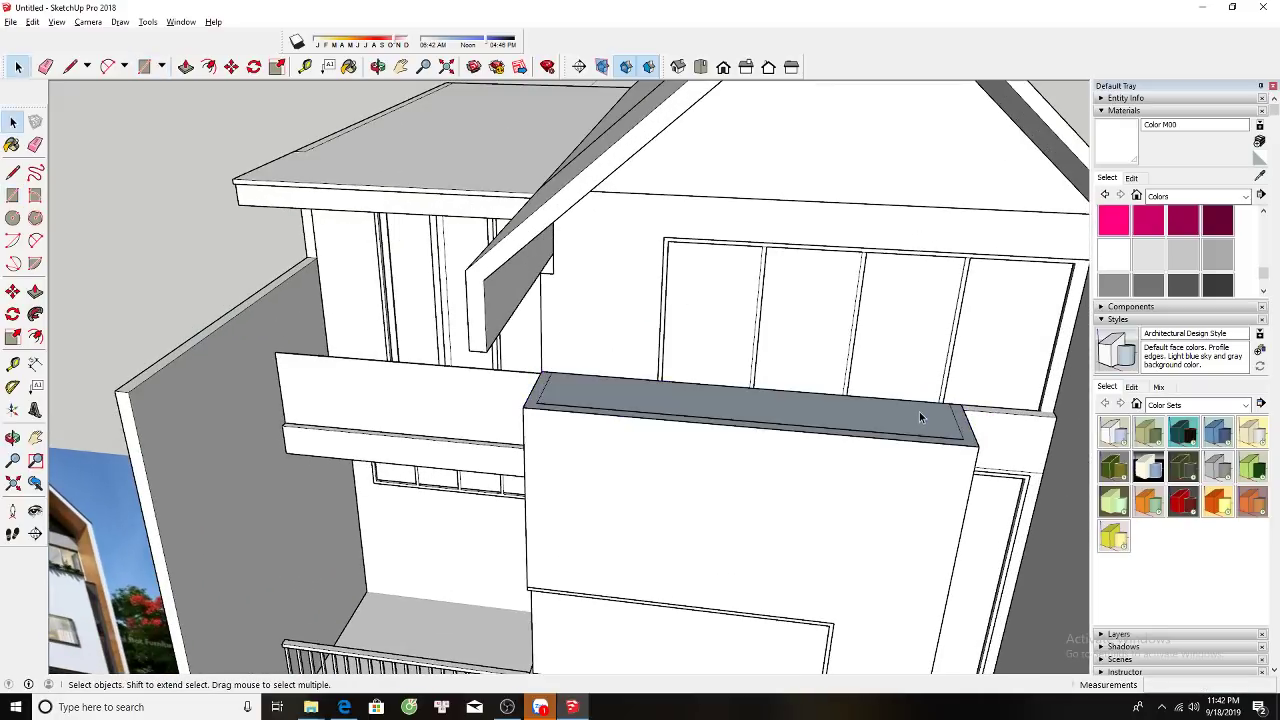
left_click(936, 417)
key("f")
scroll(960, 418, "up", 3)
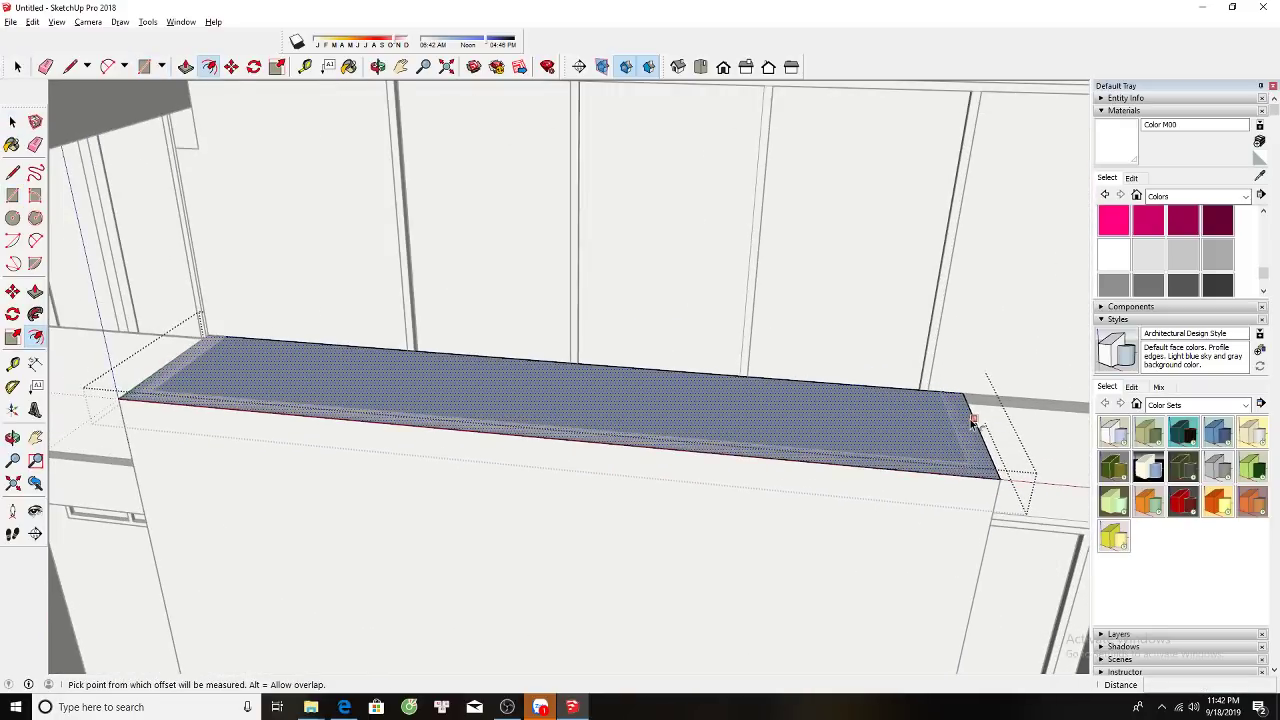
left_click(972, 422)
left_click(946, 411)
key("space")
Draw a line across the top face from end to end to split off a thin strip.
scroll(211, 347, "up", 2)
key("l")
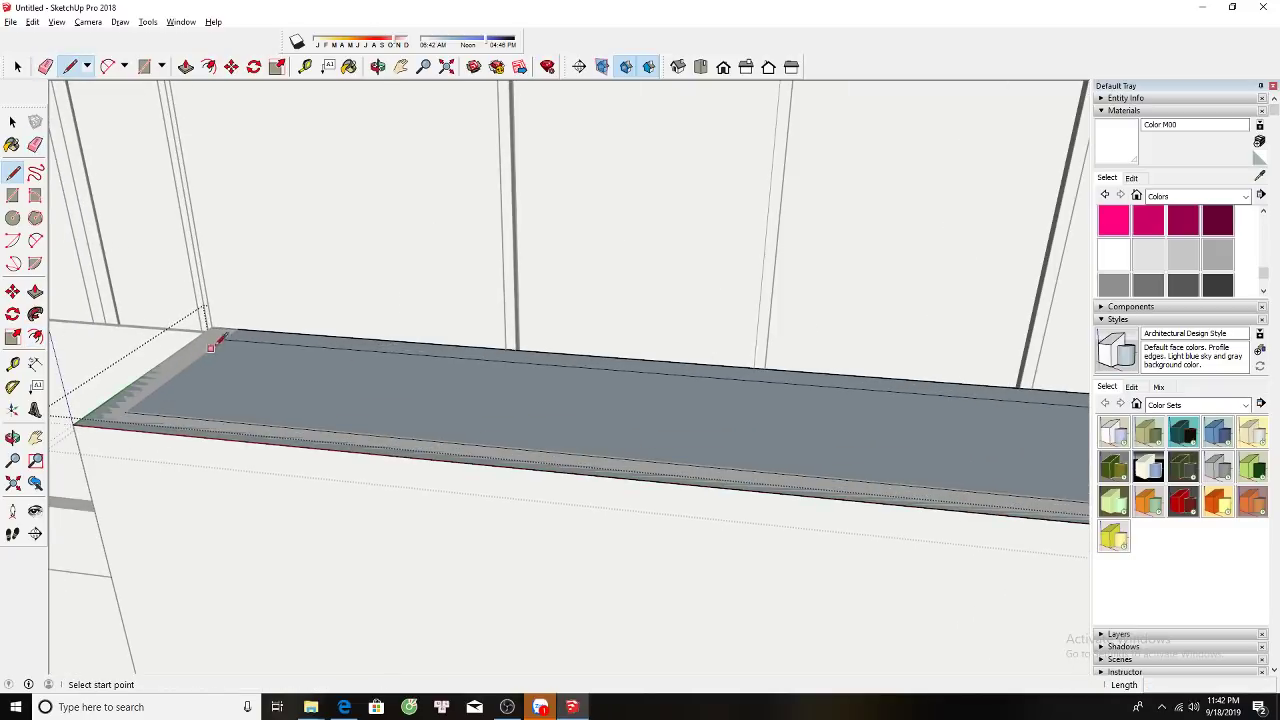
left_click(231, 337)
scroll(237, 325, "down", 3)
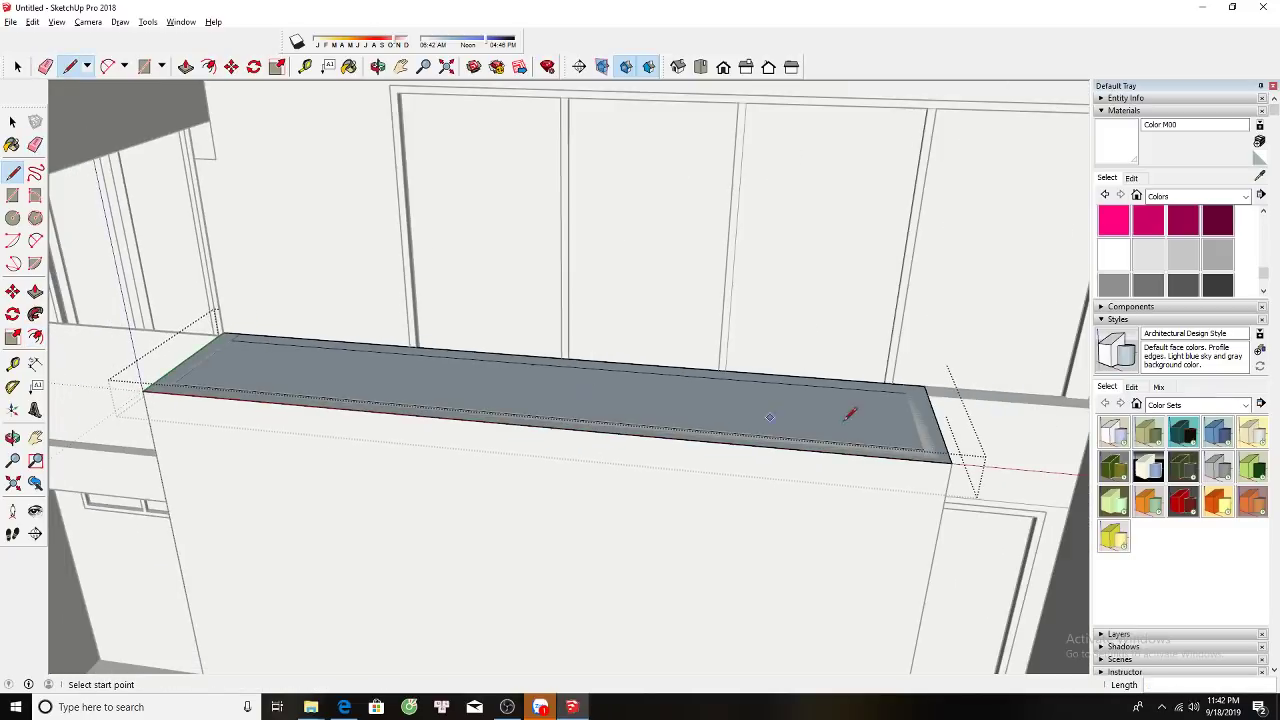
scroll(880, 382, "up", 3)
left_click(913, 385)
left_click(913, 385)
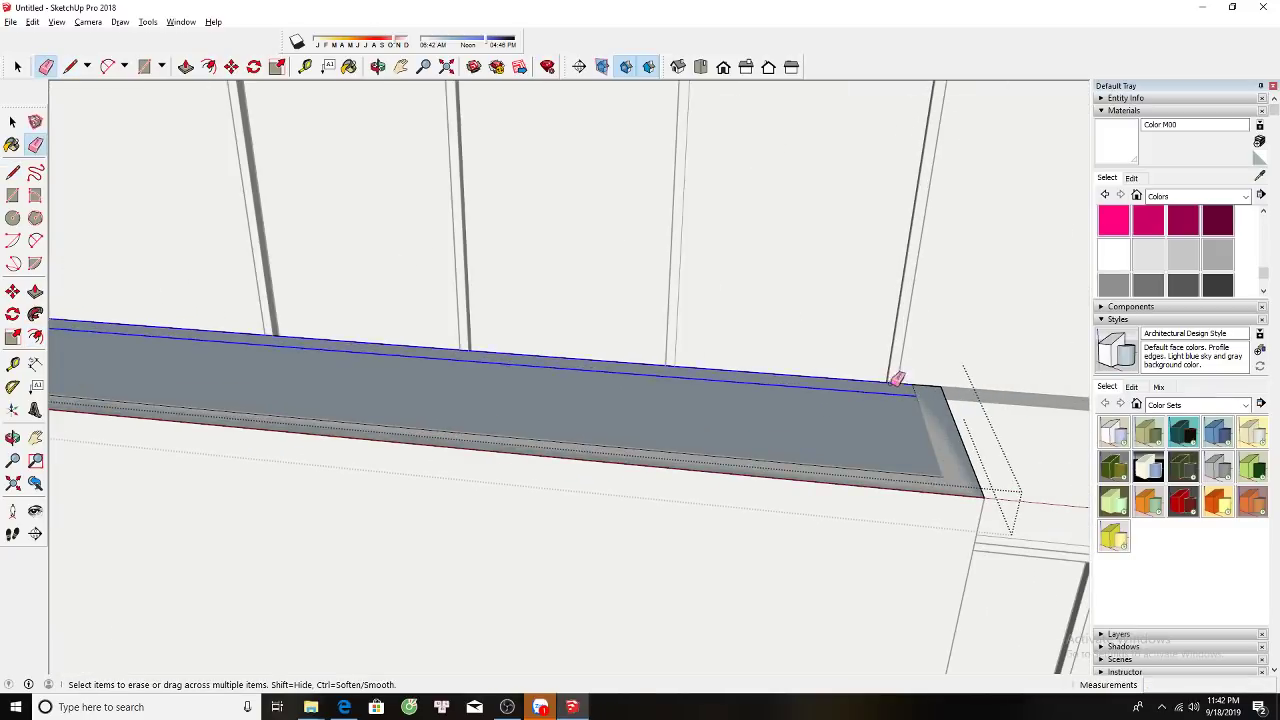
scroll(900, 390, "down", 3)
Push/Pull the thin top strip to raise a rim on the wall top.
key("space")
key("p")
left_click(928, 418)
left_click(936, 412)
scroll(936, 412, "down", 2)
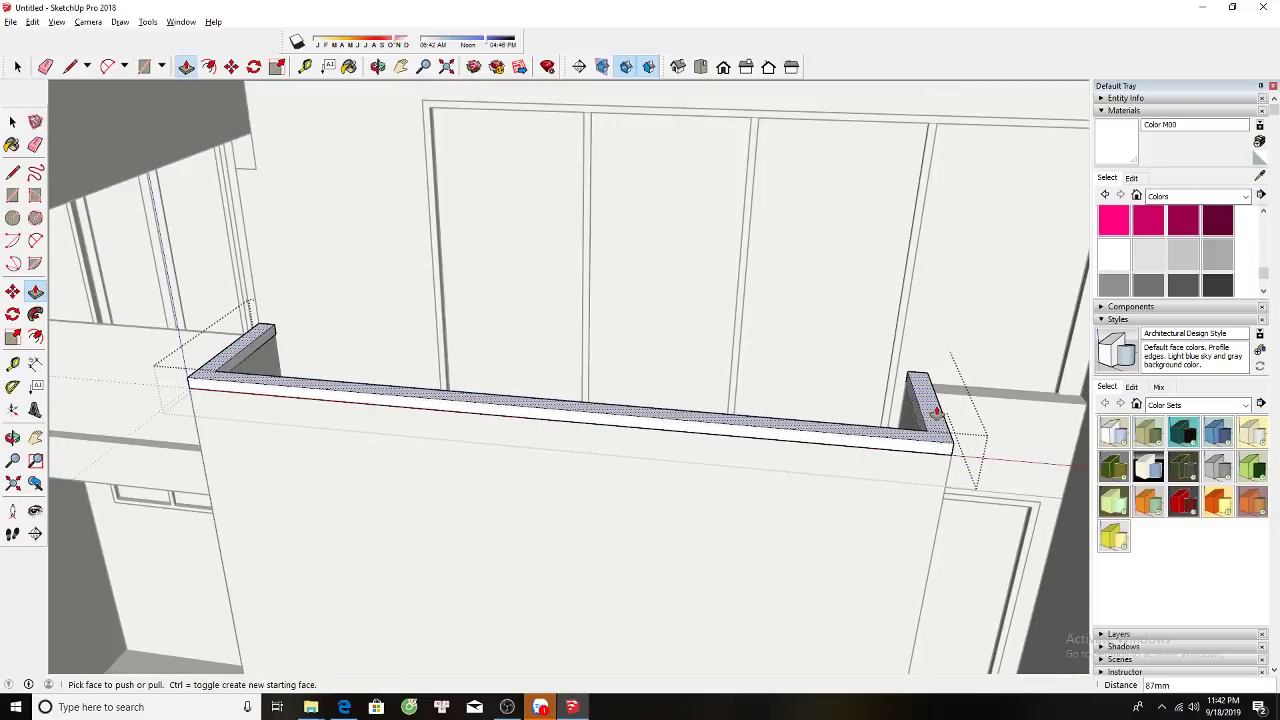
scroll(960, 380, "down", 3)
scroll(960, 380, "down", 3)
scroll(324, 516, "up", 5)
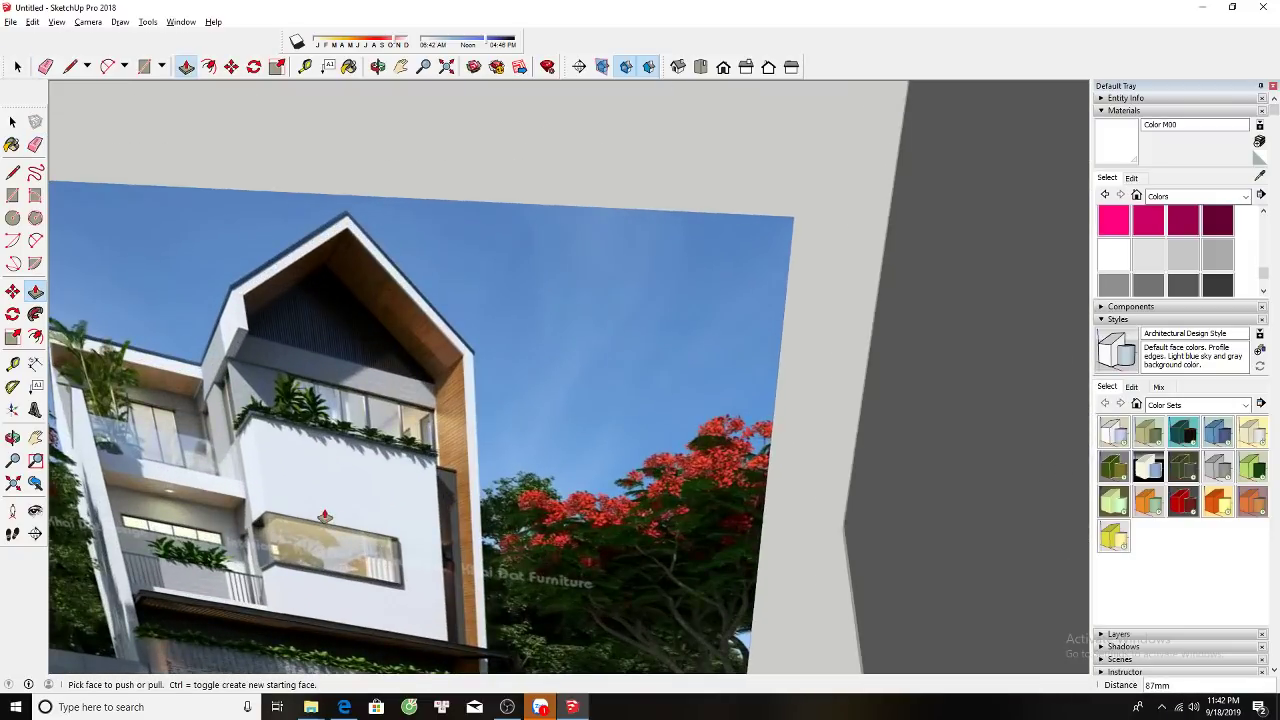
scroll(324, 516, "down", 5)
scroll(694, 343, "up", 2)
scroll(694, 374, "up", 2)
Push the ledge faces and end repeatedly, leaving a rimmed trough about 87mm deep.
left_click(692, 378)
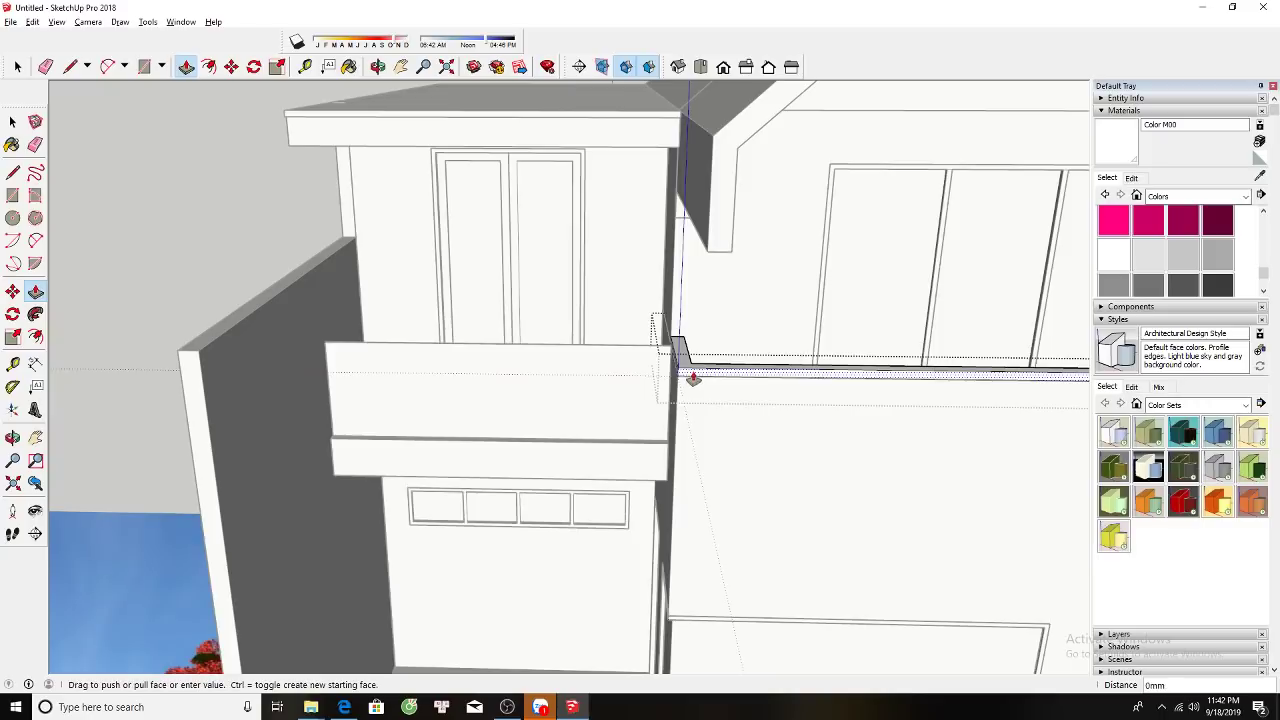
left_click(693, 375)
scroll(694, 370, "down", 2)
left_click(694, 362)
left_click(694, 366)
scroll(609, 405, "down", 2)
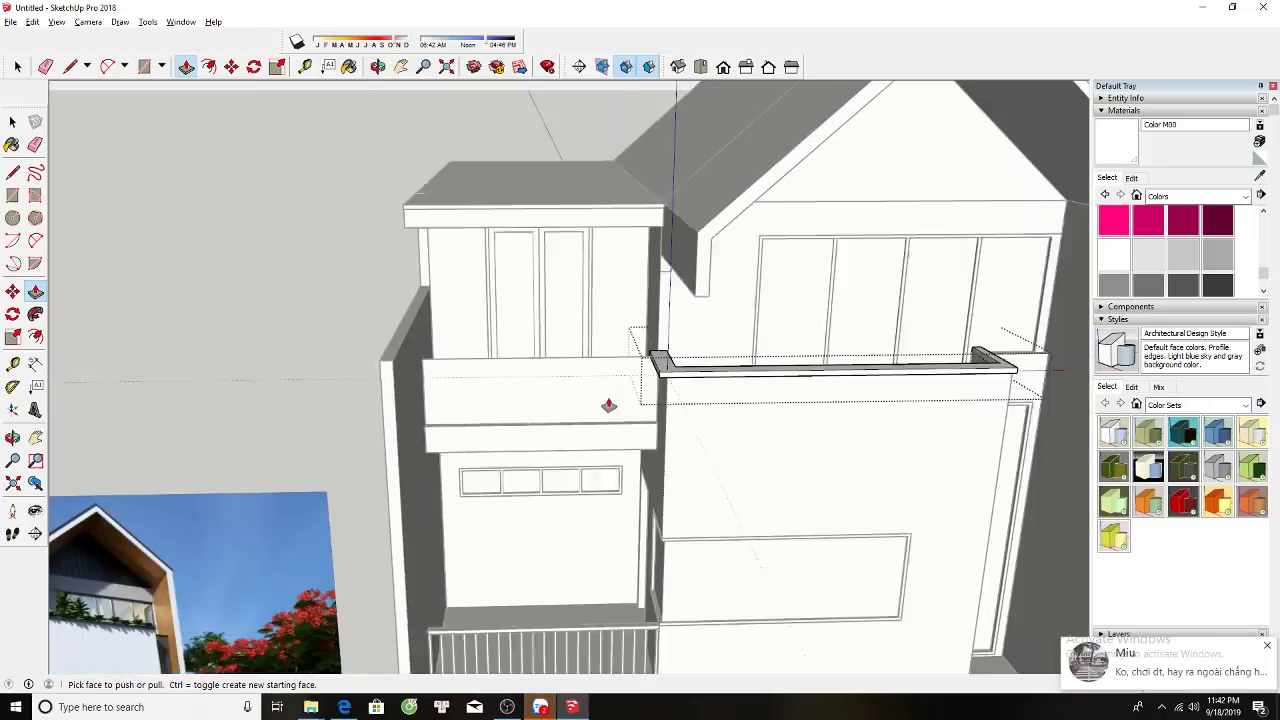
left_click(817, 377)
left_click(766, 374)
left_click(903, 394)
scroll(903, 394, "up", 2)
scroll(860, 425, "up", 3)
left_click(860, 425)
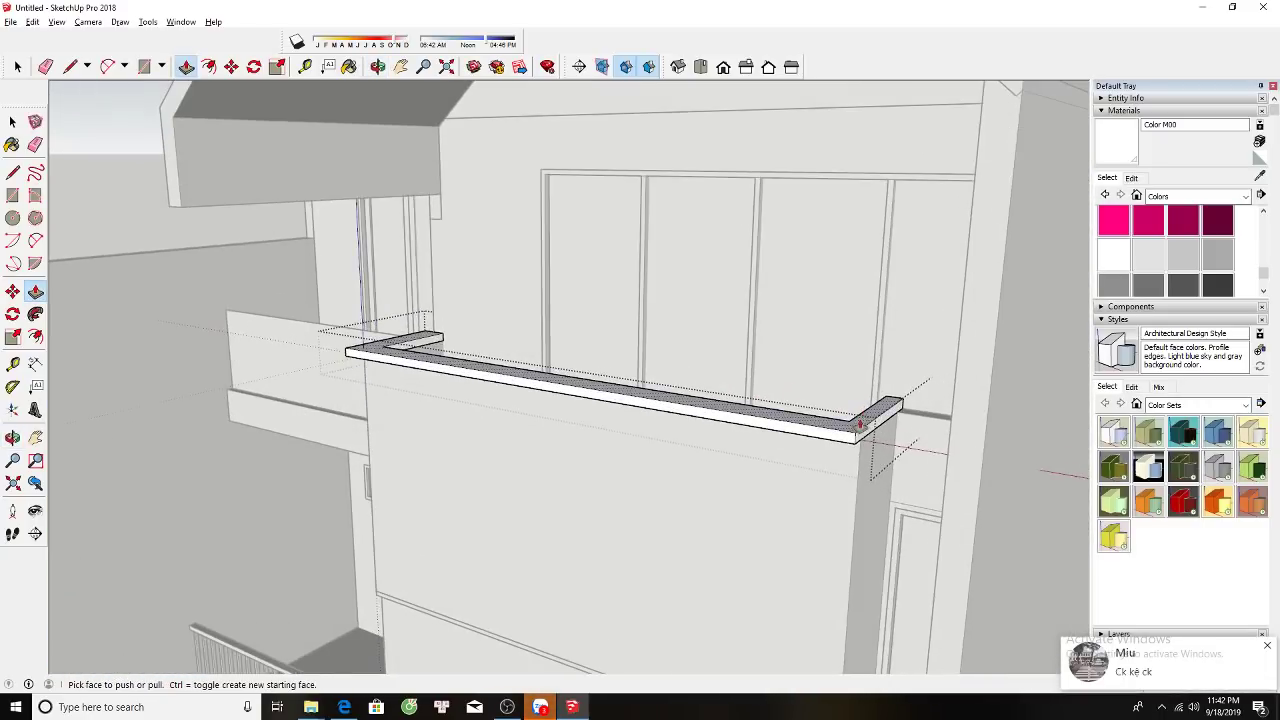
left_click(860, 425)
scroll(934, 408, "down", 3)
key("space")
scroll(840, 451, "down", 3)
scroll(776, 404, "down", 2)
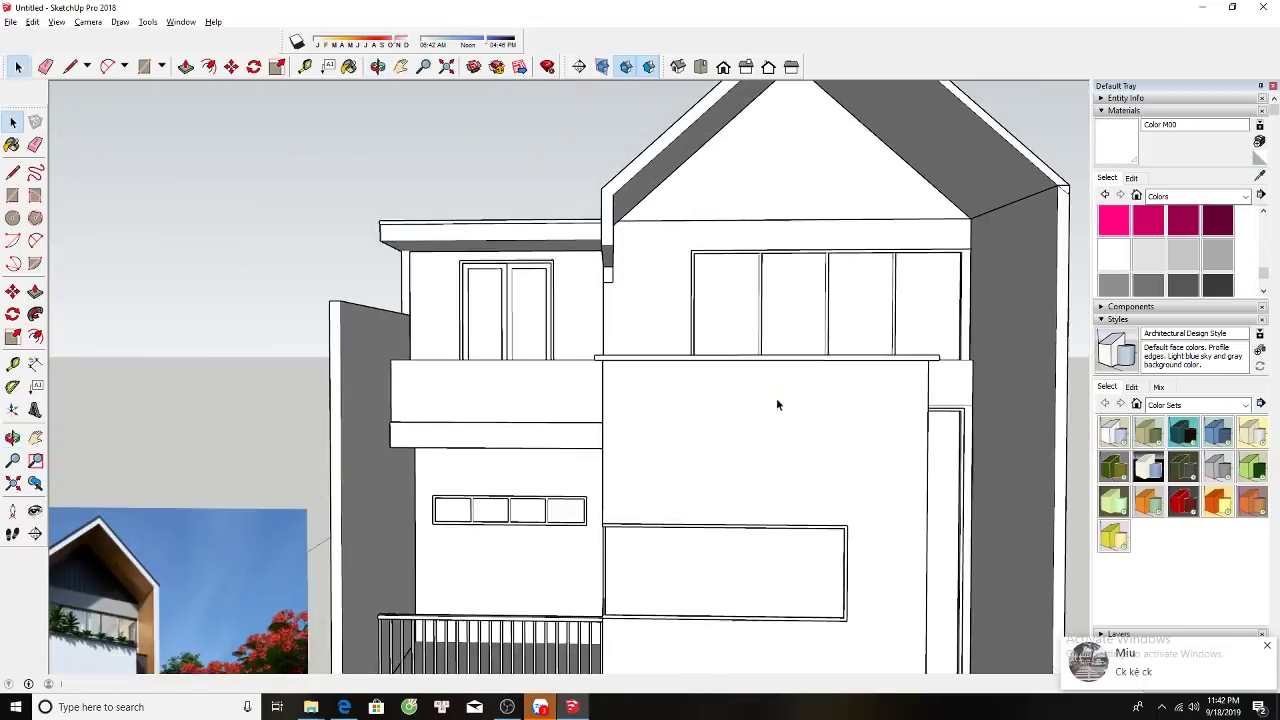
key("h")
scroll(776, 404, "down", 1)
scroll(771, 363, "up", 2)
scroll(333, 543, "up", 2)
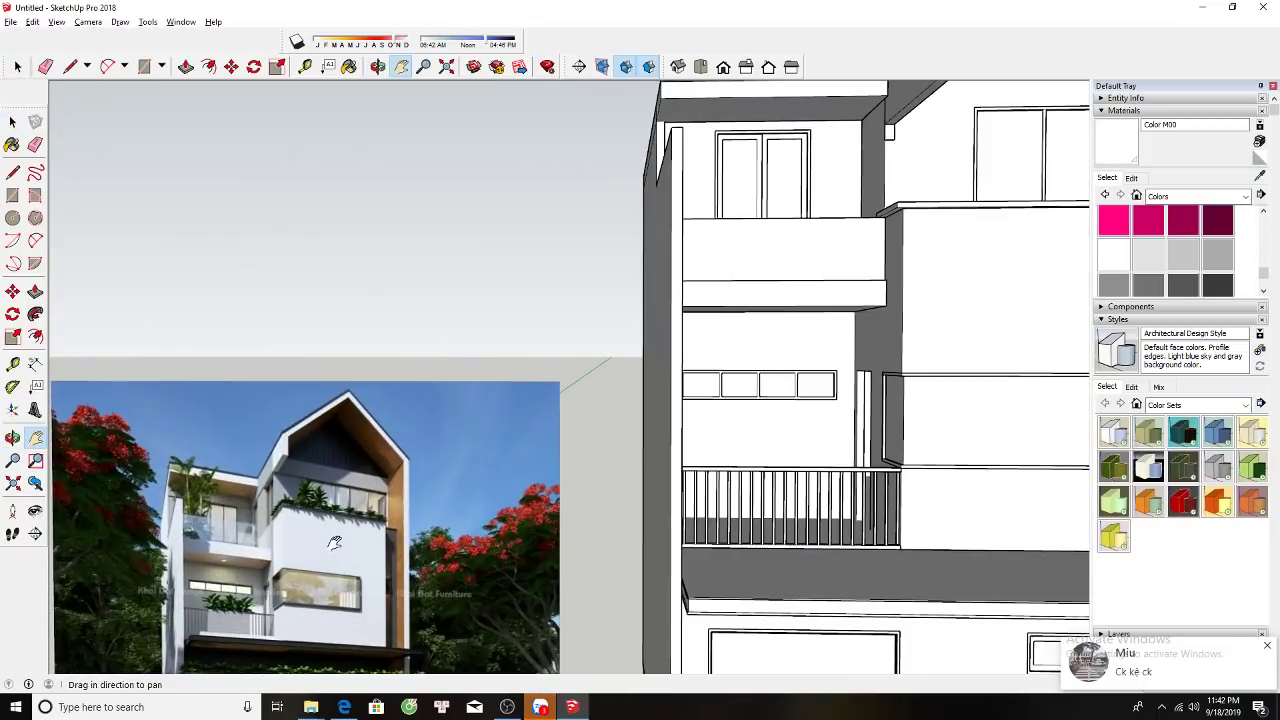
scroll(335, 543, "down", 1)
scroll(300, 525, "up", 4)
scroll(288, 517, "down", 3)
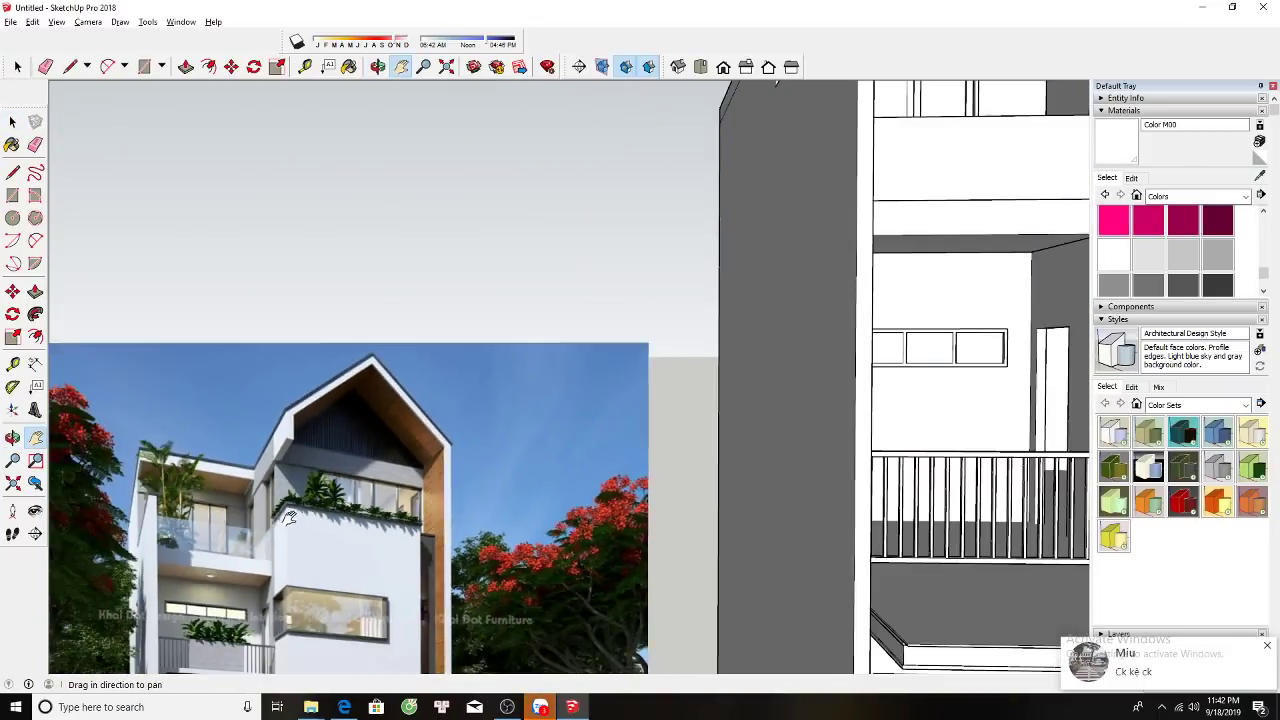
scroll(657, 380, "down", 2)
mouse_move(657, 380)
left_mouse_down()
mouse_move(620, 374)
mouse_move(710, 364)
left_mouse_up()
scroll(676, 400, "down", 1)
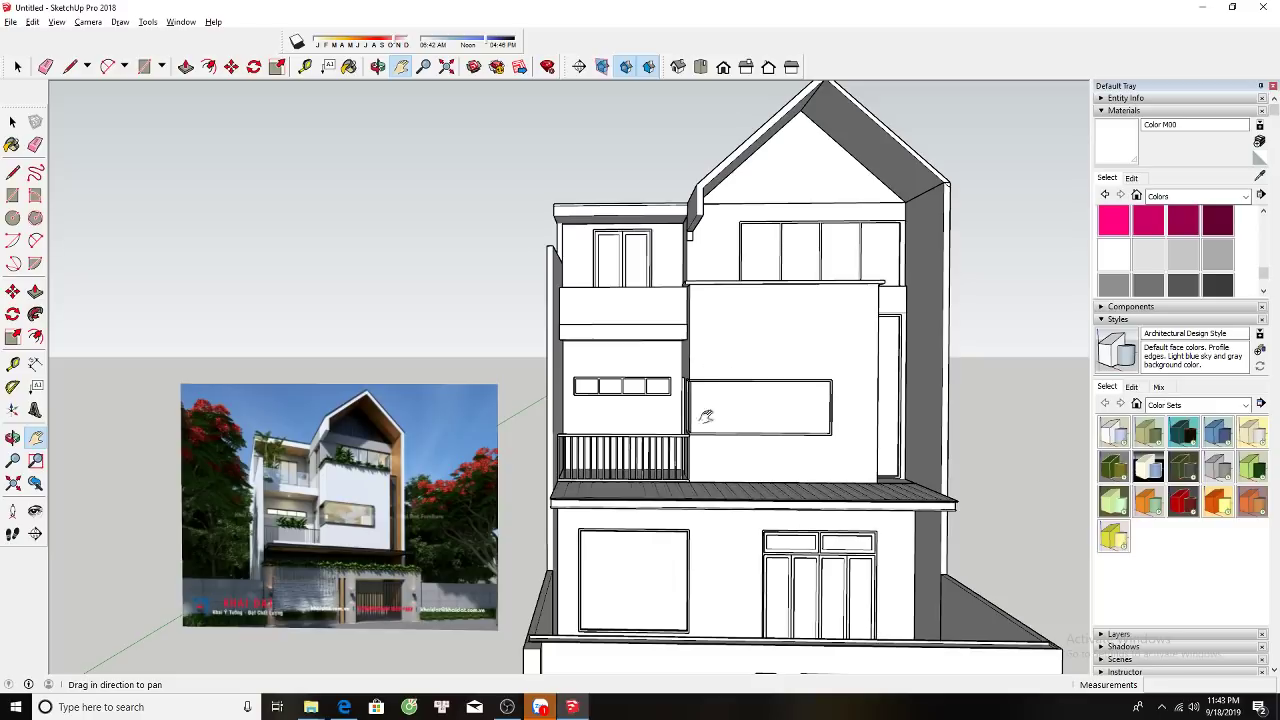
scroll(362, 518, "up", 3)
scroll(352, 479, "up", 2)
scroll(369, 483, "down", 1)
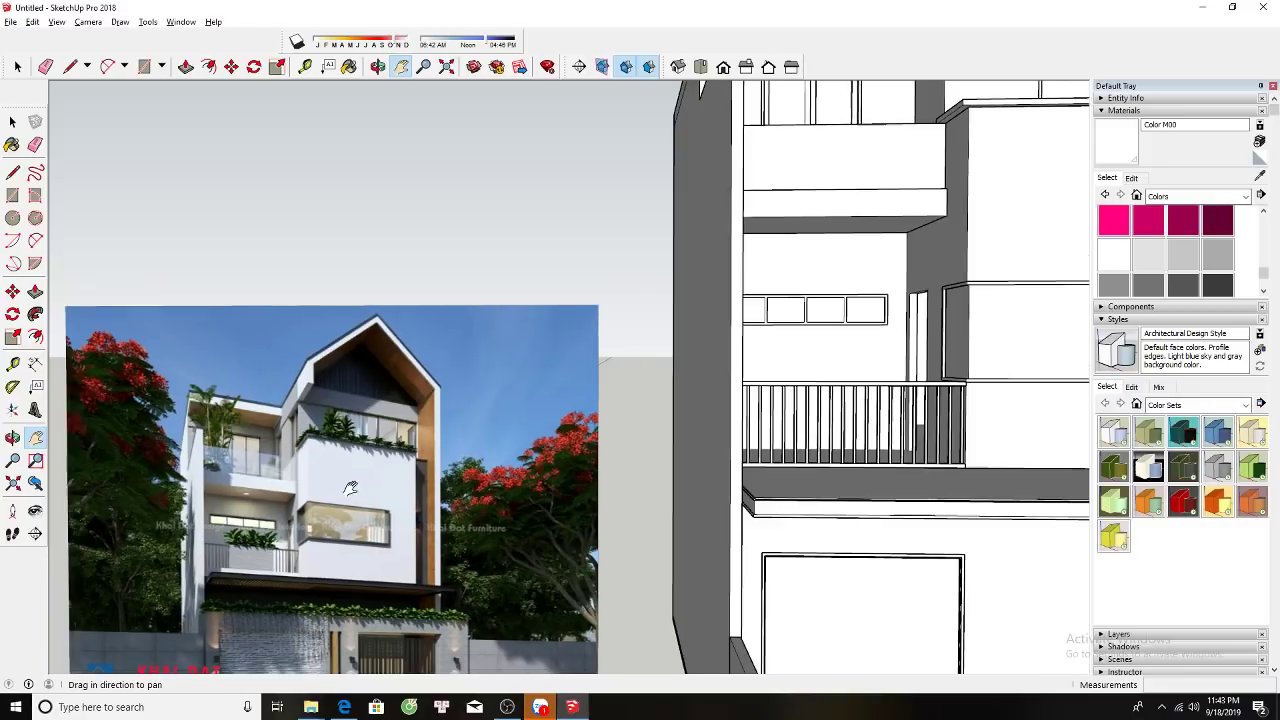
scroll(352, 488, "down", 1)
scroll(309, 484, "up", 2)
scroll(300, 470, "up", 1)
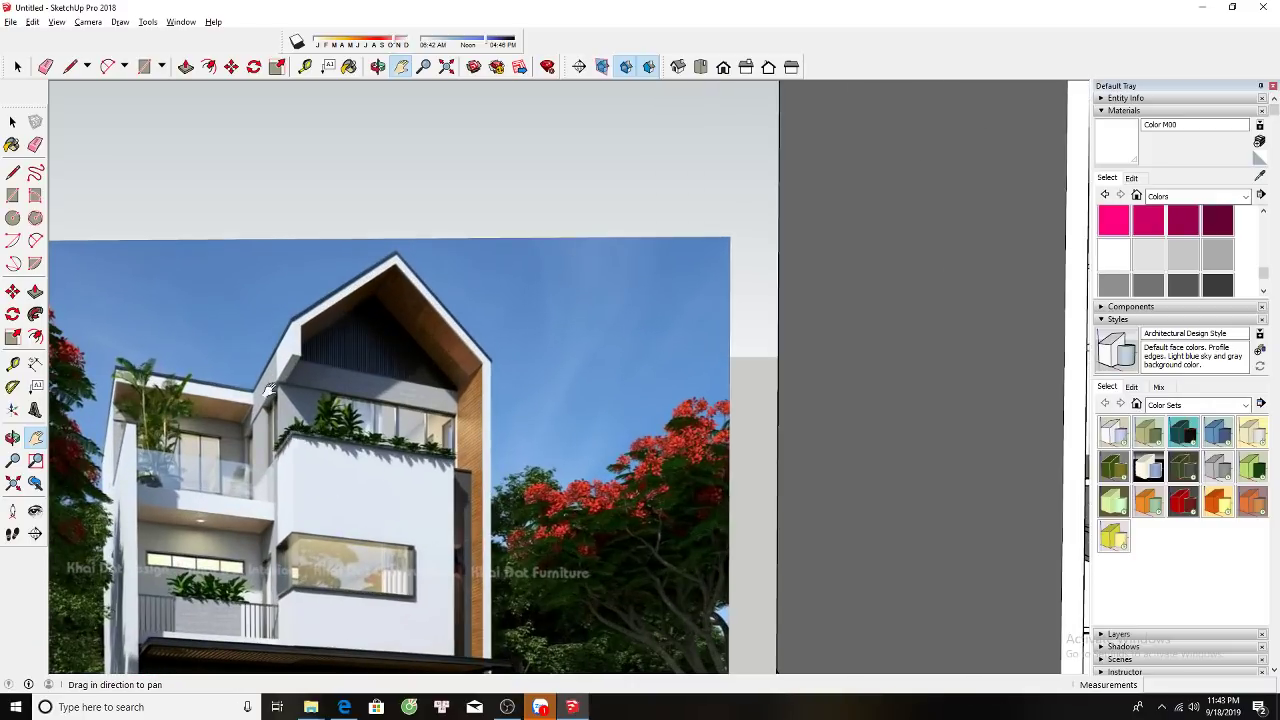
scroll(294, 425, "up", 2)
scroll(300, 395, "up", 1)
scroll(295, 410, "up", 1)
scroll(295, 410, "down", 3)
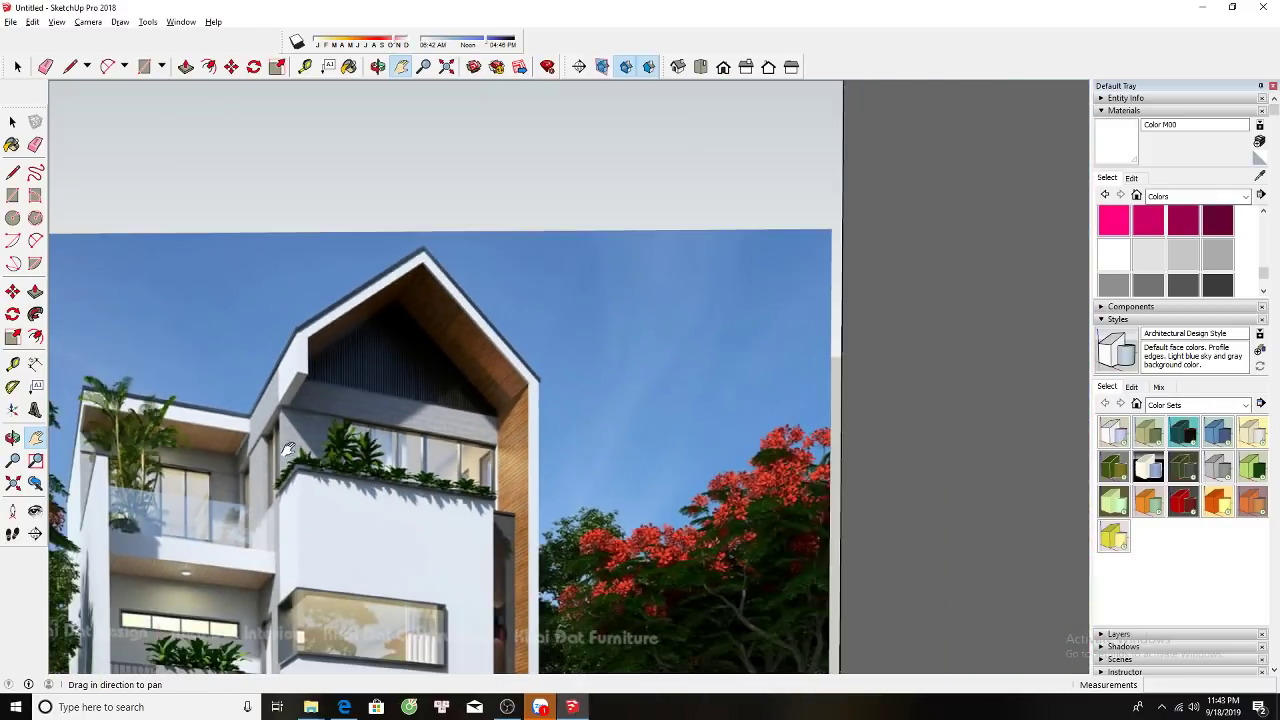
scroll(300, 431, "up", 4)
scroll(294, 440, "down", 3)
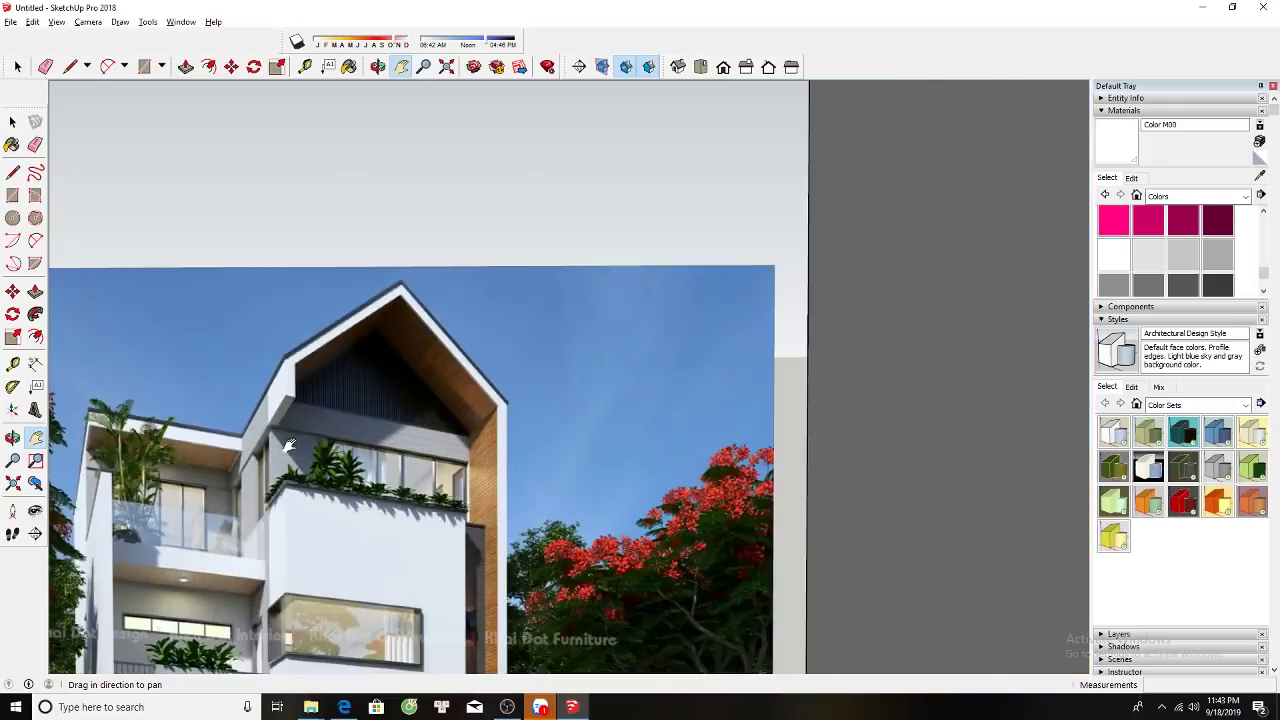
scroll(294, 440, "down", 2)
Select the upper gable wall face and orbit around the building to inspect it.
key("space")
scroll(679, 225, "up", 2)
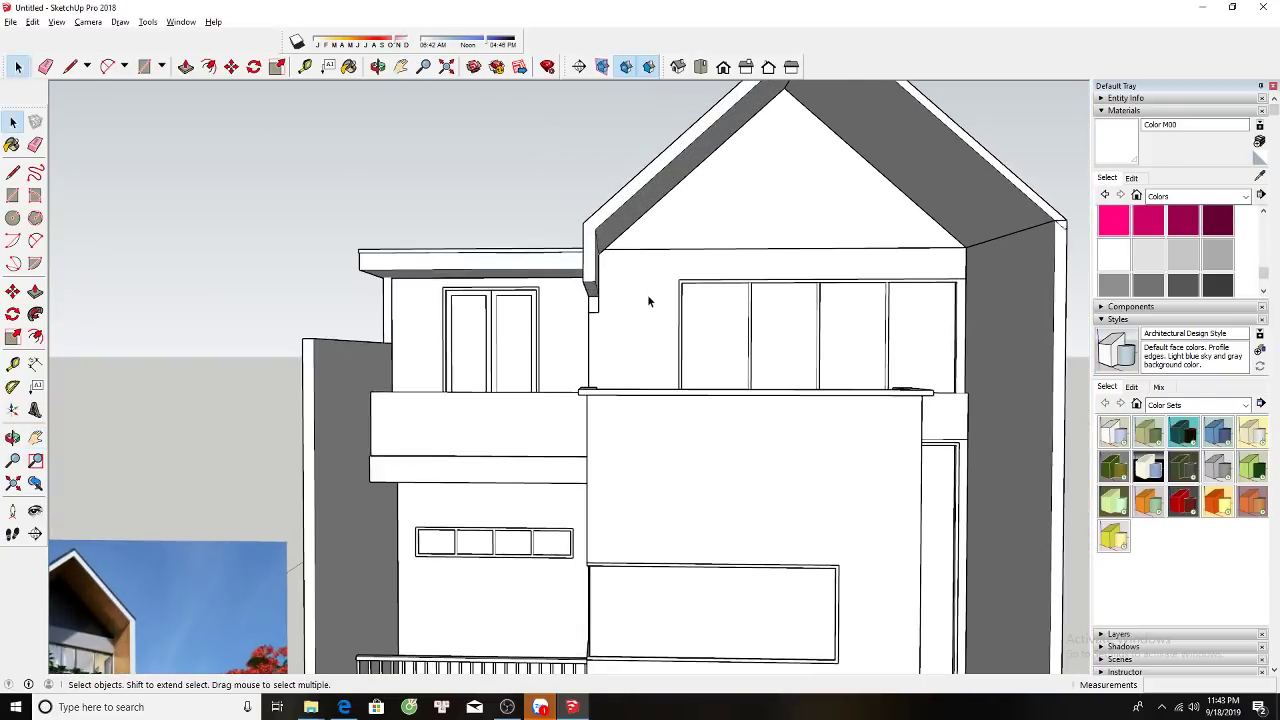
left_click(652, 297)
scroll(663, 286, "down", 3)
scroll(216, 538, "up", 3)
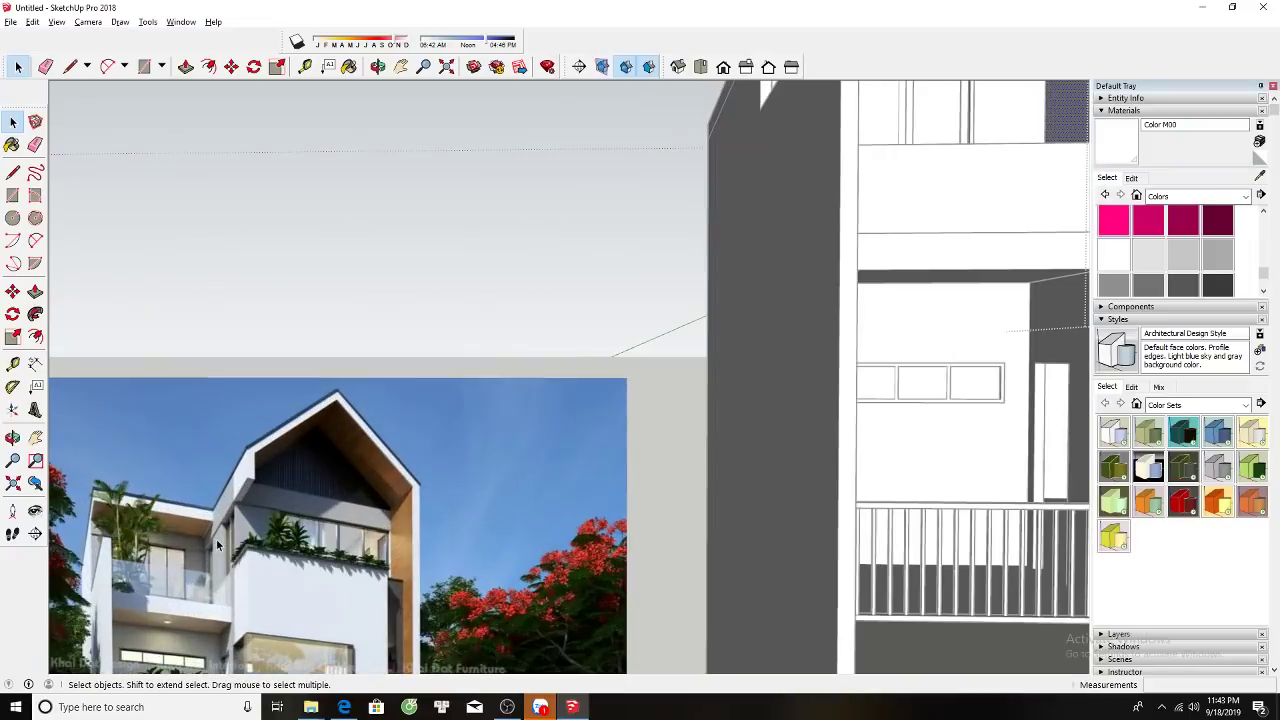
scroll(526, 400, "down", 3)
scroll(697, 281, "up", 1)
scroll(697, 281, "up", 2)
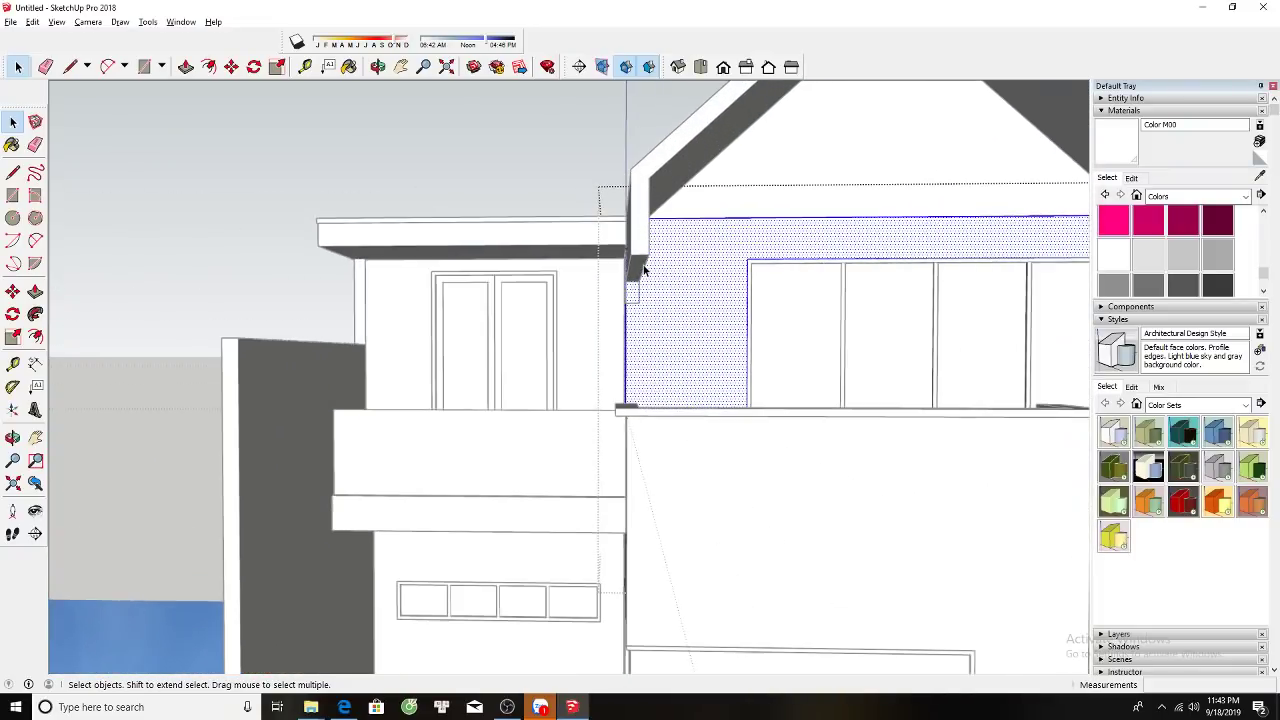
key("p")
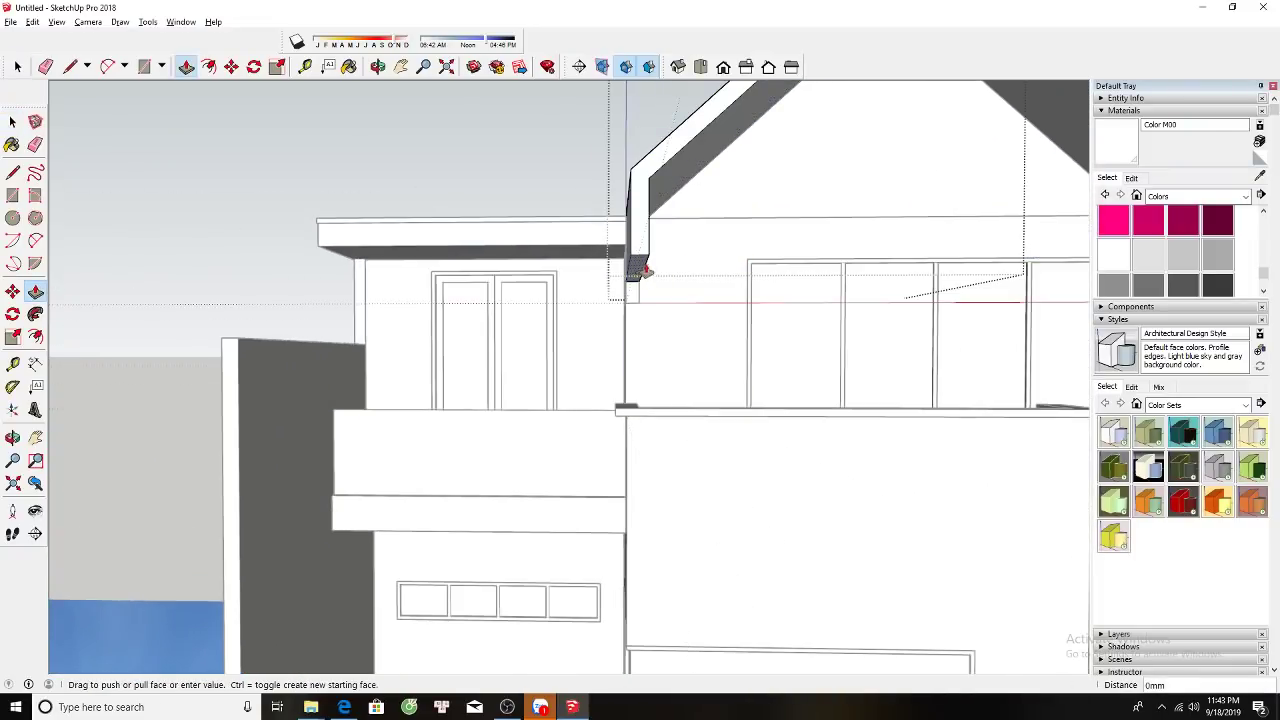
middle_click_drag(686, 286, 655, 322)
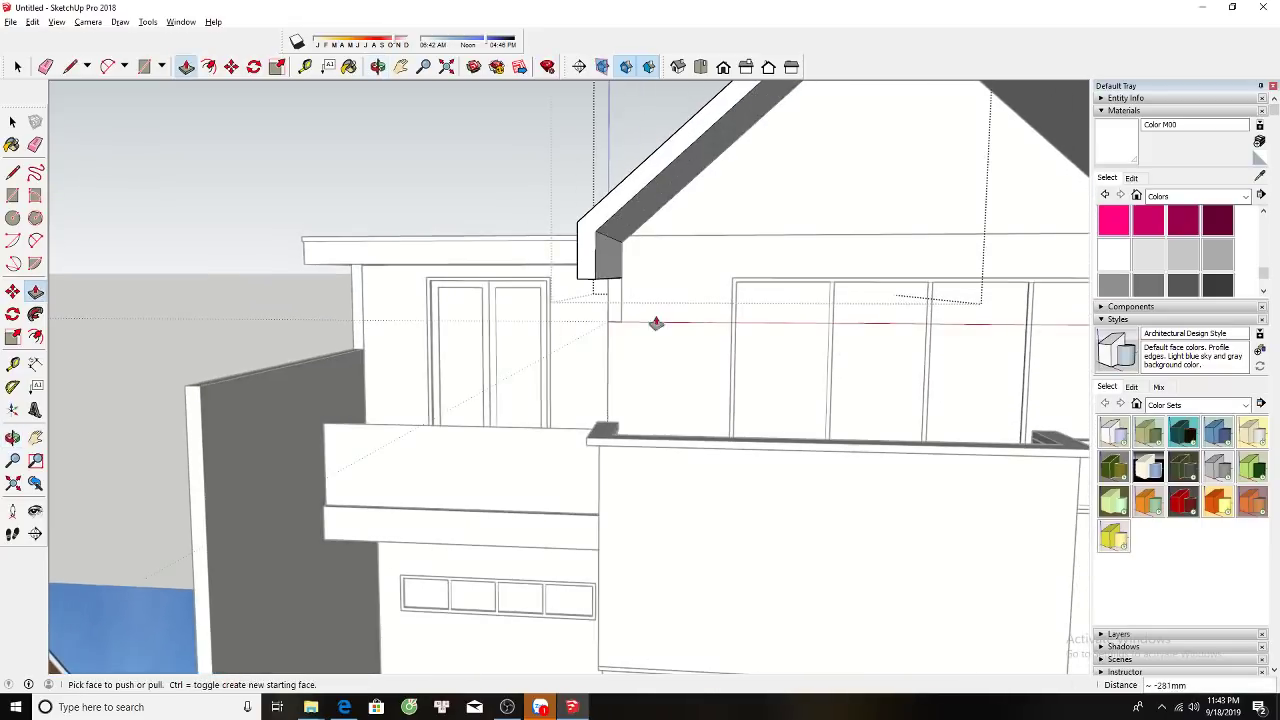
scroll(655, 322, "up", 2)
key("space")
Push the wall face beside the gable inward about 26mm, just below the eave.
key("l")
middle_click_drag(720, 266, 588, 265)
key("p")
middle_click_drag(689, 383, 777, 380)
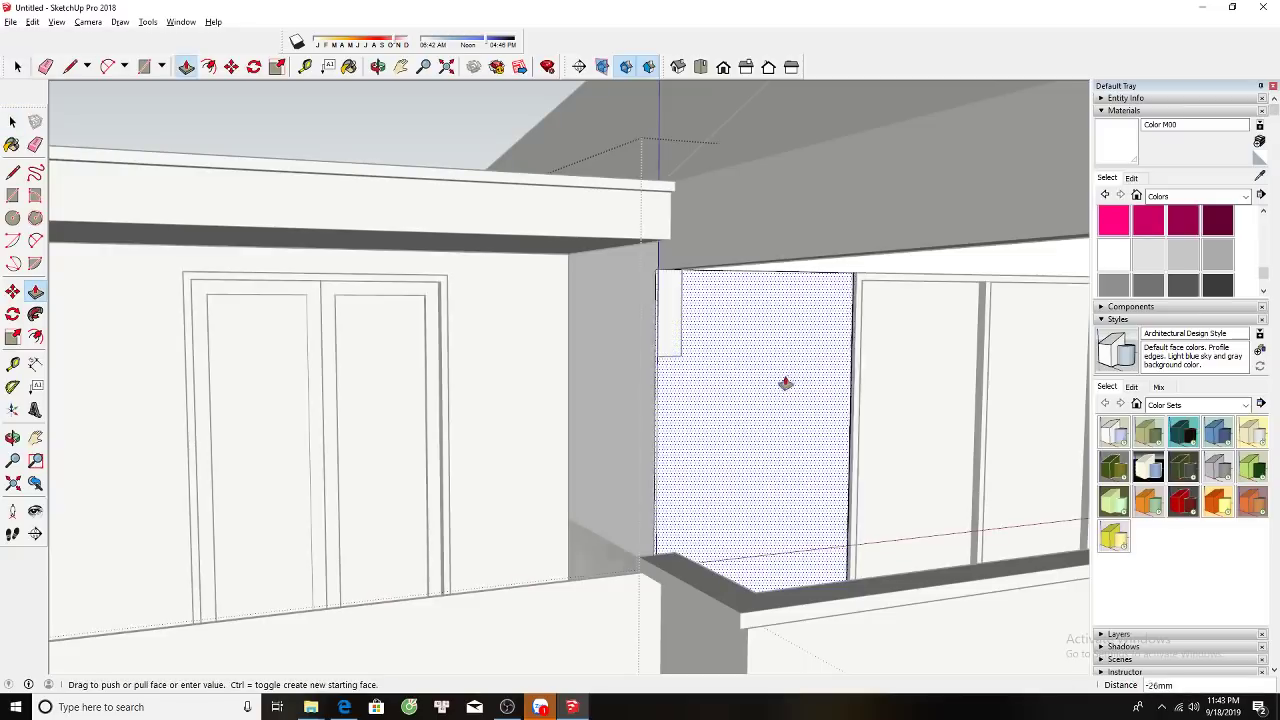
left_click(777, 380)
key("space")
scroll(635, 343, "down", 5)
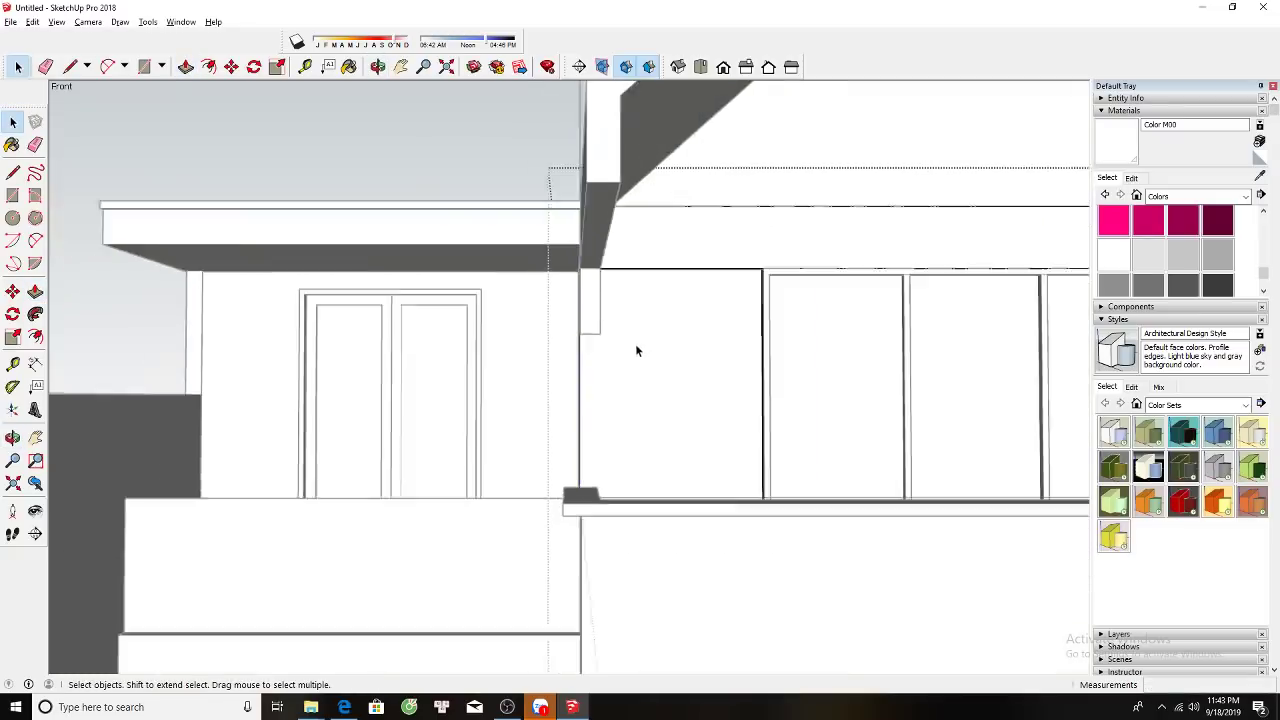
mouse_move(635, 343)
middle_mouse_down()
mouse_move(634, 371)
mouse_move(621, 360)
middle_mouse_up()
scroll(634, 371, "down", 2)
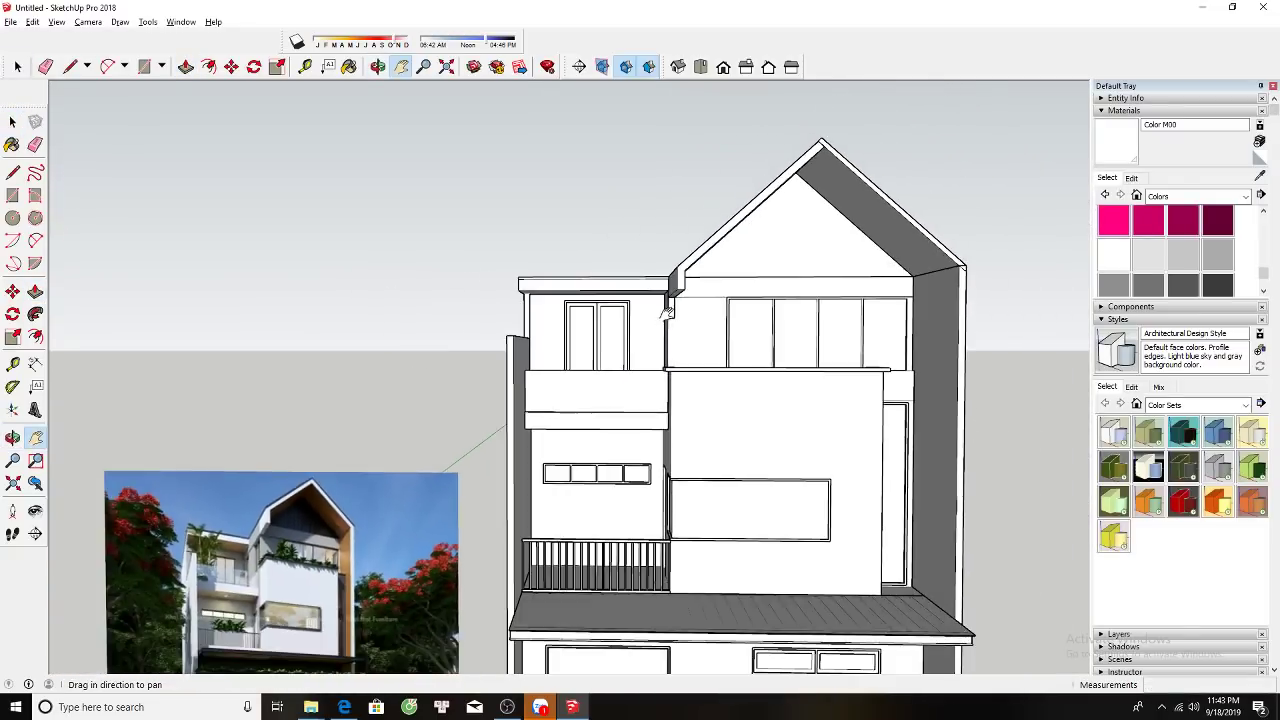
Select the narrow face beside the gable corner and orbit to a lower angle.
key("space")
scroll(621, 360, "up", 5)
left_click(673, 316)
scroll(673, 323, "up", 2)
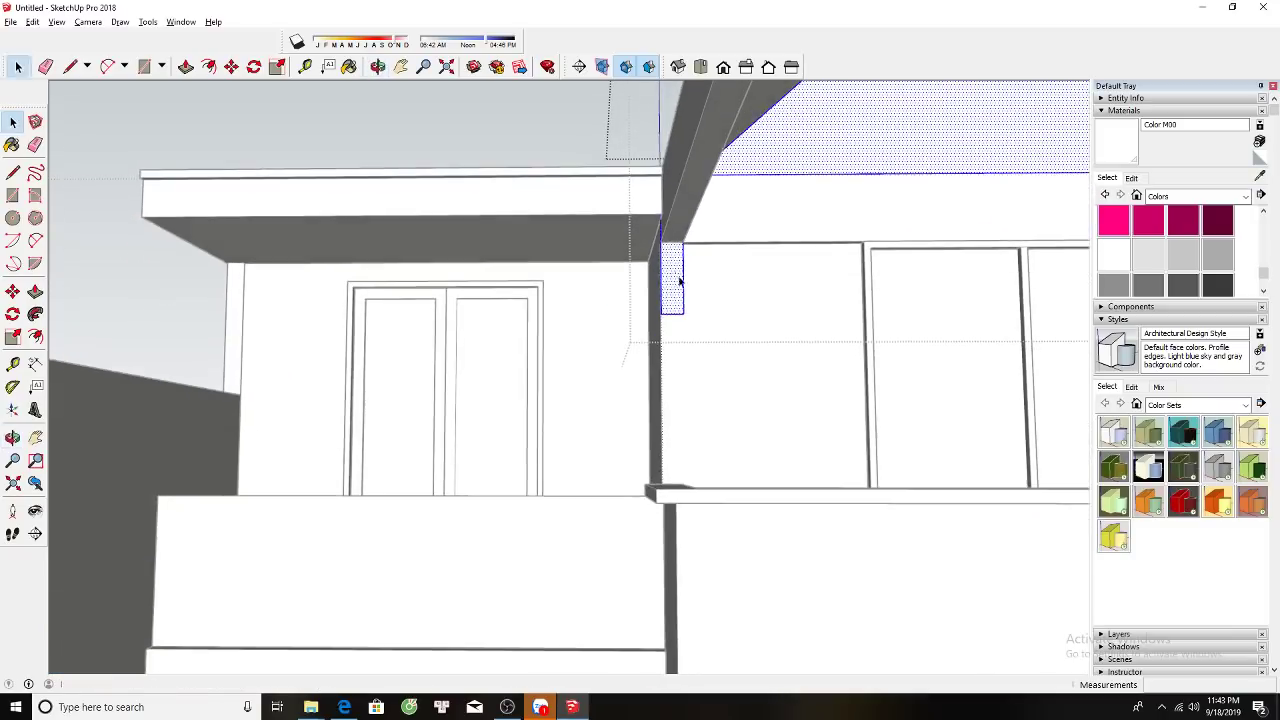
key("p")
mouse_move(666, 323)
middle_mouse_down()
mouse_move(737, 277)
mouse_move(683, 307)
middle_mouse_up()
key("space")
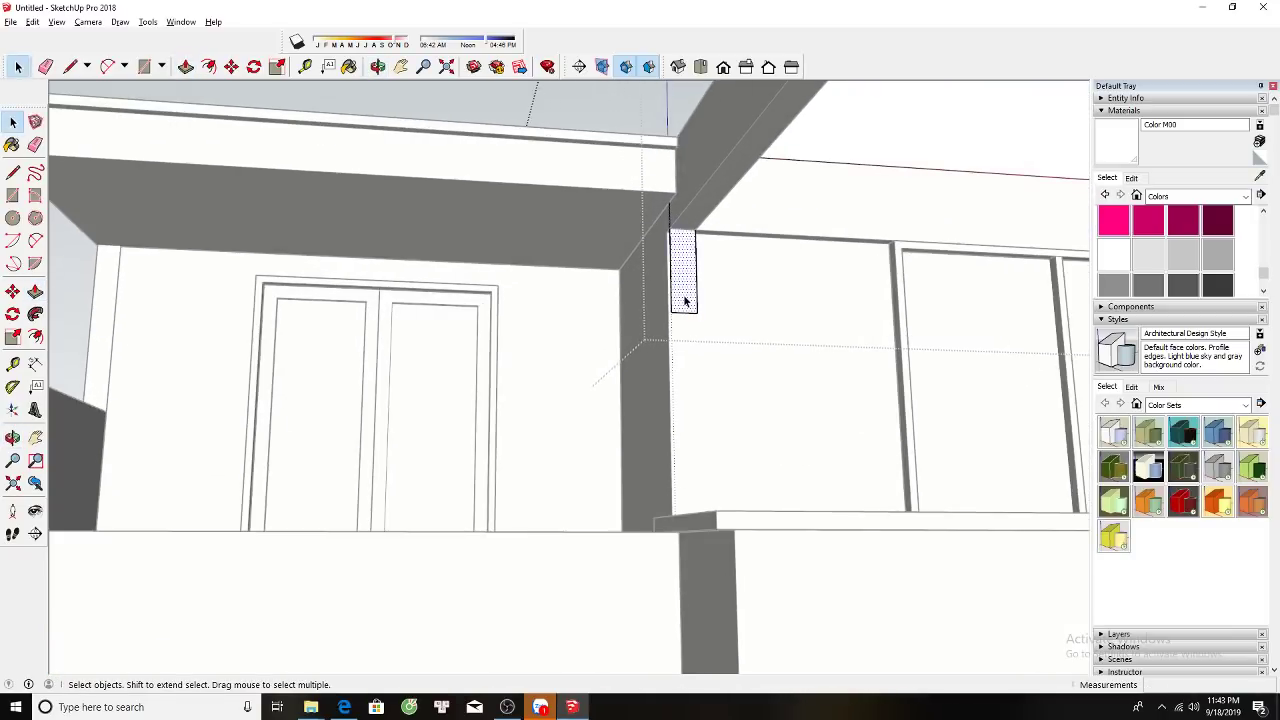
Move the small corner rectangle straight up along the blue axis to its raised position.
scroll(680, 323, "down", 4)
scroll(611, 371, "down", 1)
scroll(655, 325, "up", 2)
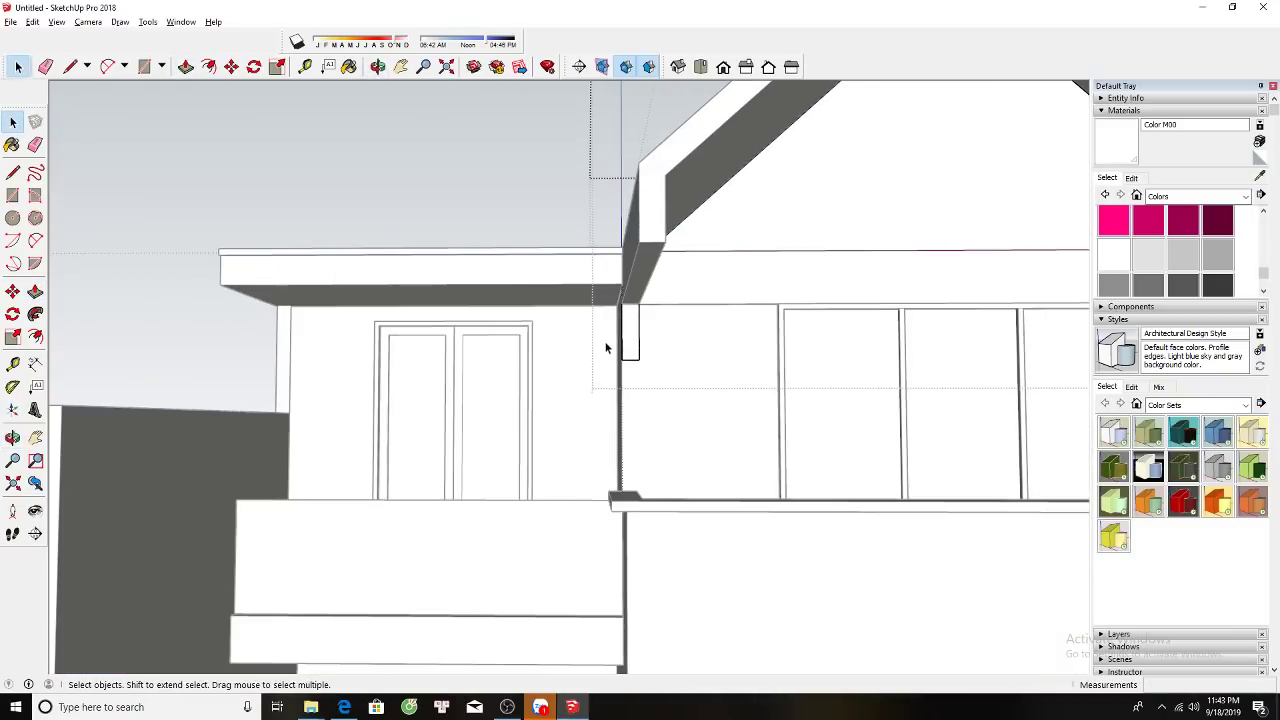
key("m")
left_click(637, 357)
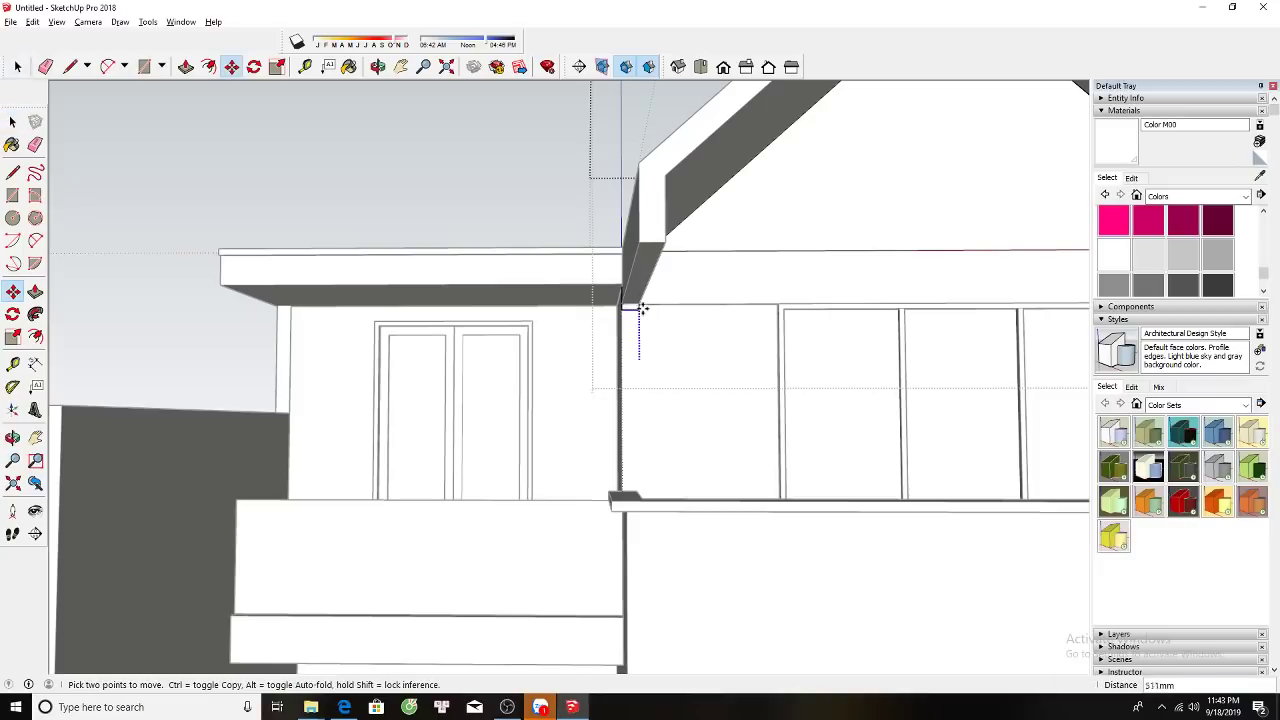
left_click(638, 302)
key("space")
scroll(637, 391, "down", 3)
scroll(646, 409, "down", 2)
scroll(686, 400, "down", 2)
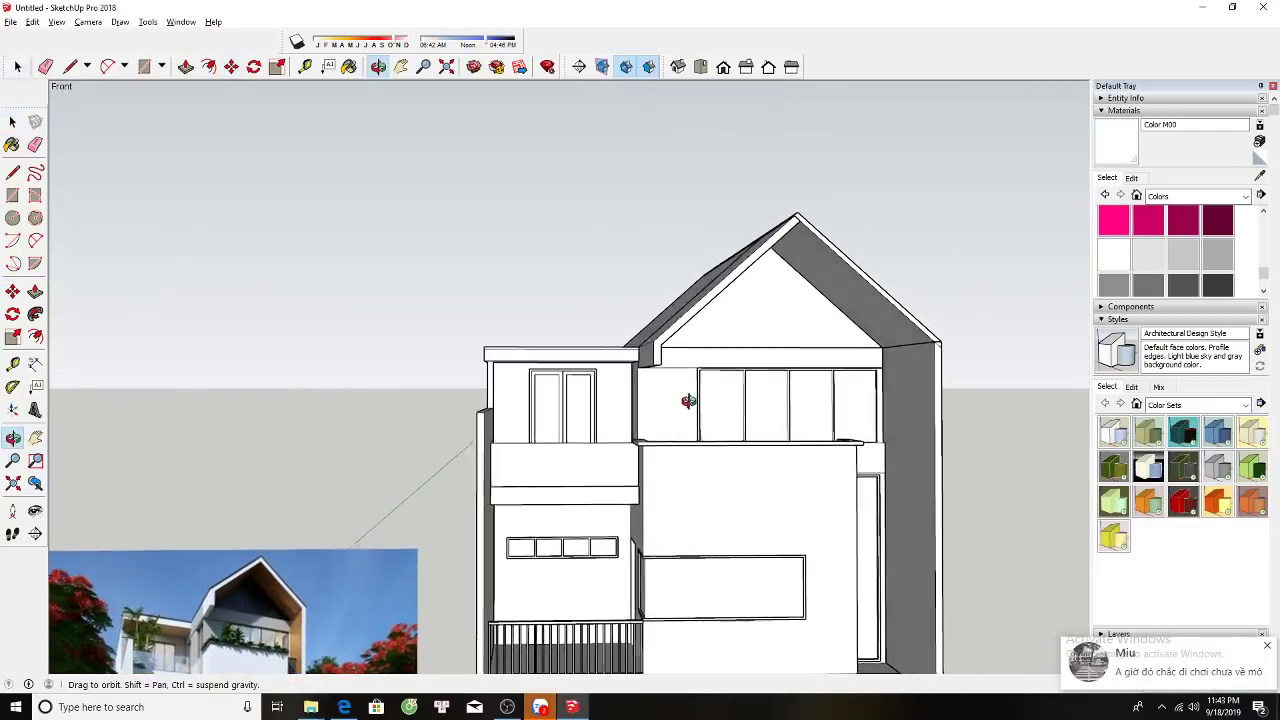
scroll(614, 386, "down", 2)
scroll(614, 386, "up", 3)
mouse_move(557, 329)
middle_mouse_down()
mouse_move(594, 383)
mouse_move(679, 392)
middle_mouse_up()
scroll(594, 383, "down", 3)
scroll(594, 447, "up", 2)
scroll(650, 400, "up", 3)
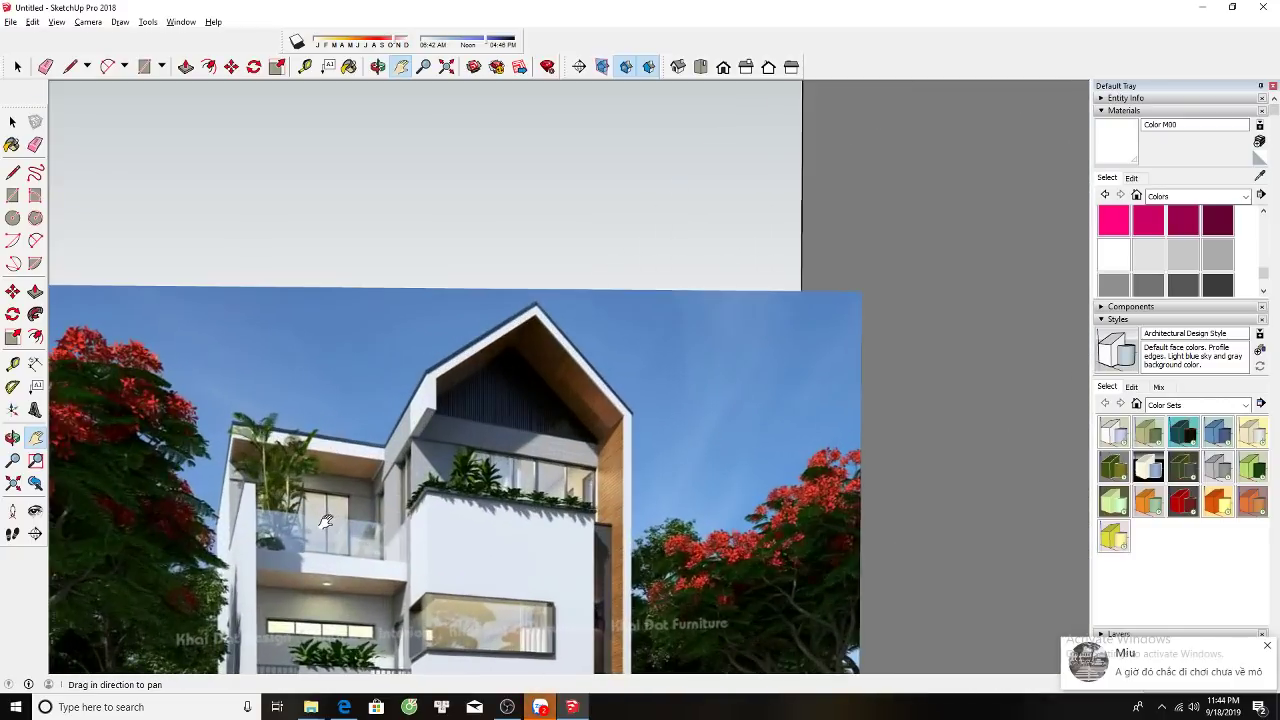
scroll(748, 417, "down", 2)
scroll(739, 440, "down", 1)
mouse_move(739, 440)
middle_mouse_down()
mouse_move(757, 540)
mouse_move(786, 492)
middle_mouse_up()
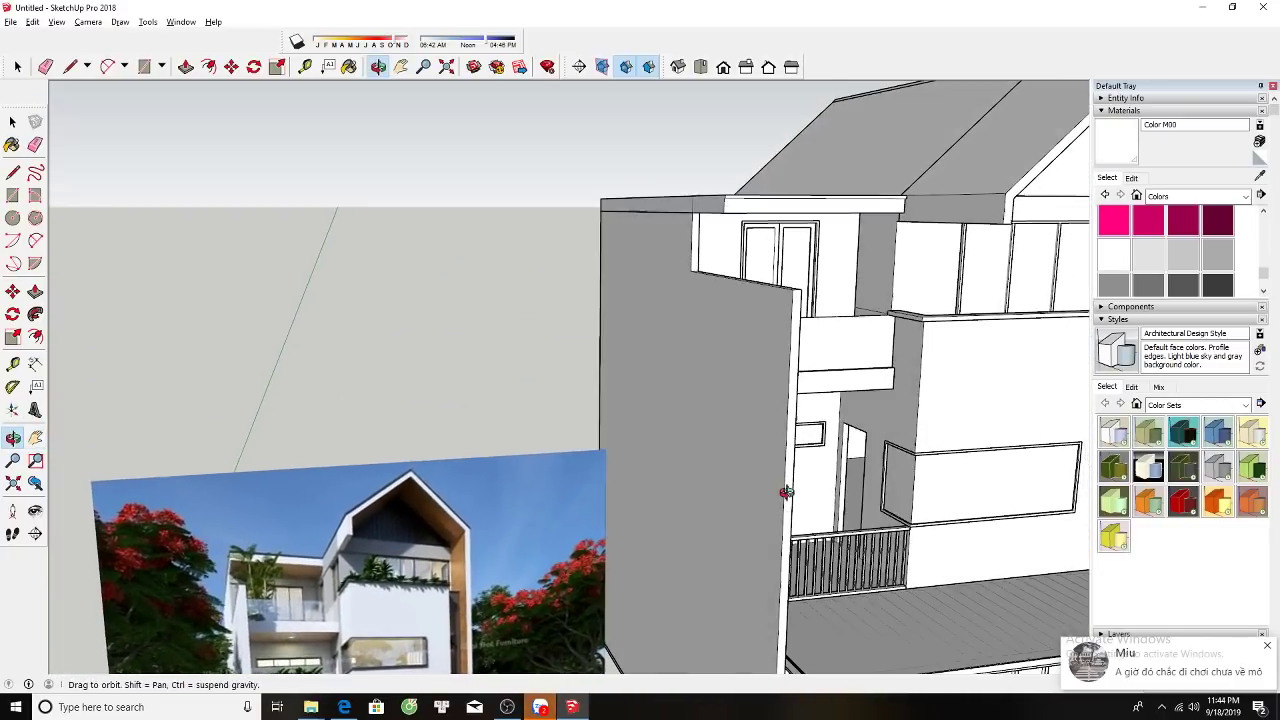
scroll(872, 312, "up", 1)
mouse_move(872, 312)
middle_mouse_down()
mouse_move(882, 317)
mouse_move(812, 272)
middle_mouse_up()
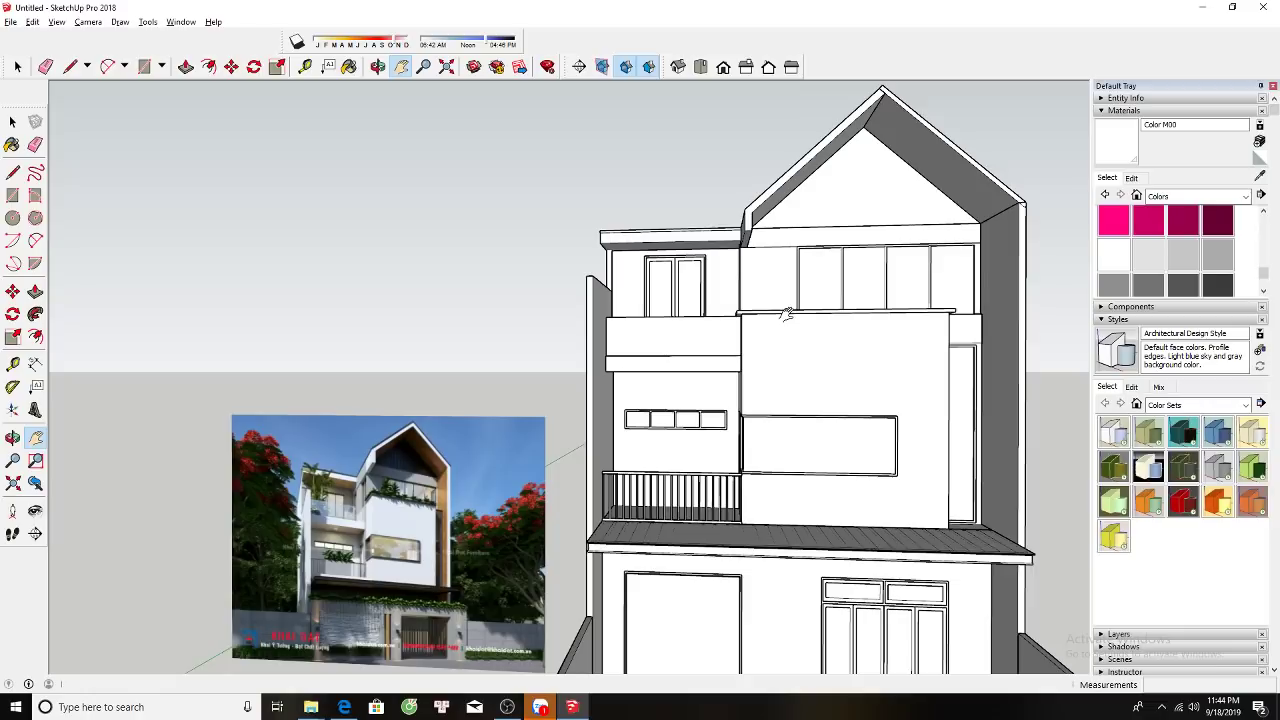
mouse_move(311, 707)
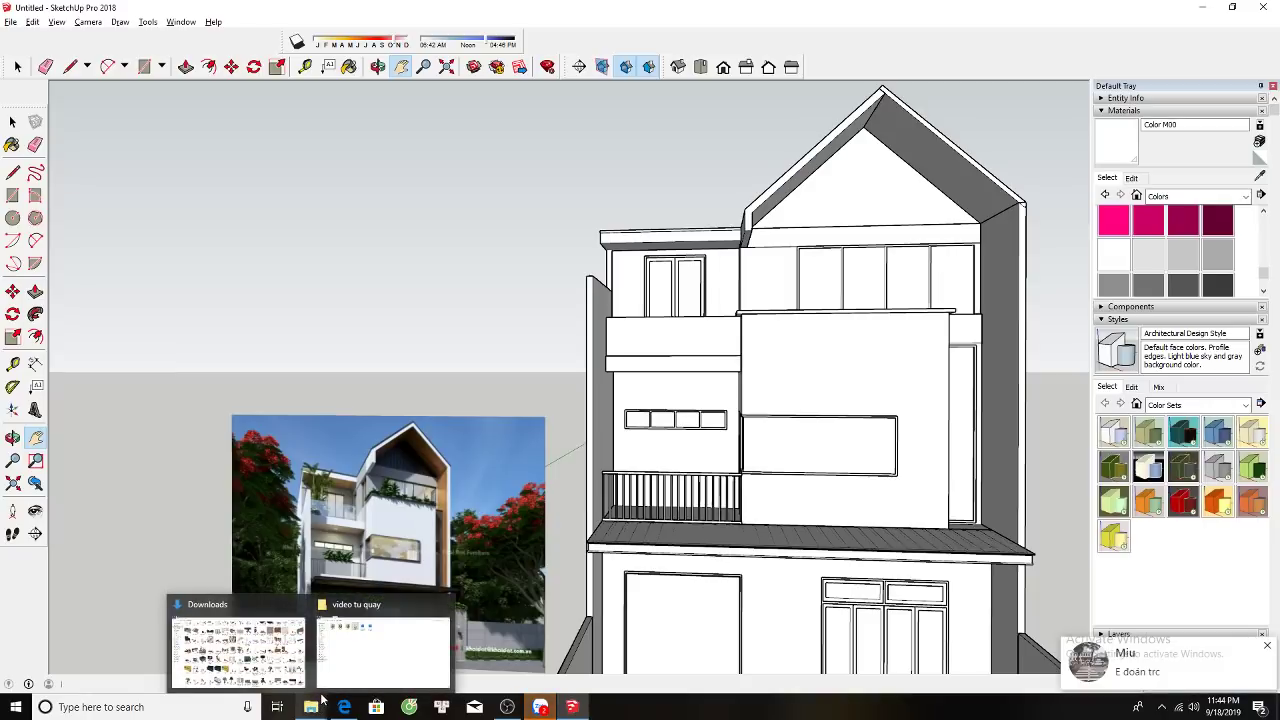
scroll(640, 500, "down", 3)
scroll(640, 516, "down", 2)
Orbit down to the garage forecourt and Push/Pull the slab's front side face.
left_click_drag(632, 570, 642, 490)
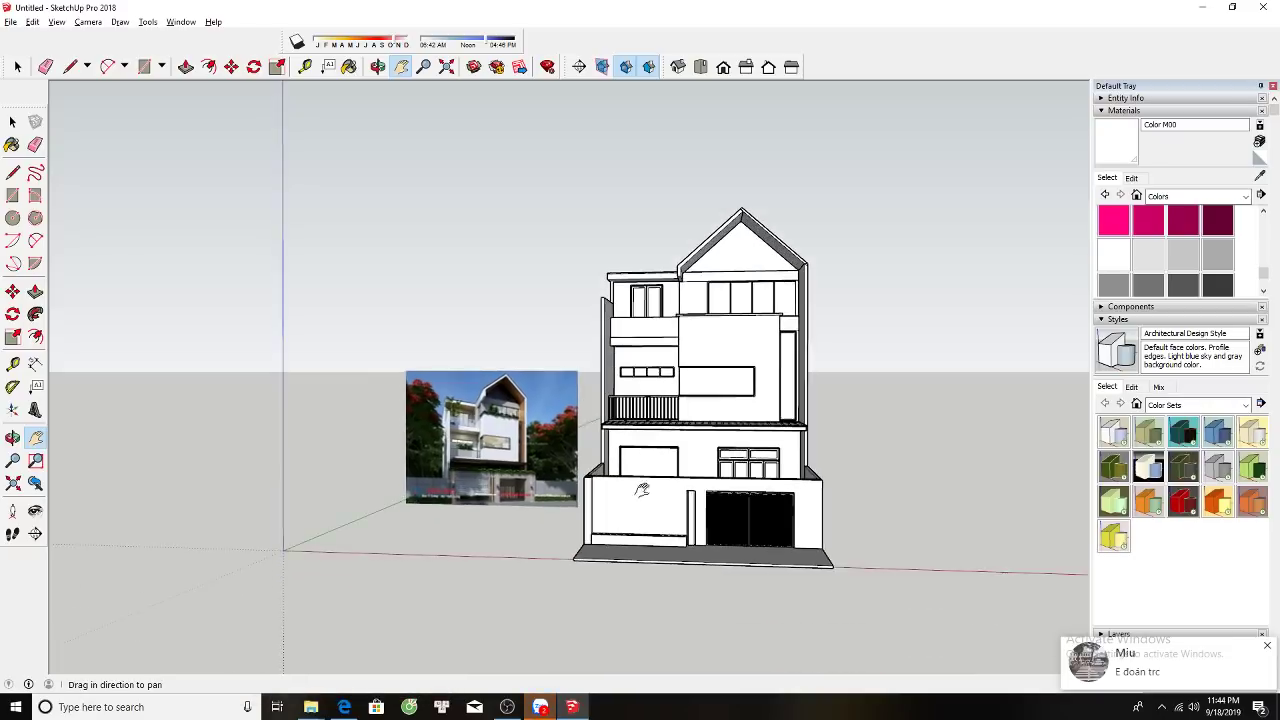
scroll(700, 520, "up", 3)
middle_click_drag(749, 543, 600, 500)
scroll(557, 477, "up", 3)
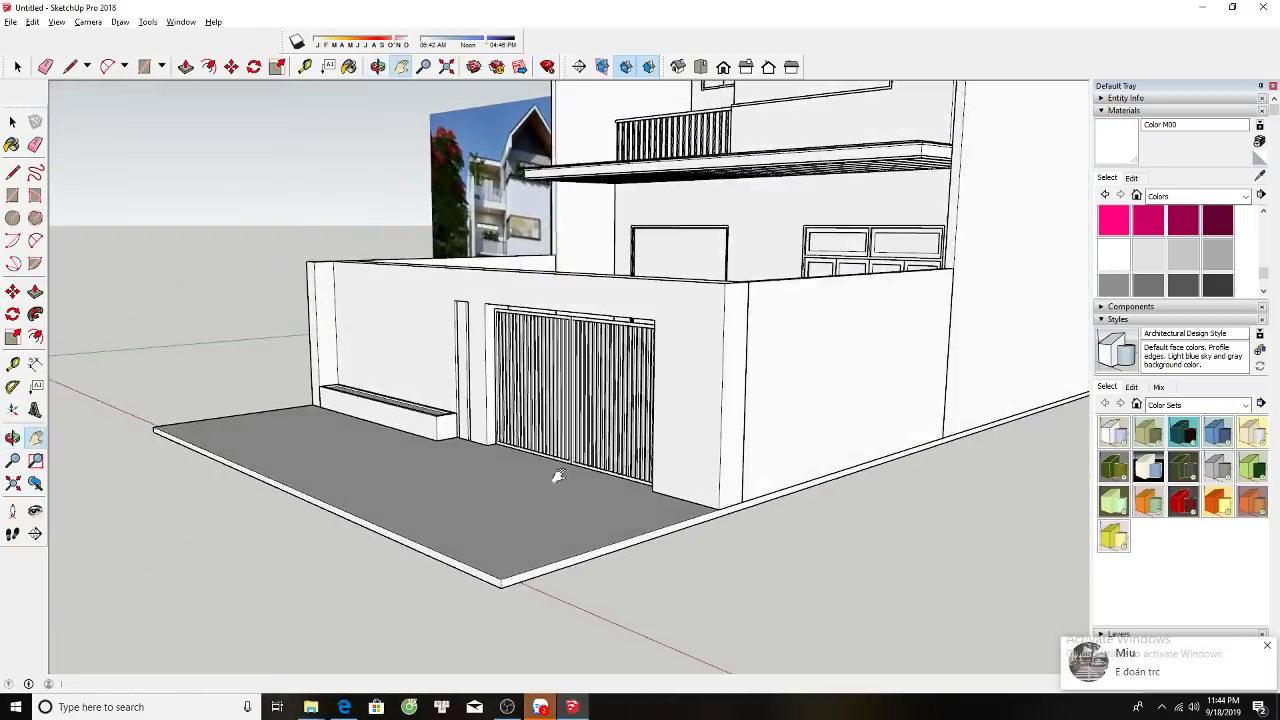
key("space")
scroll(557, 477, "up", 3)
key("p")
left_click(474, 563)
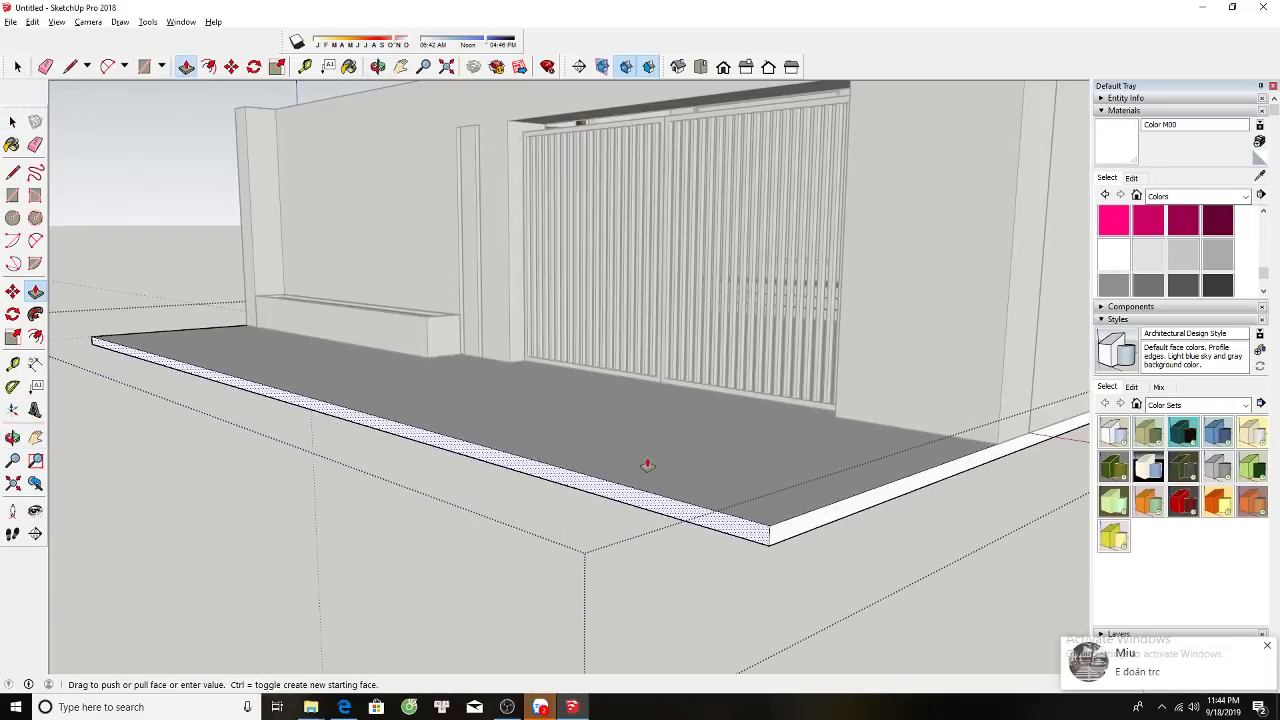
middle_click_drag(647, 464, 434, 534)
key("space")
Copy the slab's left edge inward across the forecourt slab using Move with Ctrl.
left_click(468, 551)
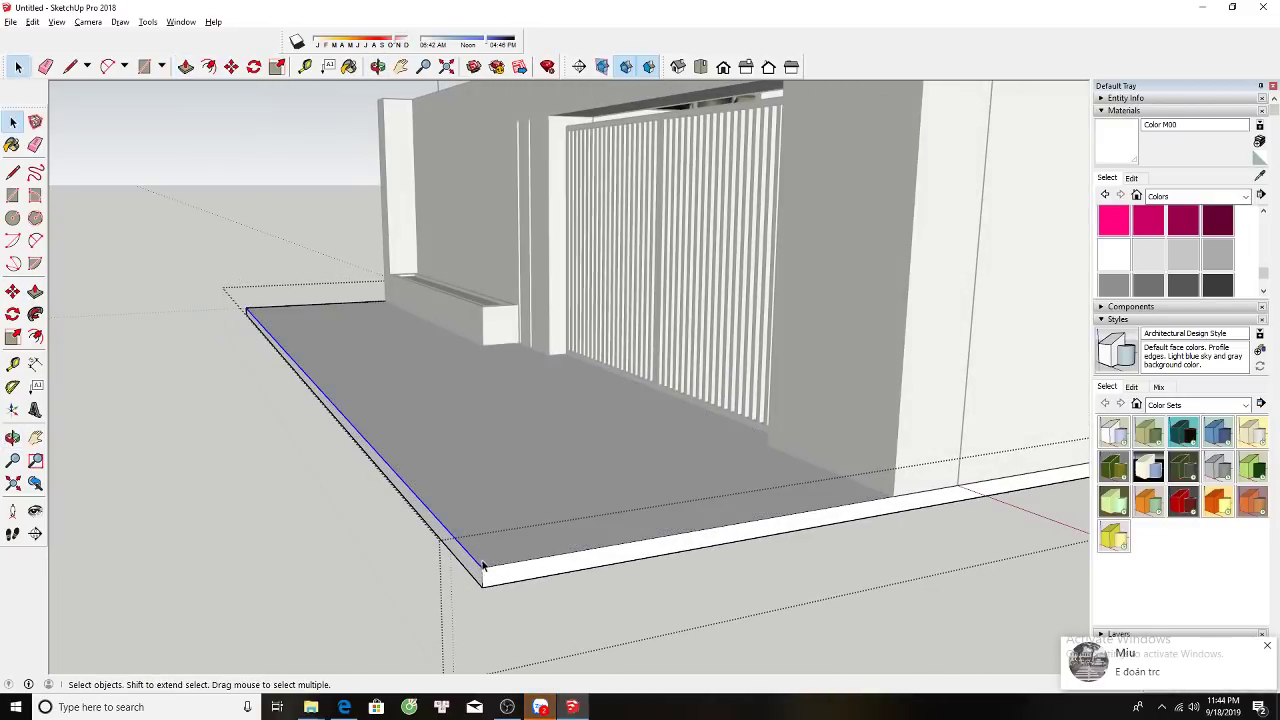
key("m")
key("ctrl")
key("space")
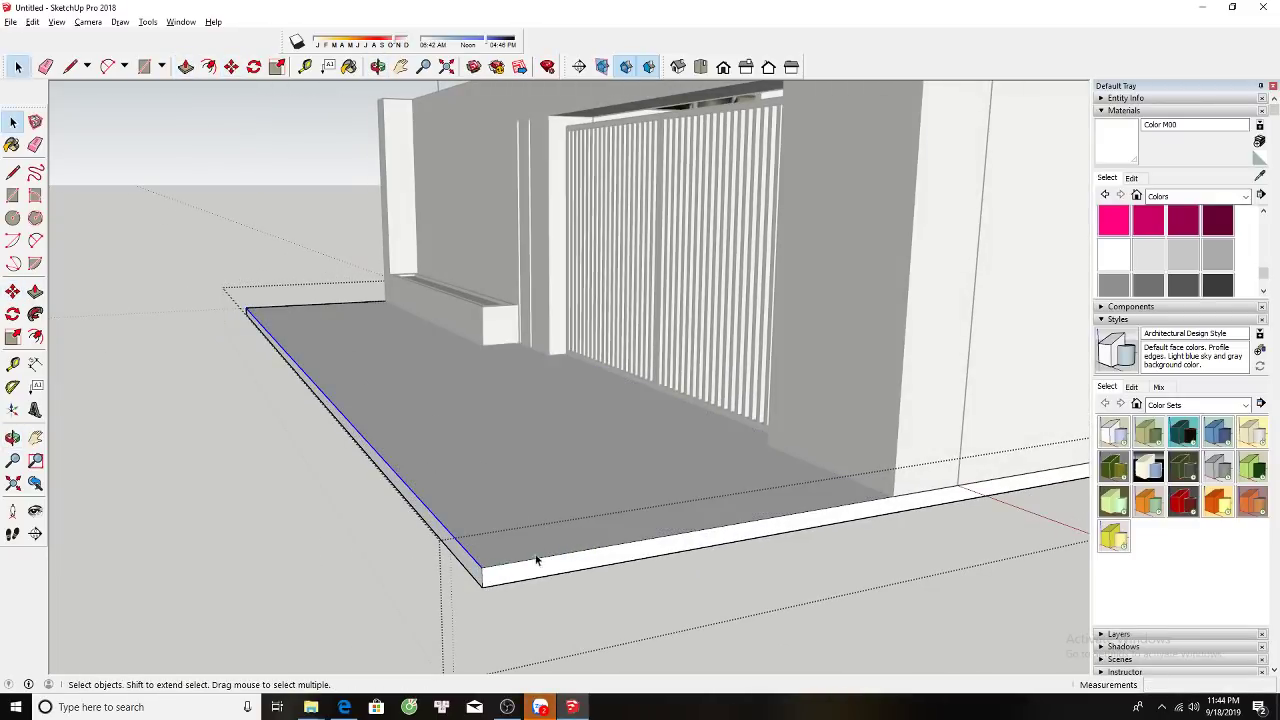
key("m")
left_click(466, 570)
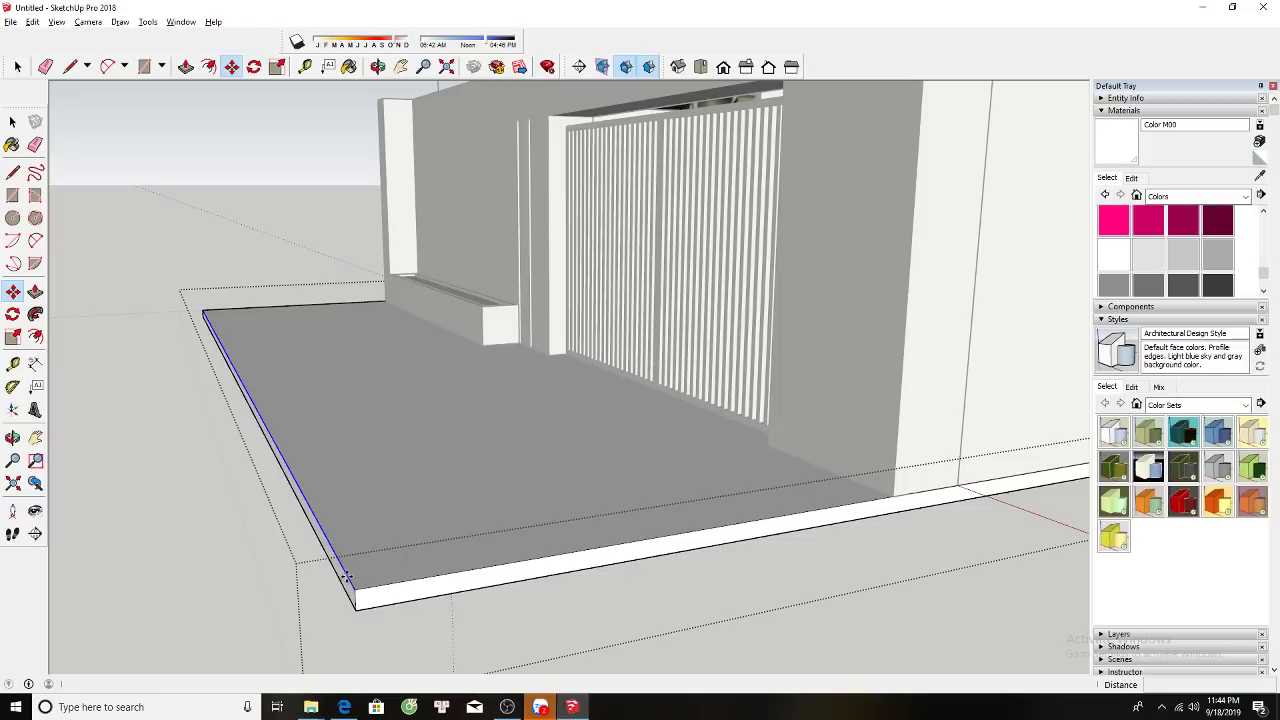
key("space")
double_click(355, 588)
left_click(355, 588)
key("m")
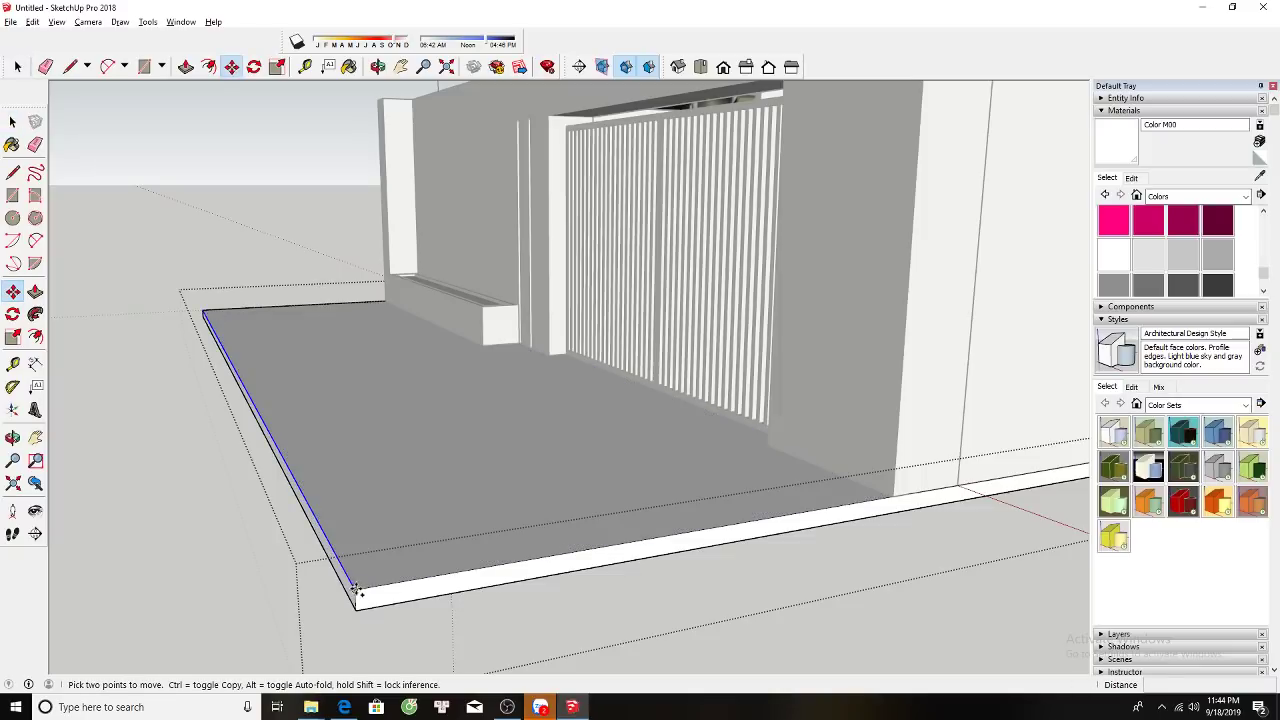
left_click(355, 588)
key("ctrl")
left_click(430, 577)
key("space")
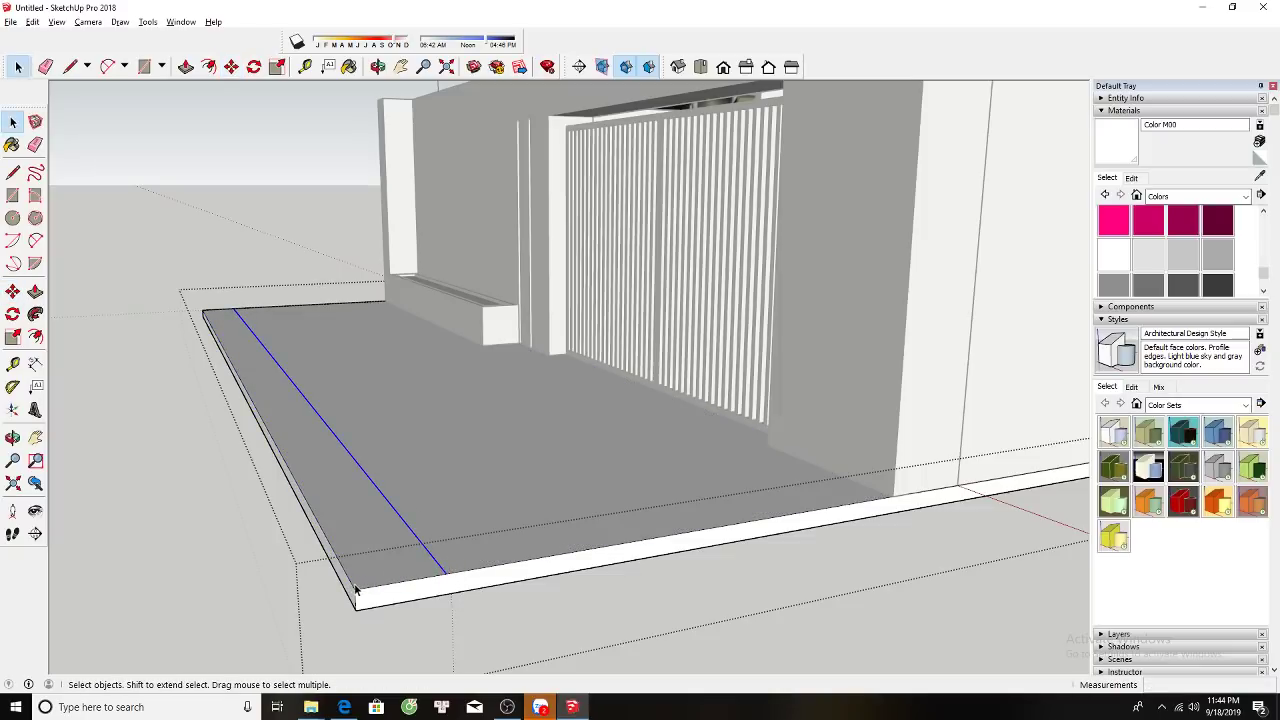
Lower the slab's outer edge 53mm so the front pavement slopes down.
left_click(357, 590)
middle_click_drag(357, 590, 360, 605)
key("m")
left_click(359, 605)
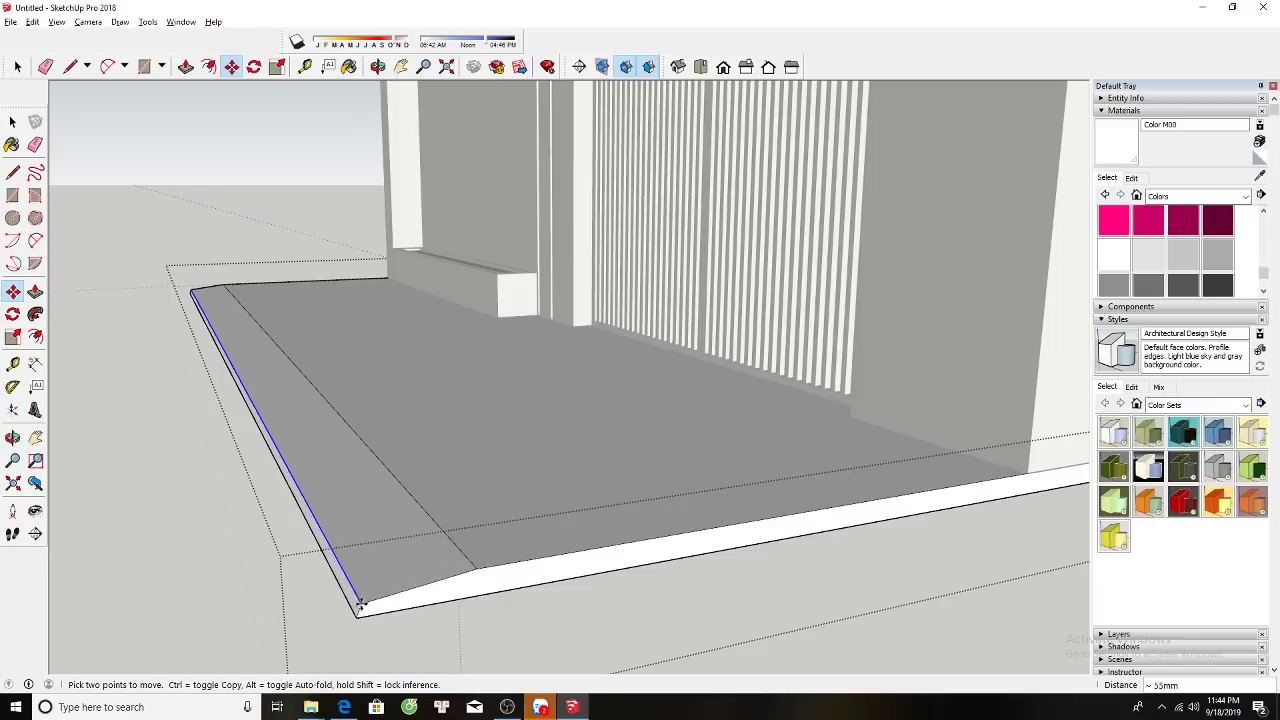
left_click(357, 608)
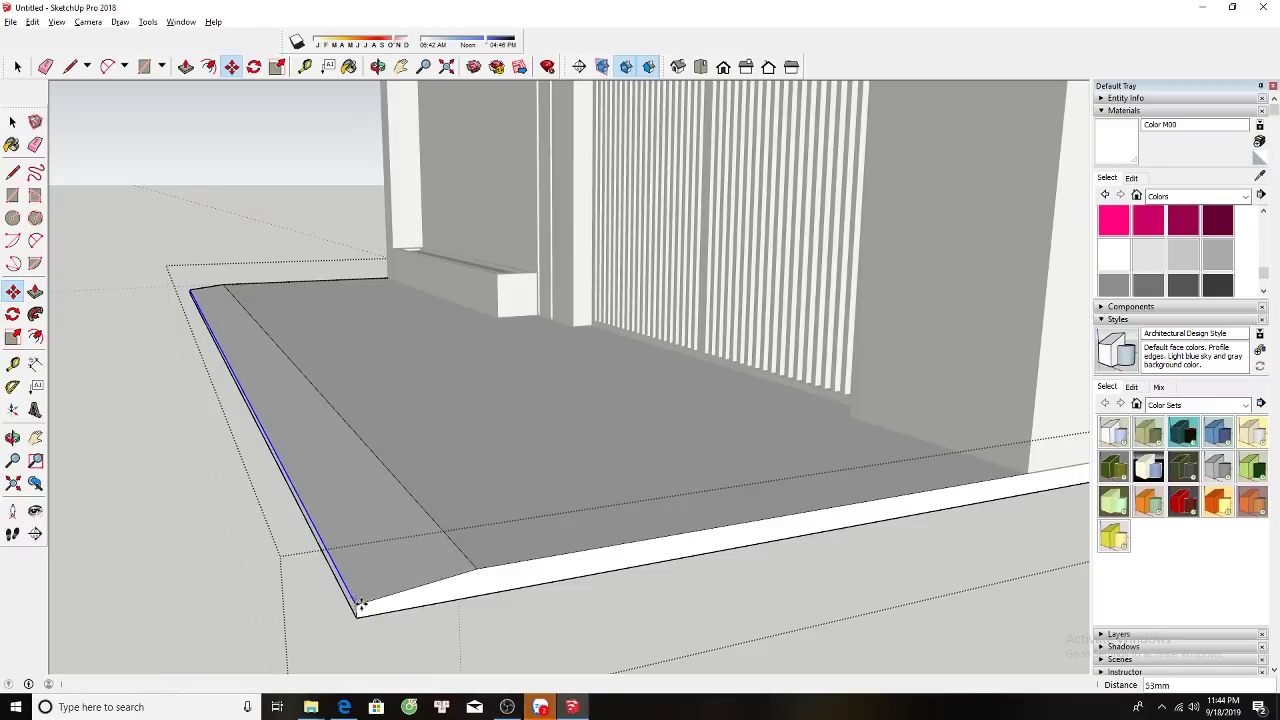
key("space")
Draw a ground rectangle from the slab's left corner out in front of the pavement.
middle_click_drag(728, 522, 314, 520)
key("r")
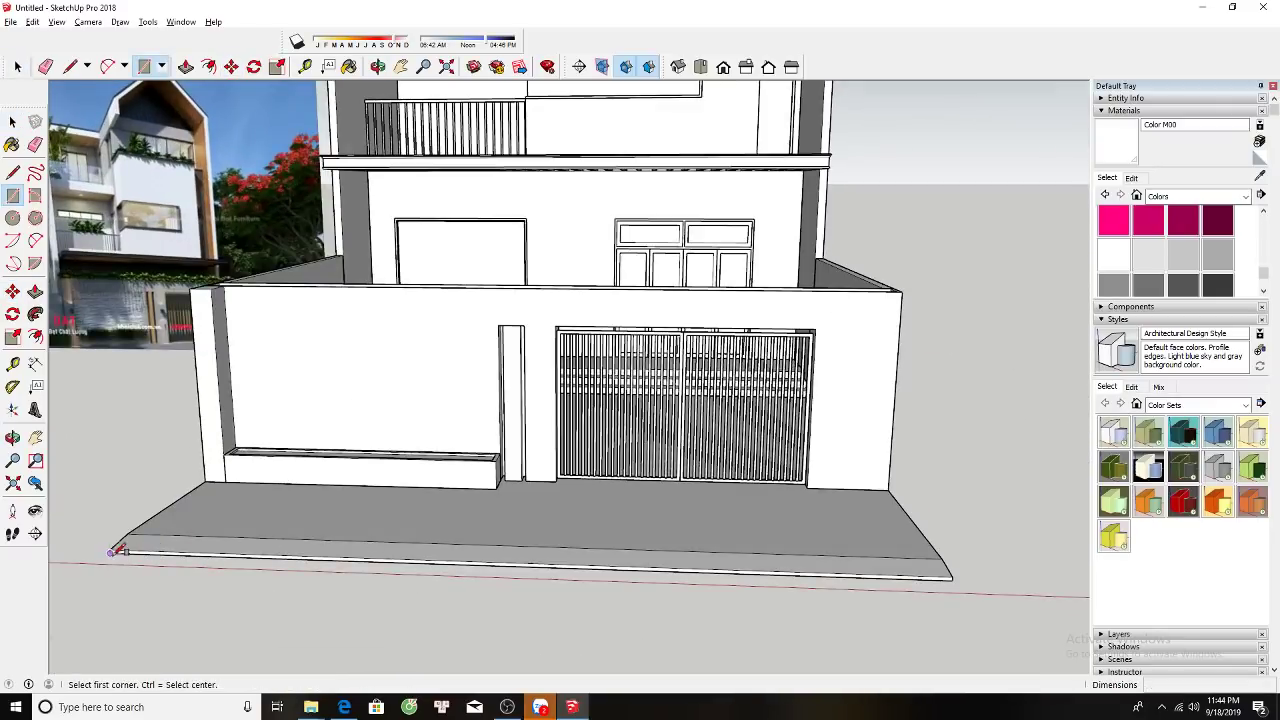
left_click(114, 549)
middle_click_drag(114, 549, 437, 627)
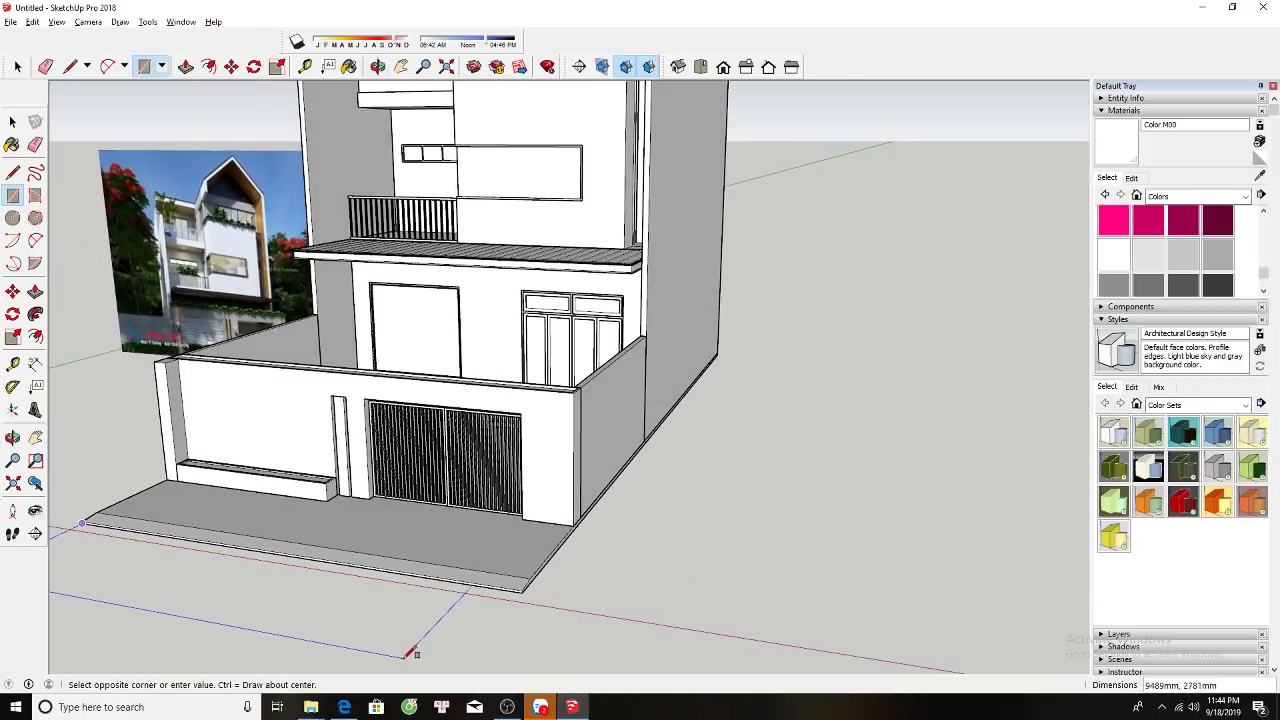
left_click(437, 627)
Reverse the new rectangle's face and return to a straight front view.
key("space")
left_click(433, 624)
key("s")
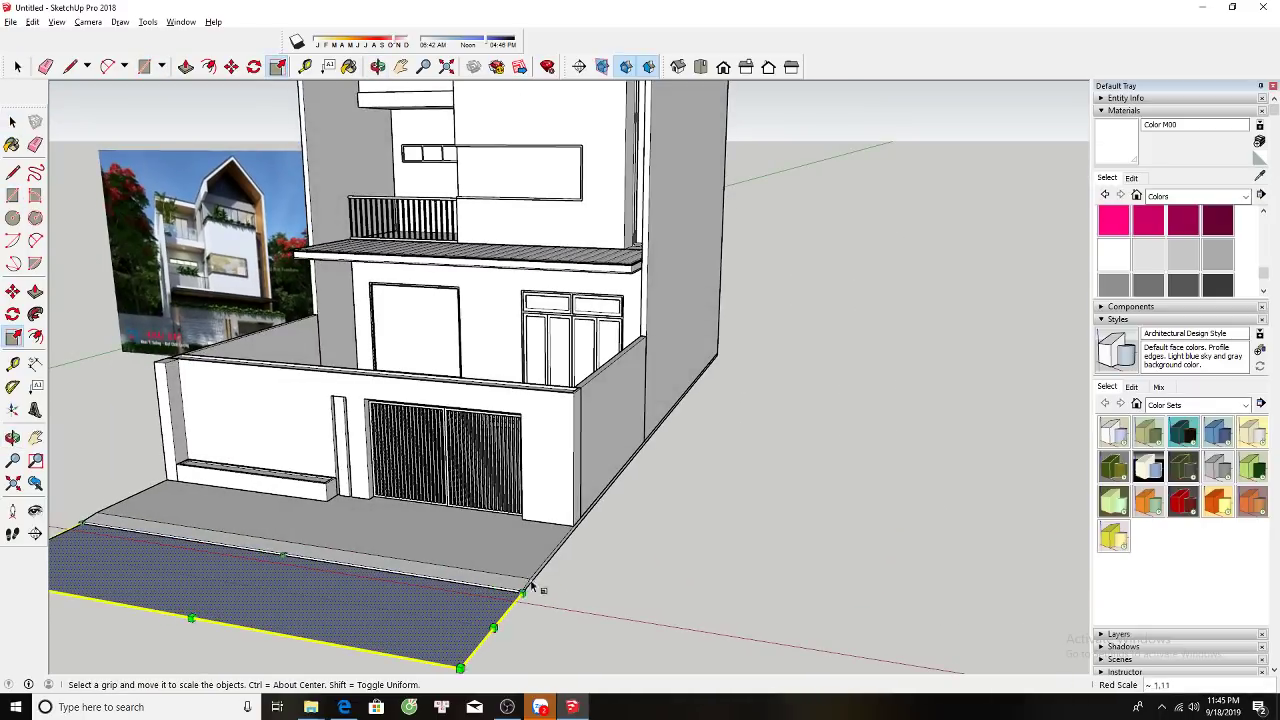
key("space")
right_click(472, 604)
left_click(543, 540)
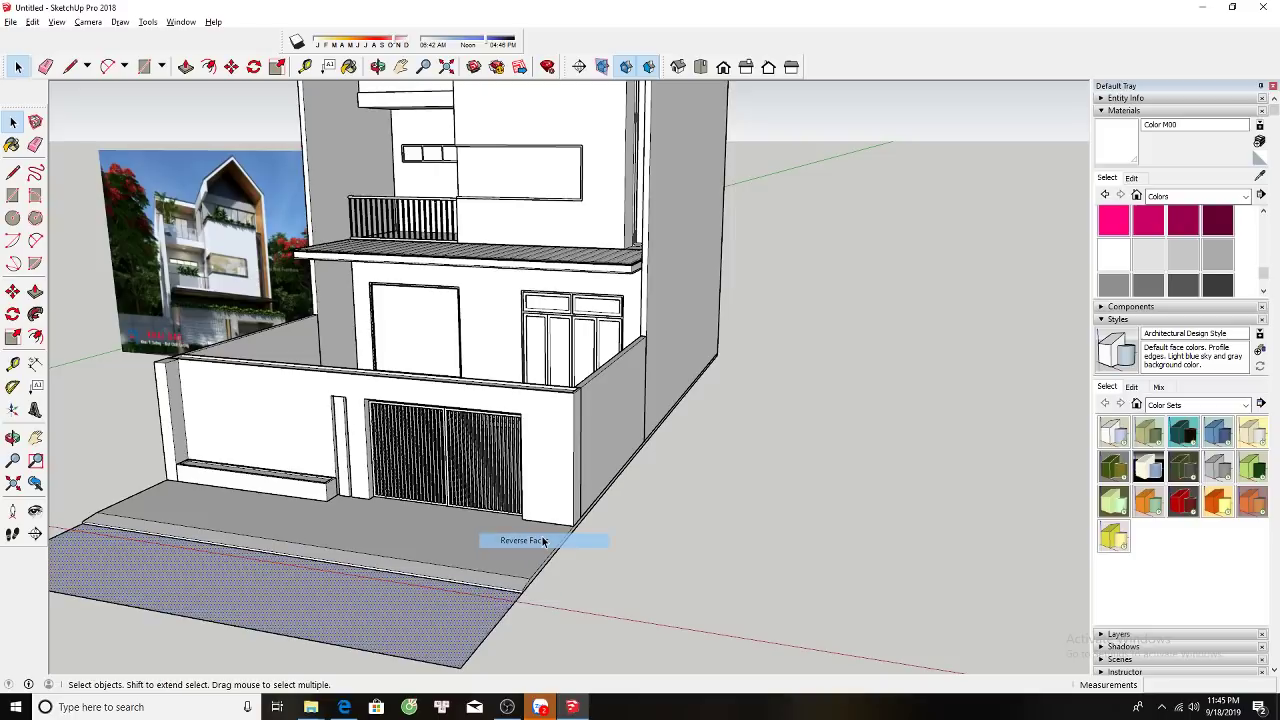
key("F2")
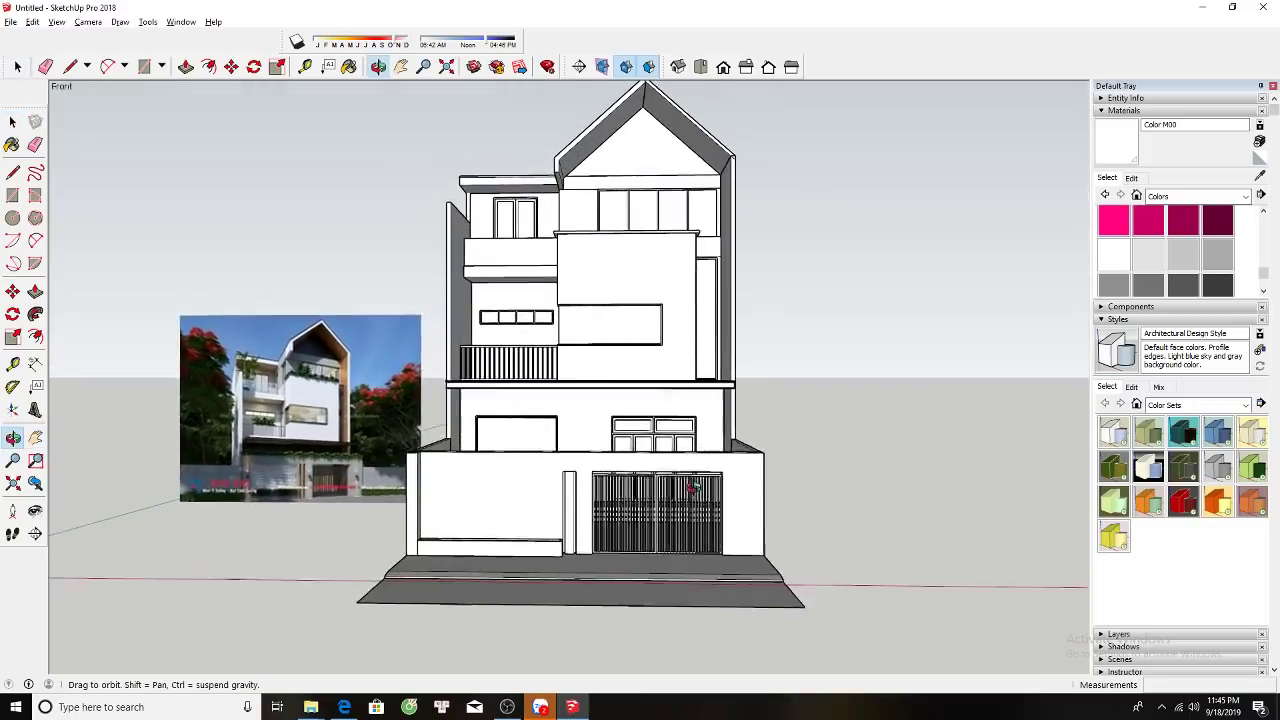
left_click_drag(690, 487, 603, 459)
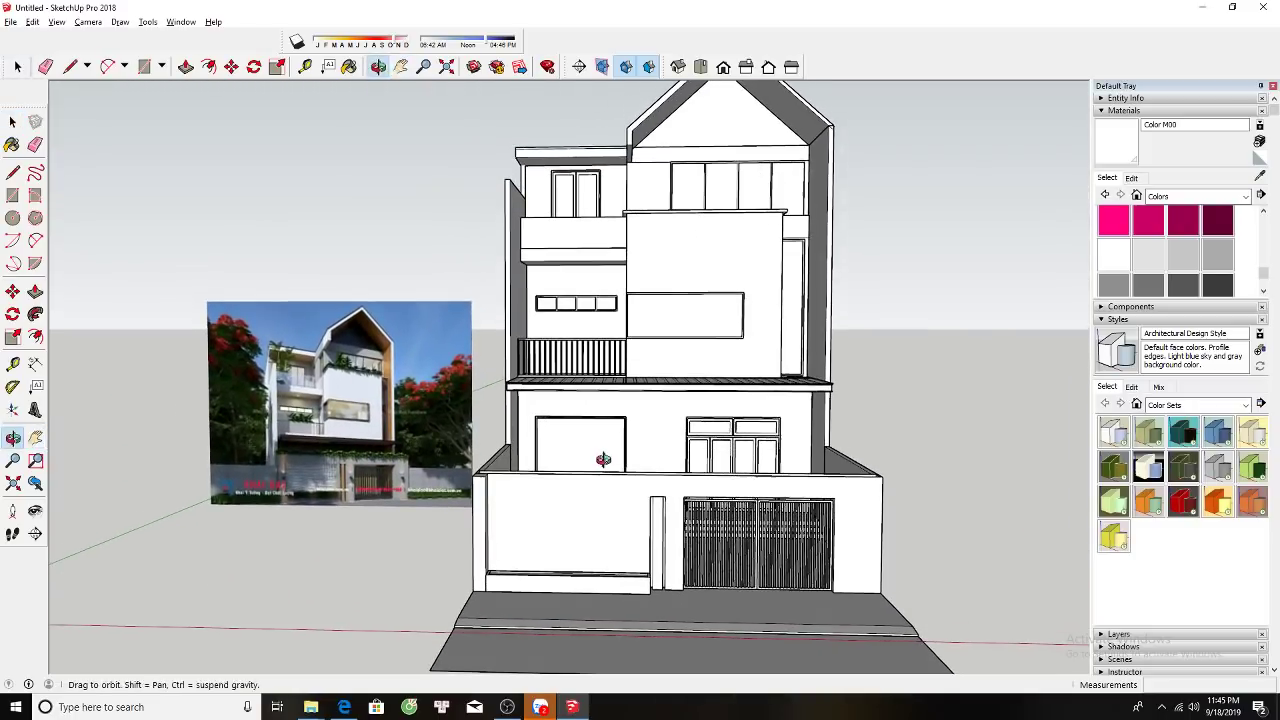
key("h")
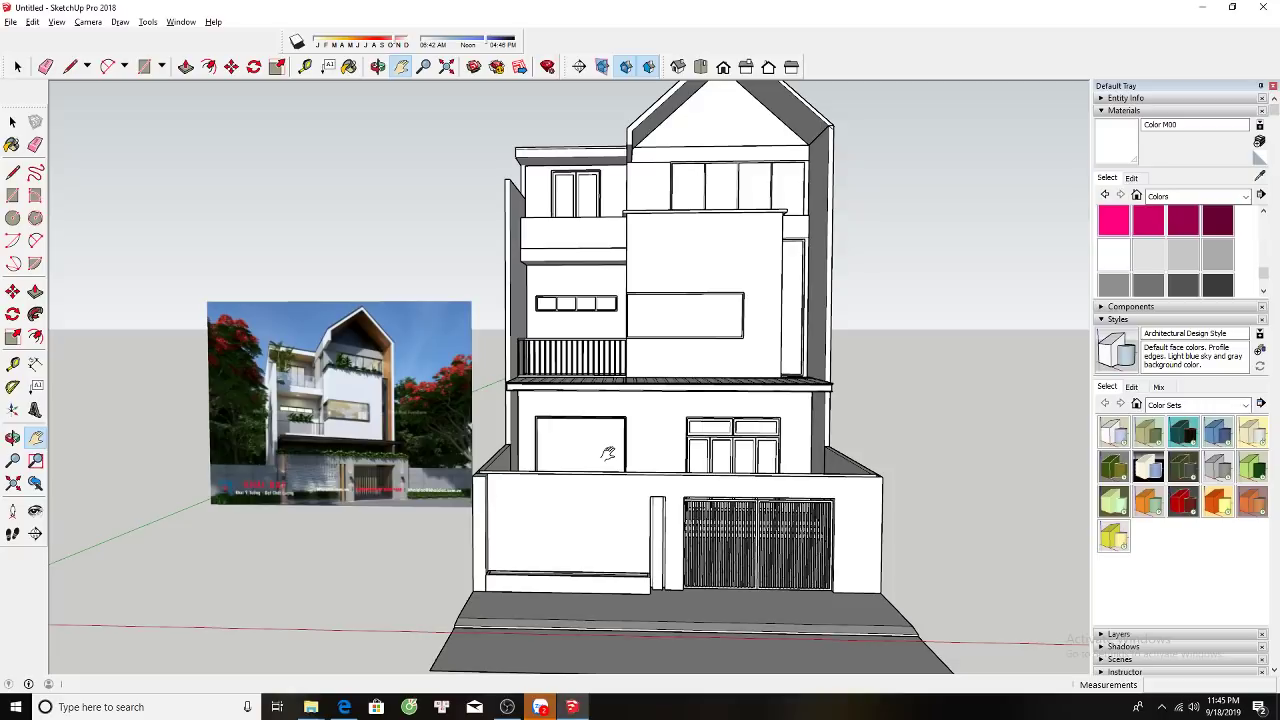
middle_click_drag(600, 388, 616, 420)
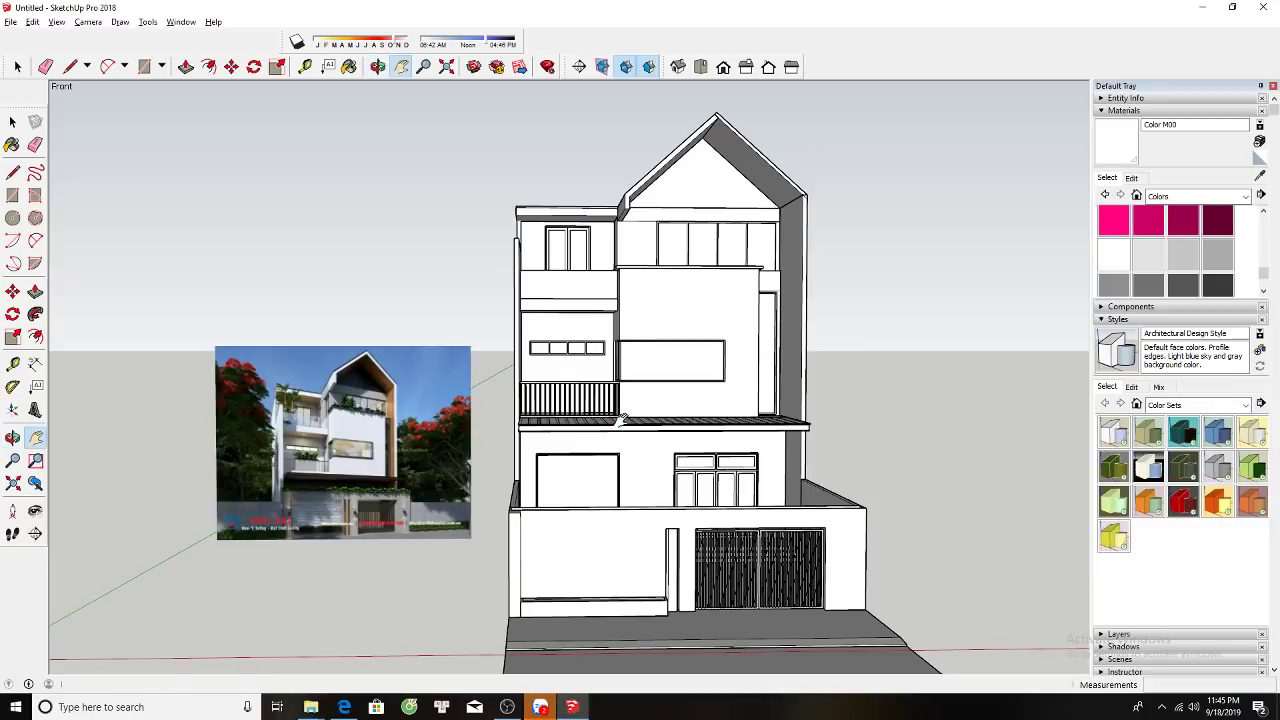
mouse_move(617, 421)
middle_mouse_down()
mouse_move(700, 415)
mouse_move(521, 408)
mouse_move(578, 440)
middle_mouse_up()
scroll(600, 410, "up", 3)
scroll(560, 410, "down", 2)
scroll(563, 440, "down", 2)
scroll(565, 440, "down", 1)
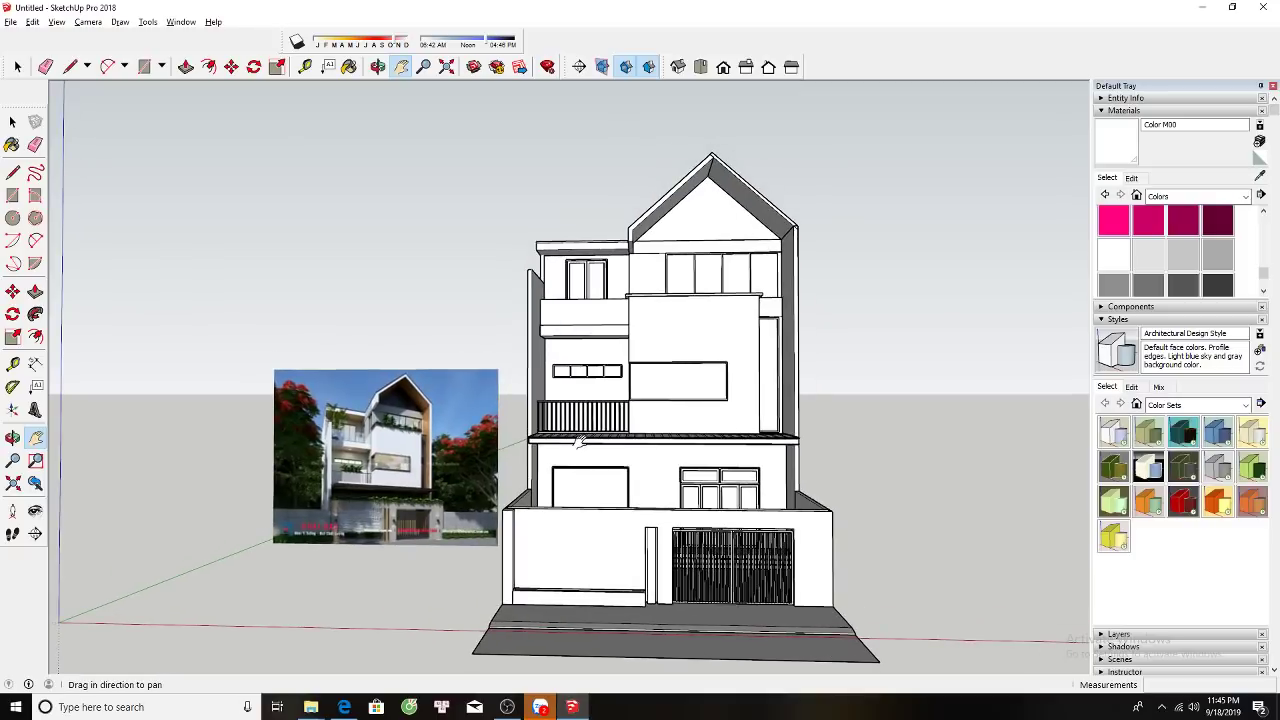
scroll(578, 440, "up", 1)
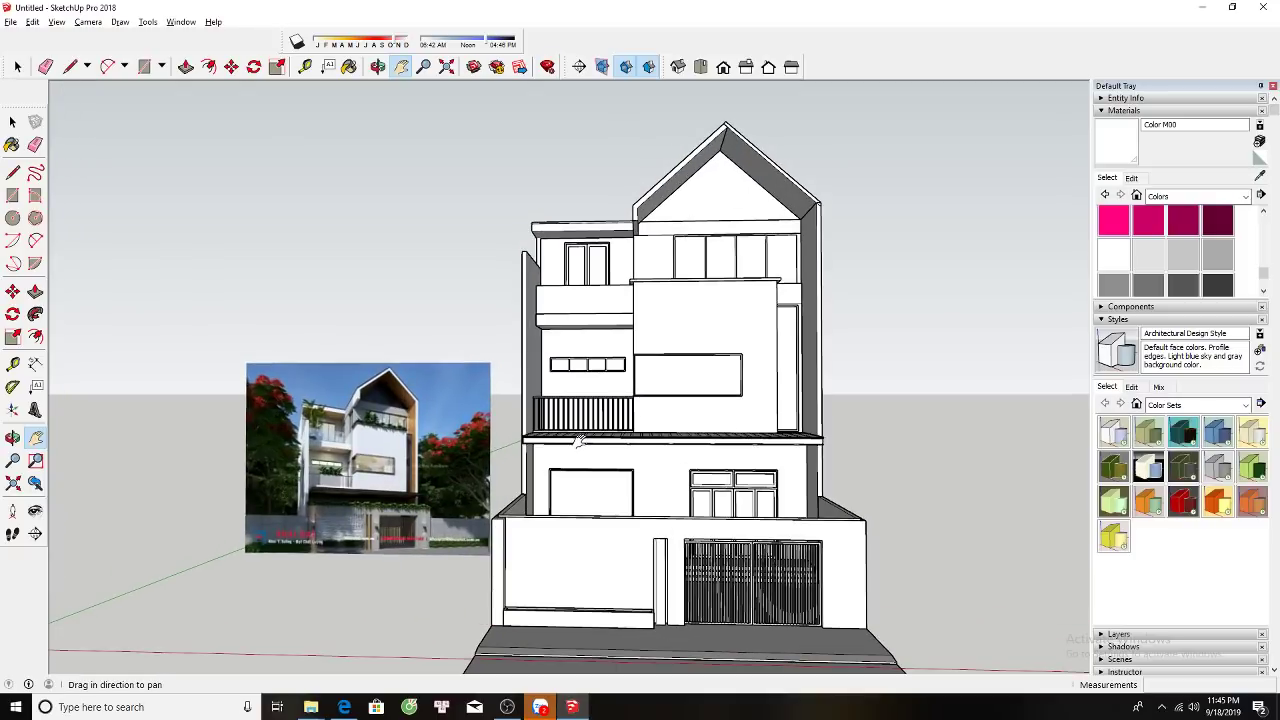